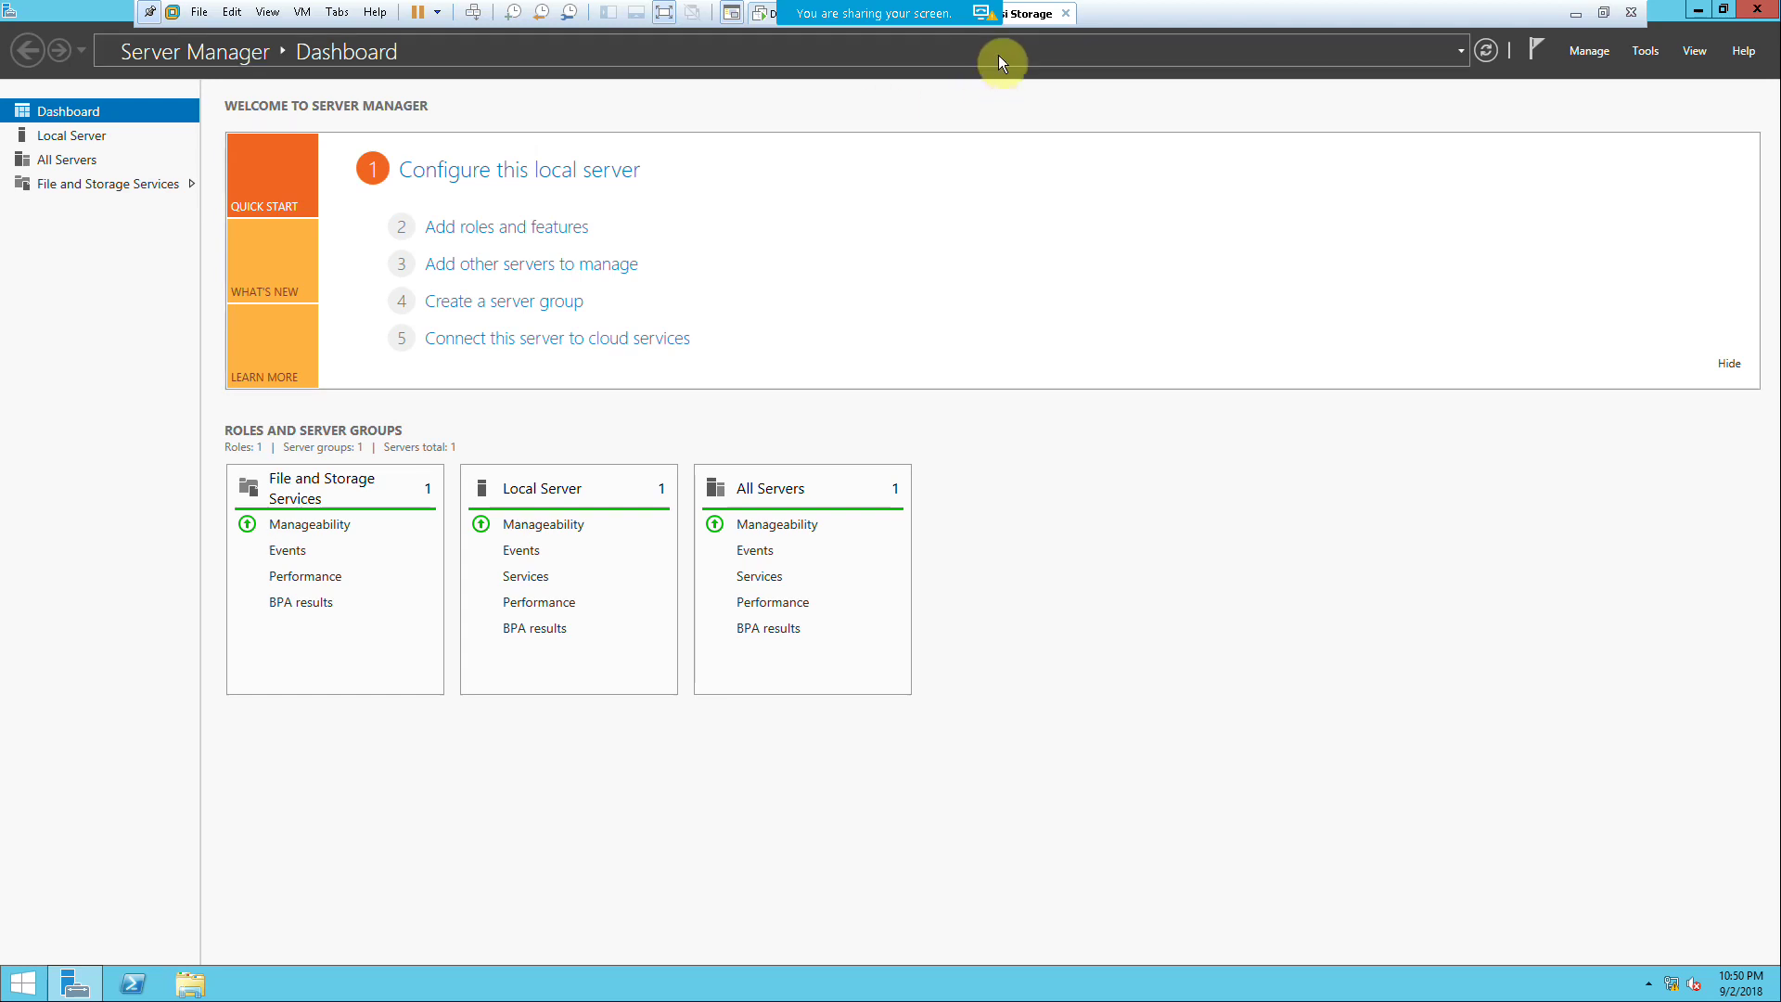
# Step: Add a first new 100 GB SCSI virtual disk, stored as a single file, to the storage VM
pyautogui.rightClick(1026, 14)
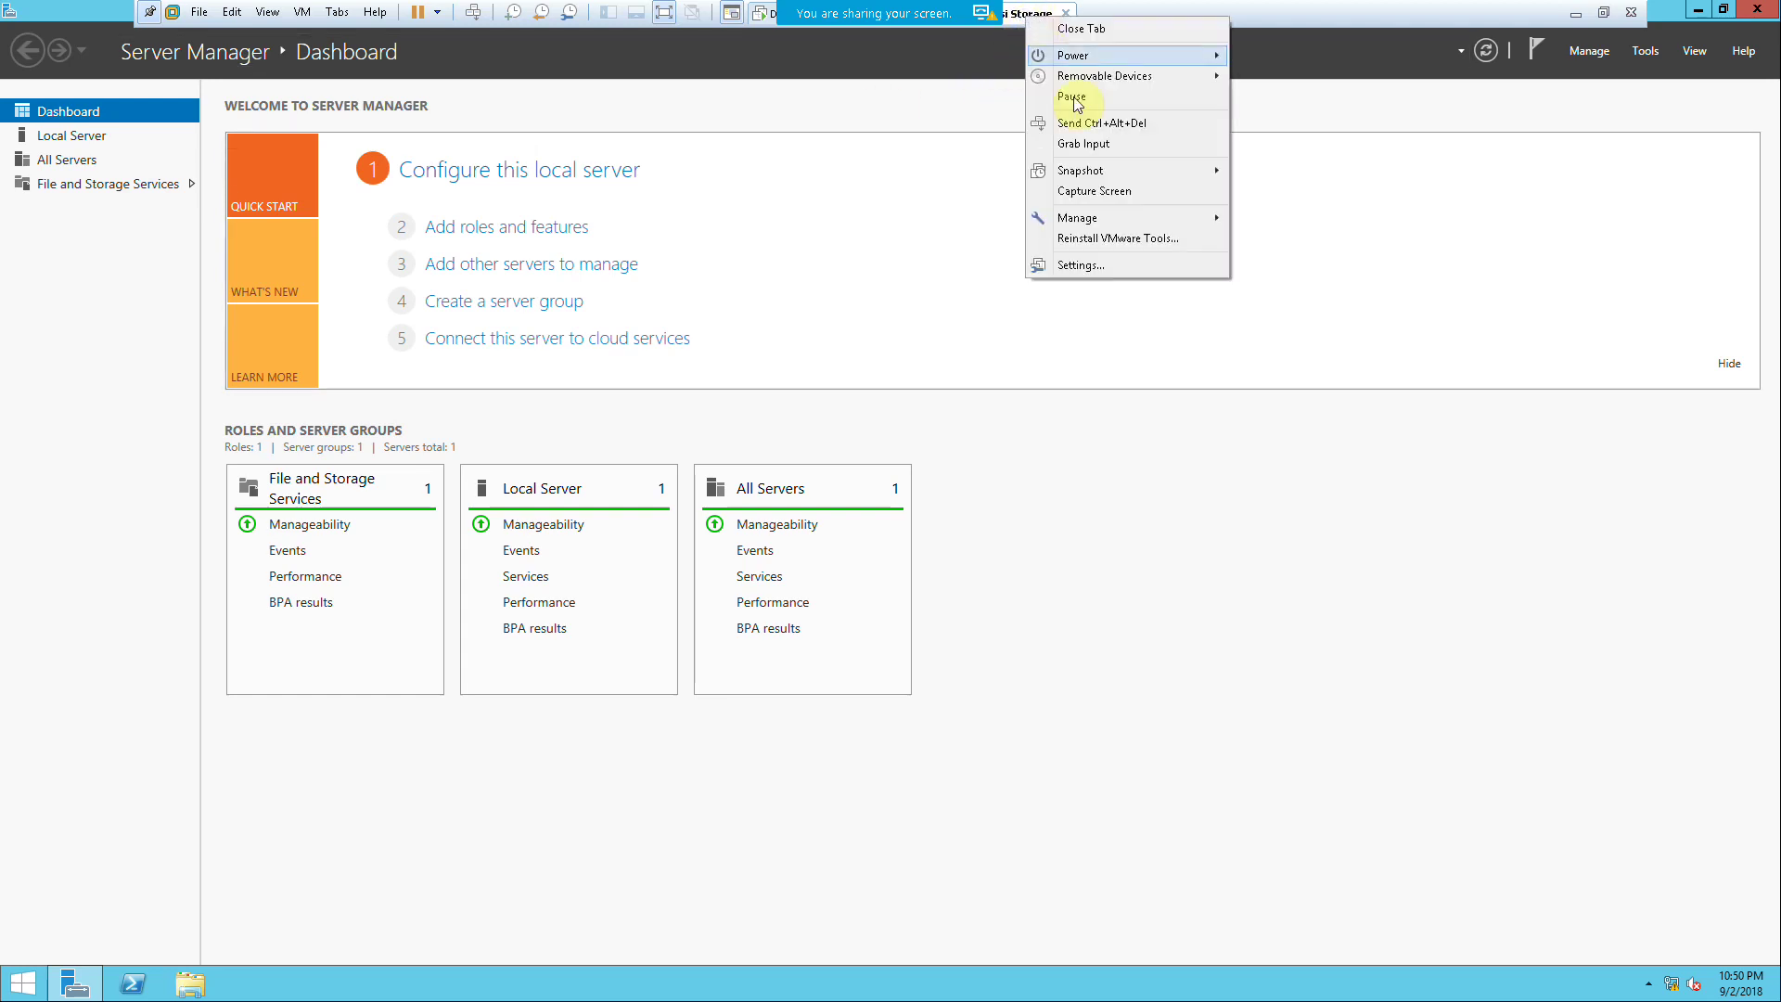
pyautogui.click(1076, 266)
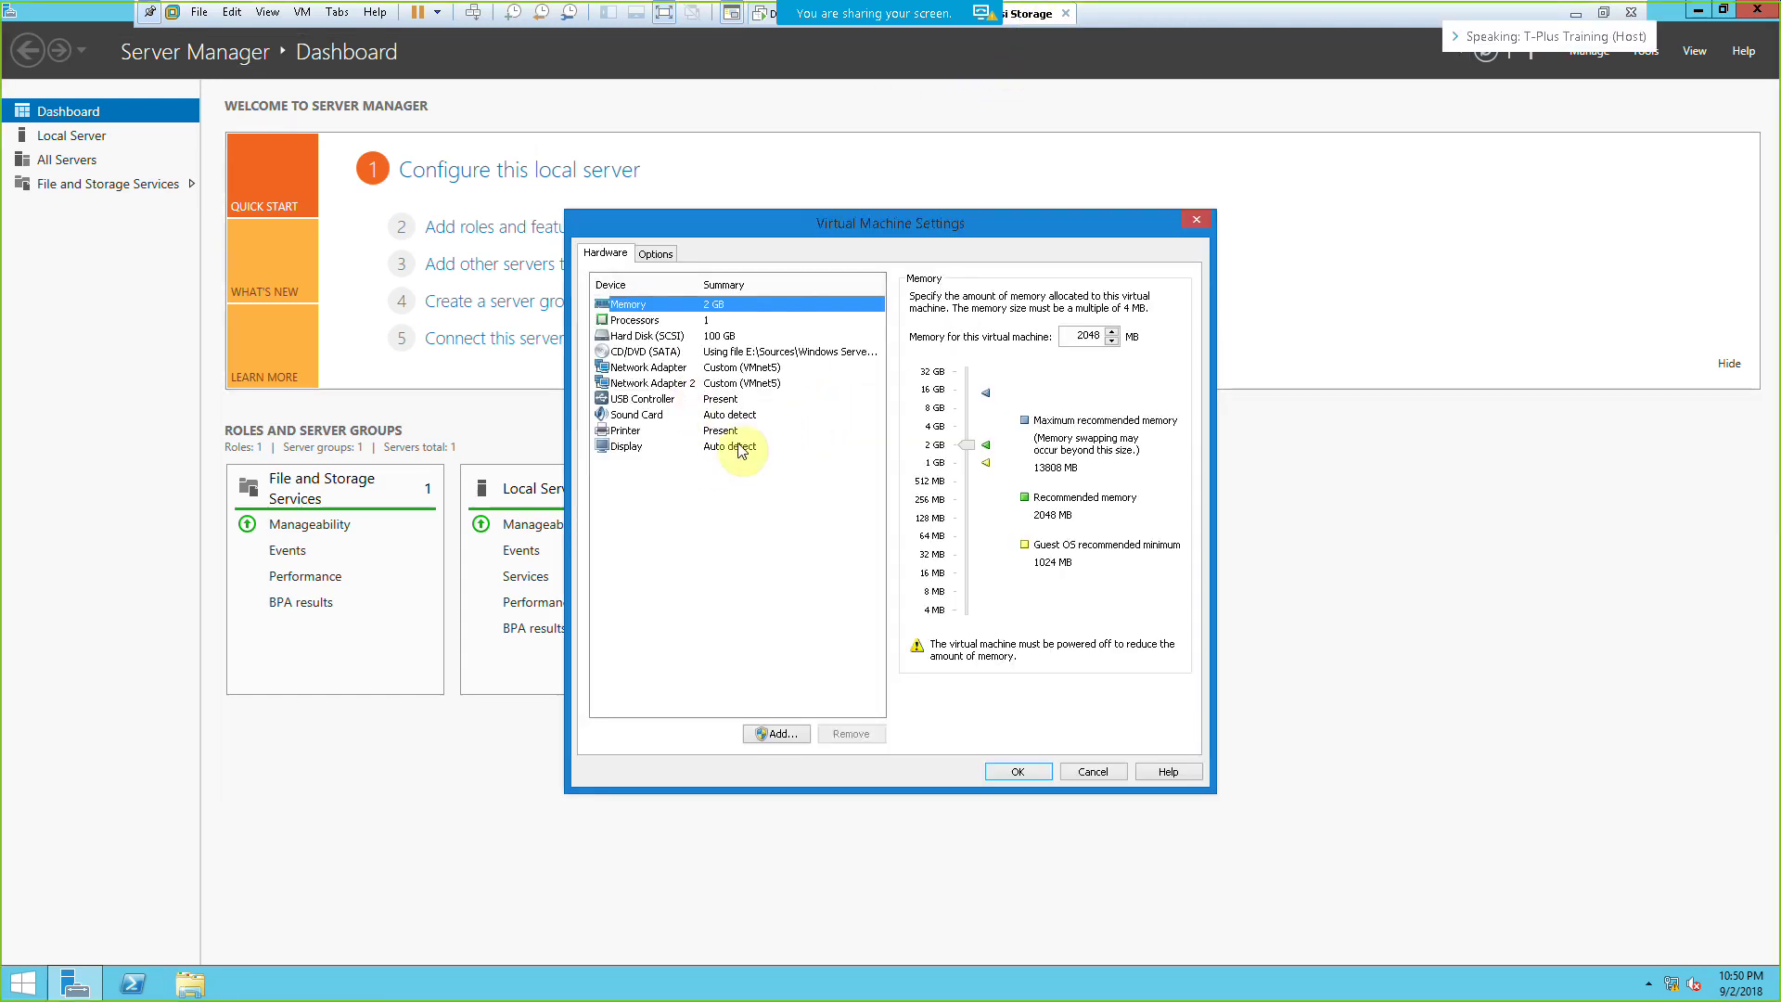
pyautogui.click(770, 735)
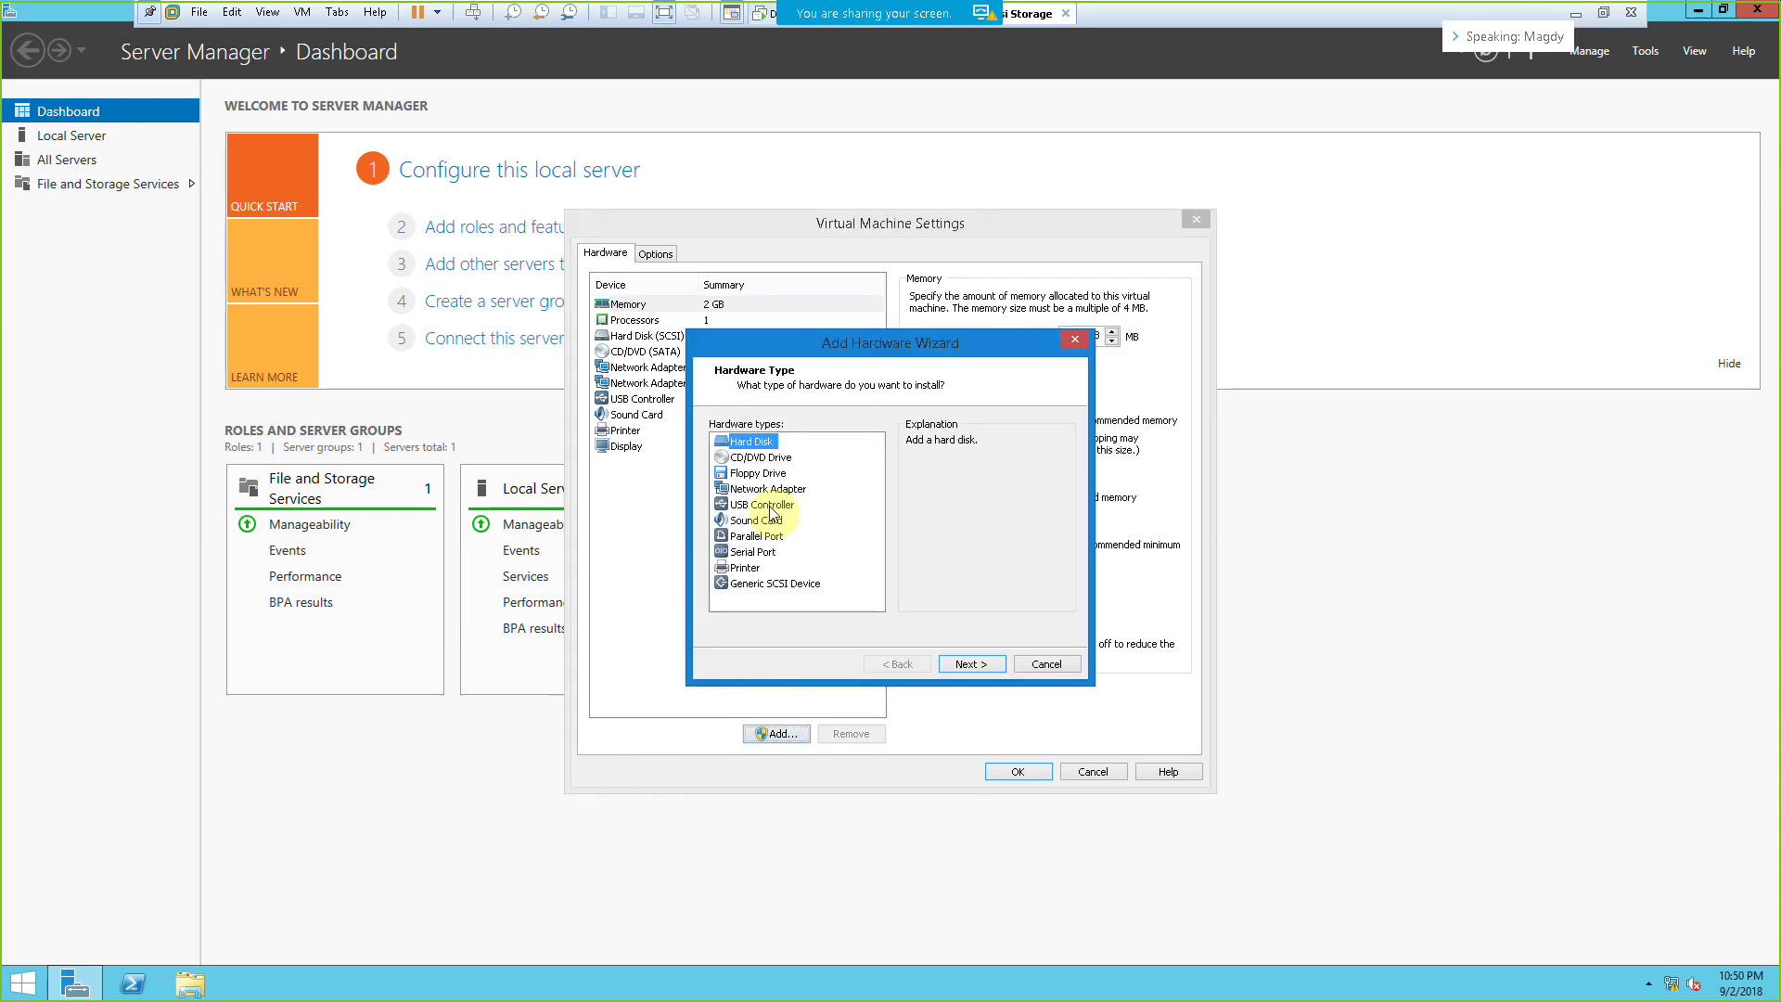
pyautogui.click(965, 661)
pyautogui.click(966, 658)
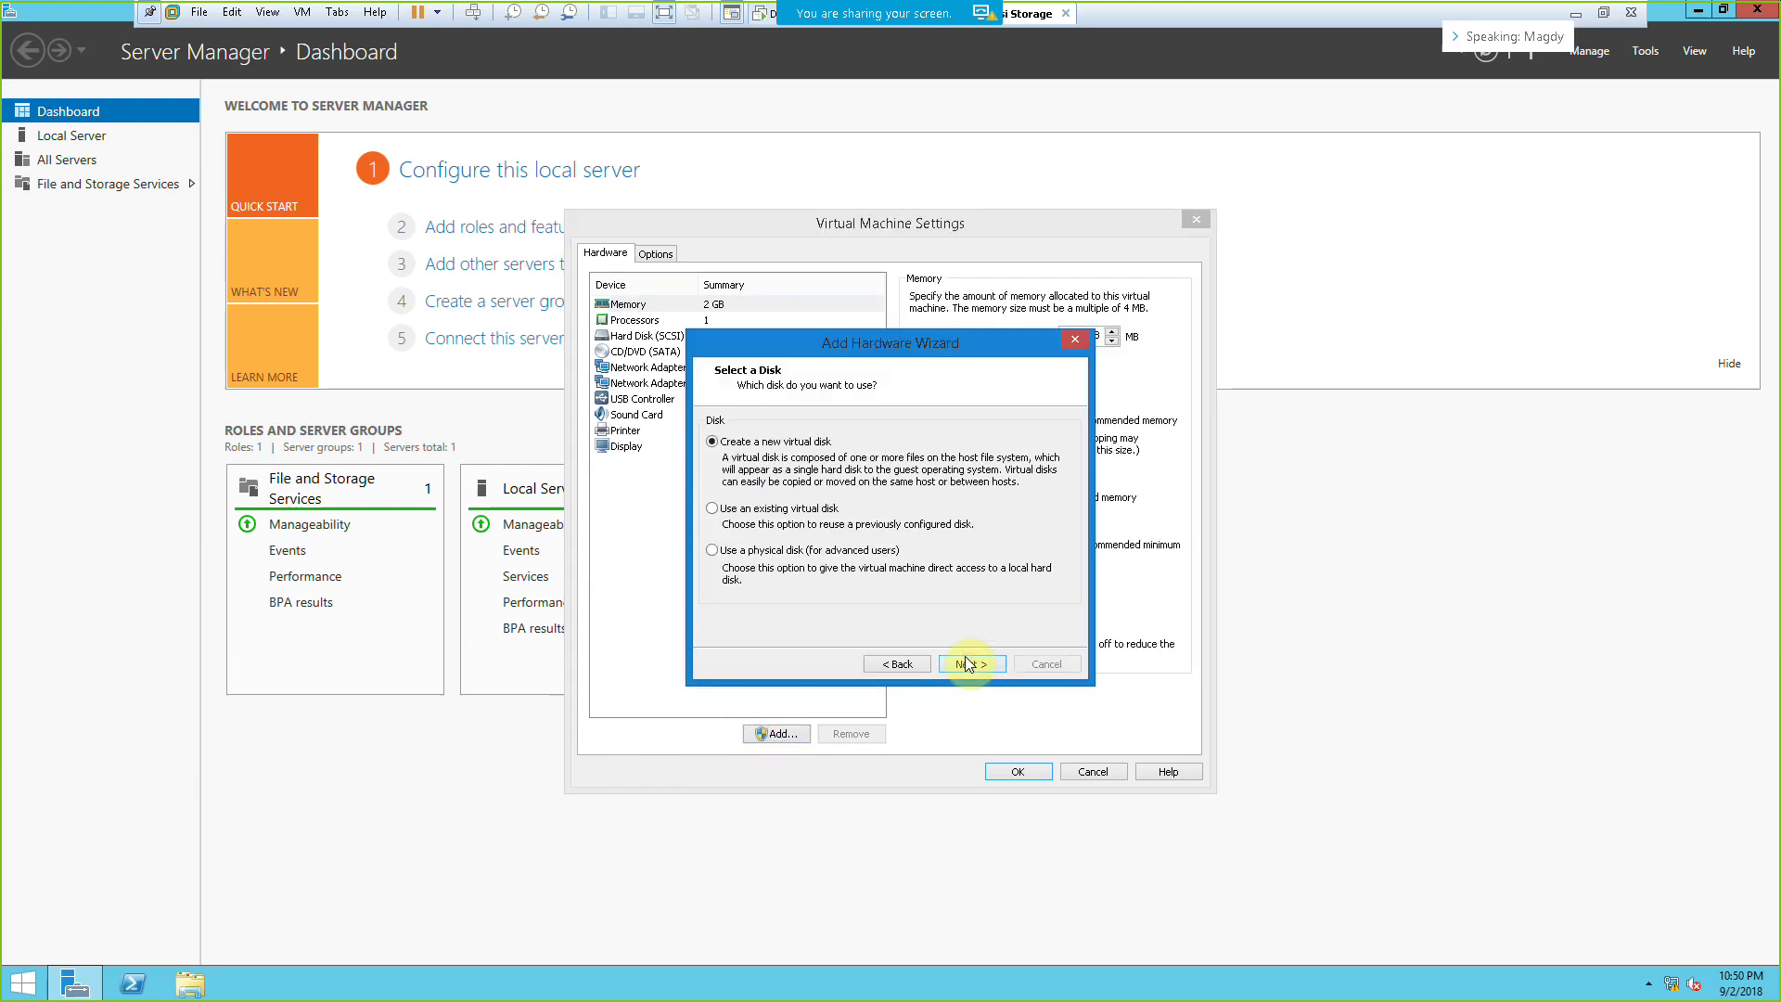
pyautogui.click(955, 666)
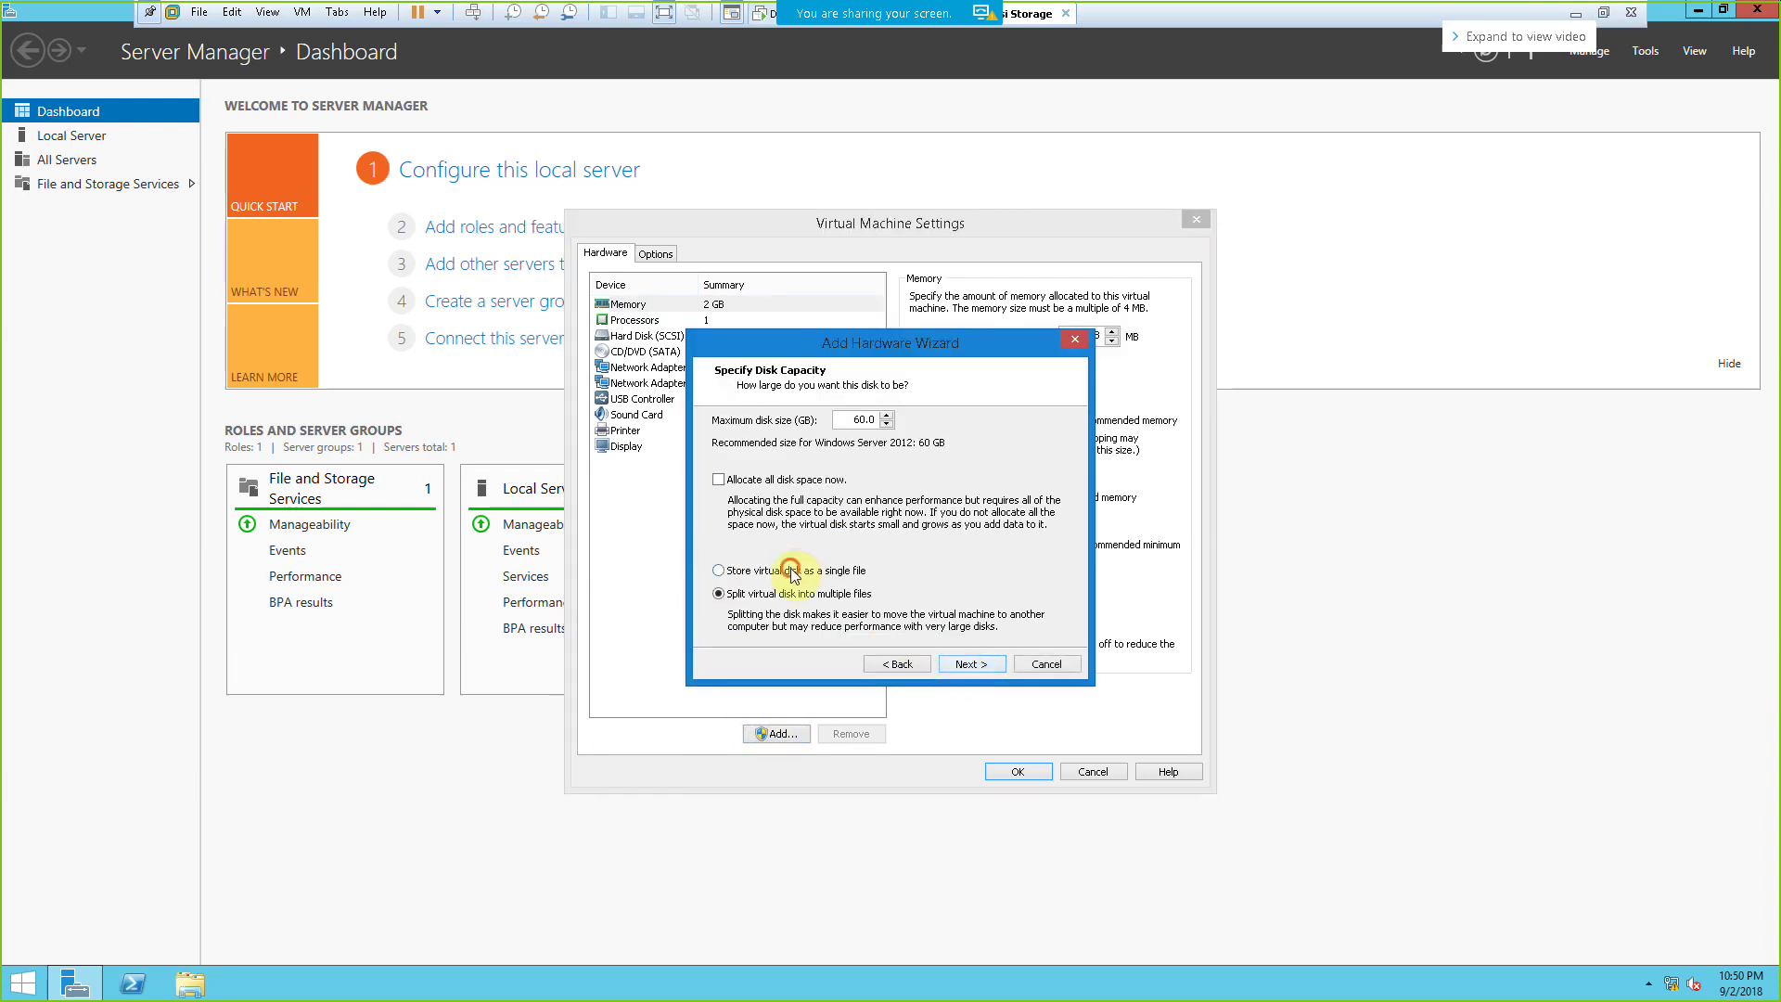
pyautogui.click(843, 413)
pyautogui.write('10')
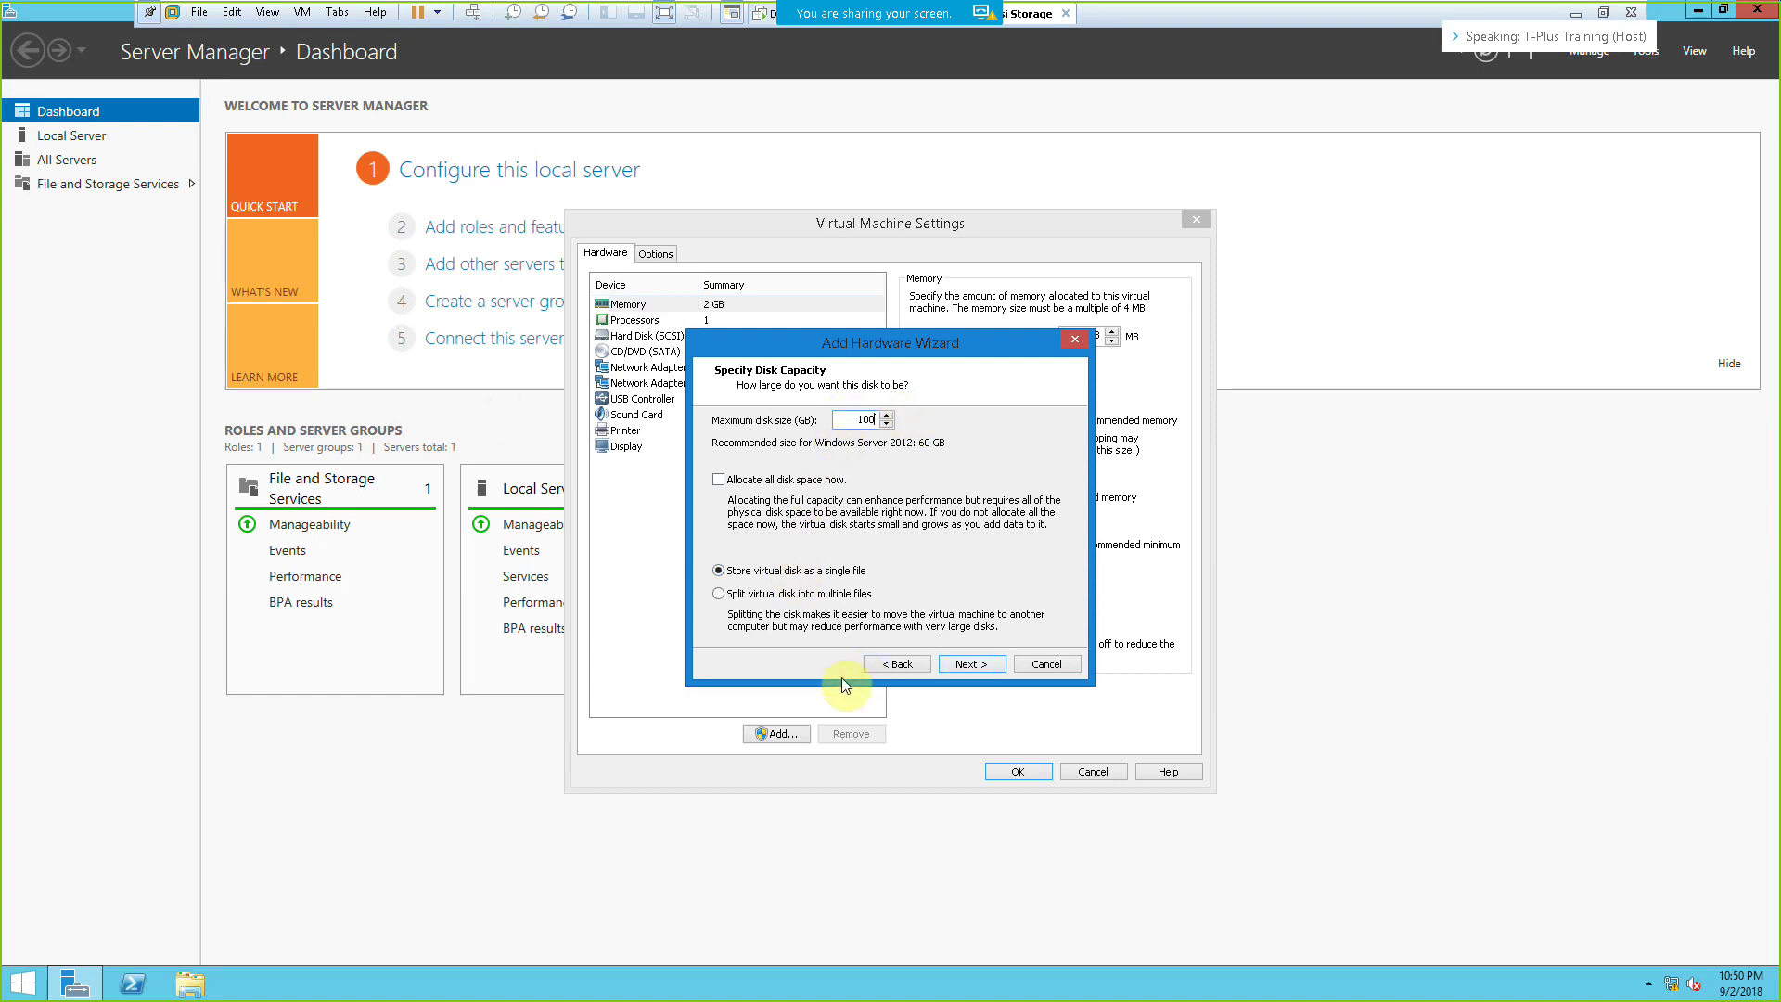
pyautogui.click(966, 663)
pyautogui.click(967, 663)
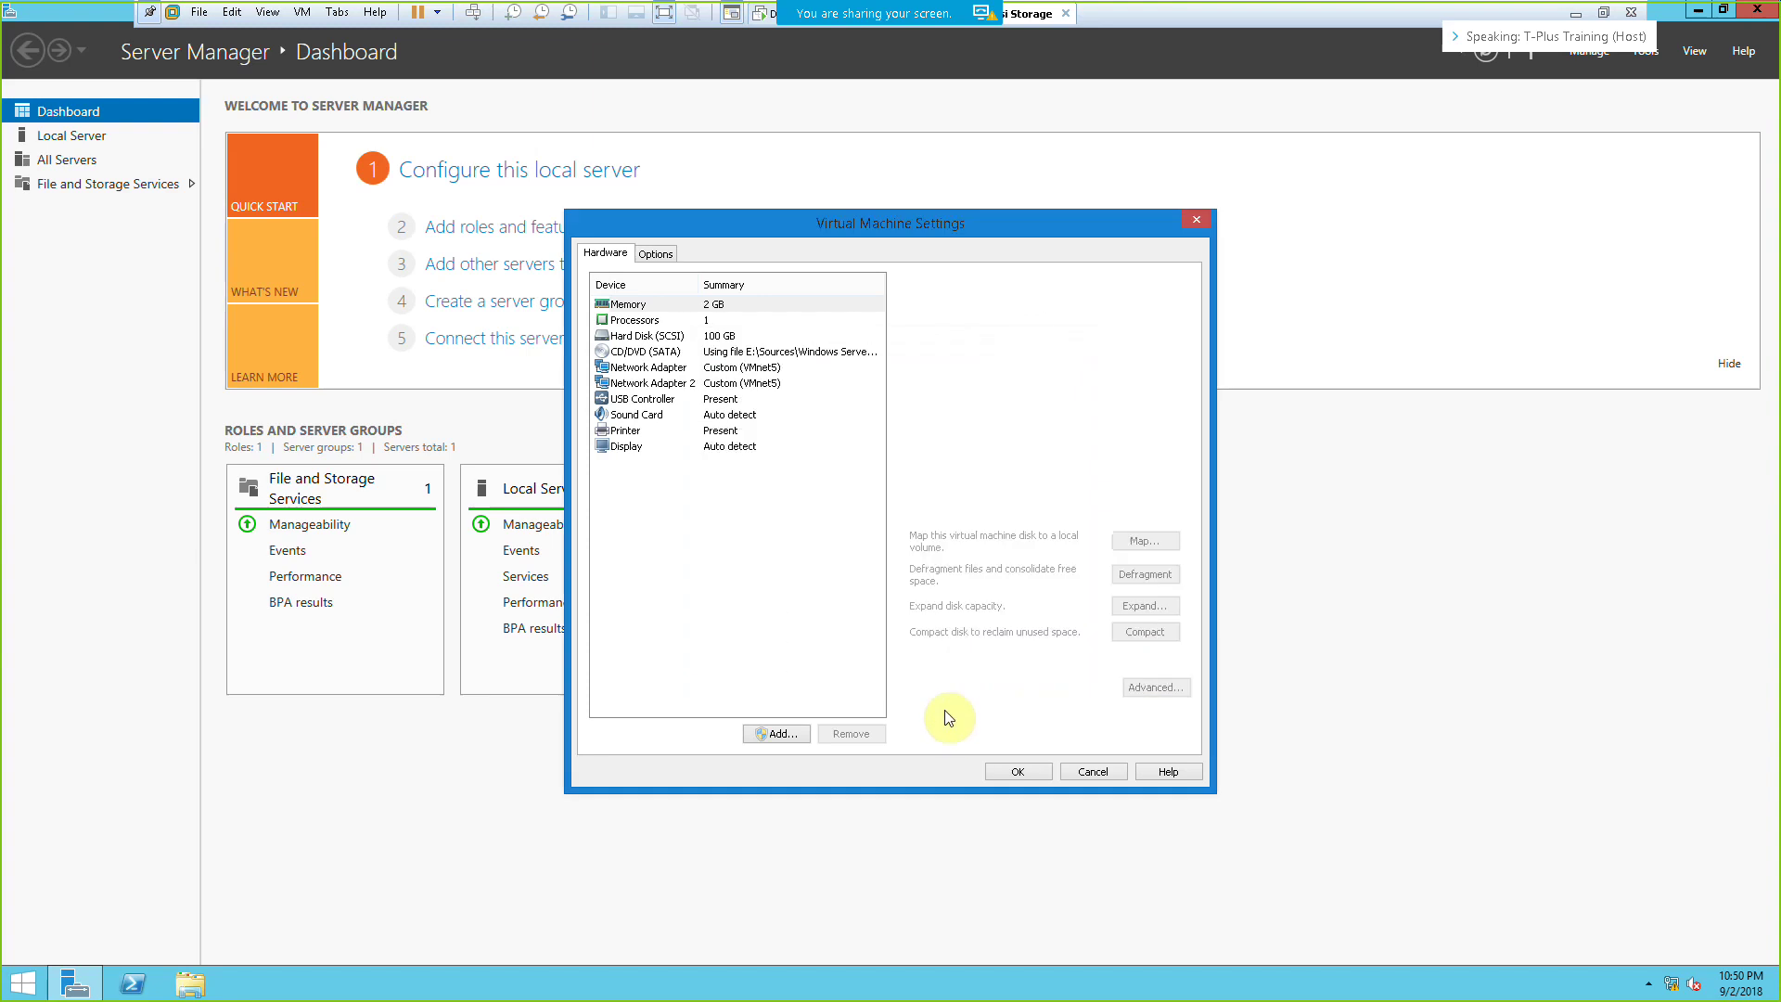
# Step: Add a second new 100 GB SCSI hard disk as a single file
pyautogui.click(778, 734)
pyautogui.click(770, 489)
pyautogui.click(759, 440)
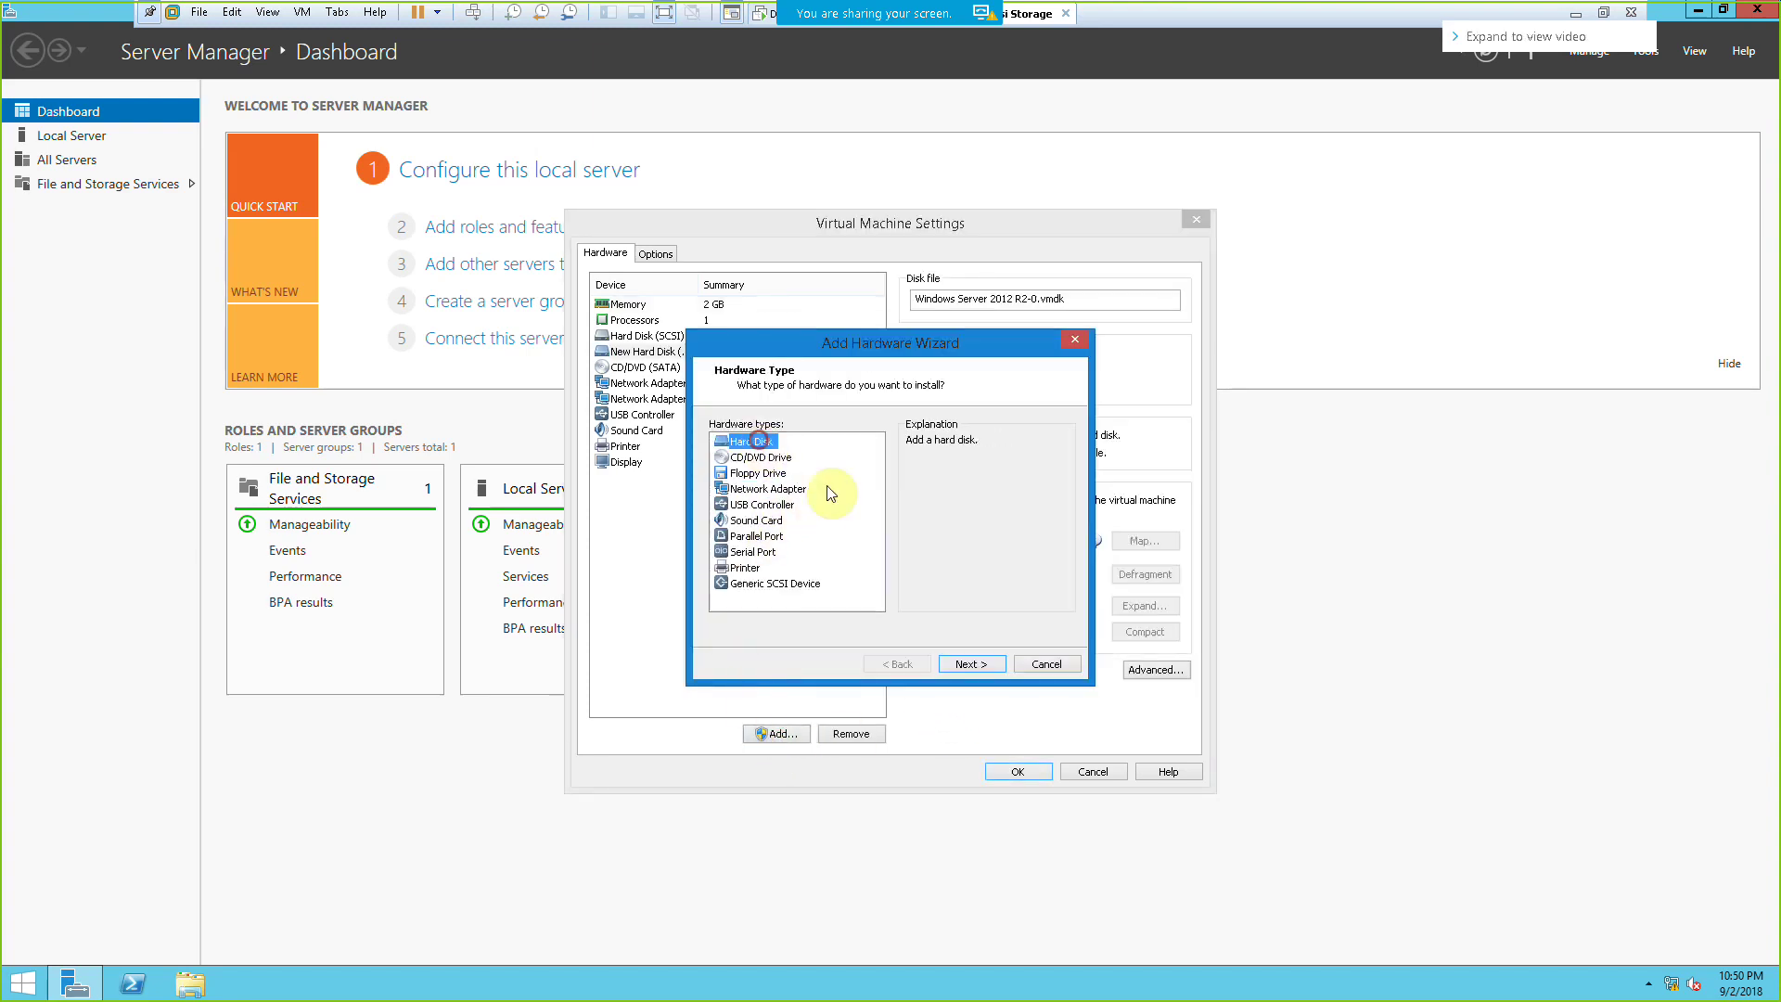
pyautogui.click(970, 664)
pyautogui.click(972, 666)
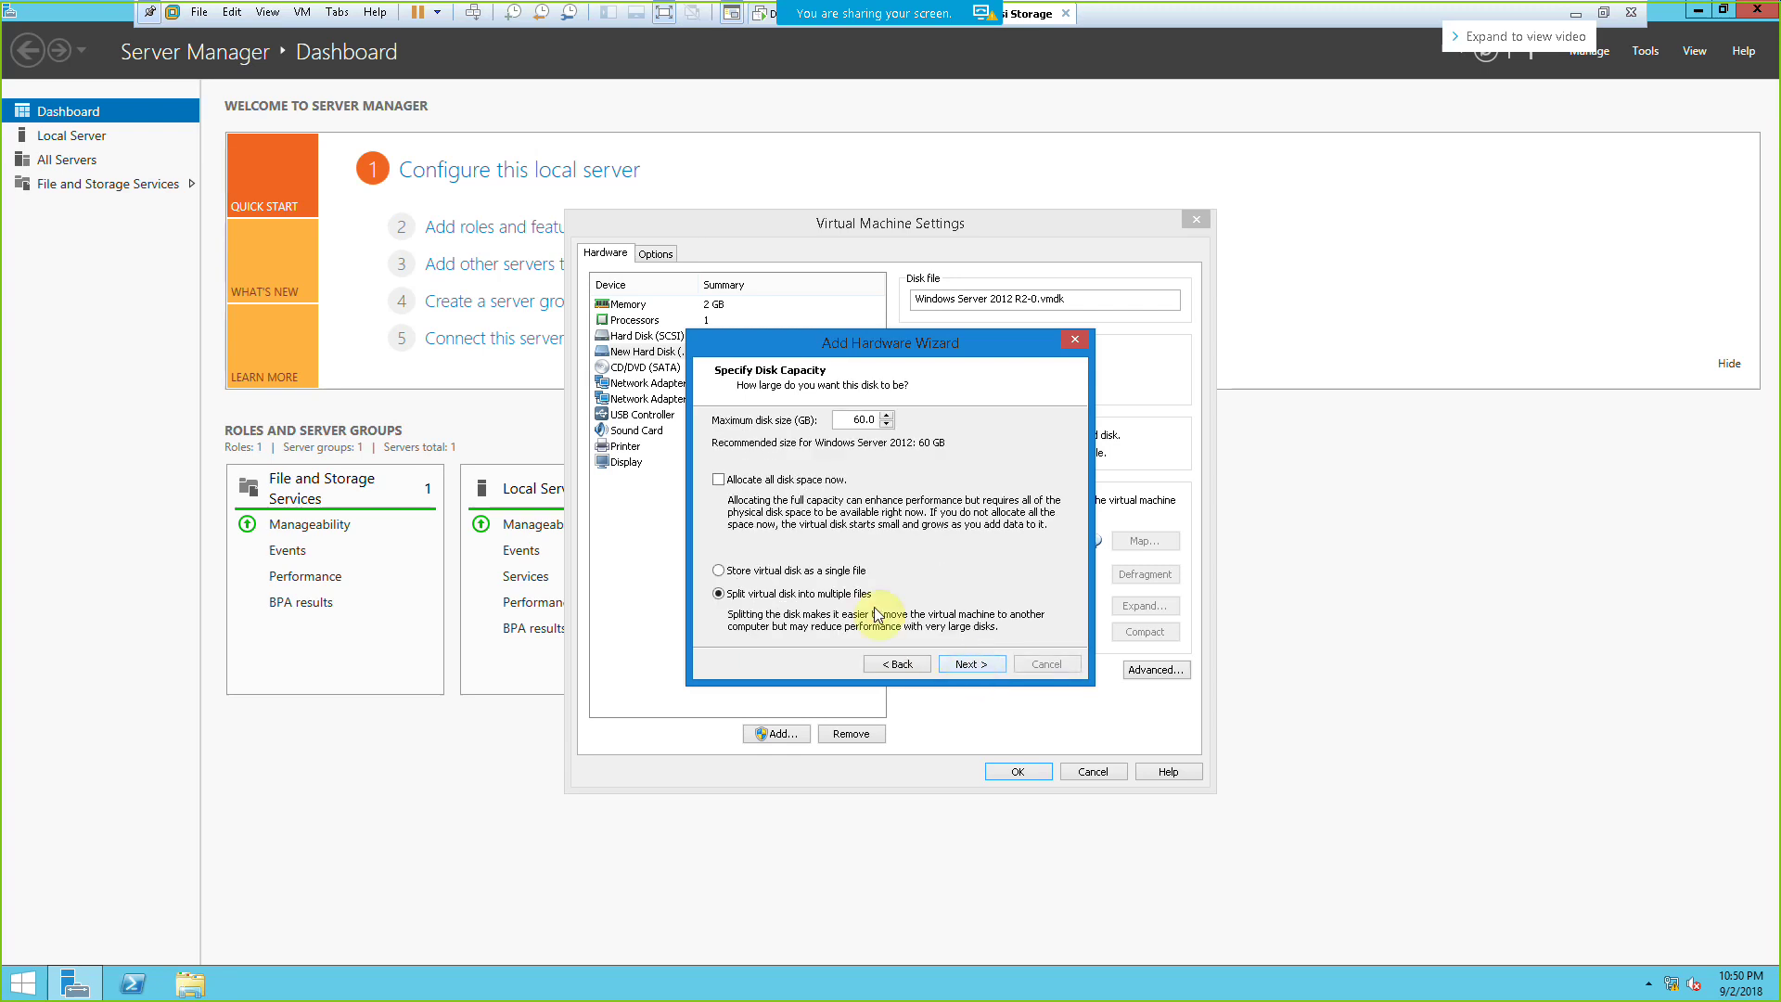
pyautogui.doubleClick(854, 418)
pyautogui.write('100')
pyautogui.click(978, 664)
pyautogui.click(978, 664)
# Step: Add a third 100 GB single-file SCSI hard disk and save the VM settings
pyautogui.click(784, 734)
pyautogui.click(983, 662)
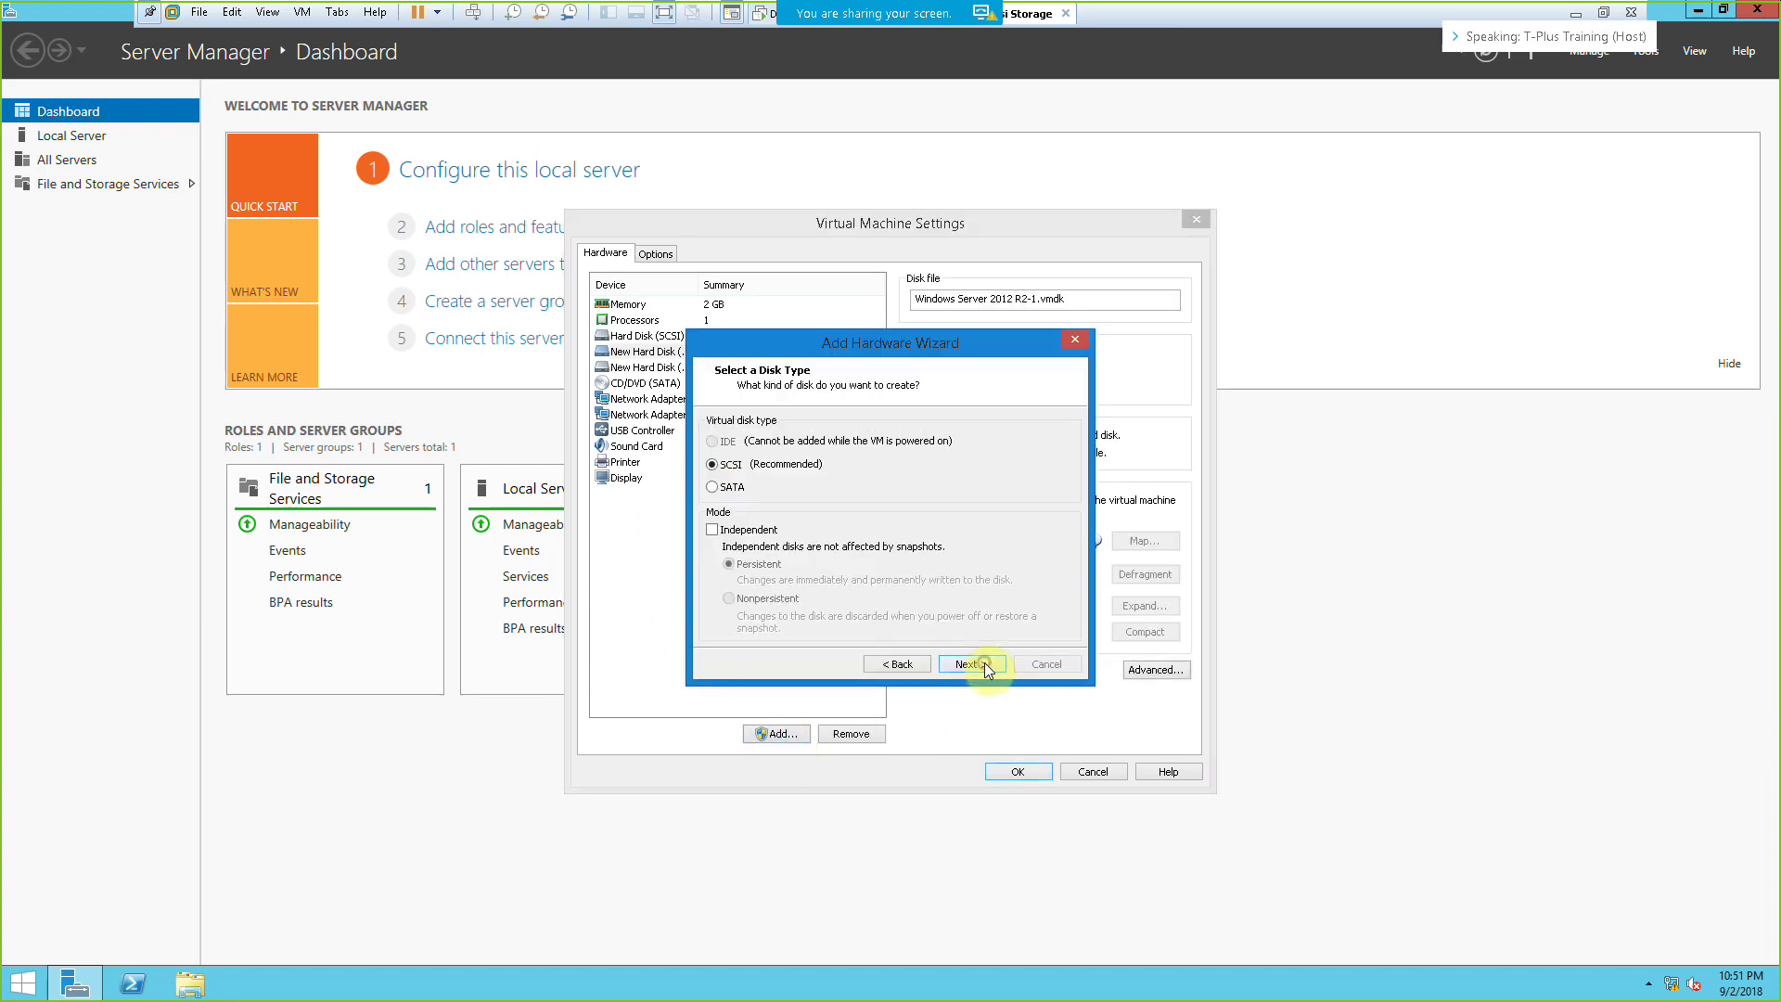
pyautogui.click(983, 662)
pyautogui.click(983, 662)
pyautogui.click(799, 571)
pyautogui.doubleClick(847, 420)
pyautogui.write('100')
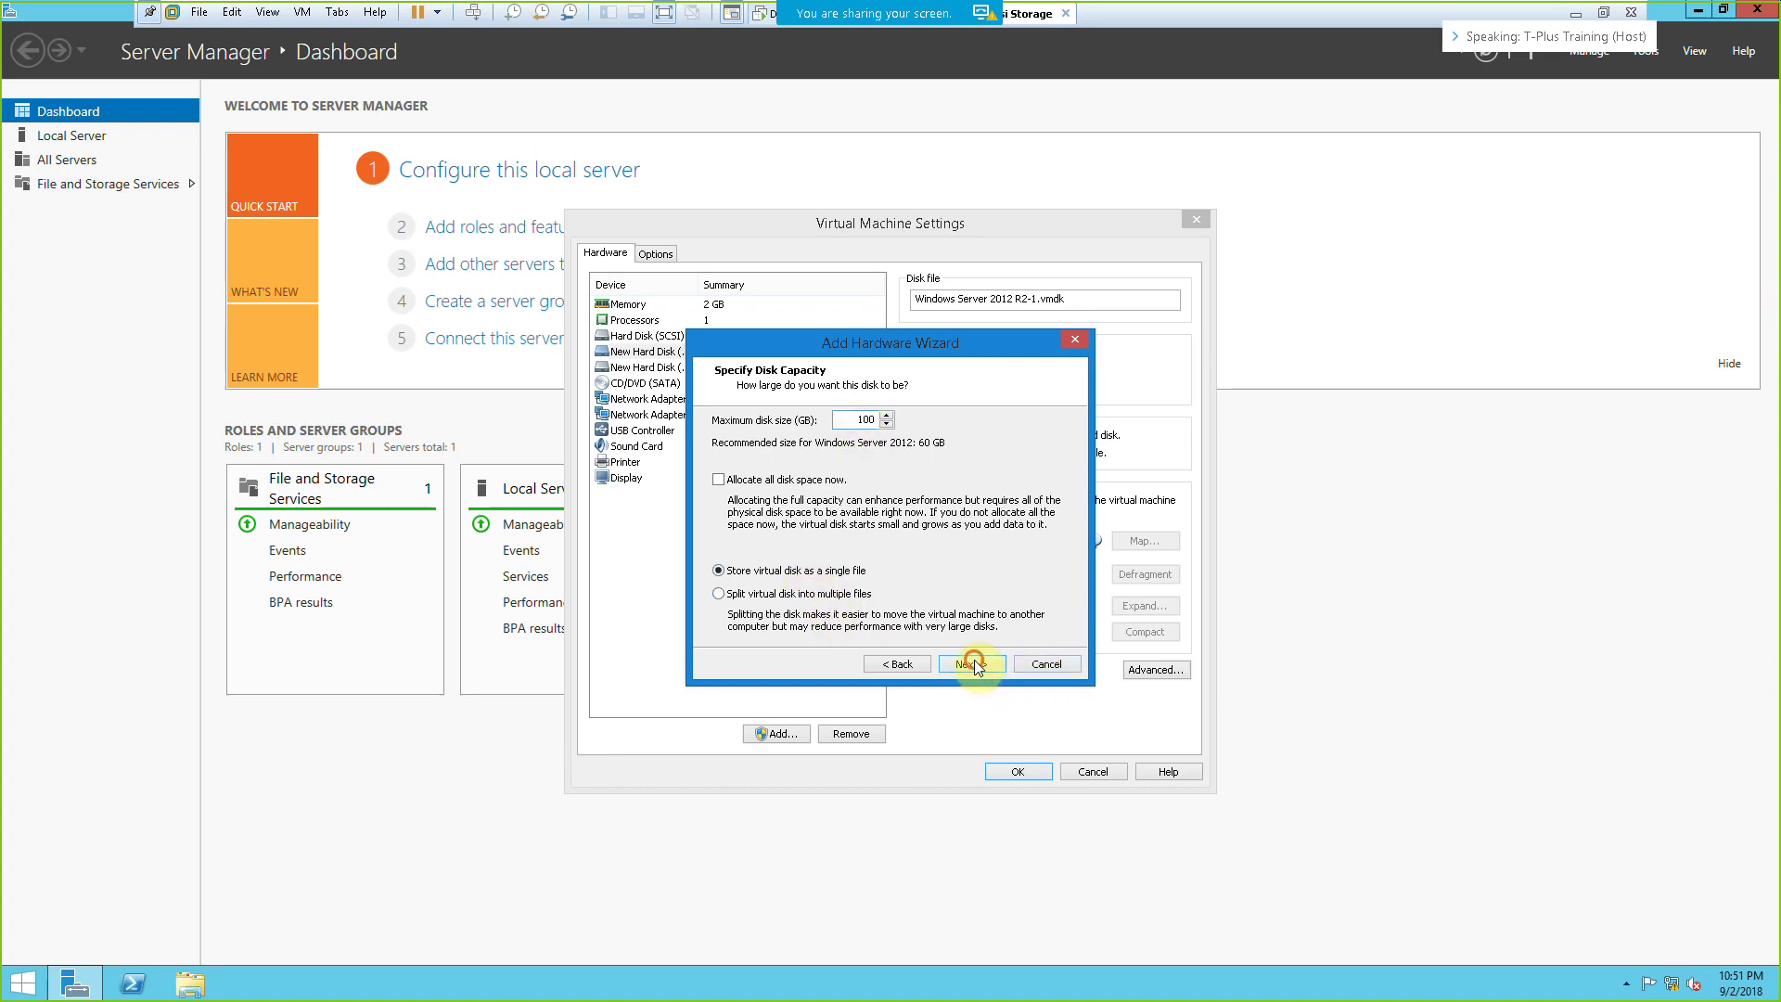
pyautogui.click(971, 663)
pyautogui.click(974, 661)
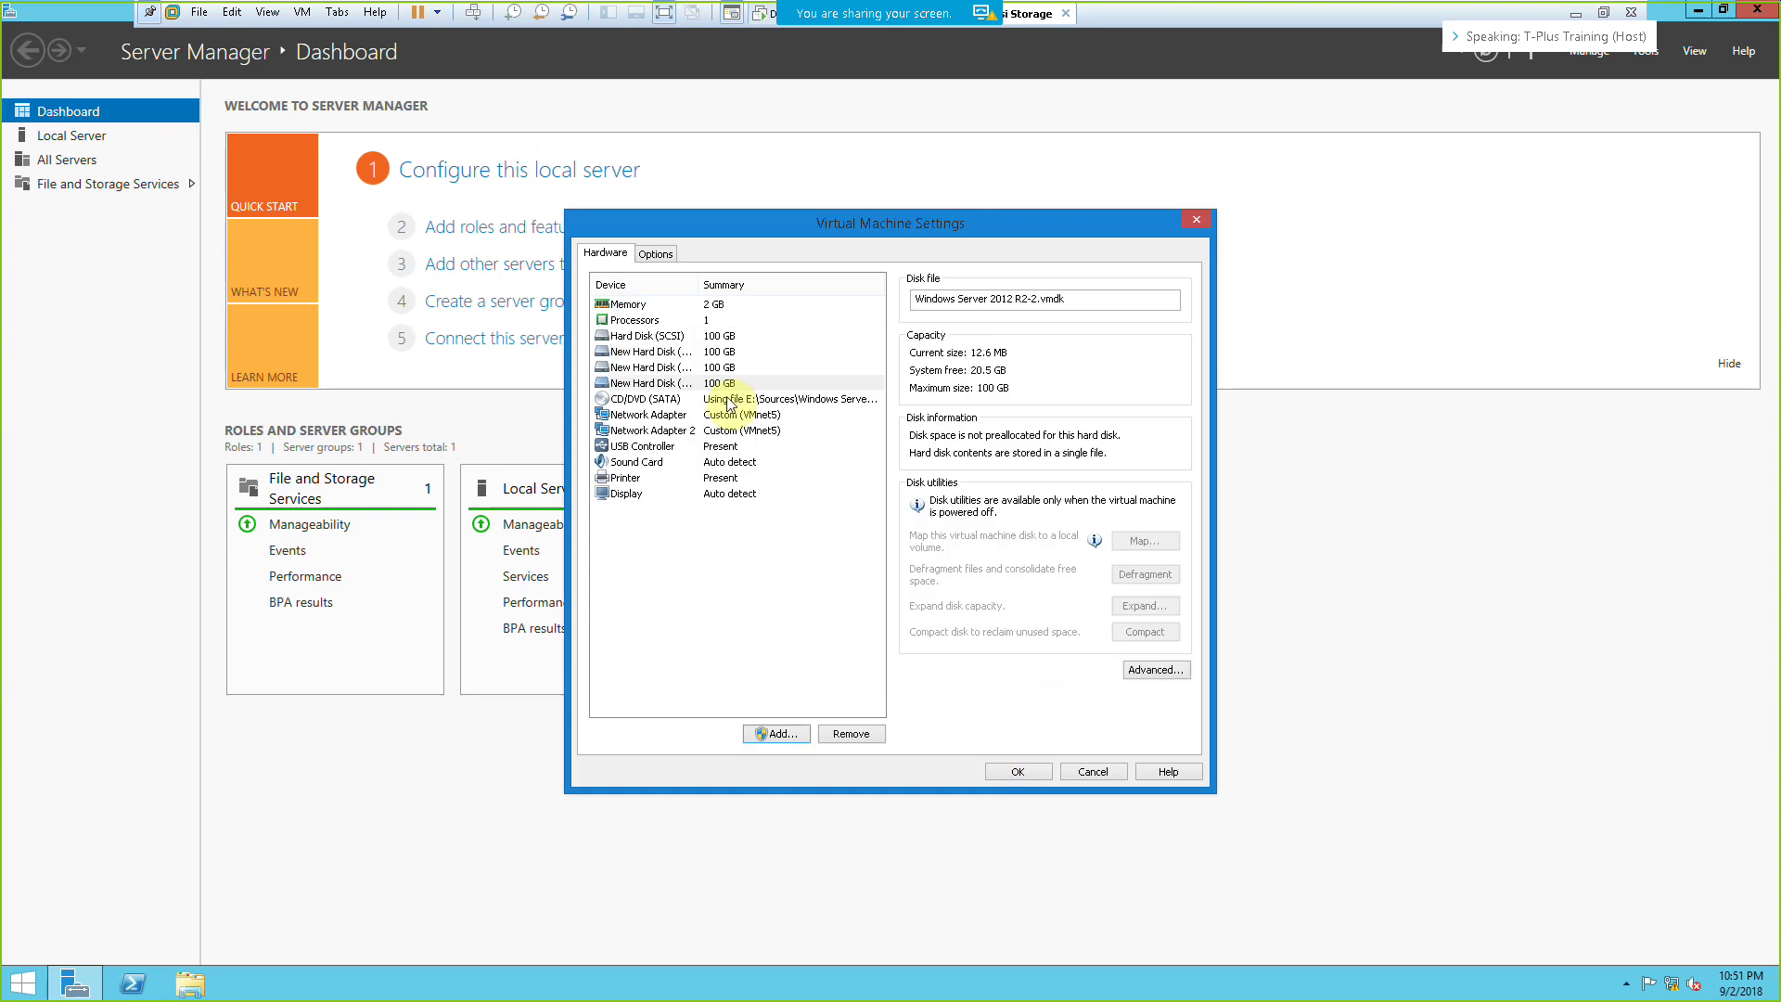
pyautogui.click(1037, 777)
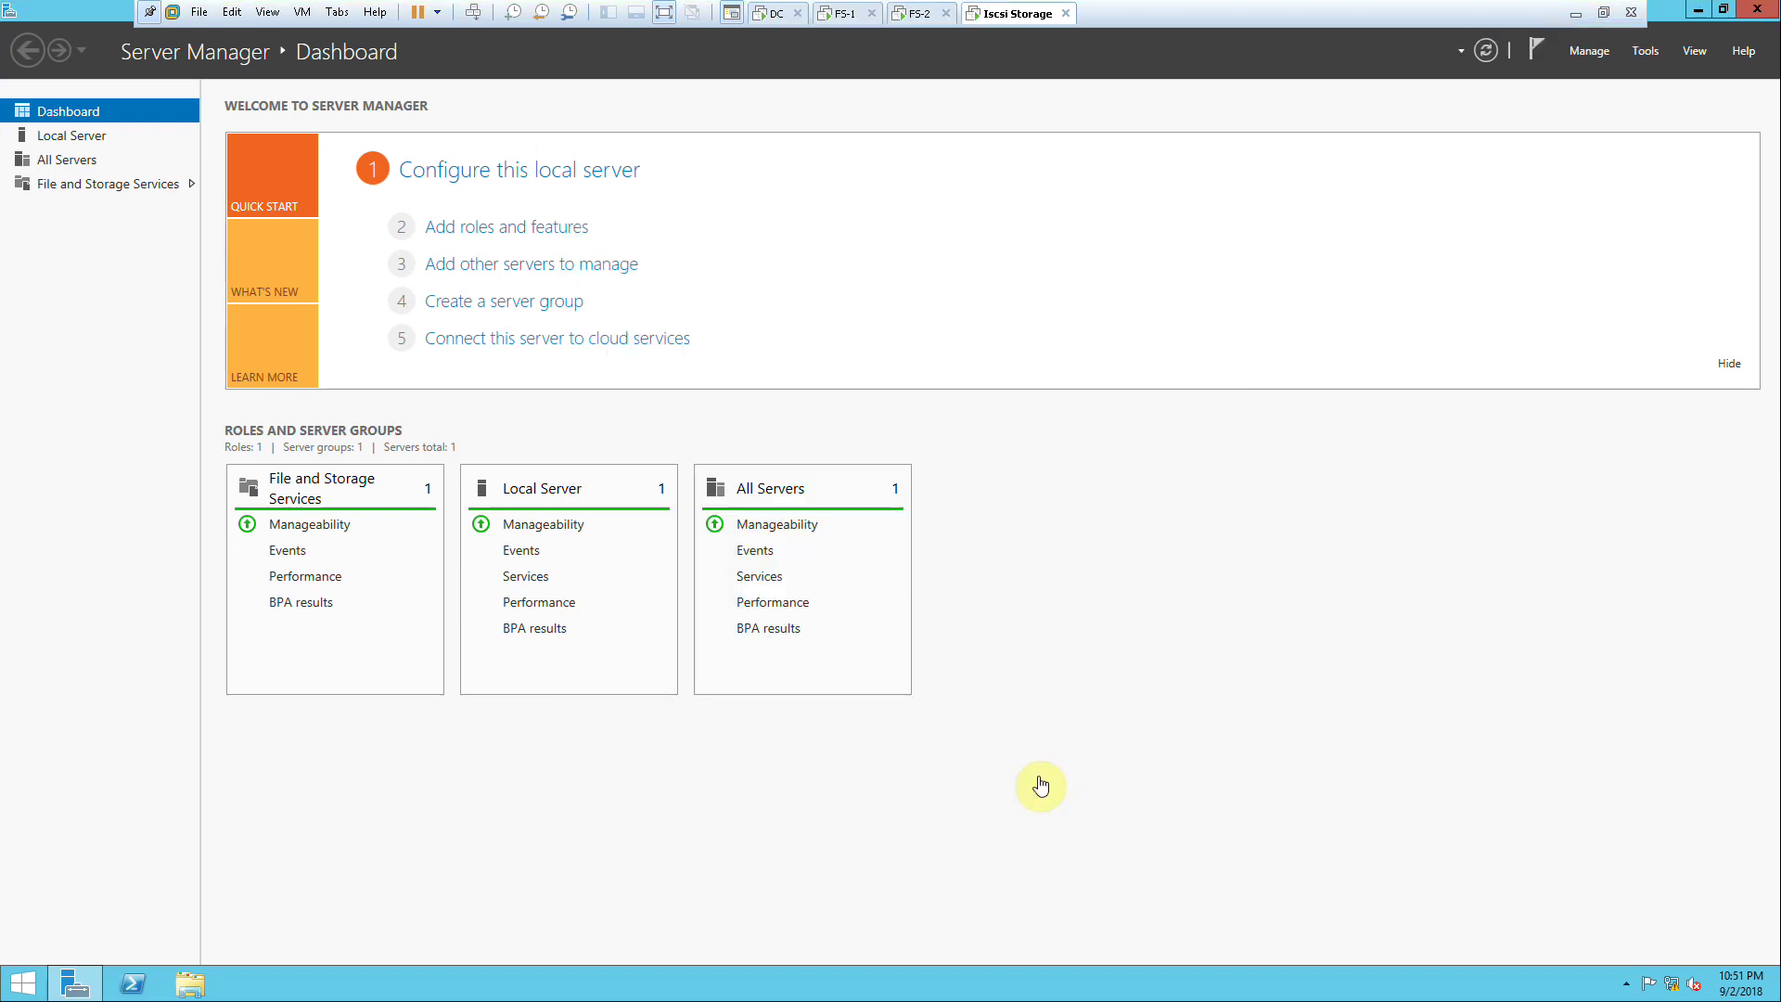
# Step: Start a role-based Add Roles and Features installation targeting this server
pyautogui.click(515, 229)
pyautogui.click(464, 264)
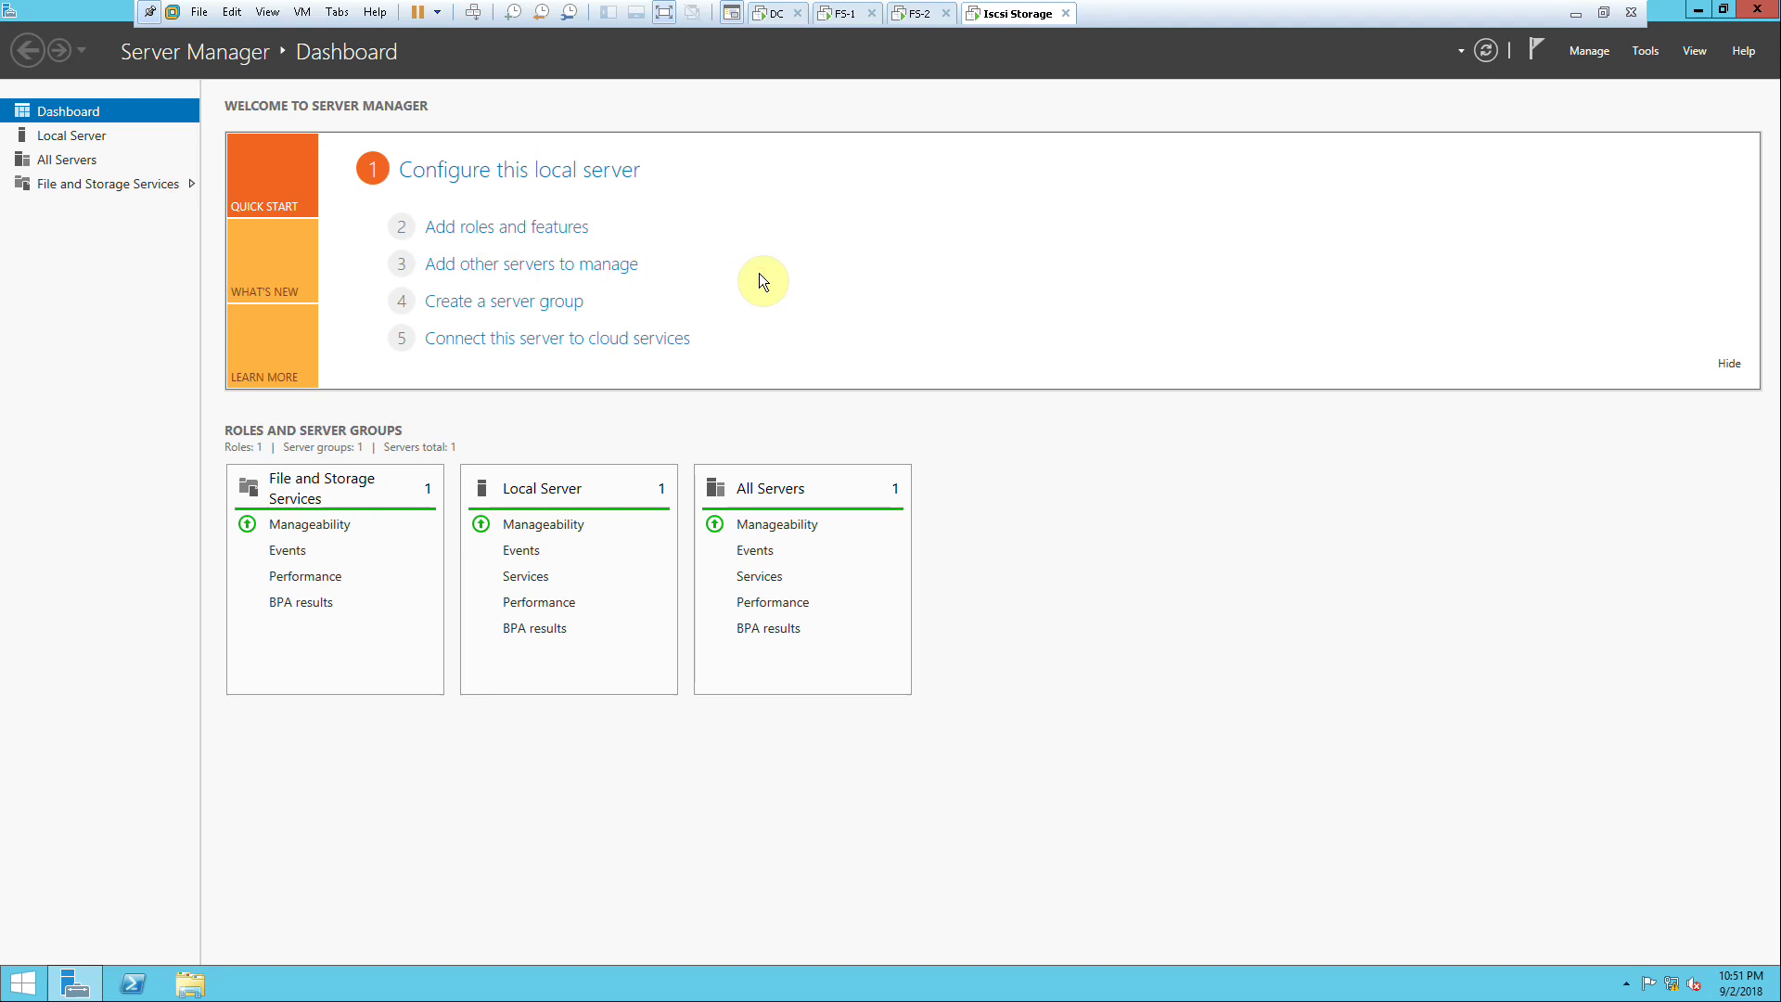
pyautogui.click(532, 228)
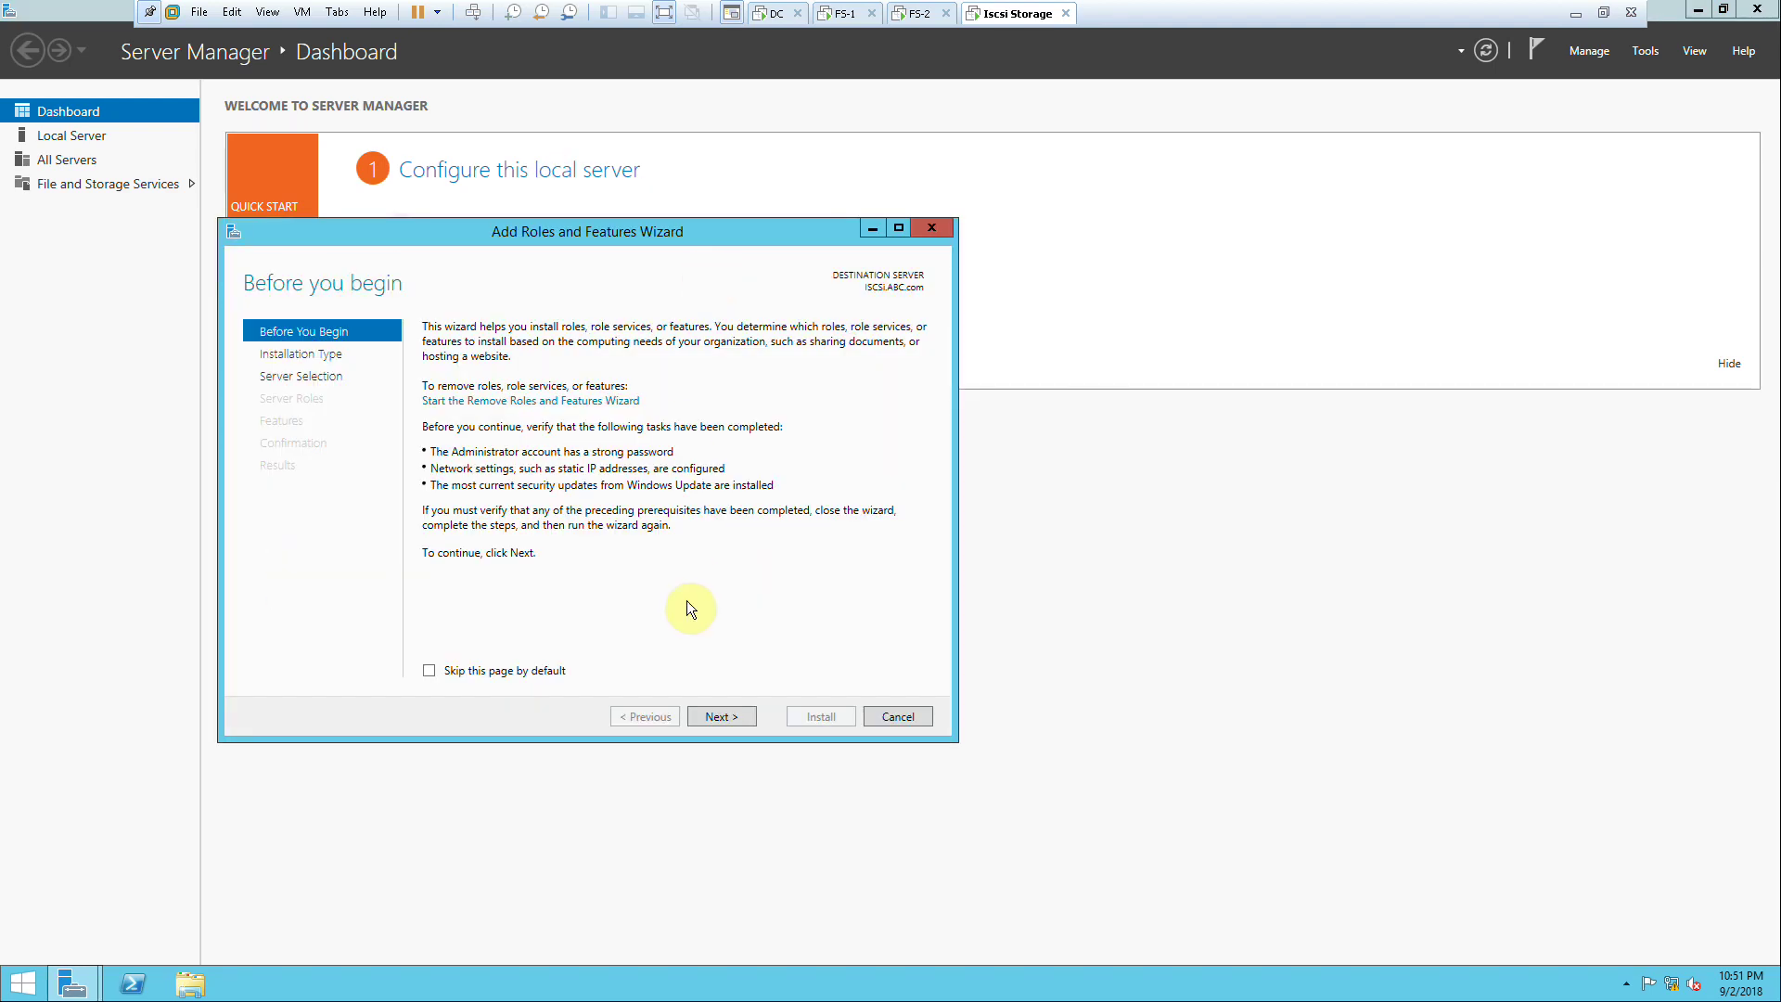
pyautogui.click(728, 716)
pyautogui.click(731, 719)
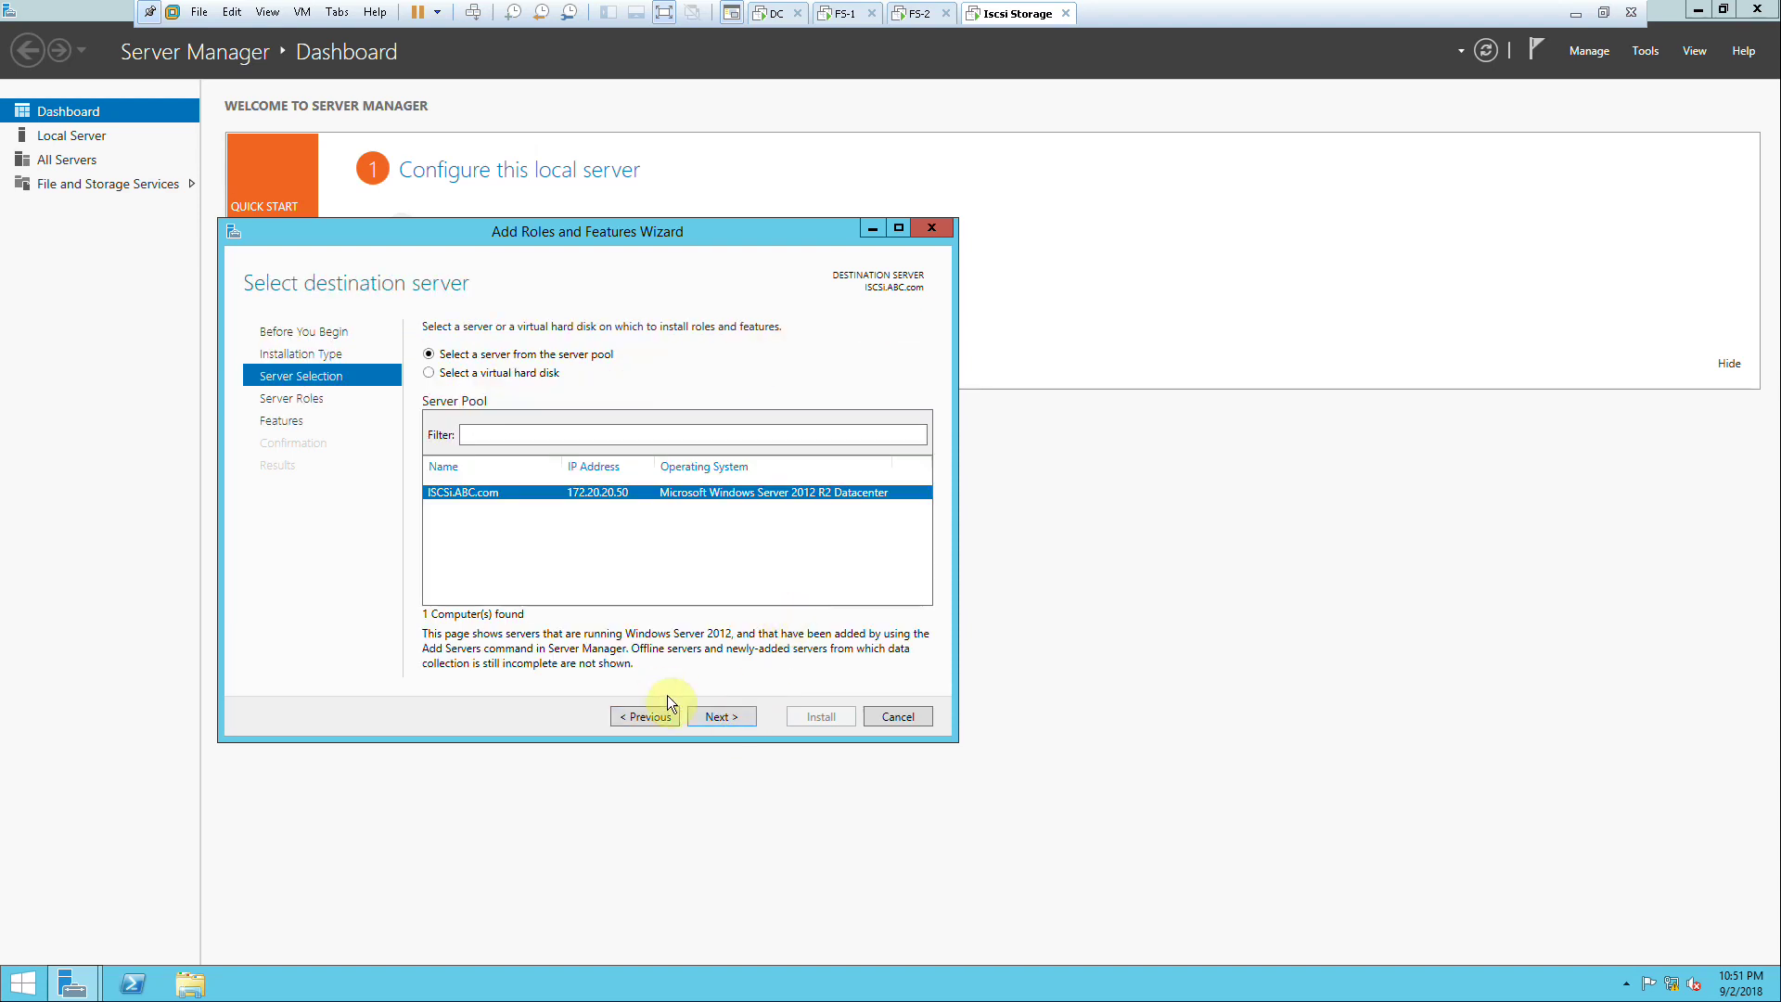
pyautogui.click(737, 717)
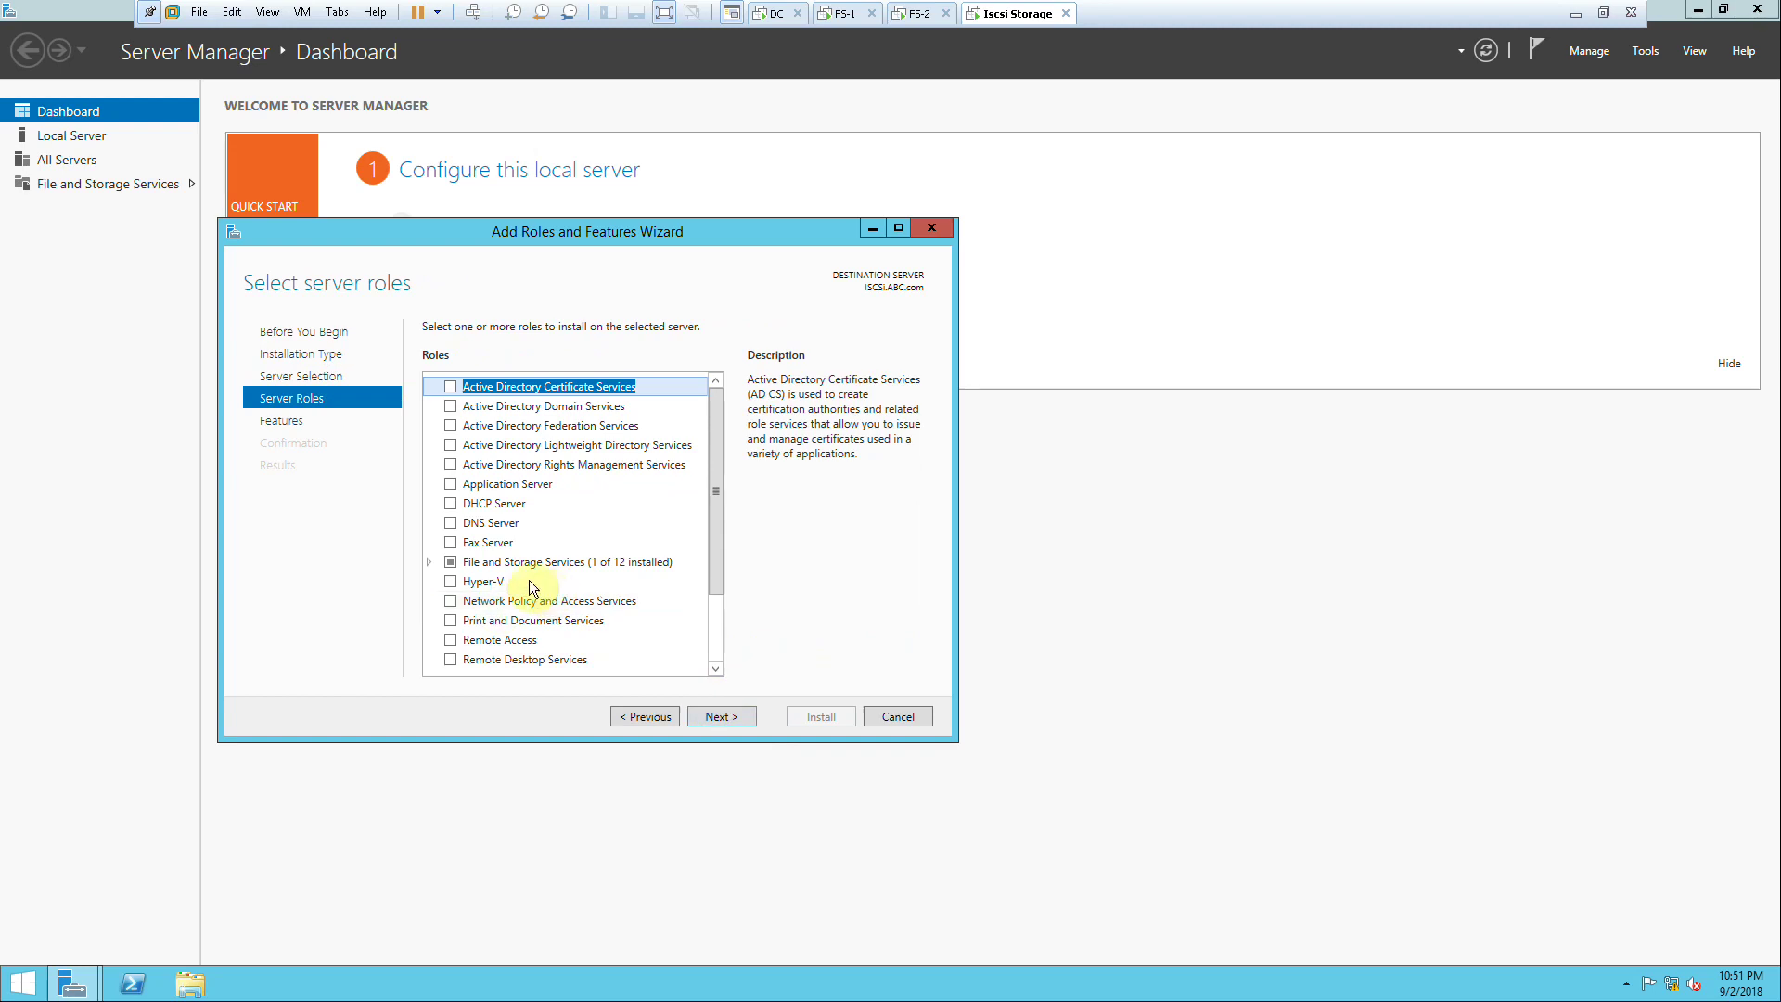
# Step: Select iSCSI Target Server (with File Server) and iSCSI Target Storage Provider, then install them
pyautogui.click(427, 562)
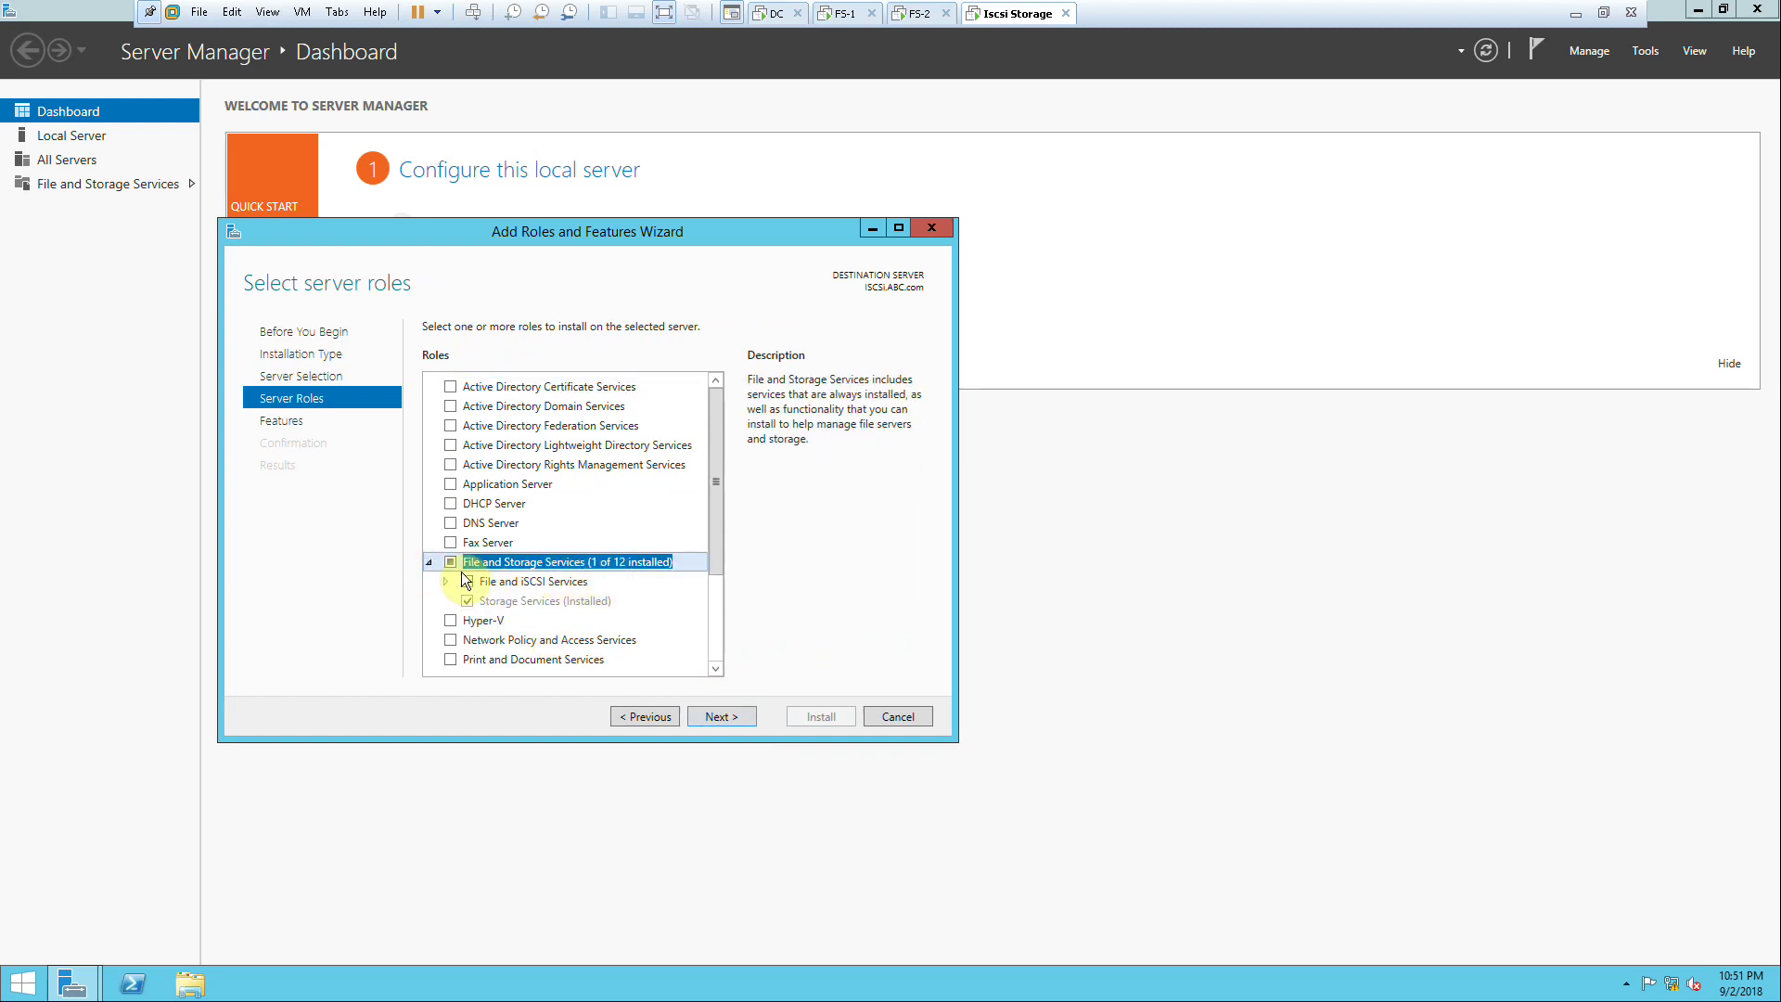
pyautogui.click(446, 581)
pyautogui.scroll(-1, 677, 595)
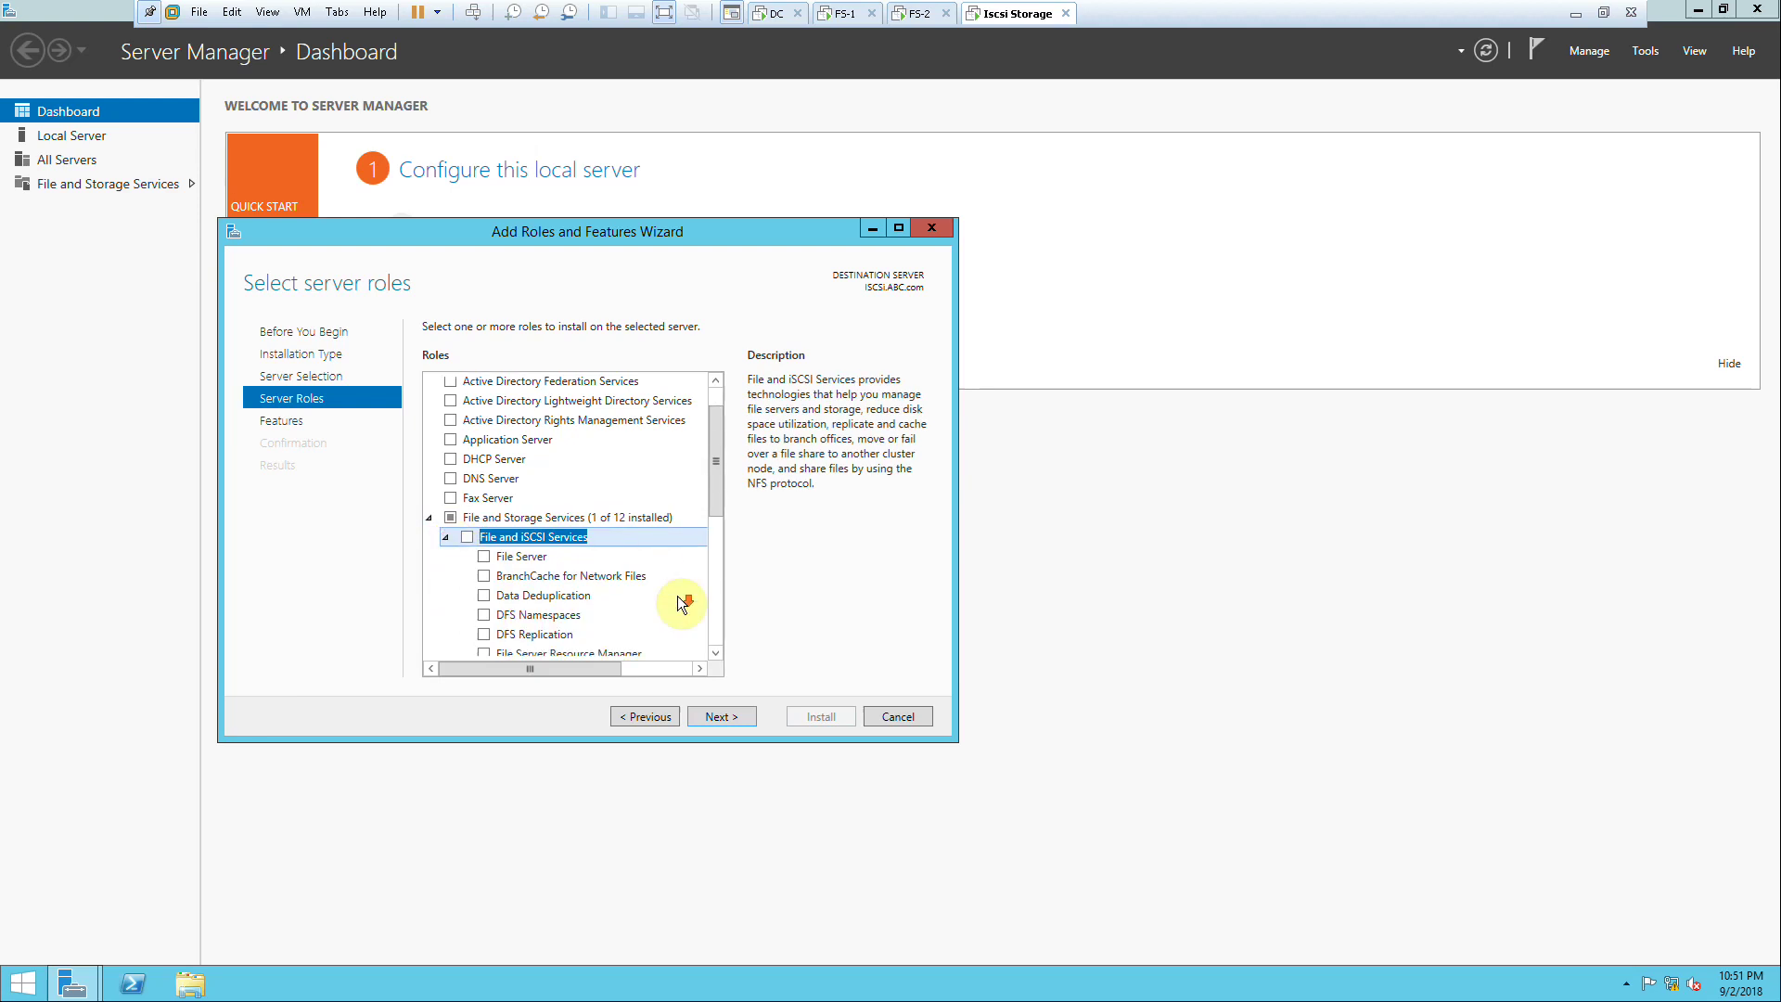
pyautogui.scroll(-1, 677, 595)
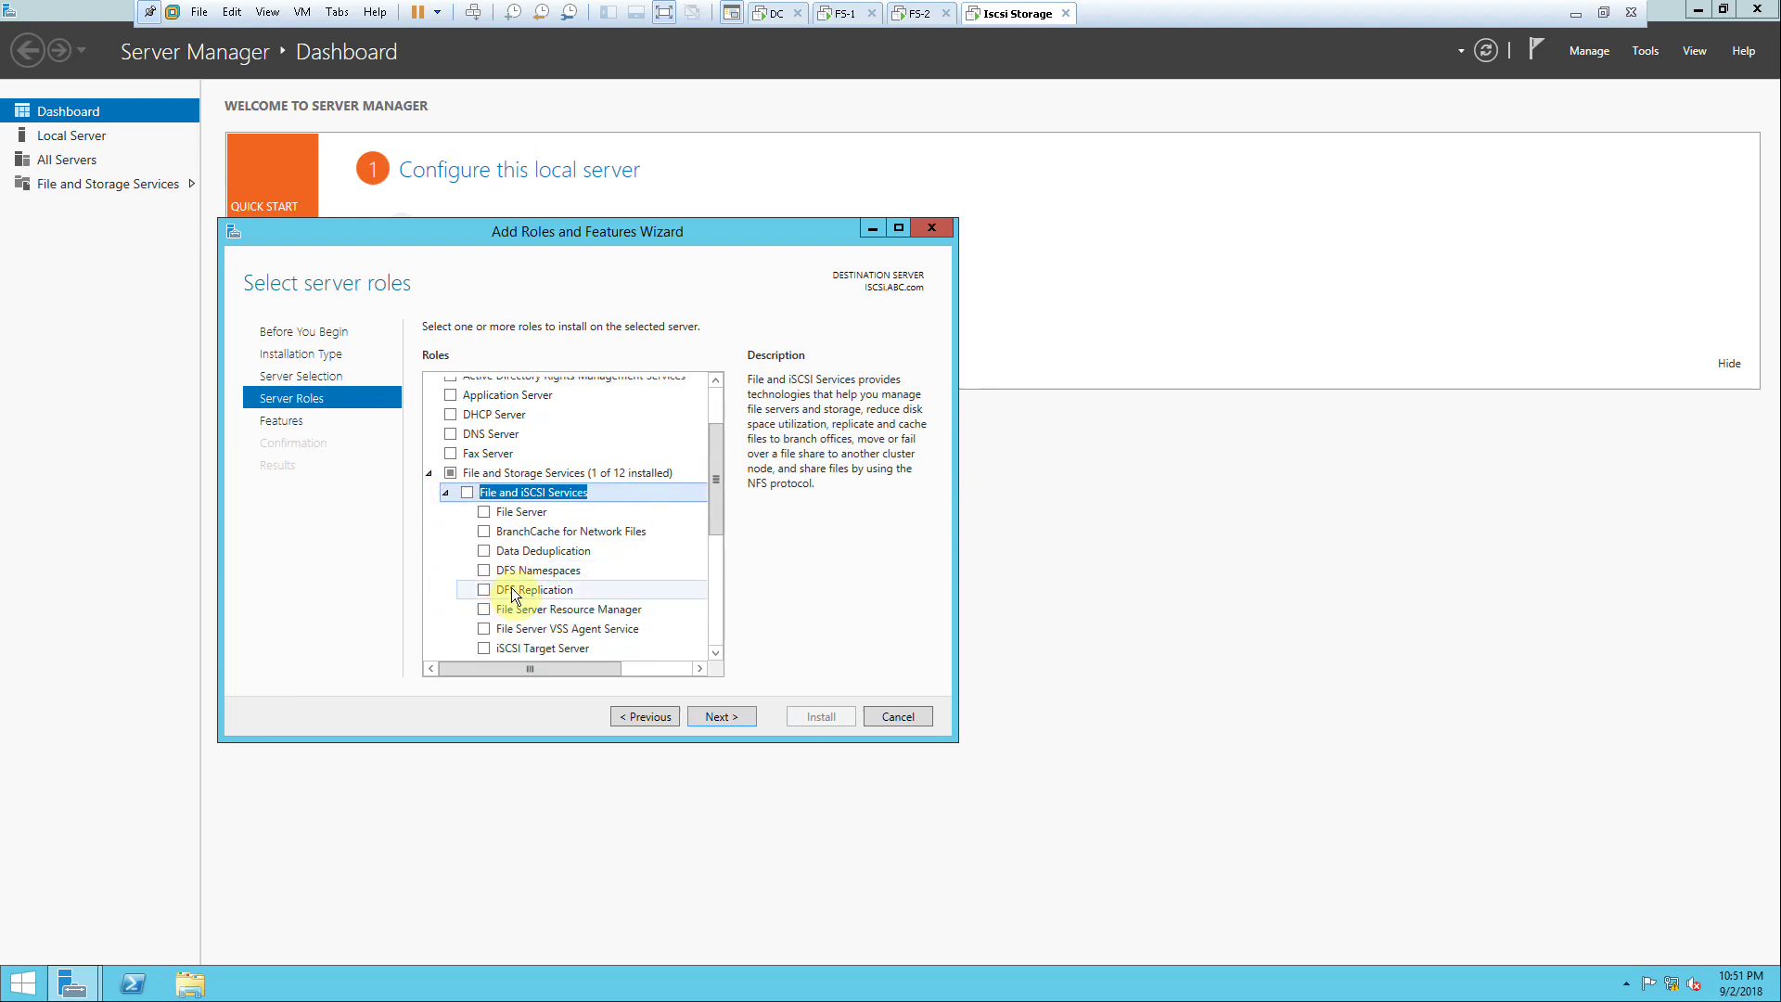
pyautogui.scroll(-2, 506, 584)
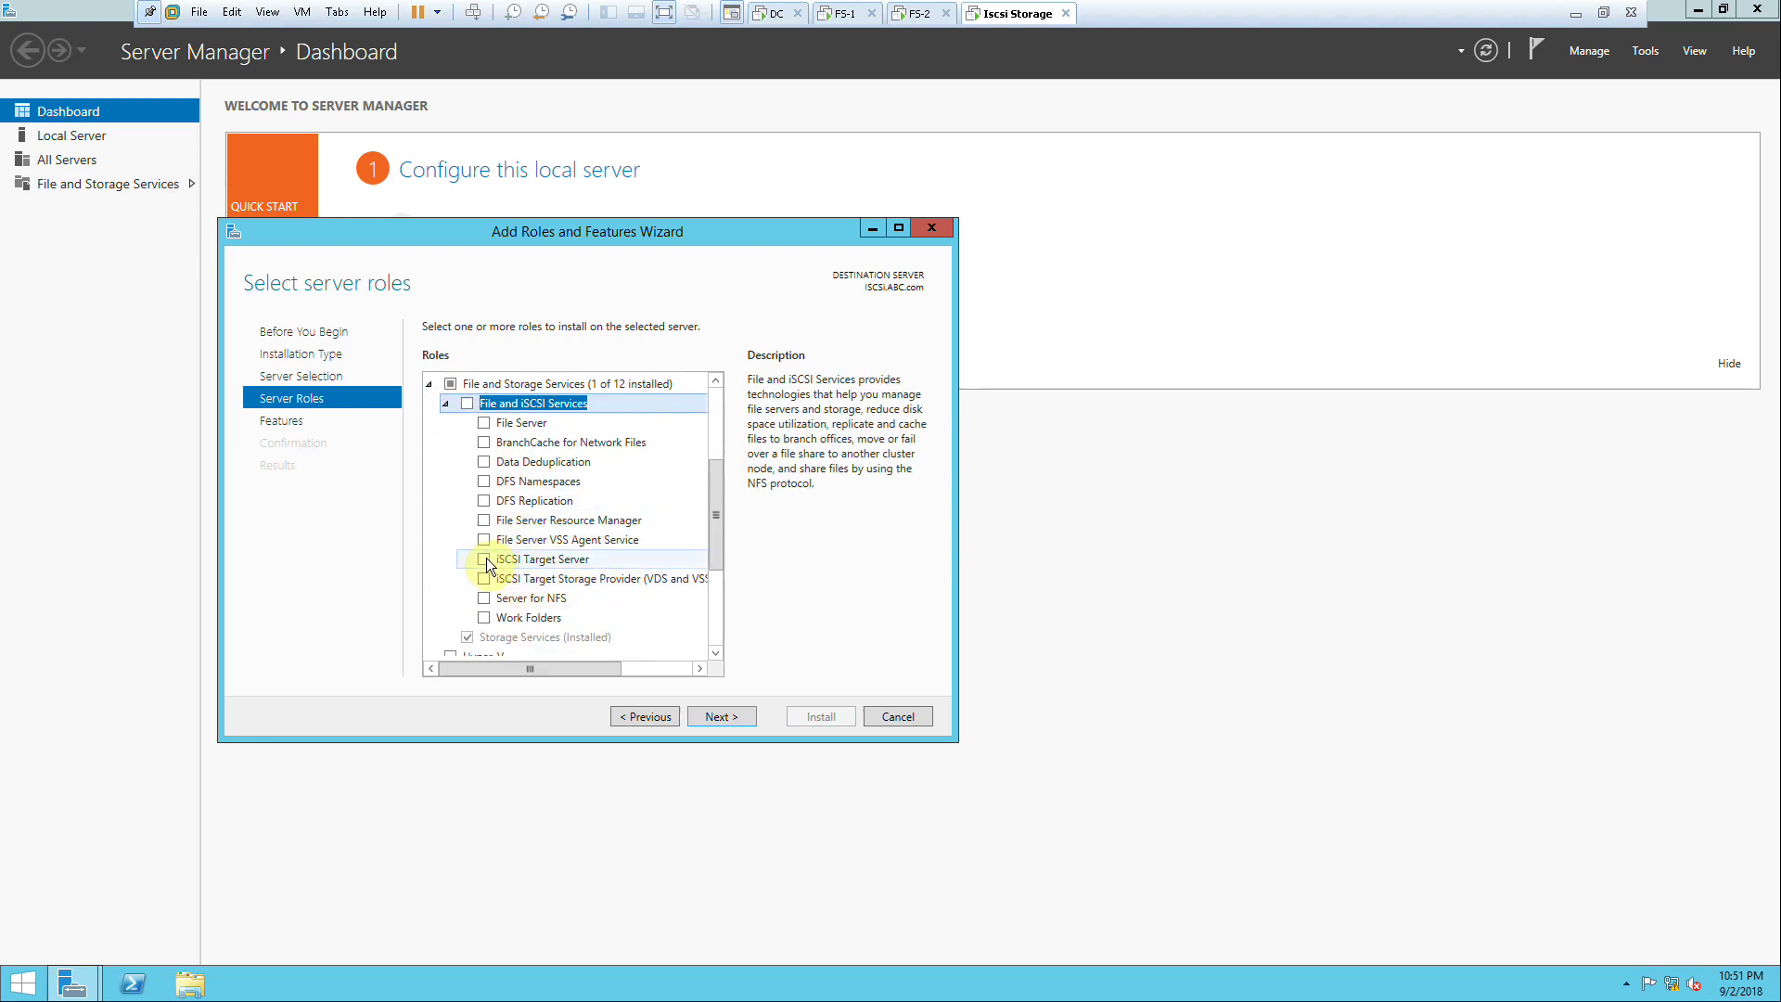
pyautogui.click(484, 559)
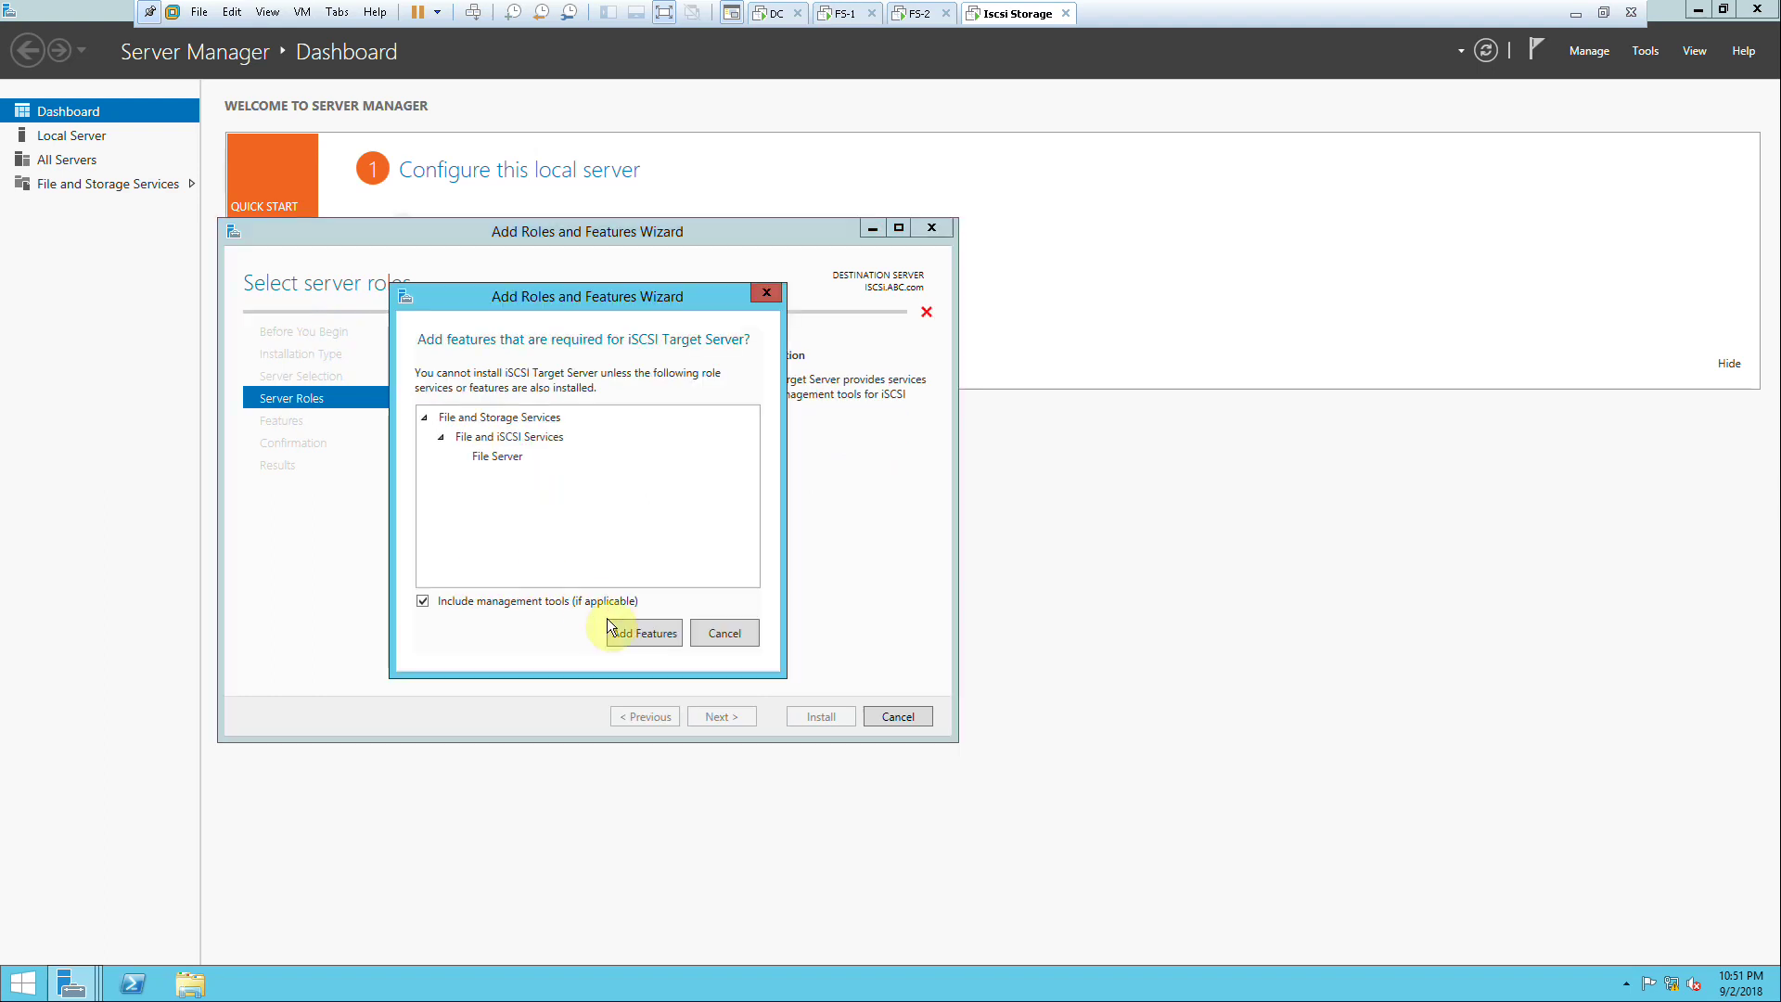
pyautogui.click(643, 632)
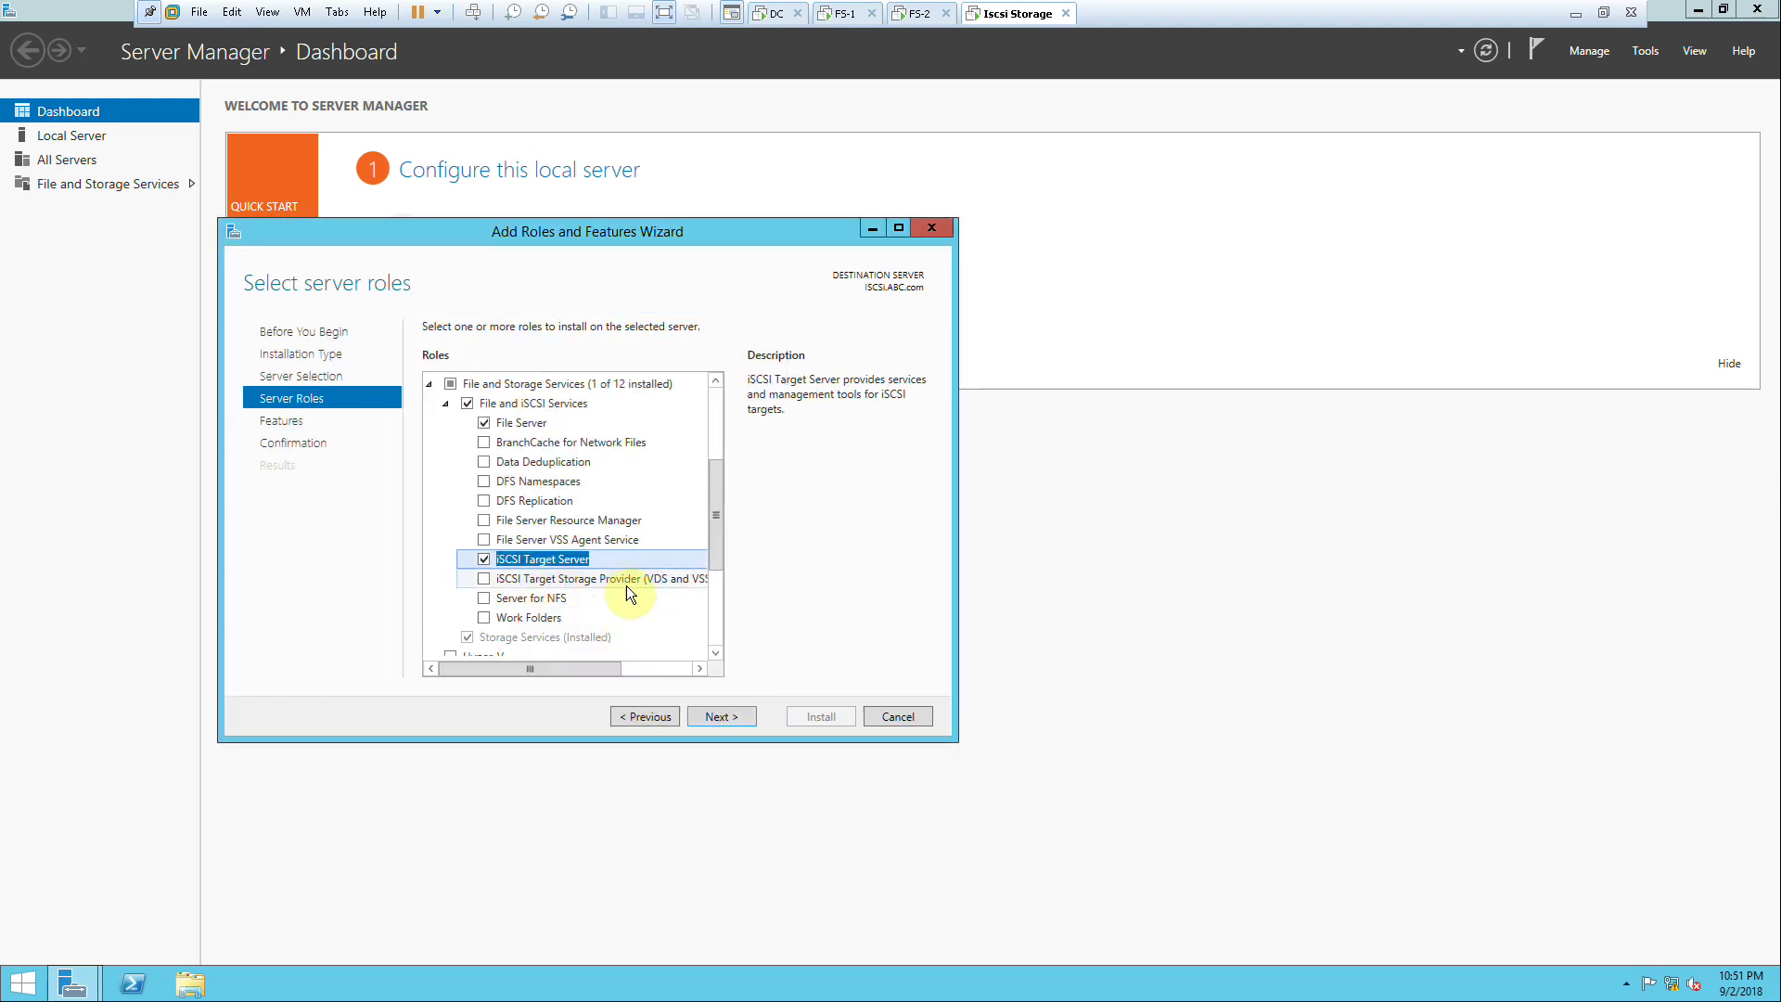
pyautogui.click(482, 579)
pyautogui.click(741, 715)
pyautogui.click(737, 714)
pyautogui.click(822, 716)
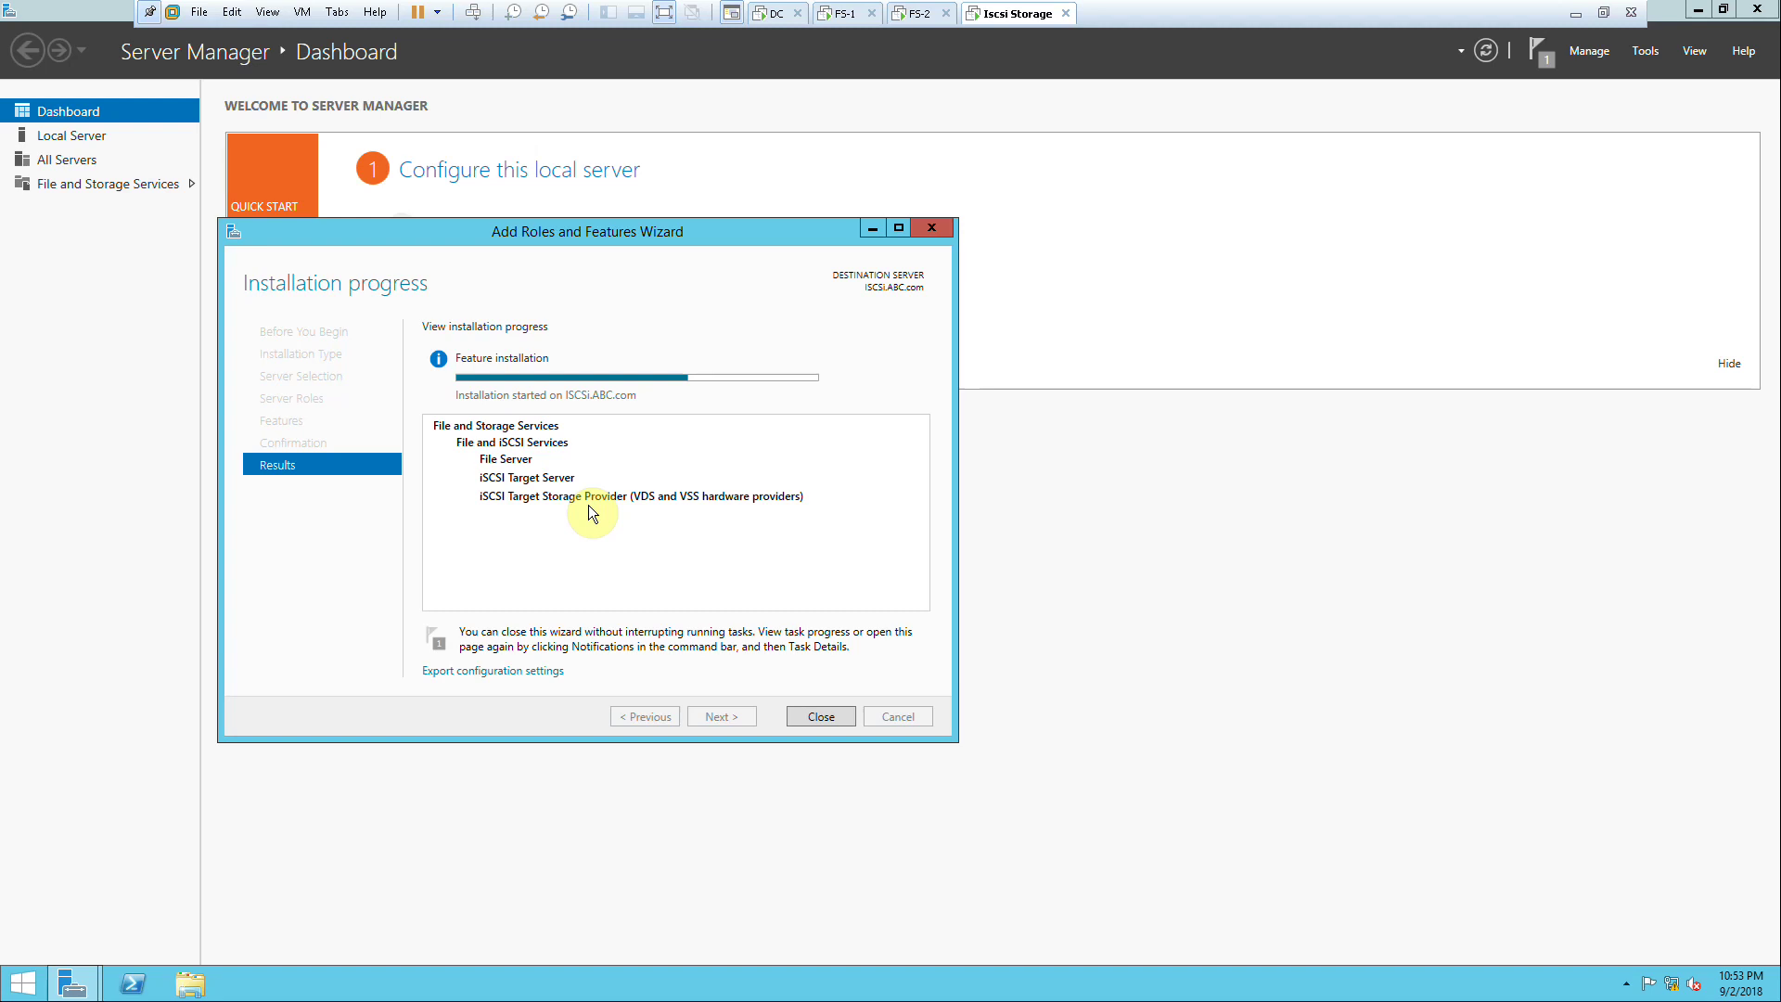
# Step: Once the installation succeeds on ISCSI.ABC.com, close the wizard to return to the Dashboard
pyautogui.click(1647, 53)
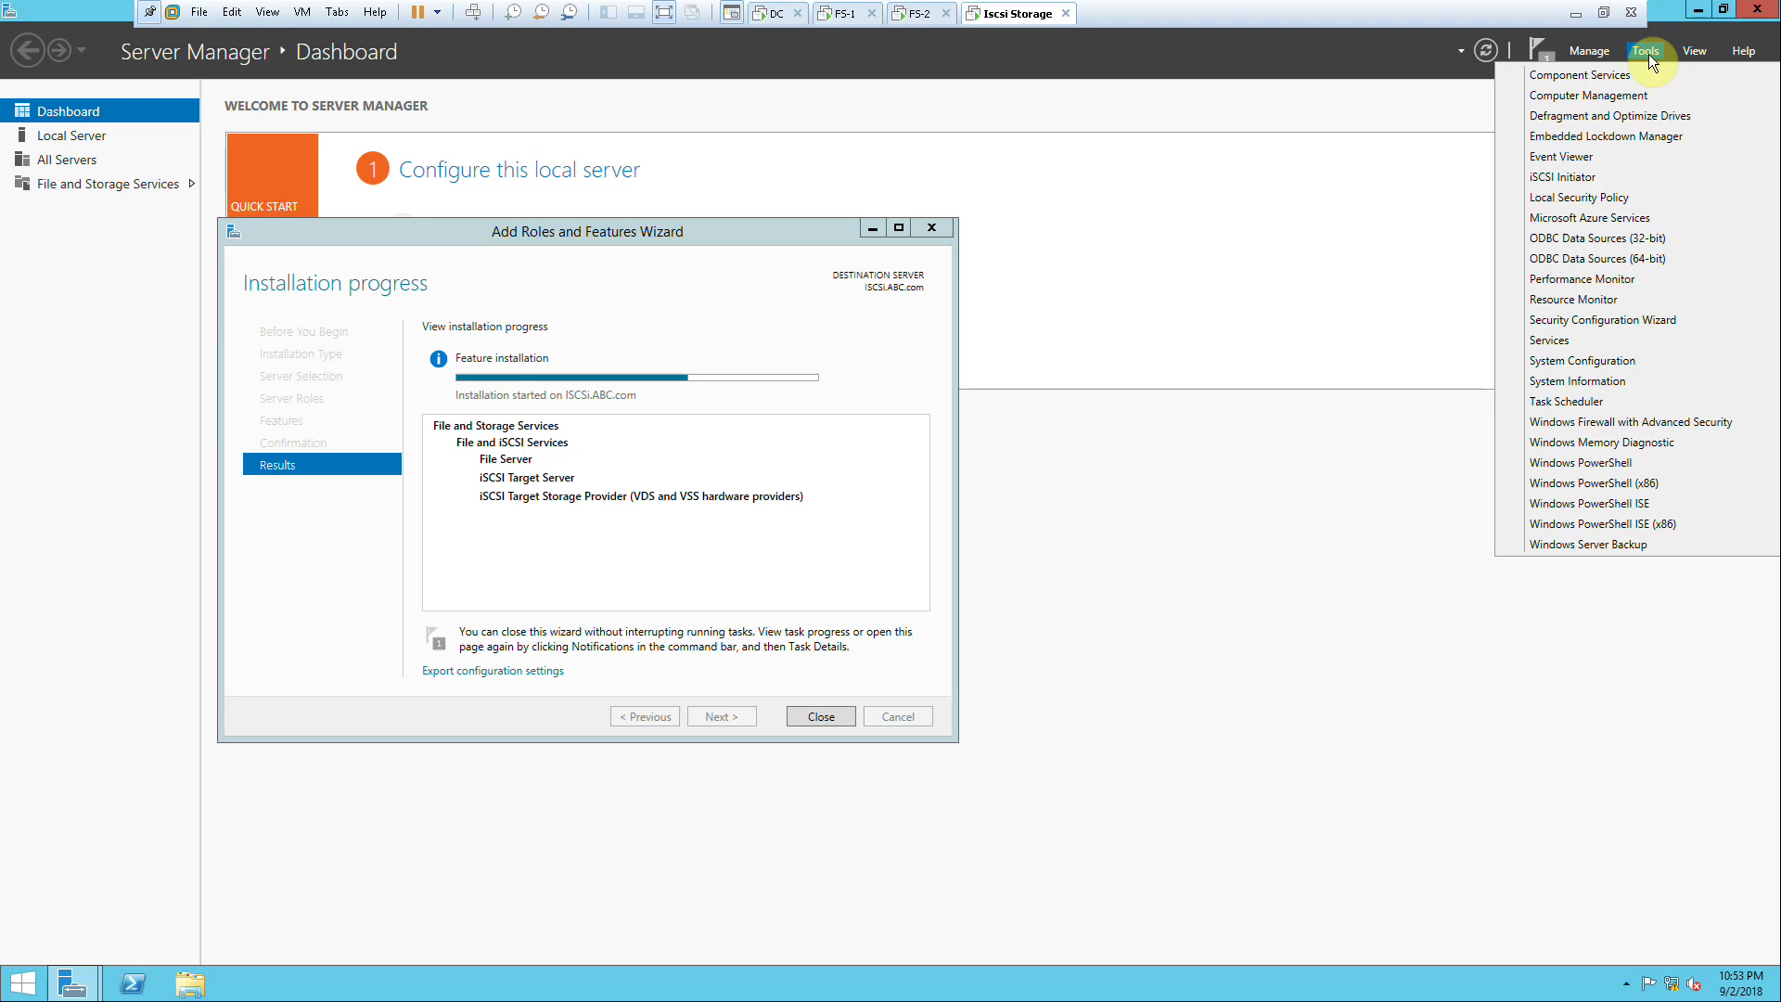
pyautogui.click(1647, 53)
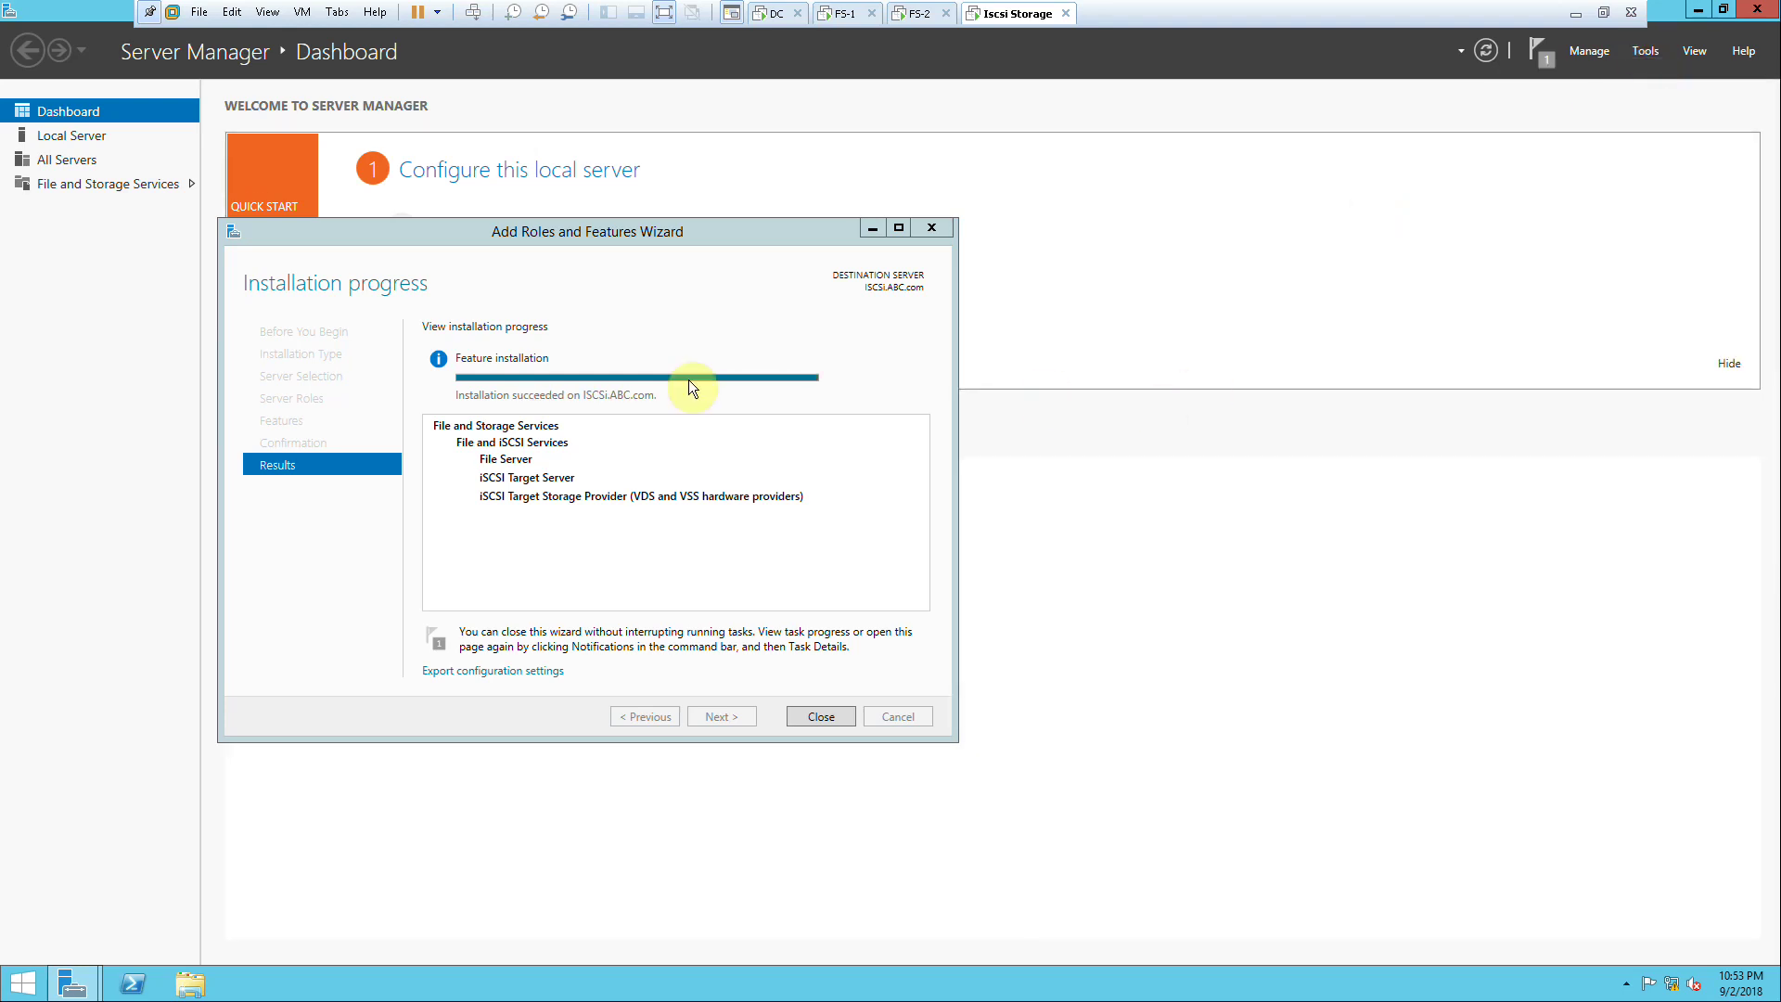
pyautogui.click(807, 719)
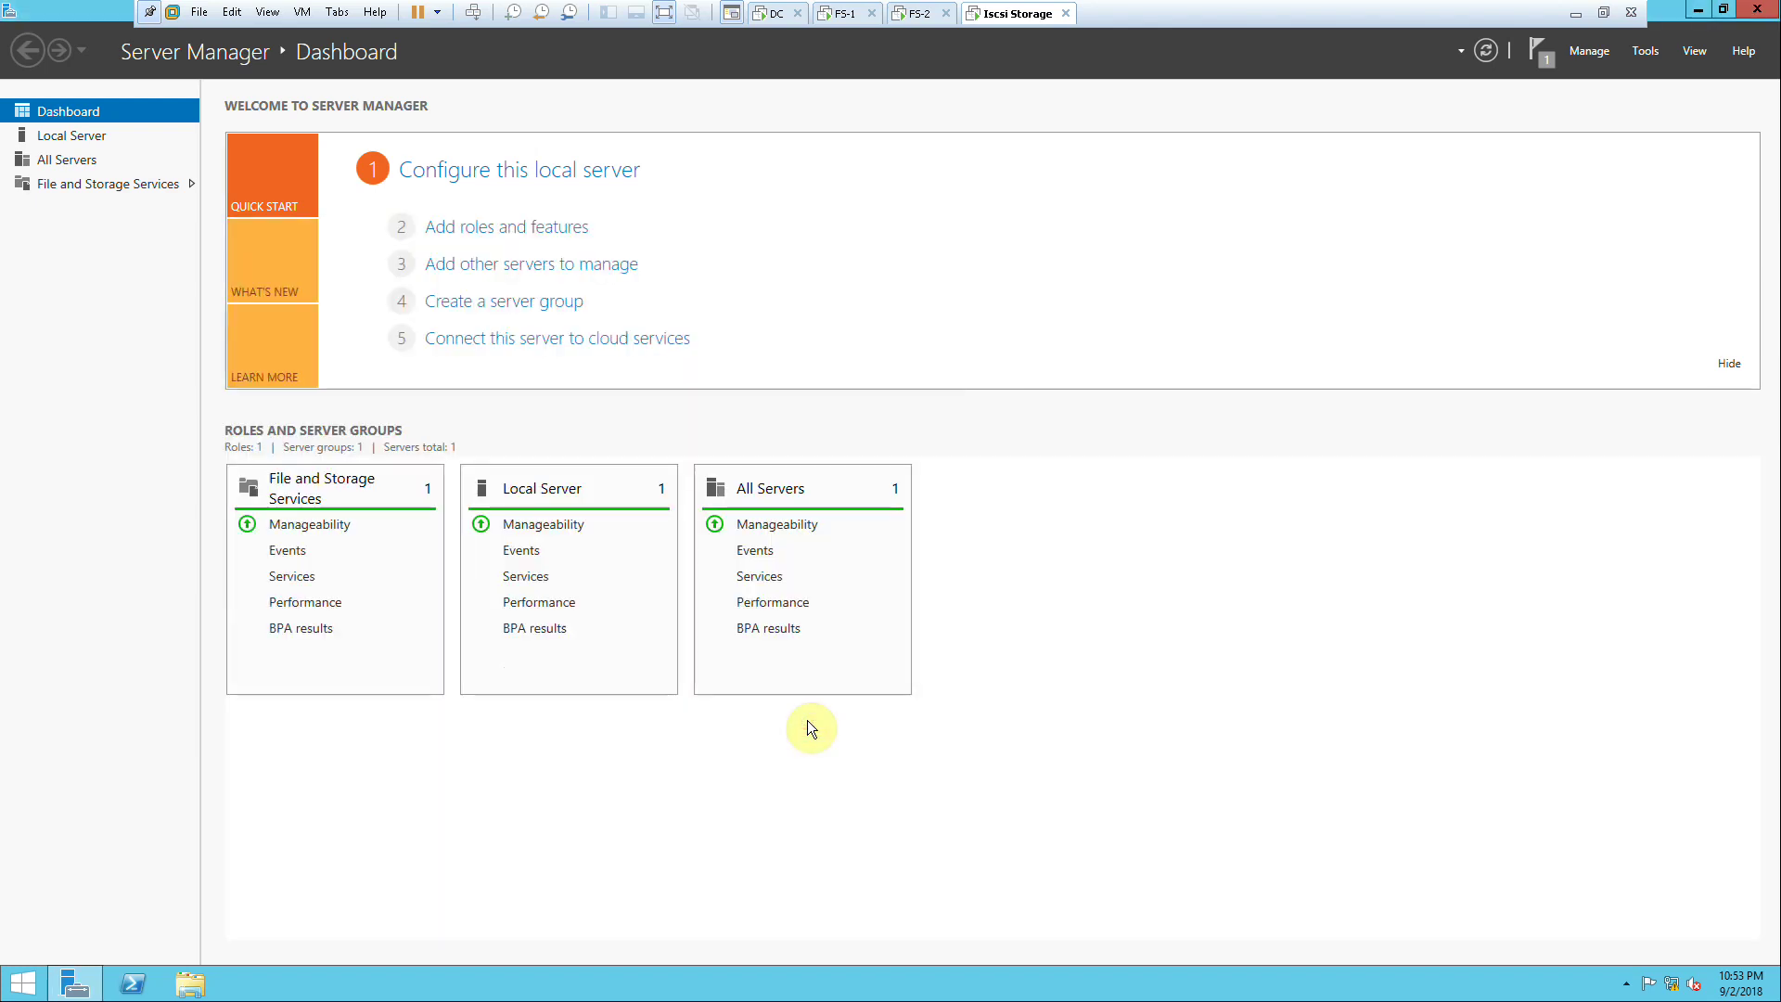
# Step: Check the three 100 GB disks in the Primordial pool and launch New Storage Pool
pyautogui.click(108, 186)
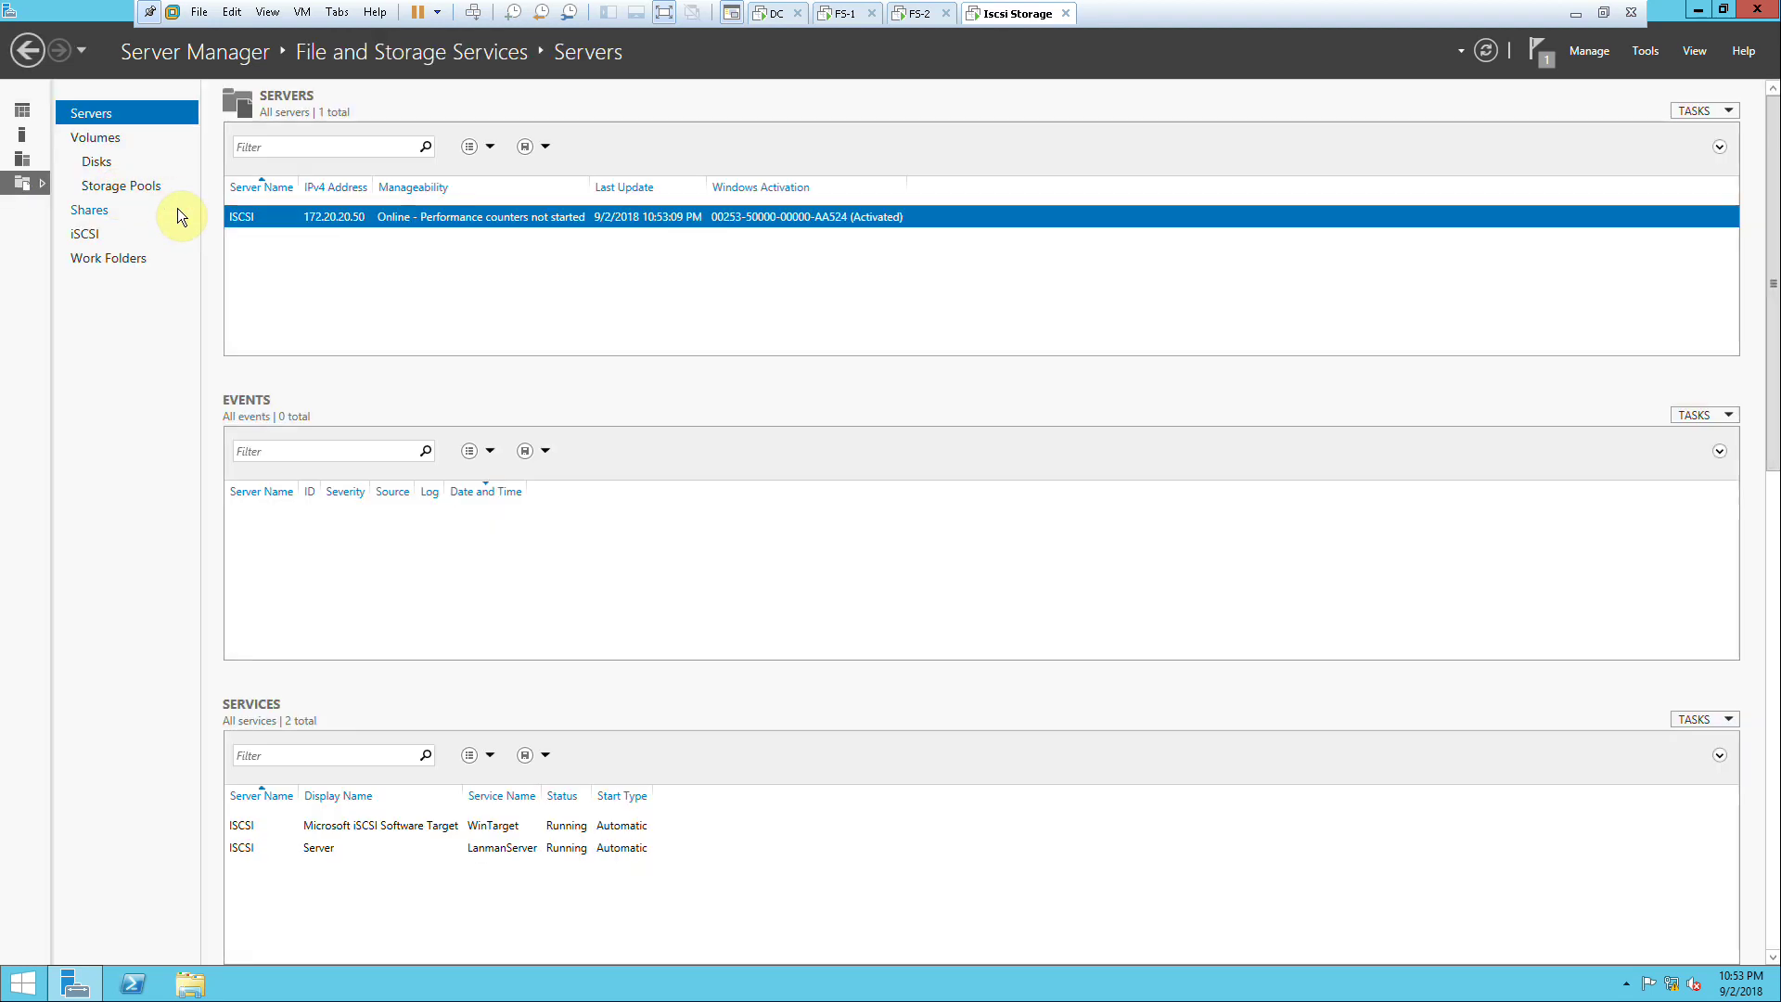
pyautogui.click(116, 187)
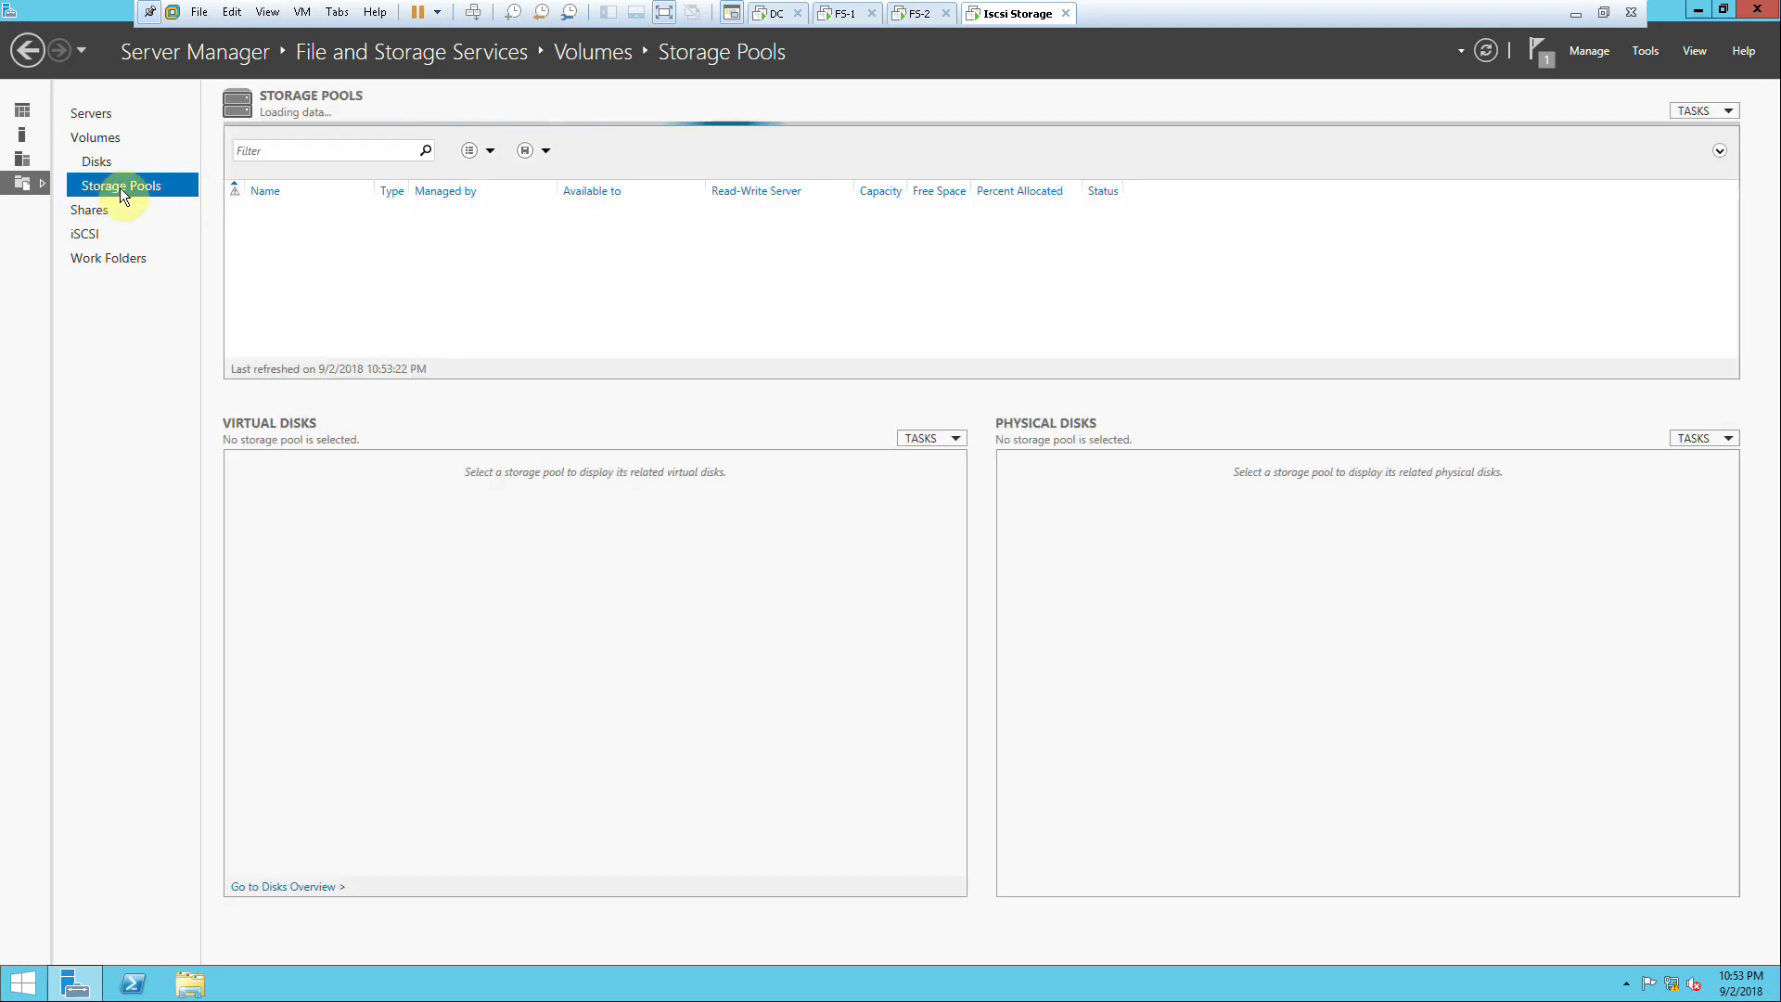
pyautogui.click(1295, 517)
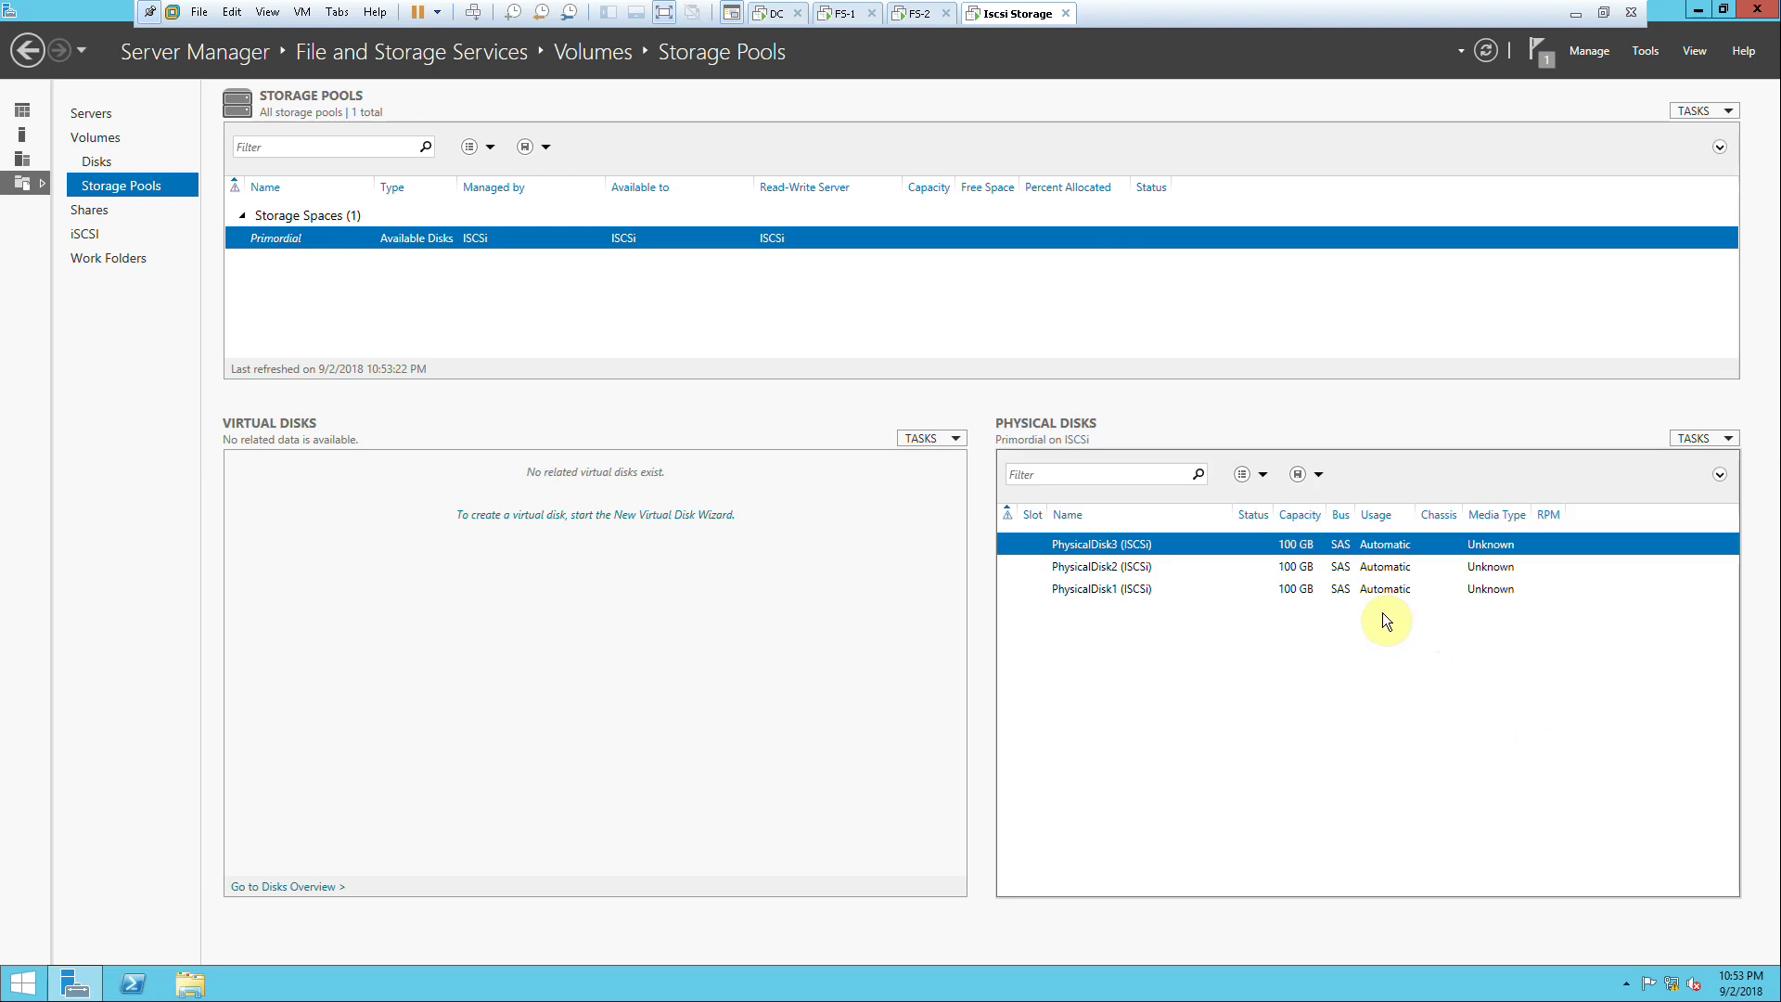
pyautogui.click(1292, 566)
pyautogui.click(1292, 545)
pyautogui.click(1296, 571)
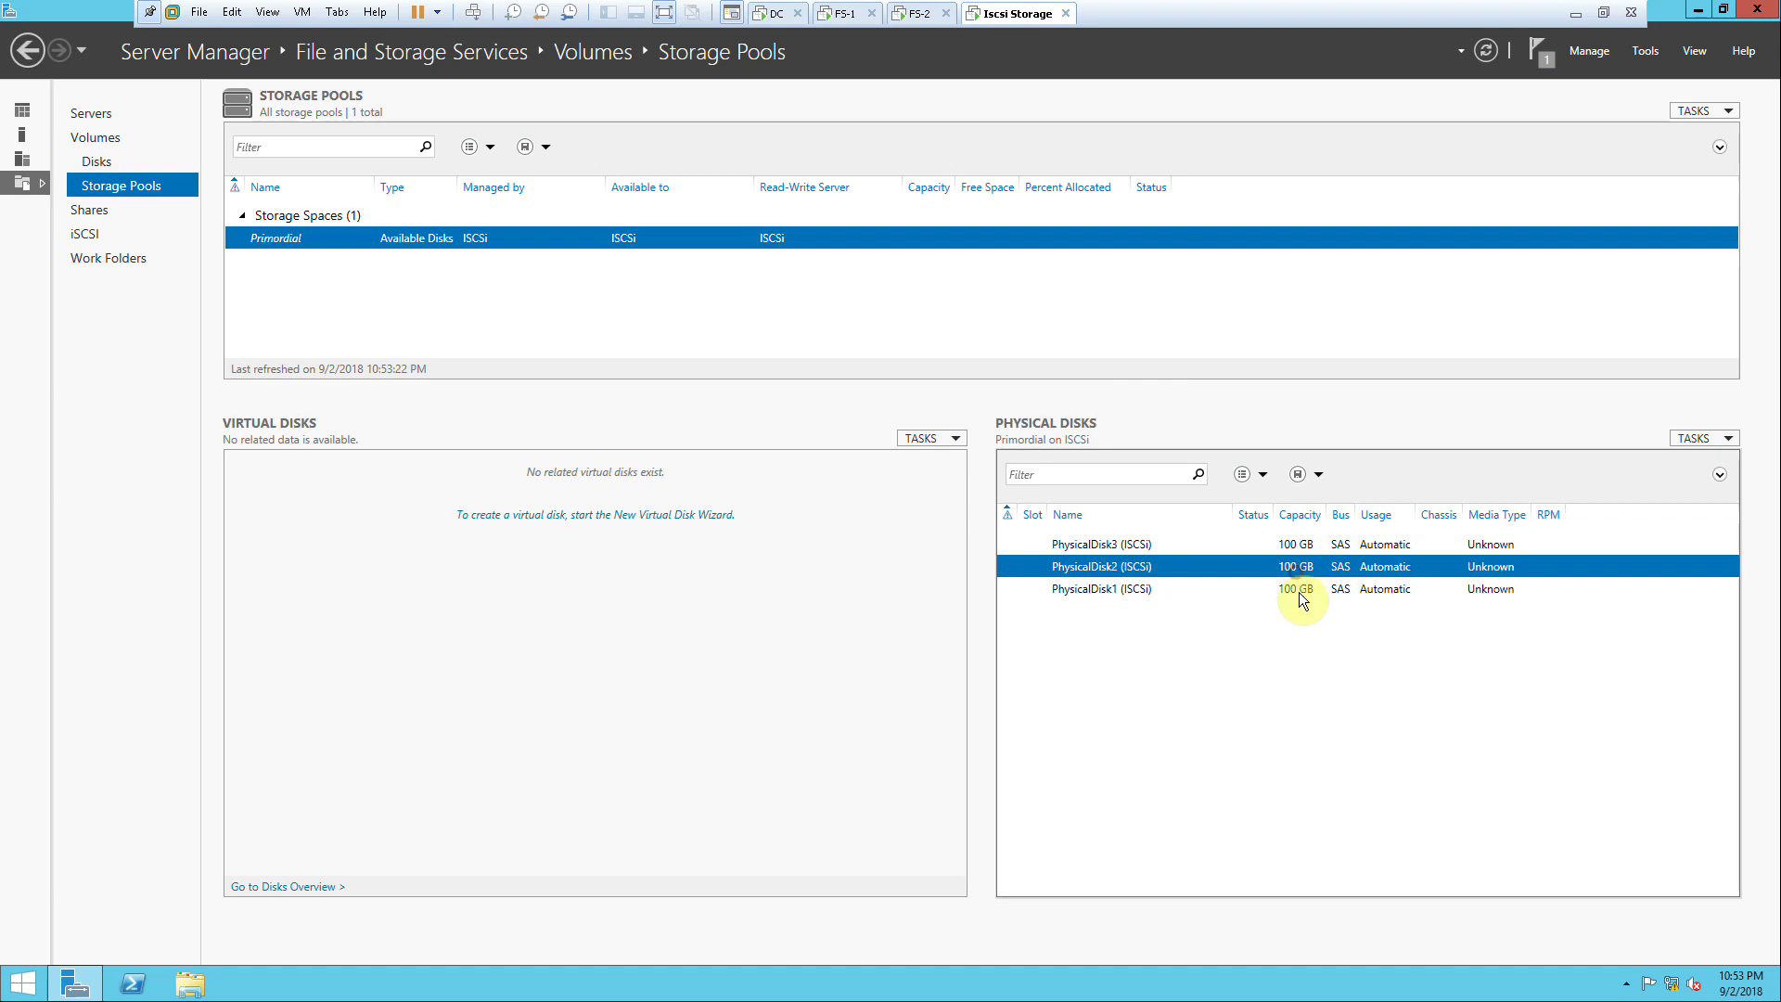
pyautogui.click(1298, 591)
pyautogui.click(1684, 441)
pyautogui.click(1666, 485)
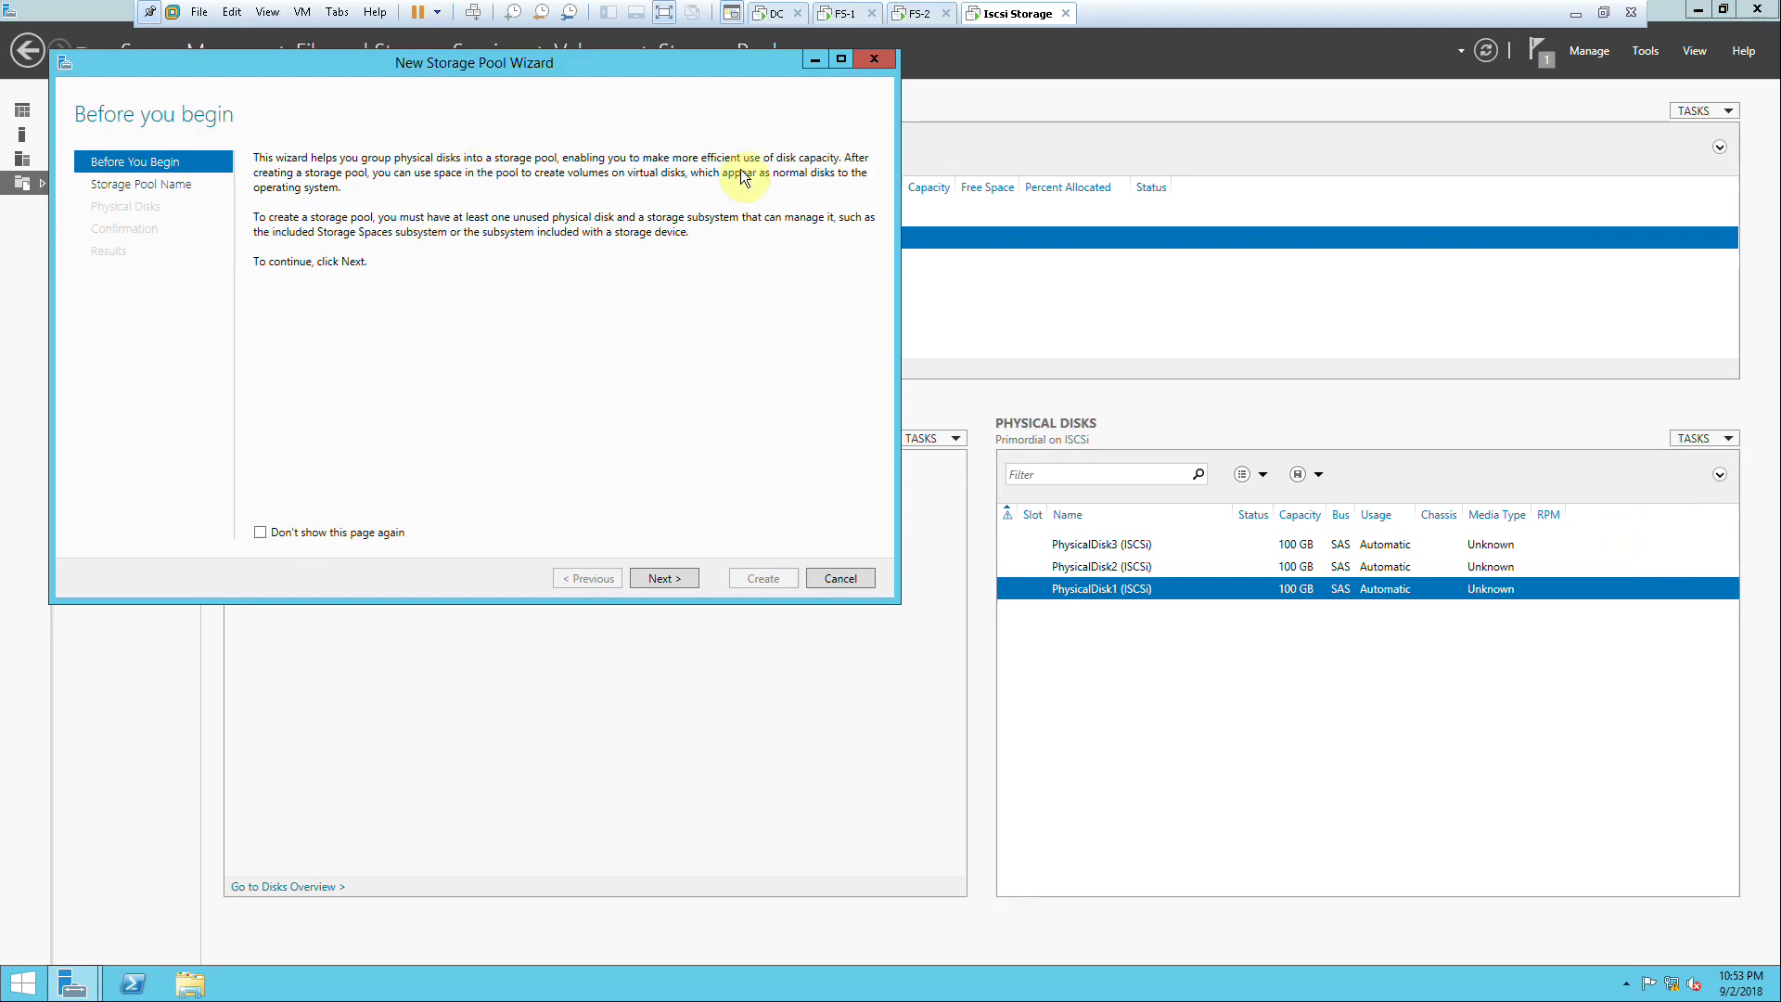
# Step: Cancel the New Storage Pool wizard, reopen it, enter 'ABC Storage', then cancel again
pyautogui.click(846, 576)
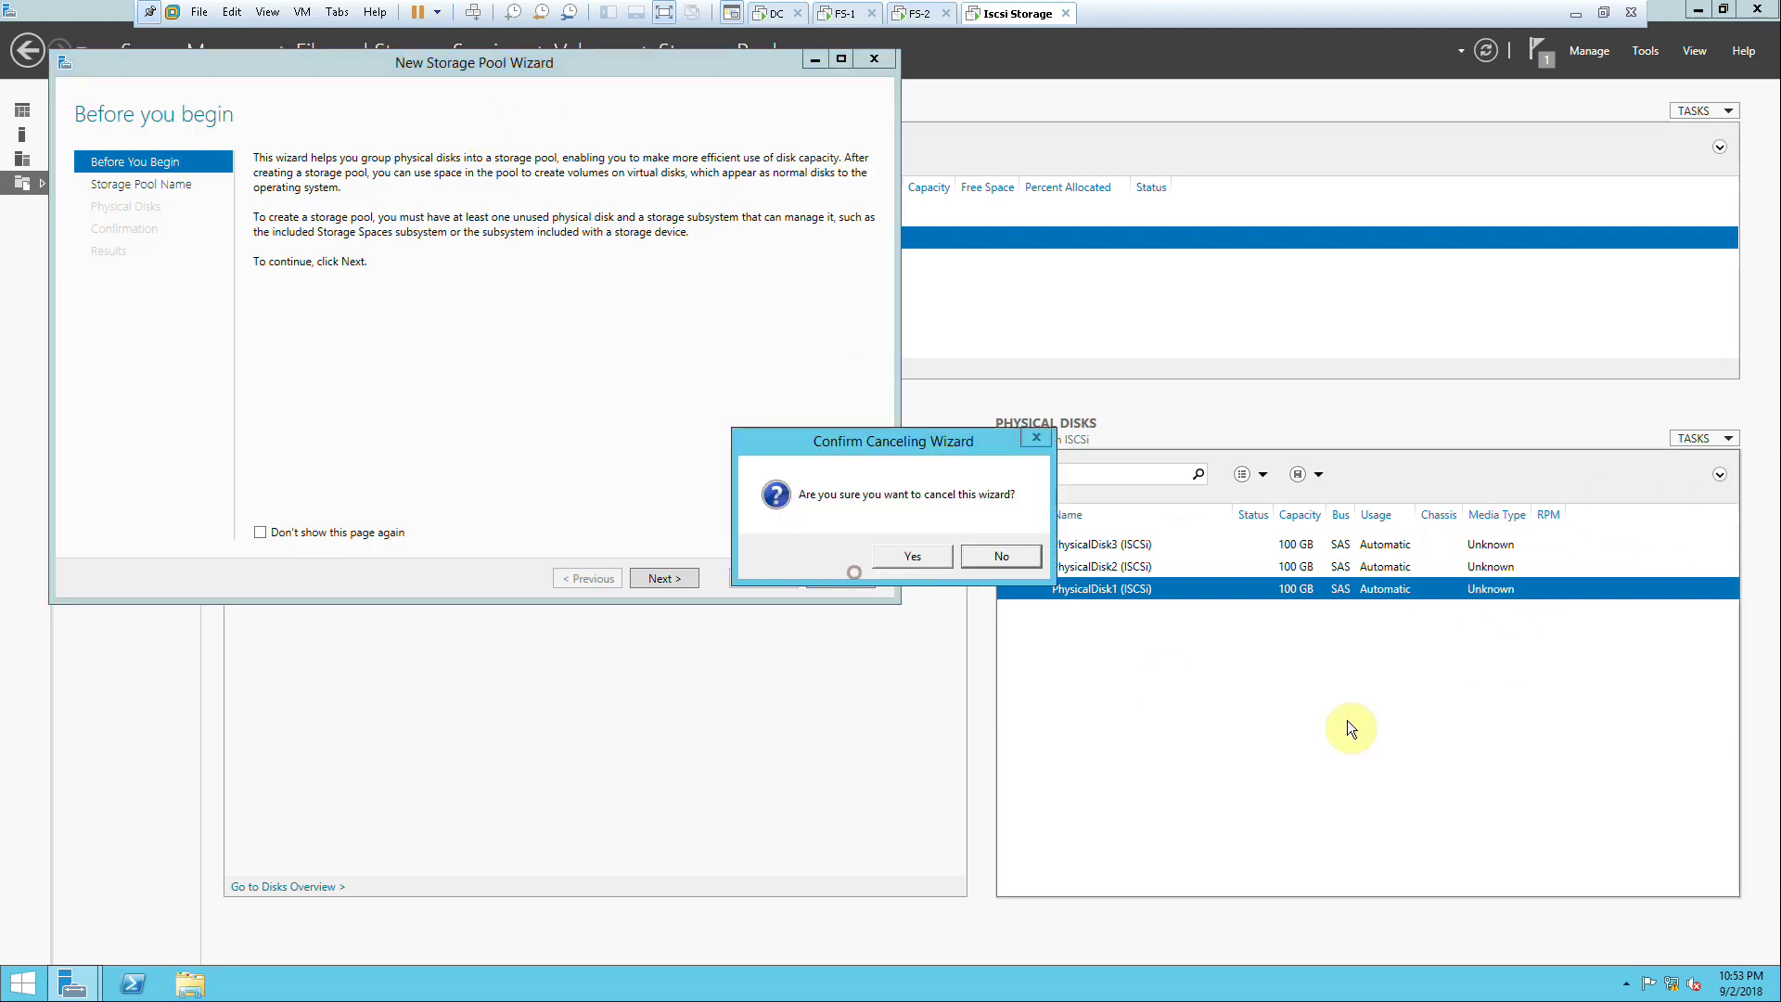
pyautogui.click(930, 556)
pyautogui.click(1692, 439)
pyautogui.click(1678, 484)
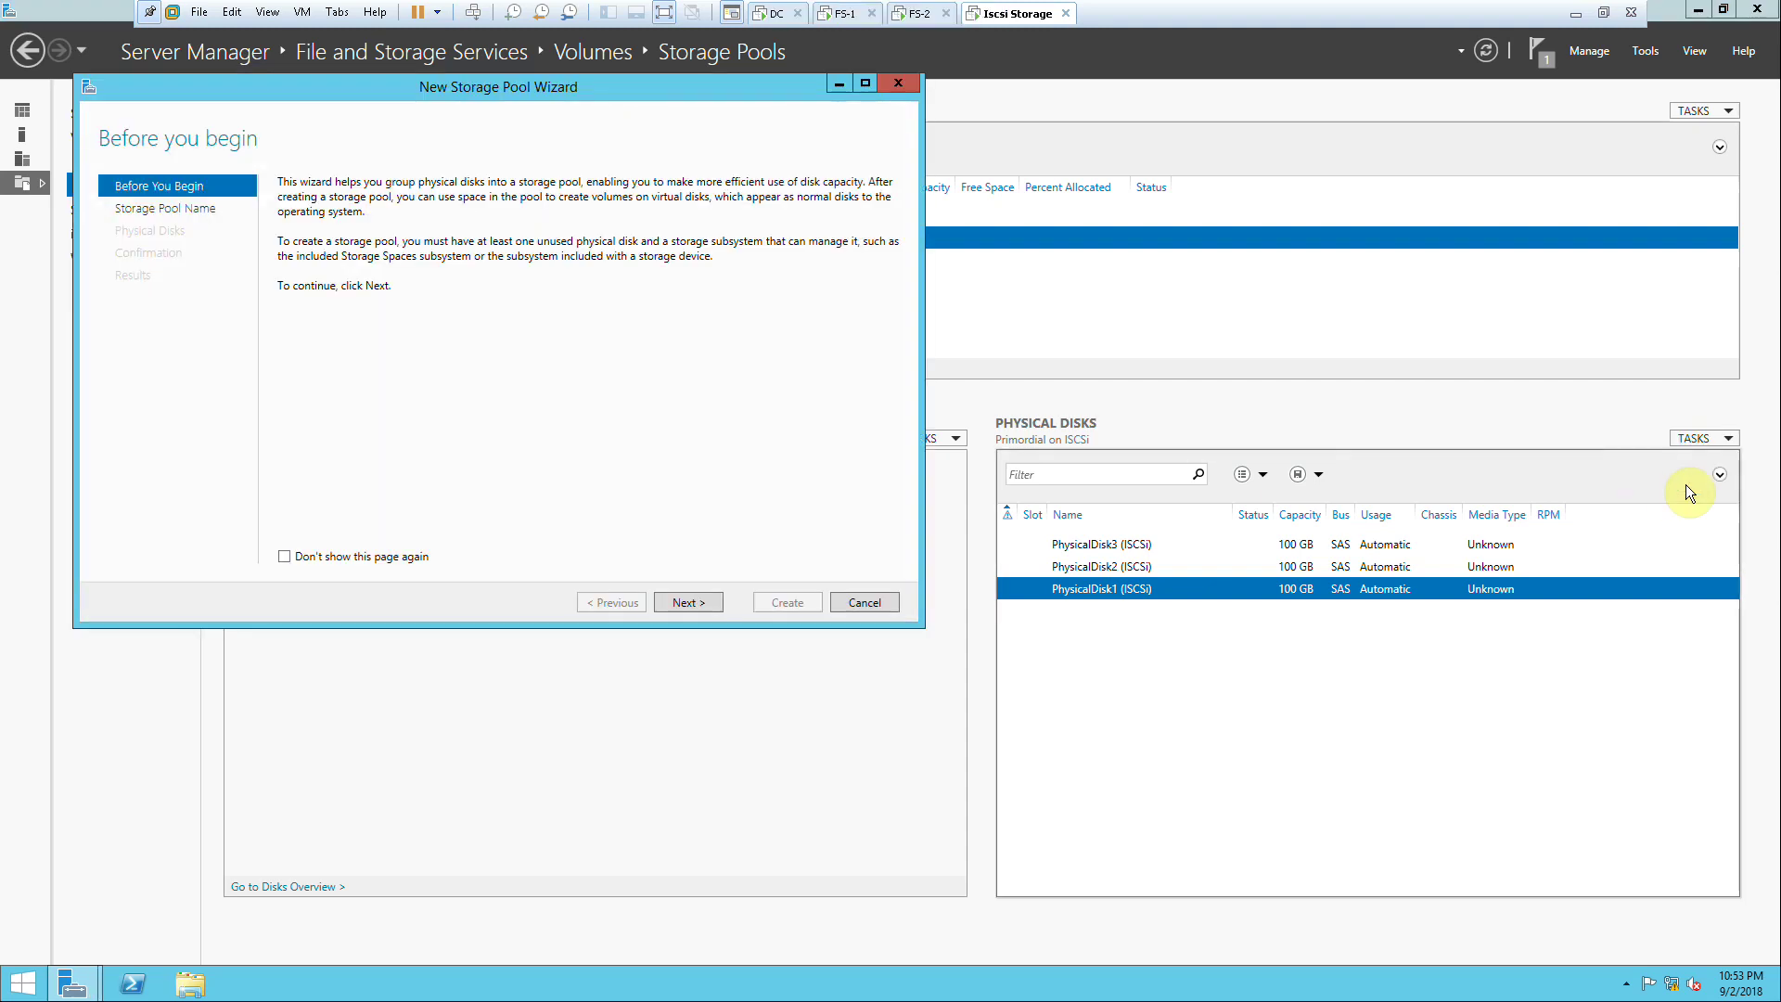
pyautogui.moveTo(594, 86); pyautogui.dragTo(739, 90)
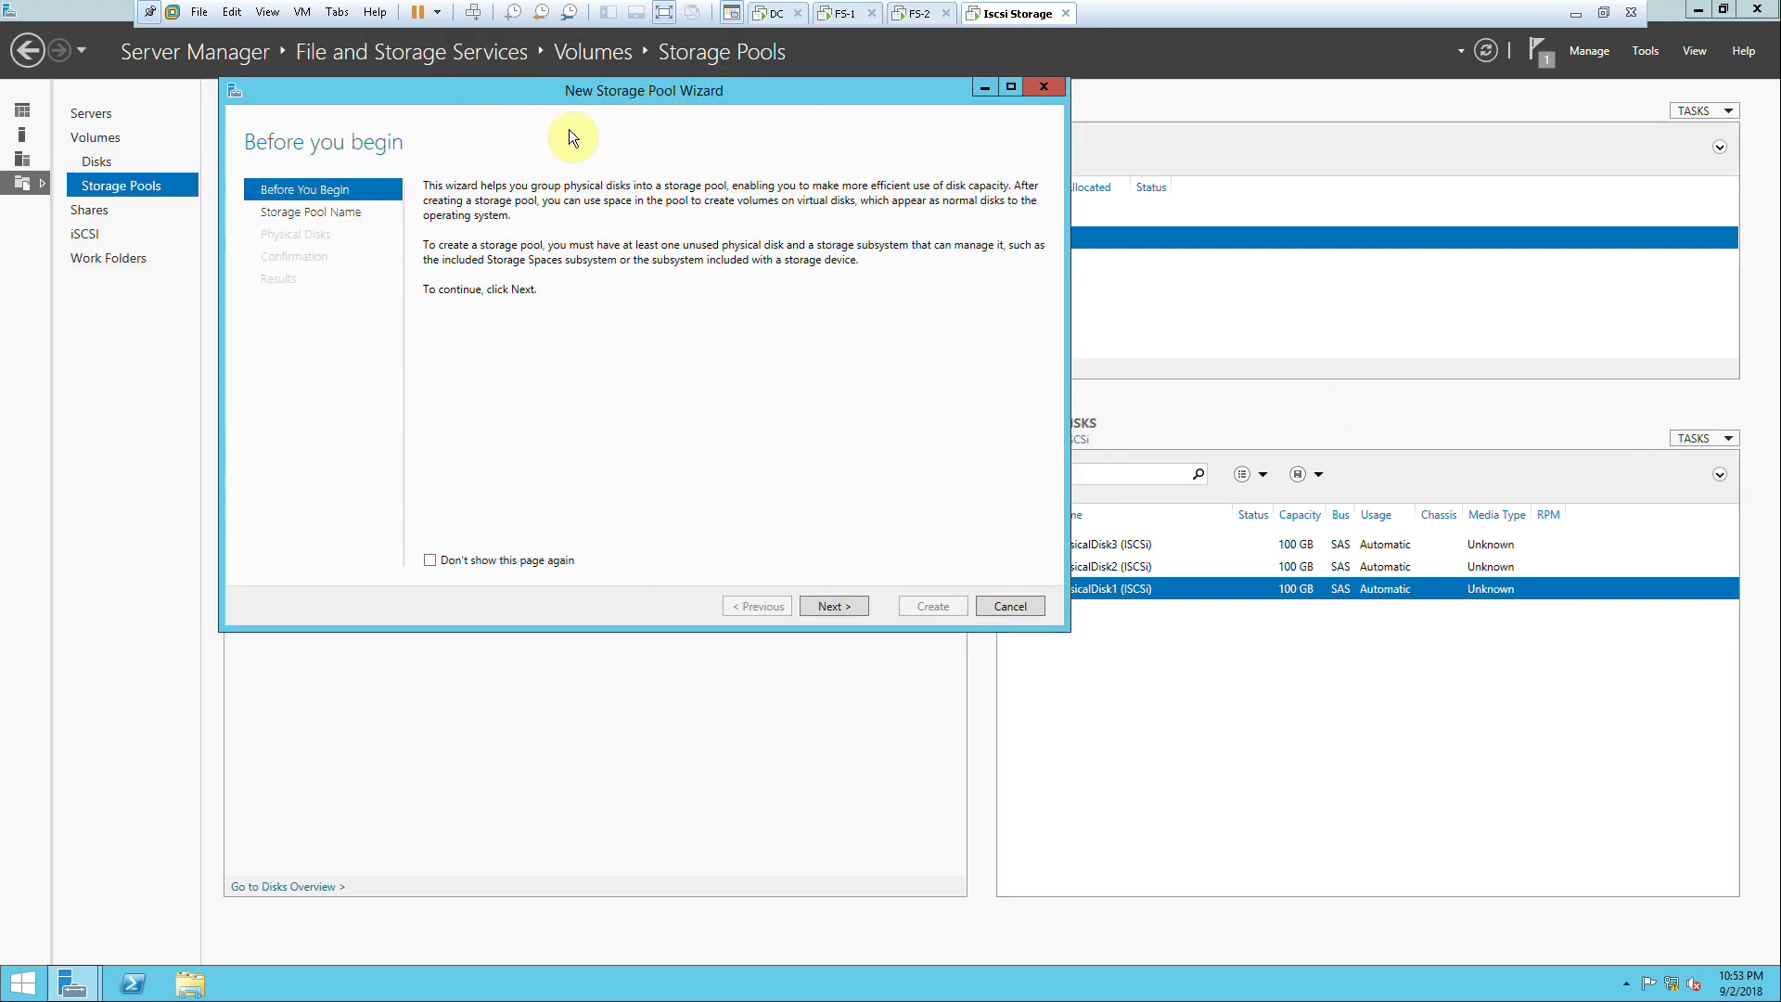
pyautogui.click(827, 605)
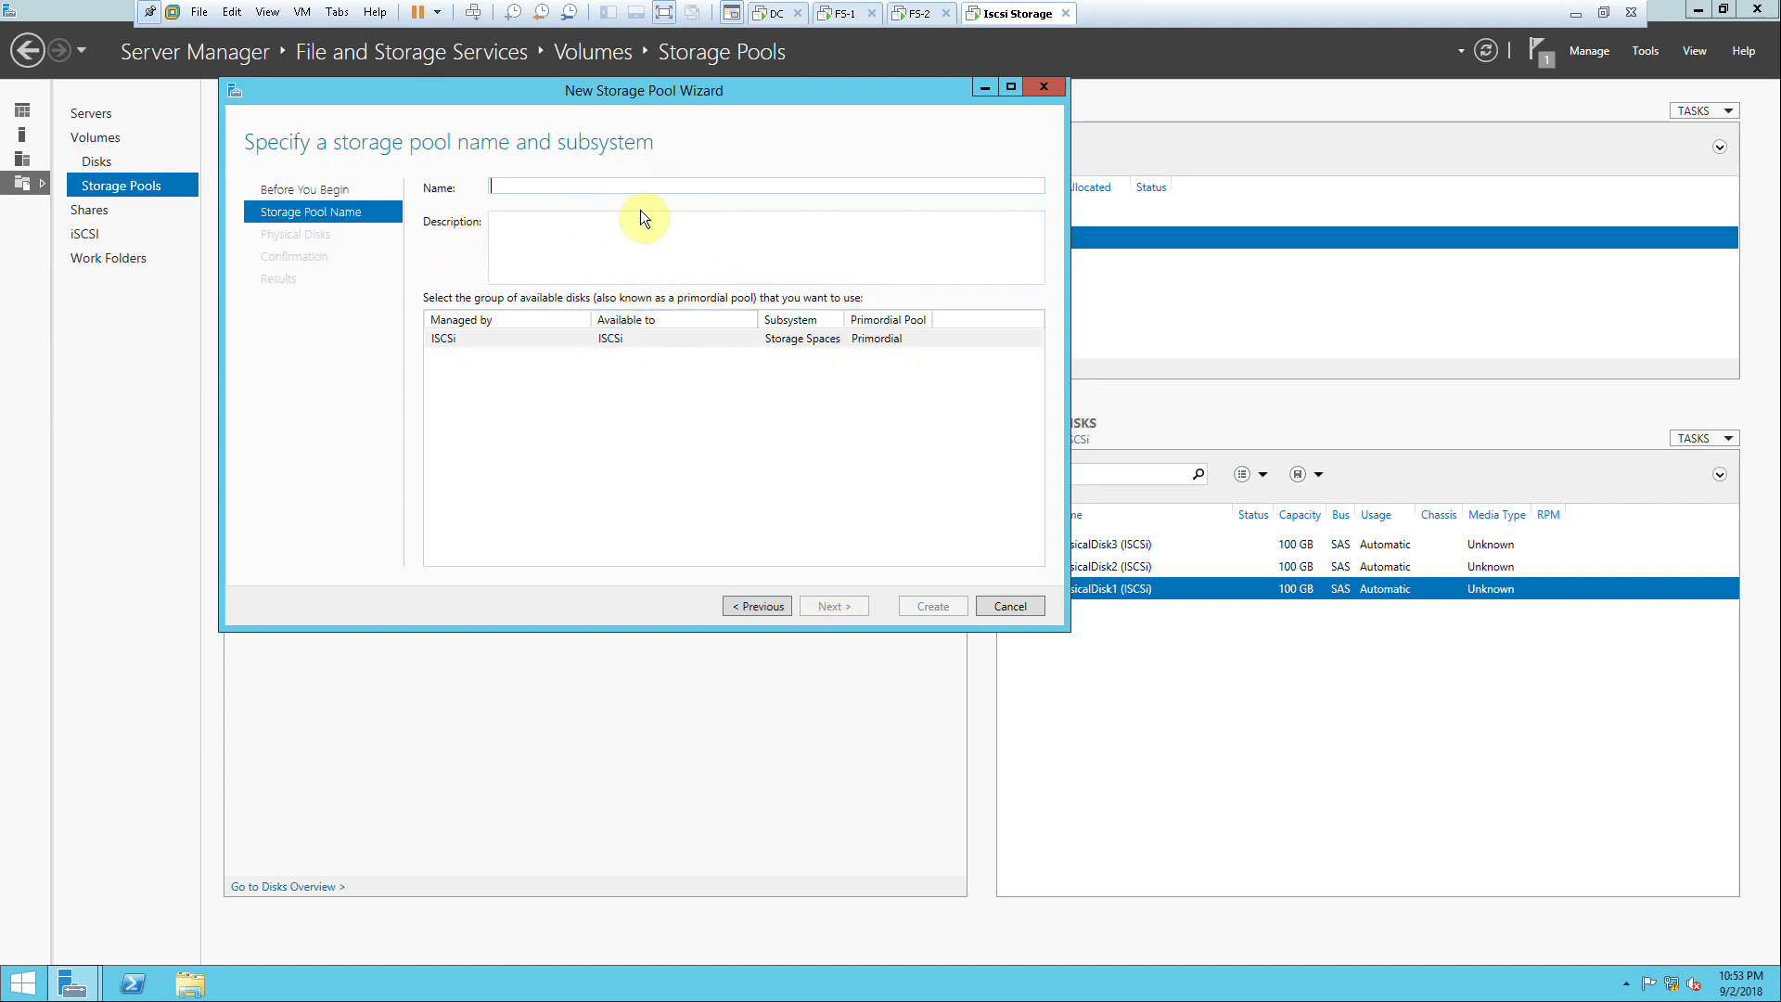
pyautogui.write('ABC')
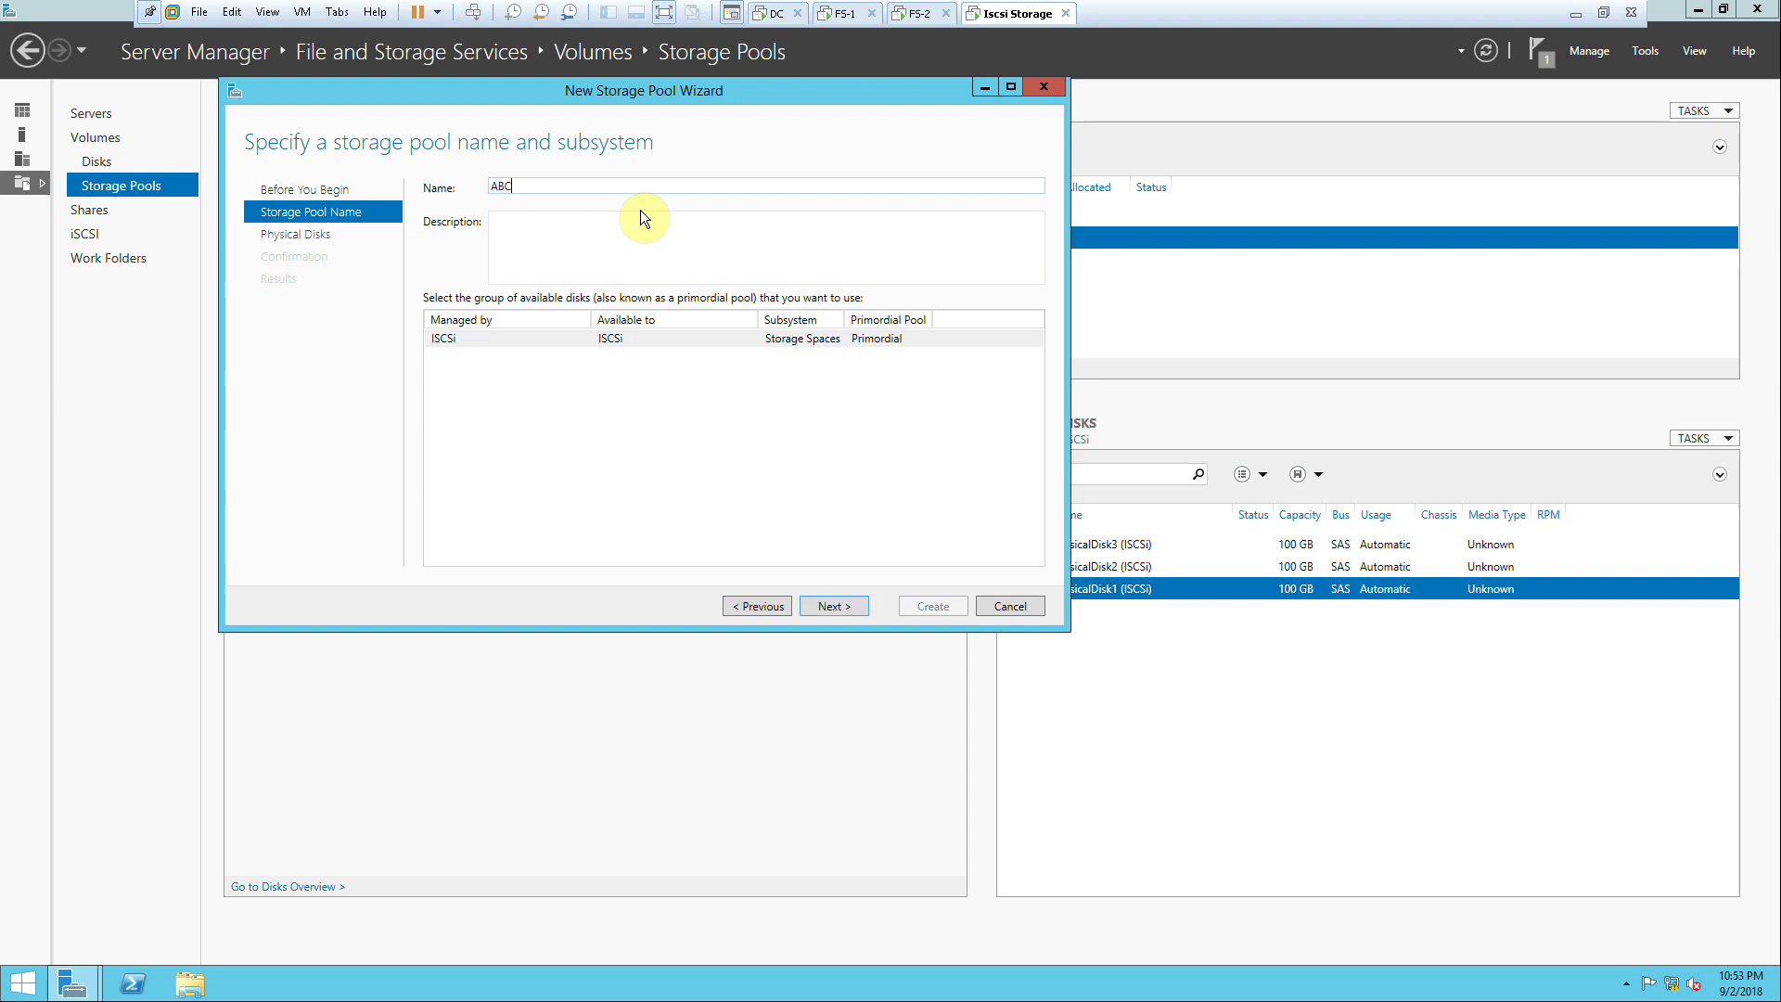
pyautogui.write('Storage')
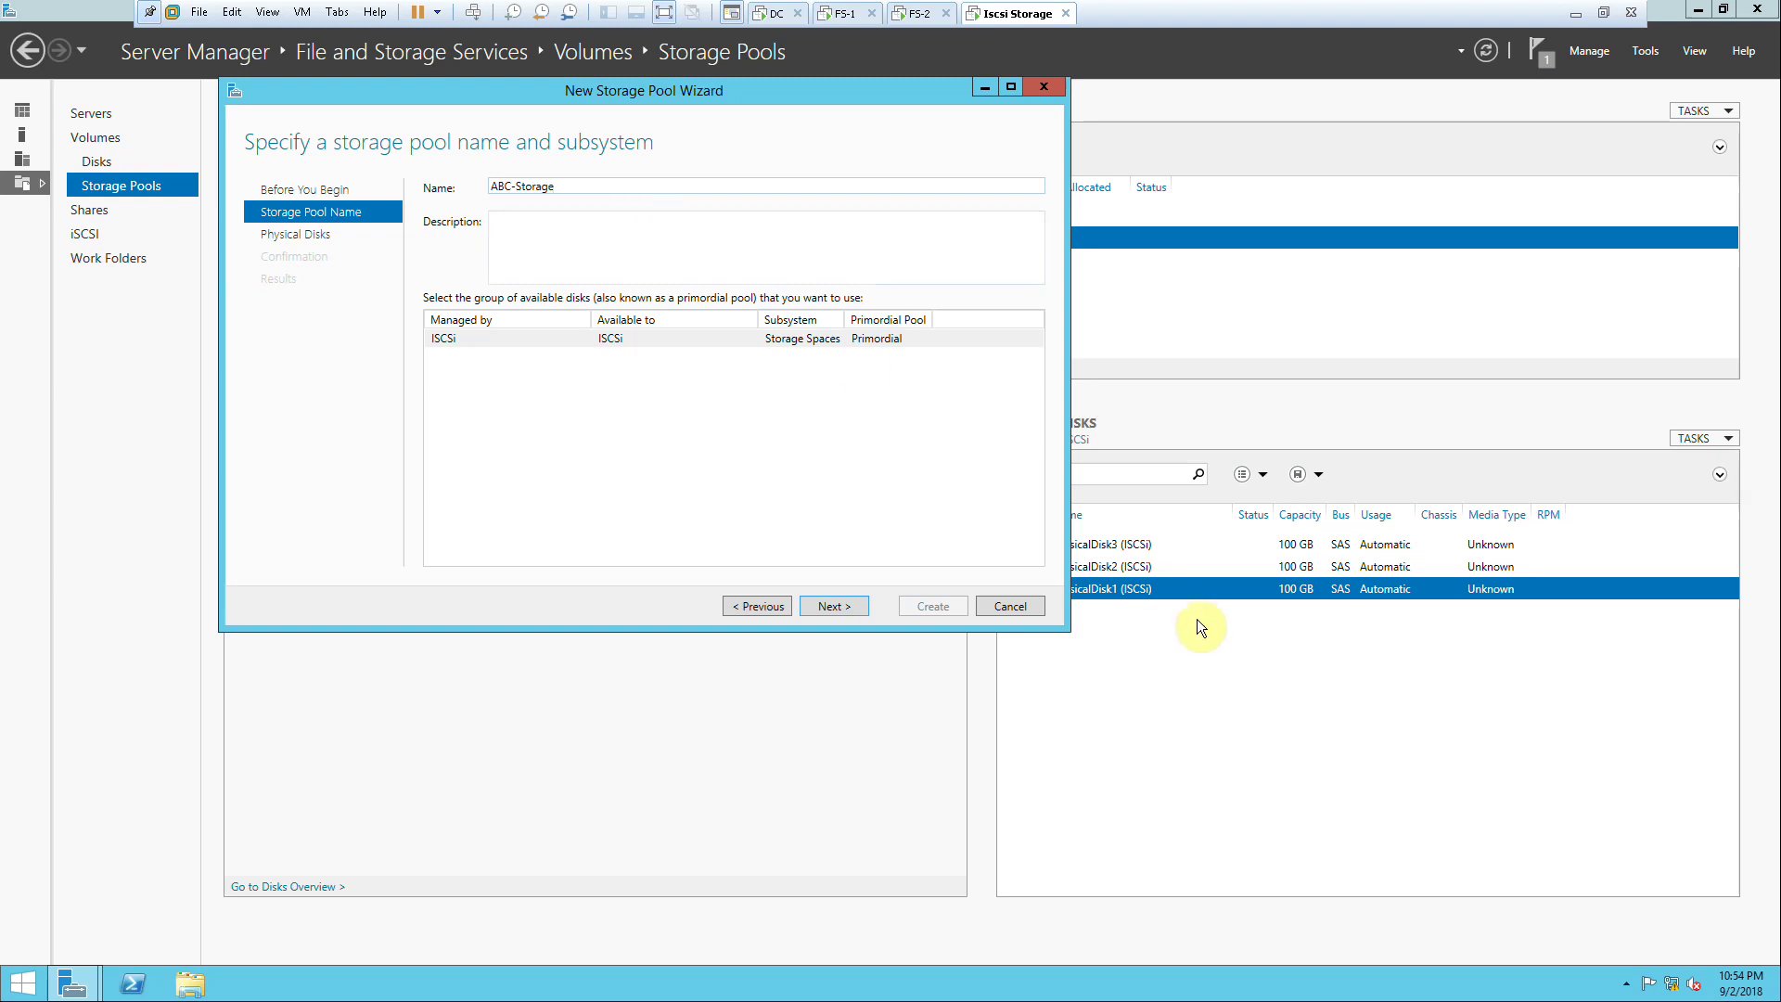
pyautogui.click(1011, 604)
pyautogui.click(904, 558)
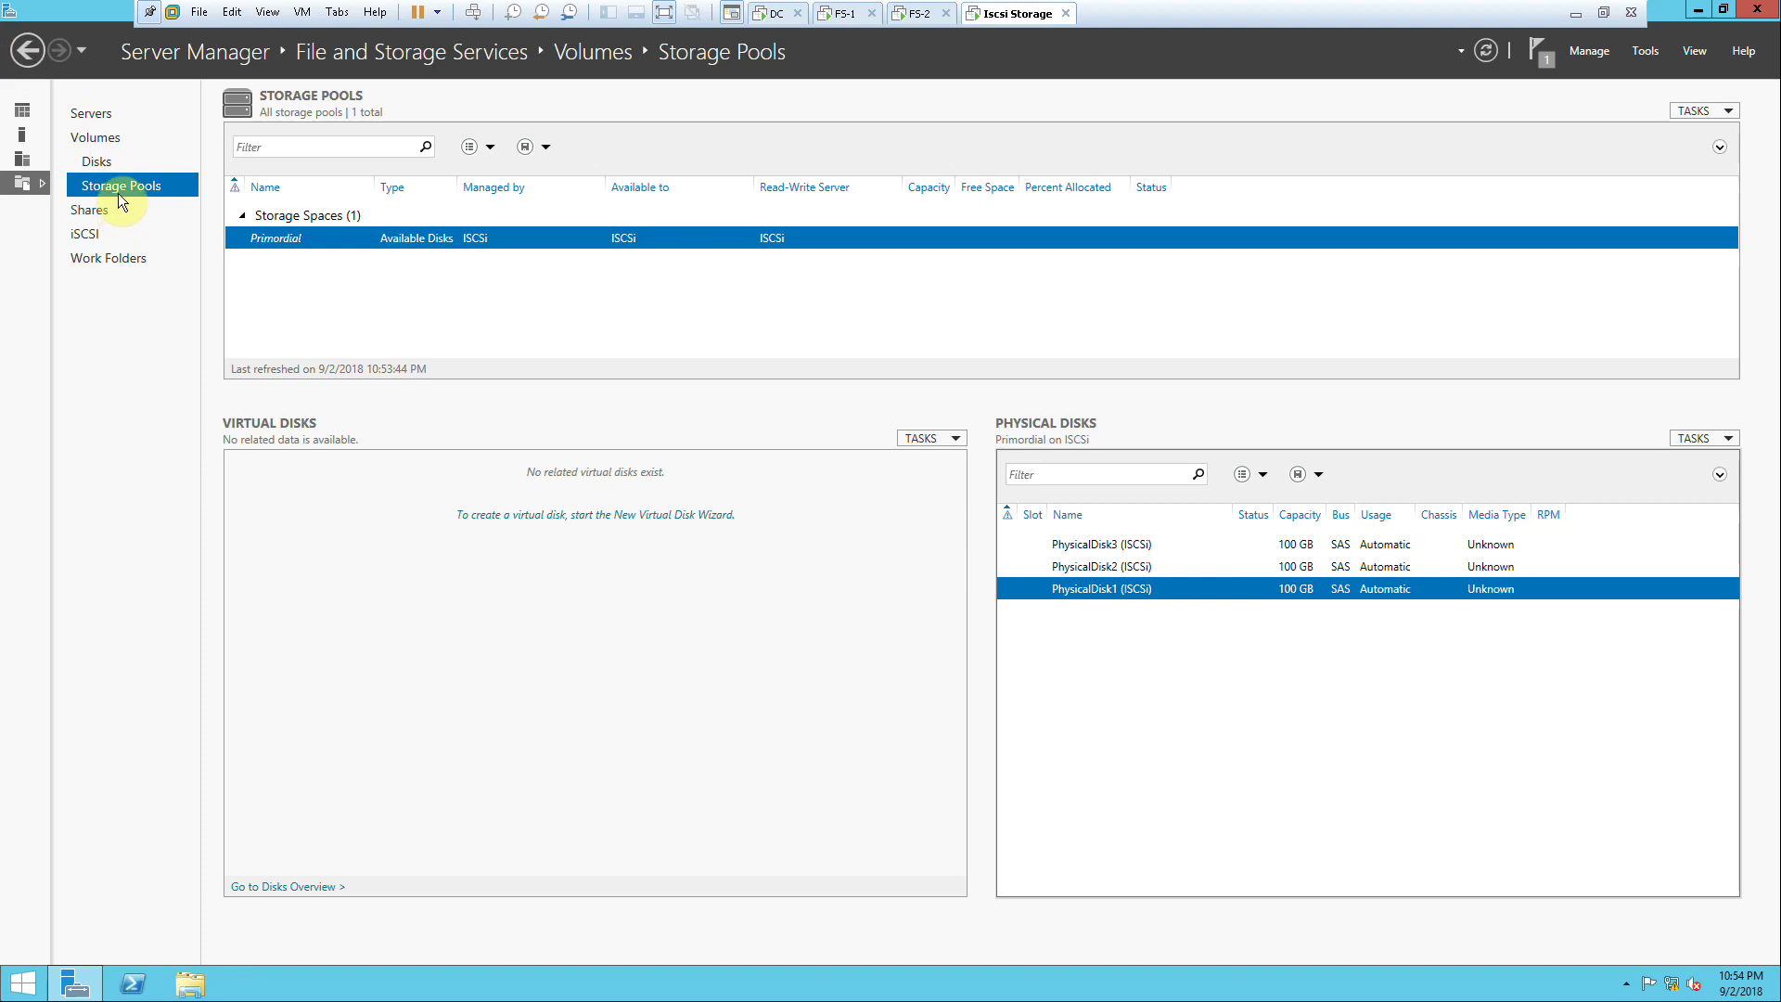
# Step: Create the ABC-Stoarge pool from PhysicalDisk1, 2 and 3, totalling 300 GB
pyautogui.click(1135, 545)
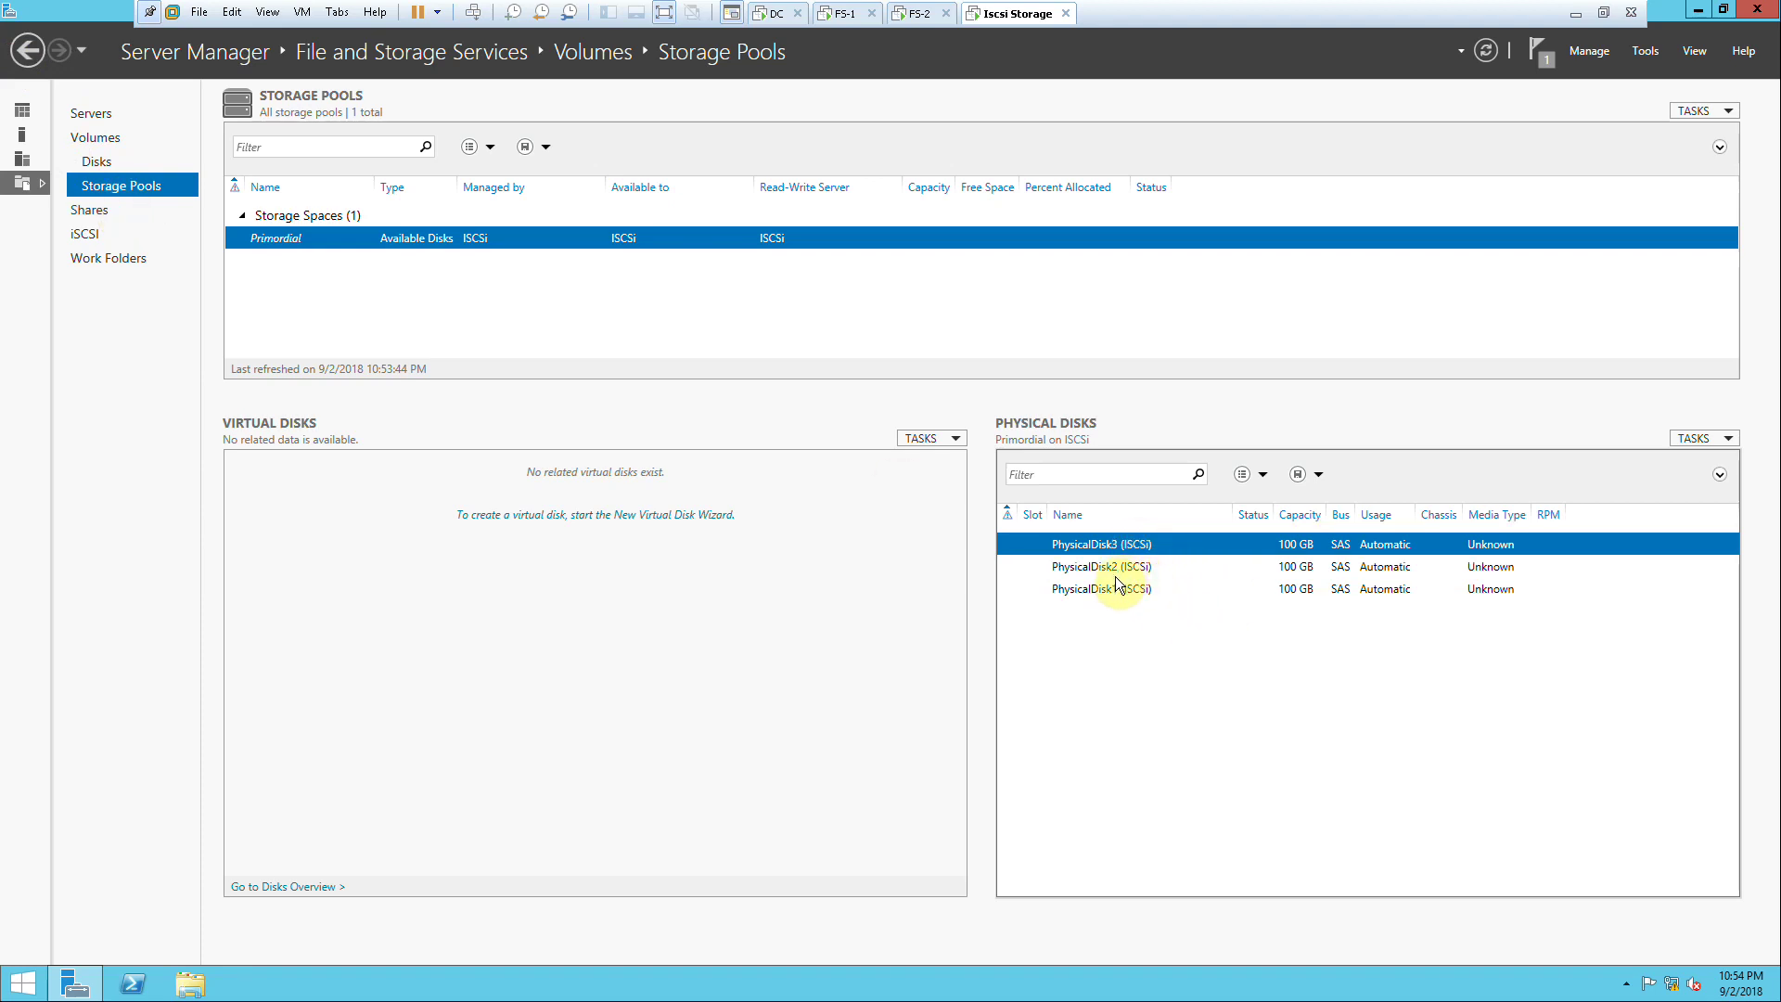
pyautogui.click(1709, 440)
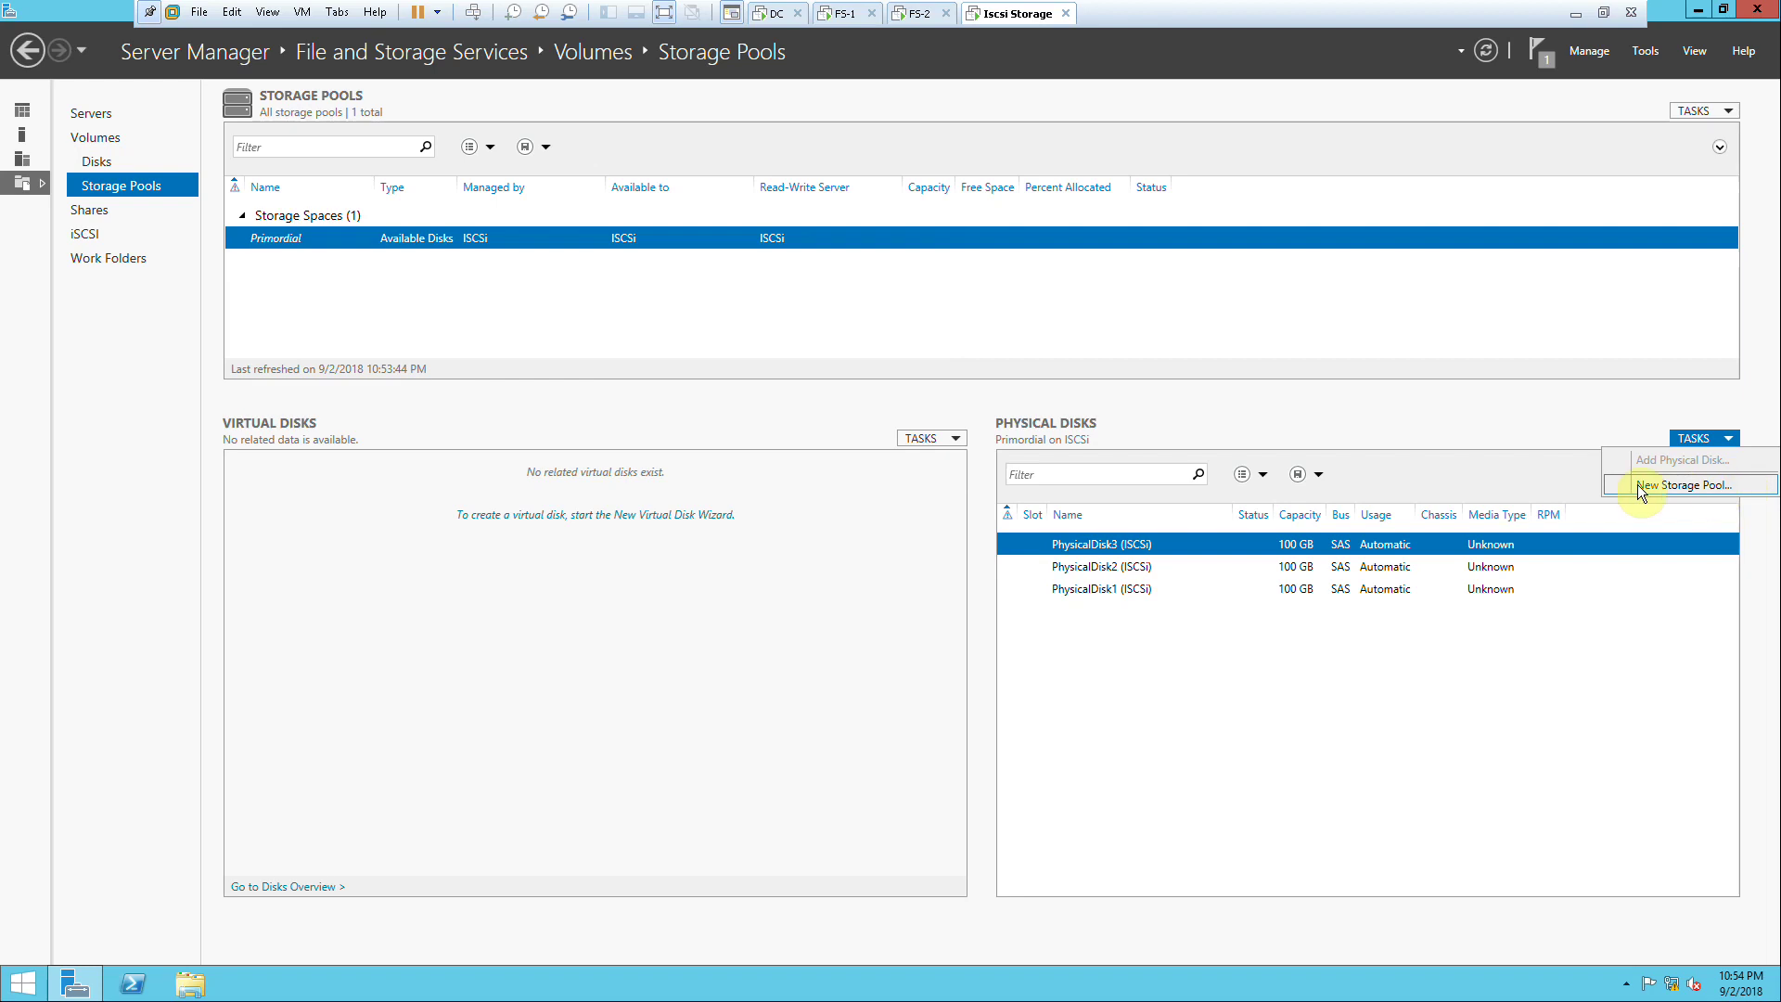
pyautogui.click(1695, 486)
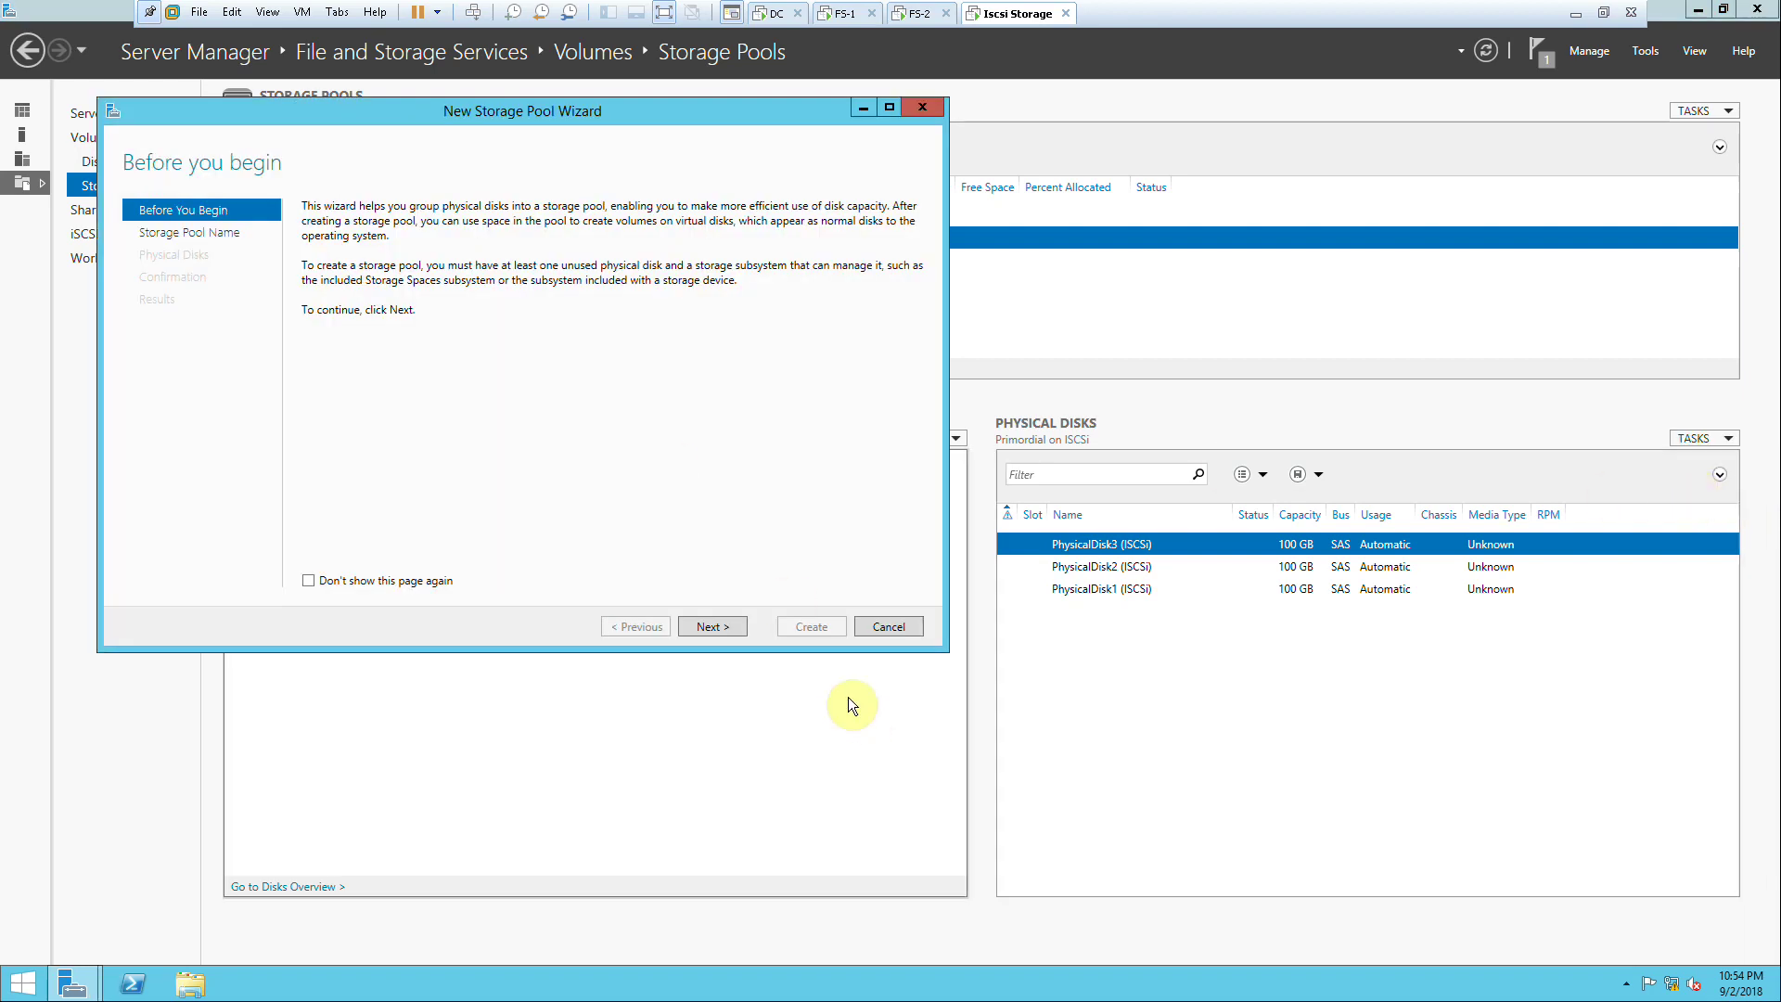
pyautogui.click(709, 626)
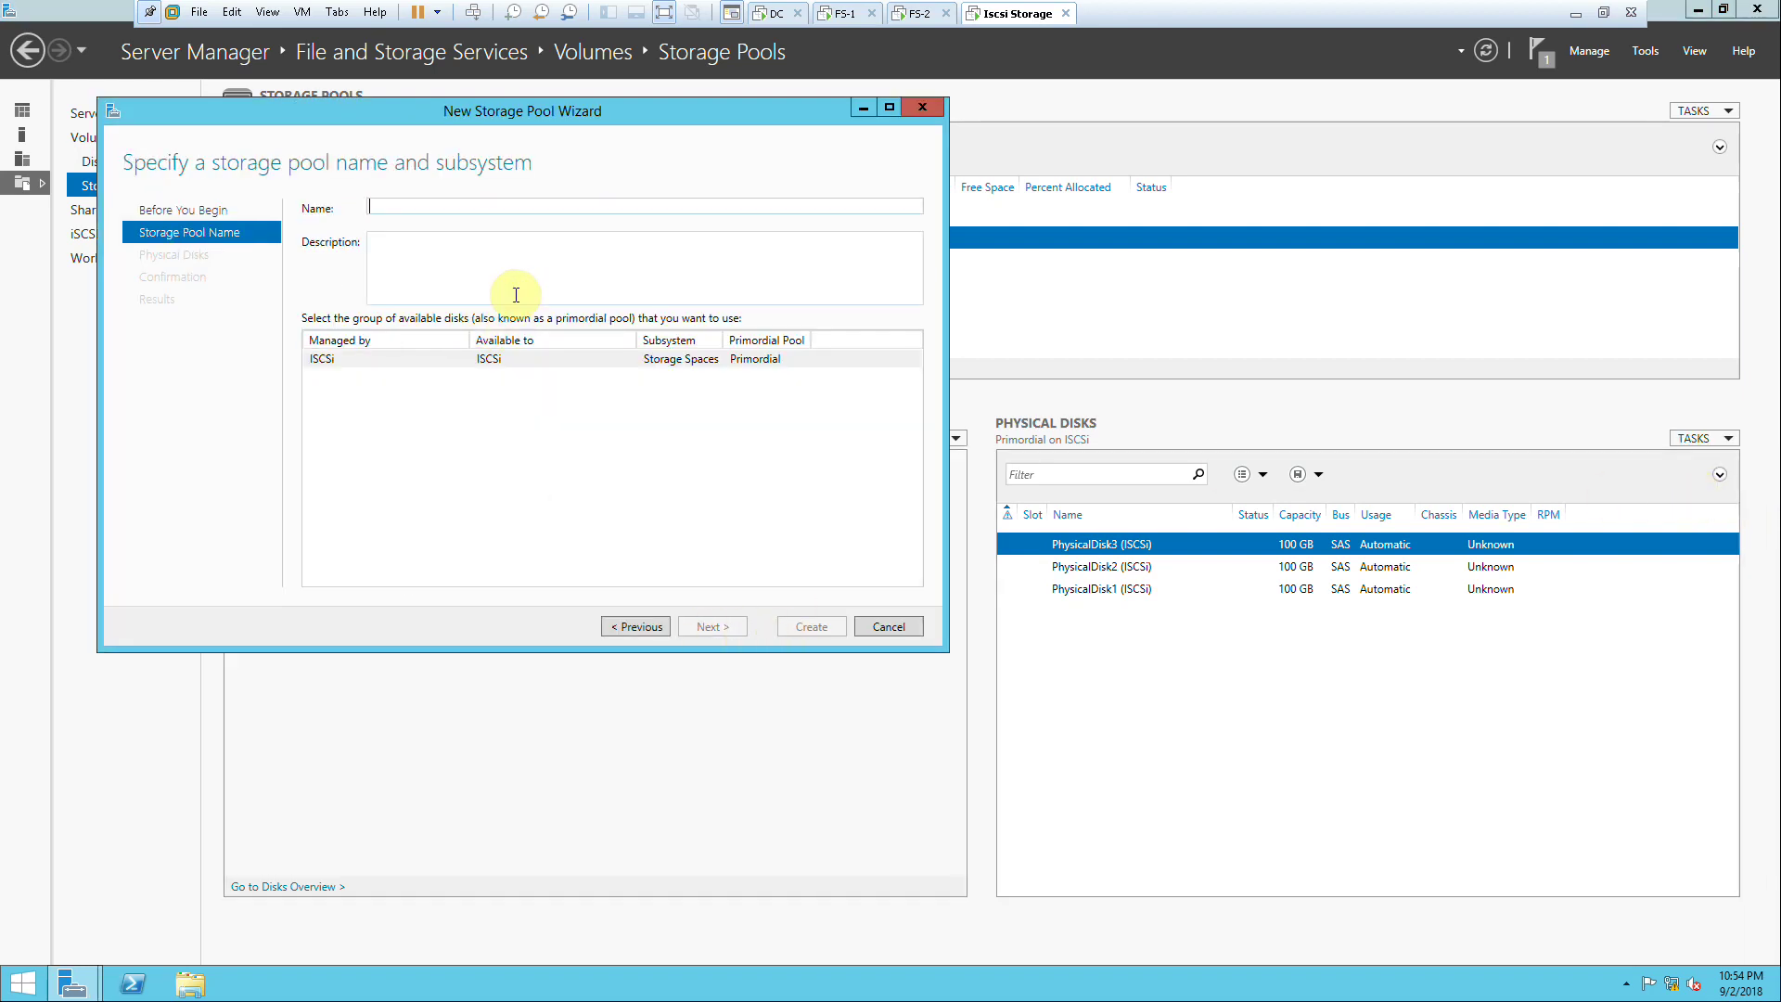
pyautogui.write('ABC')
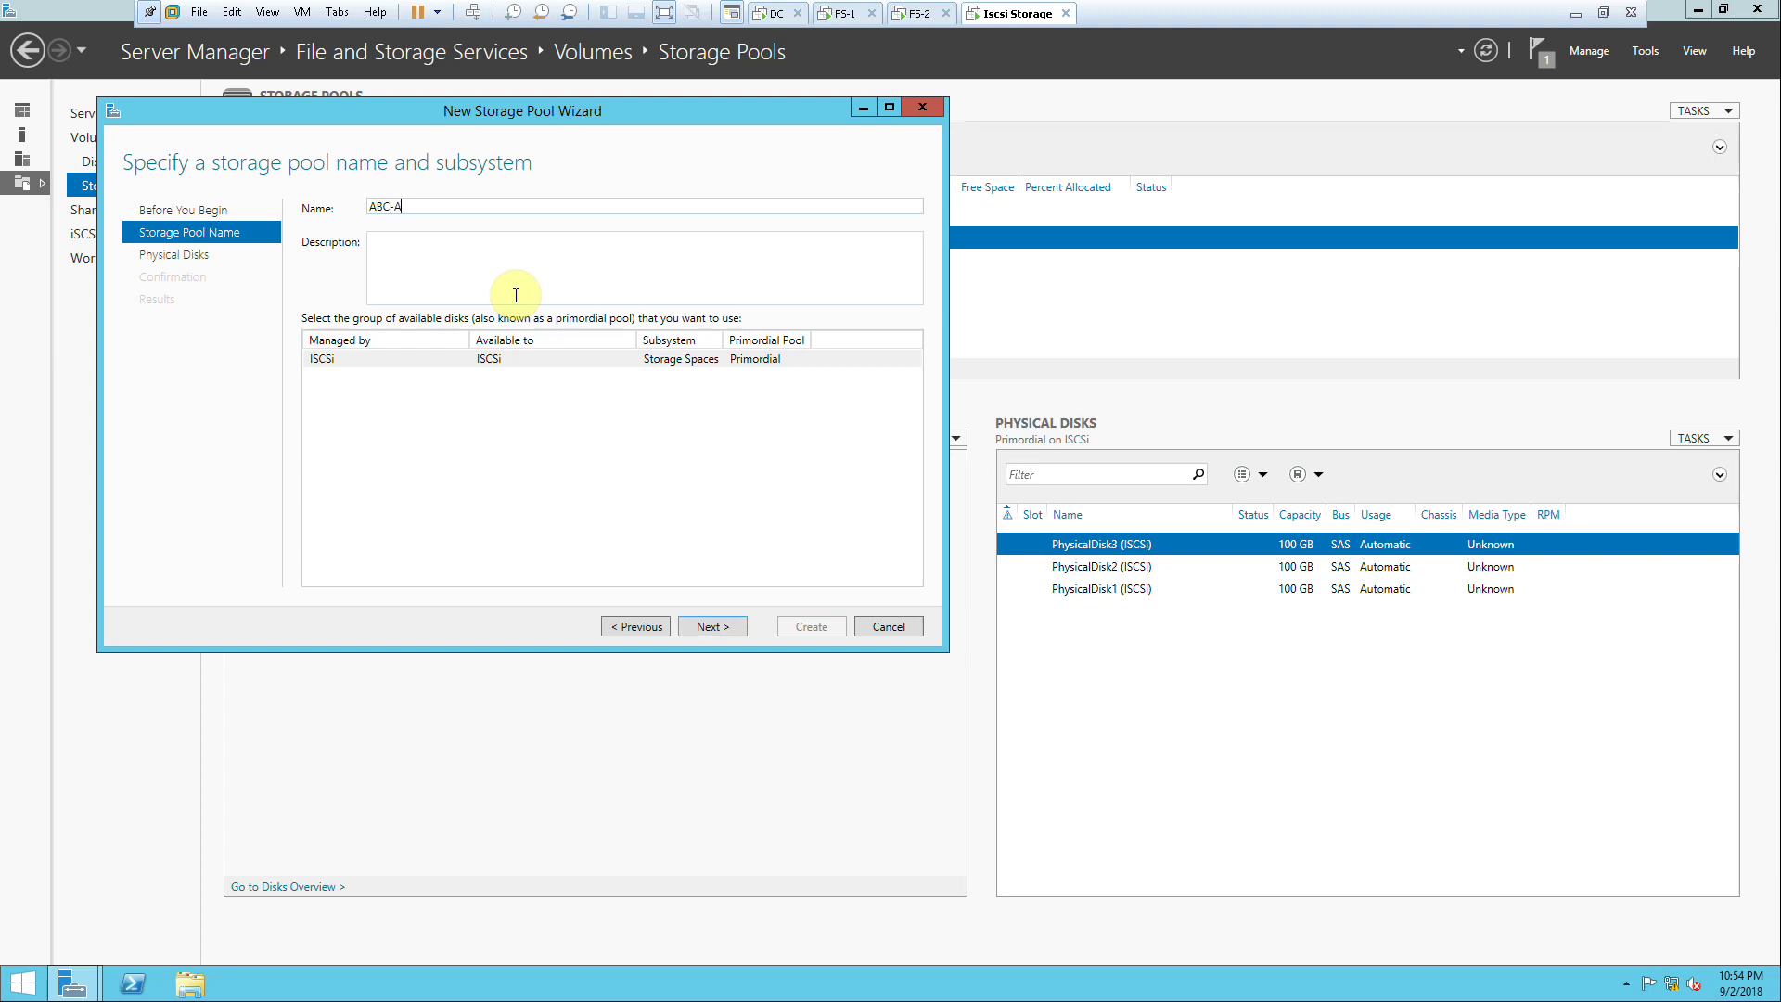
pyautogui.write('-Stp')
pyautogui.write('arge')
pyautogui.click(707, 627)
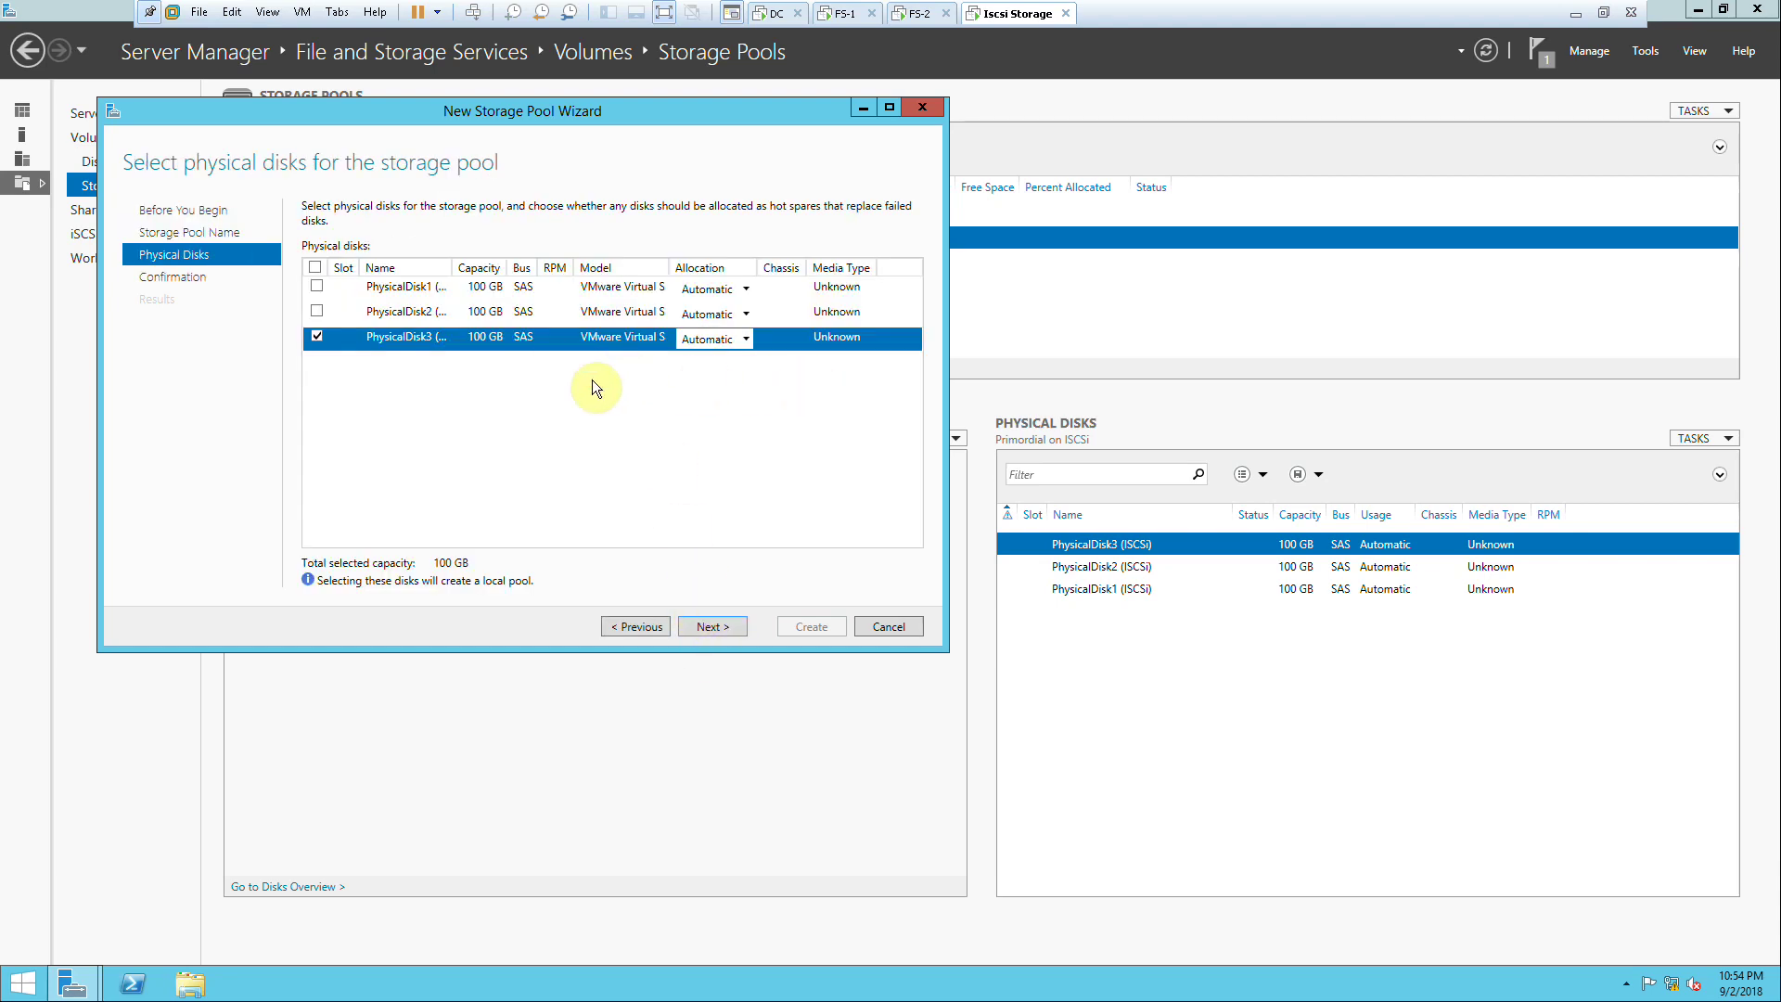
pyautogui.click(317, 312)
pyautogui.click(317, 287)
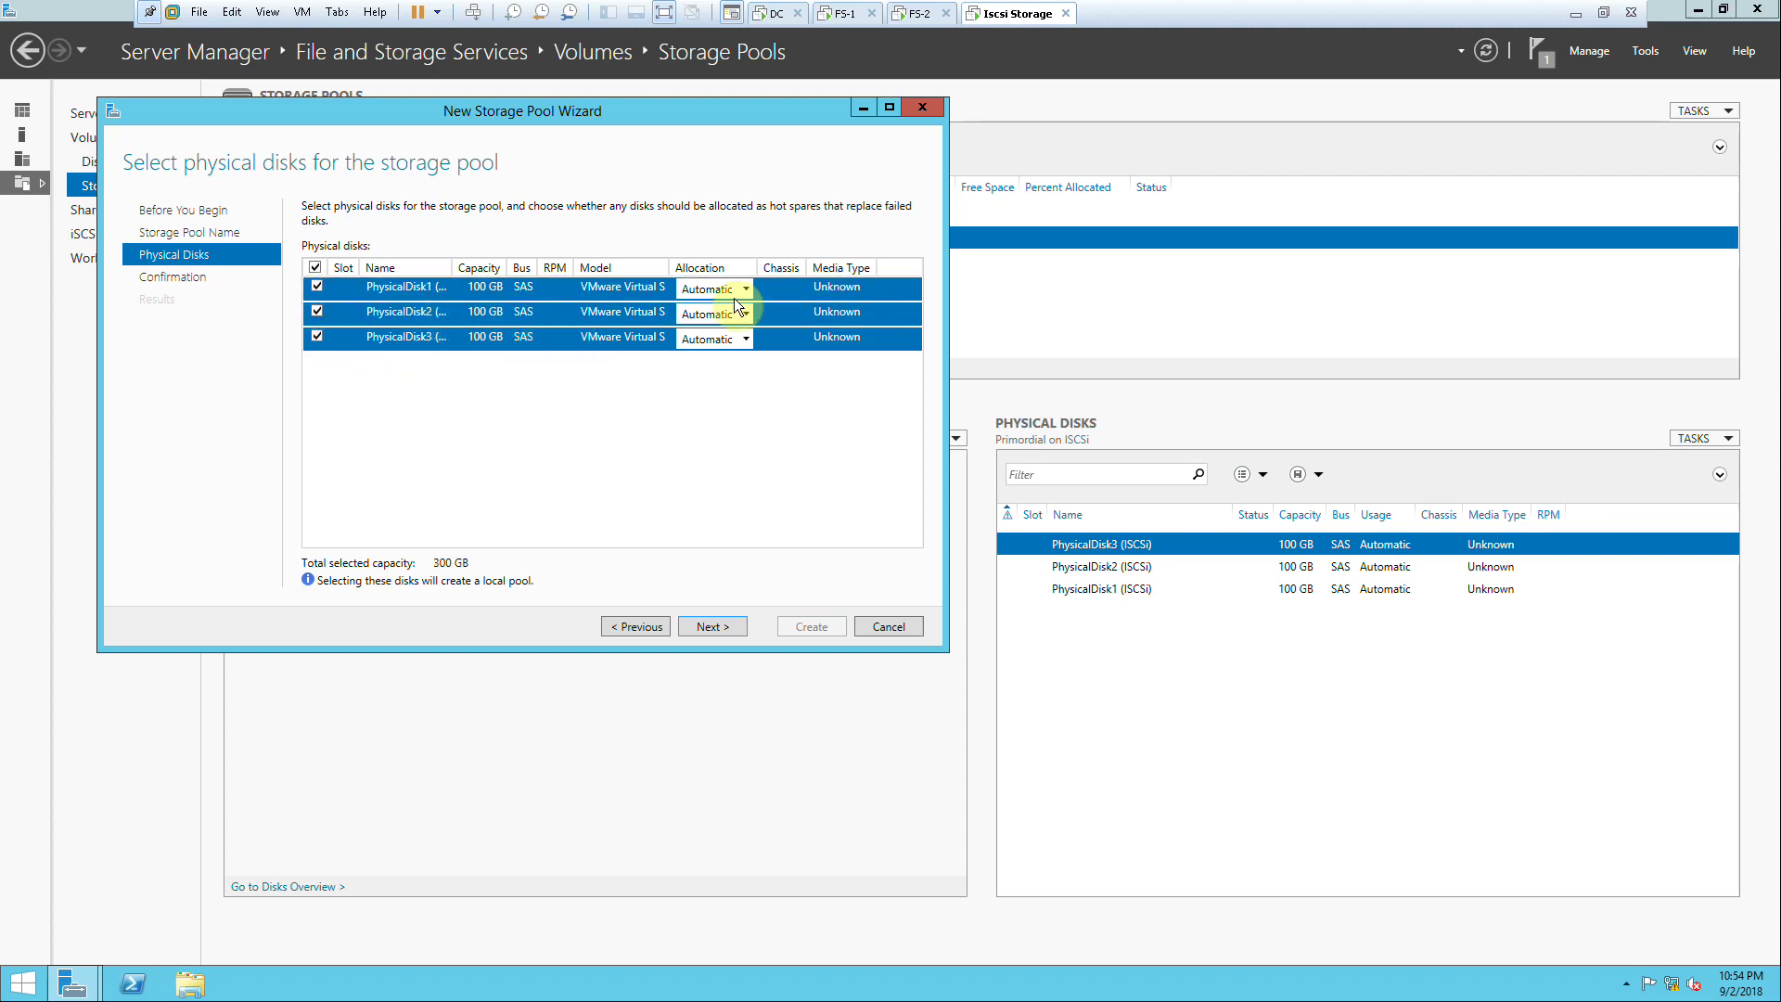
pyautogui.click(721, 623)
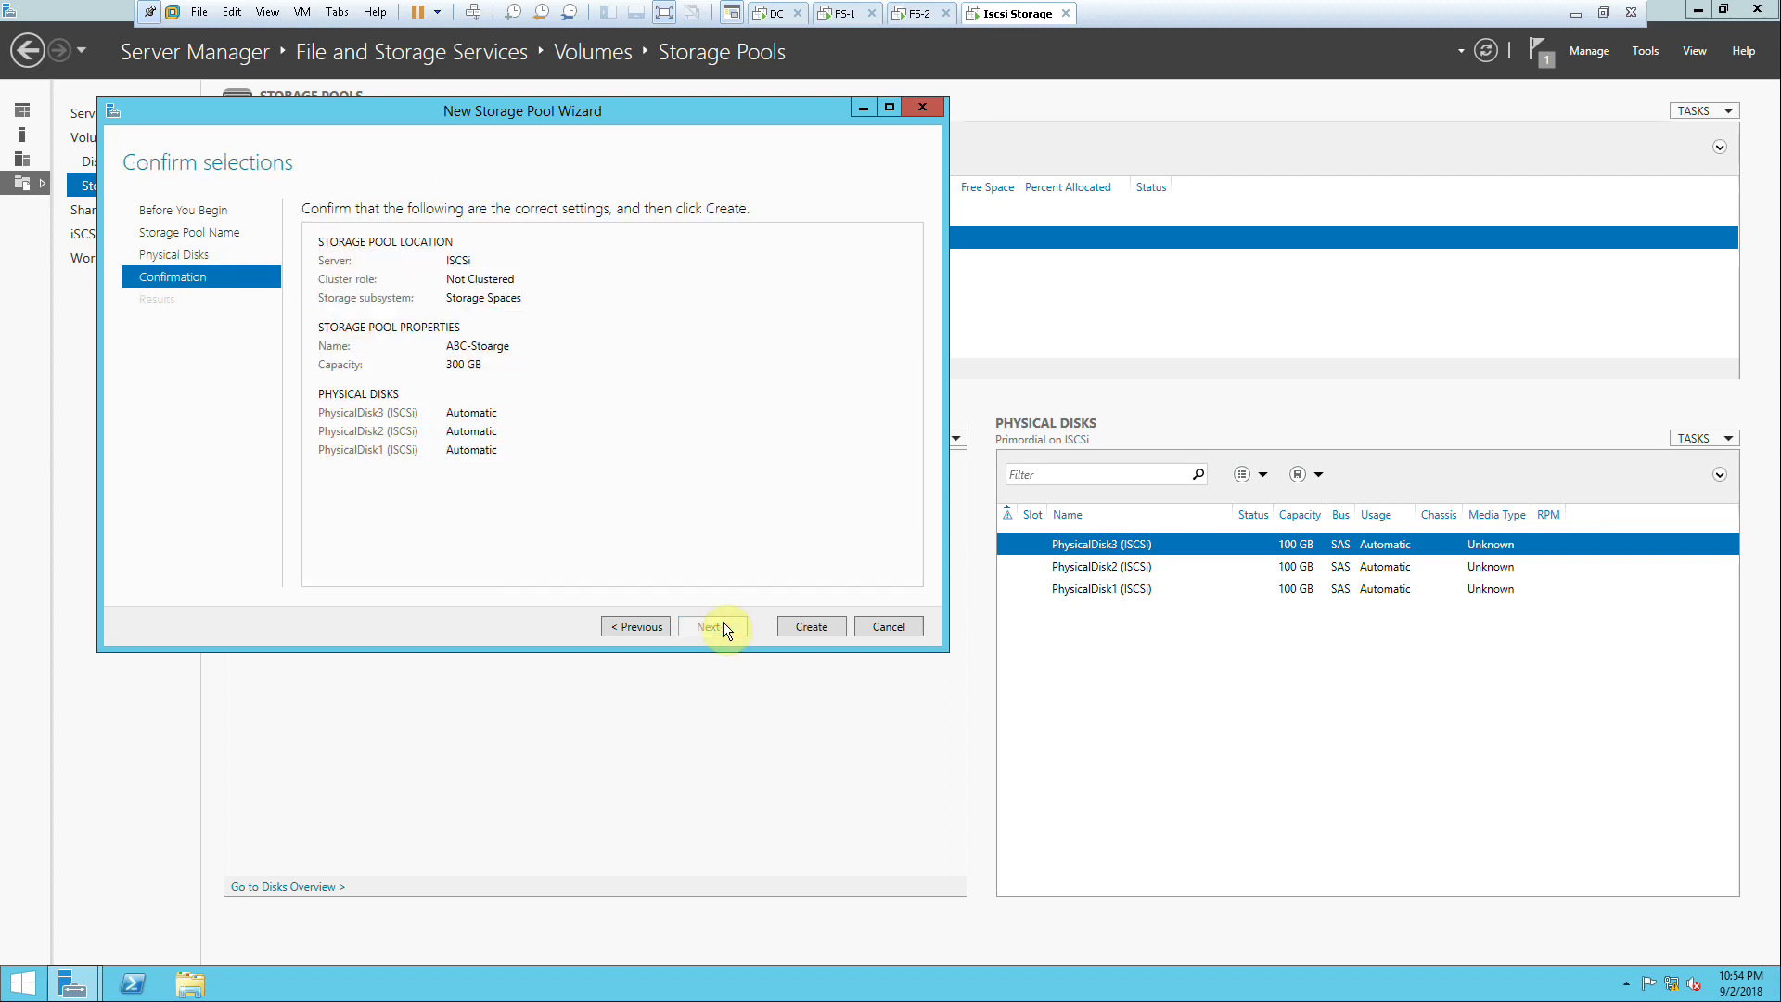
pyautogui.click(790, 627)
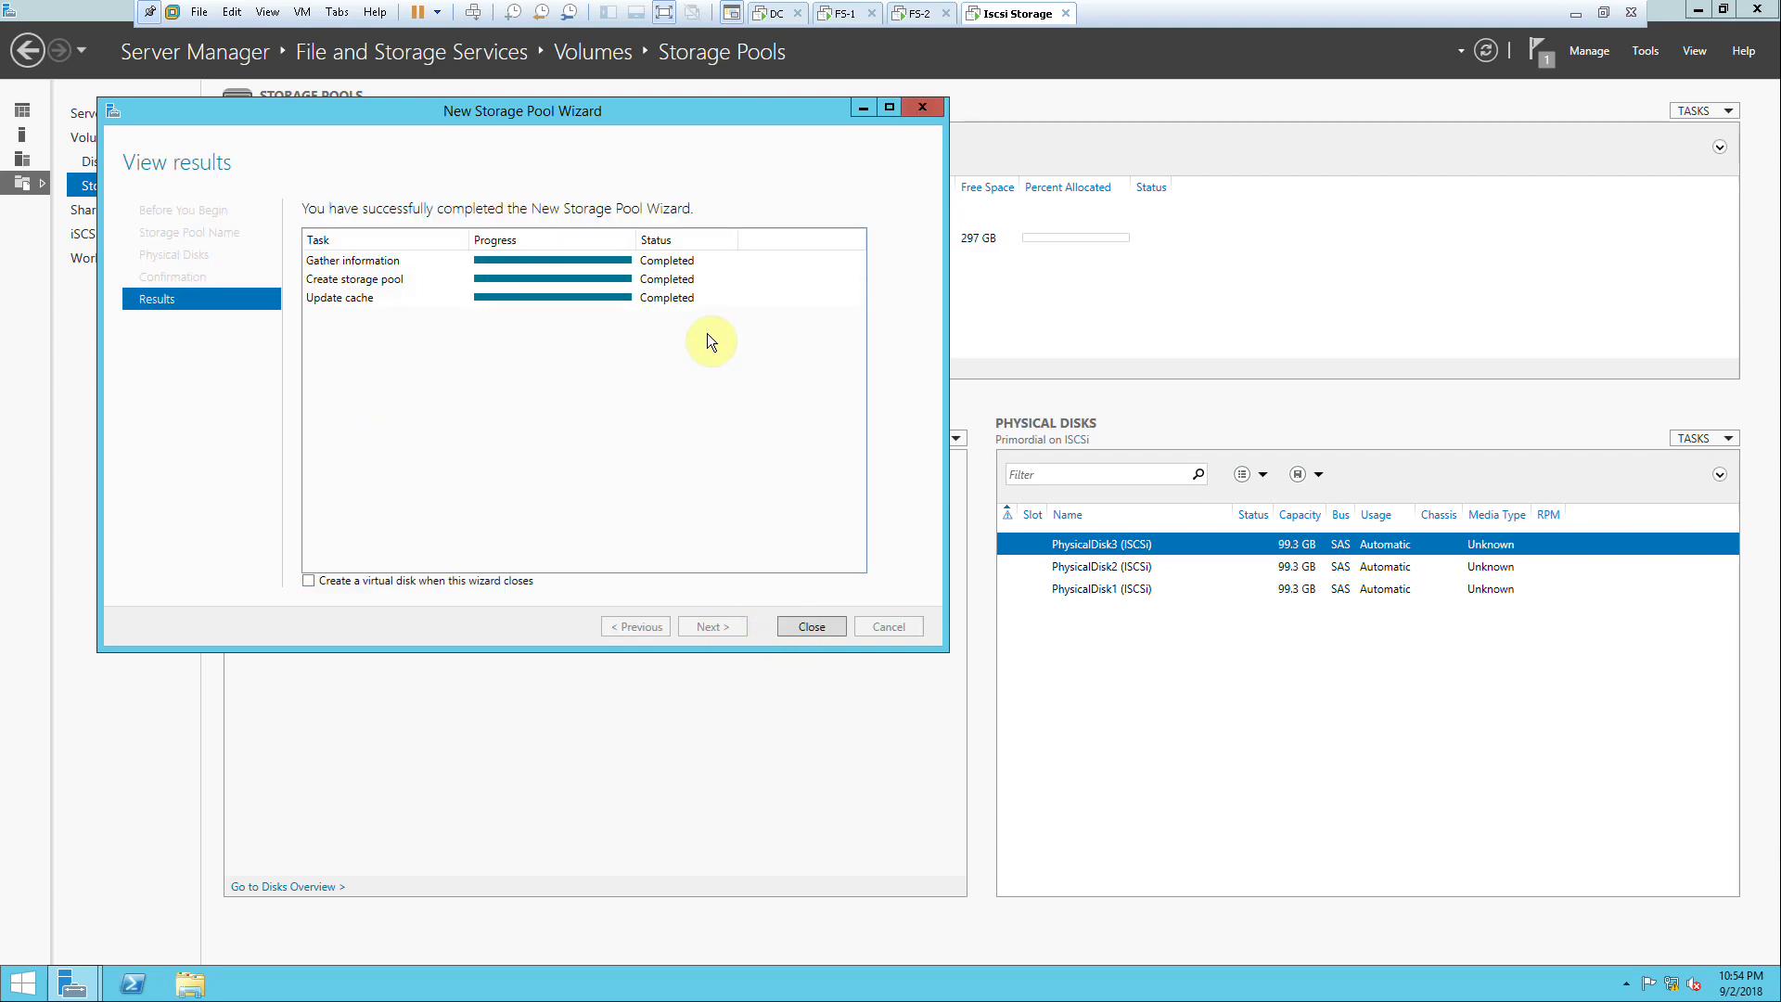
pyautogui.click(807, 627)
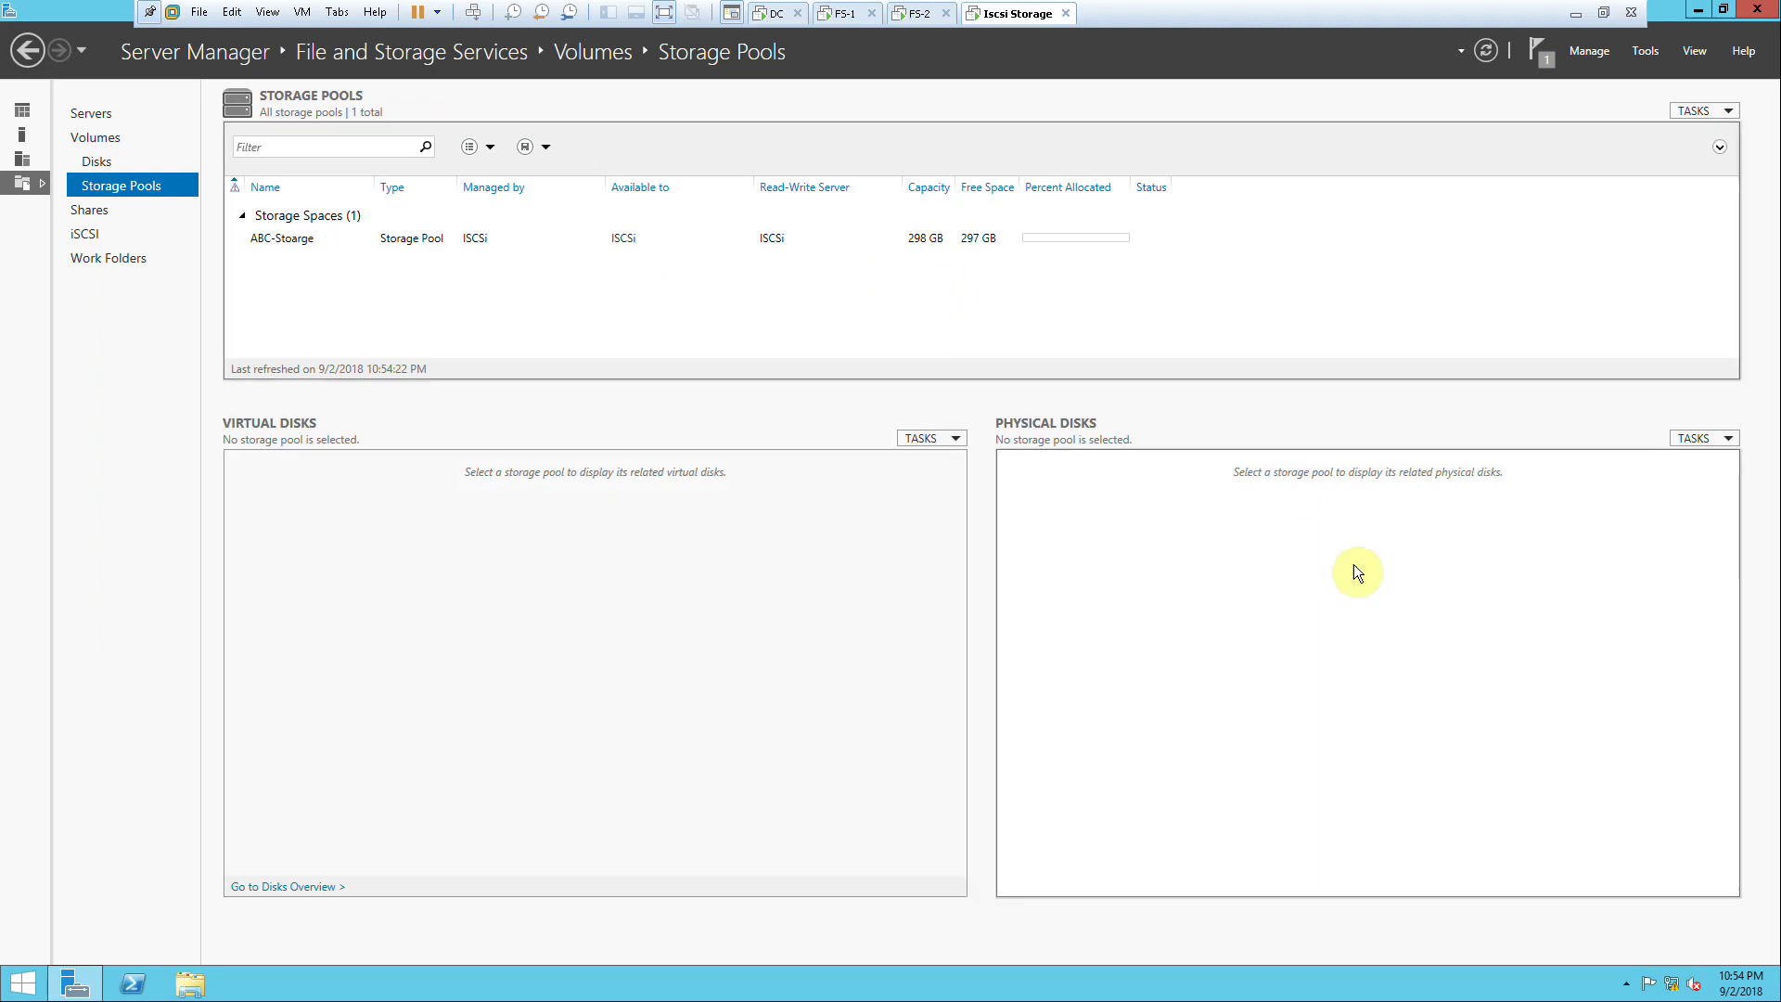
pyautogui.click(575, 237)
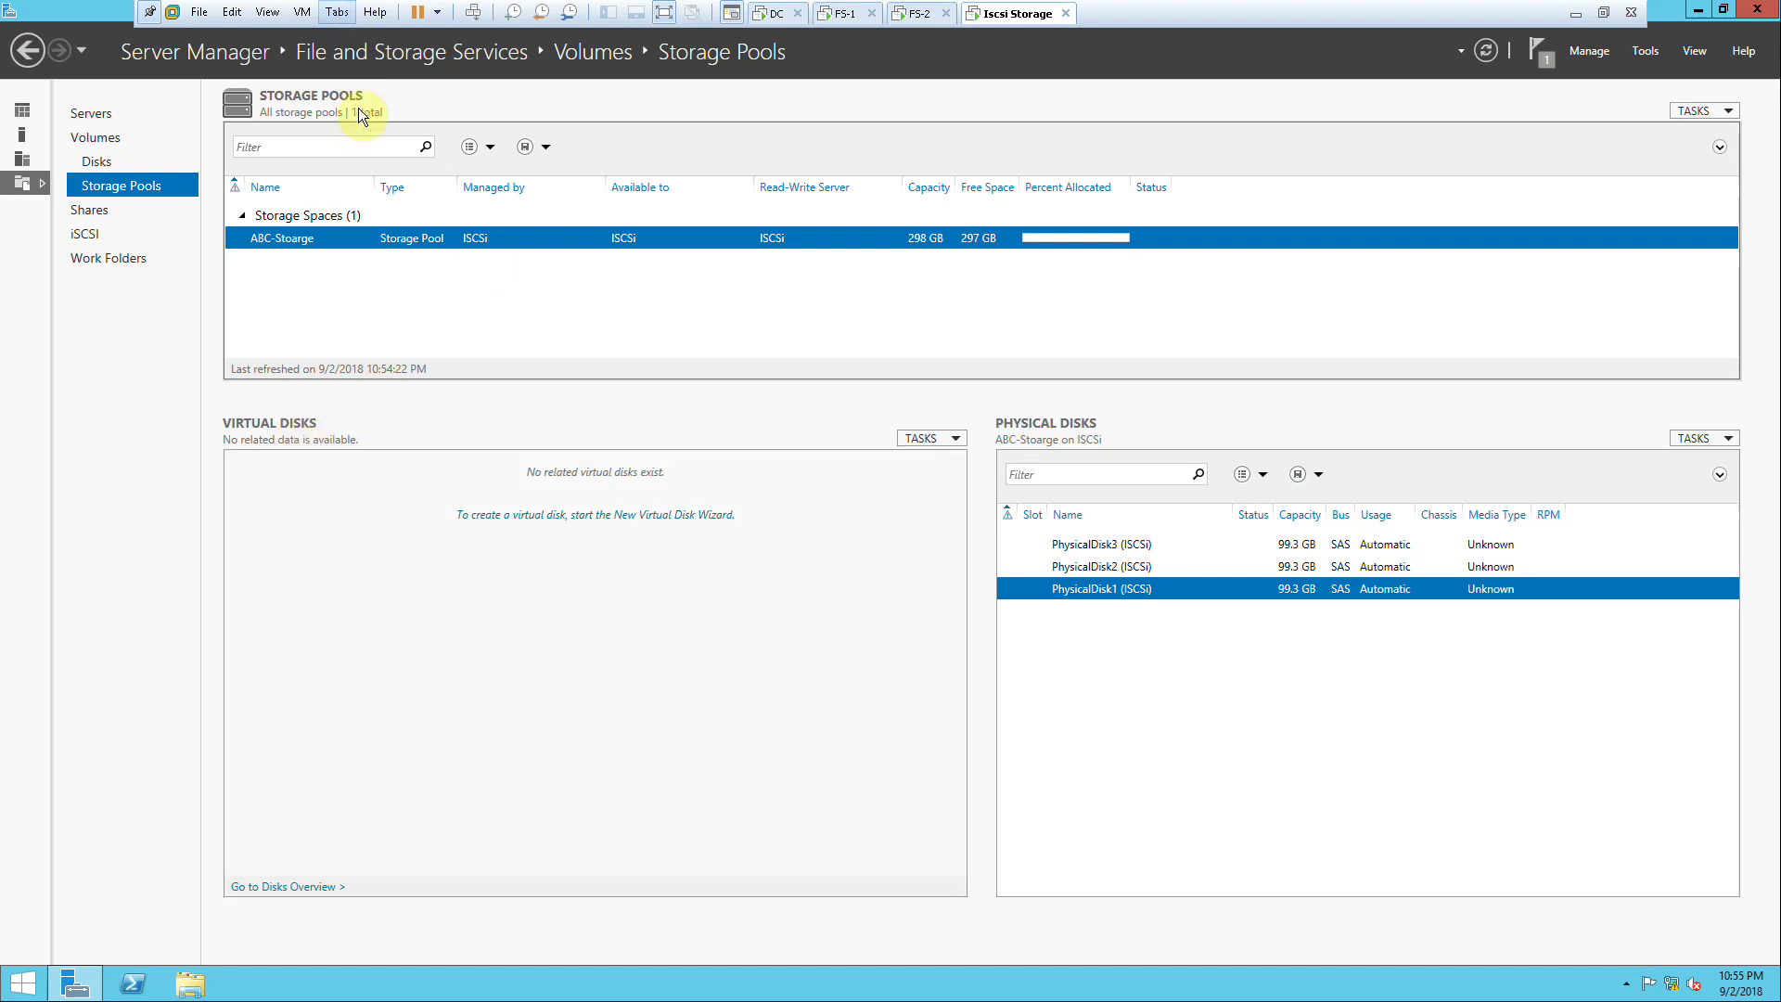
pyautogui.click(920, 437)
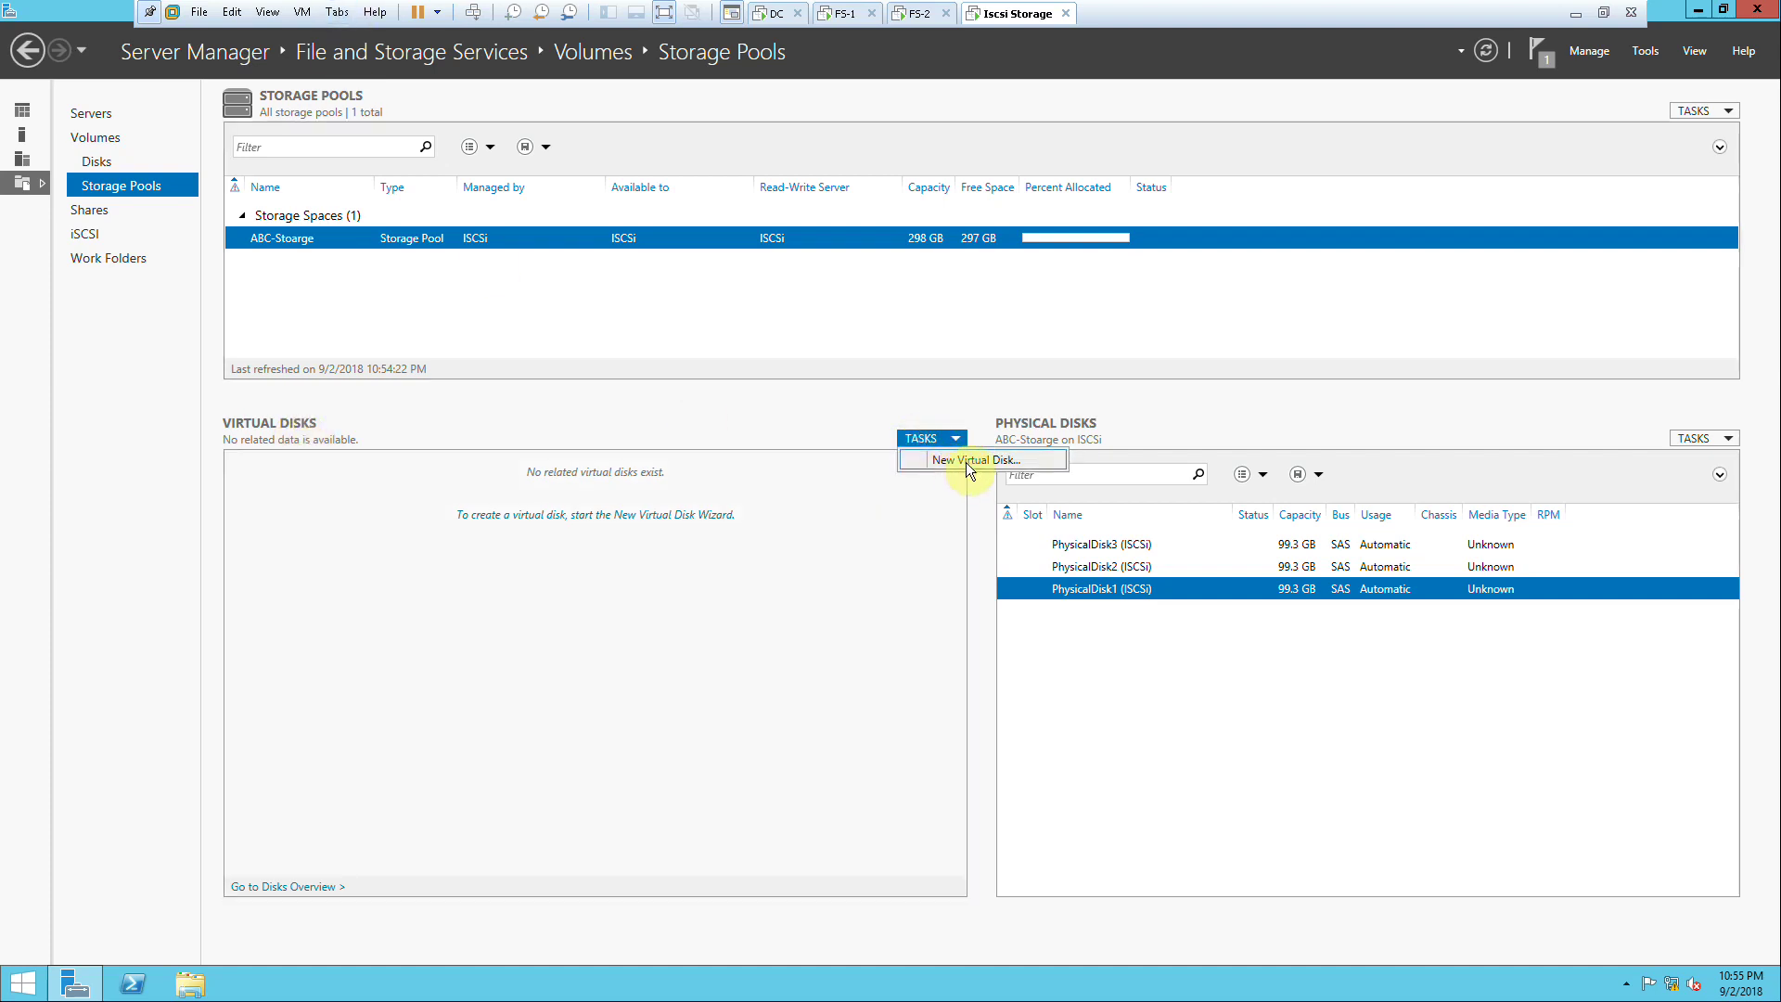
pyautogui.click(826, 579)
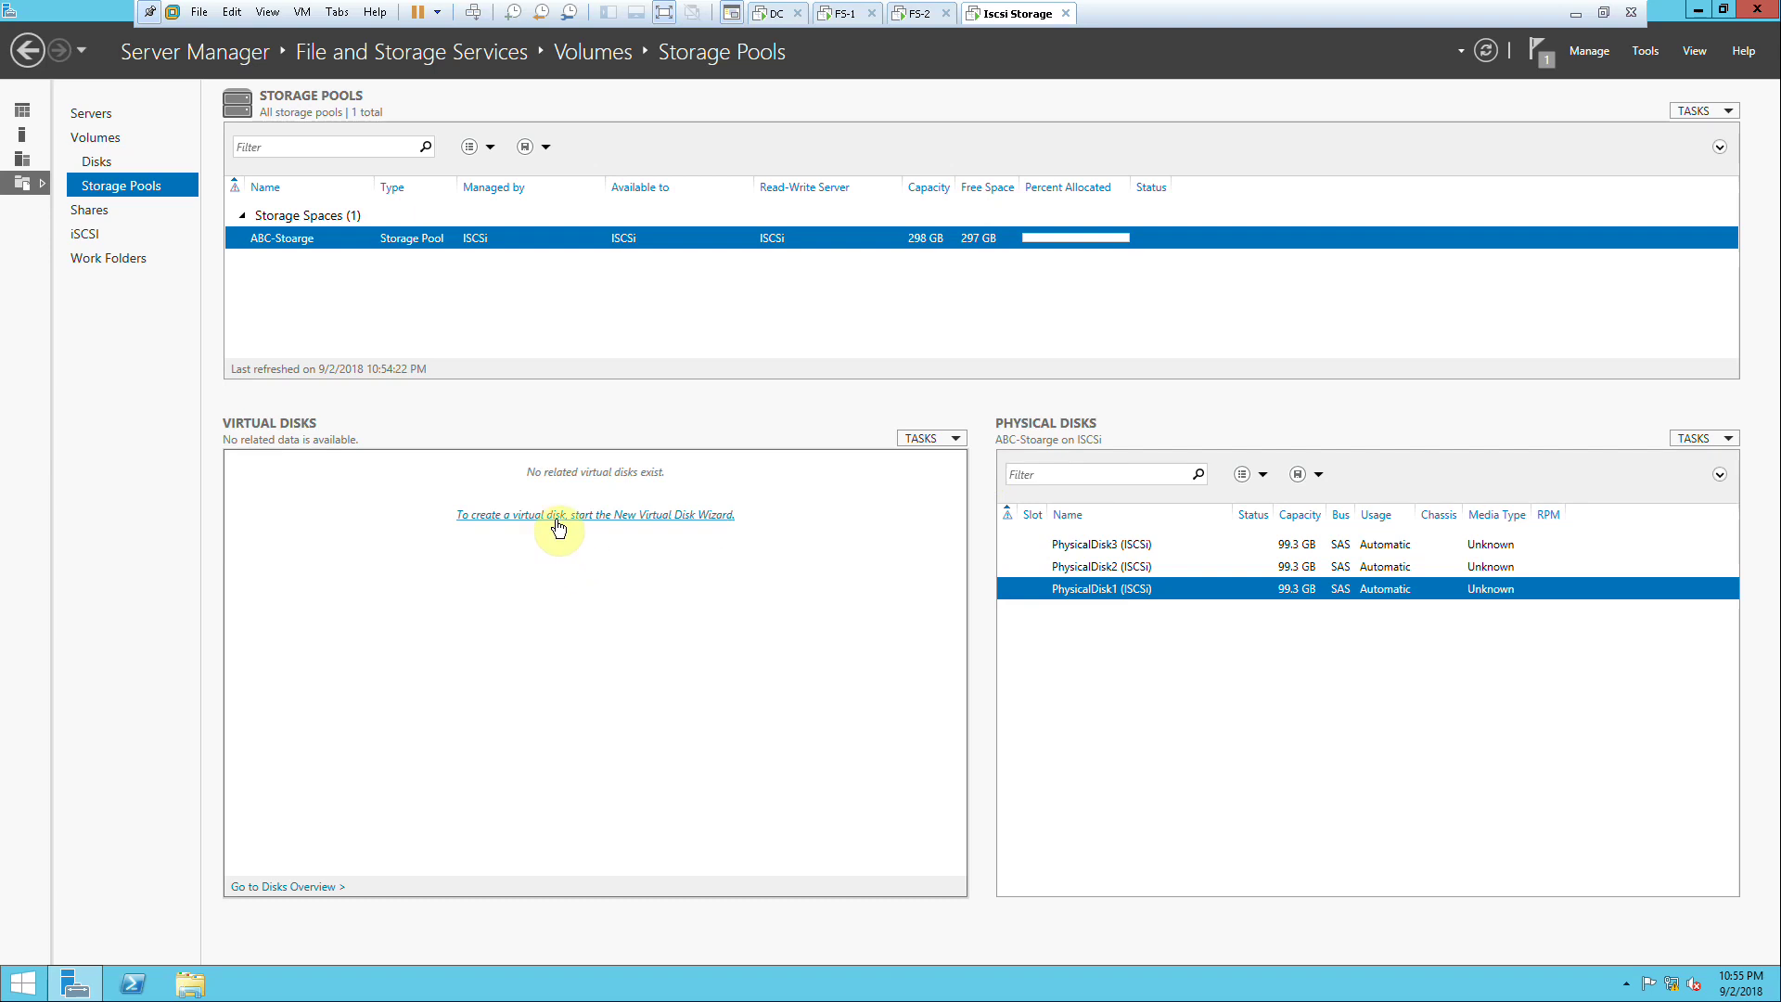
pyautogui.click(516, 524)
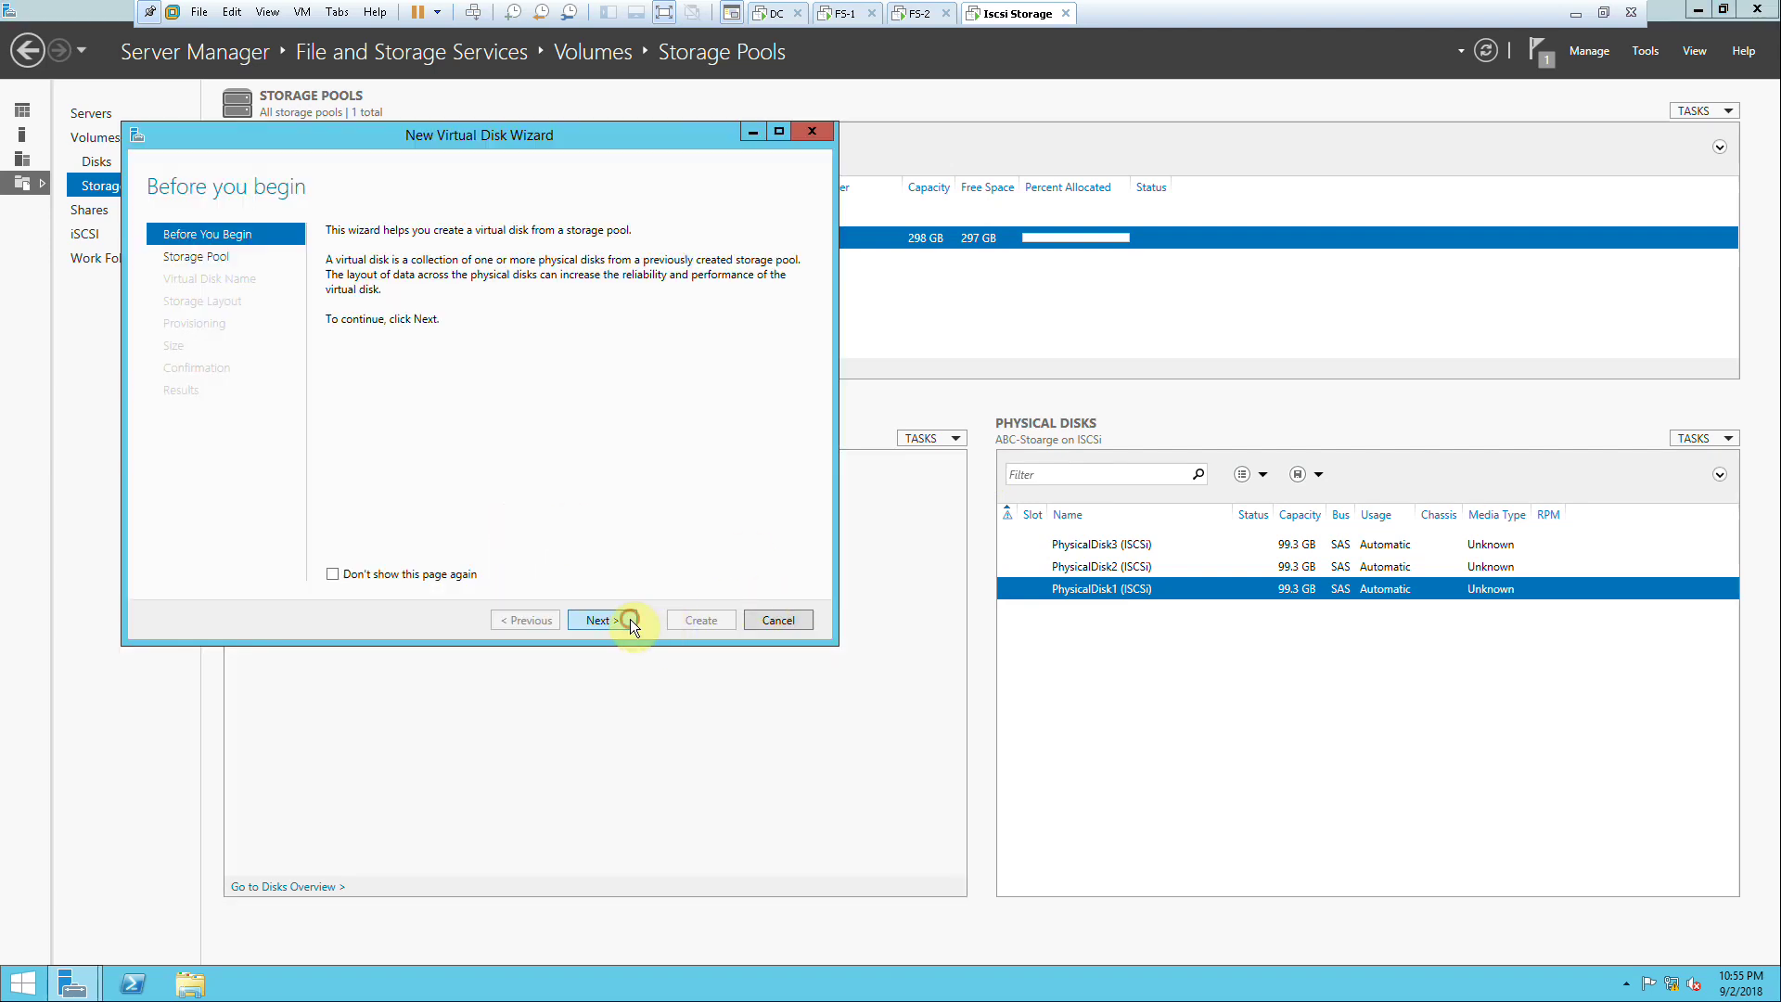
pyautogui.click(630, 620)
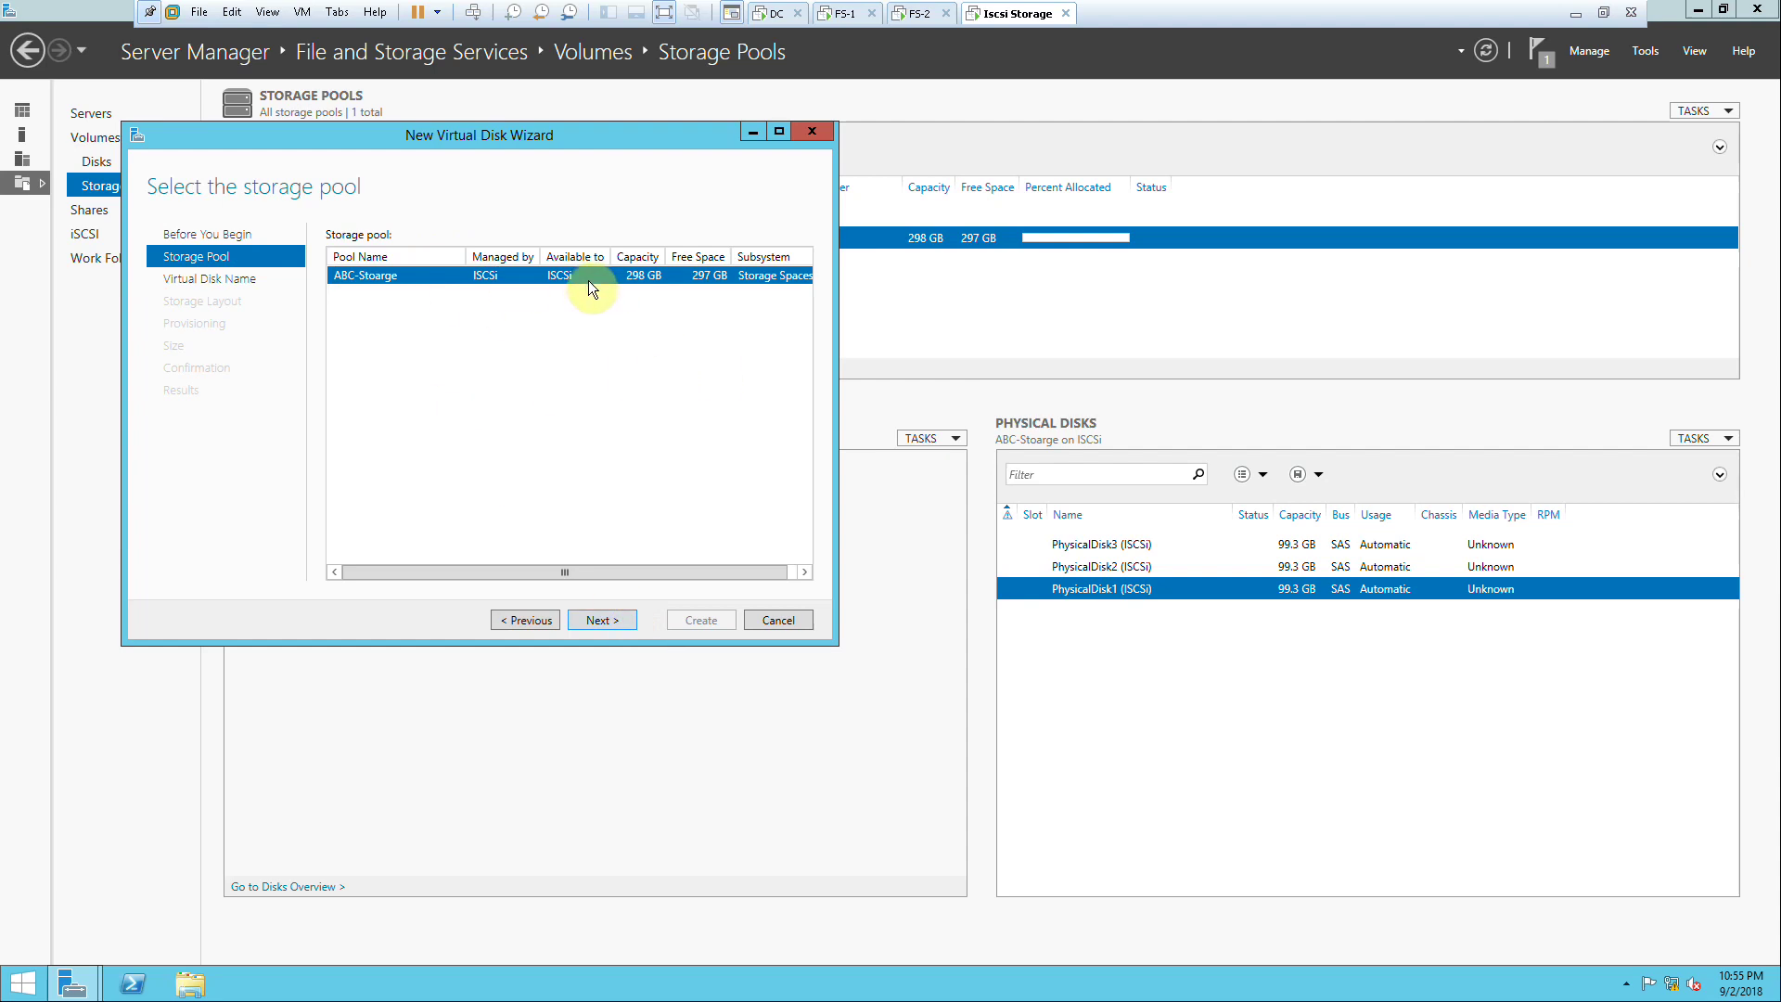
pyautogui.click(766, 617)
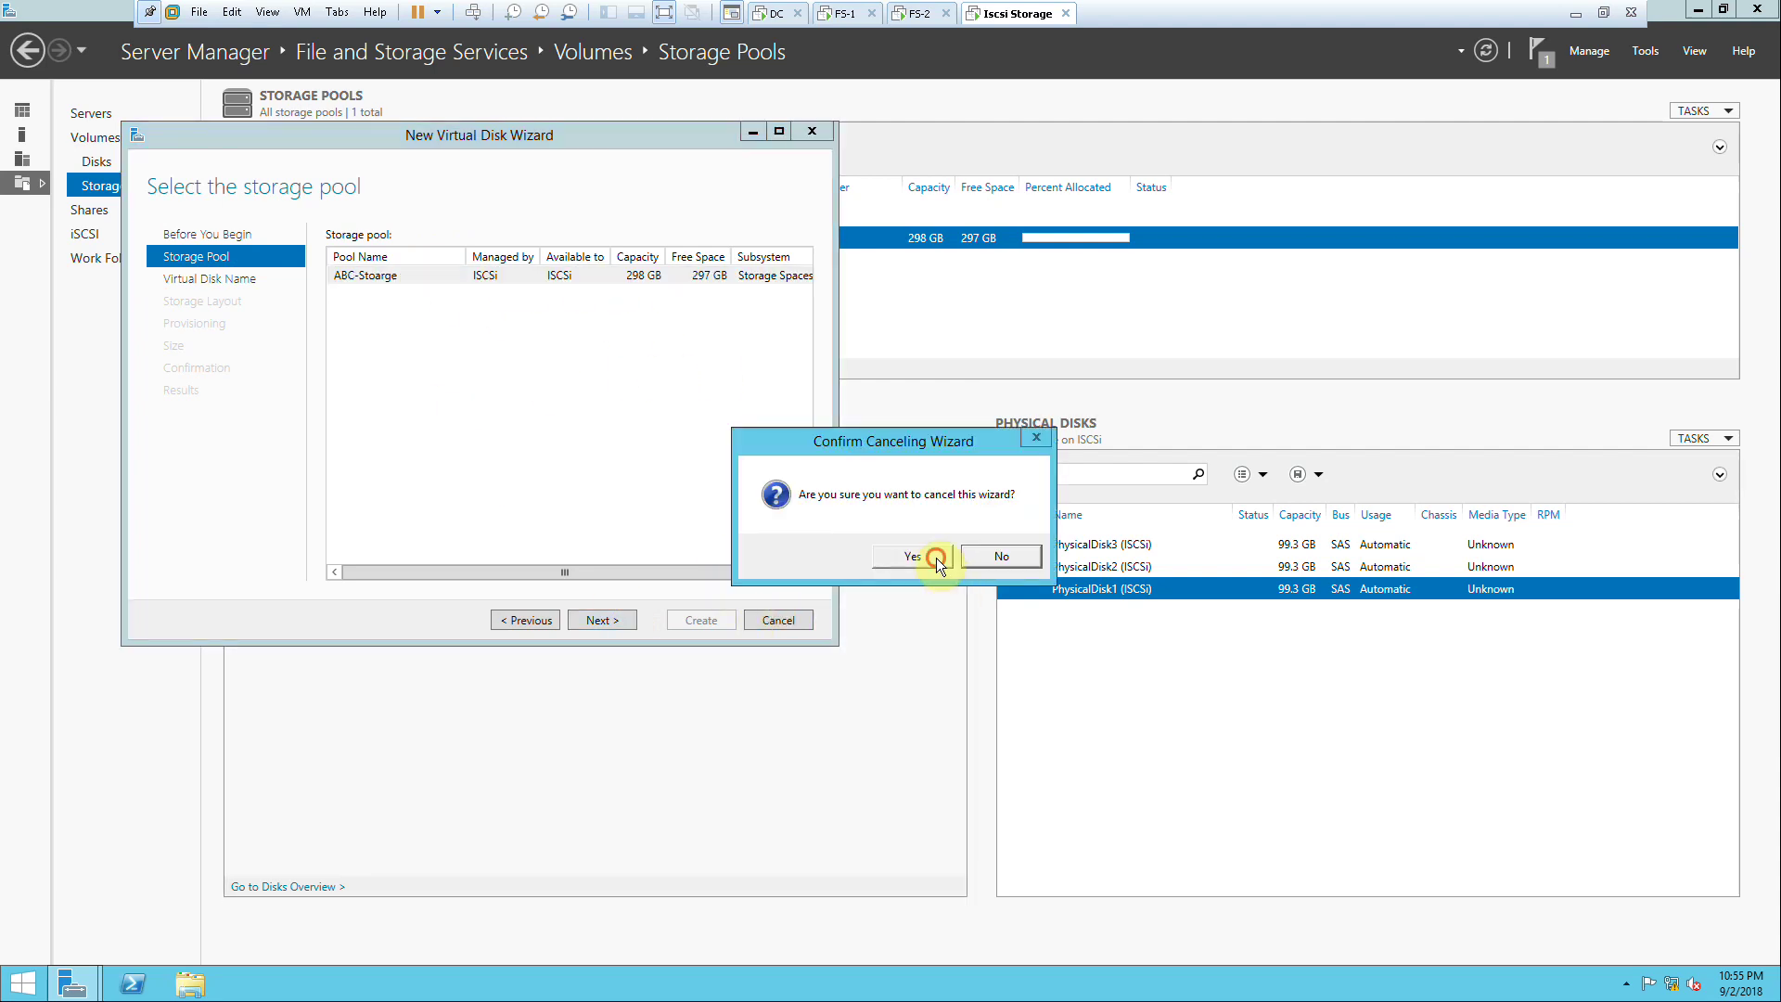
pyautogui.click(937, 558)
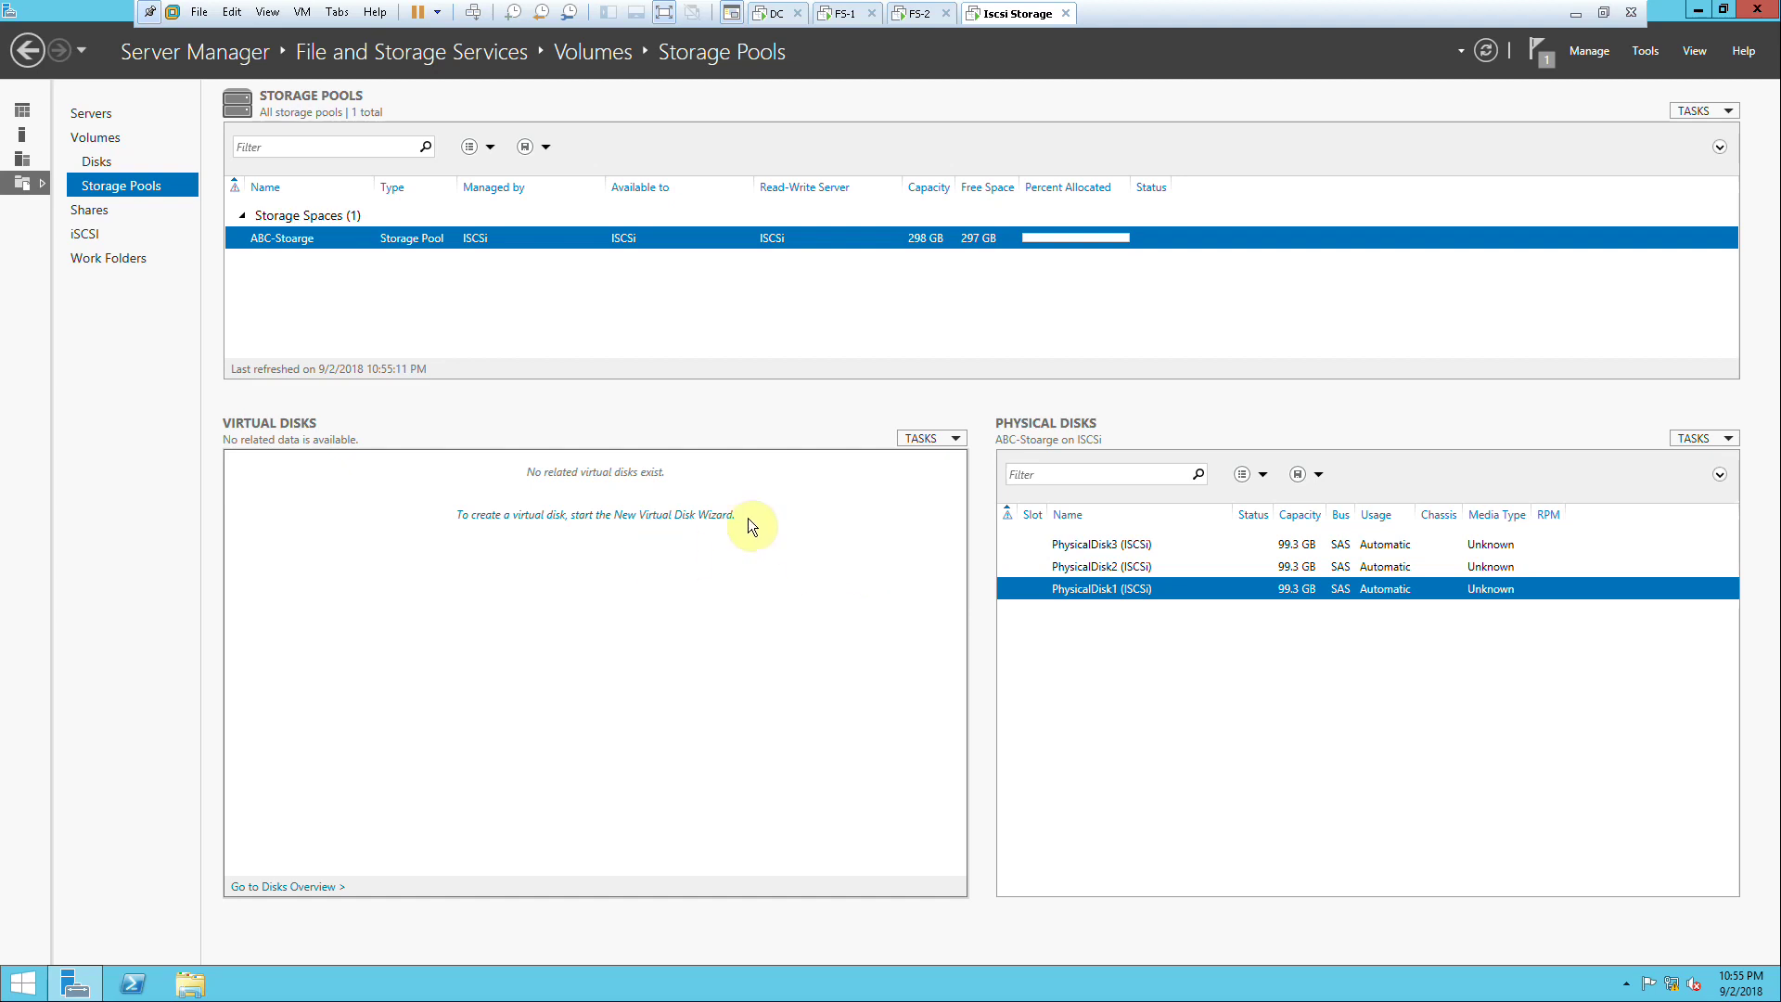
pyautogui.click(916, 444)
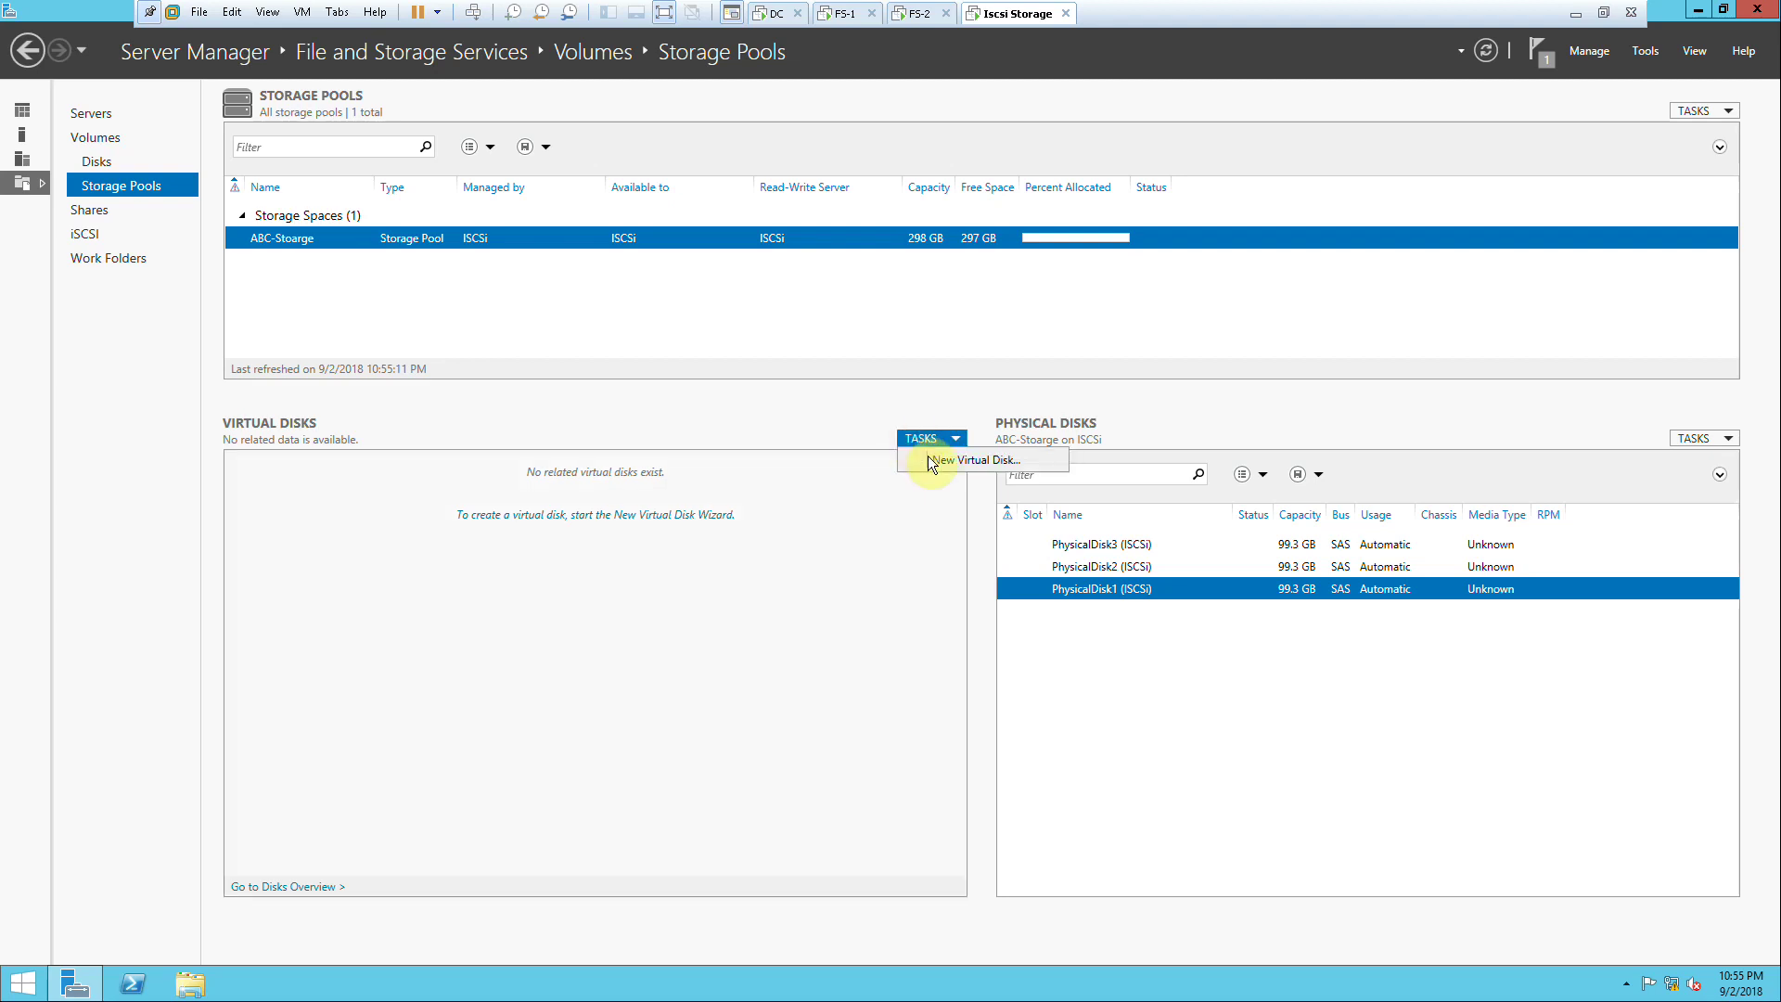
pyautogui.click(1148, 544)
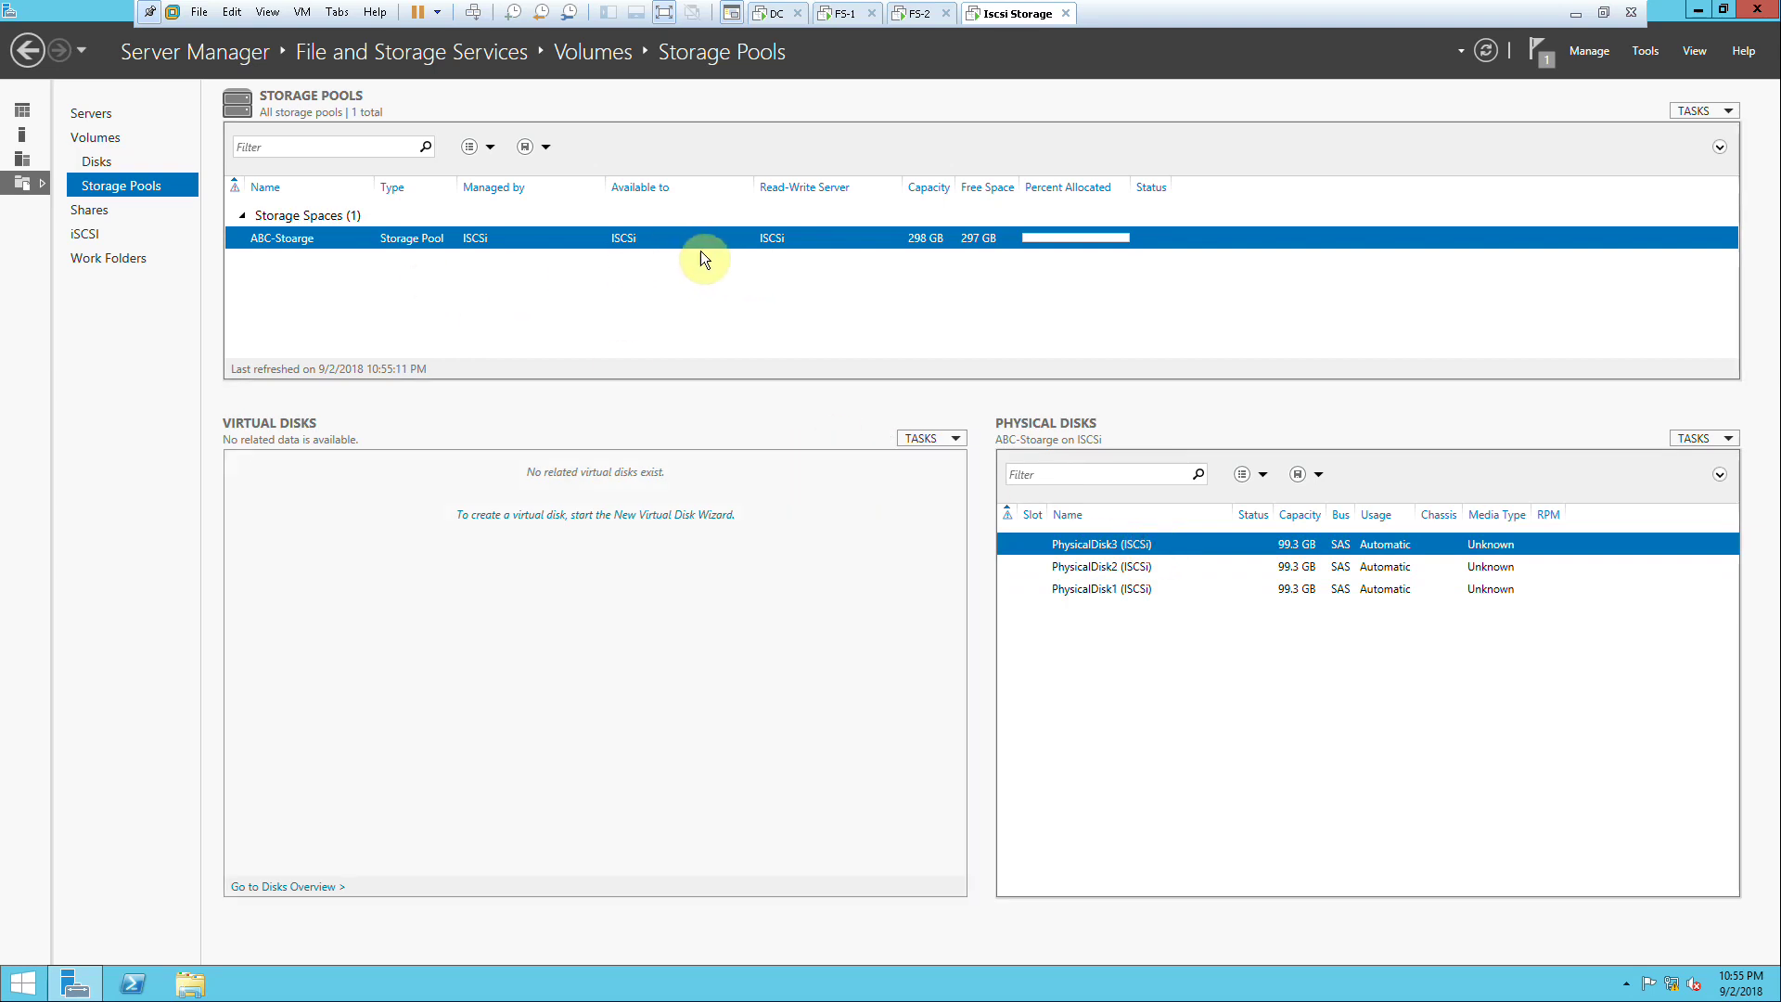
pyautogui.click(927, 436)
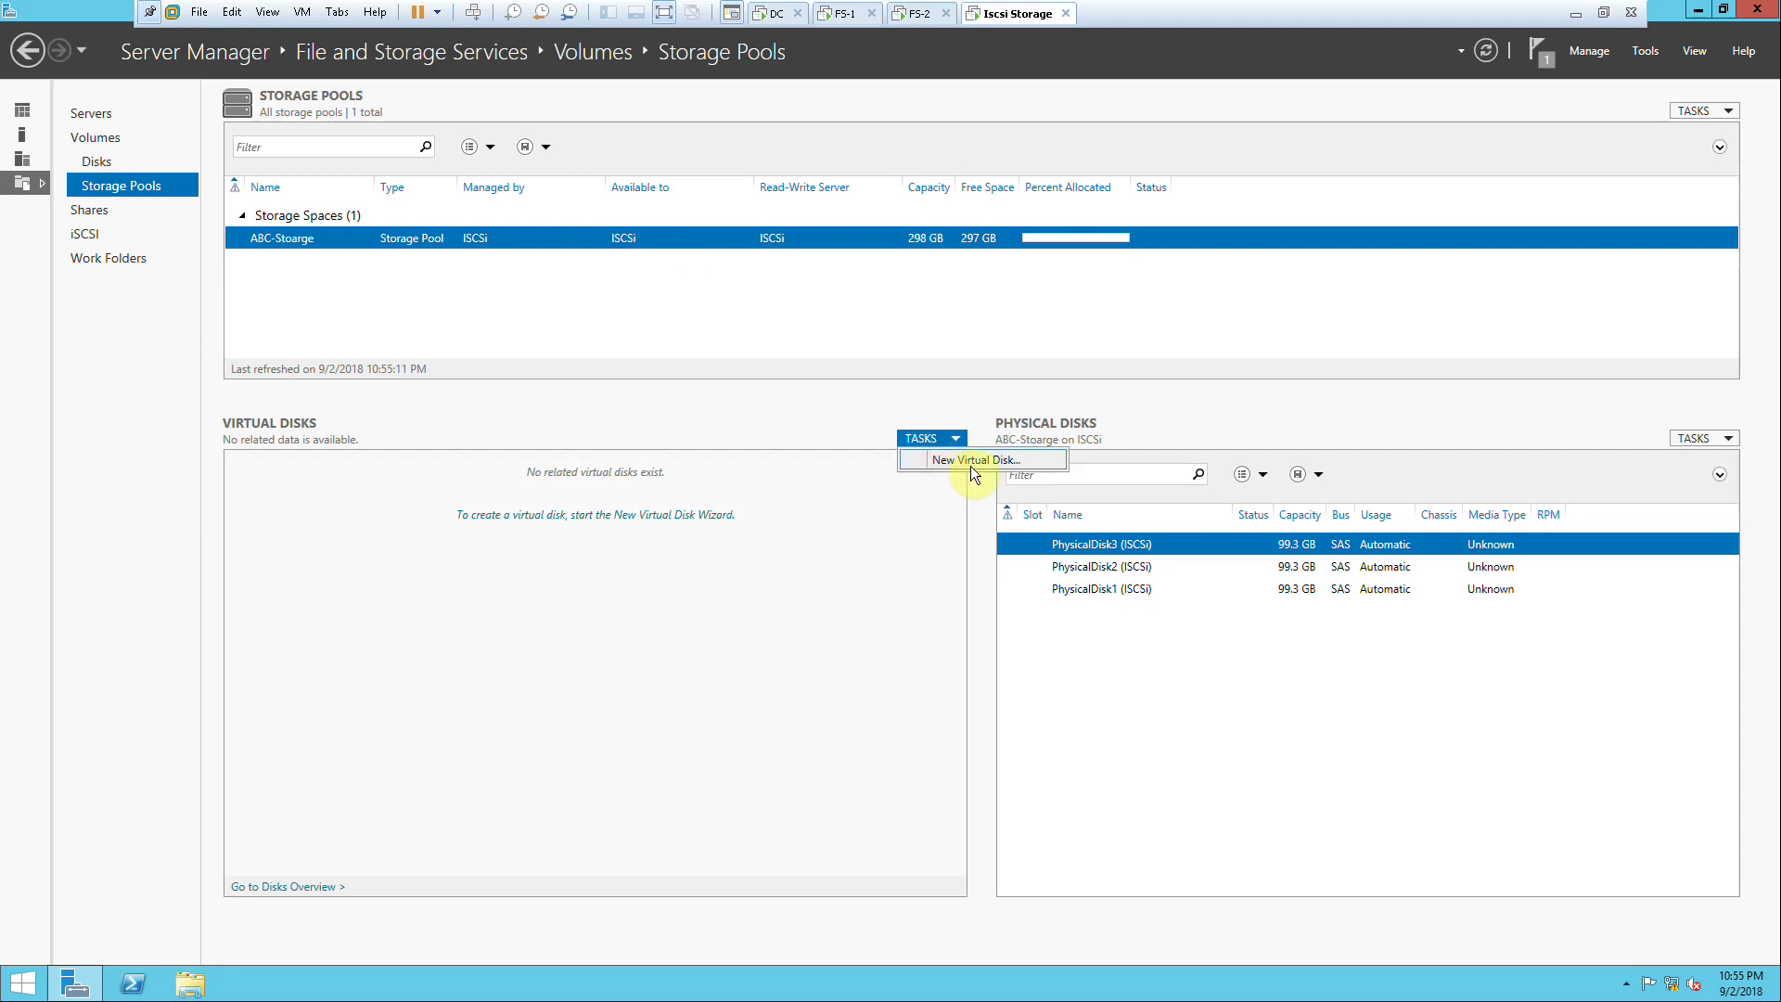
pyautogui.click(970, 464)
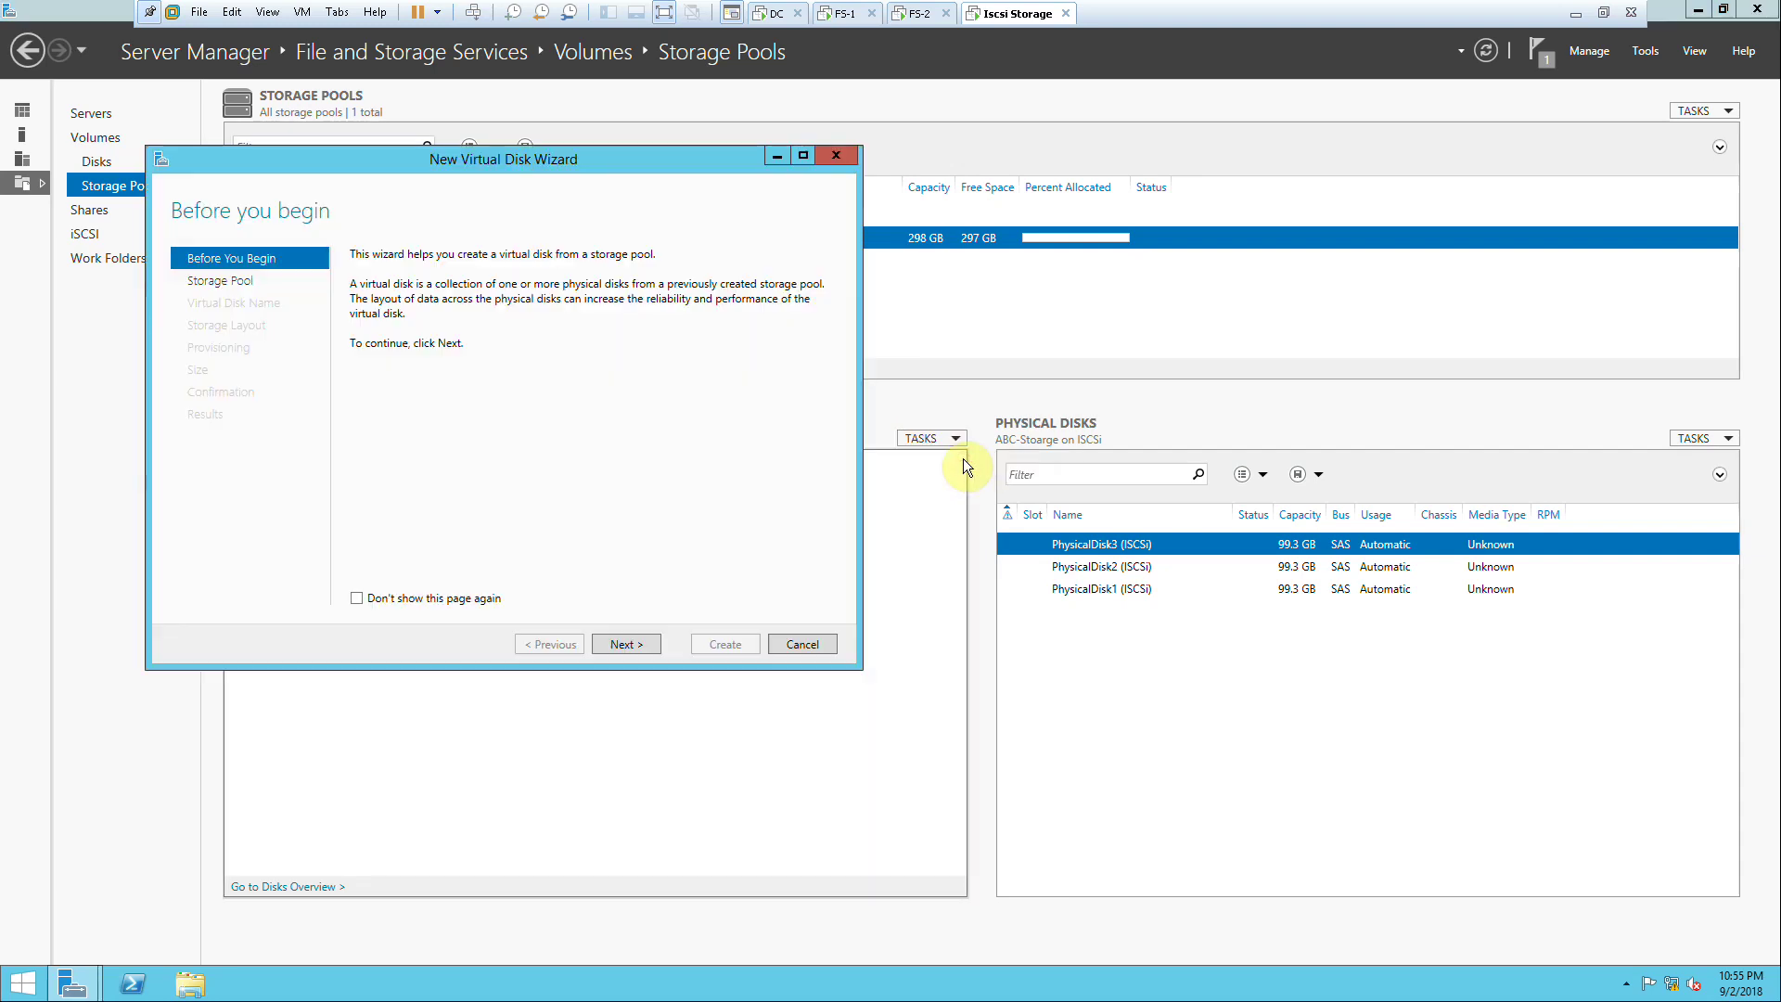
pyautogui.click(810, 648)
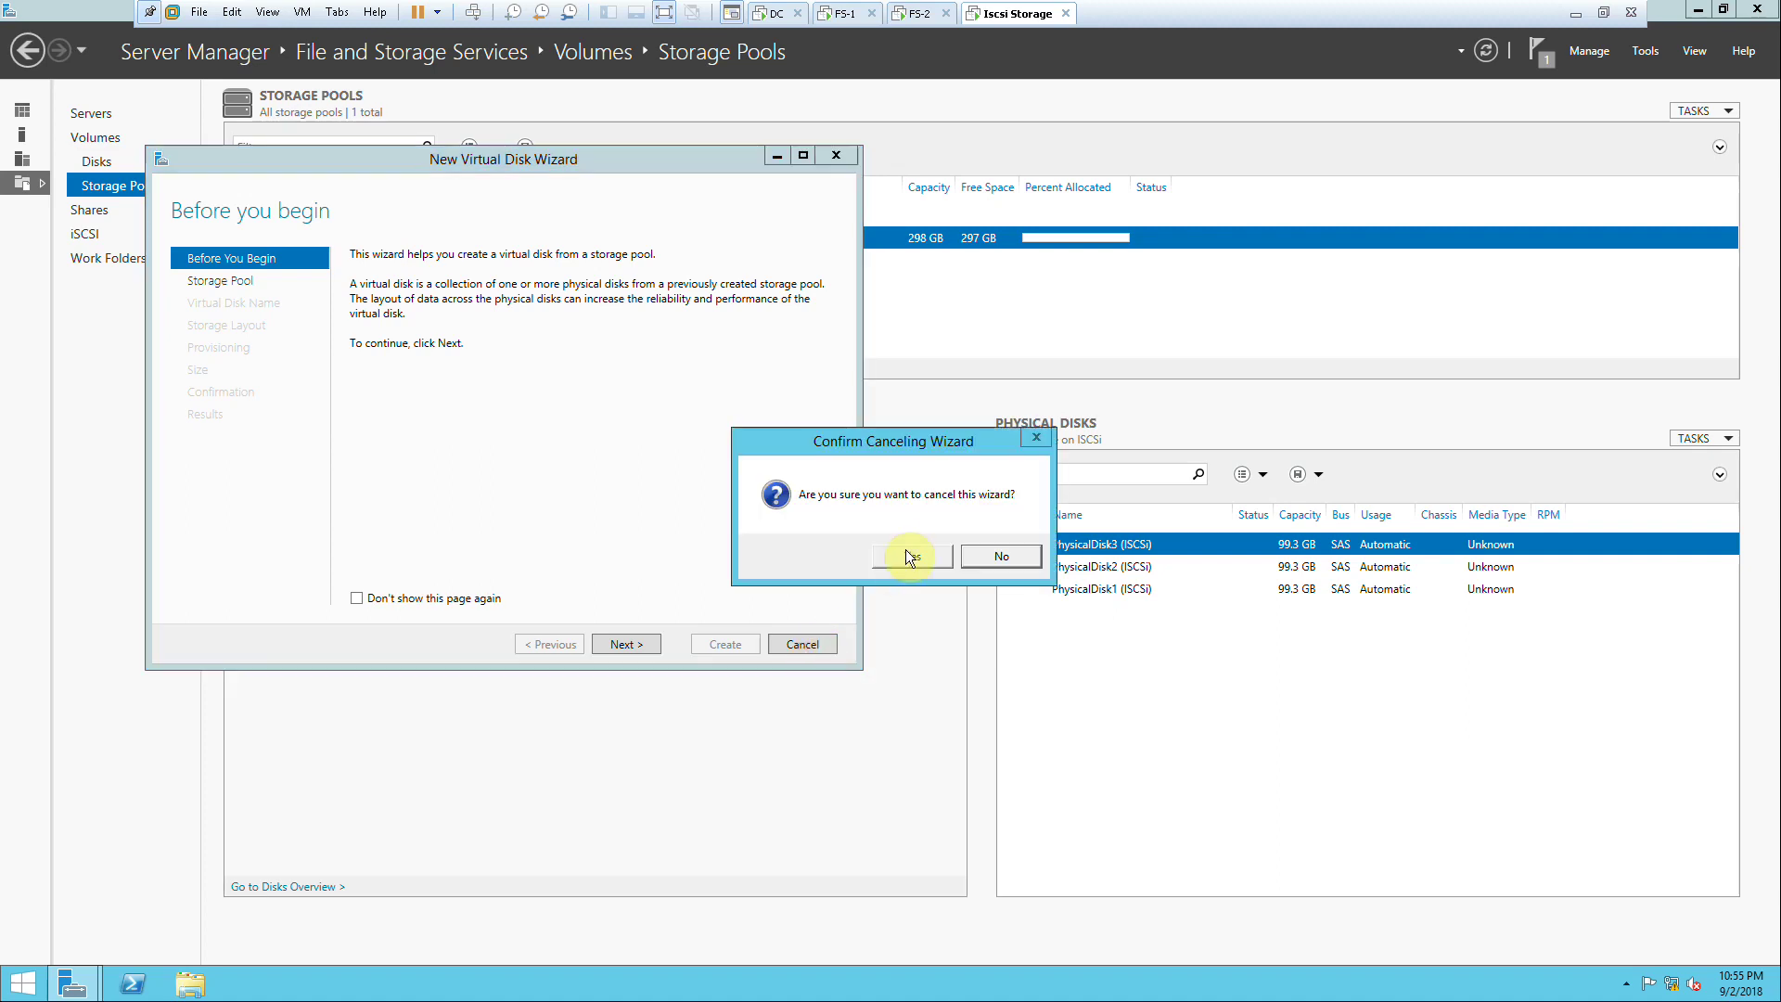
pyautogui.click(905, 549)
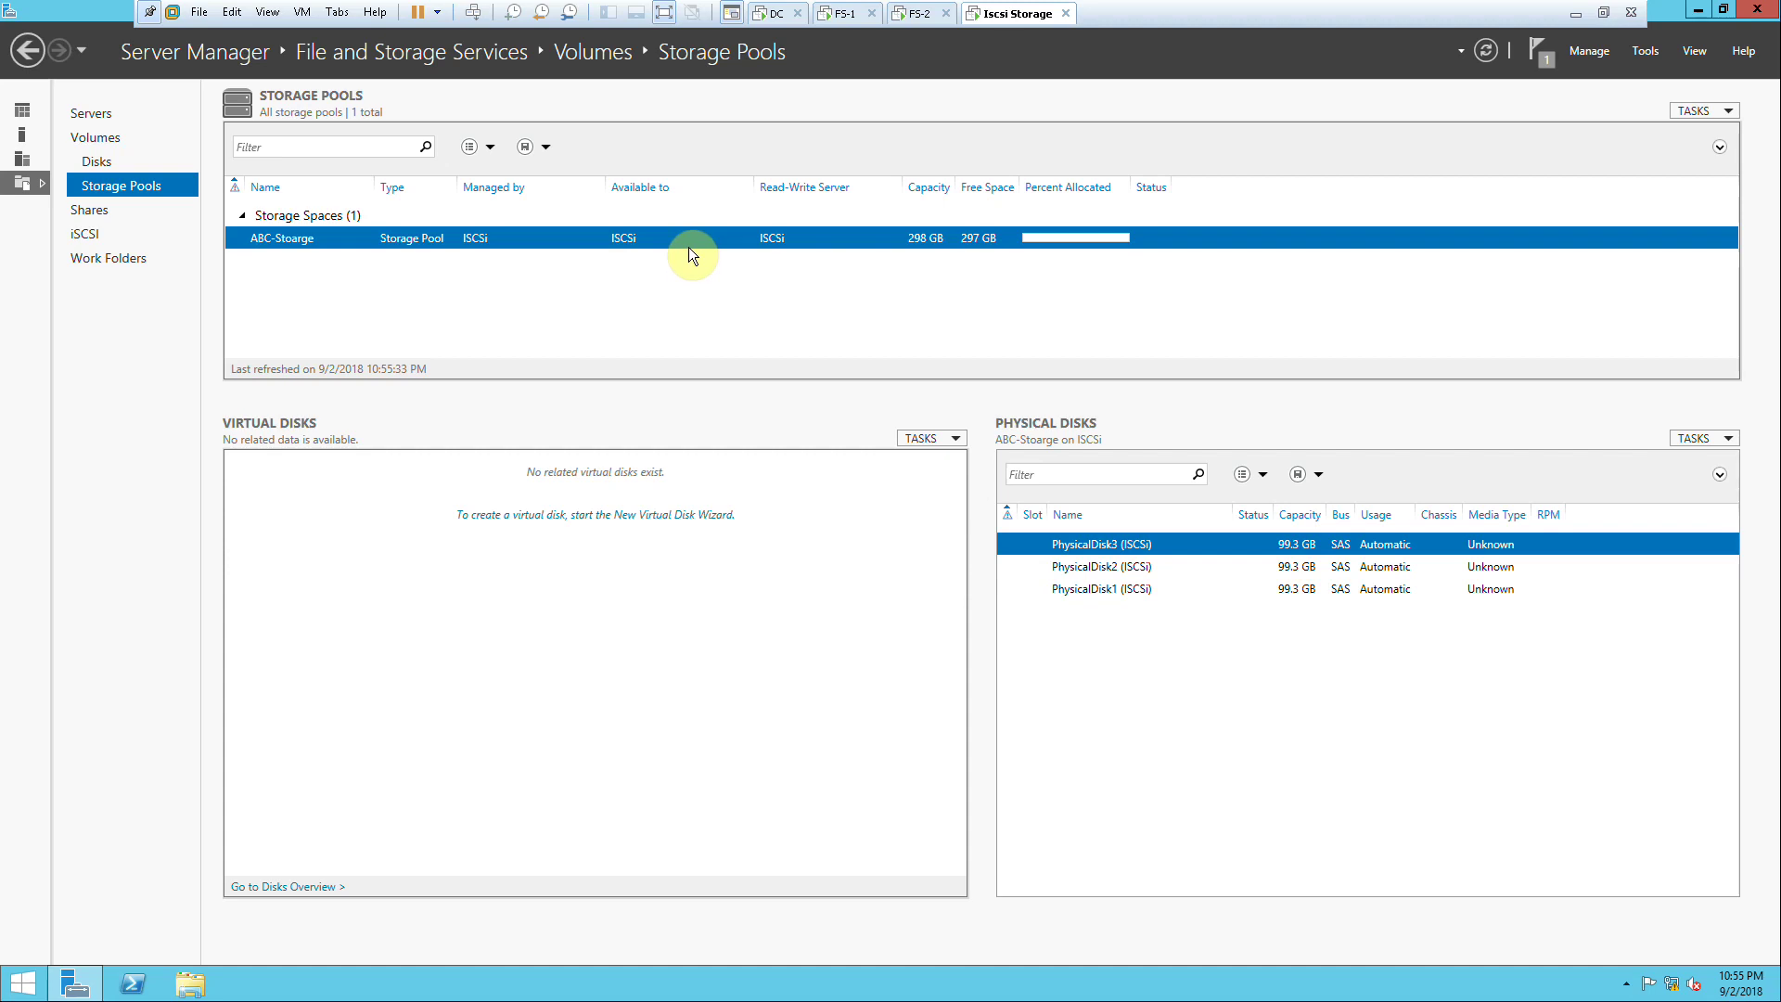
# Step: Start a new virtual disk named ABC-VHD on the ABC-Stoarge pool
pyautogui.click(920, 442)
pyautogui.click(930, 463)
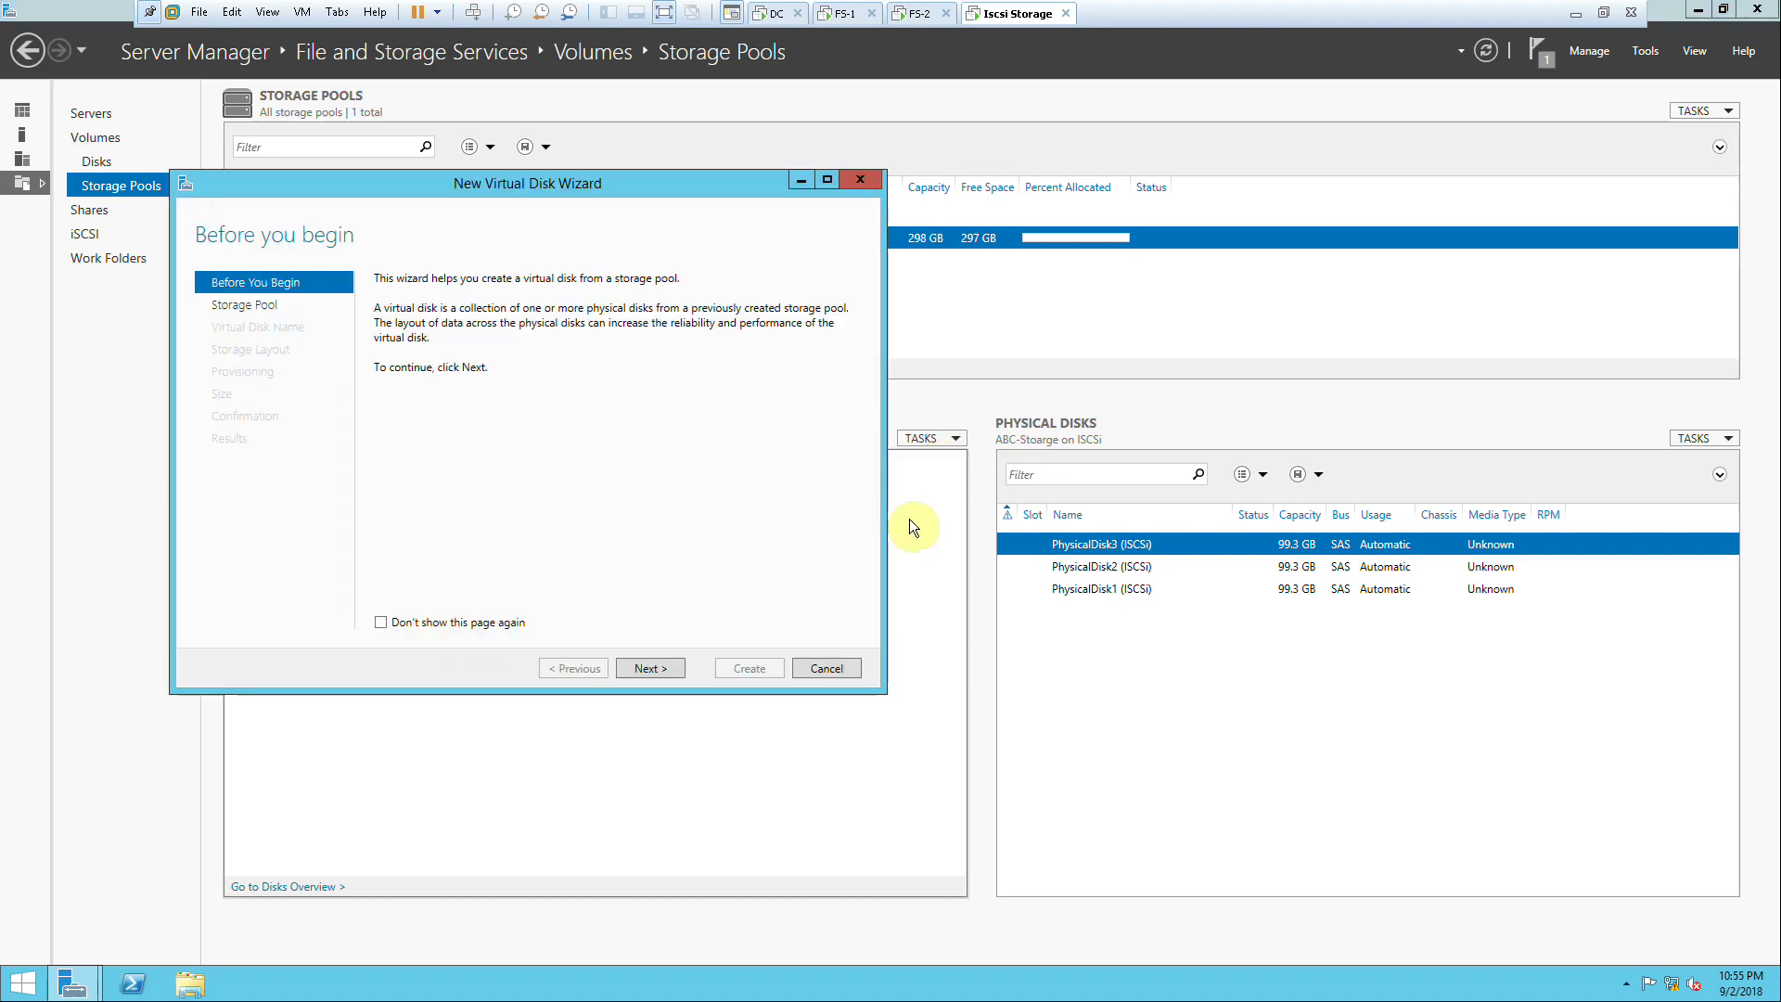
pyautogui.click(634, 667)
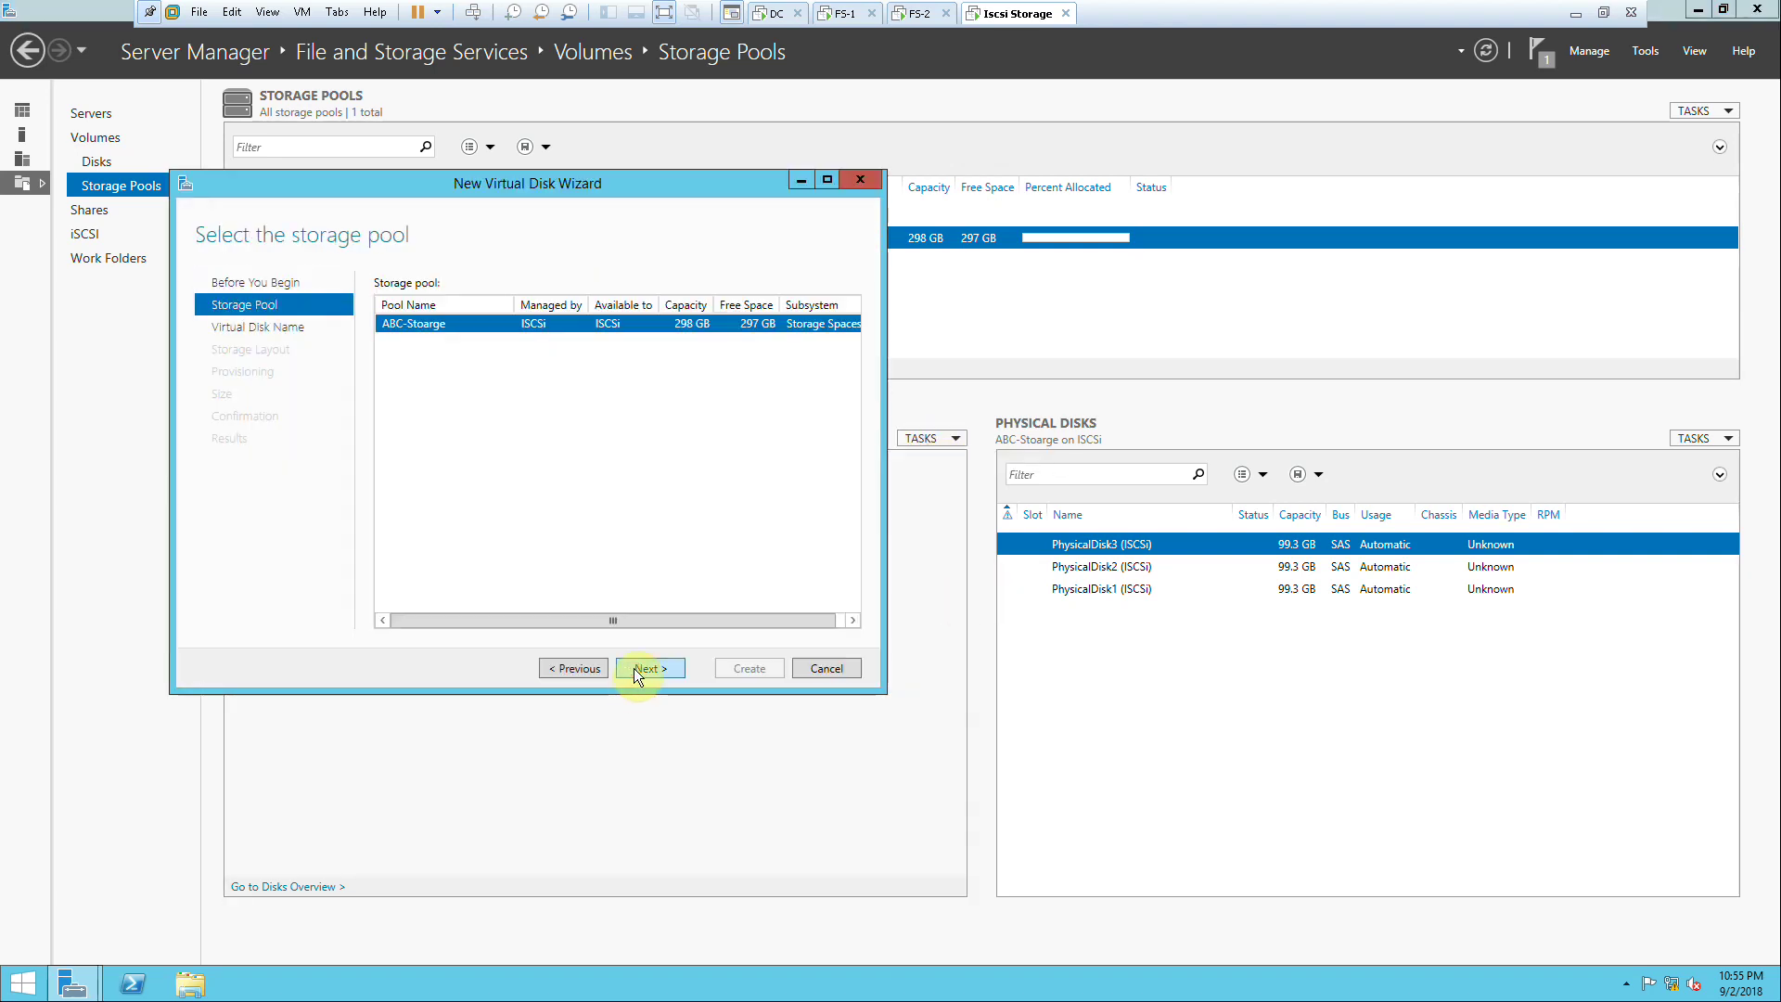
pyautogui.click(638, 667)
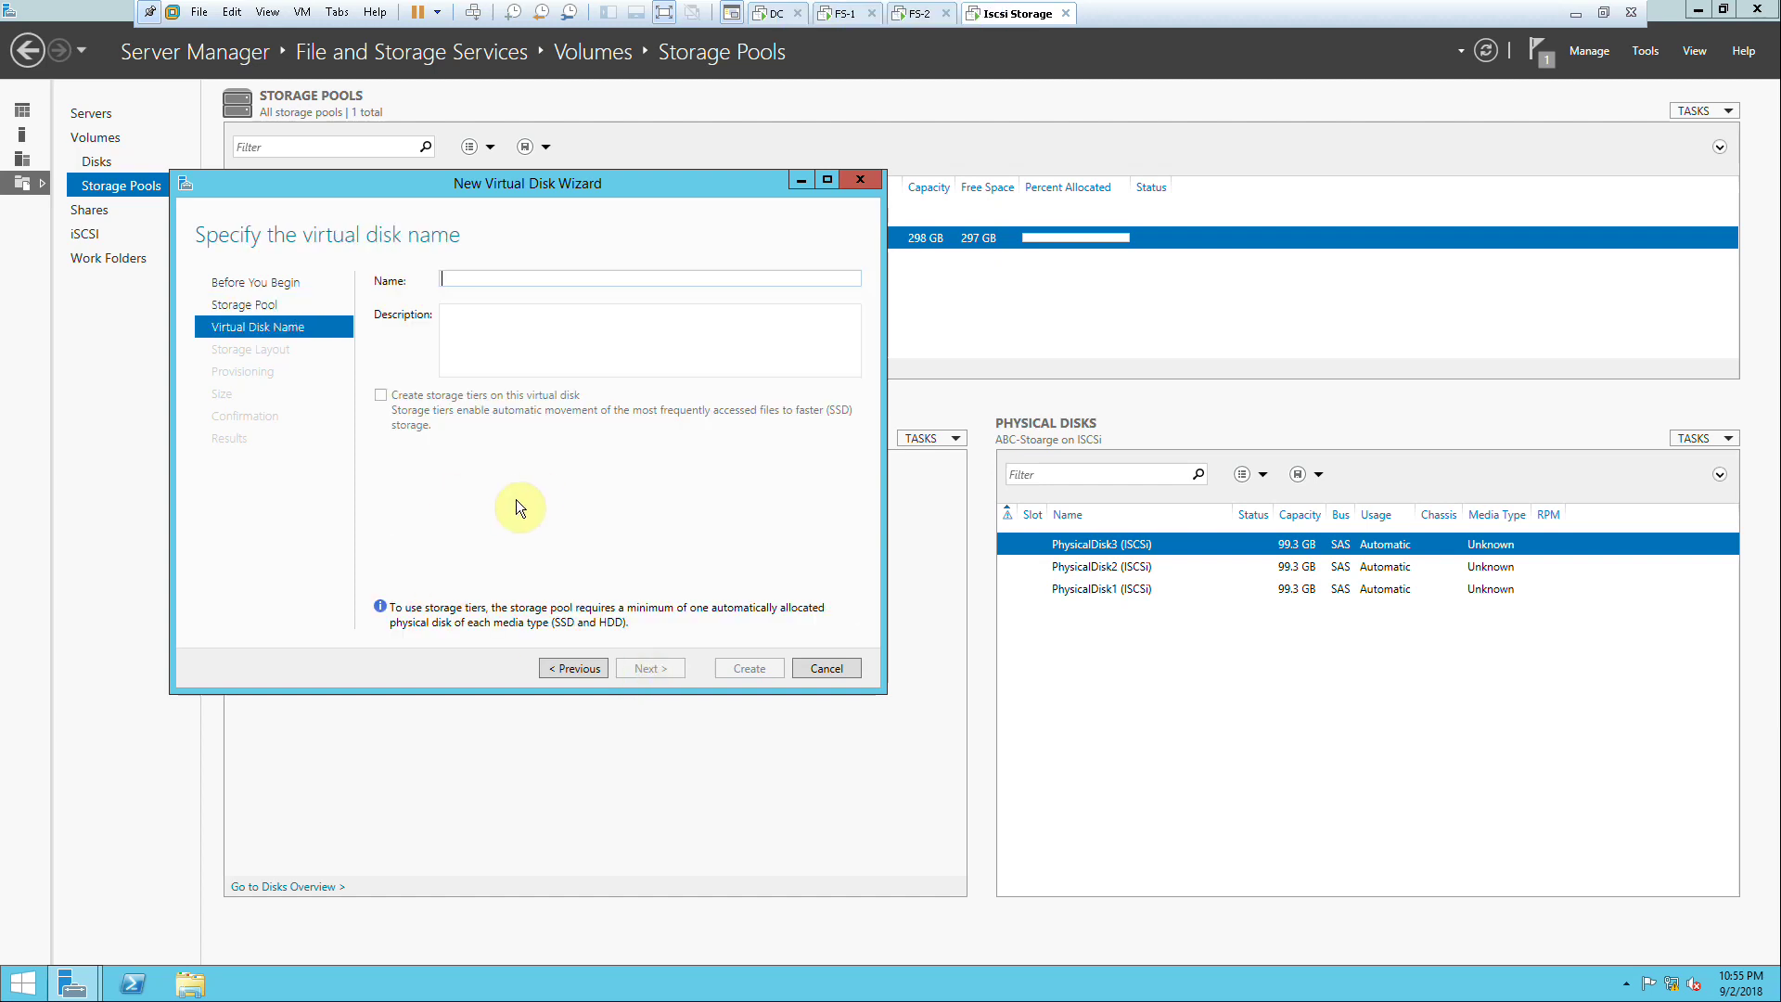
pyautogui.write('ABC')
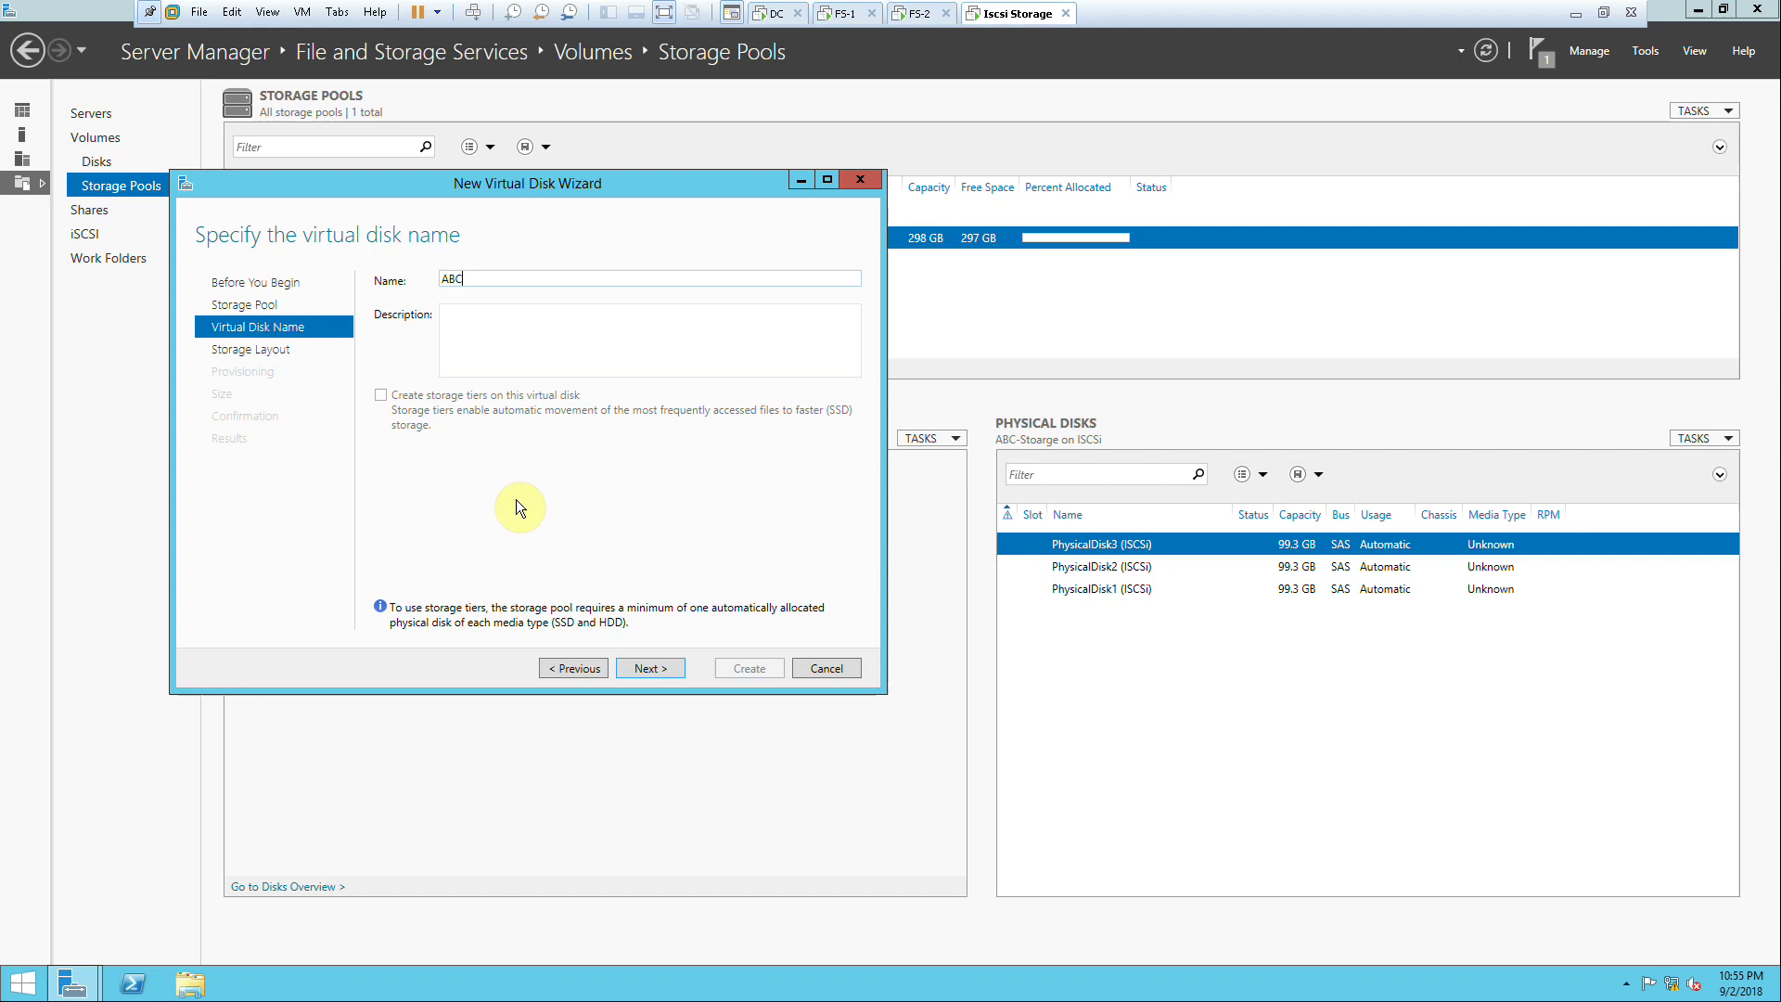
pyautogui.write('-VHD')
pyautogui.click(650, 672)
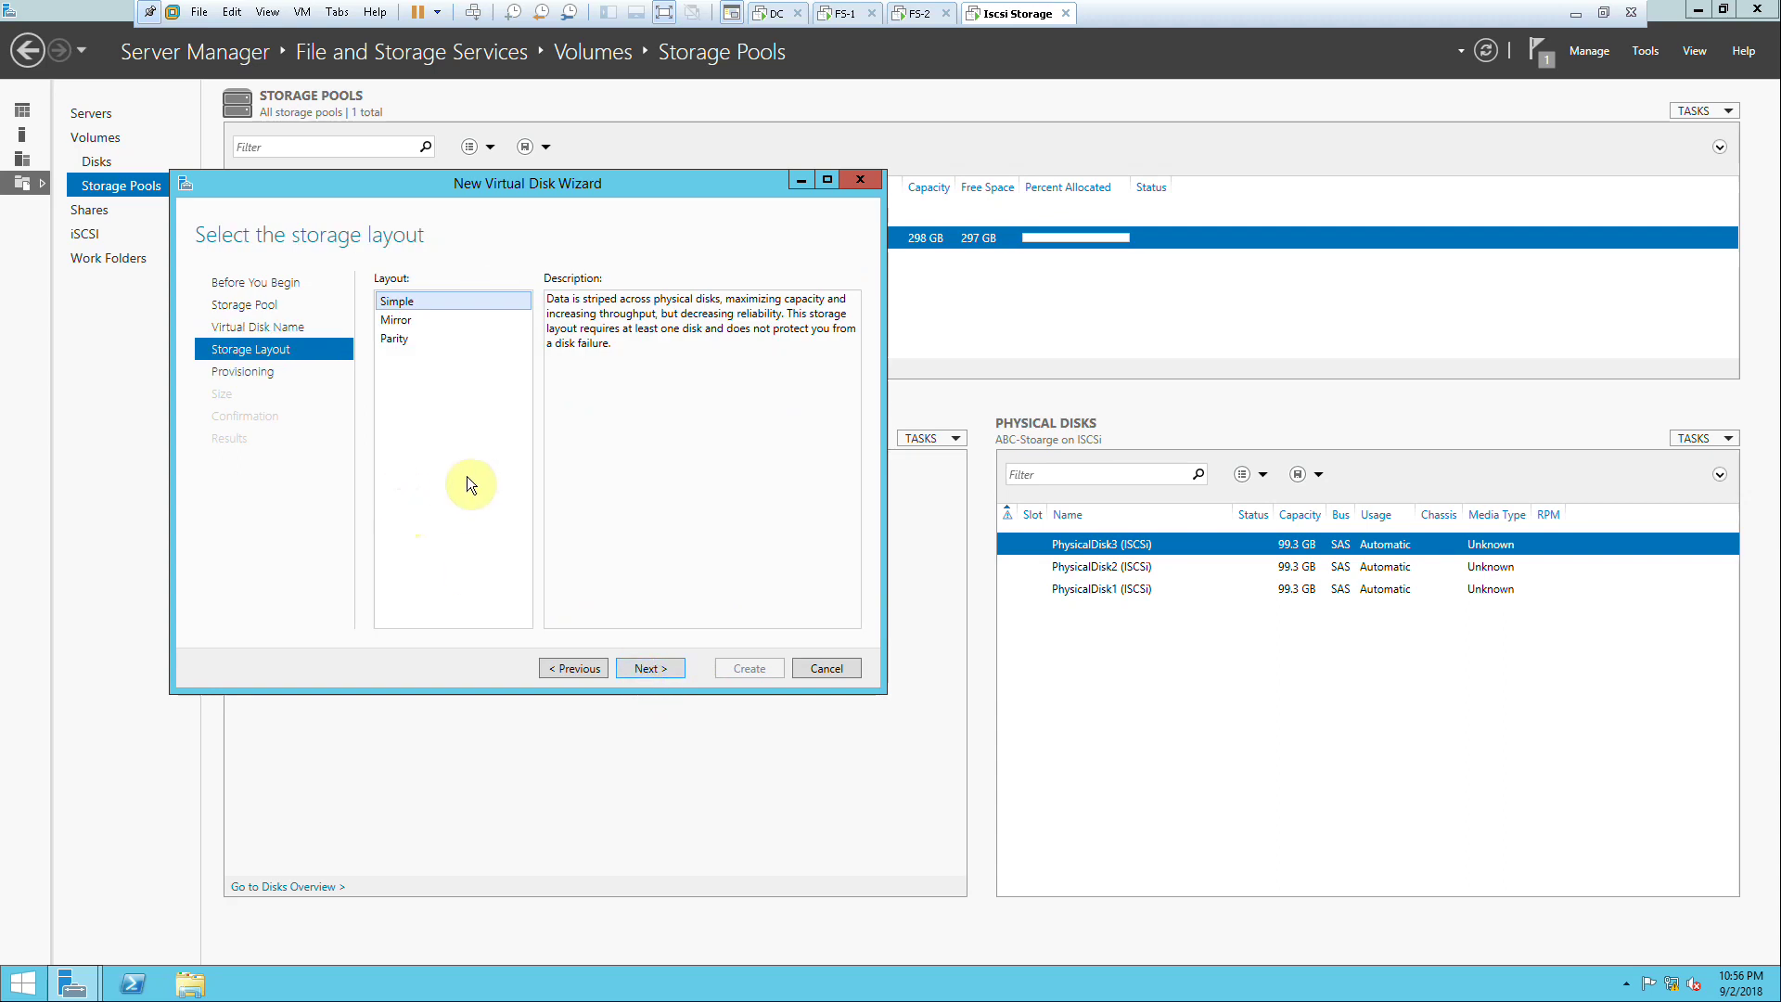
# Step: Choose the Parity layout and keep Fixed provisioning for ABC-VHD
pyautogui.click(403, 319)
pyautogui.click(405, 337)
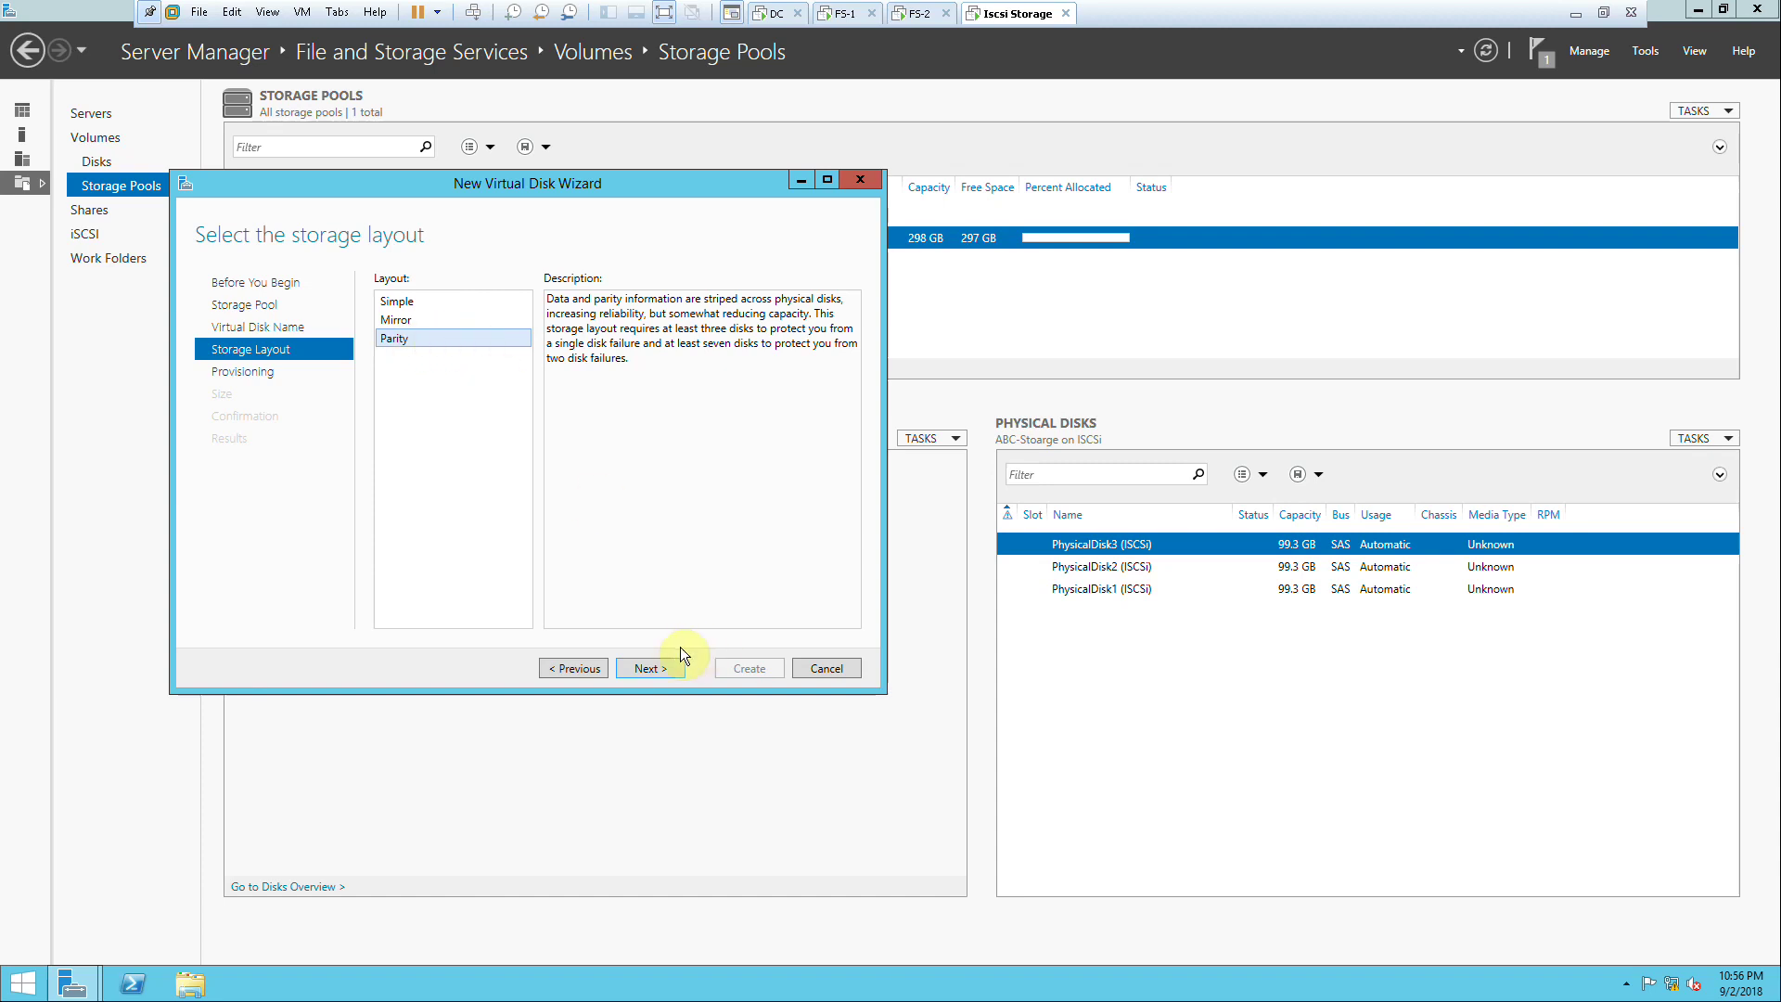
pyautogui.click(654, 673)
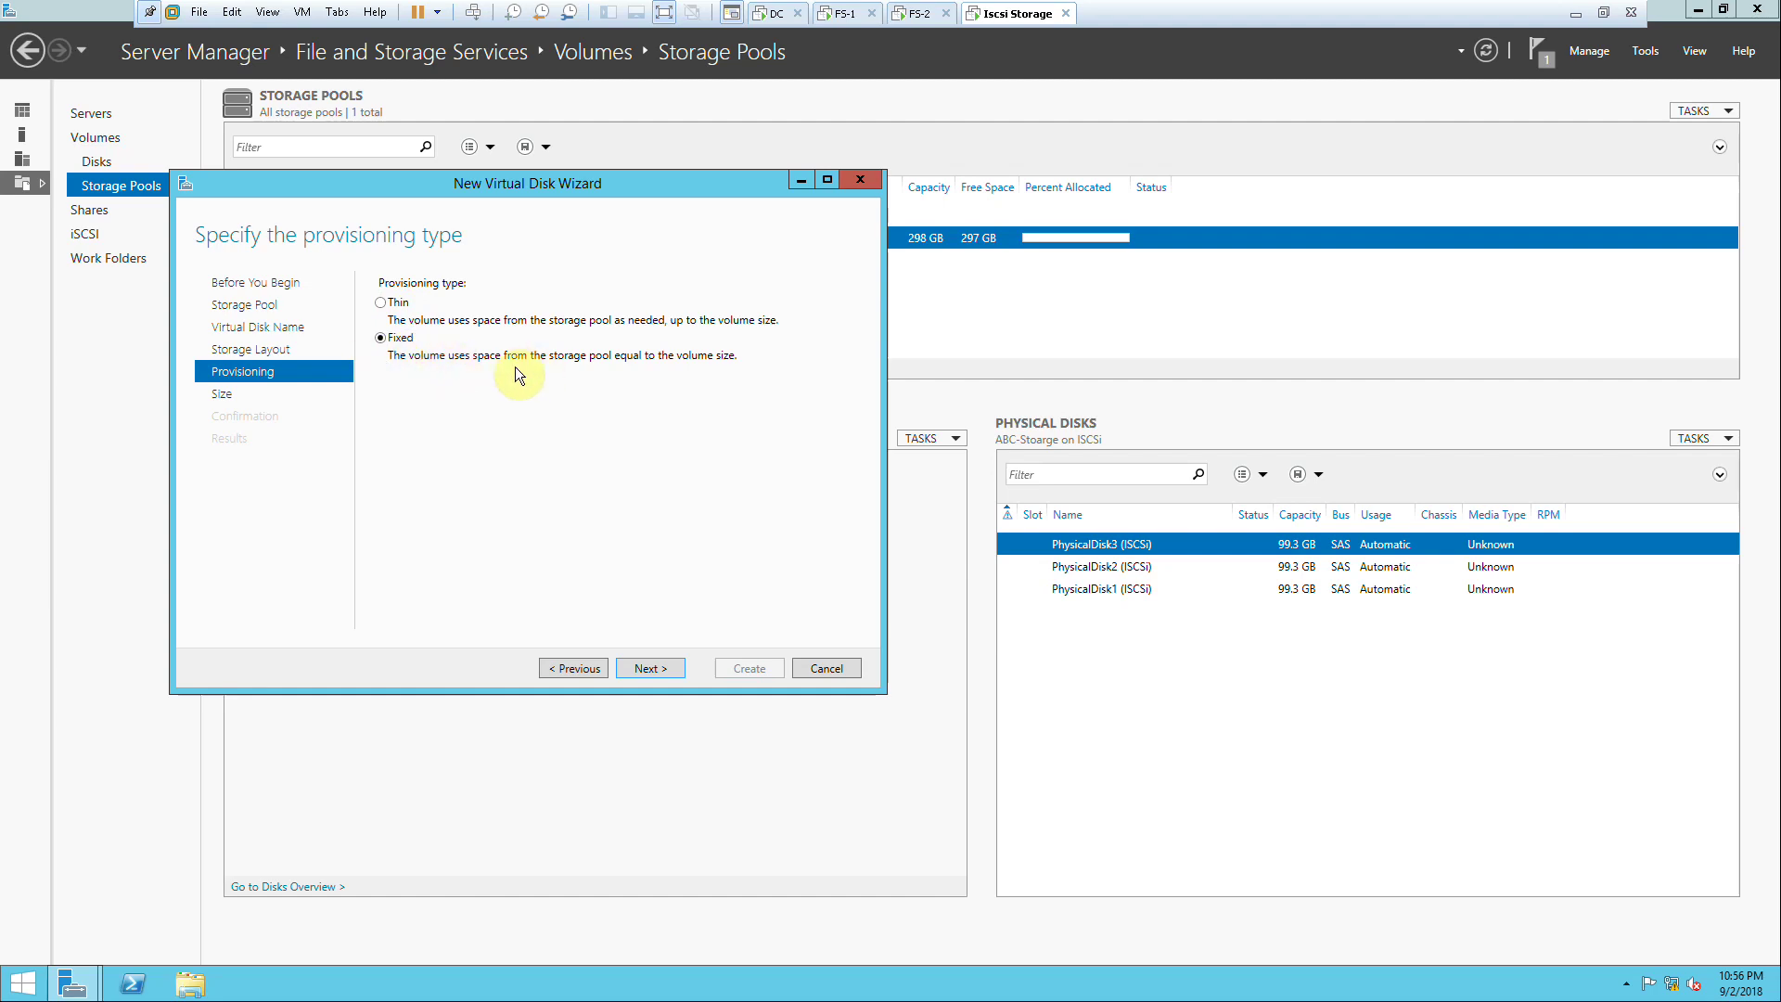
pyautogui.click(660, 667)
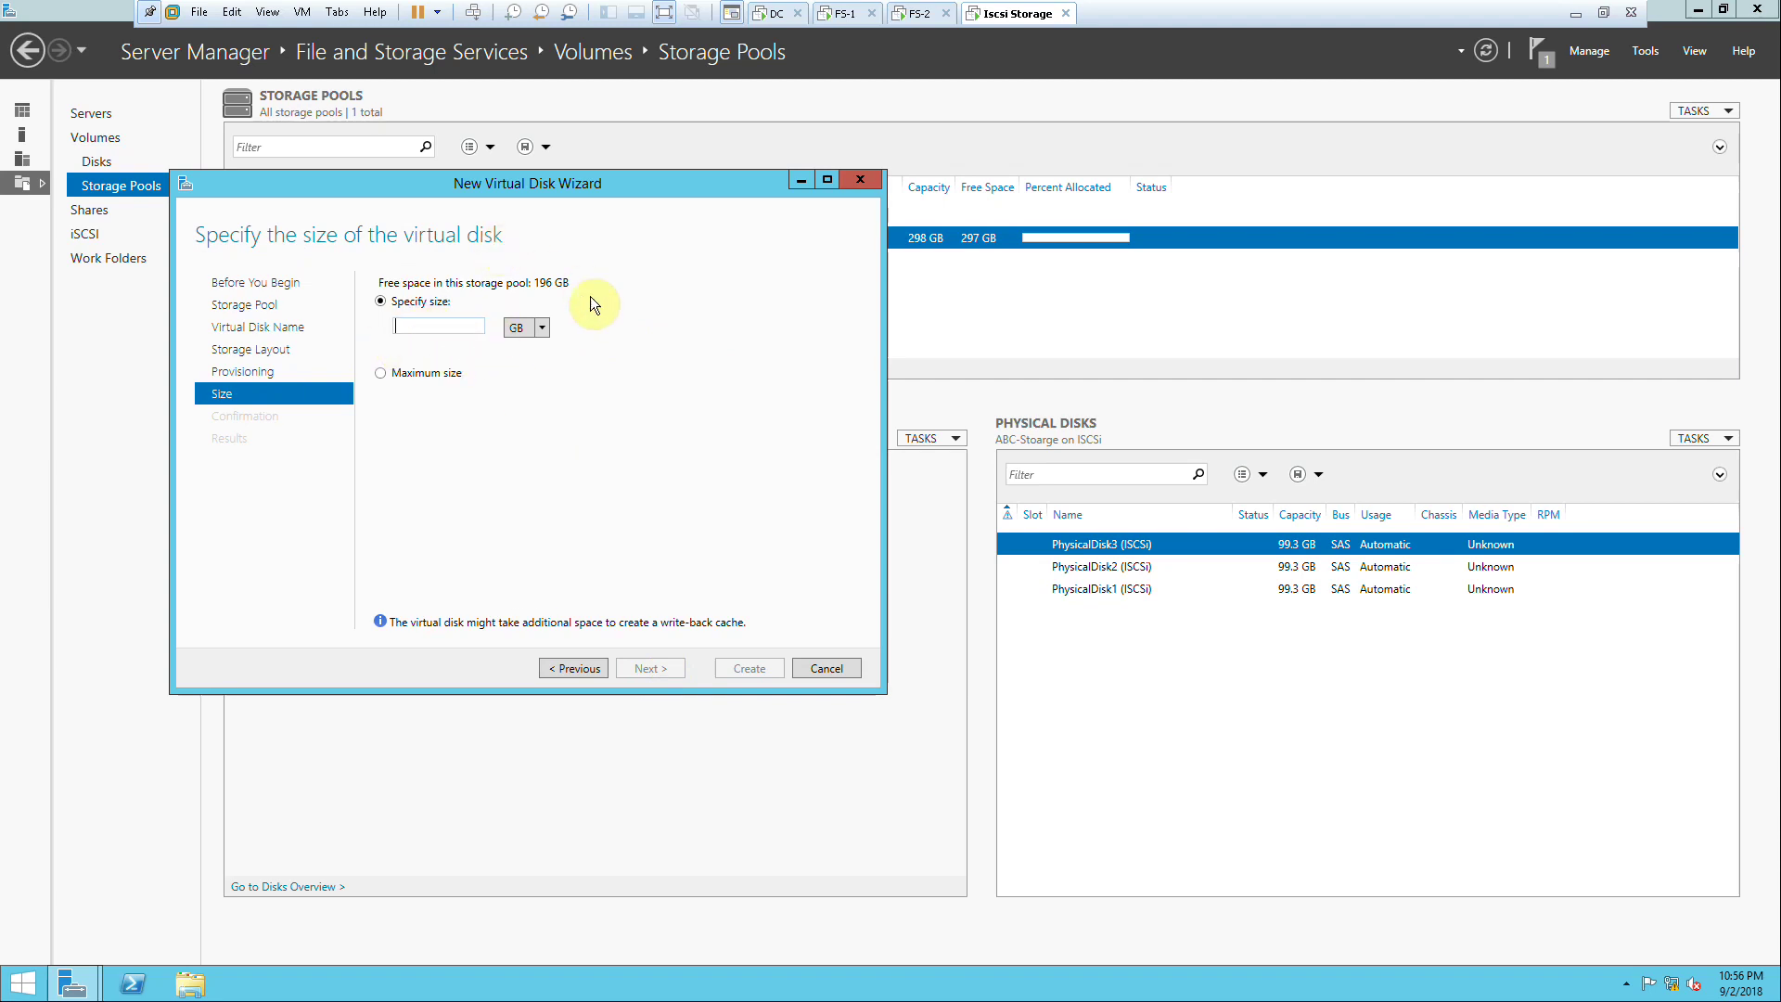
pyautogui.click(559, 668)
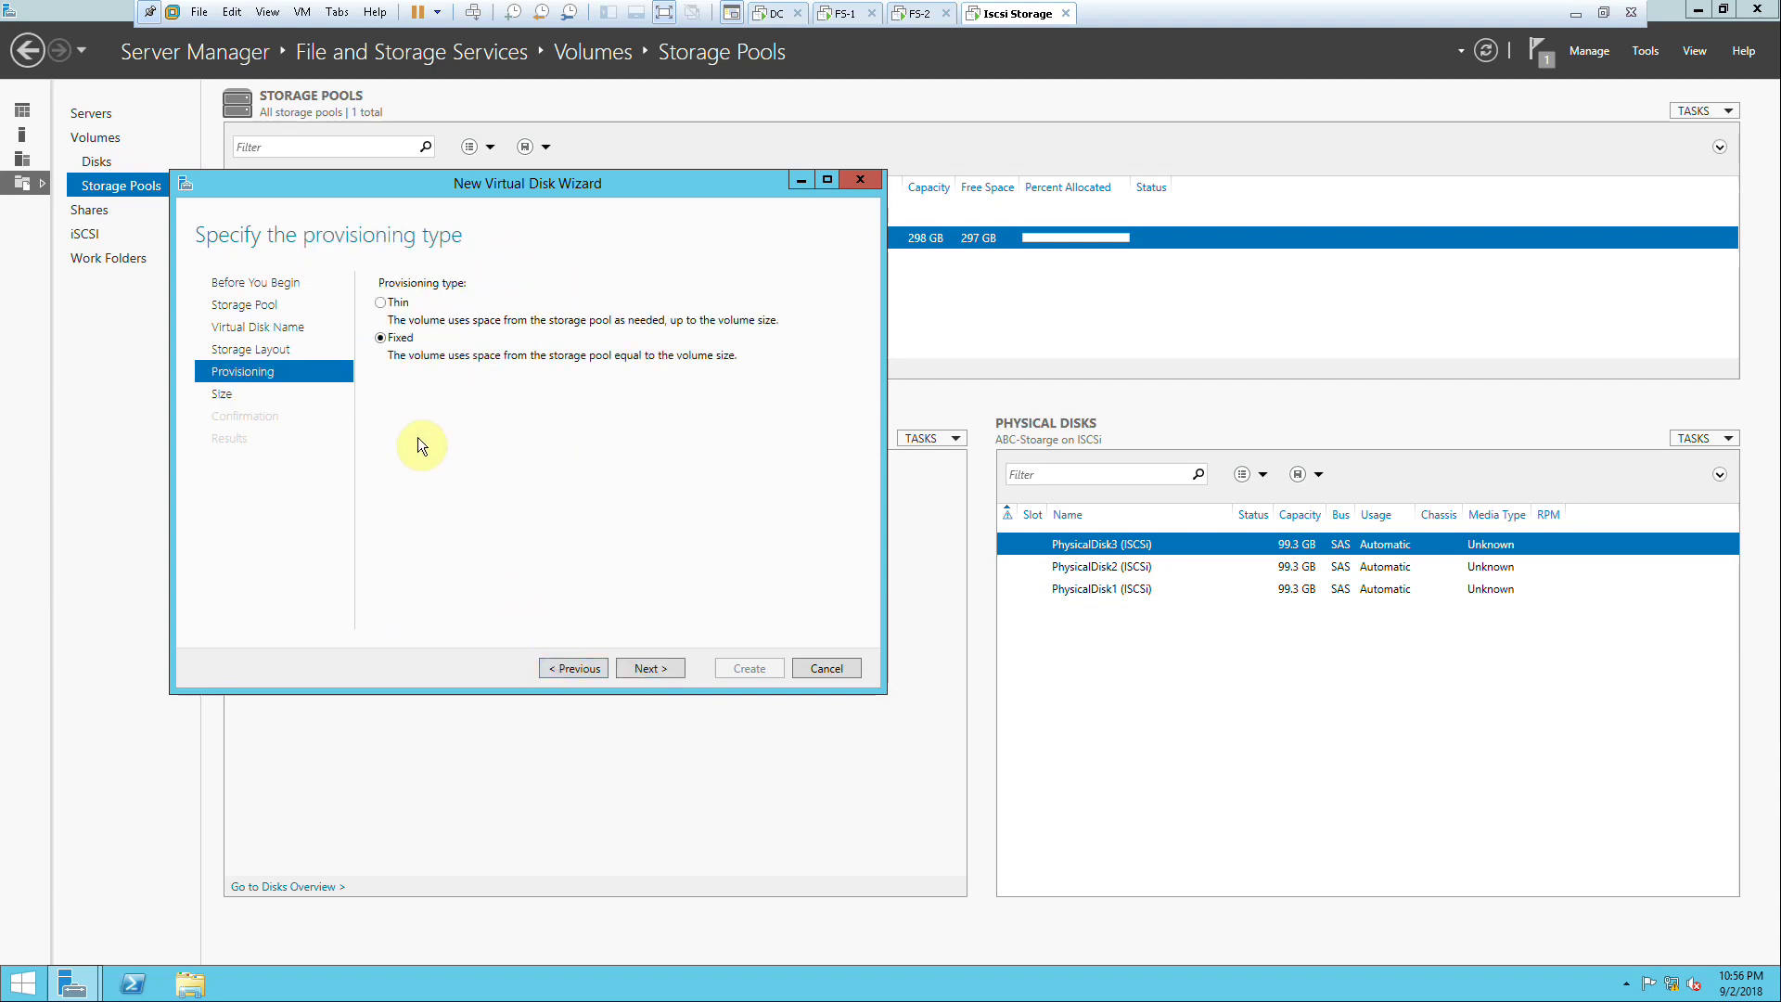
# Step: Try Thin, then settle on Fixed provisioning with maximum size and review the summary
pyautogui.click(391, 306)
pyautogui.click(640, 667)
pyautogui.click(485, 300)
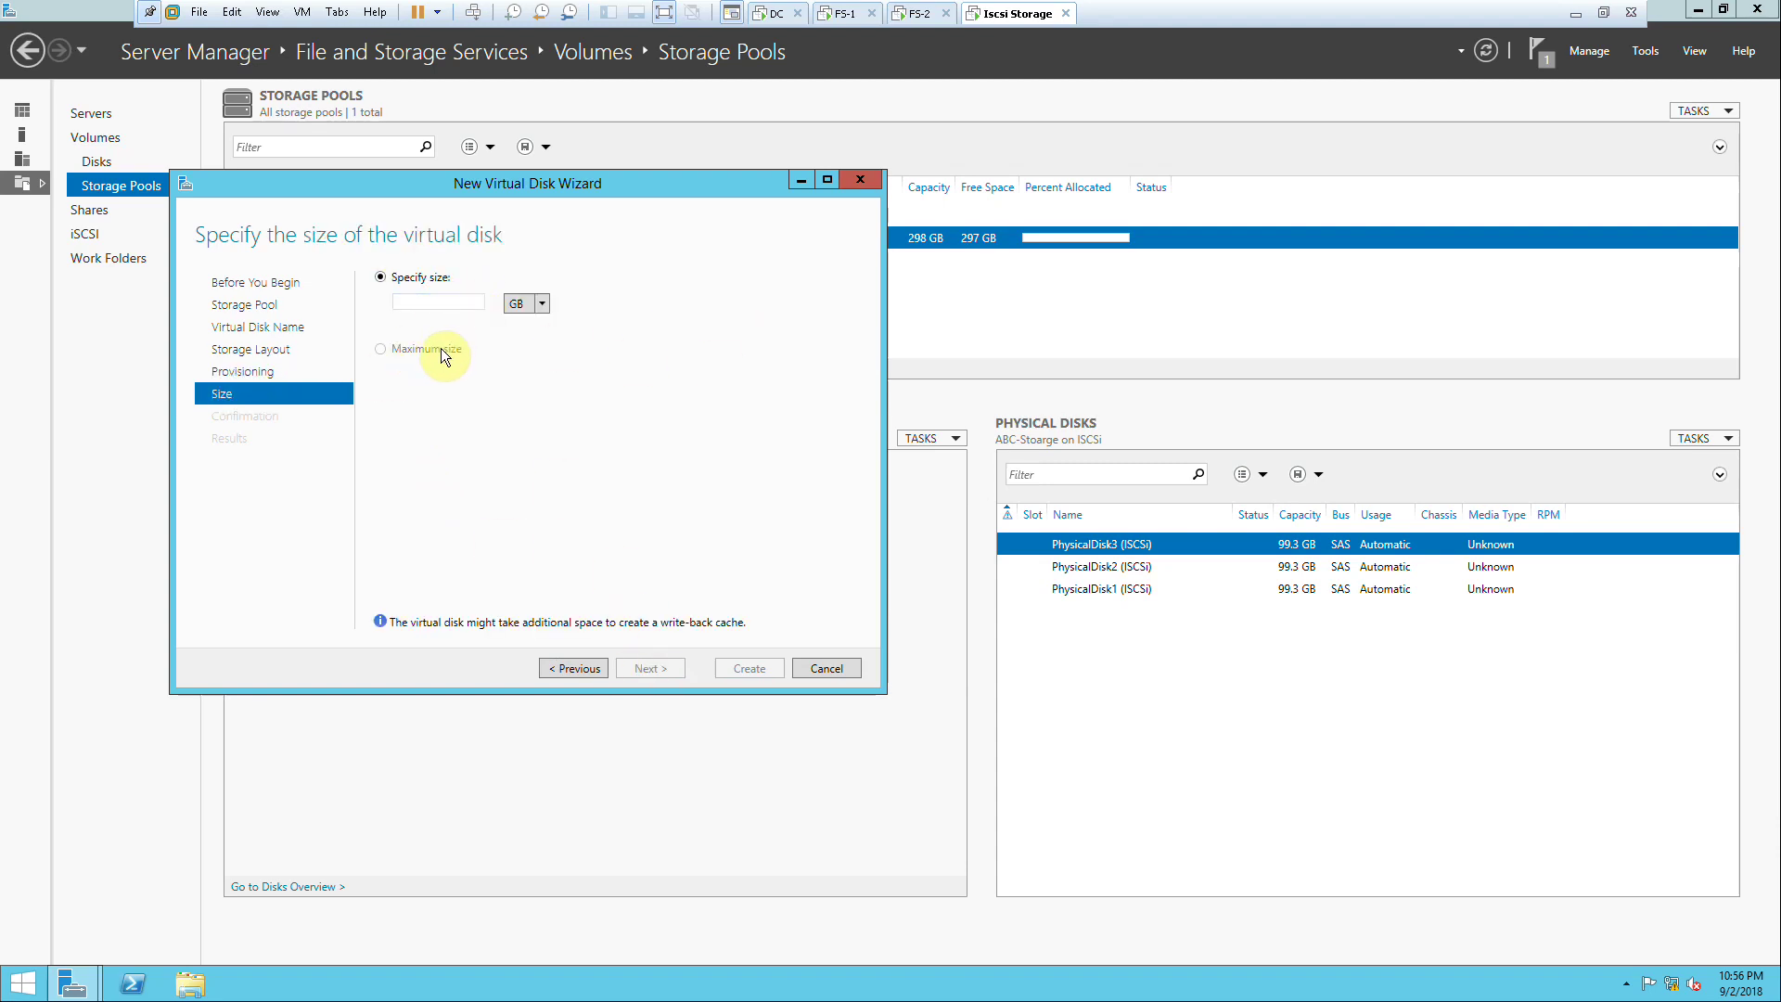
pyautogui.click(557, 667)
pyautogui.click(381, 338)
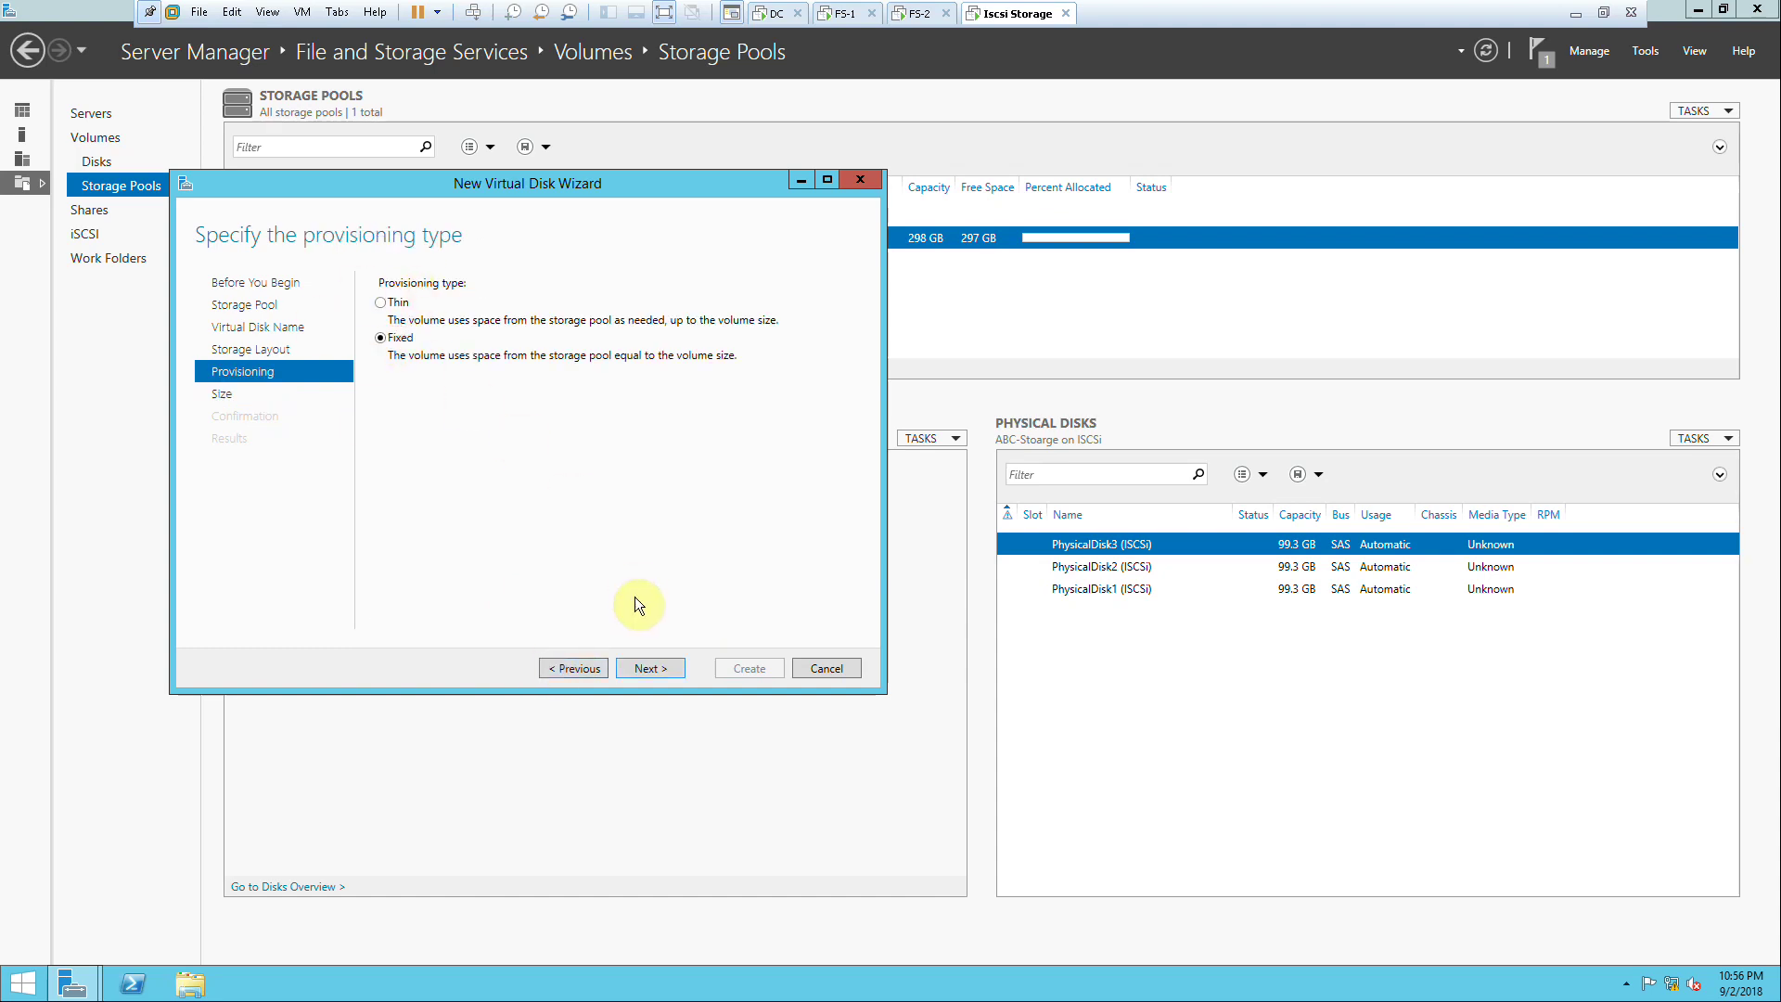
pyautogui.click(650, 668)
pyautogui.click(442, 375)
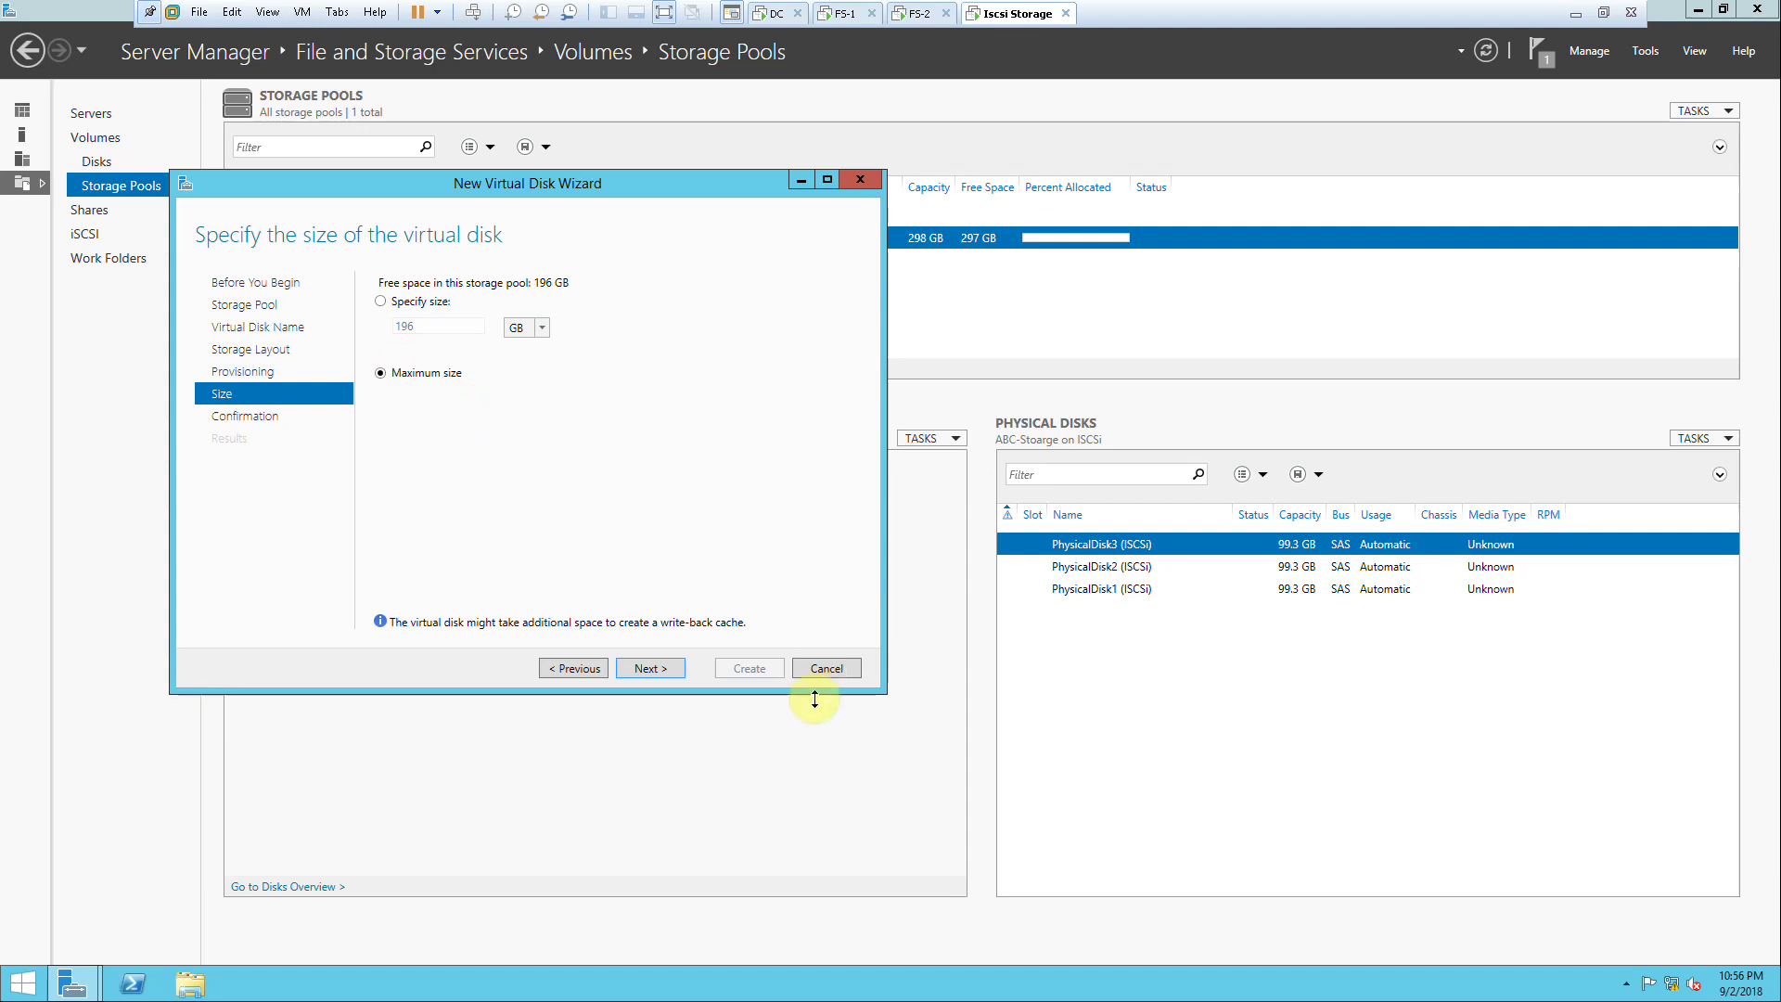
pyautogui.click(660, 665)
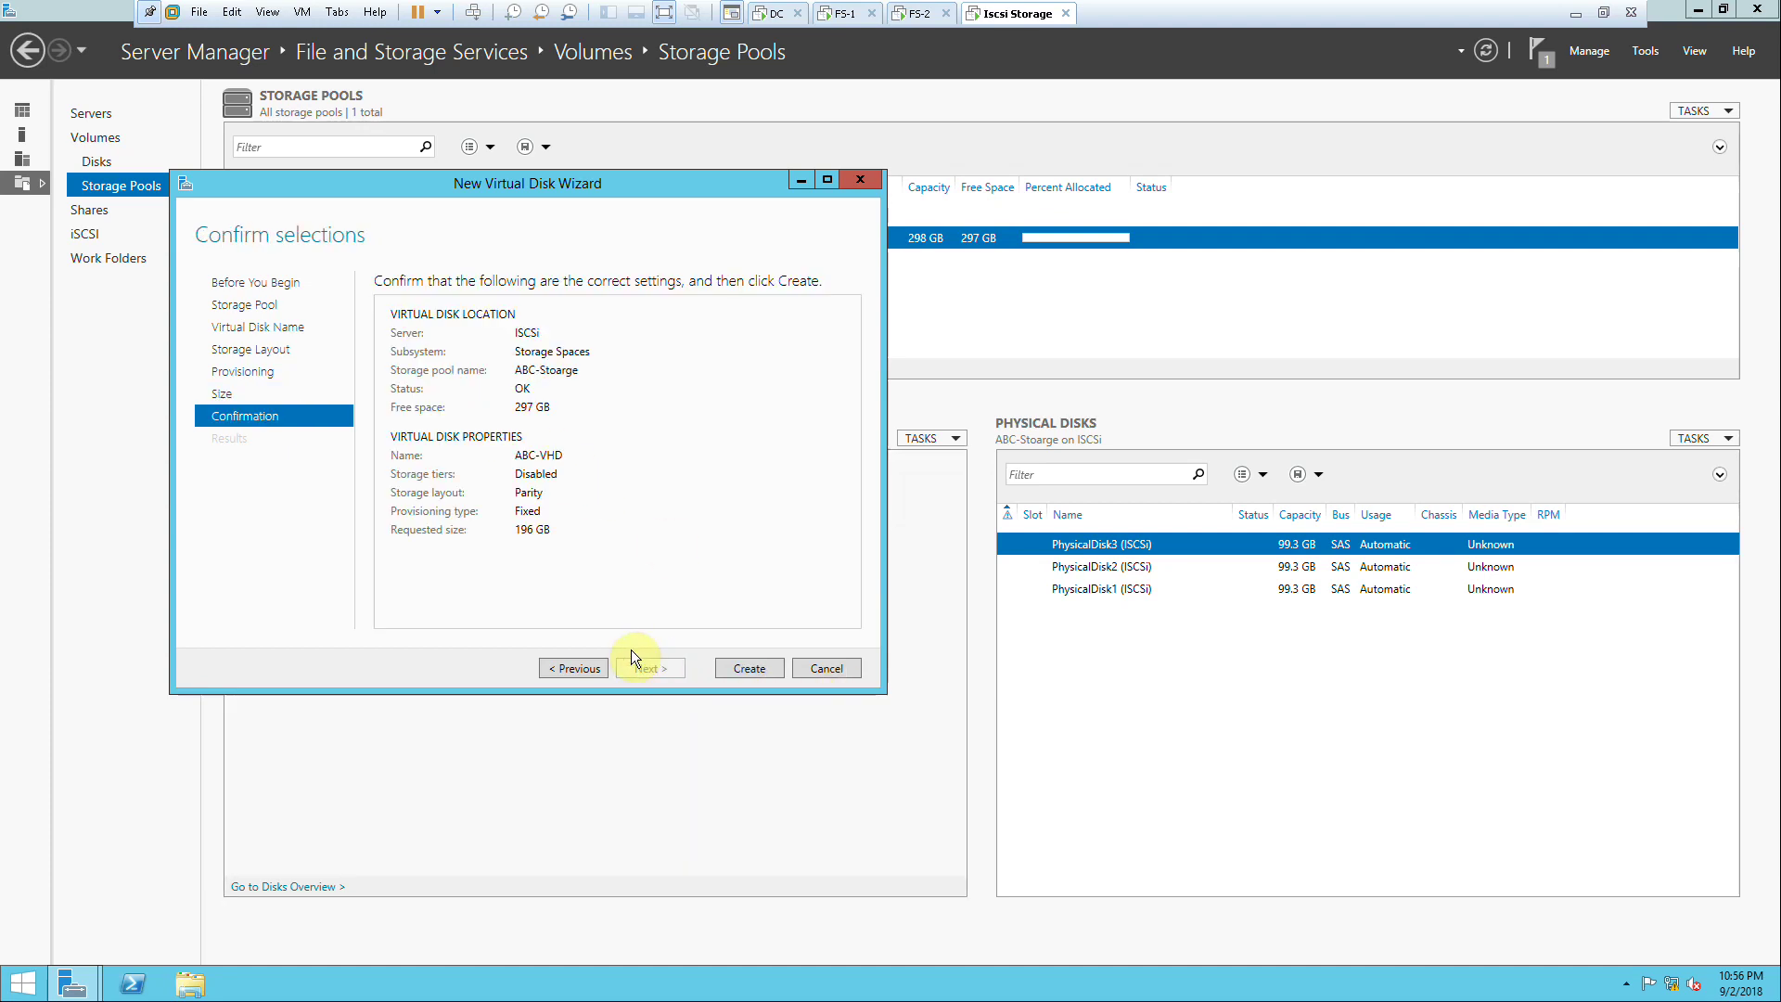
pyautogui.click(588, 664)
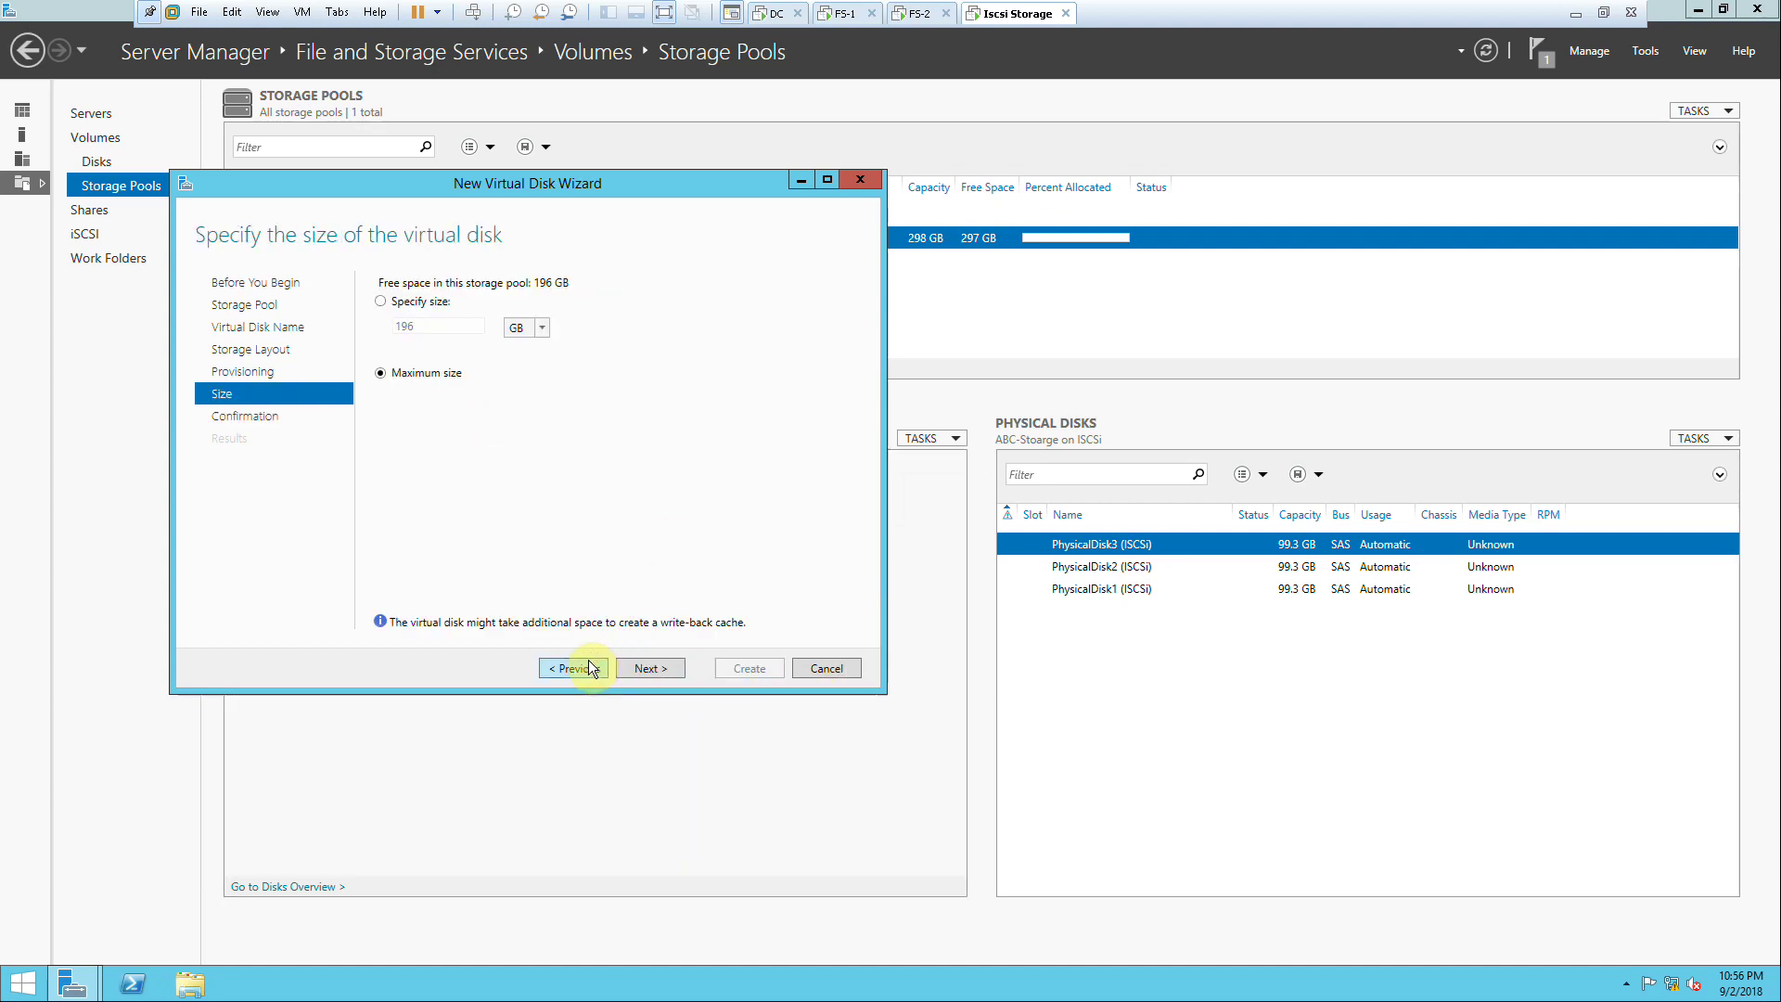
pyautogui.click(588, 663)
# Step: Toggle Thin back to Fixed, reselect maximum size, and return to the Parity layout page
pyautogui.click(397, 304)
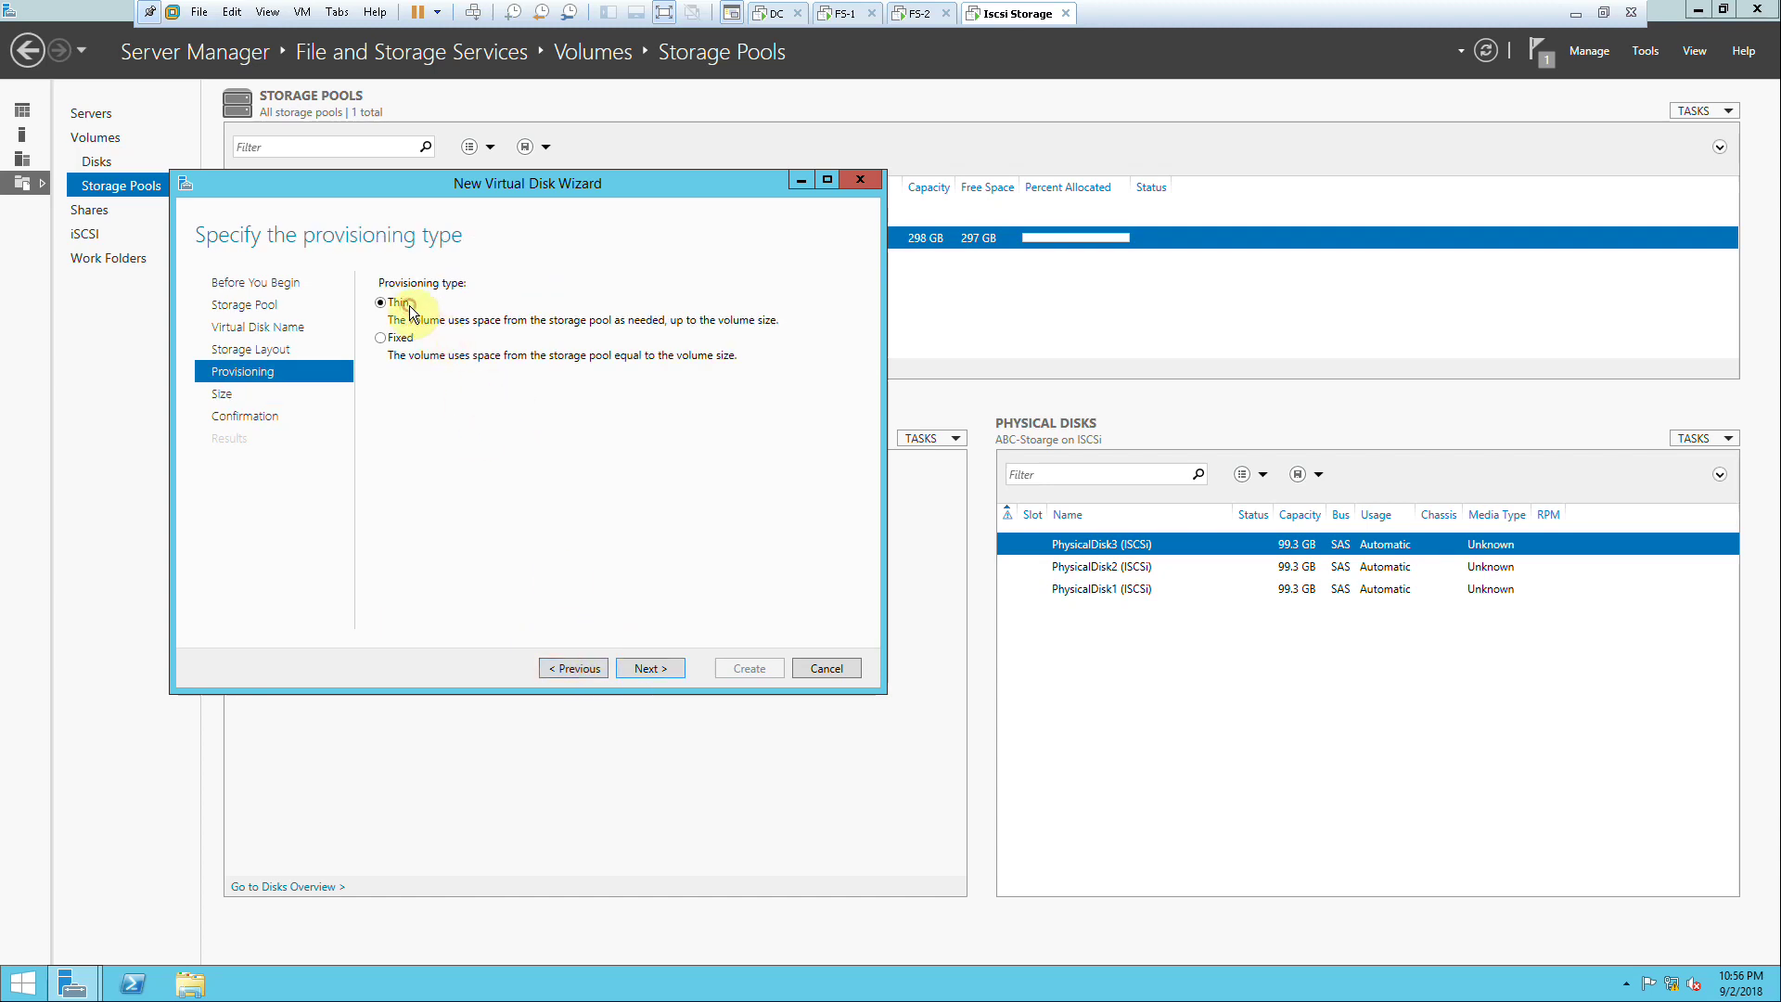
pyautogui.click(649, 669)
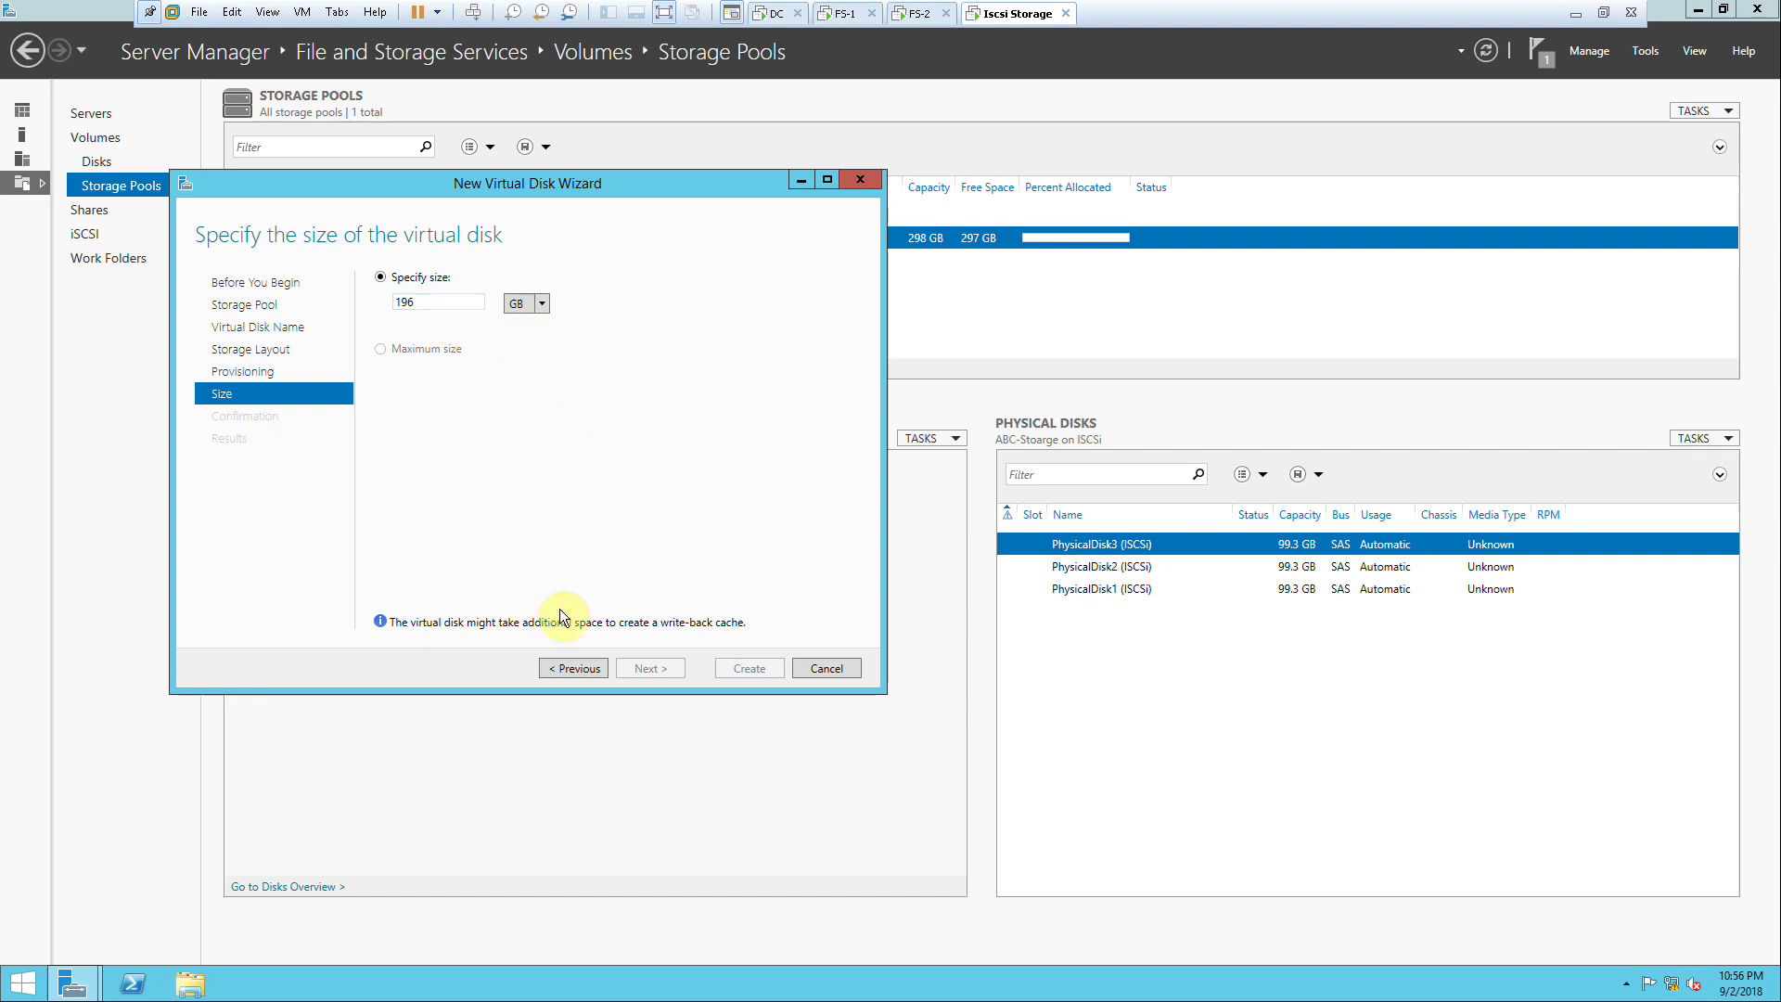
pyautogui.click(575, 667)
pyautogui.click(403, 339)
pyautogui.click(675, 660)
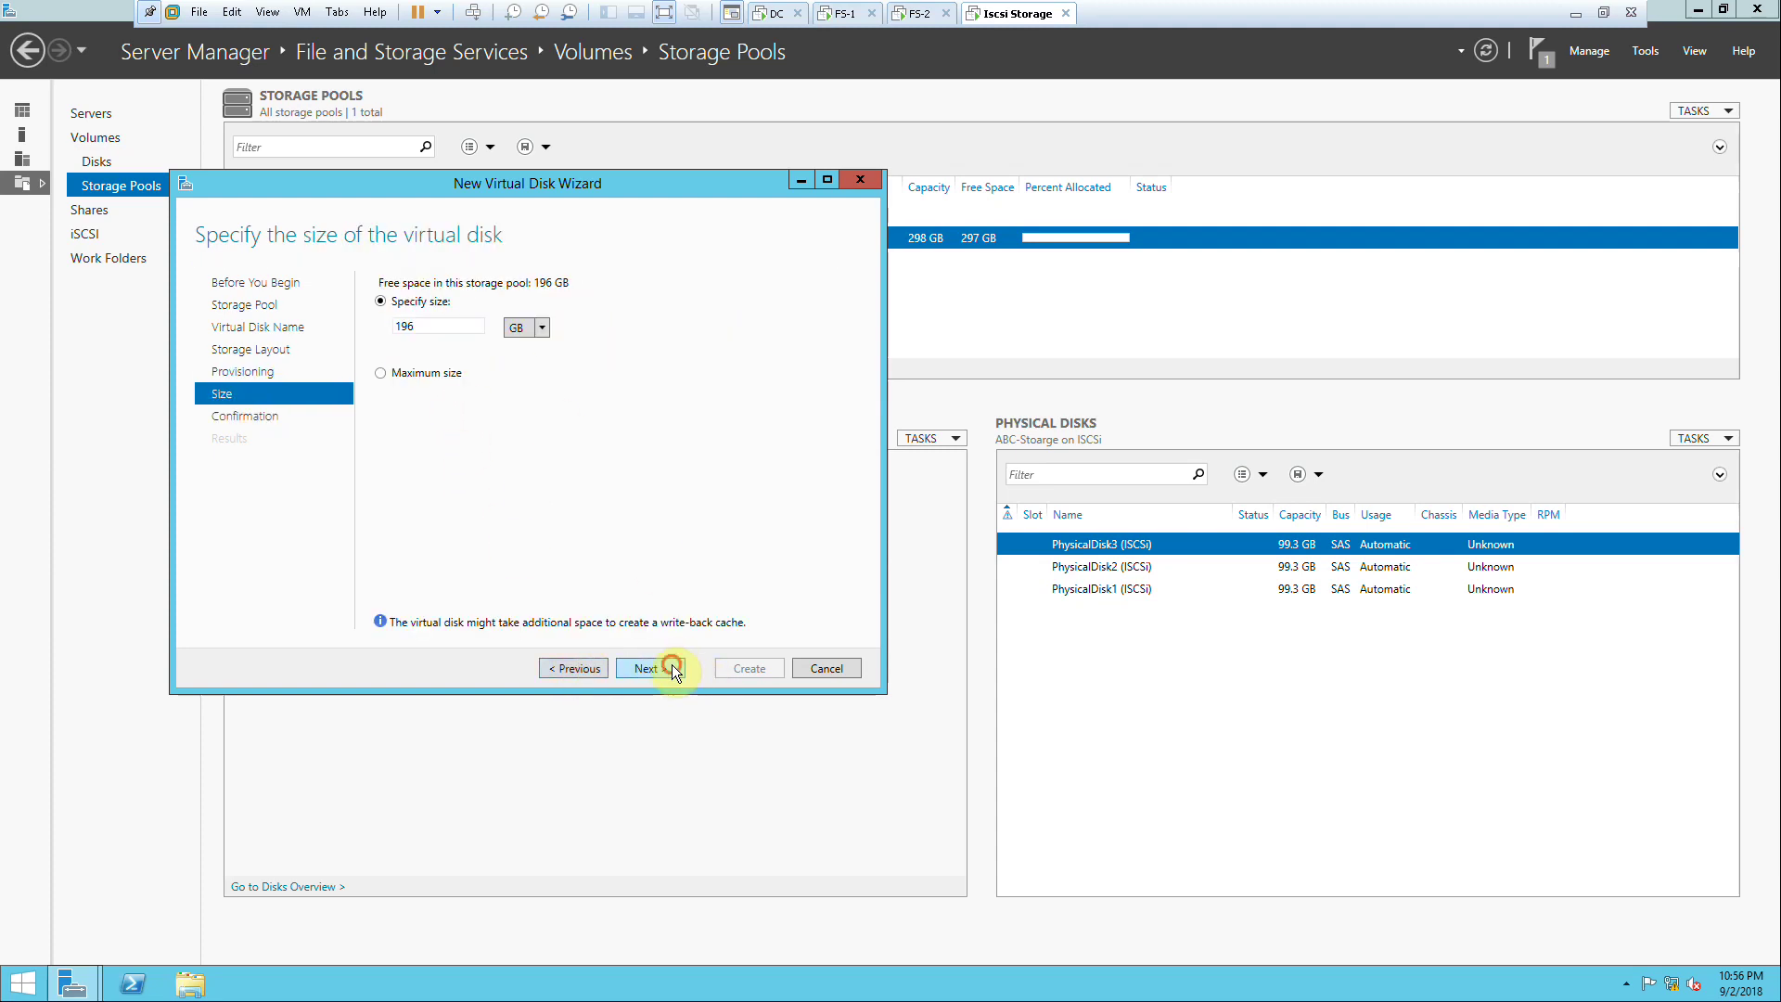
pyautogui.click(672, 664)
pyautogui.click(581, 664)
pyautogui.click(418, 375)
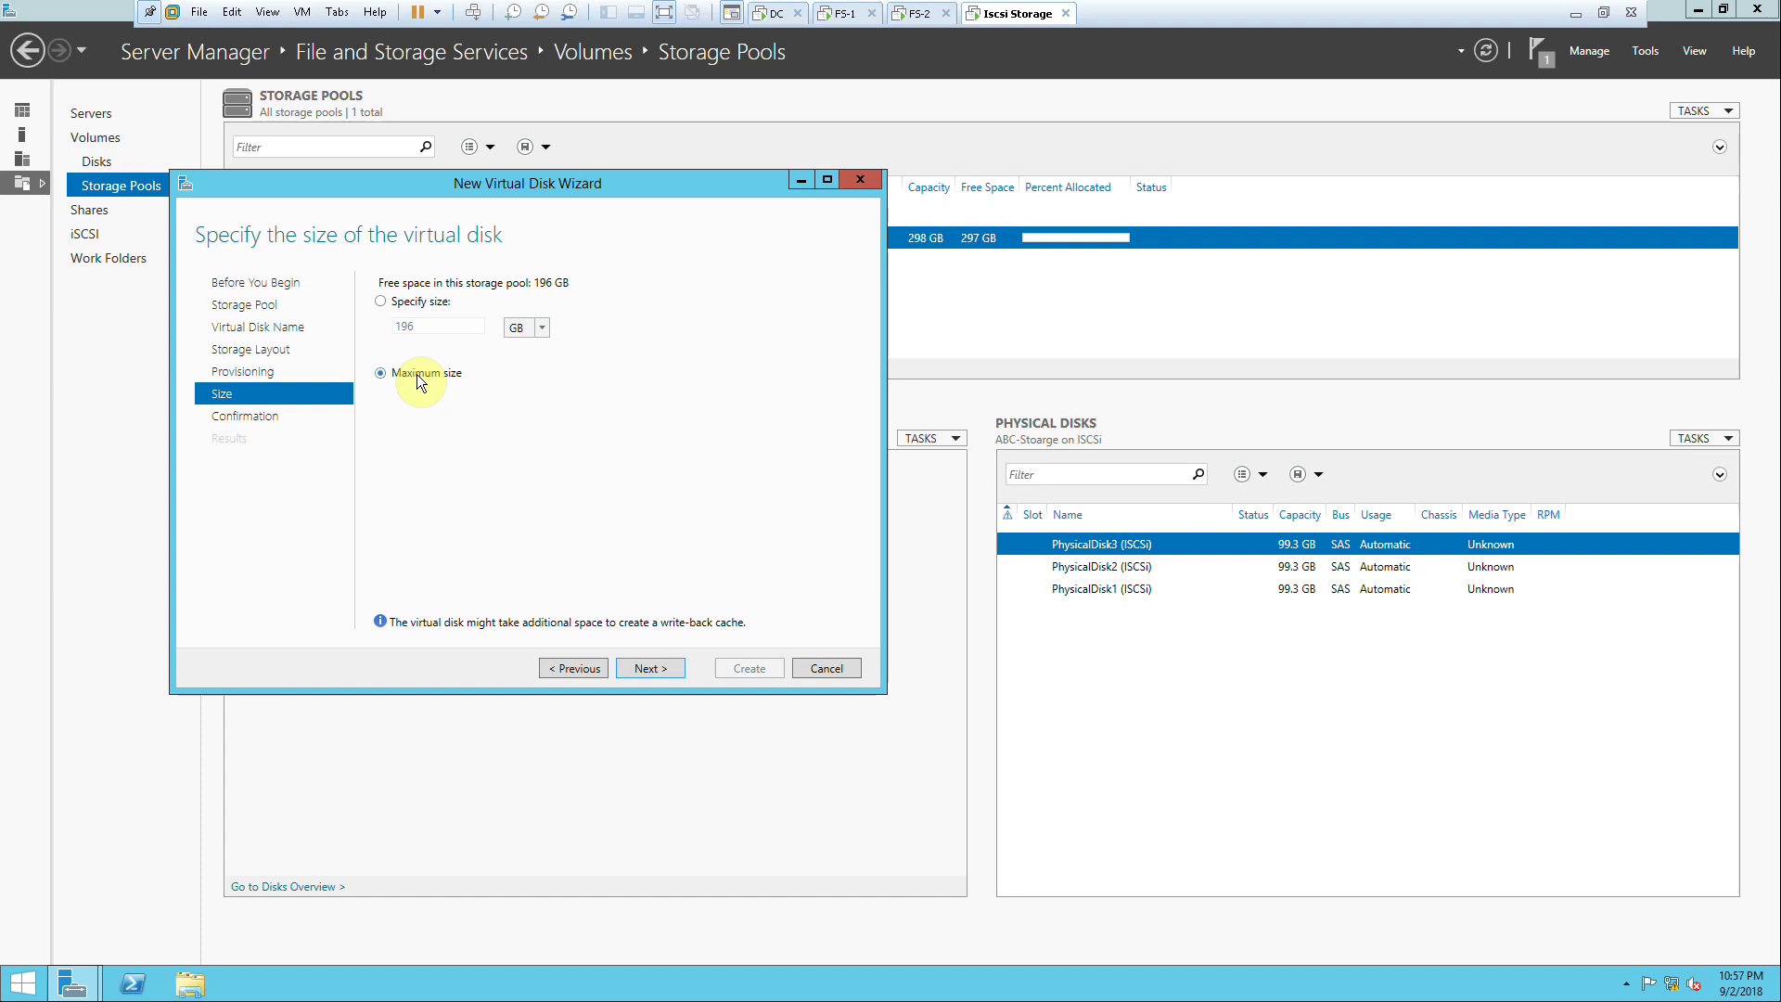
pyautogui.click(554, 665)
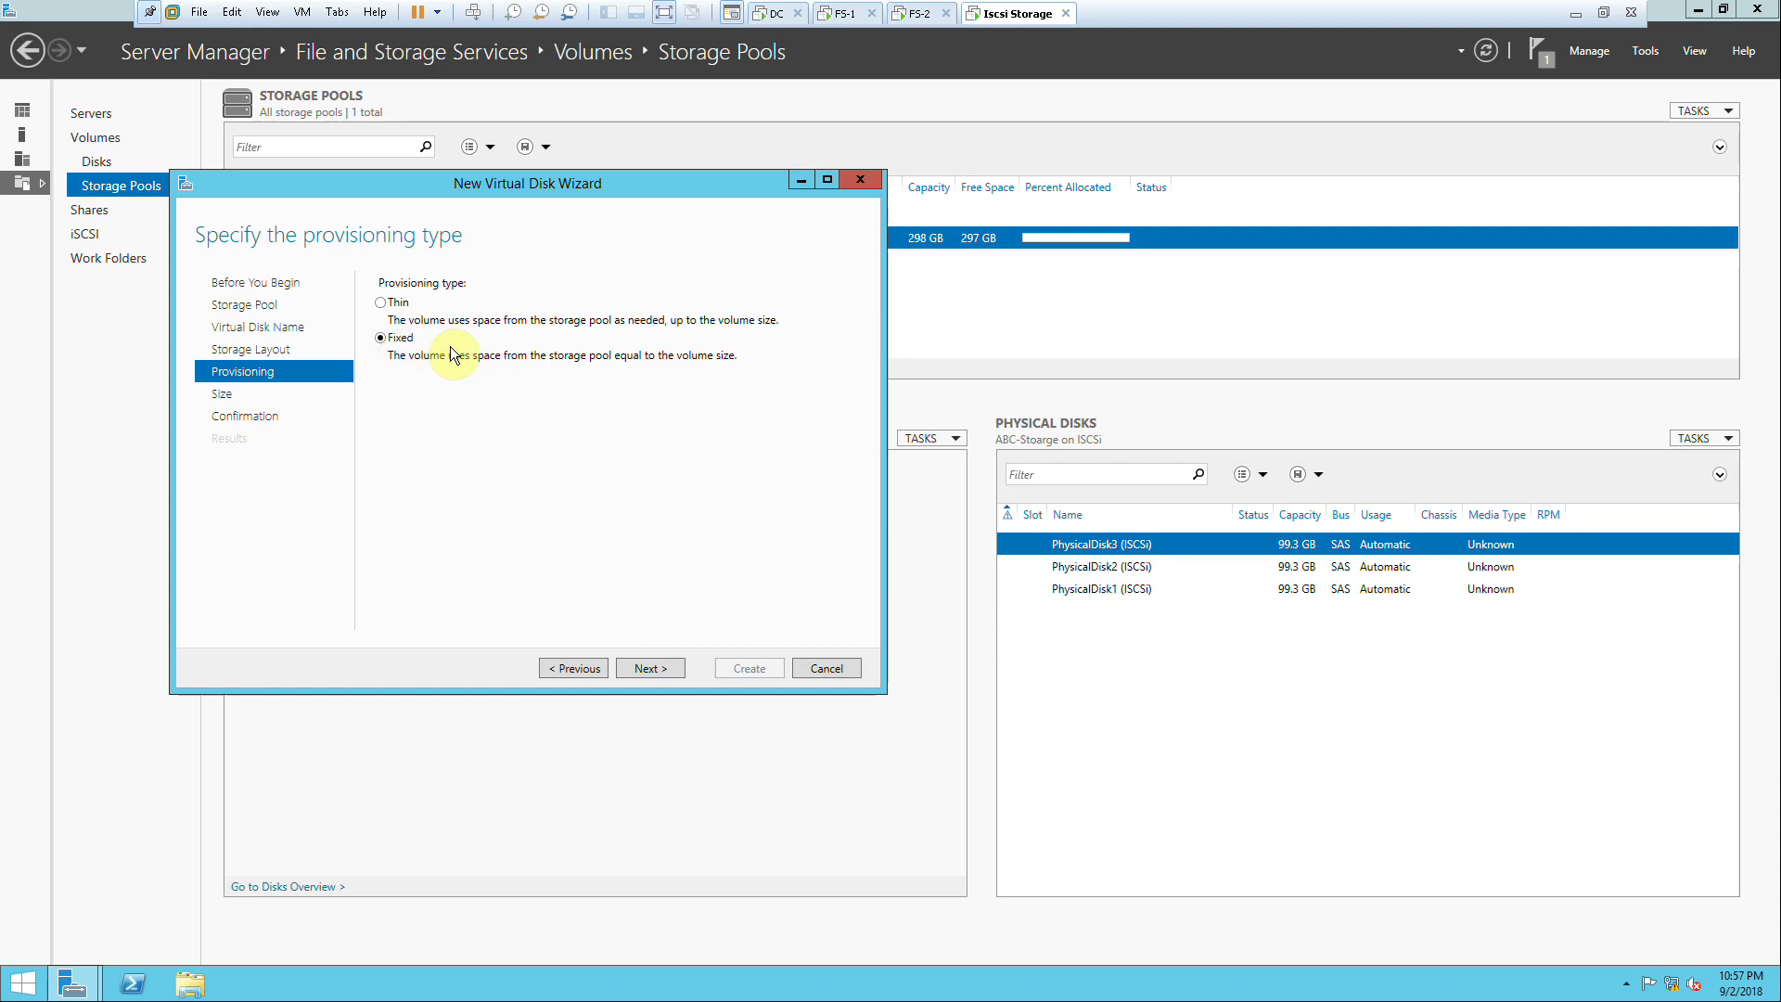
pyautogui.click(581, 665)
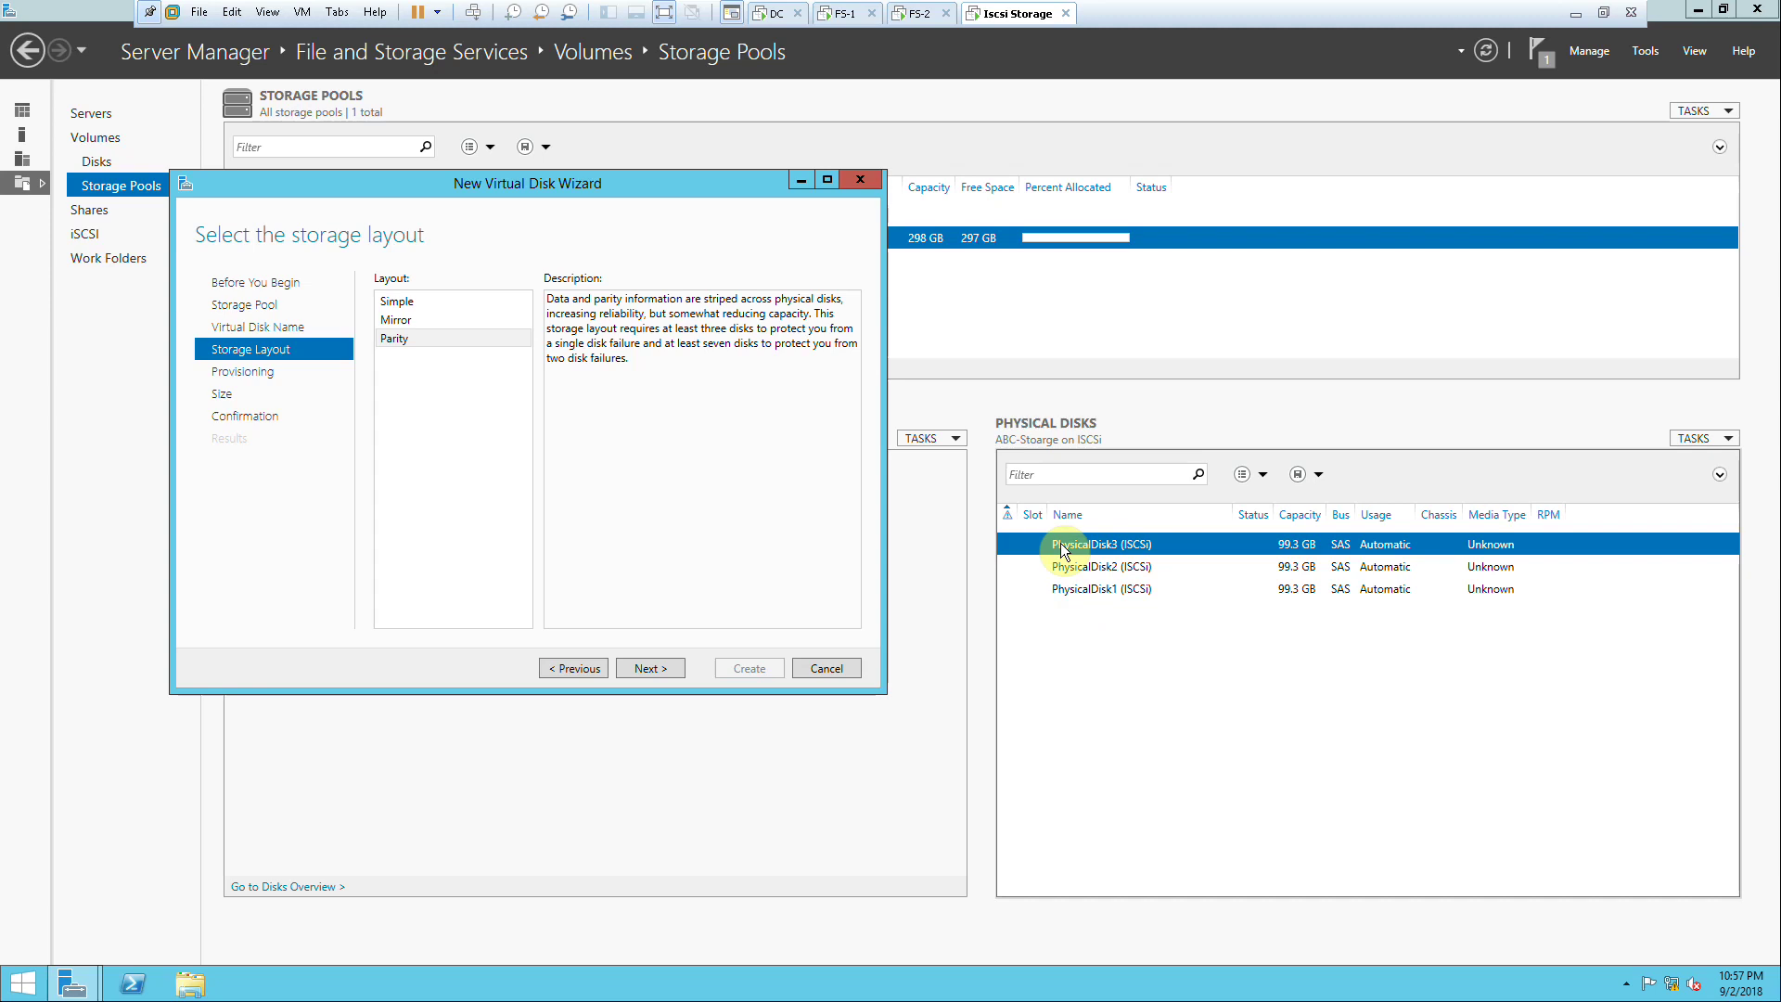
# Step: Compare the Simple and Mirror layouts, then keep Parity
pyautogui.click(410, 306)
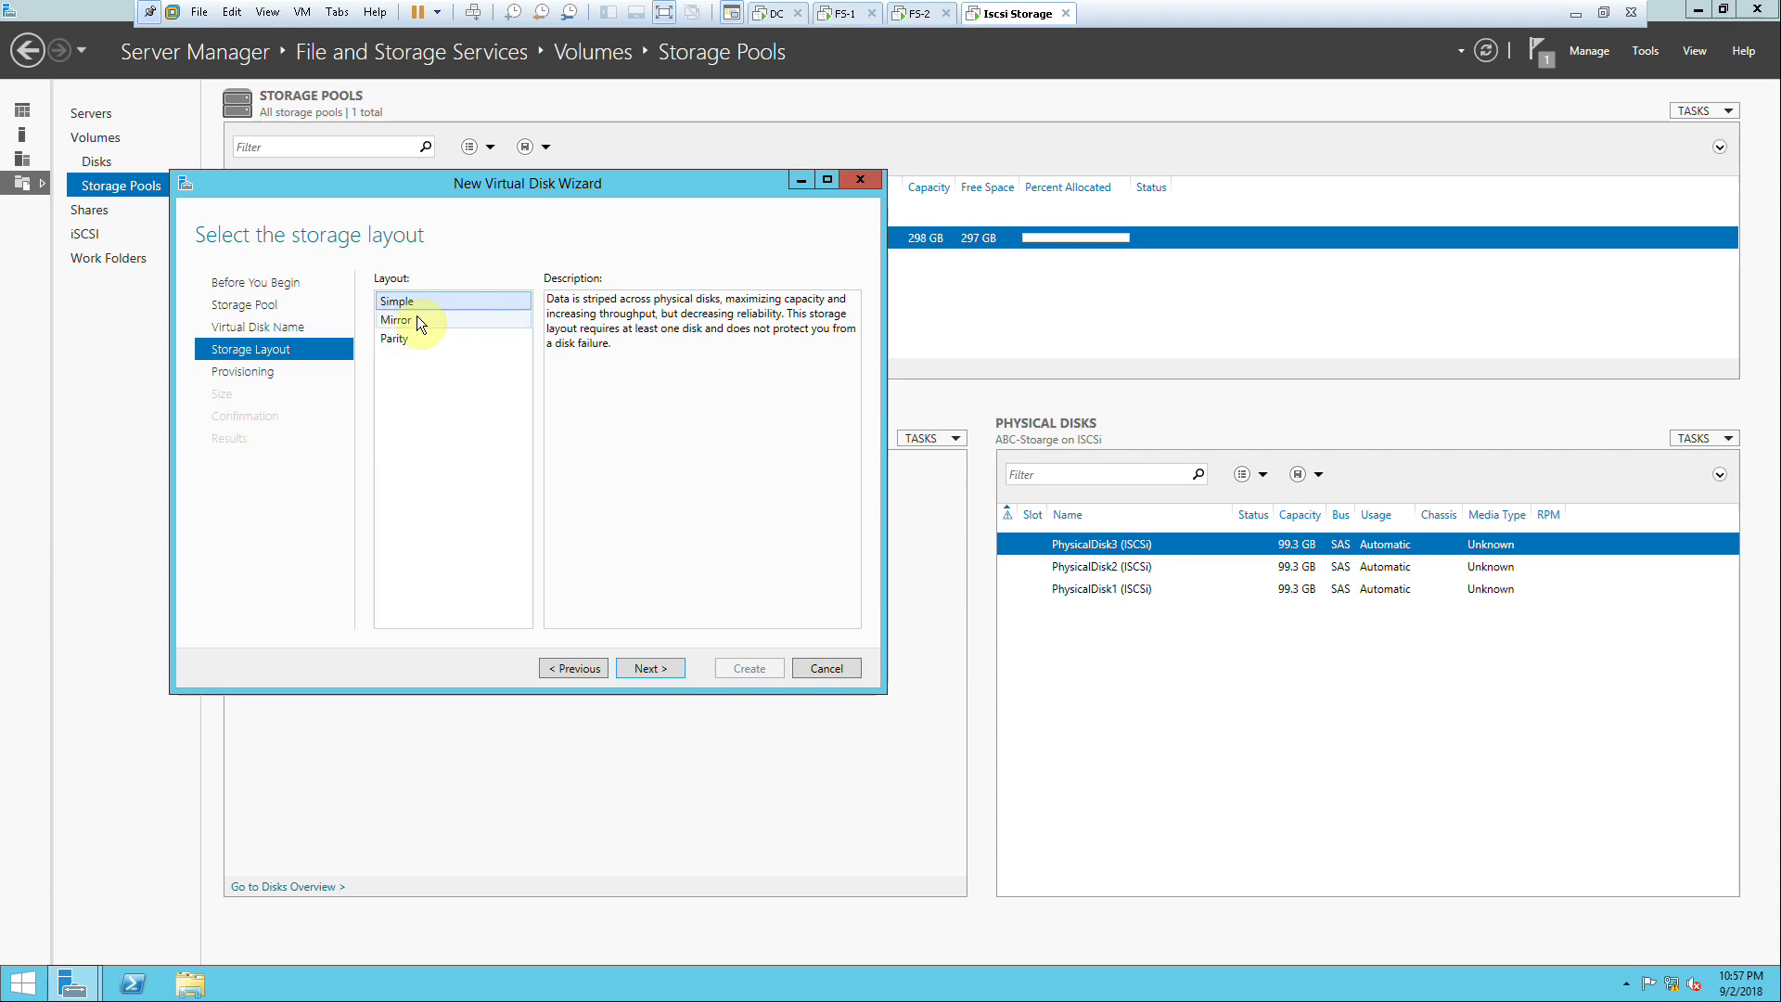
pyautogui.click(411, 319)
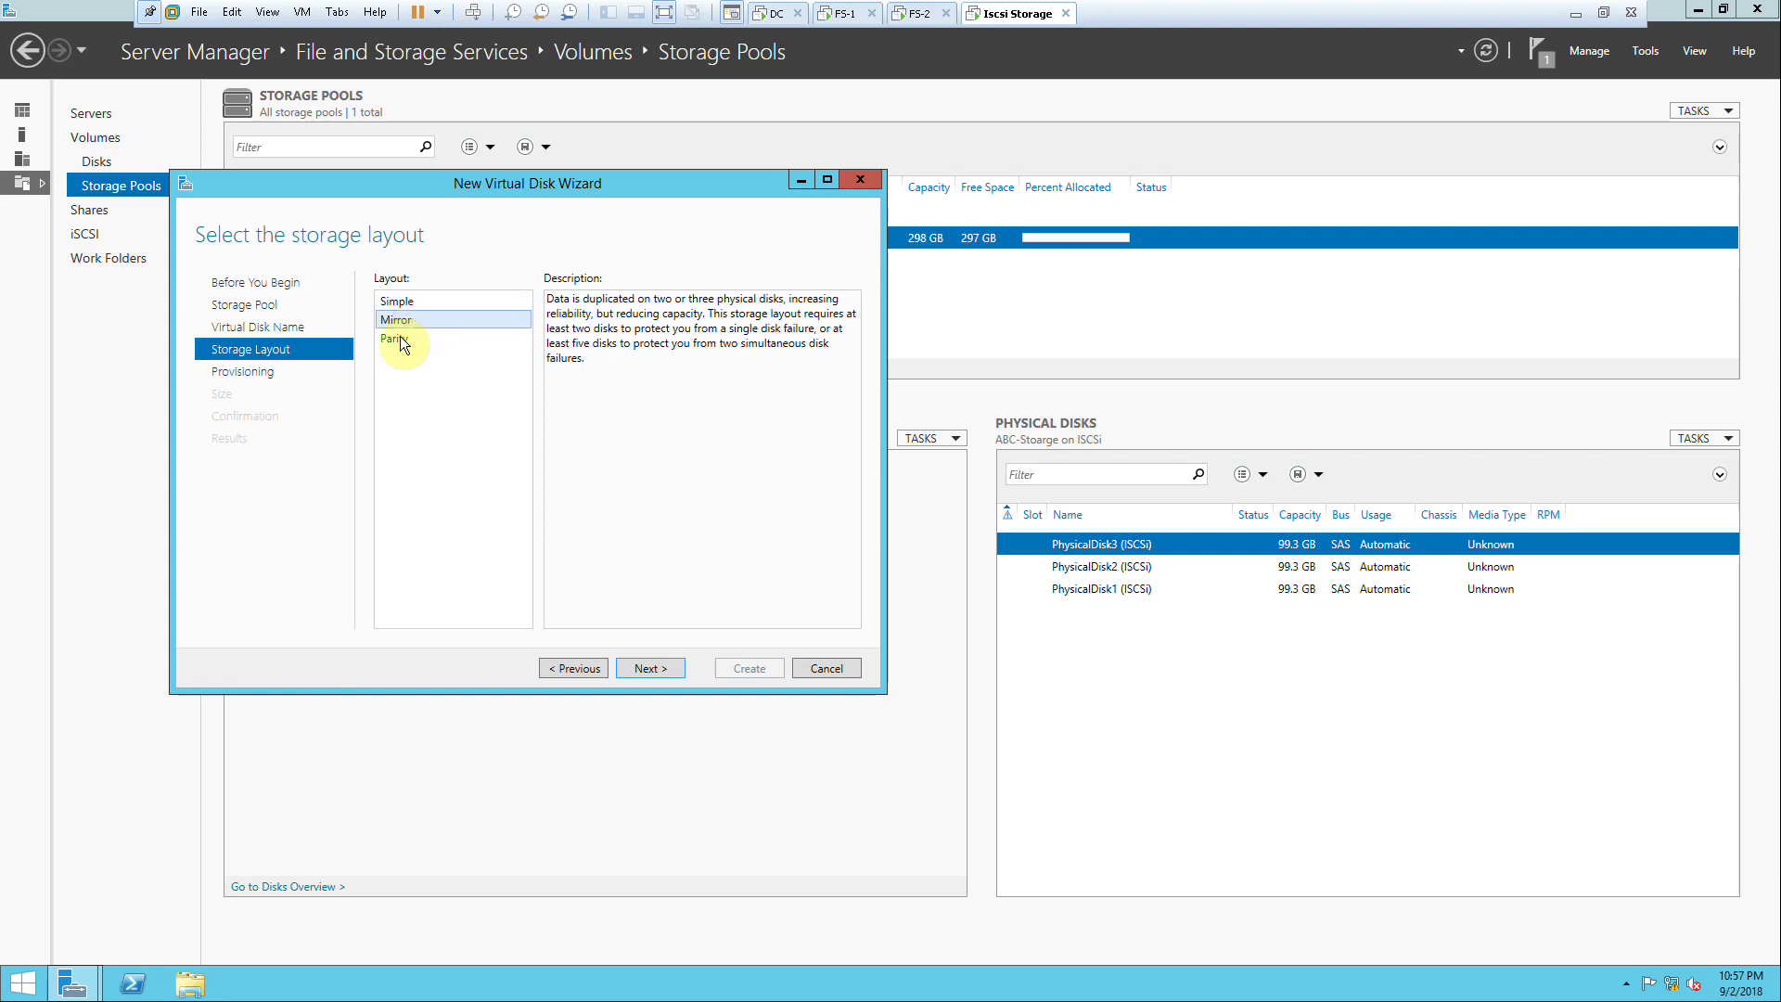
pyautogui.click(399, 336)
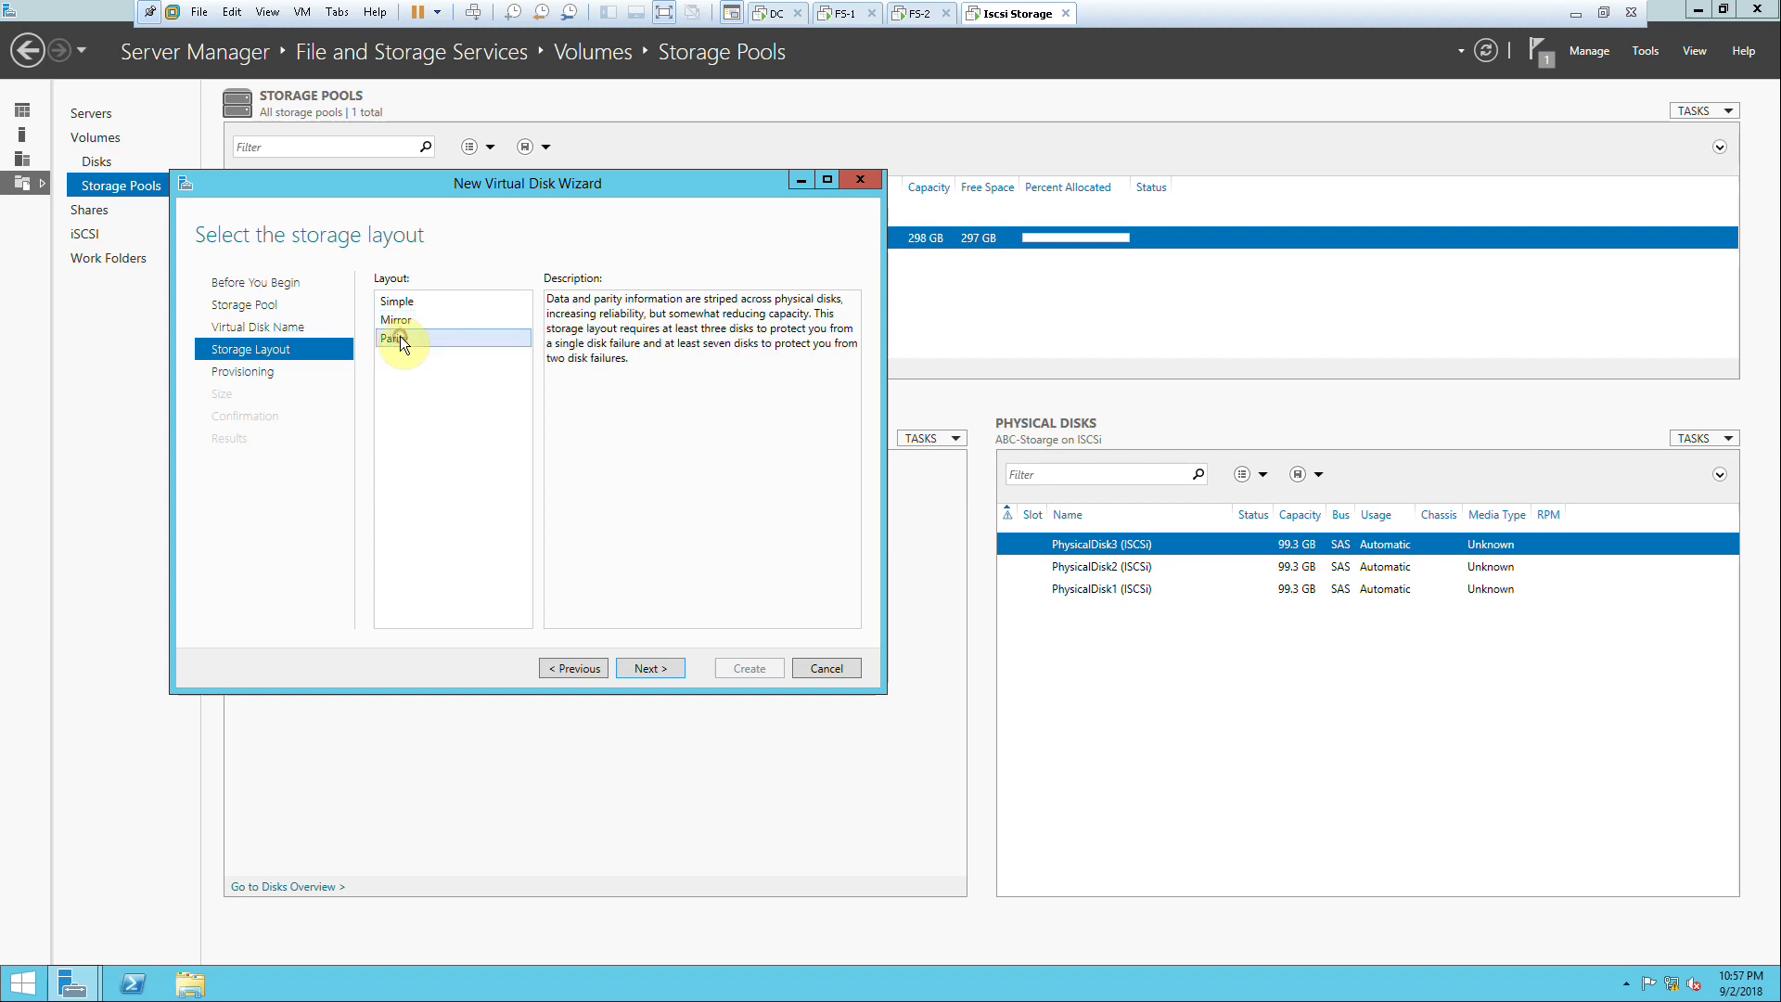
pyautogui.click(676, 673)
# Step: Use the maximum 196 GB size, create ABC-VHD, and close to launch the New Volume Wizard
pyautogui.click(676, 674)
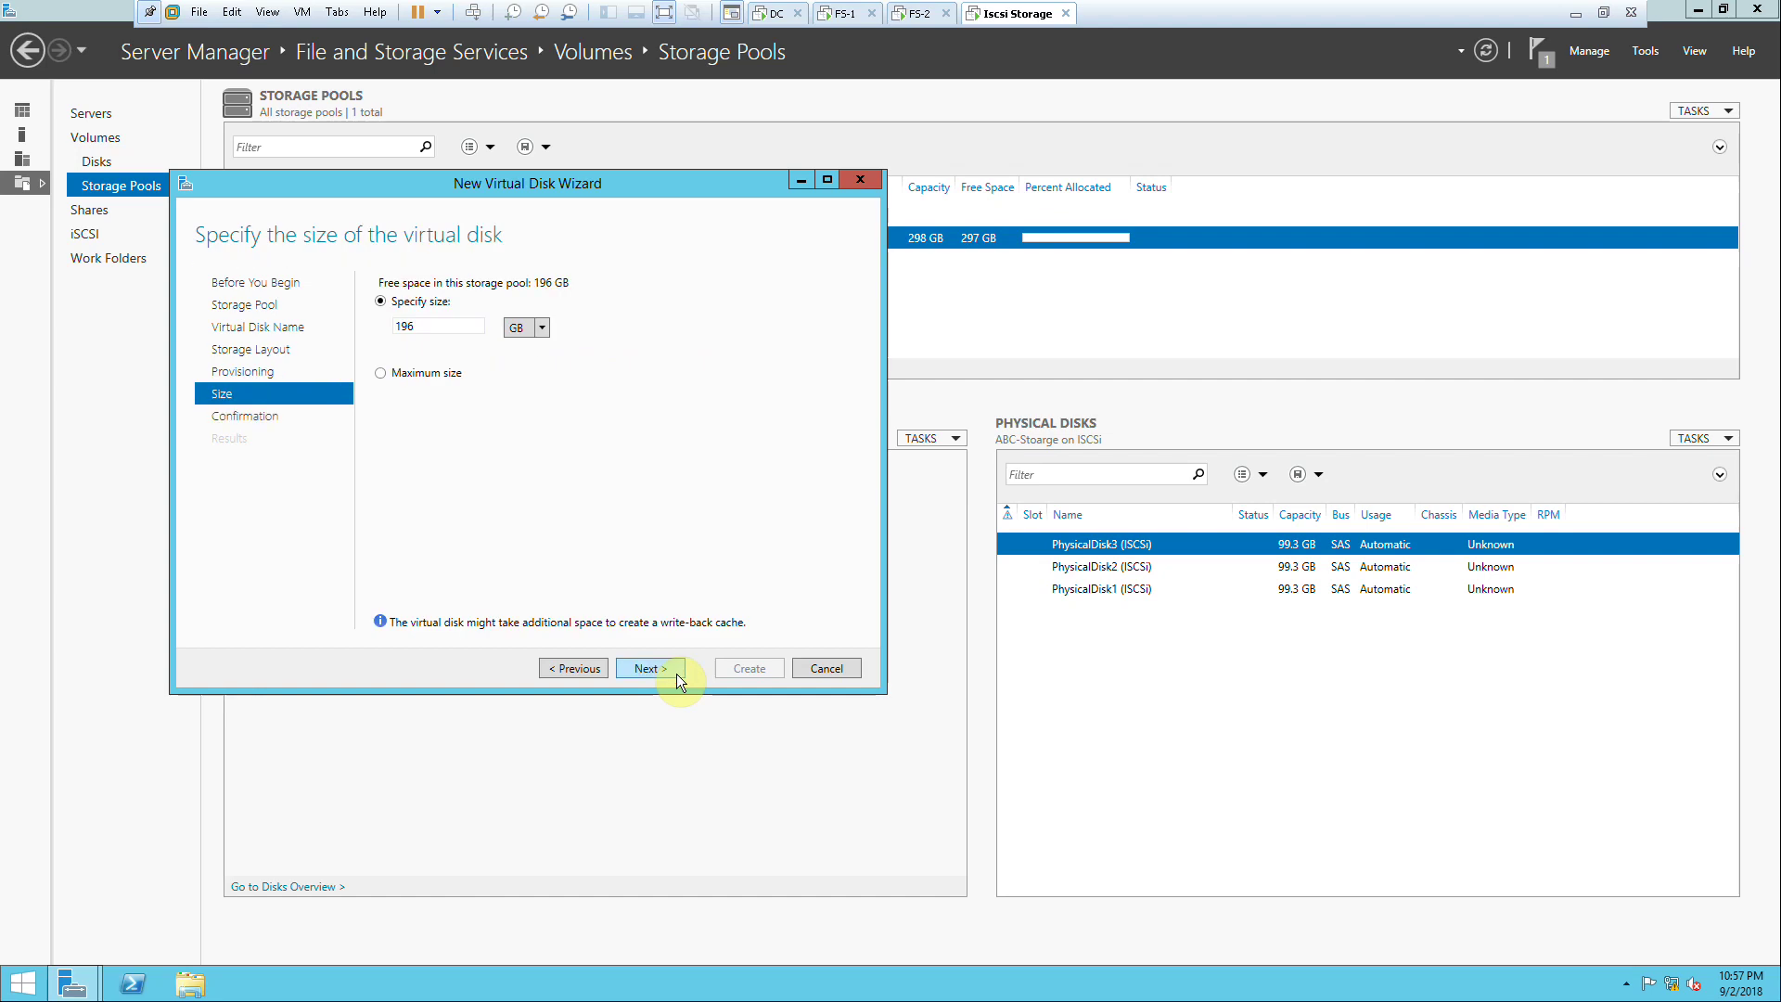
pyautogui.click(444, 372)
pyautogui.click(661, 665)
pyautogui.click(727, 673)
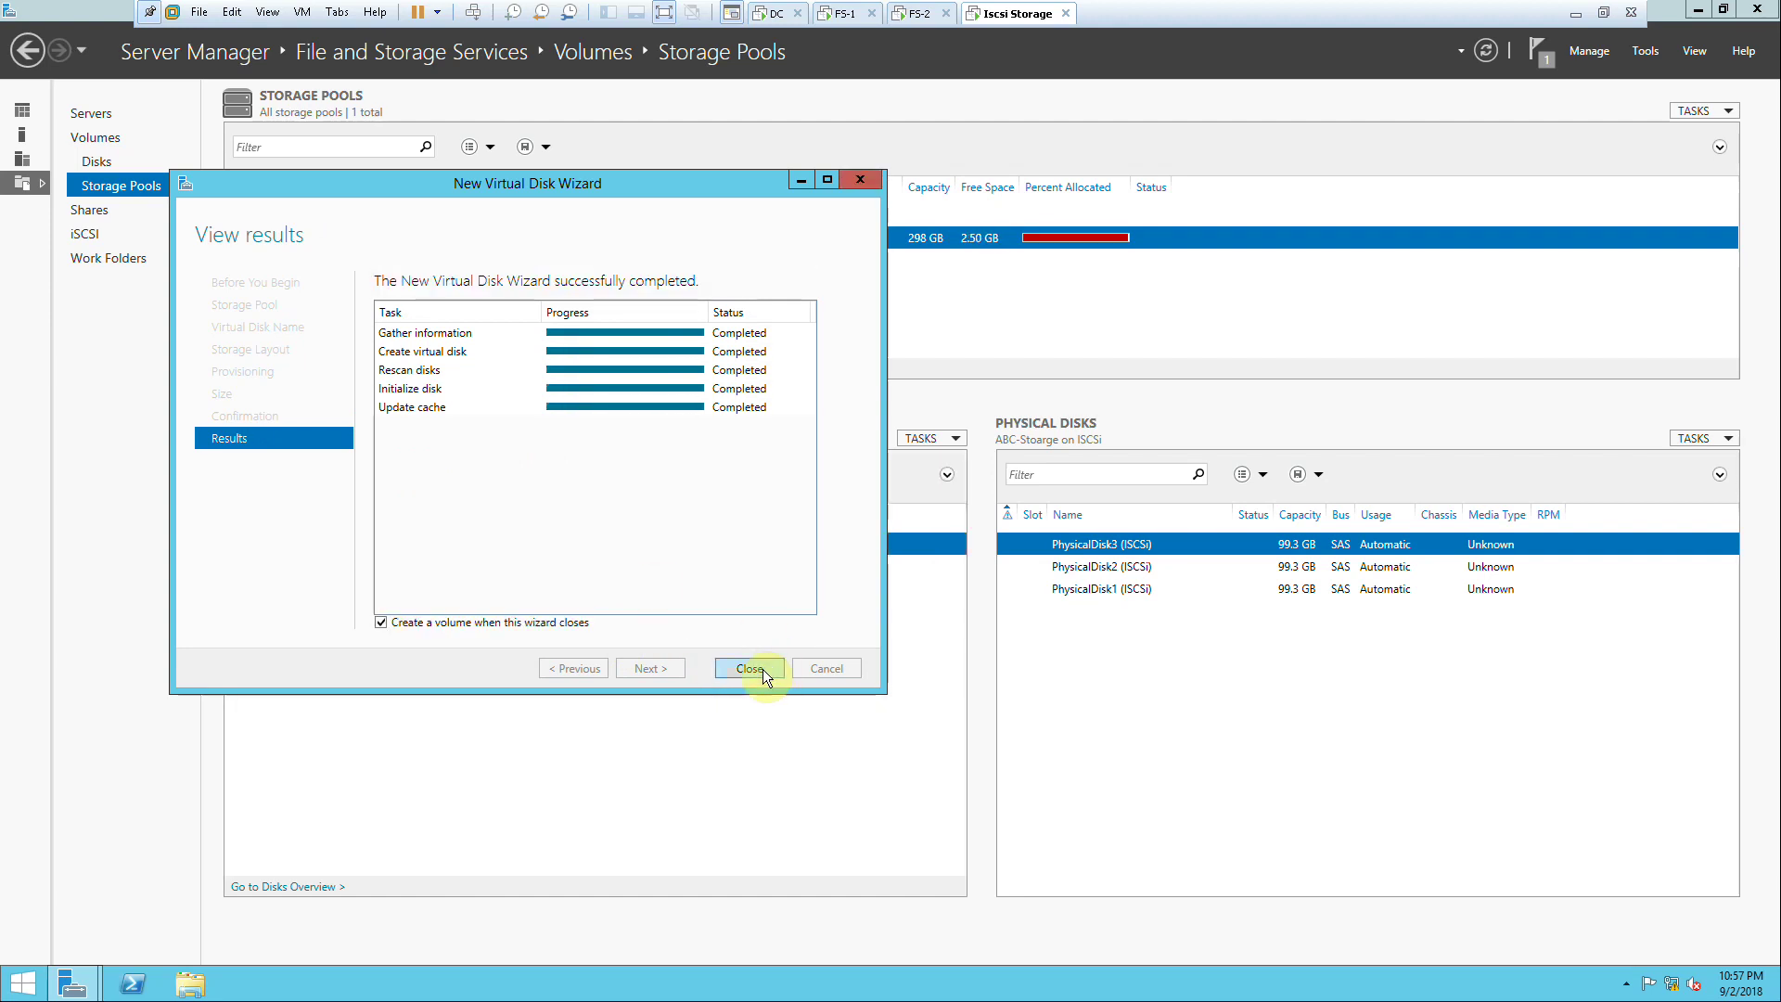
pyautogui.click(750, 668)
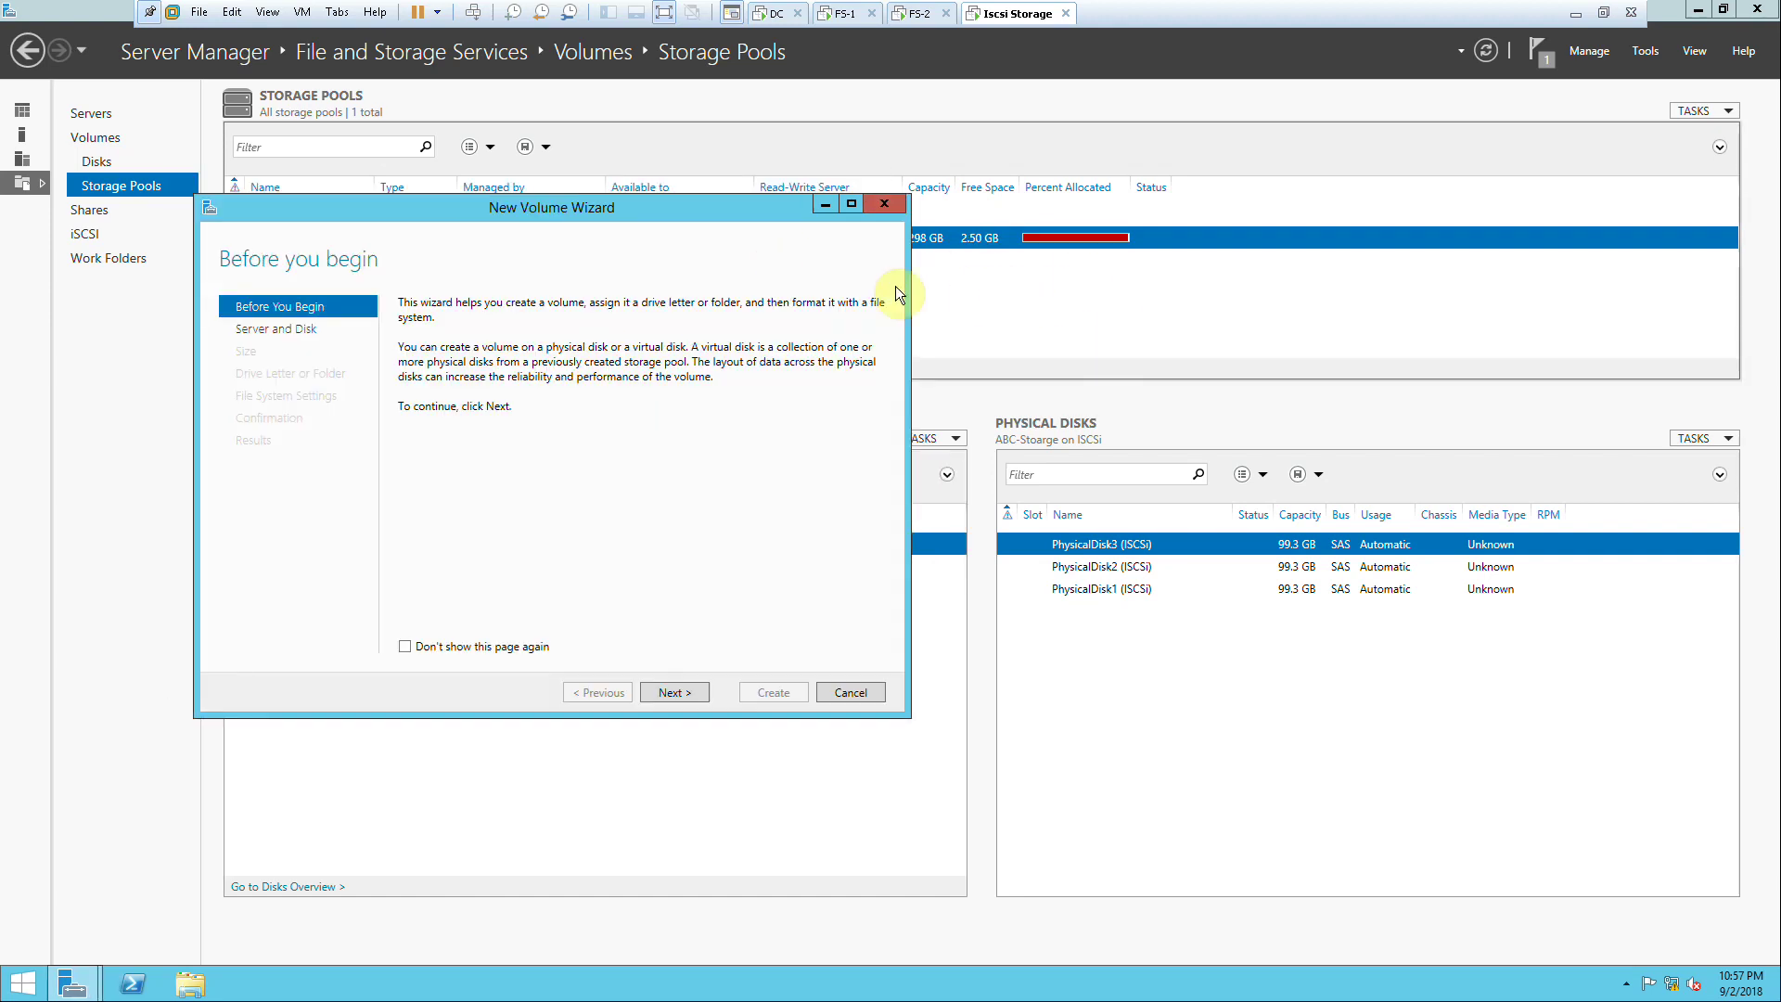
# Step: Select Disk 4 (ABC-VHD, 196 GB) for the new volume, then bring up This PC
pyautogui.moveTo(579, 212); pyautogui.dragTo(717, 186)
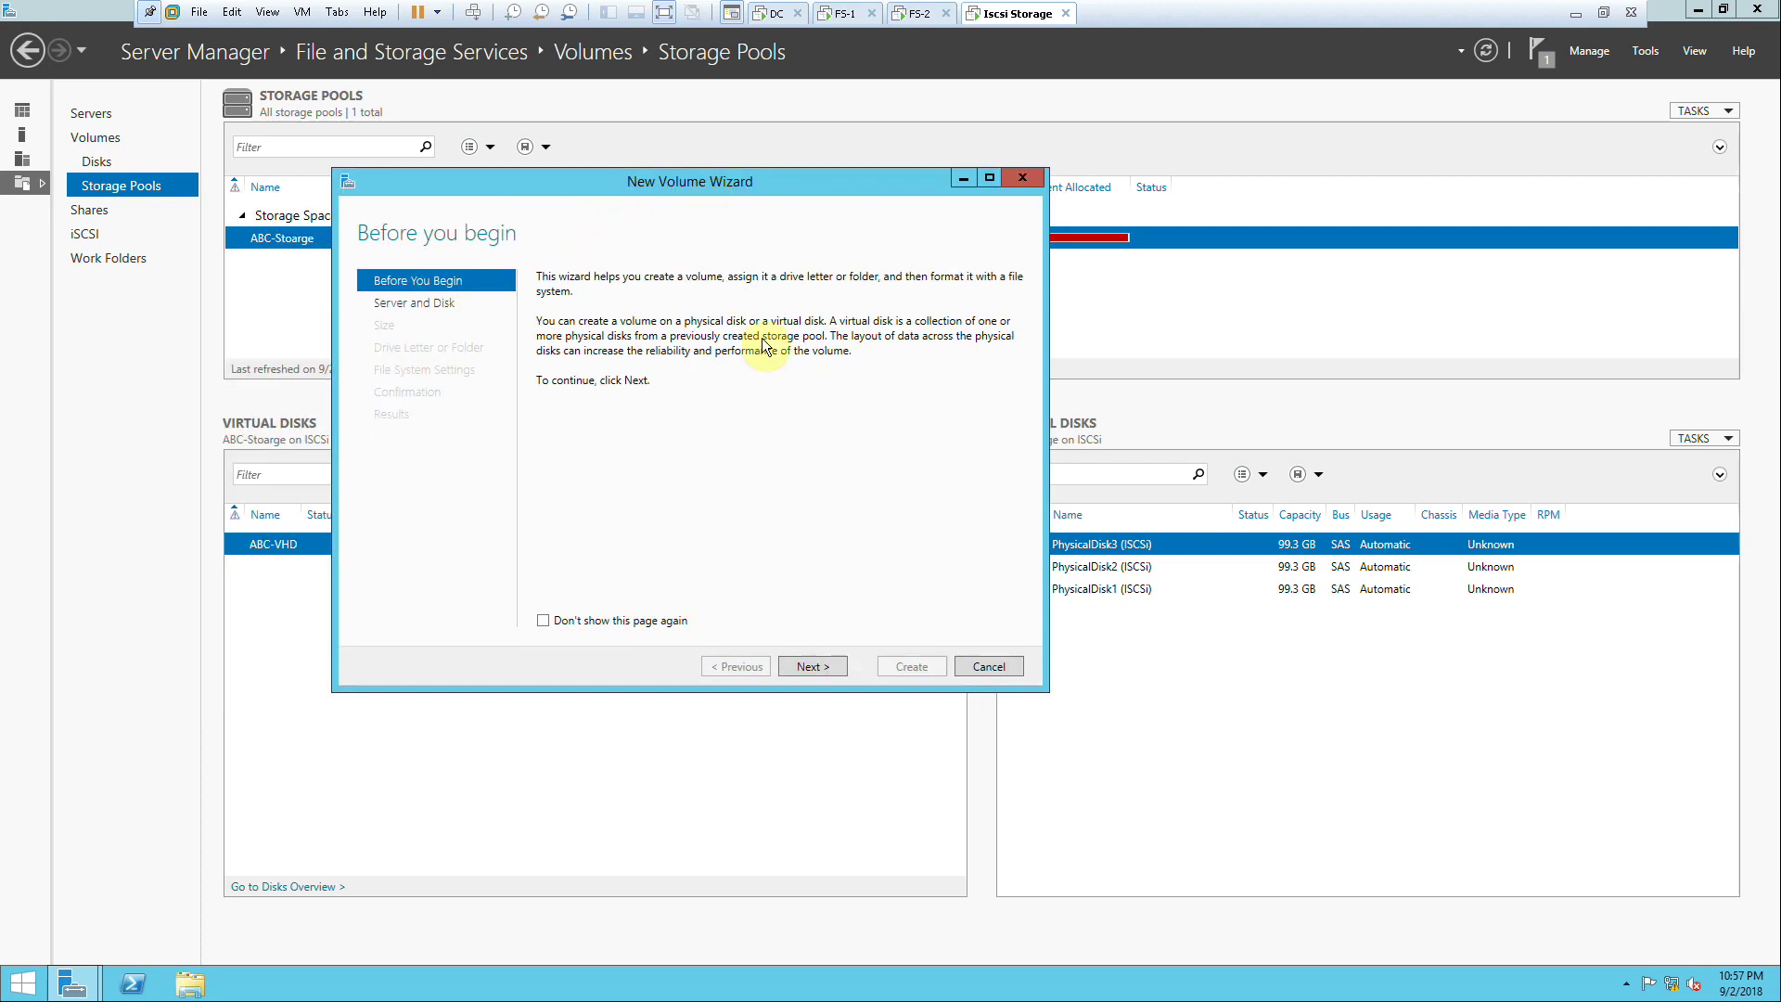
pyautogui.click(828, 668)
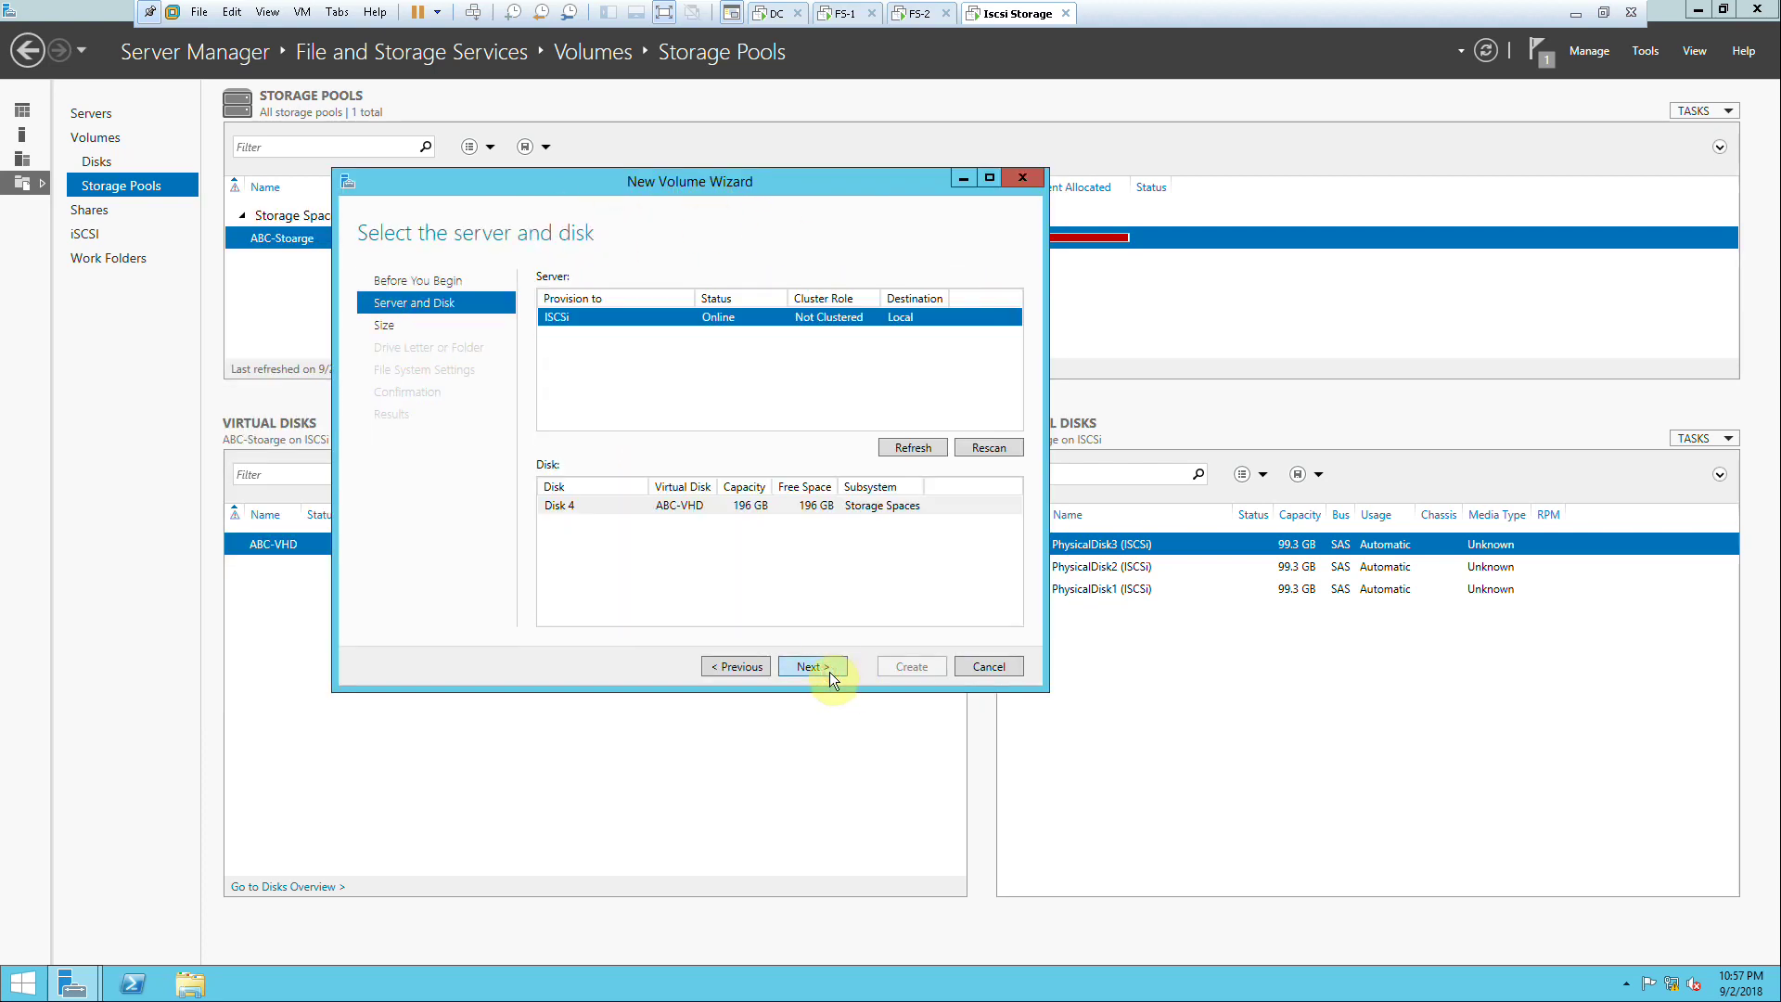
pyautogui.click(716, 519)
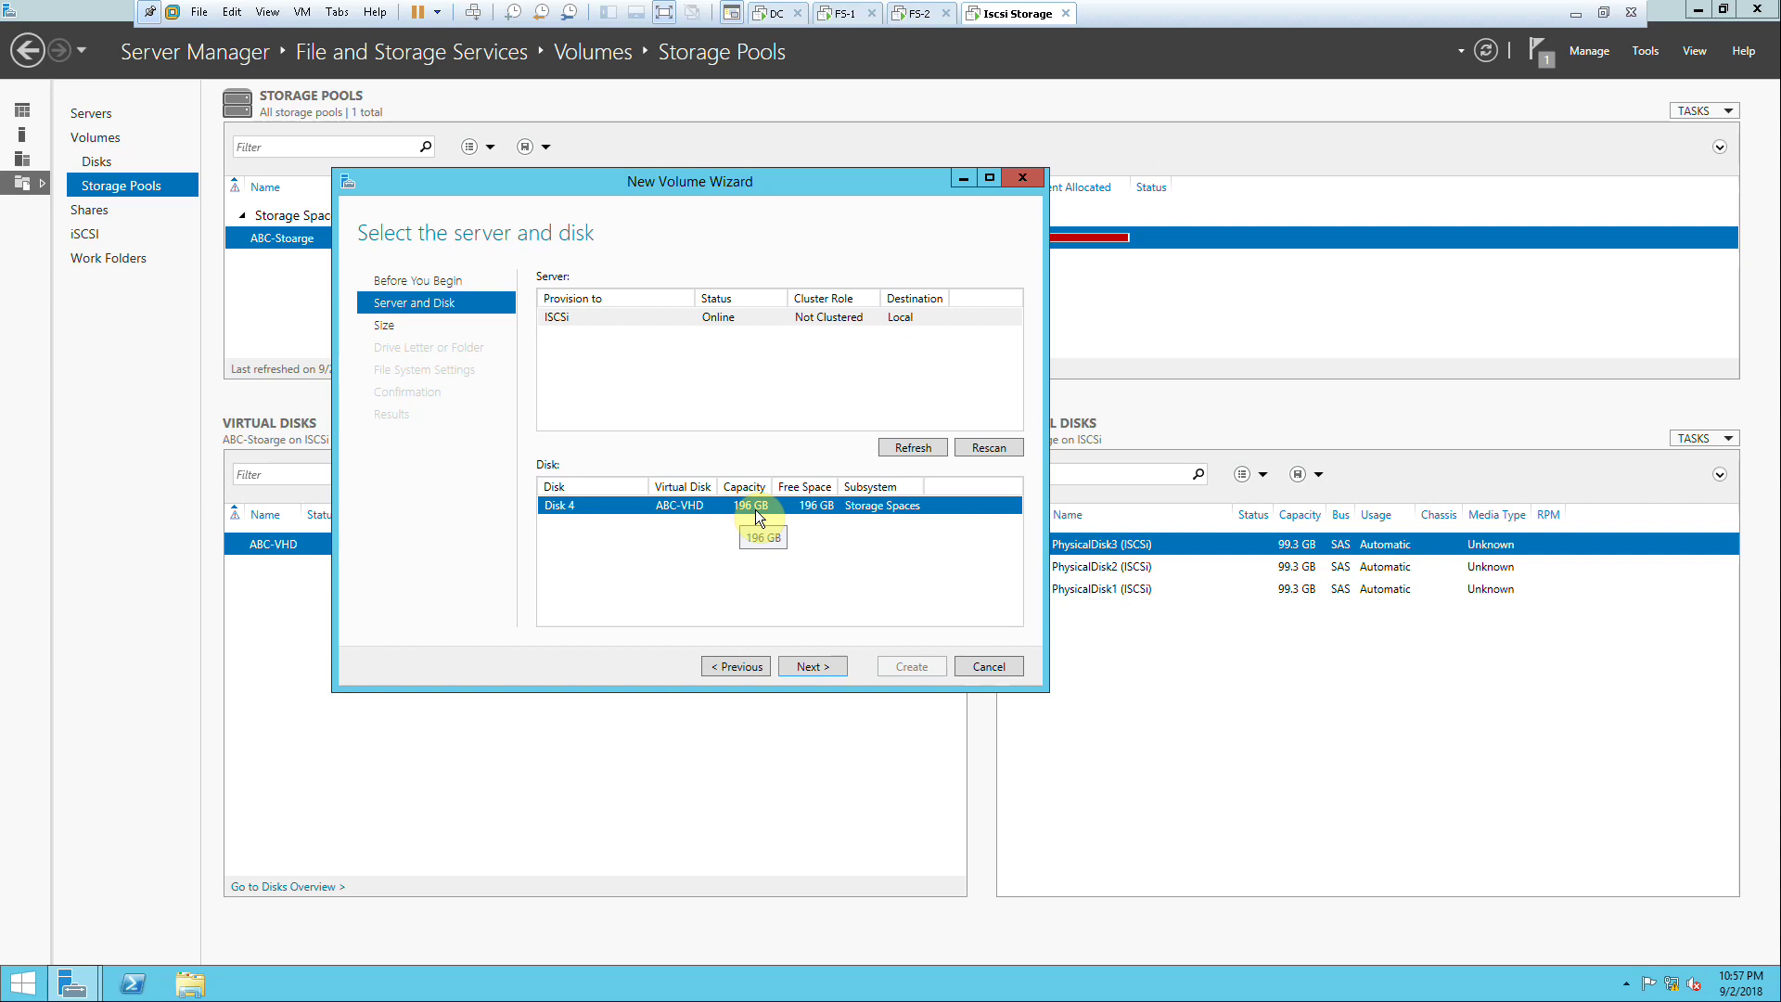
pyautogui.click(192, 986)
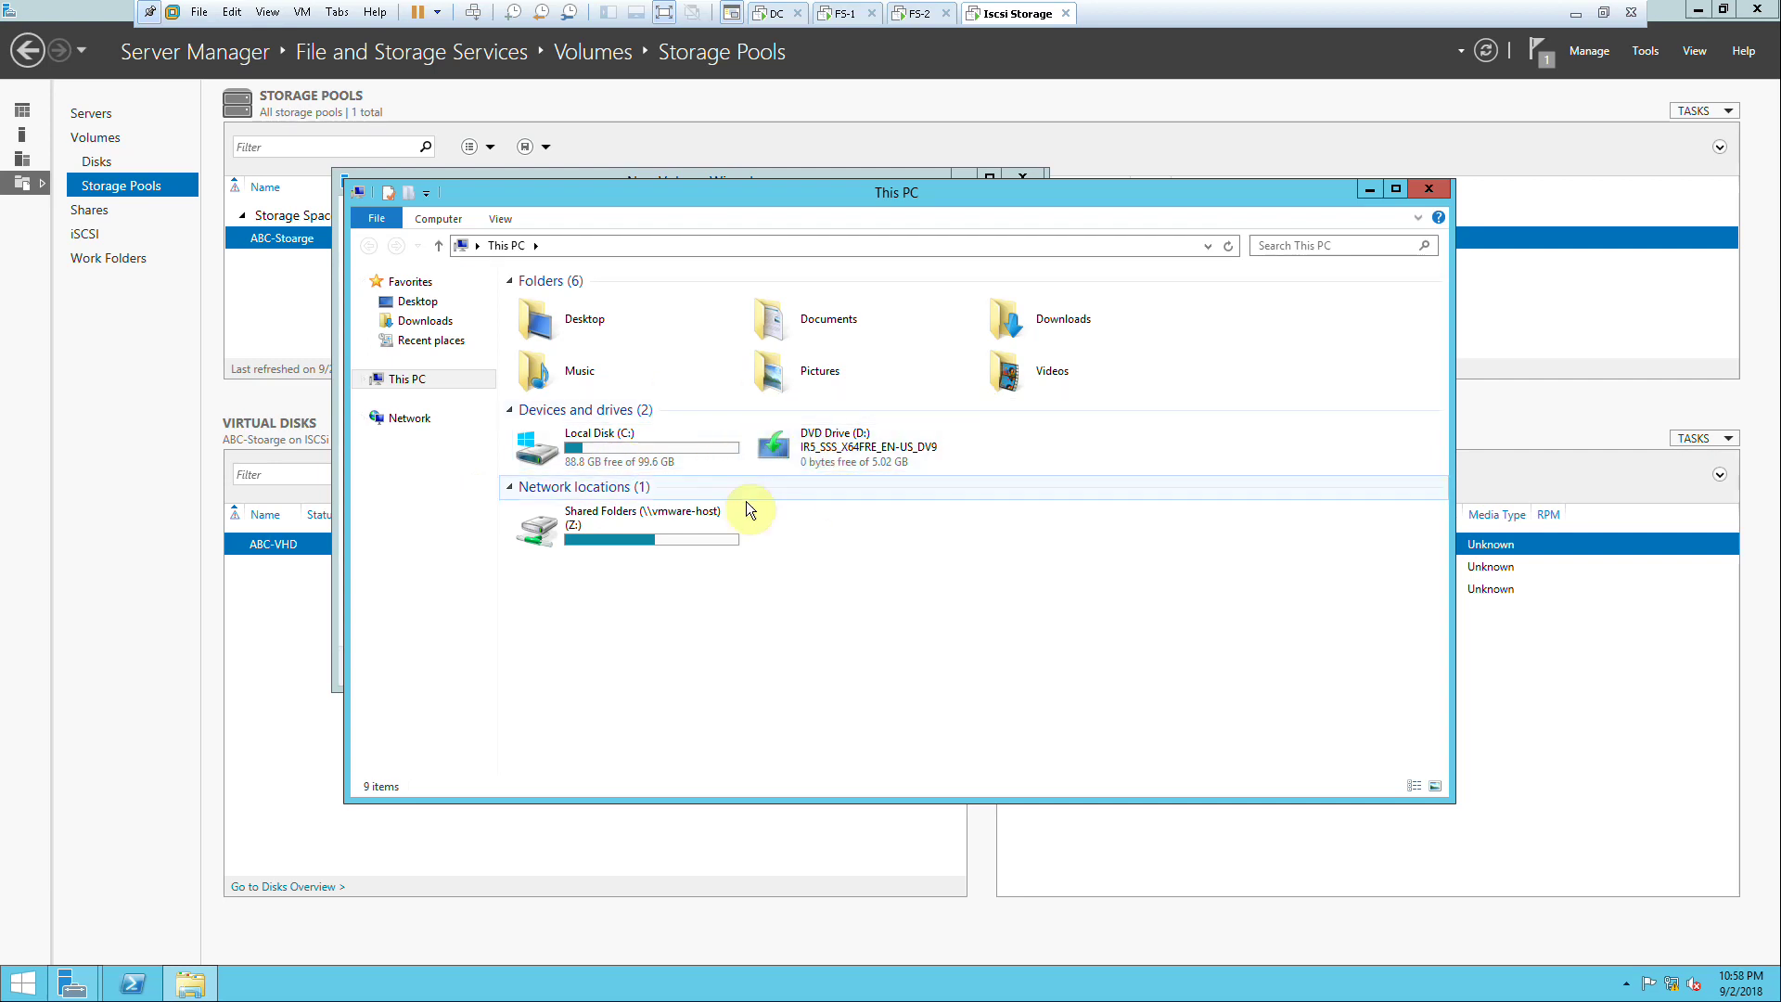
# Step: Minimize This PC and advance the New Volume Wizard to the Size page, offering 196 GB
pyautogui.click(1370, 191)
pyautogui.click(827, 664)
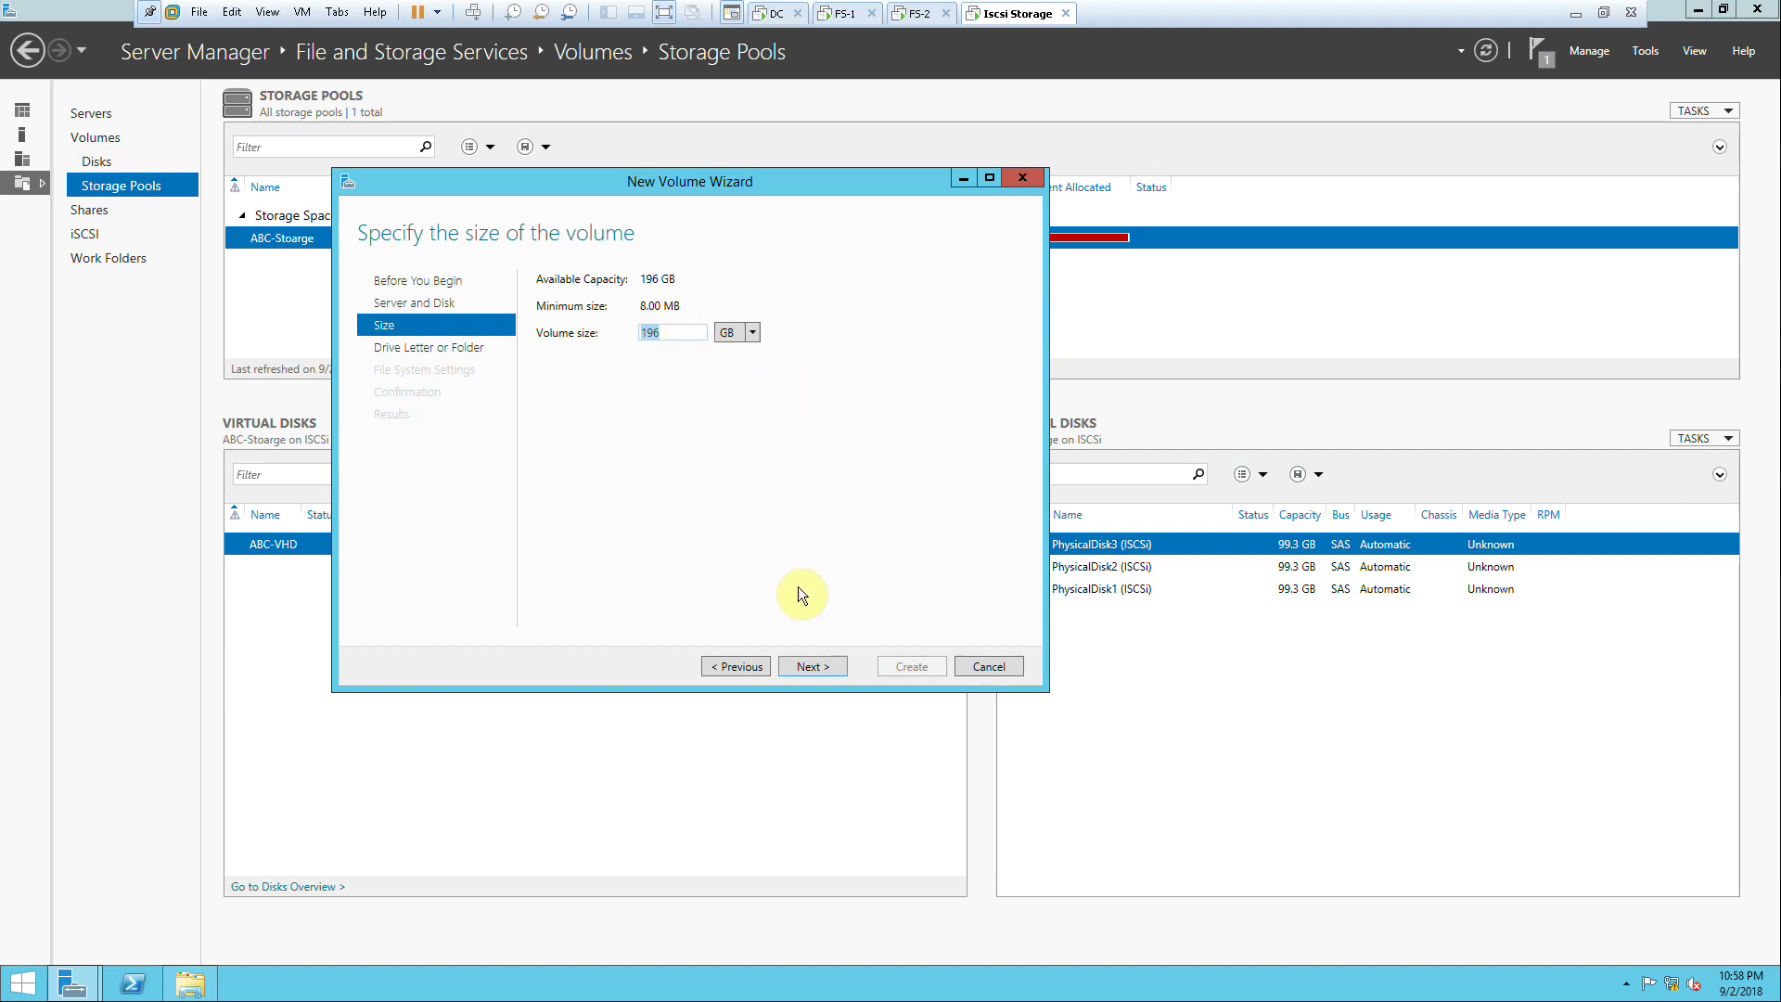
# Step: Step past the 196 GB size and drive letter E, cancel the volume wizard, then open the iSCSI page
pyautogui.click(816, 671)
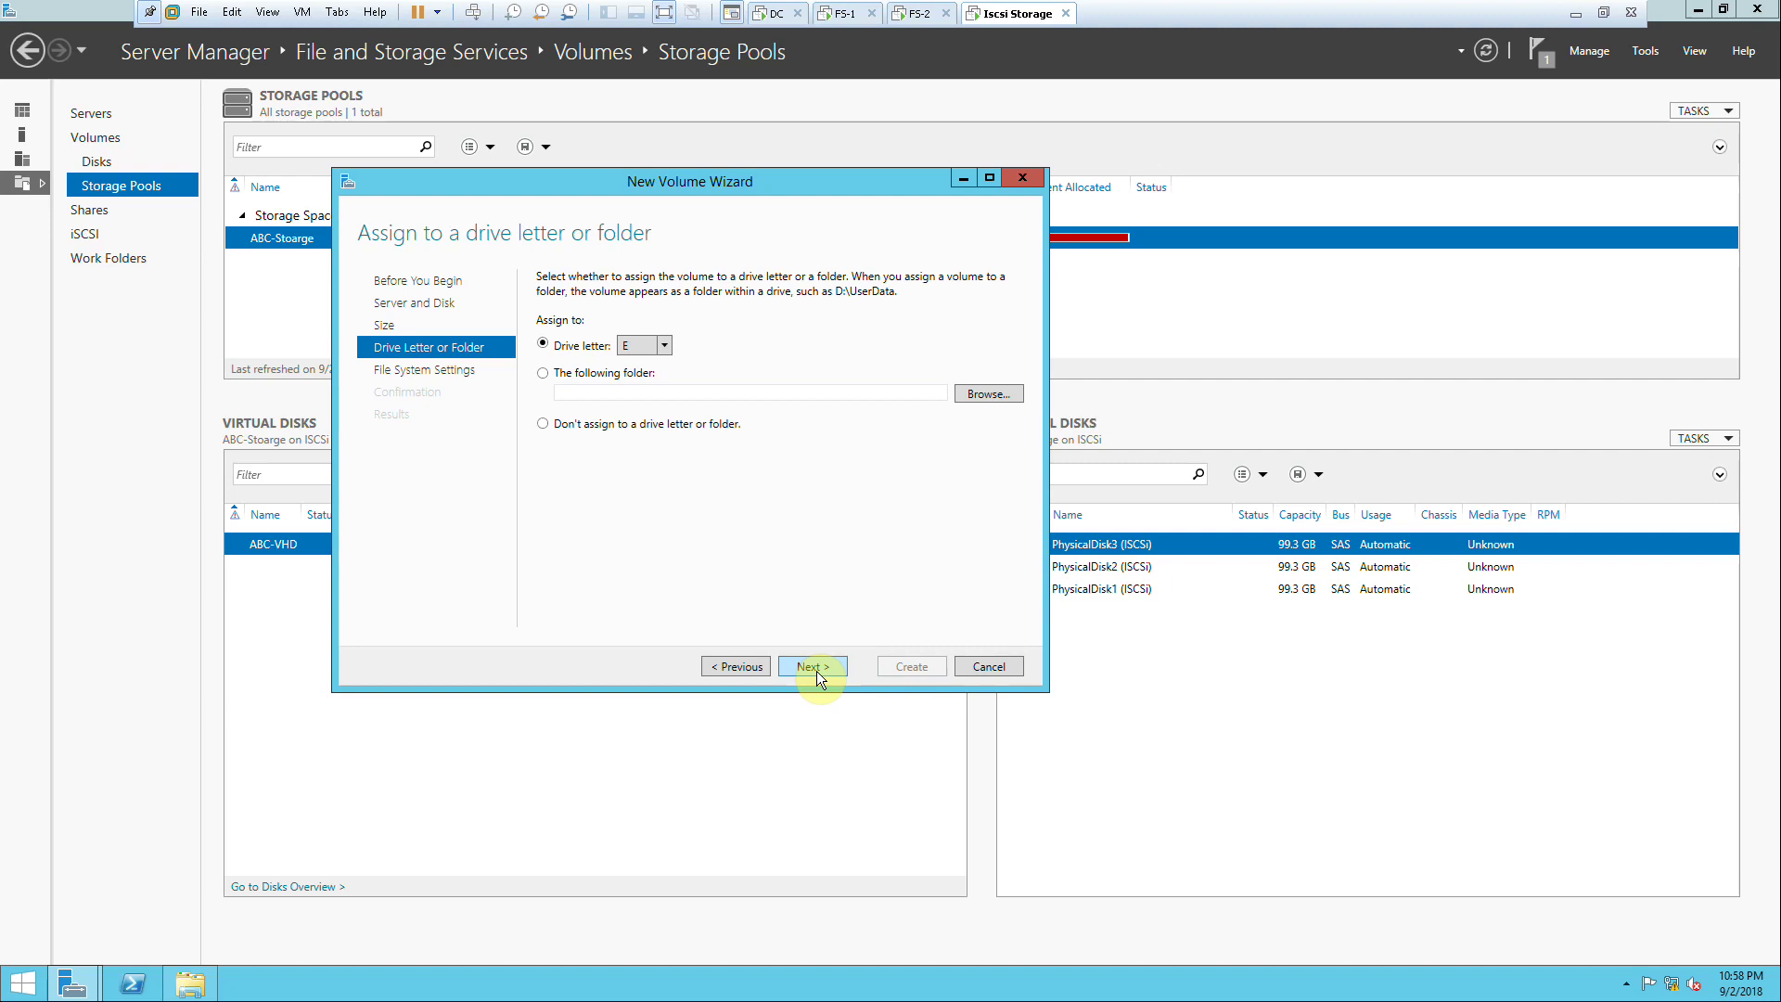
pyautogui.click(804, 664)
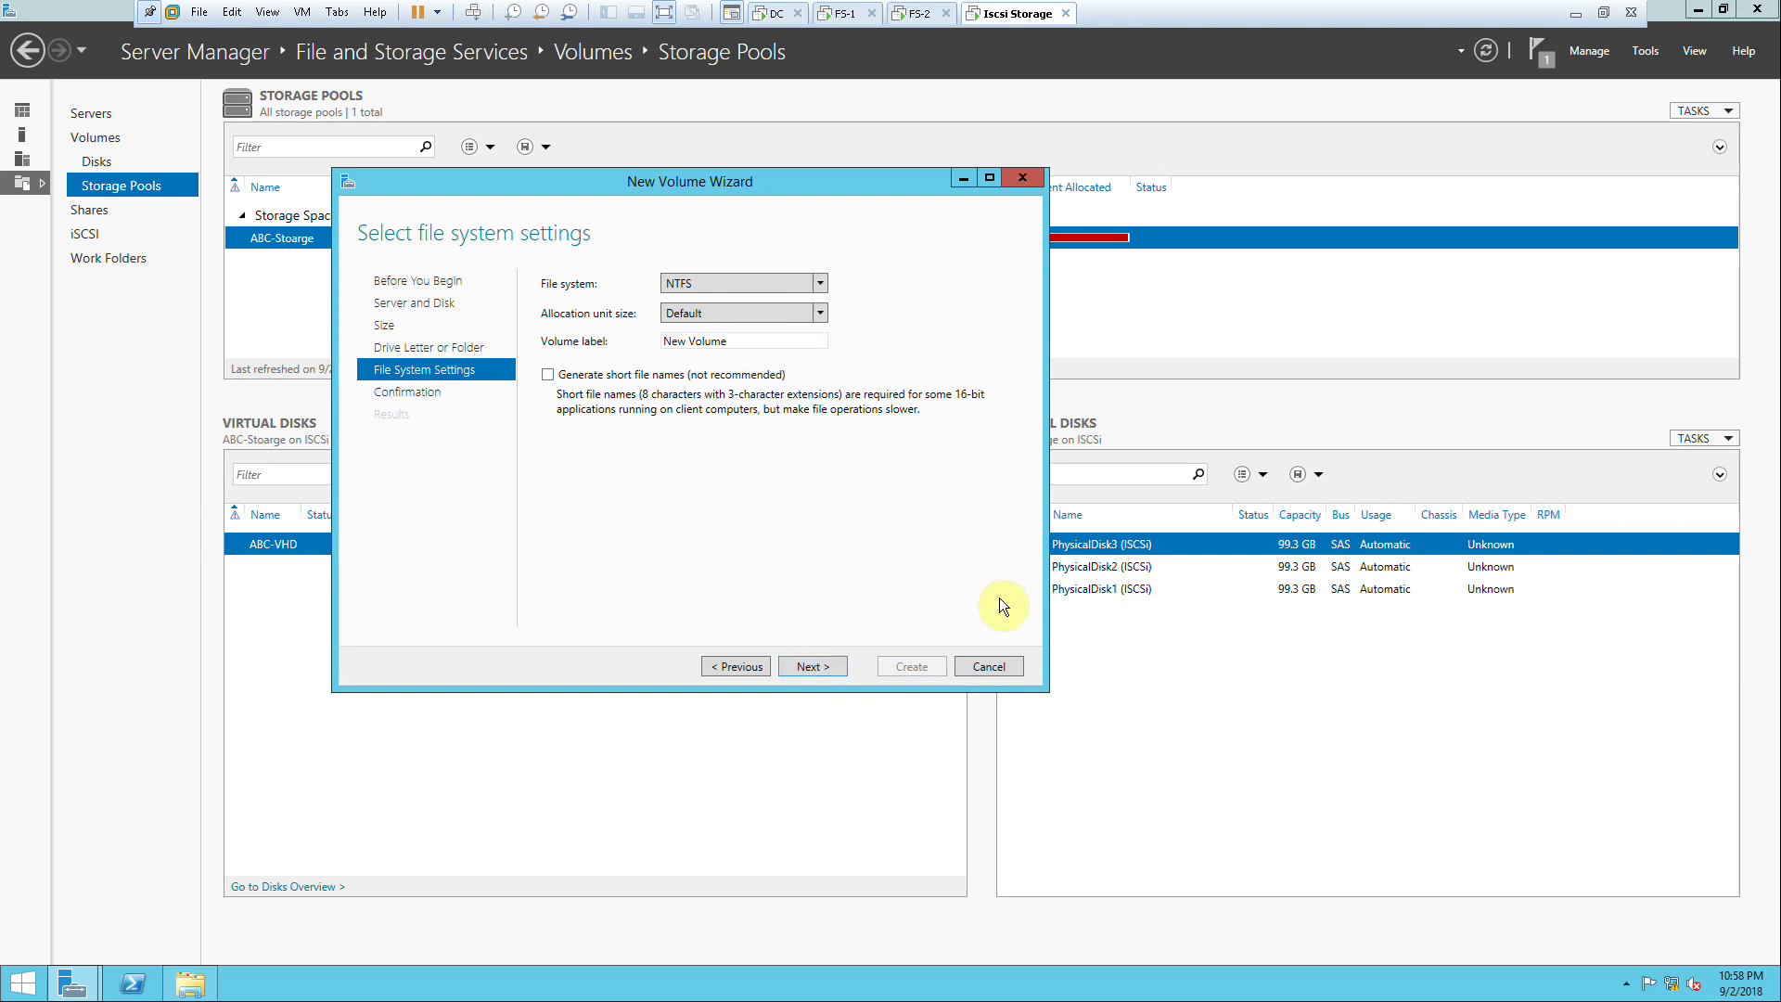
pyautogui.click(975, 665)
pyautogui.click(914, 554)
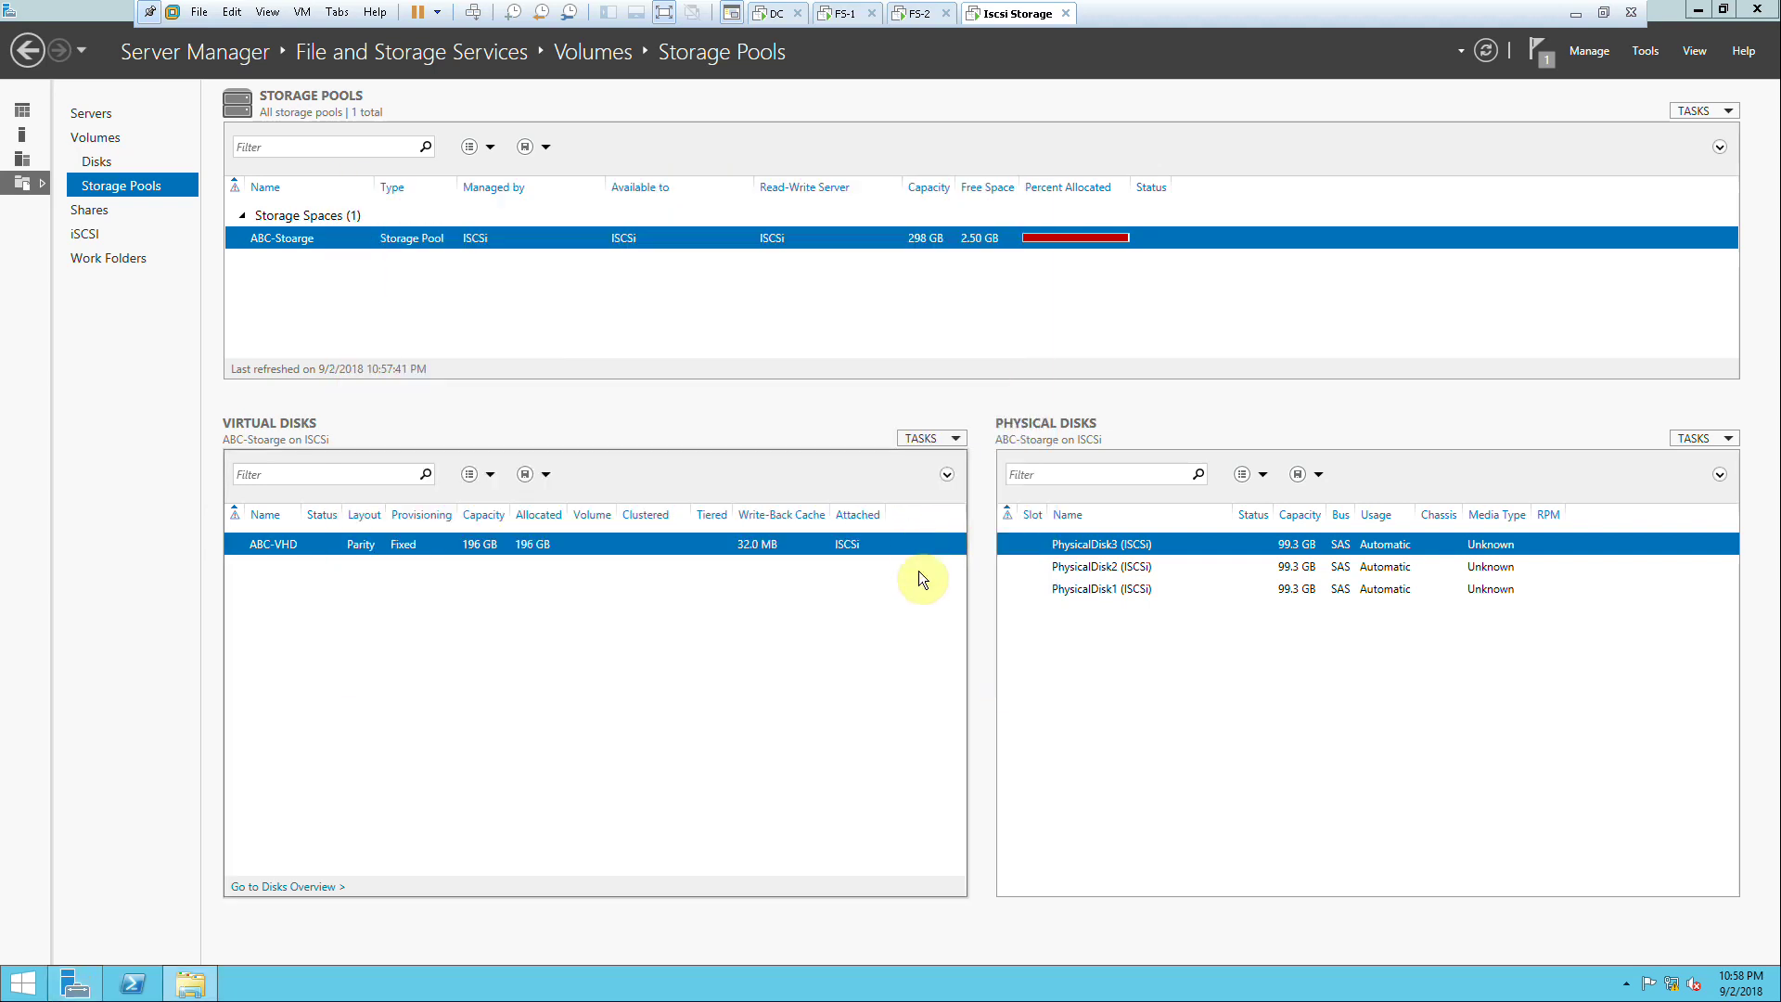
pyautogui.click(92, 235)
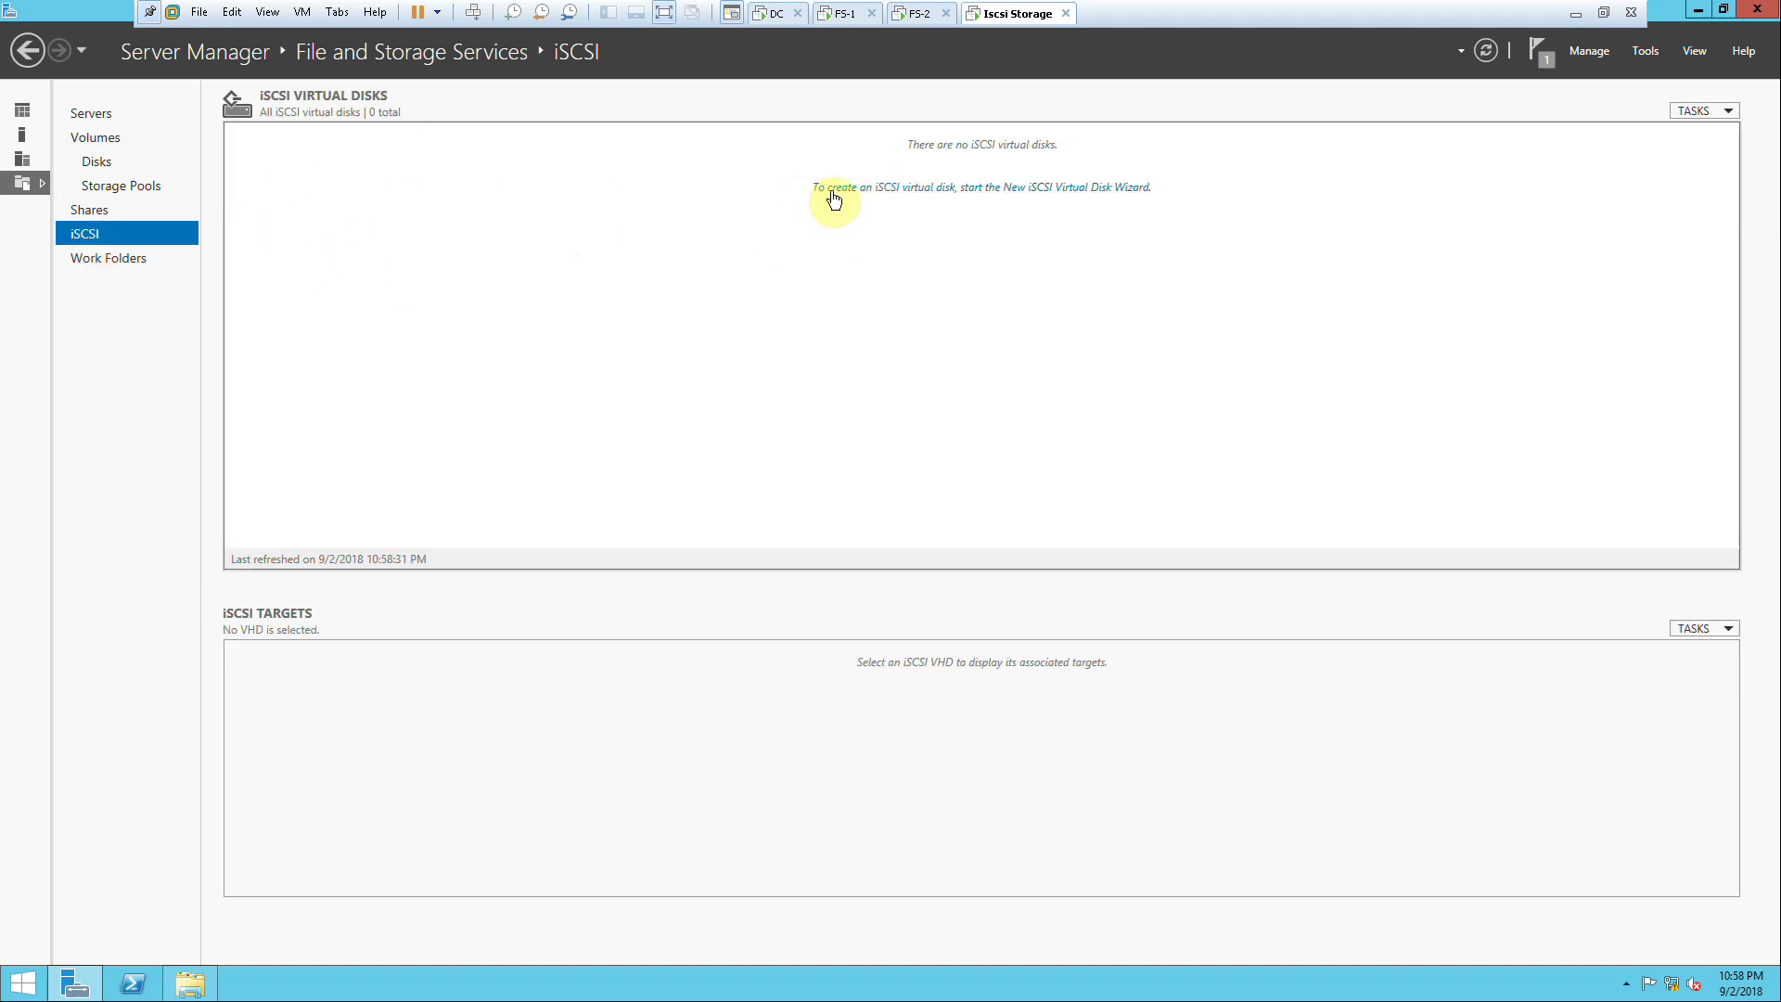
pyautogui.click(863, 191)
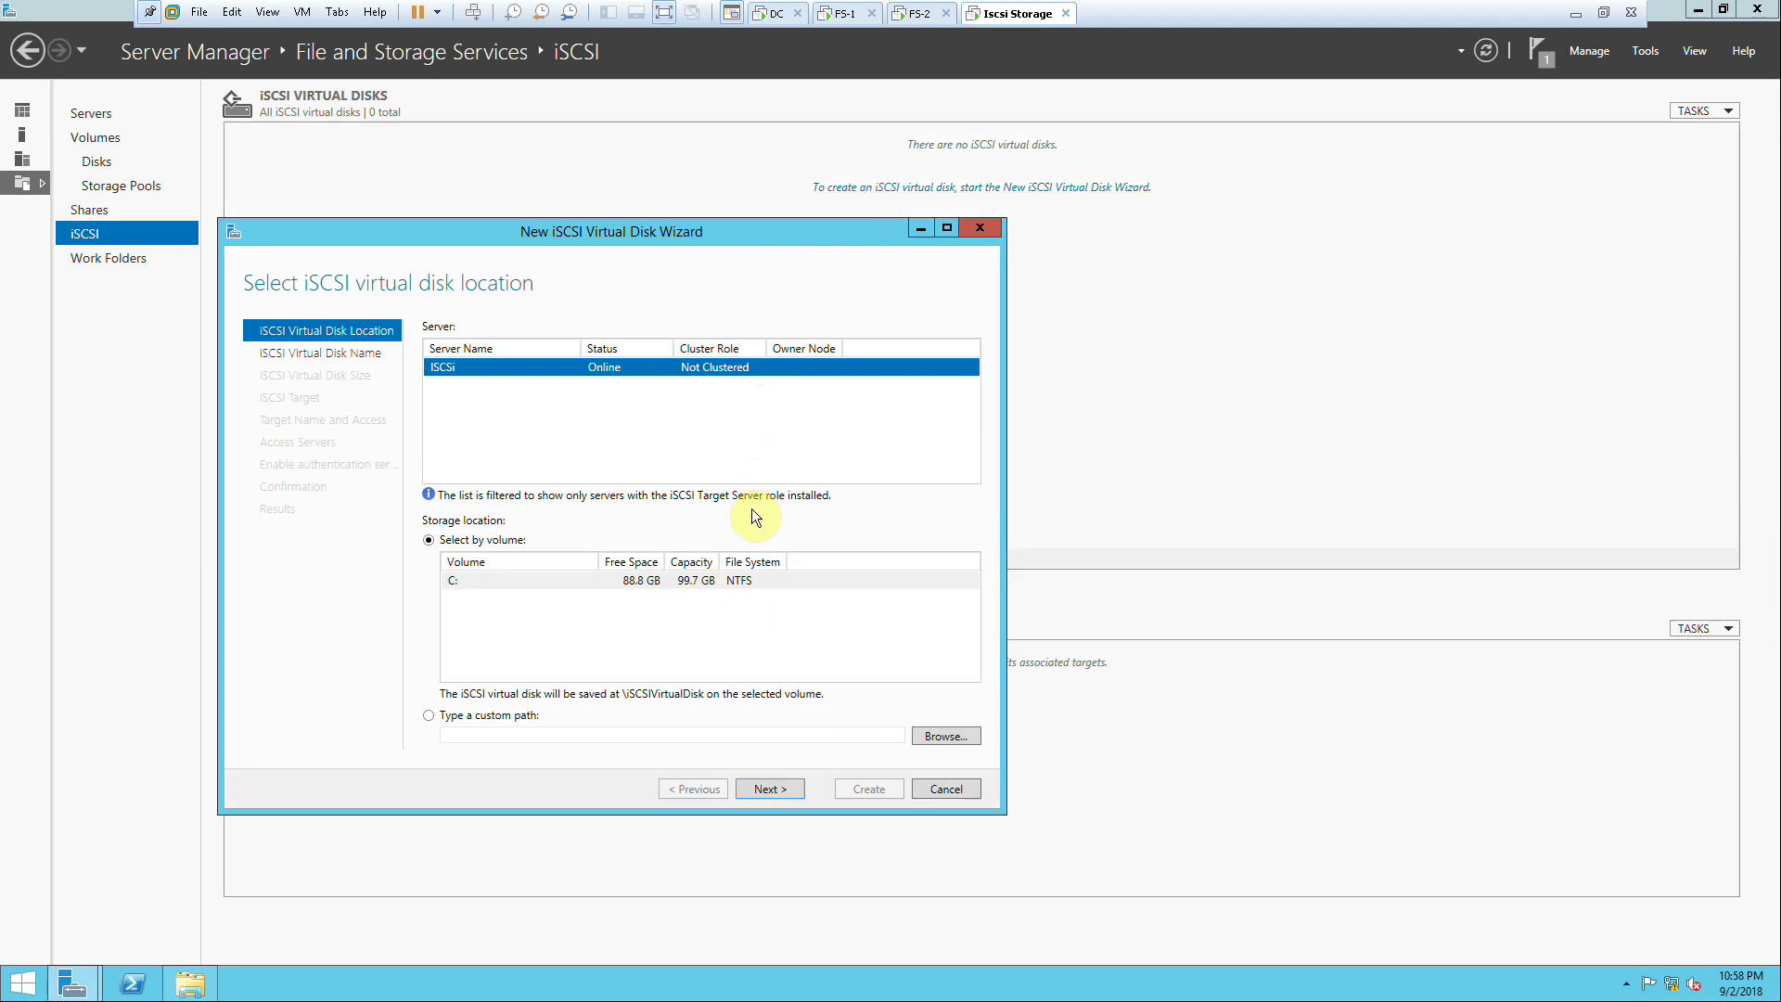
pyautogui.click(756, 788)
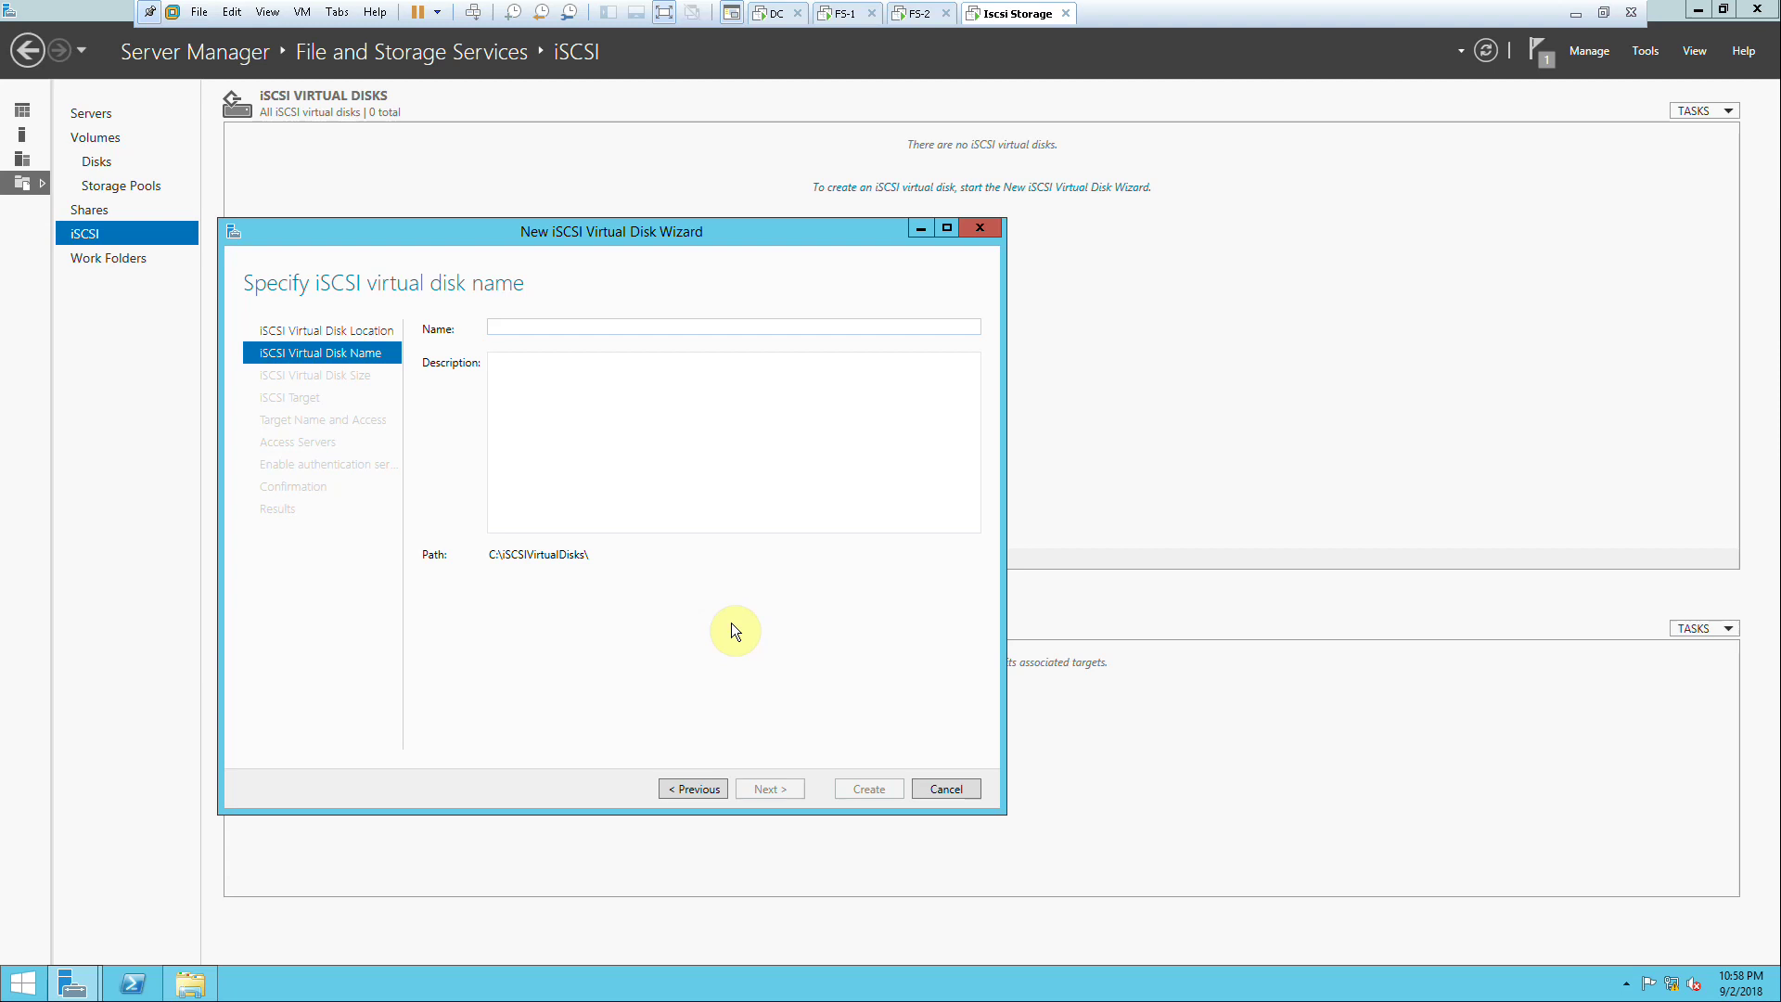
pyautogui.write('Dis')
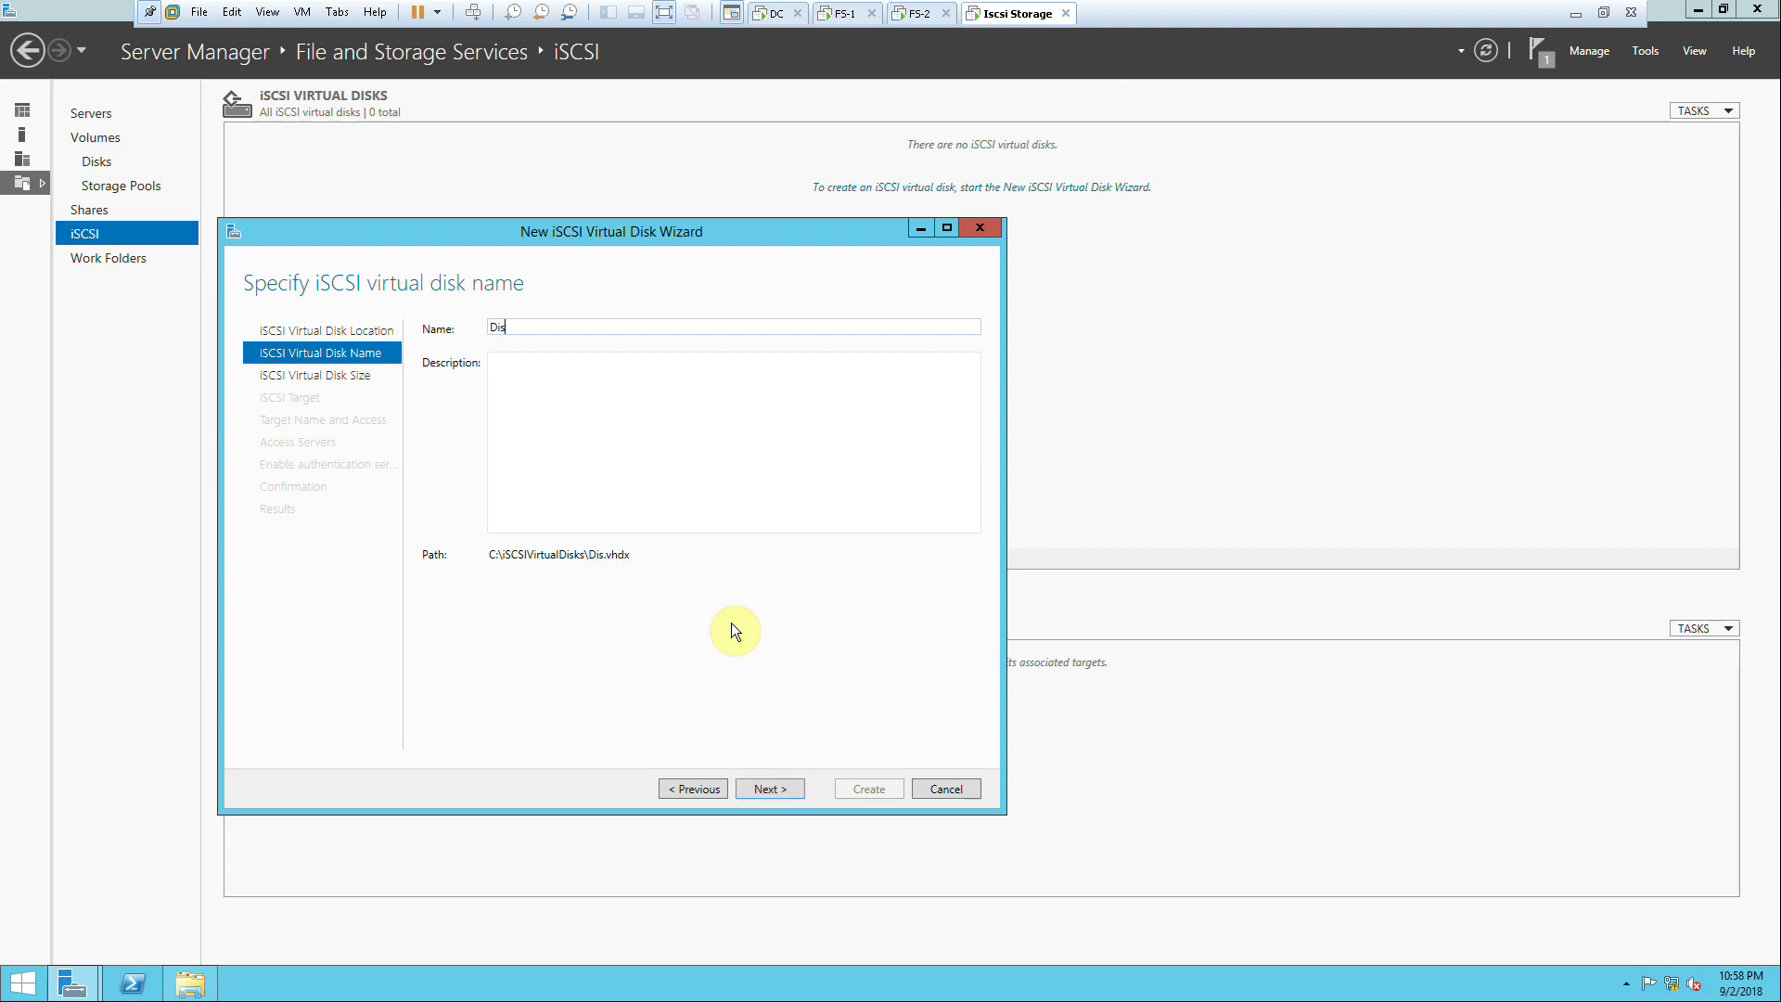
pyautogui.write('k0')
pyautogui.click(777, 787)
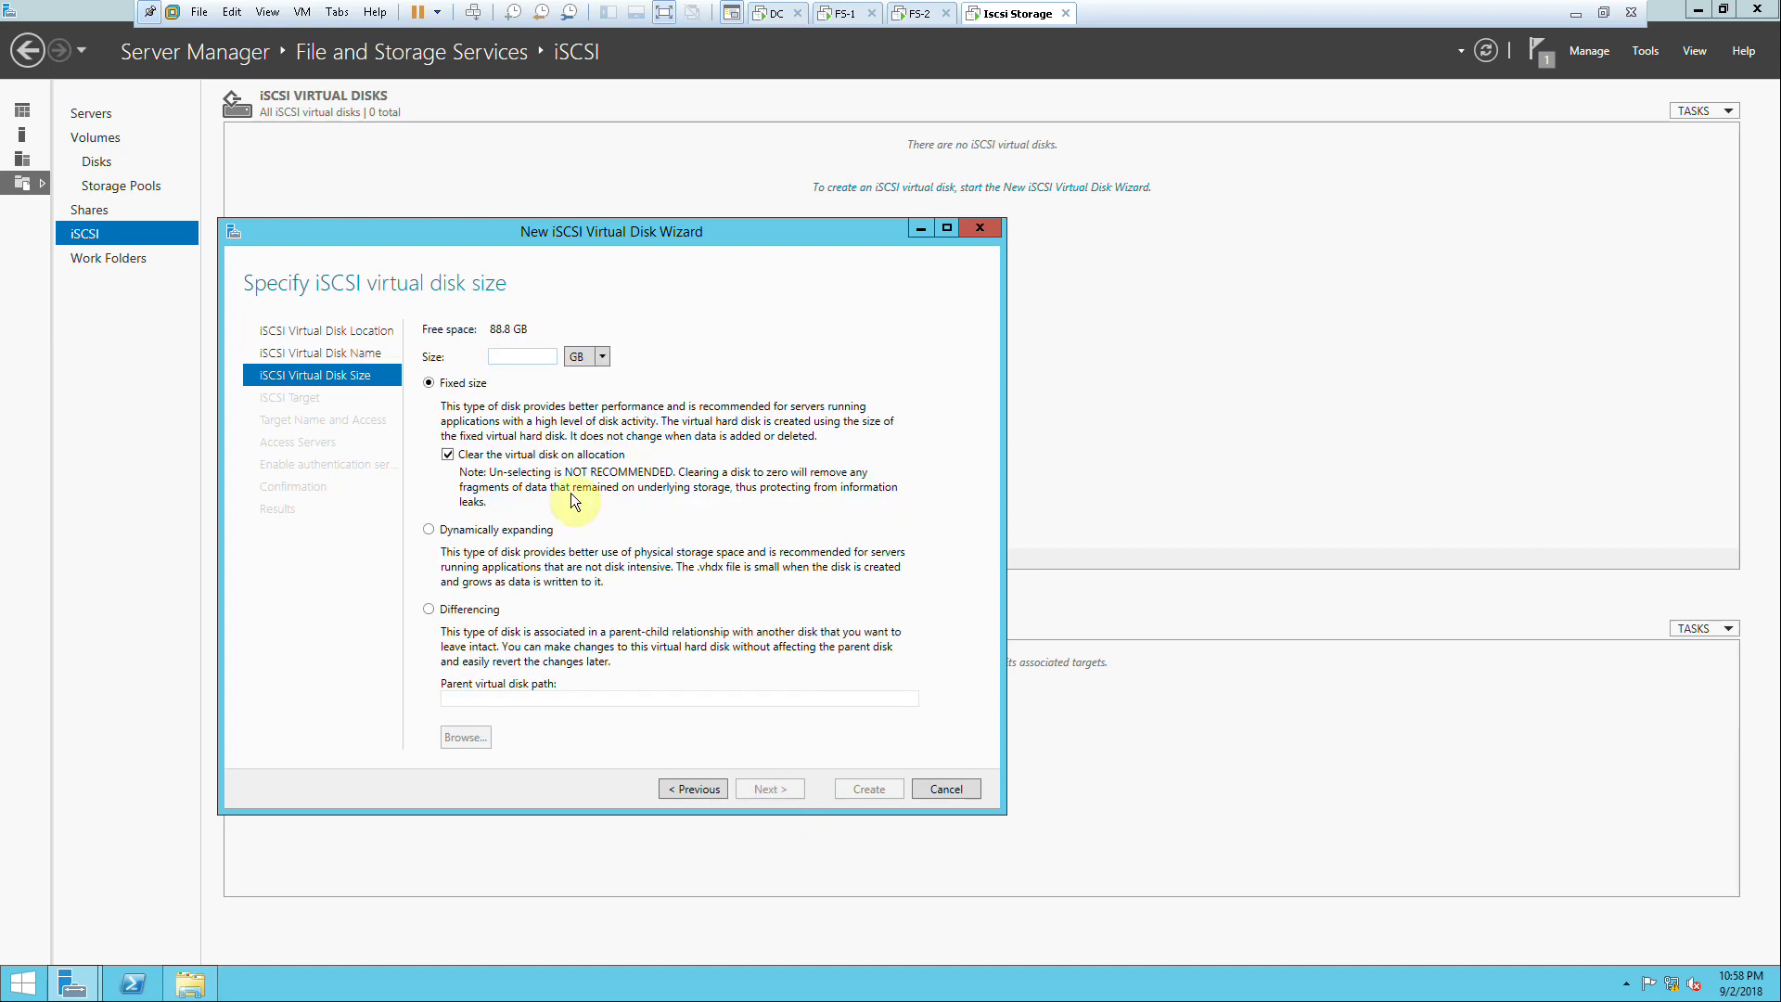
pyautogui.moveTo(532, 330); pyautogui.dragTo(501, 332)
pyautogui.click(692, 788)
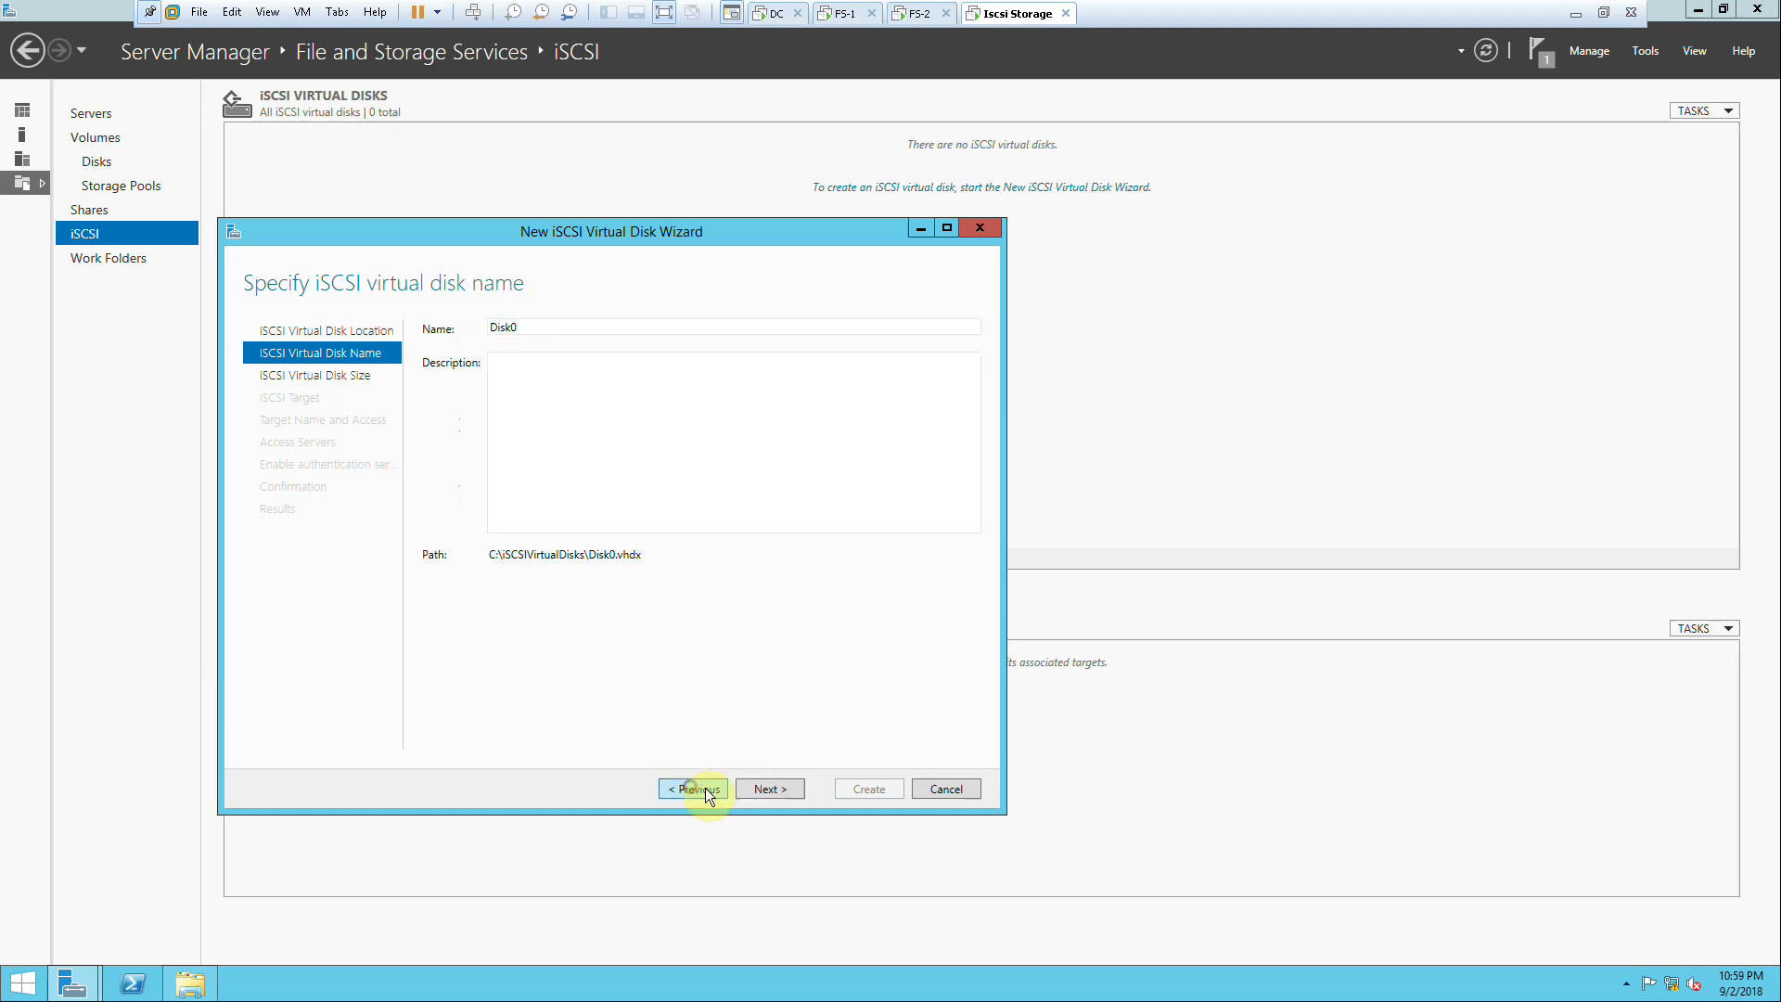
pyautogui.click(942, 788)
pyautogui.click(910, 553)
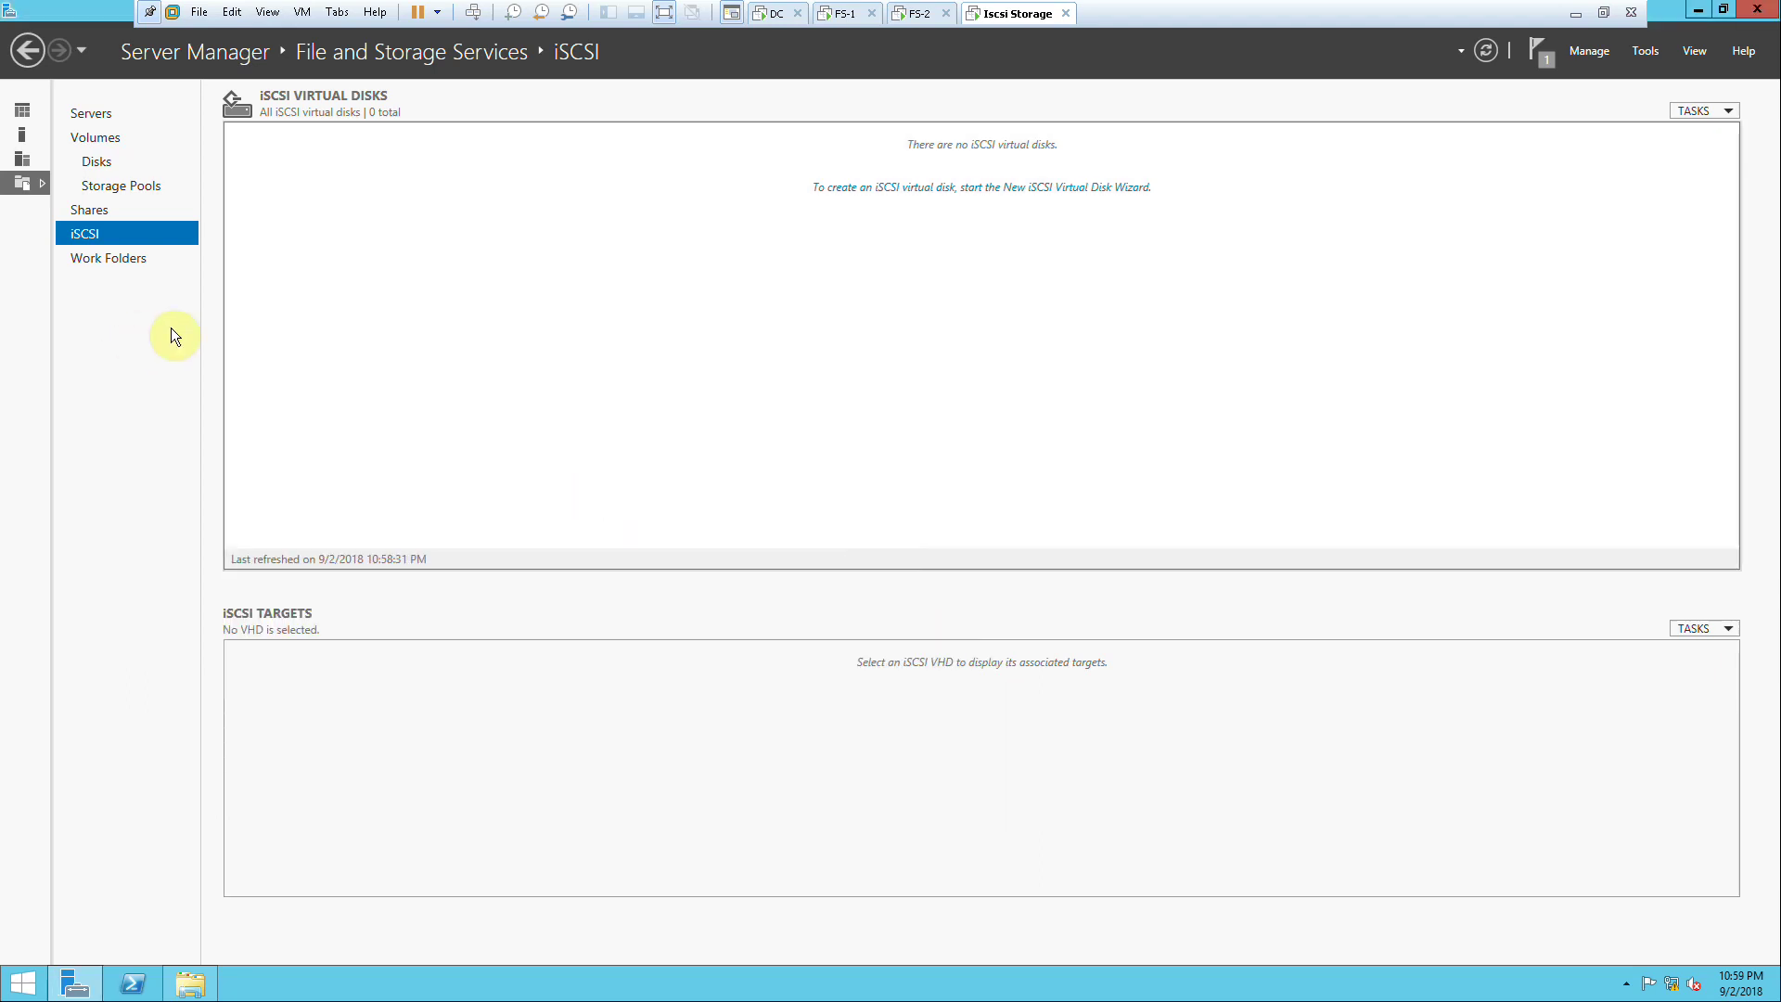
# Step: Go to the Disks page and select disk 4, ABC-VHD, showing 196 GB unallocated
pyautogui.click(98, 162)
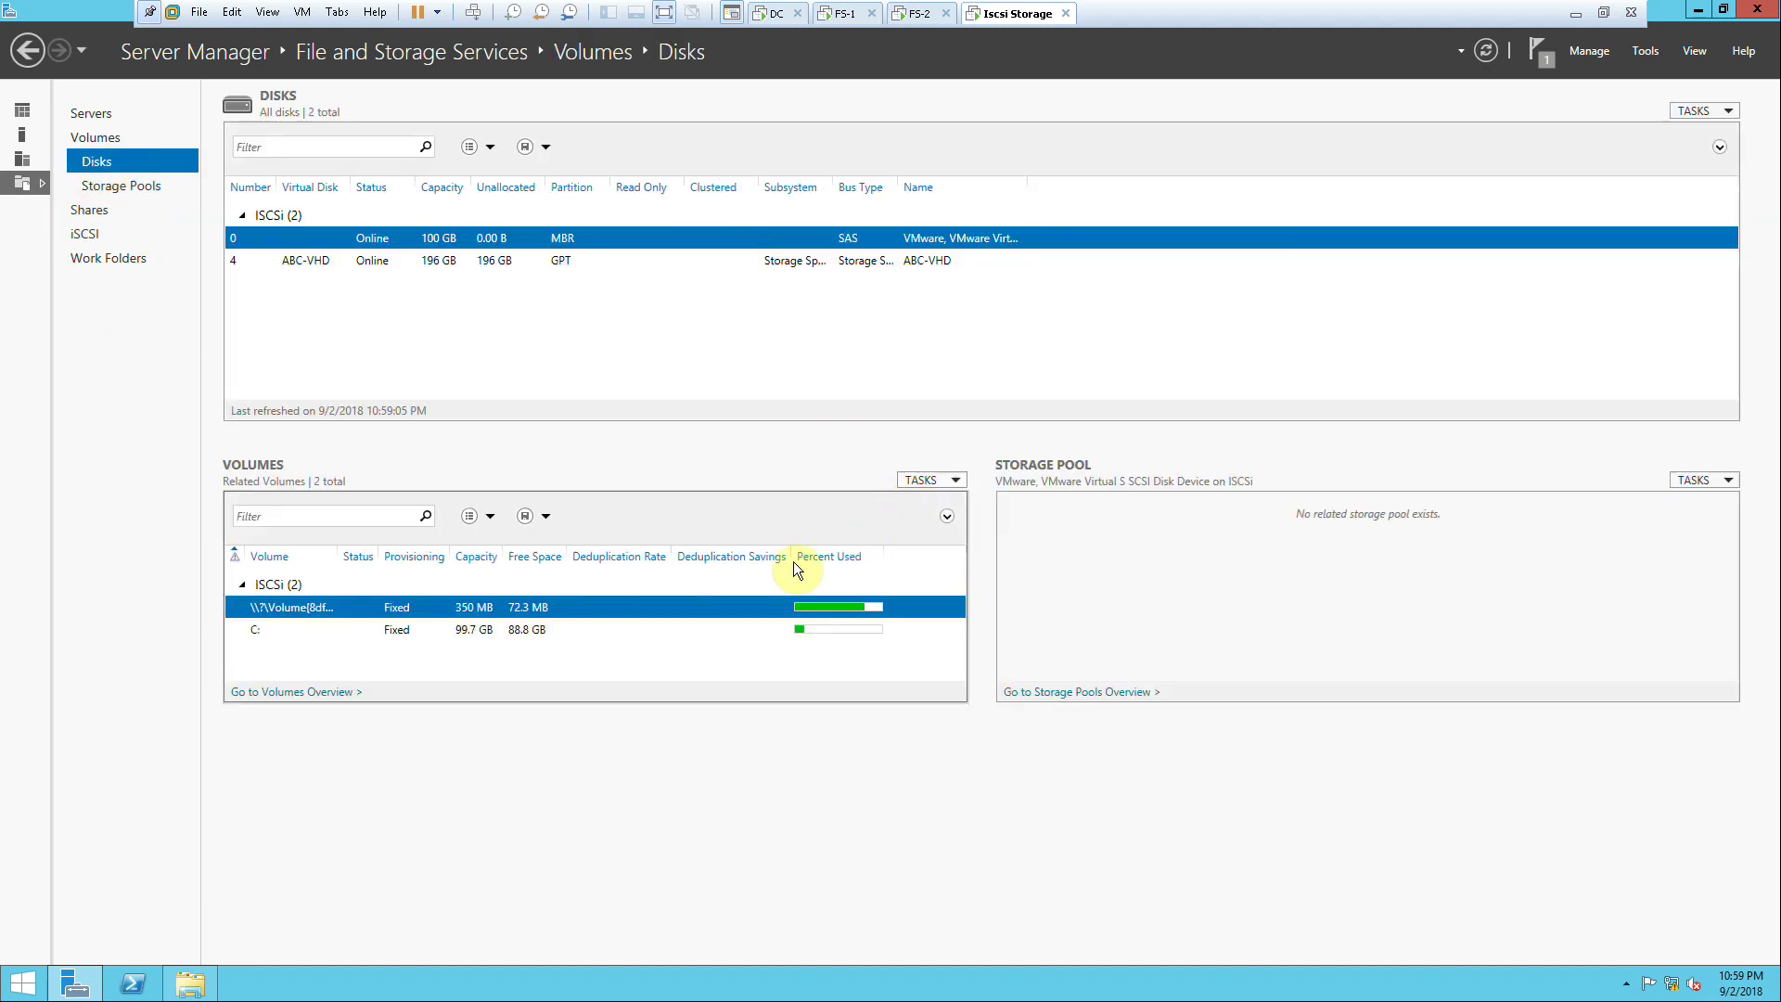
pyautogui.click(922, 480)
pyautogui.click(664, 264)
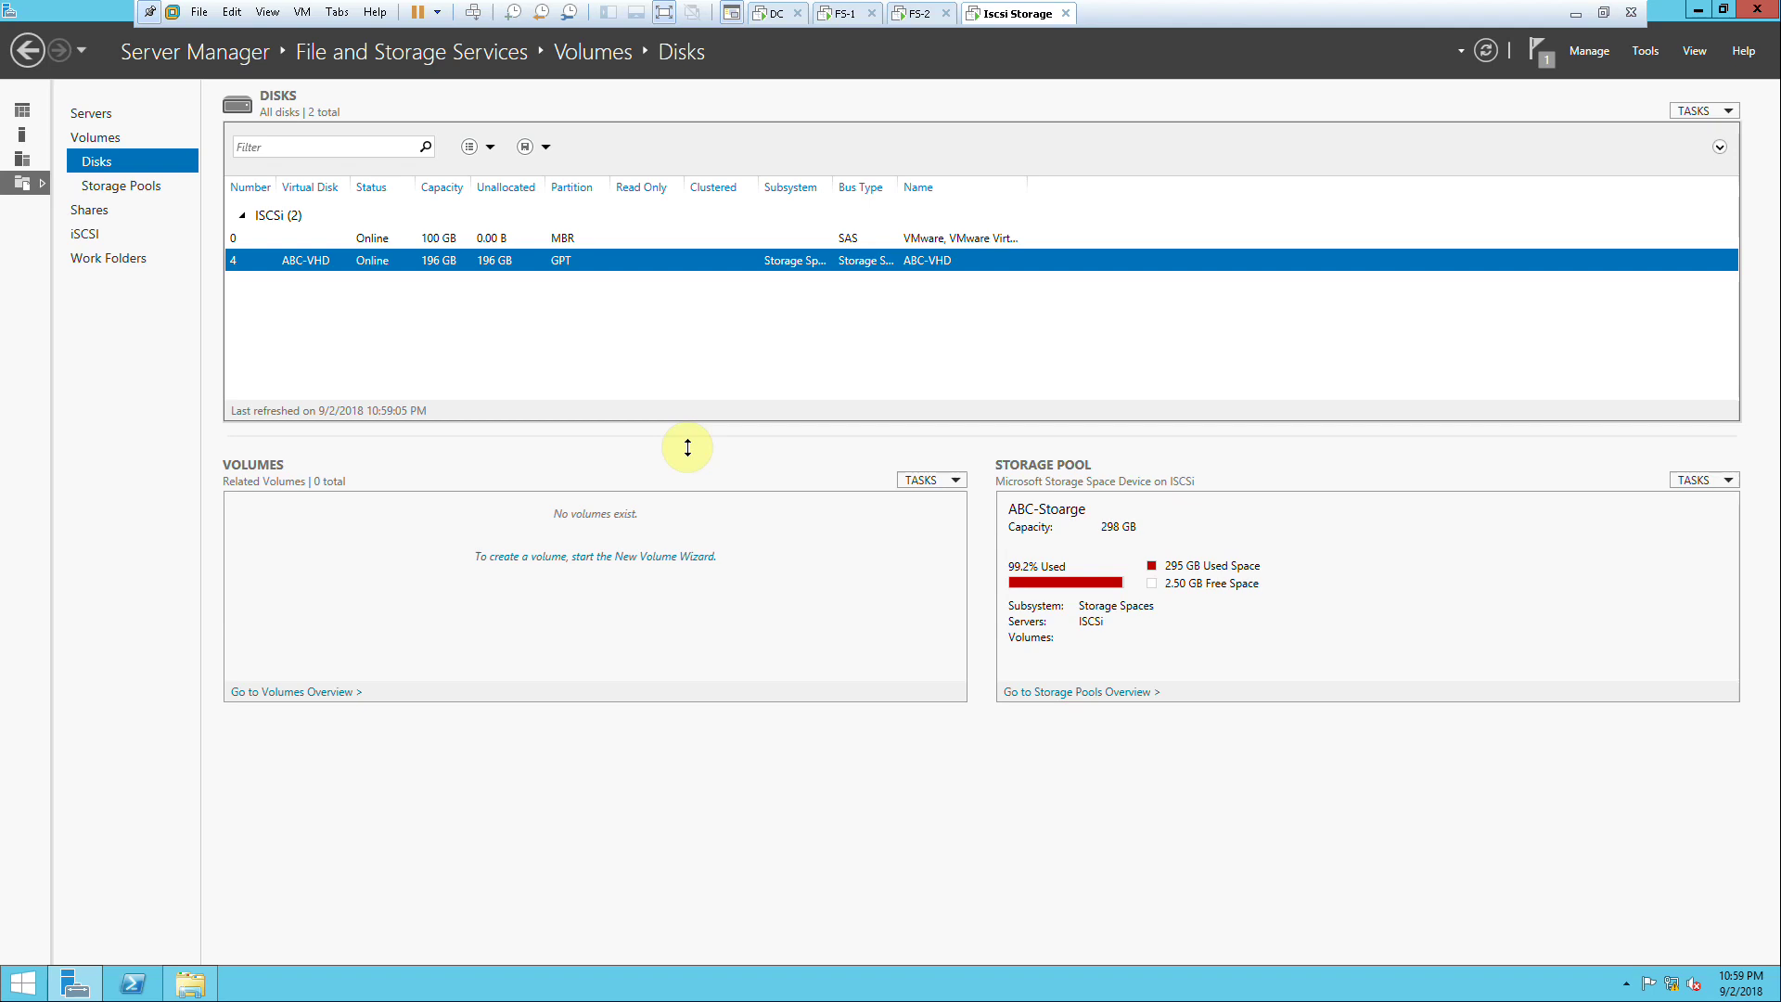
# Step: Start a new volume on ABC-VHD, step through two wizard pages, then cancel it
pyautogui.click(565, 557)
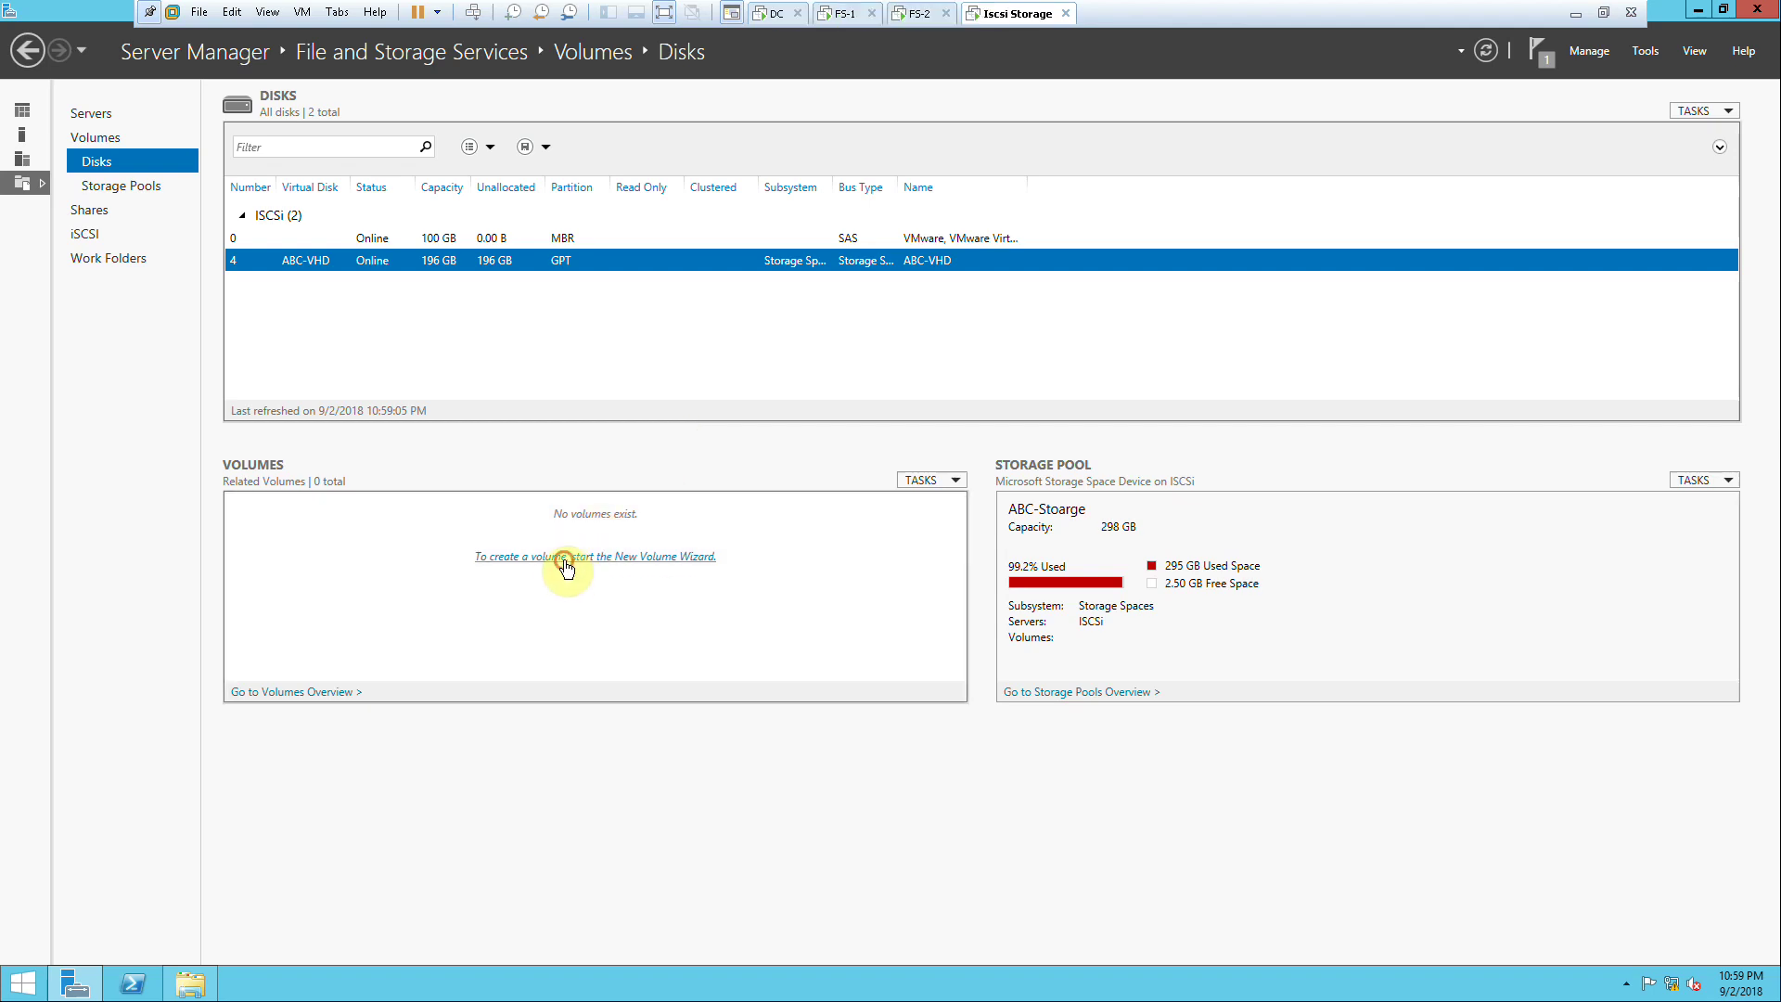
pyautogui.click(529, 526)
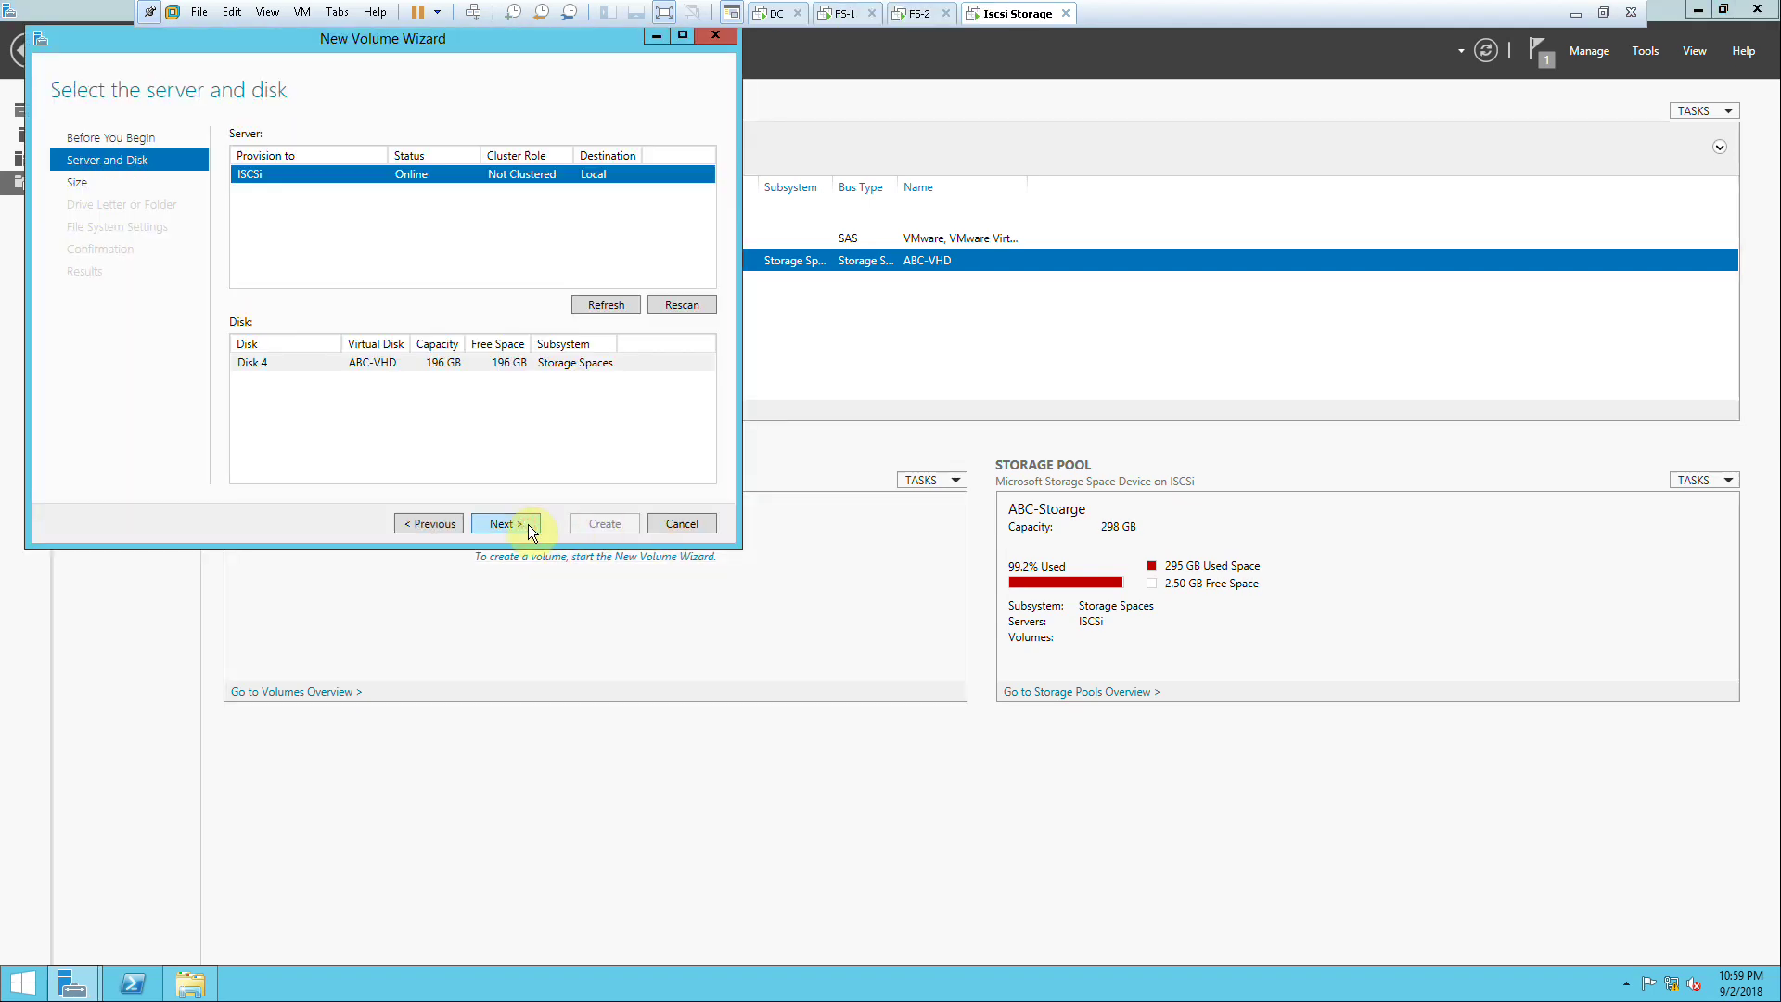
pyautogui.click(531, 525)
pyautogui.click(686, 525)
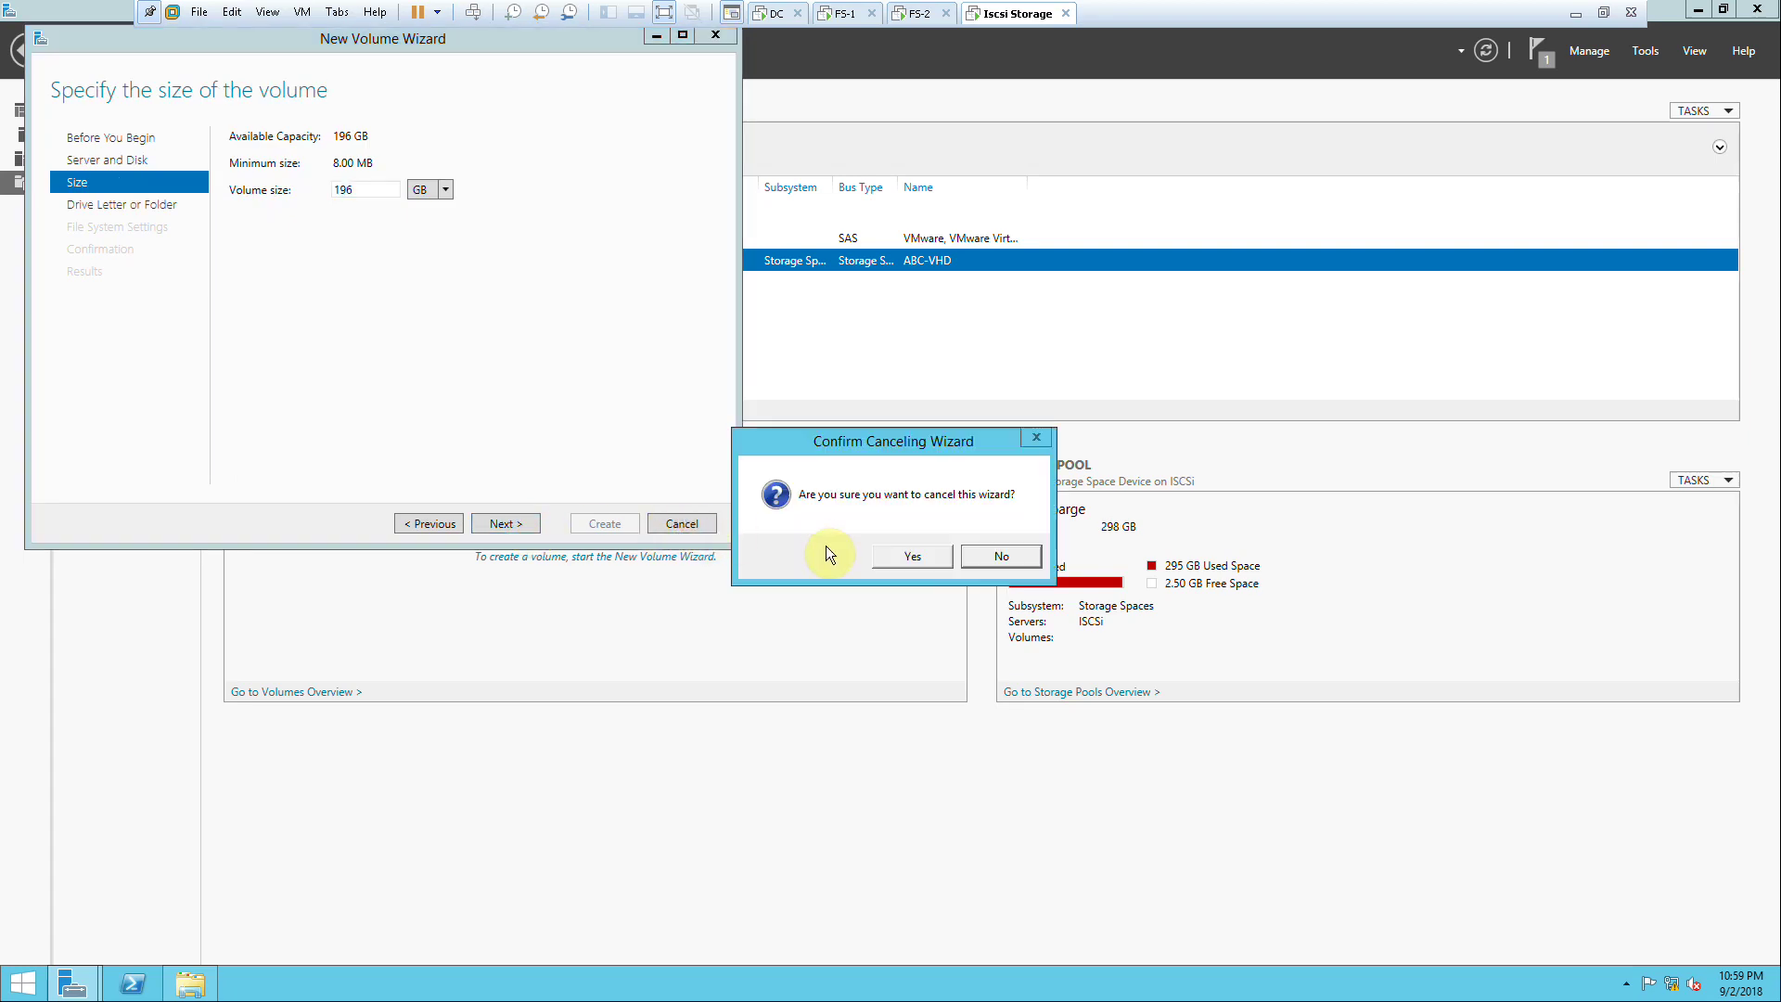
pyautogui.click(912, 556)
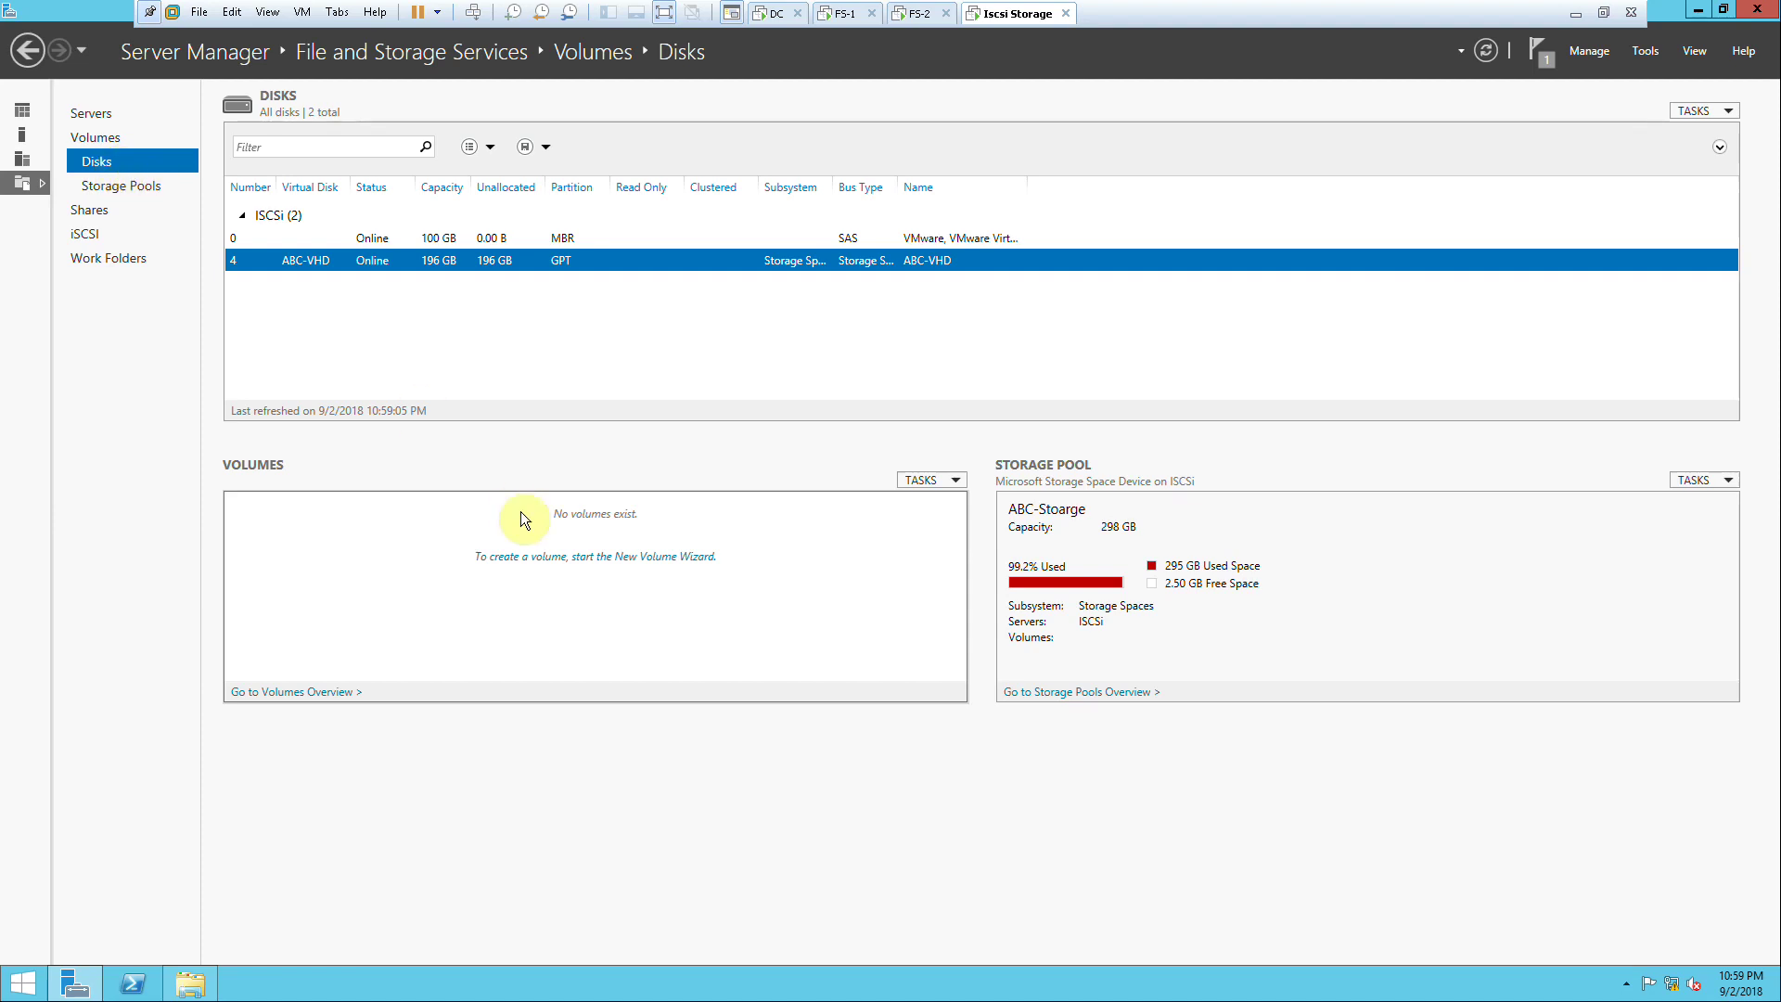
# Step: Create an NTFS volume on ABC-VHD using the full 196 GB and default drive letter
pyautogui.click(634, 560)
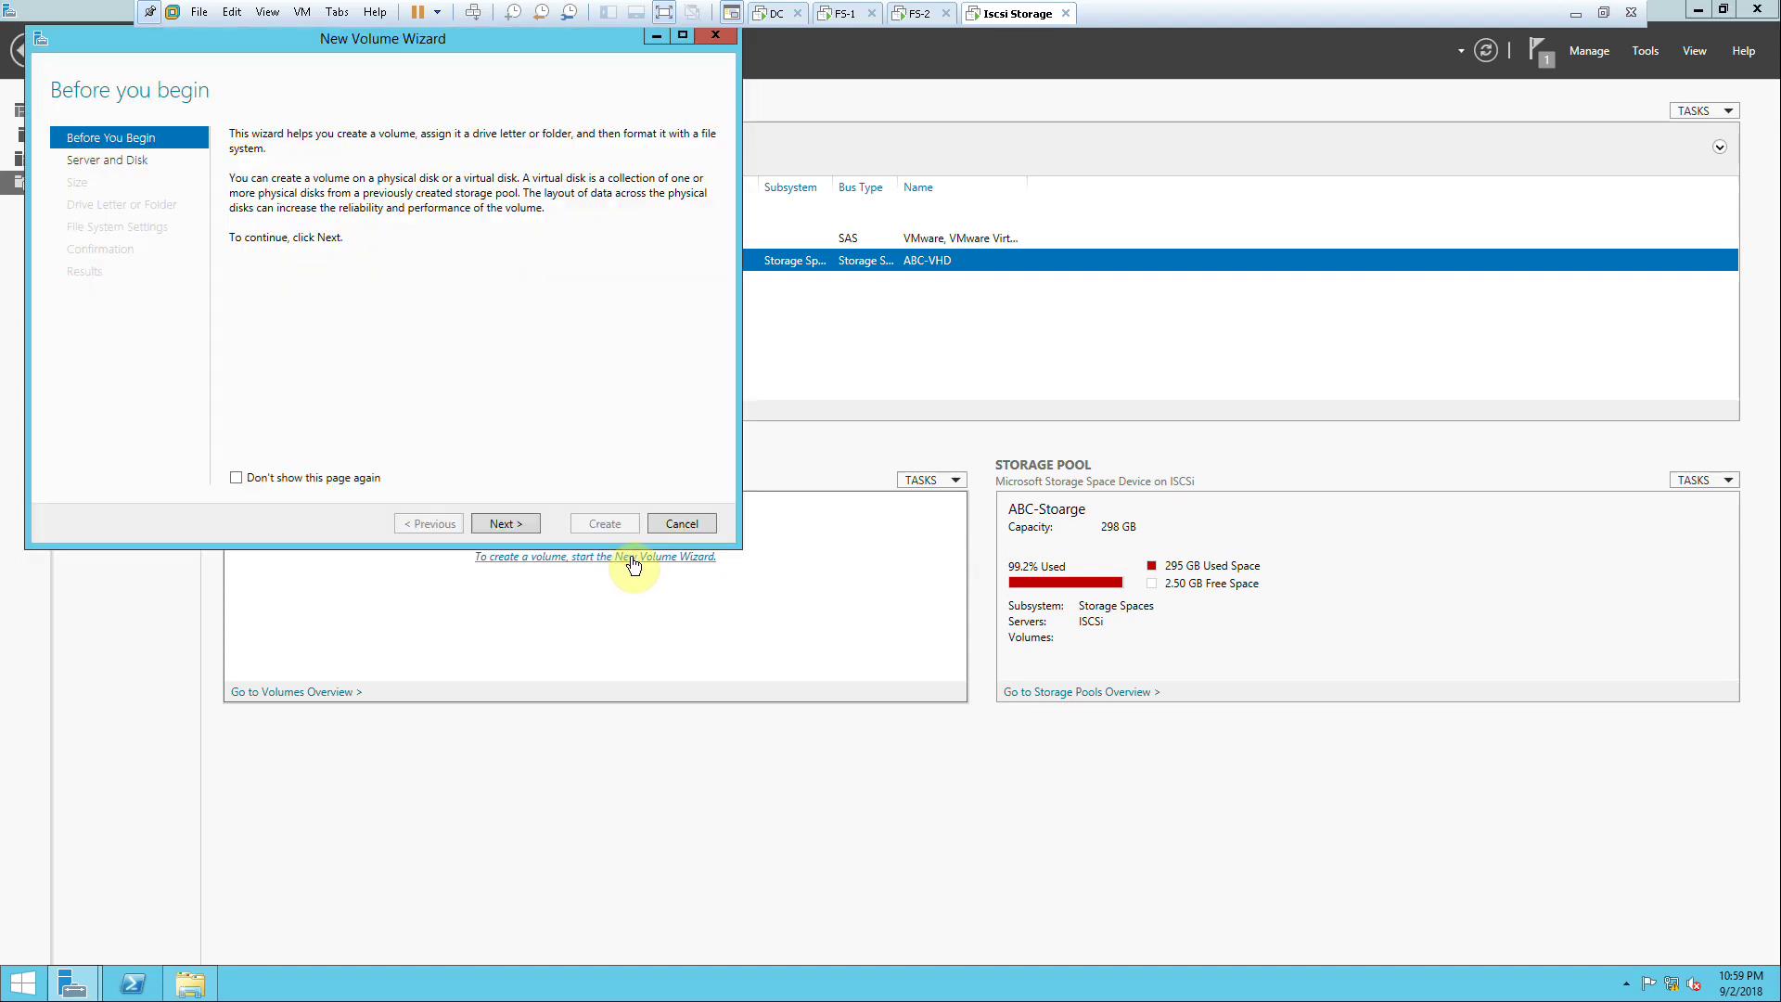
pyautogui.click(533, 522)
pyautogui.click(535, 524)
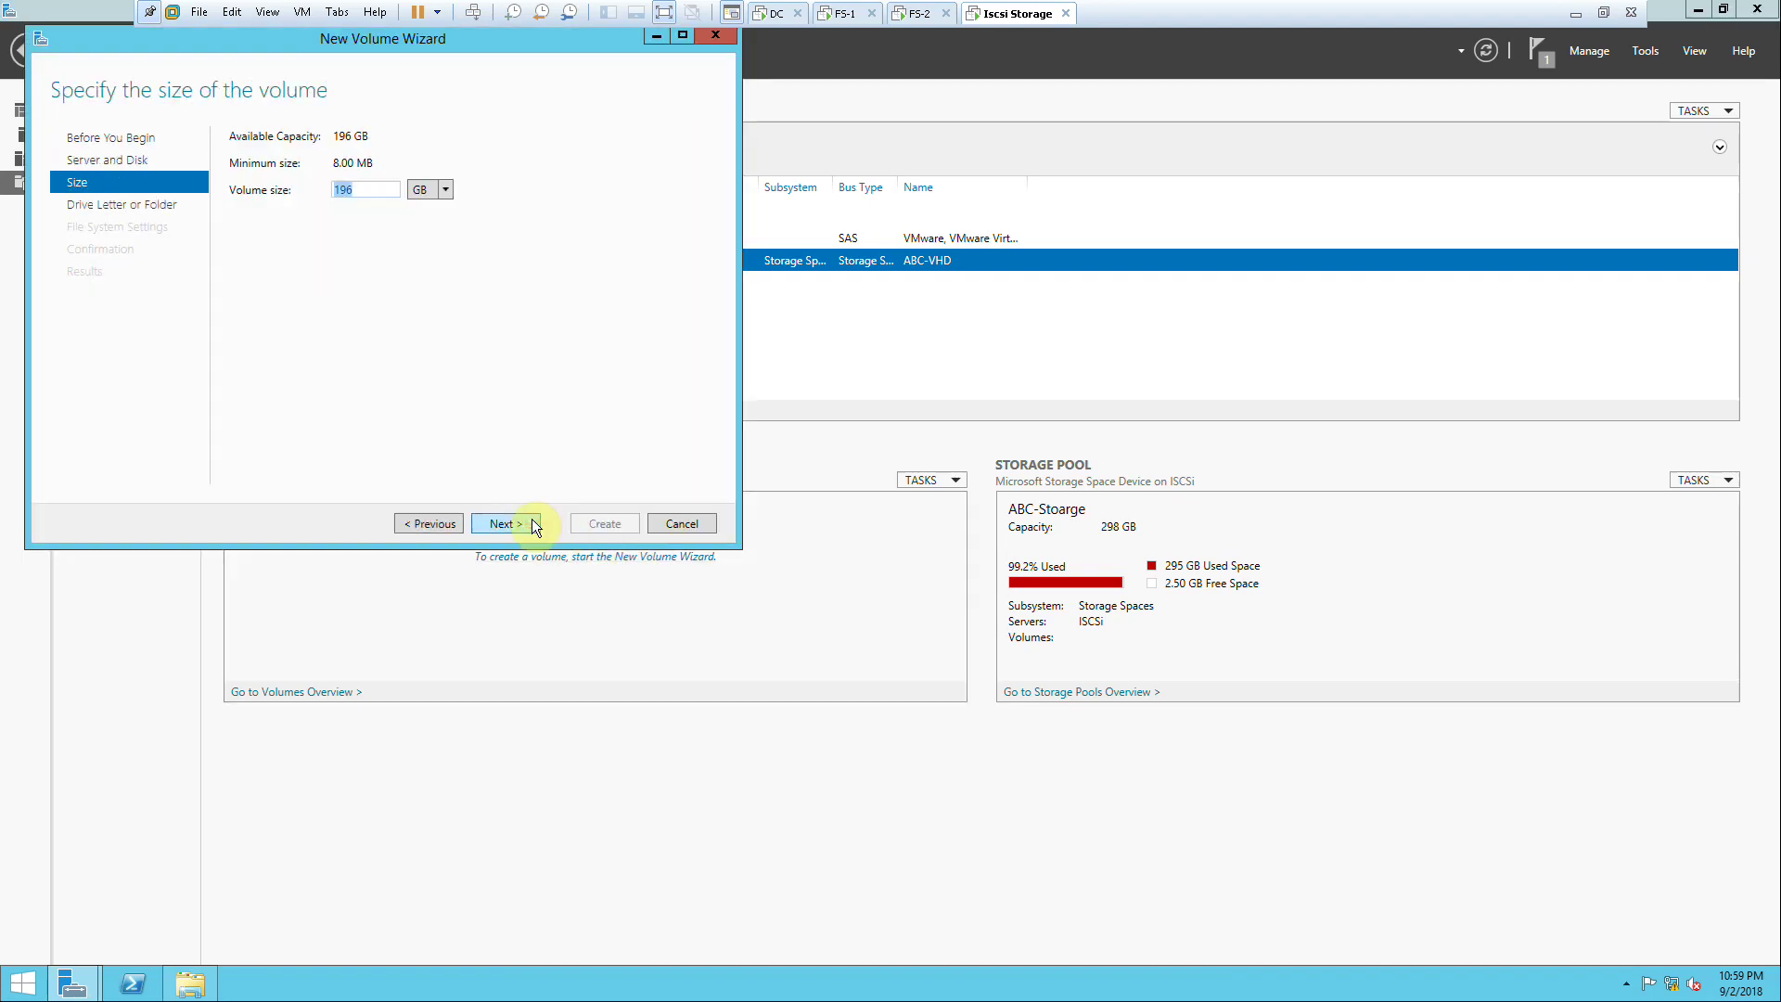
pyautogui.click(535, 524)
pyautogui.click(535, 524)
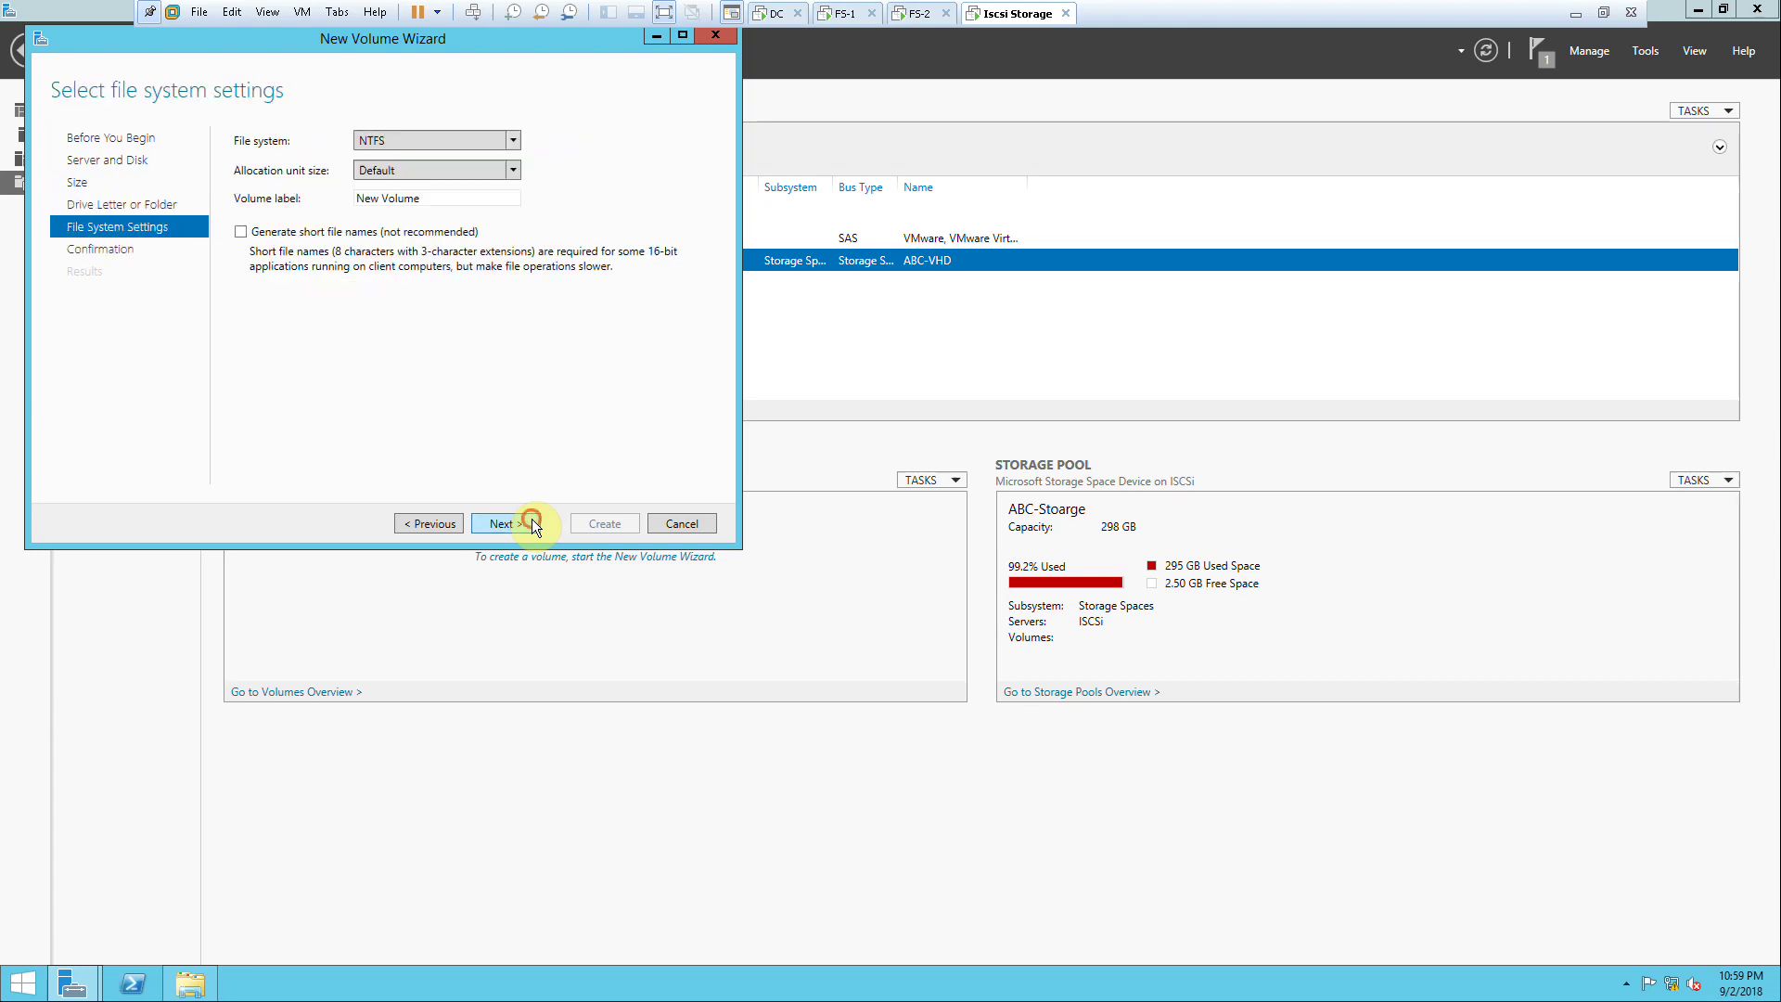
pyautogui.click(535, 524)
pyautogui.click(596, 524)
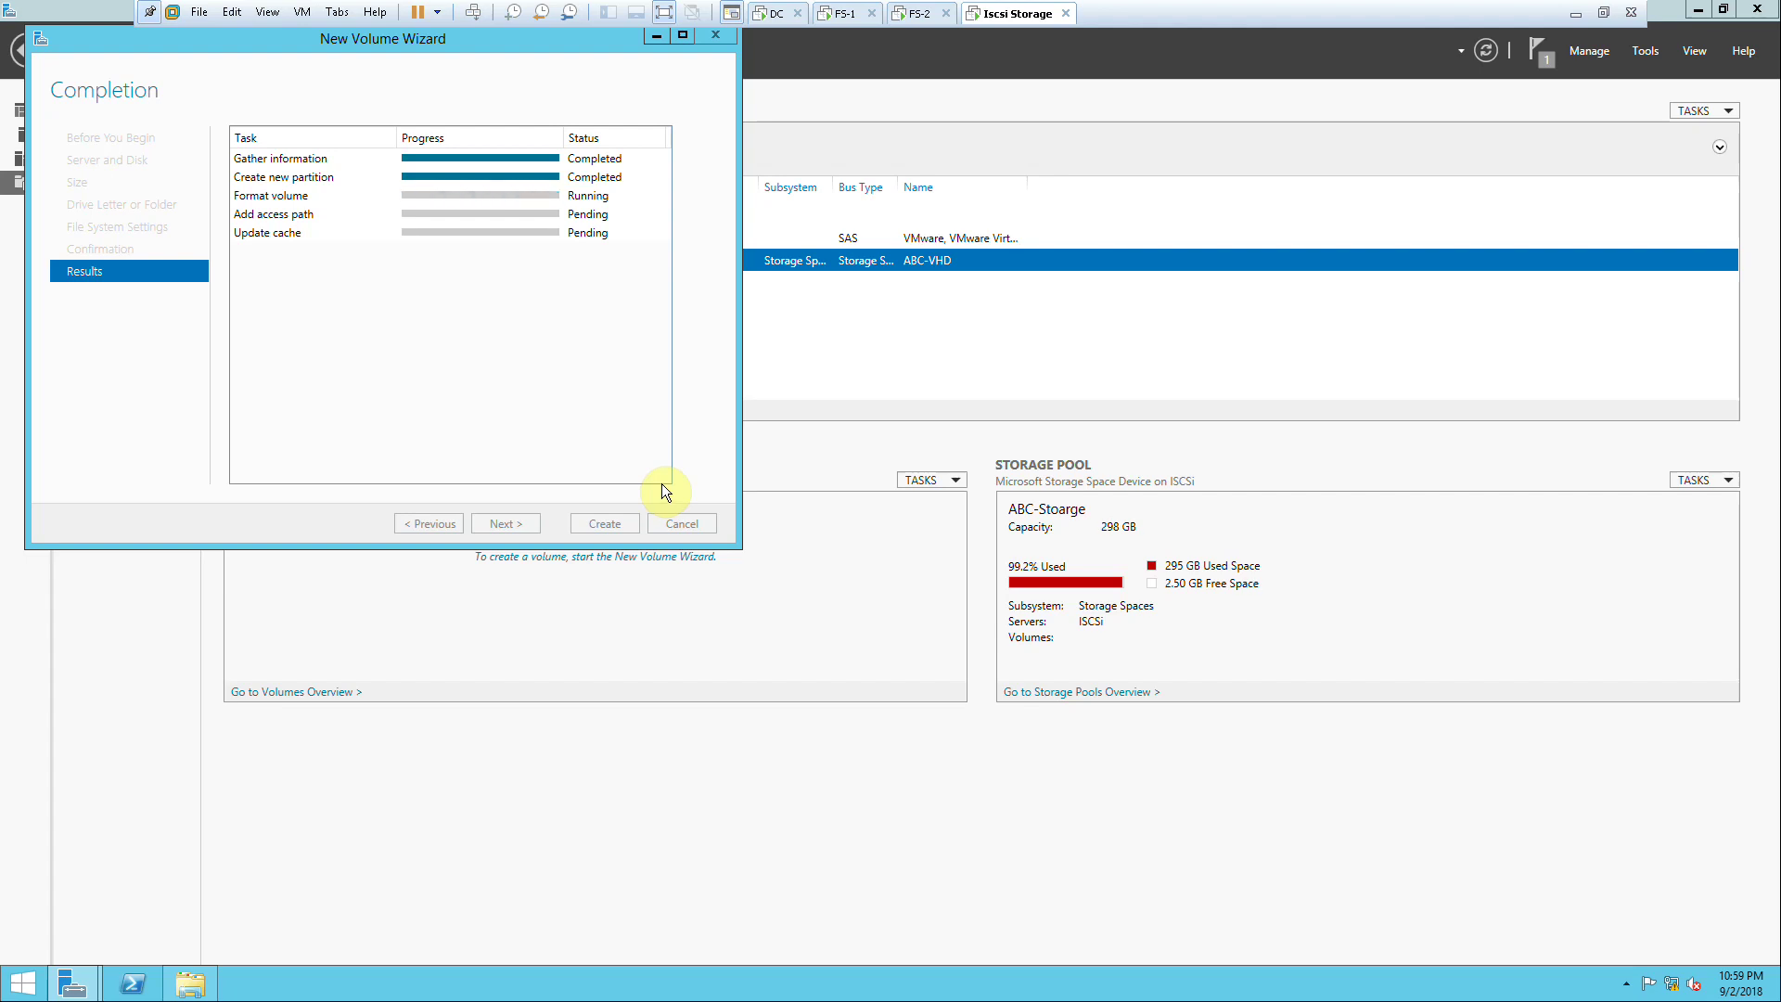
pyautogui.moveTo(198, 47); pyautogui.dragTo(468, 127)
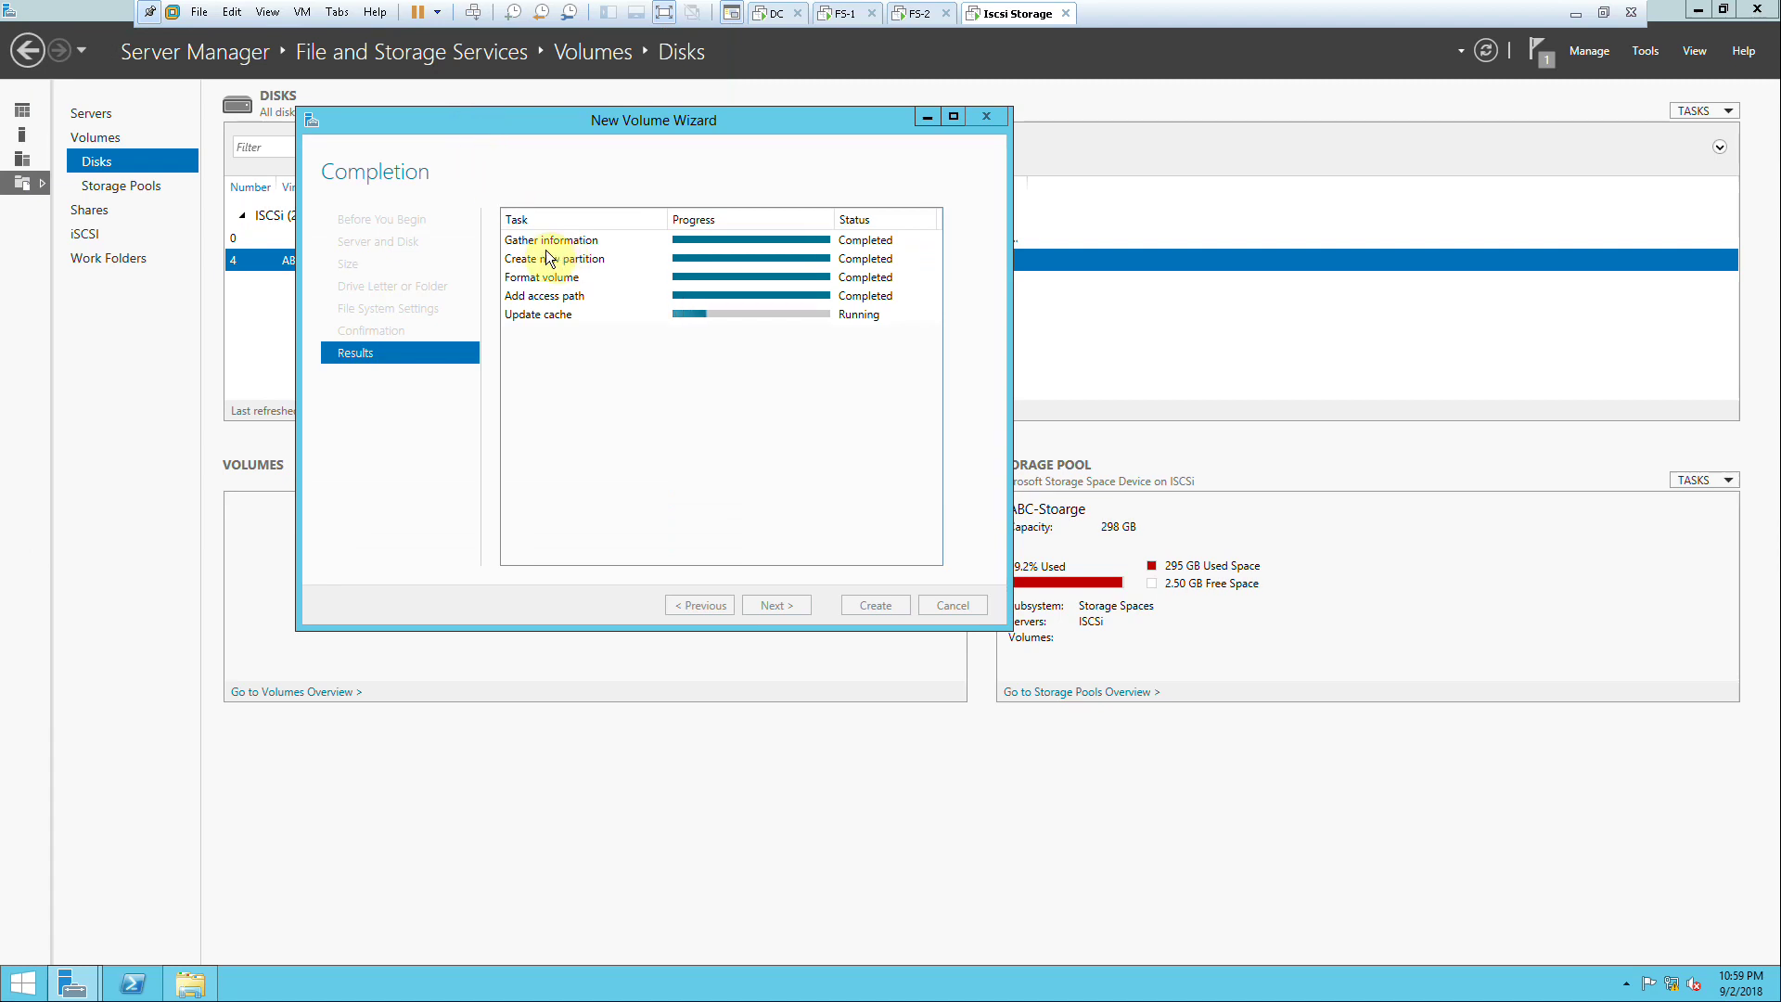
pyautogui.click(863, 605)
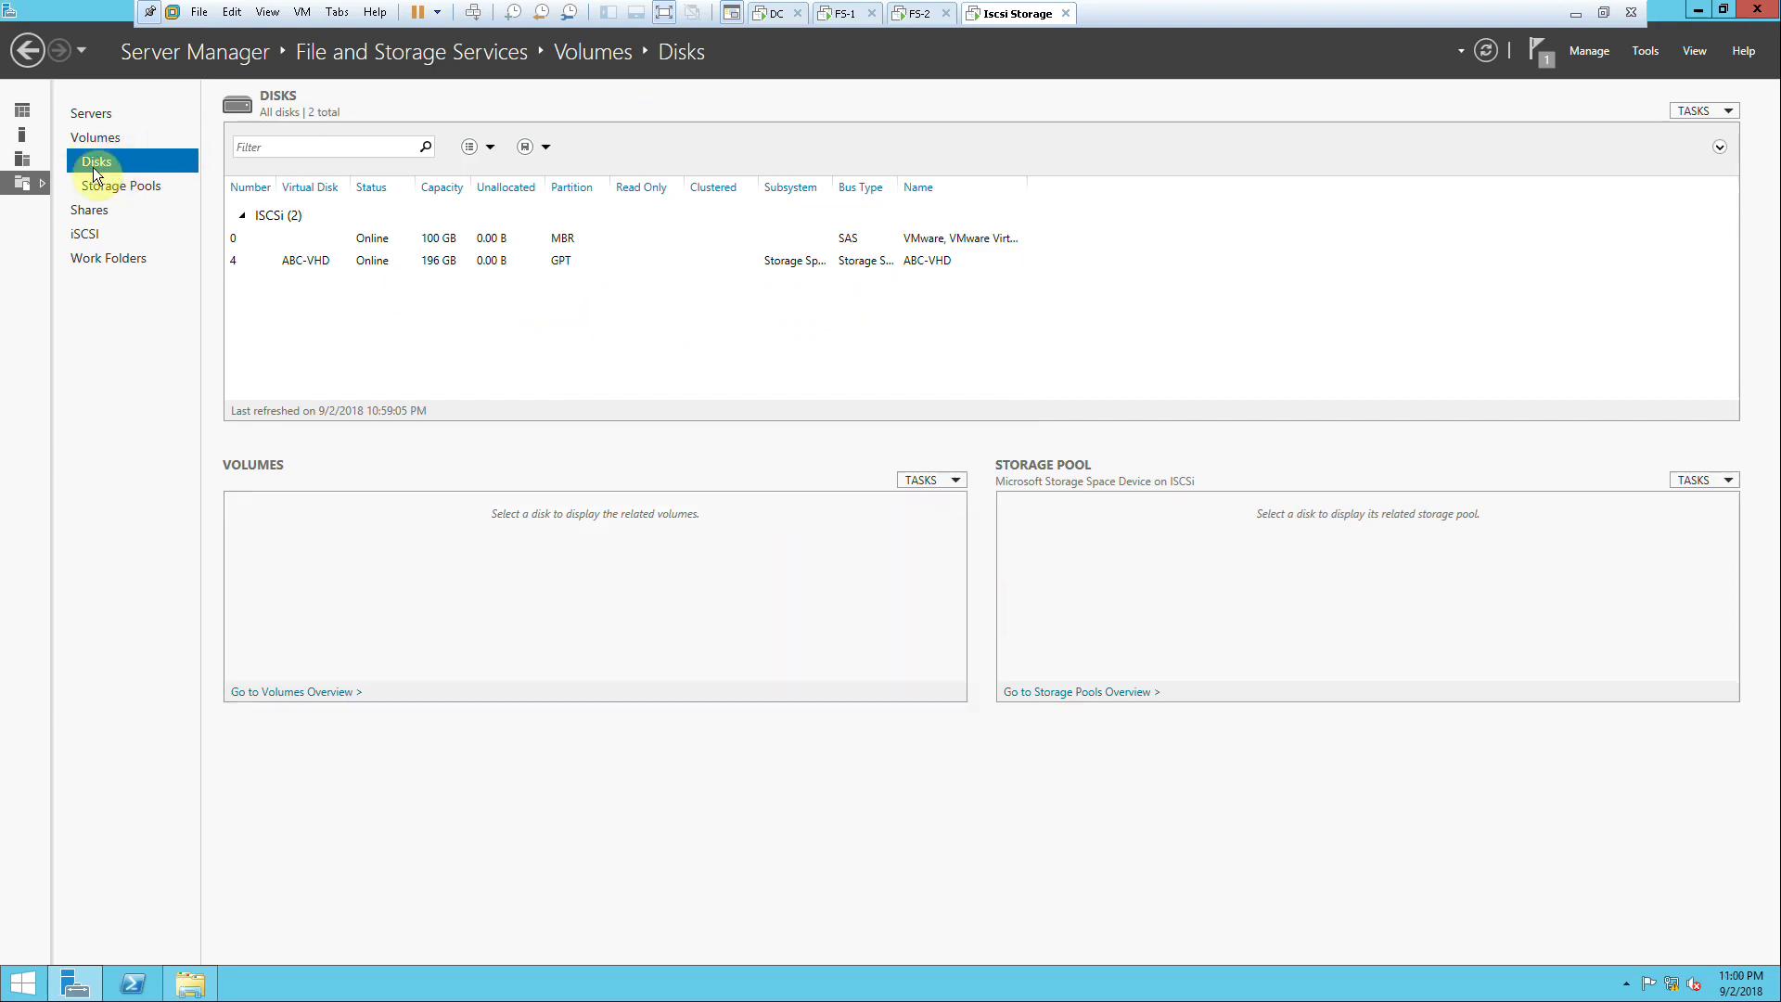
# Step: Show ABC-VHD's related volume E: and the ABC-Stoarge pool on the Disks page
pyautogui.click(921, 481)
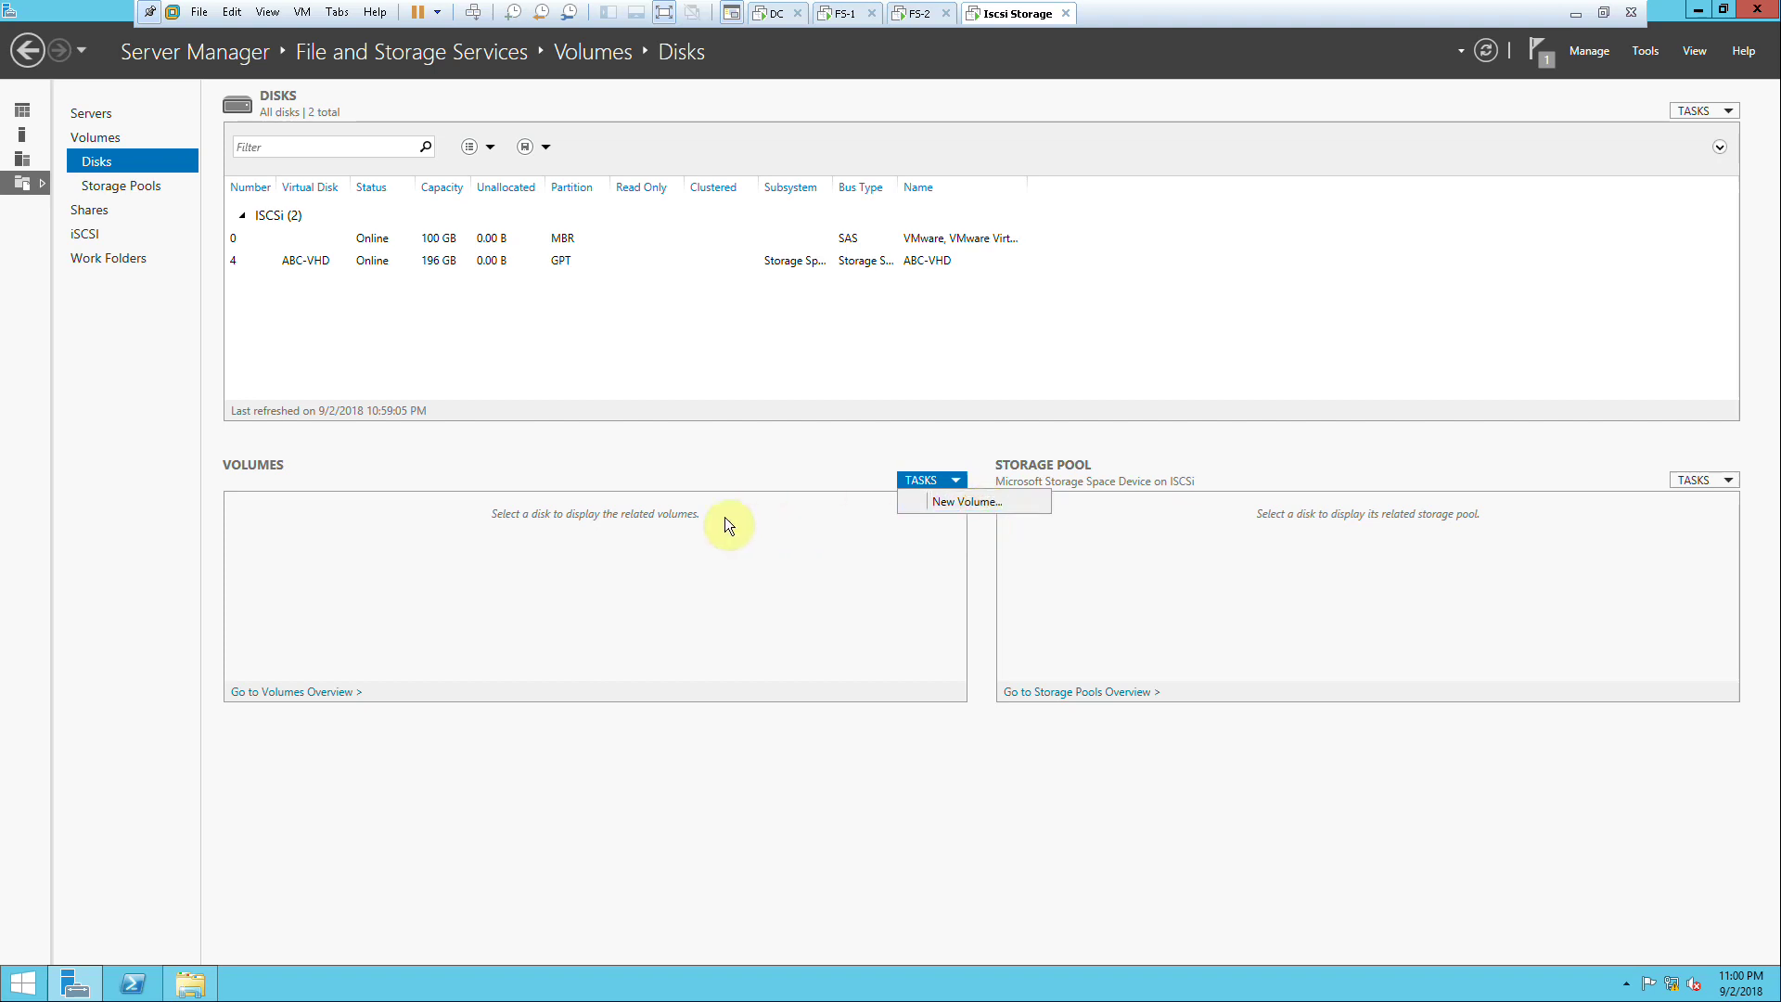
pyautogui.click(532, 269)
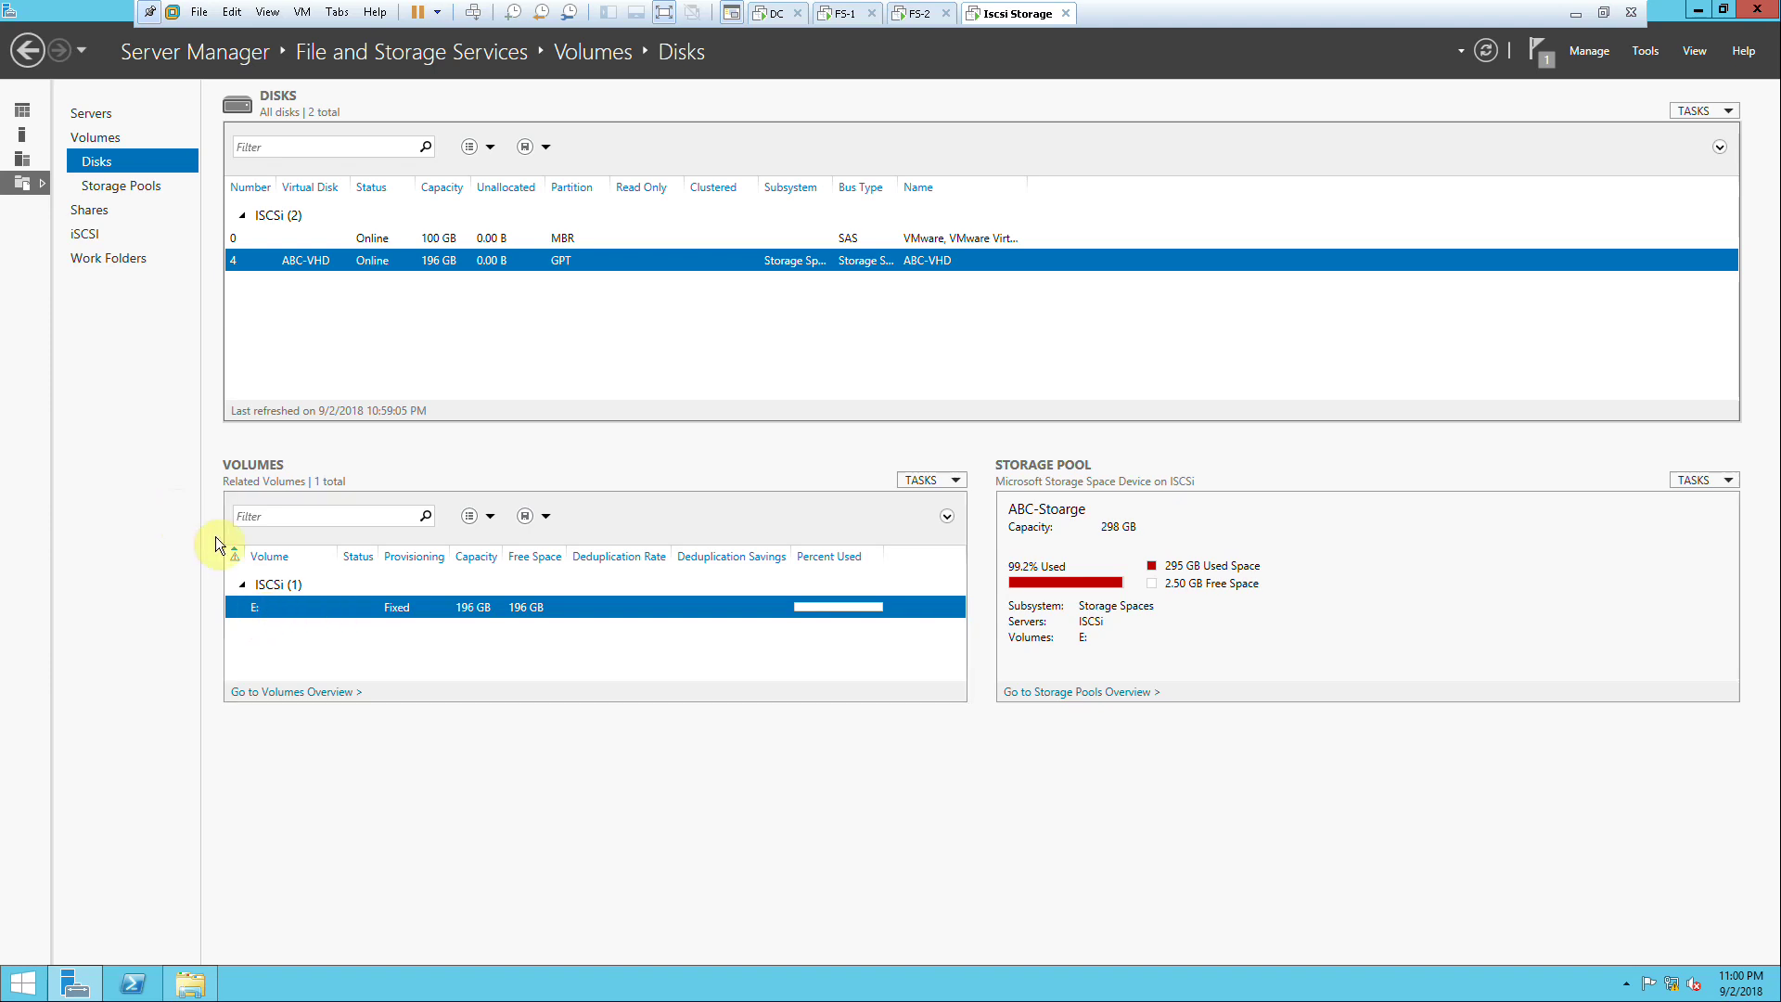
pyautogui.click(85, 235)
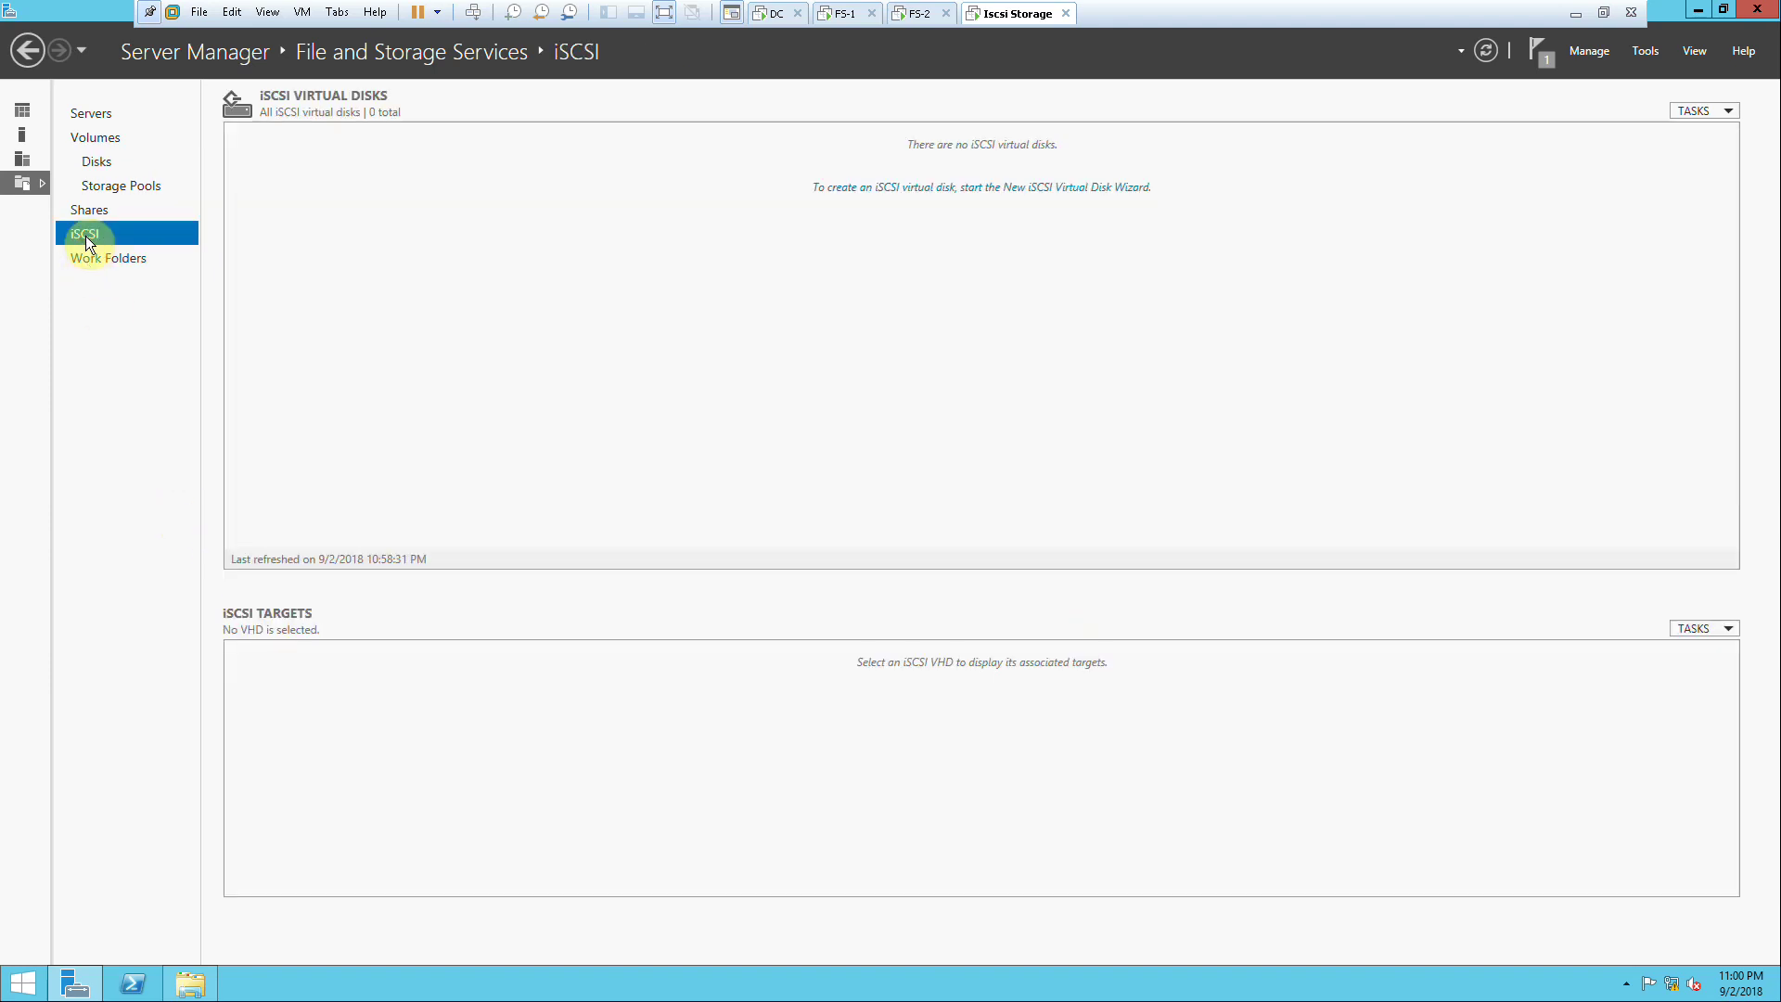
pyautogui.click(99, 163)
# Step: Step out to the host desktop and return to the iSCSI storage server's screen
pyautogui.click(1575, 14)
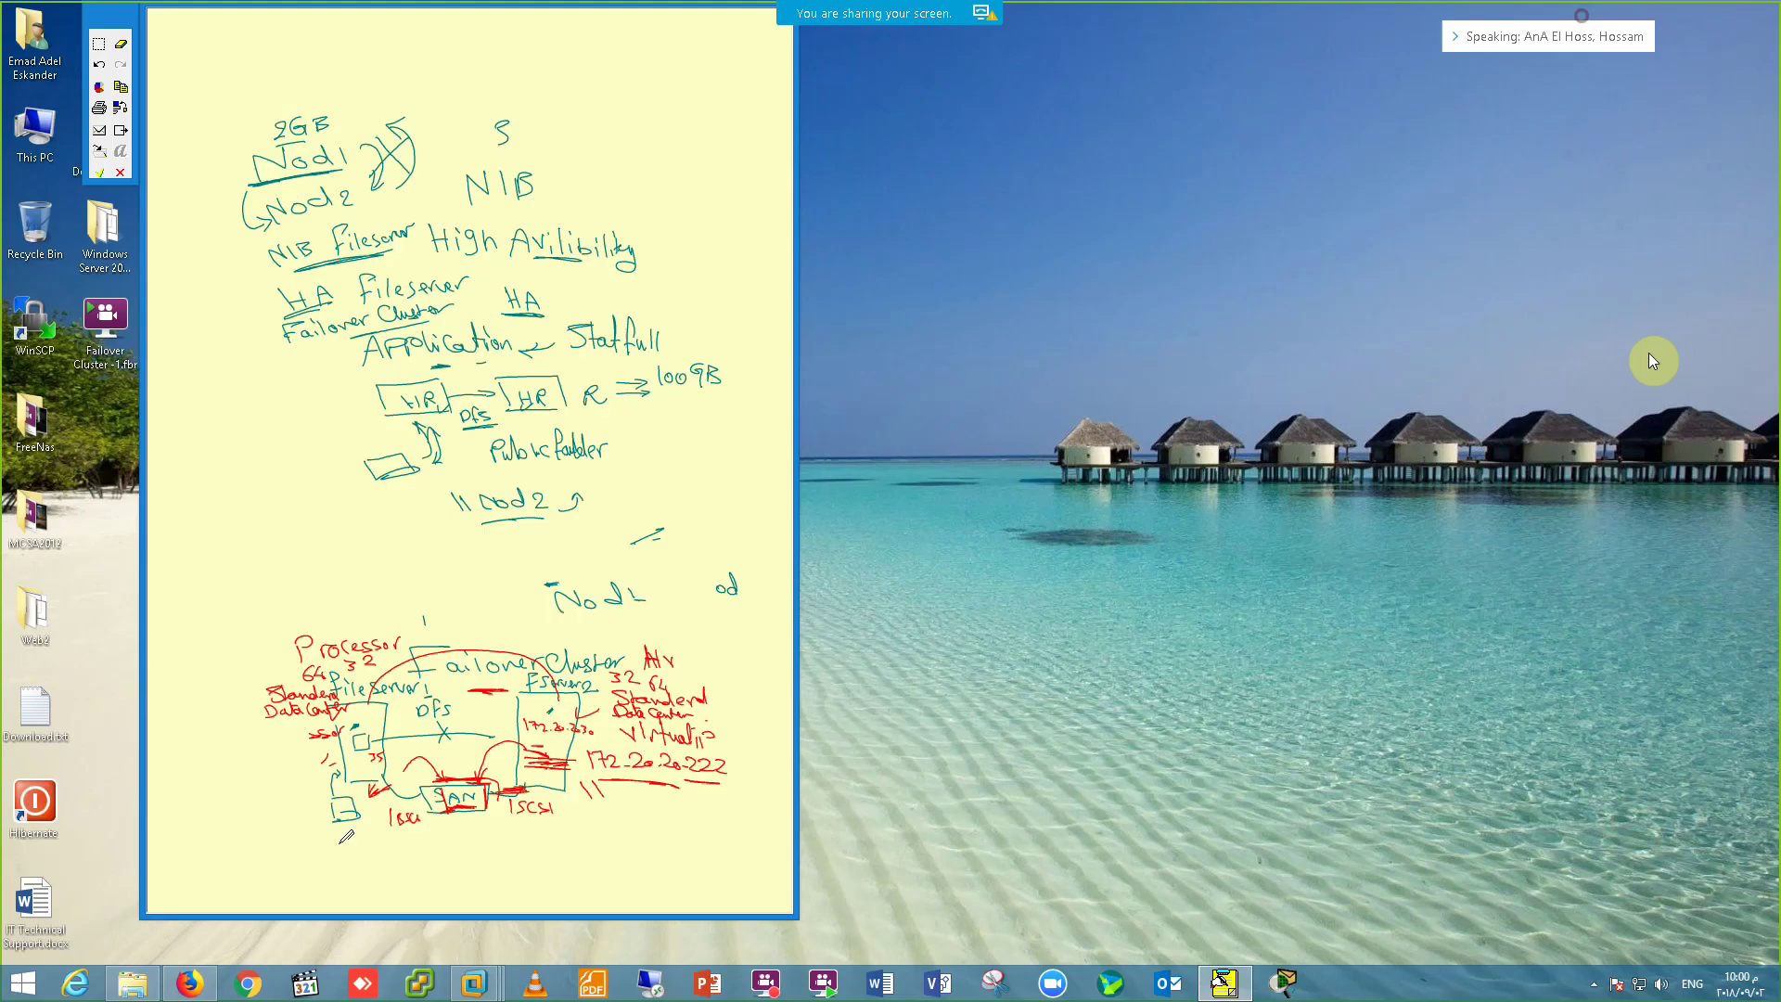
pyautogui.click(1594, 983)
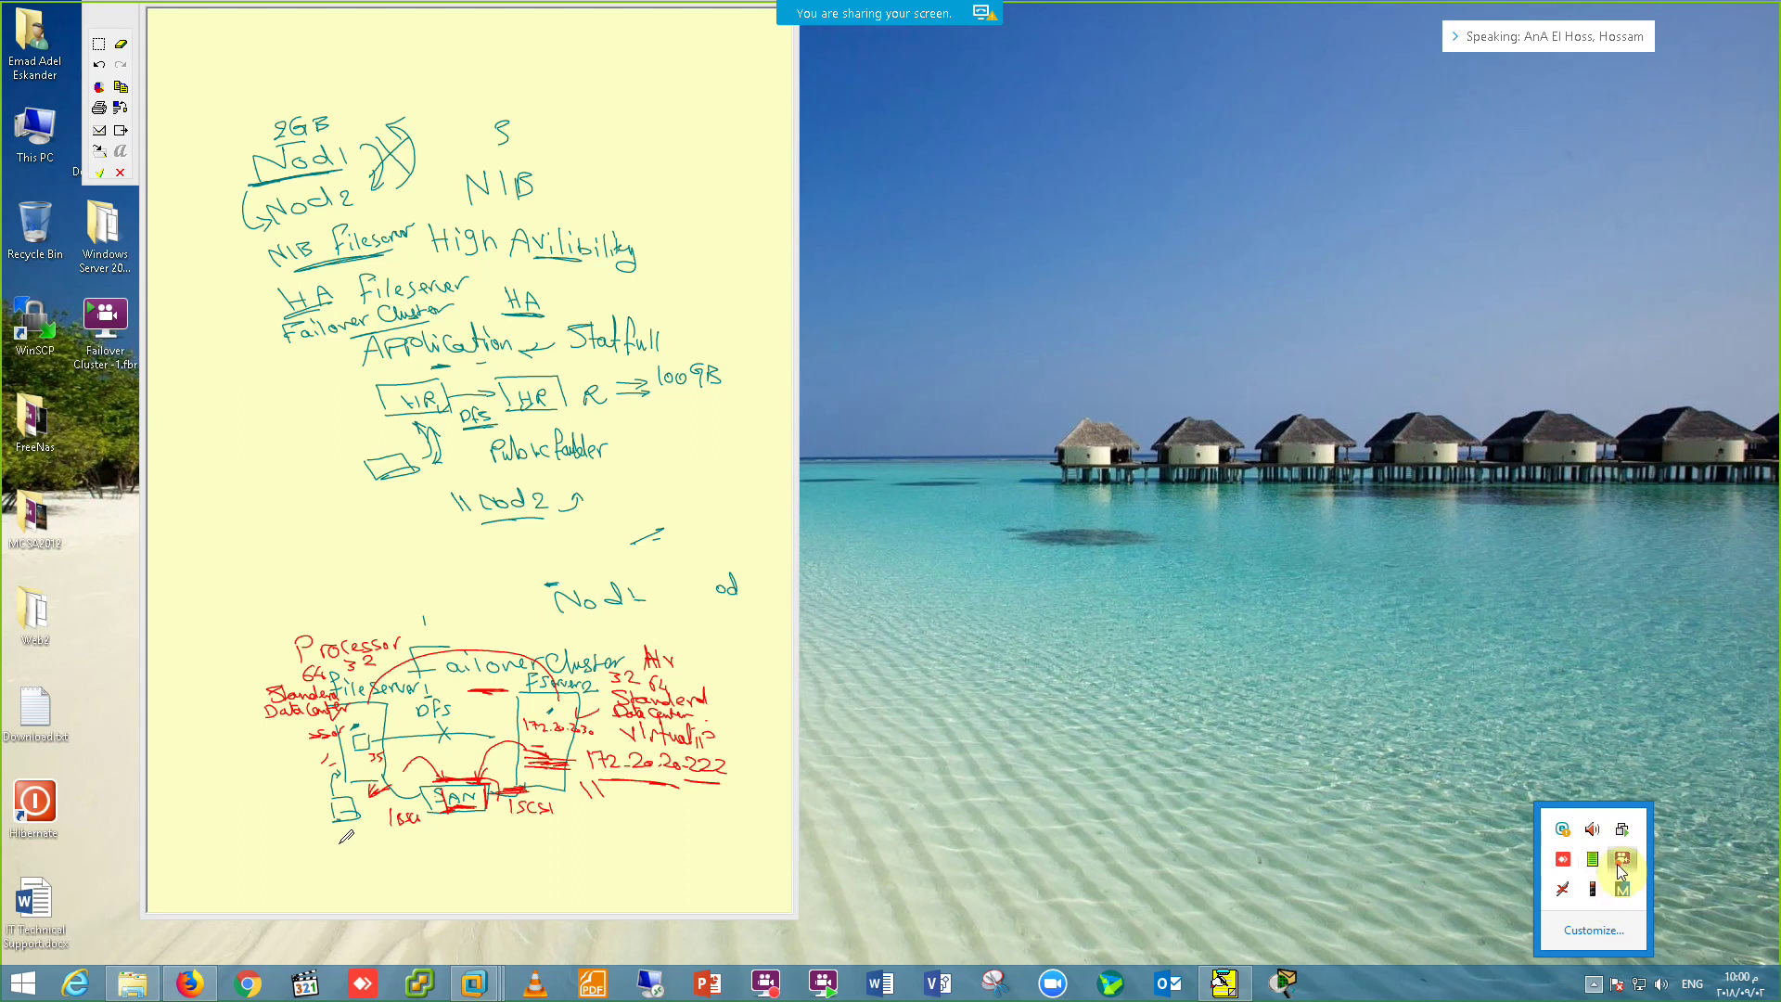
pyautogui.click(1622, 858)
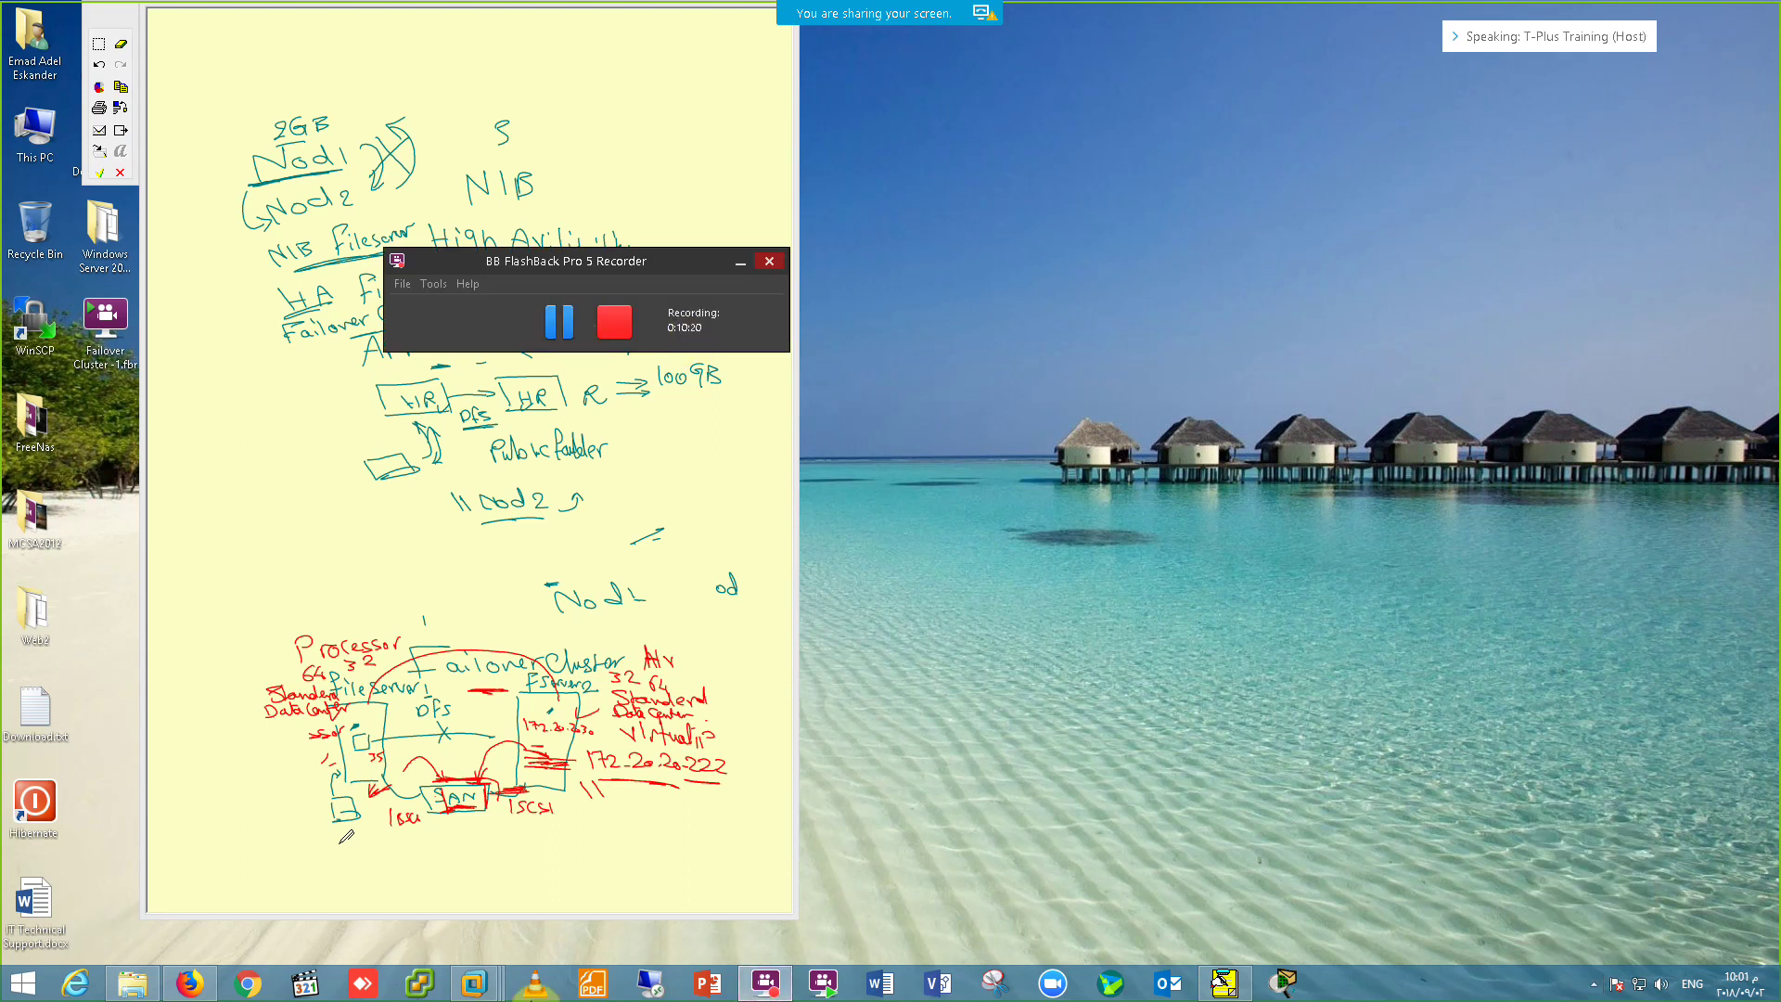
pyautogui.click(474, 983)
pyautogui.click(732, 863)
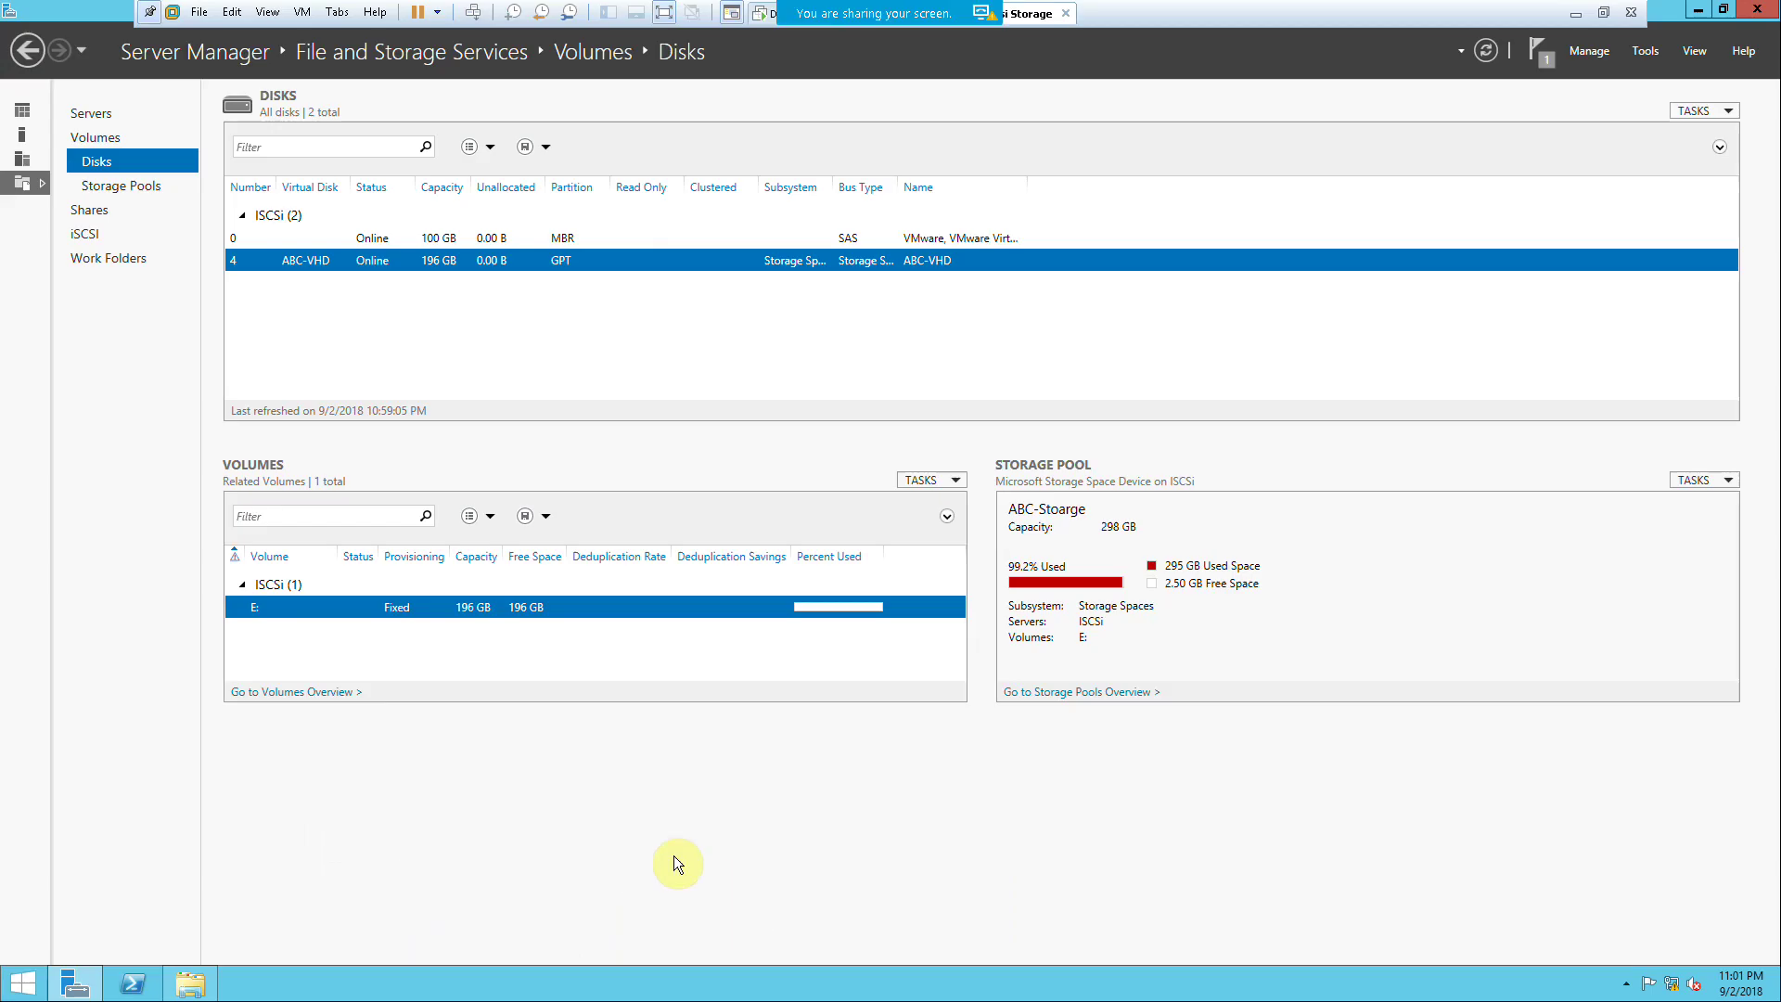
# Step: Start a new iSCSI virtual disk stored on volume E:
pyautogui.click(88, 236)
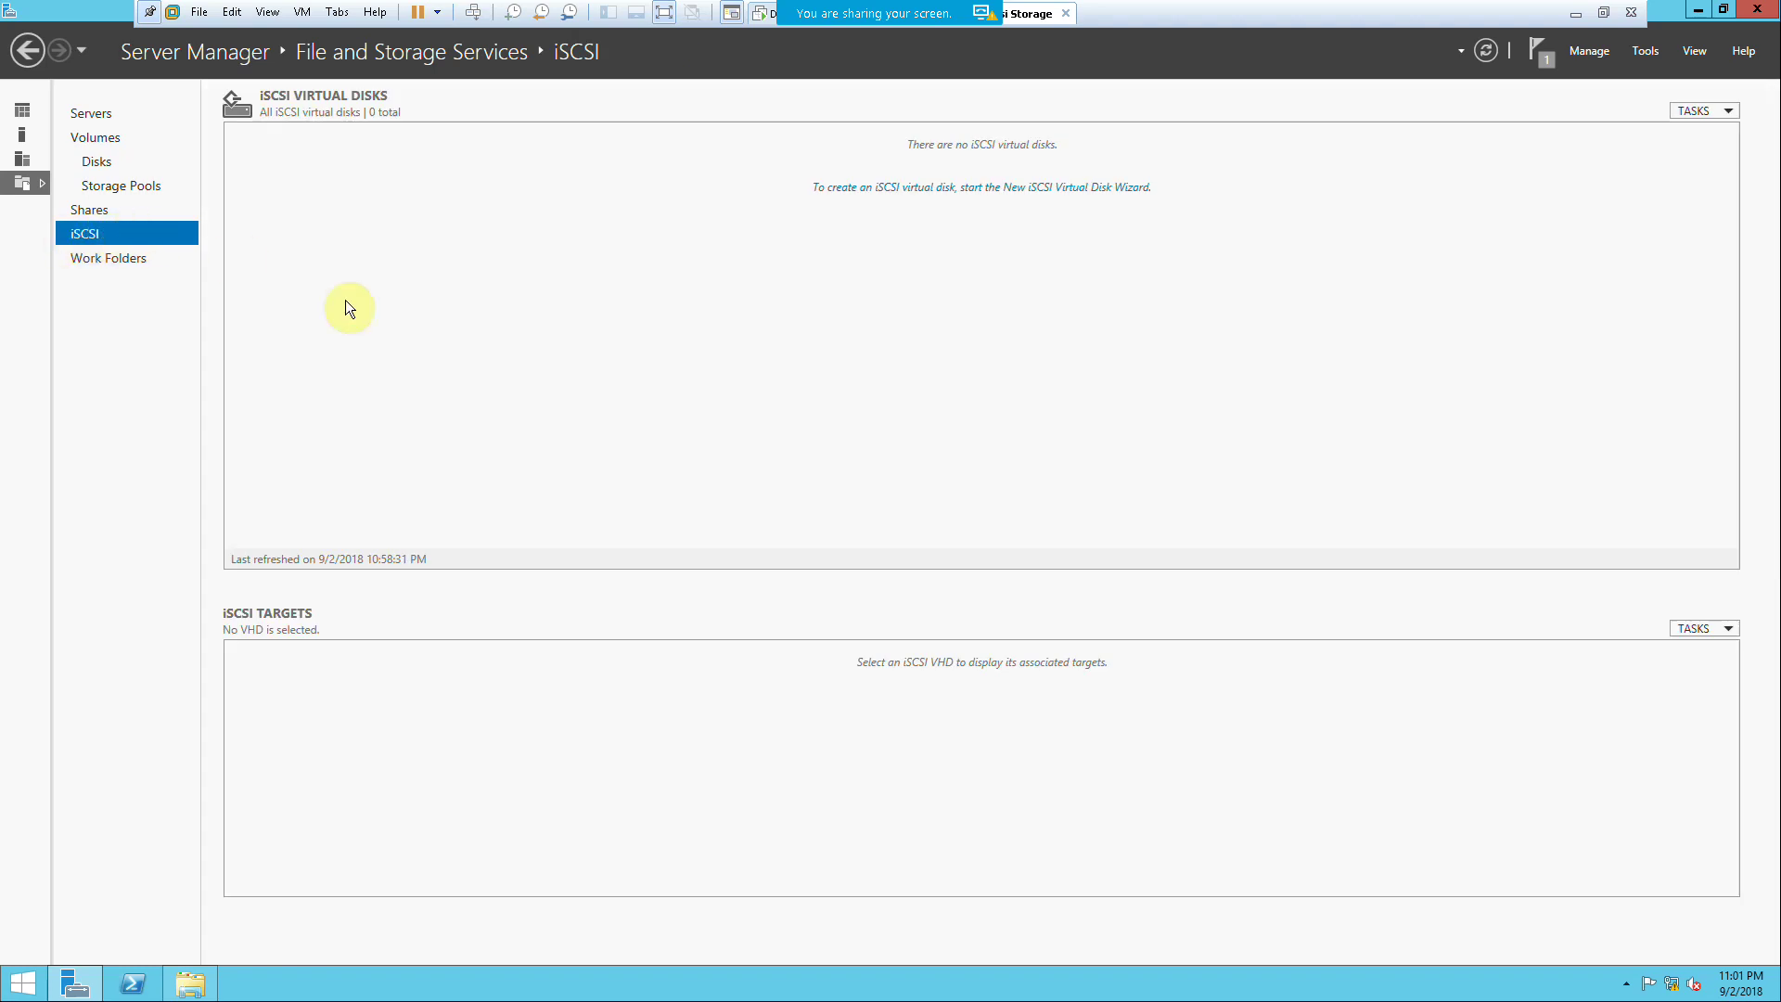
pyautogui.click(865, 188)
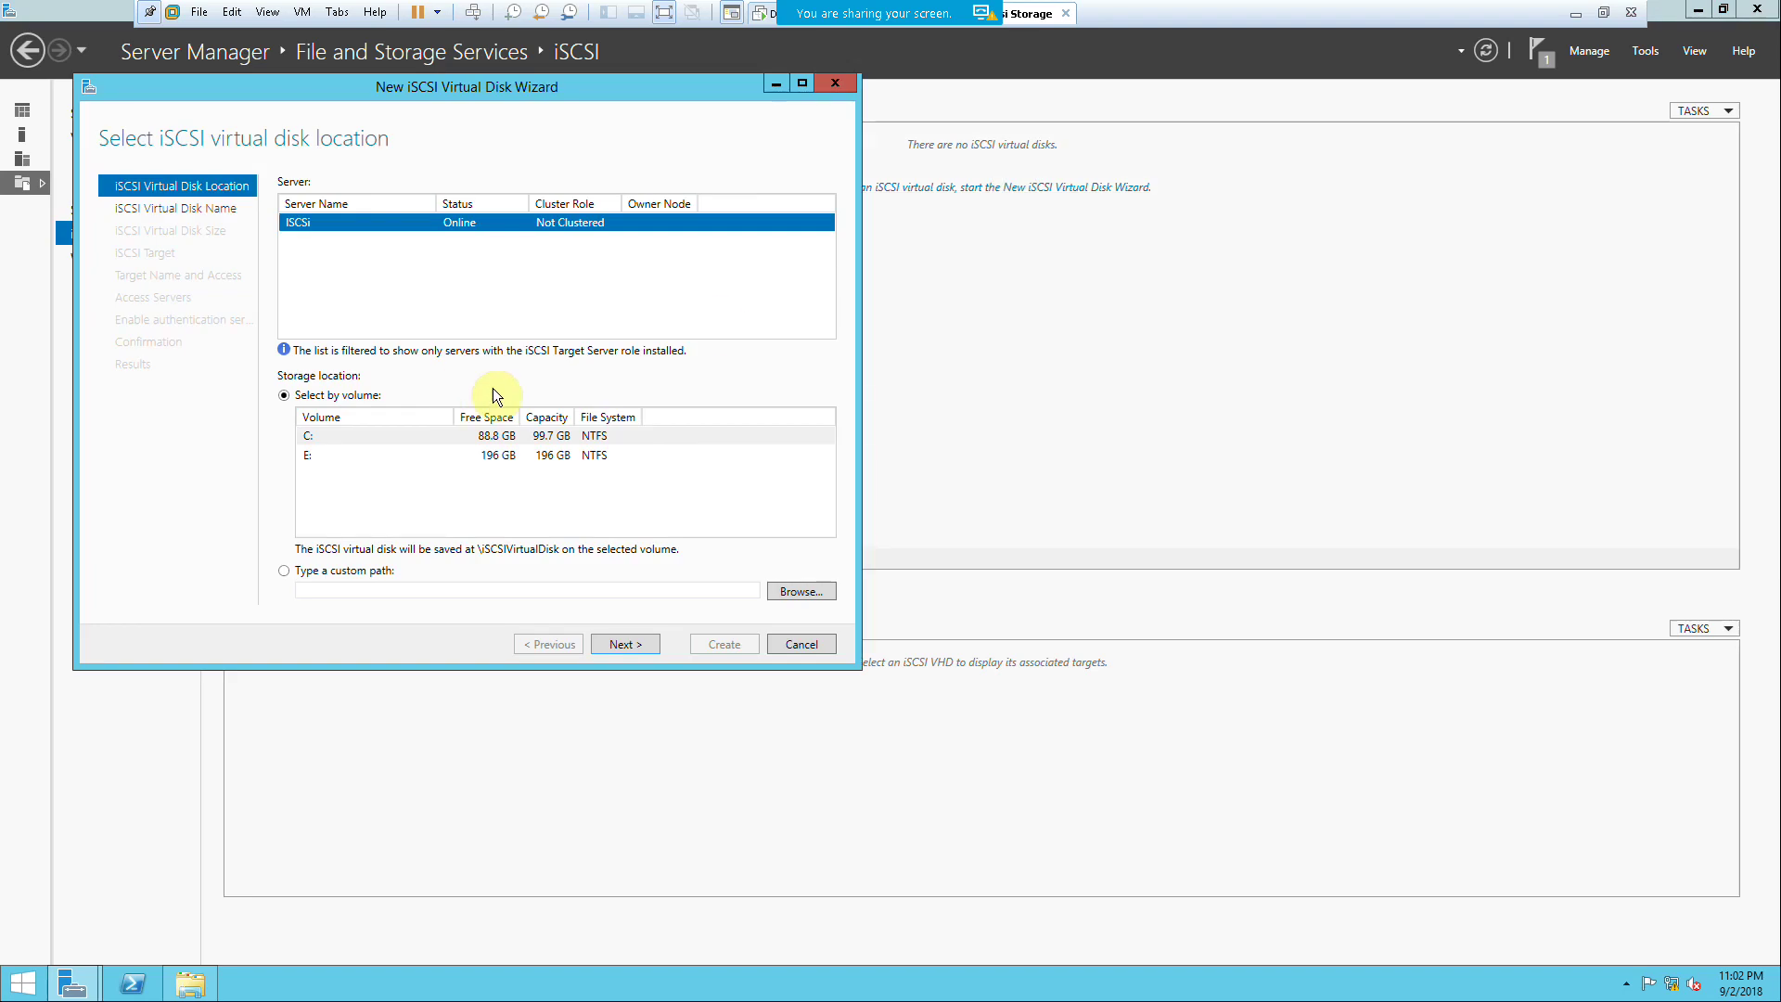
pyautogui.click(493, 460)
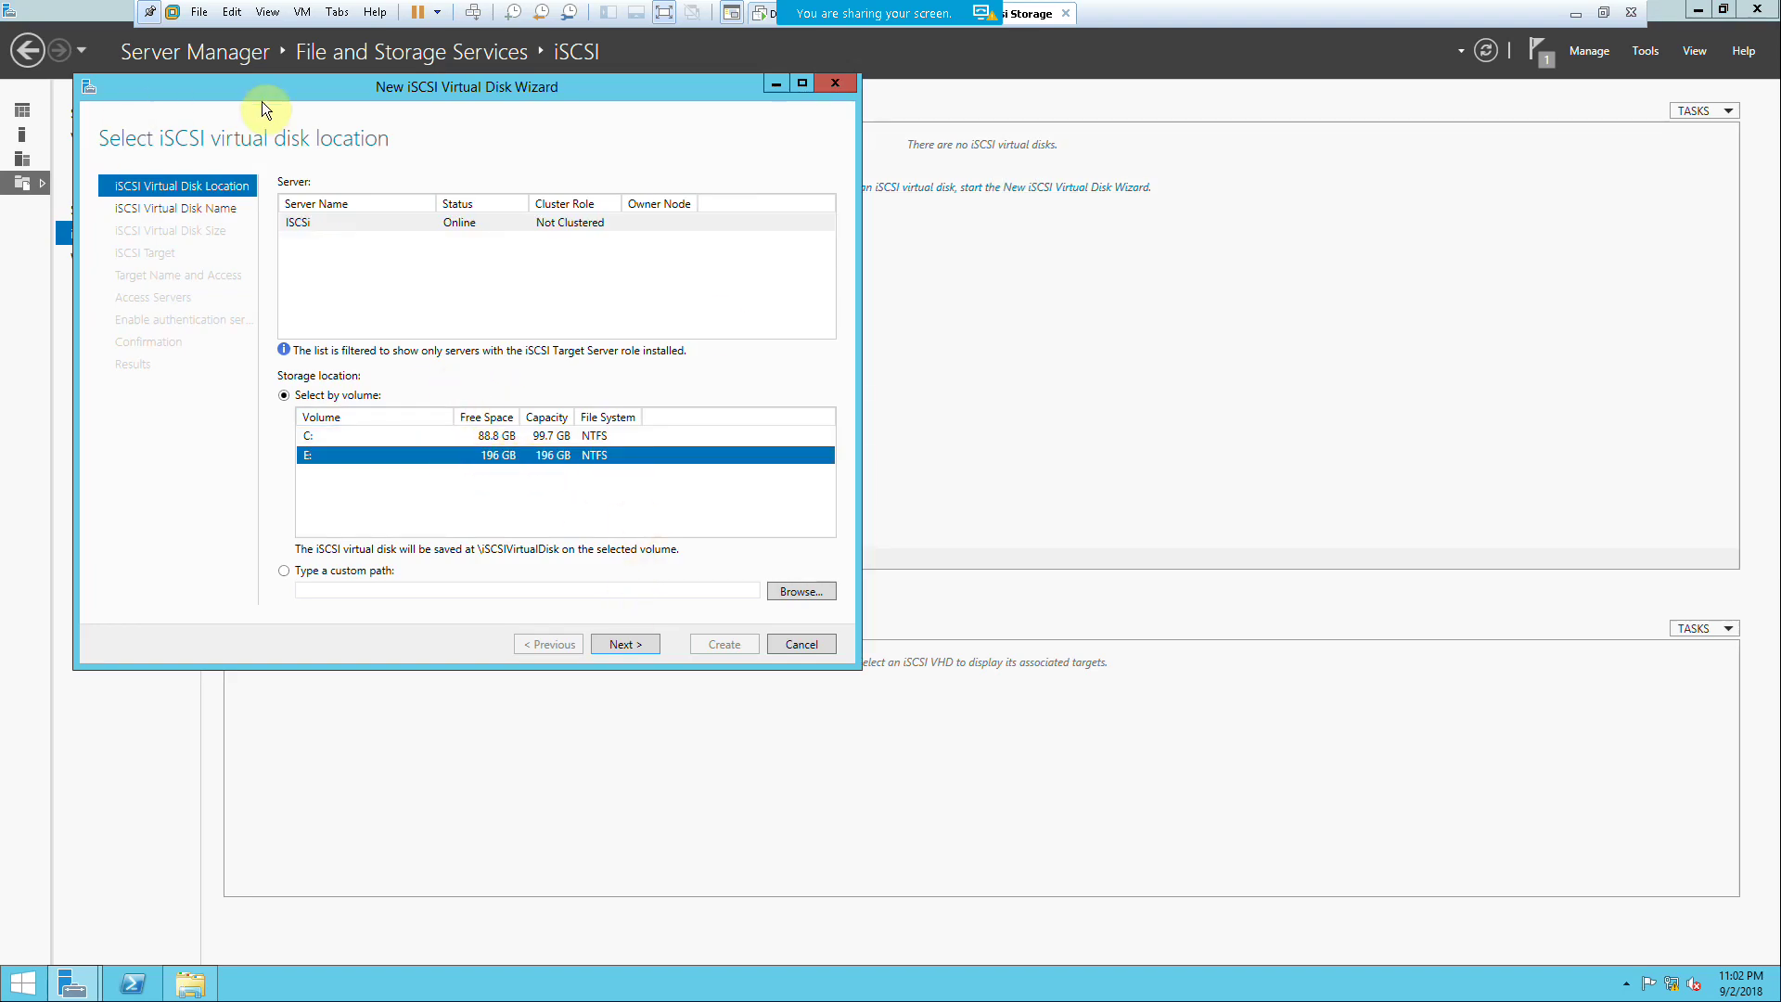
pyautogui.moveTo(413, 87); pyautogui.dragTo(570, 88)
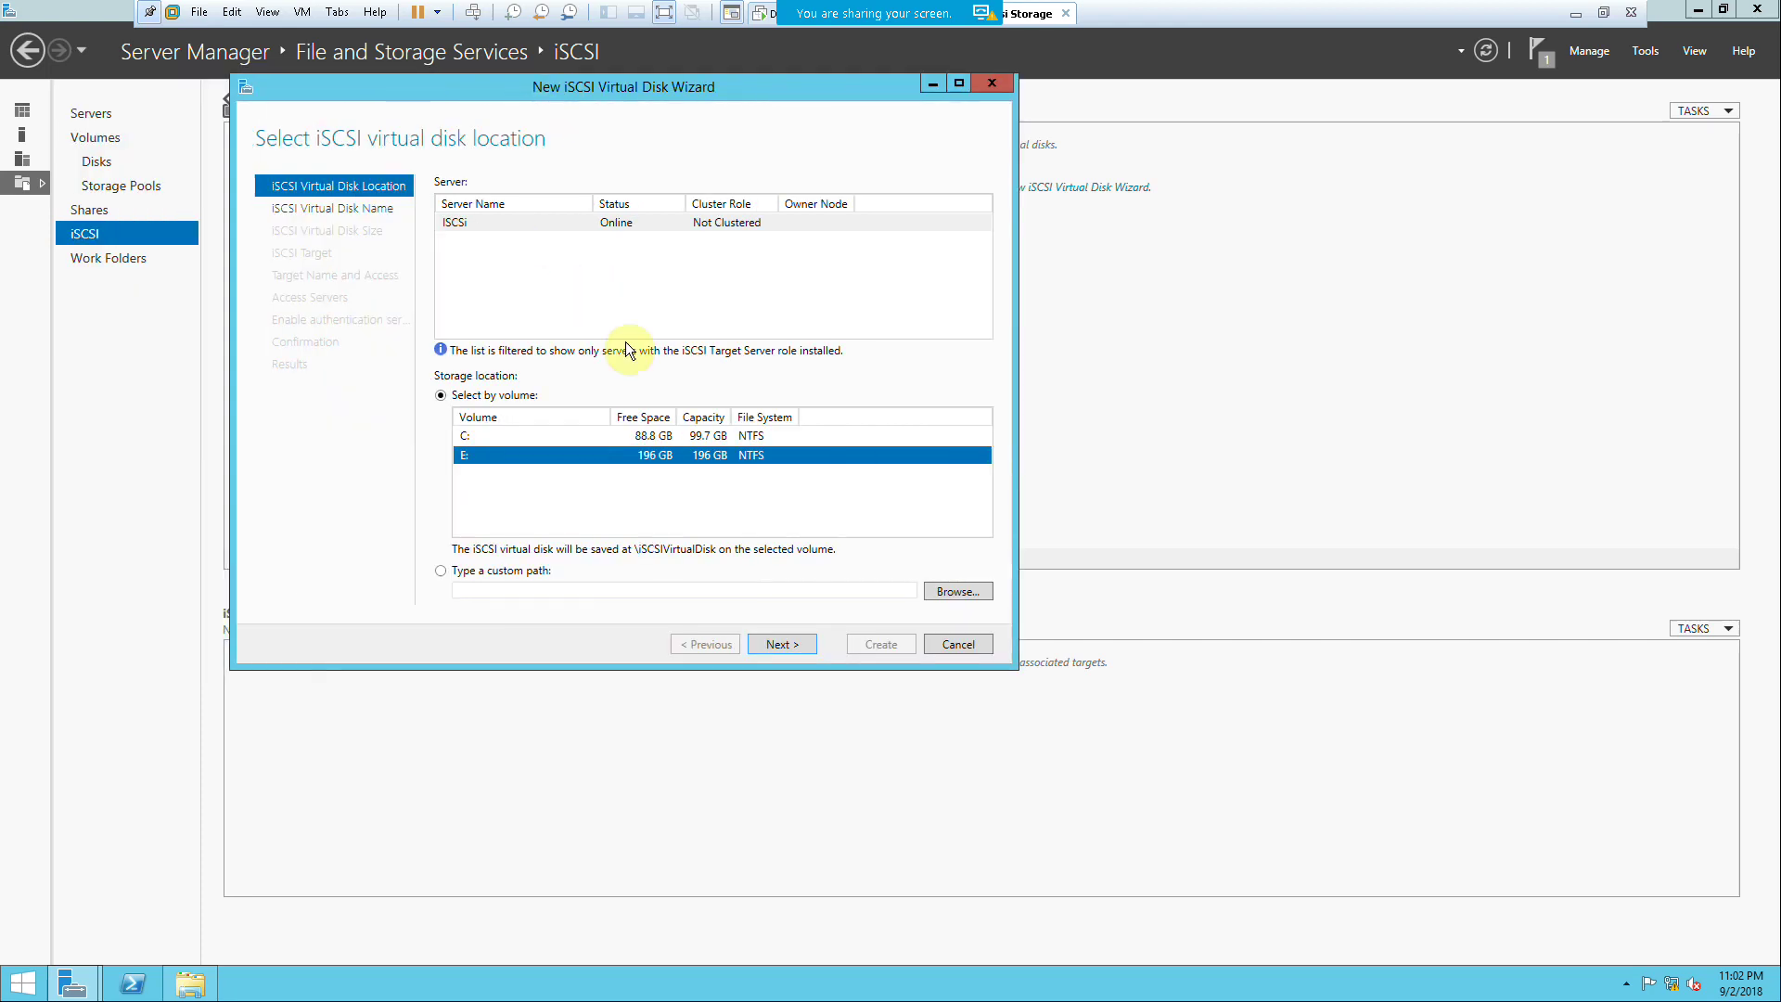
pyautogui.click(782, 644)
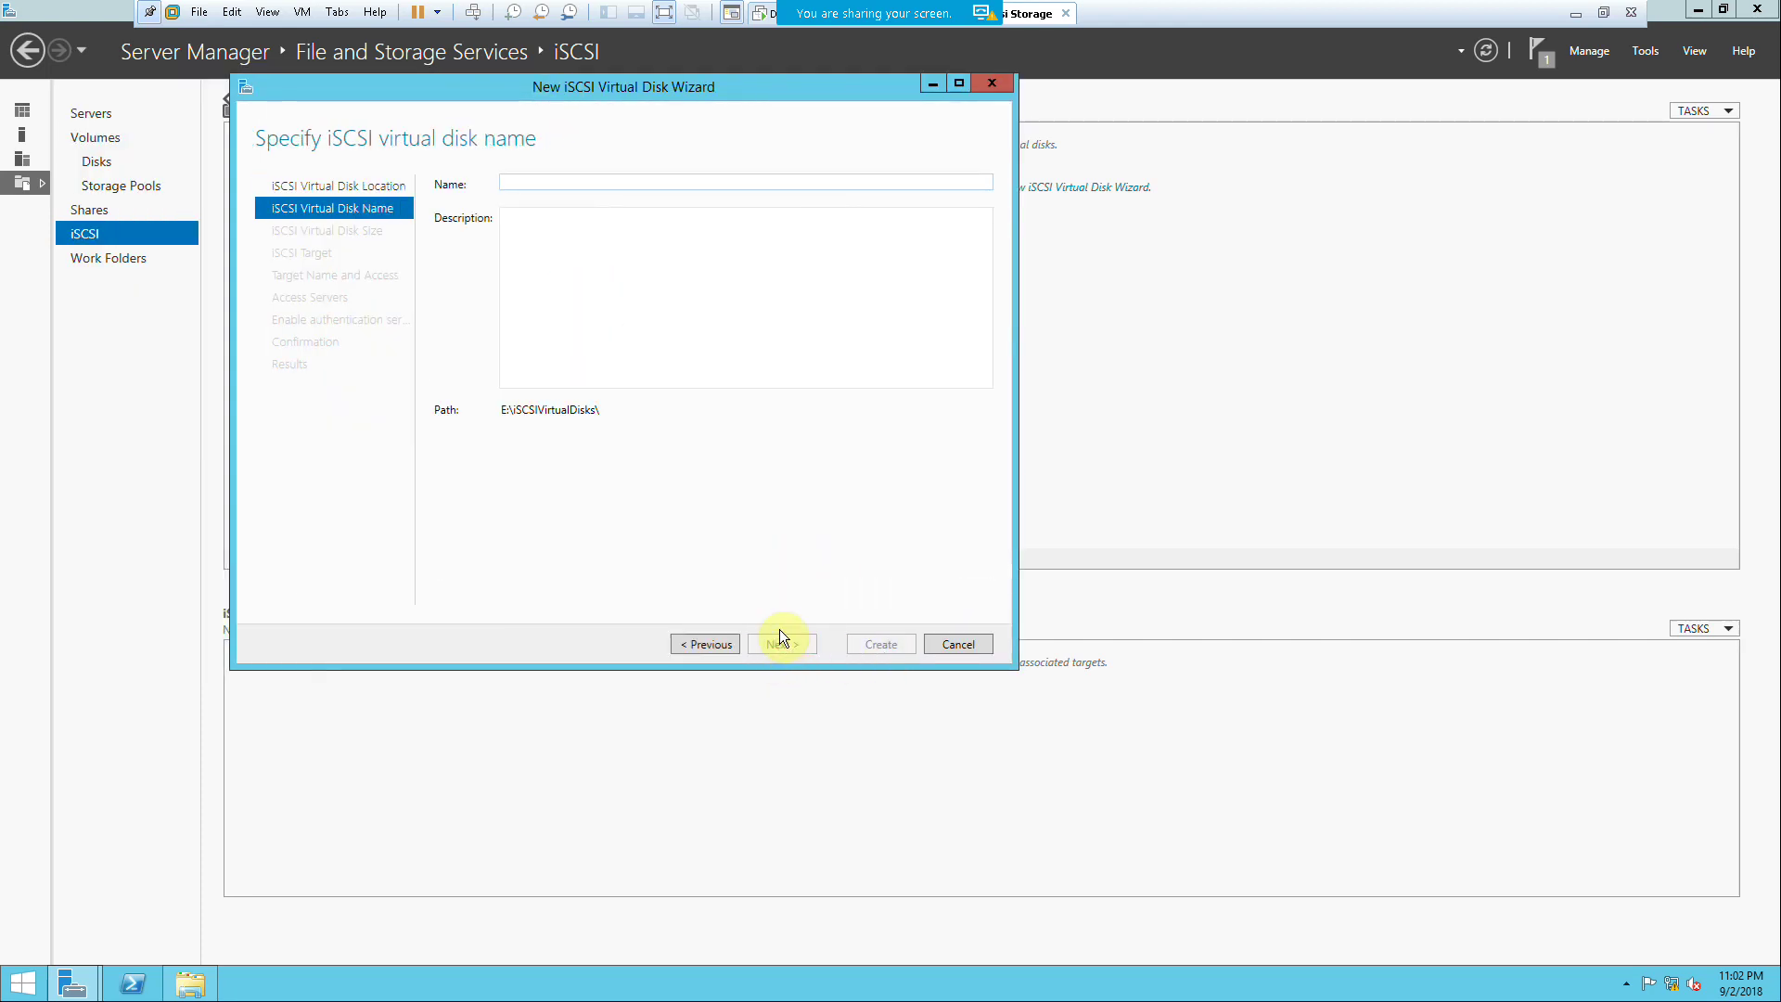
# Step: Name the virtual disk Disk0 and give it a fixed size of 30 GB
pyautogui.write('Disk0')
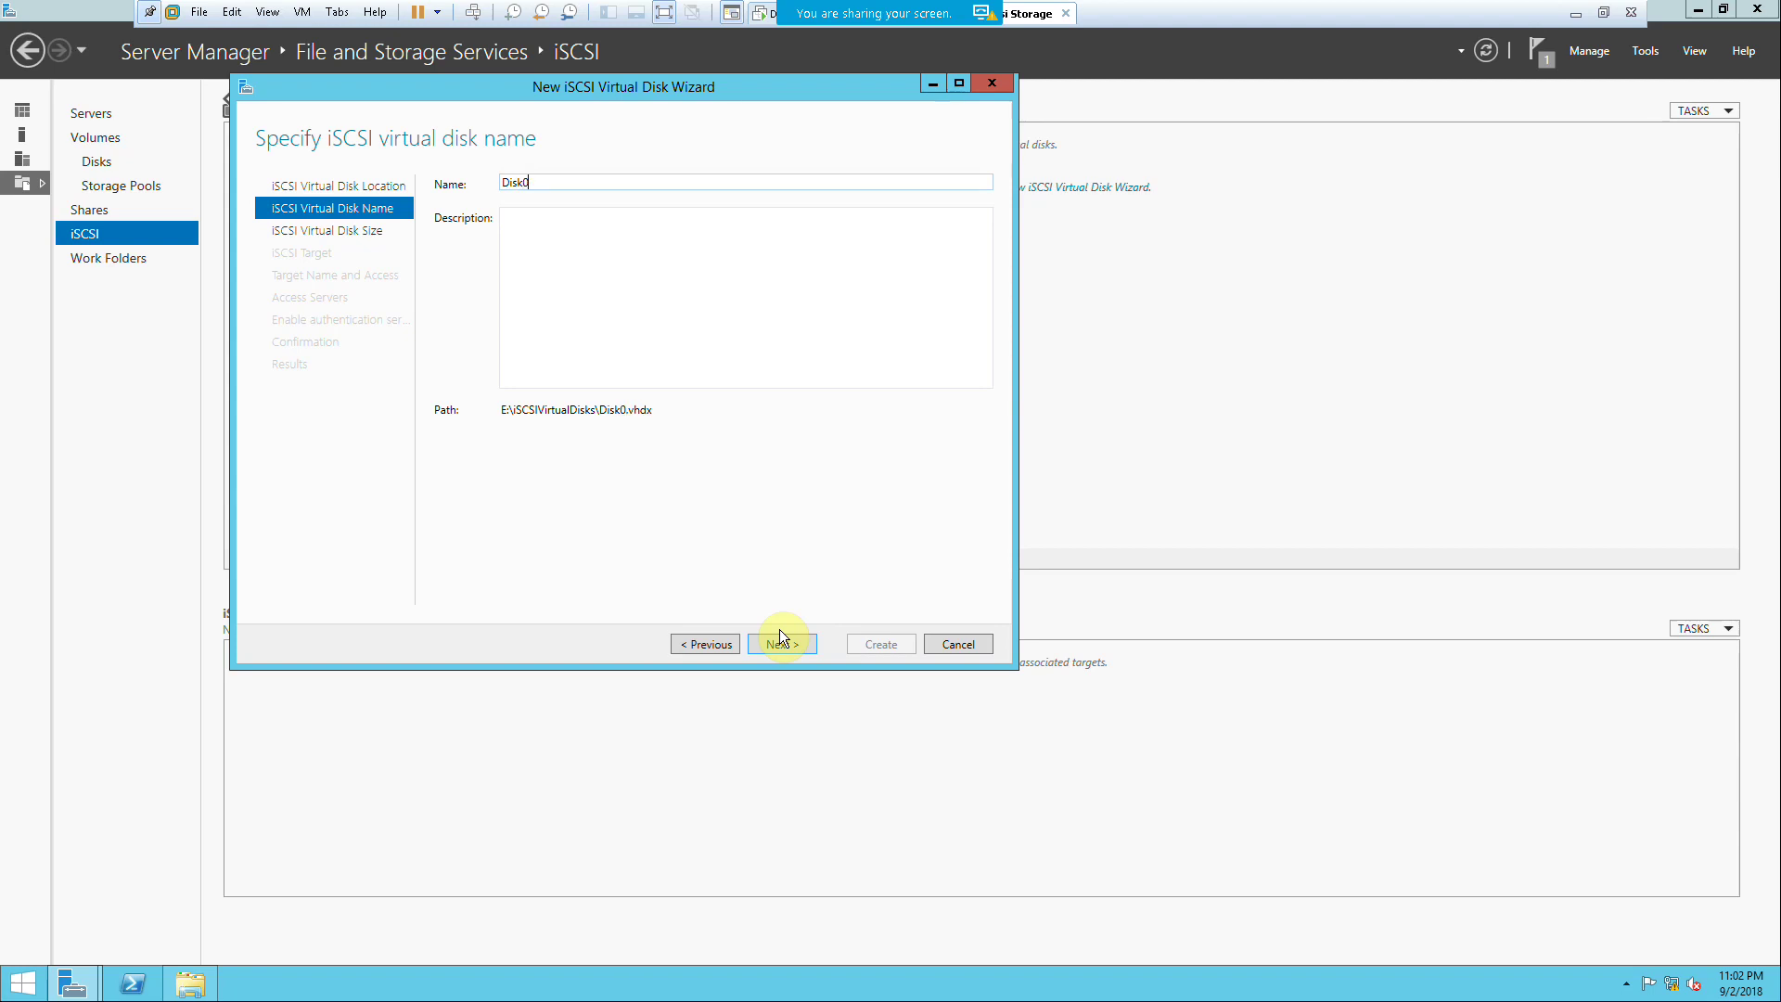
pyautogui.click(766, 642)
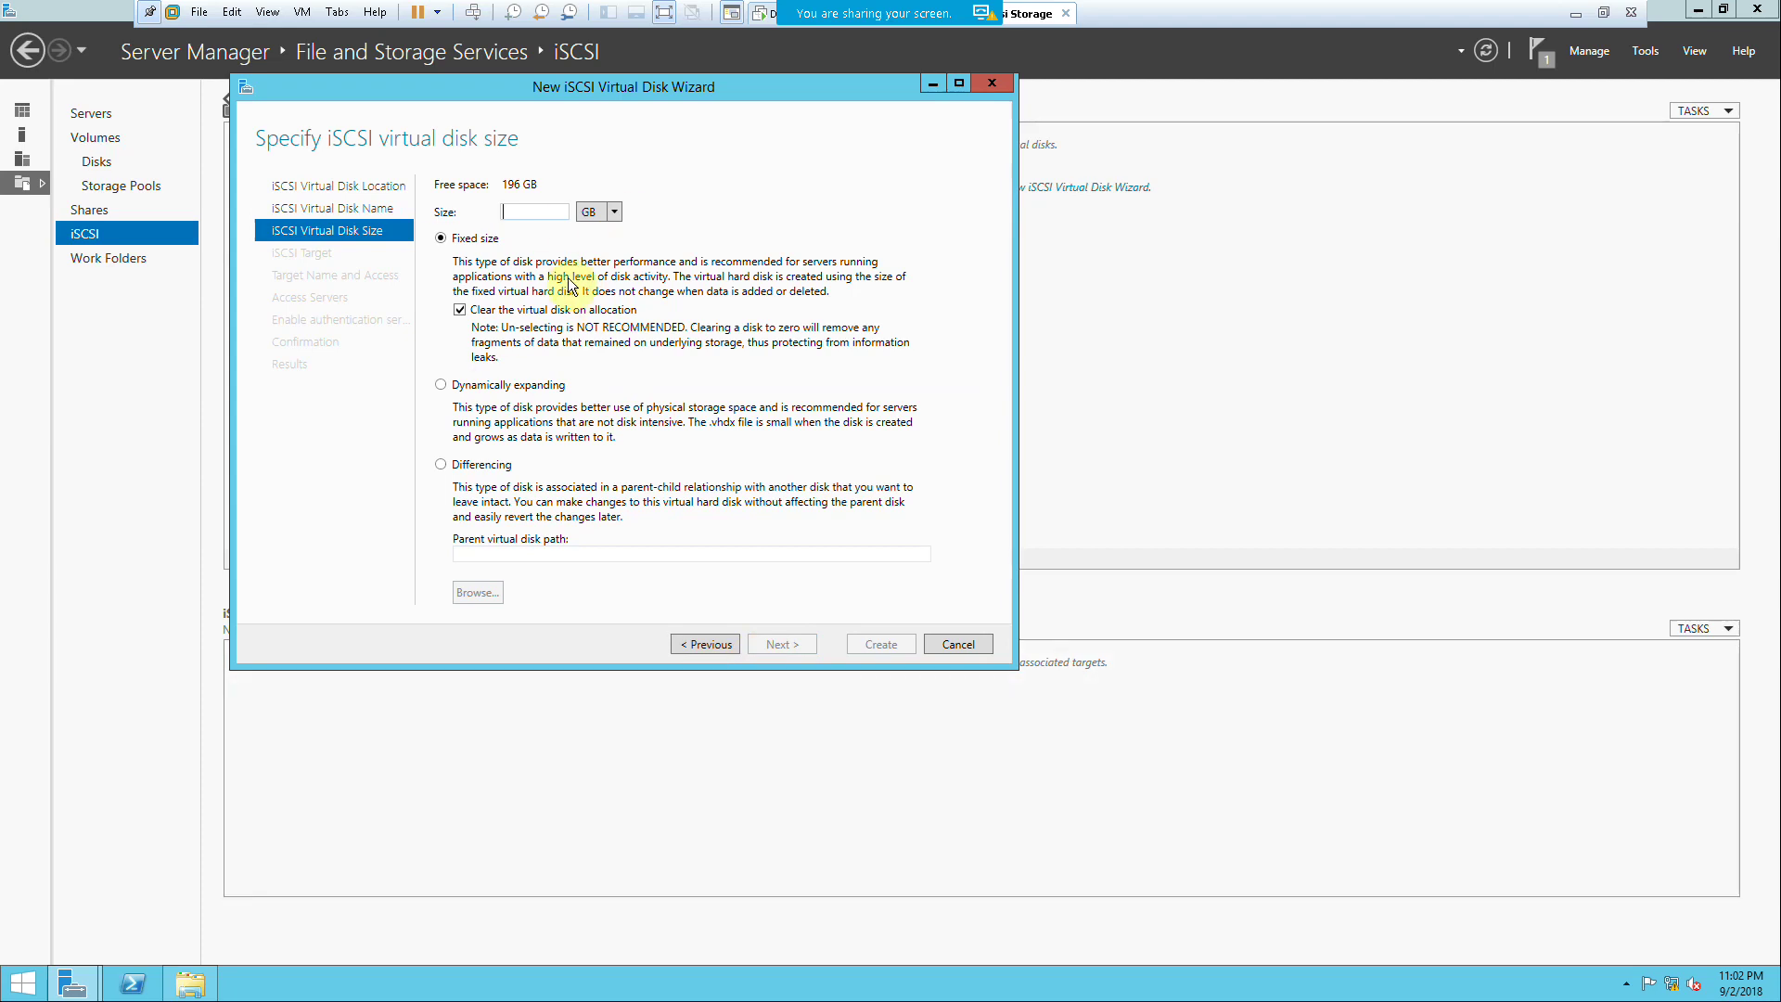
pyautogui.write('30')
# Step: Assign the disk to a new iSCSI target named ABCHD and continue to Access Servers
pyautogui.click(777, 642)
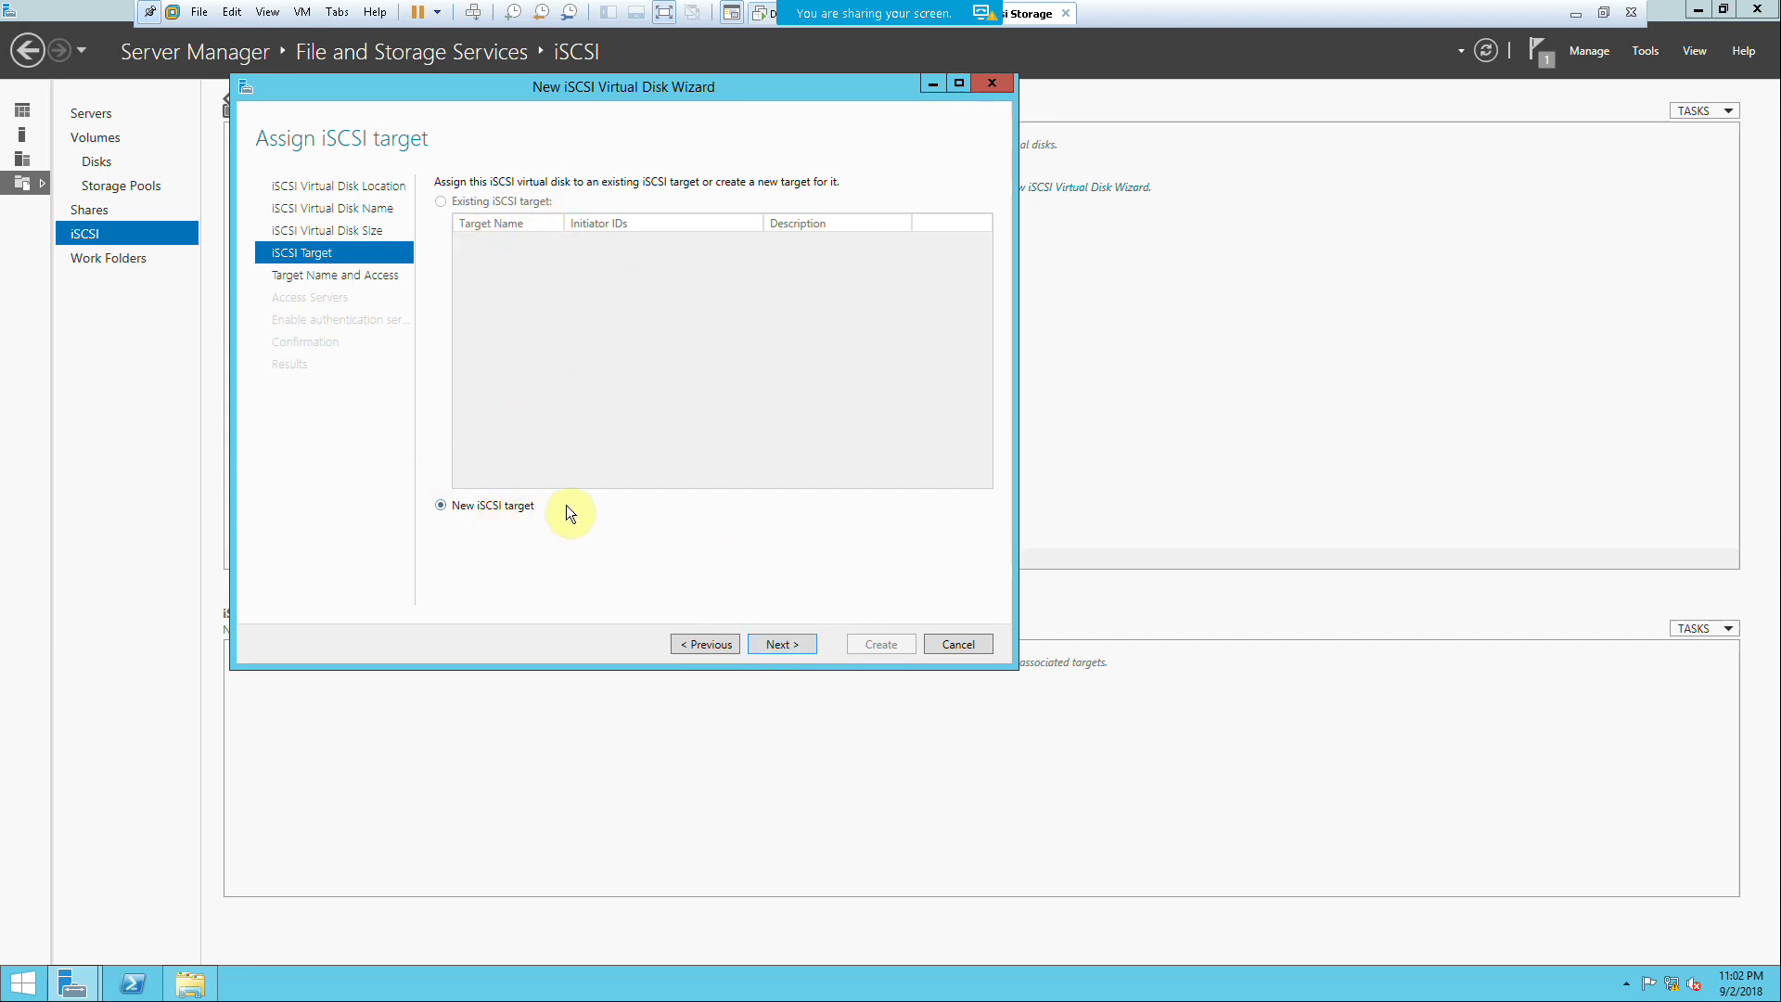
pyautogui.click(782, 643)
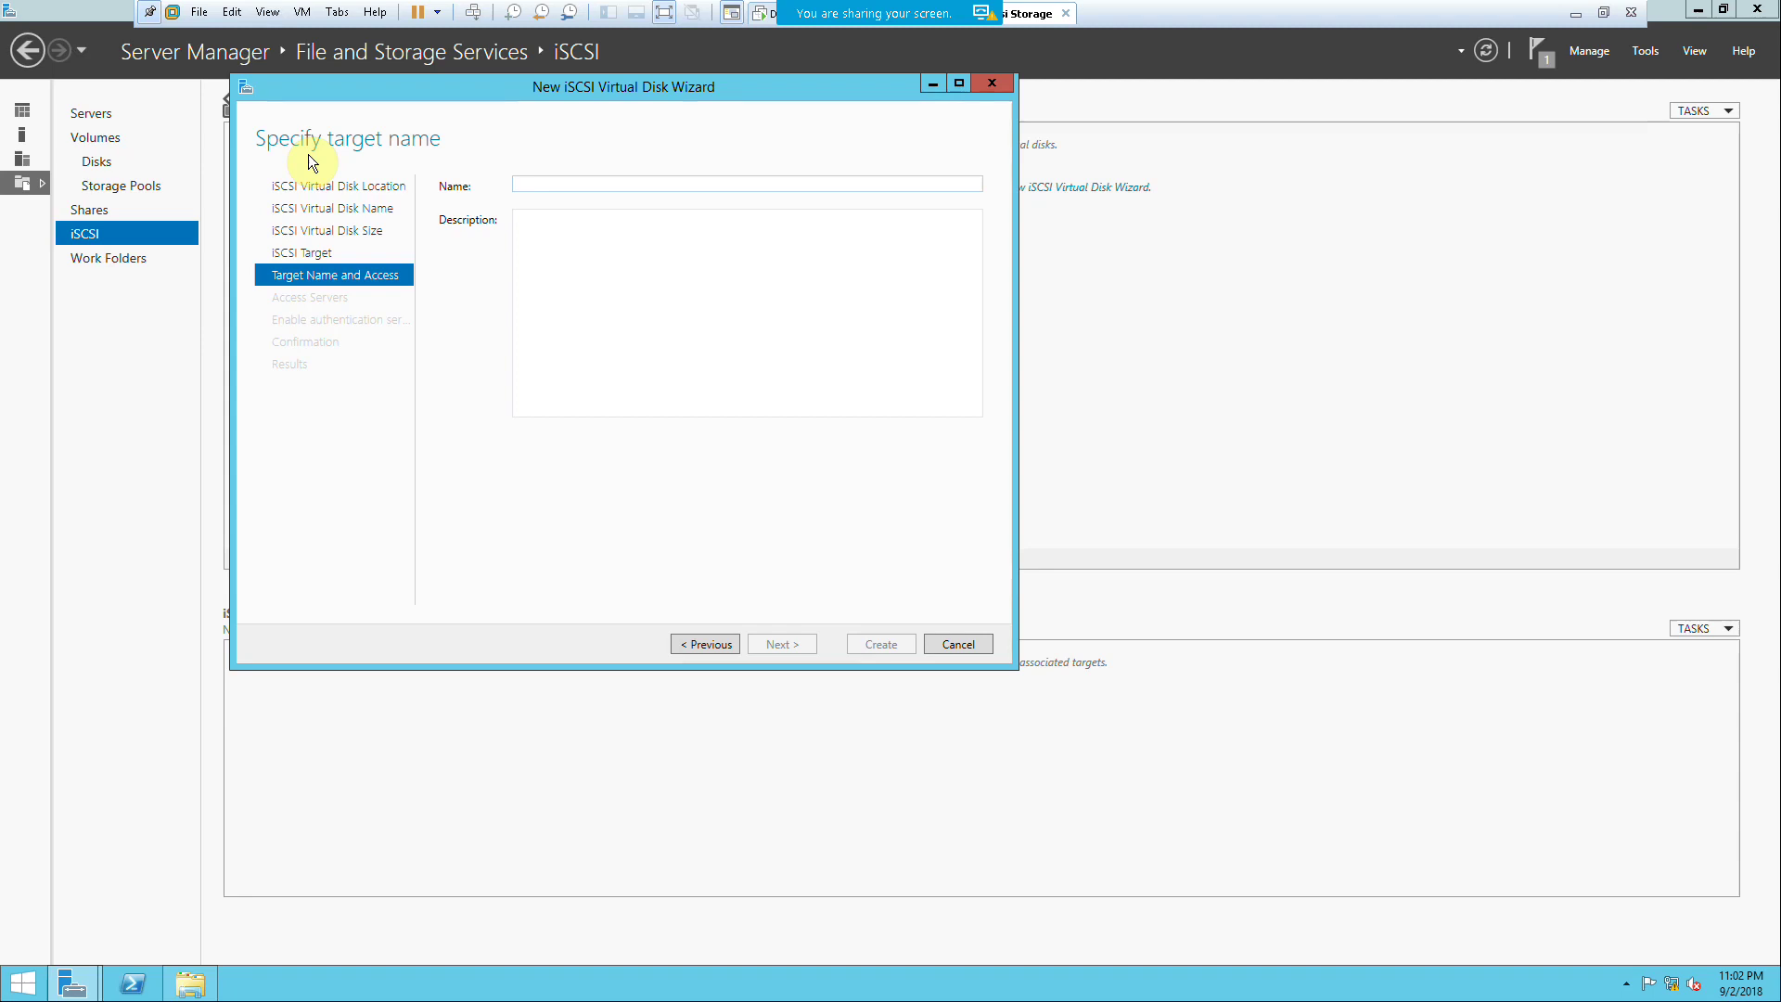
pyautogui.write('ABC')
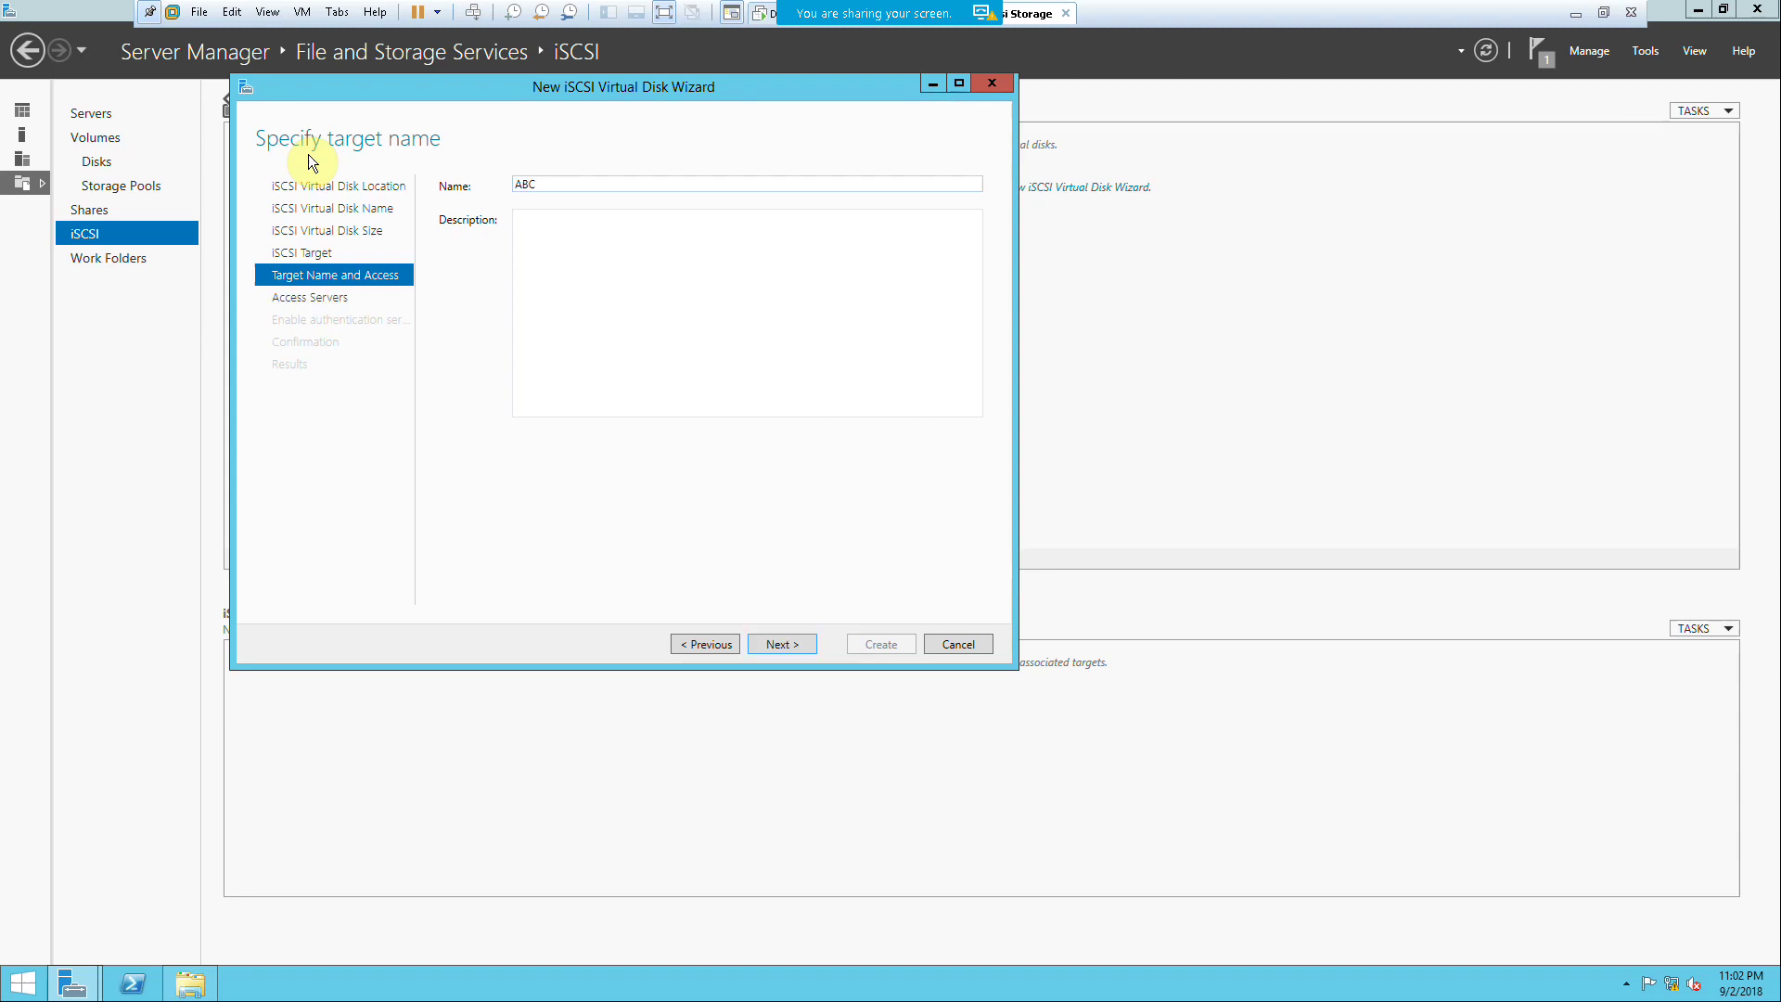
pyautogui.write('HD')
pyautogui.click(800, 642)
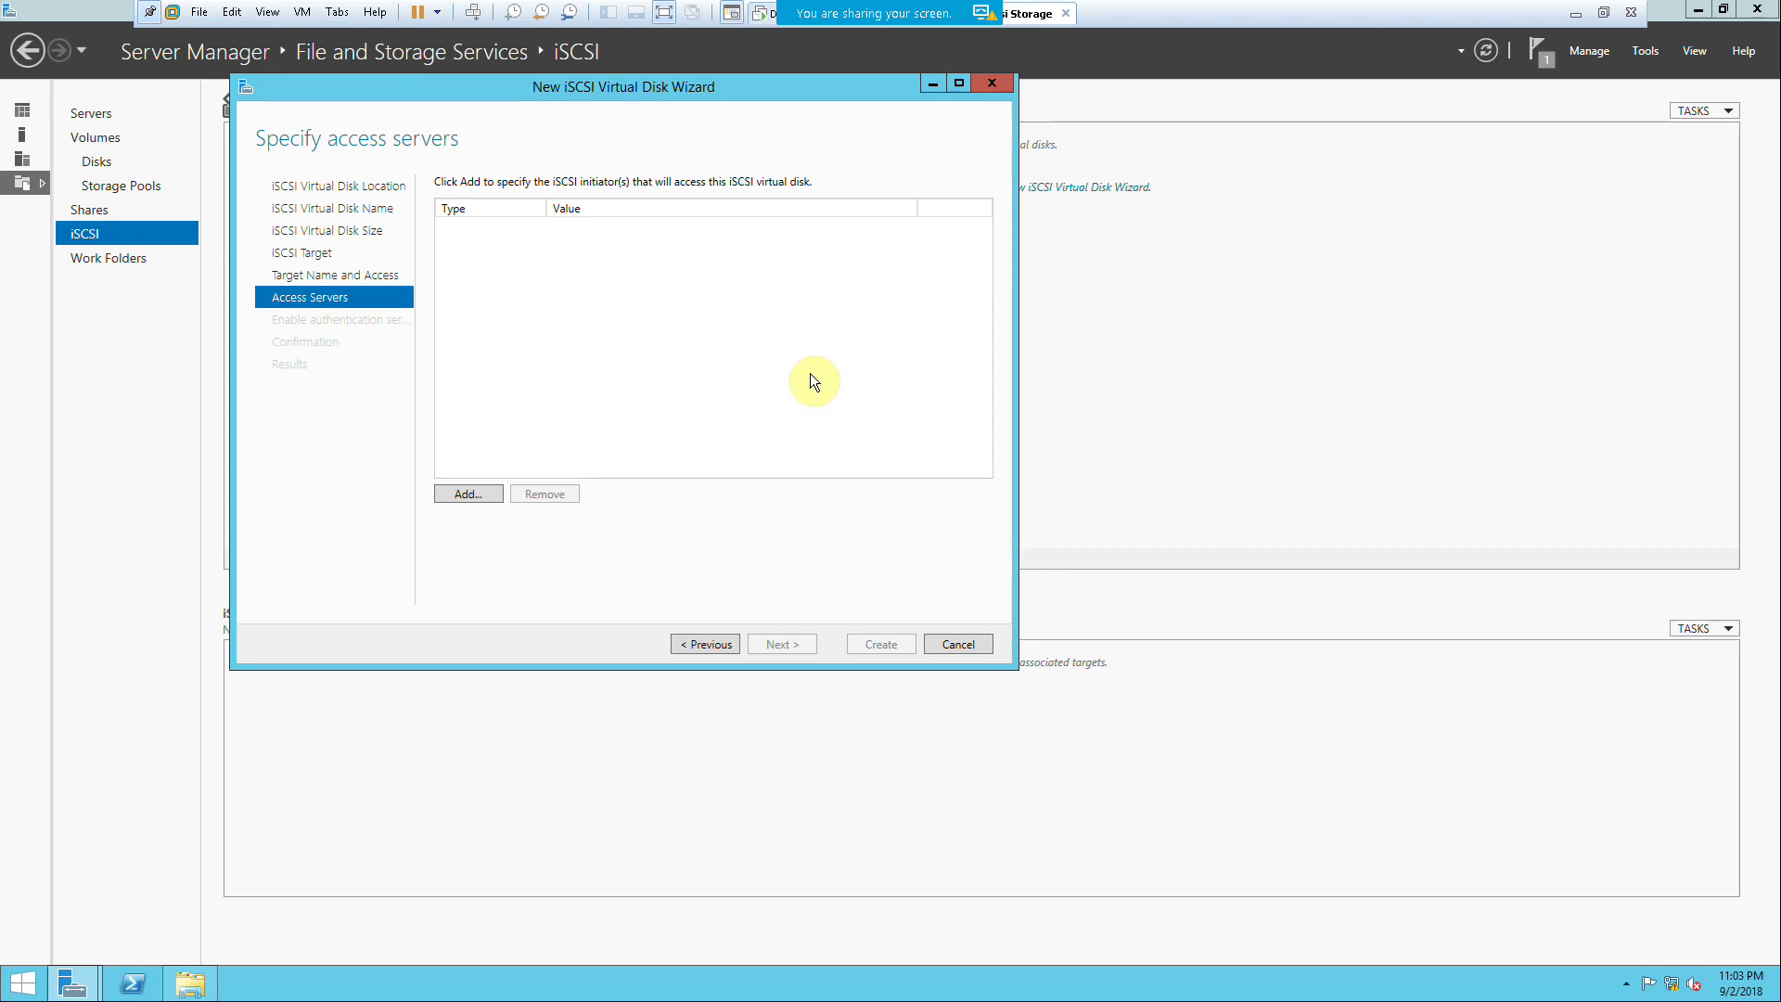
# Step: Add an access-server initiator identified by IP address 172.20.20.30
pyautogui.click(477, 493)
pyautogui.click(202, 475)
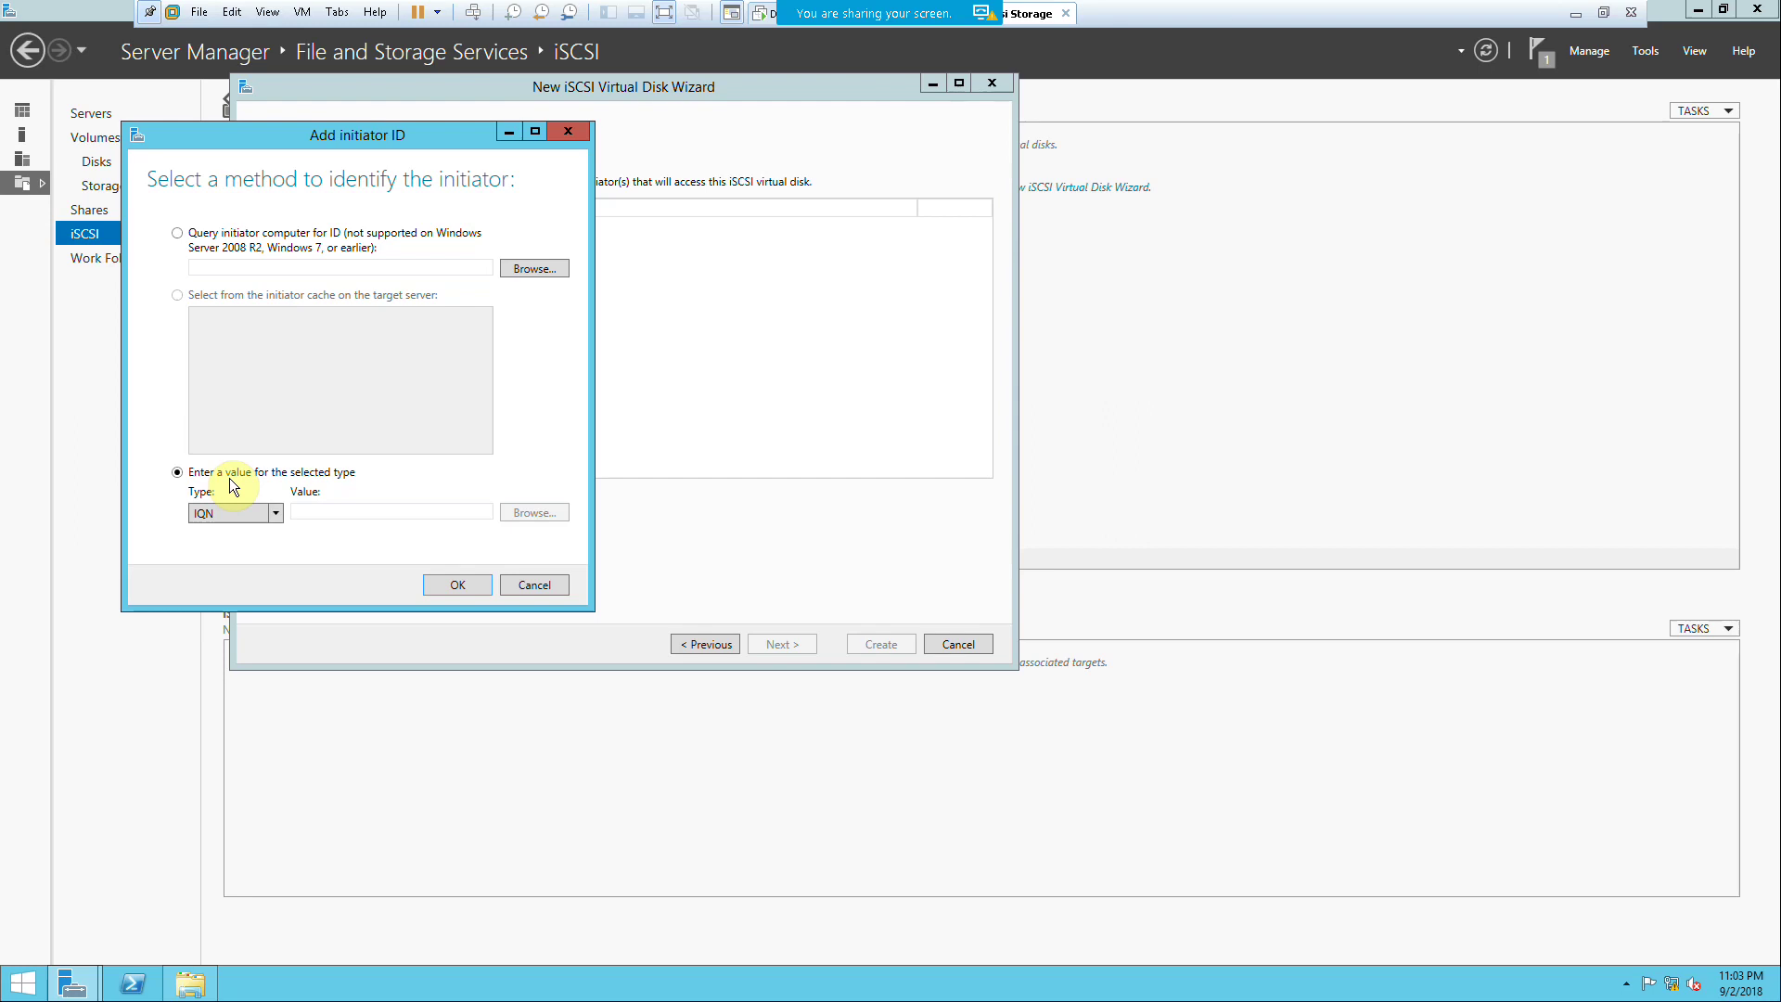
pyautogui.click(220, 512)
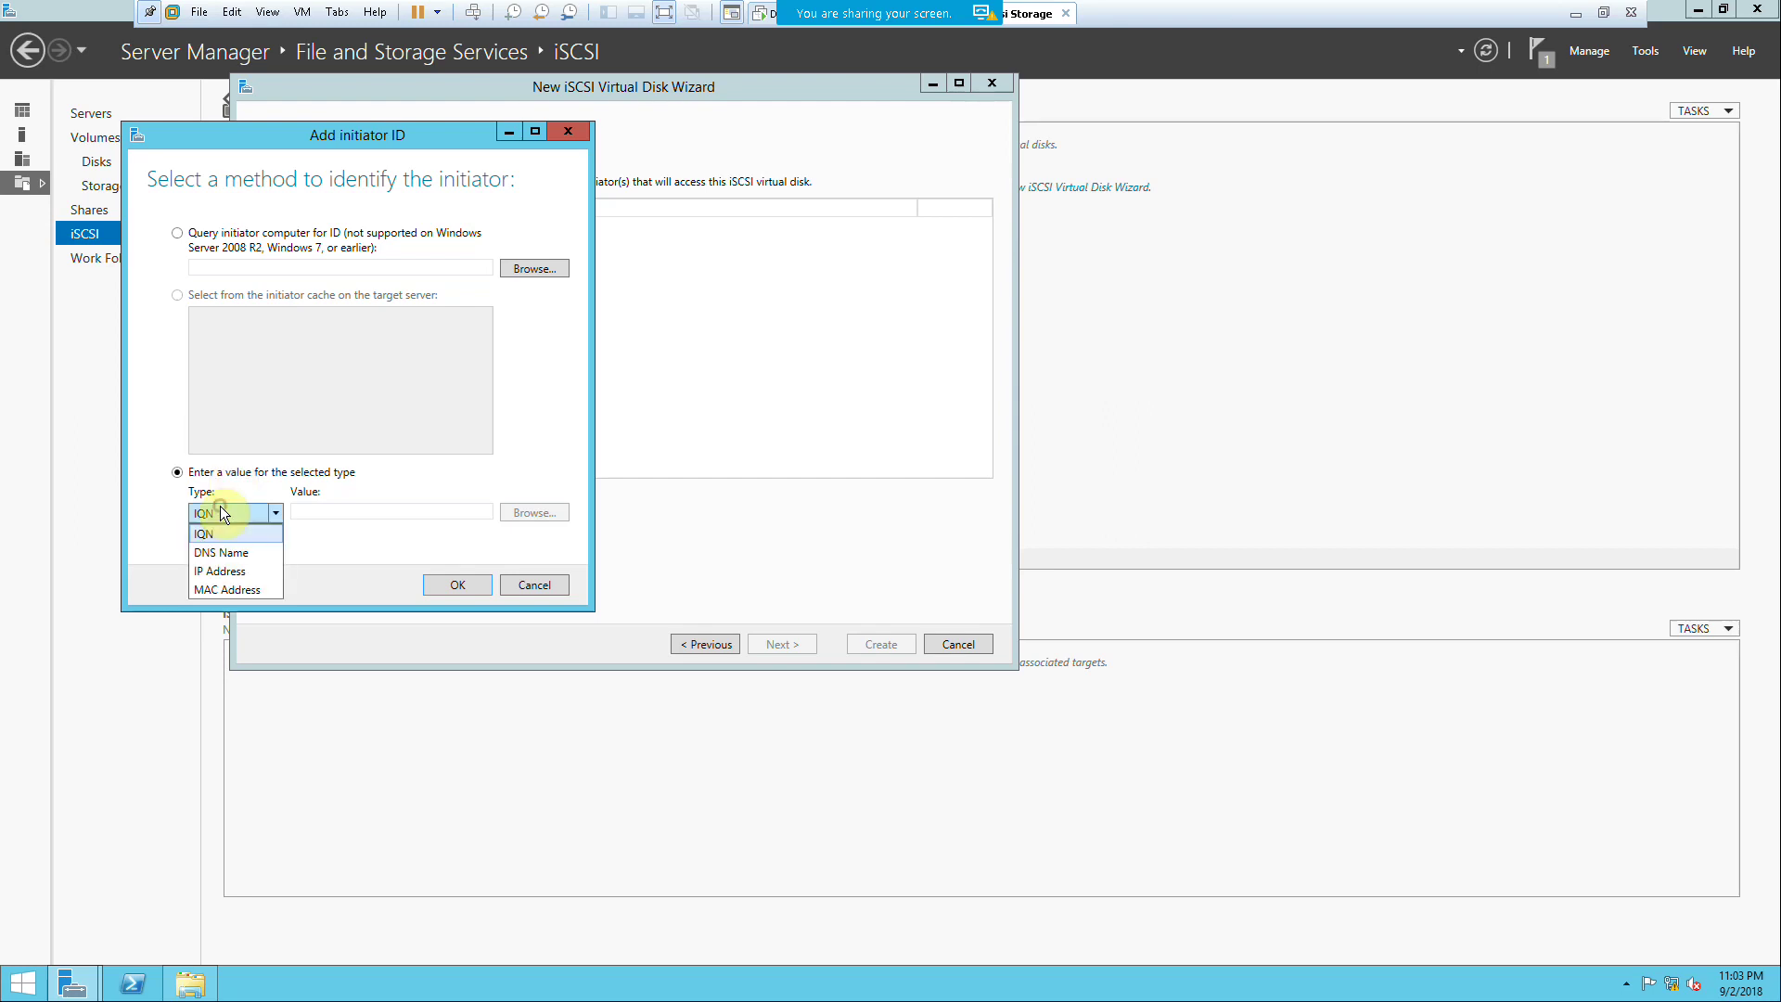
pyautogui.click(223, 569)
pyautogui.click(300, 511)
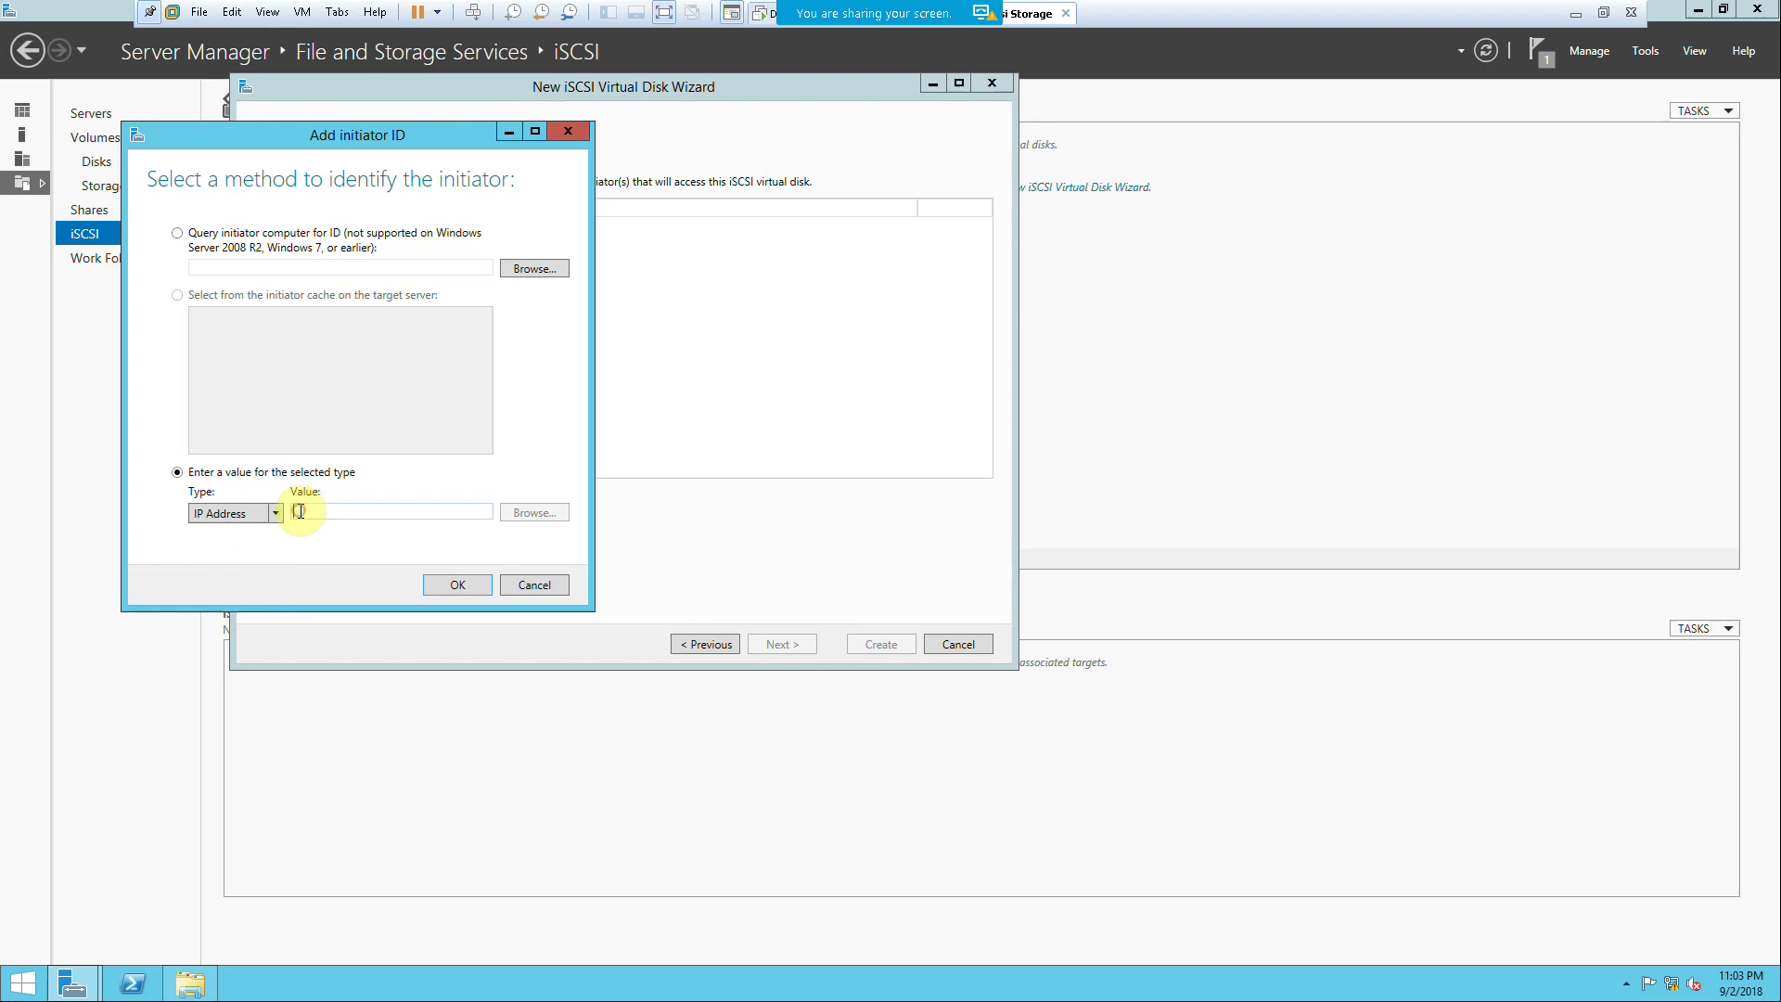
pyautogui.write('1')
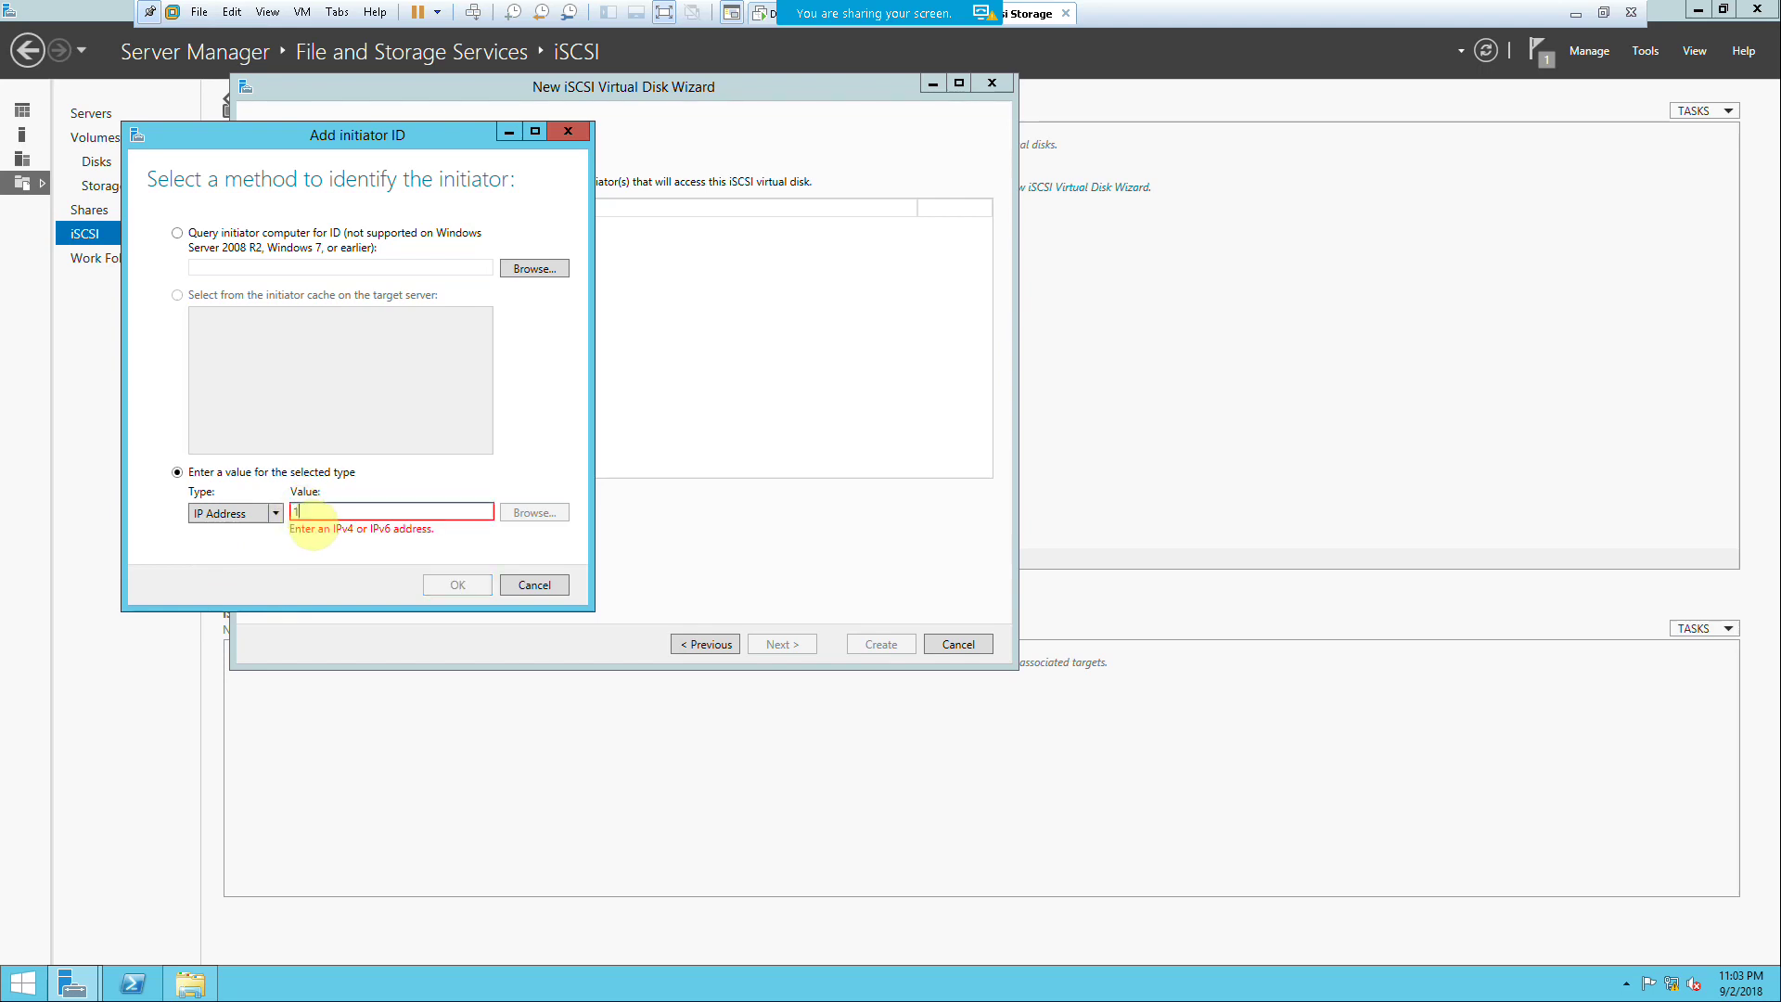
pyautogui.write('72.20.20.30')
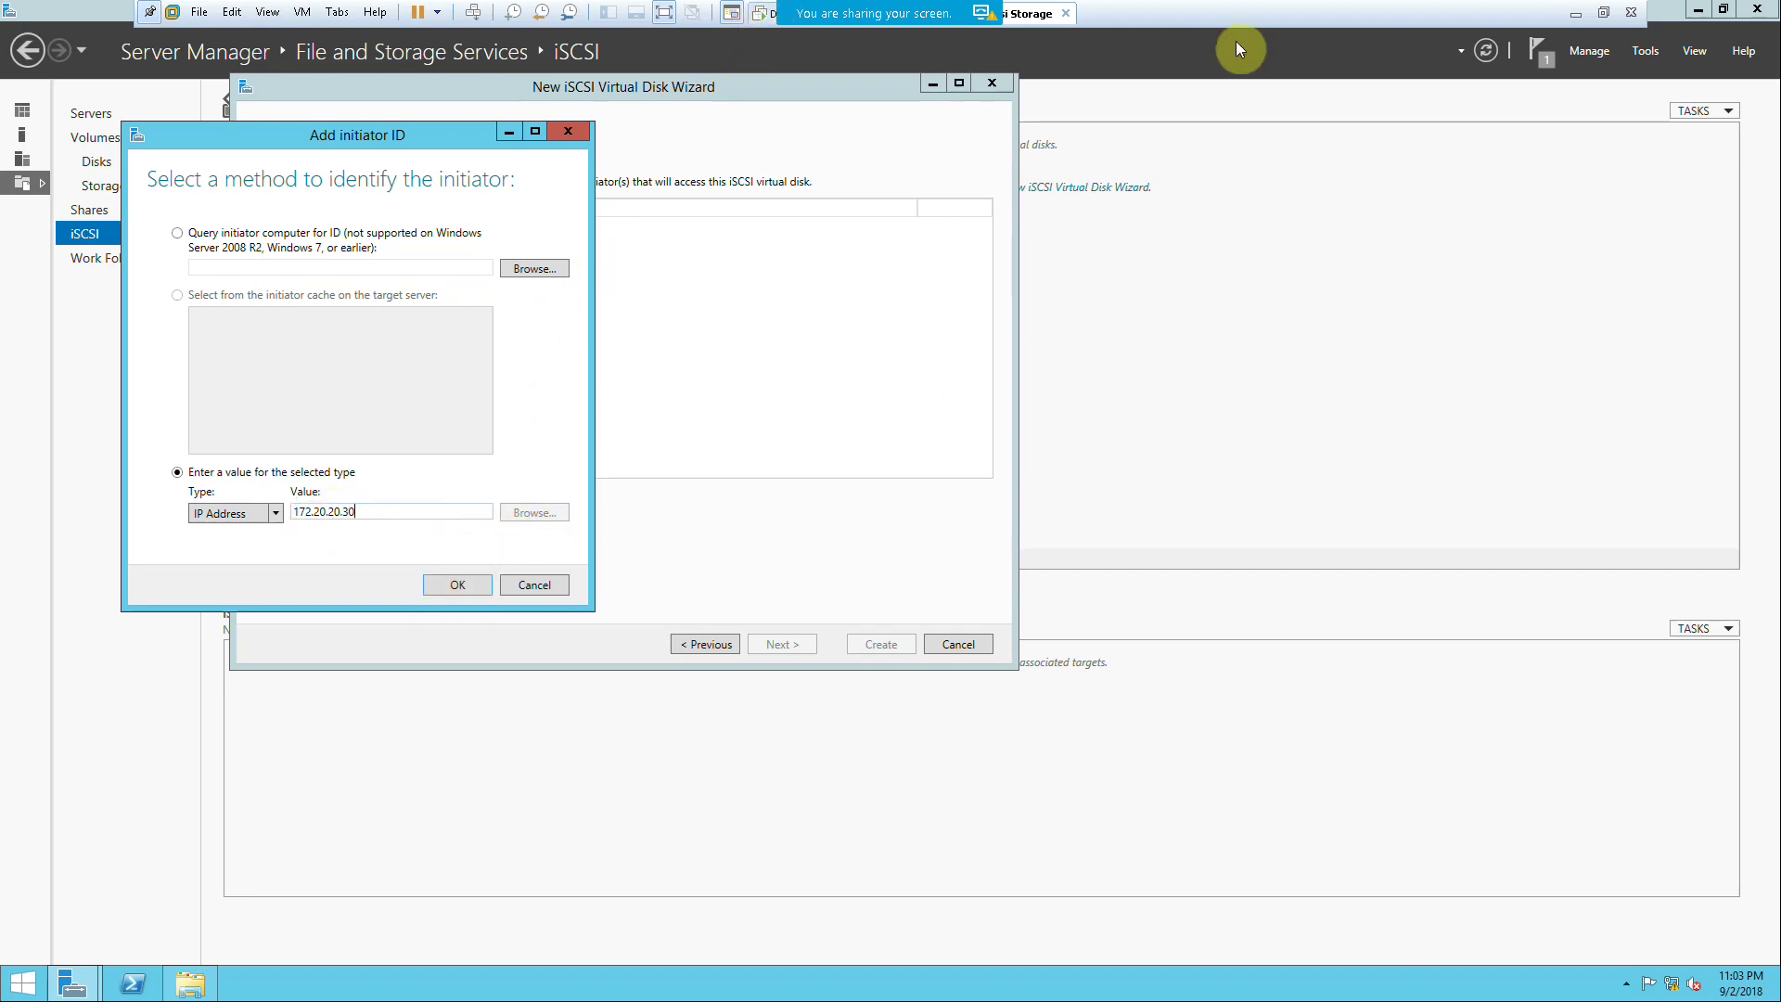
# Step: Switch to the FS-1 virtual machine and unlock it with the administrator password
pyautogui.click(1609, 11)
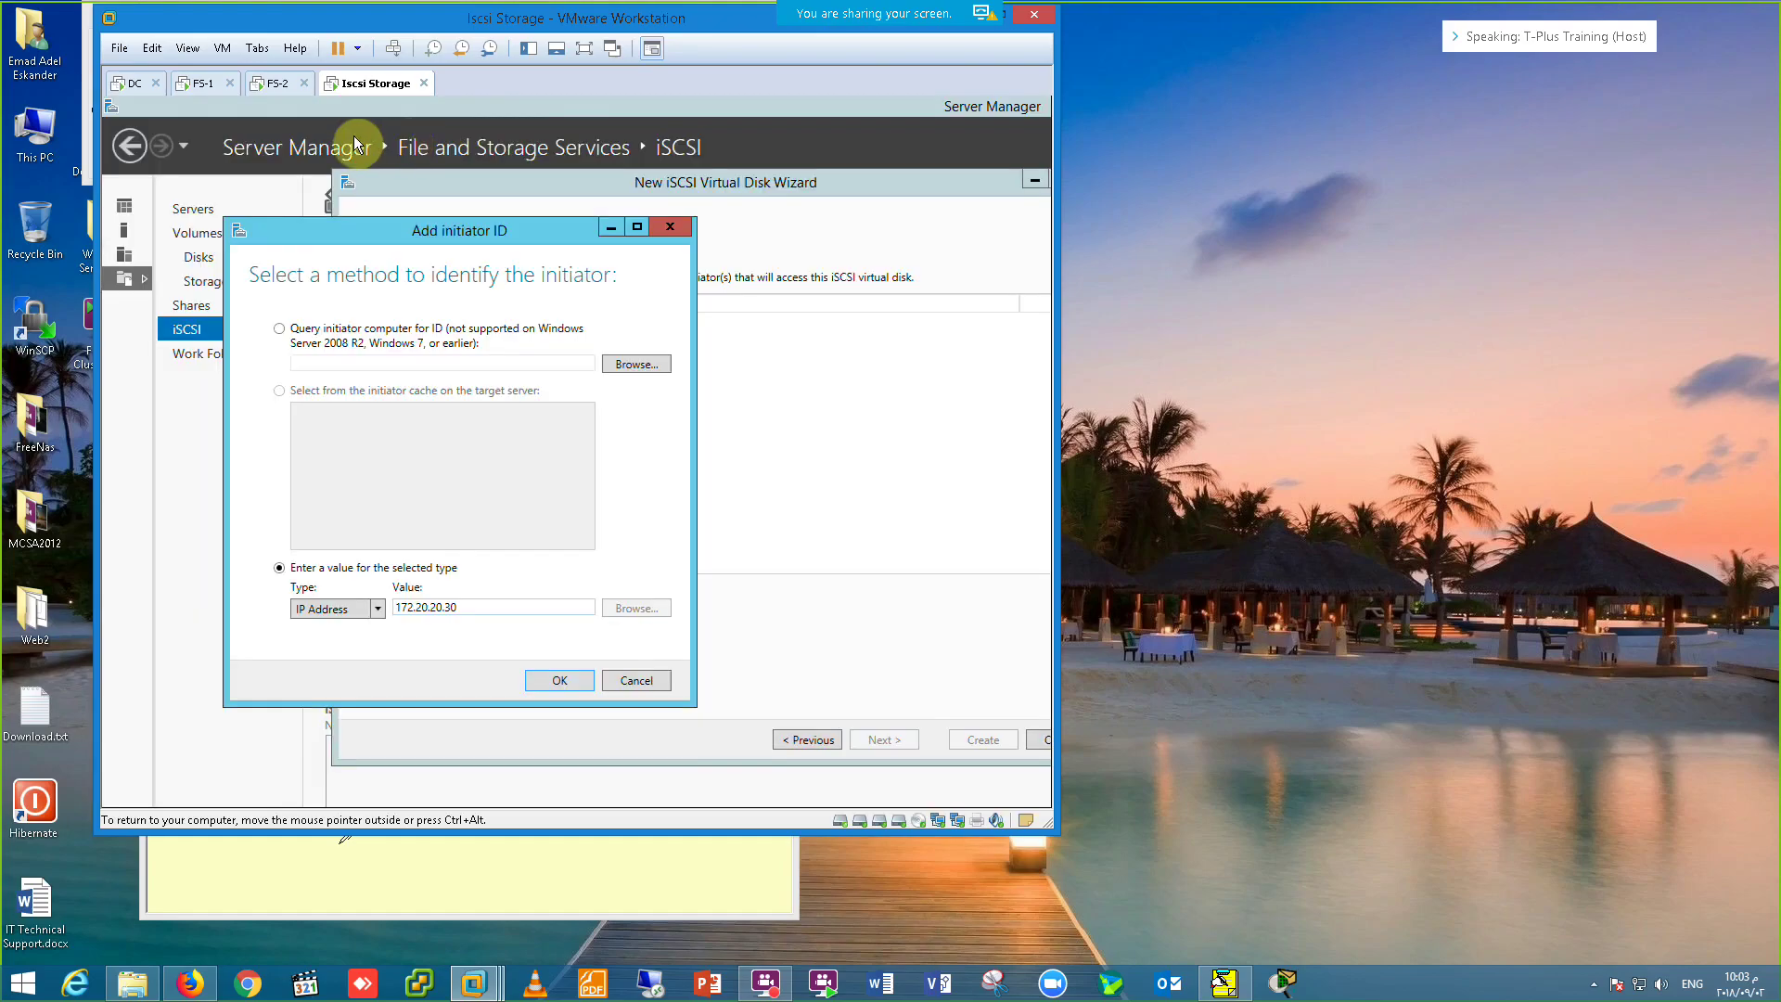
pyautogui.click(197, 85)
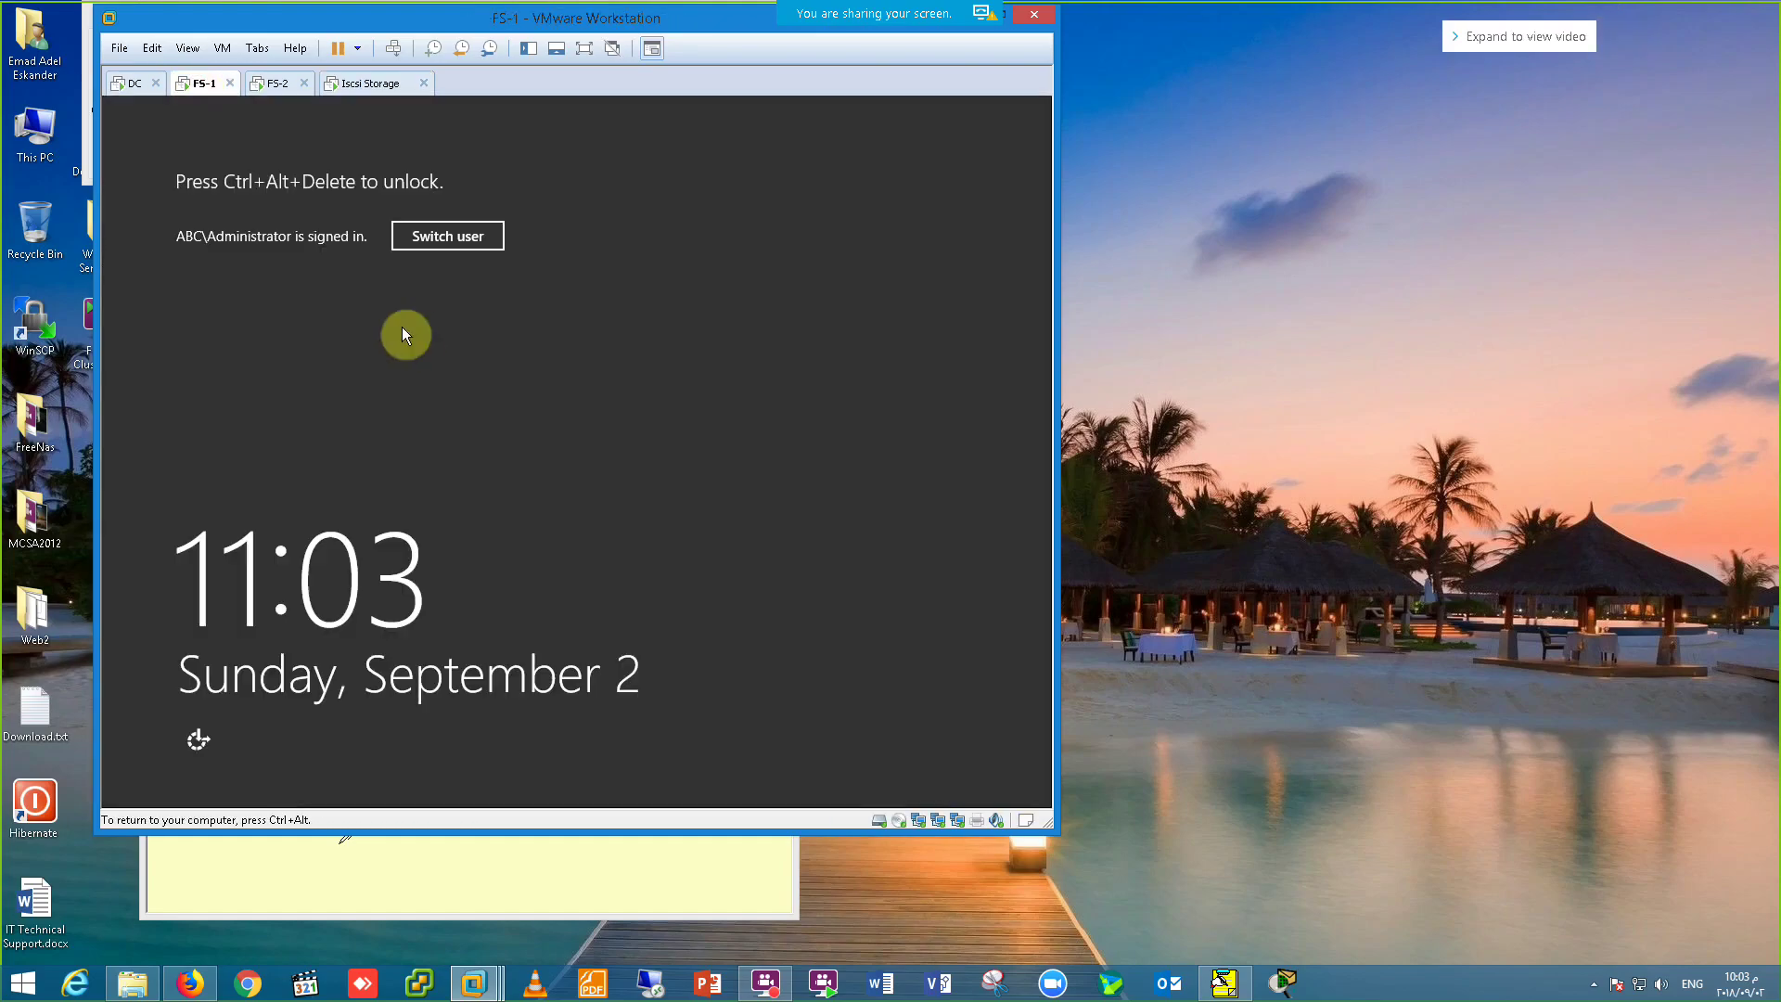
pyautogui.click(393, 47)
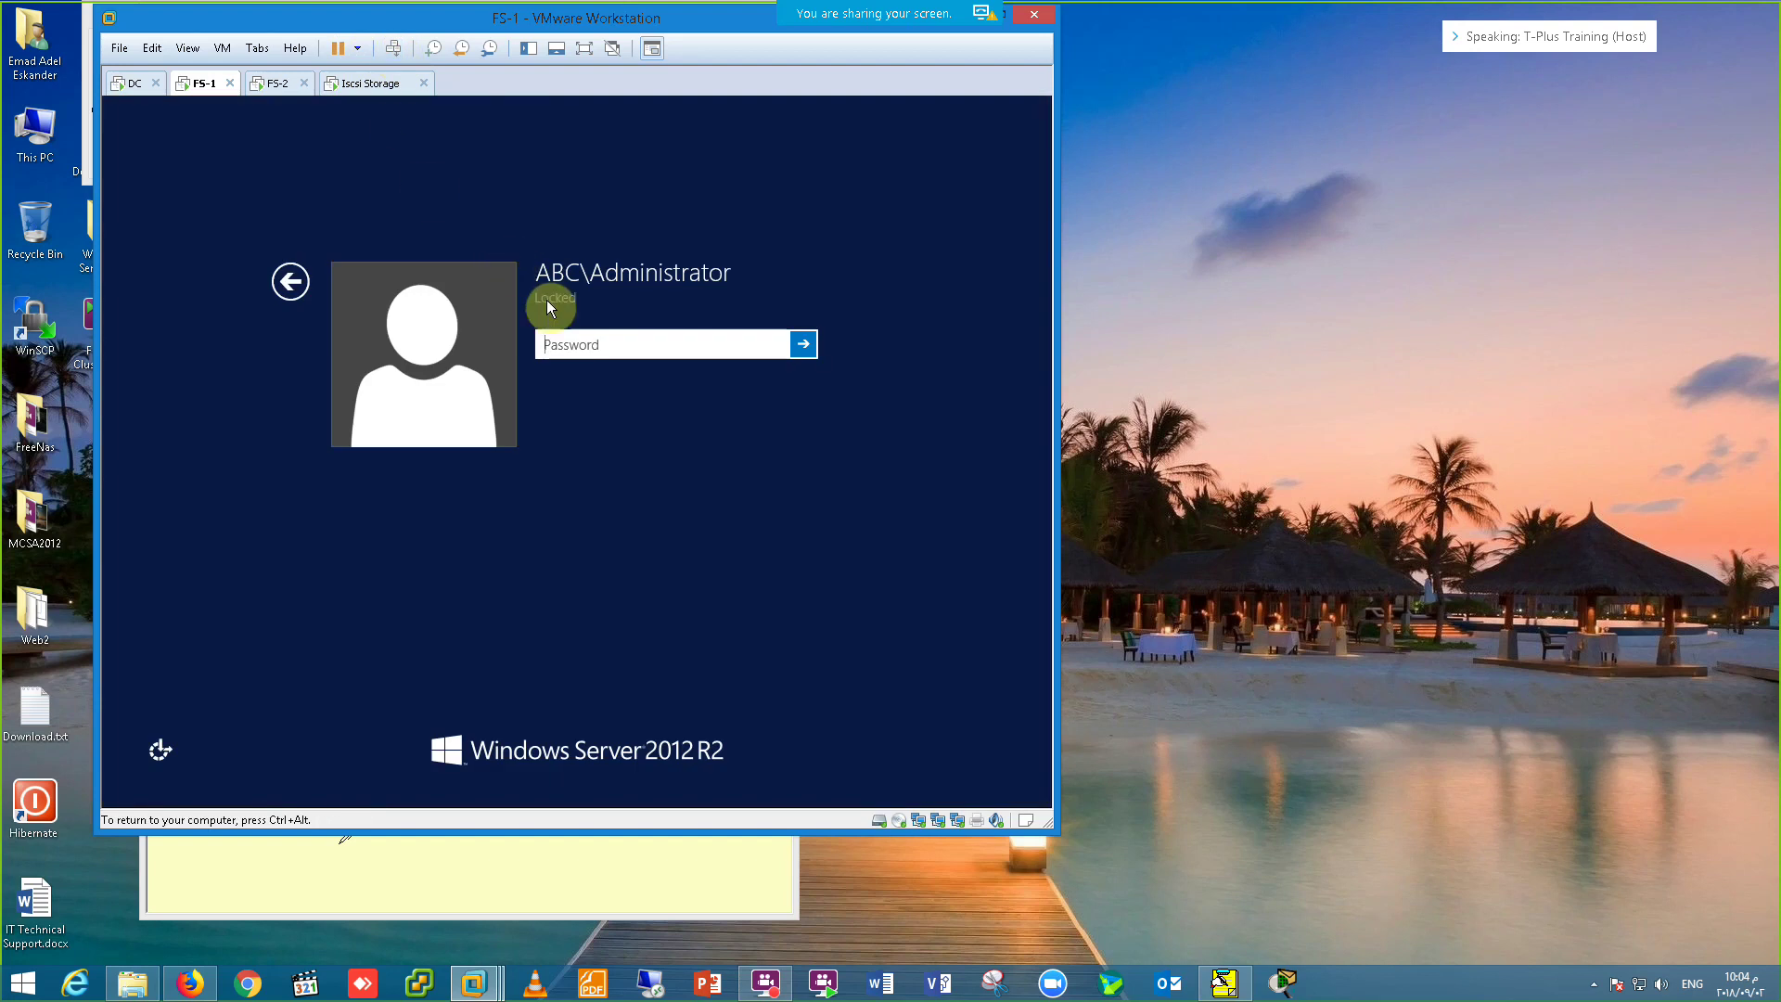
pyautogui.write('••••••')
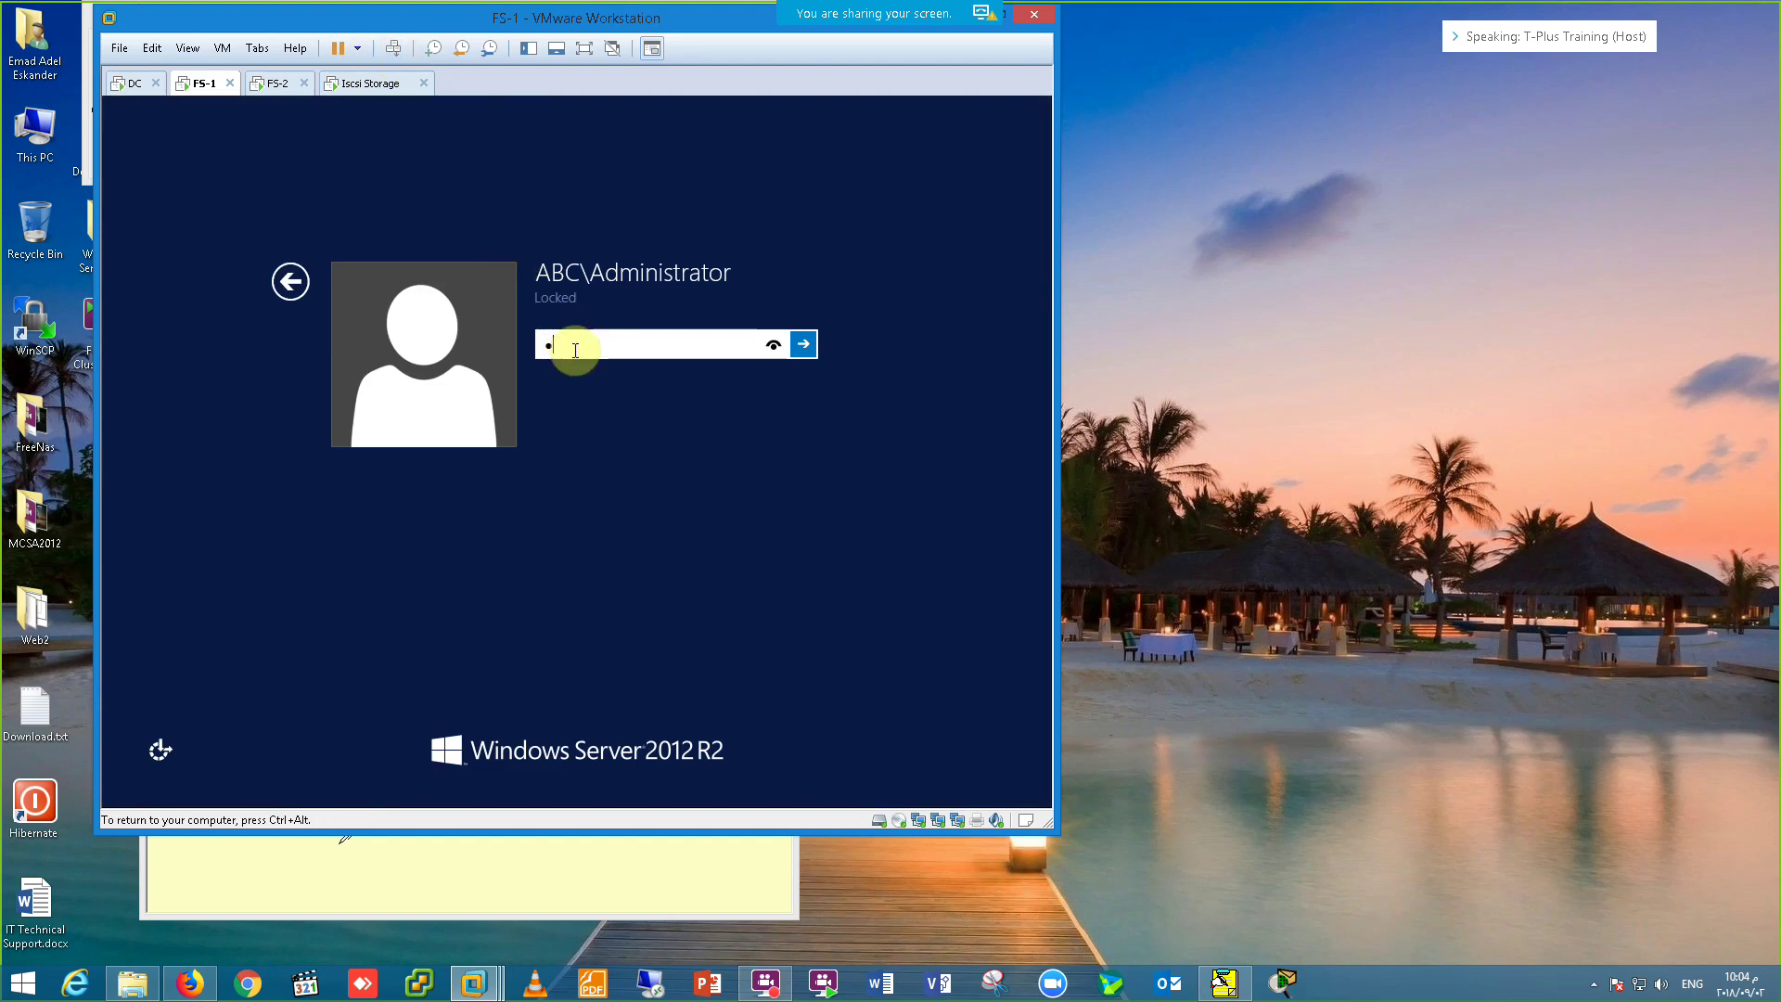
pyautogui.write('••')
pyautogui.press('Return')
pyautogui.click(584, 51)
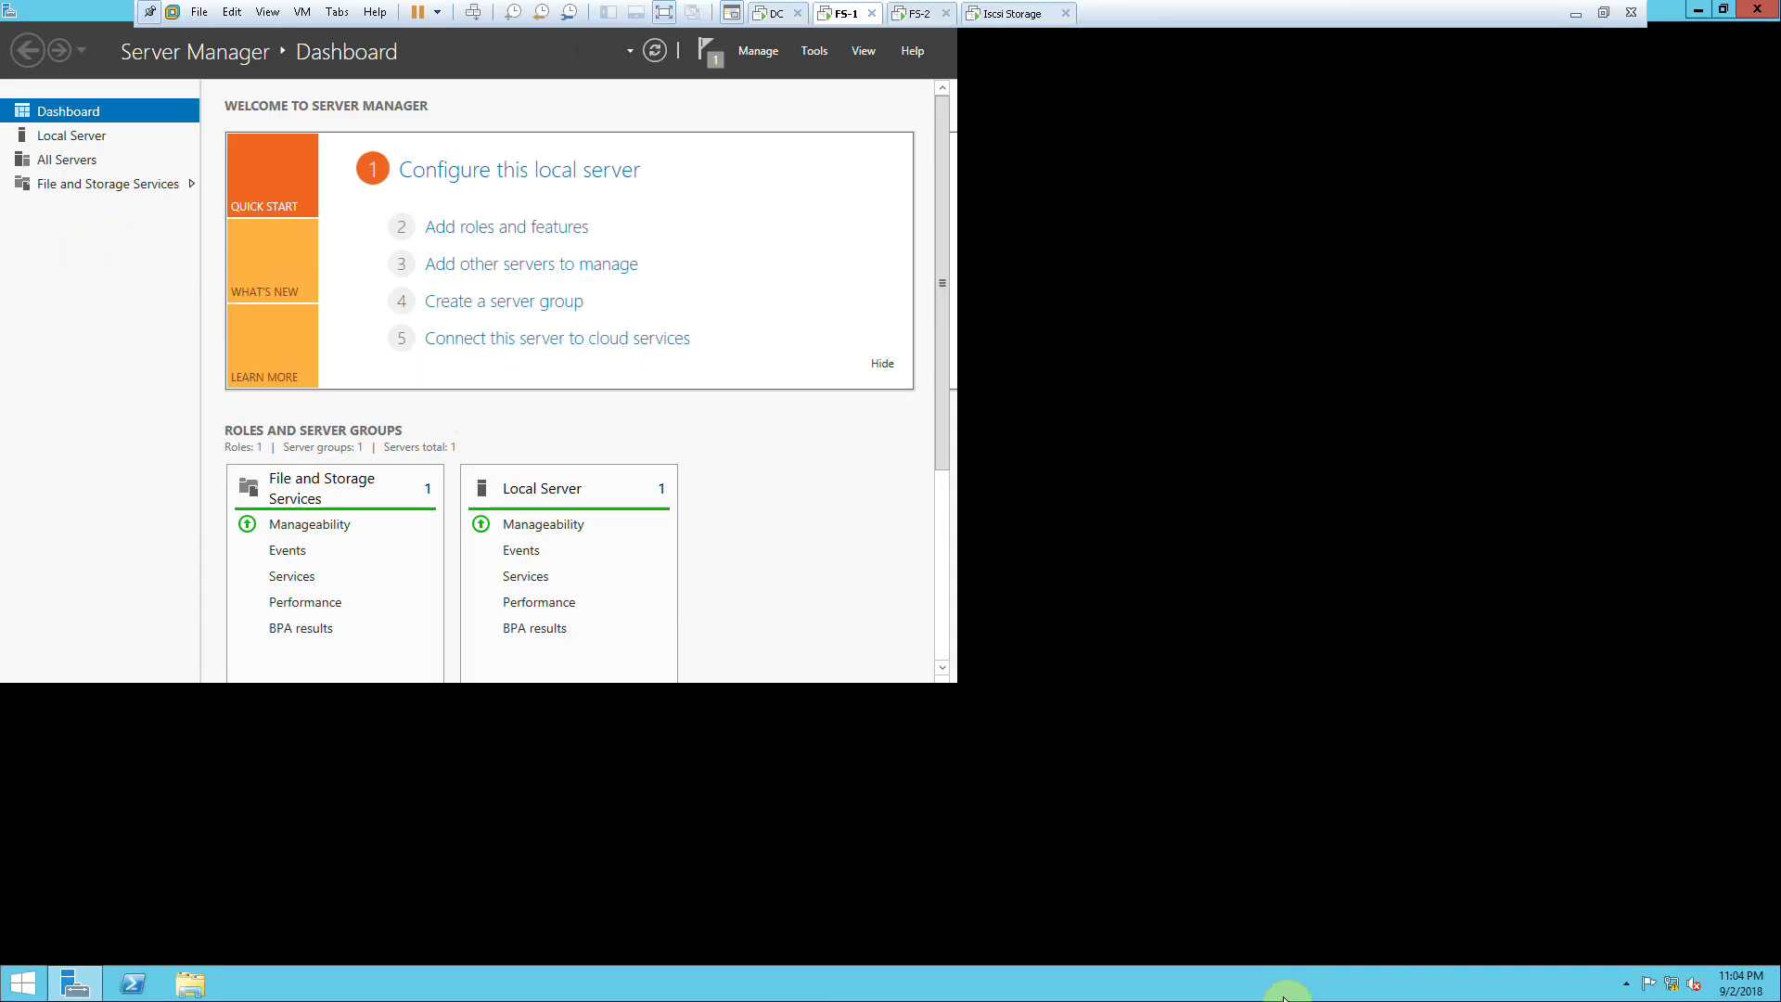
# Step: Read FS-1's ABC-Failover IPv4 address, 172.20.20.30, then return to the storage server VM
pyautogui.rightClick(1674, 984)
pyautogui.click(1672, 969)
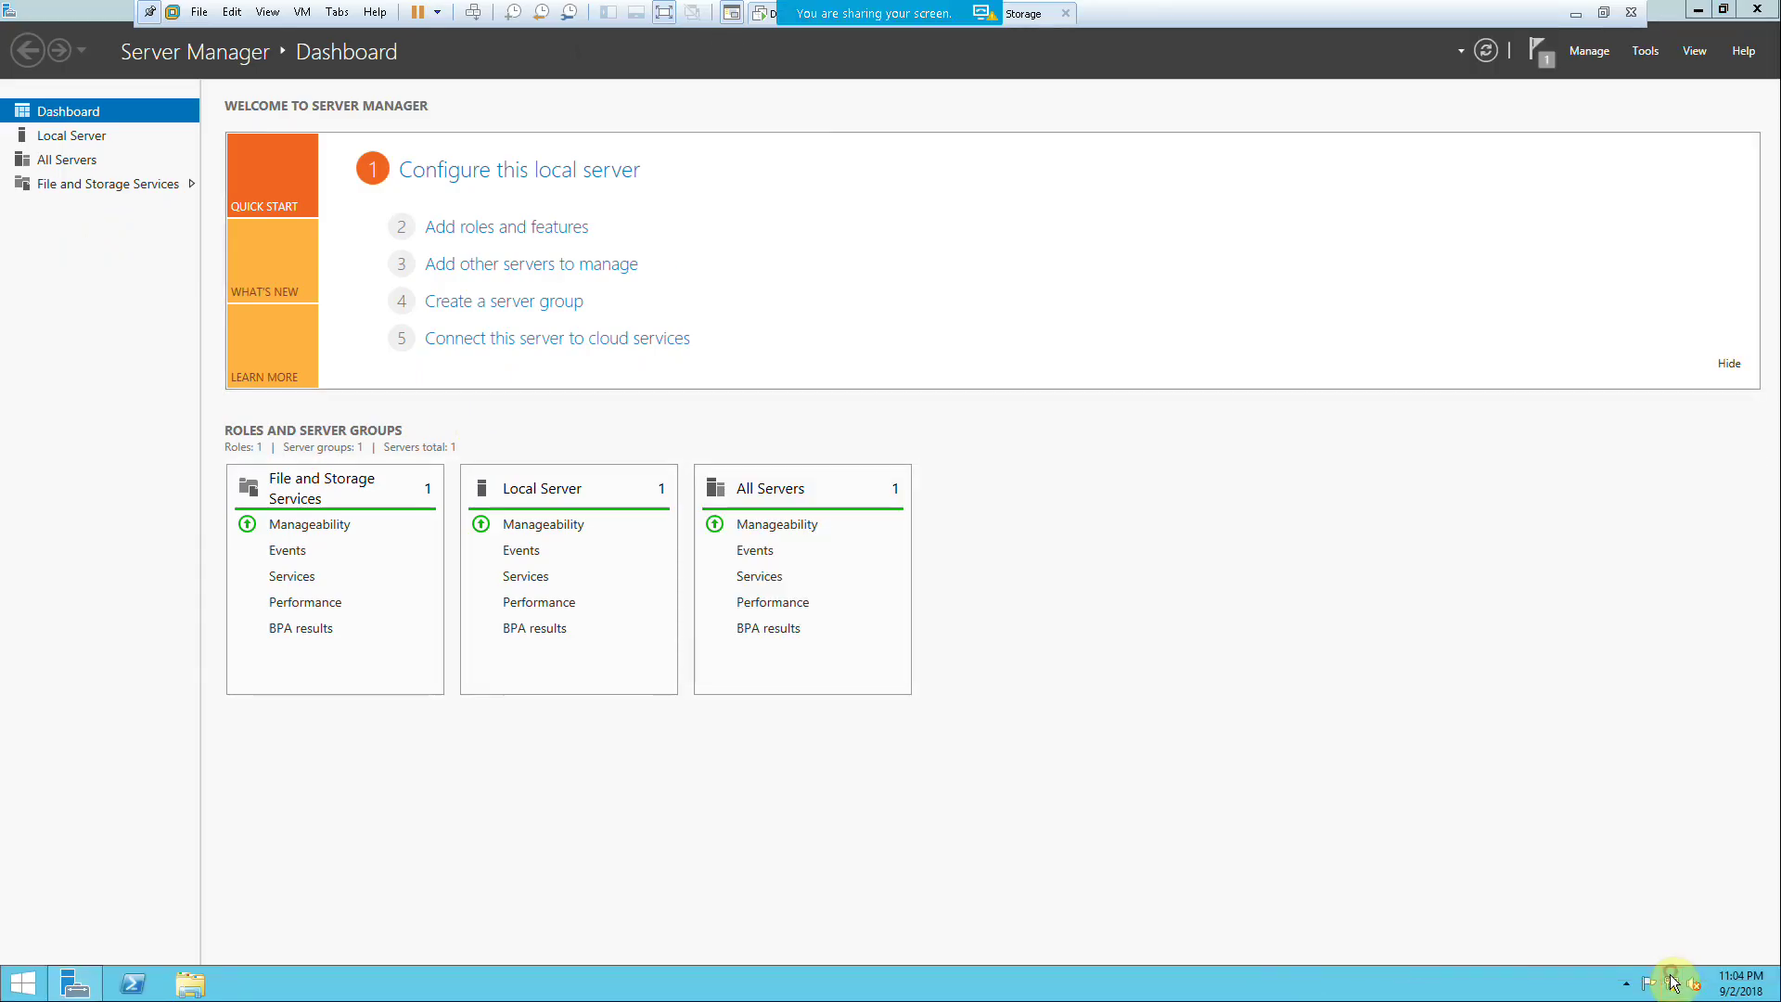
pyautogui.click(978, 340)
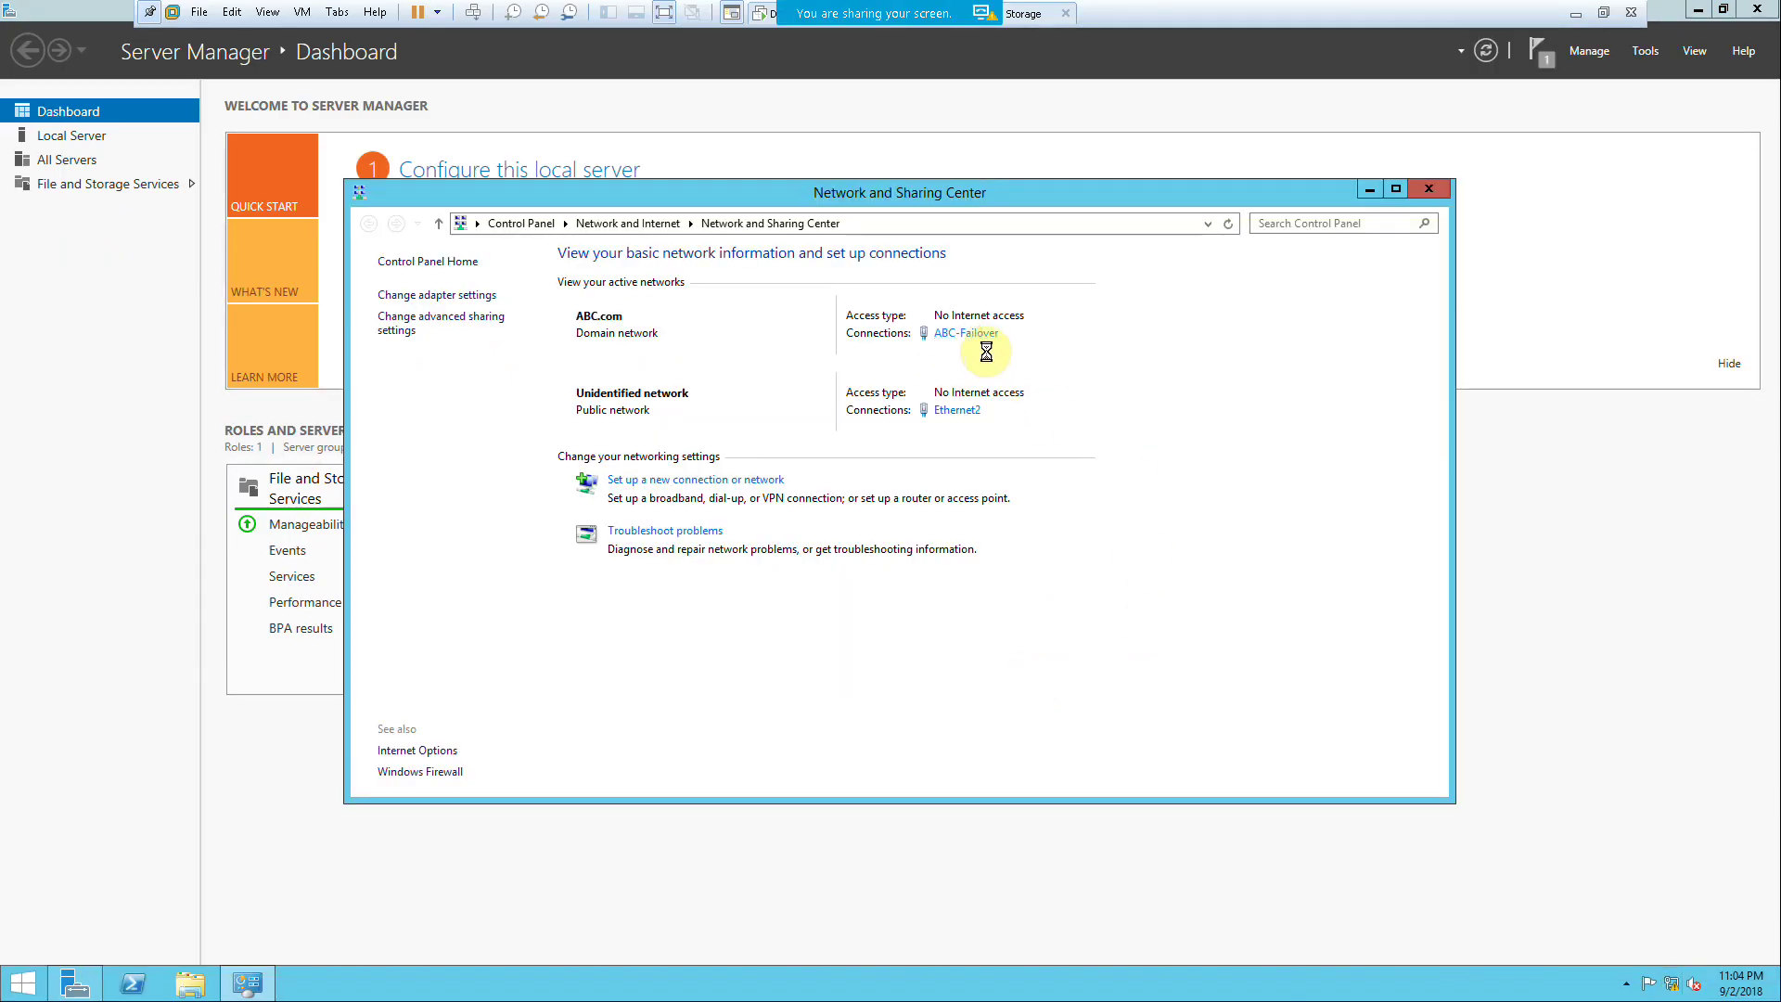
pyautogui.click(793, 483)
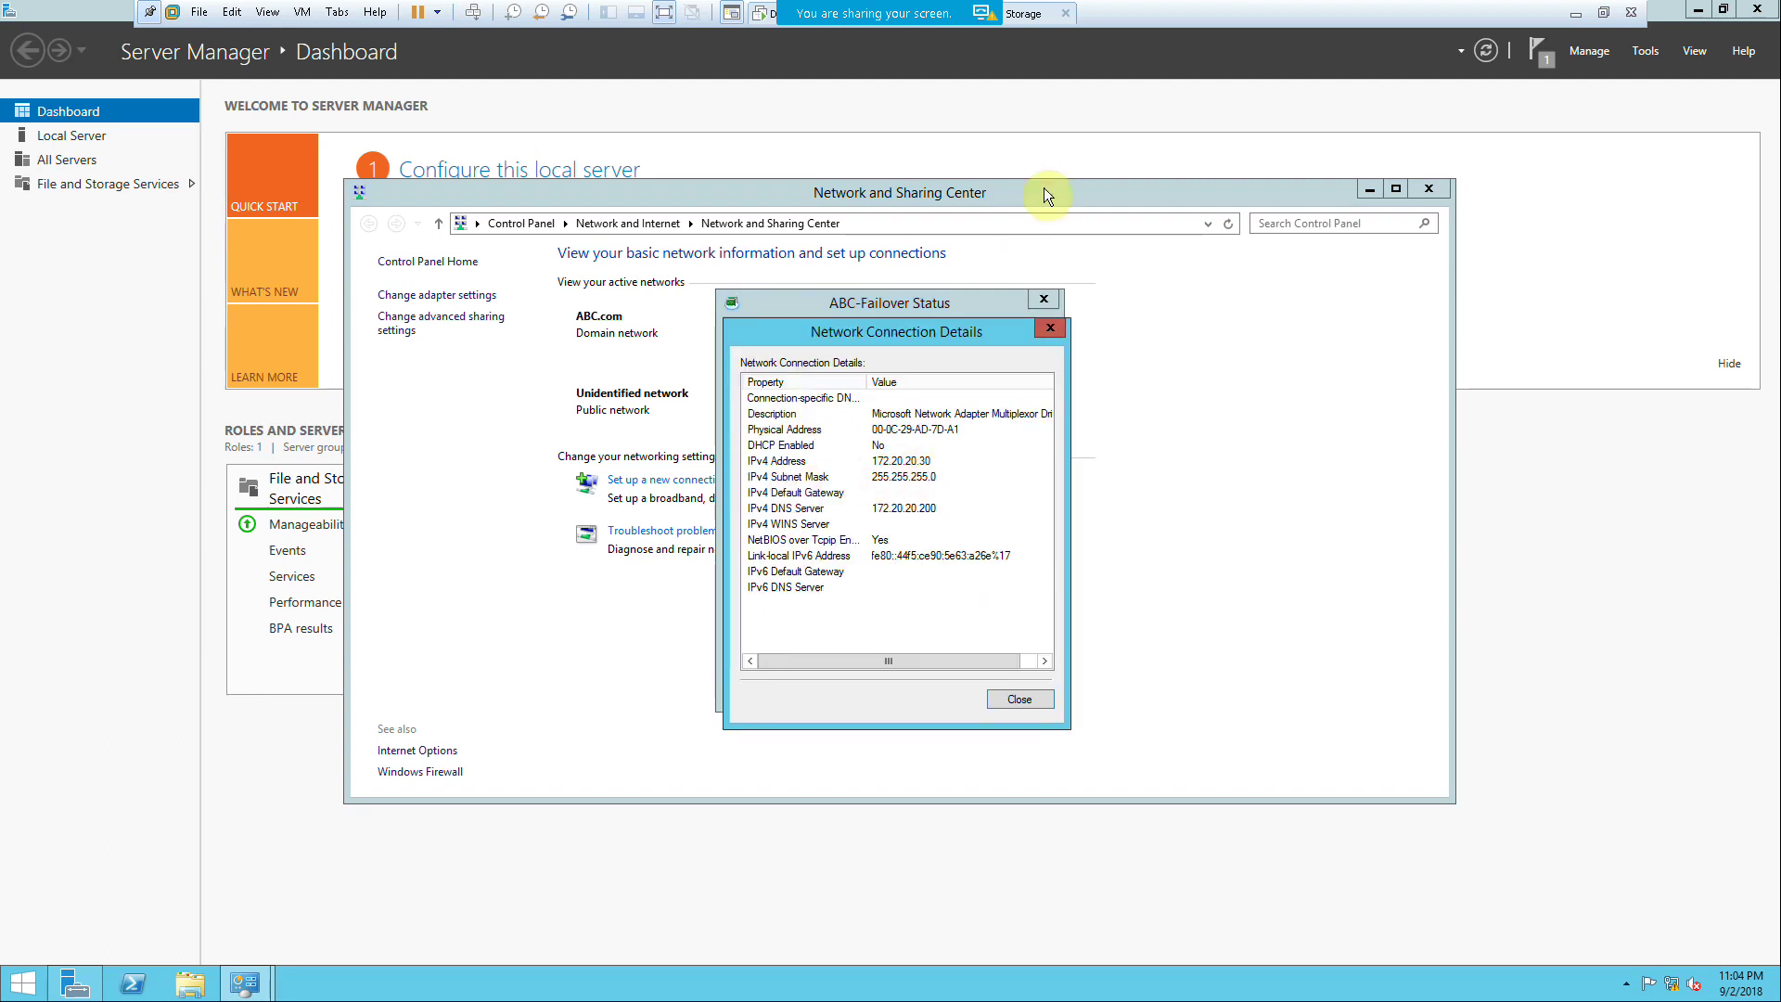
pyautogui.click(1024, 14)
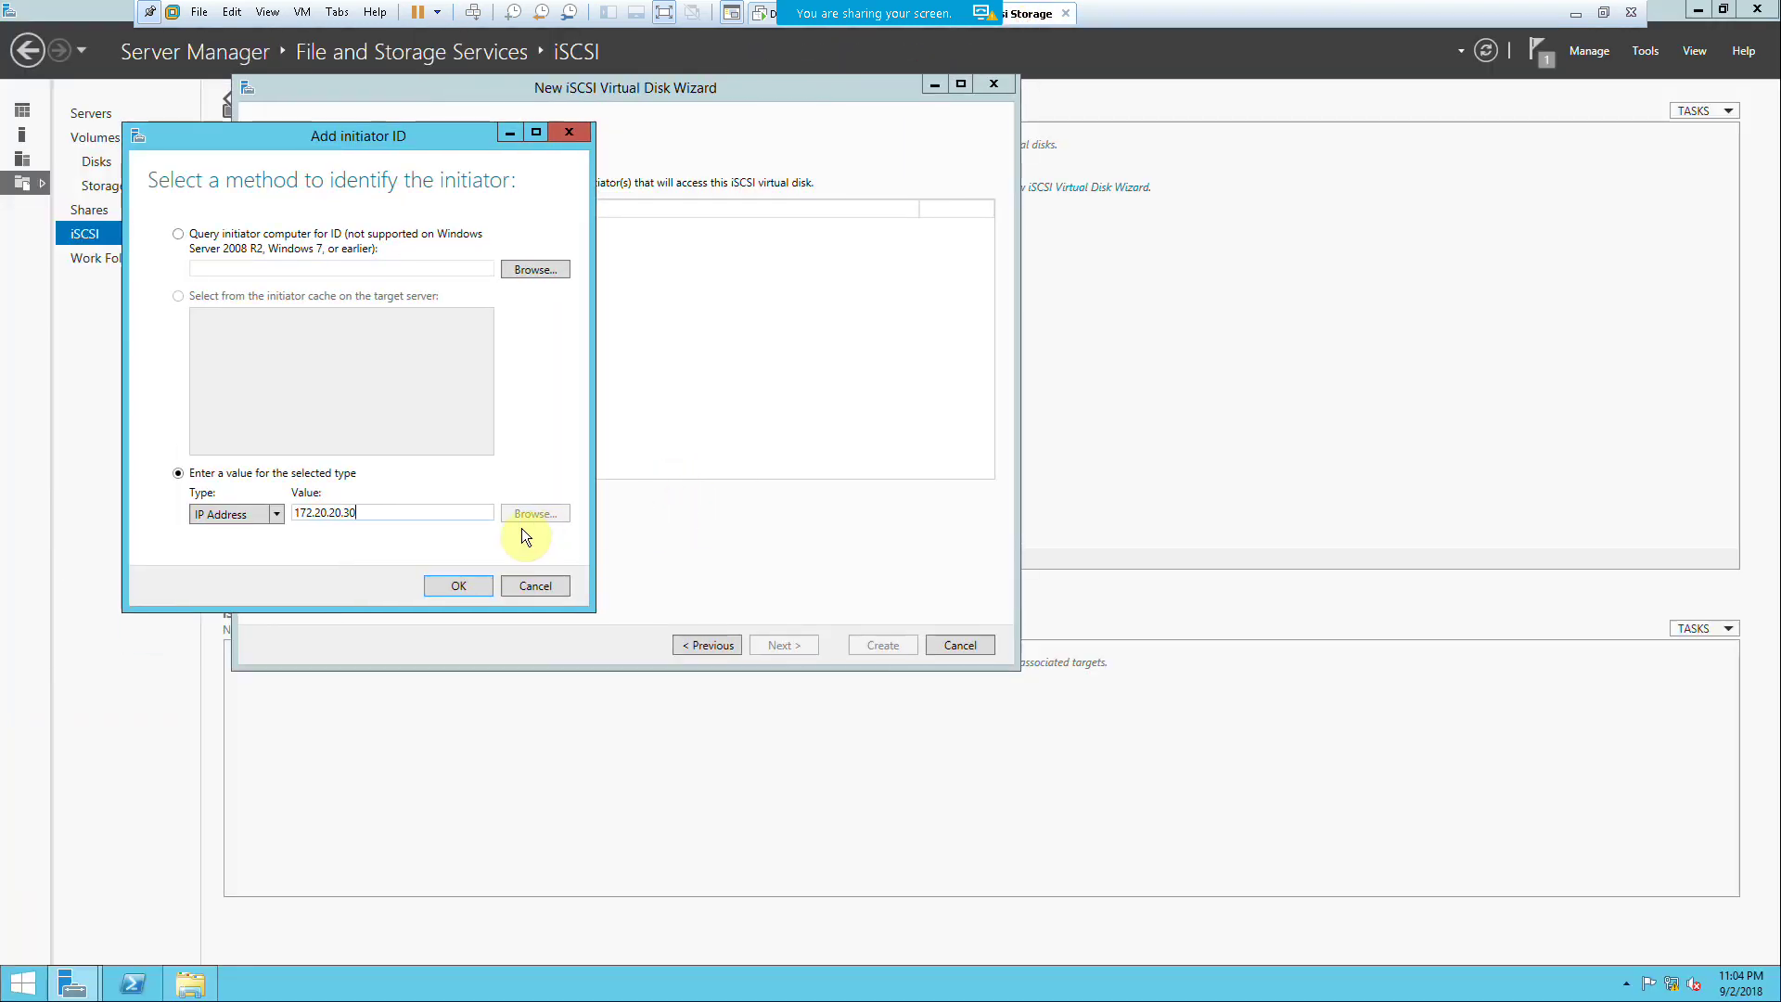
# Step: Confirm 172.20.20.30 and start a second initiator with IP address 172.20.20.40
pyautogui.click(473, 586)
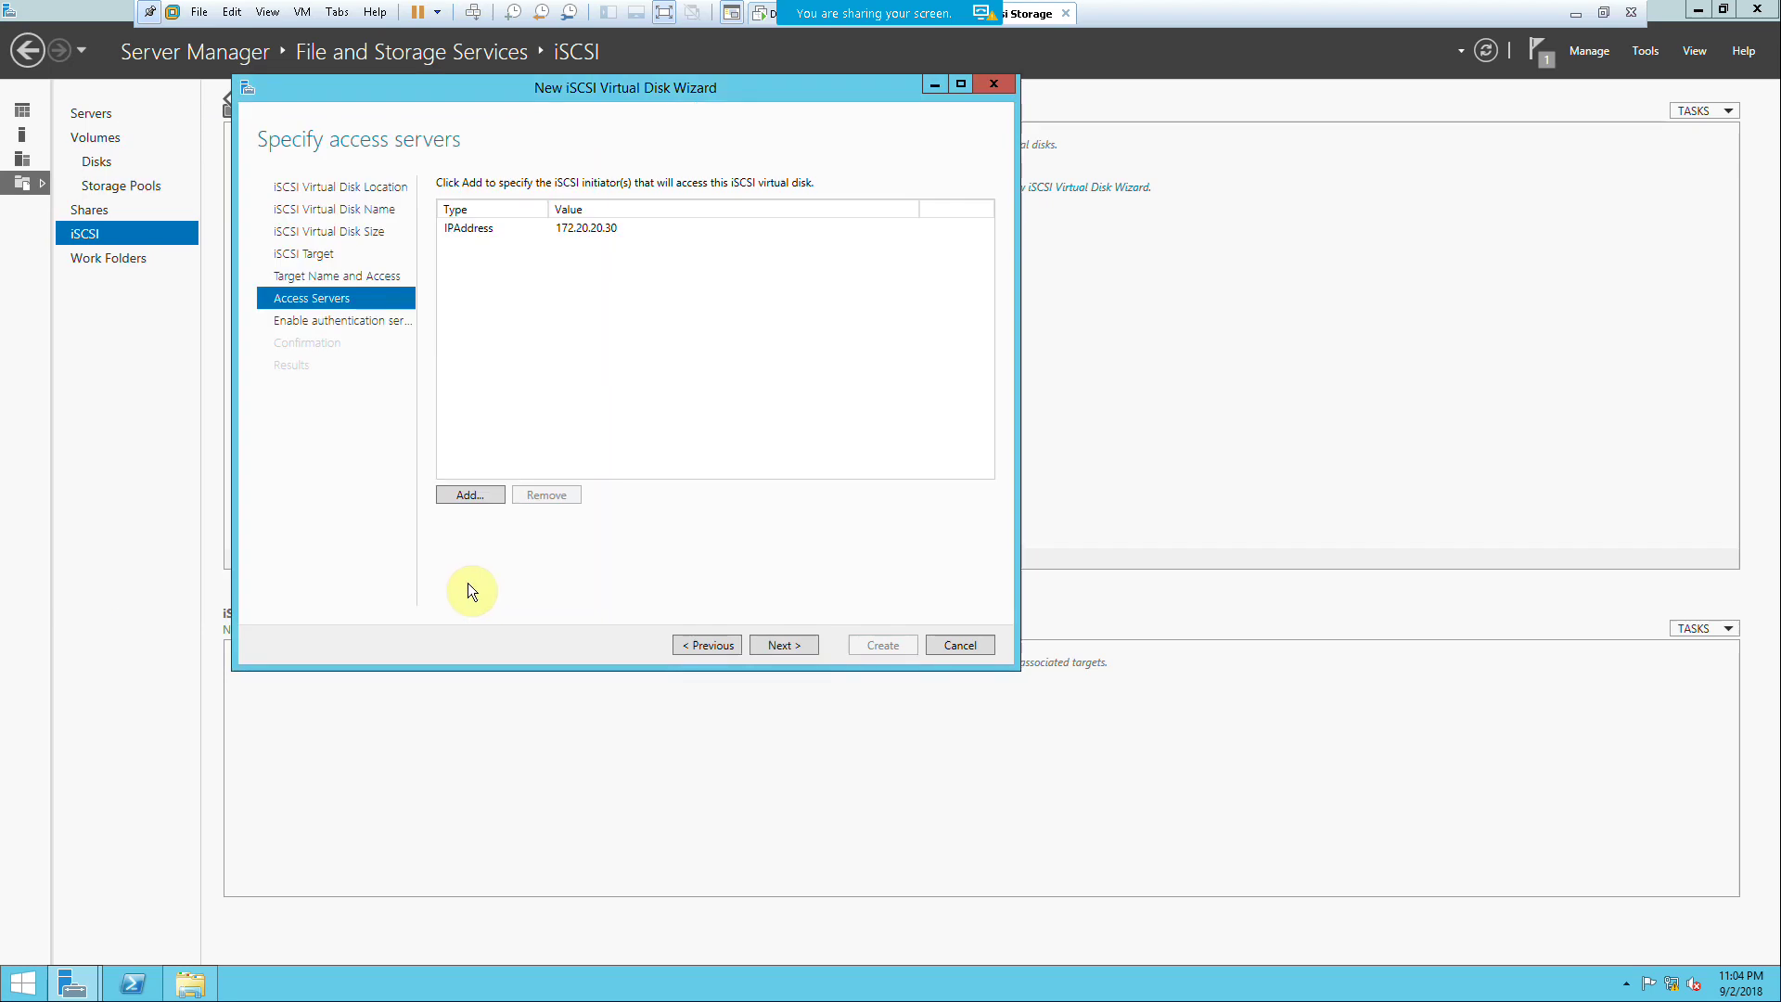
pyautogui.click(488, 491)
pyautogui.click(343, 529)
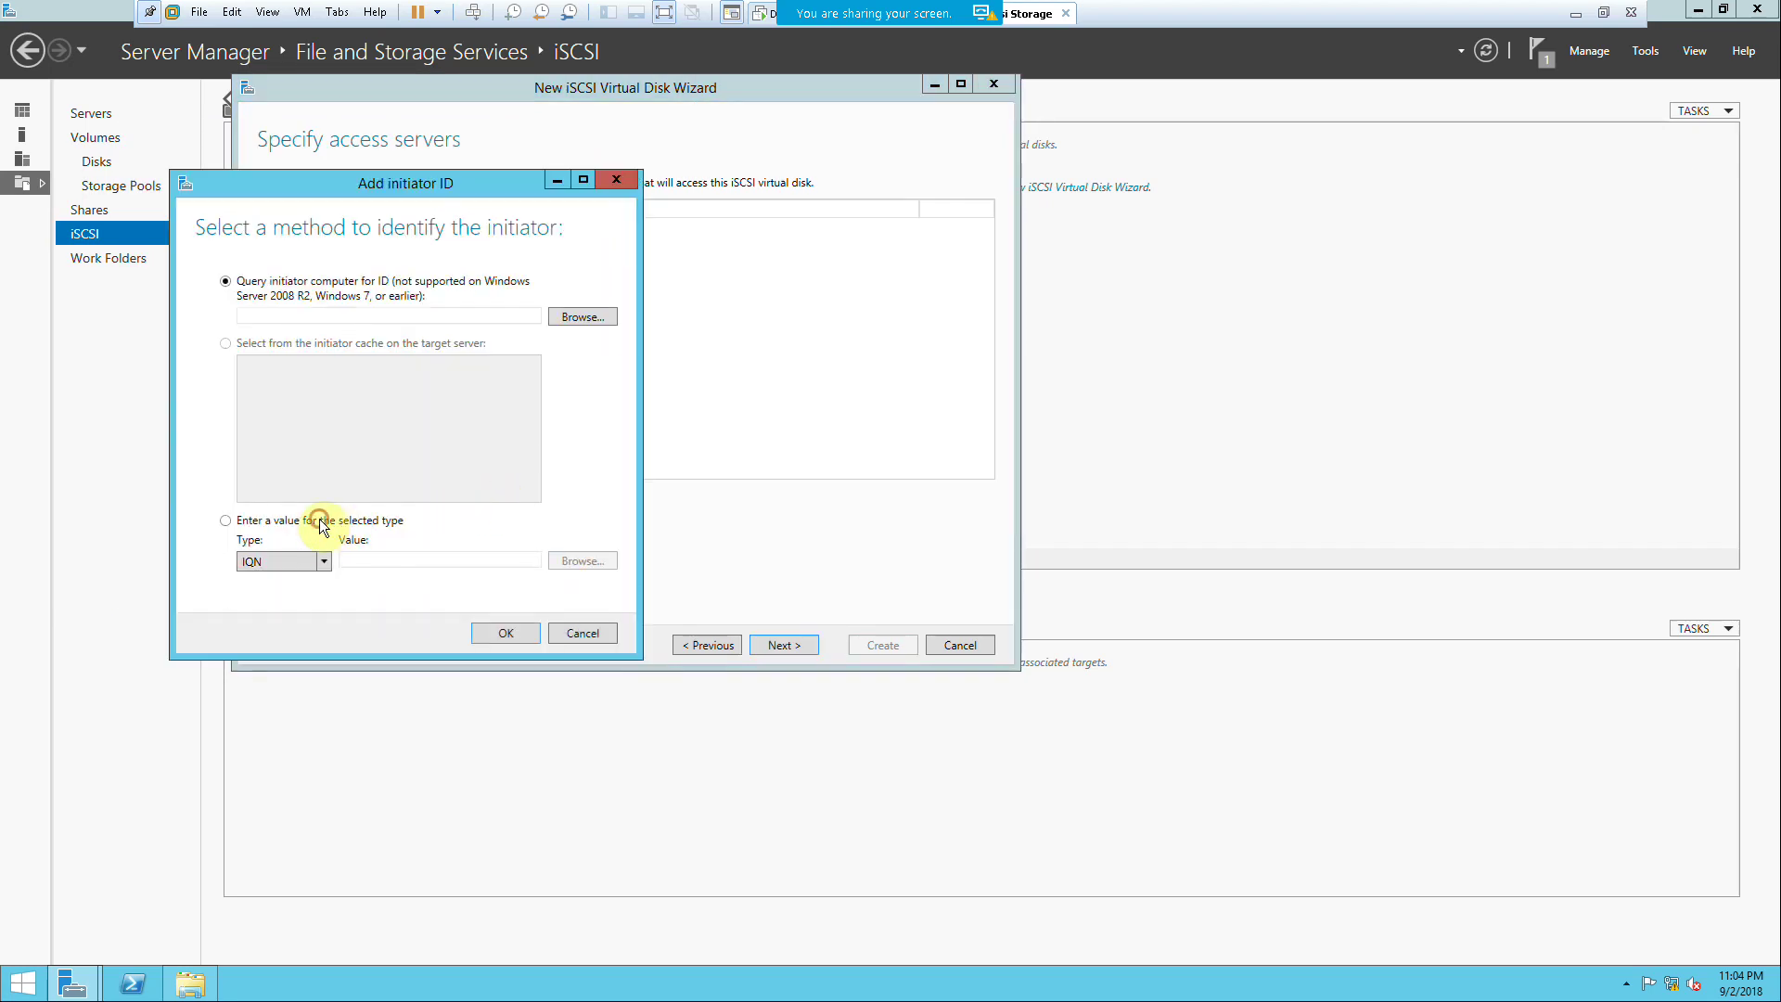
pyautogui.click(291, 562)
pyautogui.click(291, 618)
pyautogui.click(412, 559)
pyautogui.write('172.')
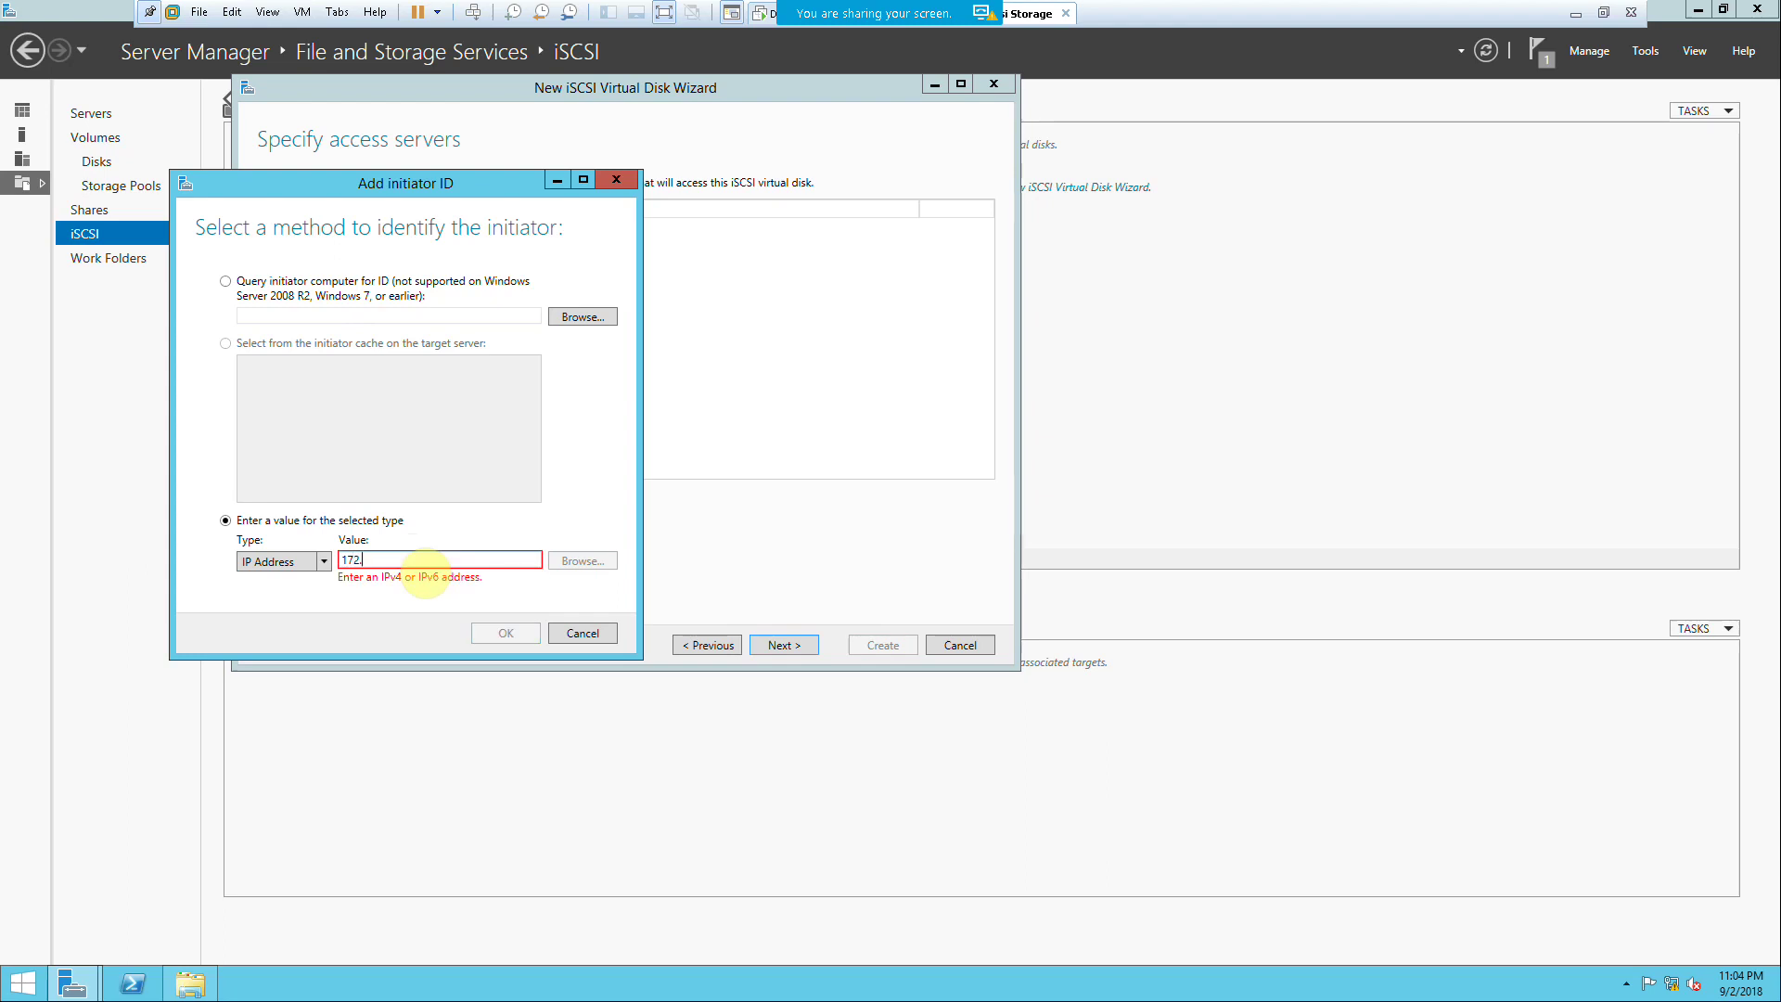
pyautogui.write('20.20.40')
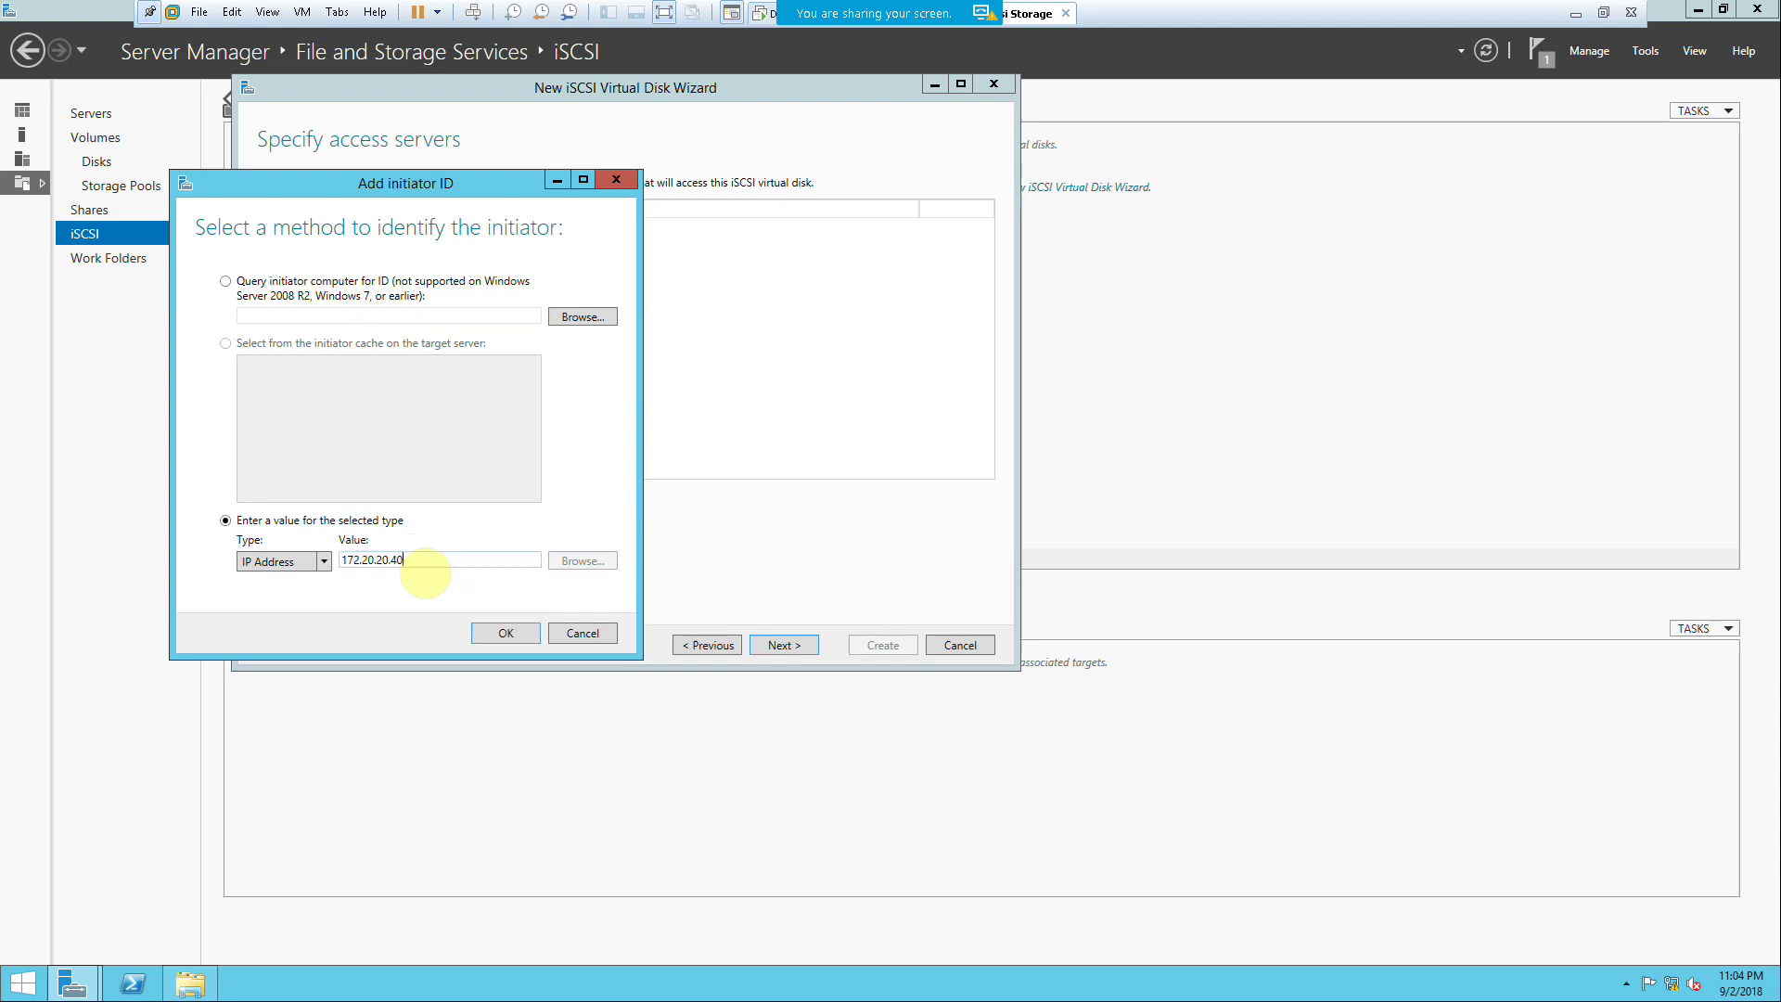
# Step: Switch to the FS-2 virtual machine and sign in with the administrator password
pyautogui.click(1622, 11)
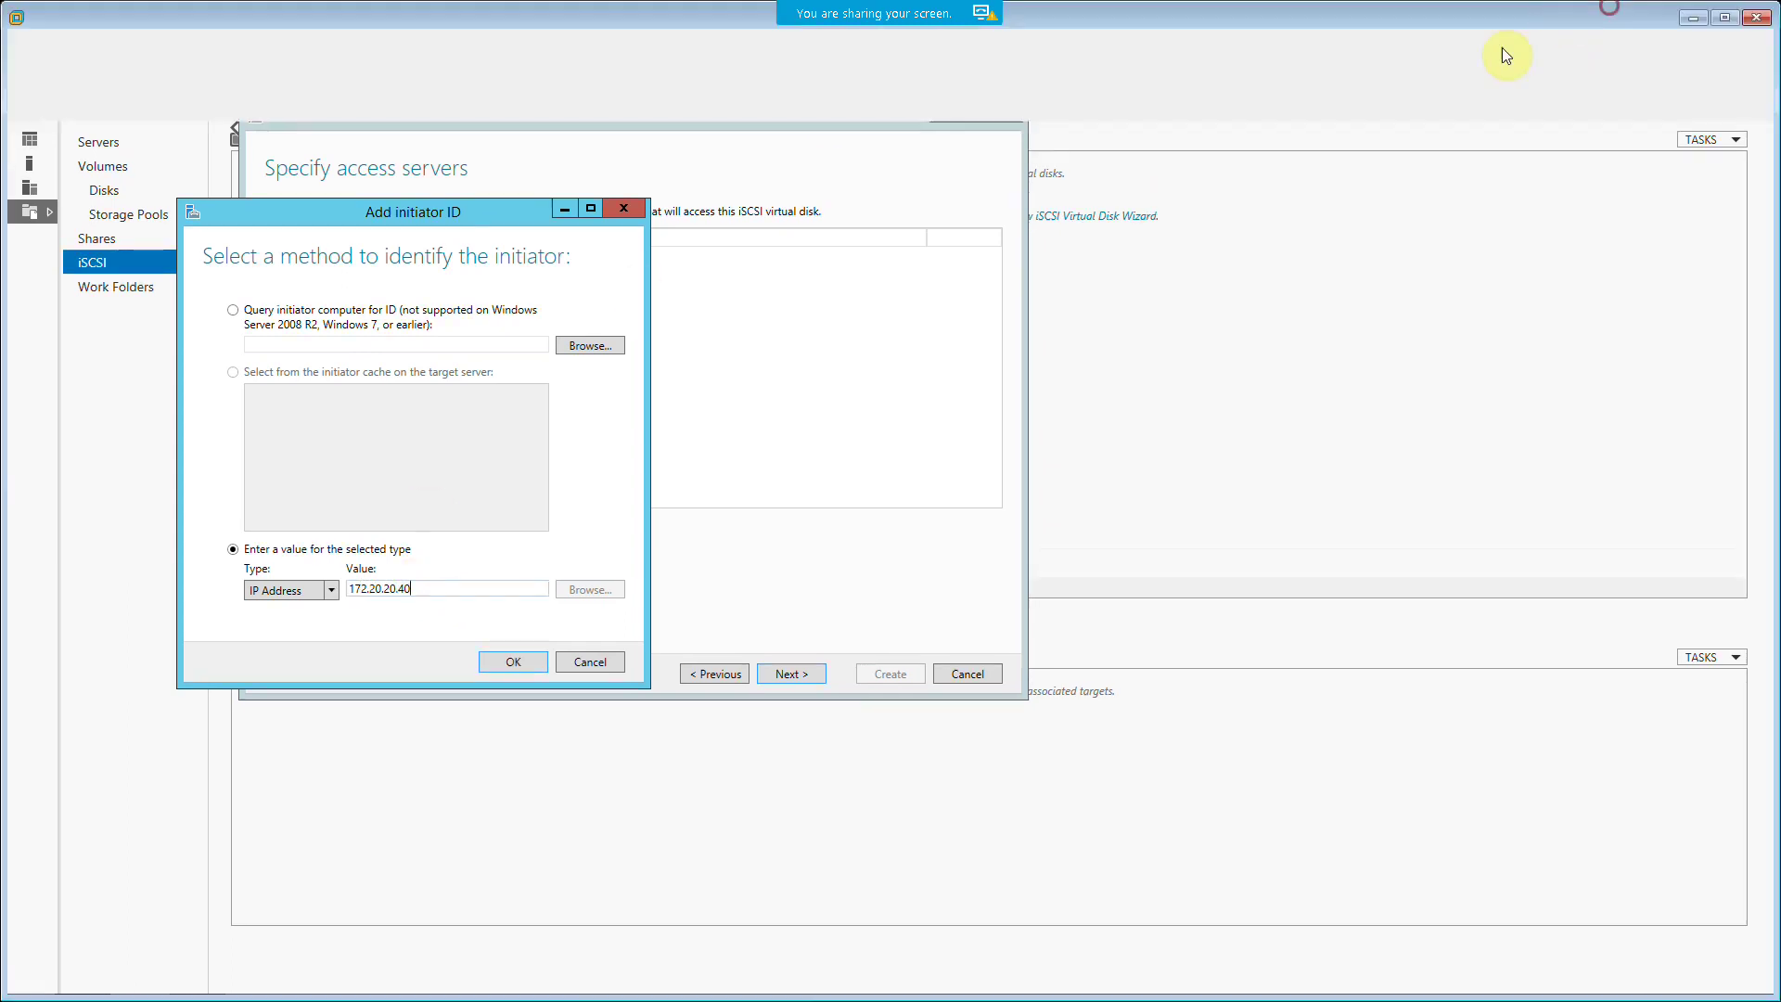
pyautogui.click(261, 87)
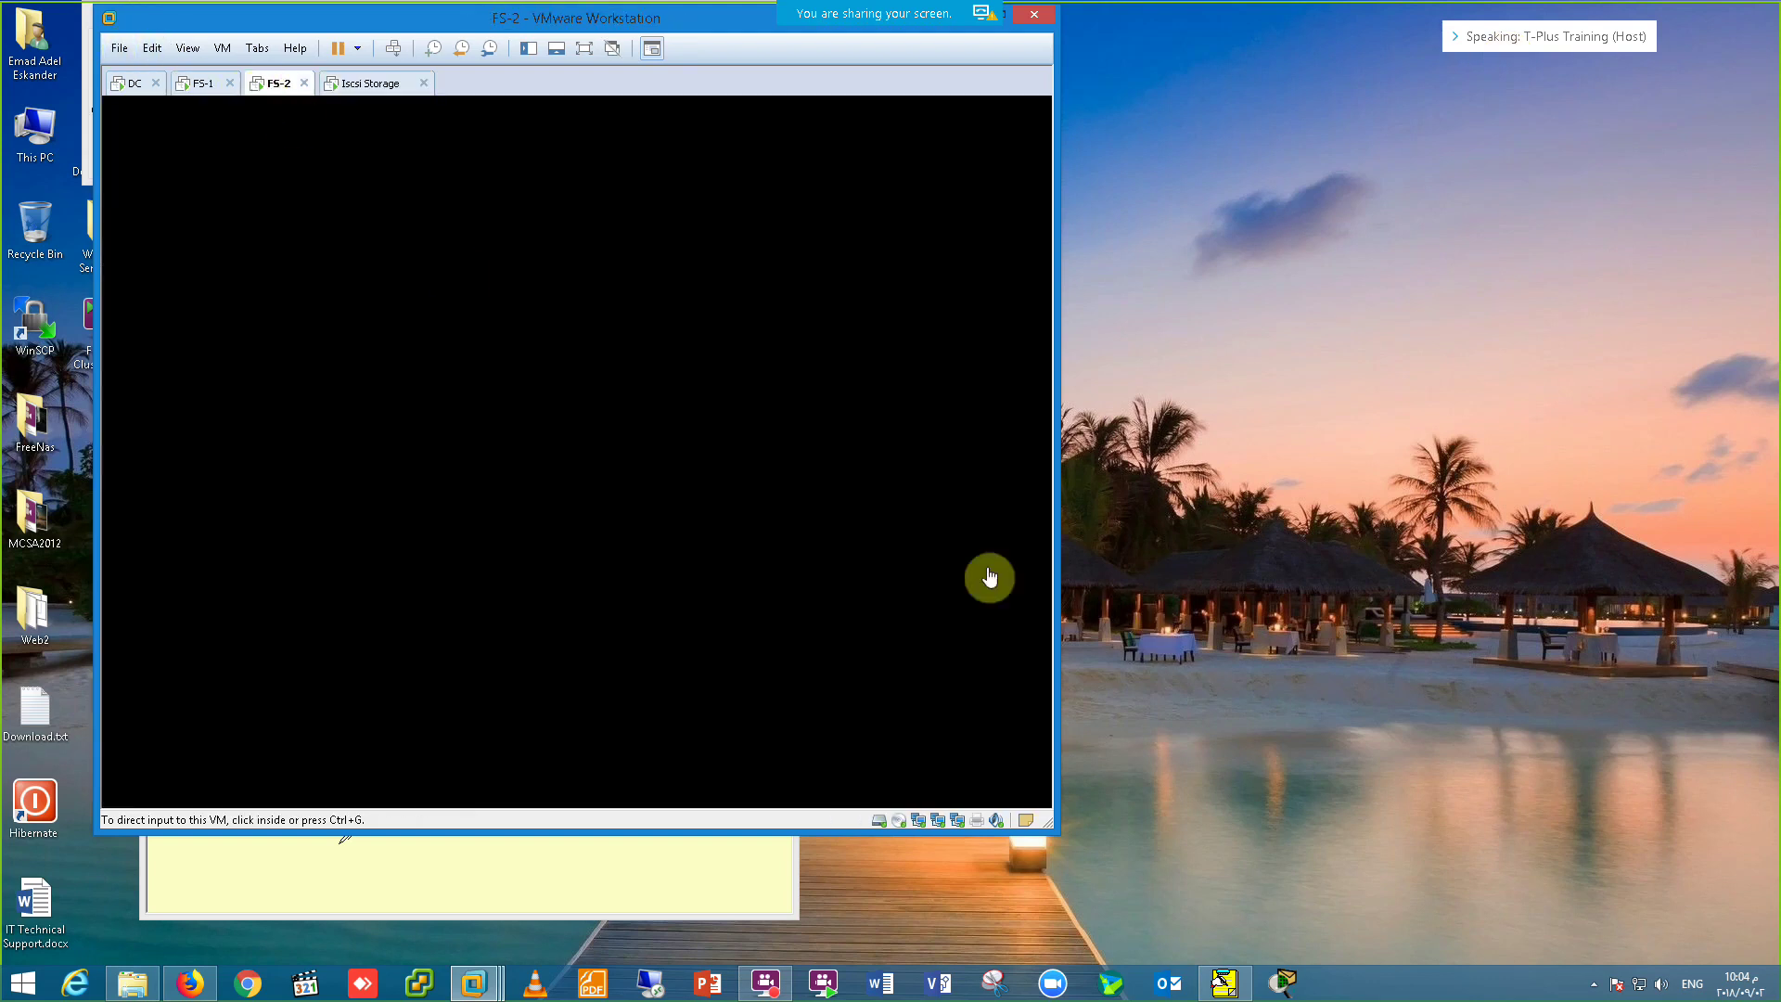
pyautogui.click(393, 48)
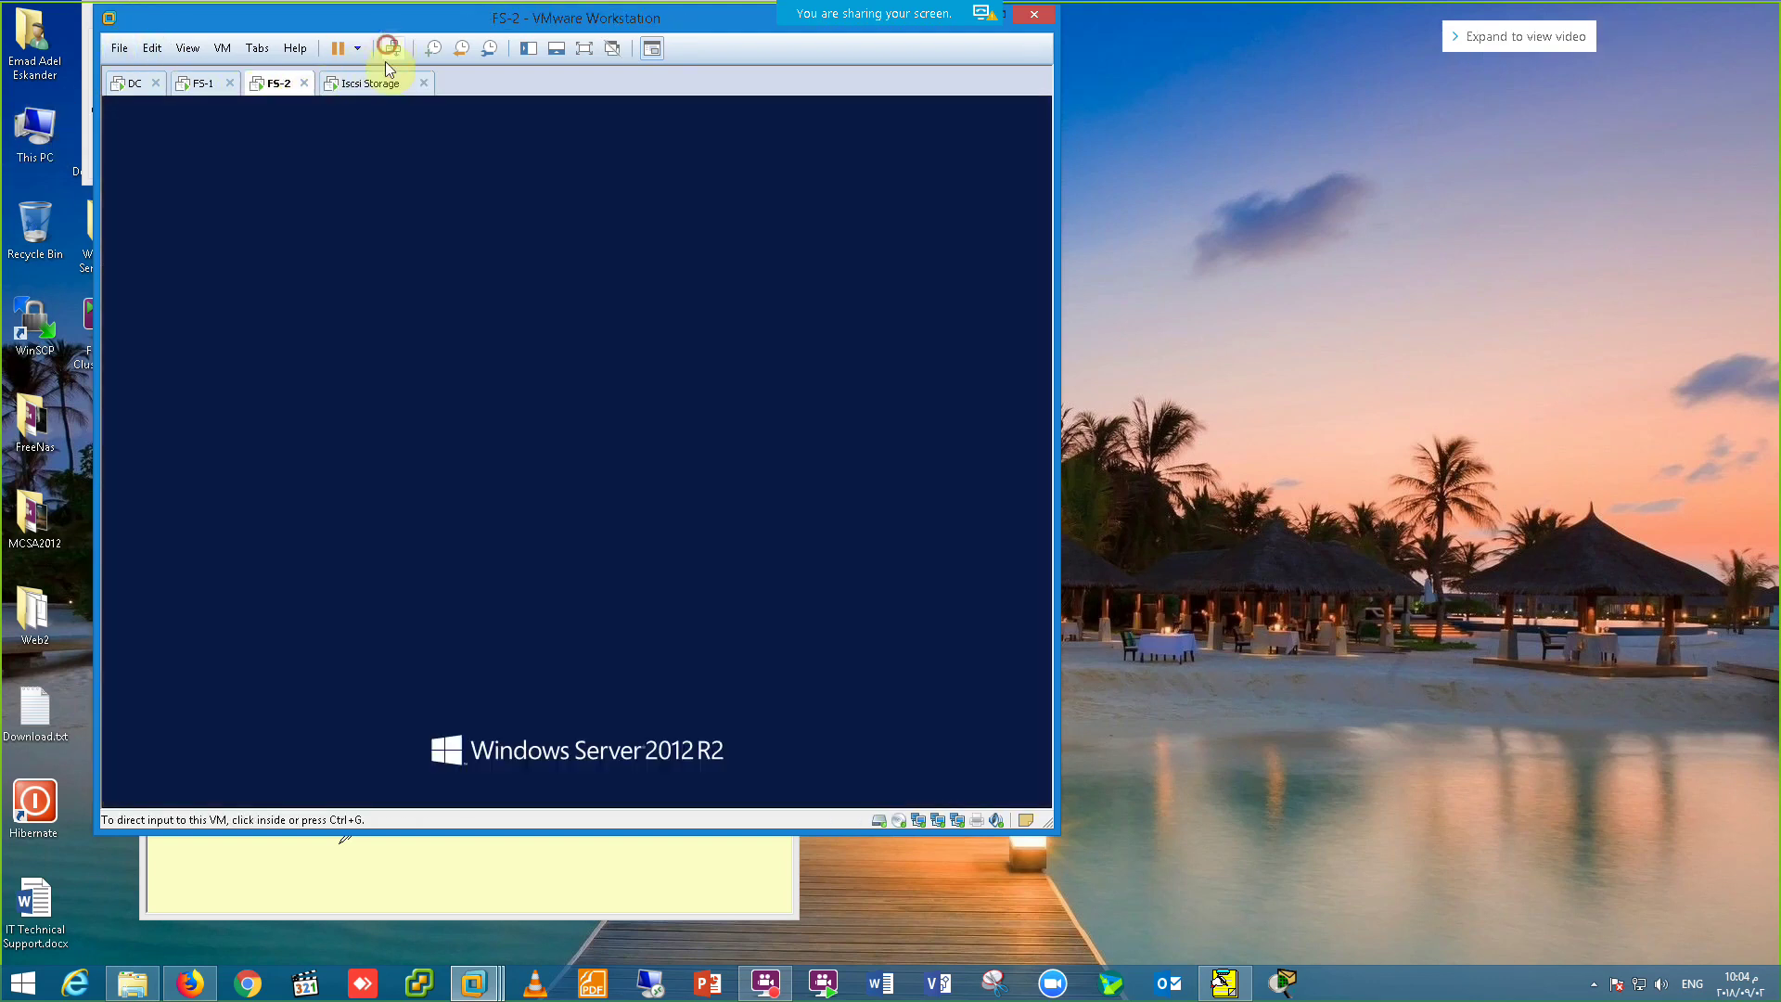
pyautogui.click(590, 348)
pyautogui.write('Pa$$w0rd')
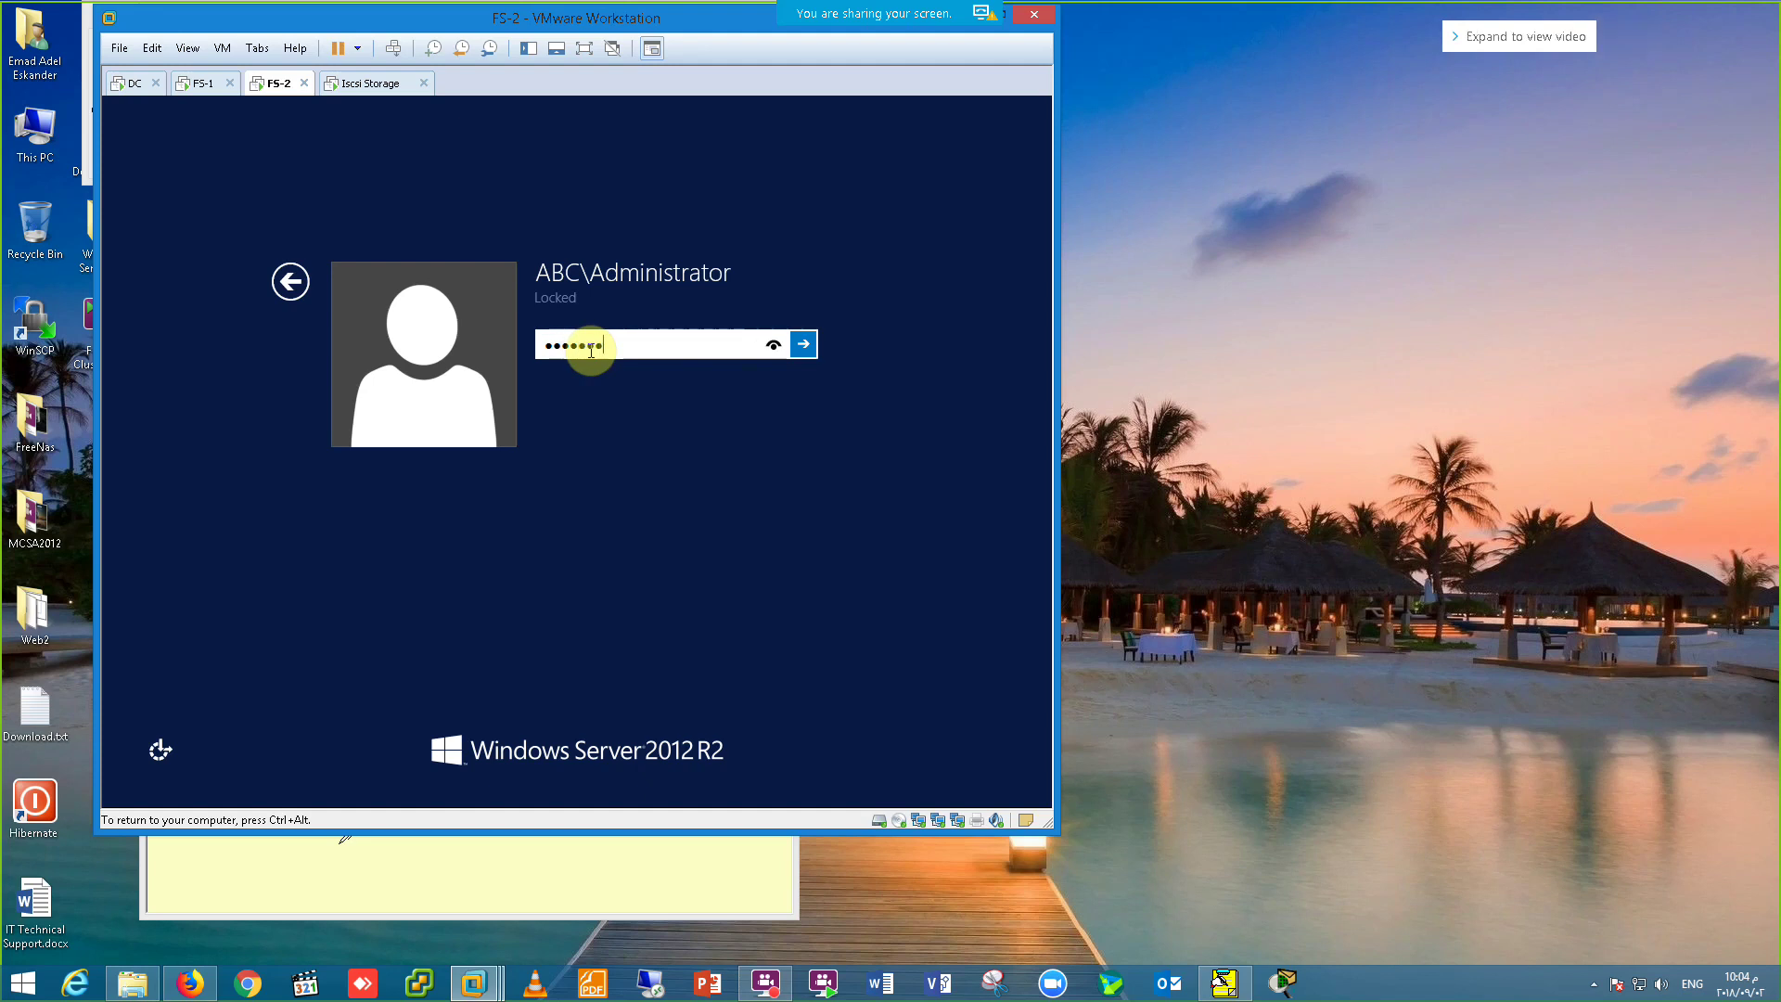
pyautogui.press('Return')
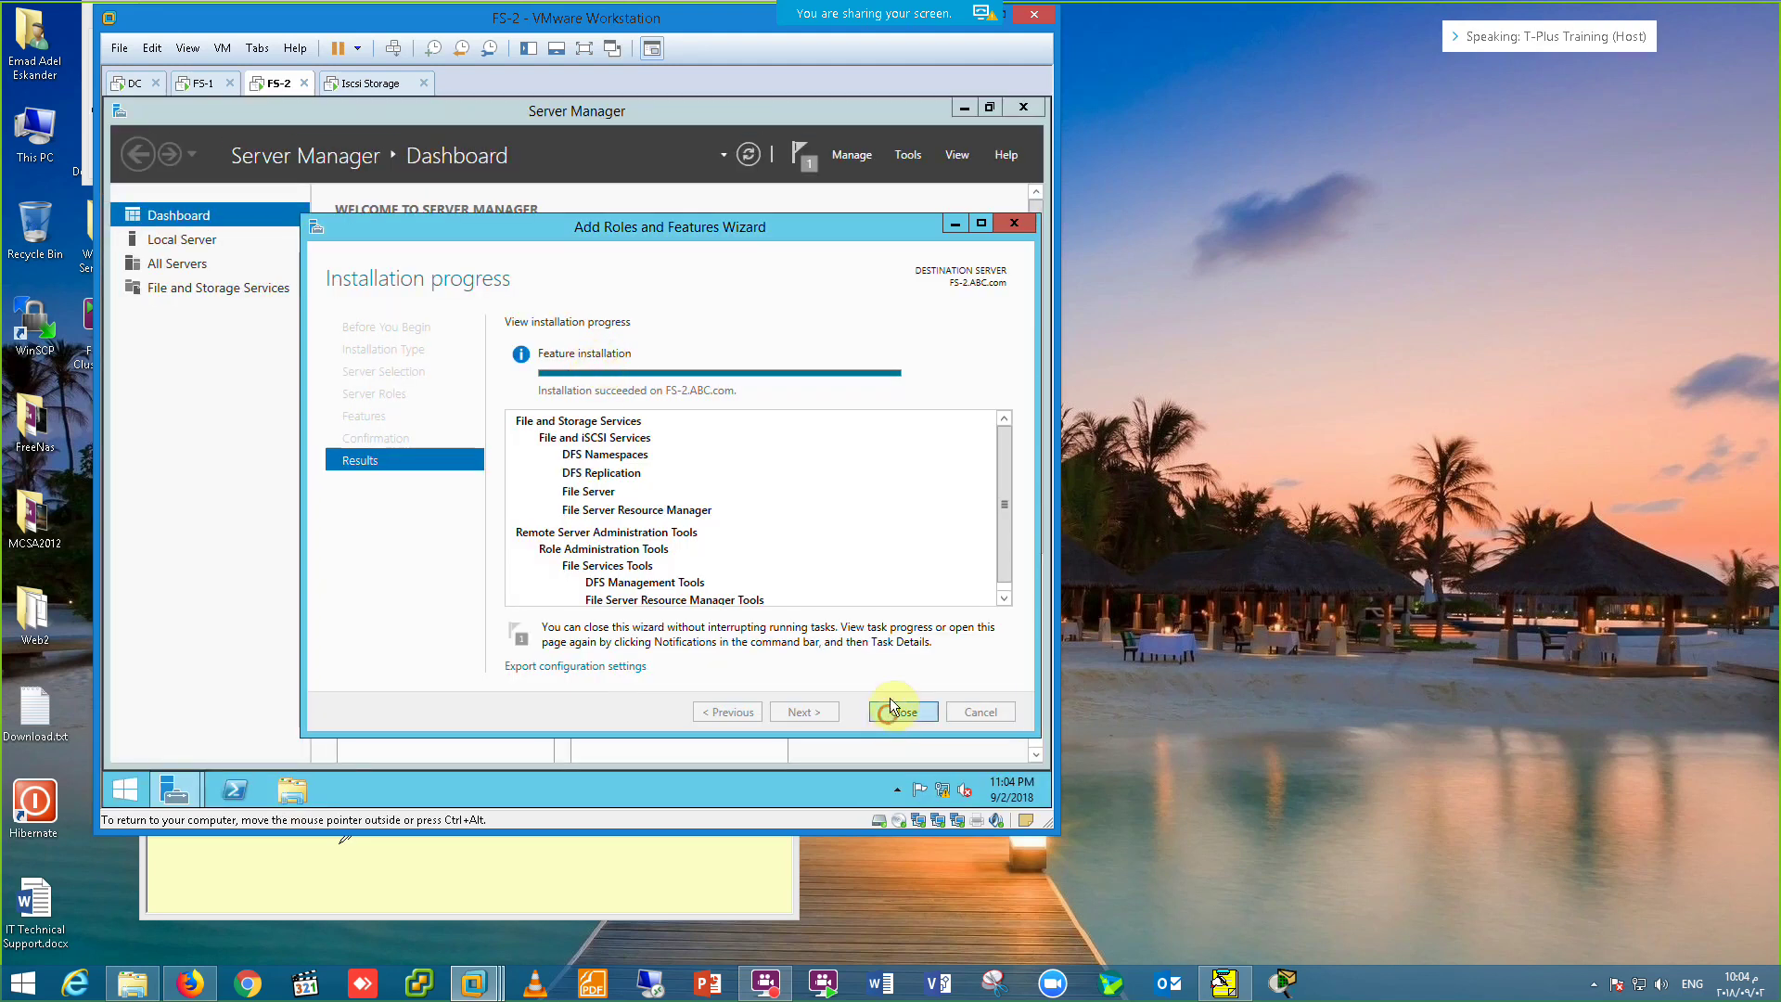
# Step: Verify FS-2's ABC-Failover address is 172.20.20.40, then add it as an access server
pyautogui.click(892, 711)
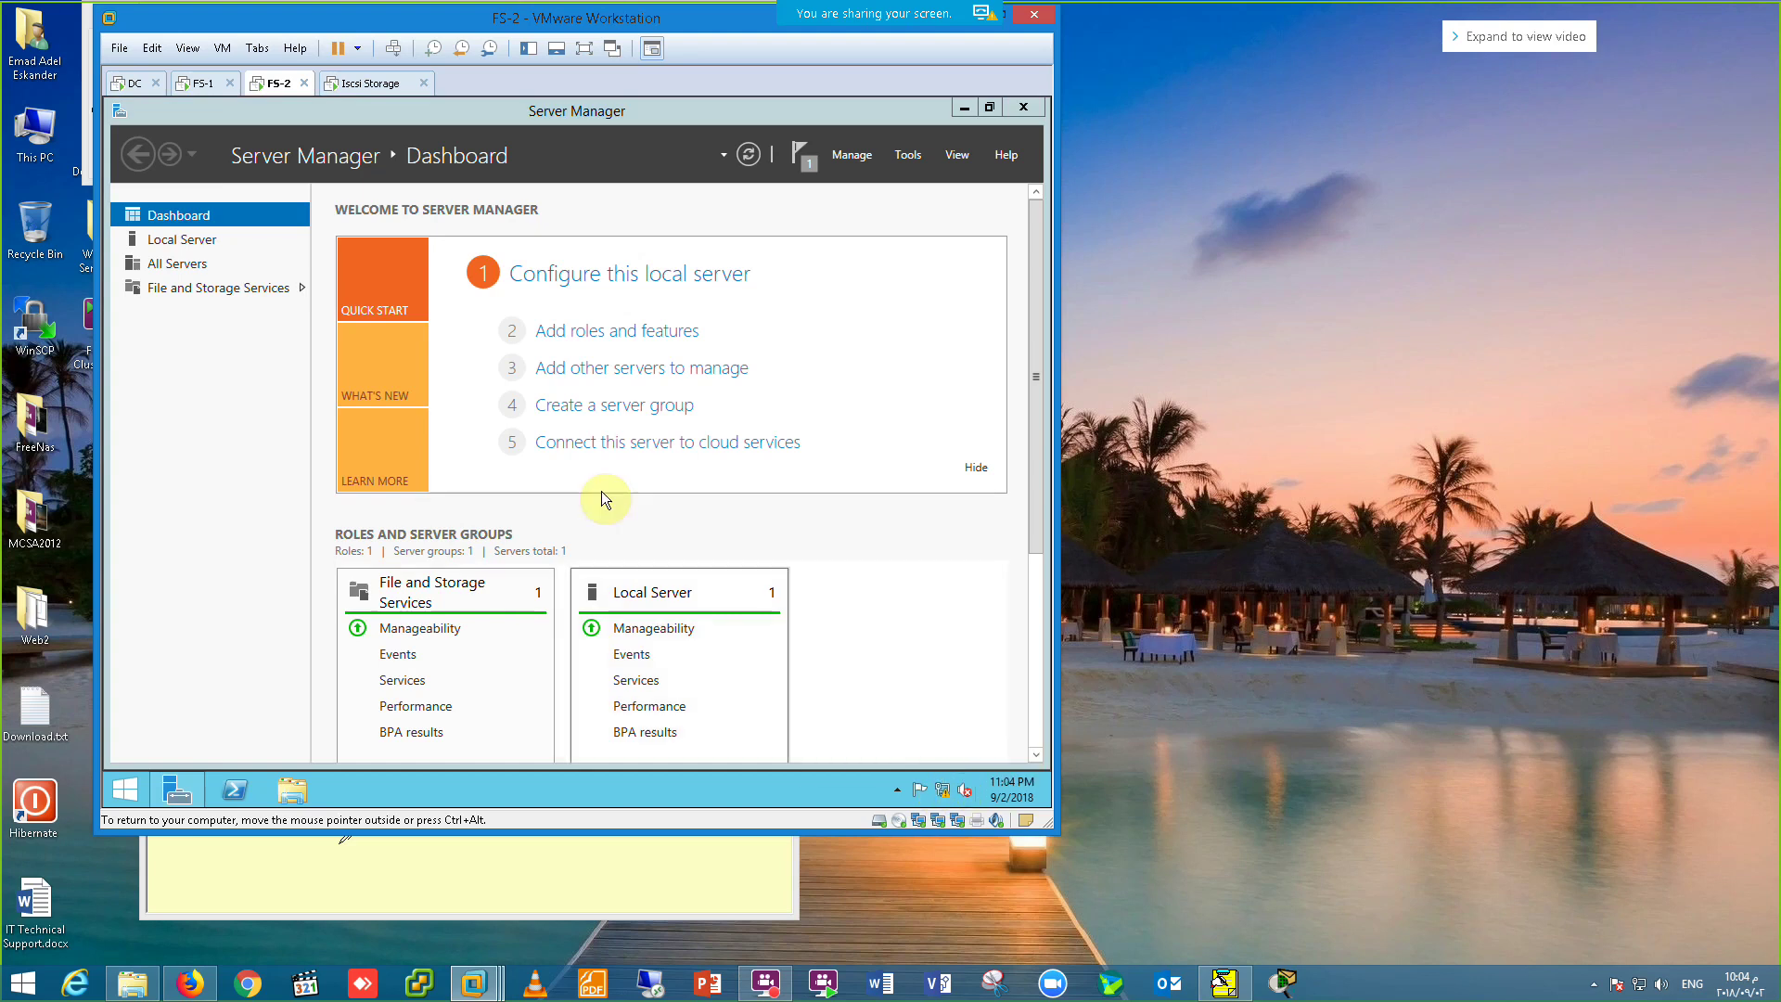
pyautogui.click(820, 318)
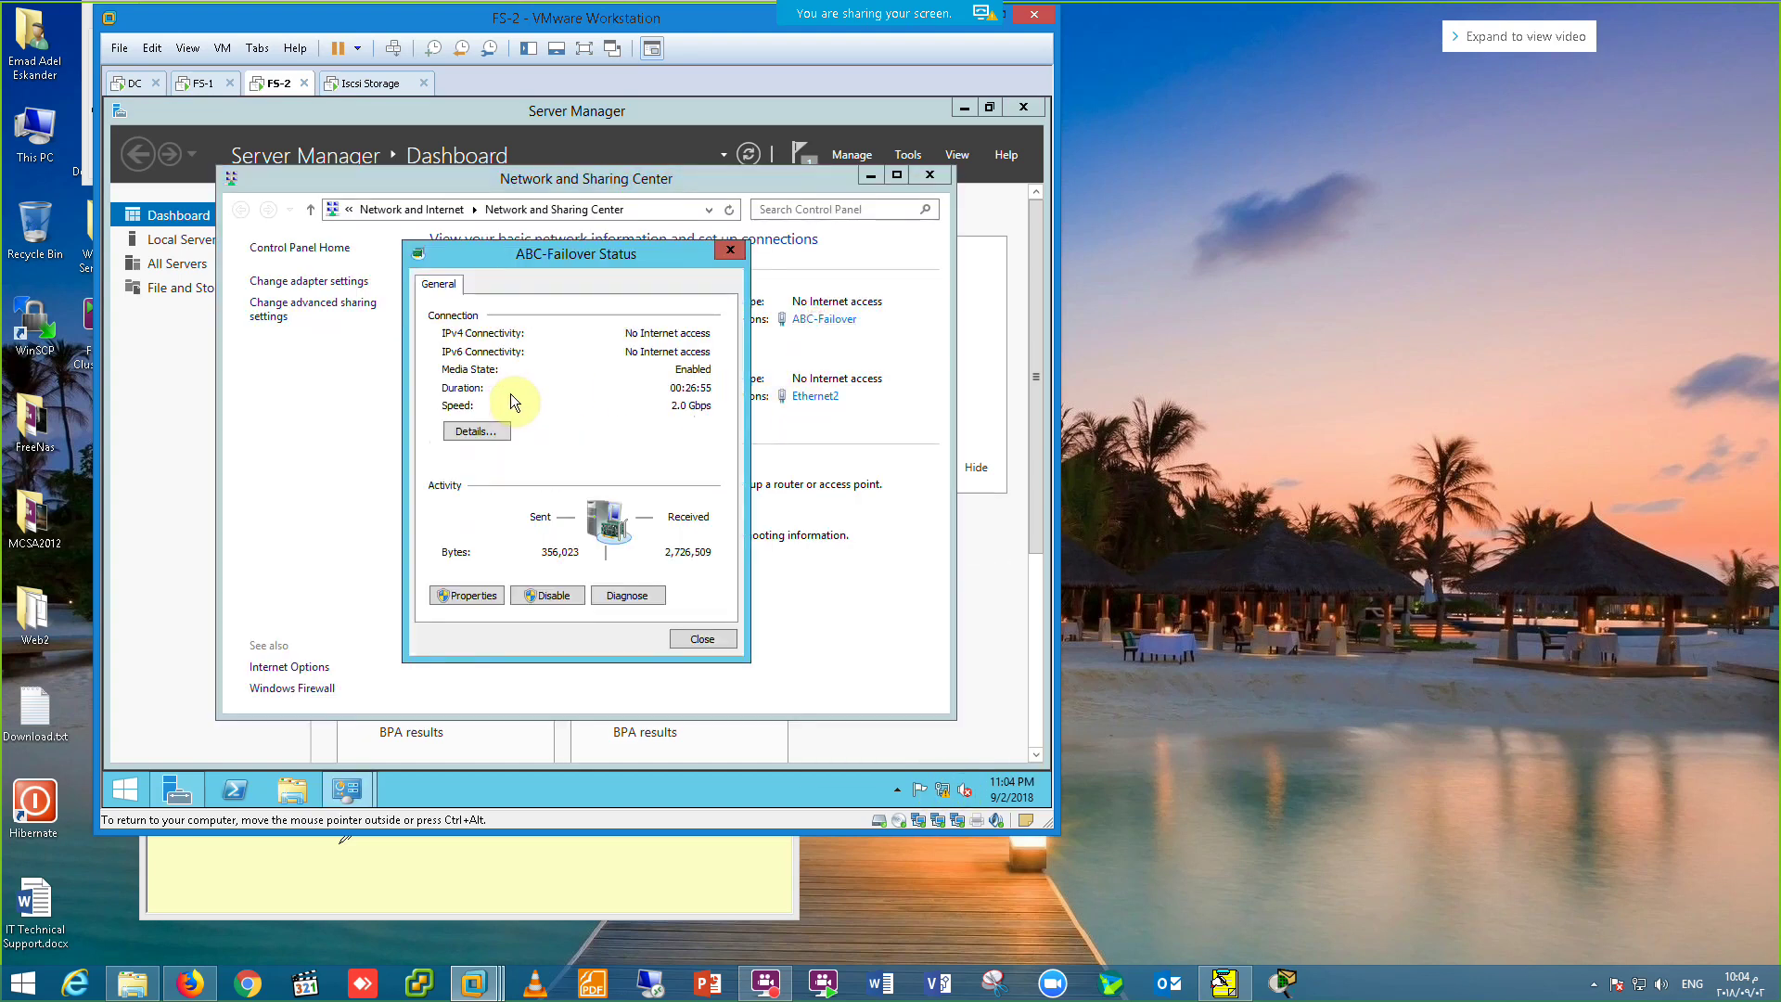
pyautogui.click(475, 431)
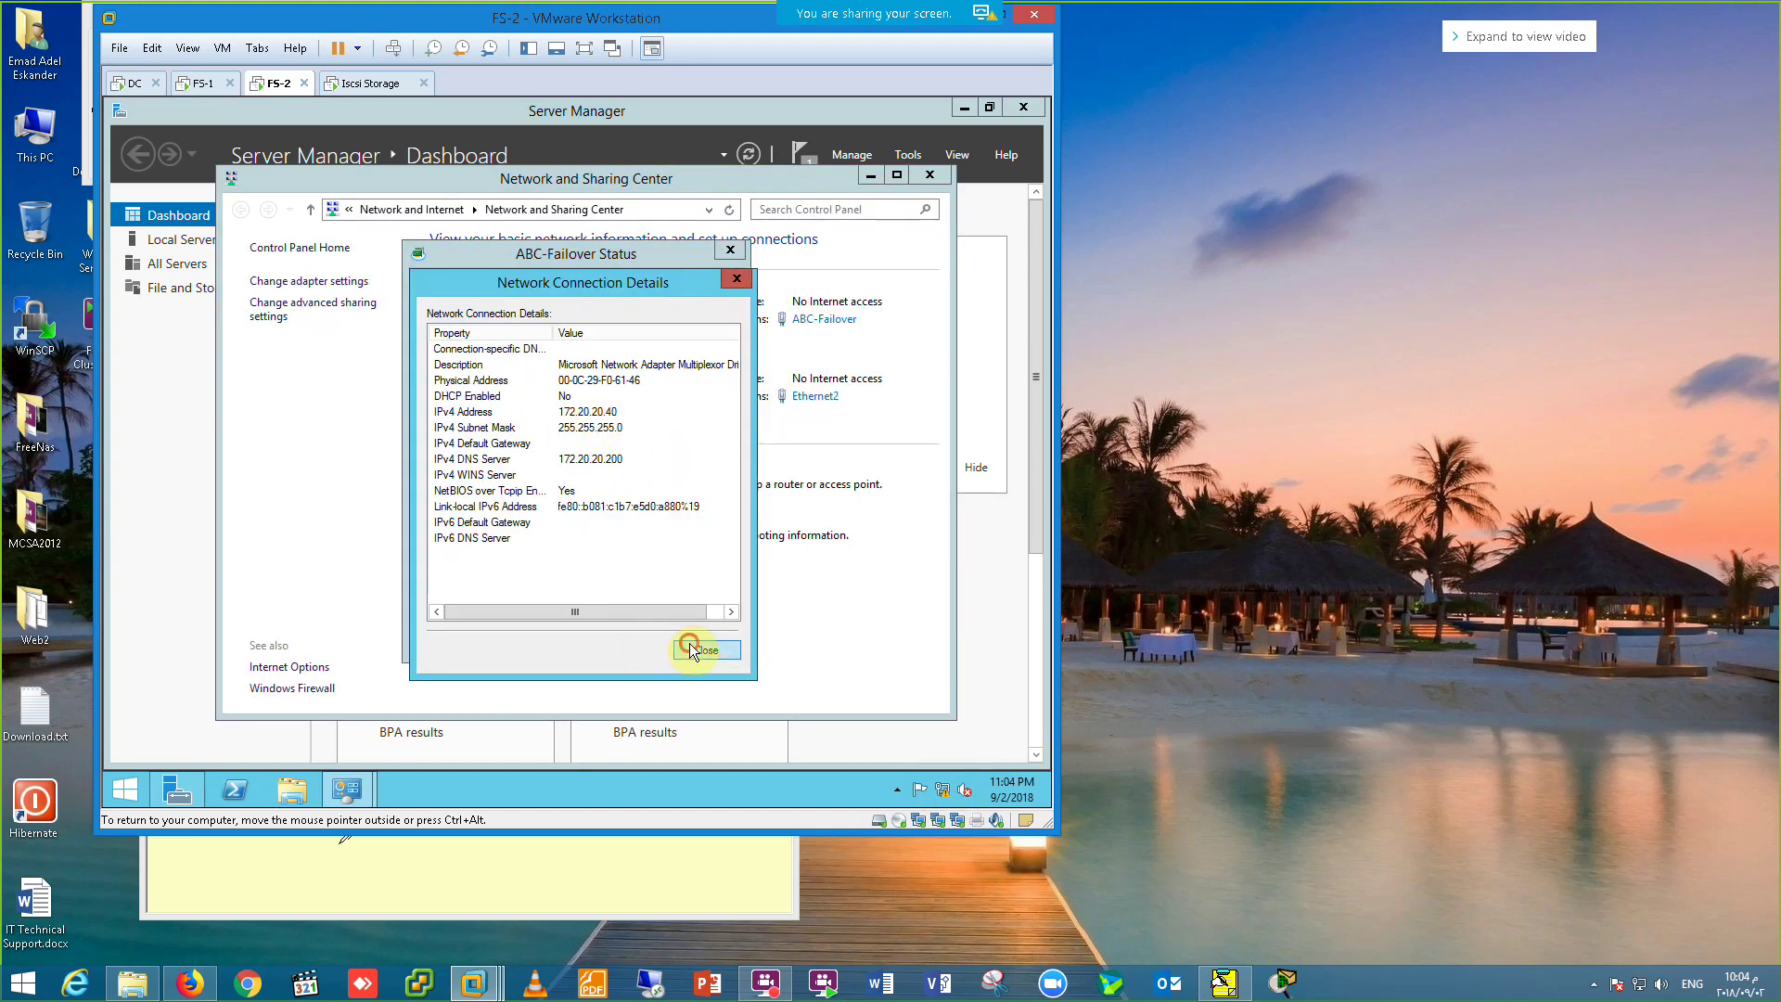
pyautogui.click(698, 650)
pyautogui.click(368, 83)
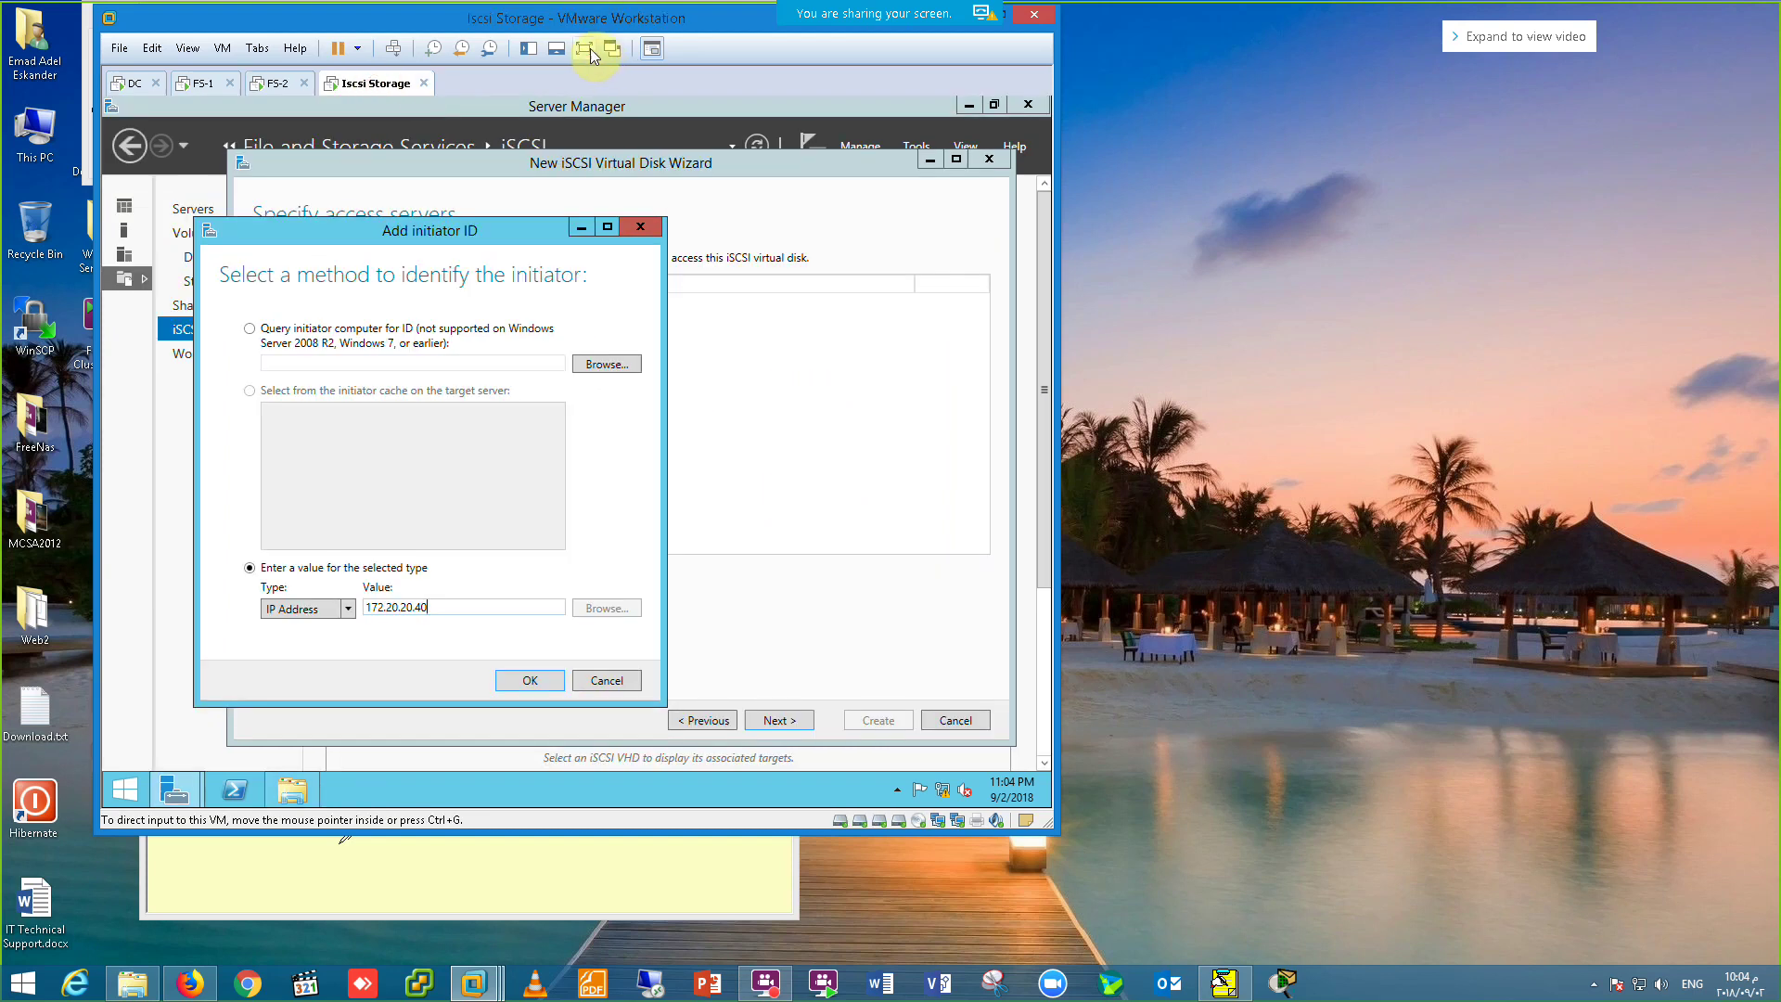
pyautogui.click(595, 48)
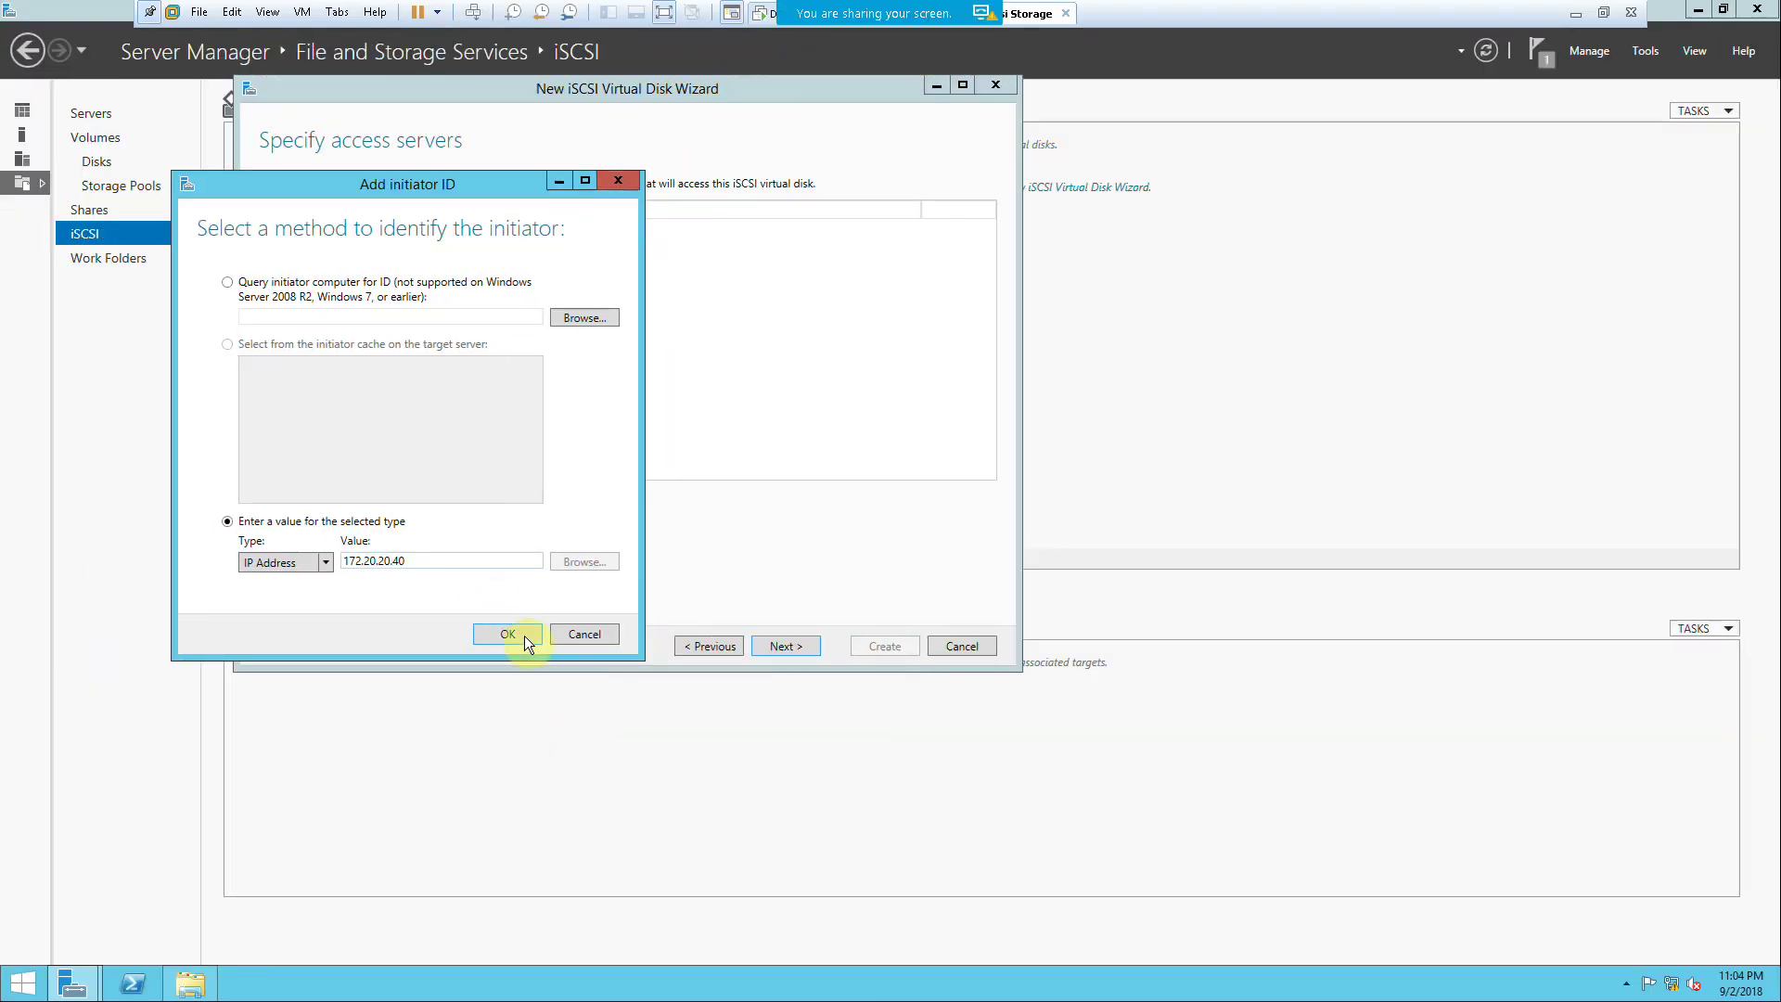
pyautogui.click(517, 634)
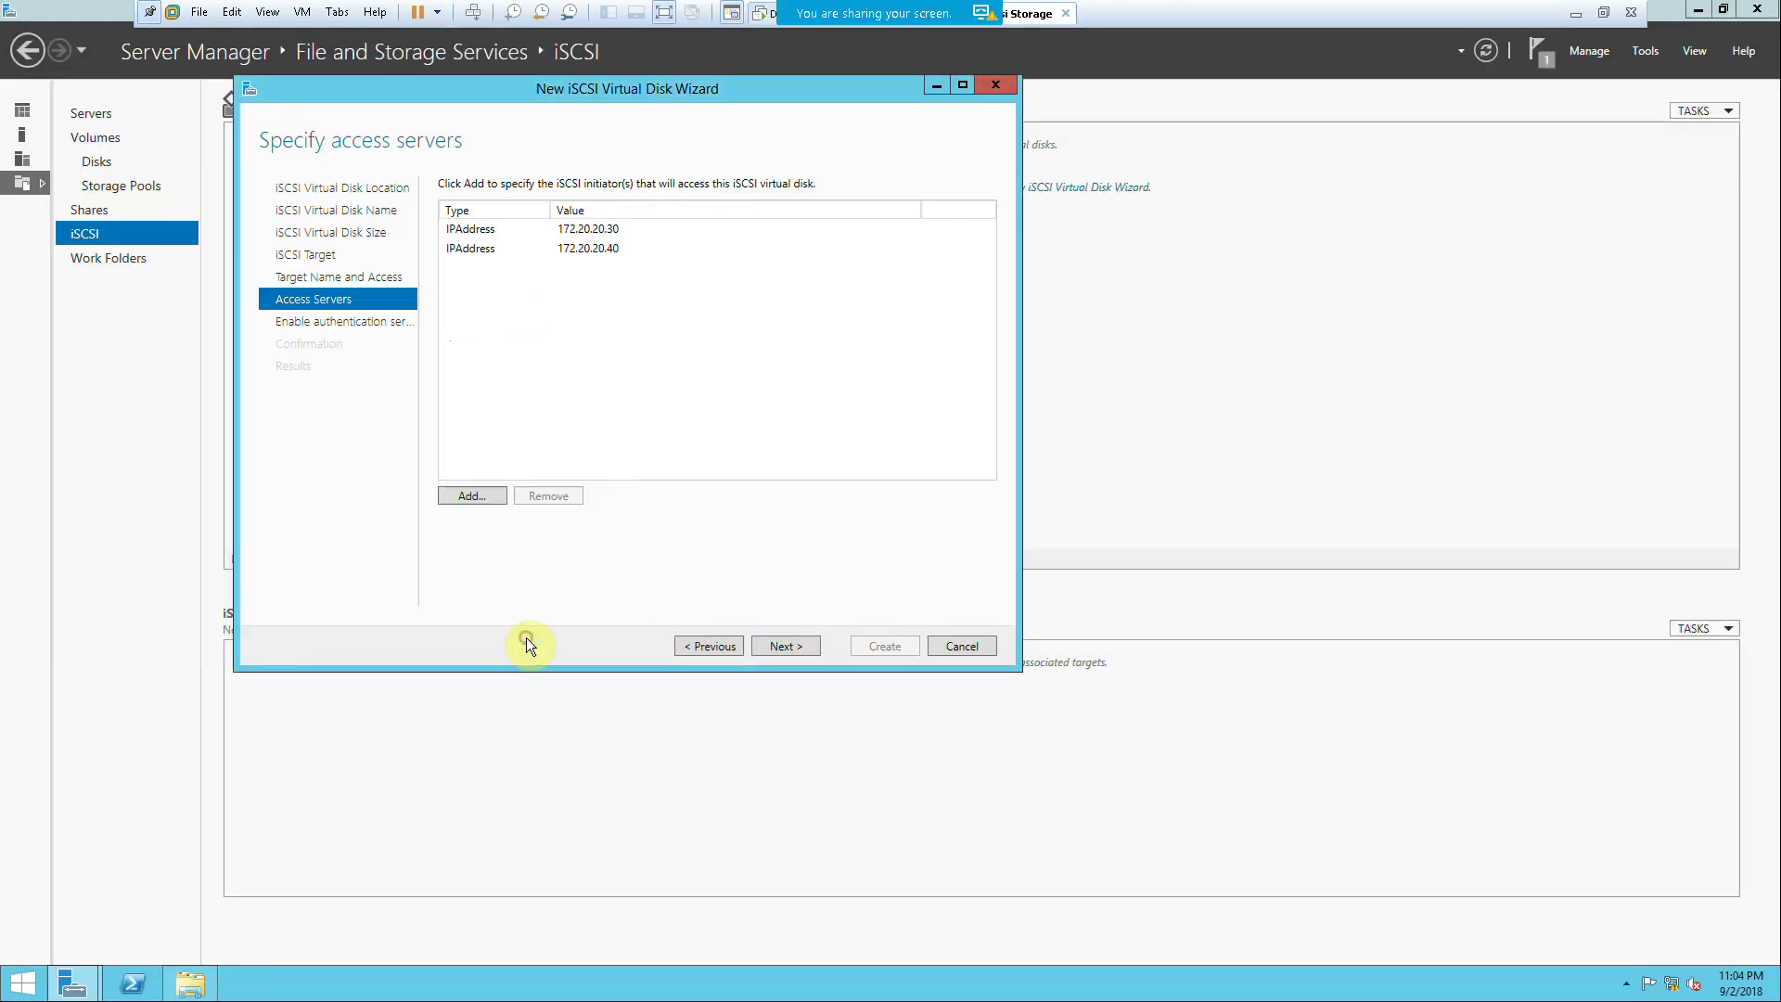
# Step: Keep both file servers as initiators, leave CHAP disabled, and create Disk0 on target abchd
pyautogui.click(784, 645)
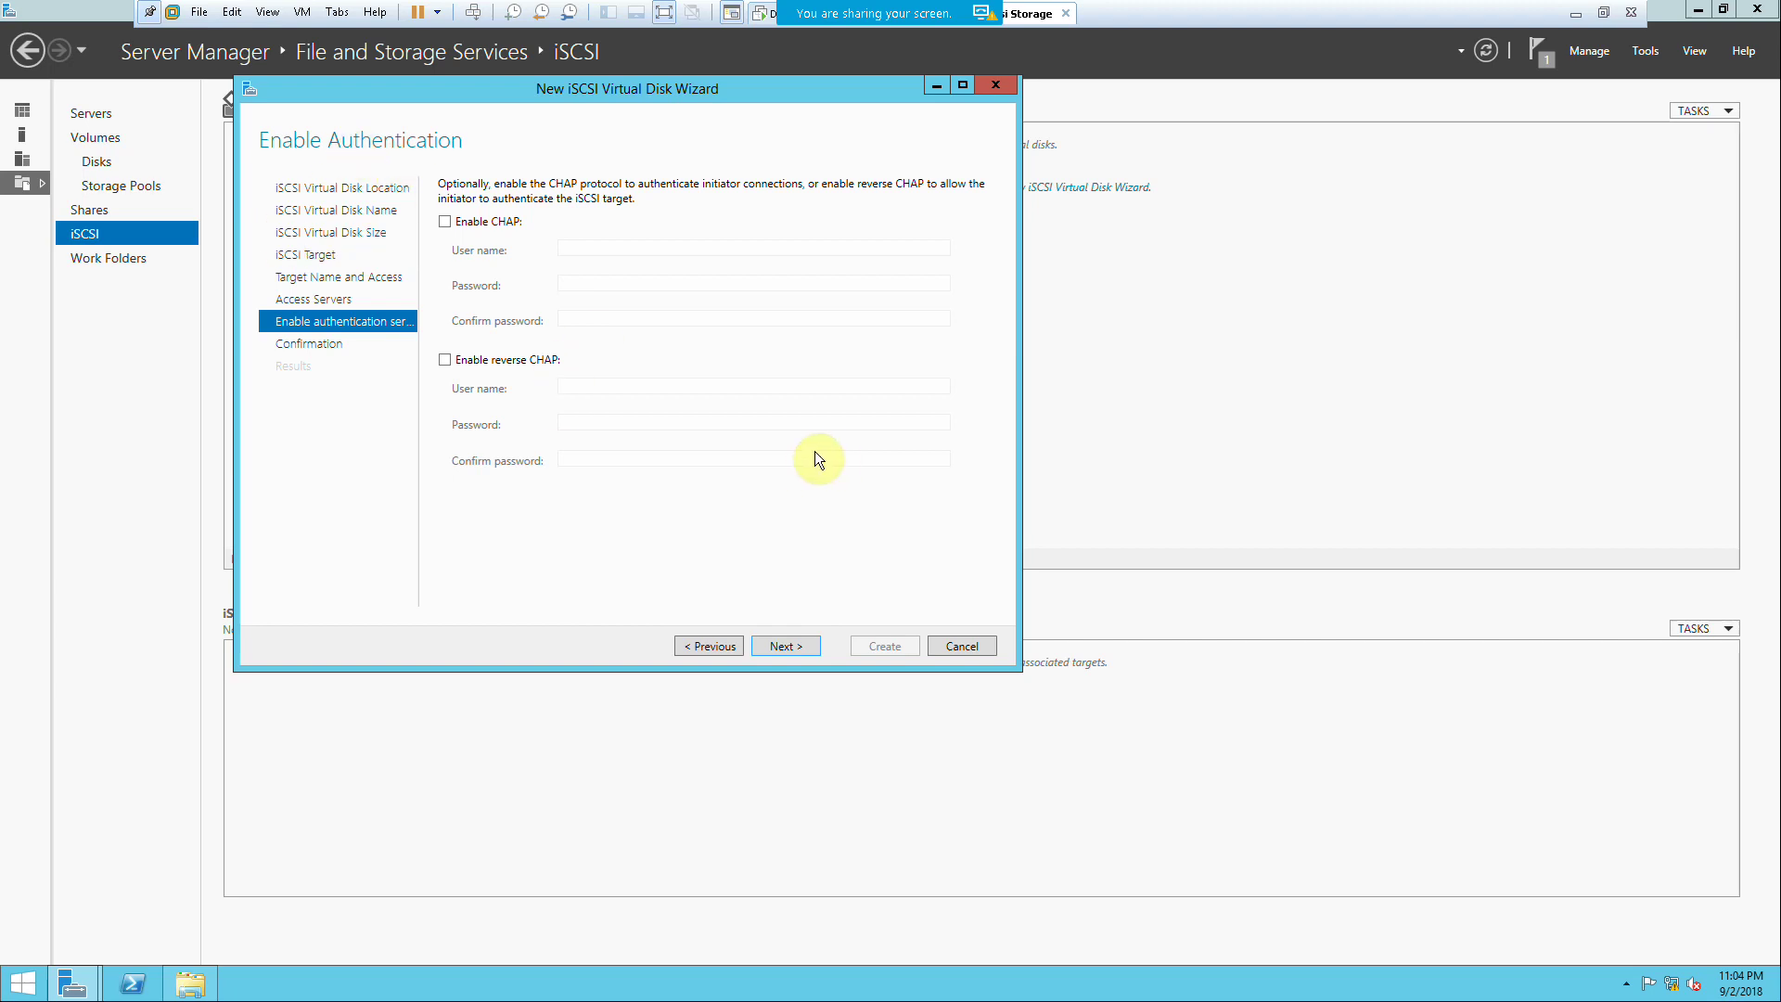
pyautogui.click(786, 645)
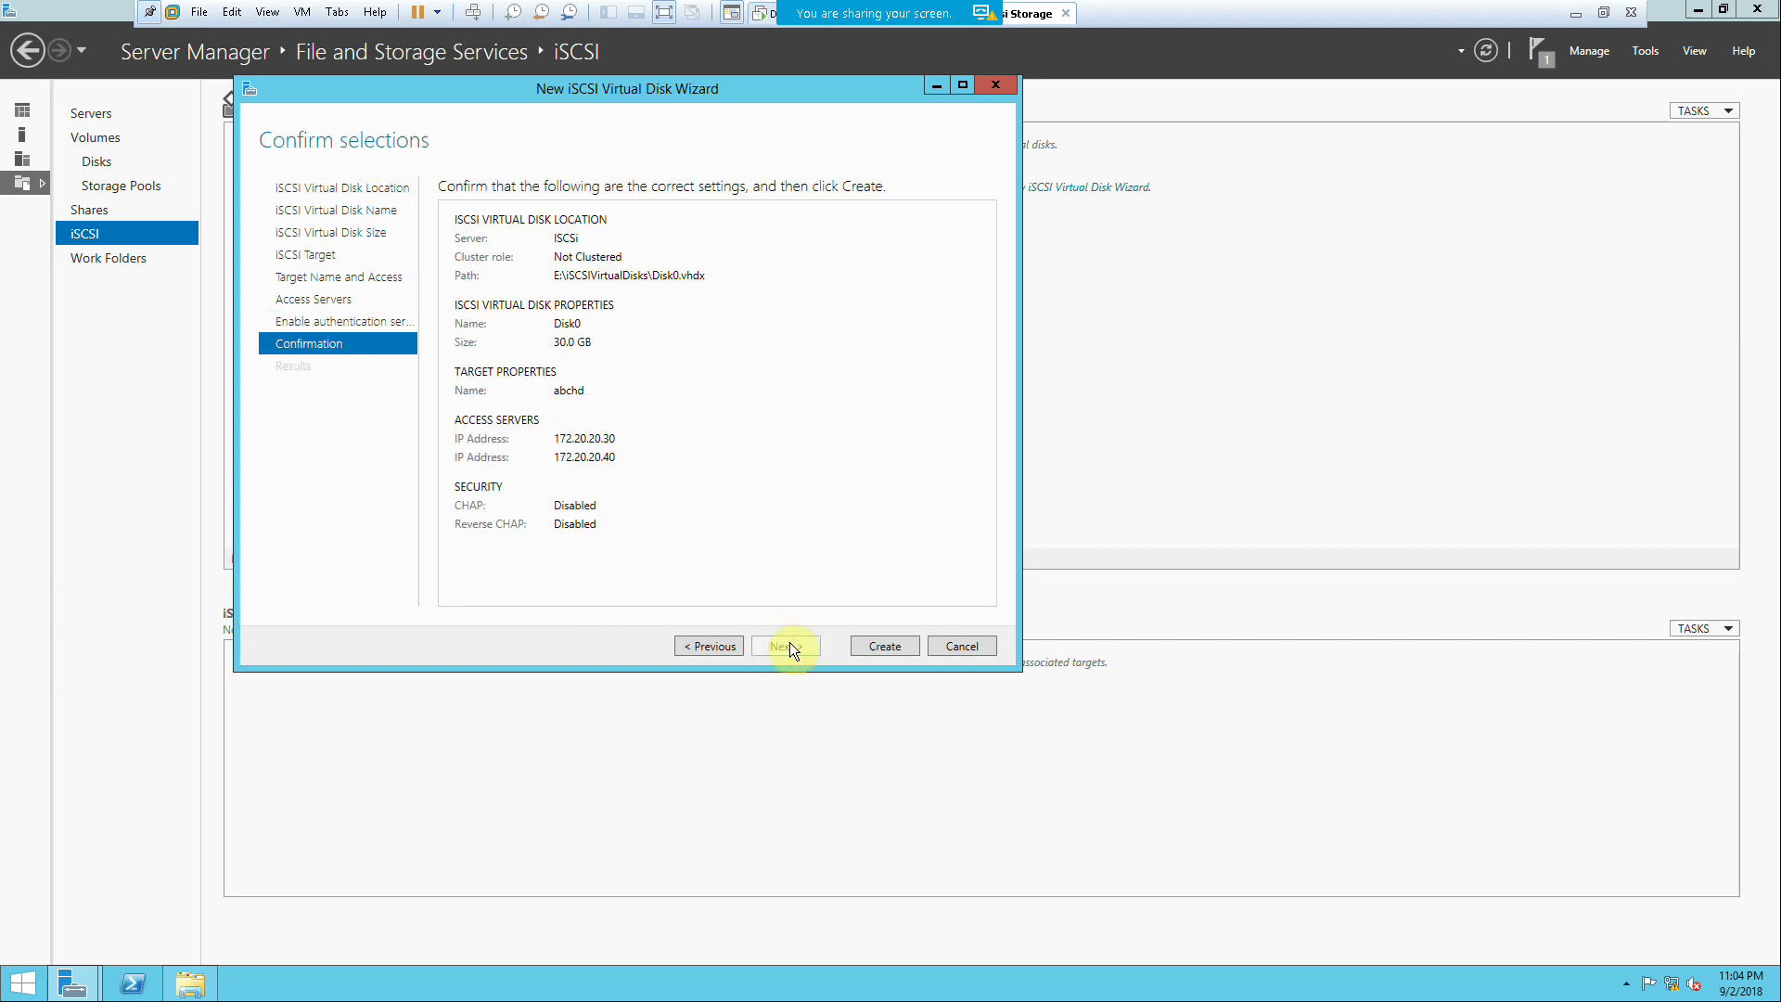
pyautogui.click(872, 646)
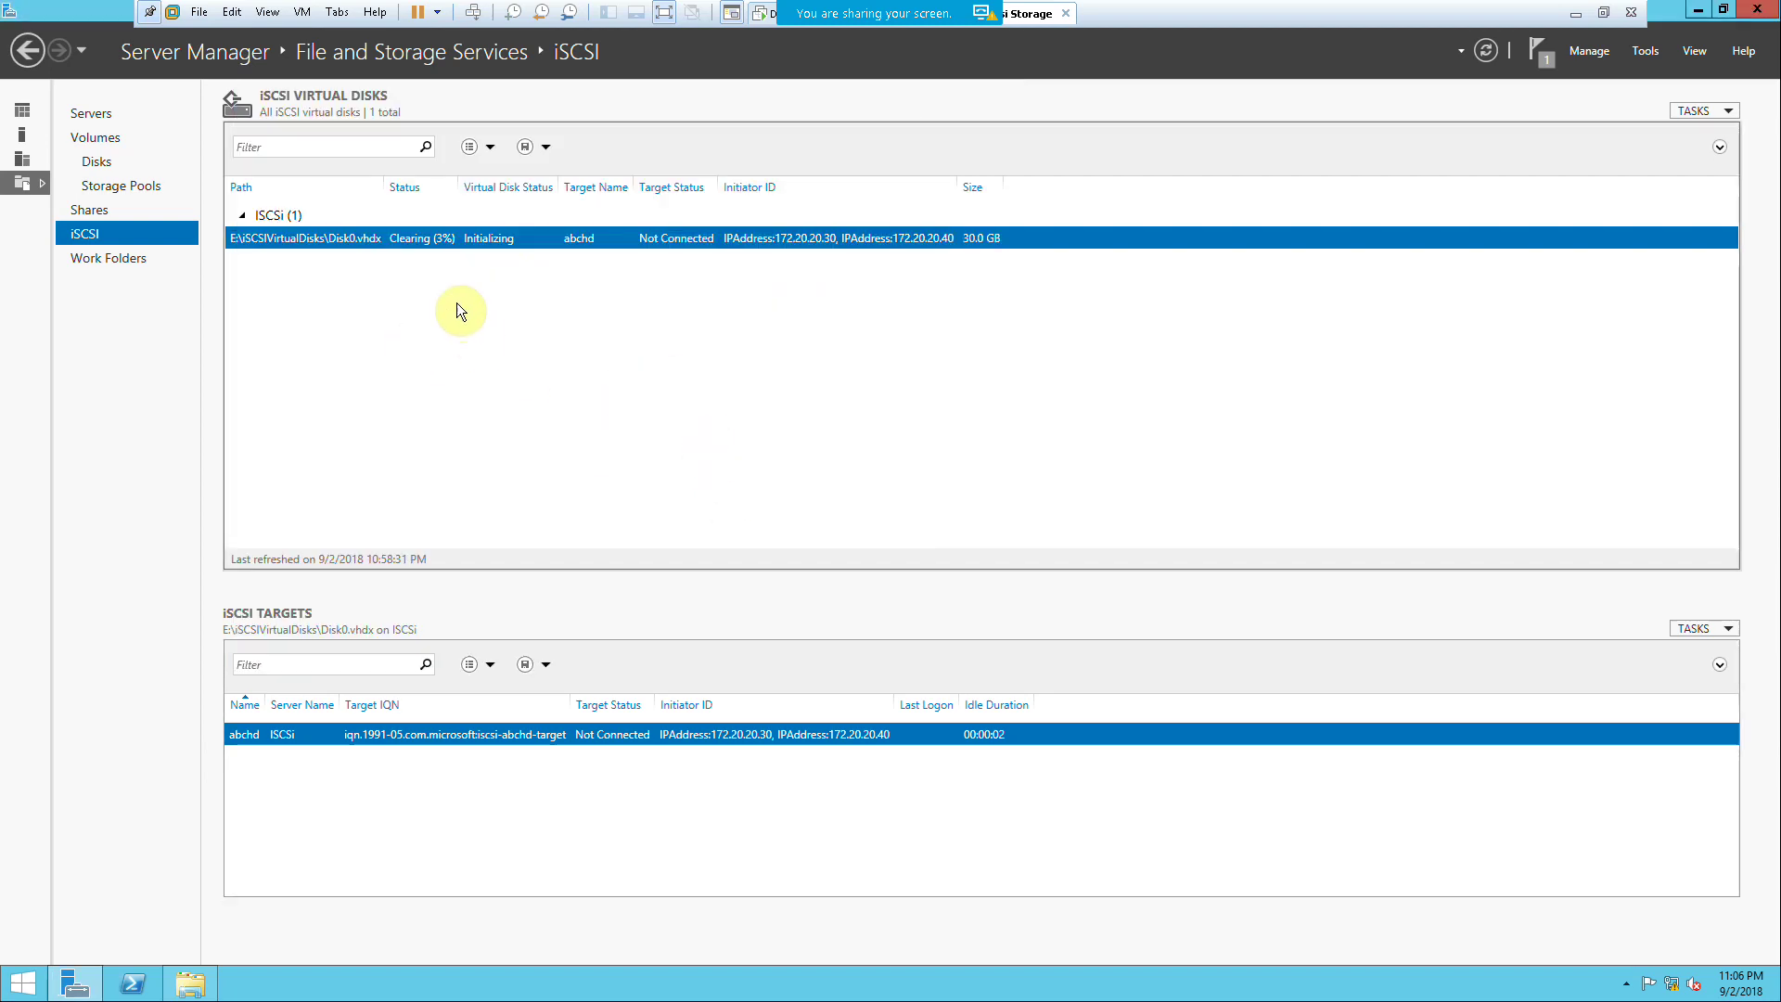
# Step: Start a new iSCSI virtual disk on volume E: named Disk1, keeping 30 GB fixed size
pyautogui.rightClick(453, 303)
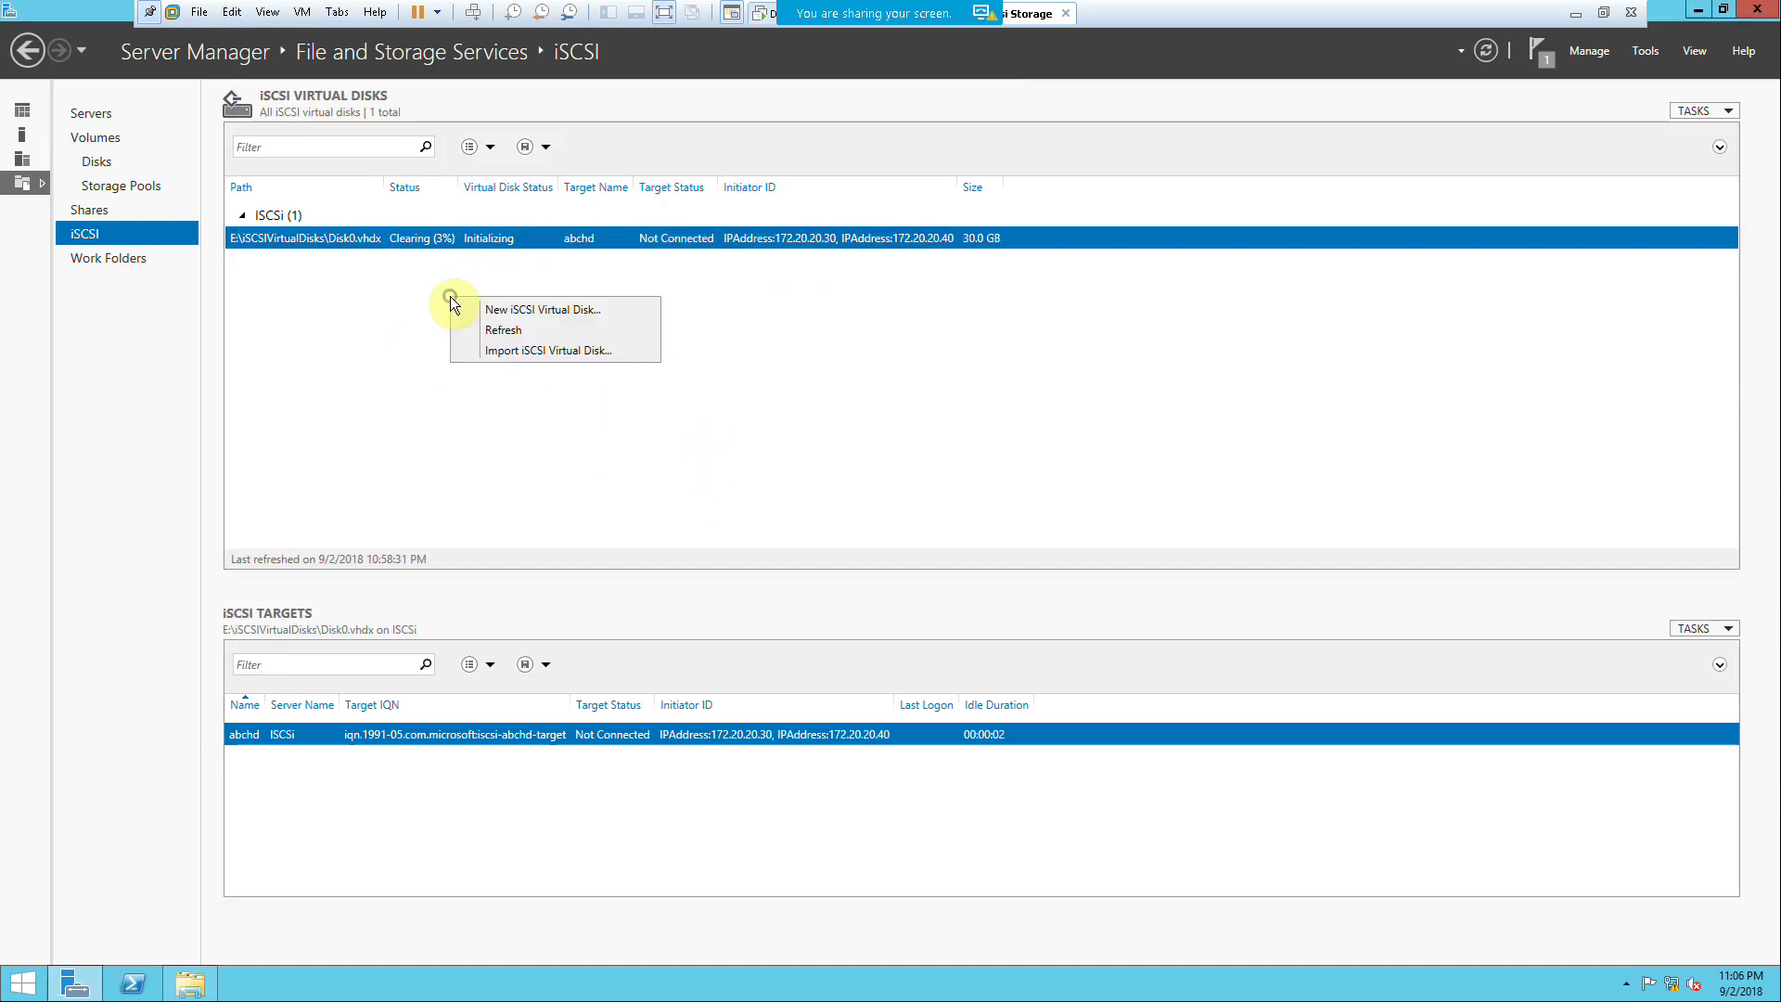
pyautogui.click(544, 314)
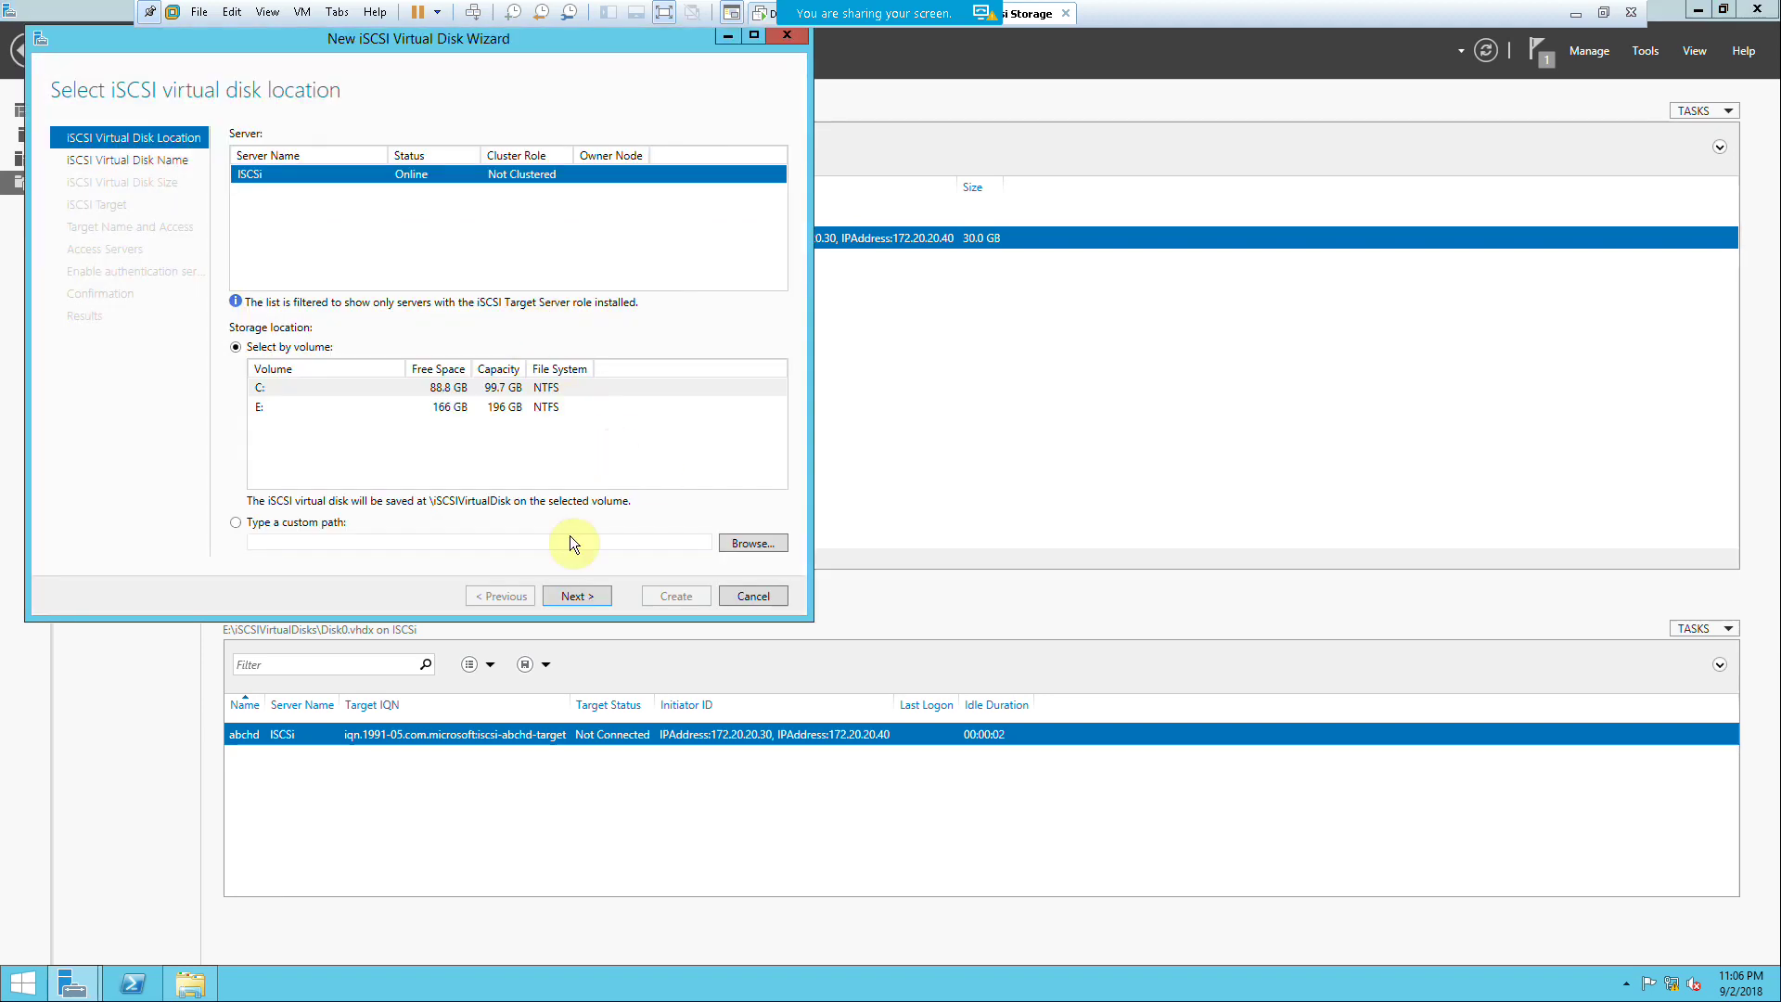
pyautogui.click(469, 413)
pyautogui.click(564, 595)
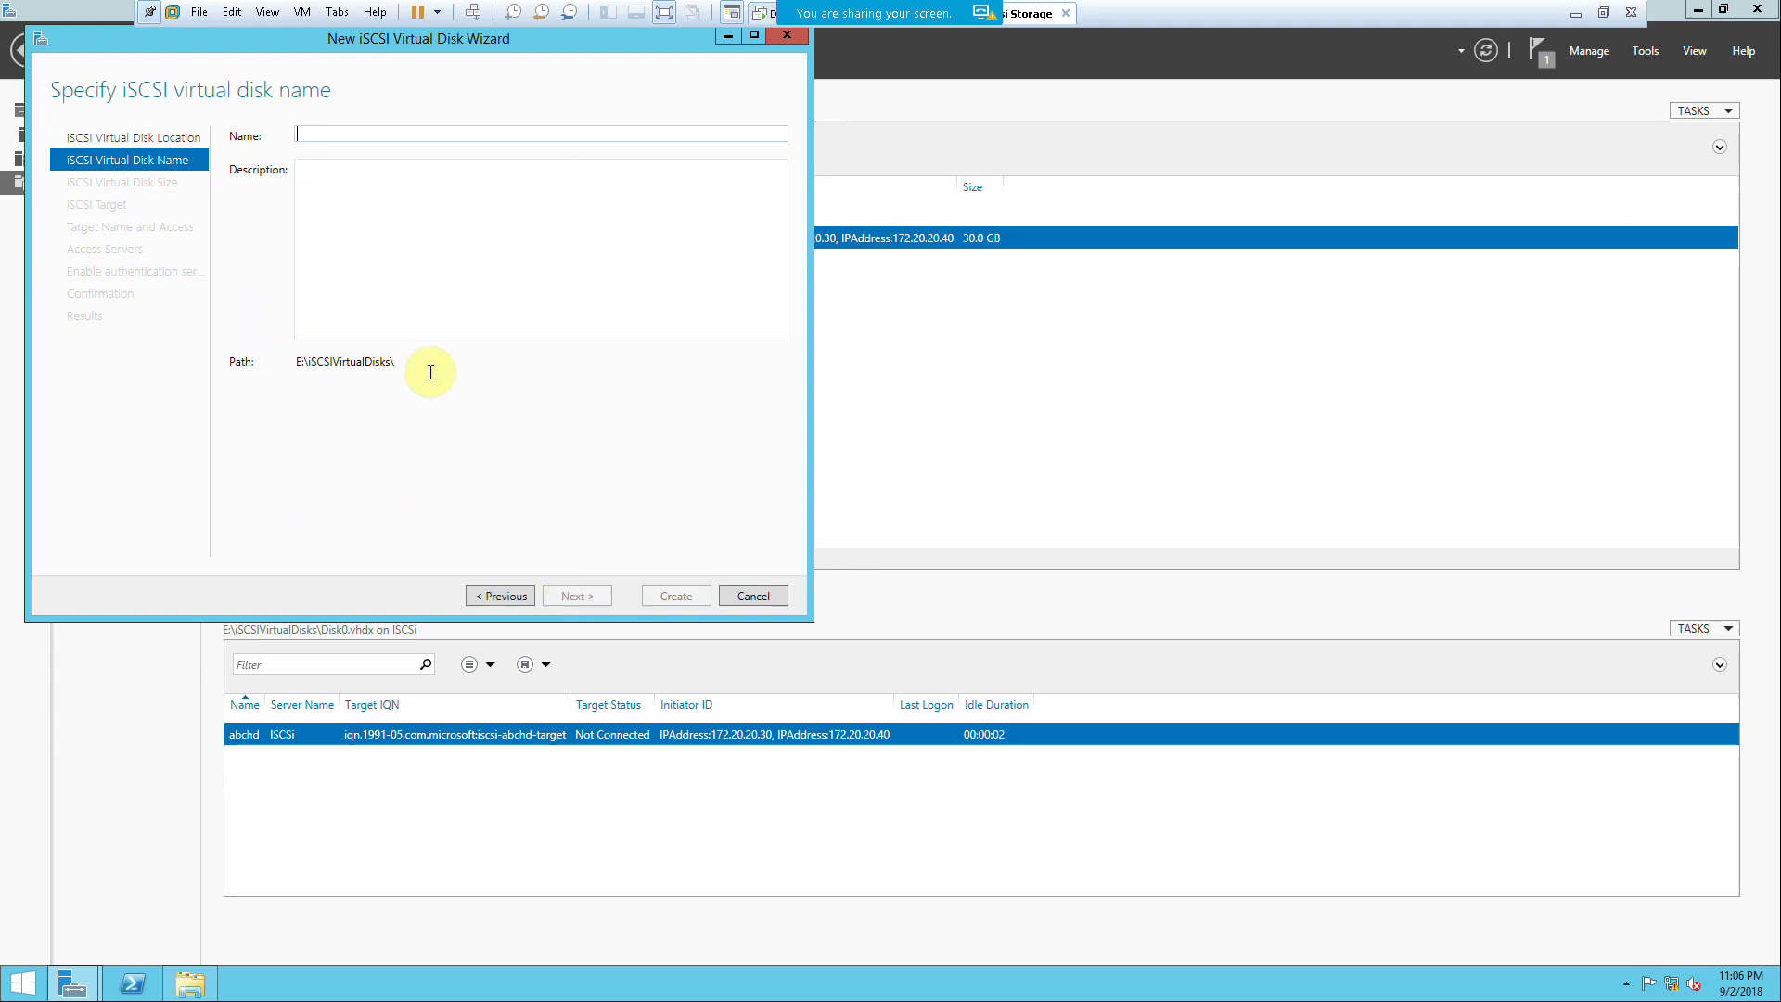
pyautogui.write('Disk')
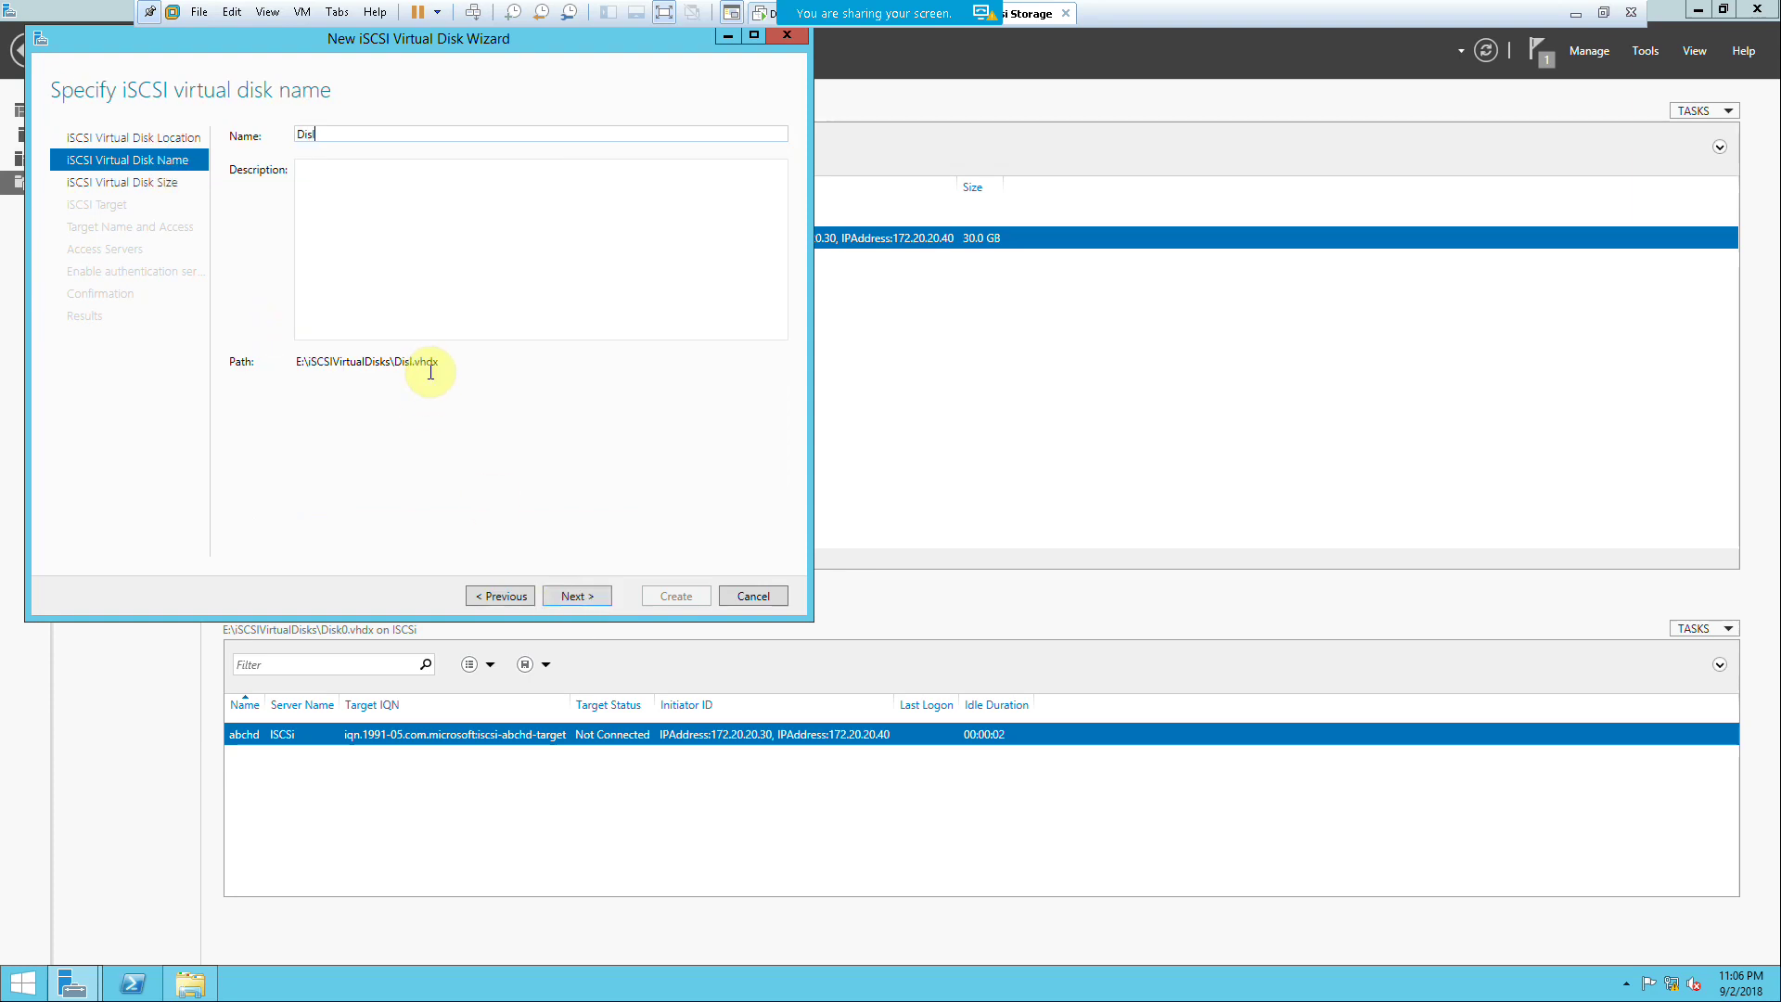
pyautogui.write('1')
pyautogui.press('BackSpace')
pyautogui.press('BackSpace')
pyautogui.write('k1')
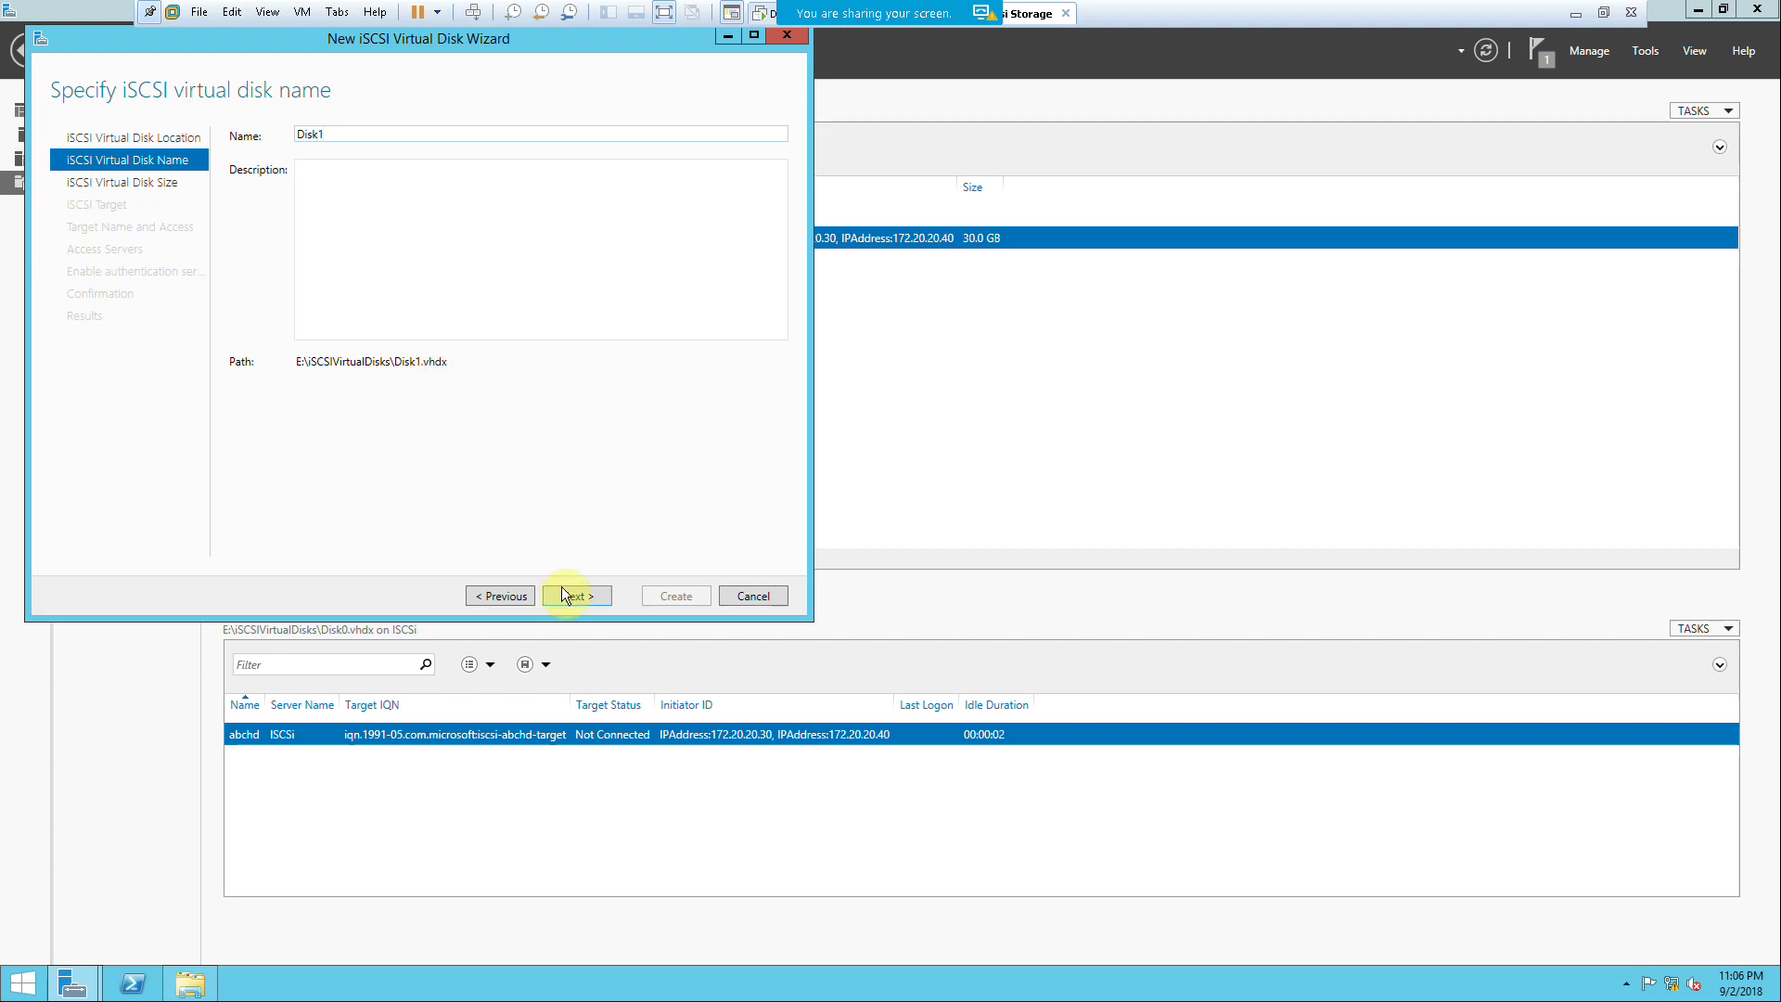
pyautogui.click(575, 598)
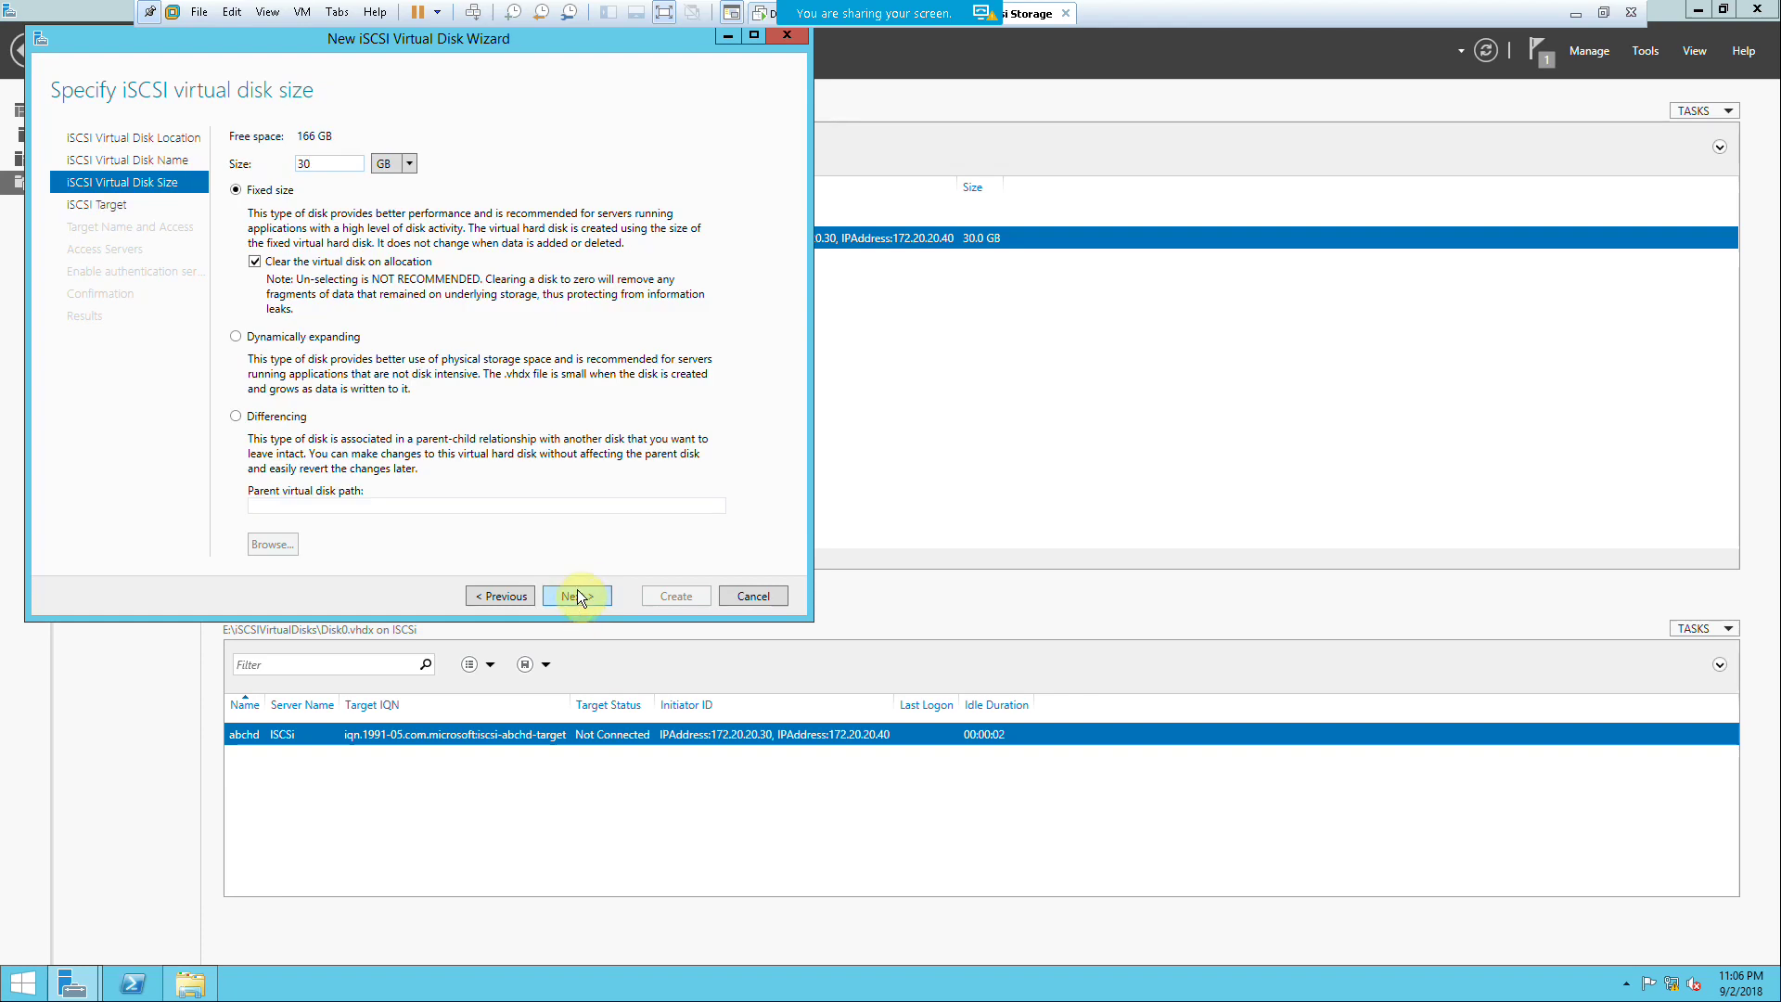
pyautogui.click(585, 599)
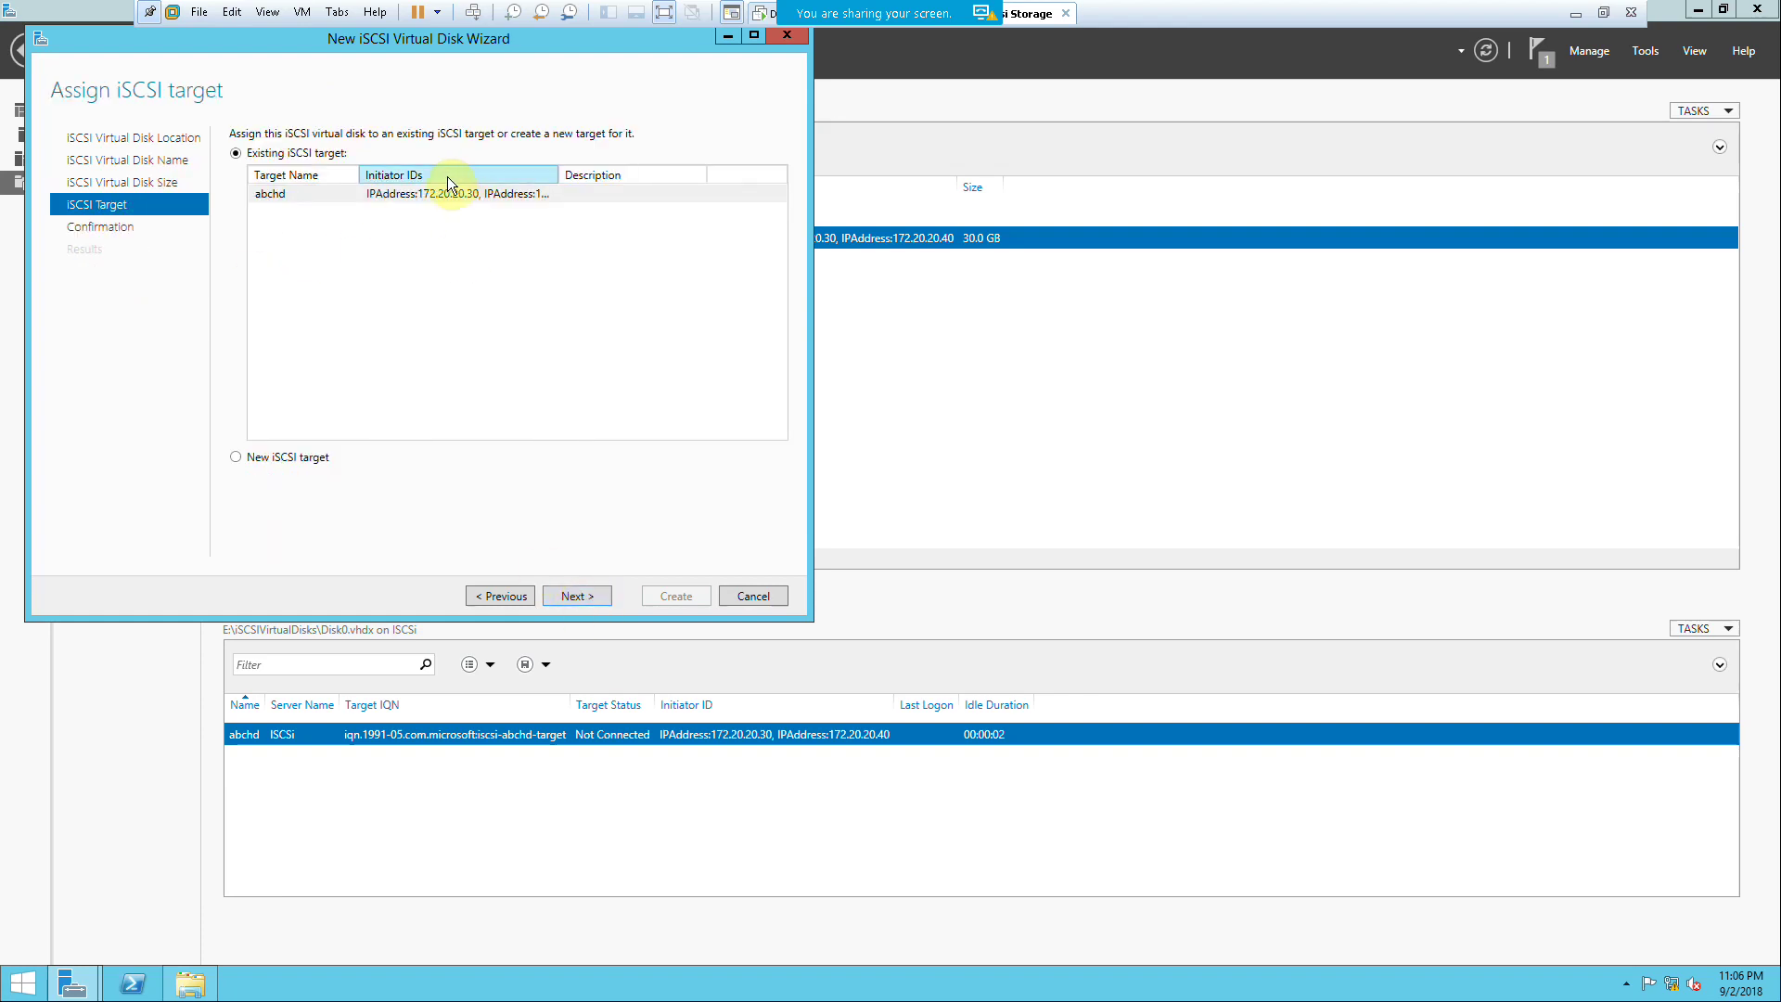
# Step: Assign Disk1 to the existing abchd target and create it
pyautogui.doubleClick(563, 174)
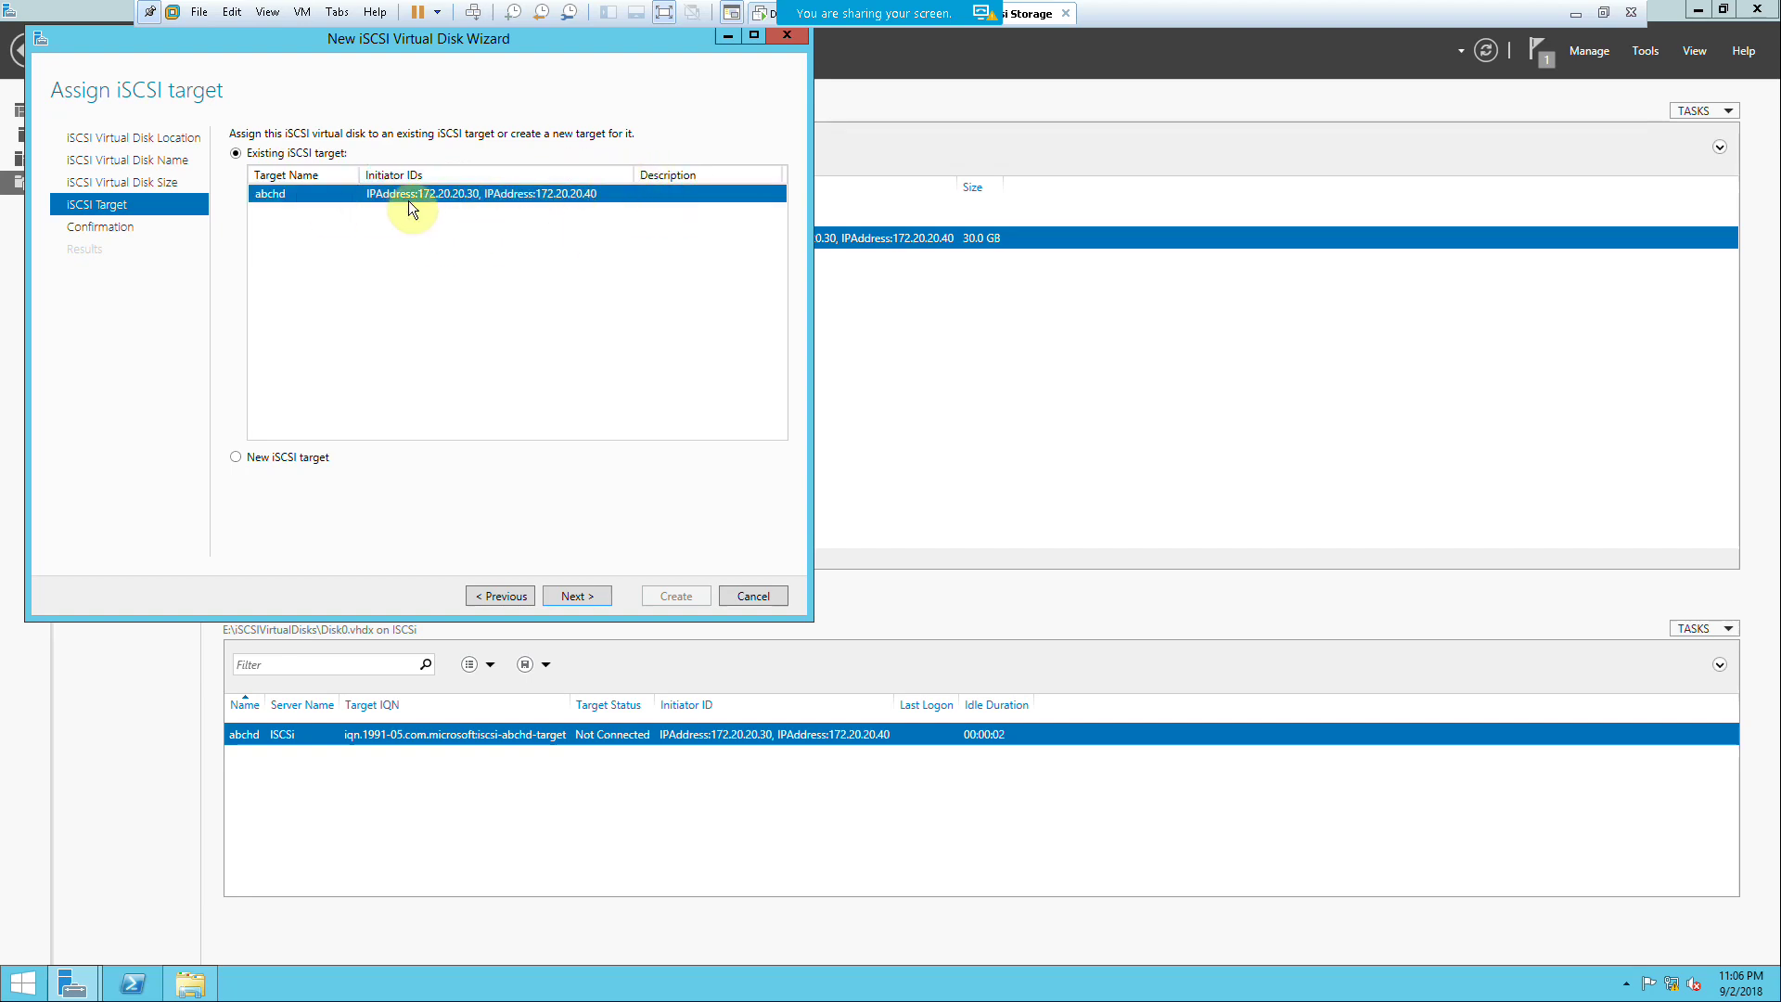
pyautogui.click(569, 592)
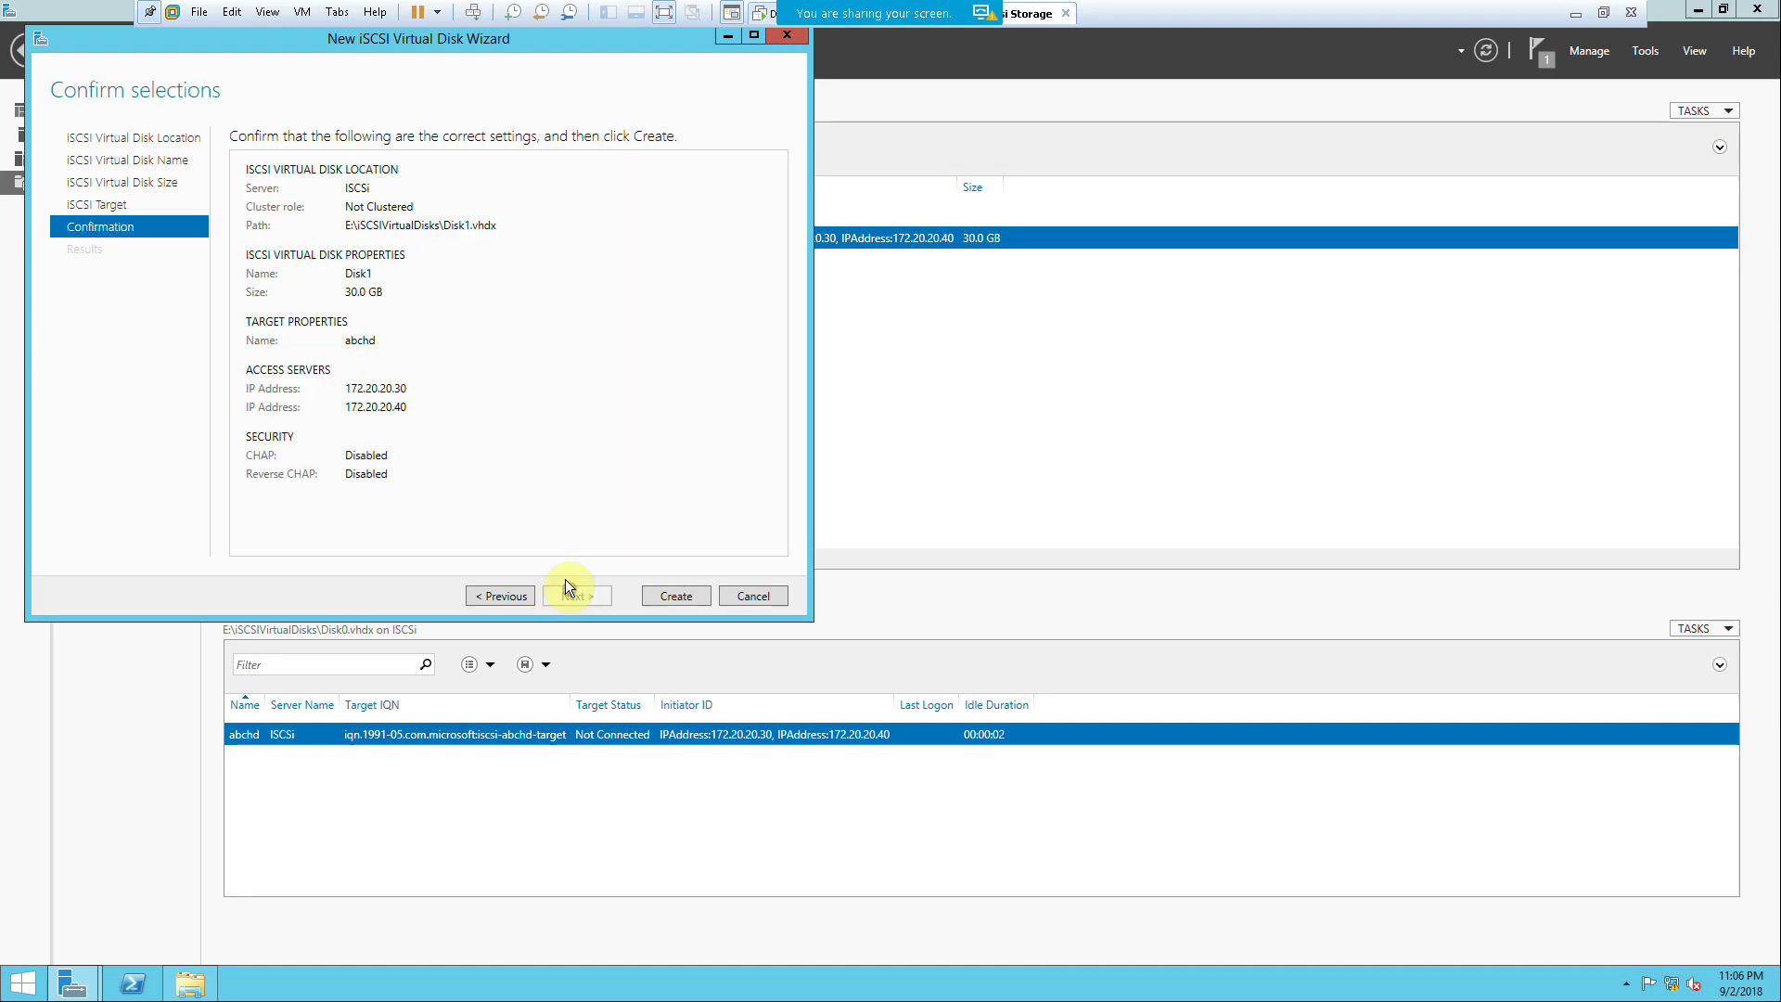
pyautogui.click(649, 594)
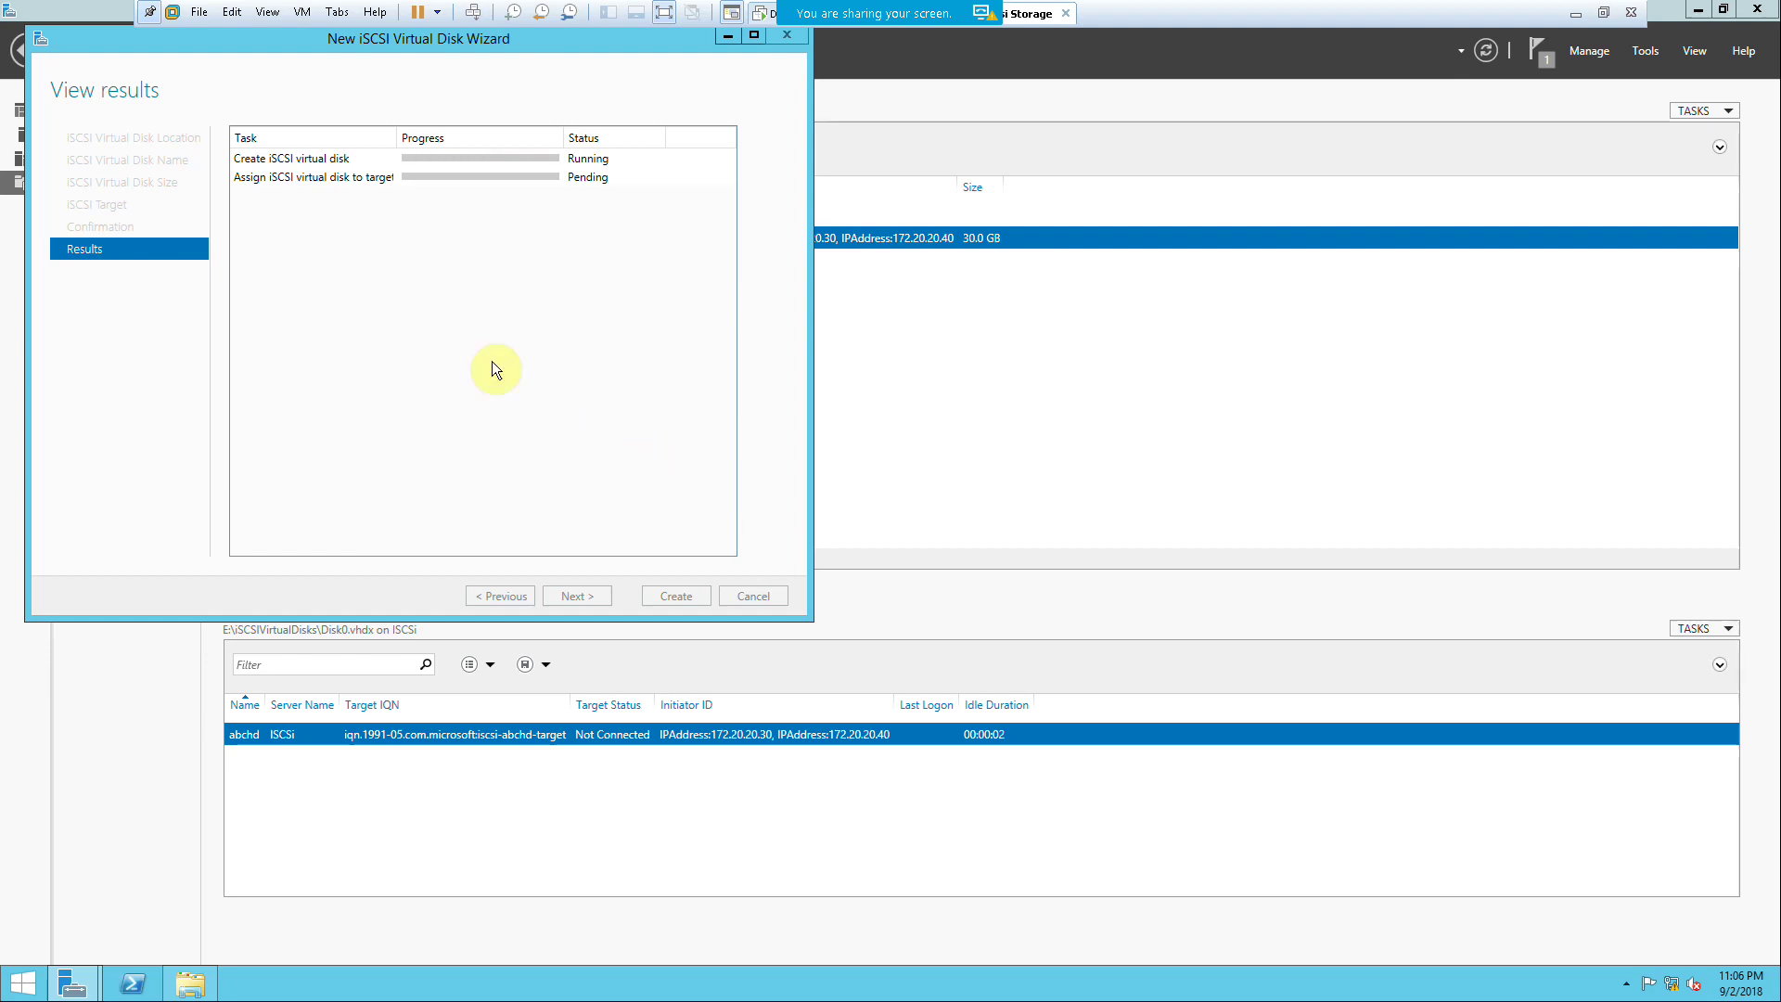
pyautogui.moveTo(132, 37); pyautogui.dragTo(313, 47)
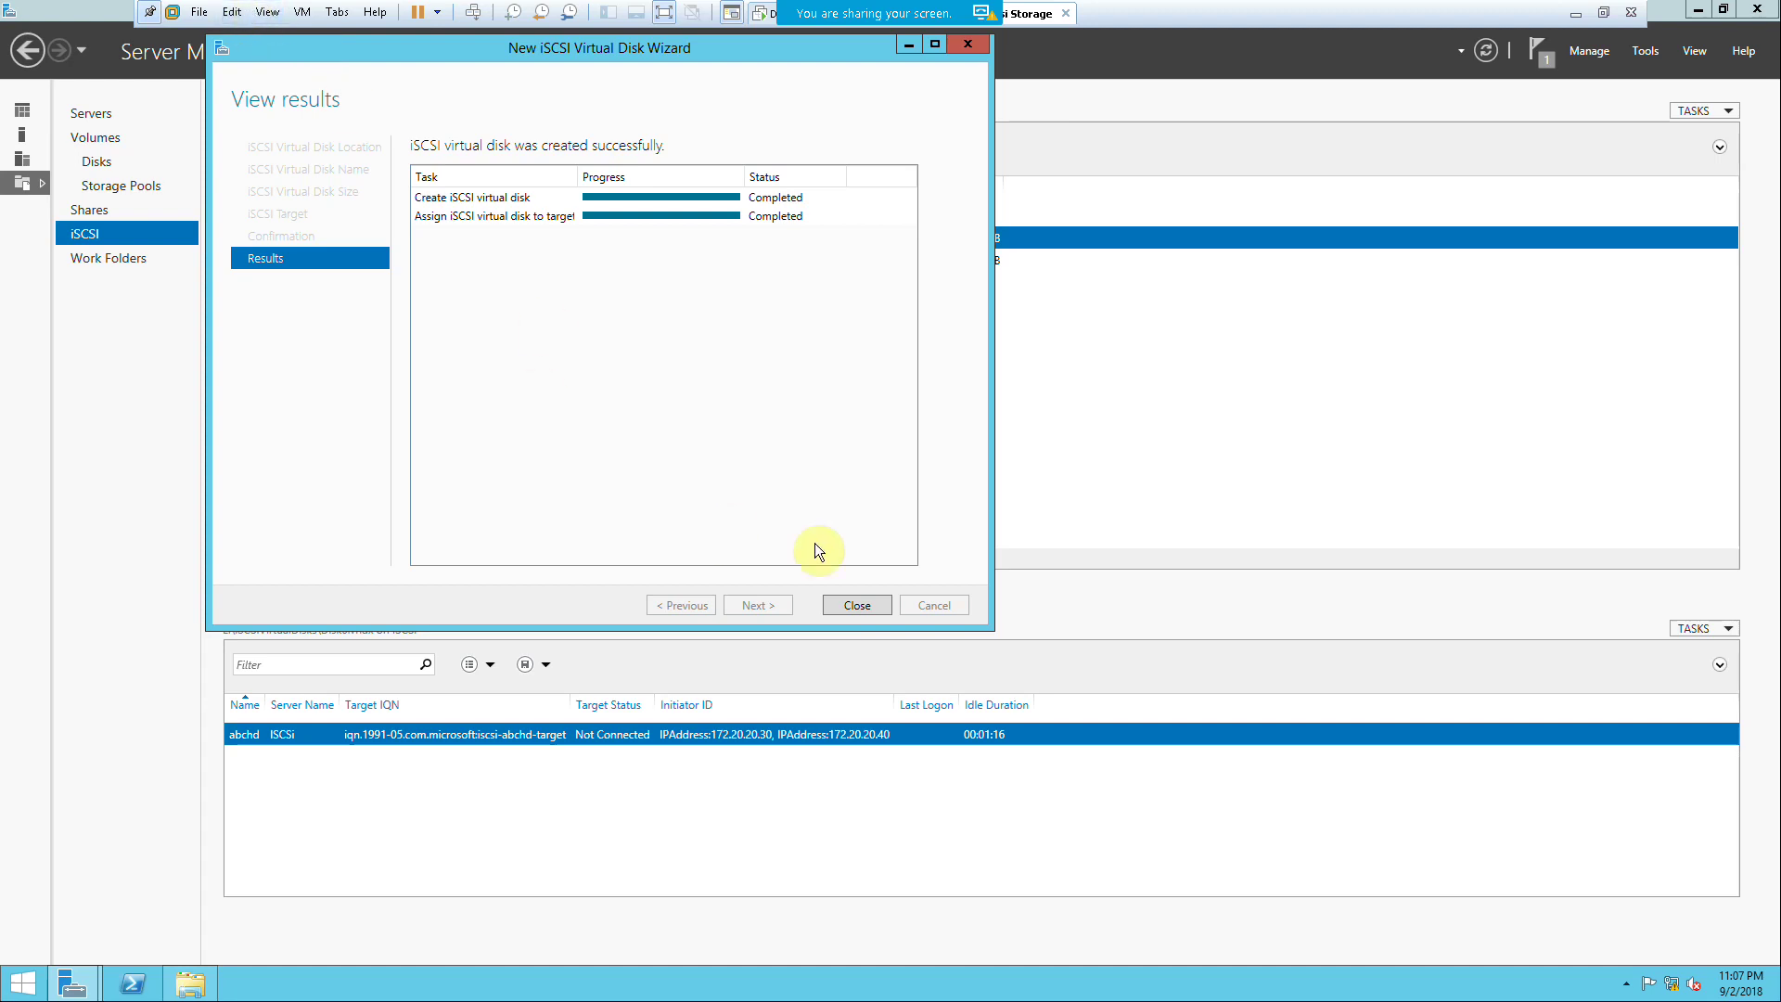
pyautogui.click(842, 604)
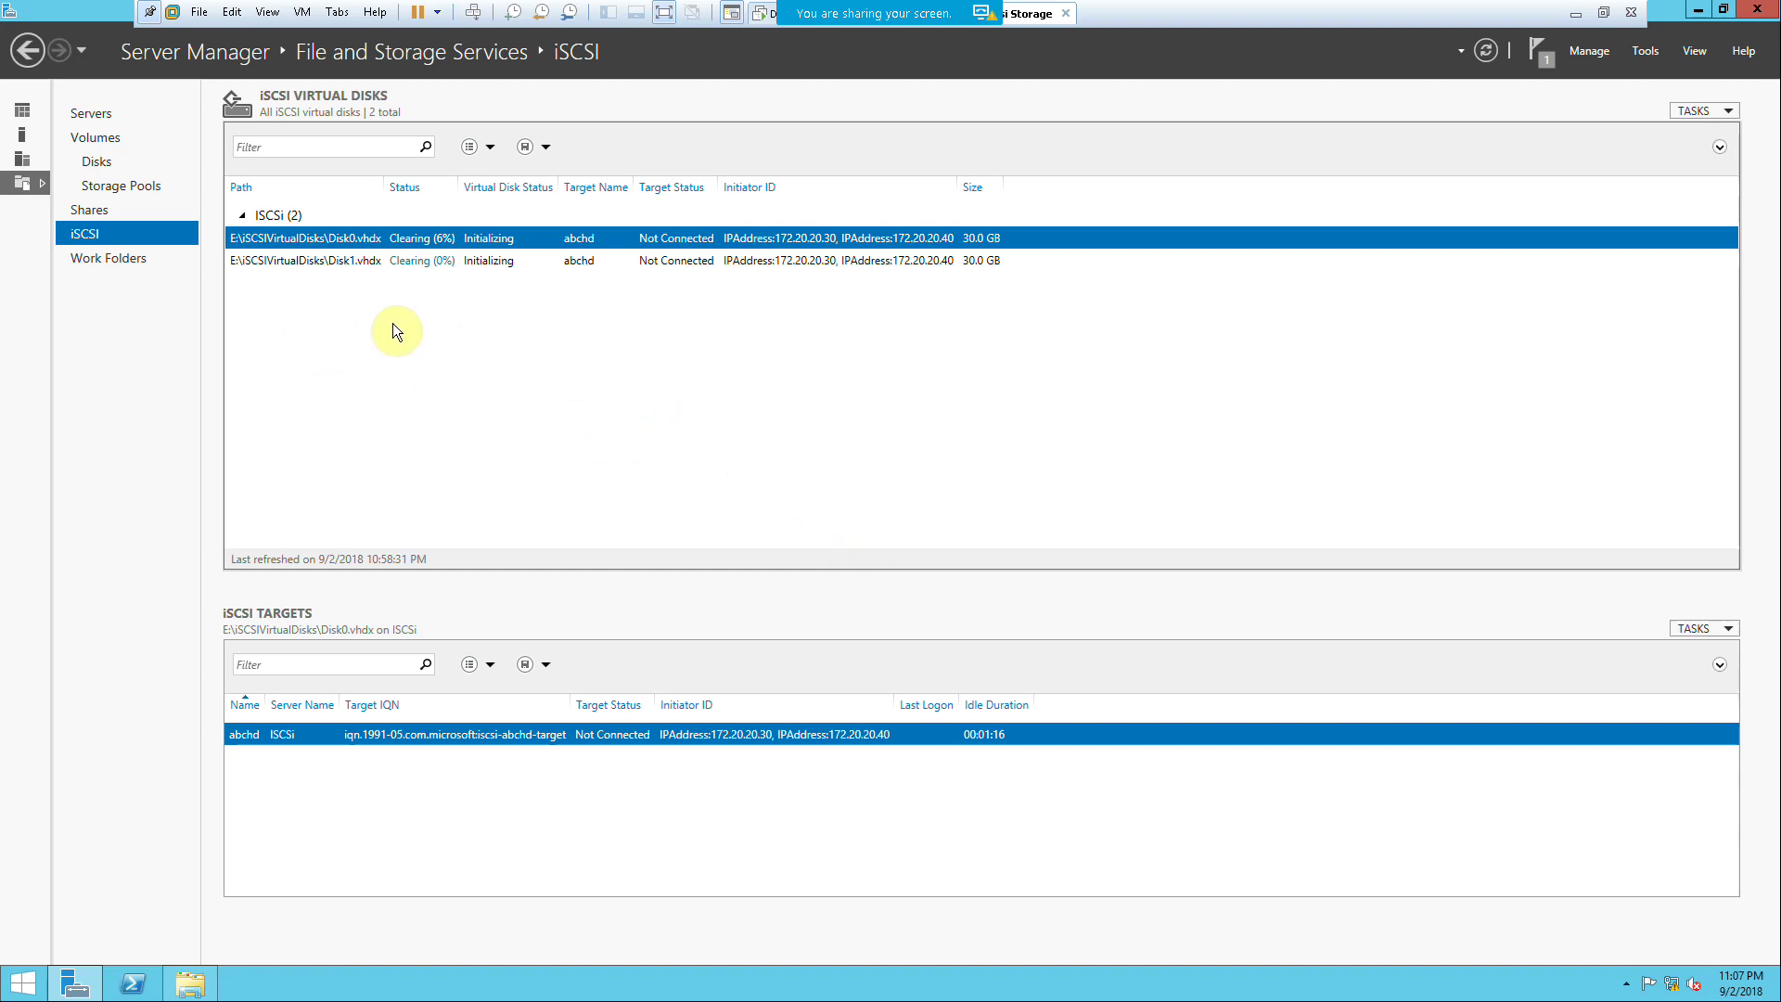
# Step: Start a new iSCSI virtual disk on volume E: named Disk2
pyautogui.rightClick(360, 314)
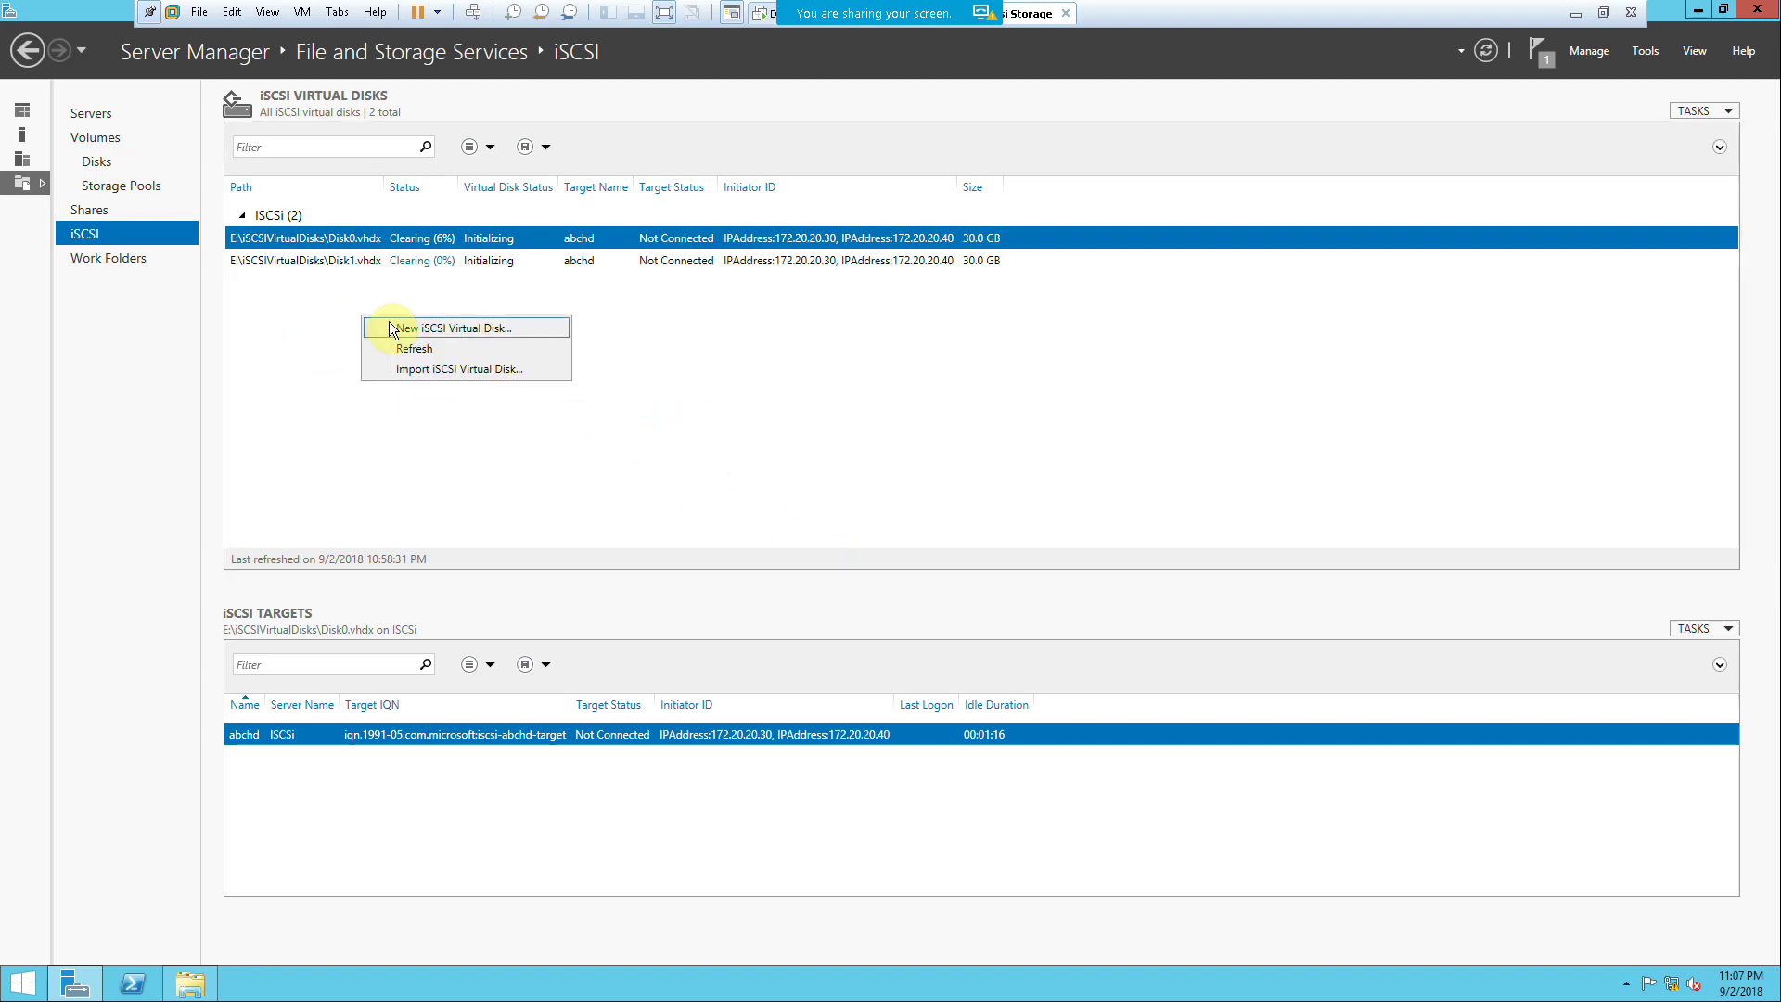
pyautogui.click(445, 330)
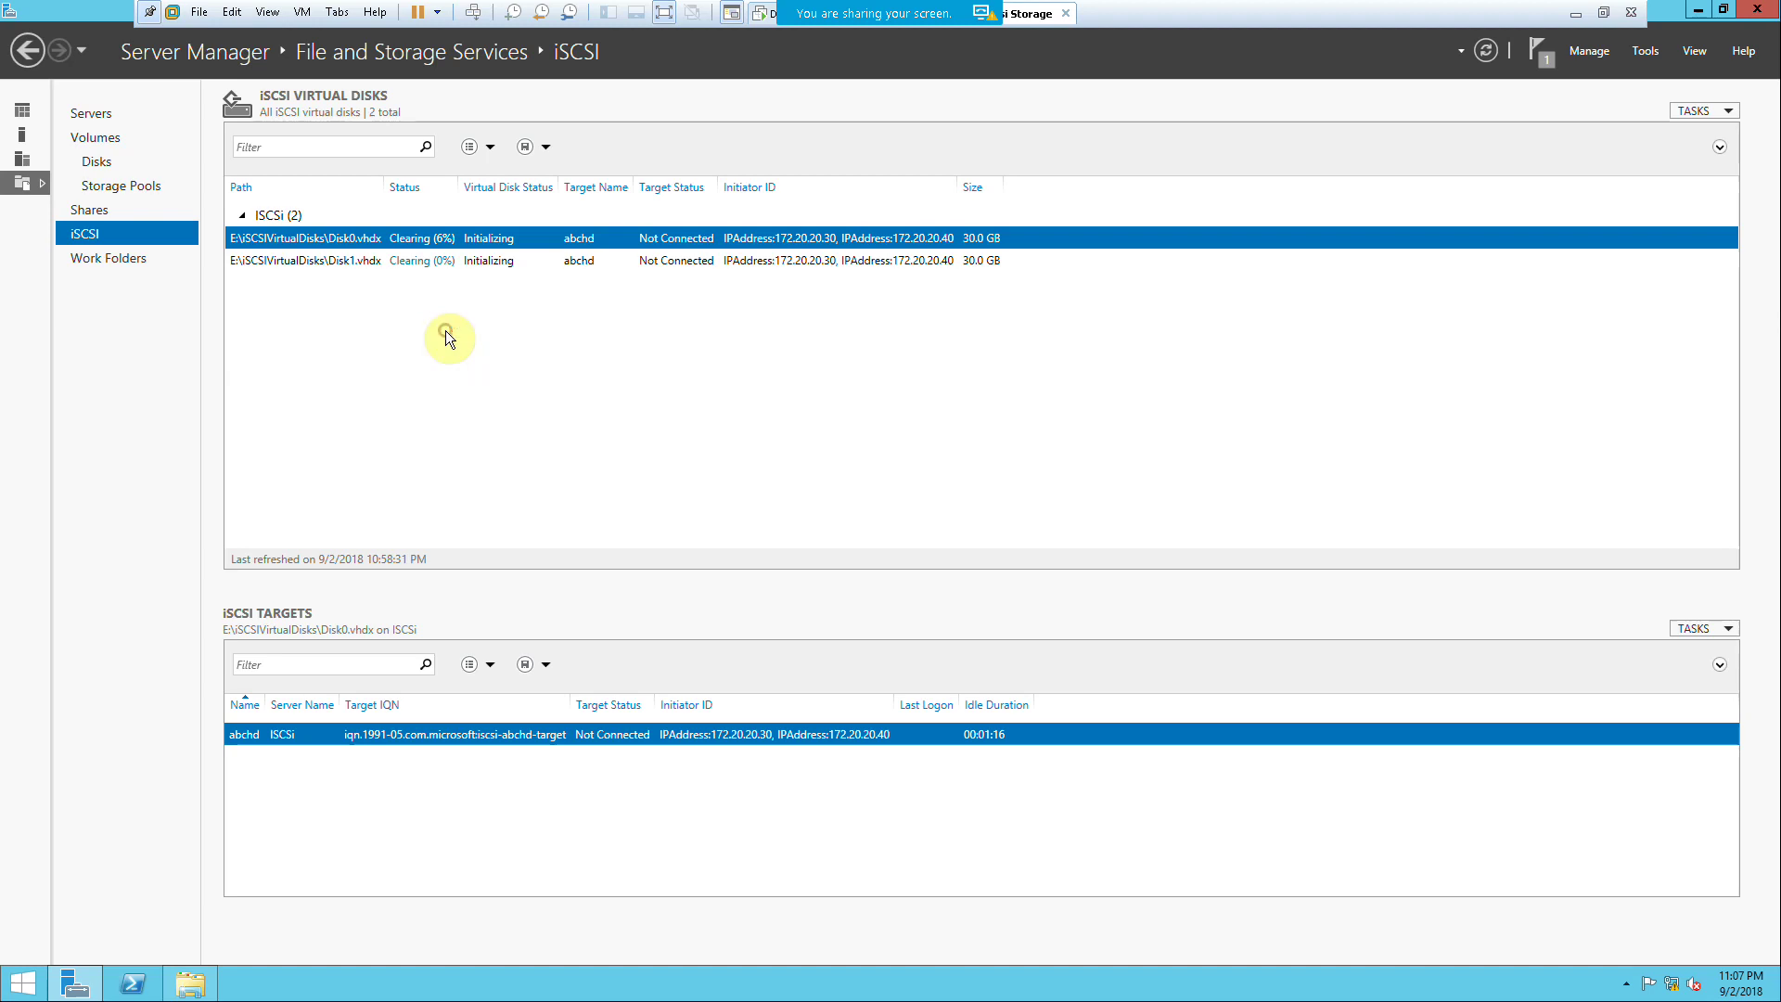
pyautogui.click(517, 434)
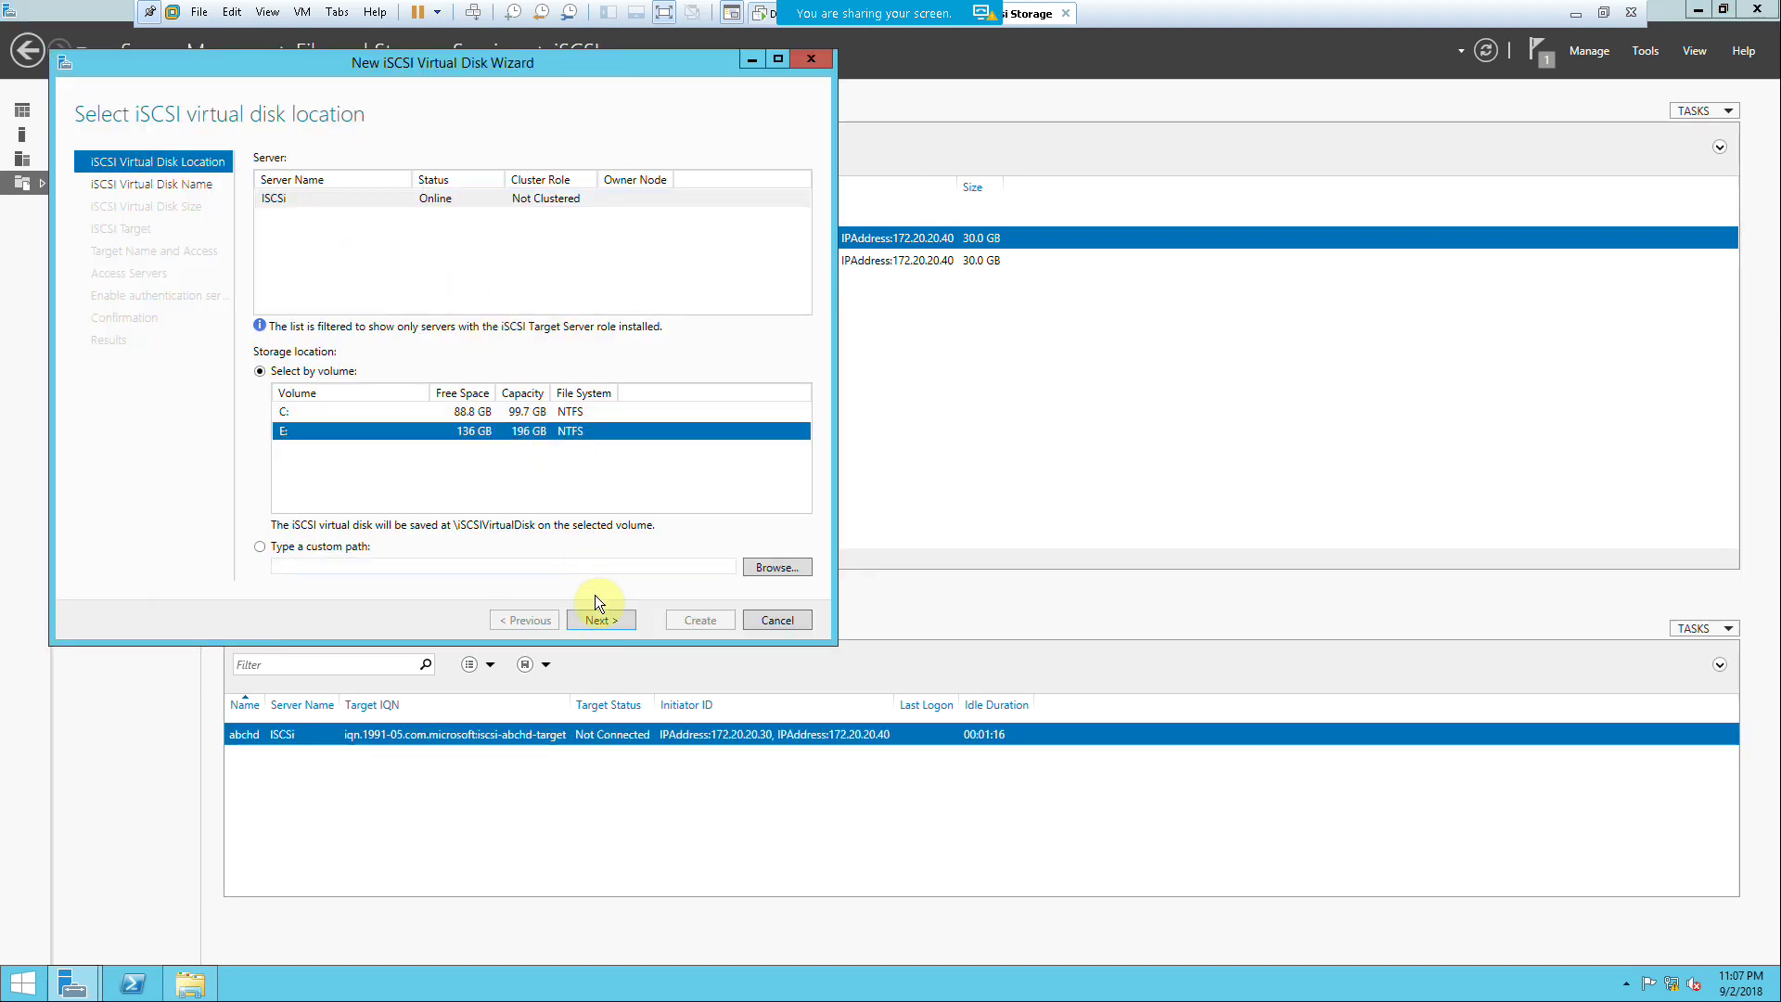
pyautogui.click(601, 620)
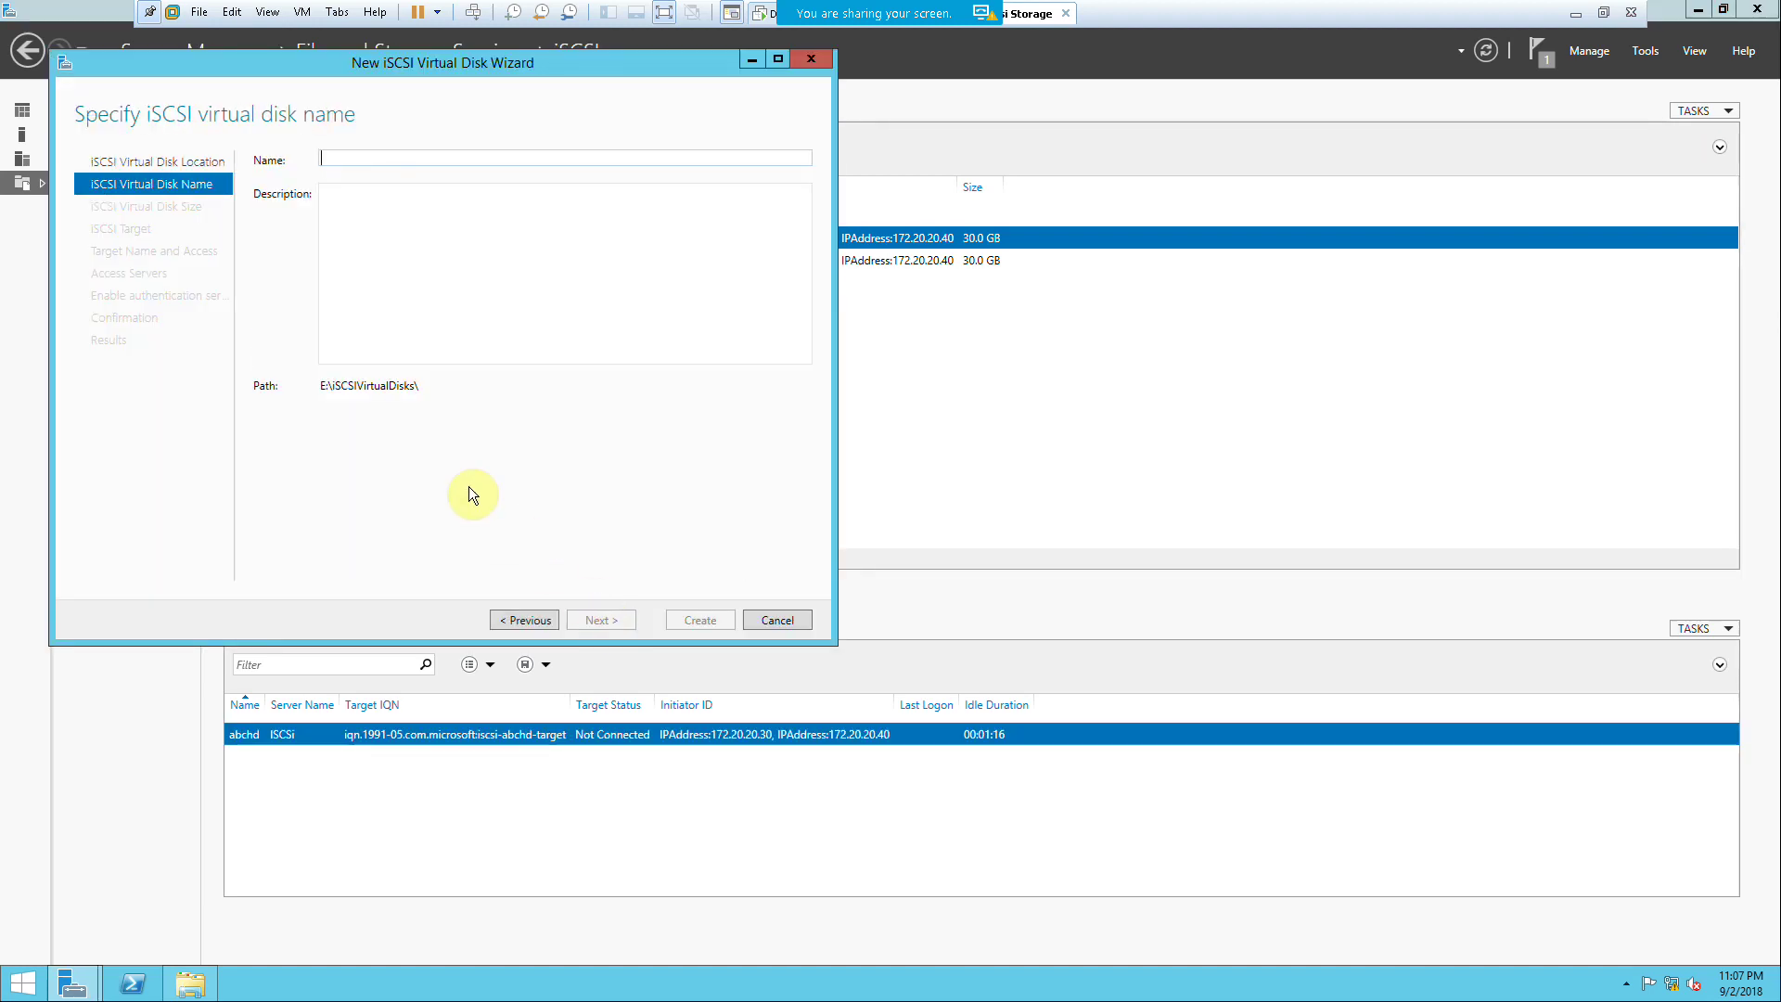
pyautogui.write('Dis')
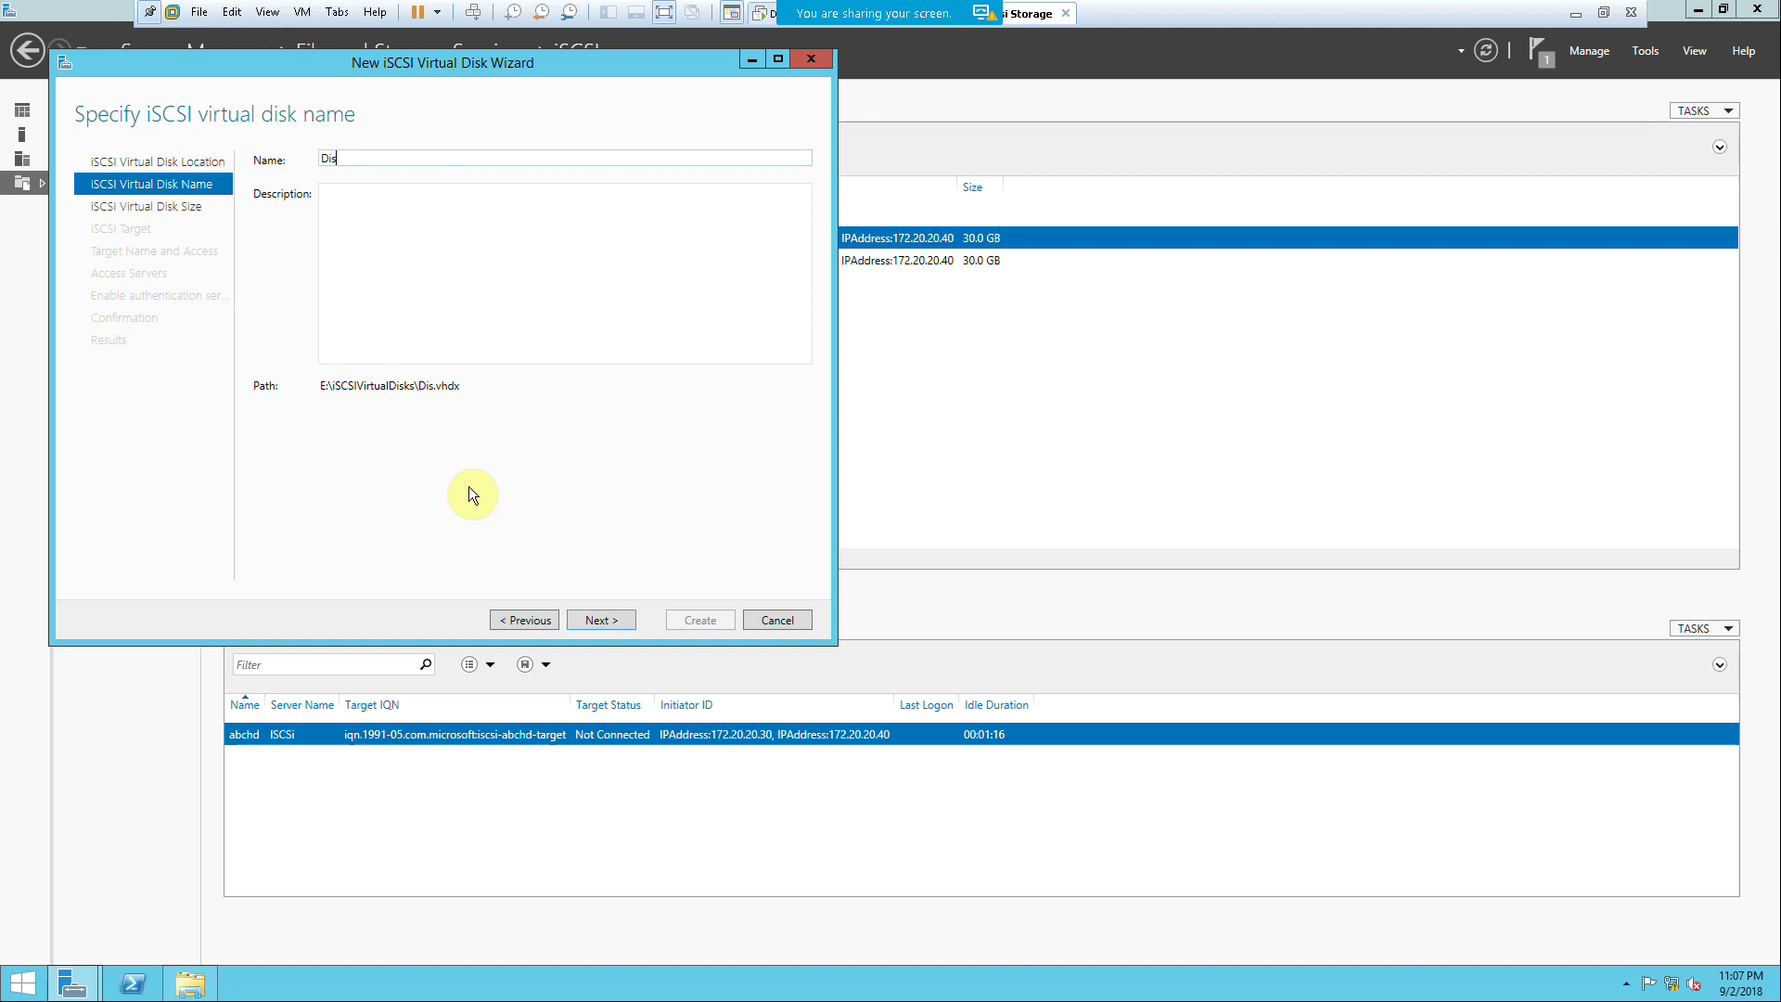
pyautogui.write('k2')
# Step: Size Disk2 at 30 GB, assign it to the existing abchd target, and create it
pyautogui.click(627, 615)
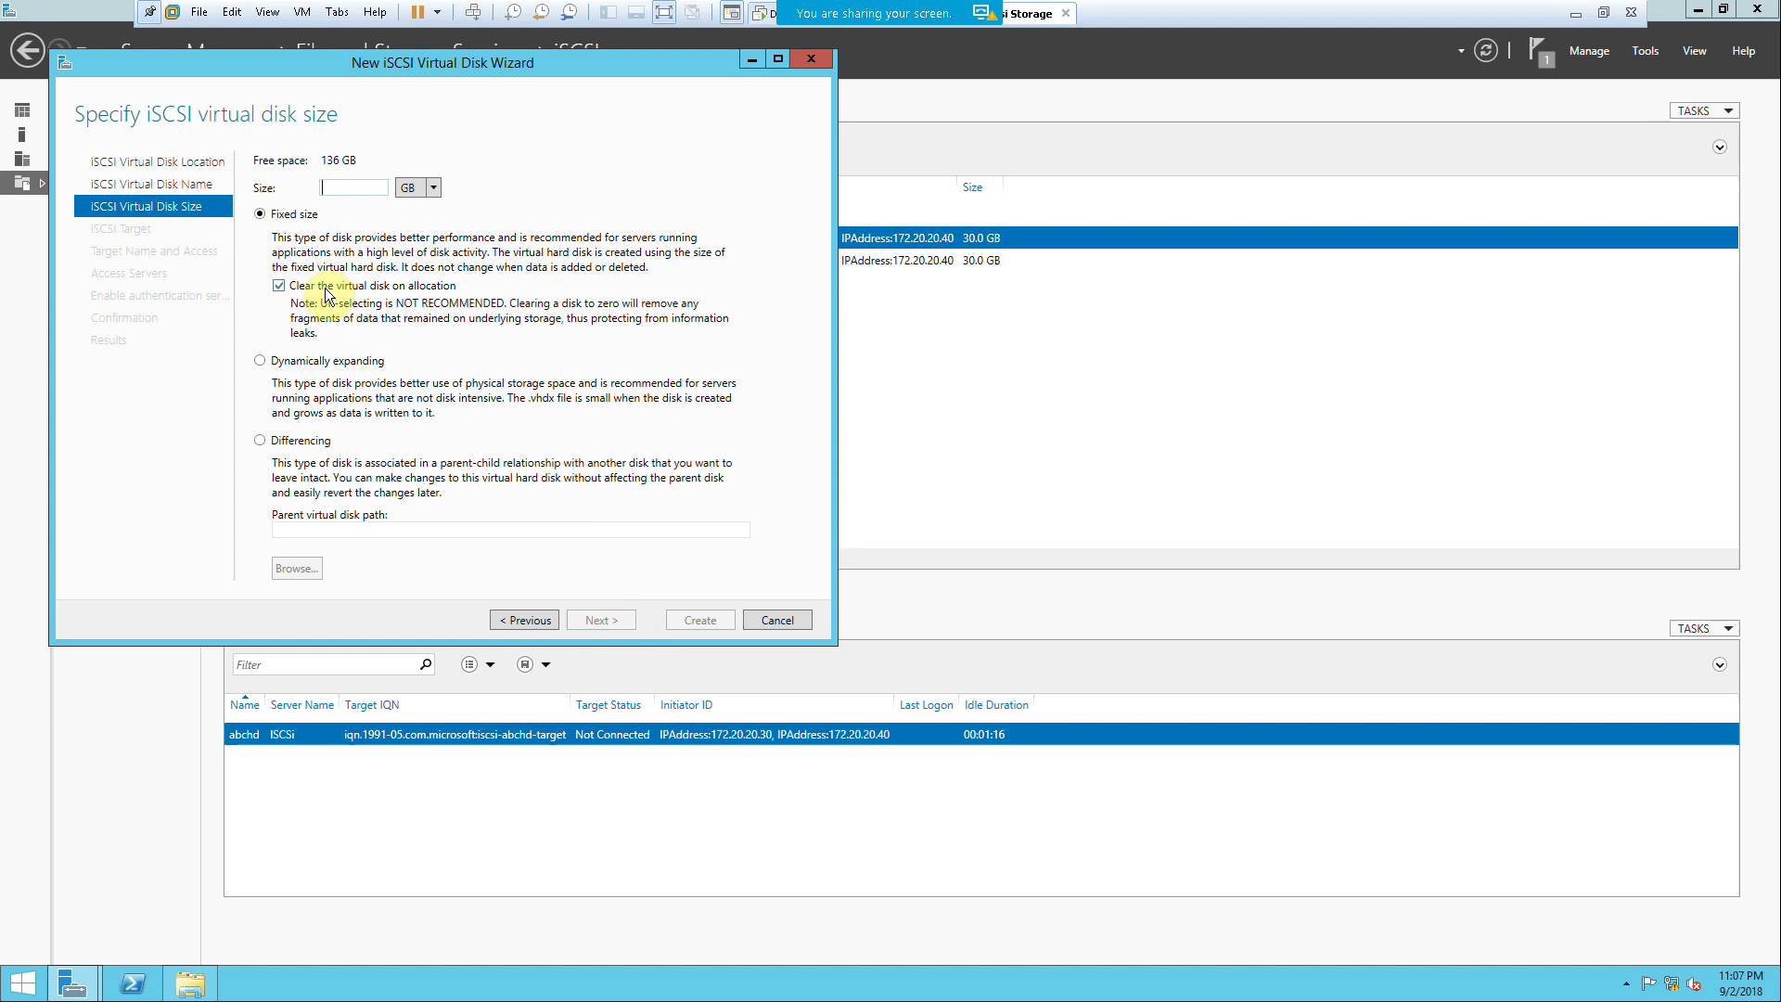
pyautogui.write('30')
pyautogui.click(605, 621)
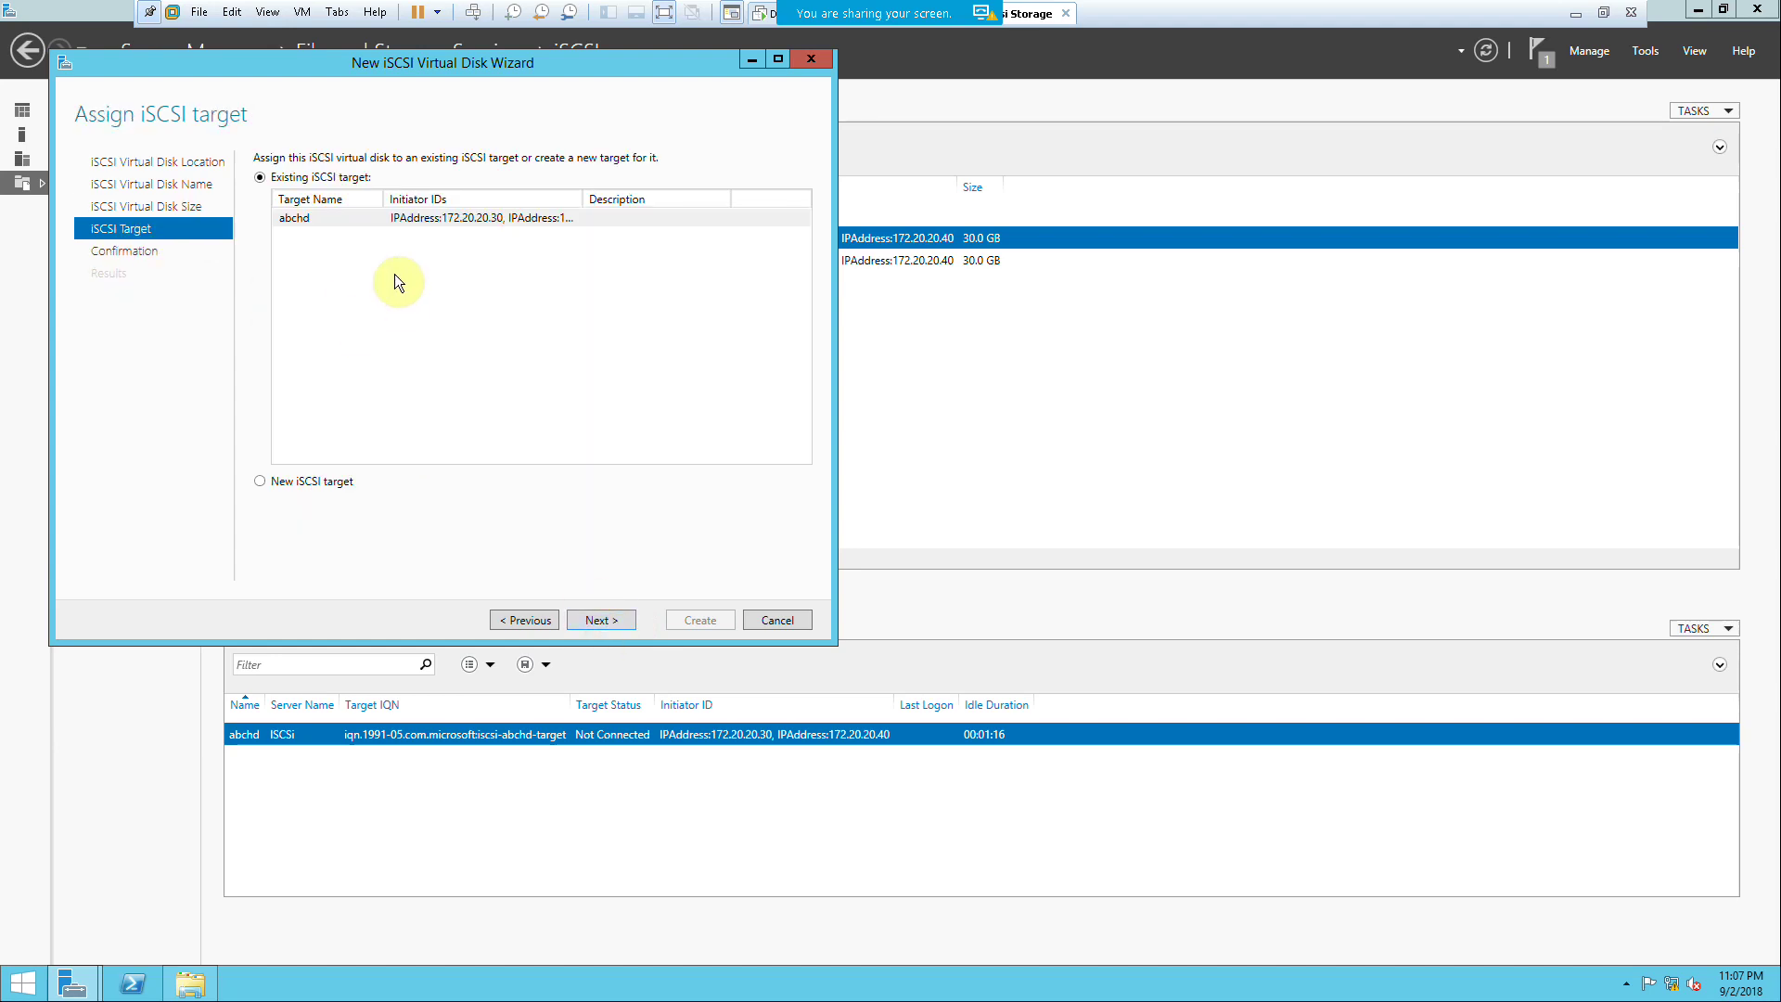
pyautogui.click(593, 625)
pyautogui.click(694, 622)
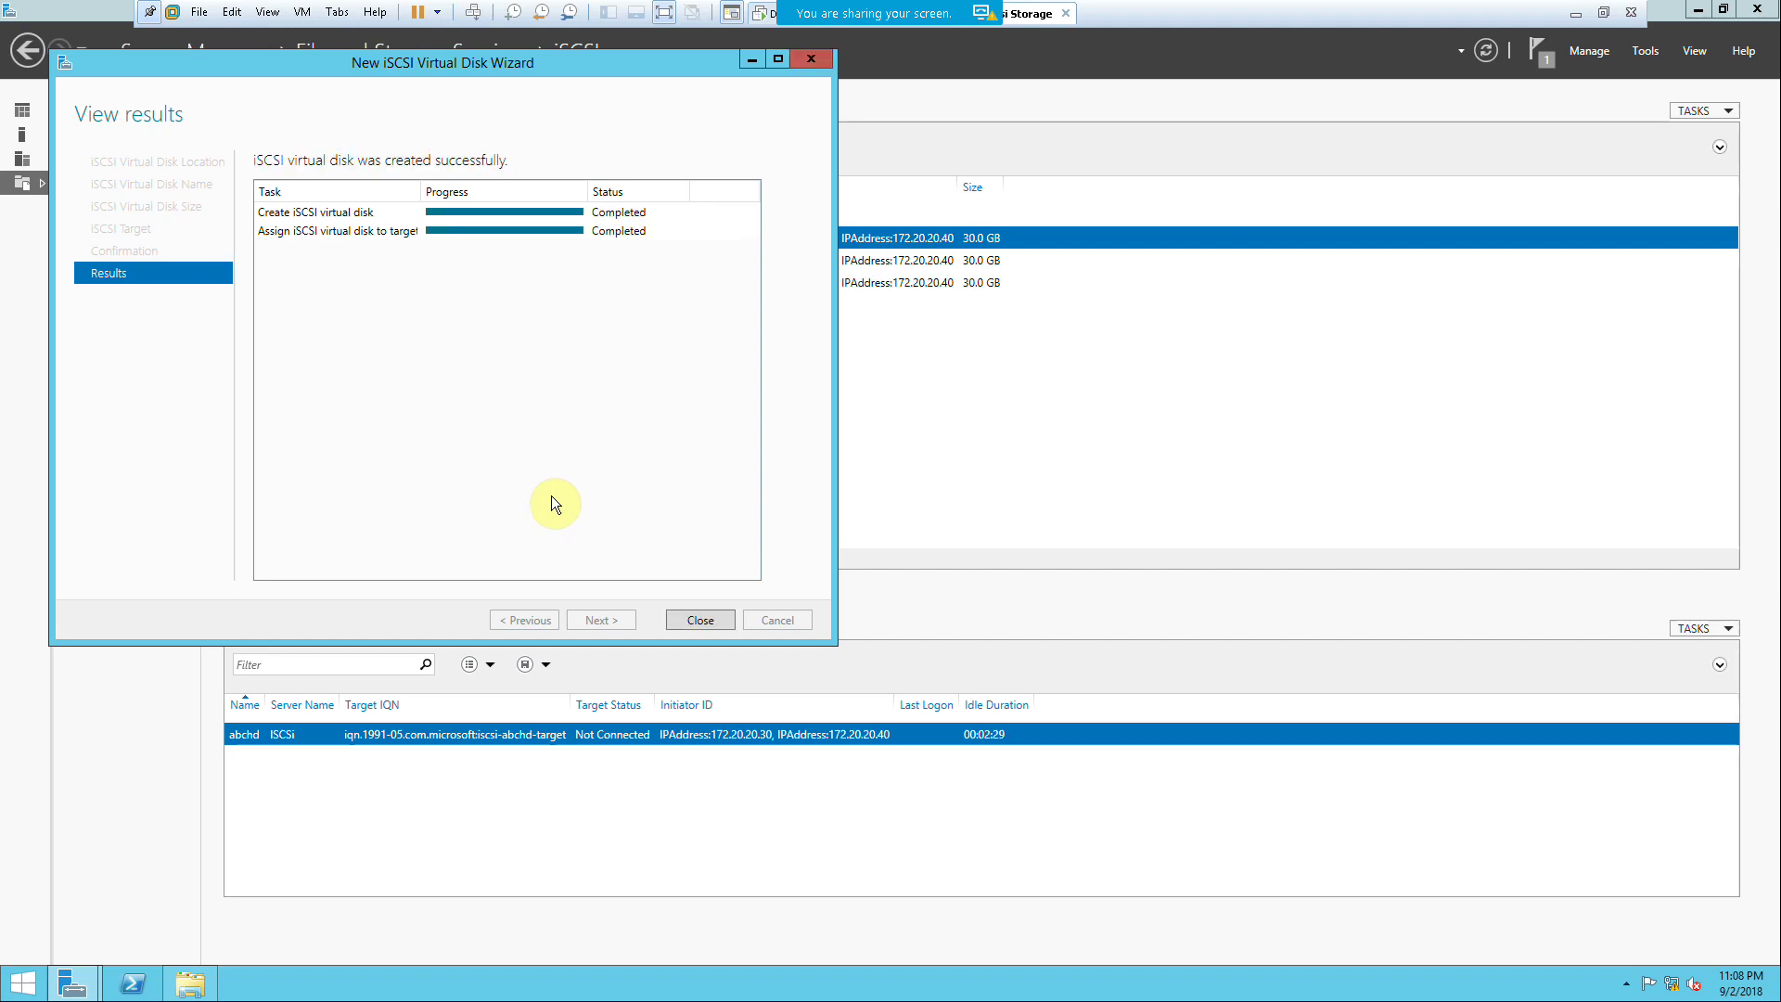
pyautogui.click(705, 619)
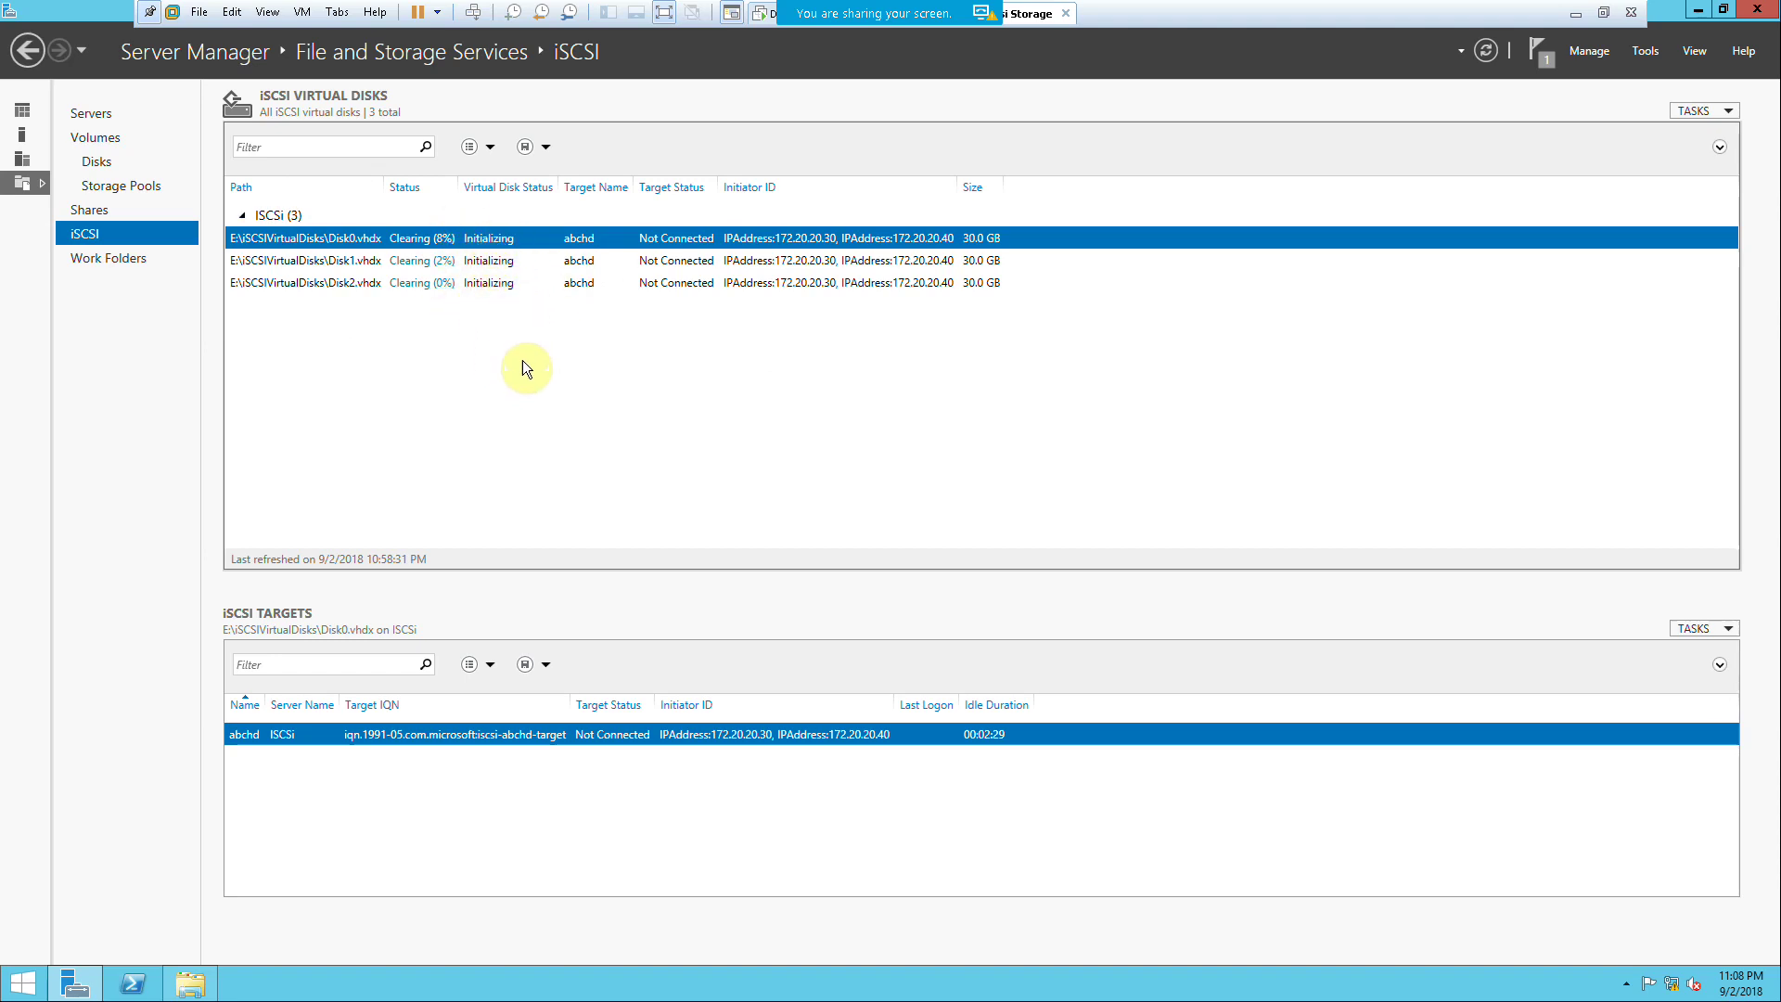
# Step: Set up a 20 GB disk named Public on volume E:, choosing a new iSCSI target
pyautogui.rightClick(527, 325)
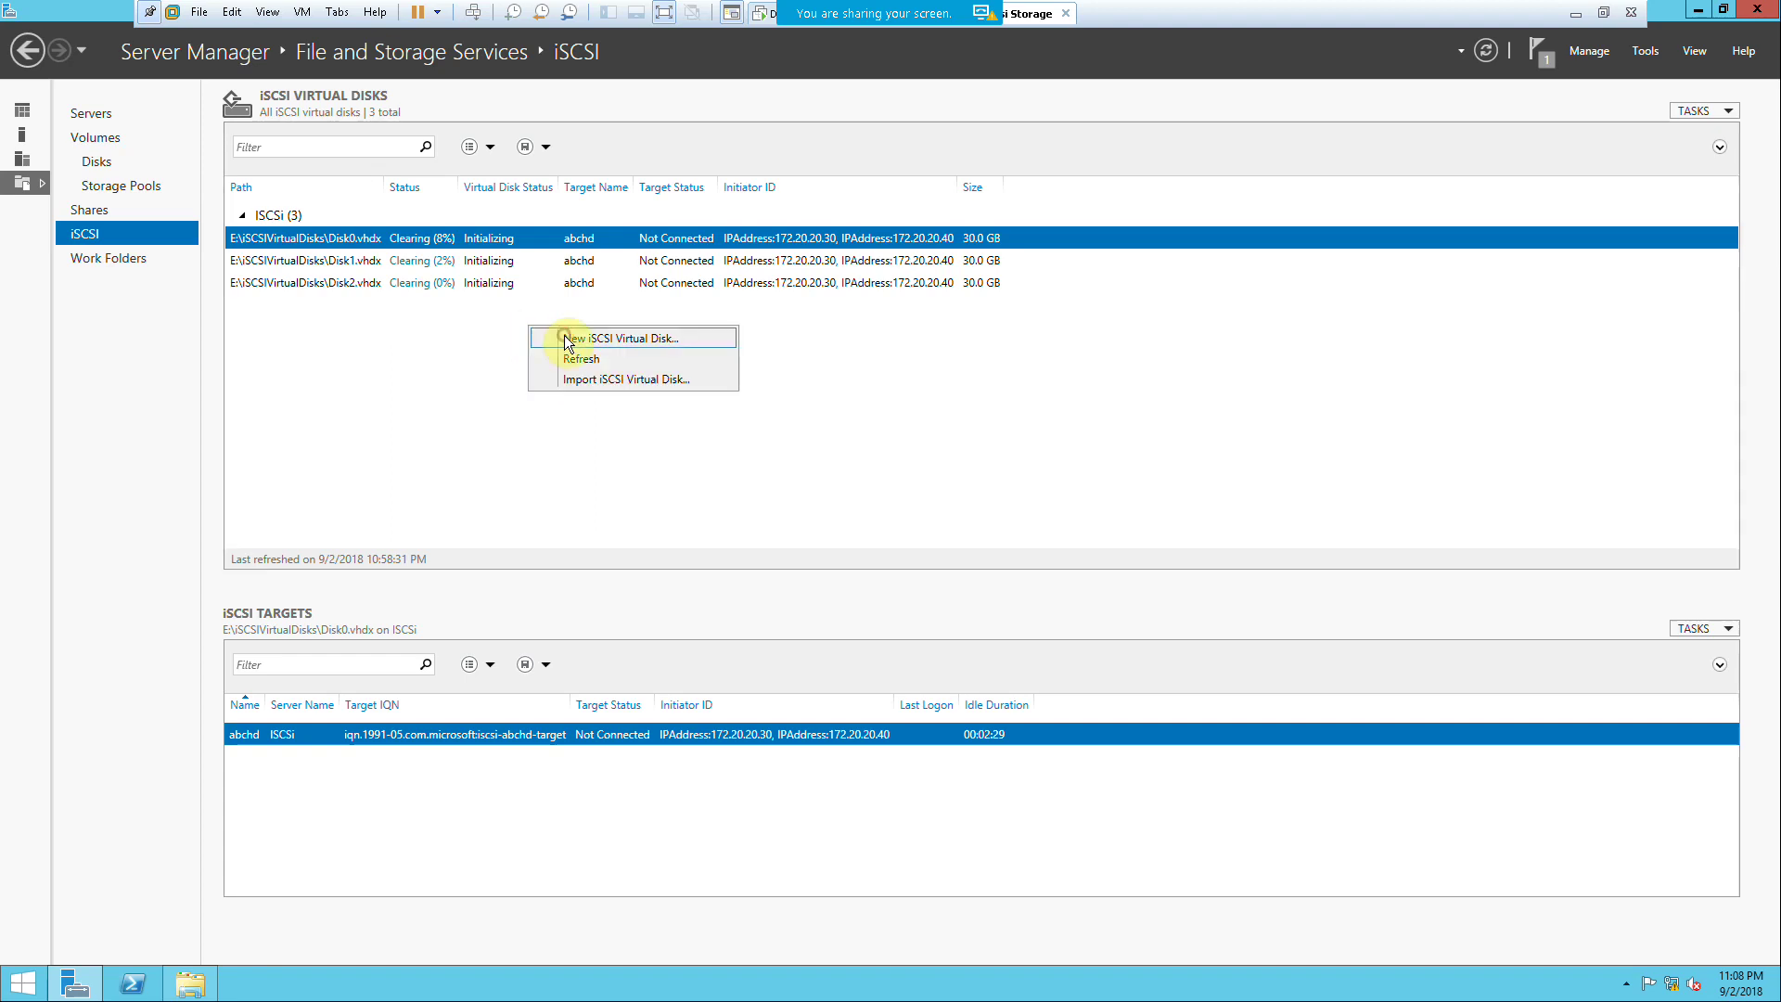
pyautogui.click(561, 337)
pyautogui.click(584, 456)
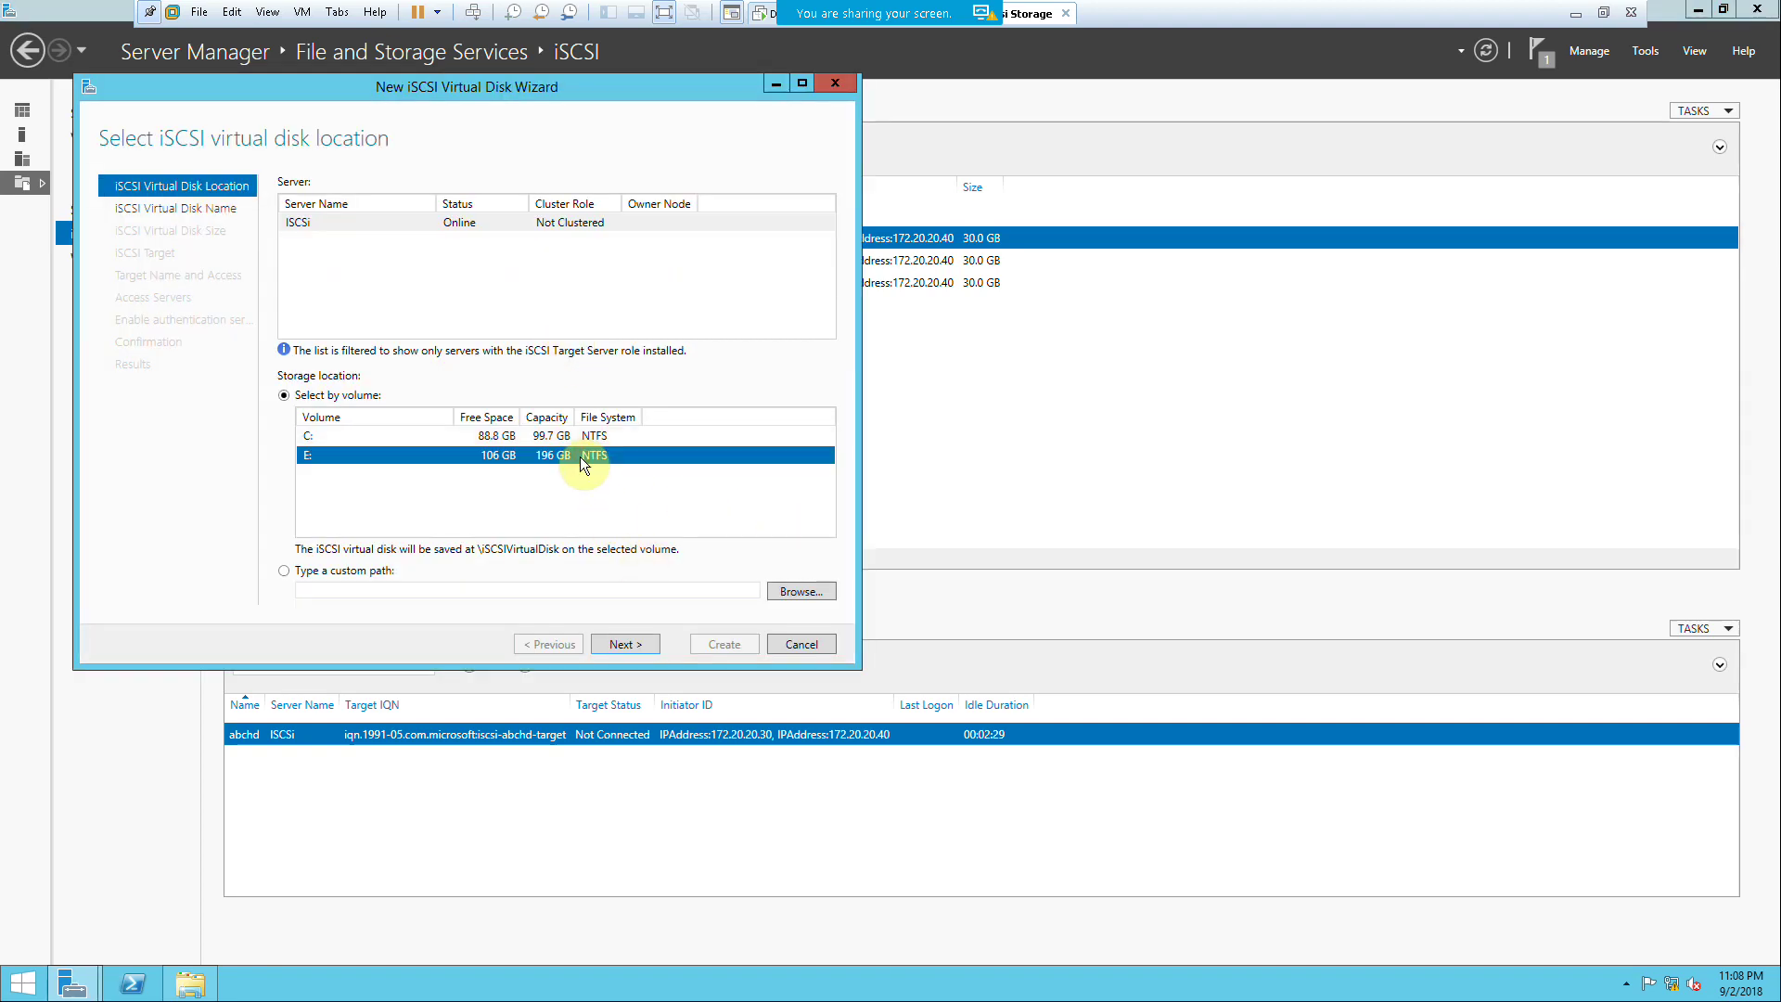
pyautogui.click(649, 647)
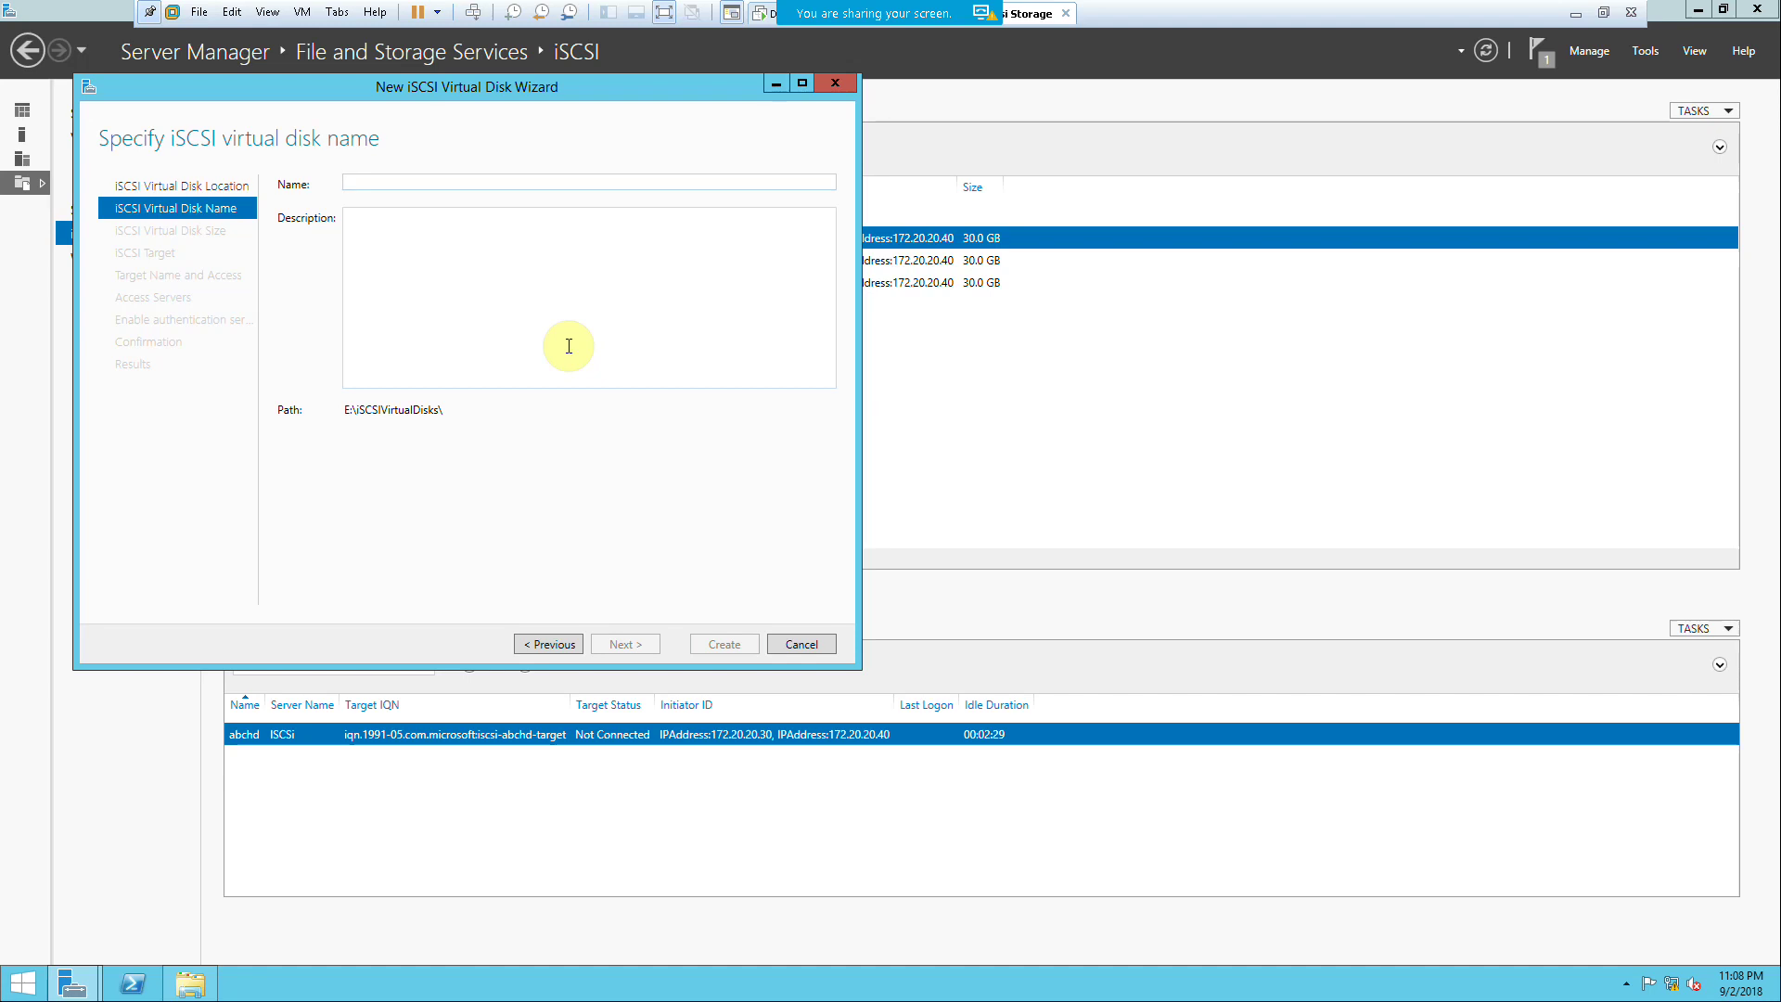
pyautogui.write('Pu')
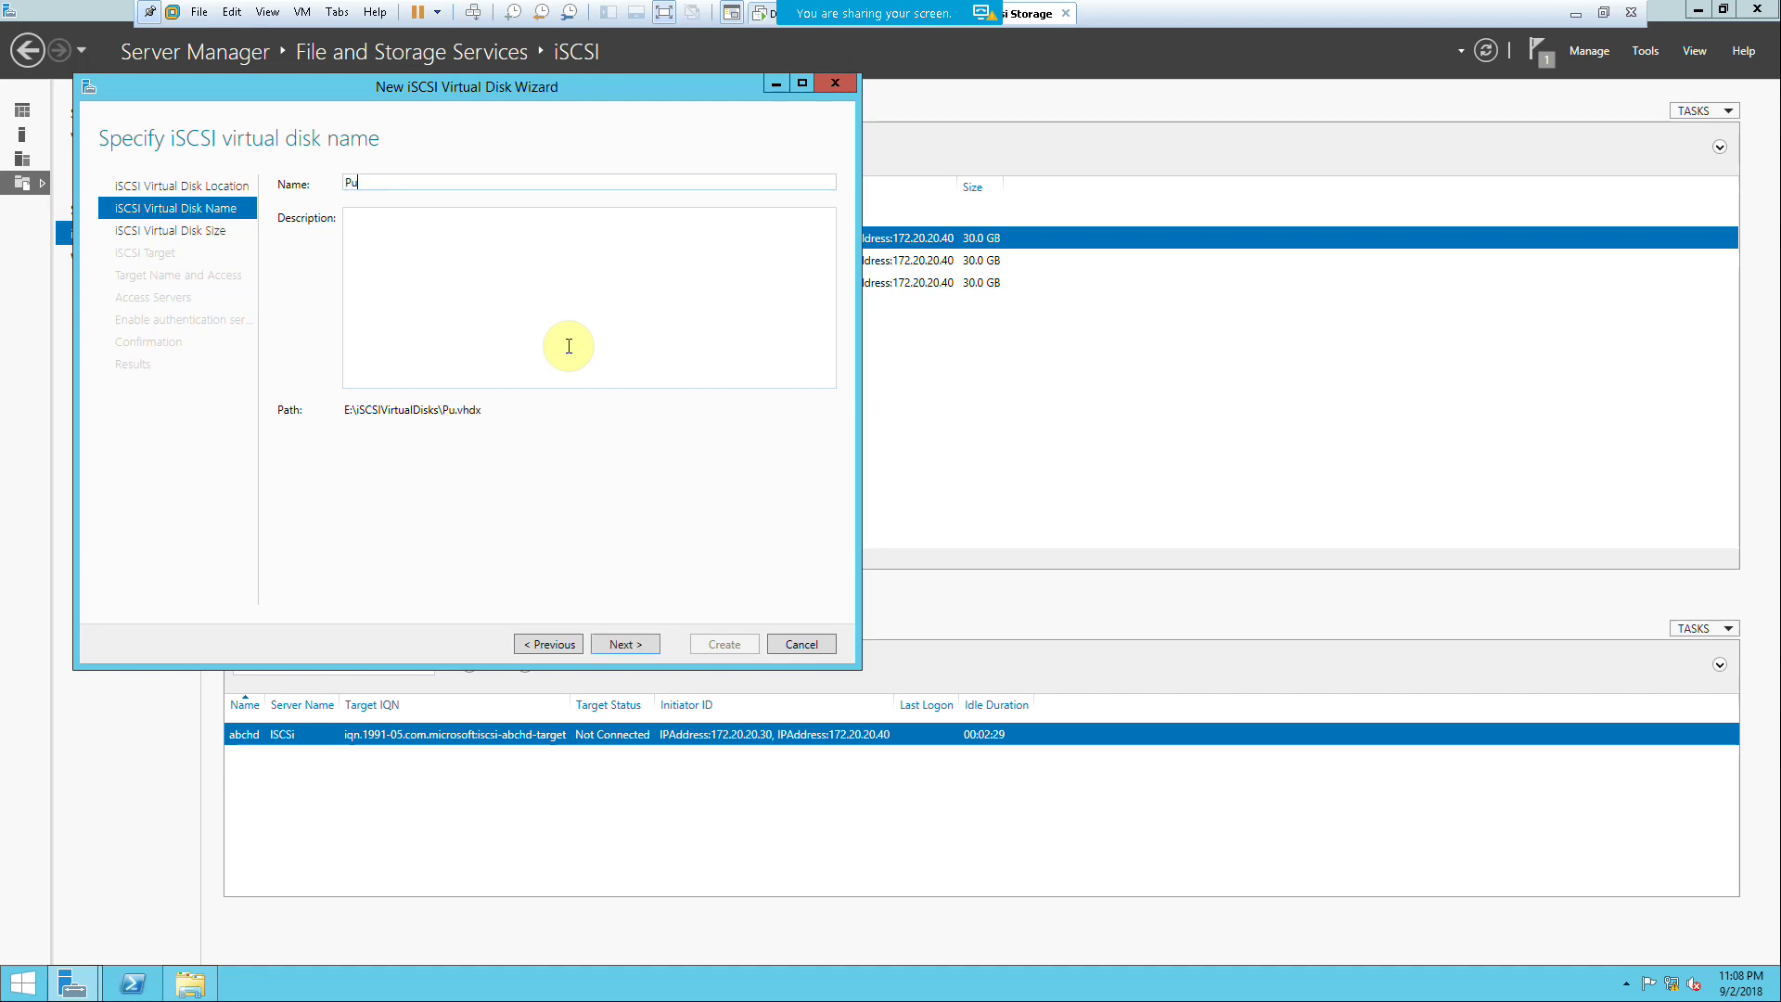
pyautogui.write('blic')
pyautogui.click(620, 642)
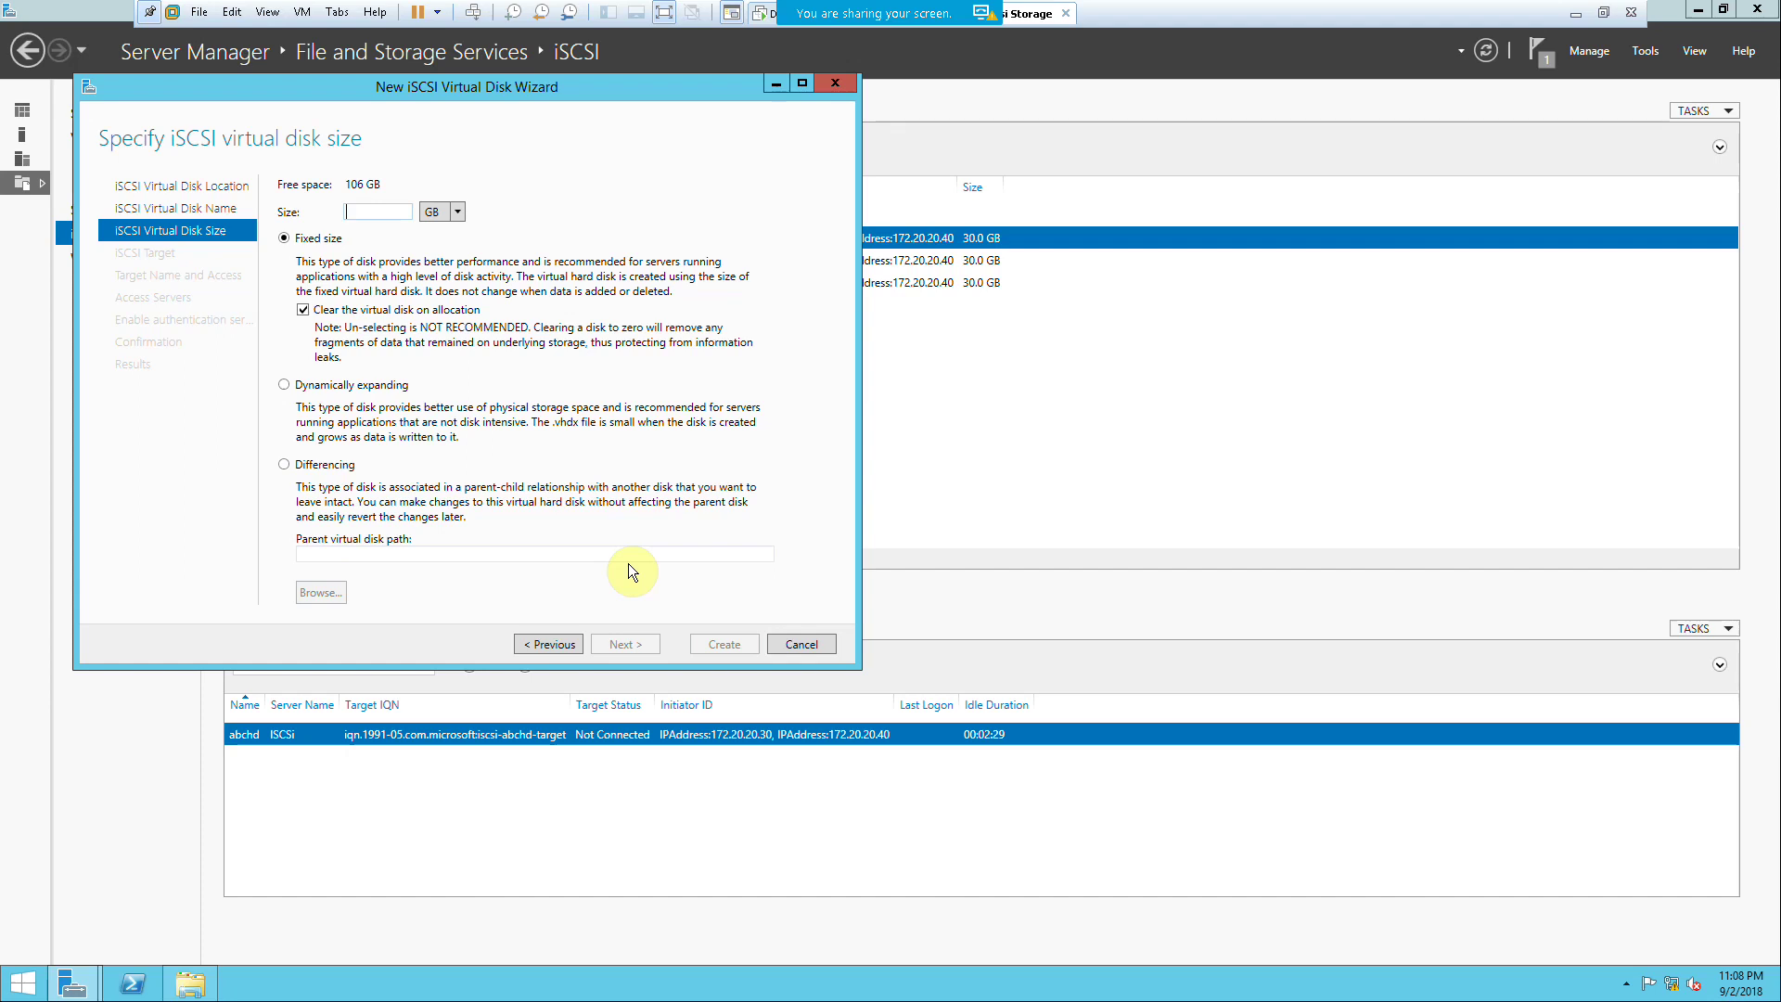
pyautogui.write('20')
pyautogui.click(625, 641)
pyautogui.click(345, 502)
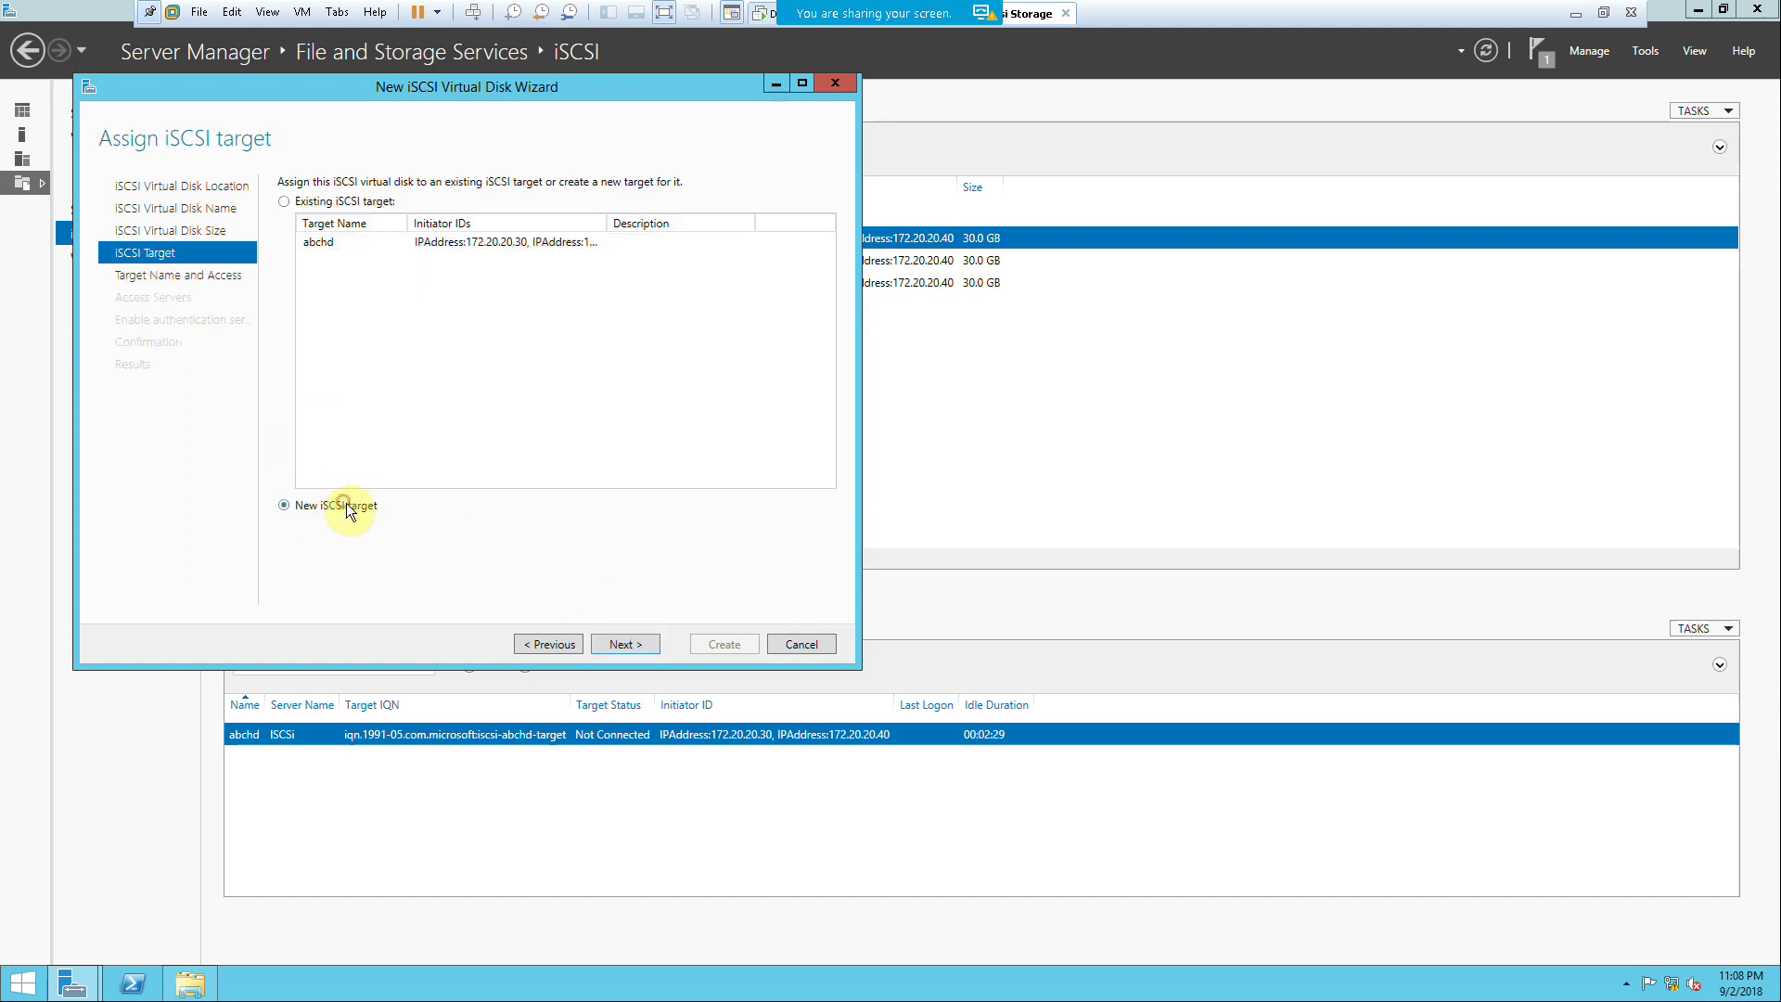
# Step: Name the new target Public-Share and allow access from initiator IP 172.20.20.100
pyautogui.click(622, 645)
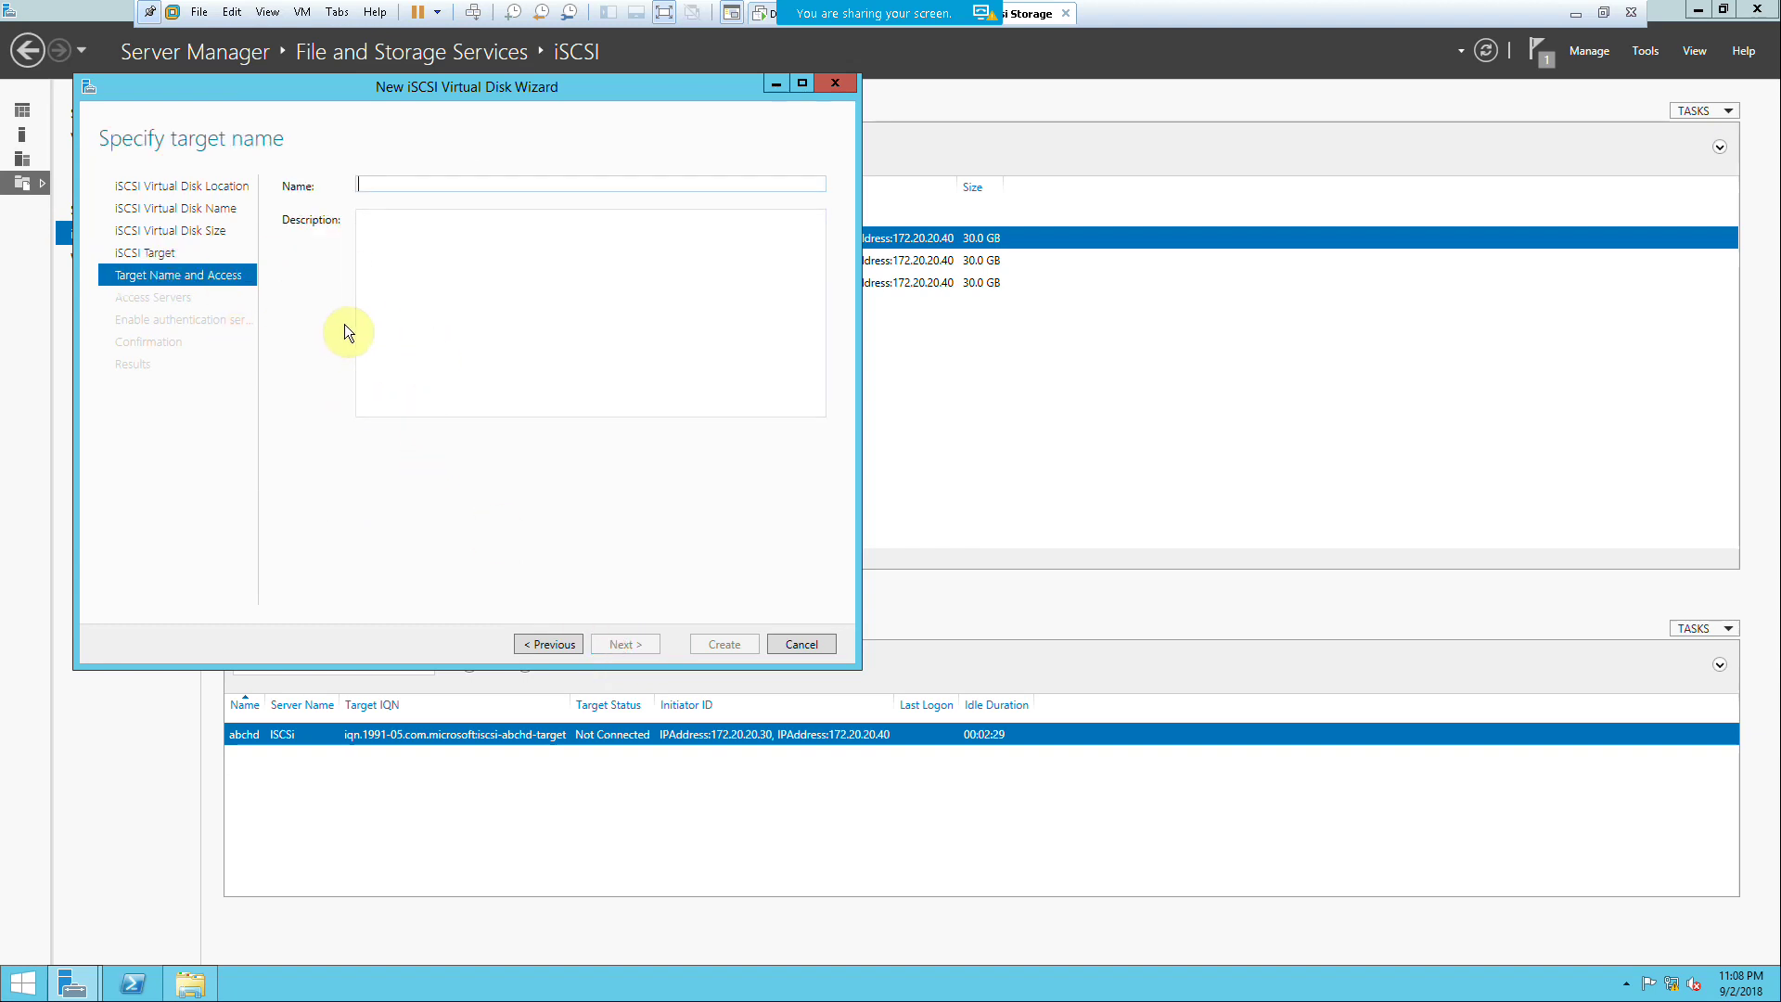
pyautogui.write('P')
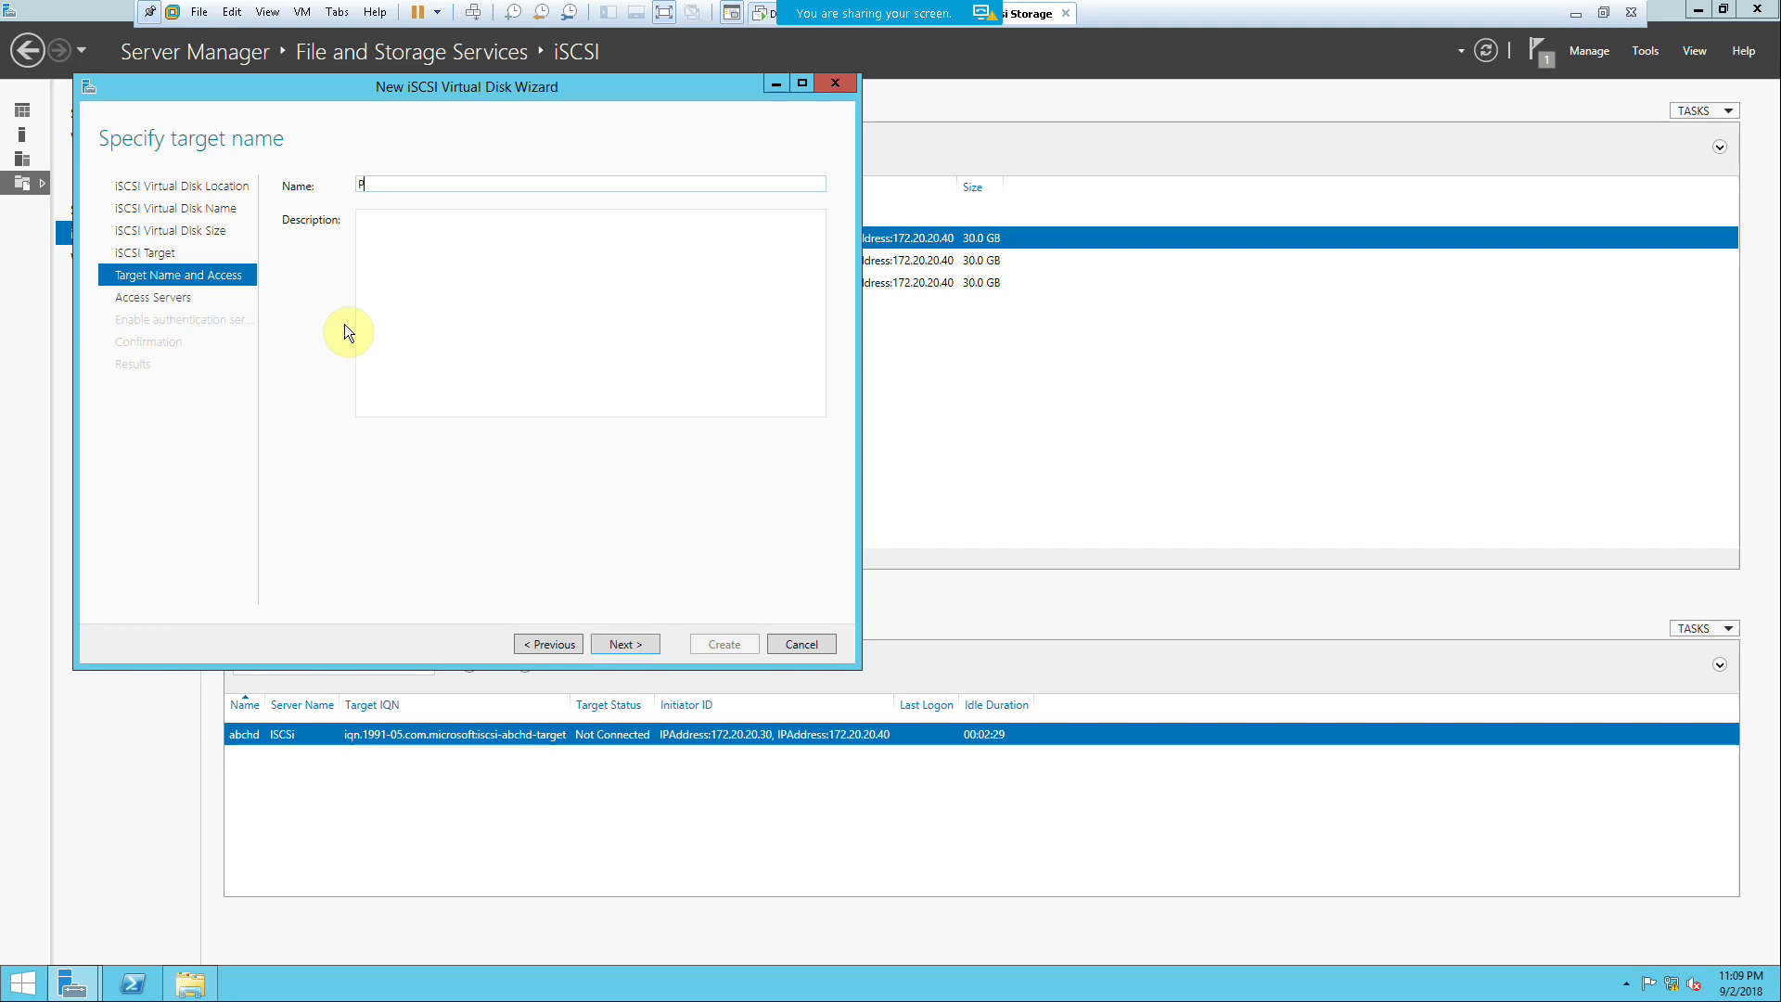
pyautogui.write('ublic-Share')
pyautogui.click(617, 641)
pyautogui.click(311, 494)
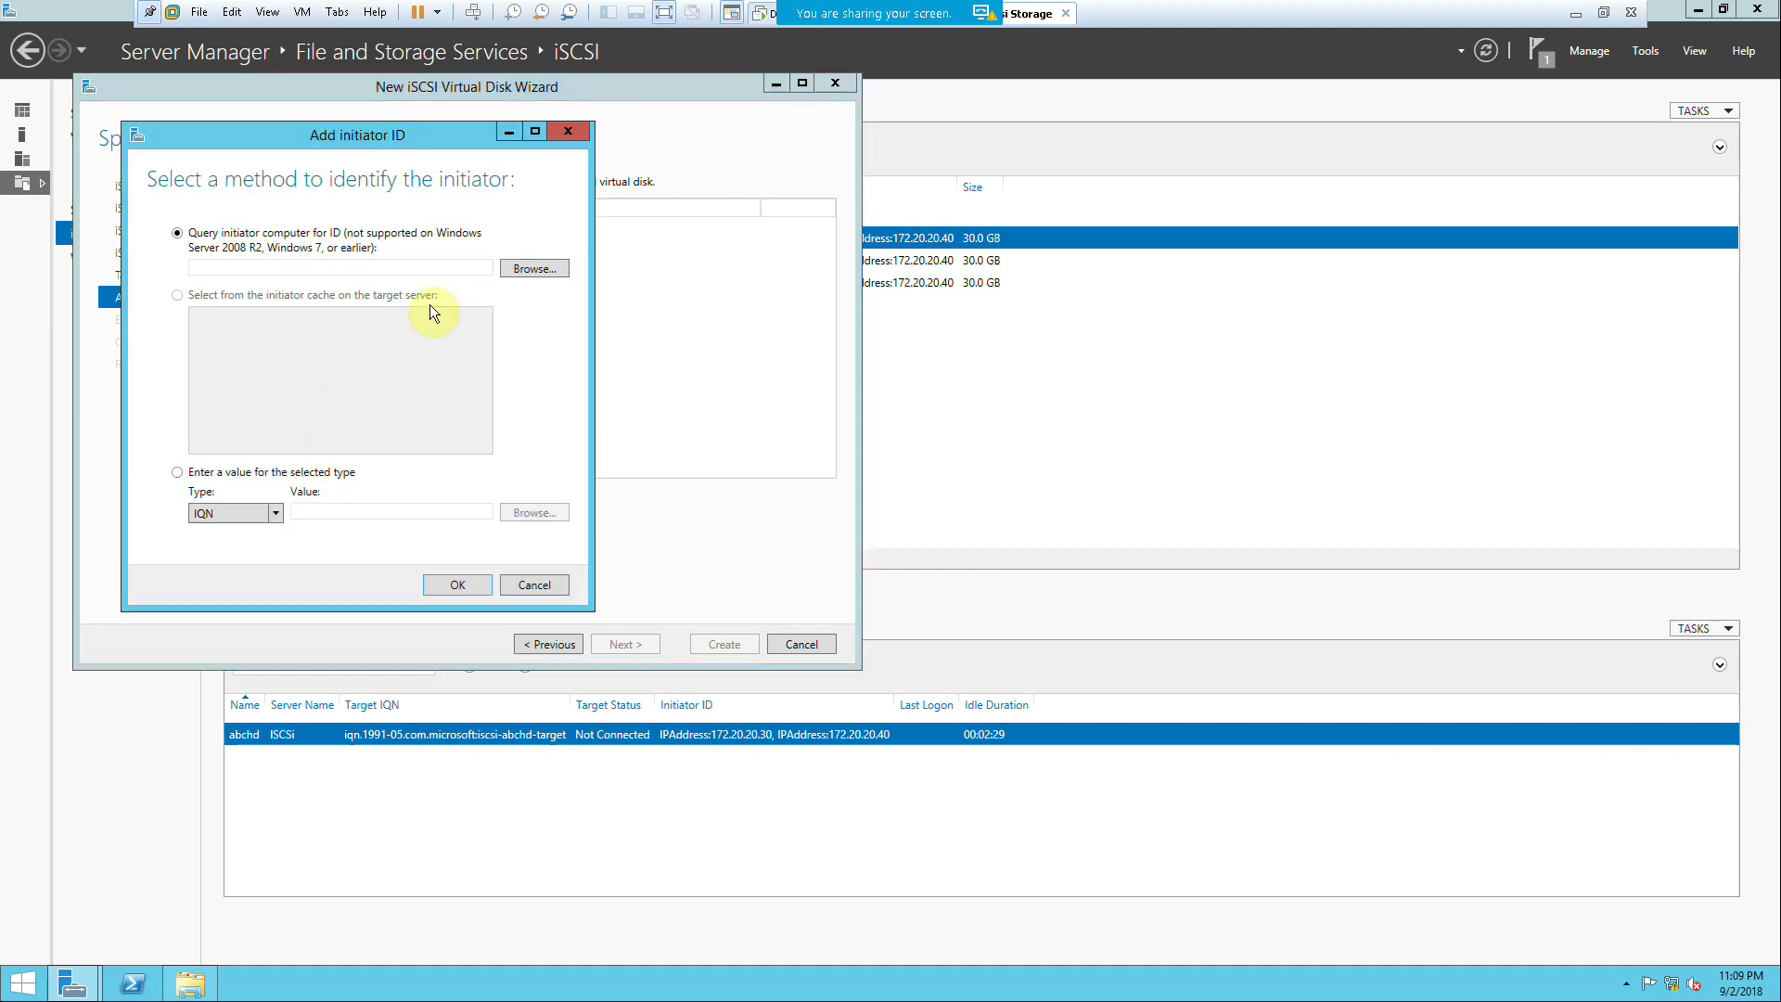
pyautogui.click(177, 472)
pyautogui.click(210, 512)
pyautogui.click(223, 570)
pyautogui.click(305, 515)
pyautogui.write('172.20.20.100')
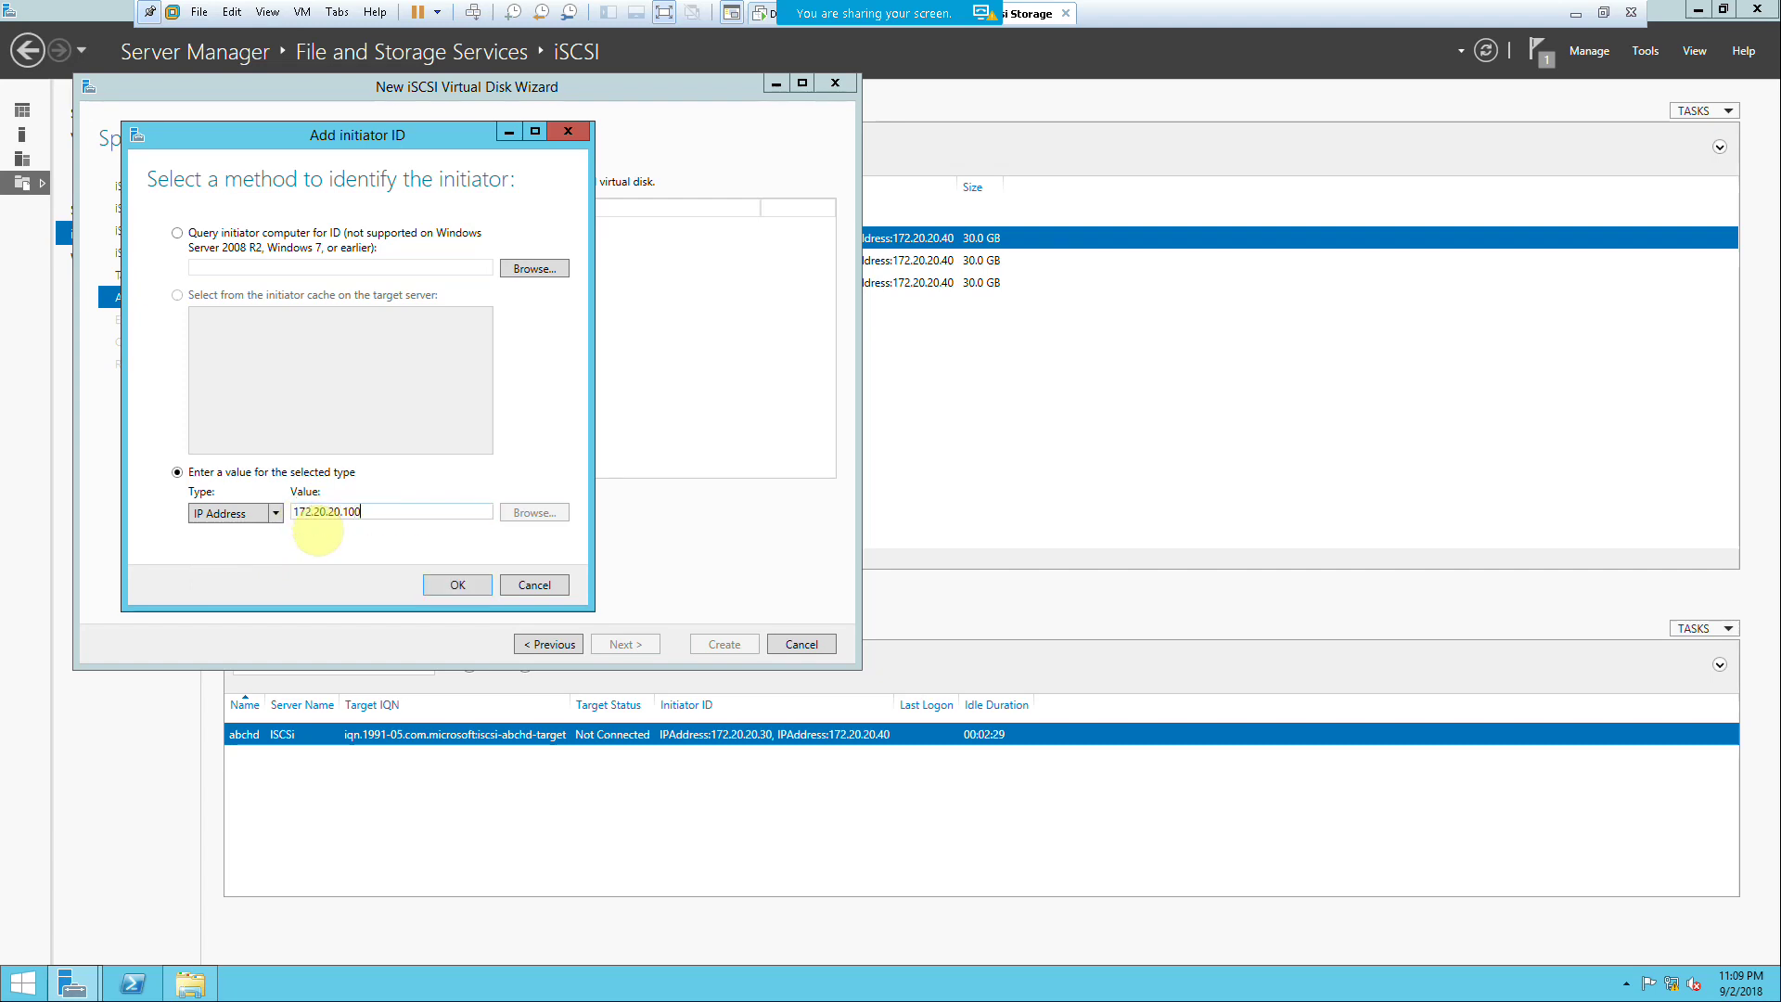
pyautogui.click(449, 584)
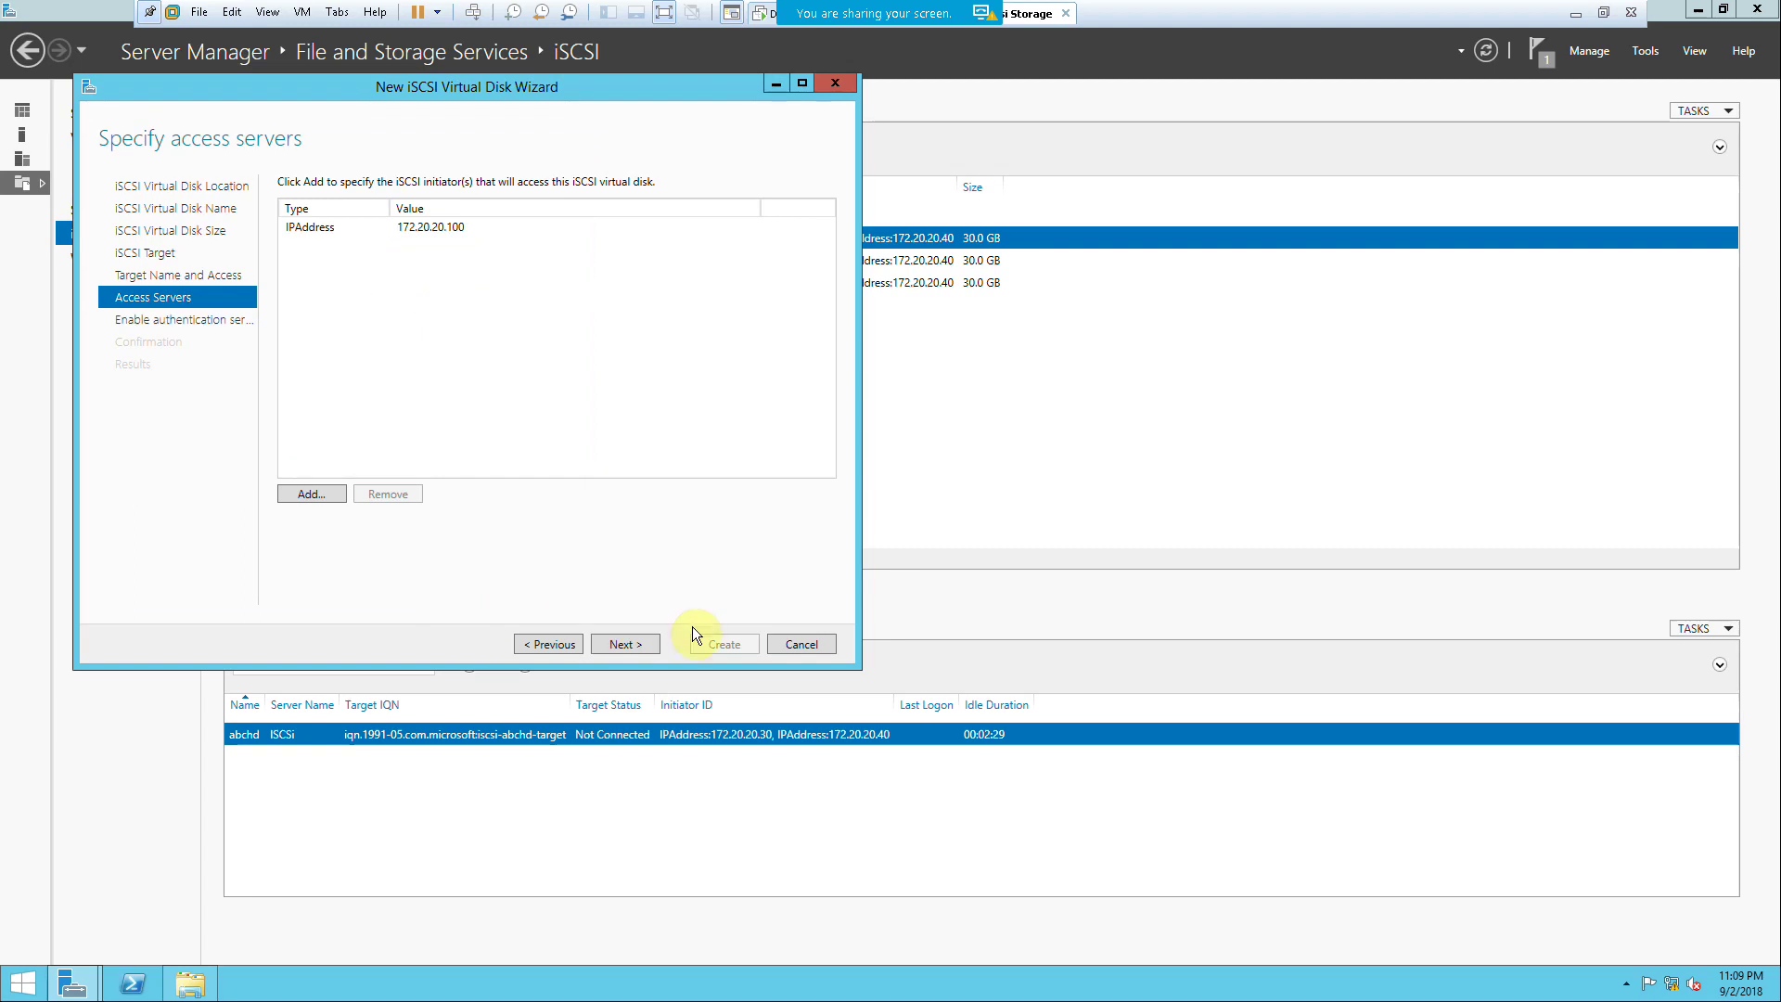
# Step: Leave authentication off and create the Public disk with its public-share target
pyautogui.click(635, 642)
pyautogui.click(633, 642)
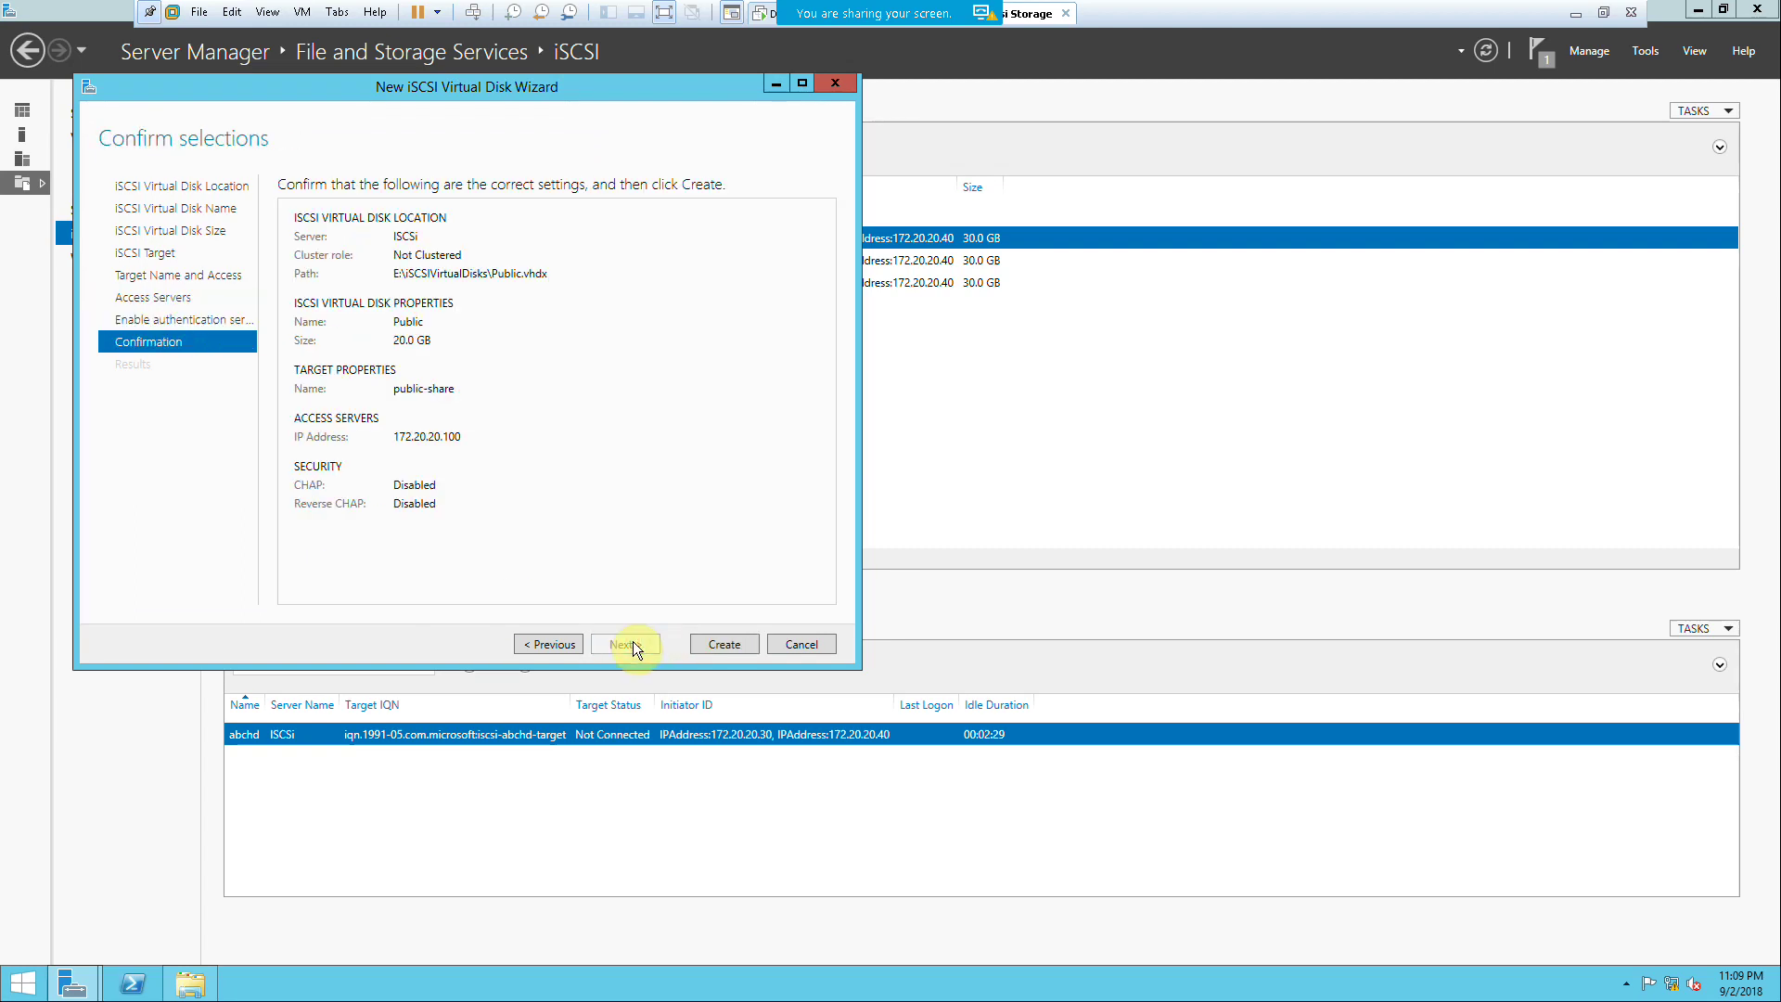
pyautogui.click(709, 643)
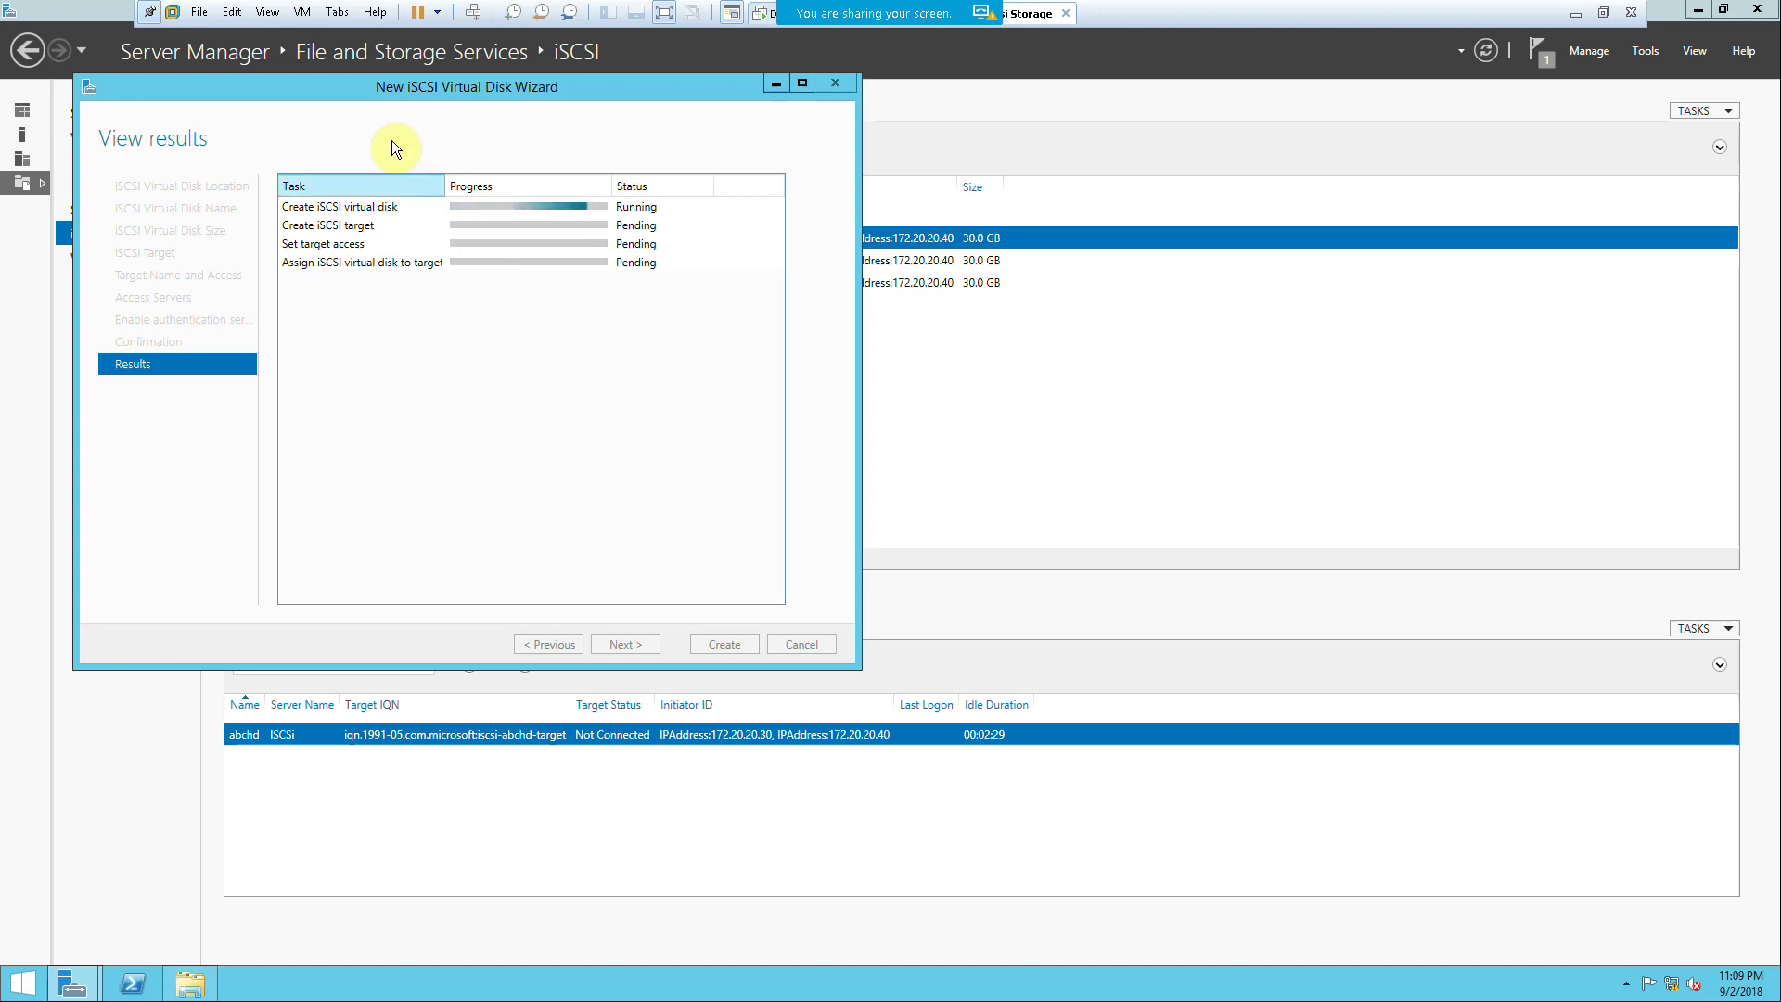
# Step: Check the disks' targets (Public on public-share, Disk0/Disk1 on abchd) and exit VM full-screen
pyautogui.moveTo(380, 102); pyautogui.dragTo(498, 131)
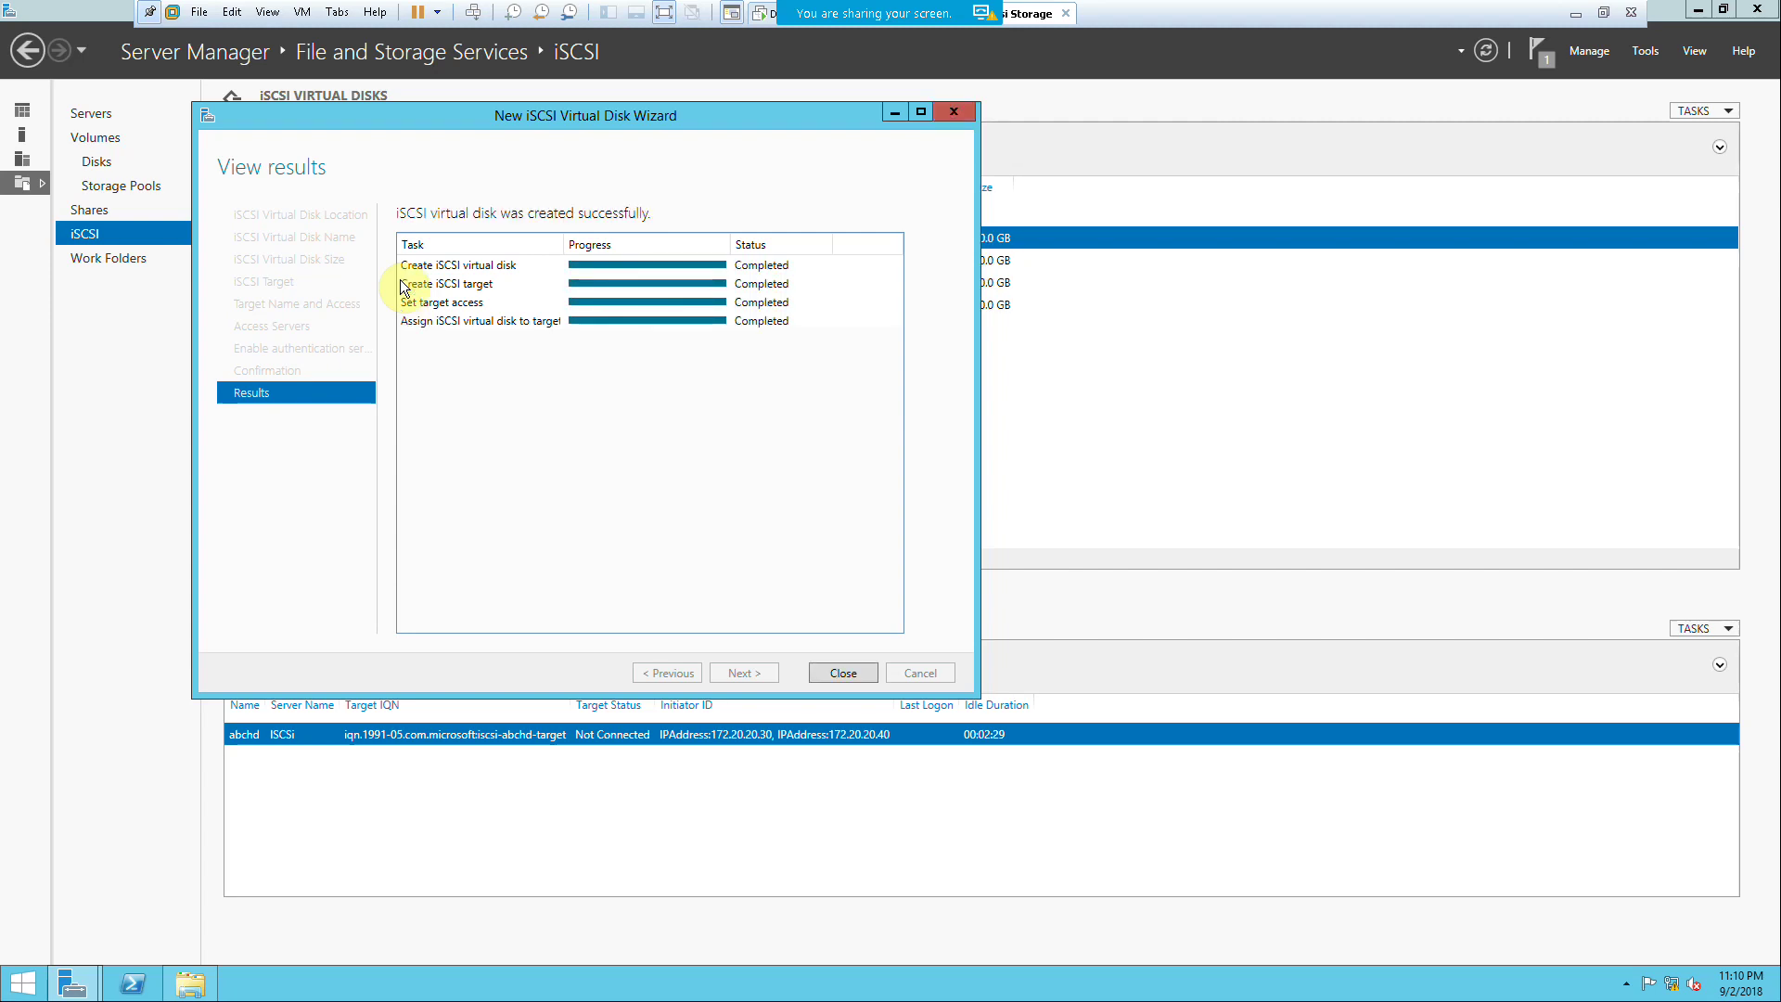
pyautogui.click(841, 673)
pyautogui.click(740, 298)
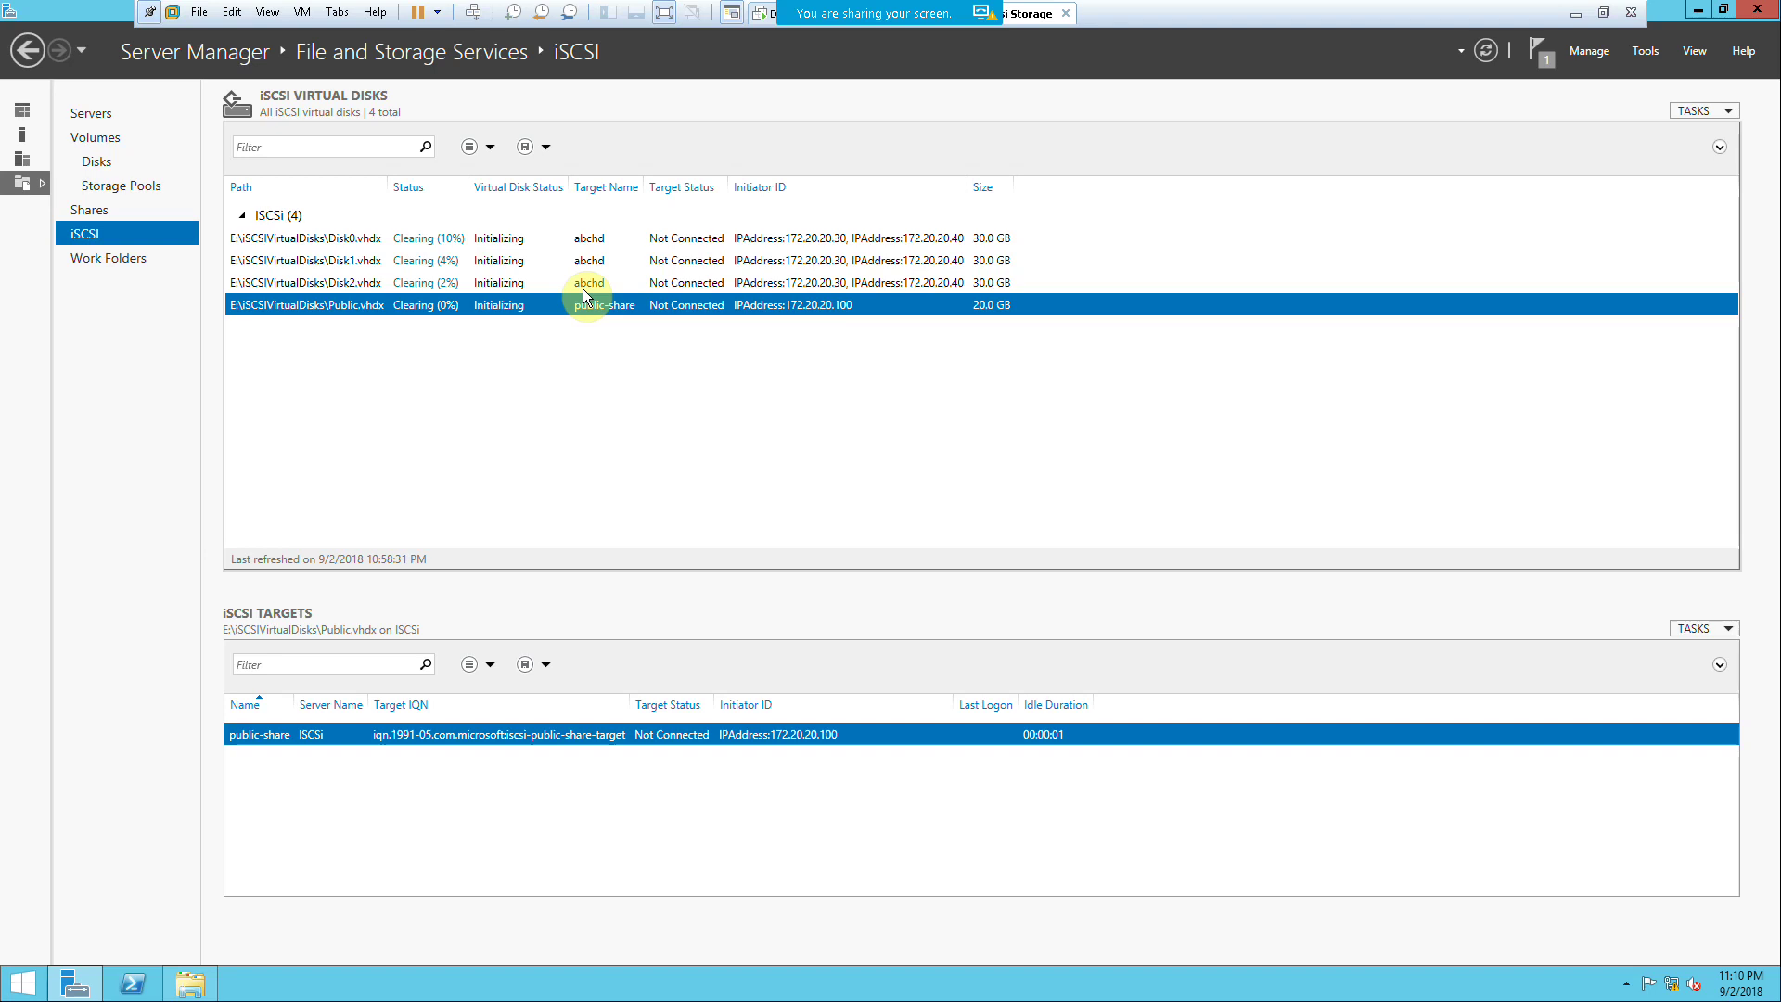
pyautogui.click(554, 239)
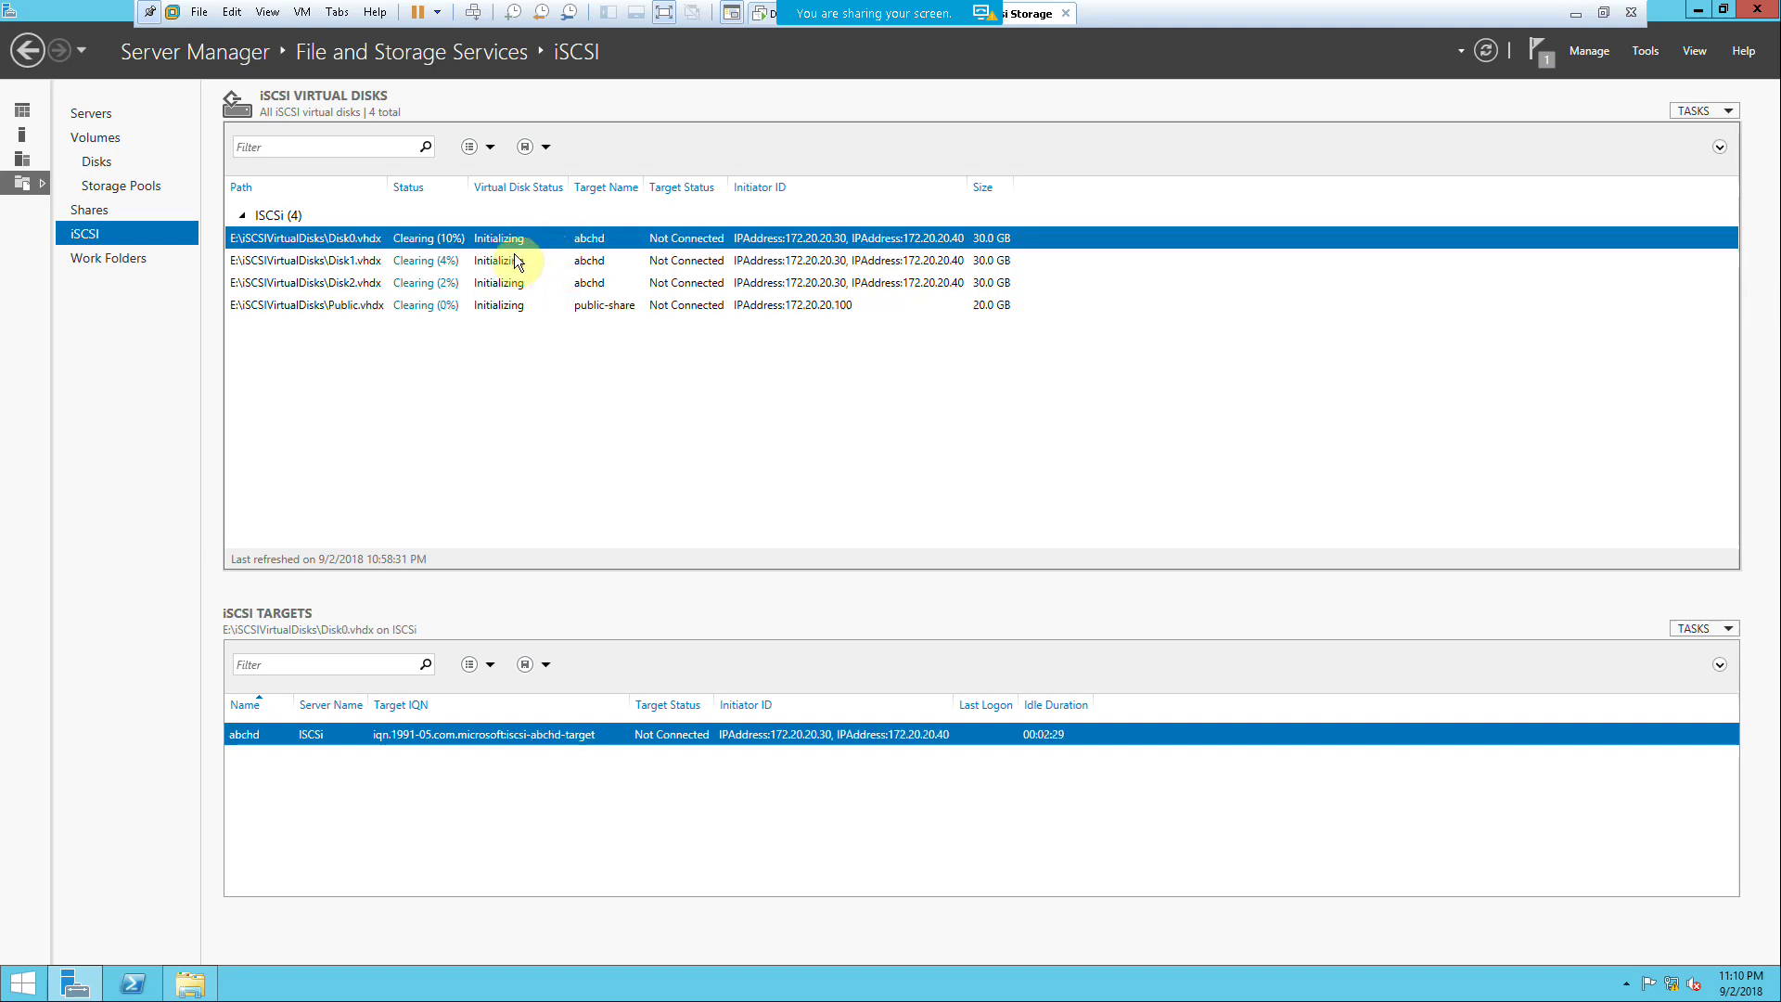
pyautogui.click(525, 261)
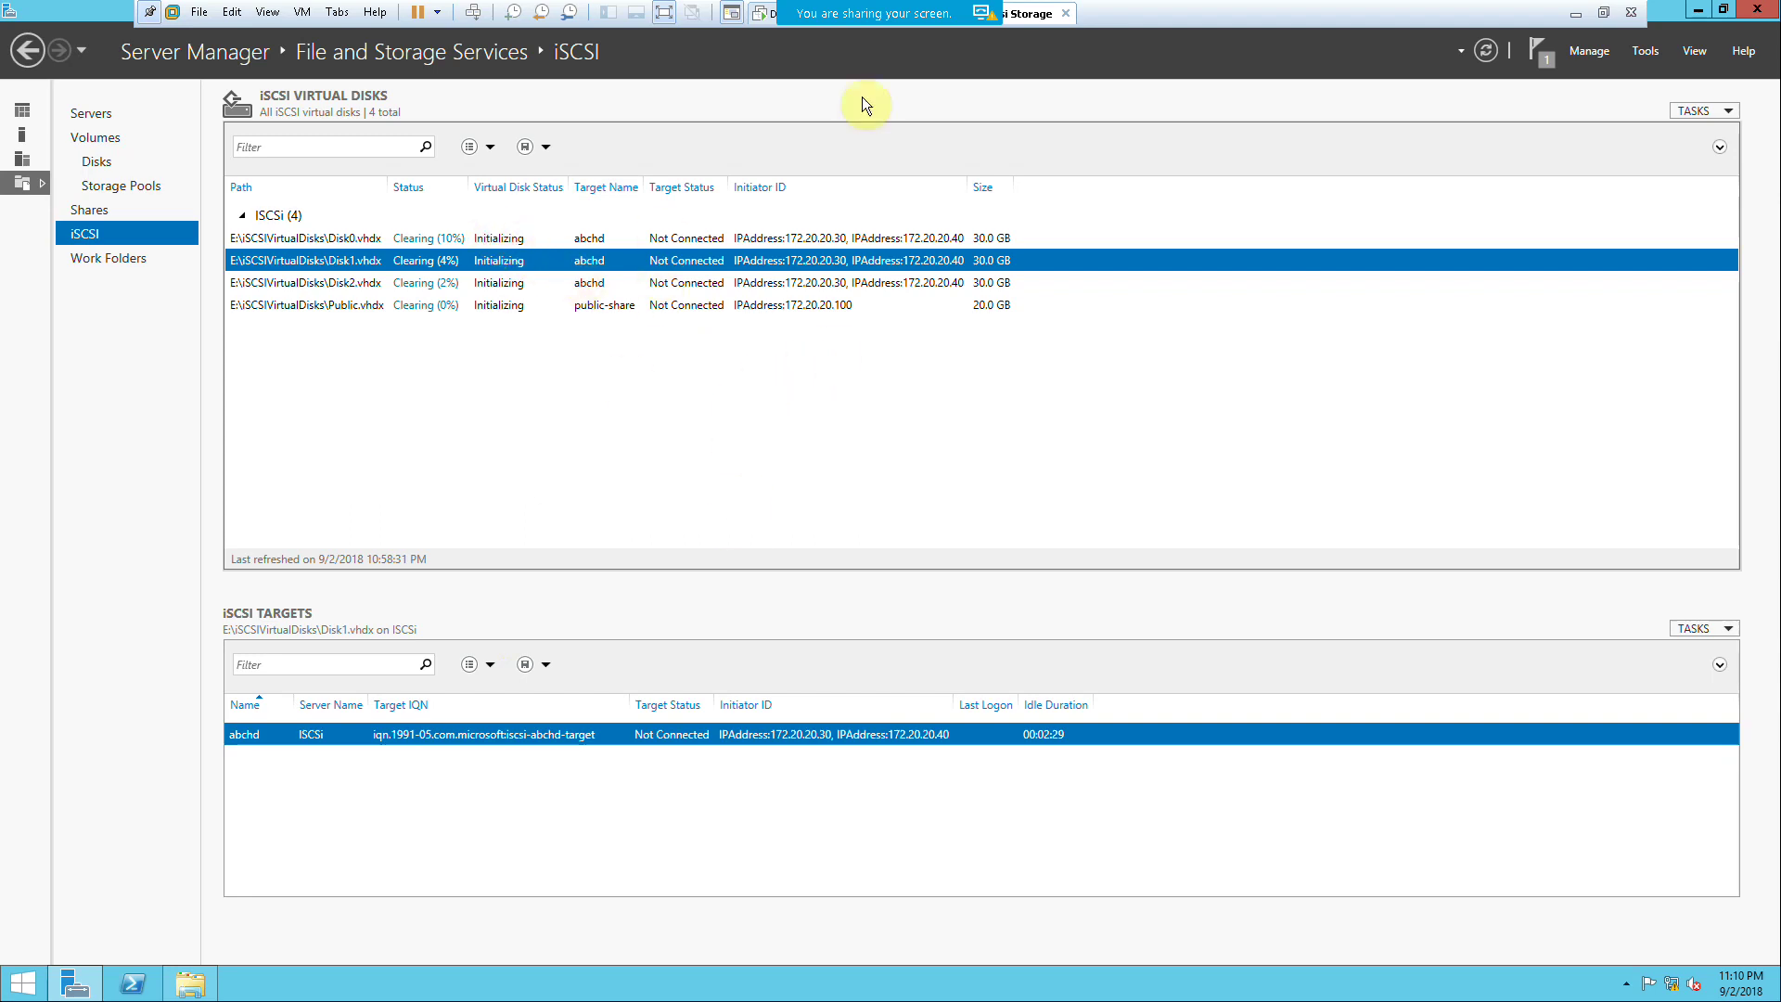
pyautogui.click(1603, 12)
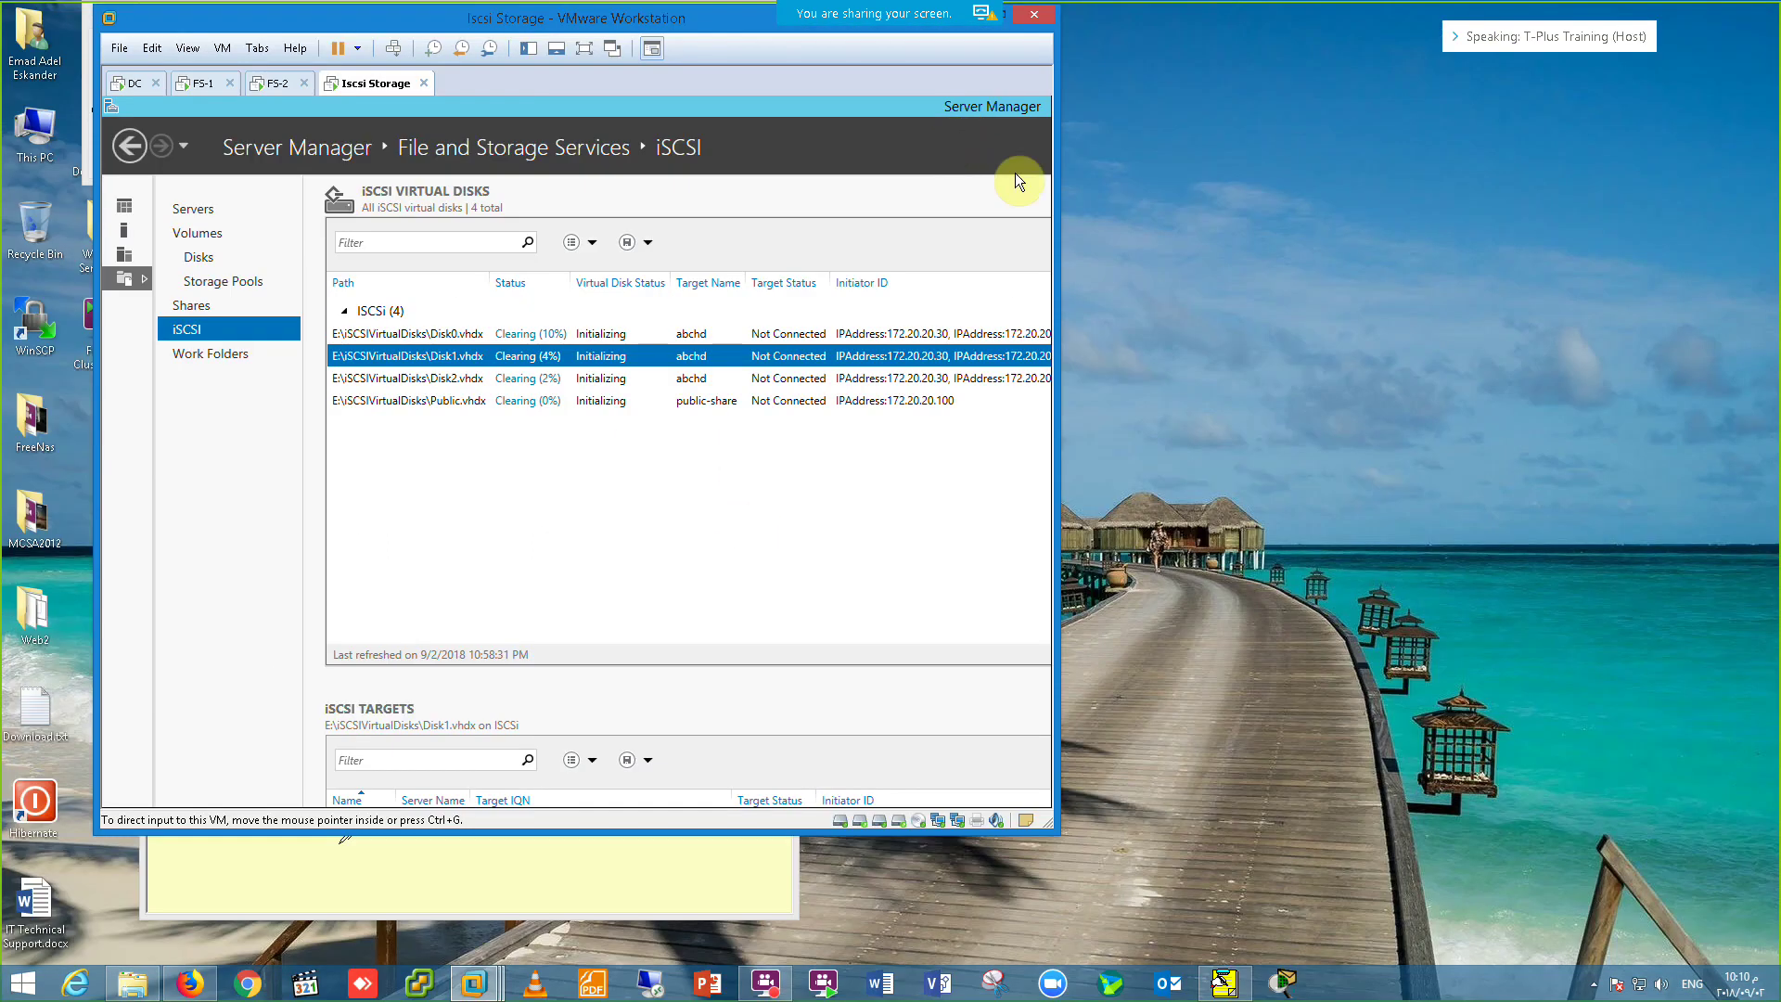
# Step: On FS-2 in full-screen, close the network status windows and open the Tools menu
pyautogui.click(195, 85)
pyautogui.click(278, 83)
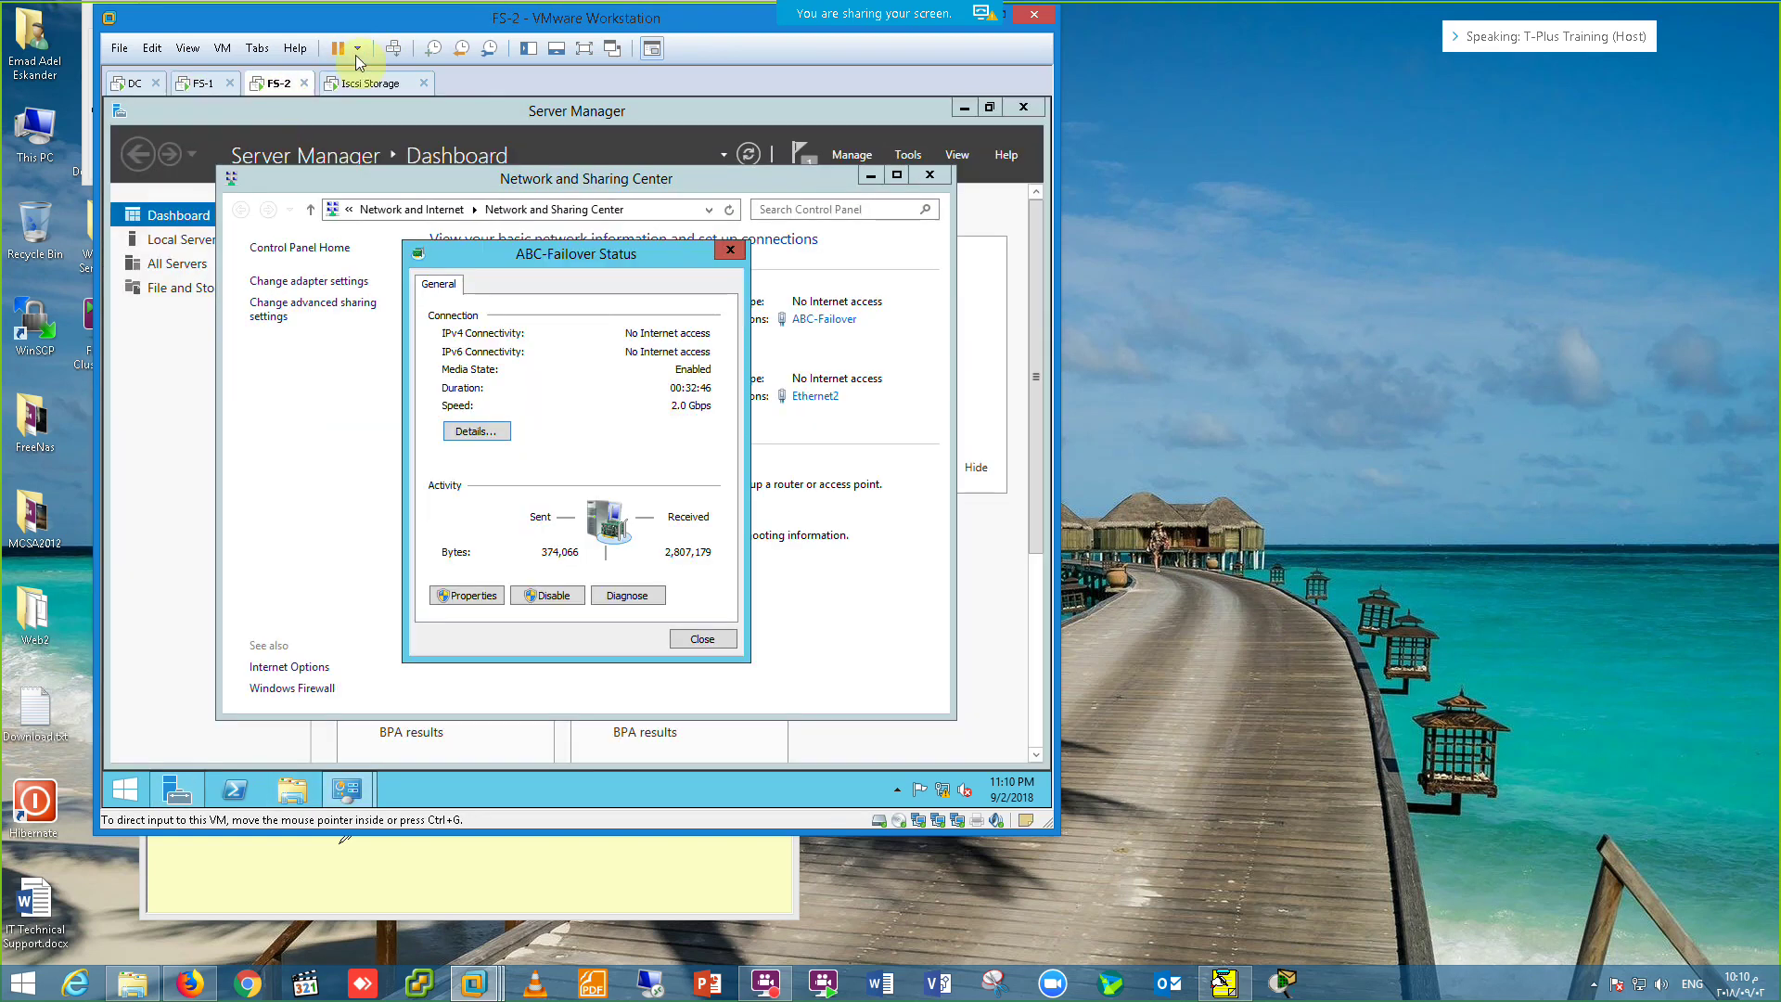
pyautogui.click(585, 48)
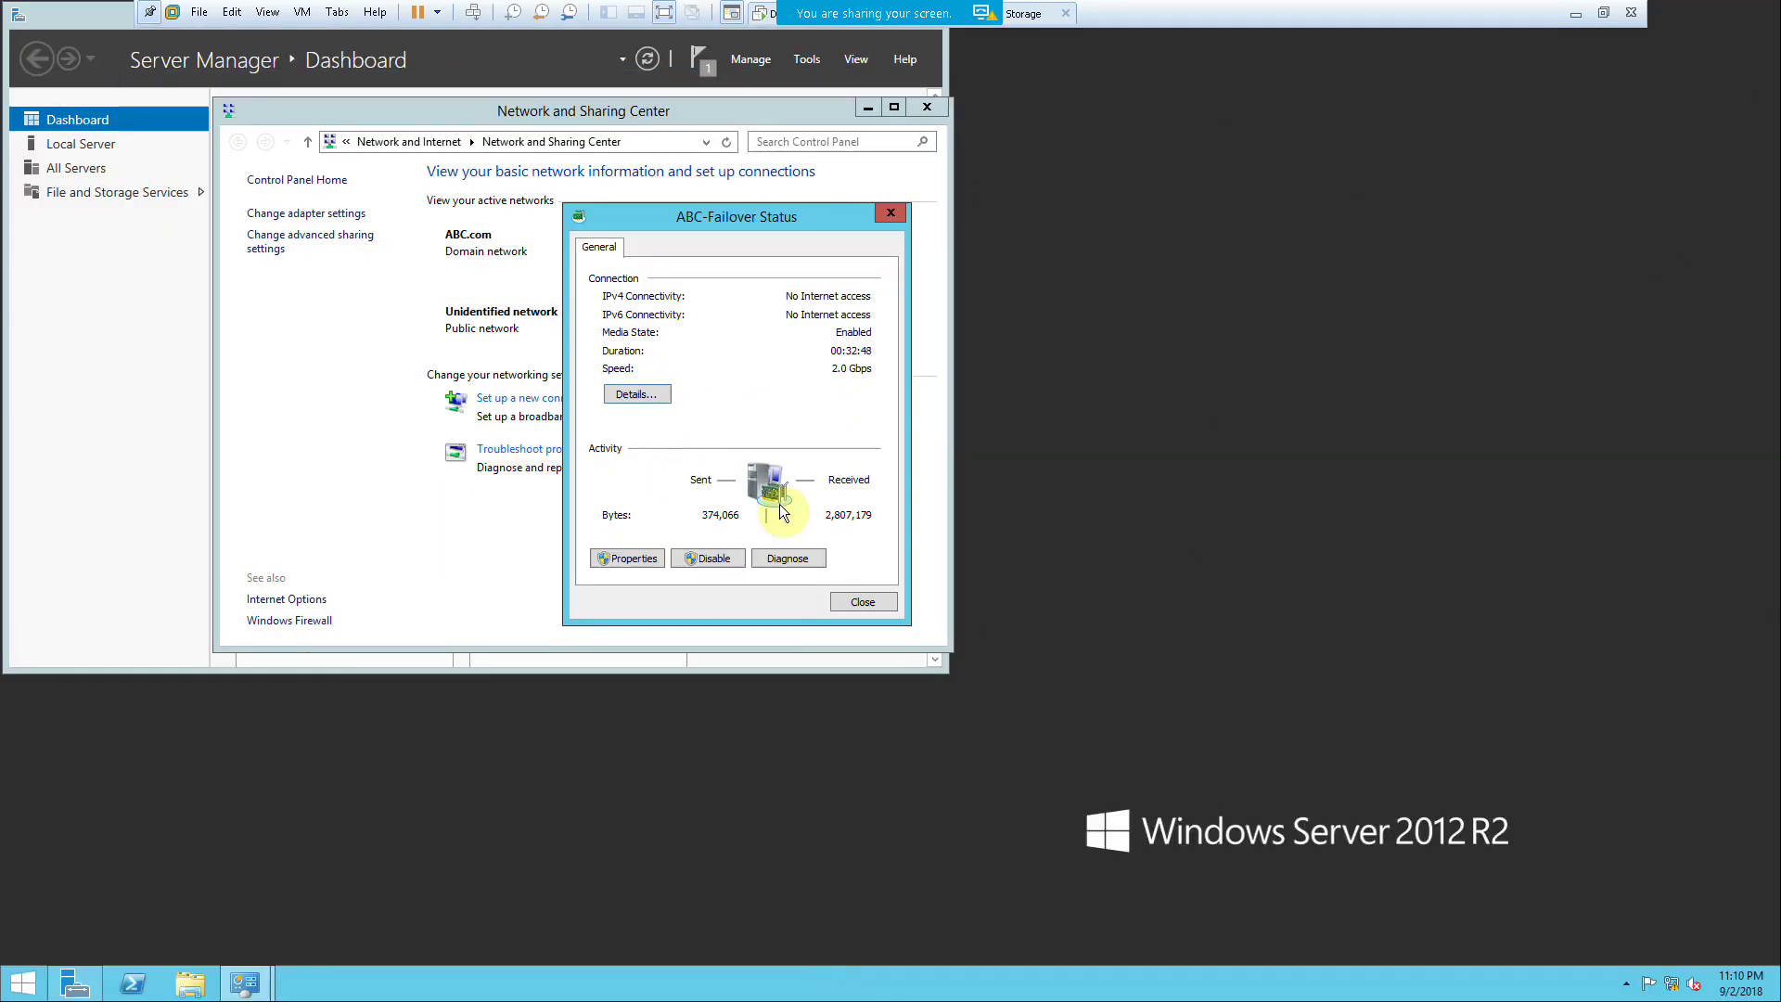
pyautogui.click(863, 602)
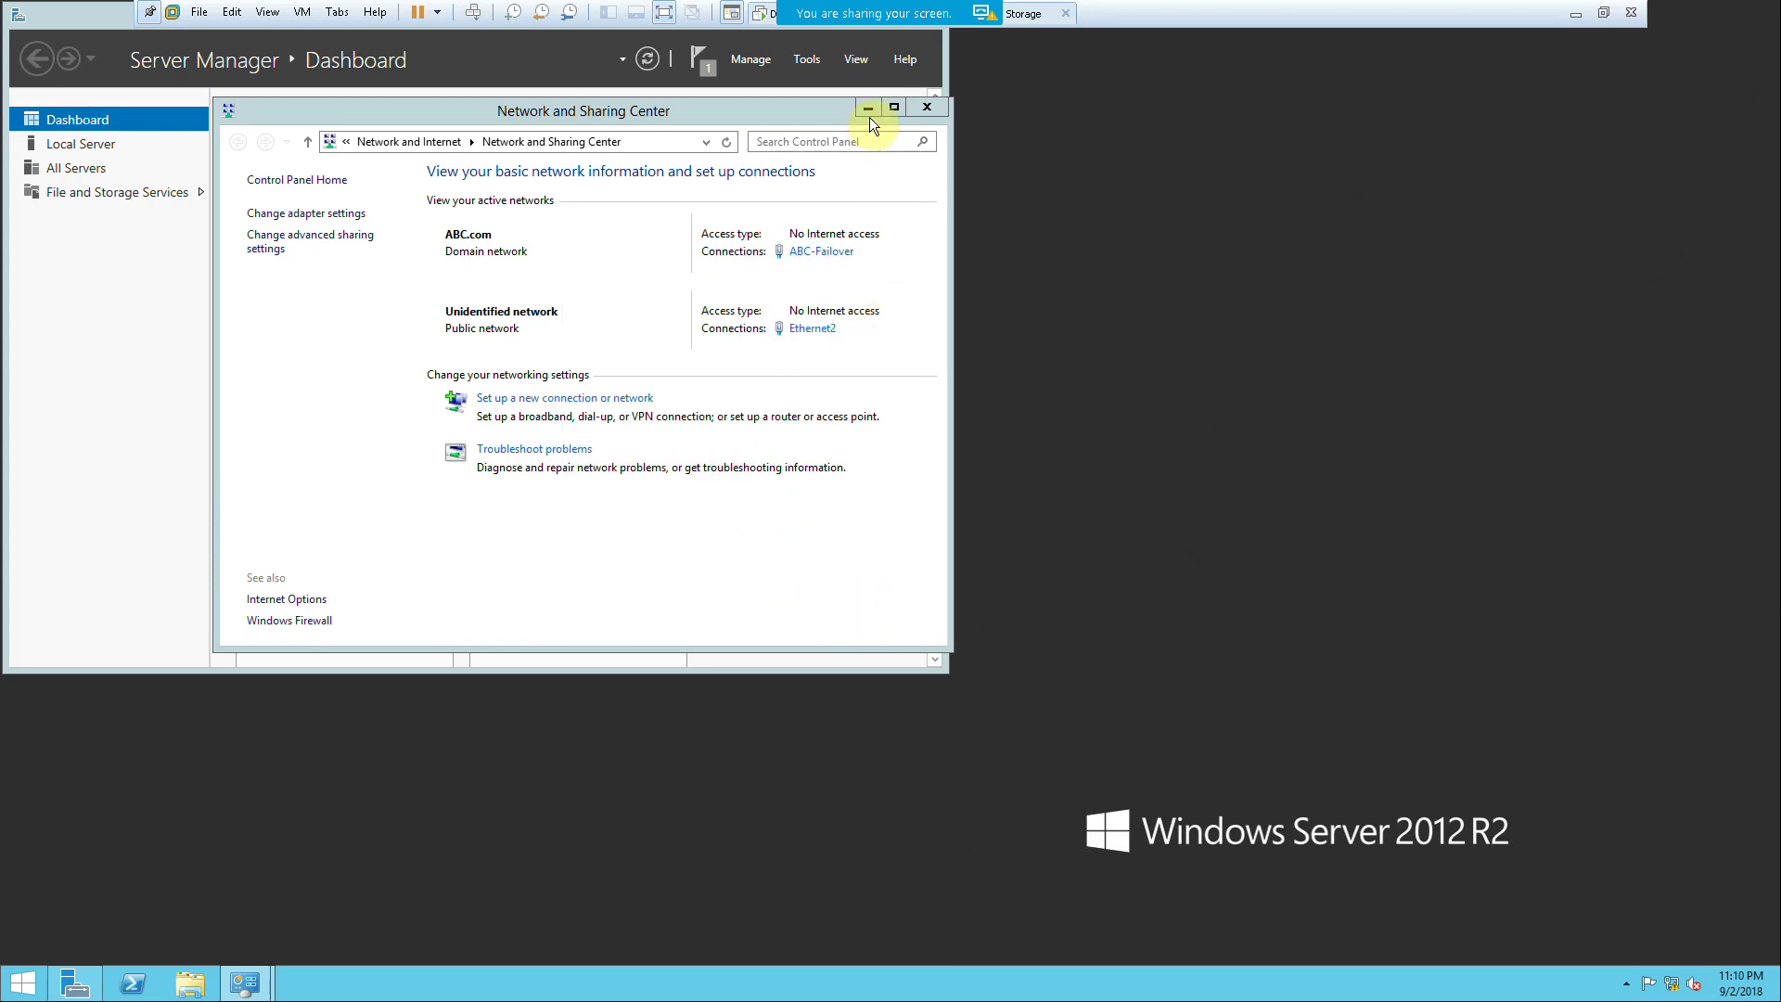
pyautogui.click(936, 108)
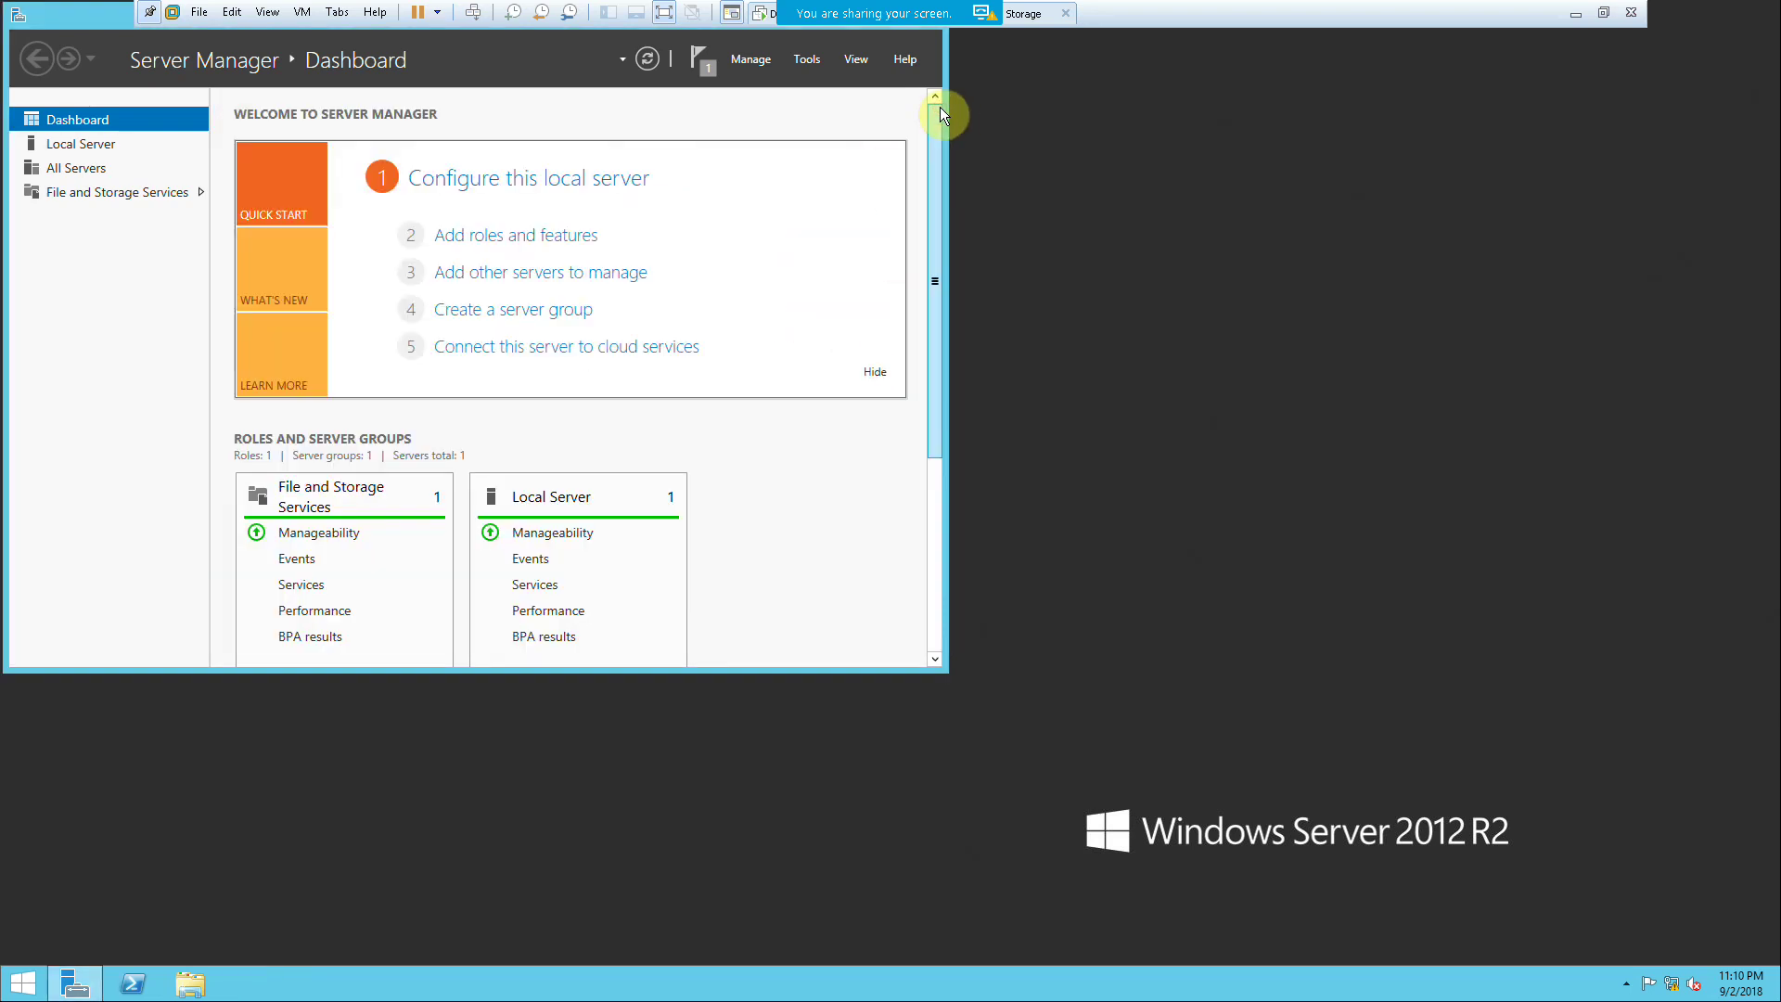
pyautogui.moveTo(867, 34)
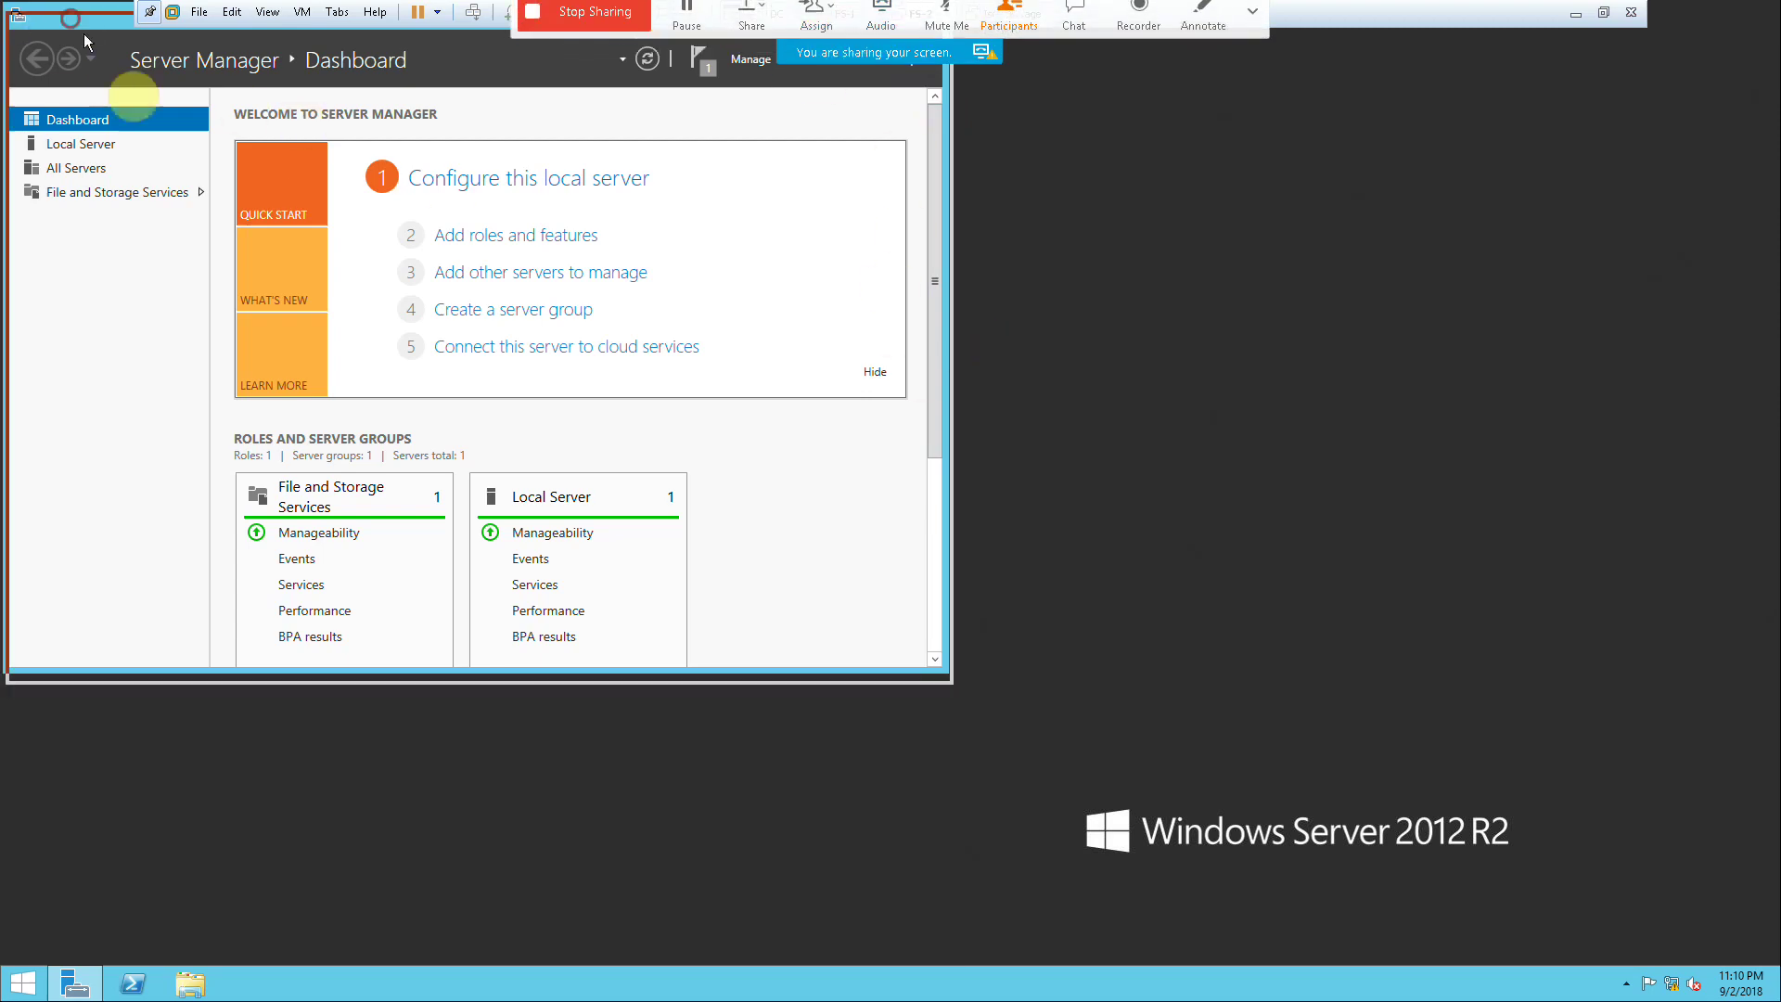
pyautogui.moveTo(597, 24); pyautogui.dragTo(640, 87)
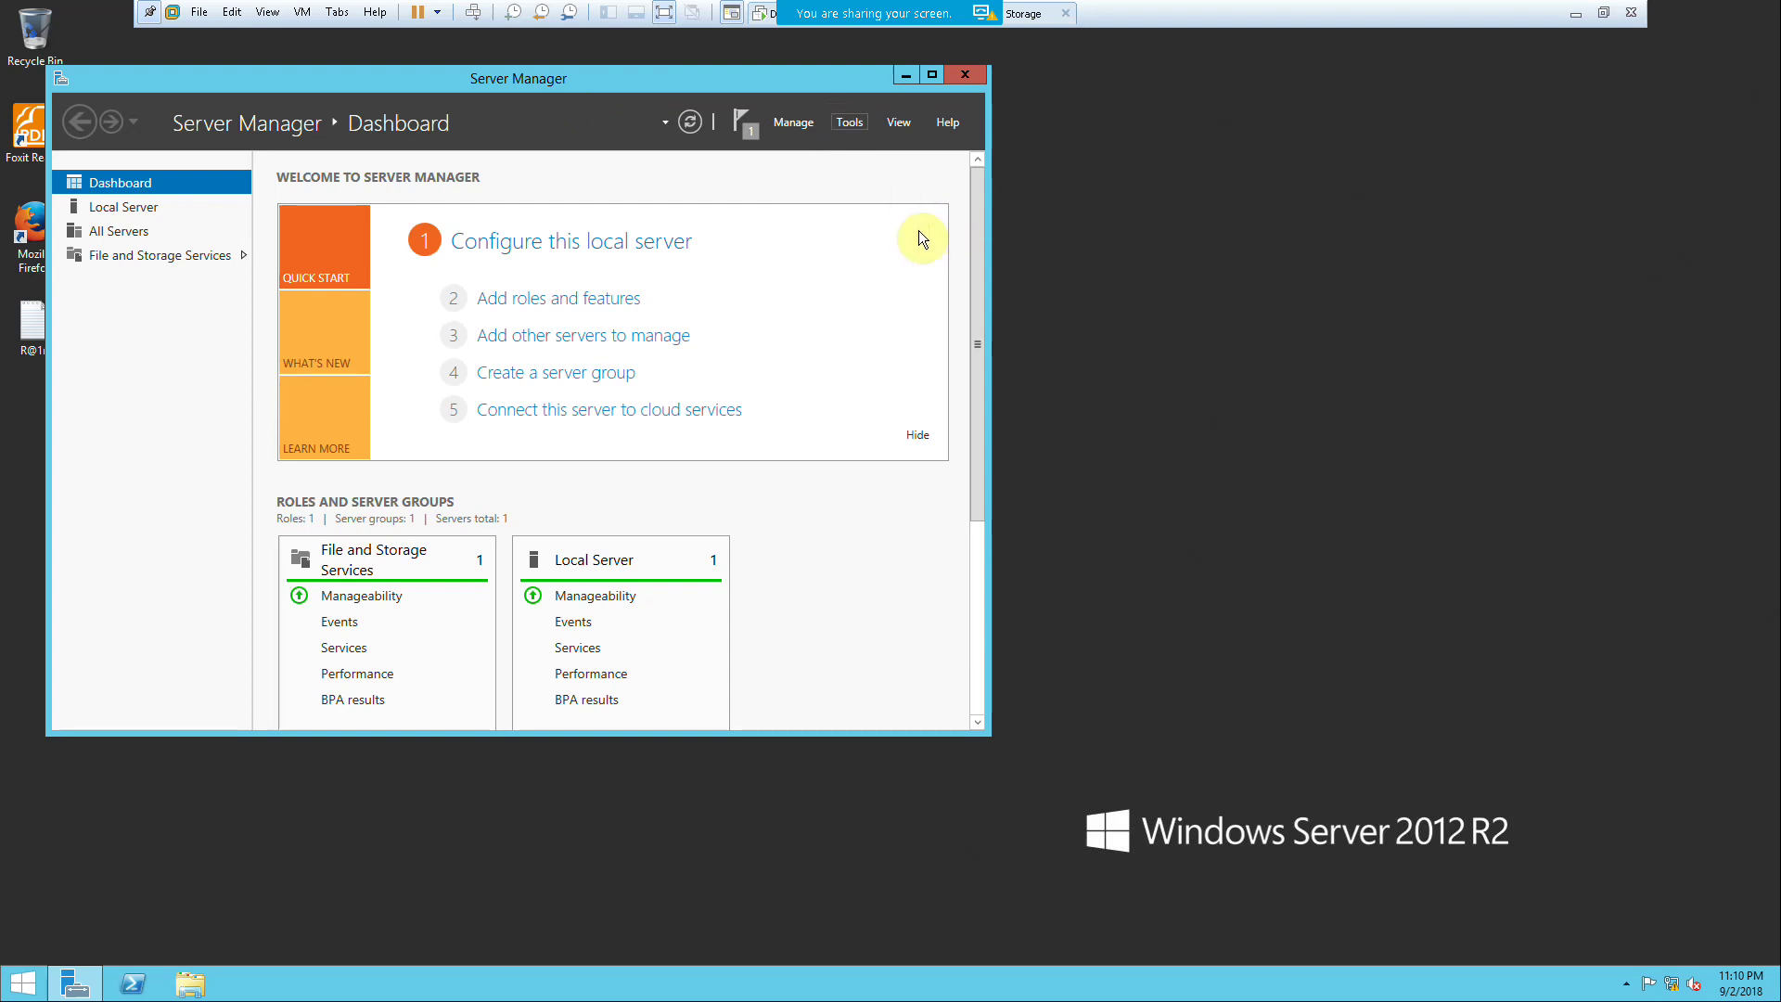
pyautogui.click(853, 126)
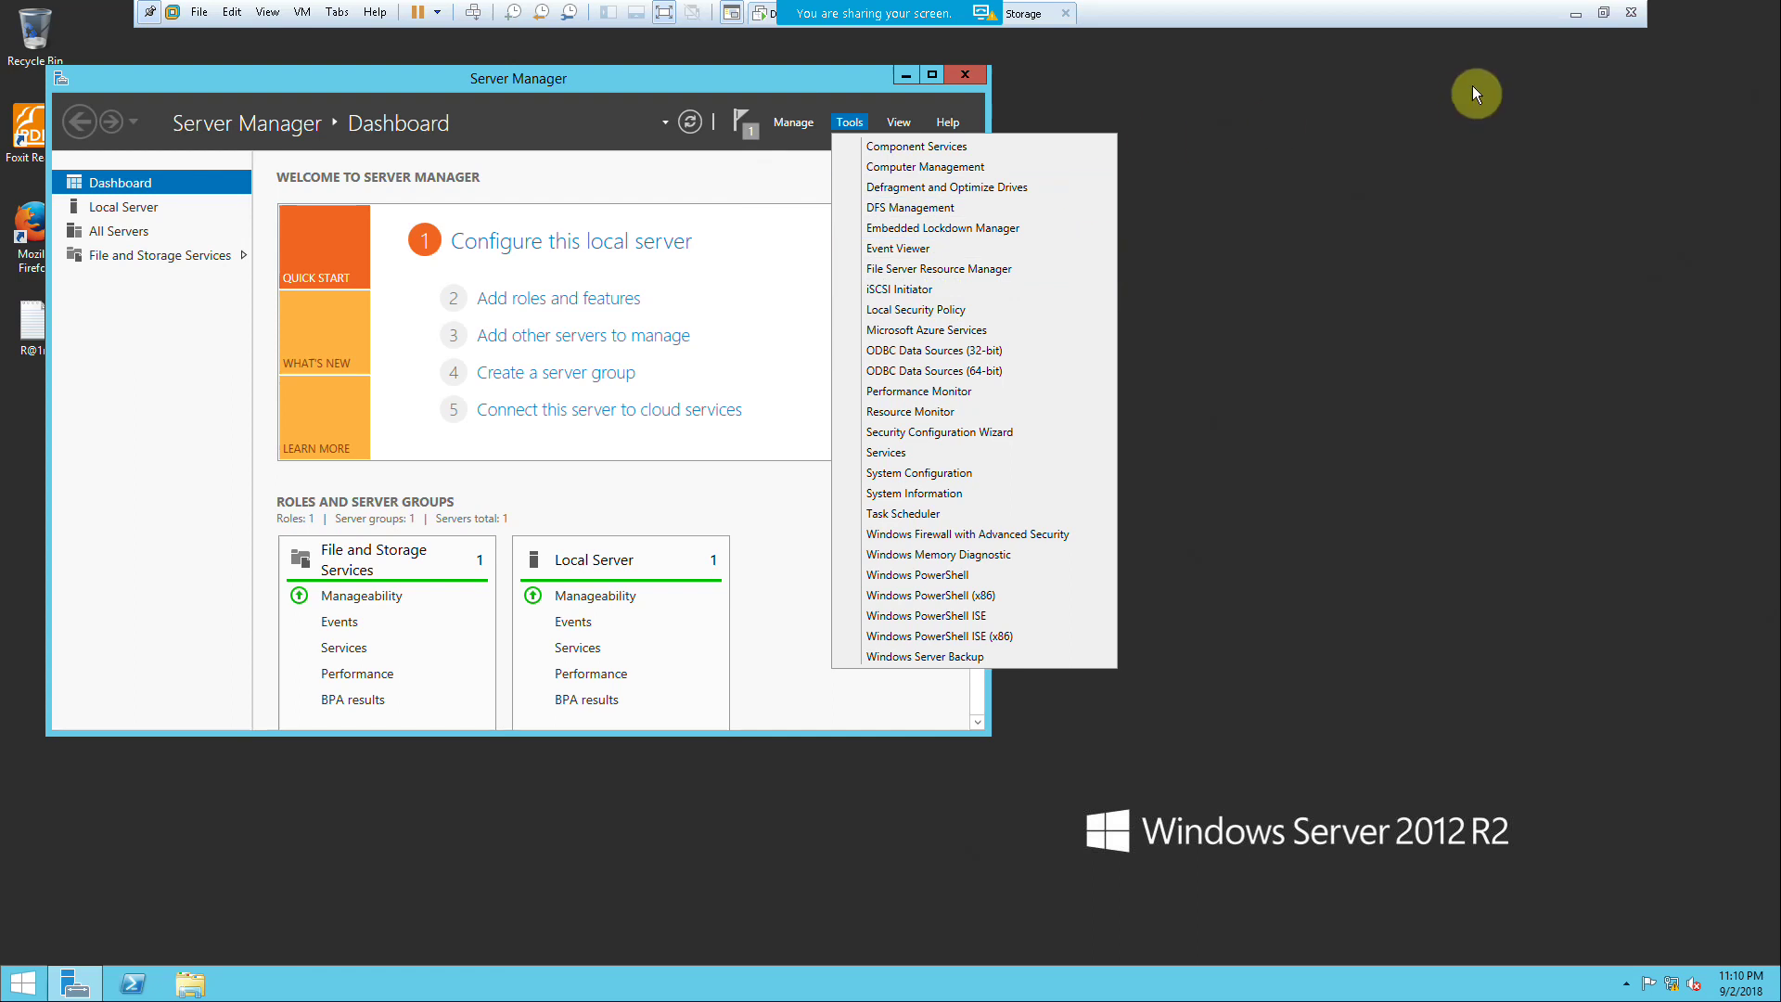
# Step: Switch to FS-1 in full-screen and close its network connection details
pyautogui.click(1602, 13)
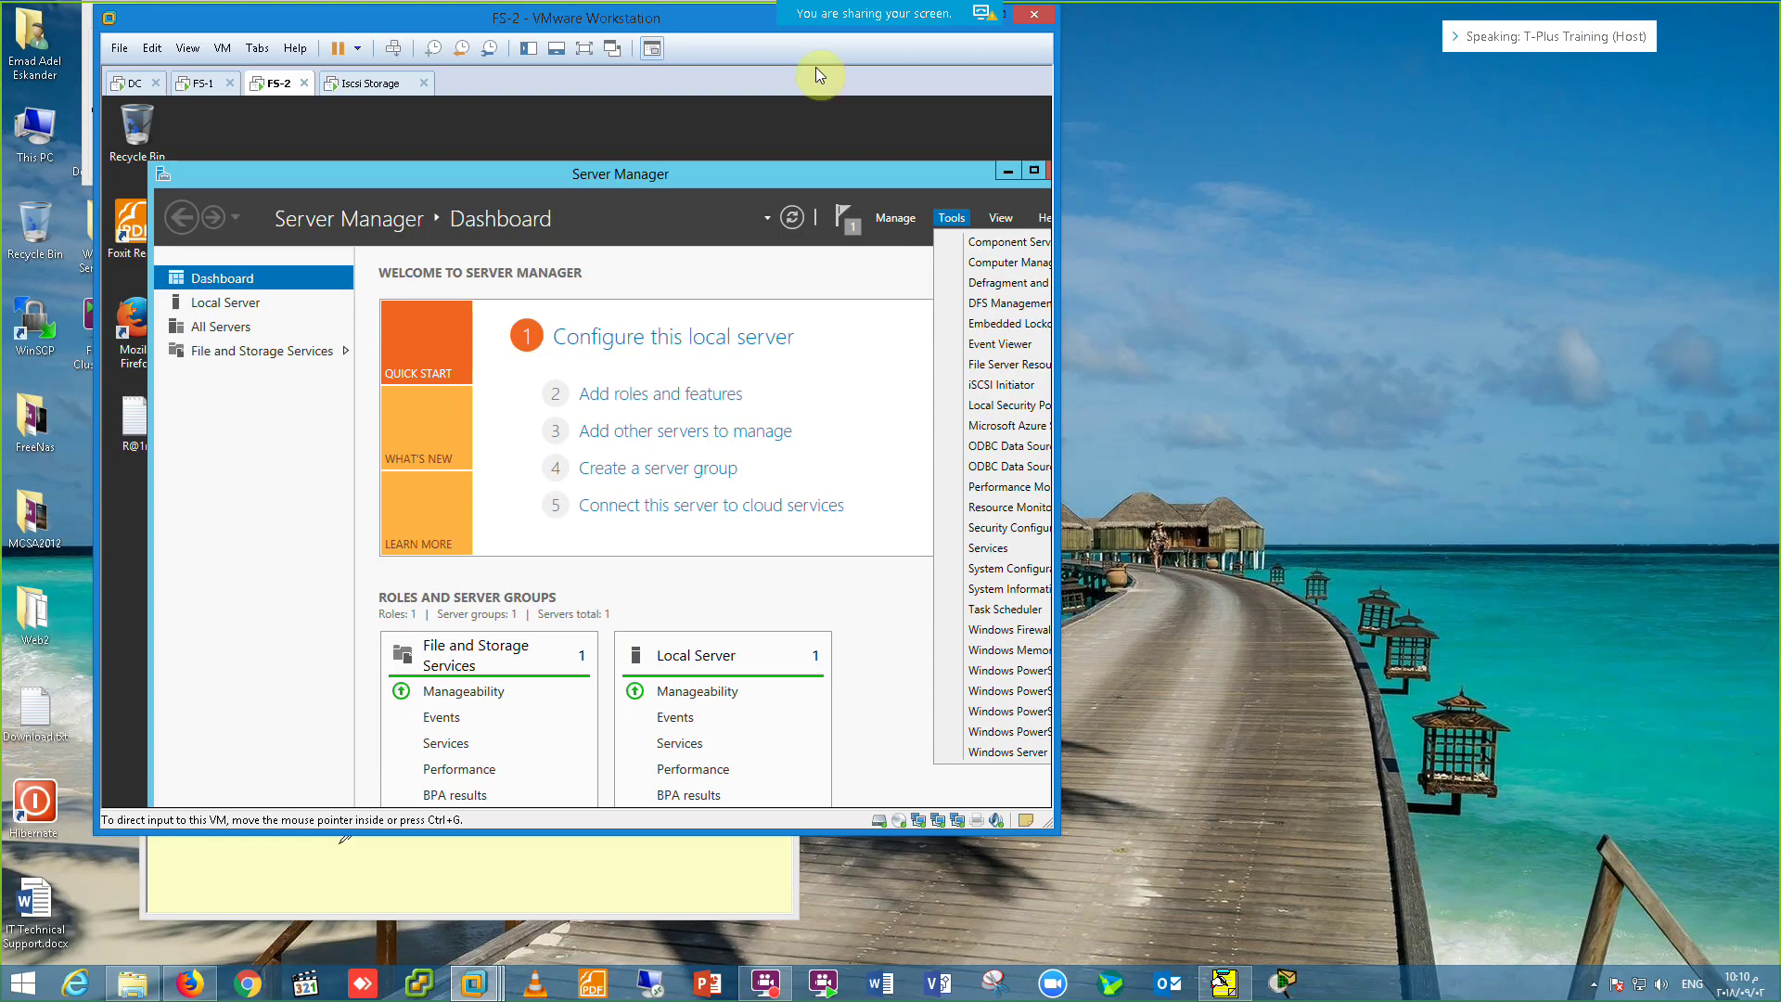
pyautogui.click(206, 86)
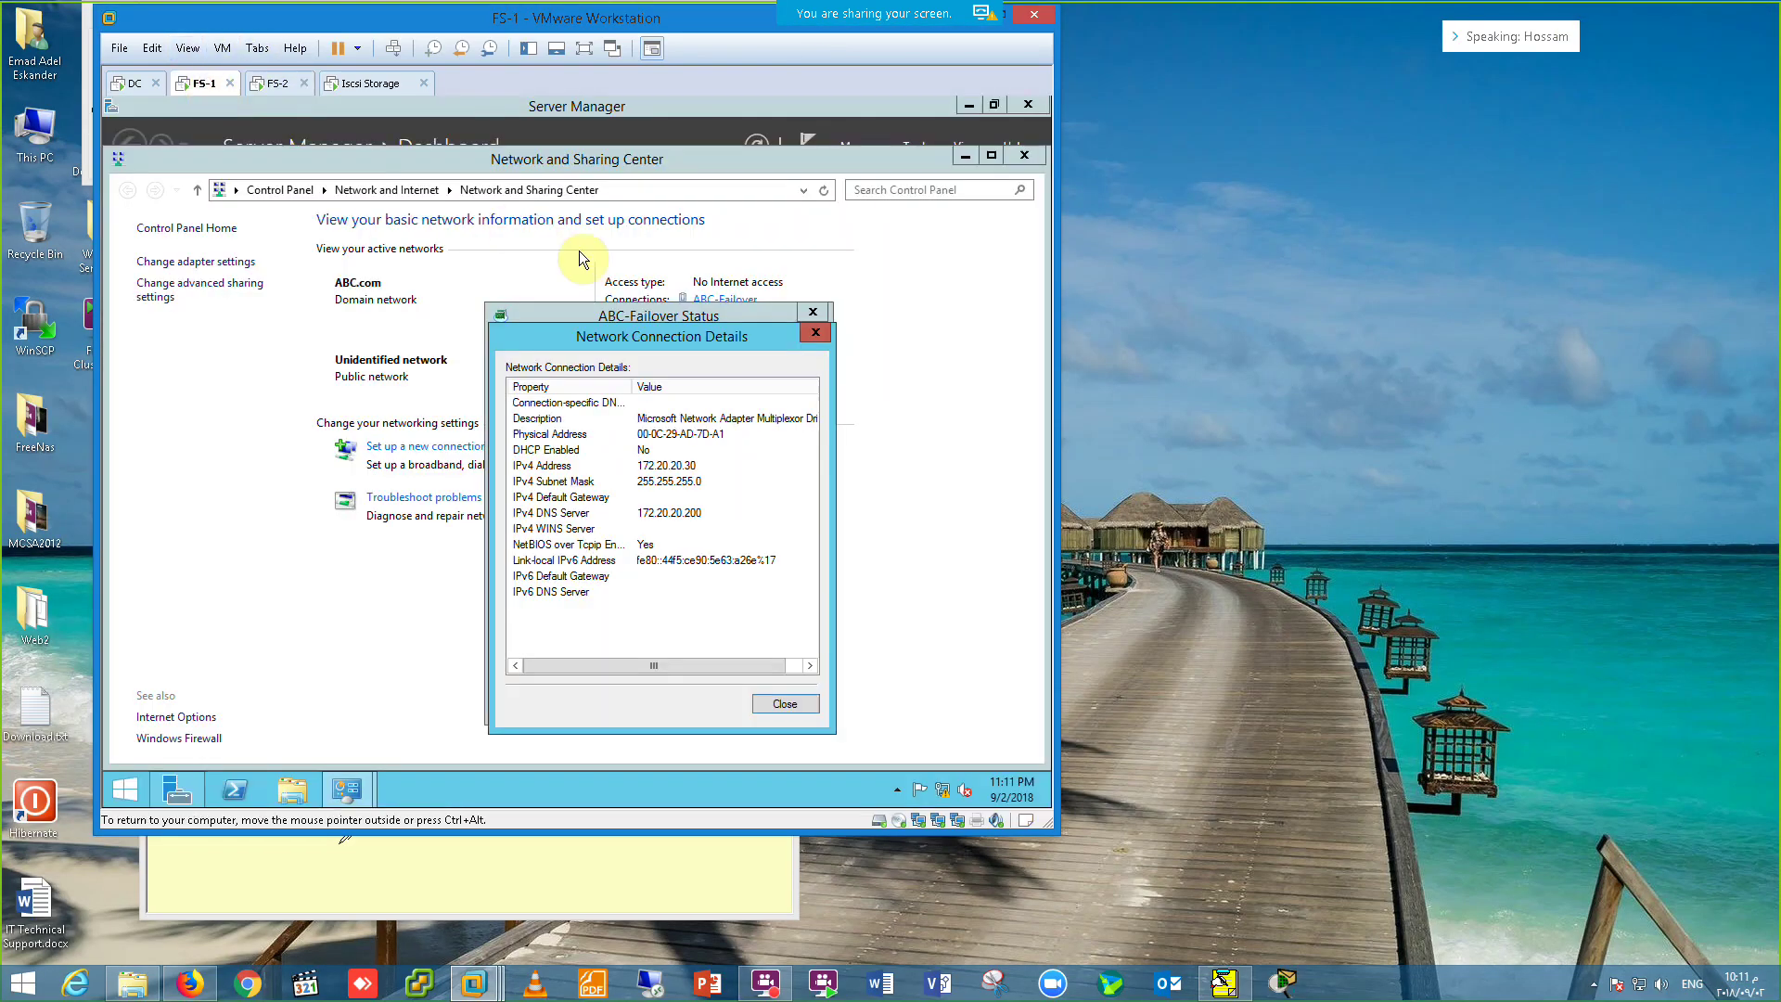
pyautogui.click(582, 48)
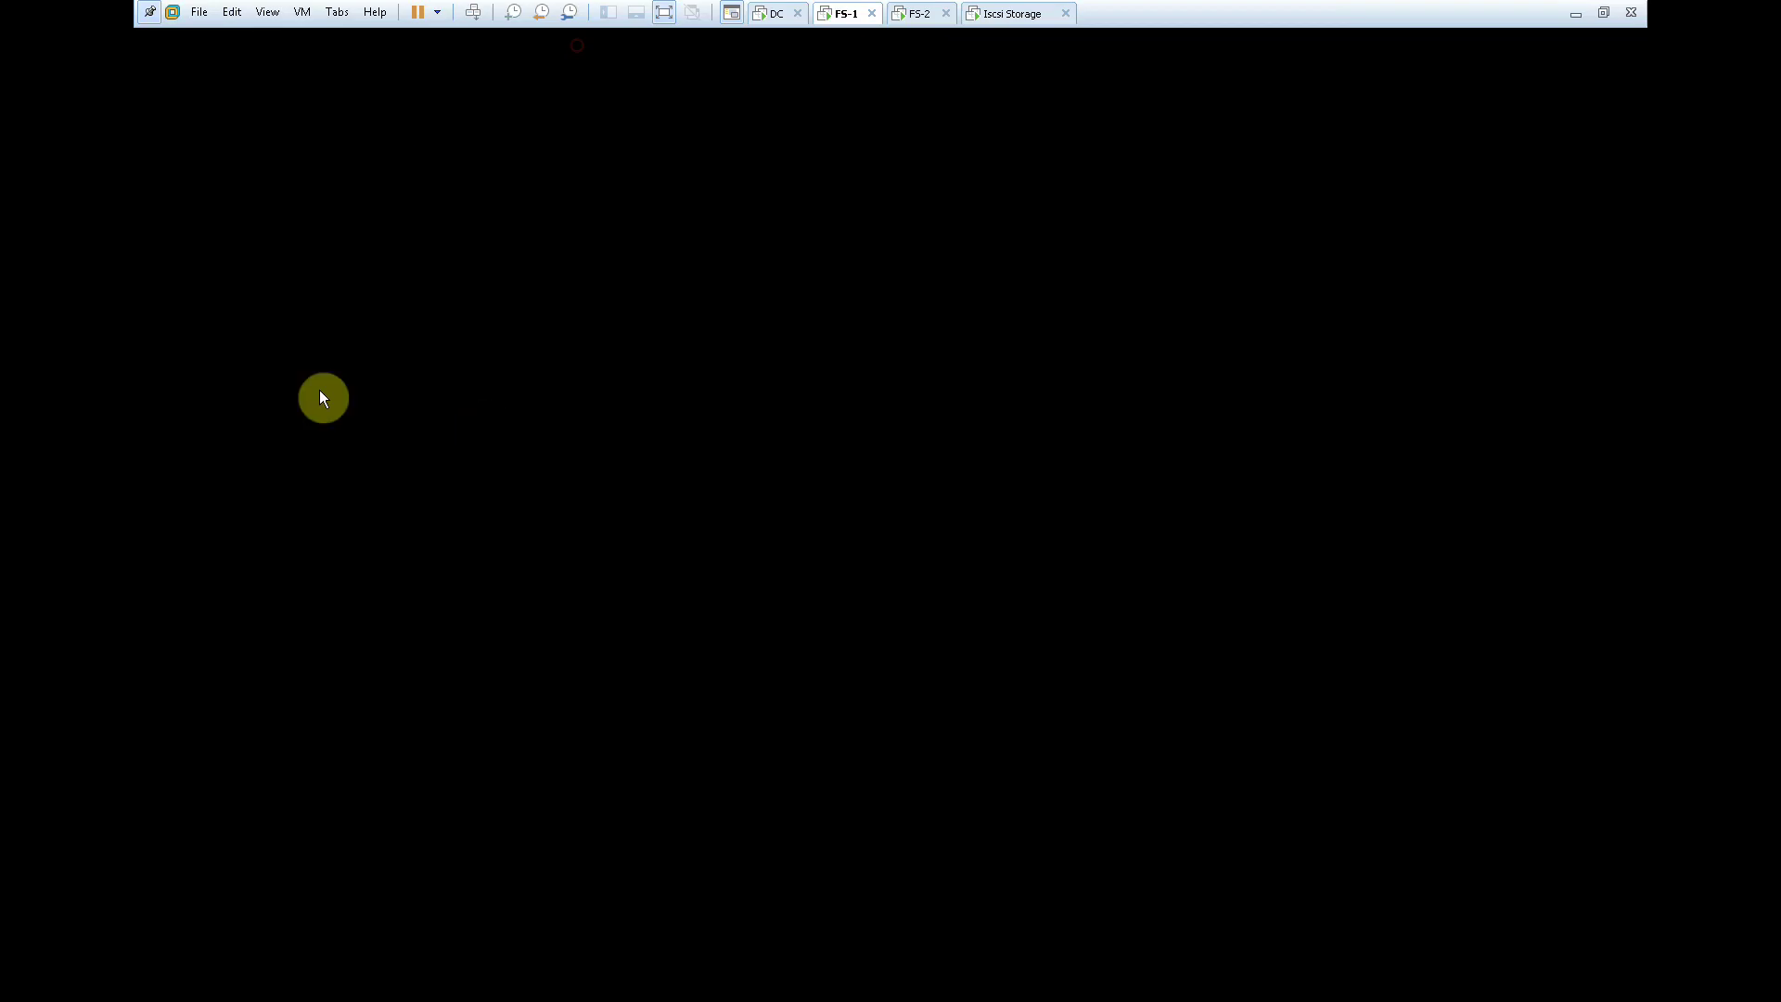
pyautogui.click(1042, 330)
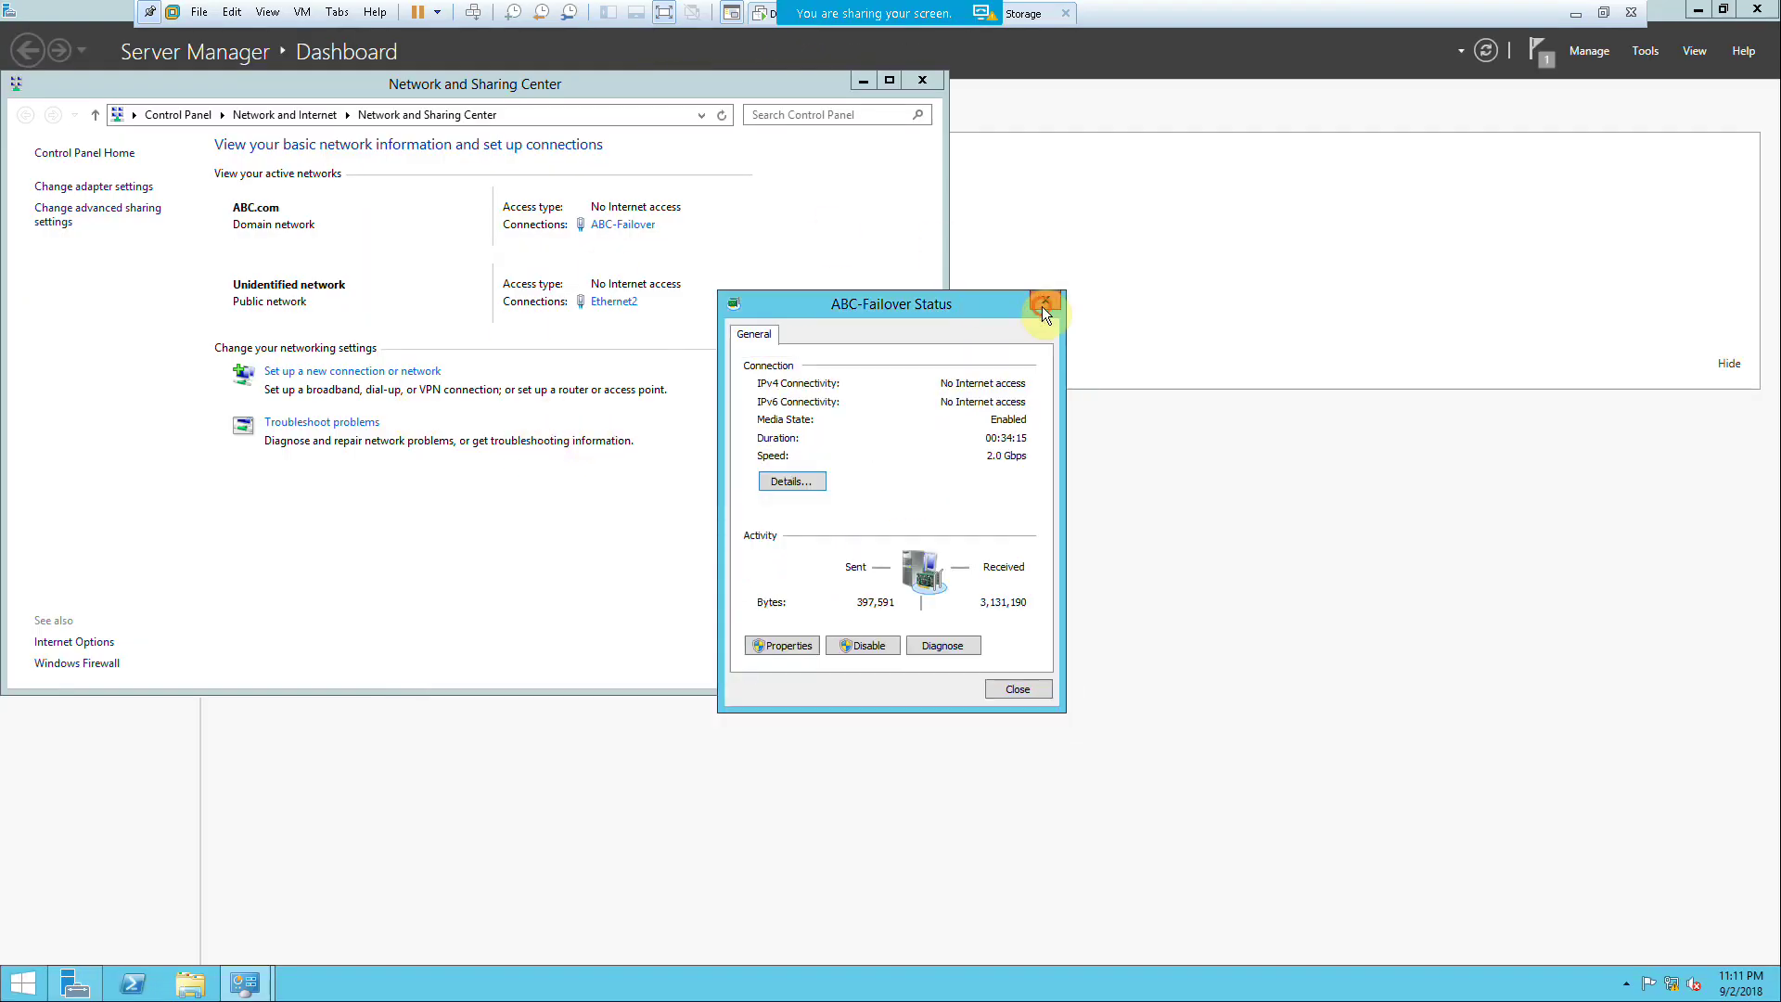
# Step: Close FS-1's network windows, launch the iSCSI Initiator, and start the iSCSI service
pyautogui.click(1045, 300)
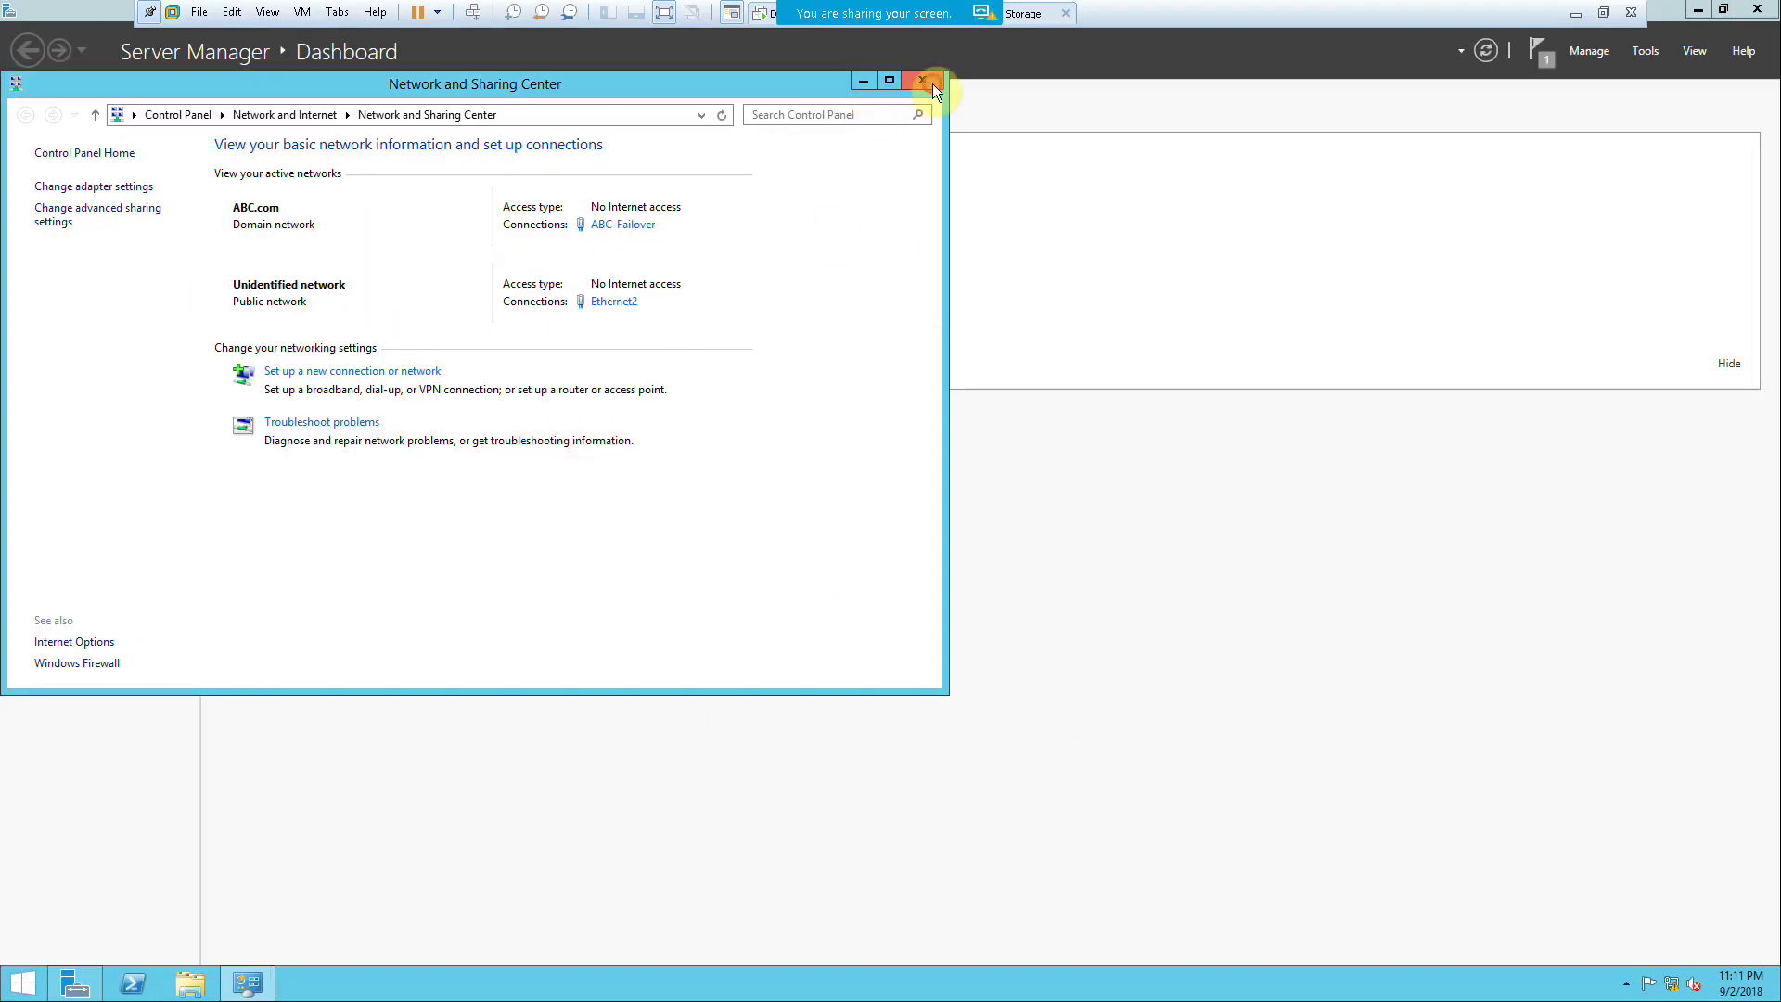
pyautogui.click(930, 82)
pyautogui.click(1655, 56)
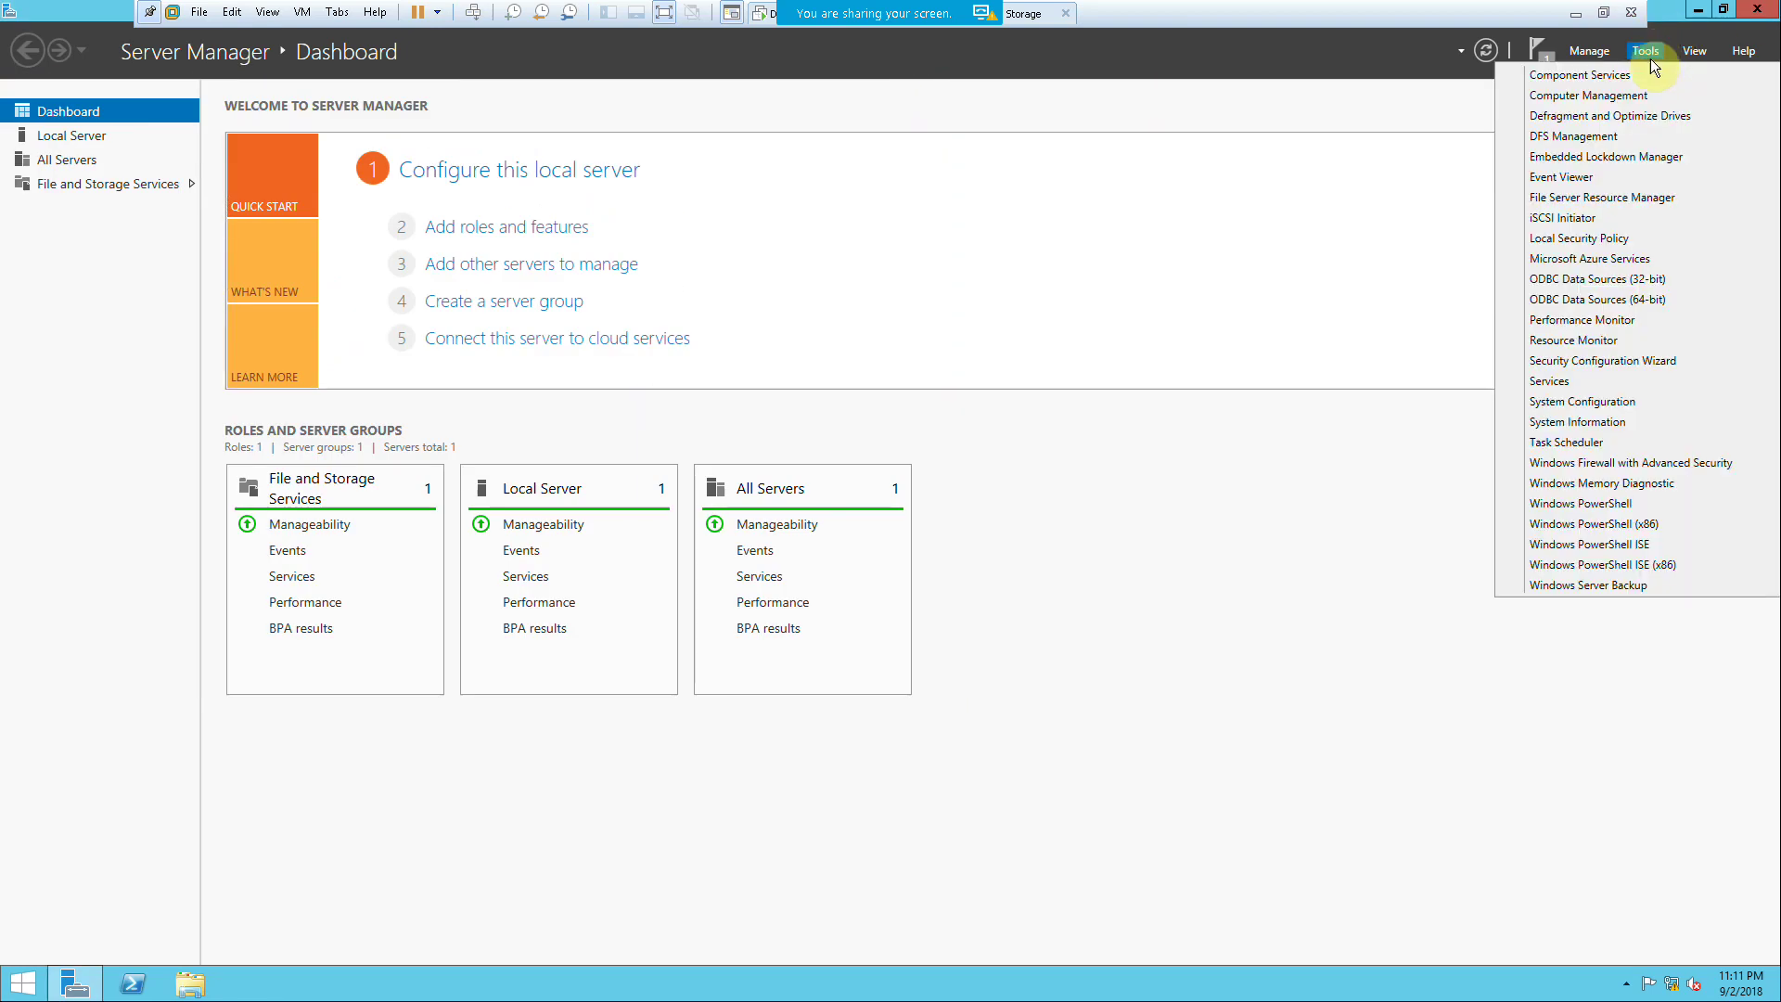
pyautogui.click(1574, 221)
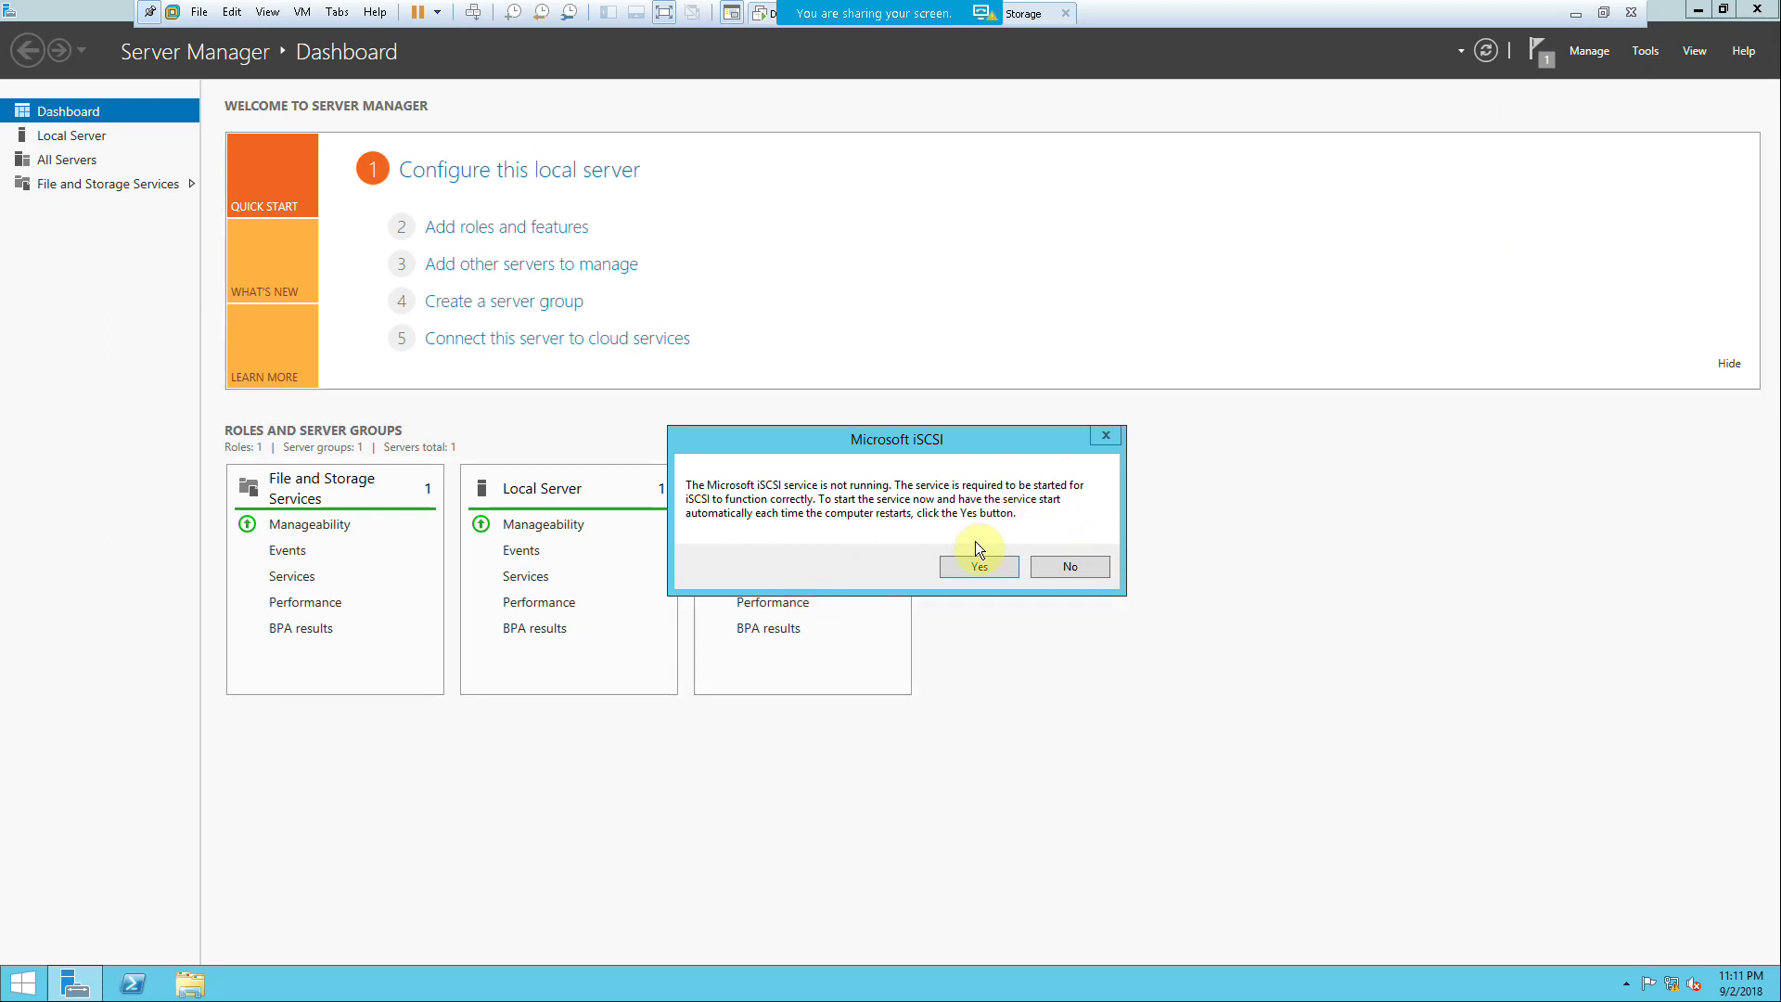
pyautogui.click(972, 564)
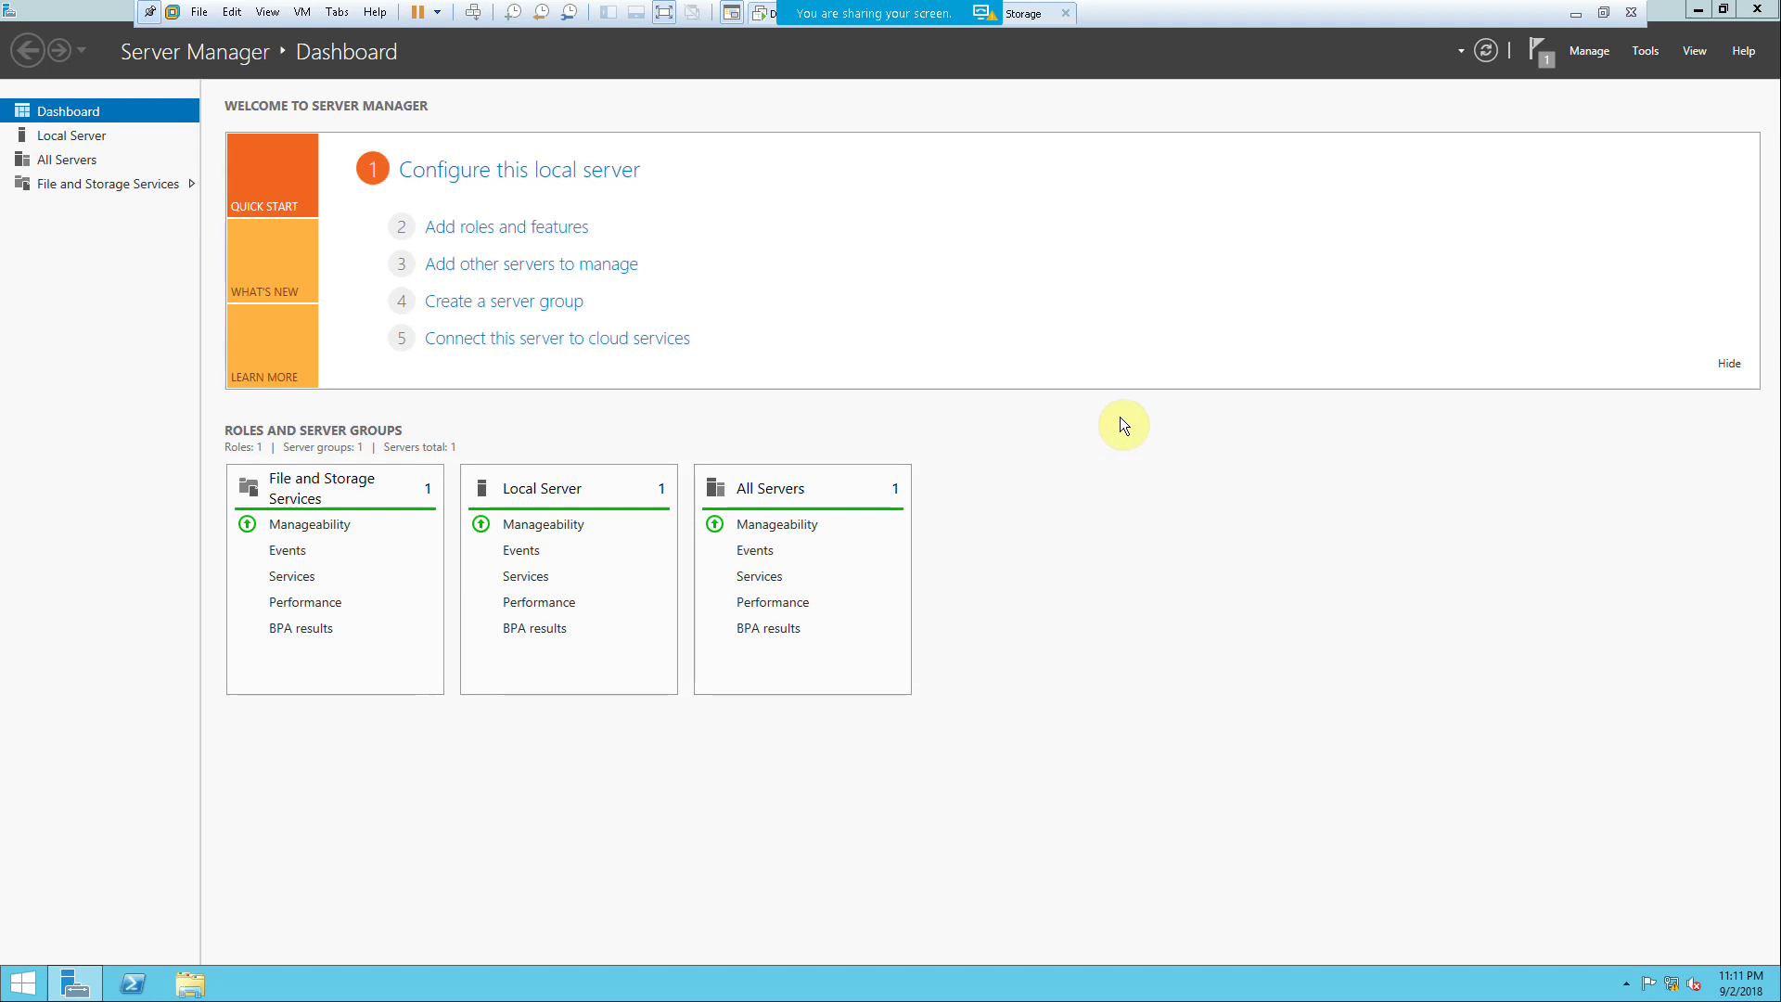
# Step: Open Computer Management and view the local disks in Disk Management
pyautogui.click(1643, 53)
pyautogui.click(1582, 95)
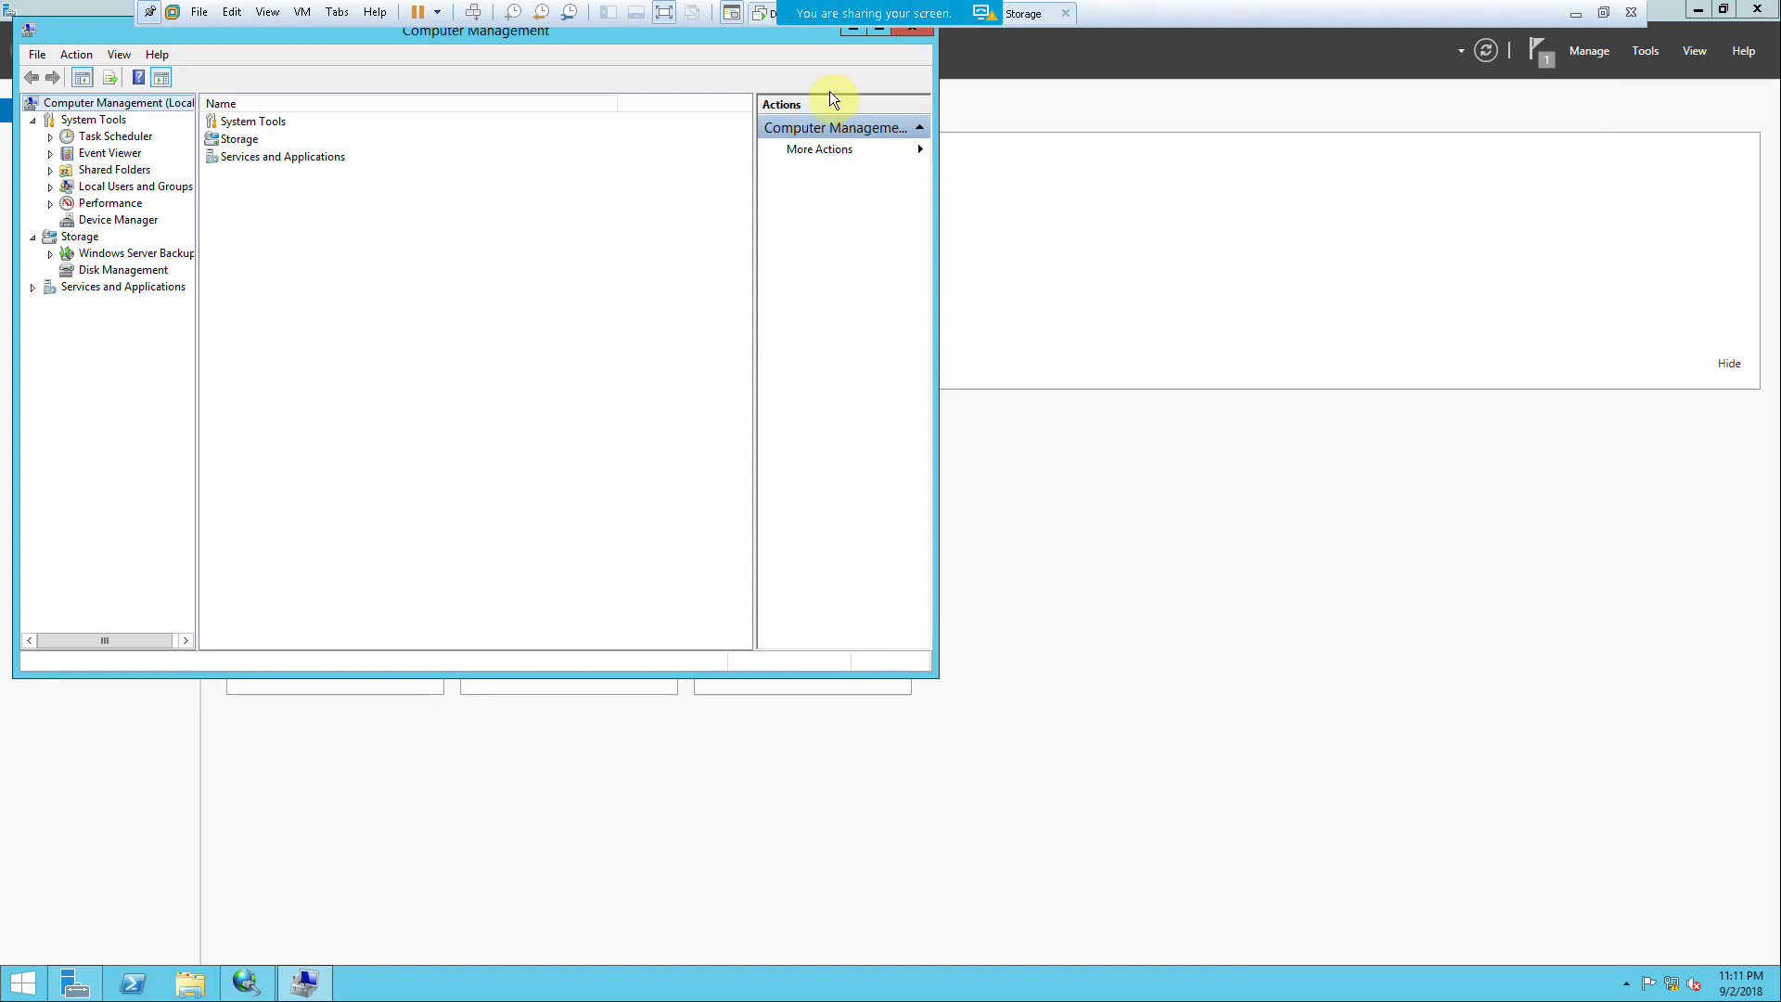
pyautogui.click(118, 271)
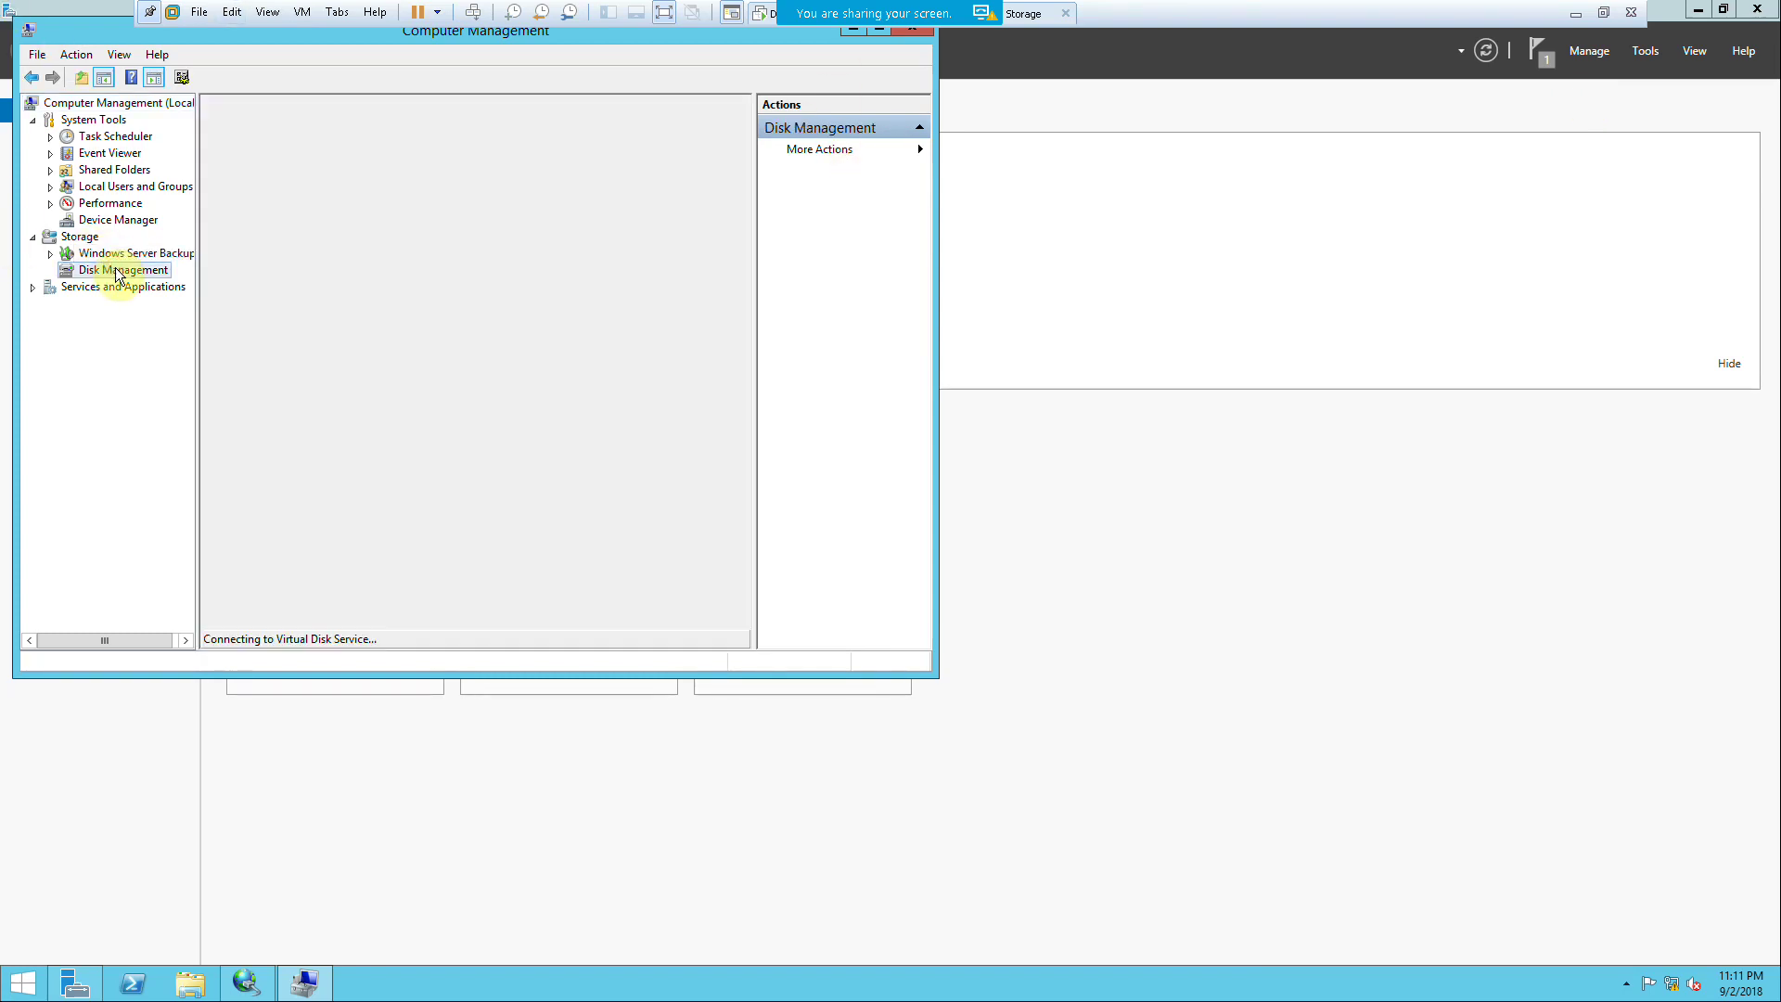
pyautogui.hscroll(1, 584, 508)
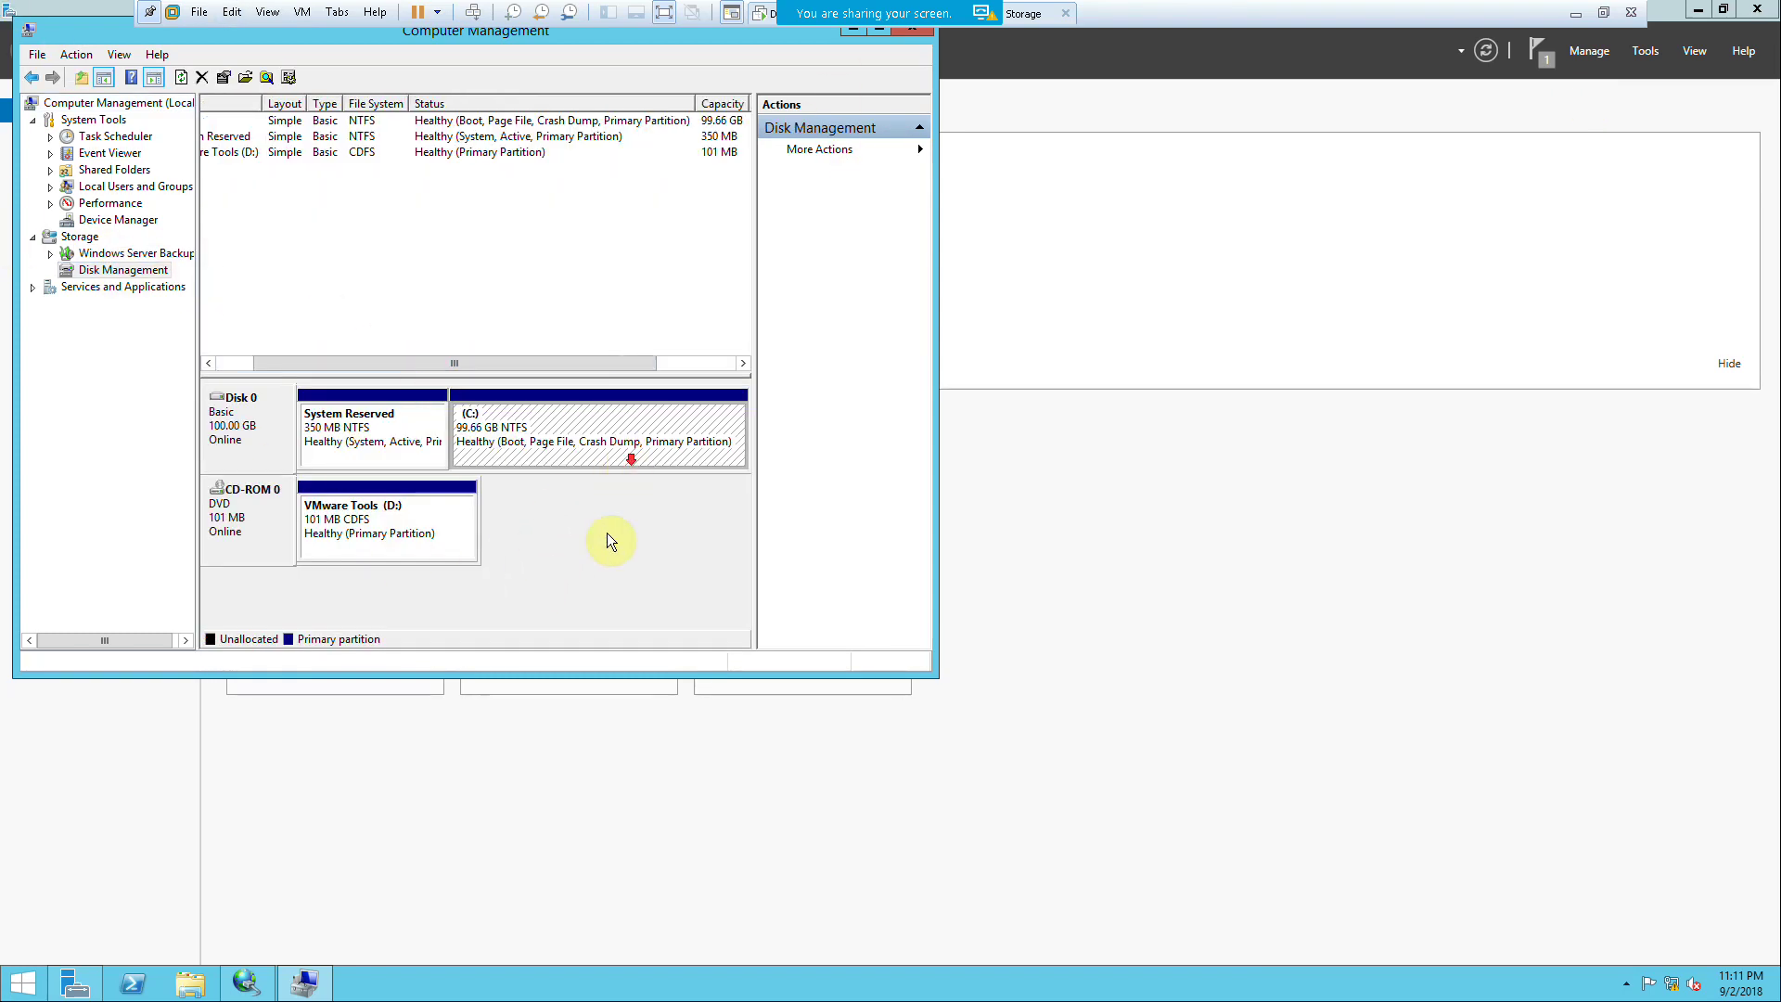
pyautogui.hscroll(-1, 508, 528)
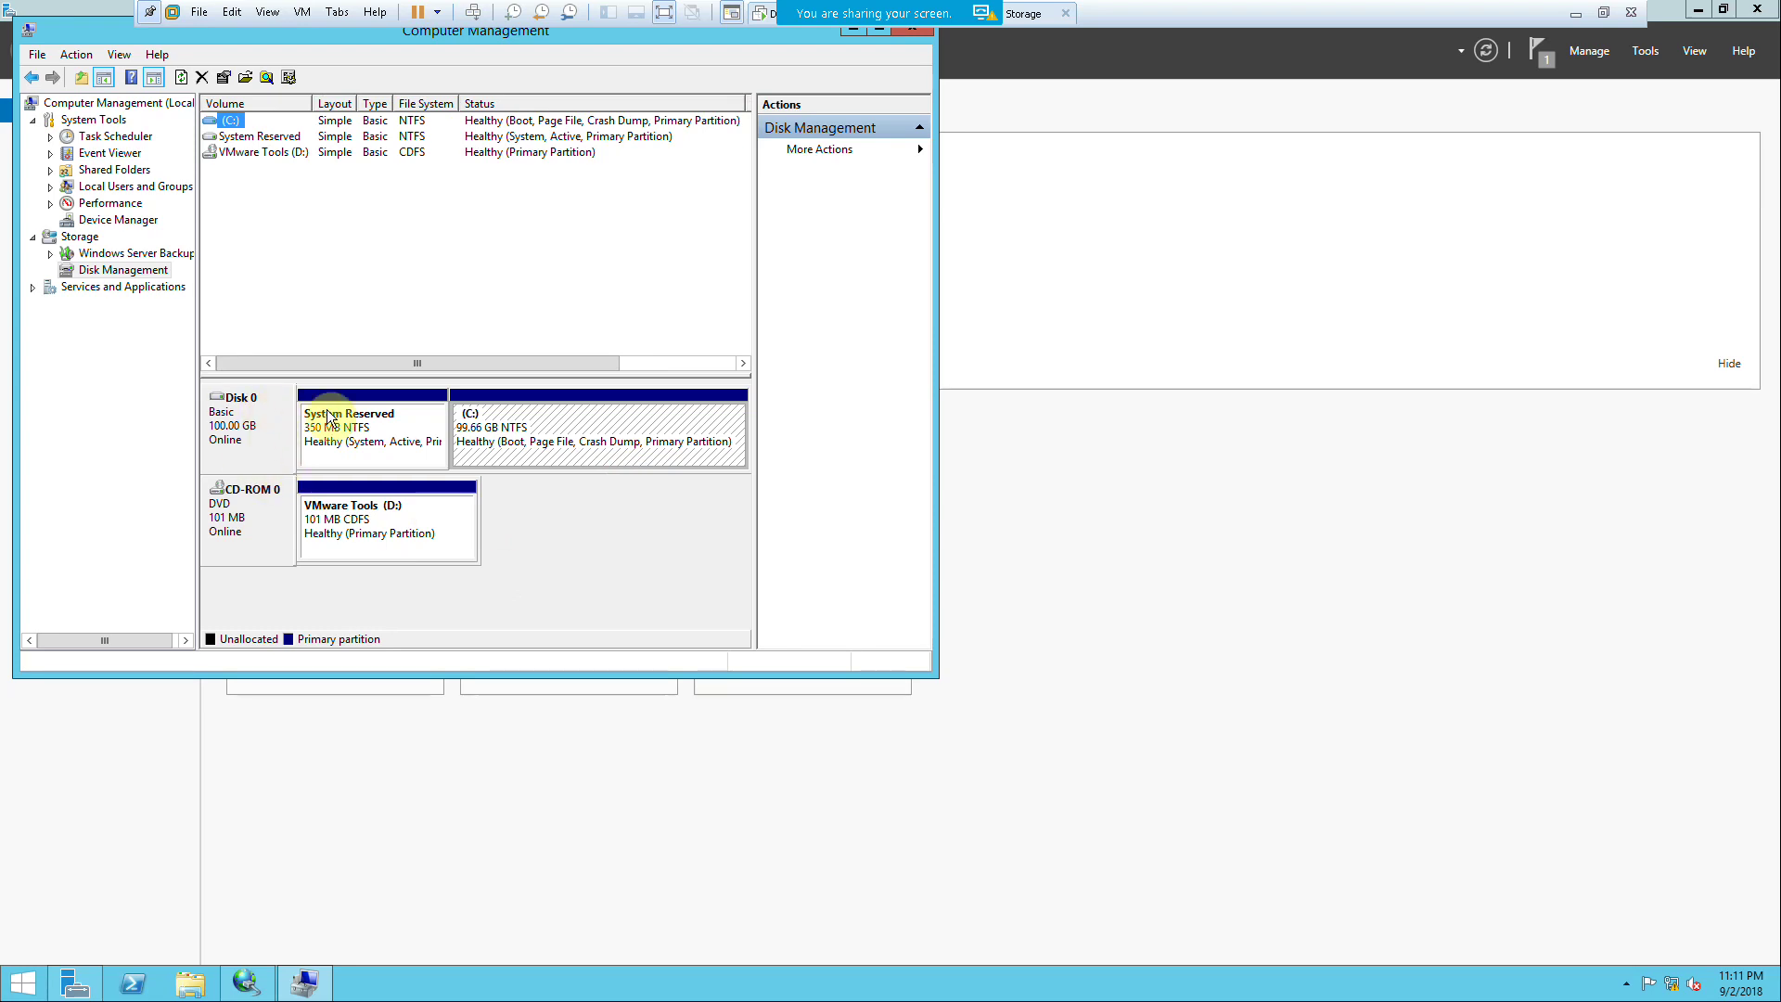
# Step: Begin typing the storage server address 172.20.20. into the iSCSI Initiator's Quick Connect box
pyautogui.click(240, 991)
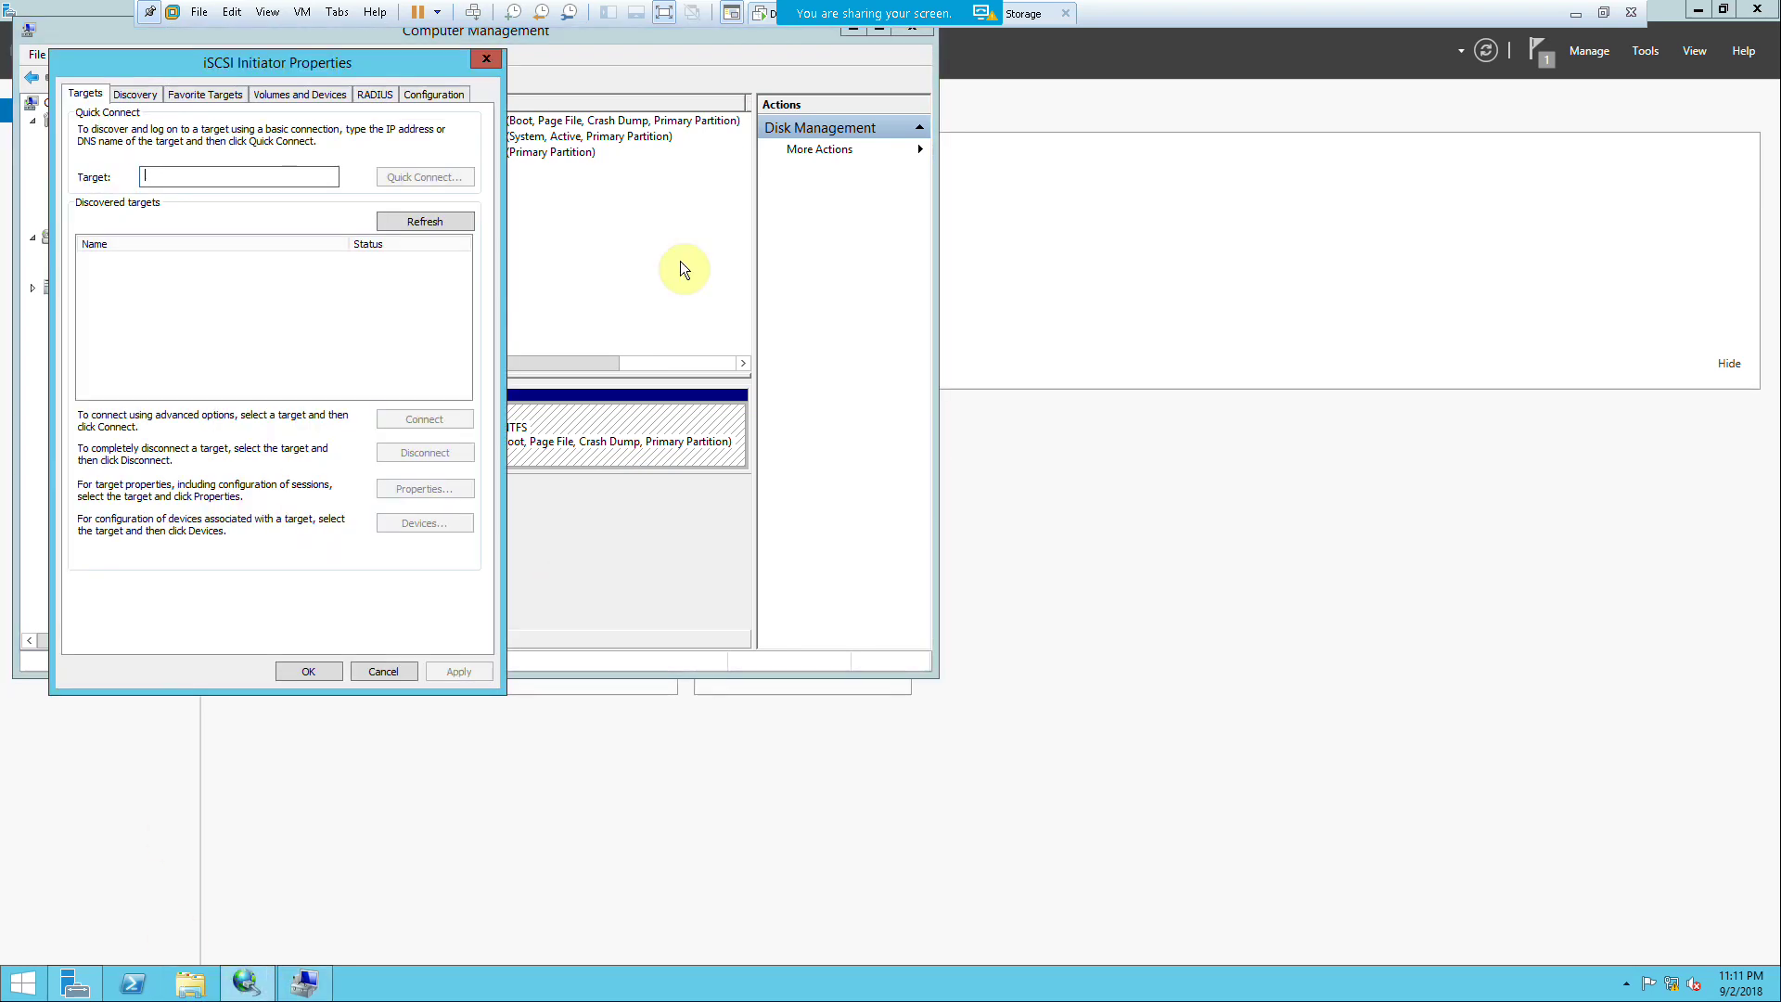
pyautogui.moveTo(199, 65); pyautogui.dragTo(731, 124)
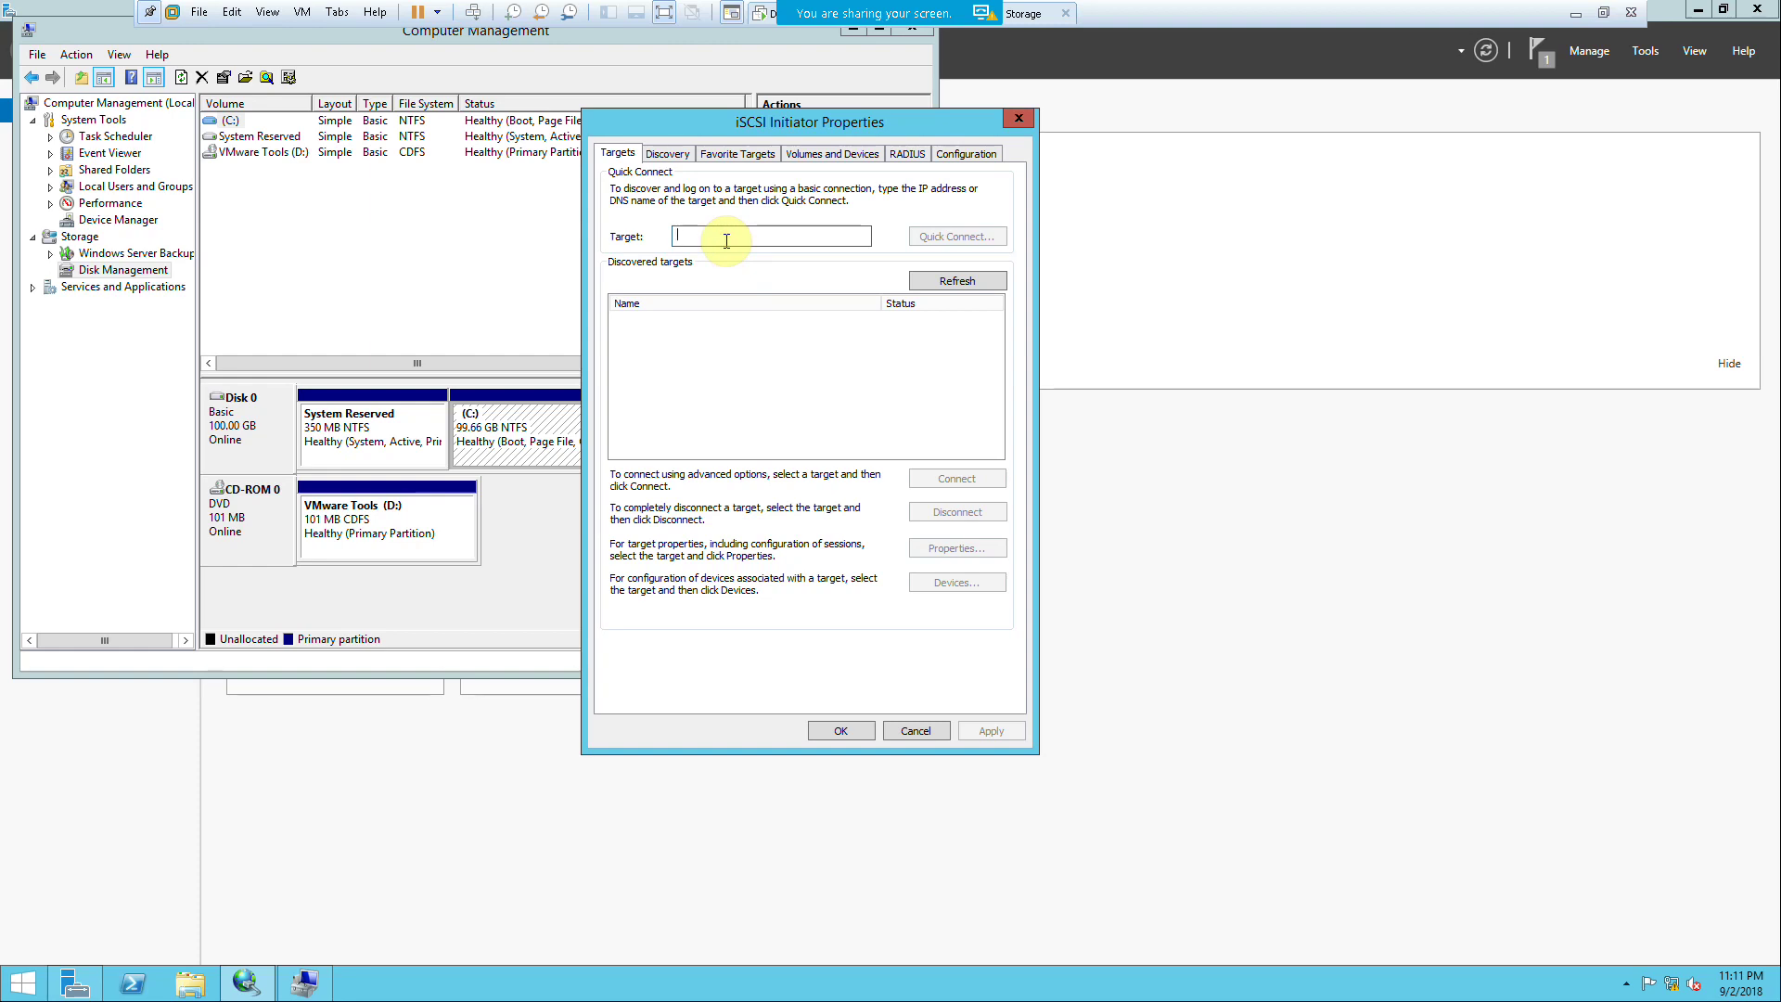
pyautogui.write('172')
pyautogui.write('0.20.')
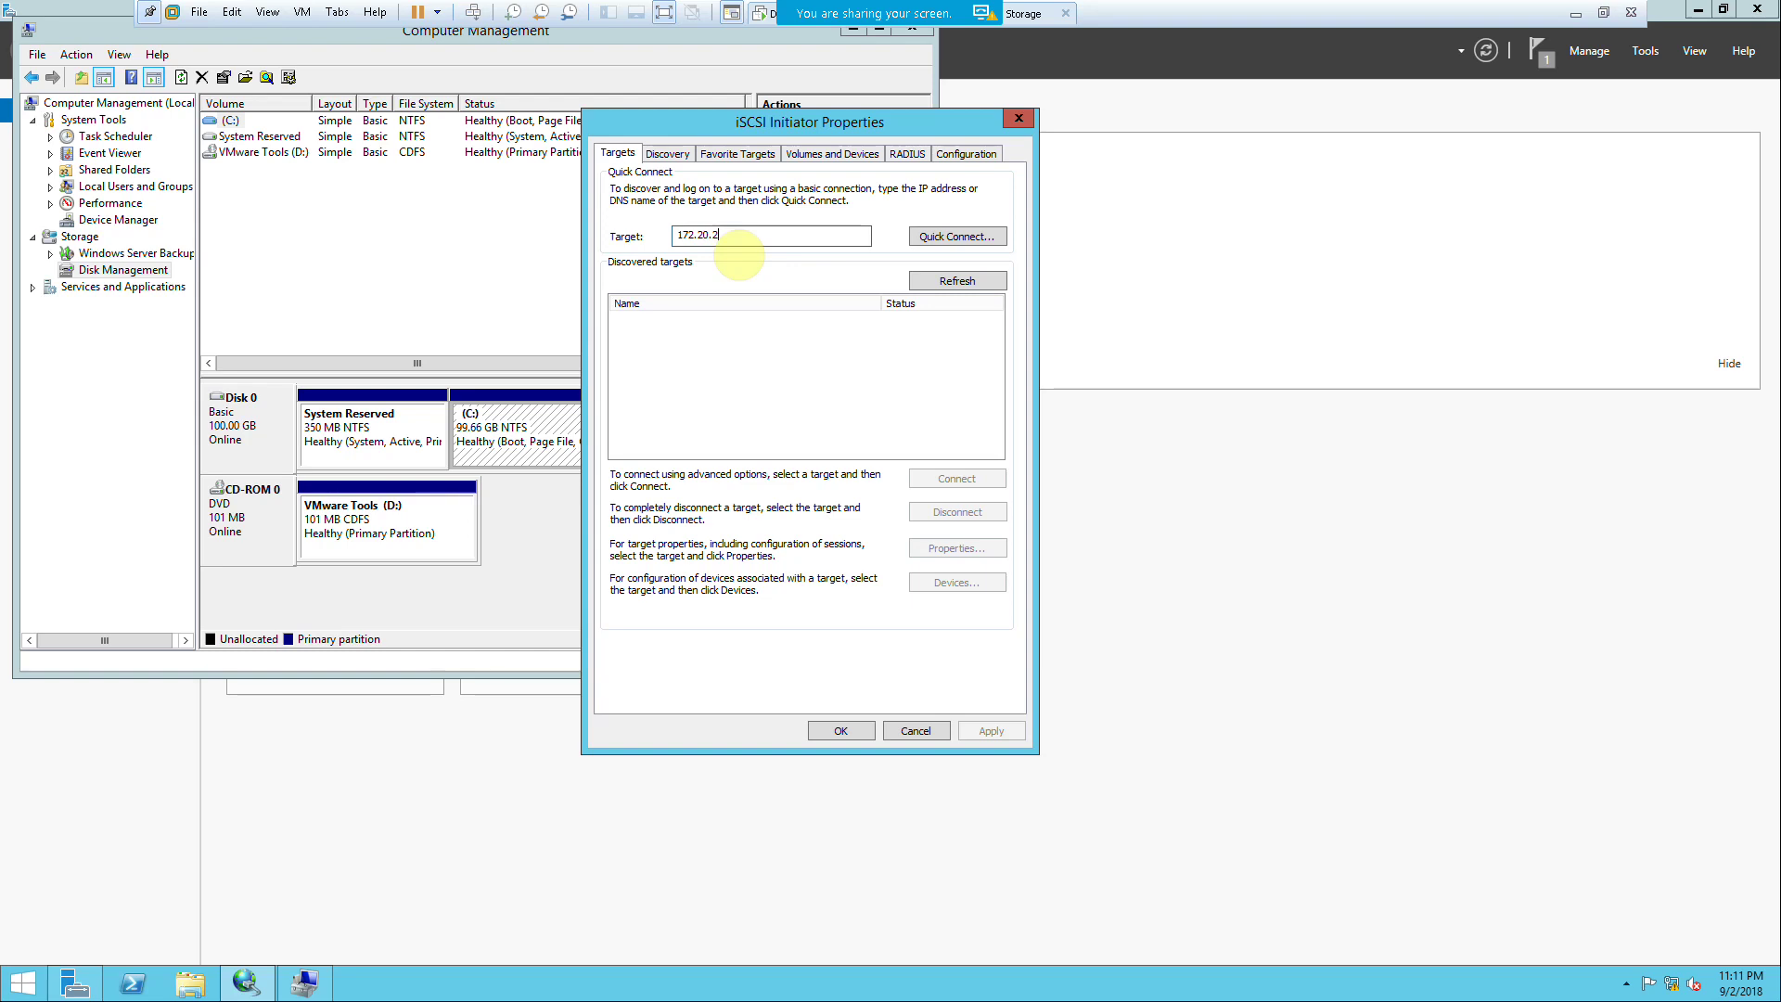
# Step: On the iSCSI storage VM, open Network and Sharing Center from the network tray icon
pyautogui.click(1028, 13)
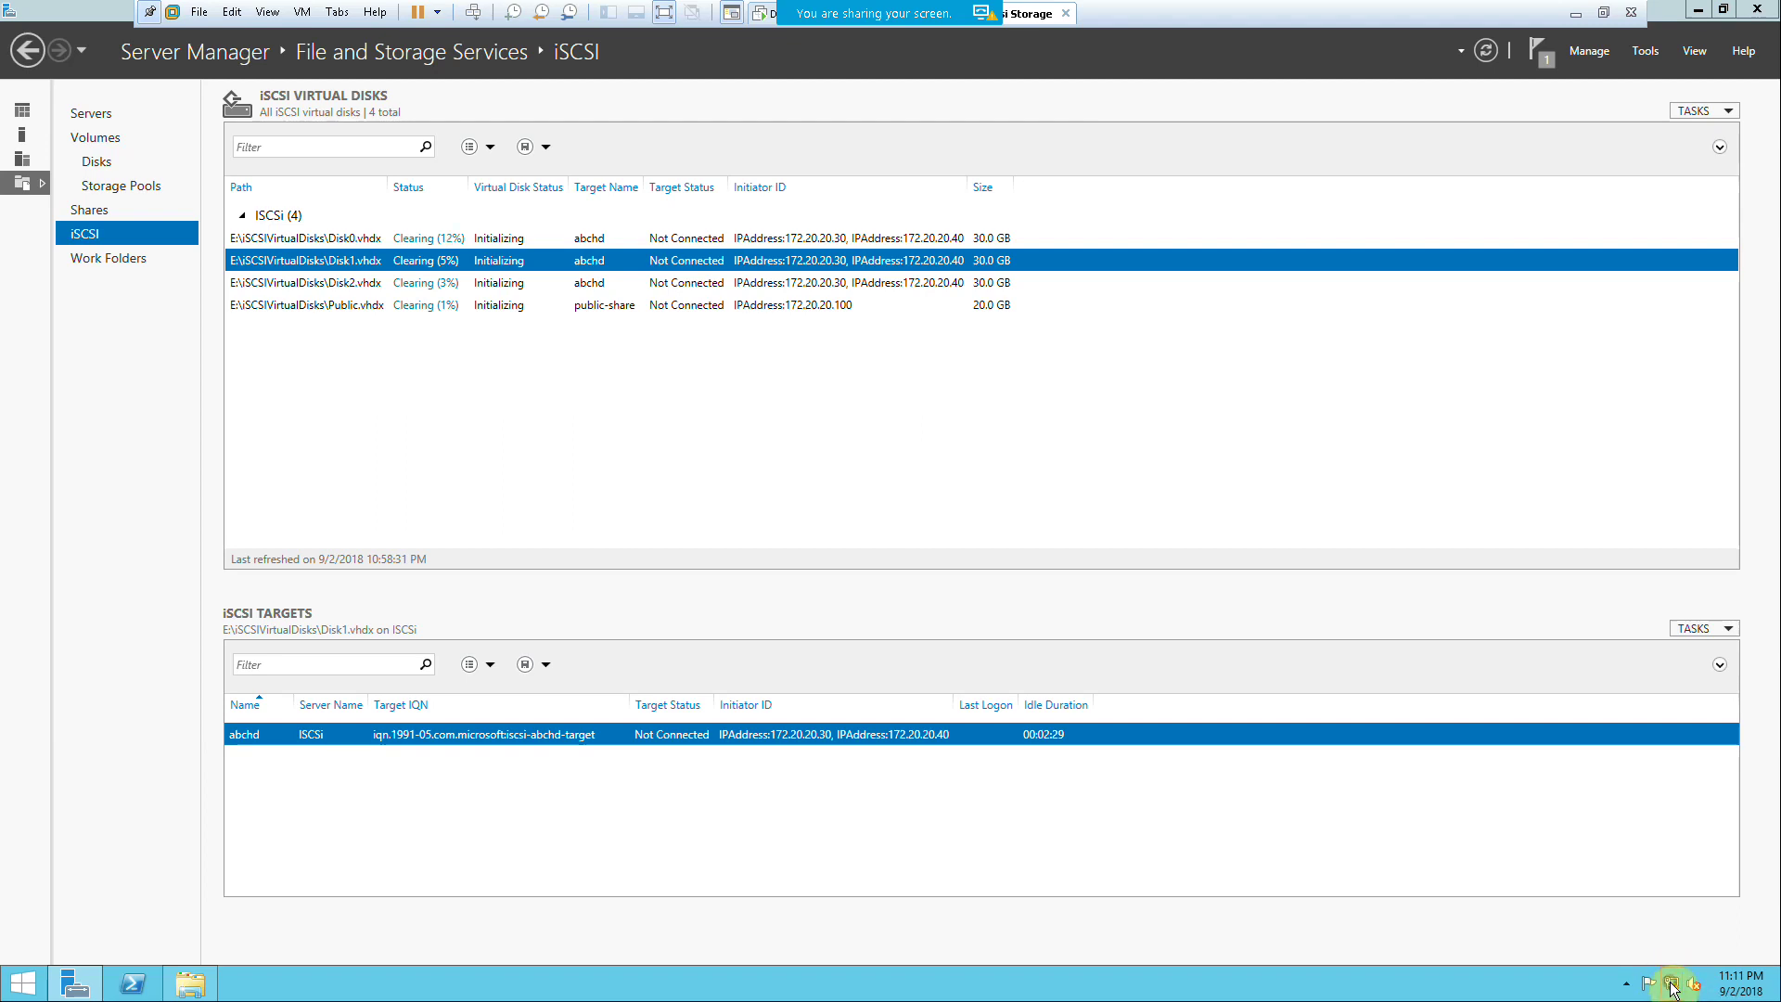
pyautogui.rightClick(1670, 985)
pyautogui.press('Escape')
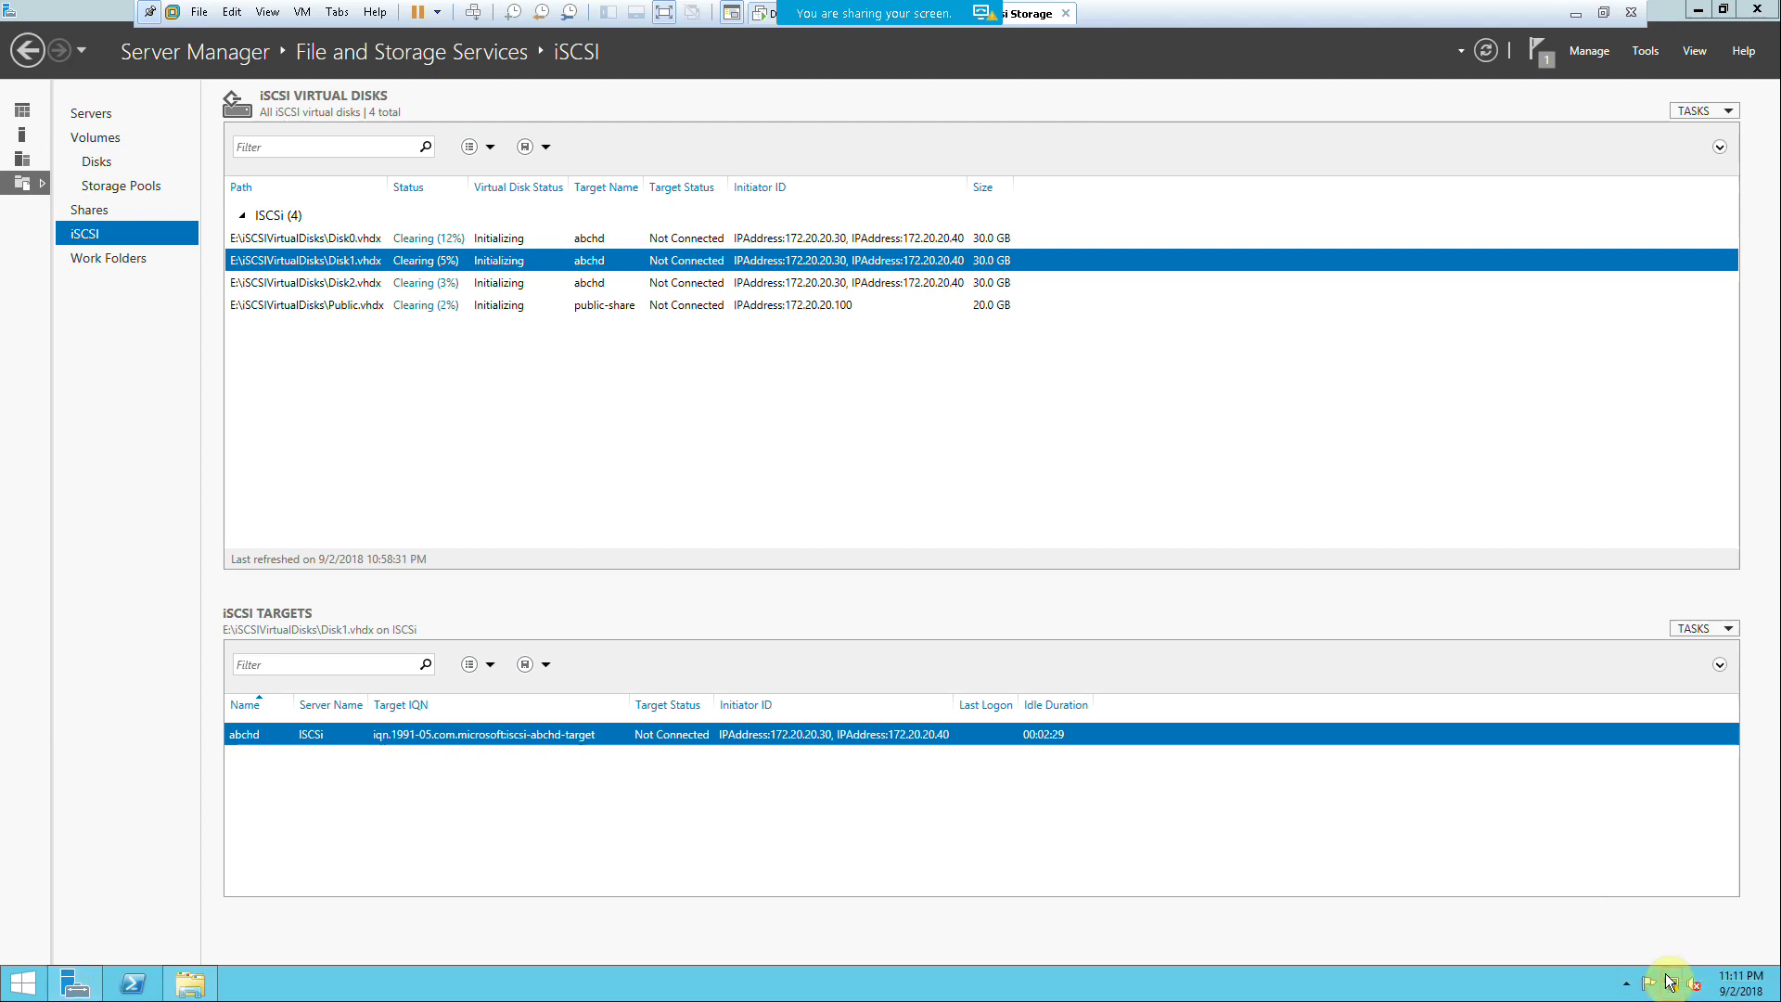
pyautogui.rightClick(1667, 982)
pyautogui.click(1665, 965)
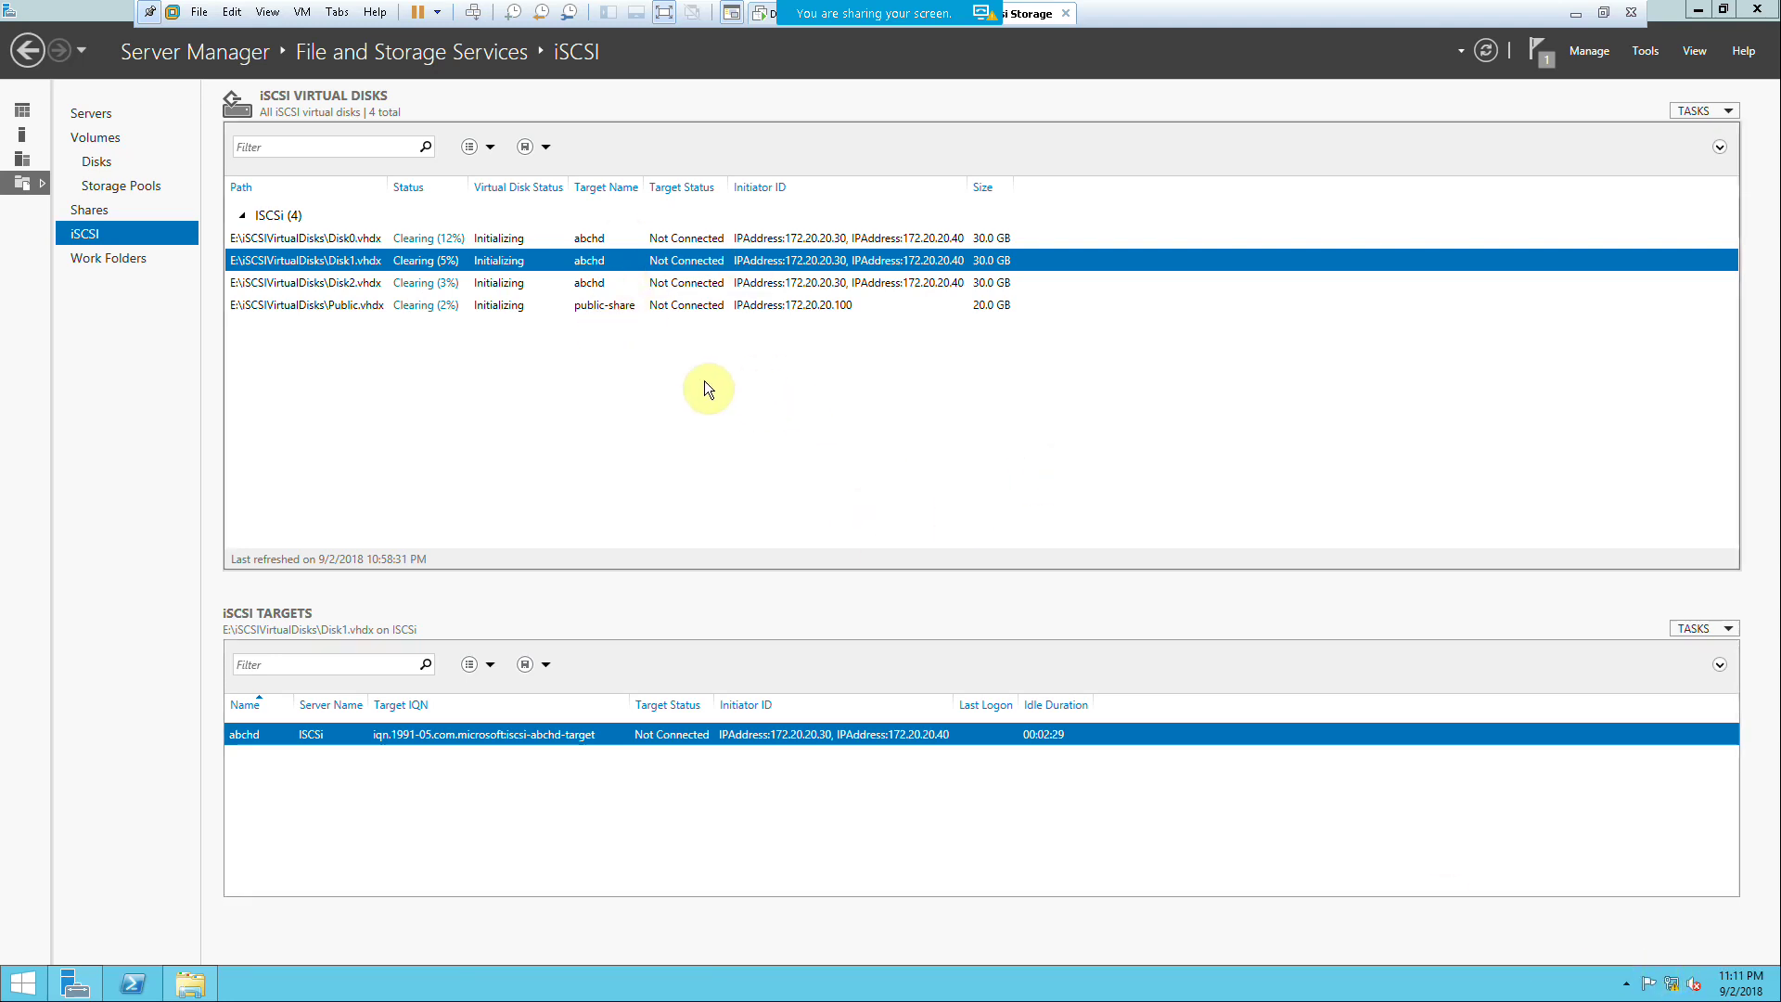
# Step: Minimize Server Manager and close the Taskbar and Navigation properties window
pyautogui.click(1695, 11)
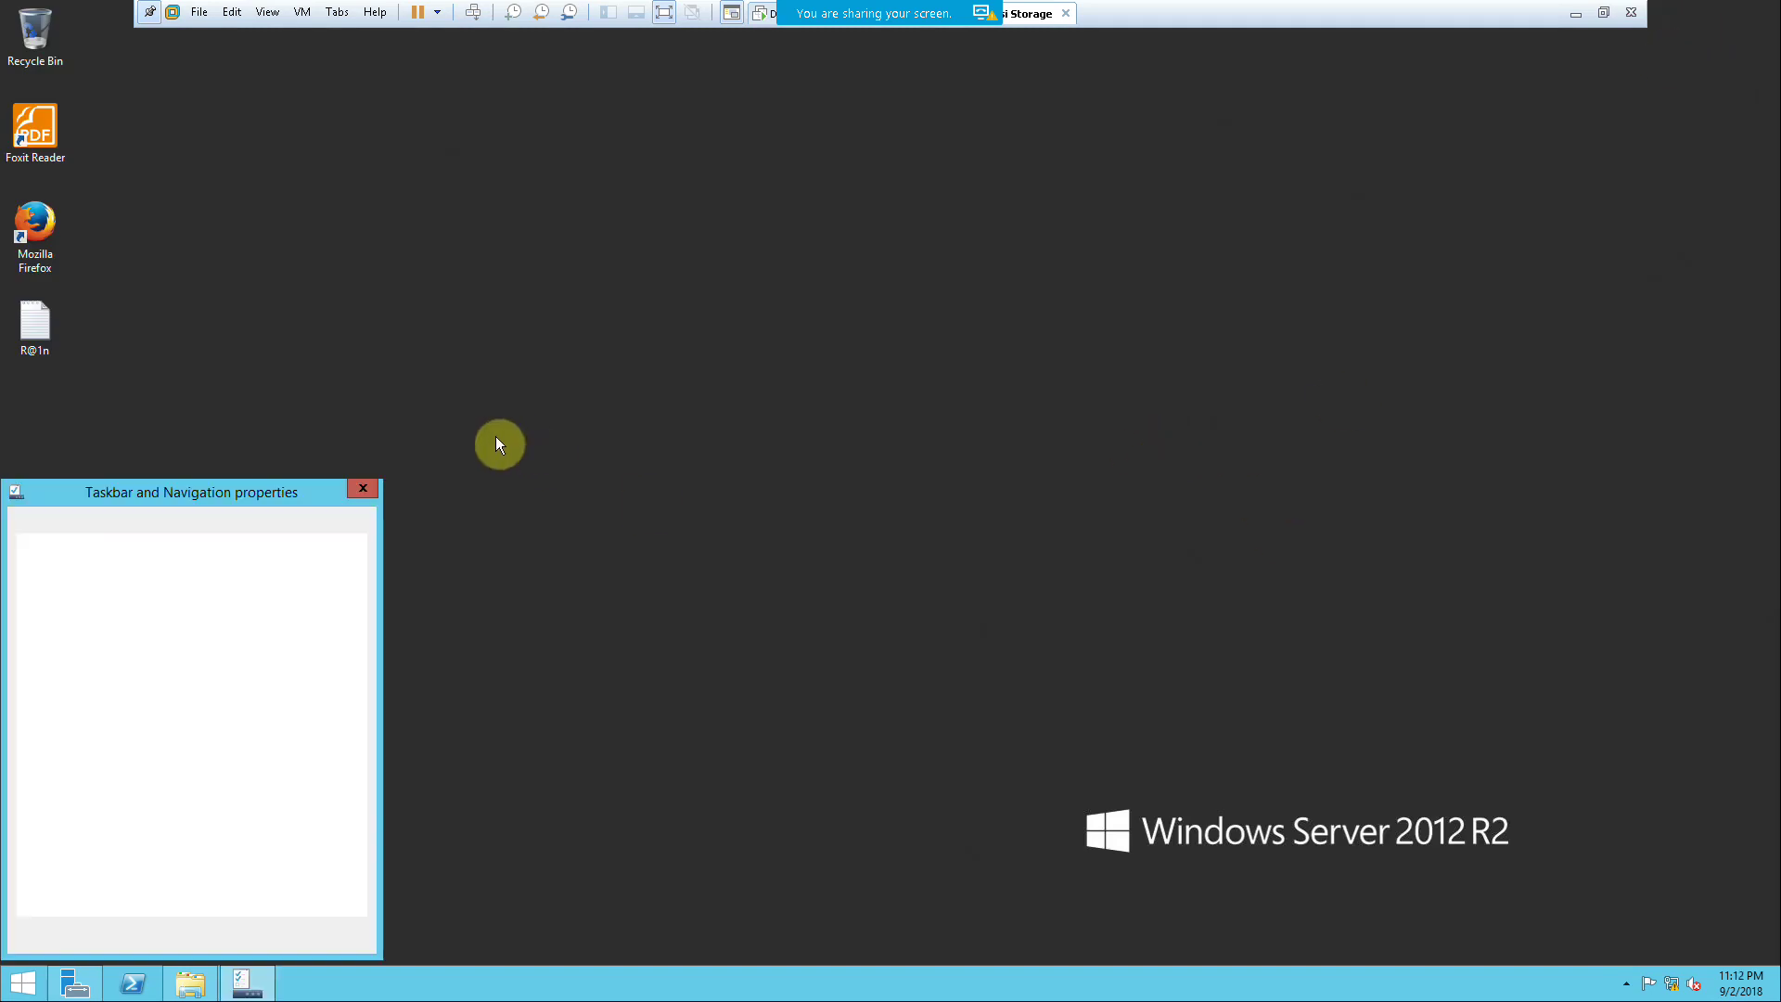
pyautogui.click(364, 488)
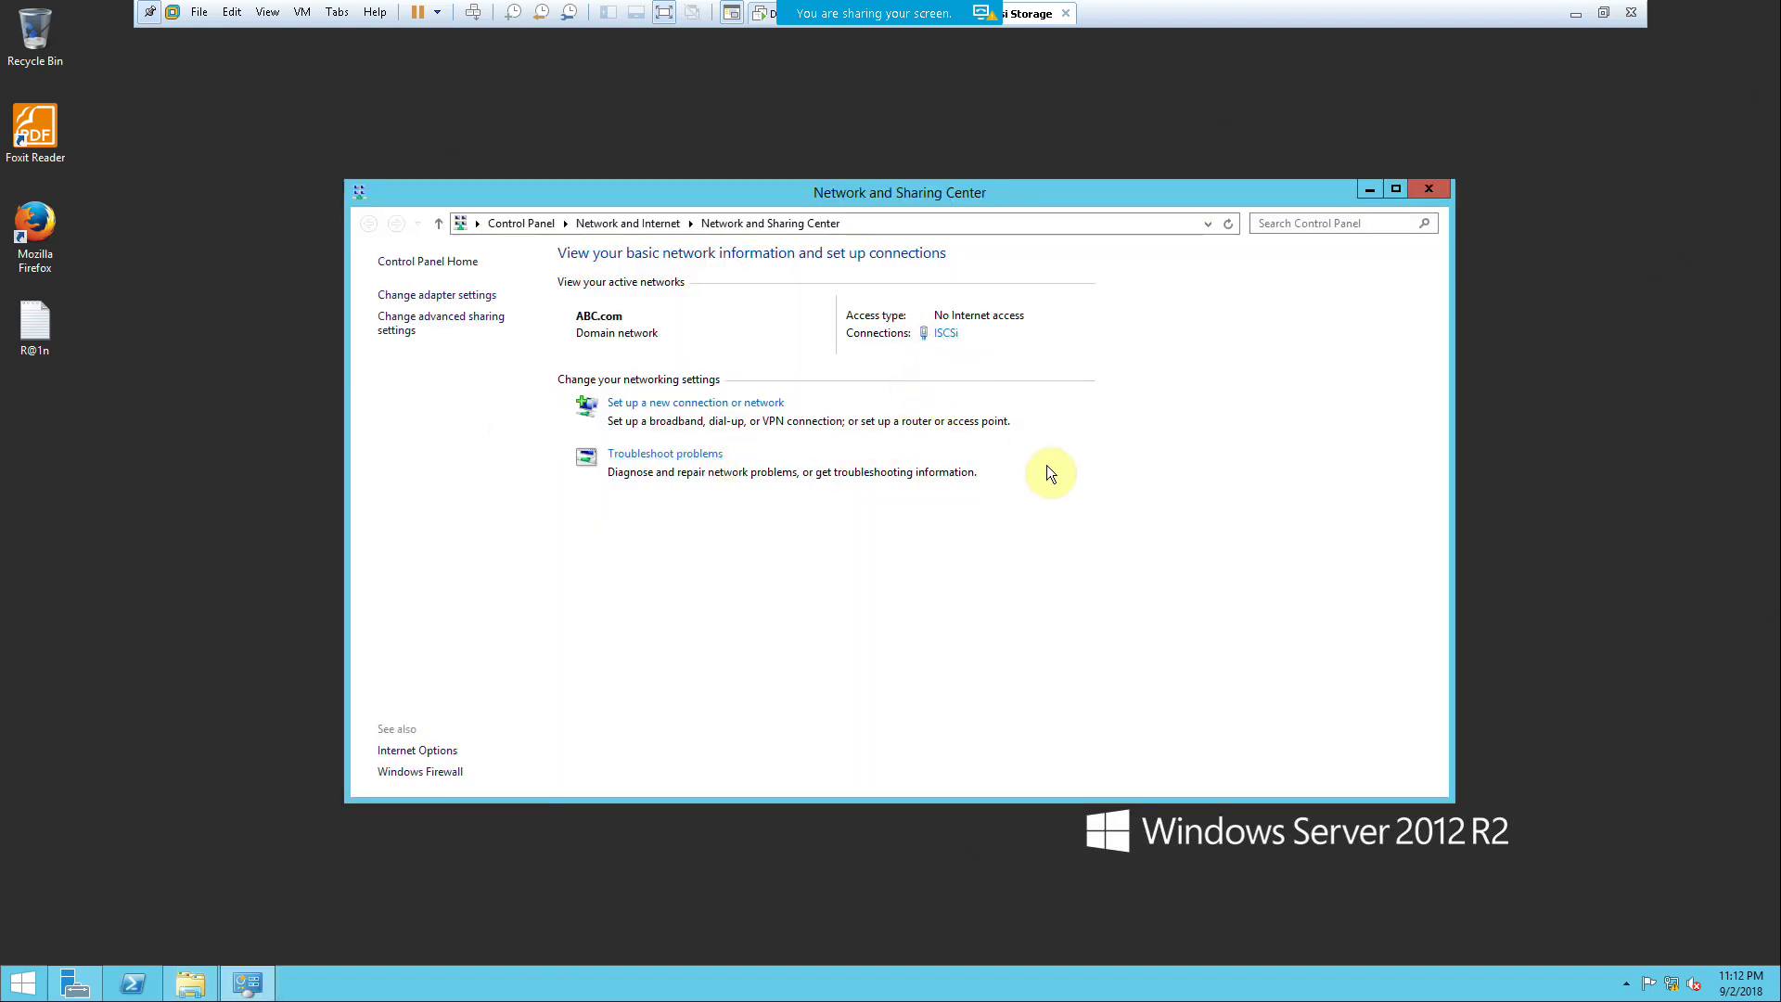
pyautogui.click(946, 332)
# Step: Show the adapter settings, refresh the adapter list, and select the ISCSi adapter
pyautogui.click(448, 294)
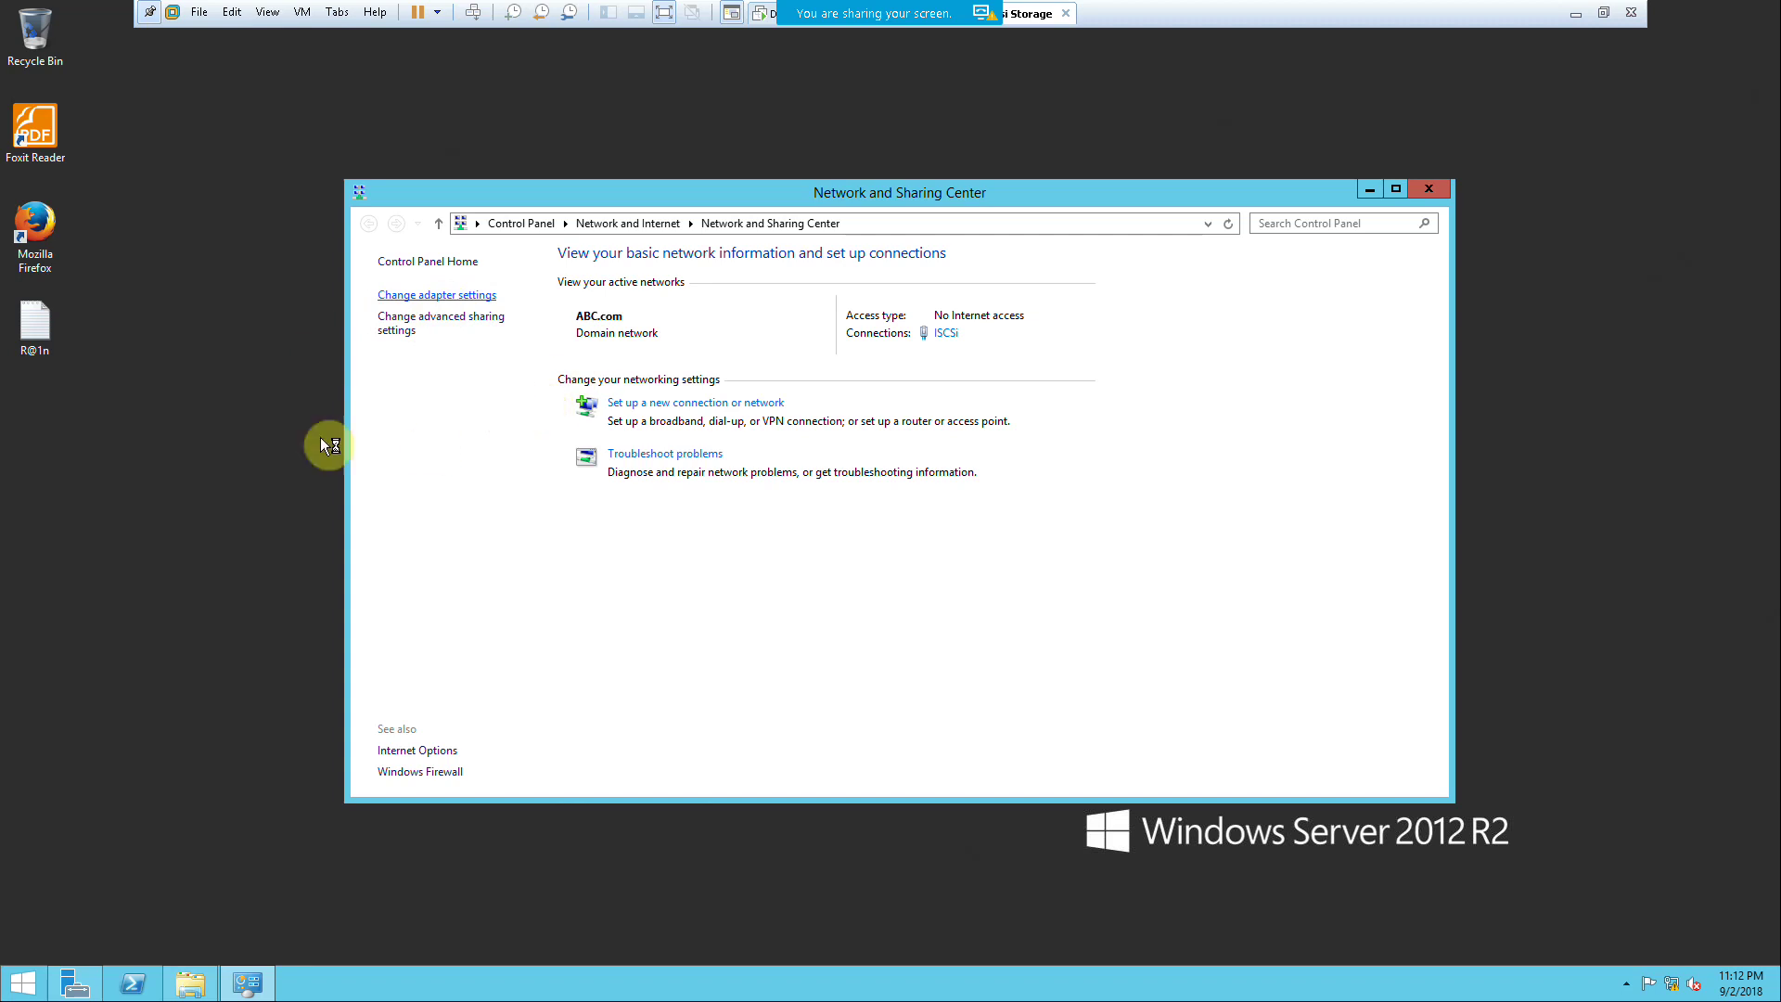
pyautogui.rightClick(227, 398)
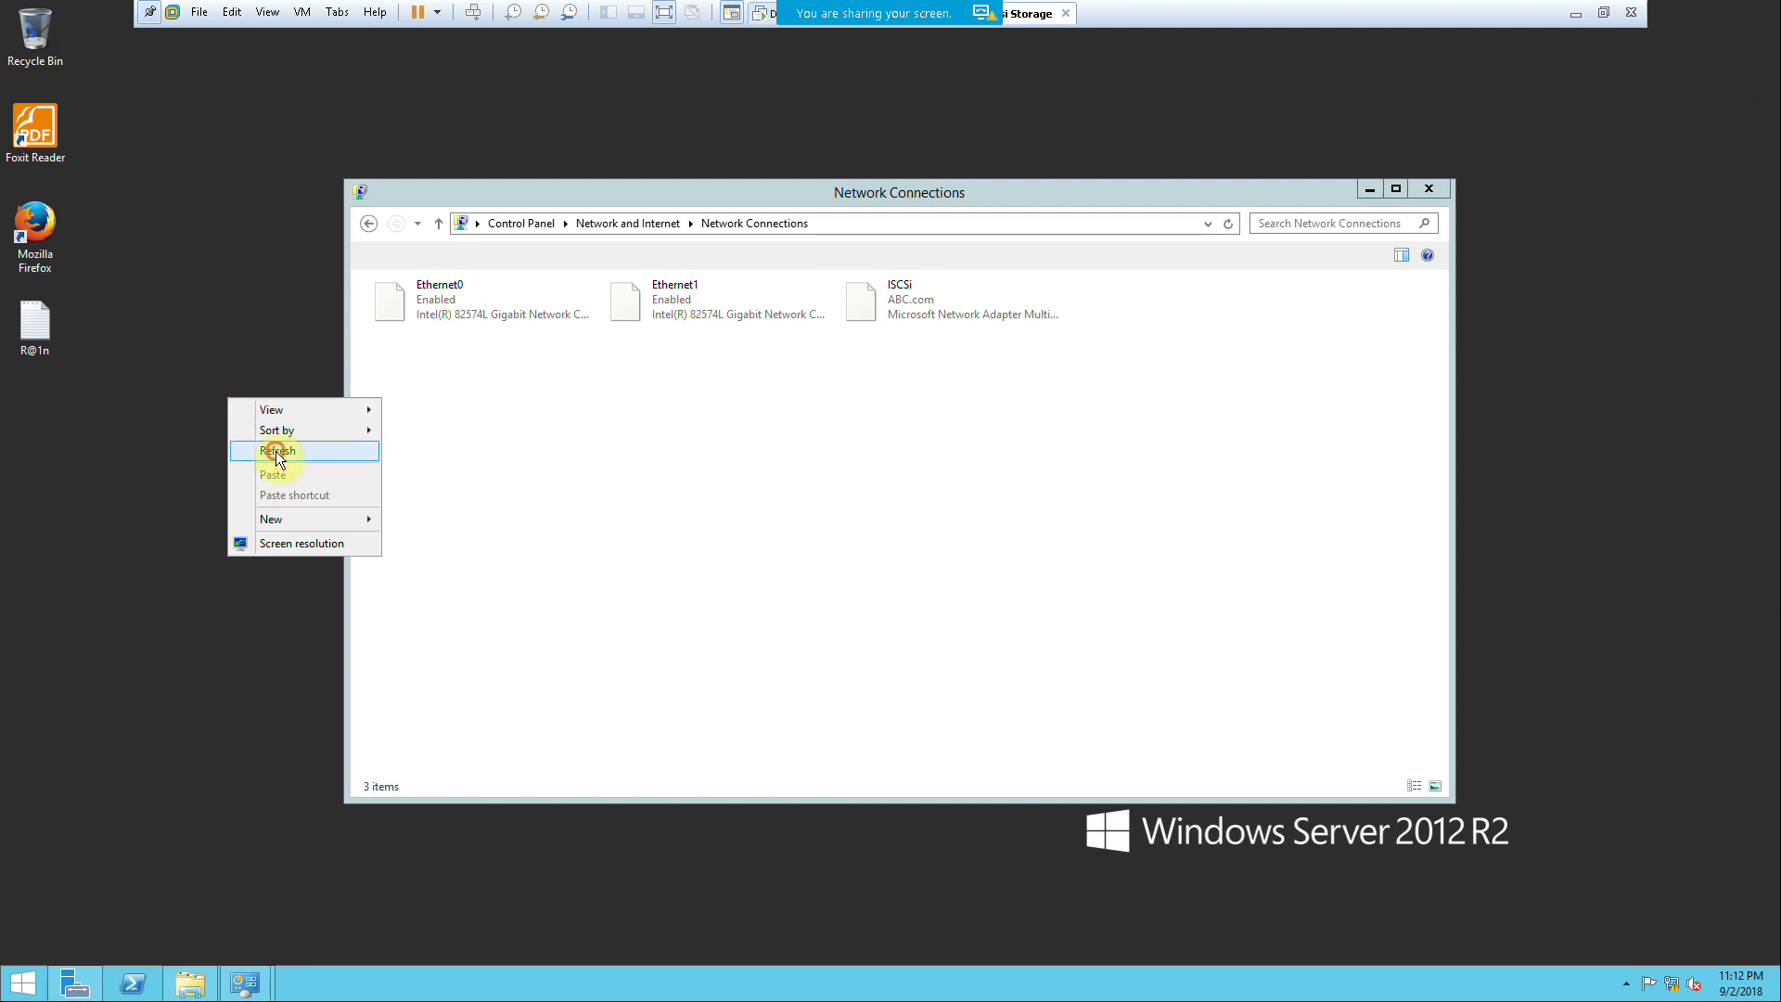
pyautogui.click(580, 448)
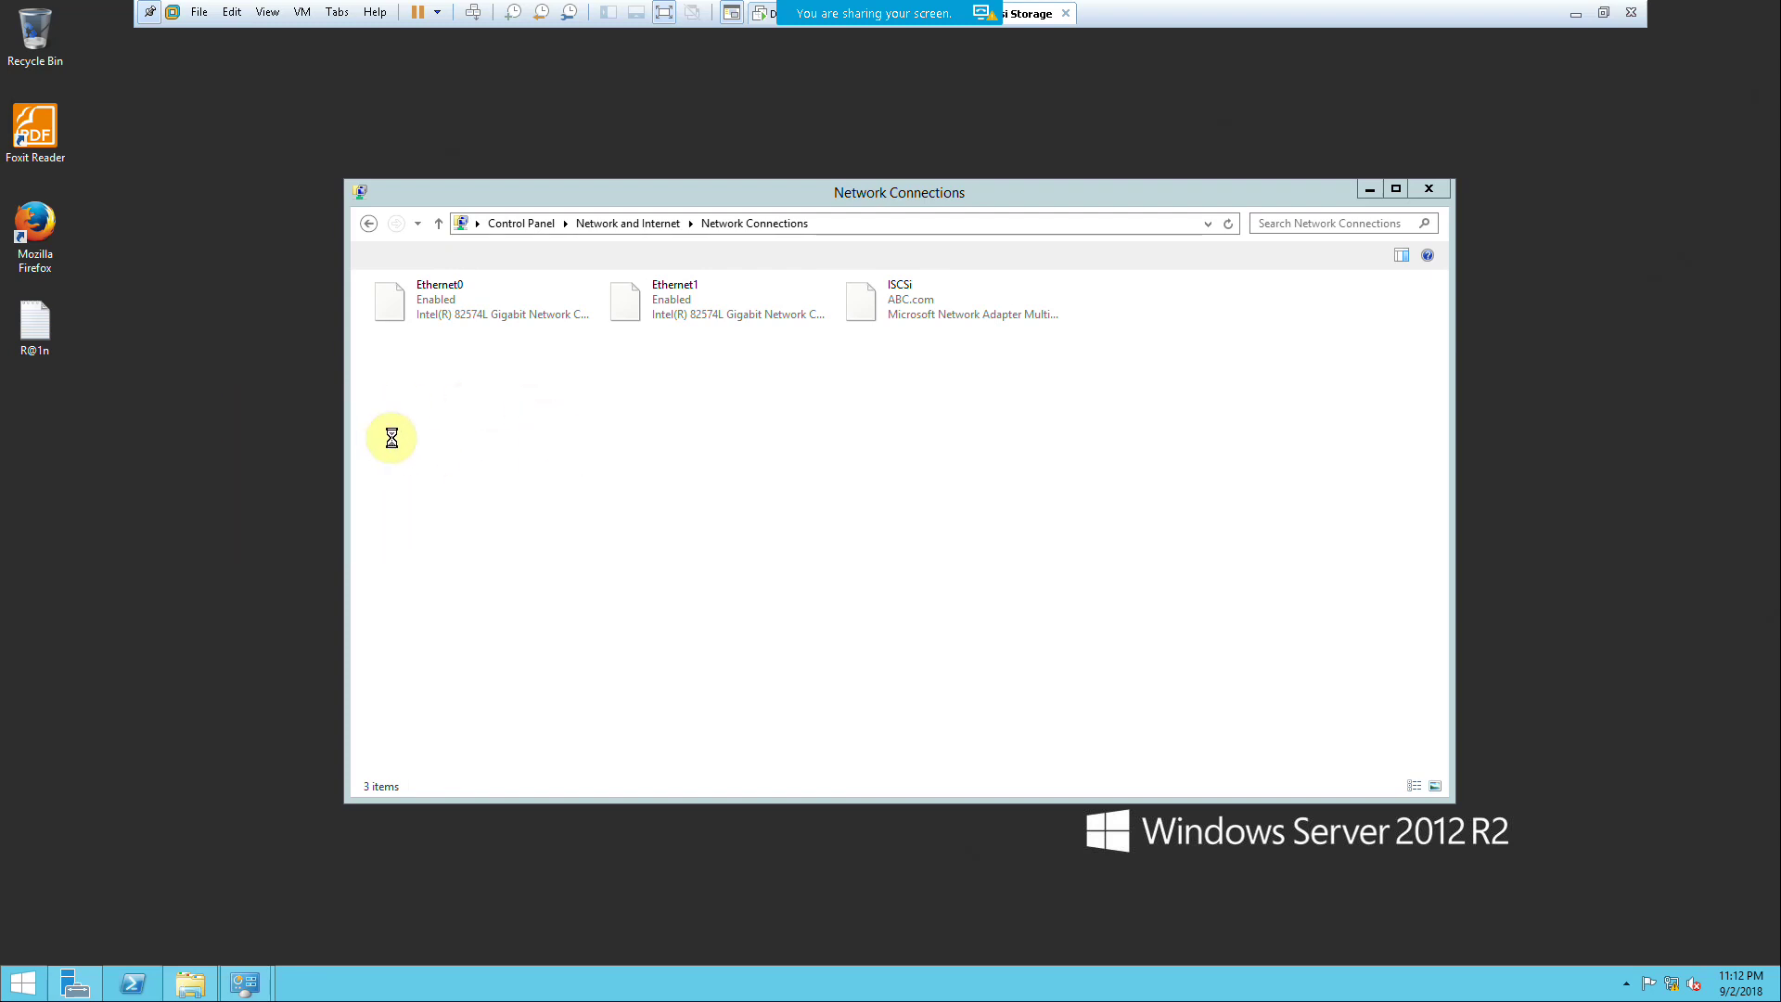
pyautogui.rightClick(253, 405)
pyautogui.rightClick(579, 447)
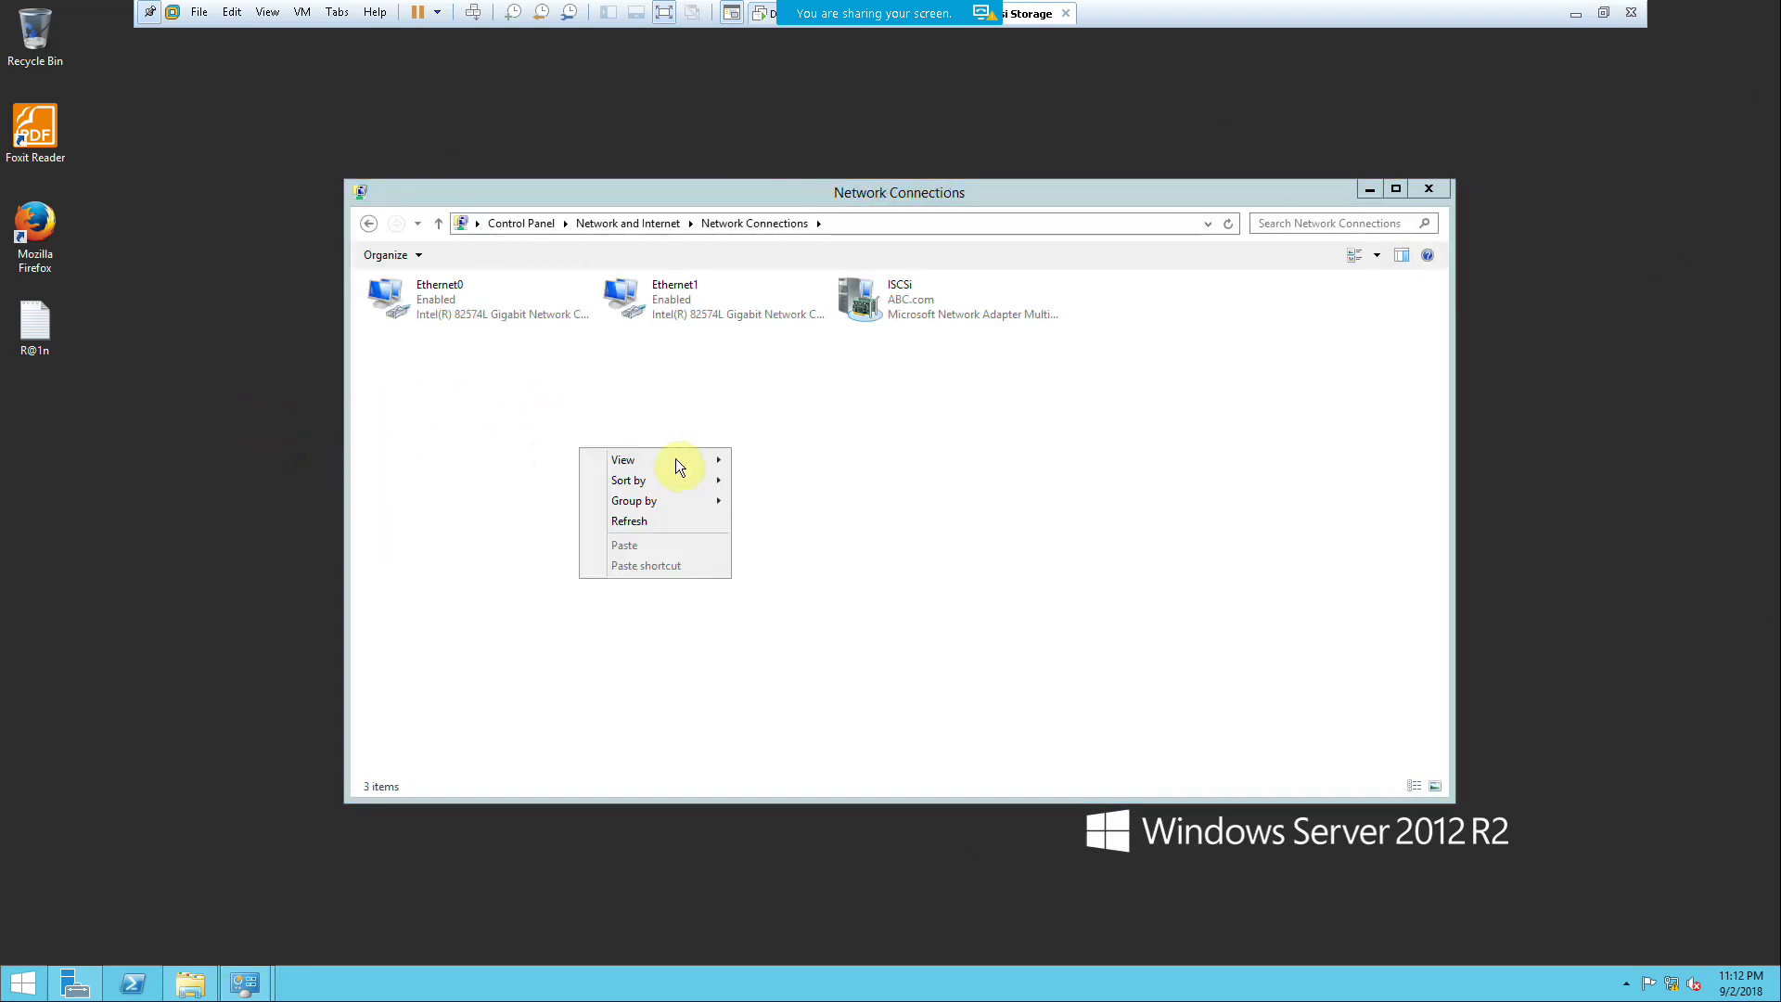
pyautogui.click(638, 519)
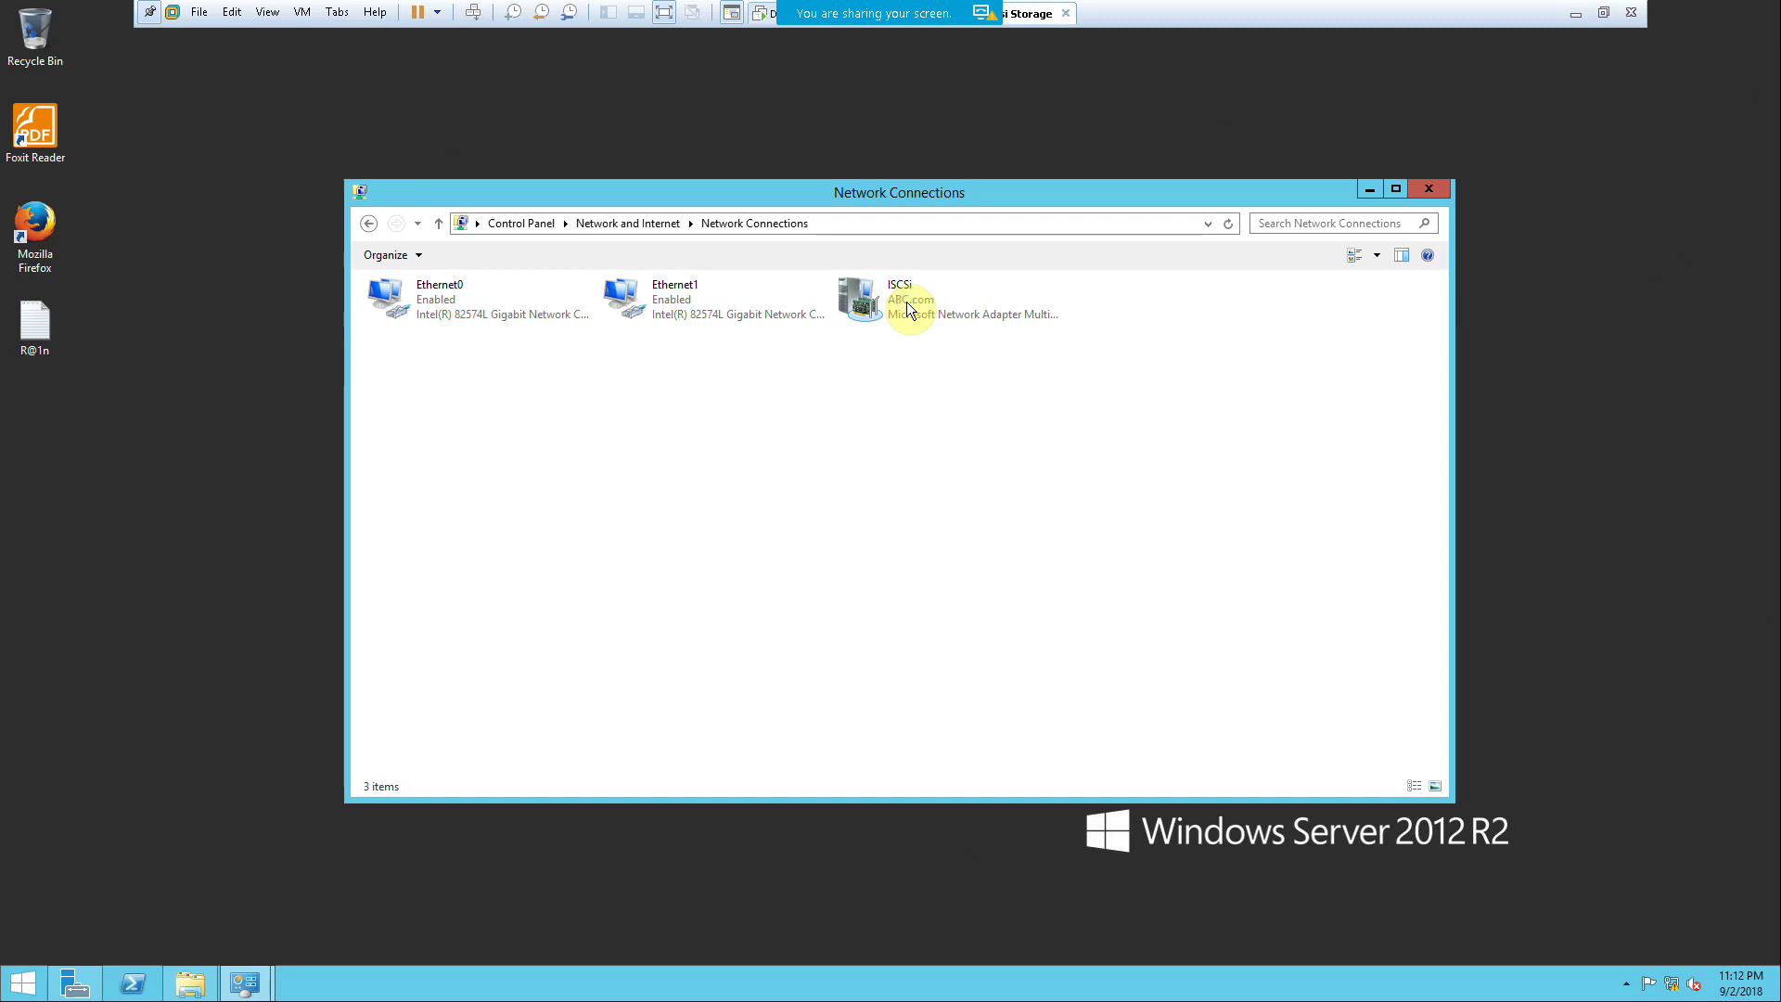
pyautogui.click(905, 302)
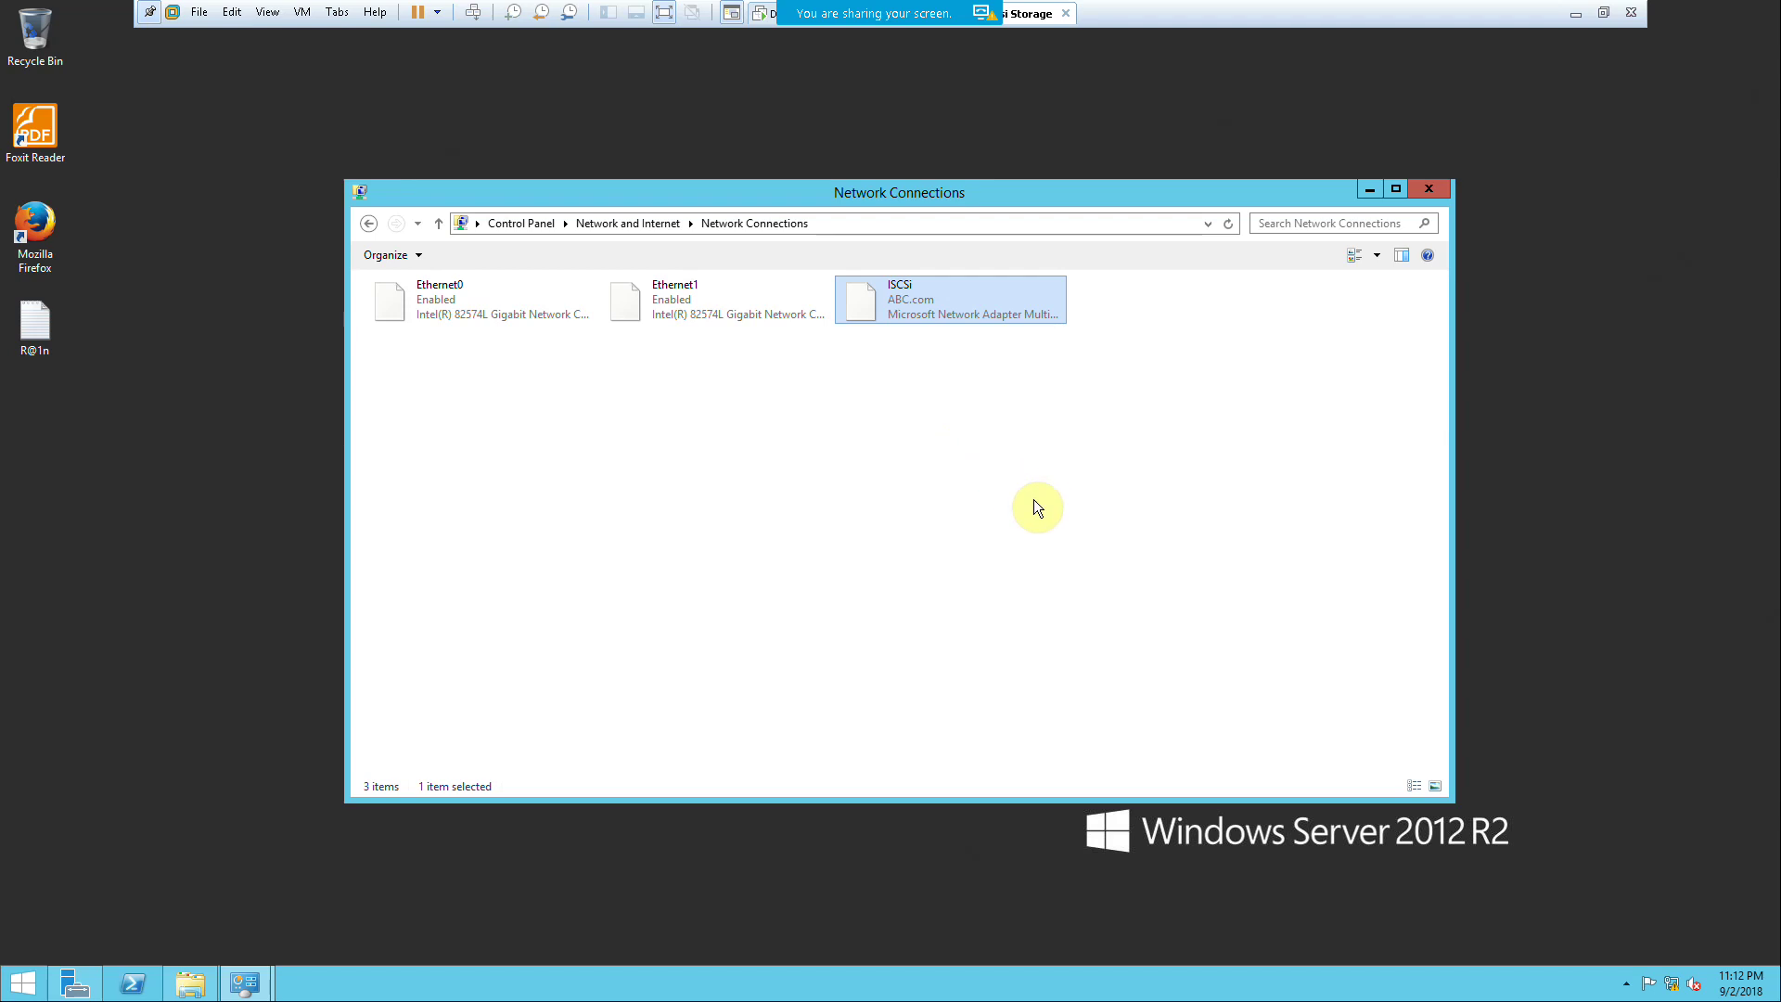
# Step: Refresh the desktop and bring up the Run box
pyautogui.rightClick(1544, 435)
pyautogui.click(1591, 489)
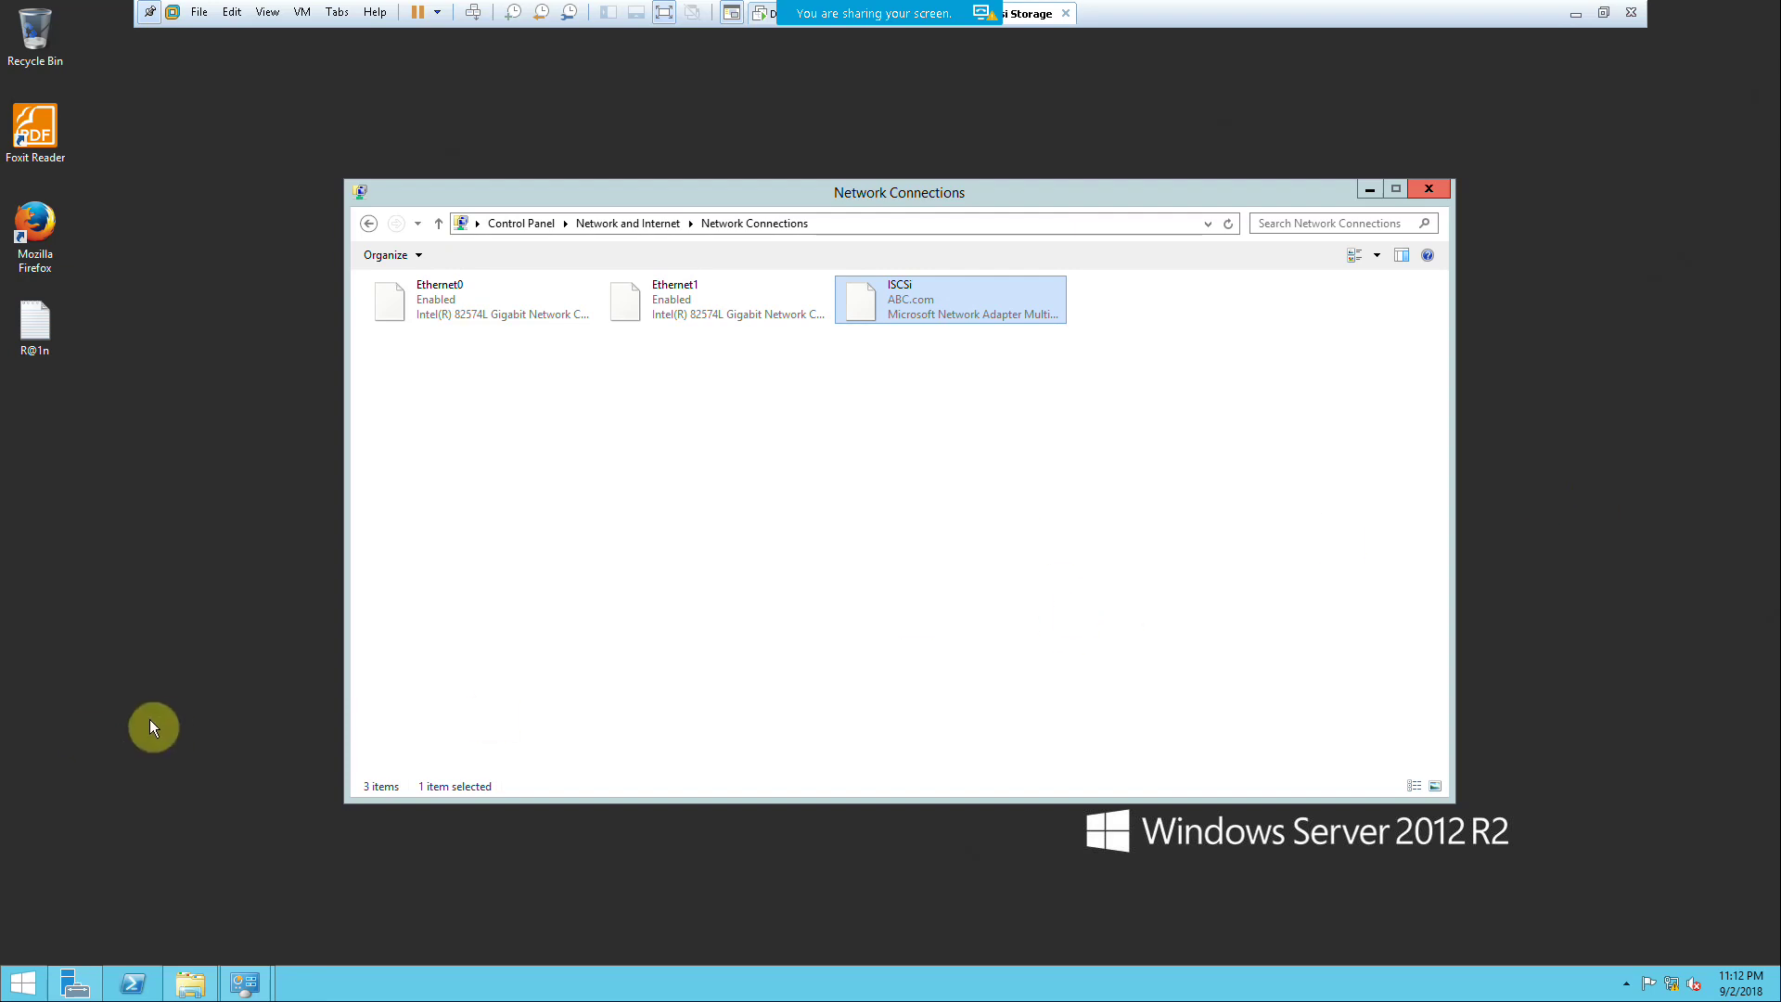
pyautogui.press('super+r')
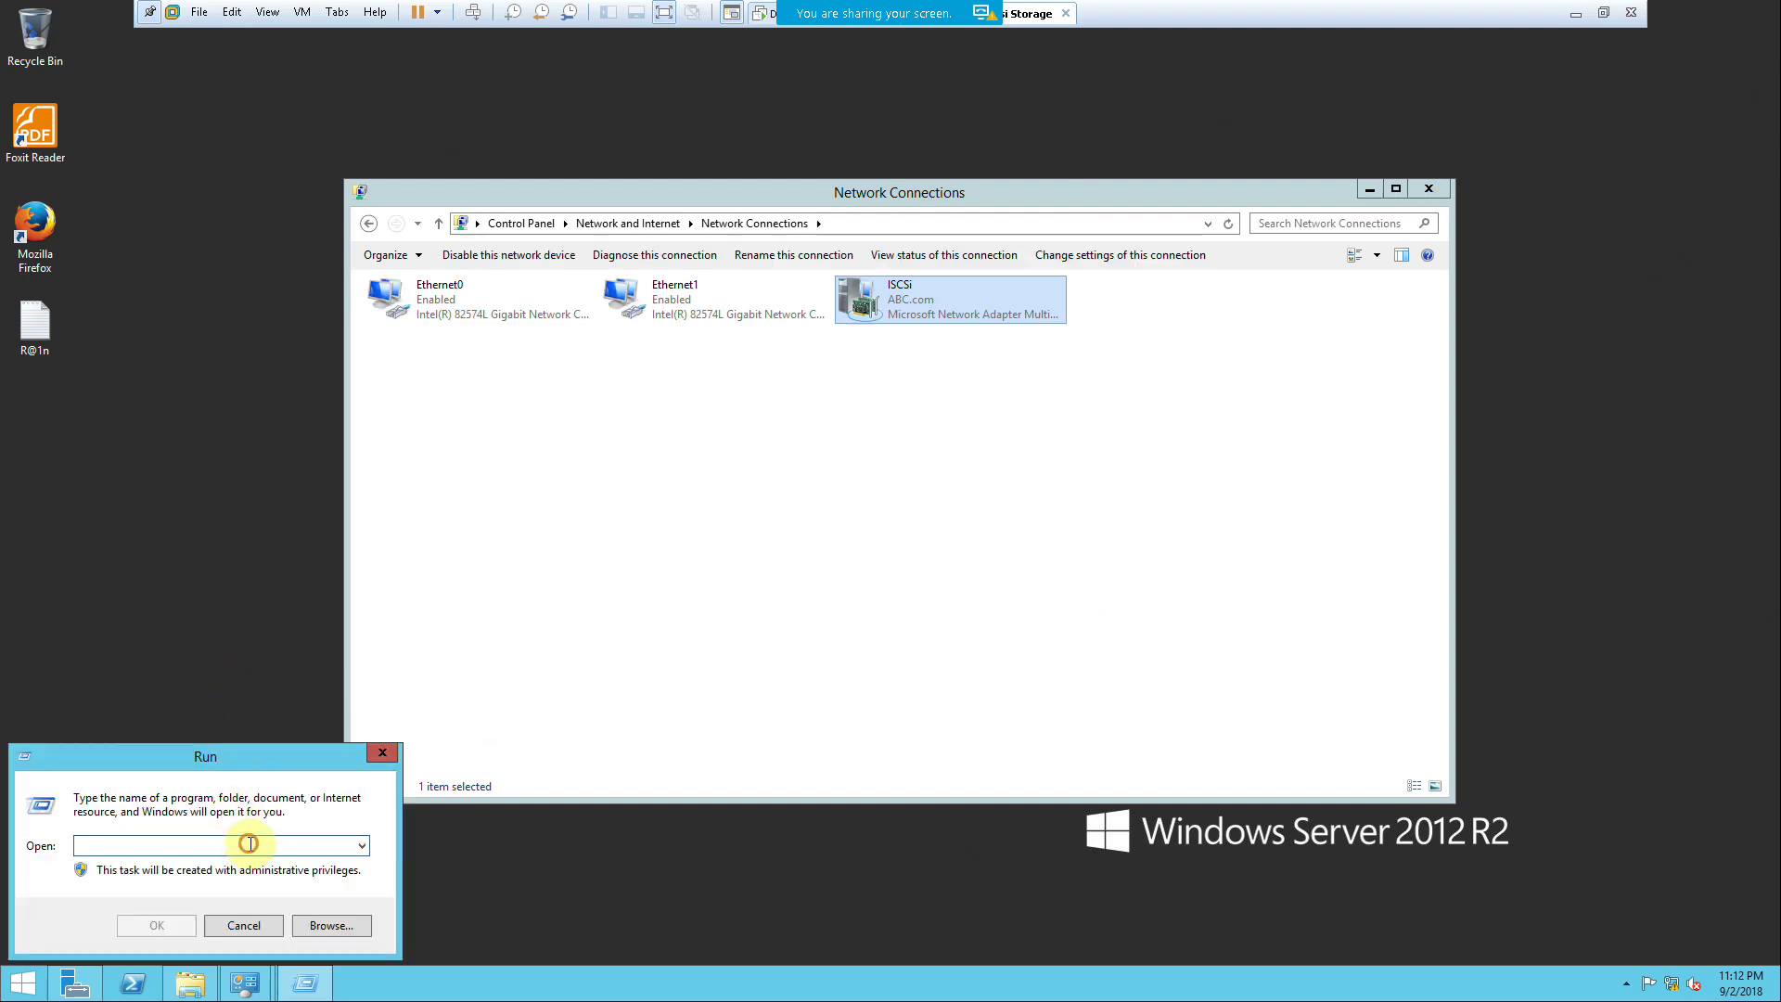
# Step: Launch an administrator Command Prompt with cmd and run ipconfig twice
pyautogui.write('cmd')
pyautogui.press('Return')
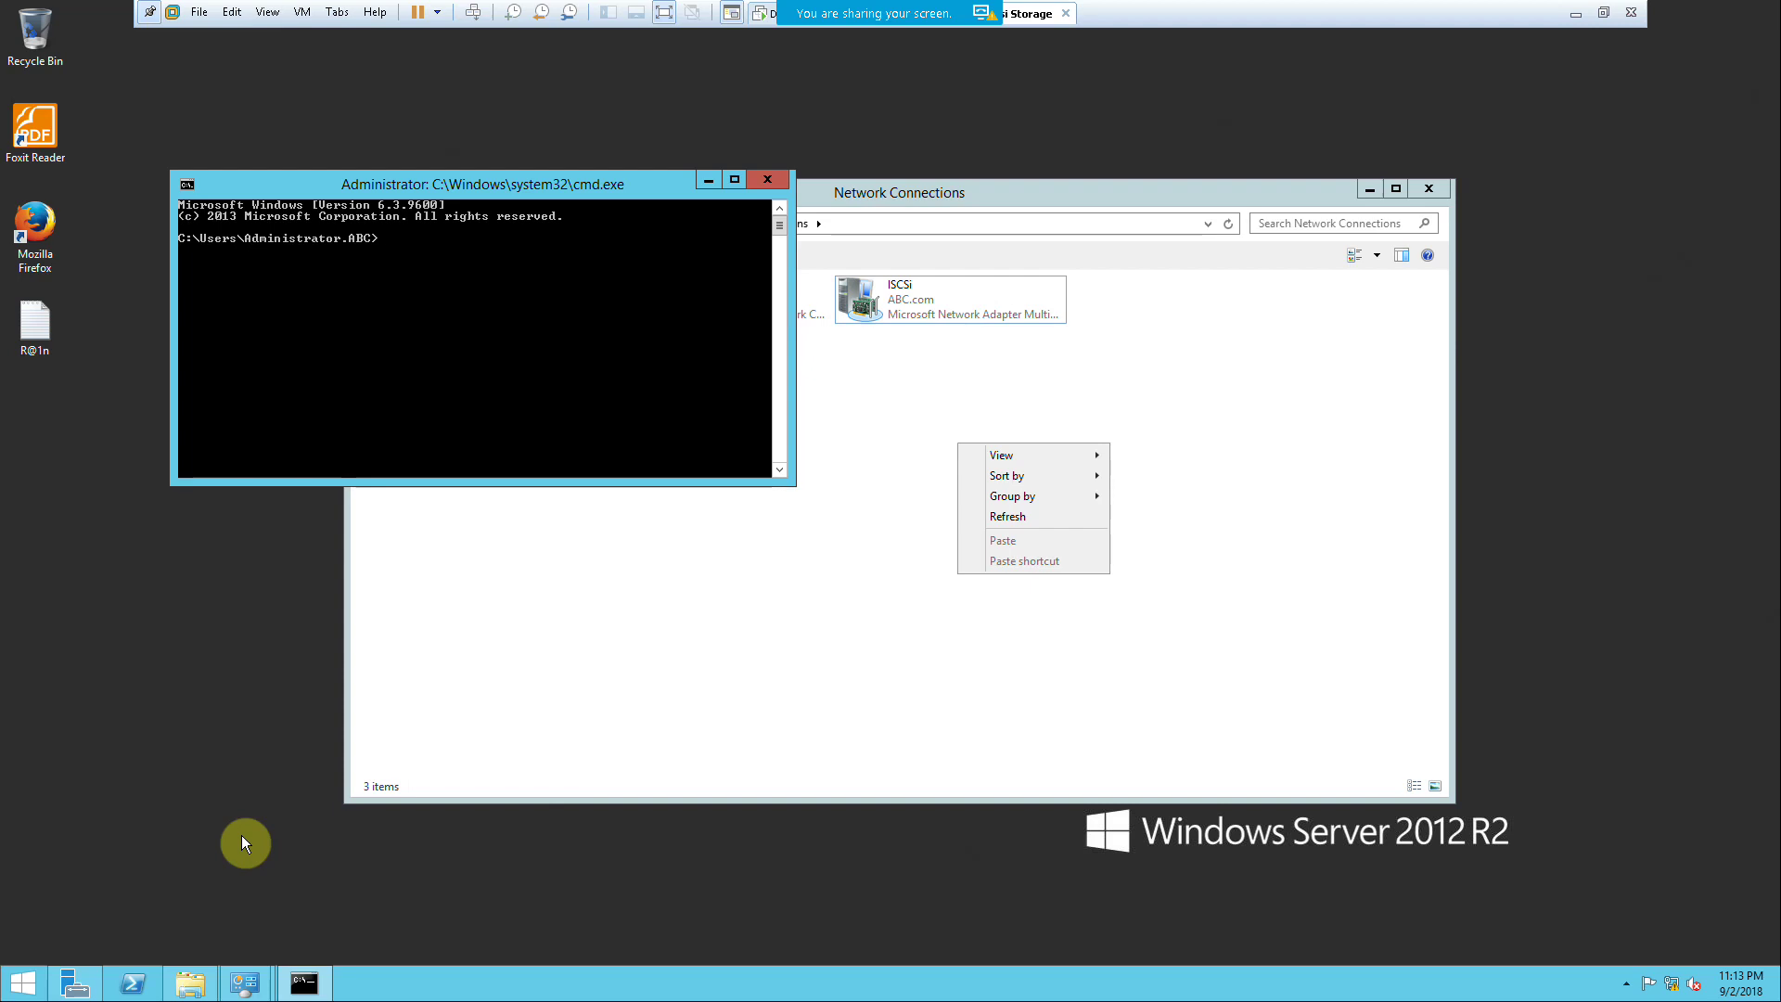
pyautogui.write('ipconfig')
pyautogui.press('Return')
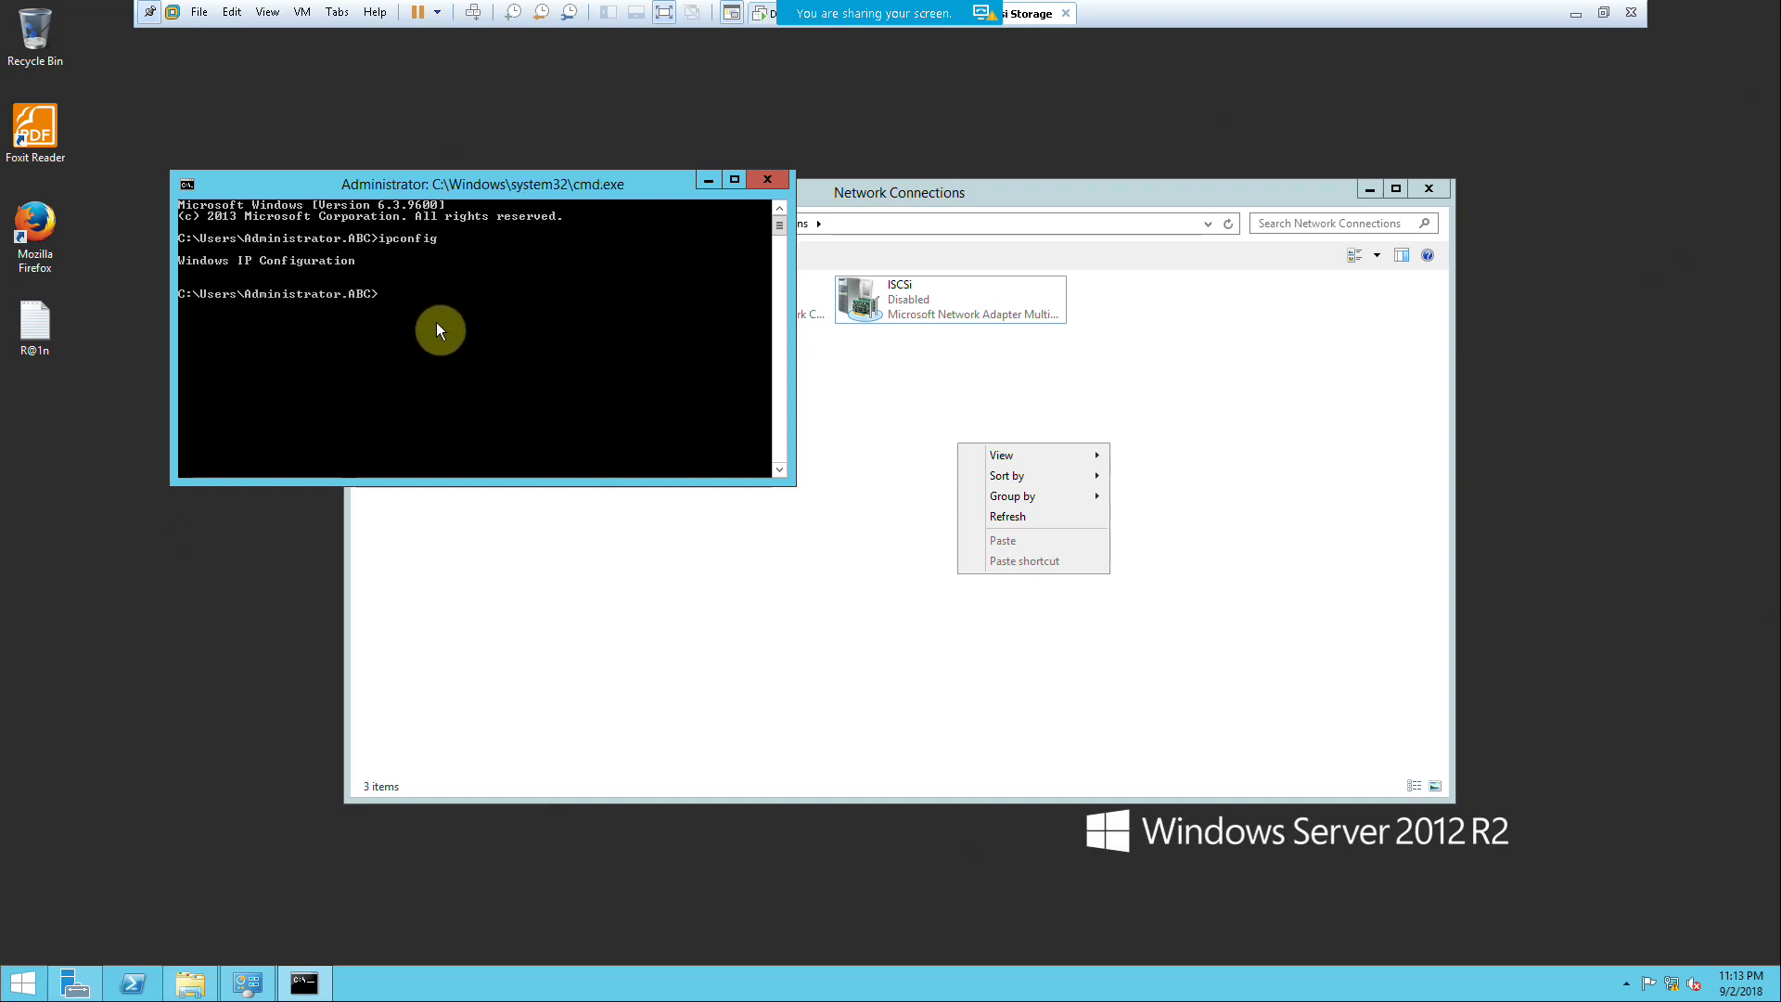
pyautogui.press('Up')
pyautogui.press('Return')
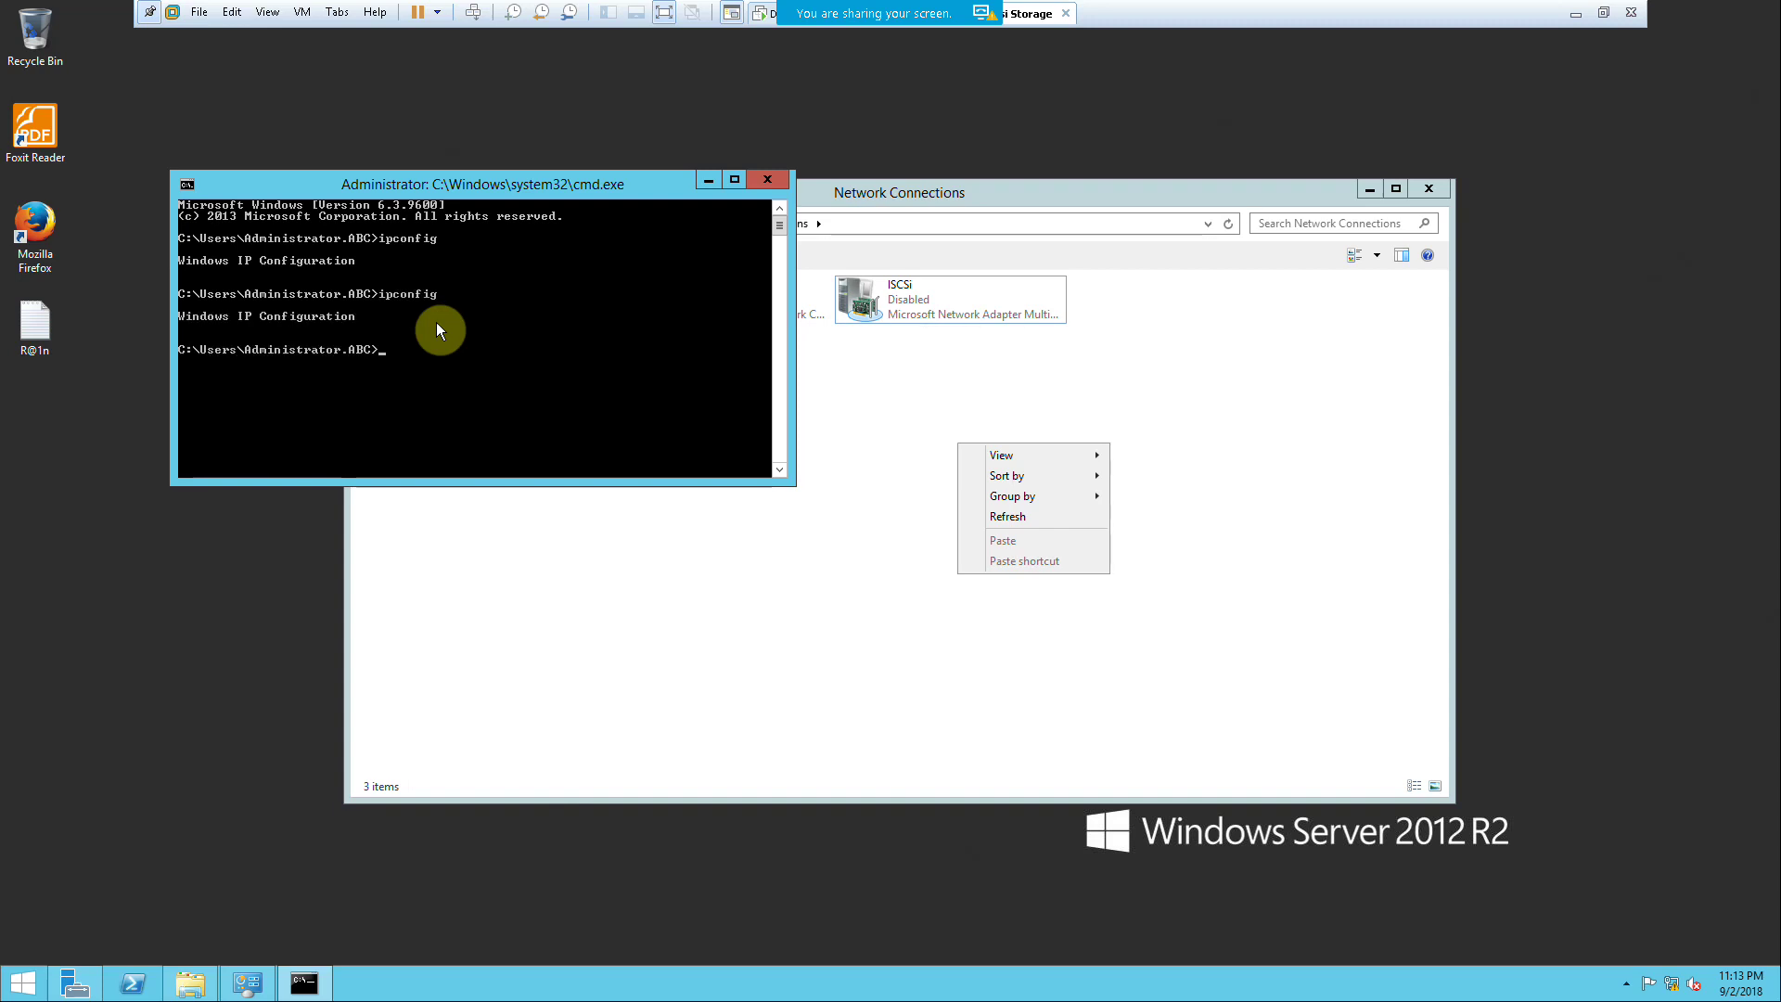
# Step: Open the Properties of the disabled ISCSi network adapter
pyautogui.rightClick(875, 294)
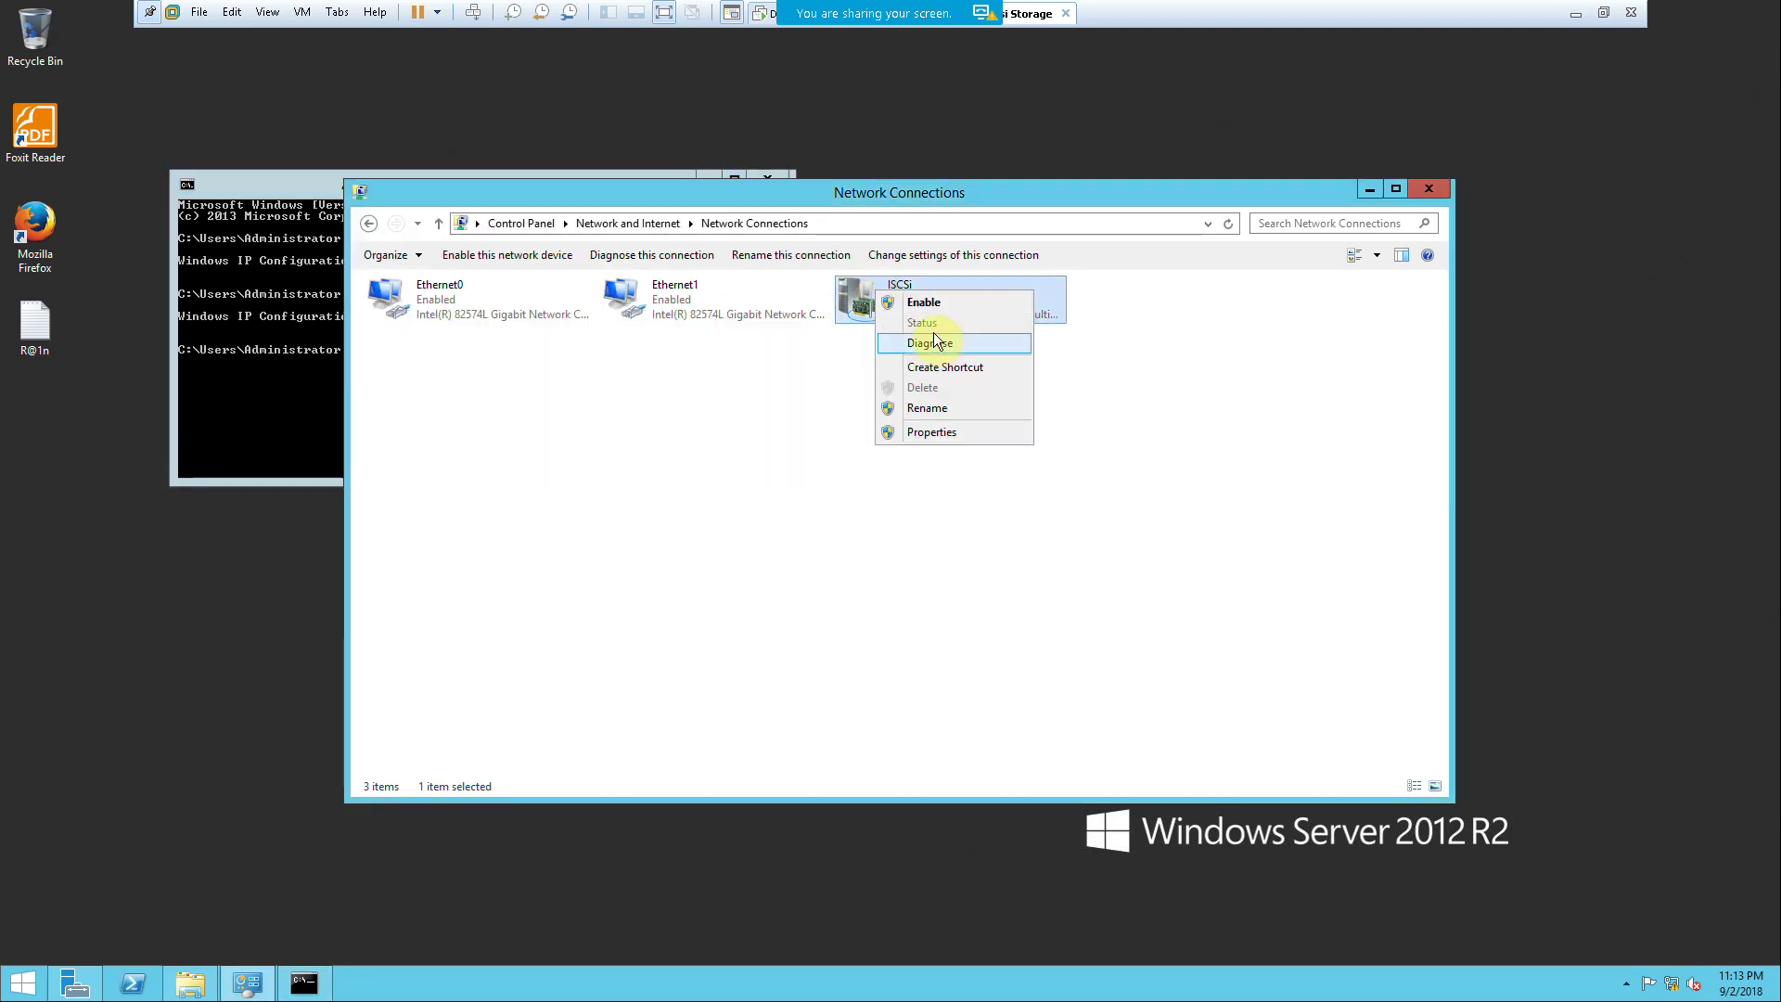
pyautogui.click(927, 436)
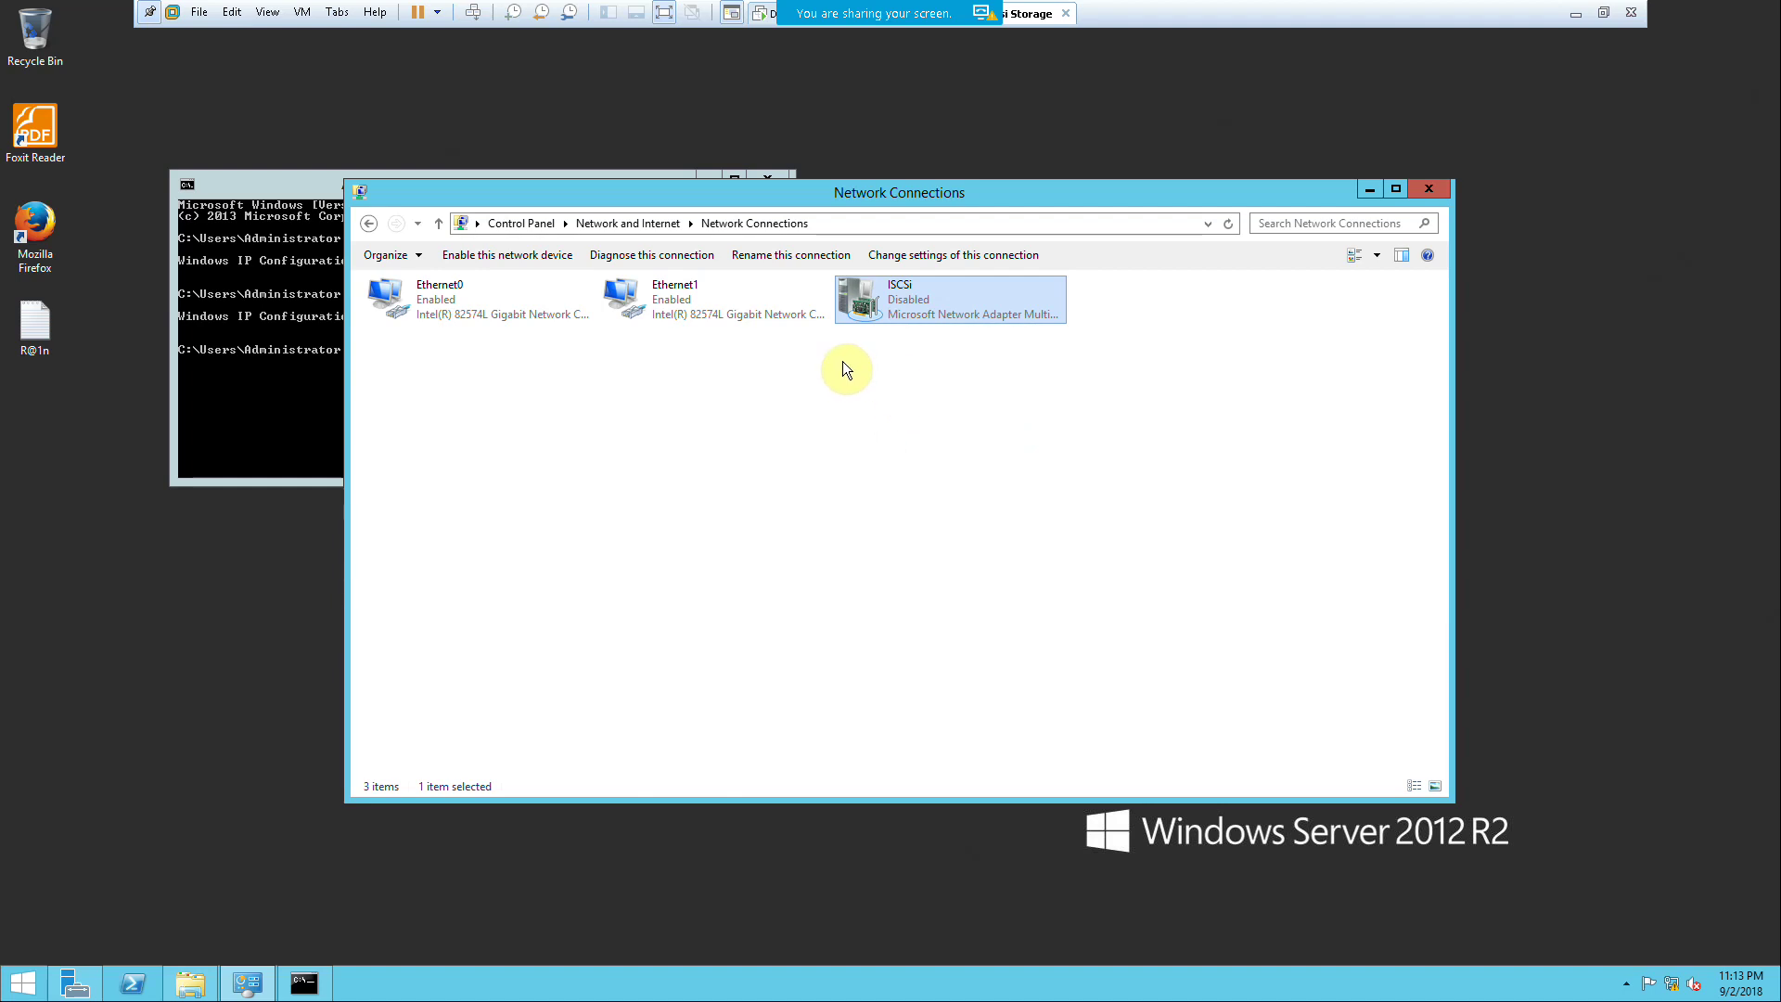
pyautogui.rightClick(847, 378)
pyautogui.click(894, 449)
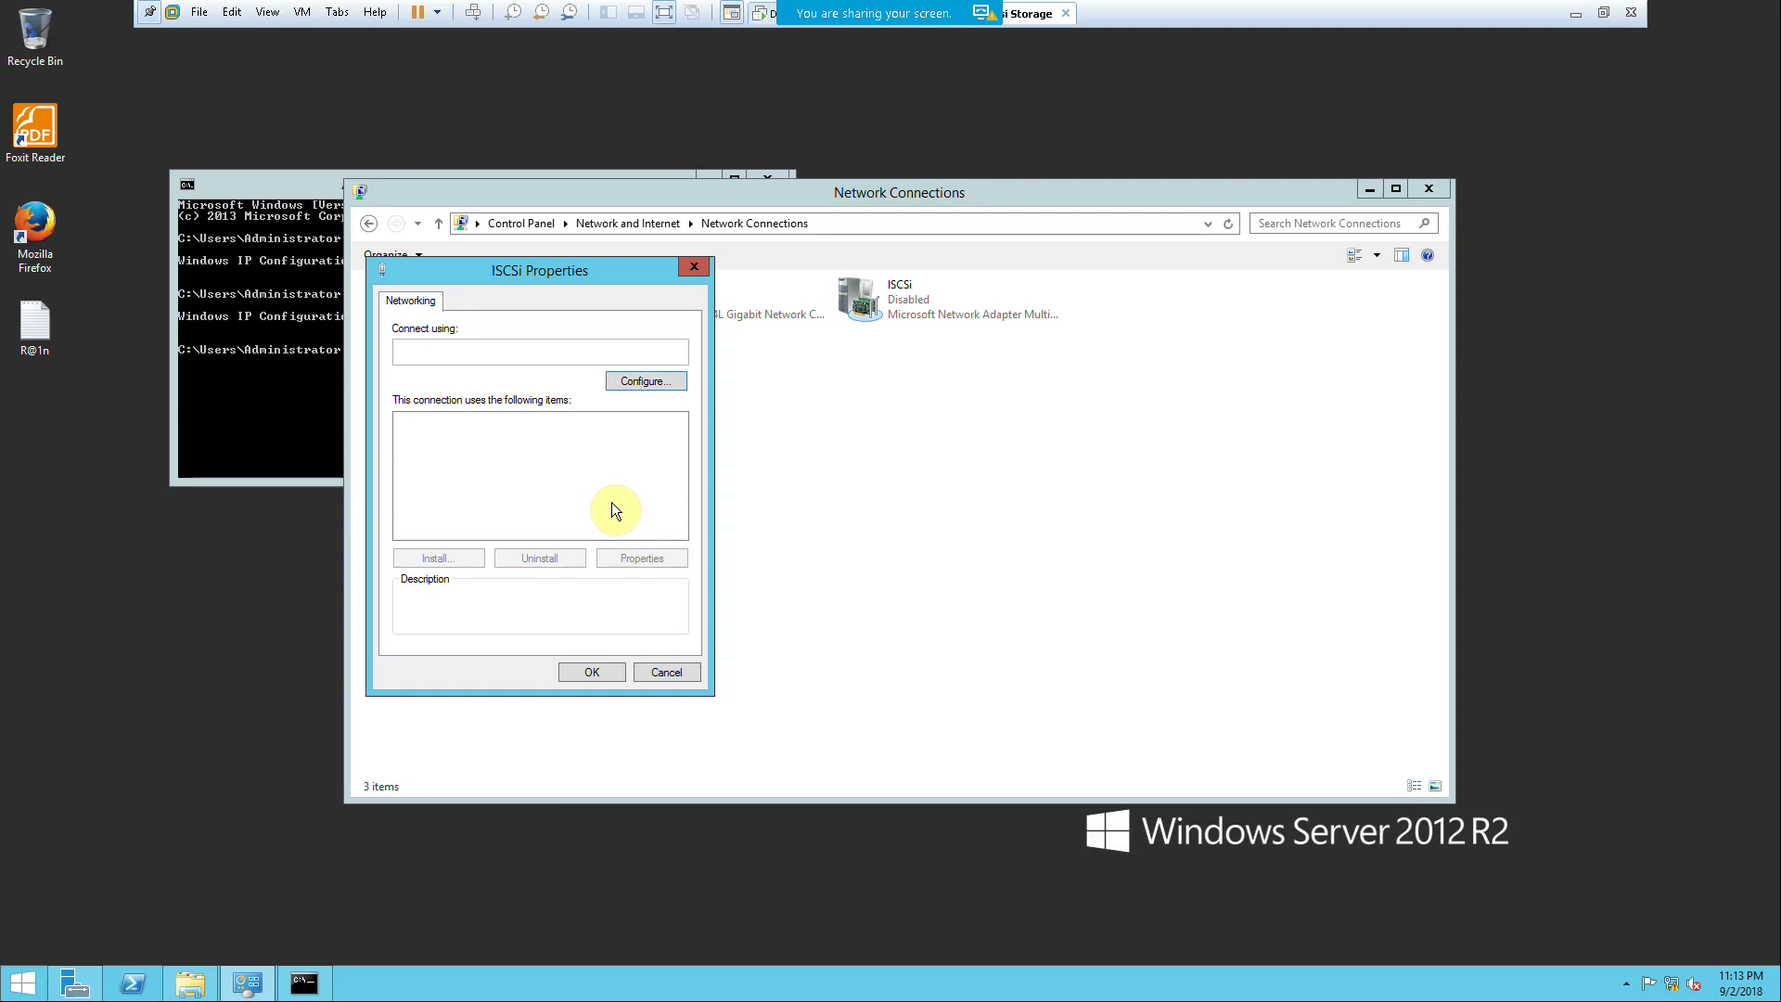
# Step: Run ipconfig /all to show host ISCSi and DNS suffix ABC.com
pyautogui.click(208, 438)
pyautogui.press('Up')
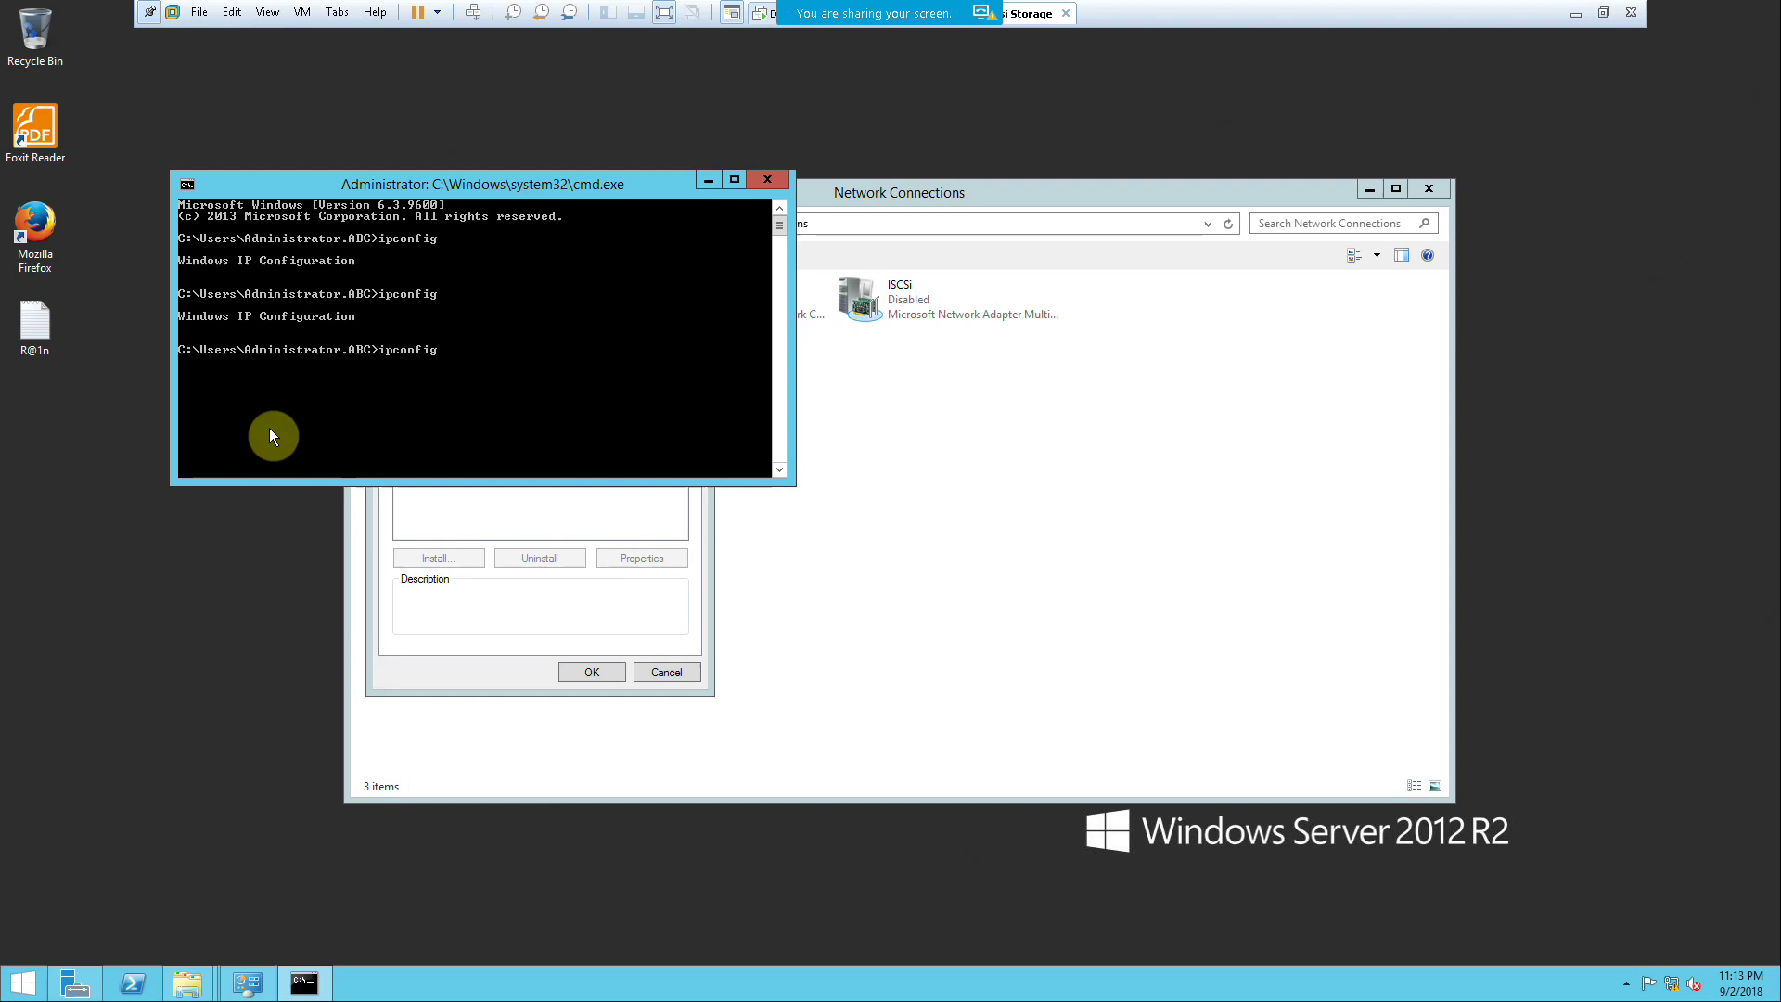
pyautogui.write('/all')
pyautogui.press('Return')
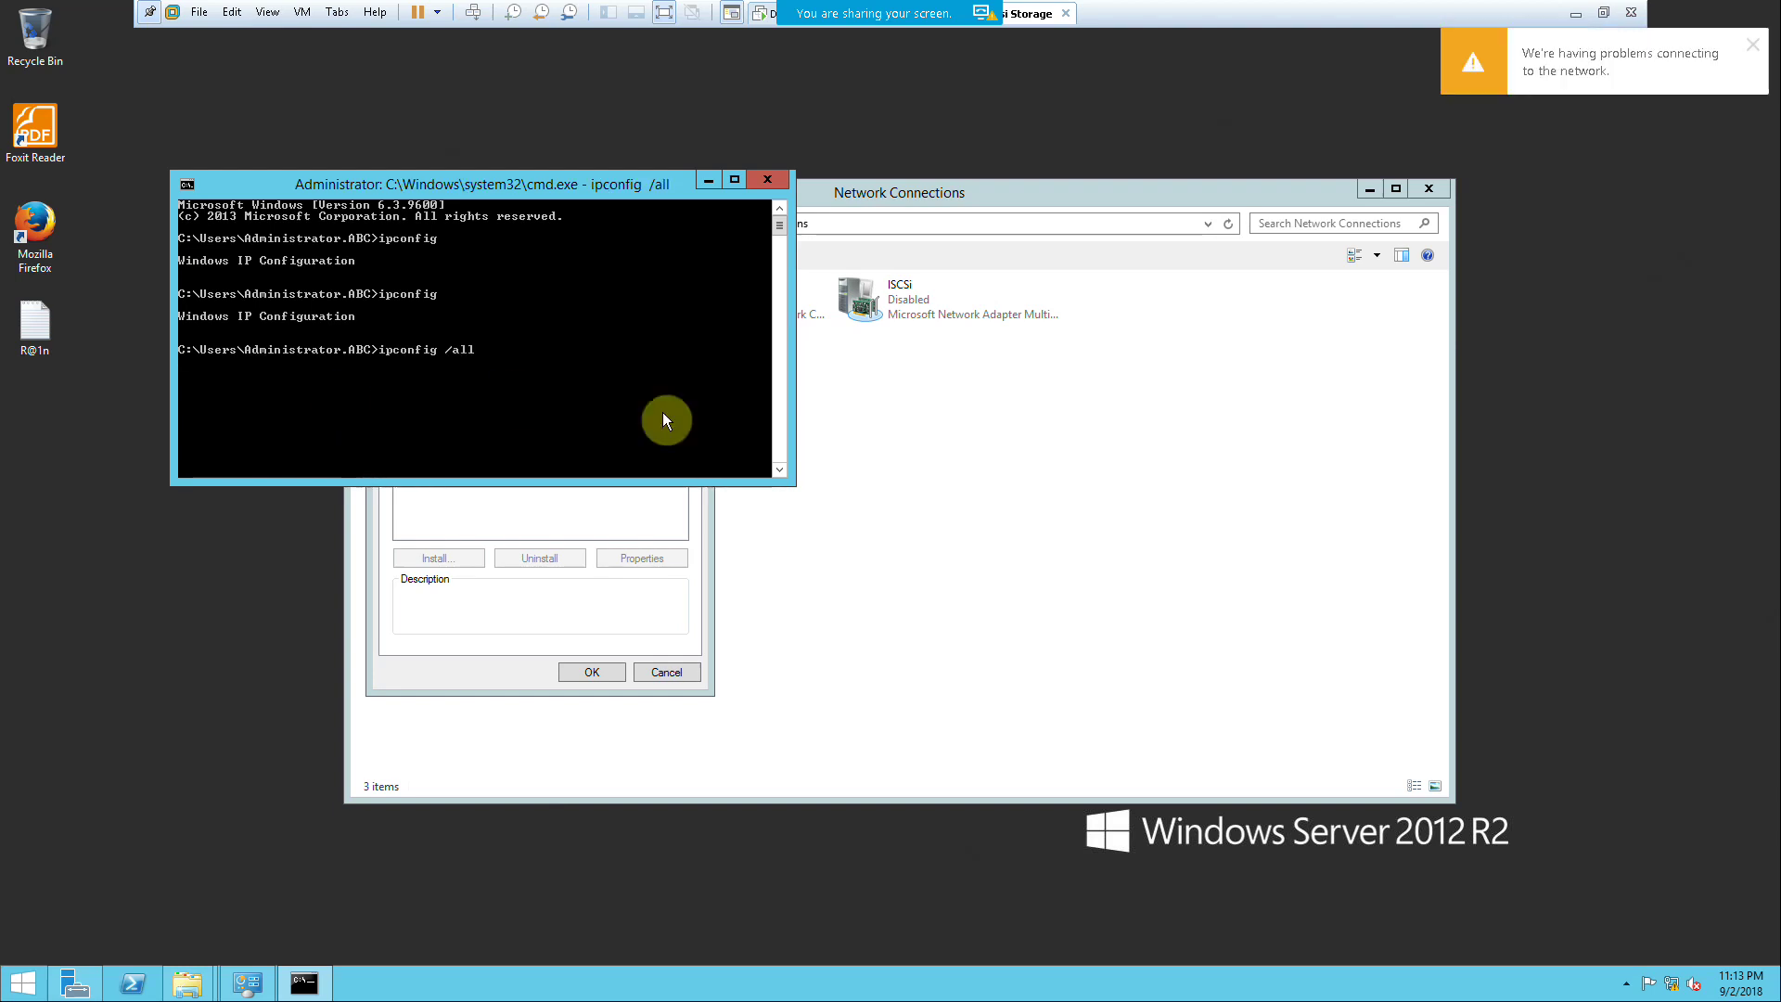
pyautogui.click(1752, 45)
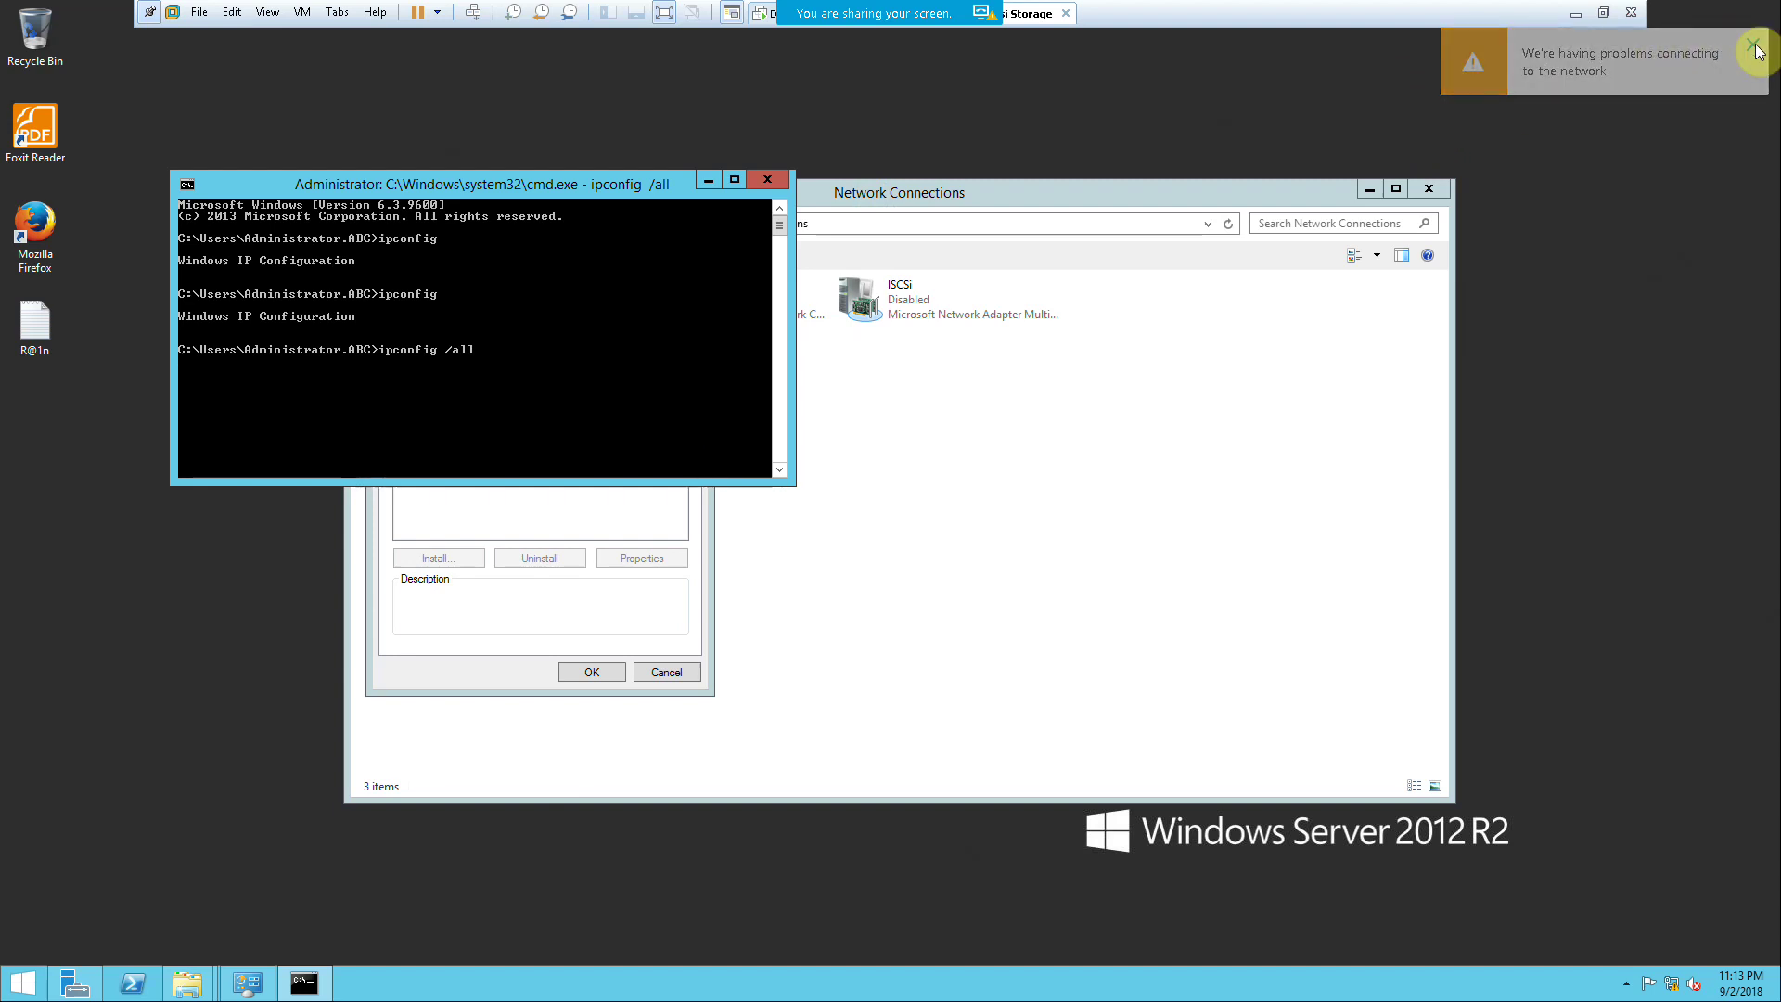
# Step: Move the ISCSi Properties dialog aside, refresh the desktop, and exit VMware full screen
pyautogui.click(625, 528)
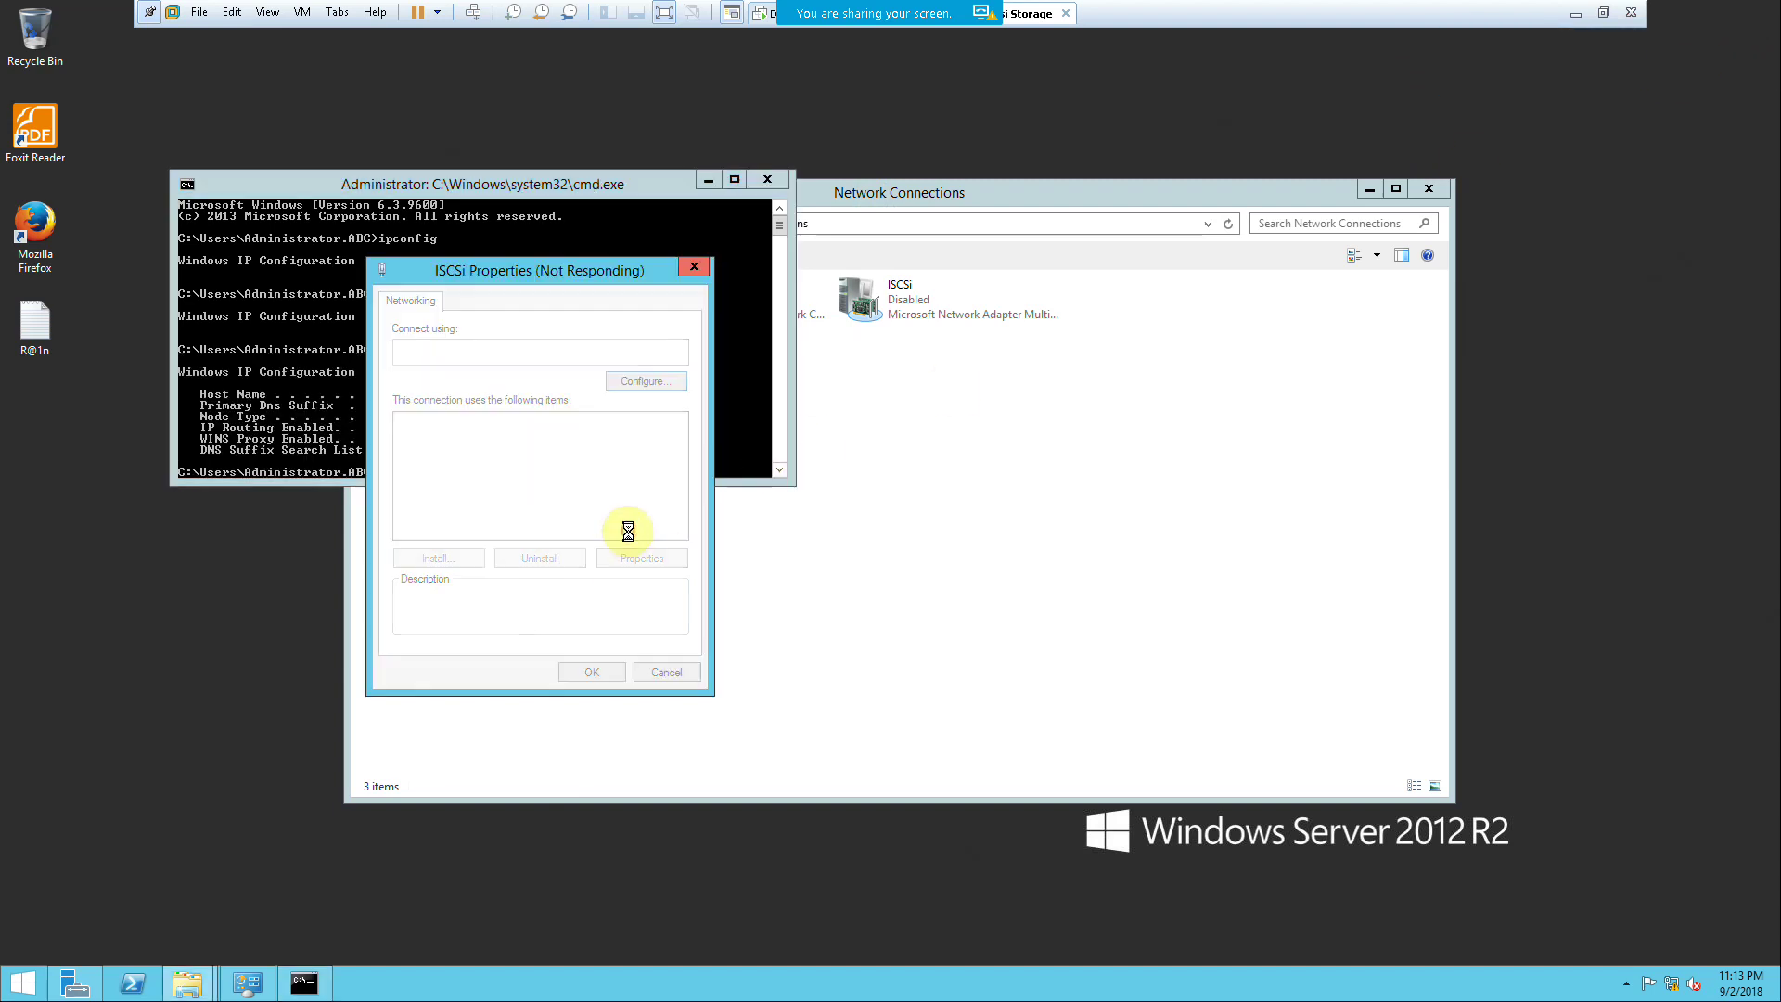
pyautogui.click(631, 175)
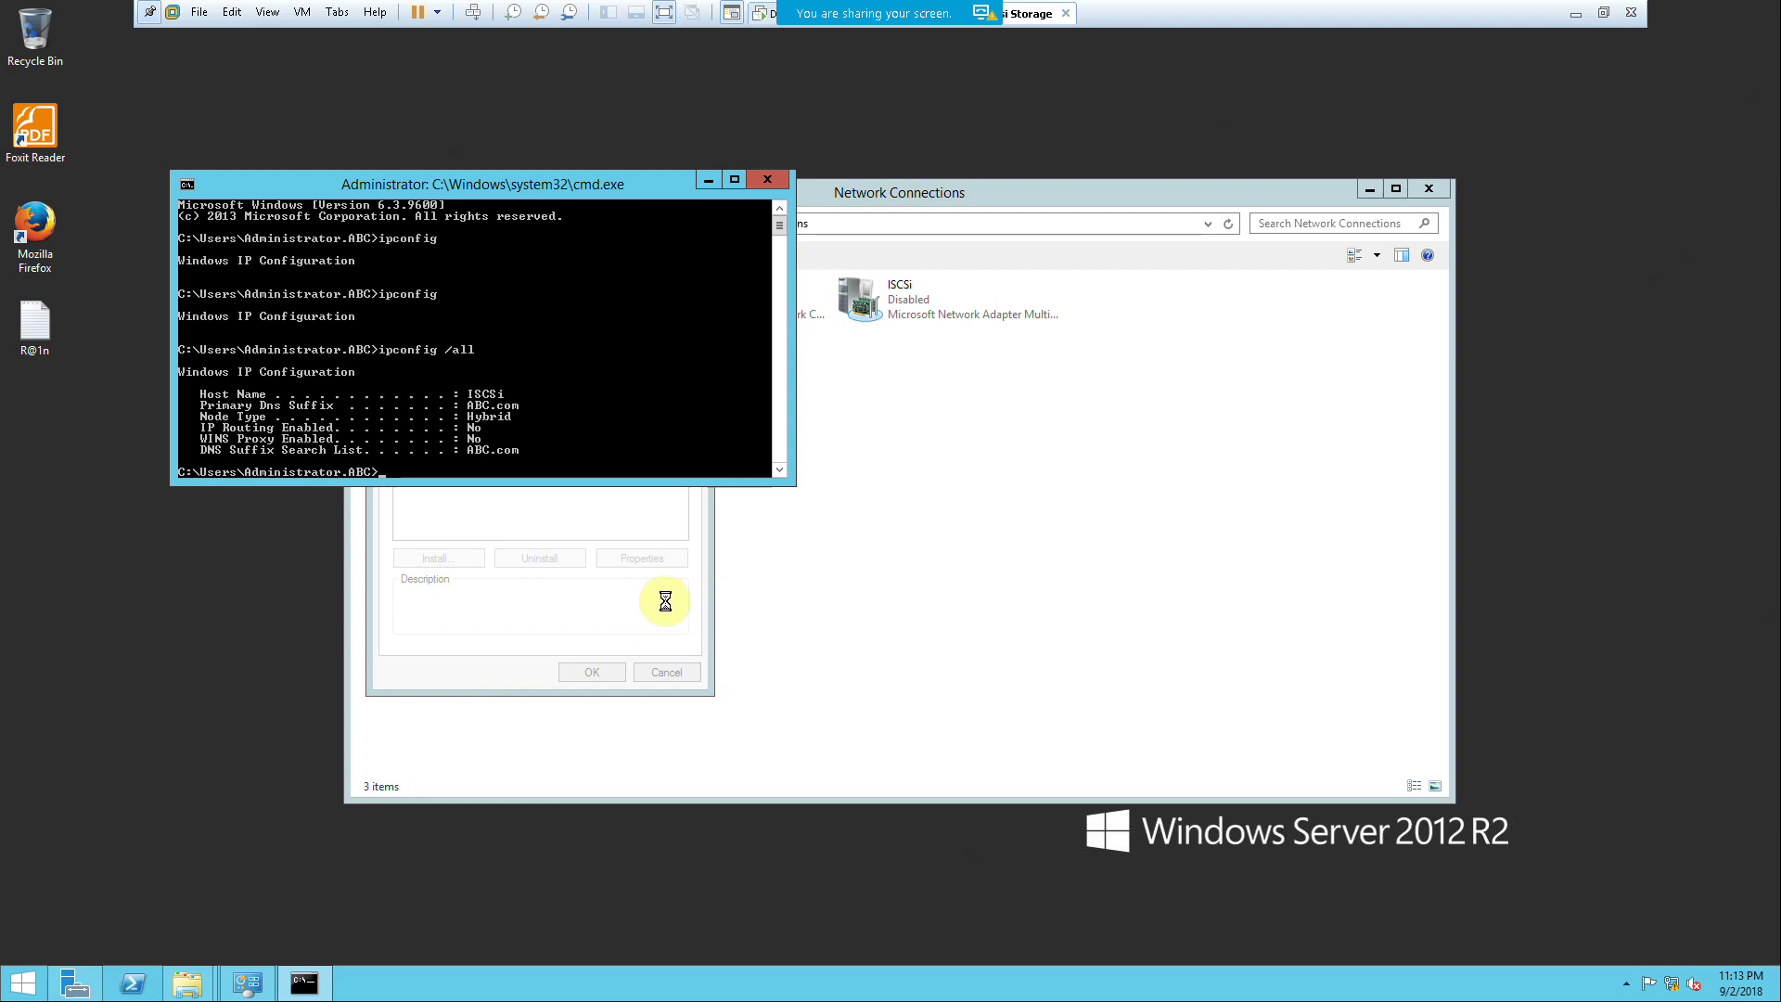
pyautogui.rightClick(257, 616)
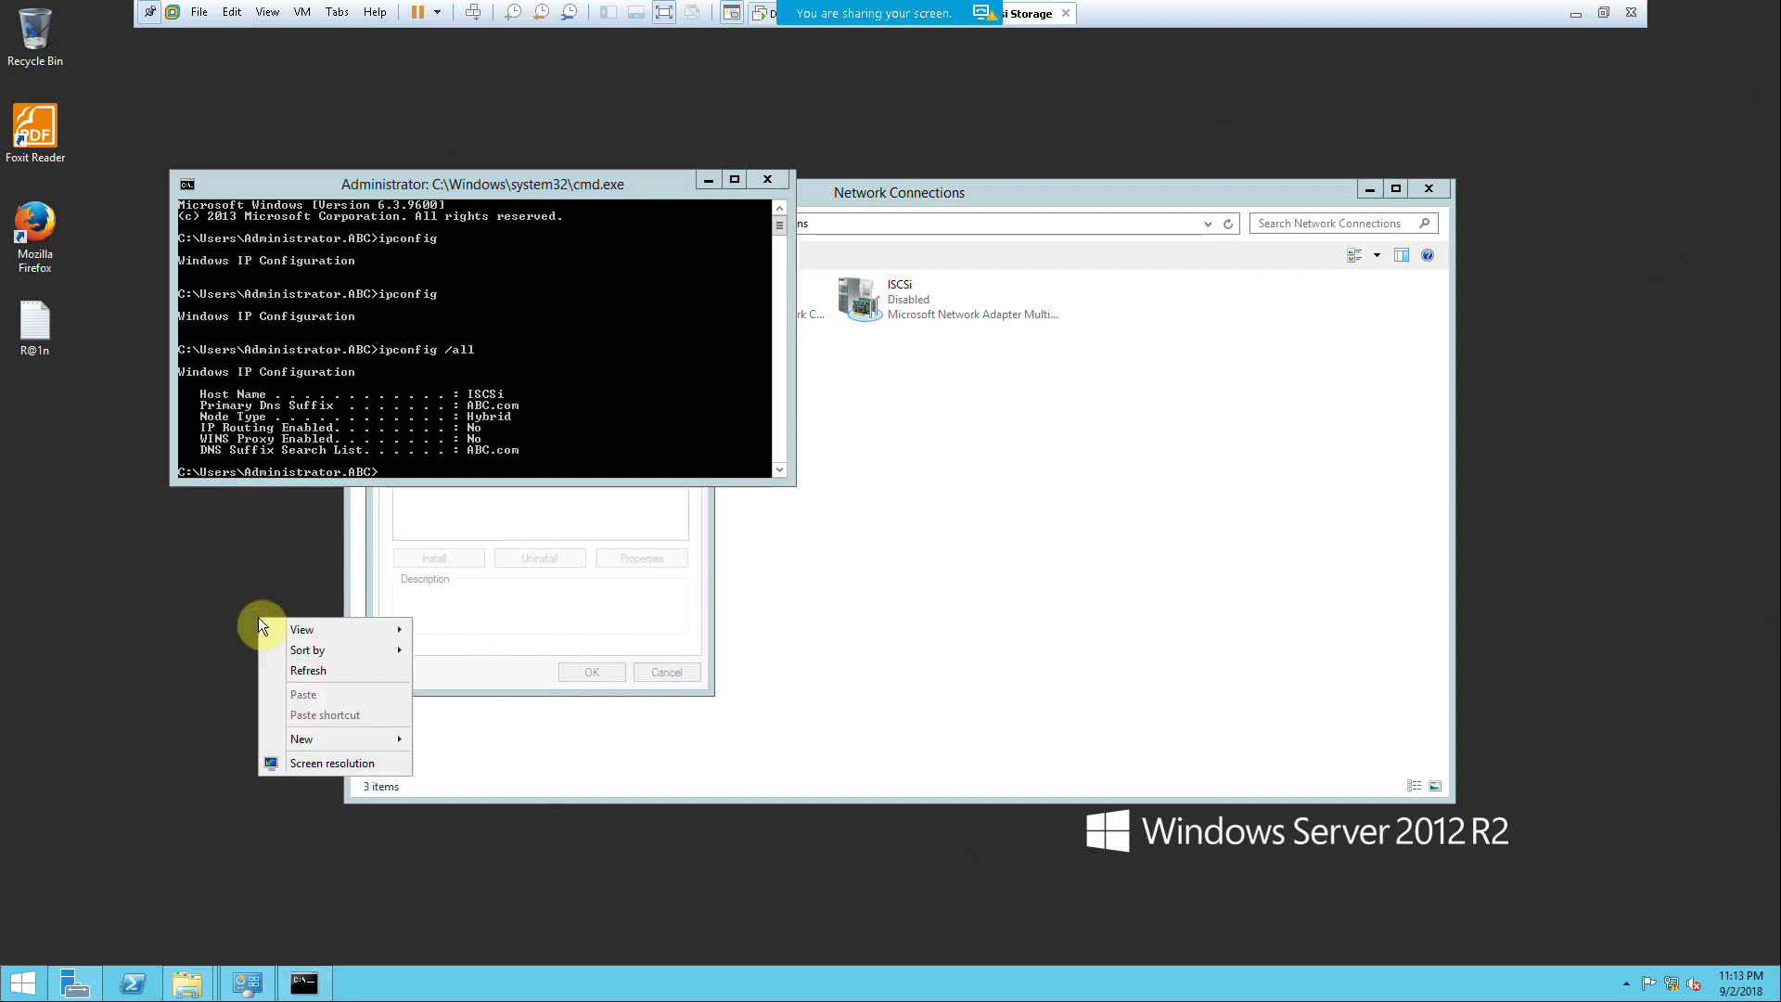
pyautogui.click(305, 676)
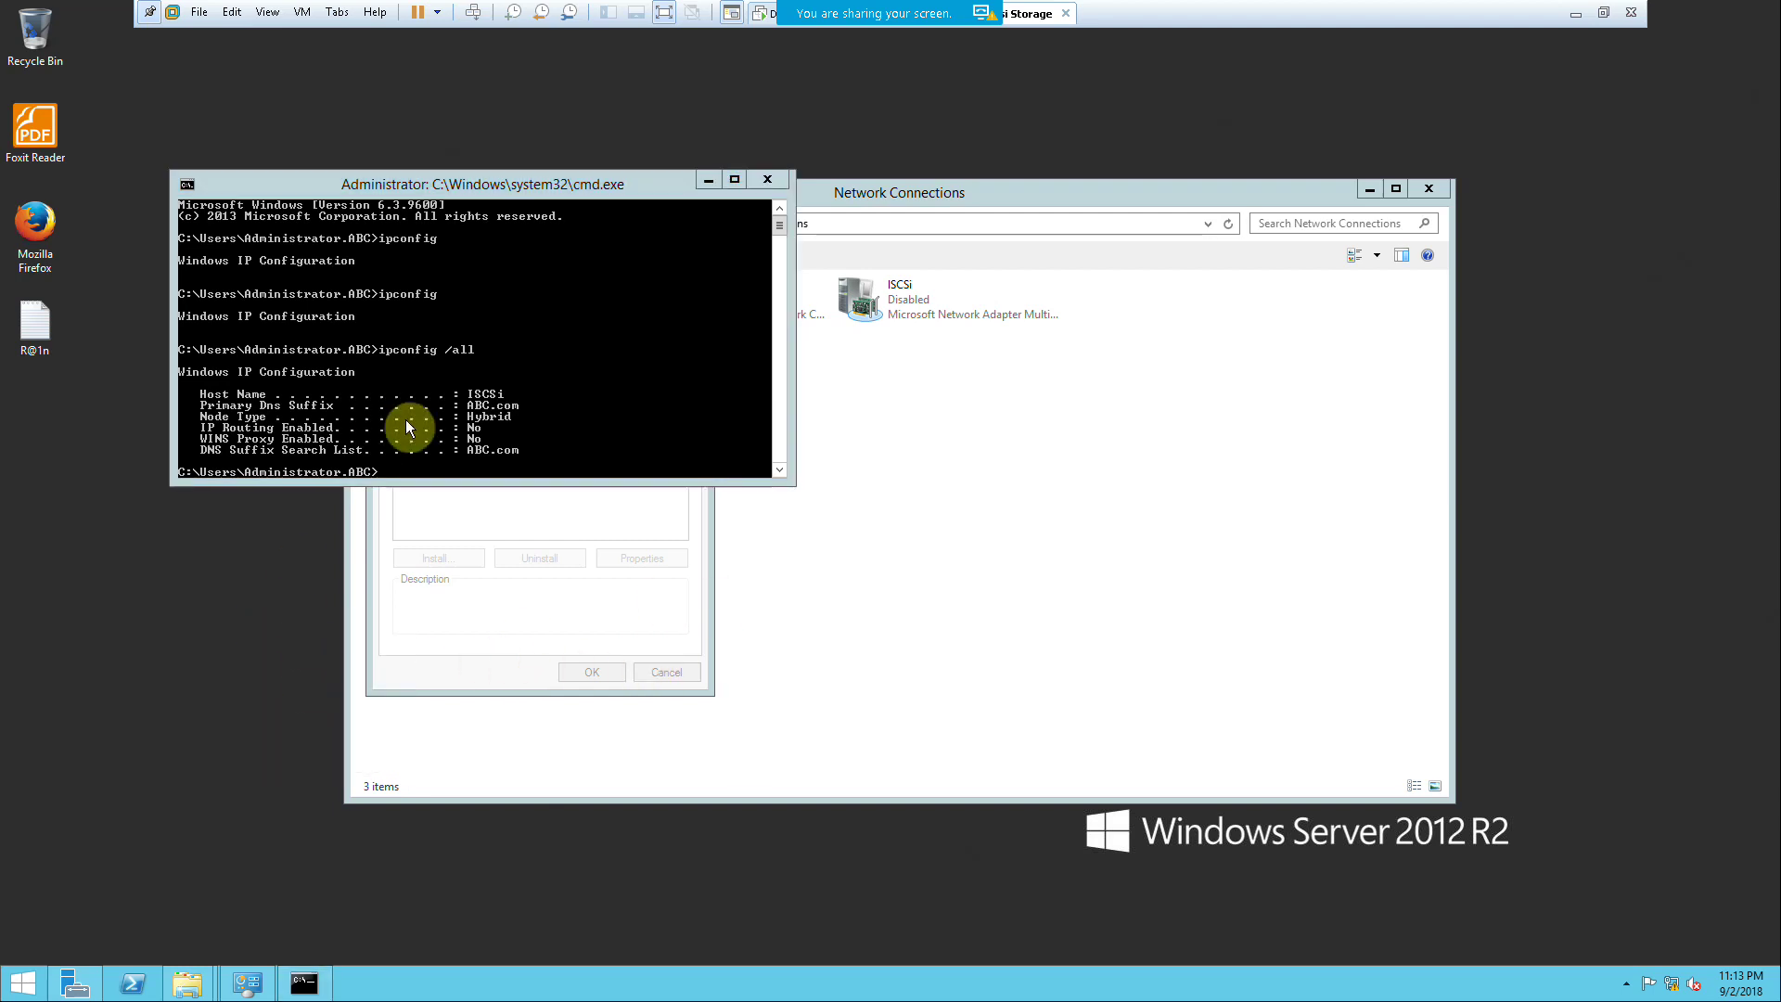
pyautogui.click(480, 645)
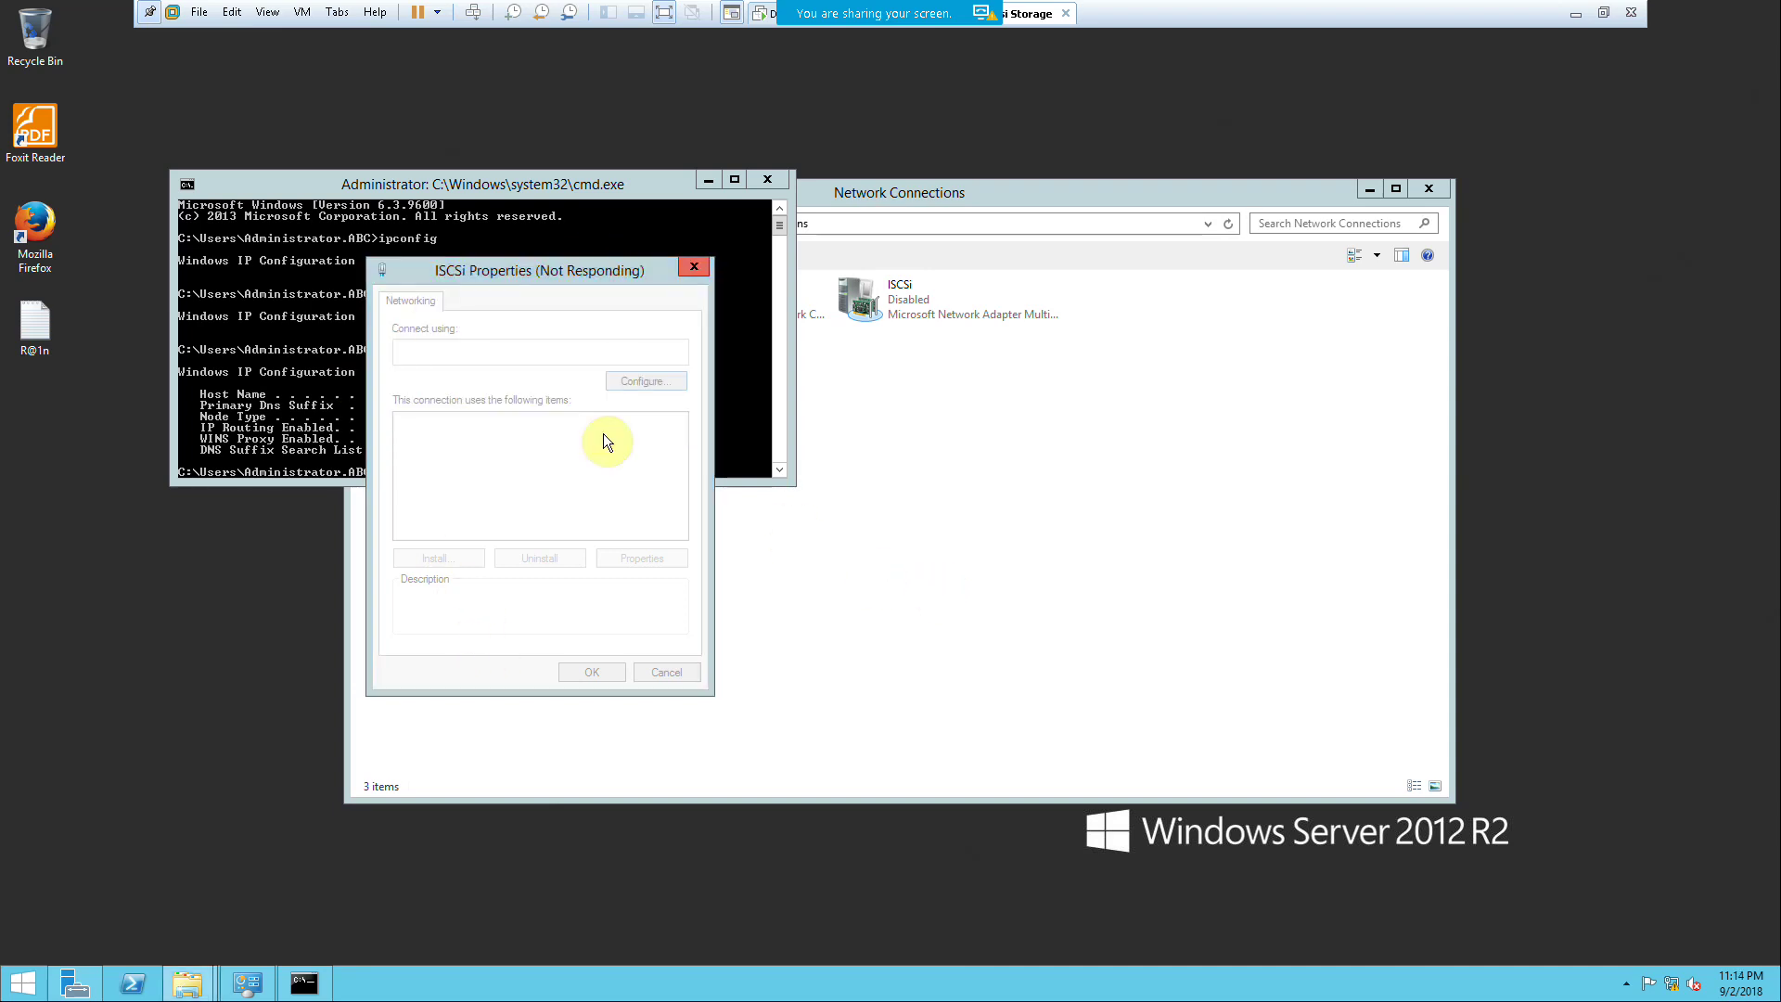
pyautogui.moveTo(499, 269); pyautogui.dragTo(855, 285)
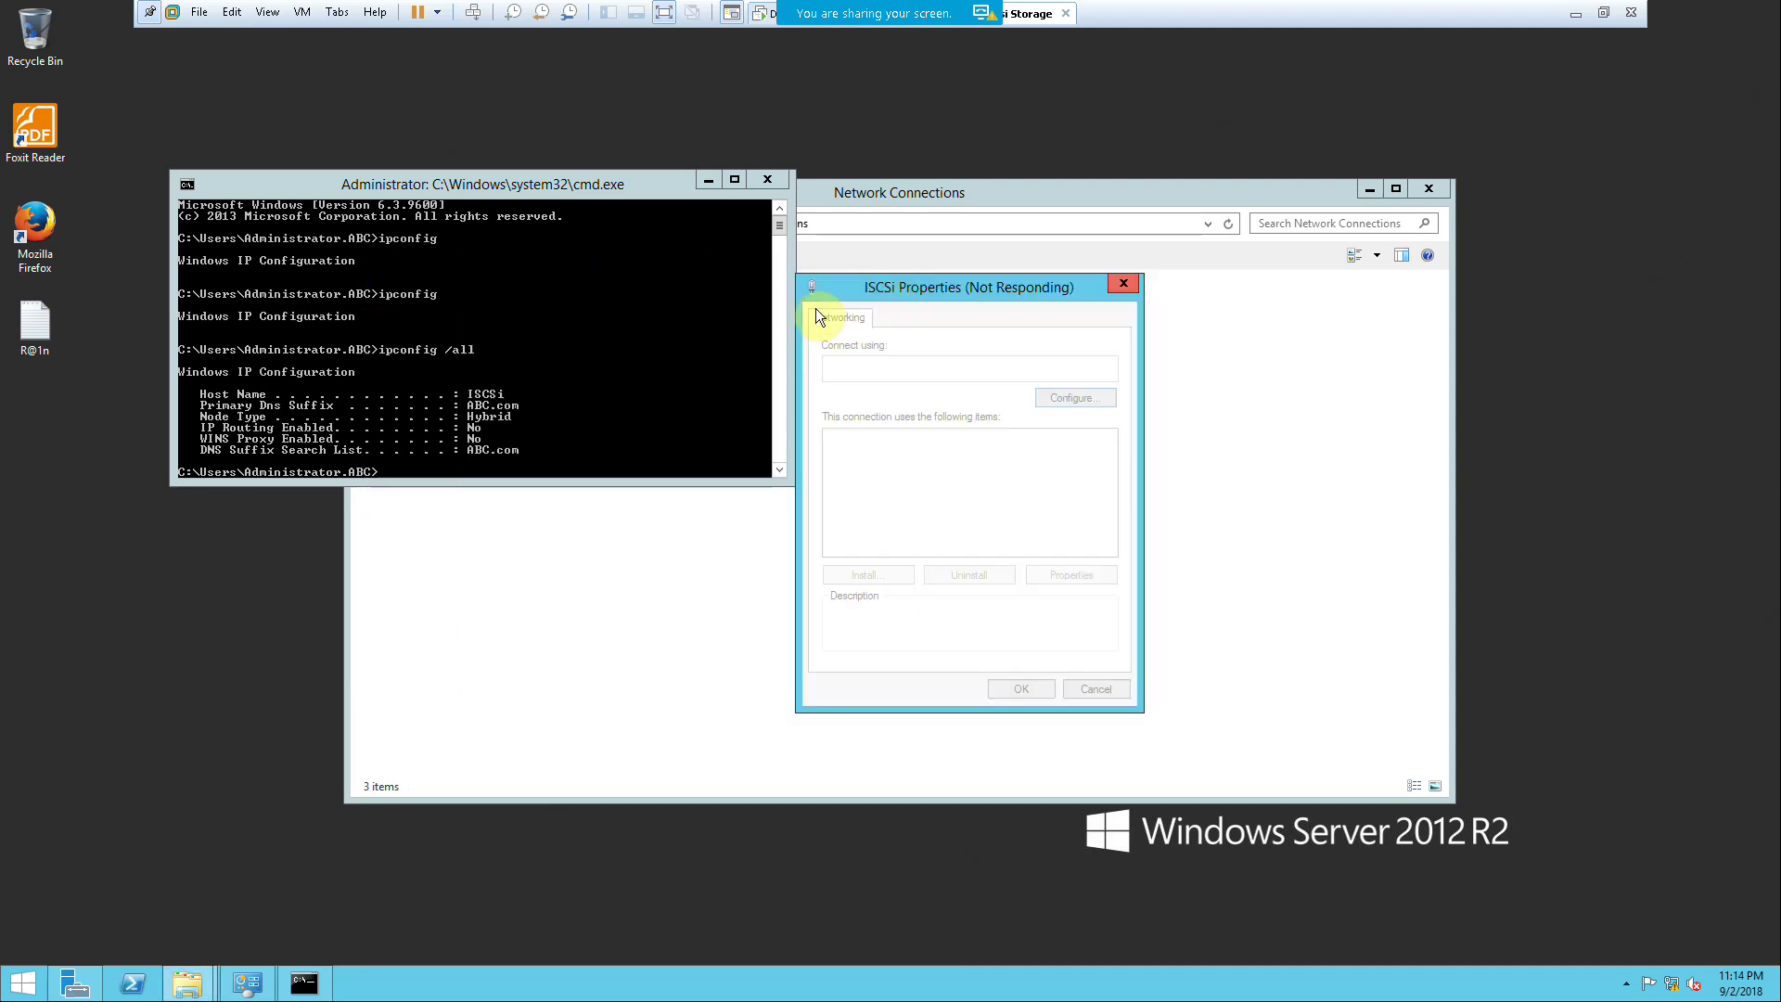
pyautogui.rightClick(1545, 419)
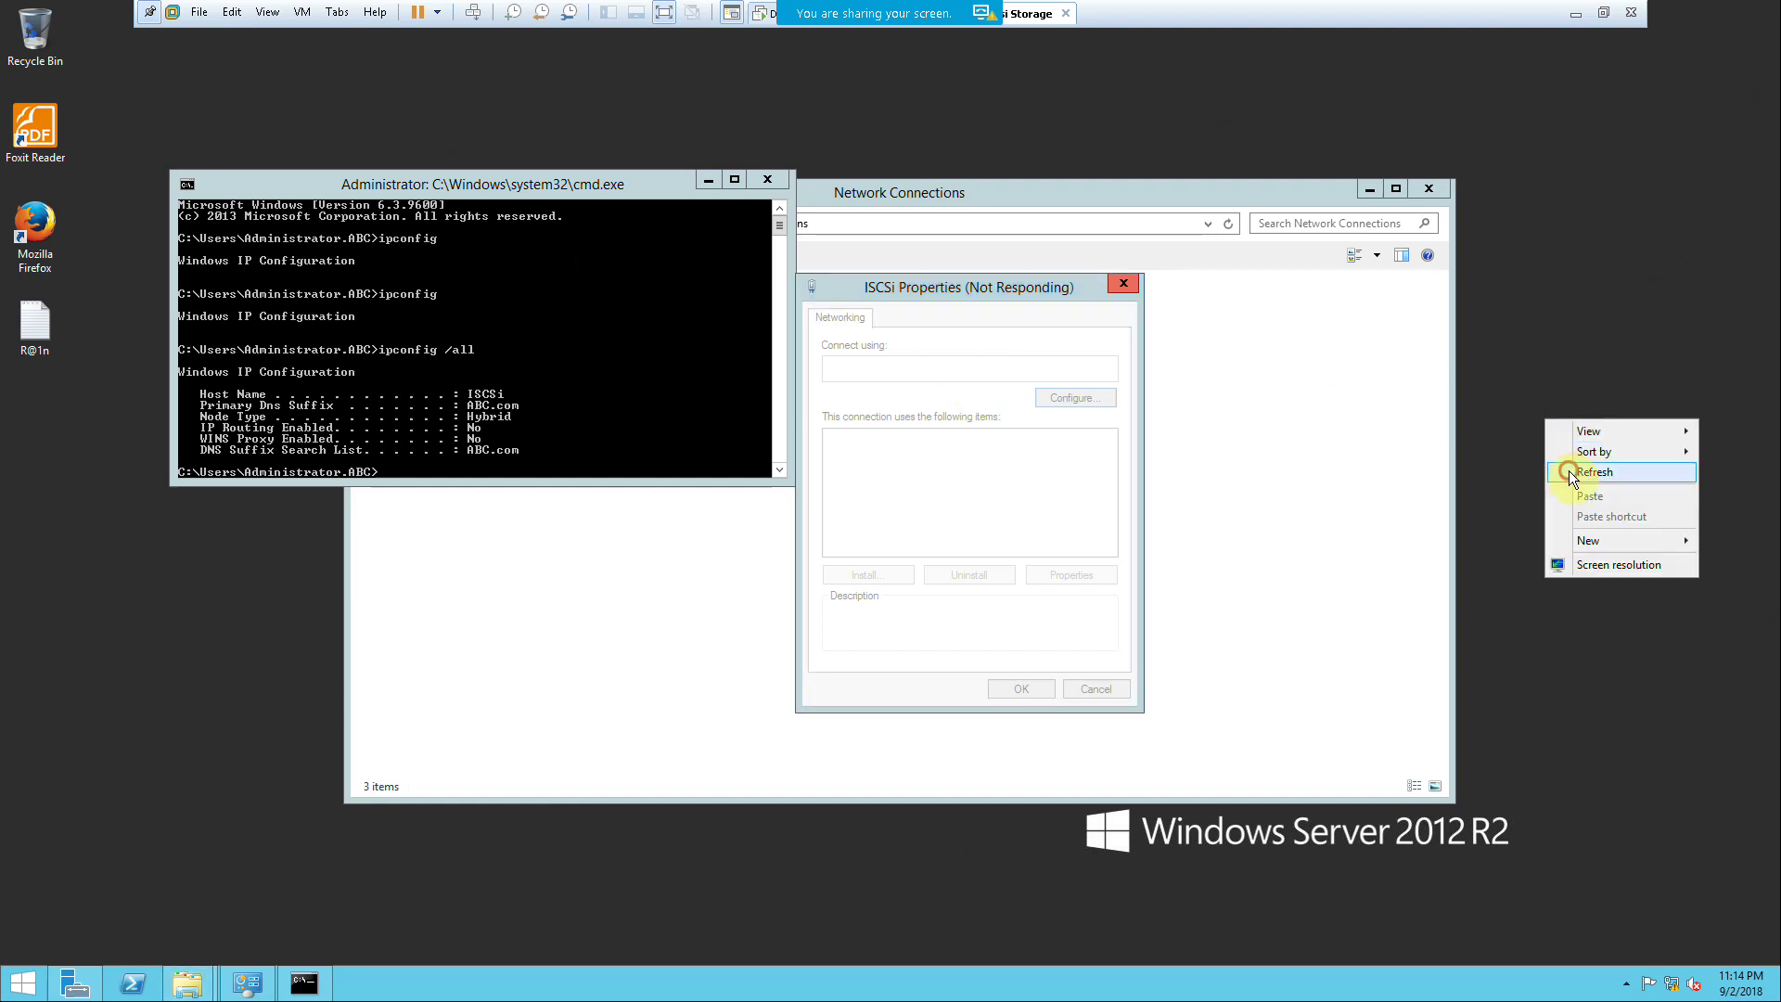
pyautogui.click(1362, 187)
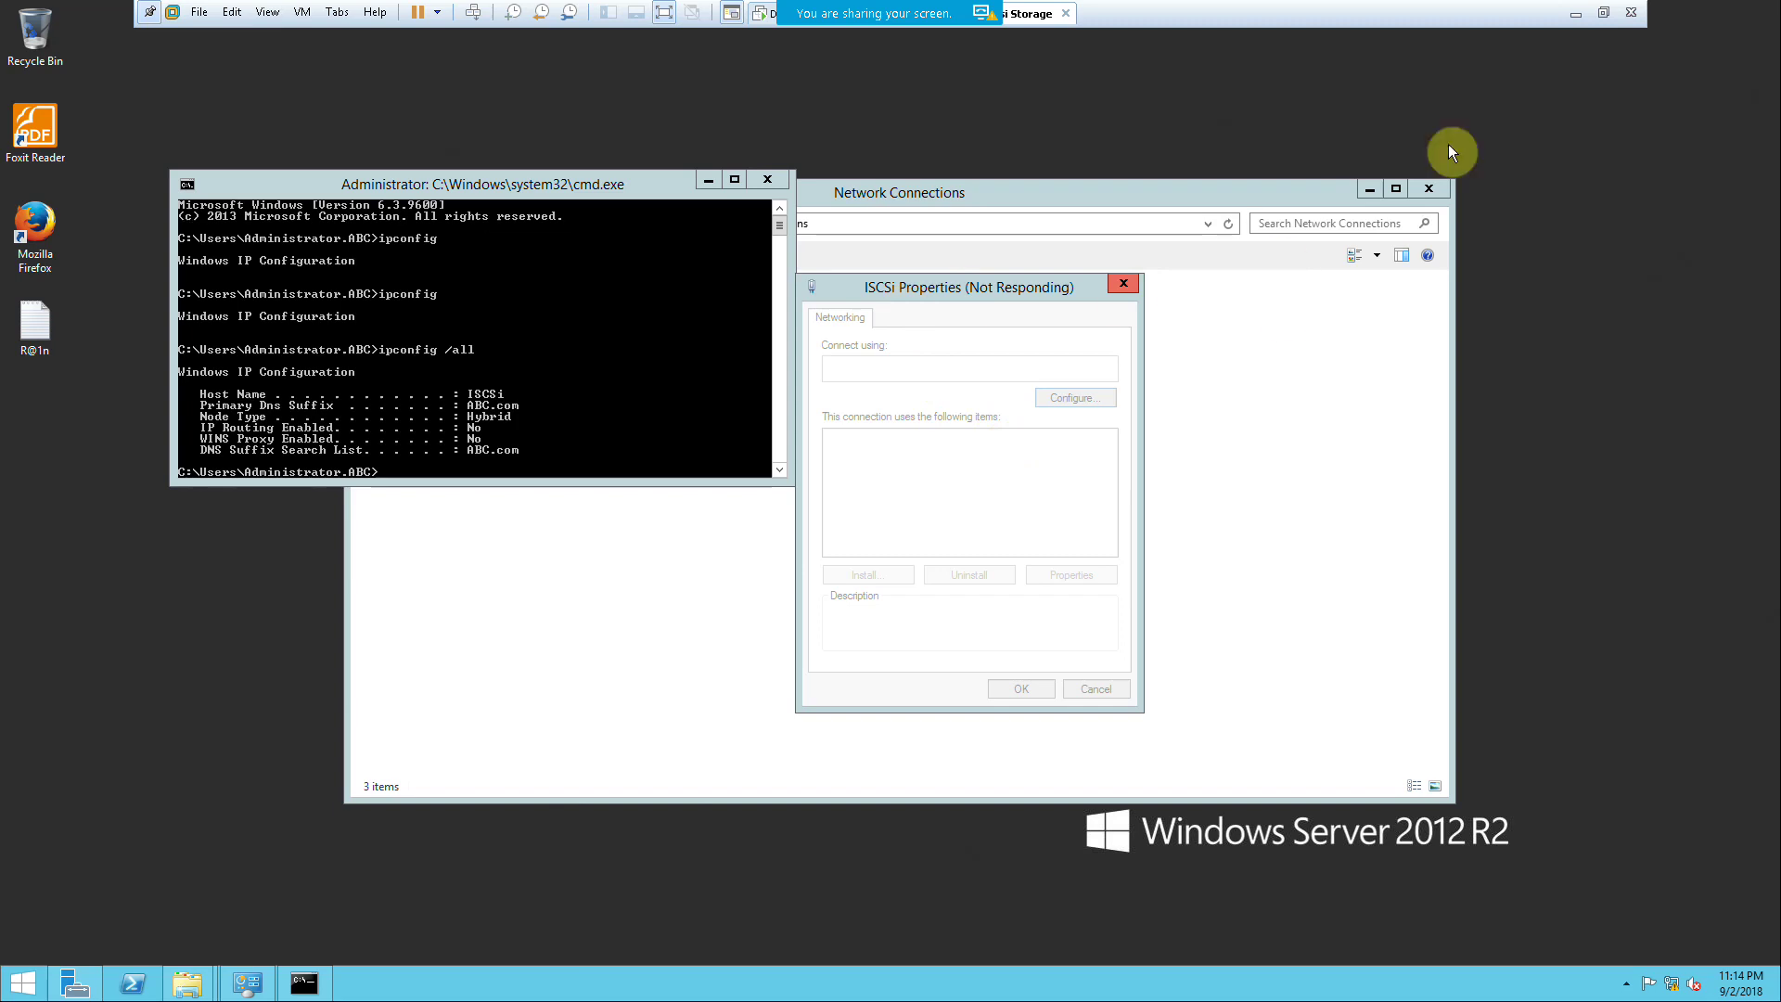
pyautogui.click(1600, 16)
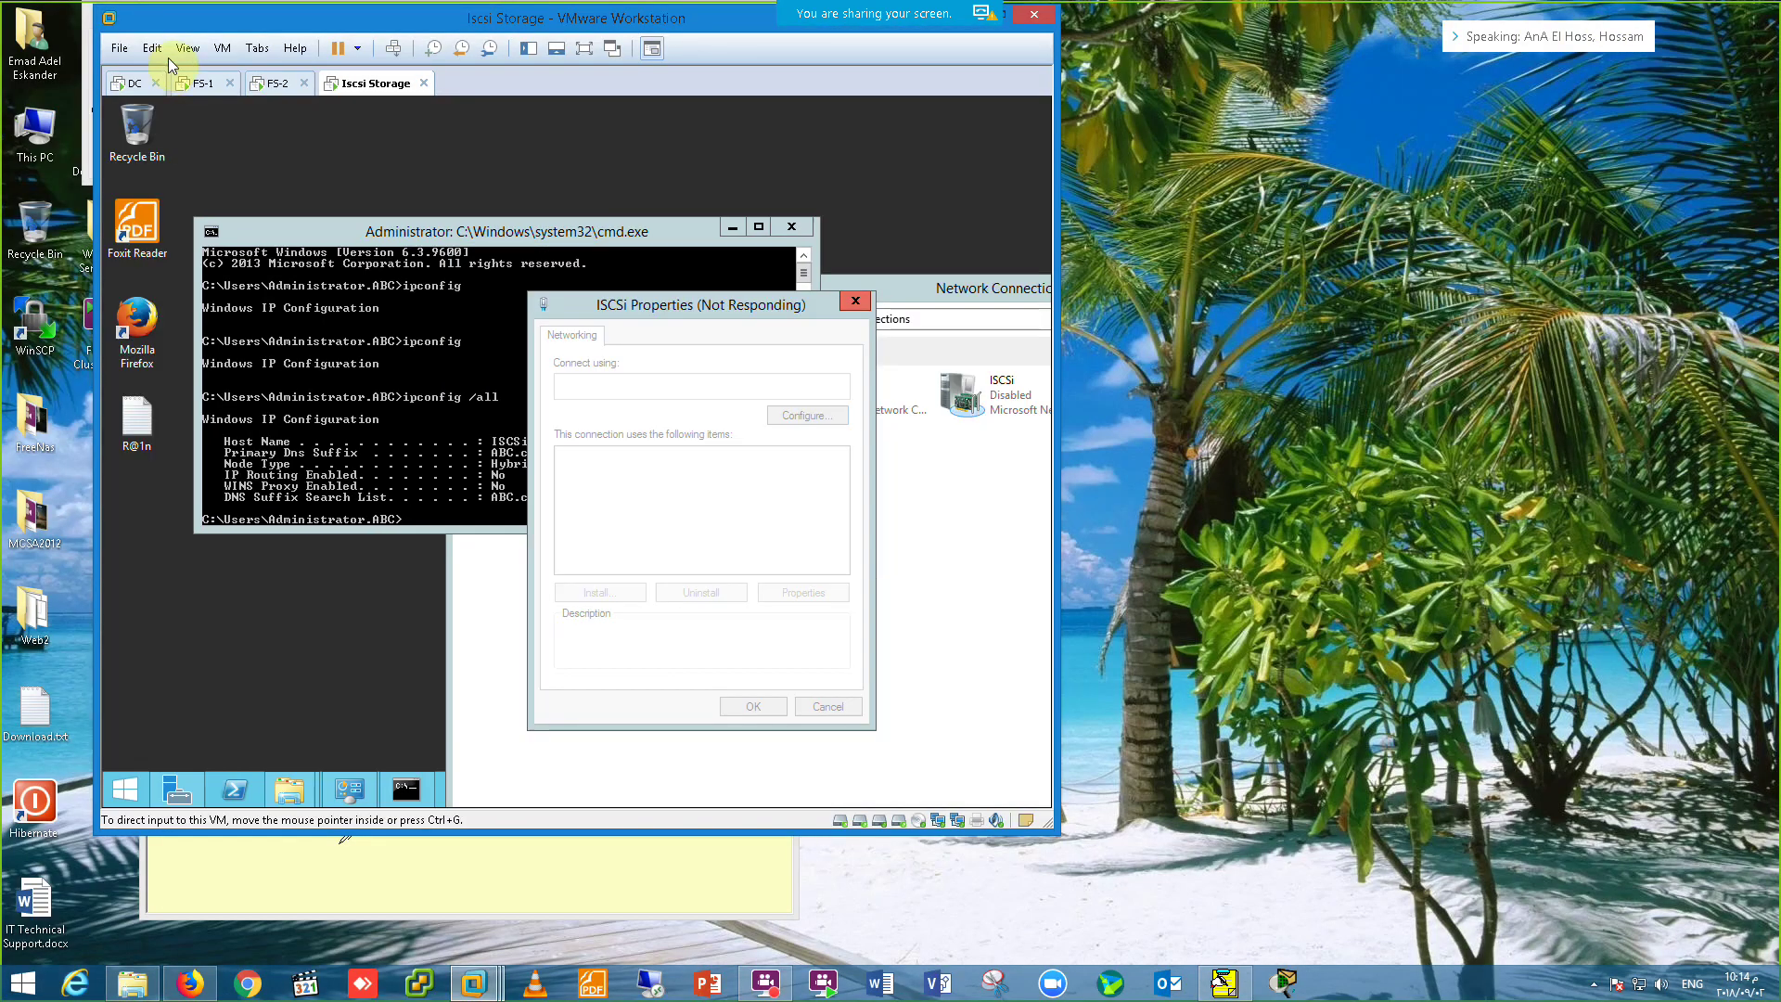
# Step: On FS-1 in full screen, Quick Connect the iSCSI Initiator to 172.20.20.50
pyautogui.click(199, 83)
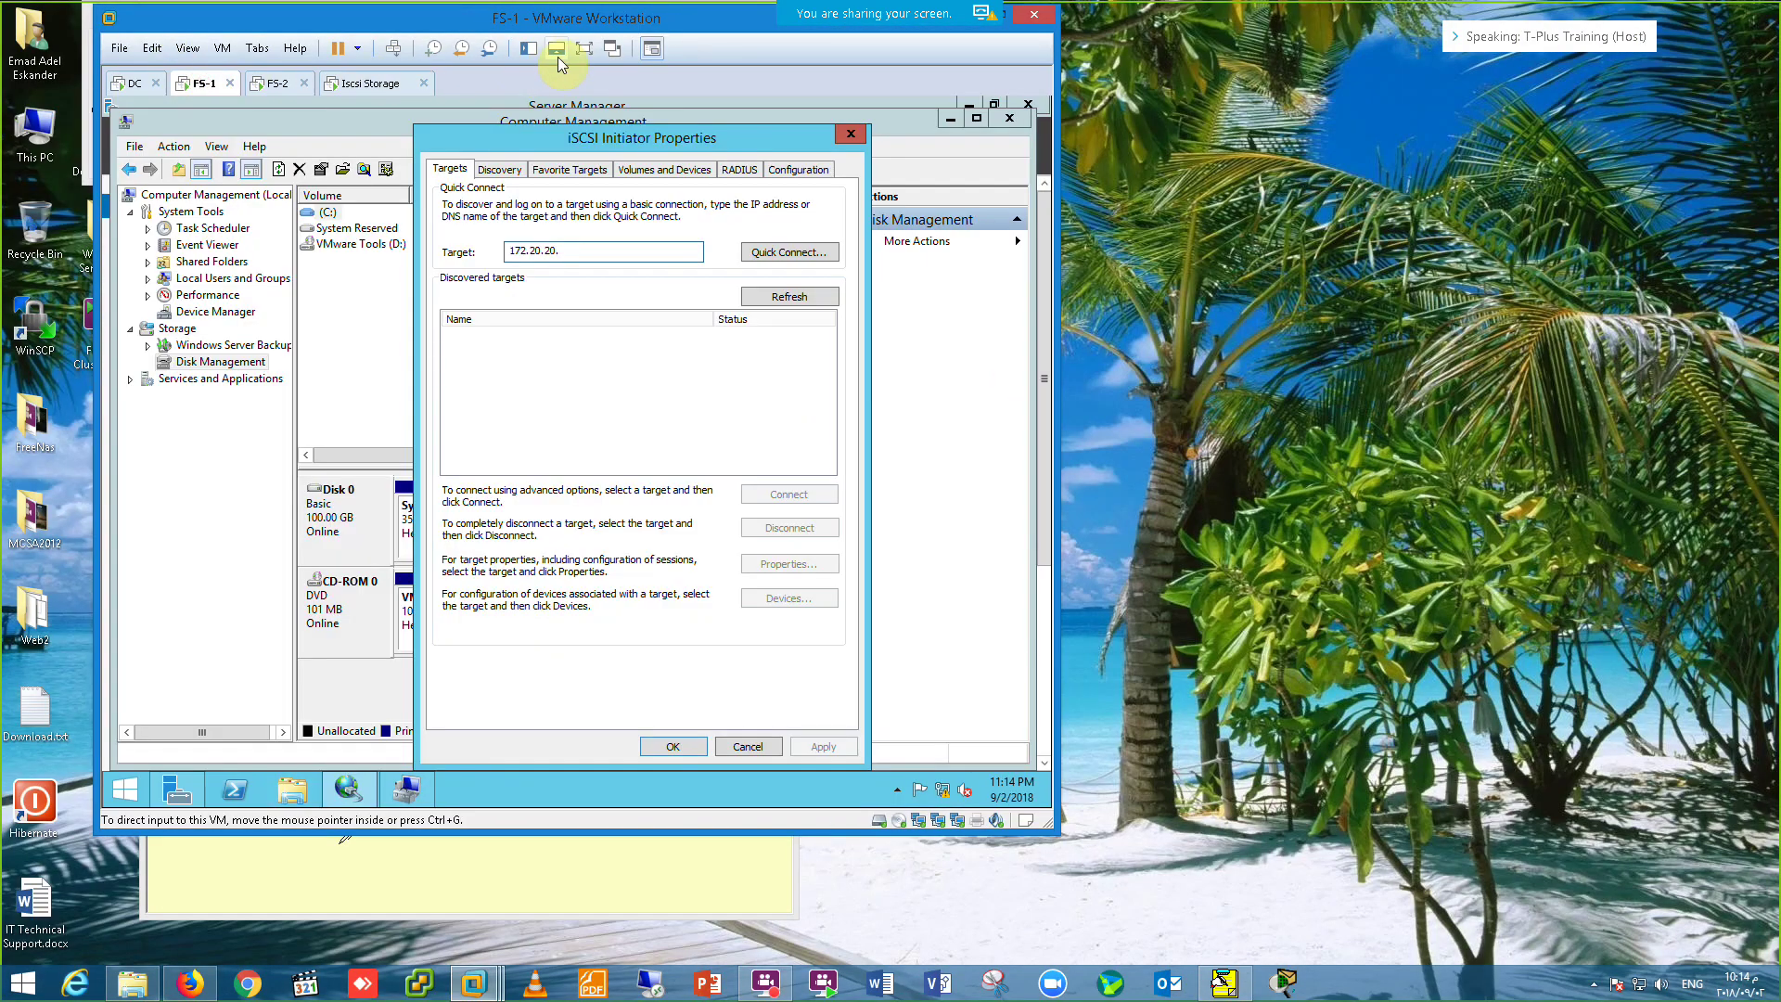
pyautogui.click(580, 49)
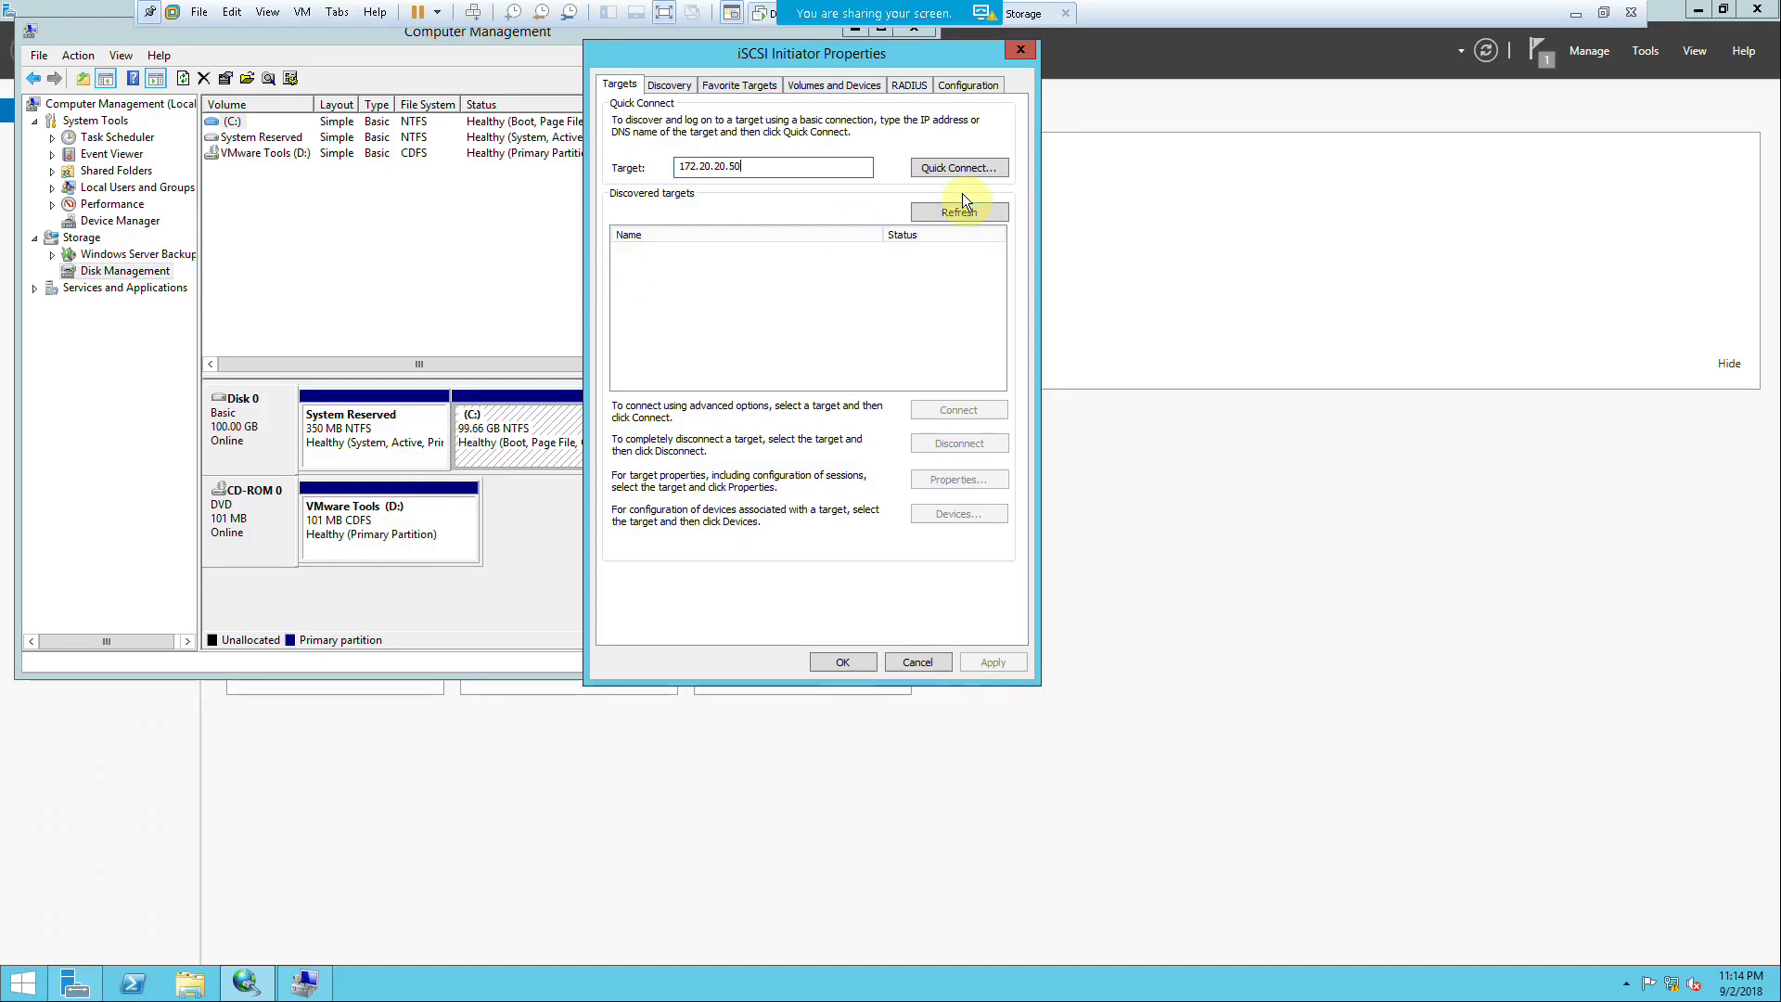
pyautogui.click(952, 169)
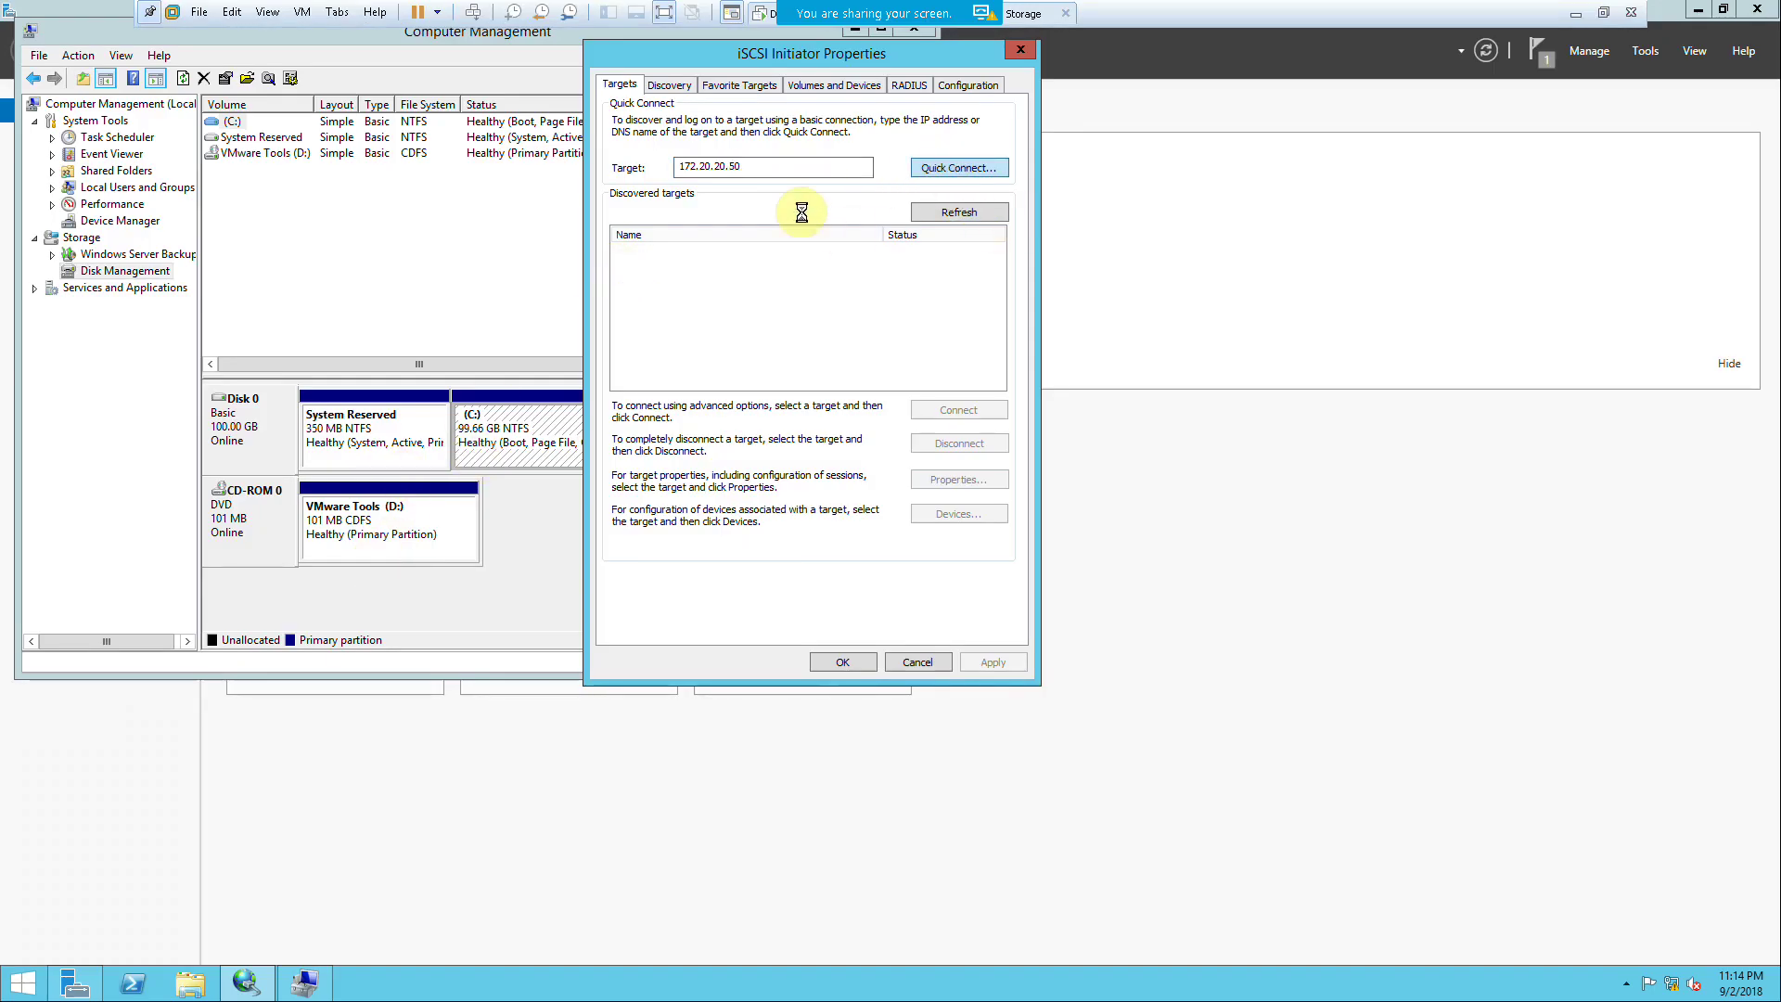
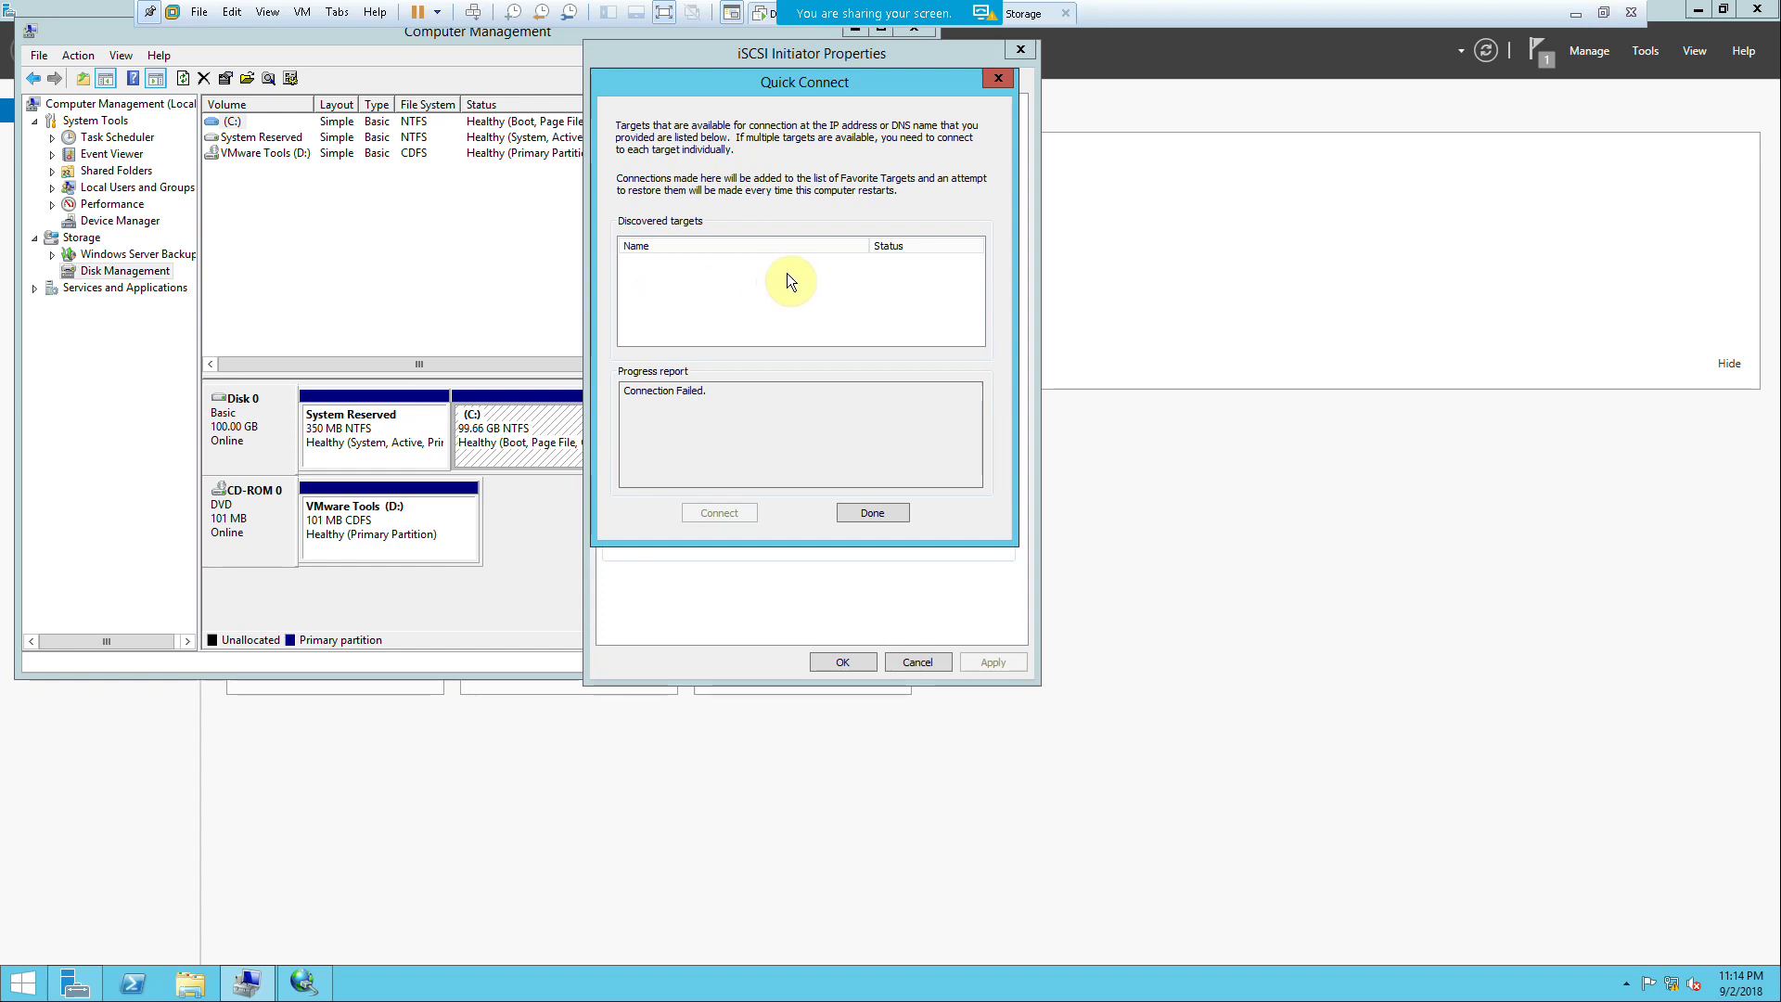
# Step: Bring up the Iscsi Storage virtual machine from the host desktop
pyautogui.click(1576, 13)
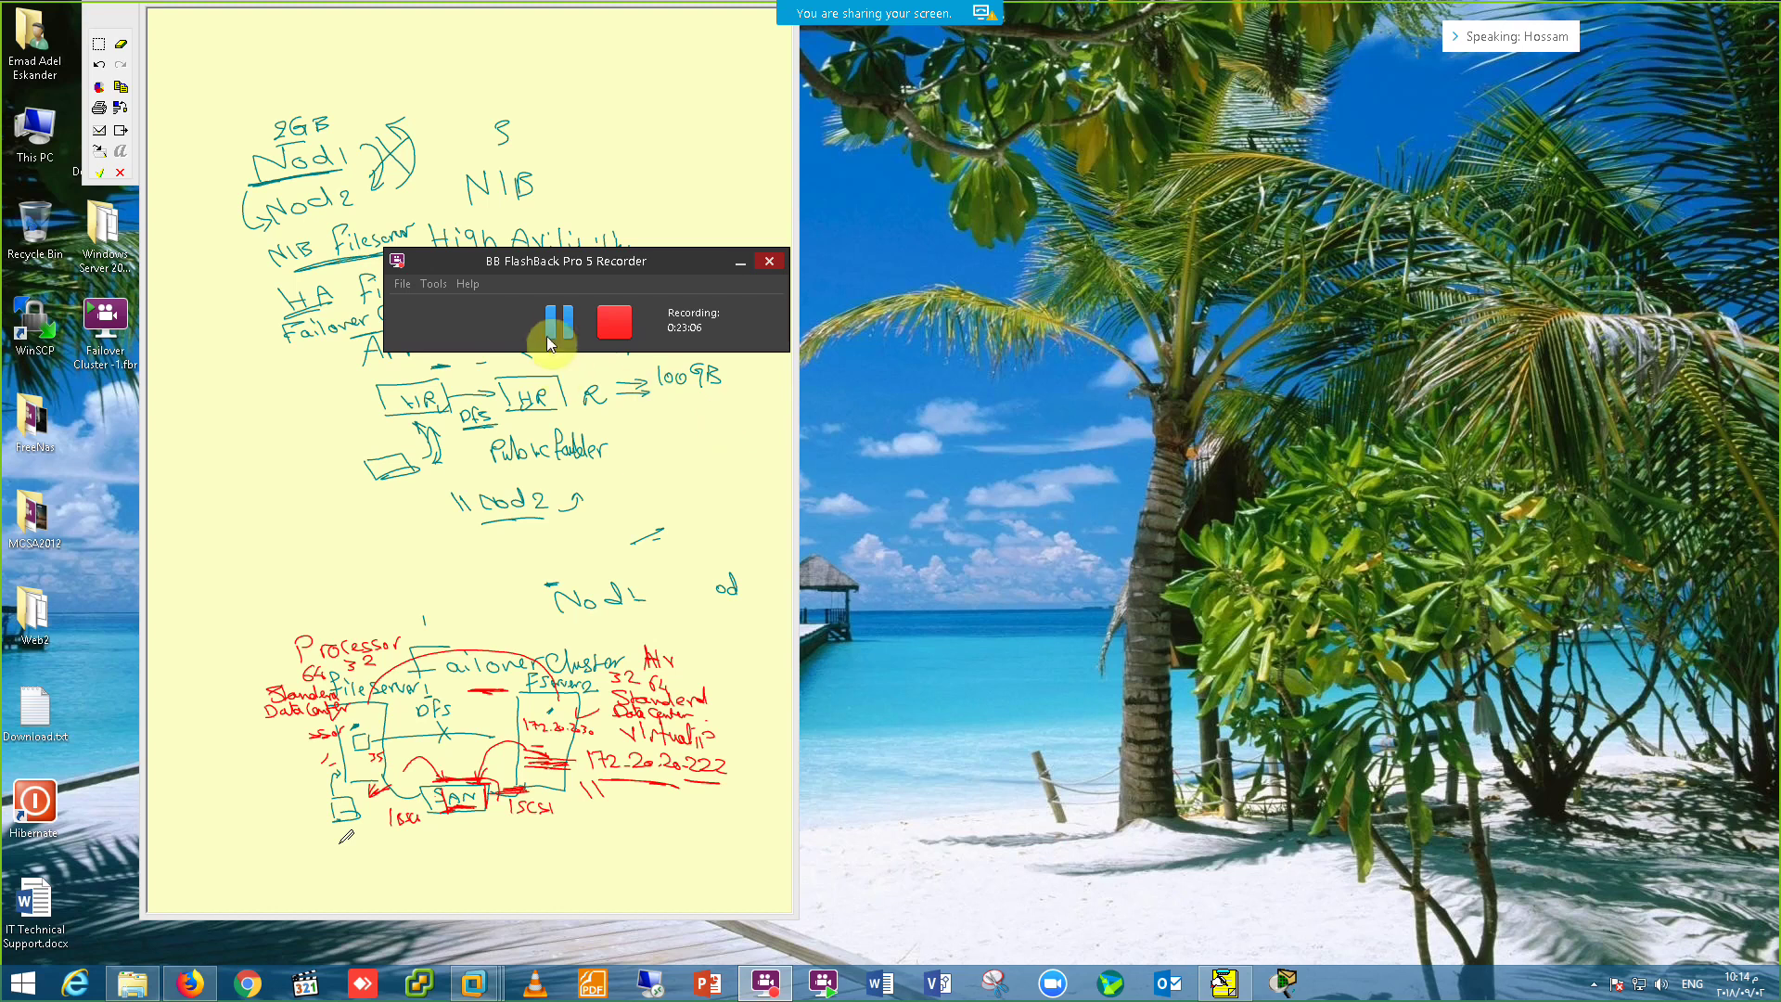
pyautogui.click(556, 322)
pyautogui.click(553, 326)
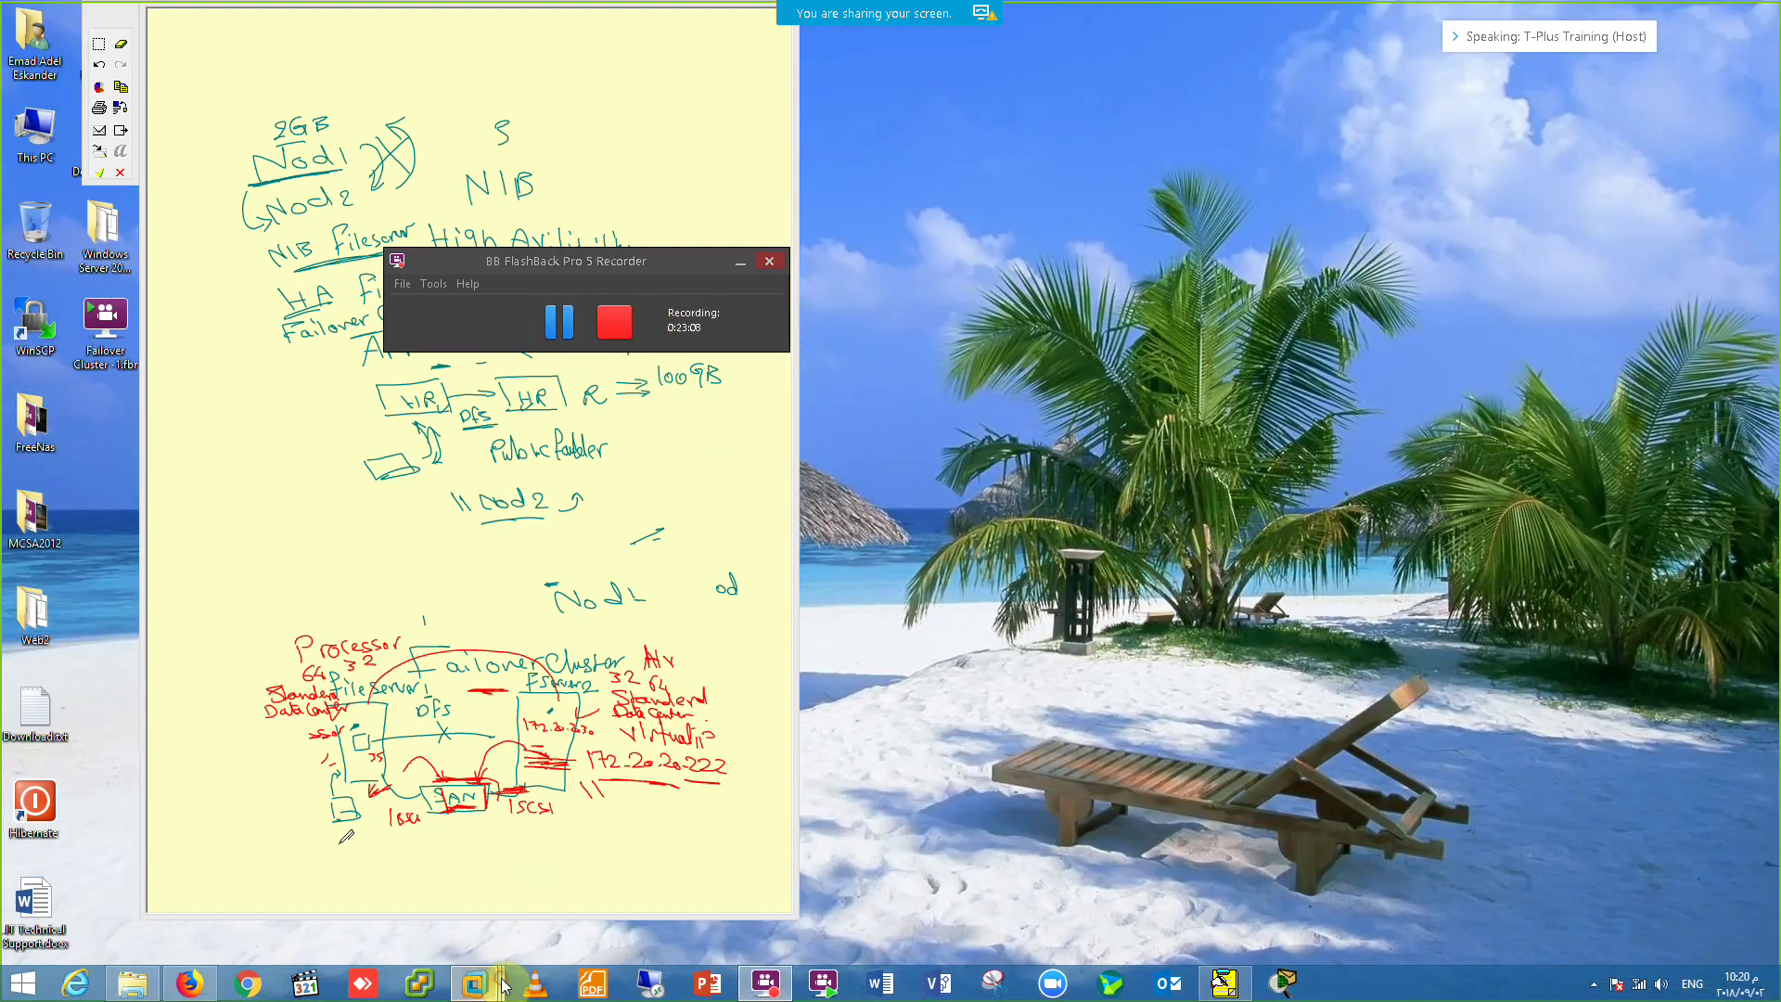
pyautogui.moveTo(474, 981)
pyautogui.click(737, 876)
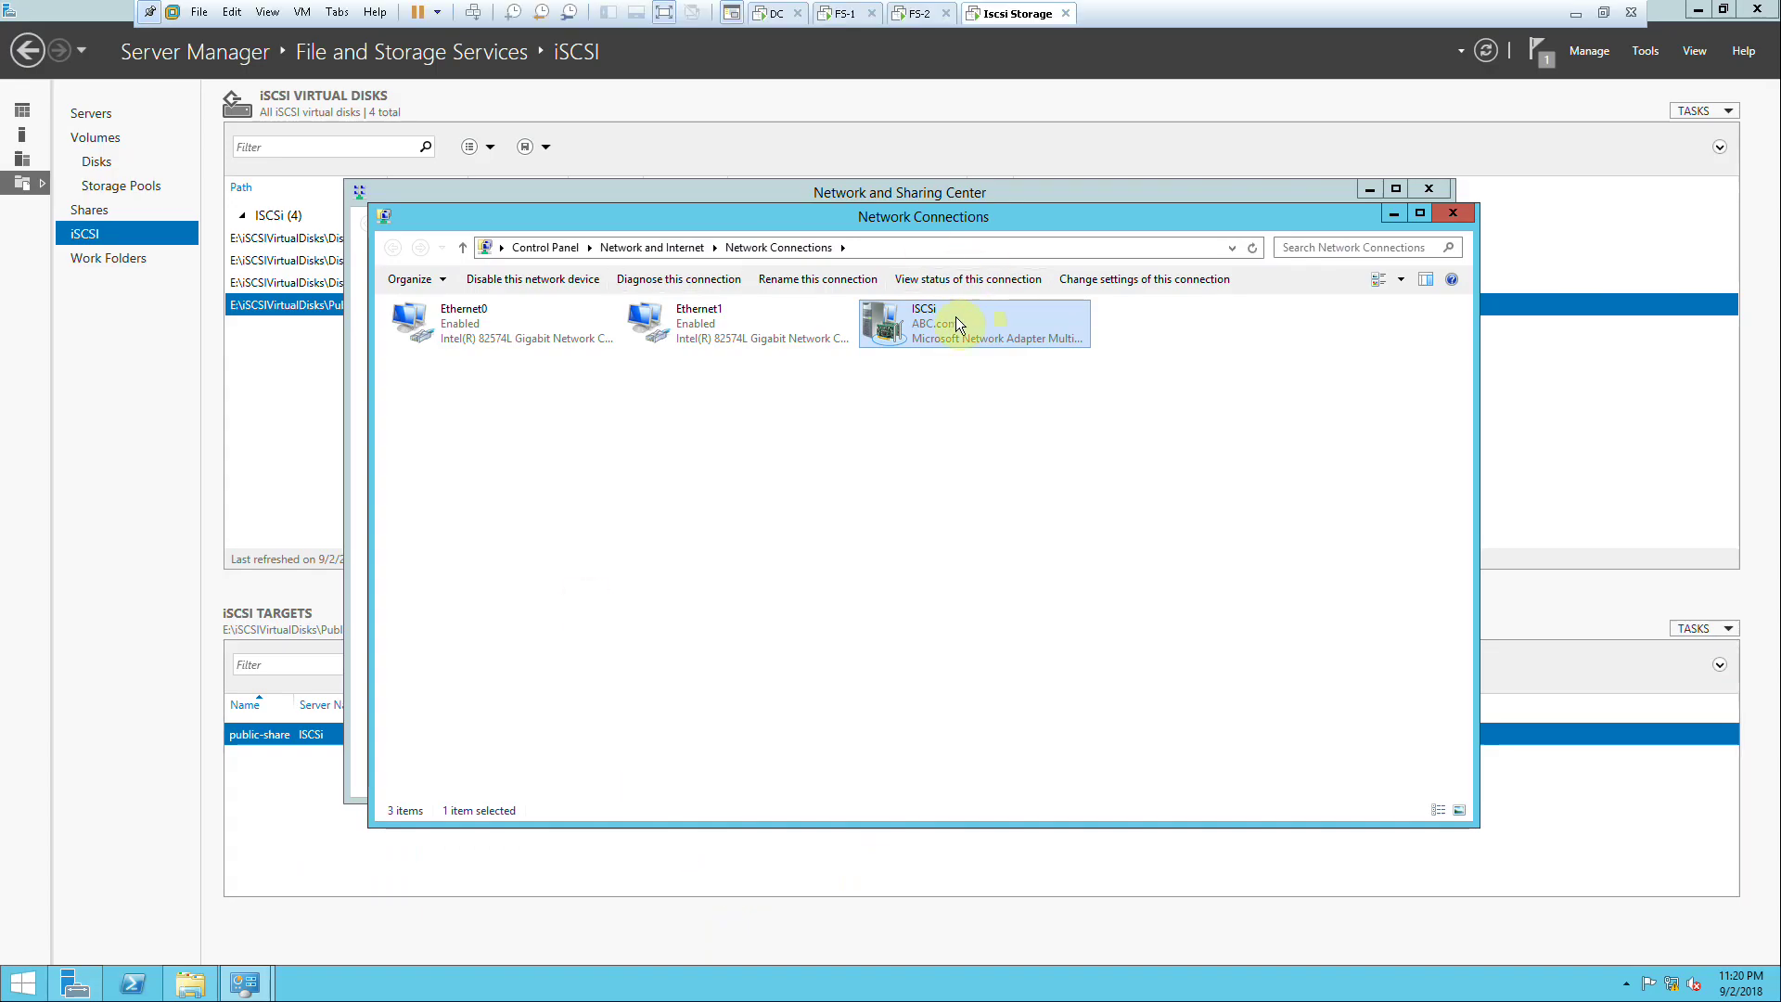
# Step: On FS-1, rerun ping 172.20.20.50 to confirm replies now arrive
pyautogui.click(837, 13)
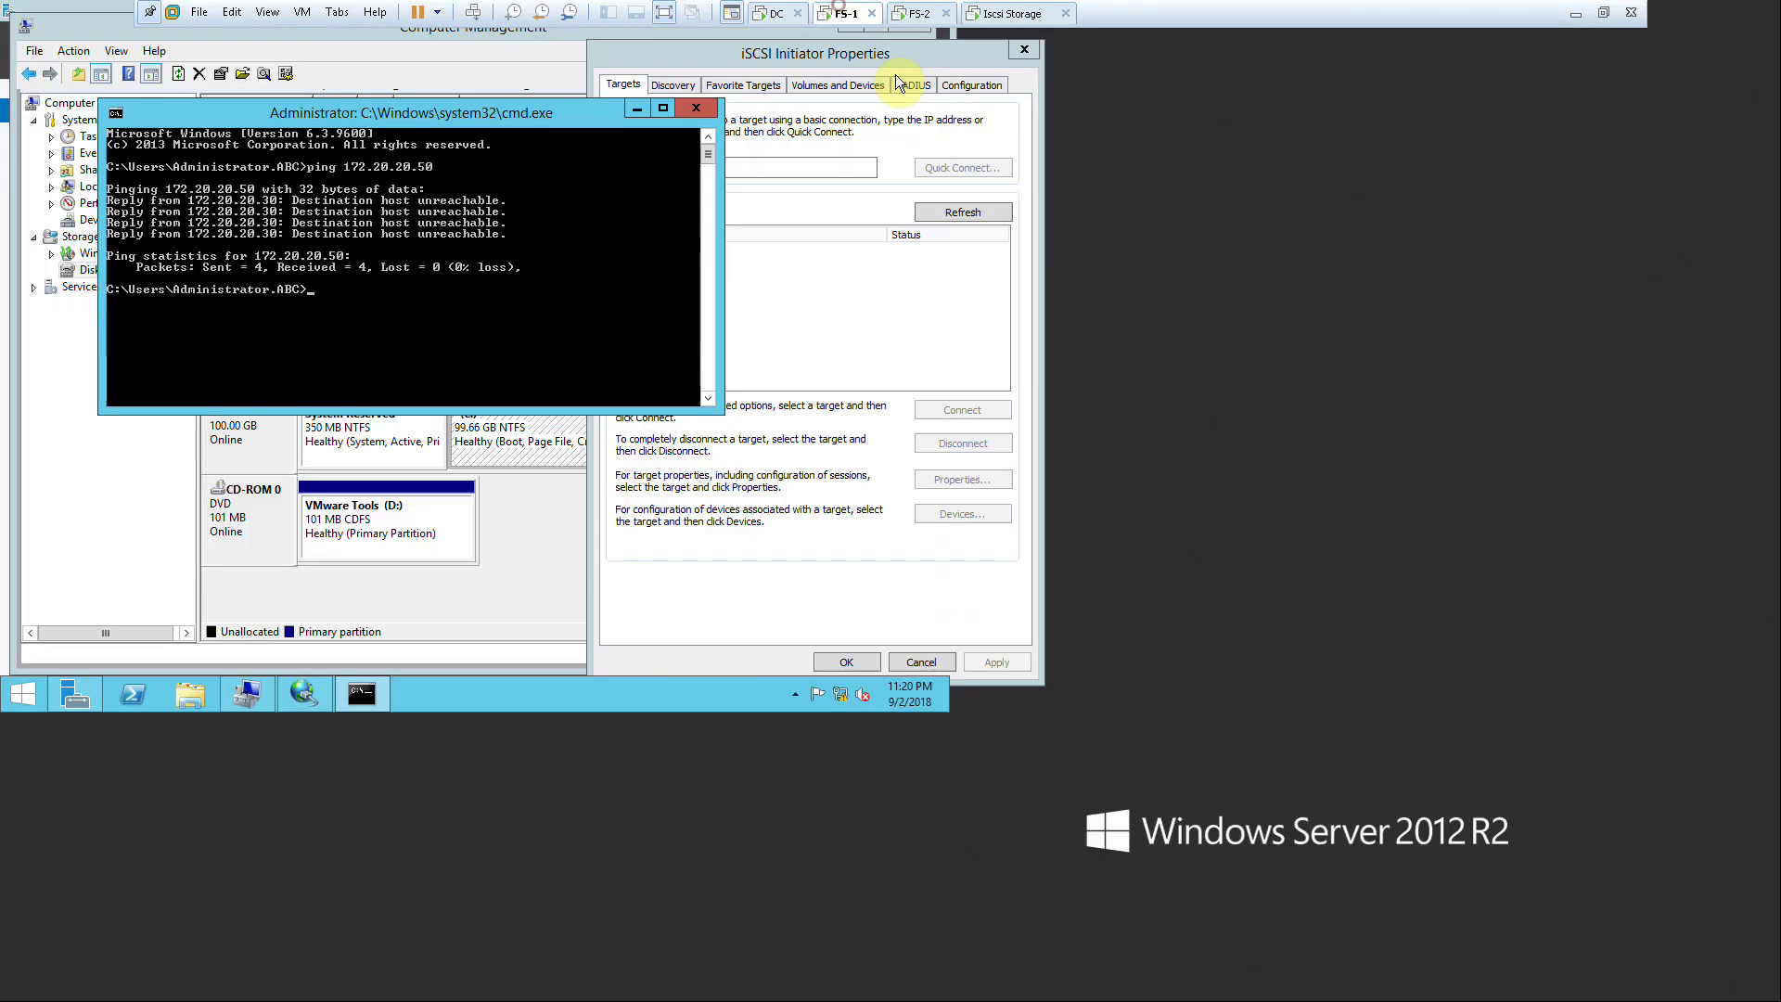
pyautogui.press('Up')
pyautogui.press('Return')
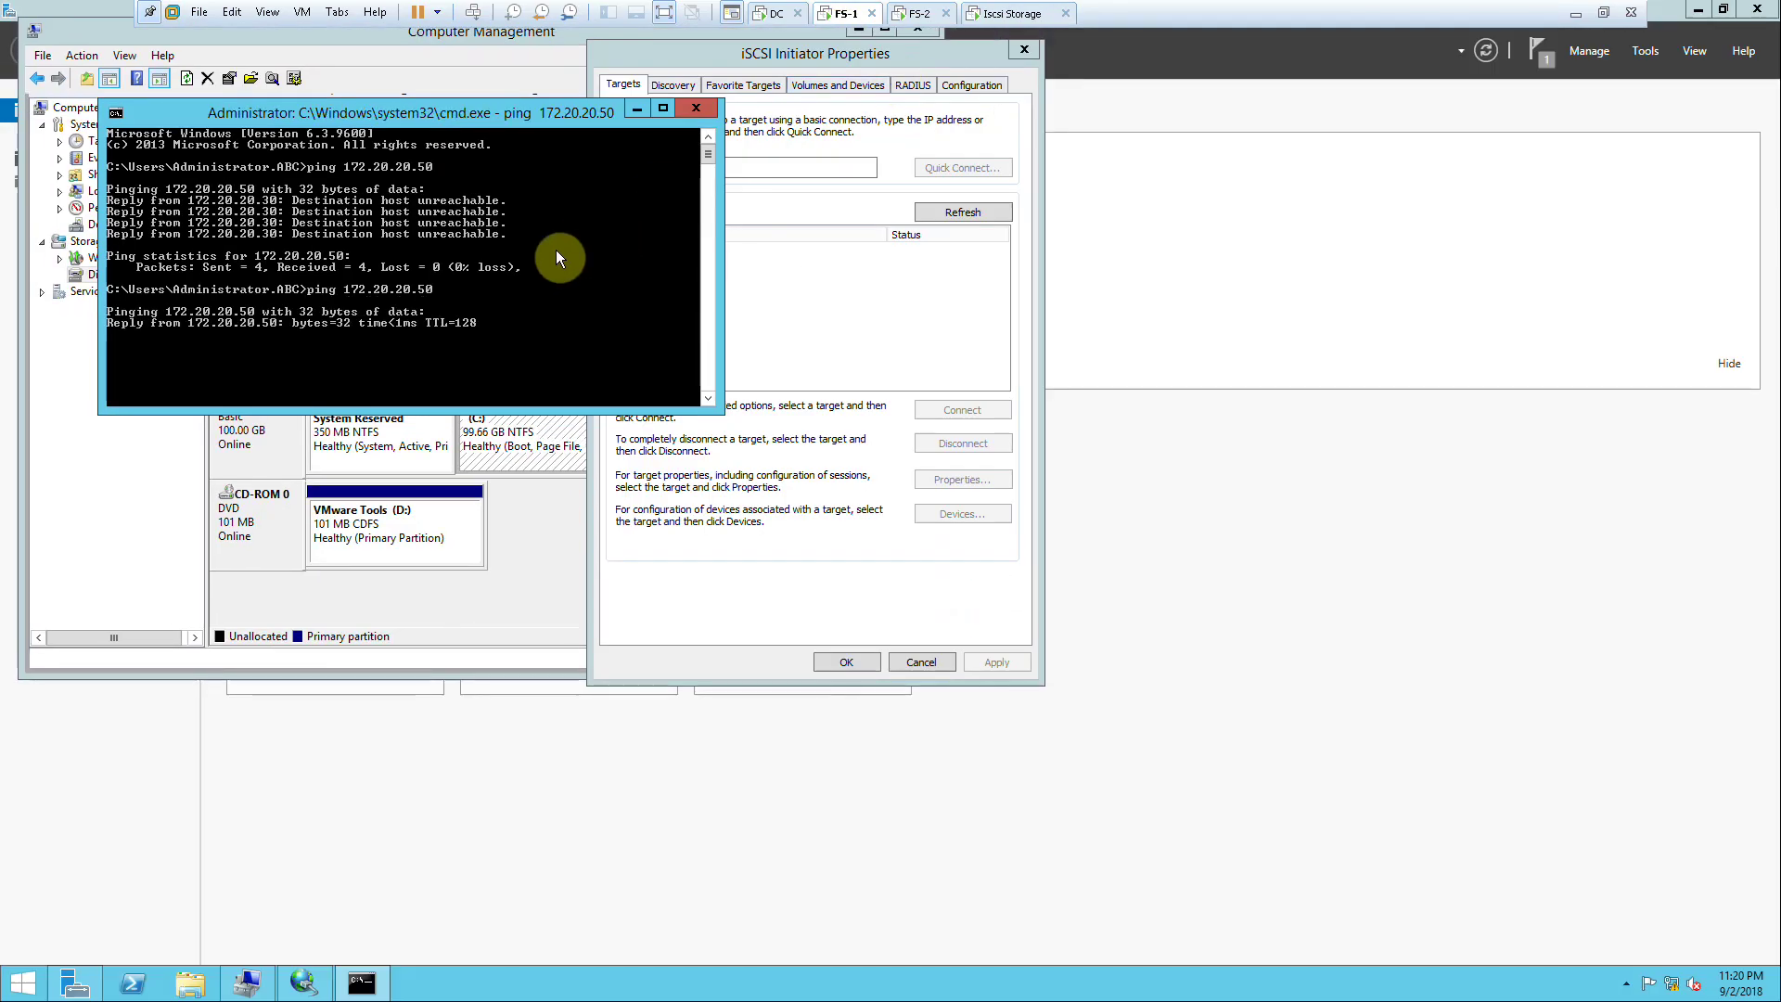
# Step: Quick Connect FS-1 to the iSCSI target 172.20.20.50, then close iSCSI Initiator
pyautogui.click(696, 107)
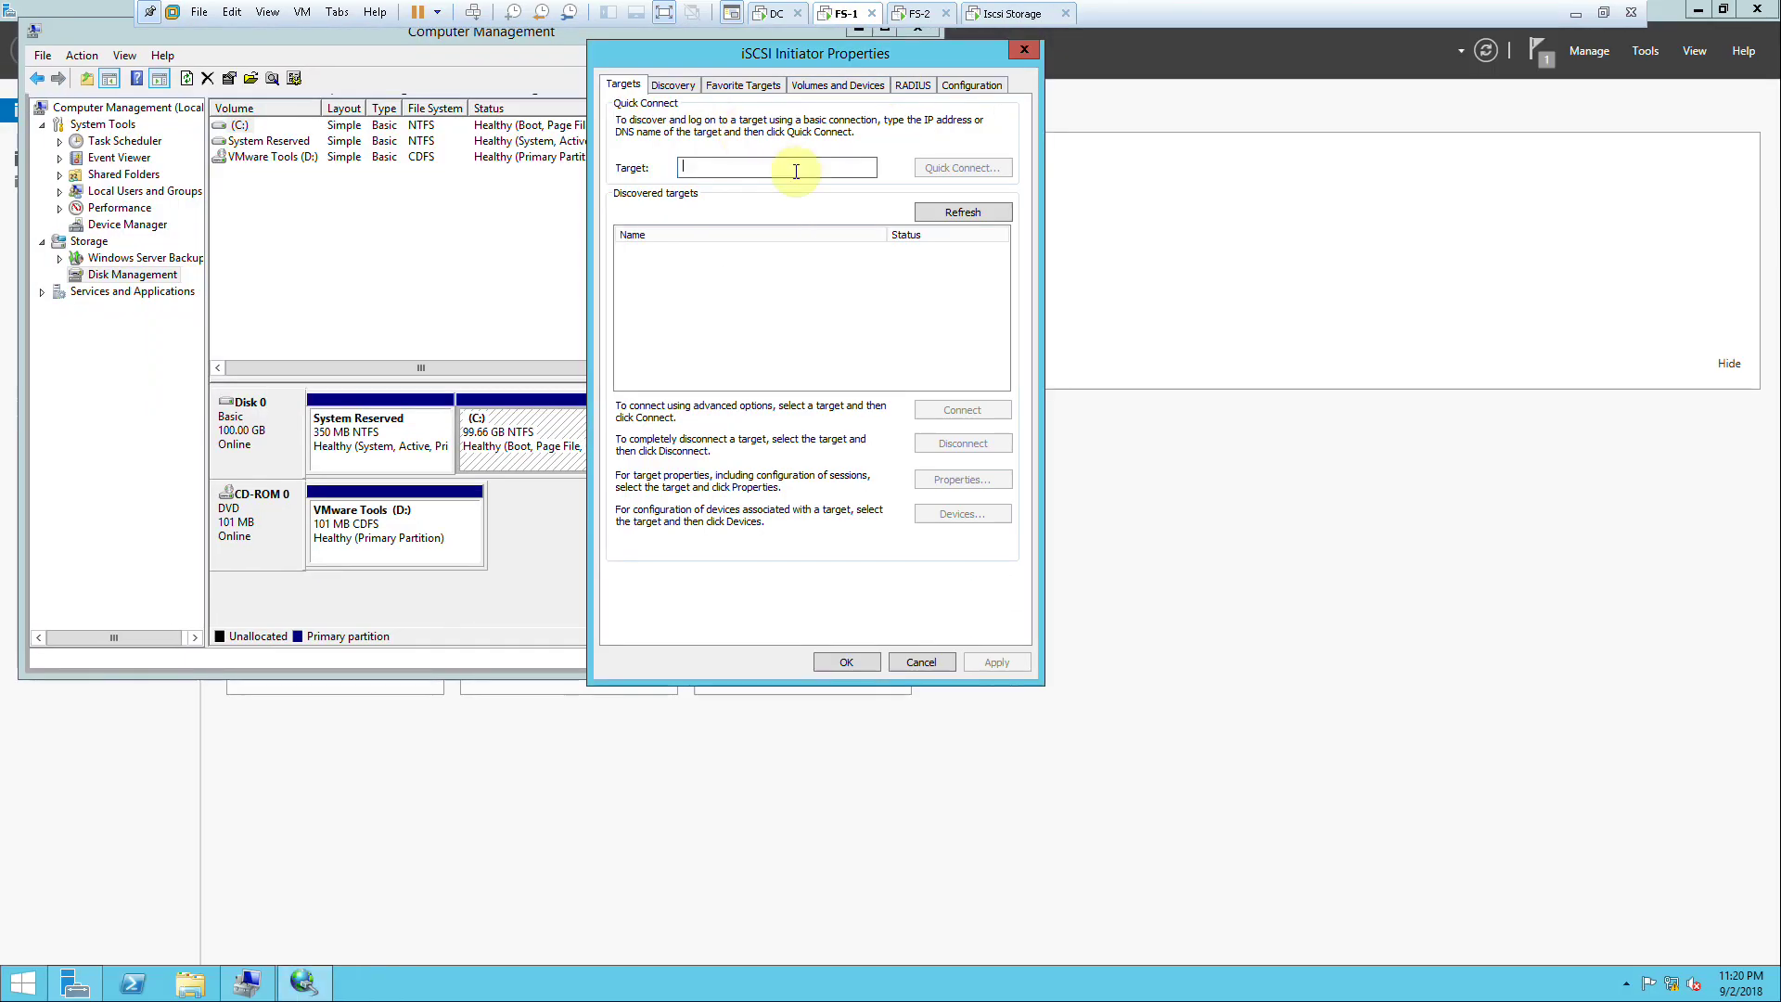
pyautogui.click(795, 172)
pyautogui.write('172.20.2')
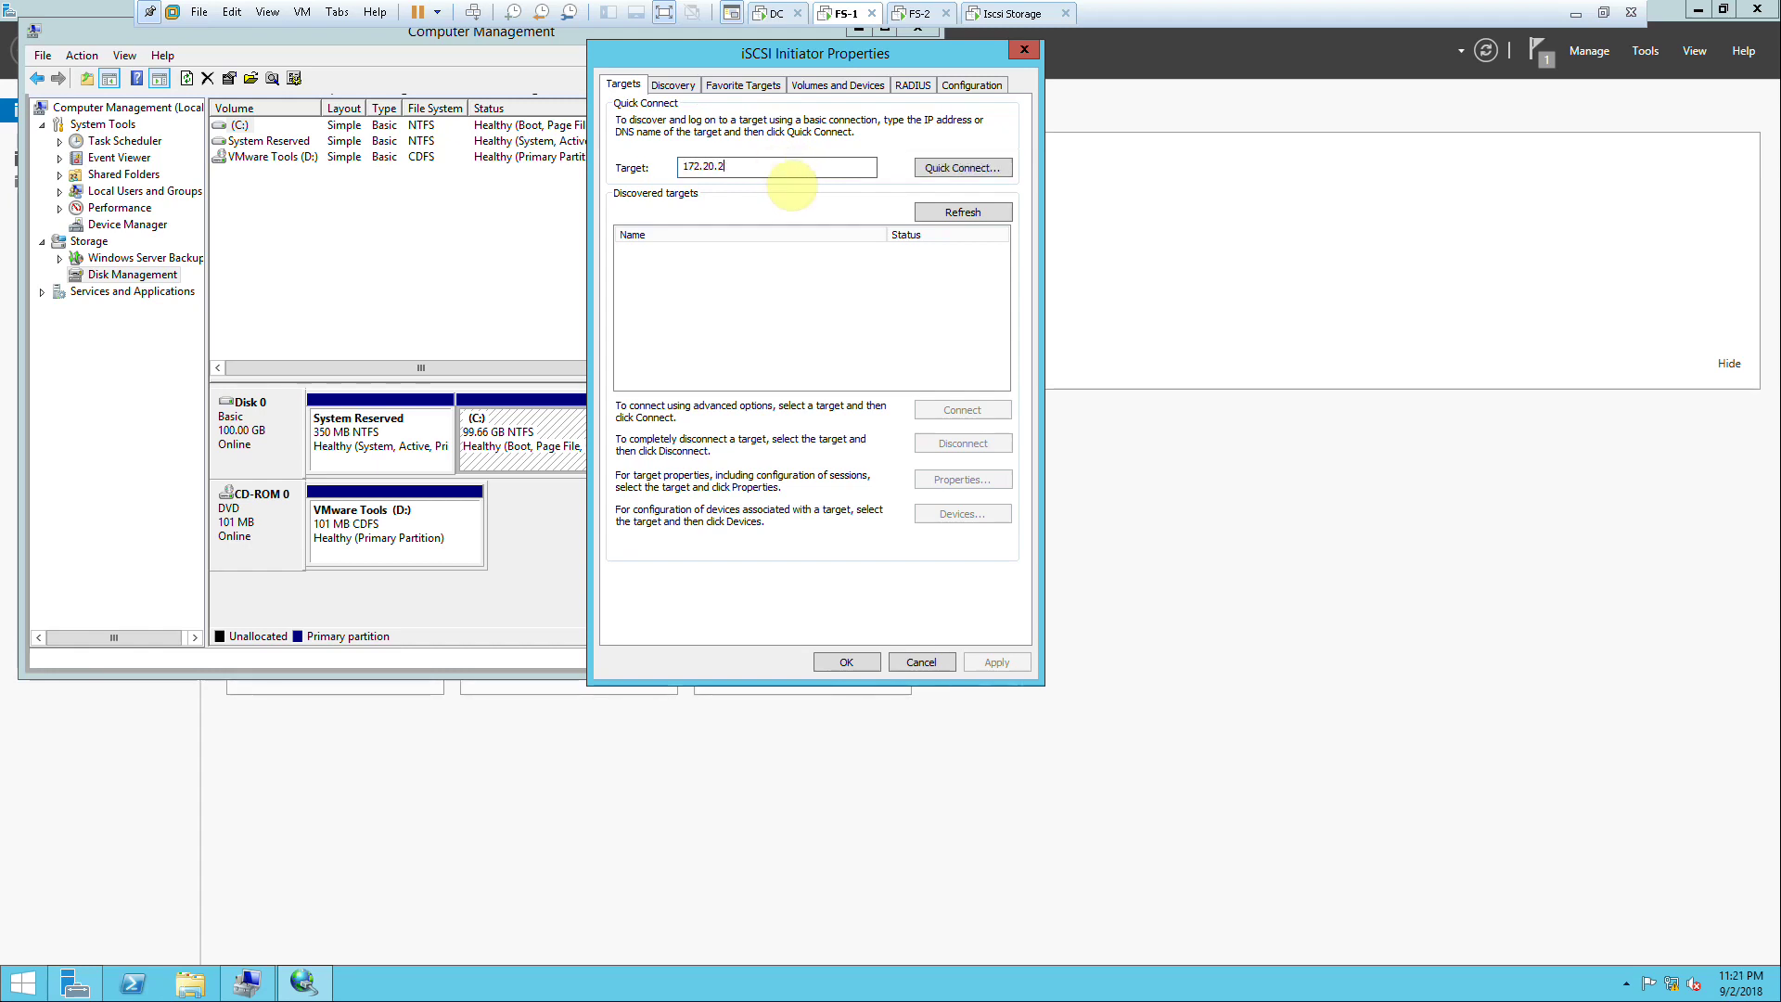
pyautogui.write('0.50')
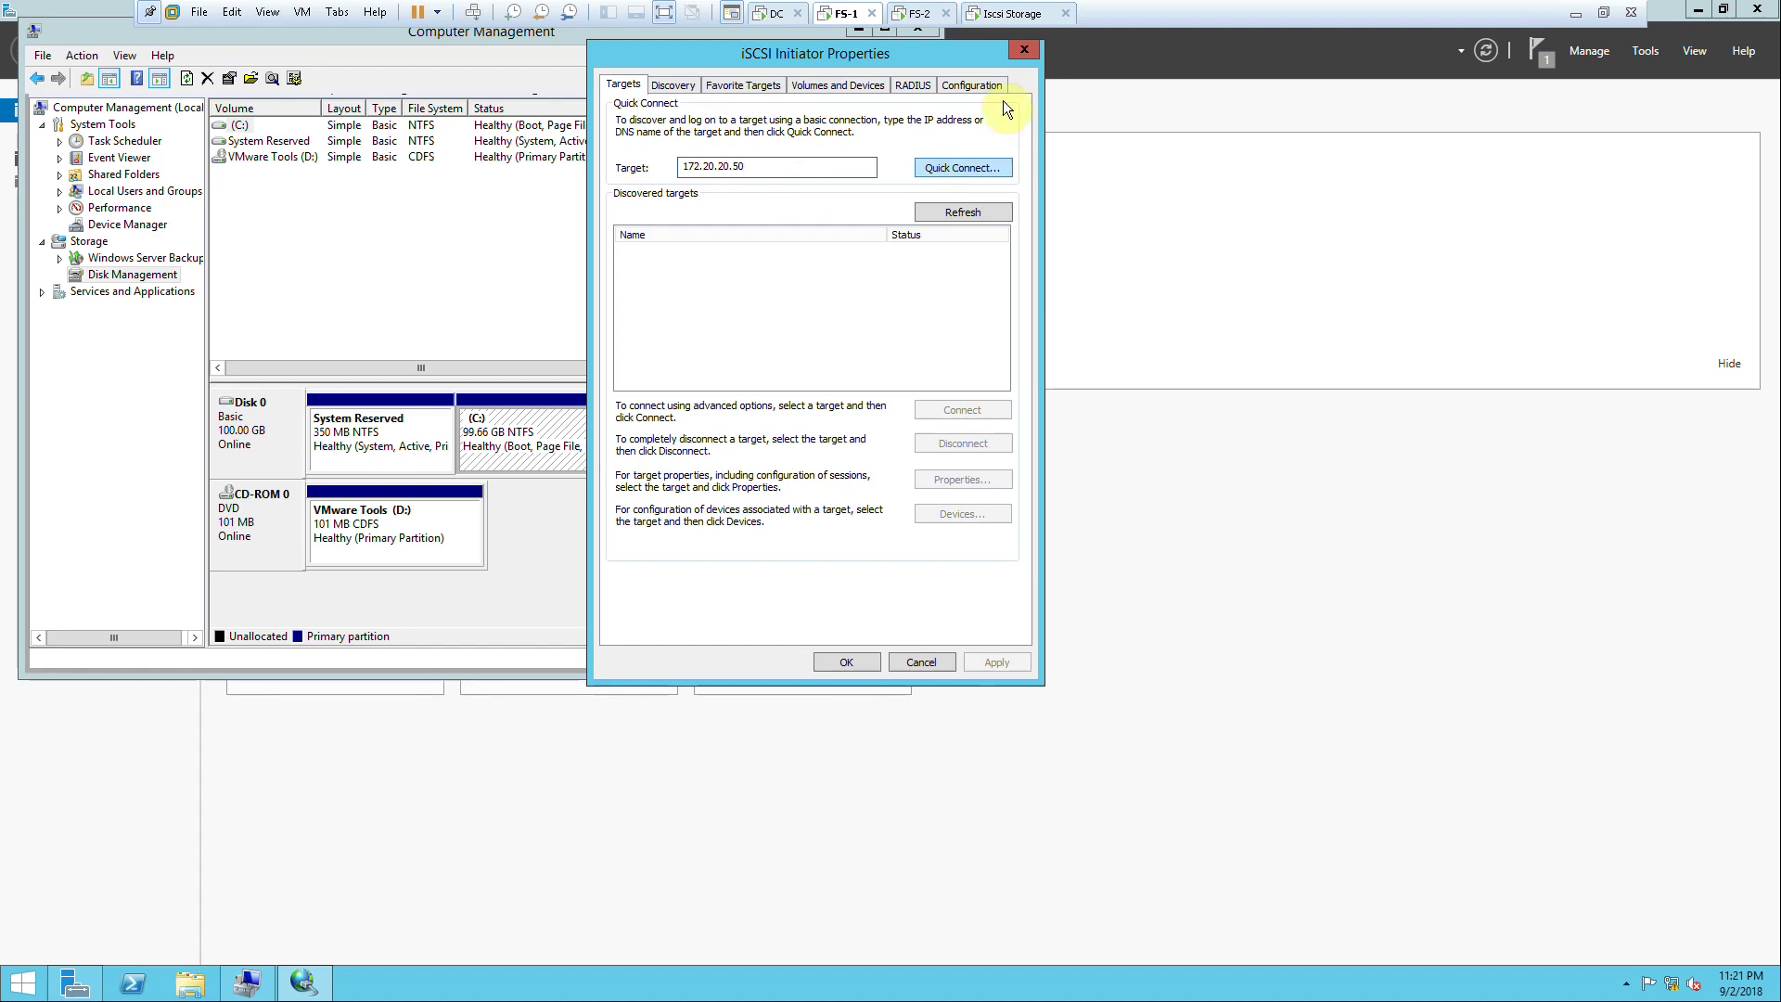
pyautogui.click(974, 168)
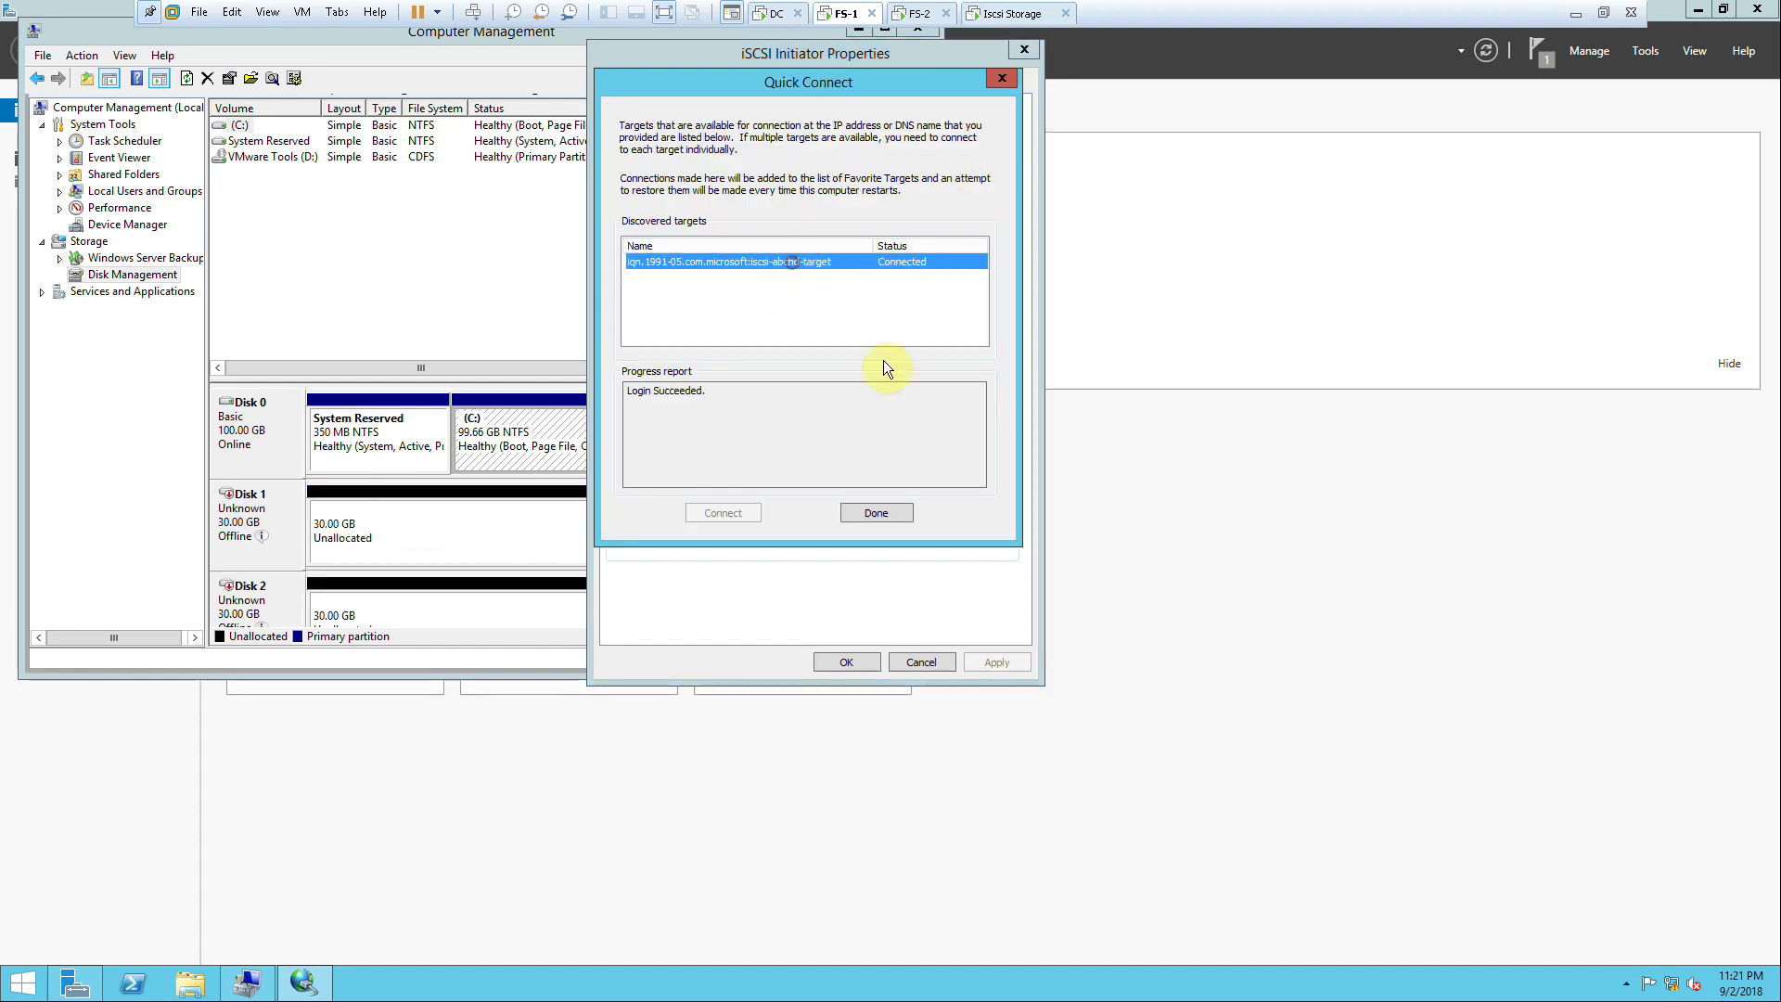
pyautogui.click(875, 513)
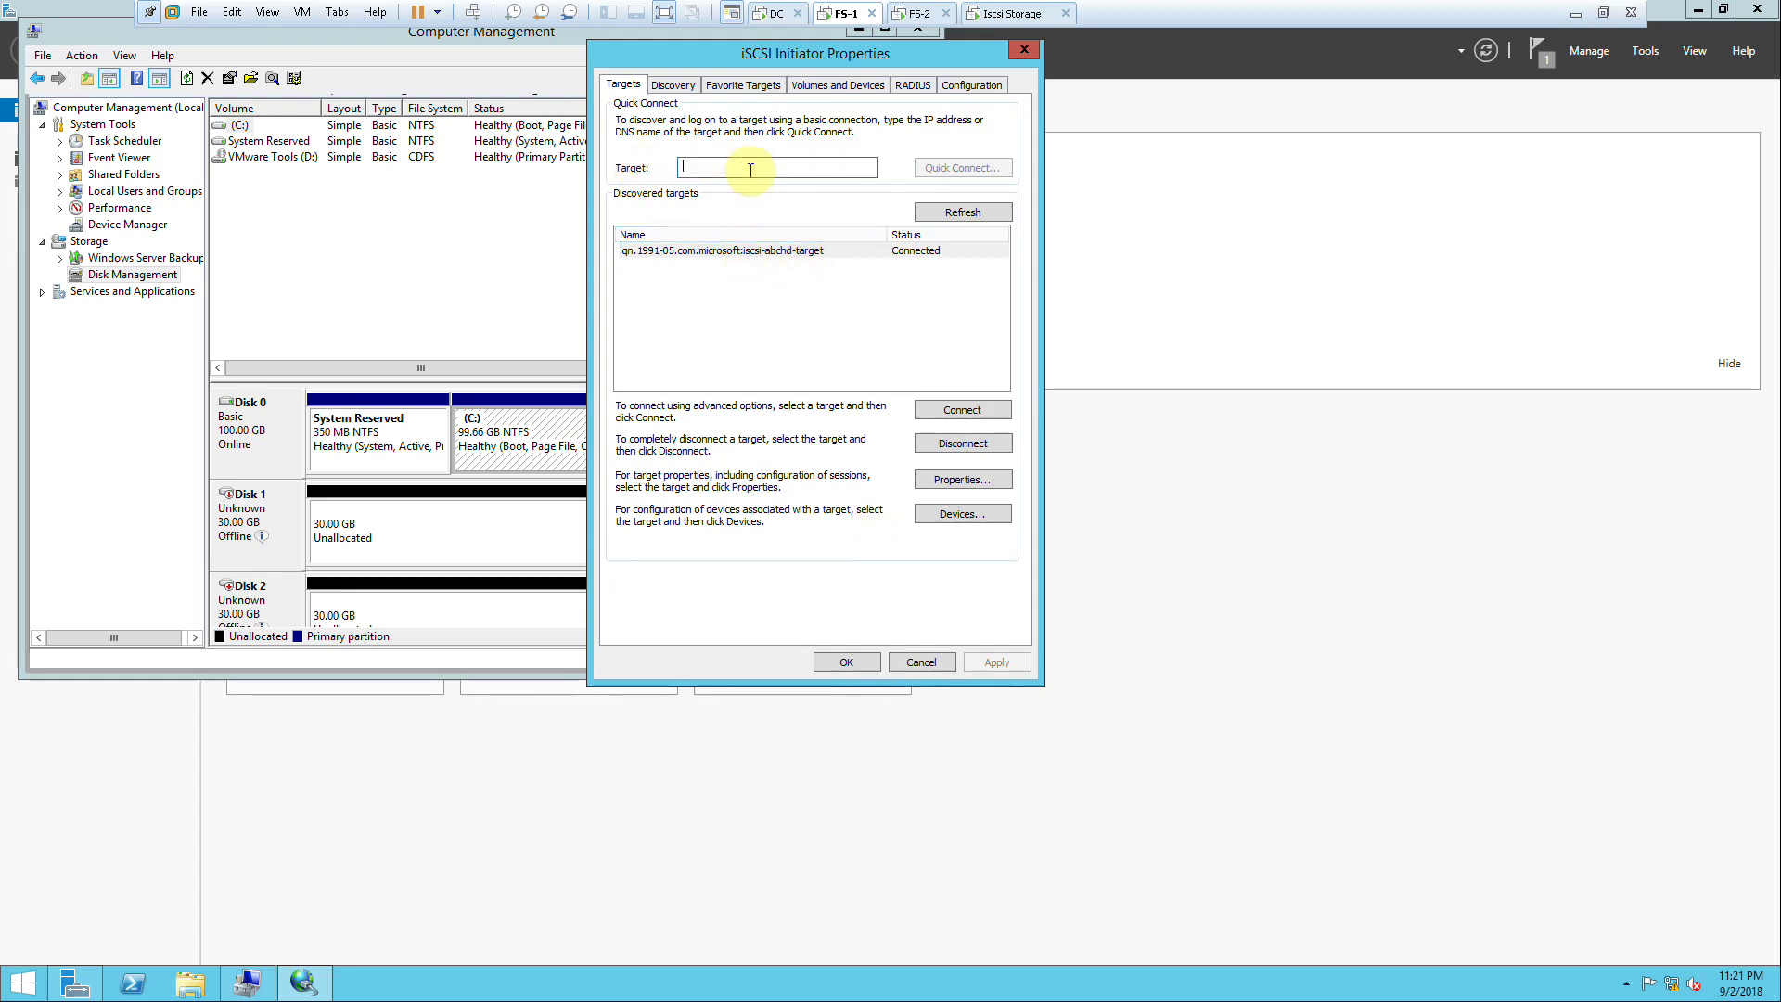
pyautogui.write('172.20.20.50')
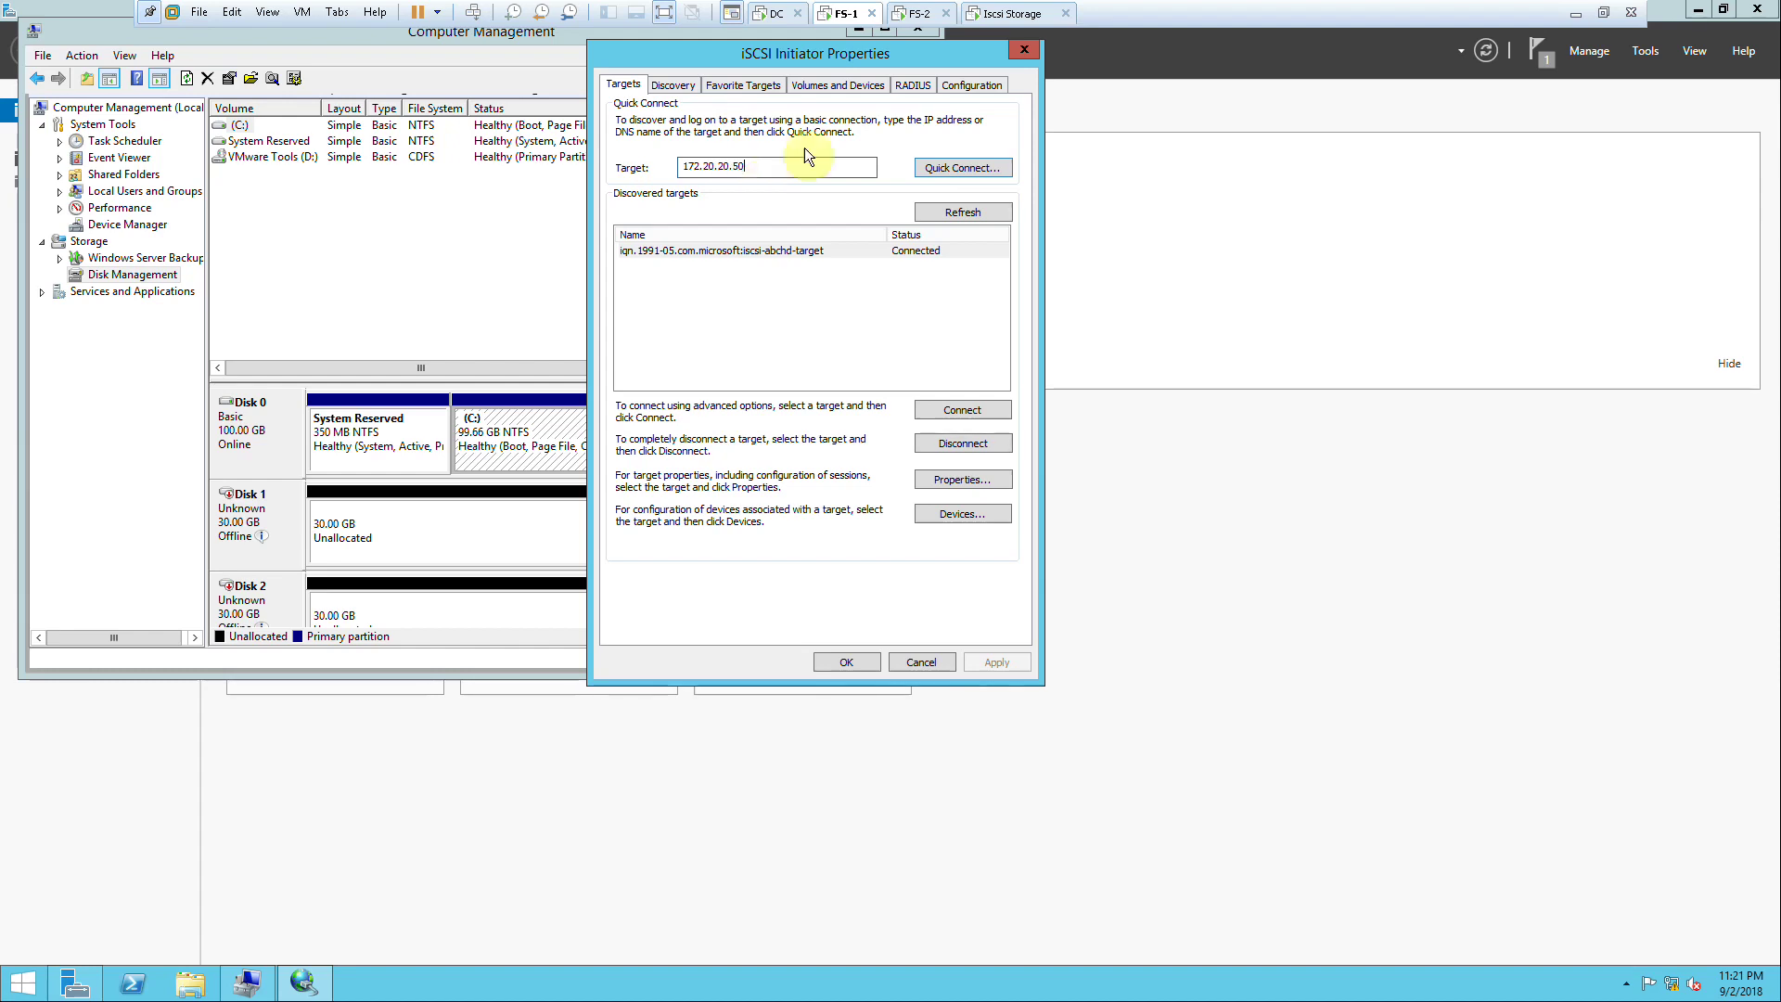
pyautogui.click(942, 169)
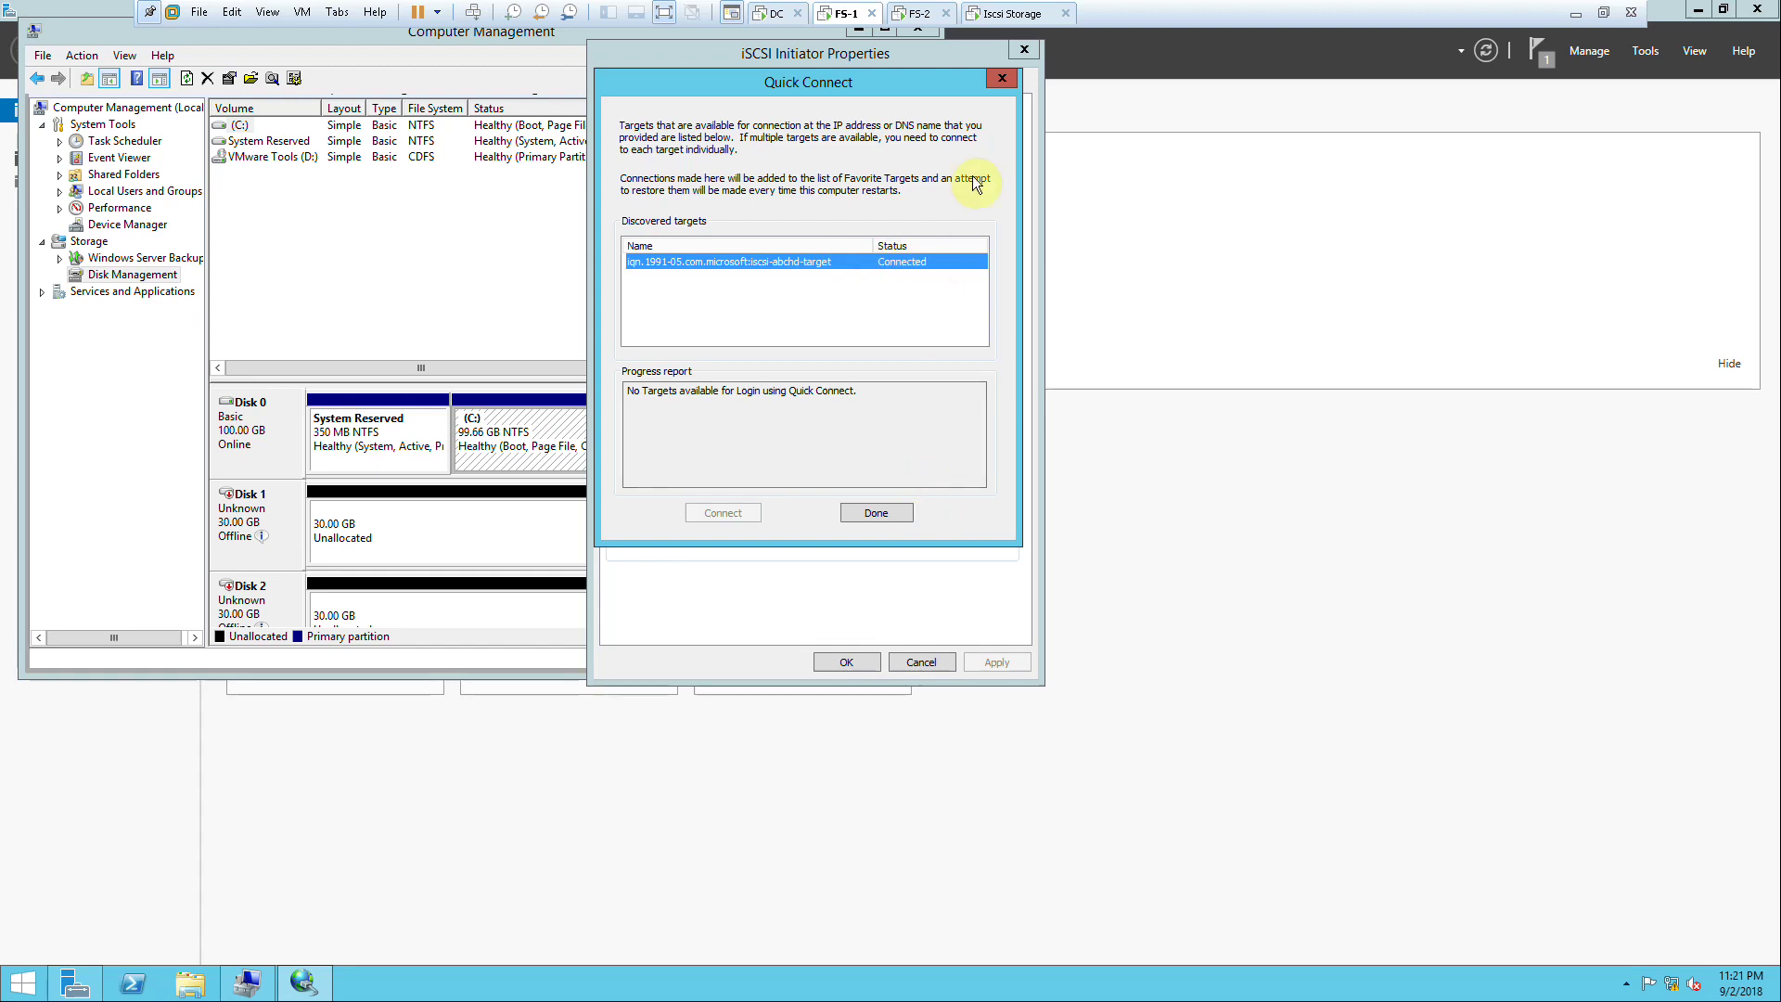
pyautogui.click(1003, 80)
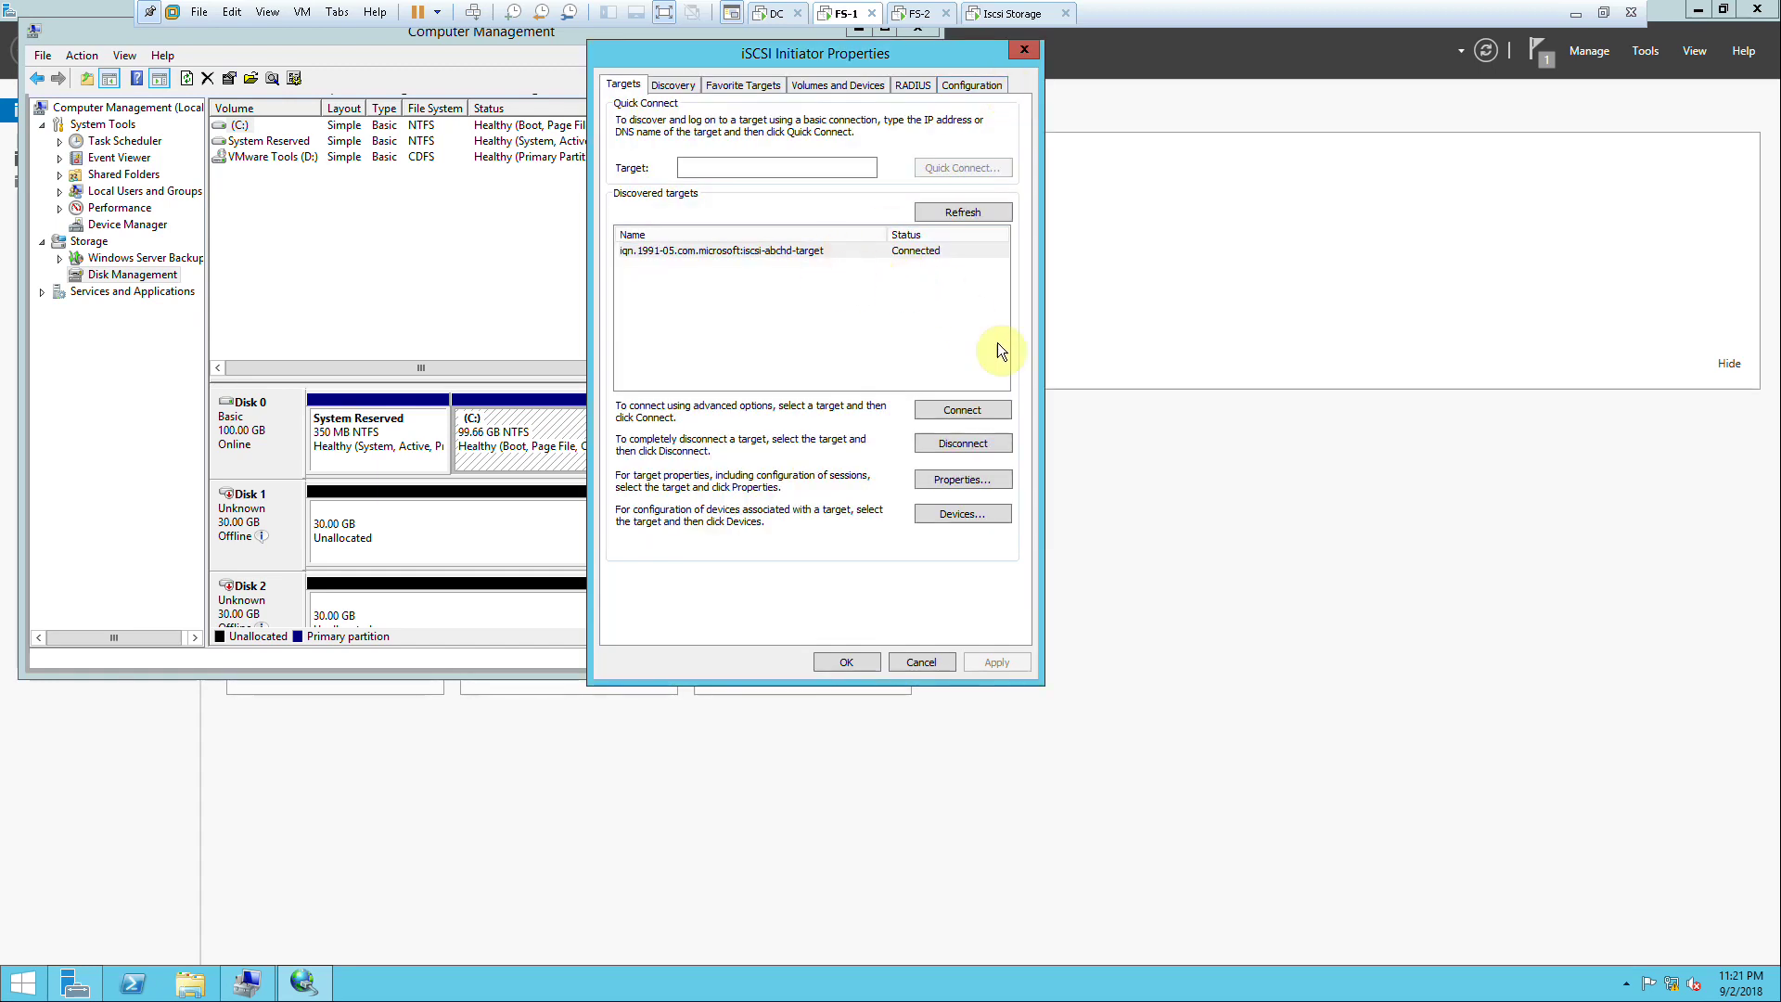
pyautogui.click(837, 664)
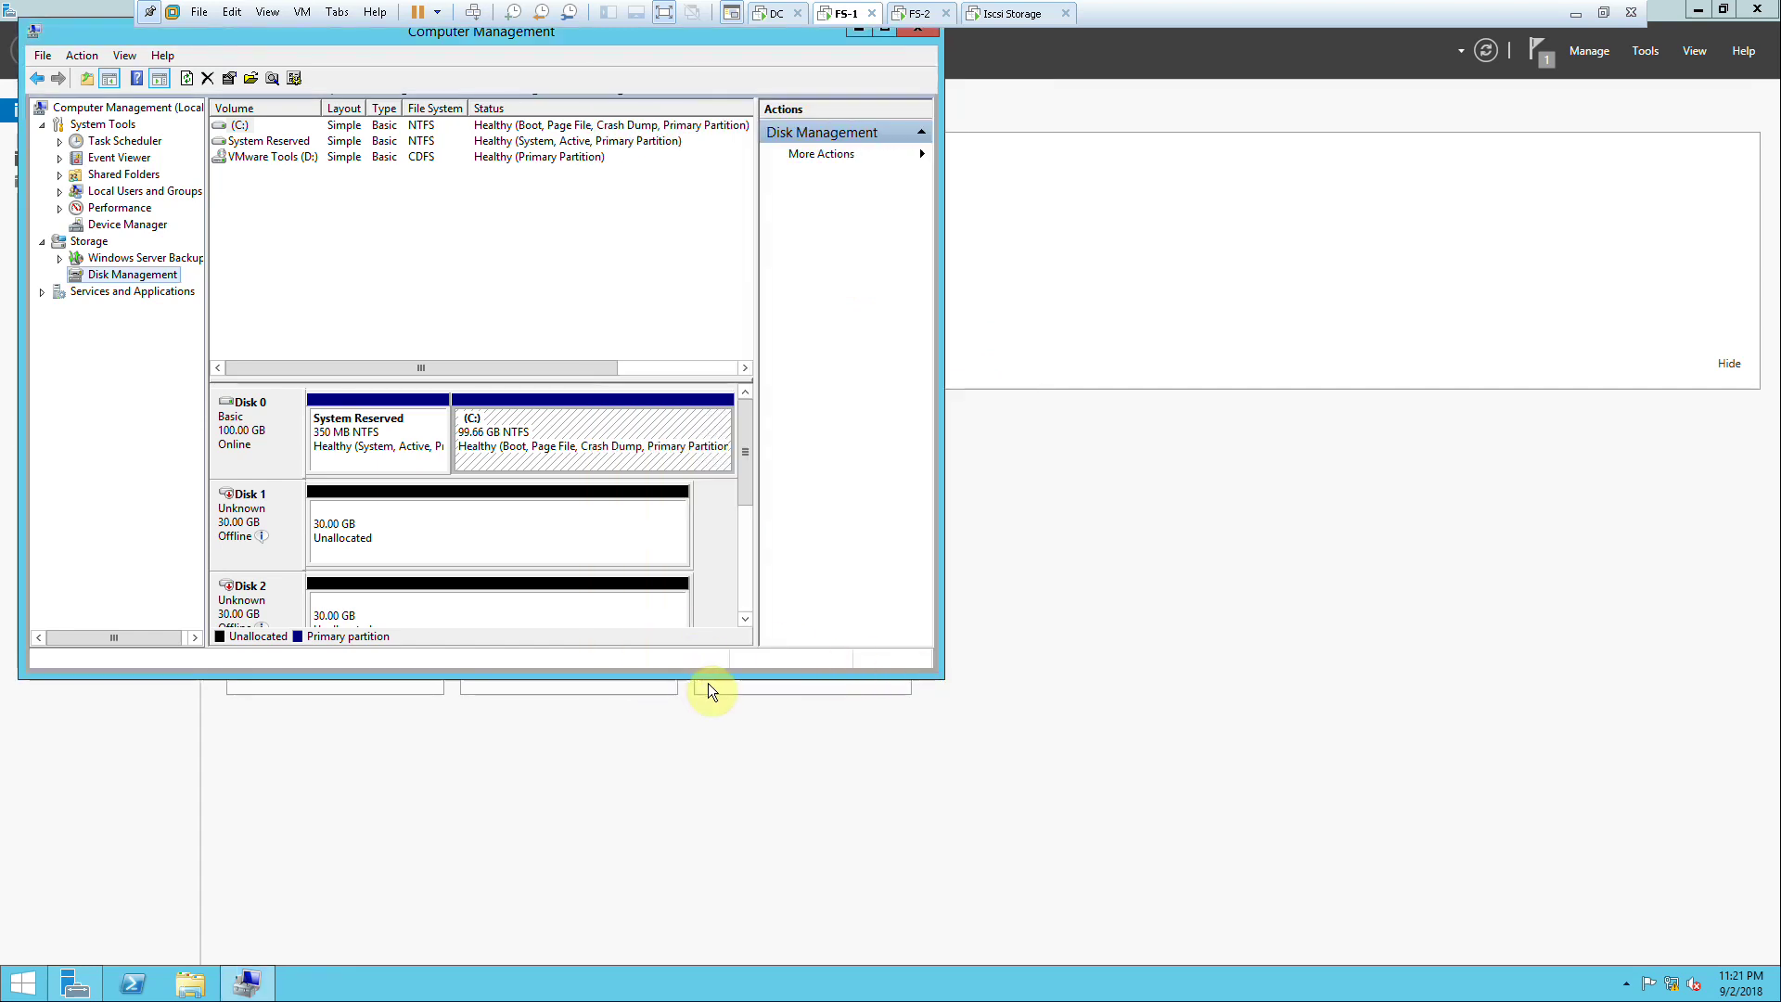
# Step: Resize Computer Management to show all three 30 GB disks and check Disk 1's Offline status
pyautogui.moveTo(939, 676); pyautogui.dragTo(1395, 927)
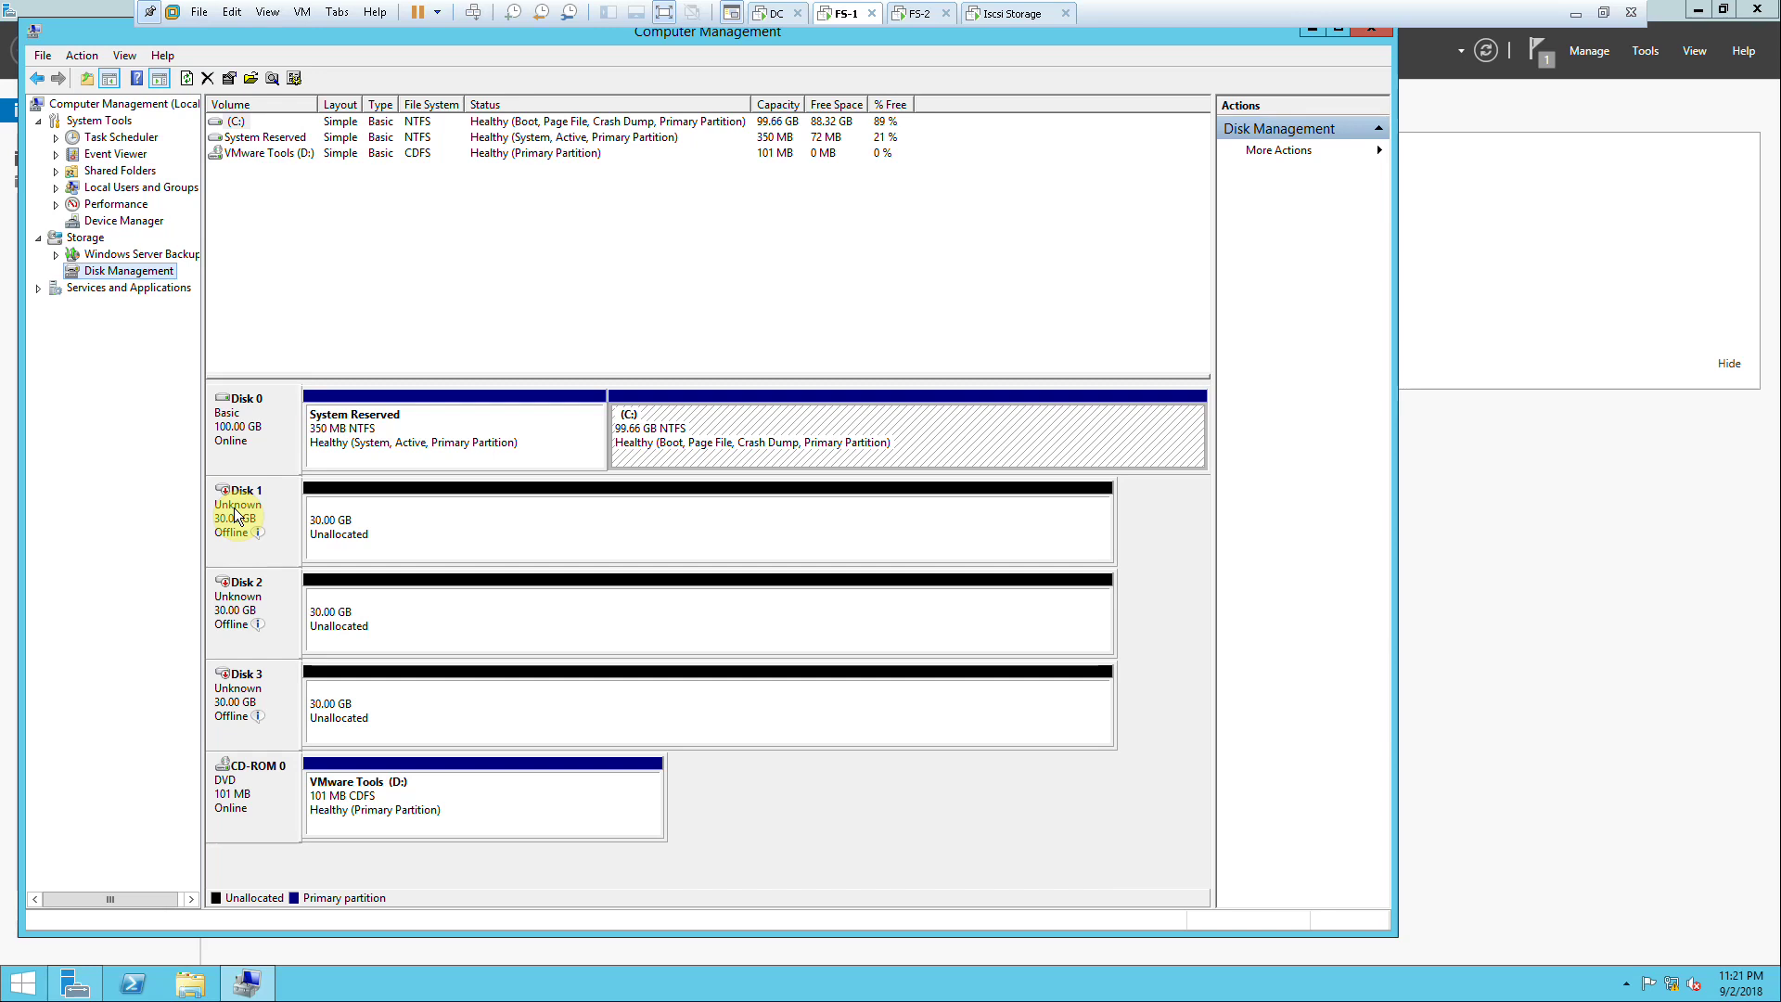
pyautogui.moveTo(247, 537)
# Step: Bring Disks 1 and 2 online and initialize each as MBR
pyautogui.rightClick(248, 531)
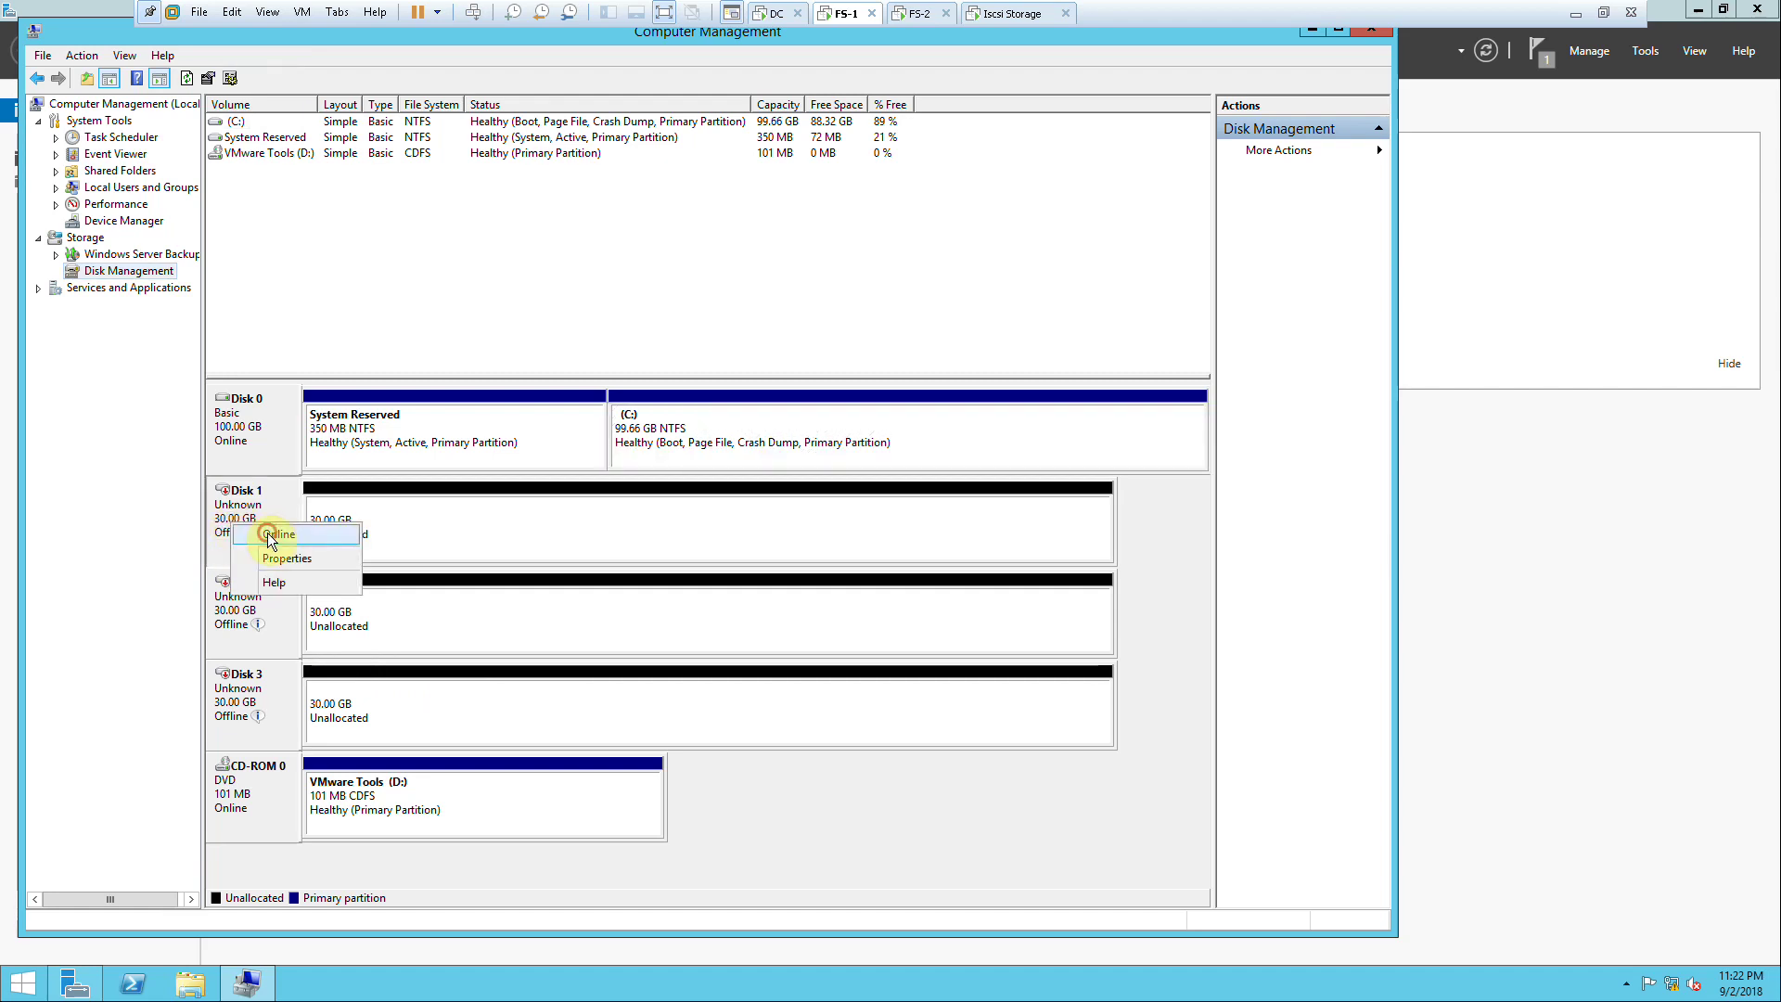
pyautogui.click(267, 533)
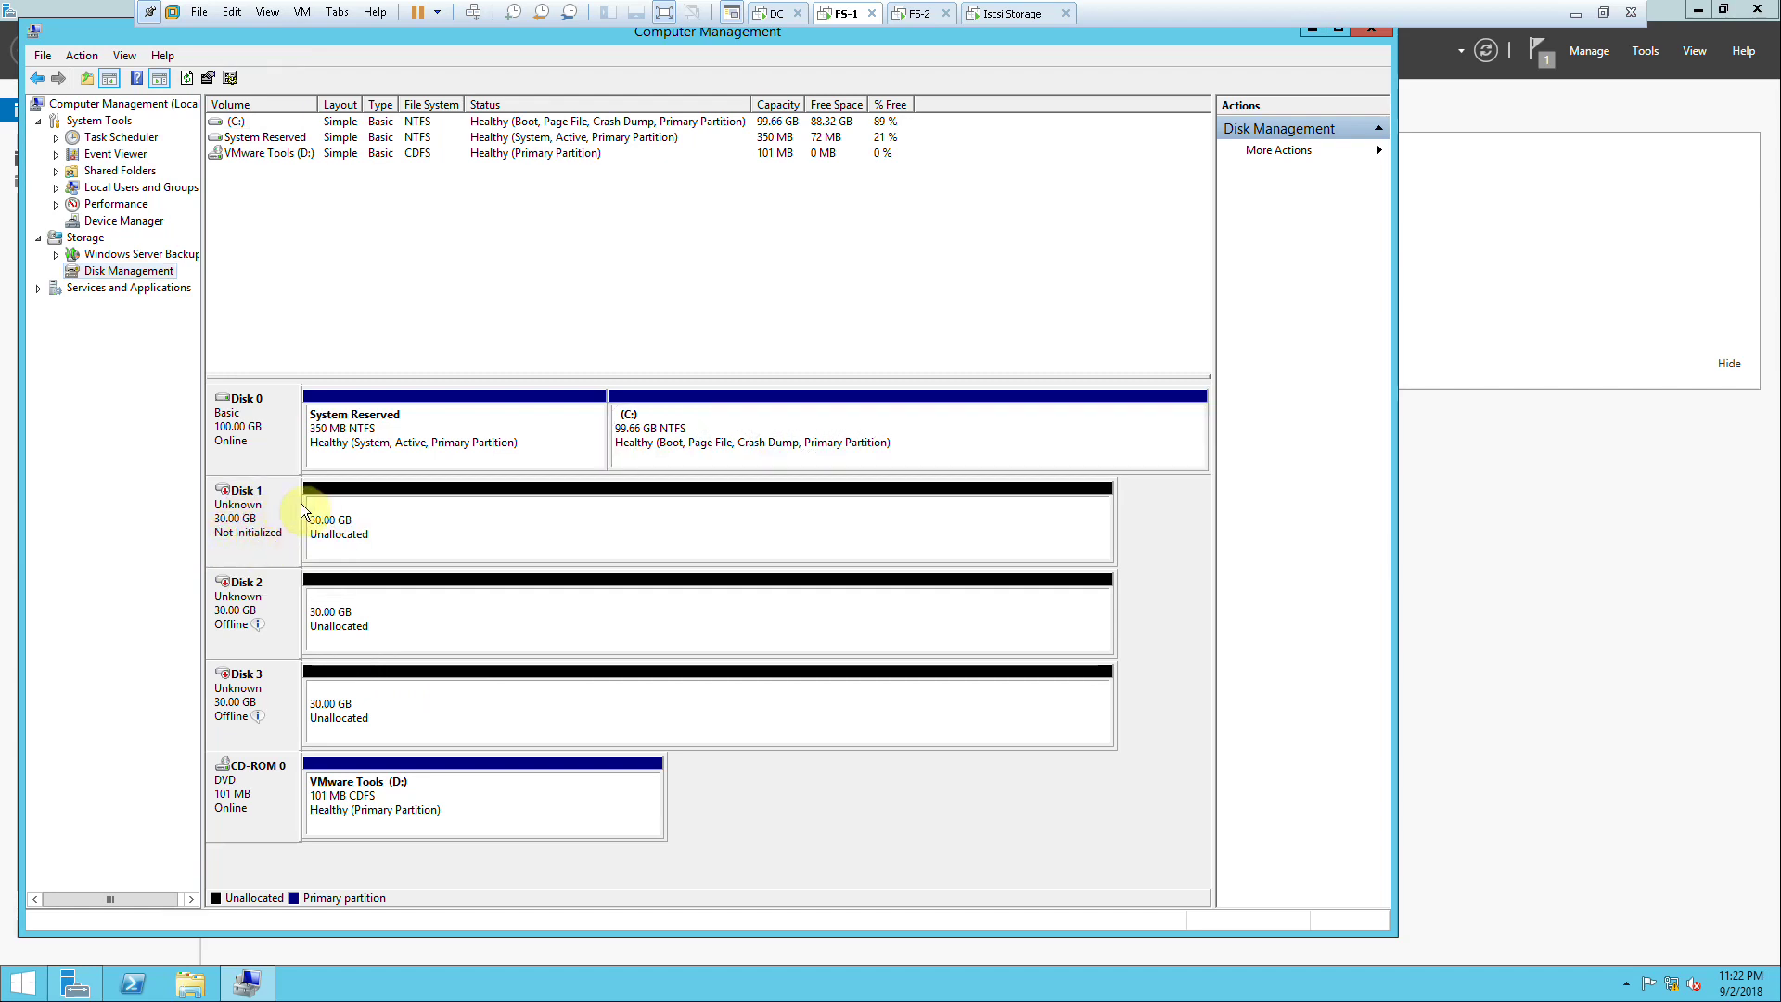
pyautogui.rightClick(244, 507)
pyautogui.click(267, 516)
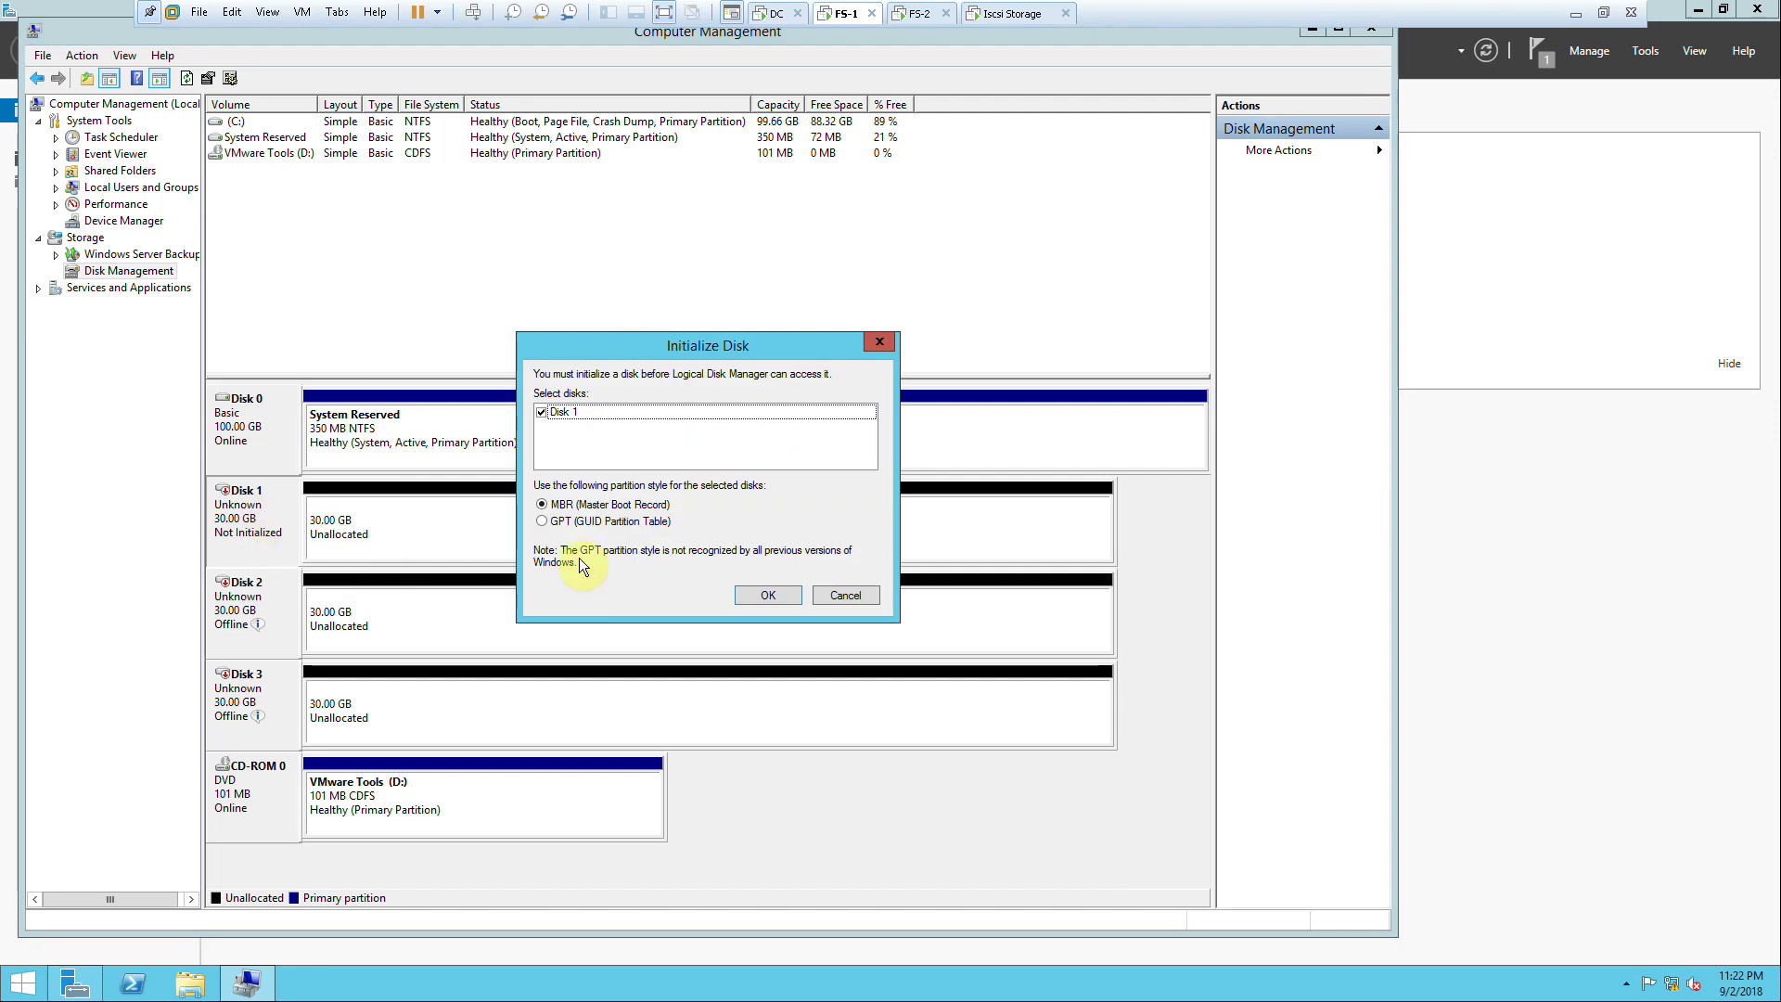
pyautogui.click(774, 599)
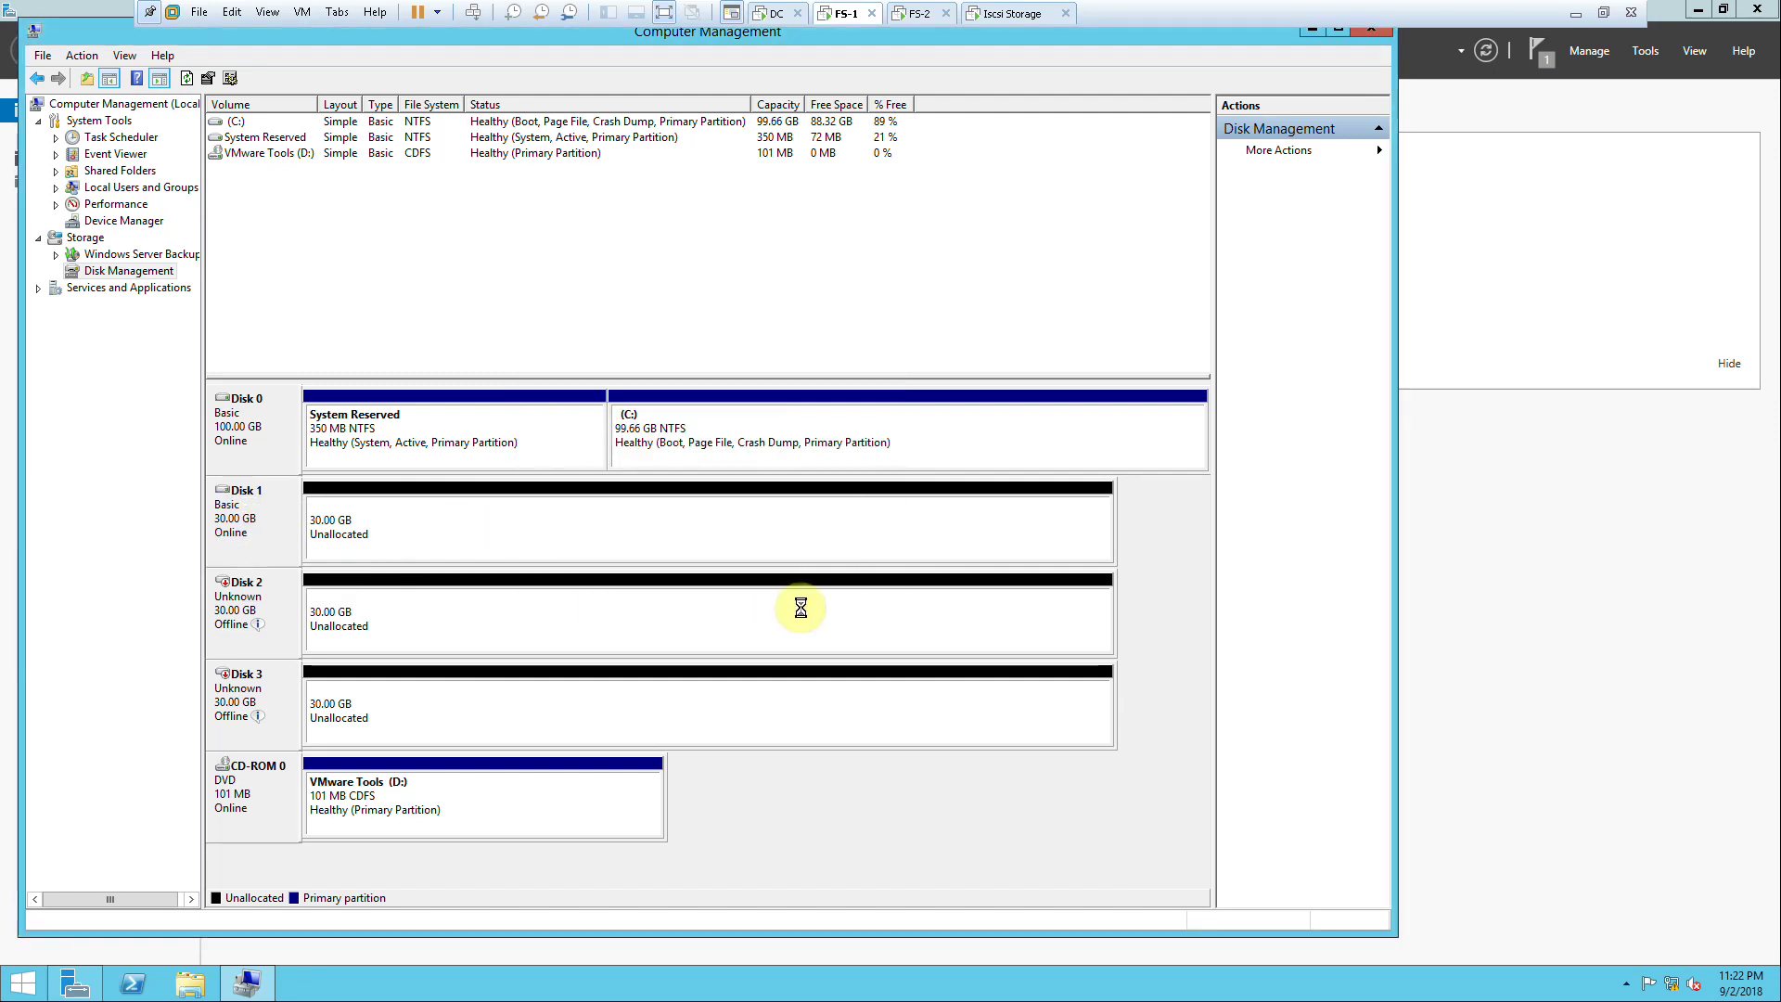
pyautogui.rightClick(242, 590)
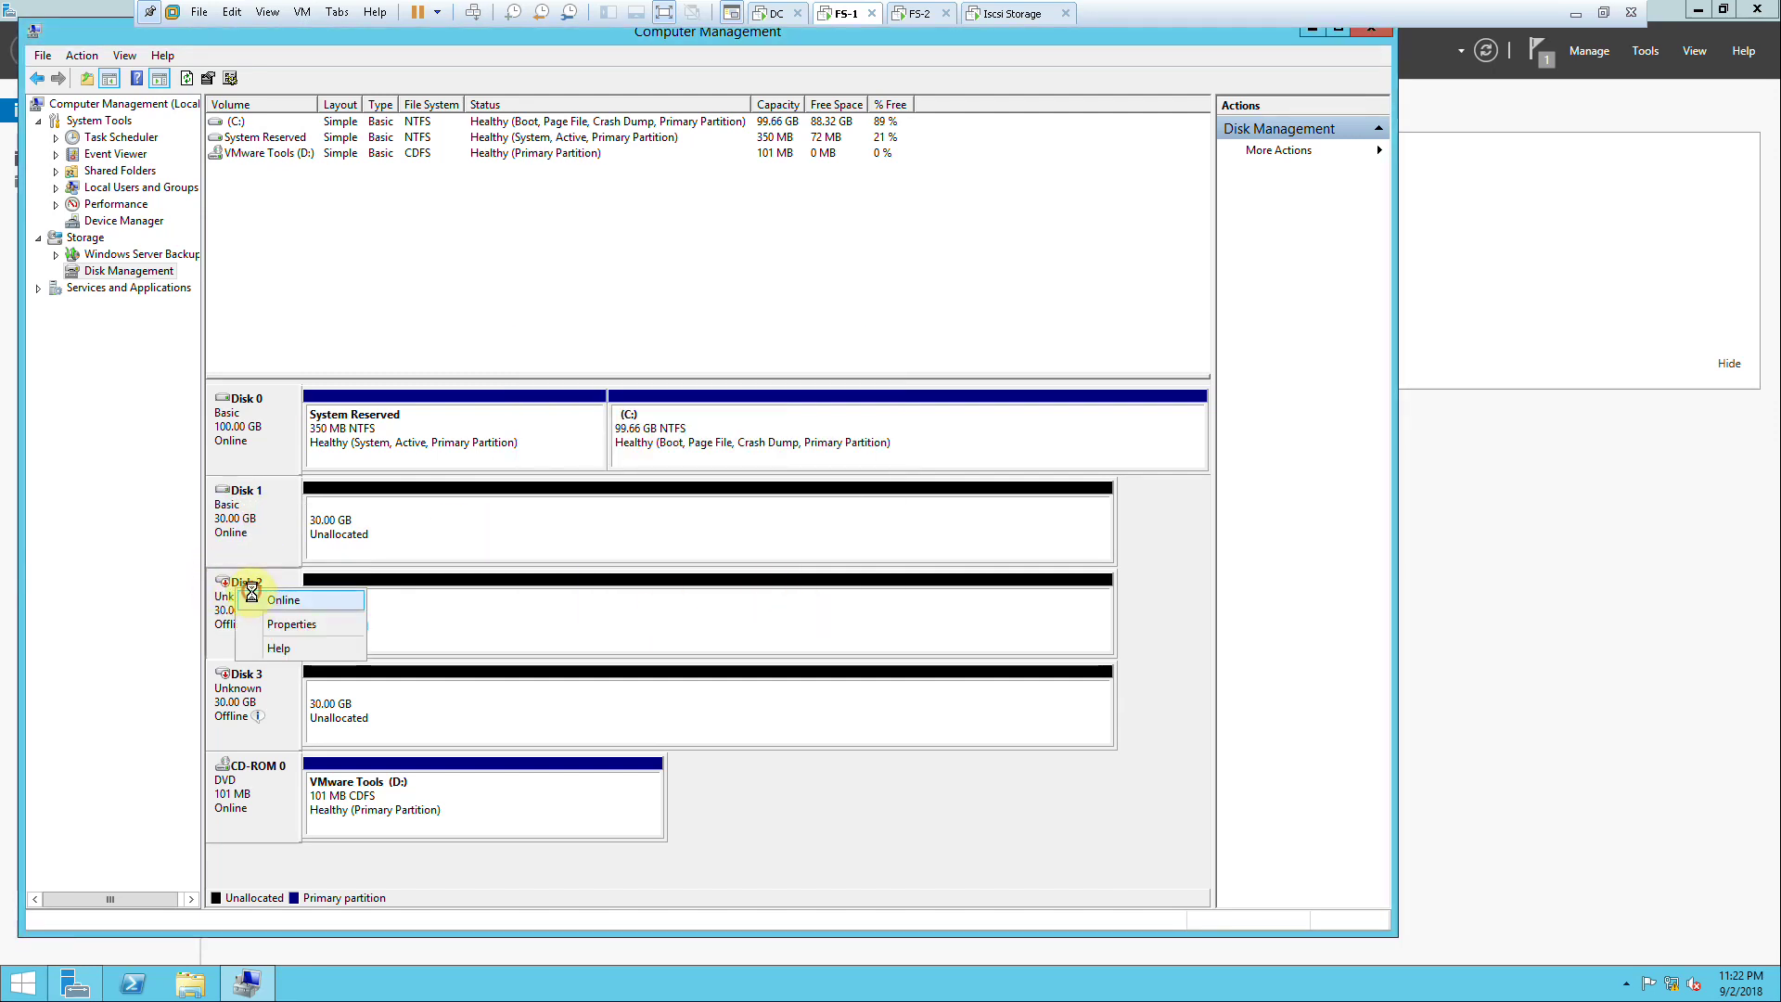
pyautogui.click(283, 600)
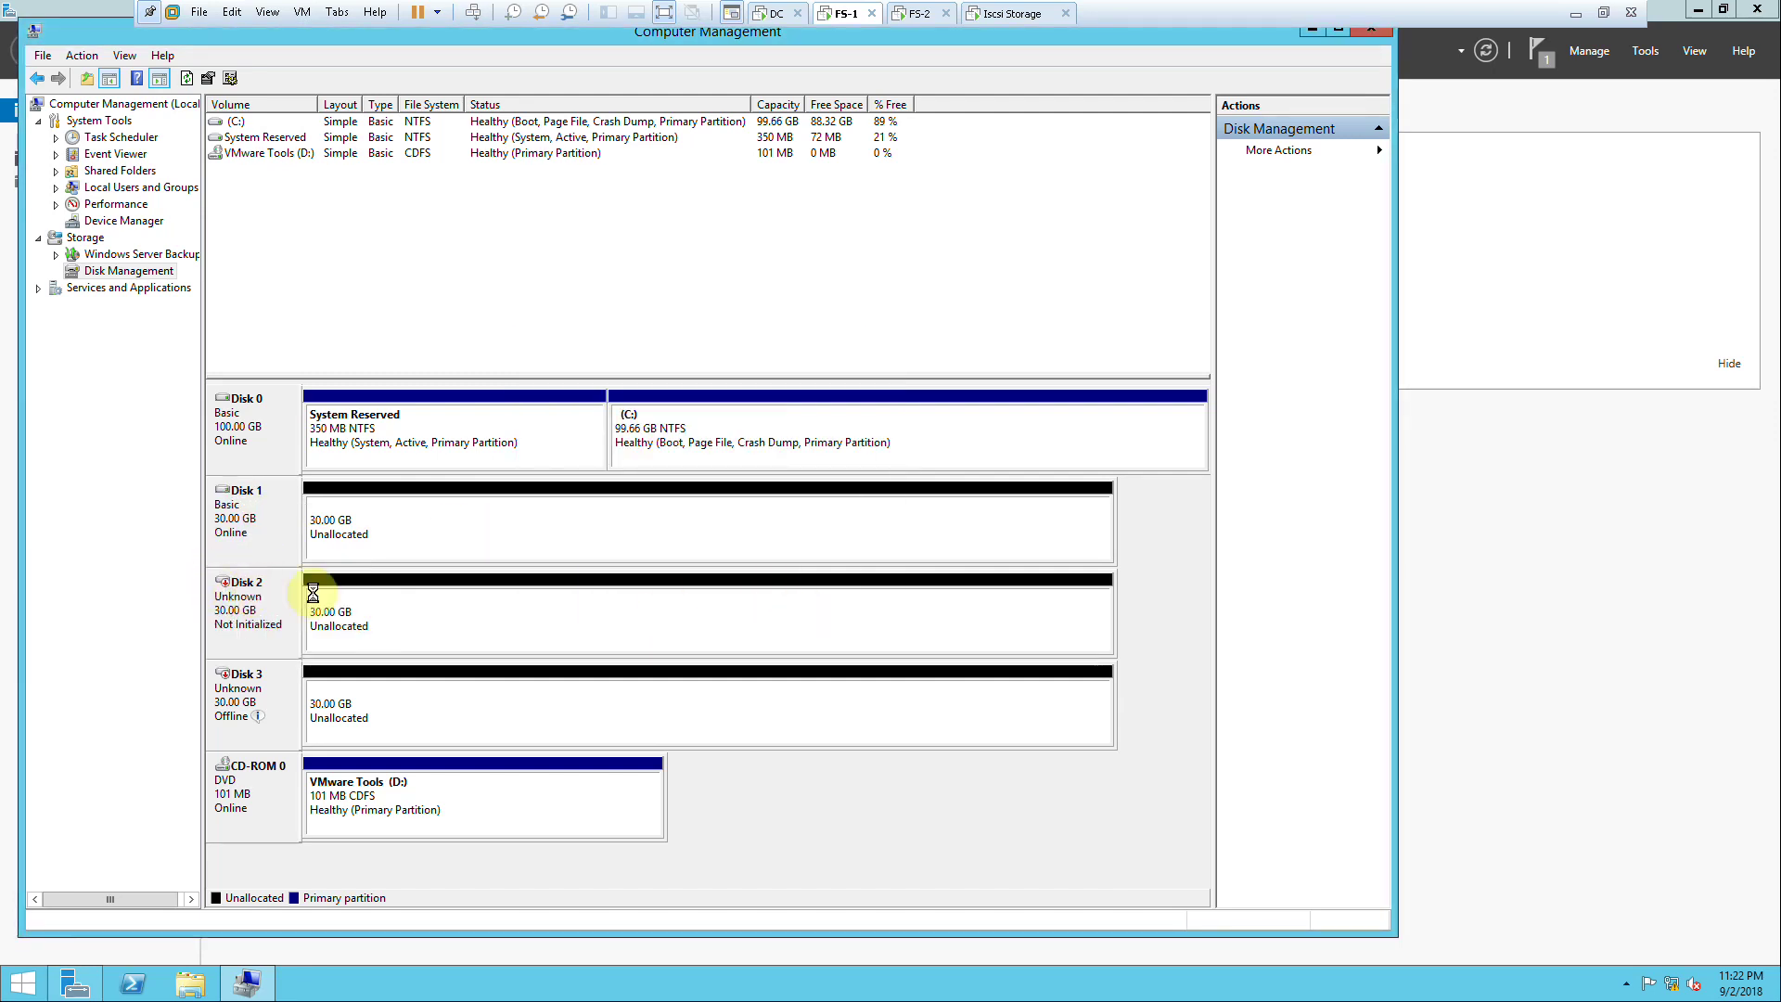
pyautogui.rightClick(248, 599)
pyautogui.click(279, 602)
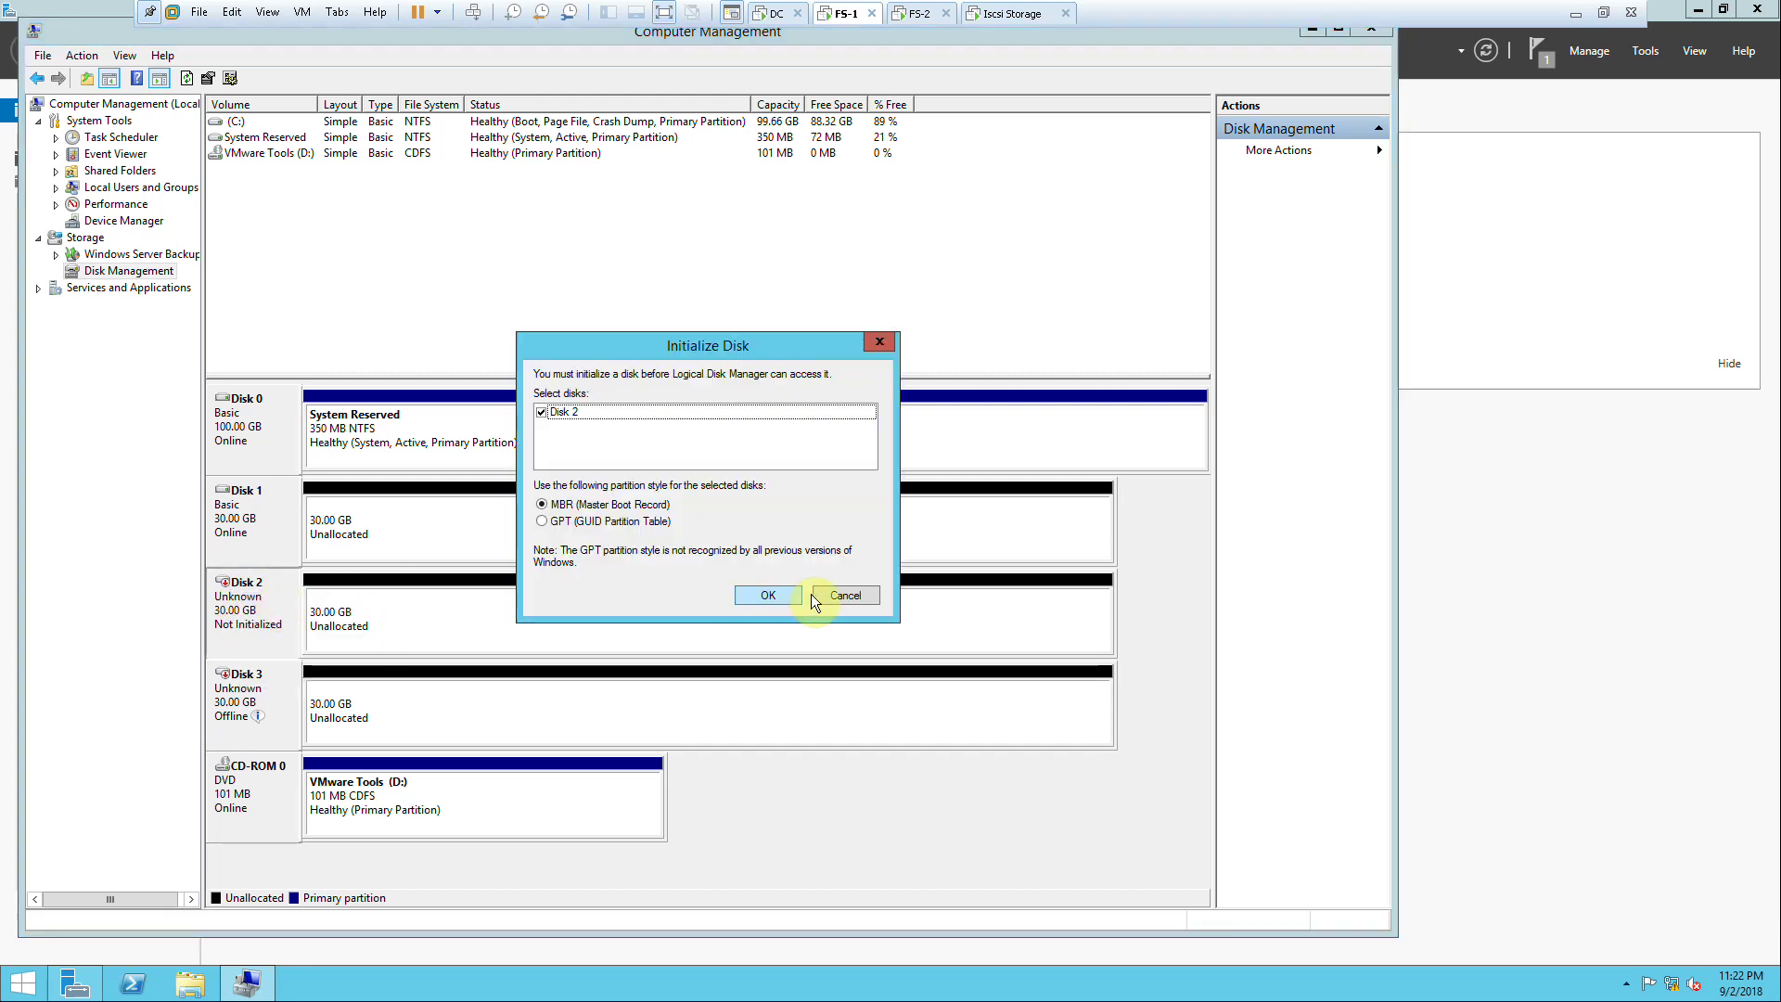
pyautogui.click(756, 594)
# Step: Bring Disk 3 online, initialize it as MBR, and start a New Simple Volume on Disk 1
pyautogui.rightClick(261, 695)
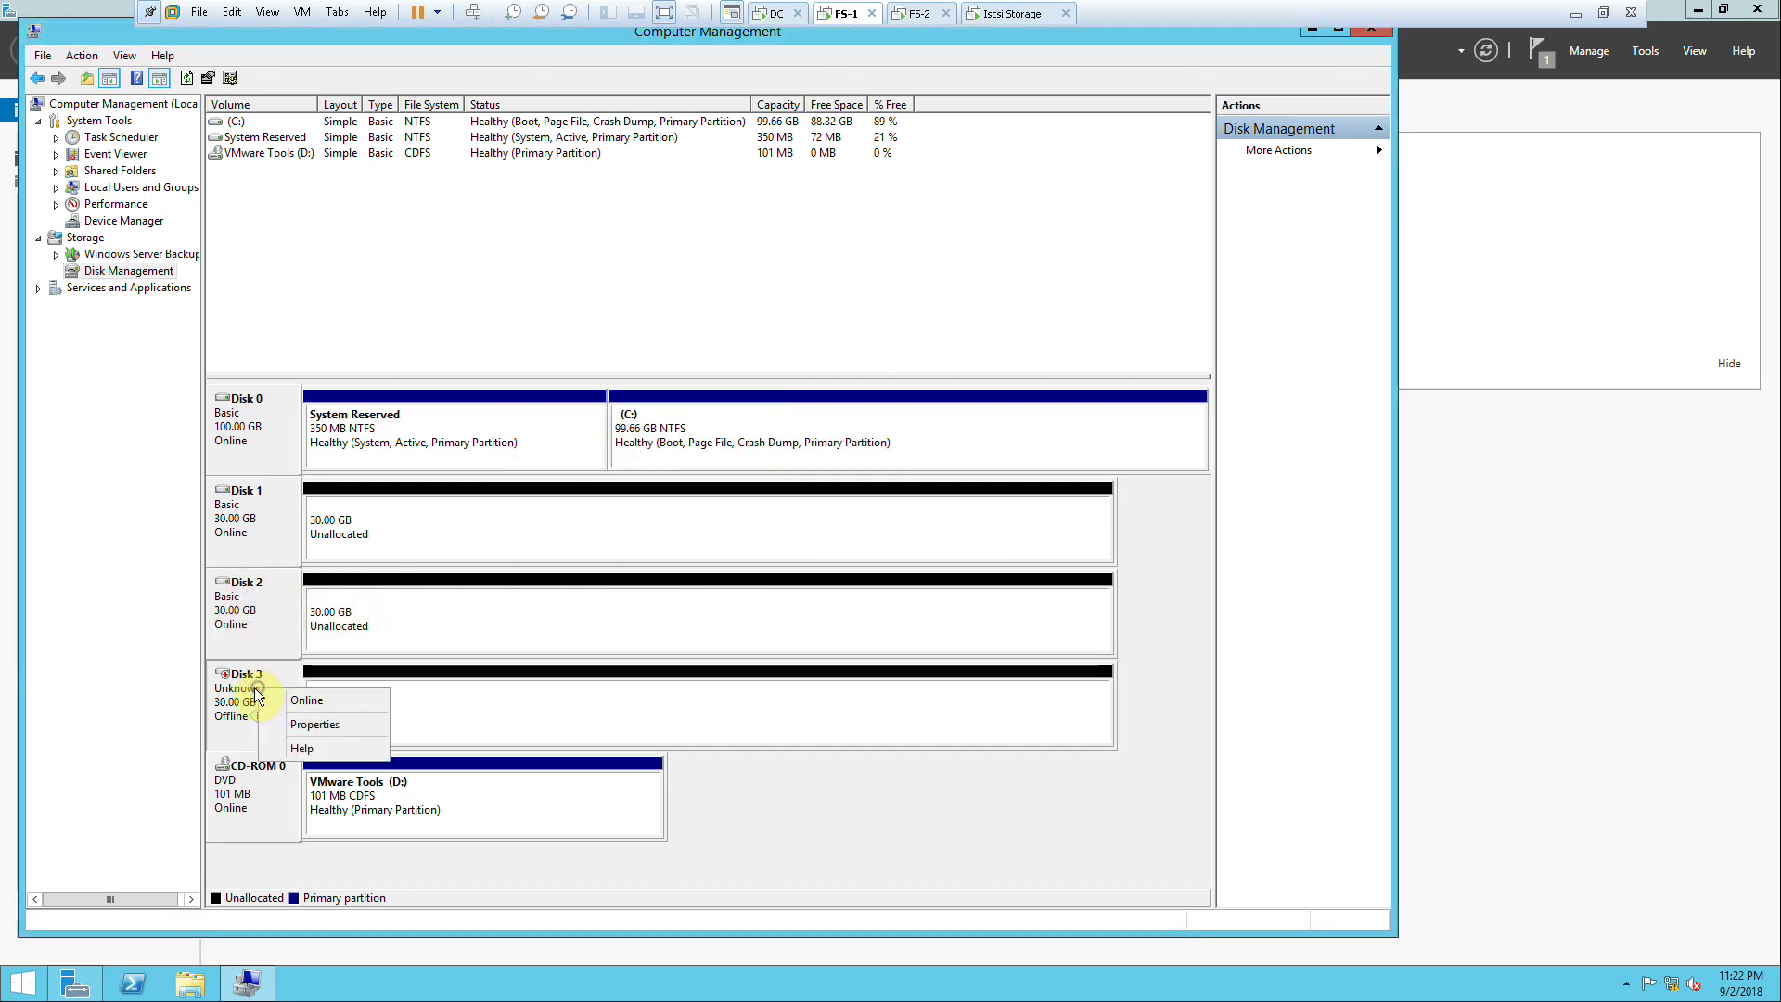
pyautogui.click(306, 698)
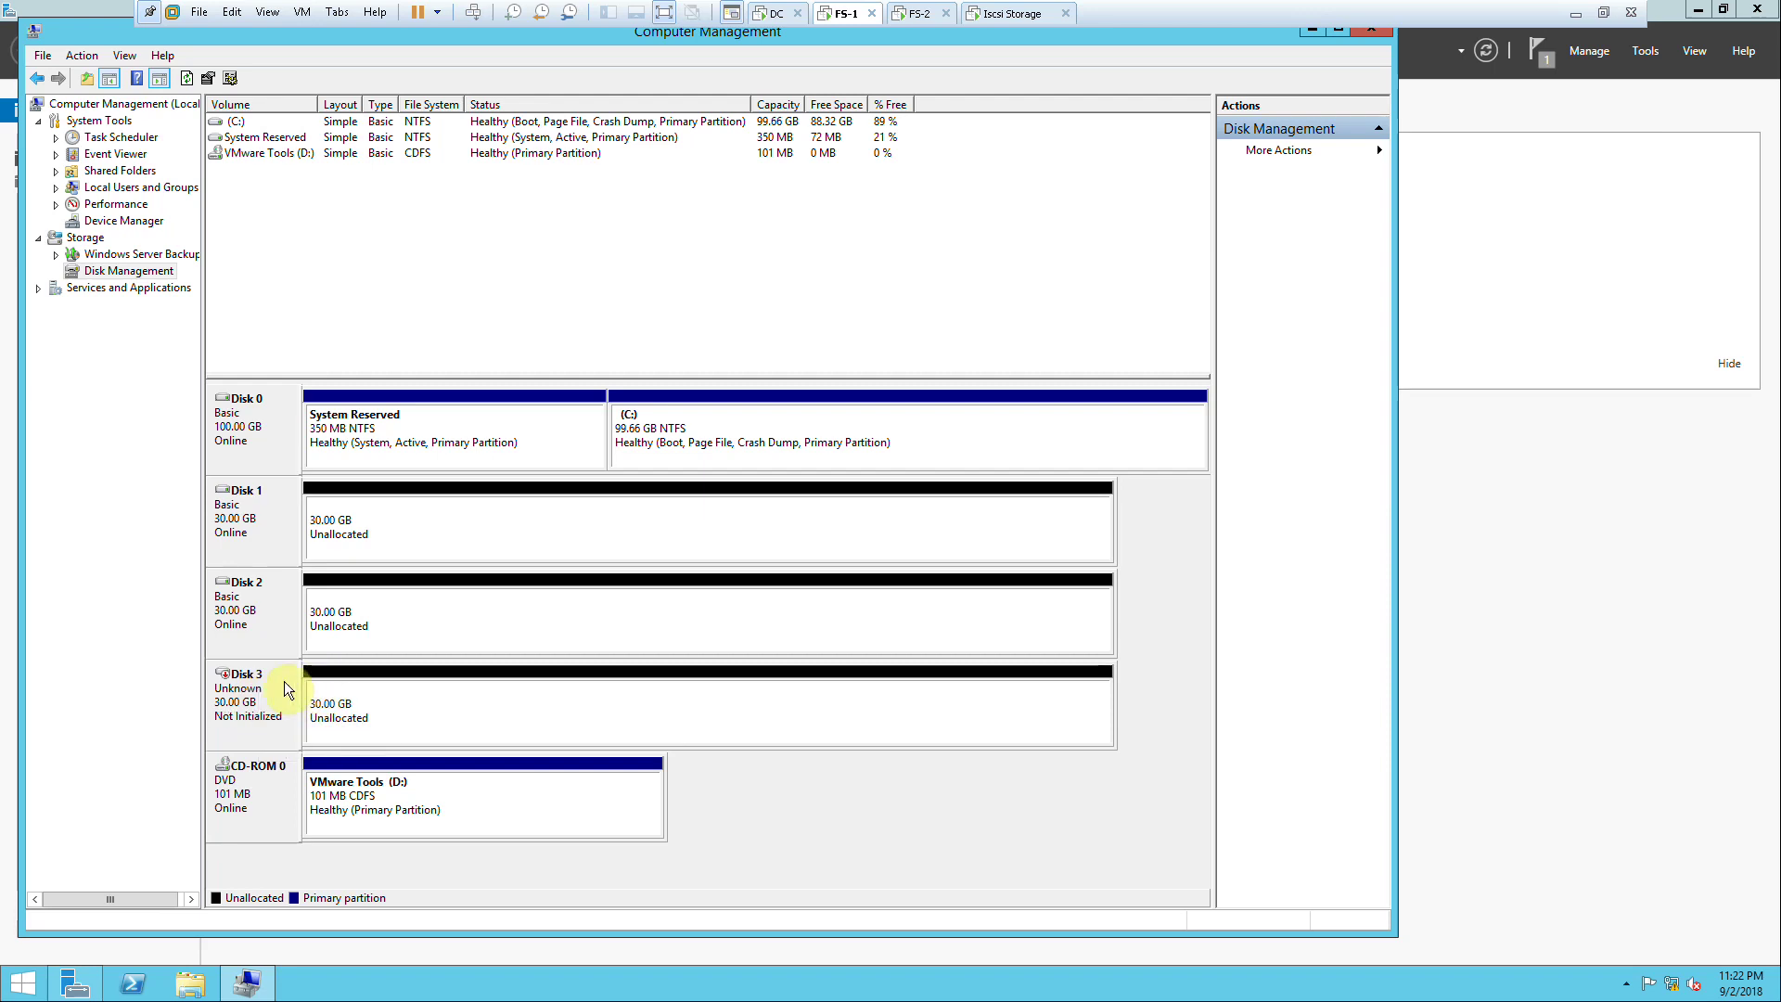
pyautogui.rightClick(251, 693)
pyautogui.click(306, 702)
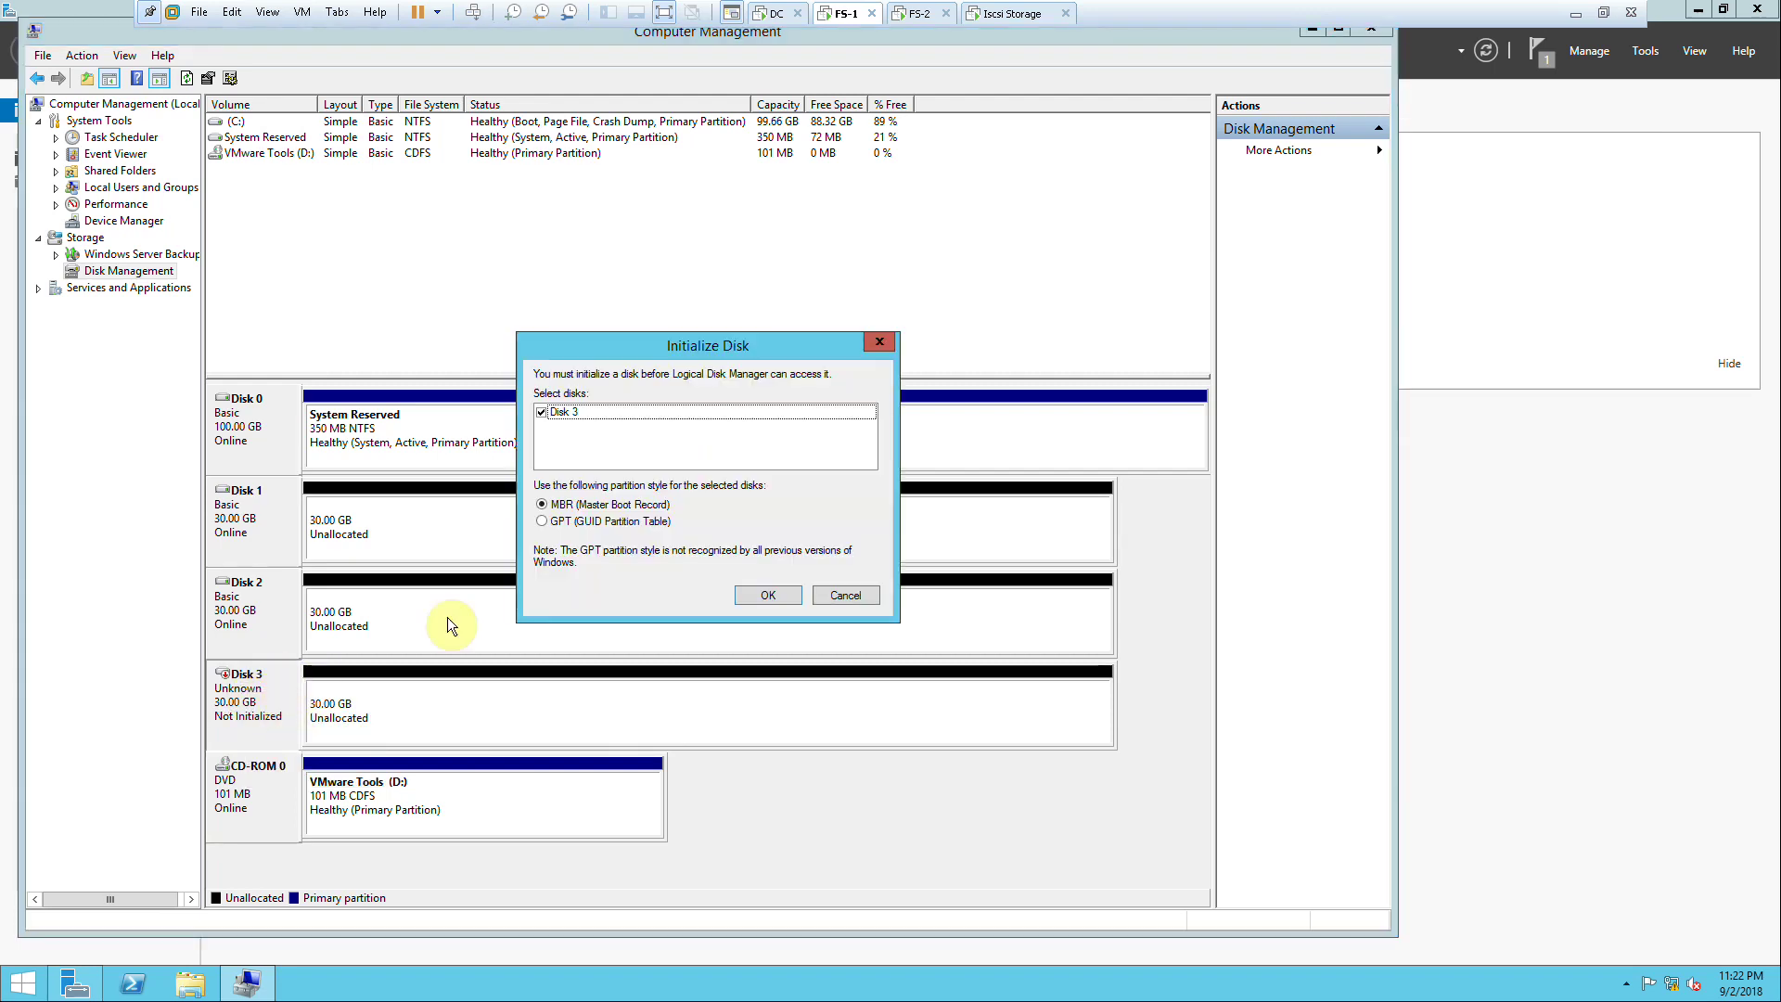
pyautogui.click(753, 597)
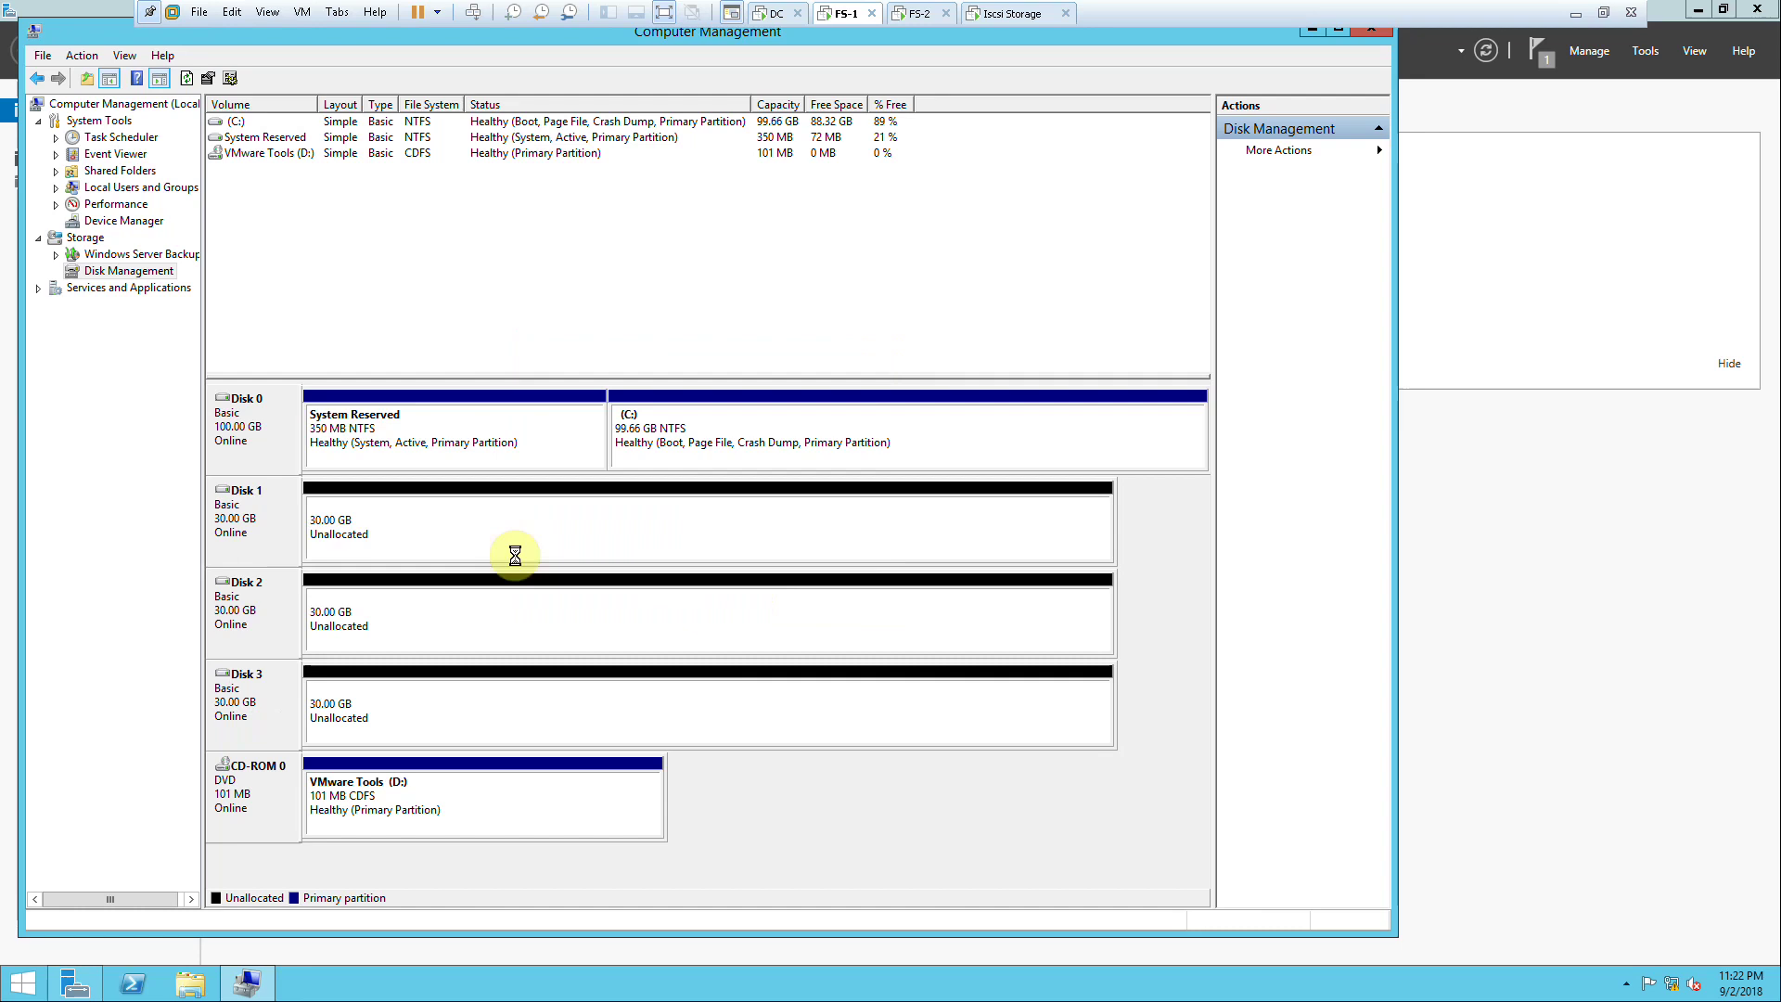
pyautogui.rightClick(348, 522)
pyautogui.click(382, 531)
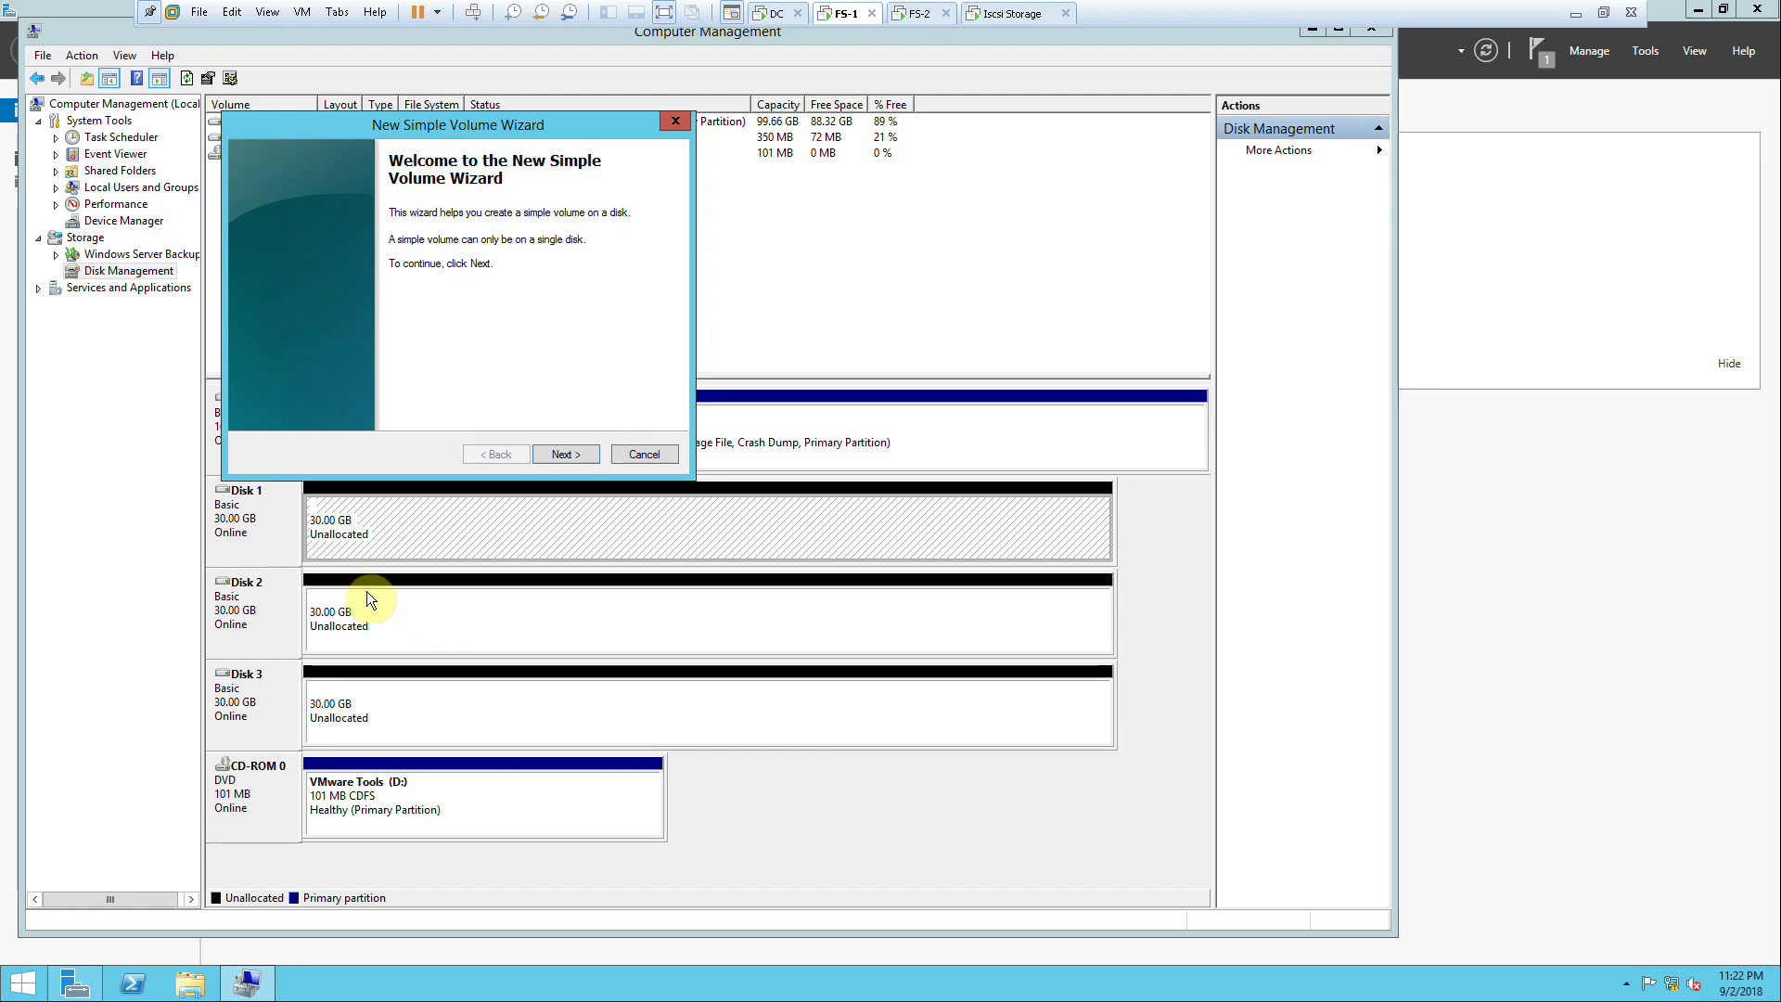
# Step: Finish Disk 1's simple volume with default size, drive letter and NTFS format
pyautogui.click(545, 454)
pyautogui.click(555, 453)
pyautogui.click(555, 454)
pyautogui.click(554, 453)
pyautogui.click(555, 454)
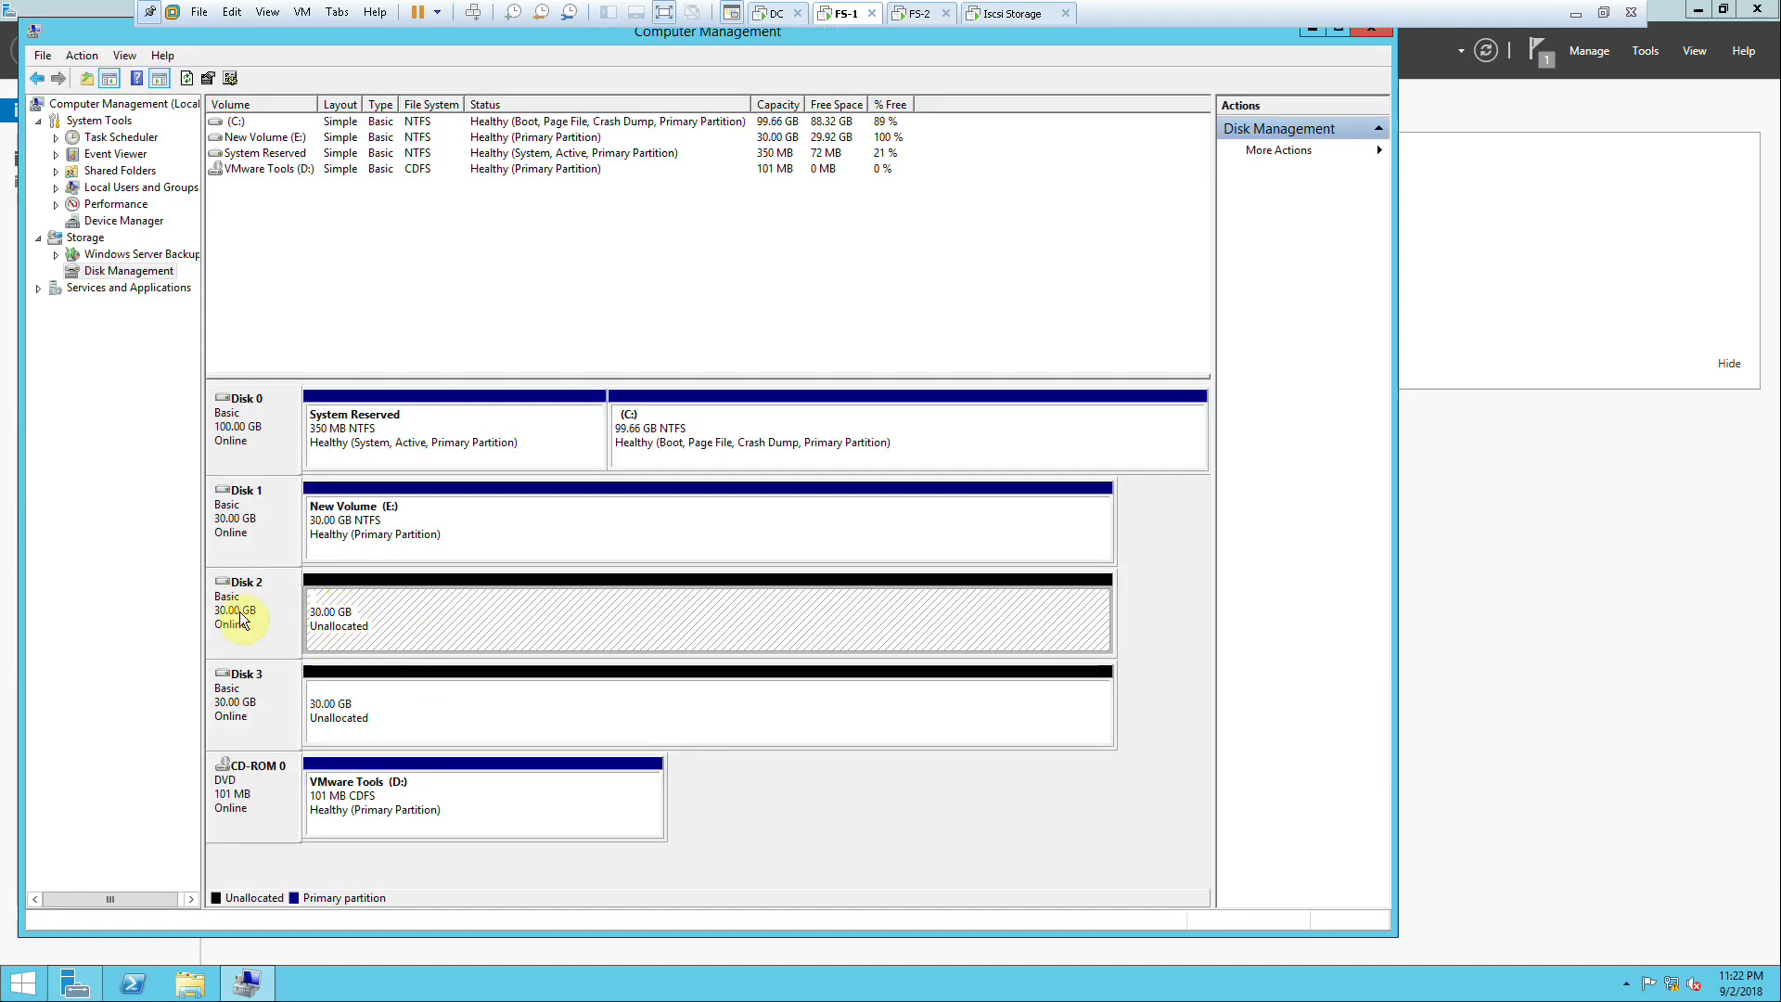
# Step: Create a full 30717 MB NTFS quick-formatted simple volume on Disk 2 with the suggested letter
pyautogui.rightClick(355, 613)
pyautogui.click(379, 628)
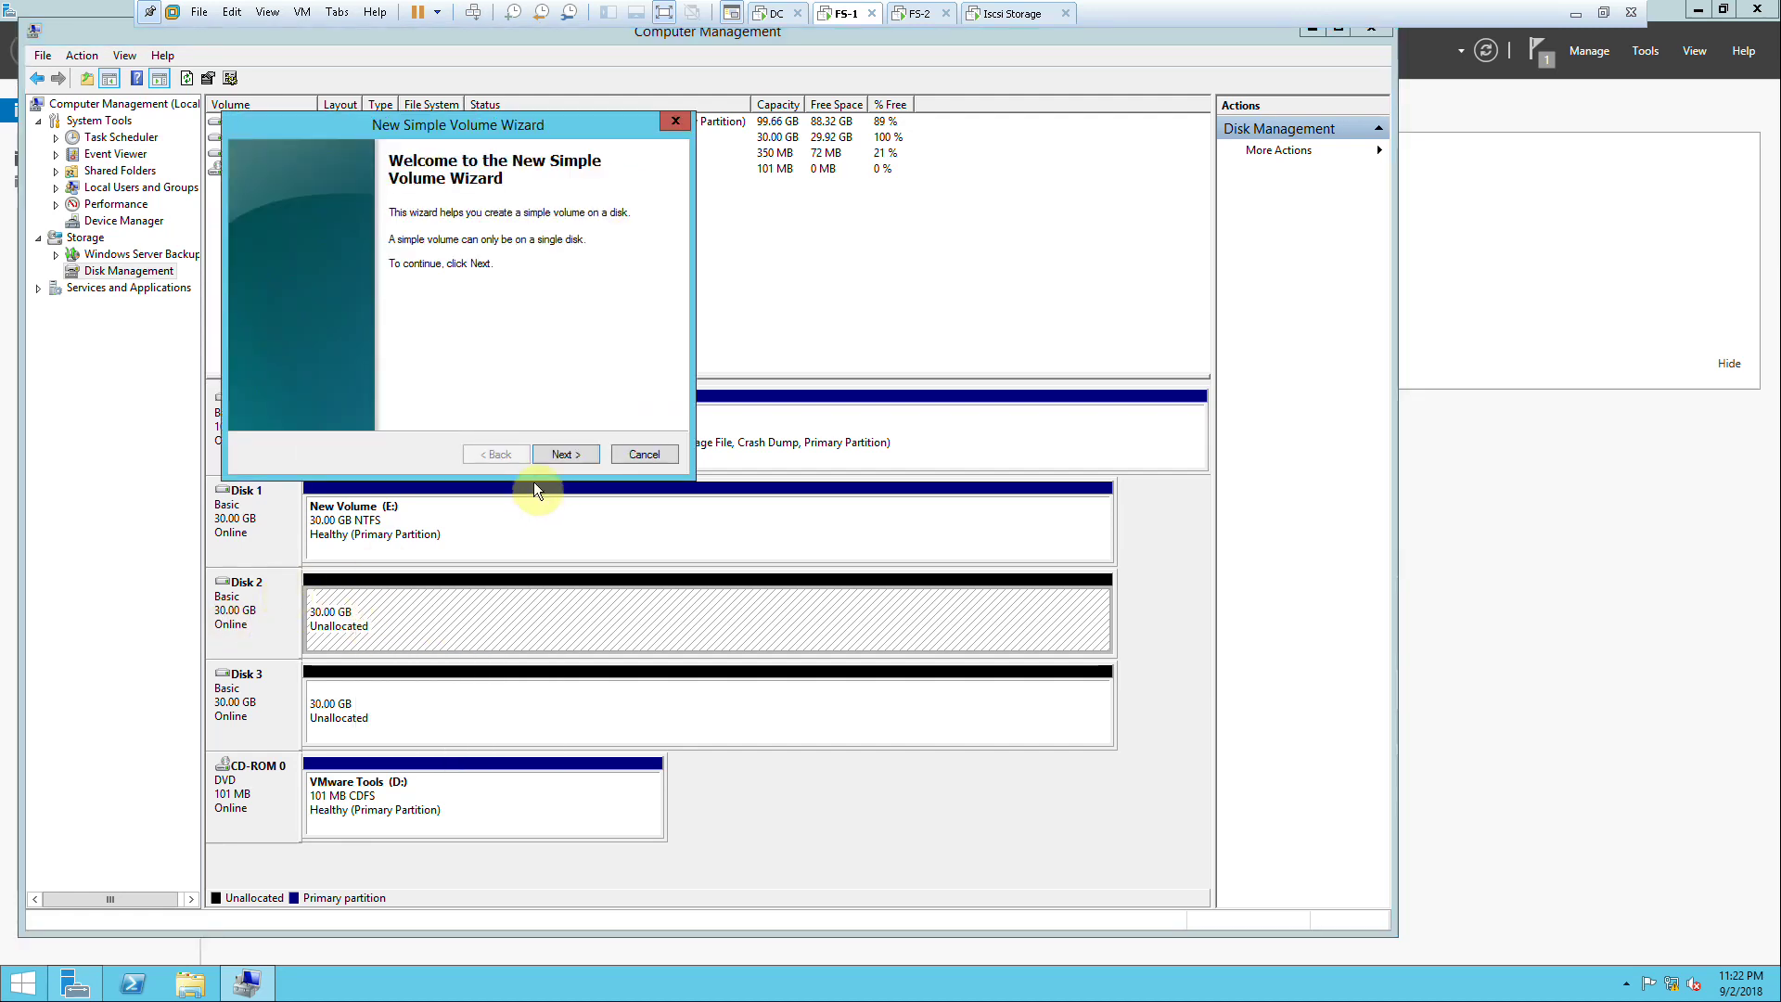
pyautogui.click(546, 453)
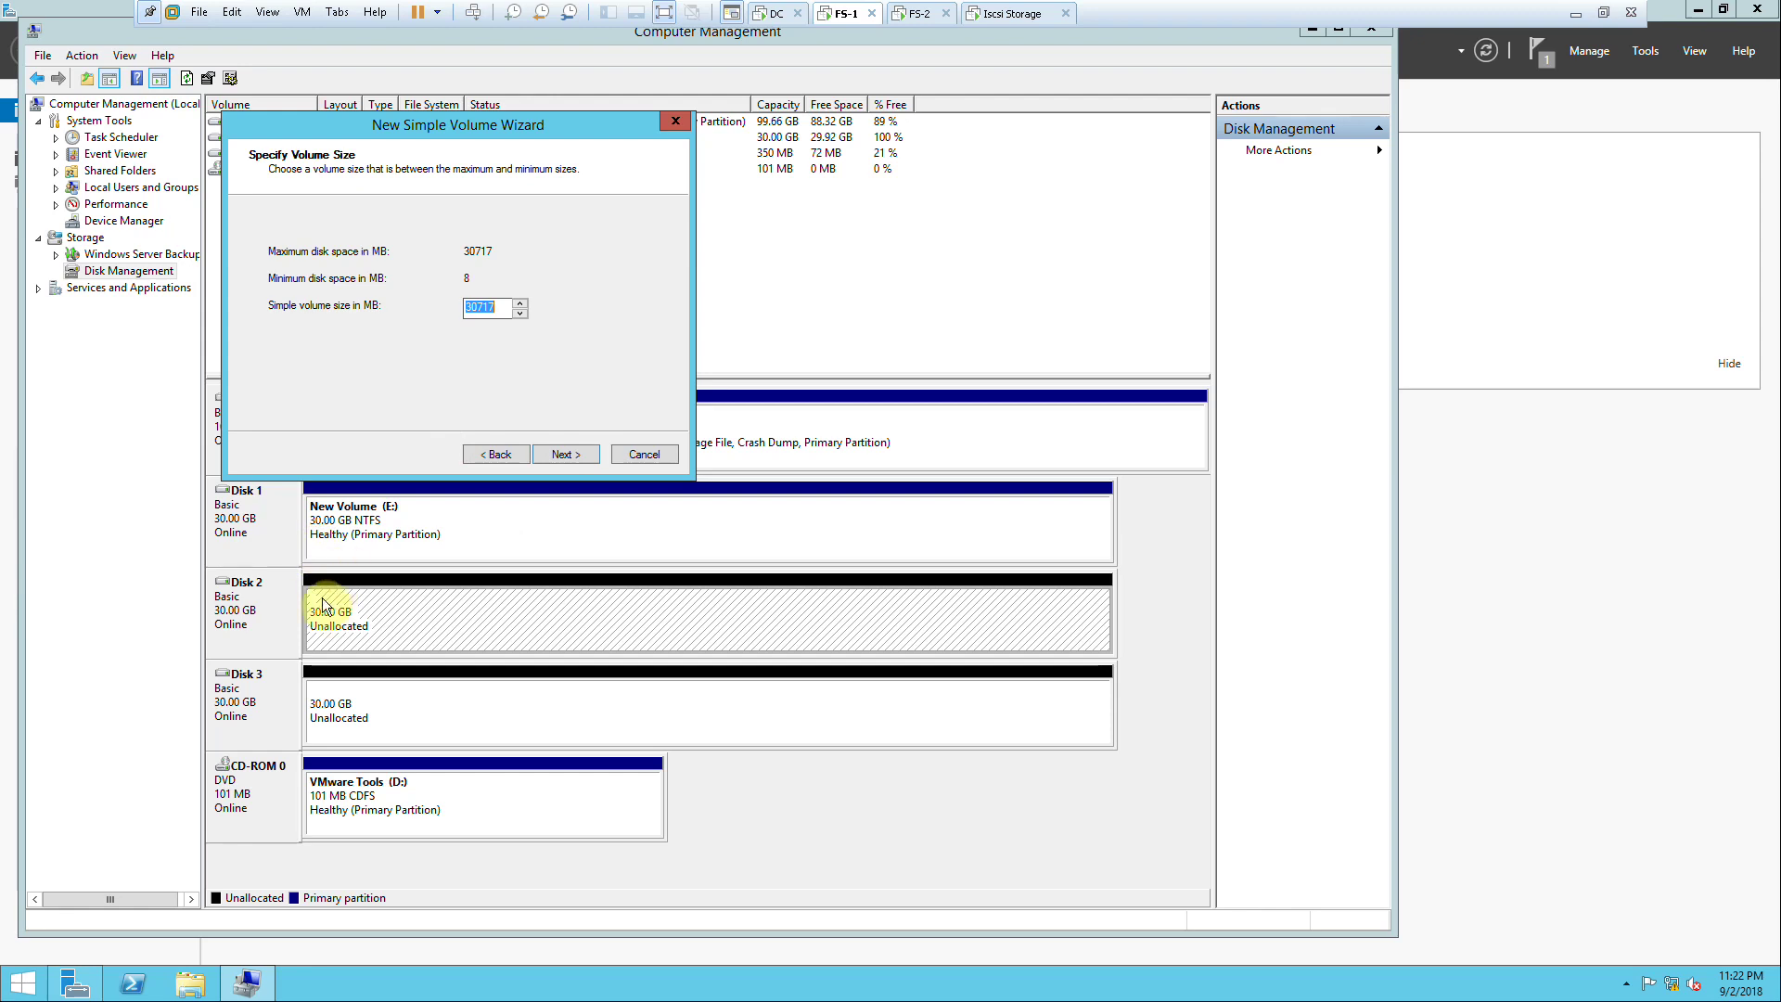
pyautogui.moveTo(409, 134); pyautogui.dragTo(448, 293)
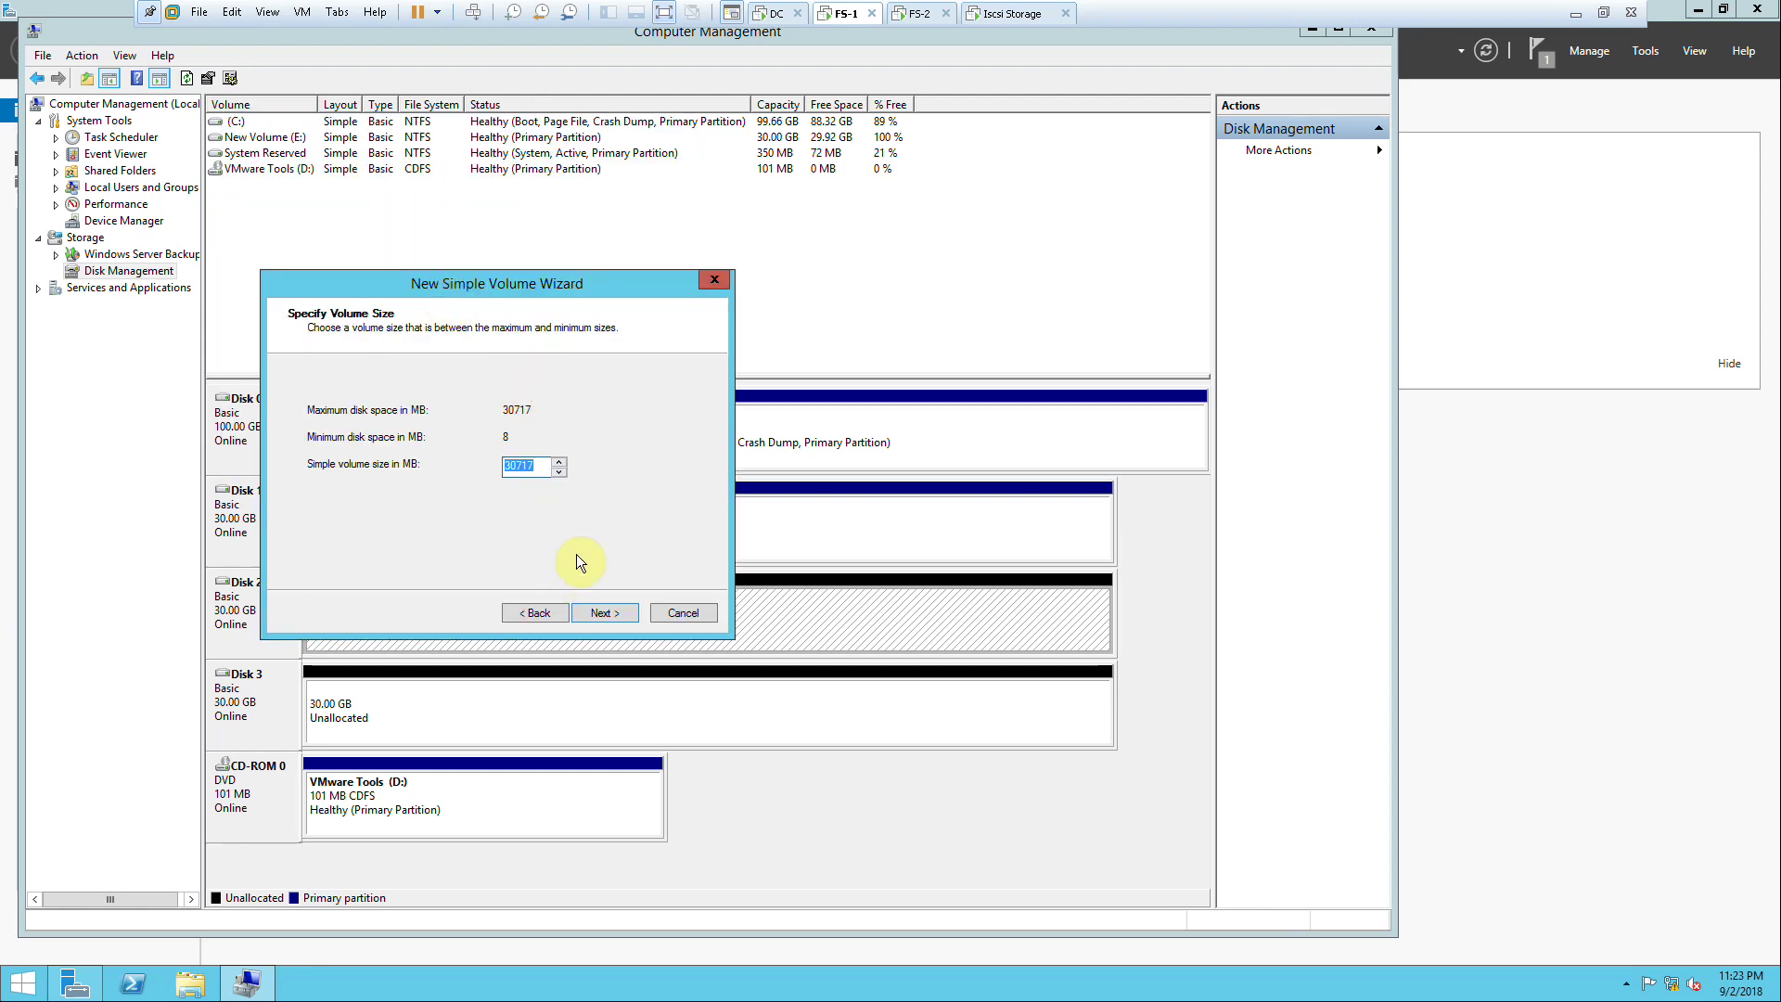
pyautogui.click(610, 614)
pyautogui.click(610, 614)
pyautogui.click(611, 614)
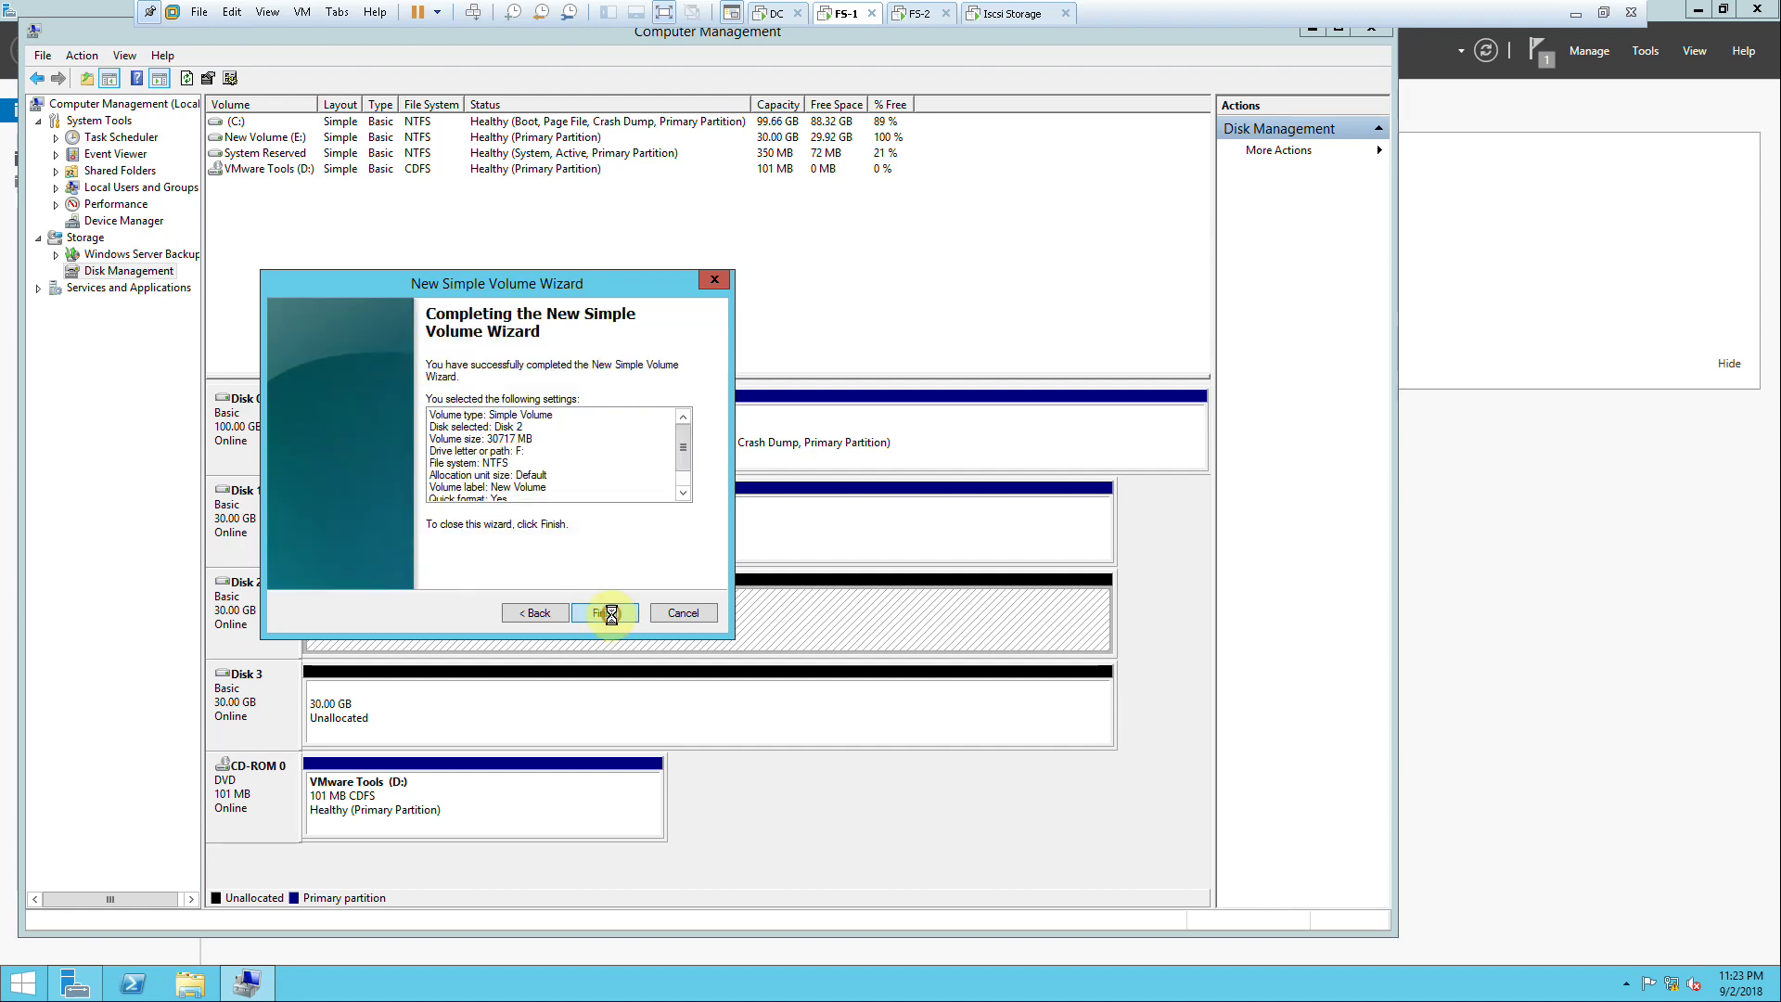
pyautogui.click(610, 614)
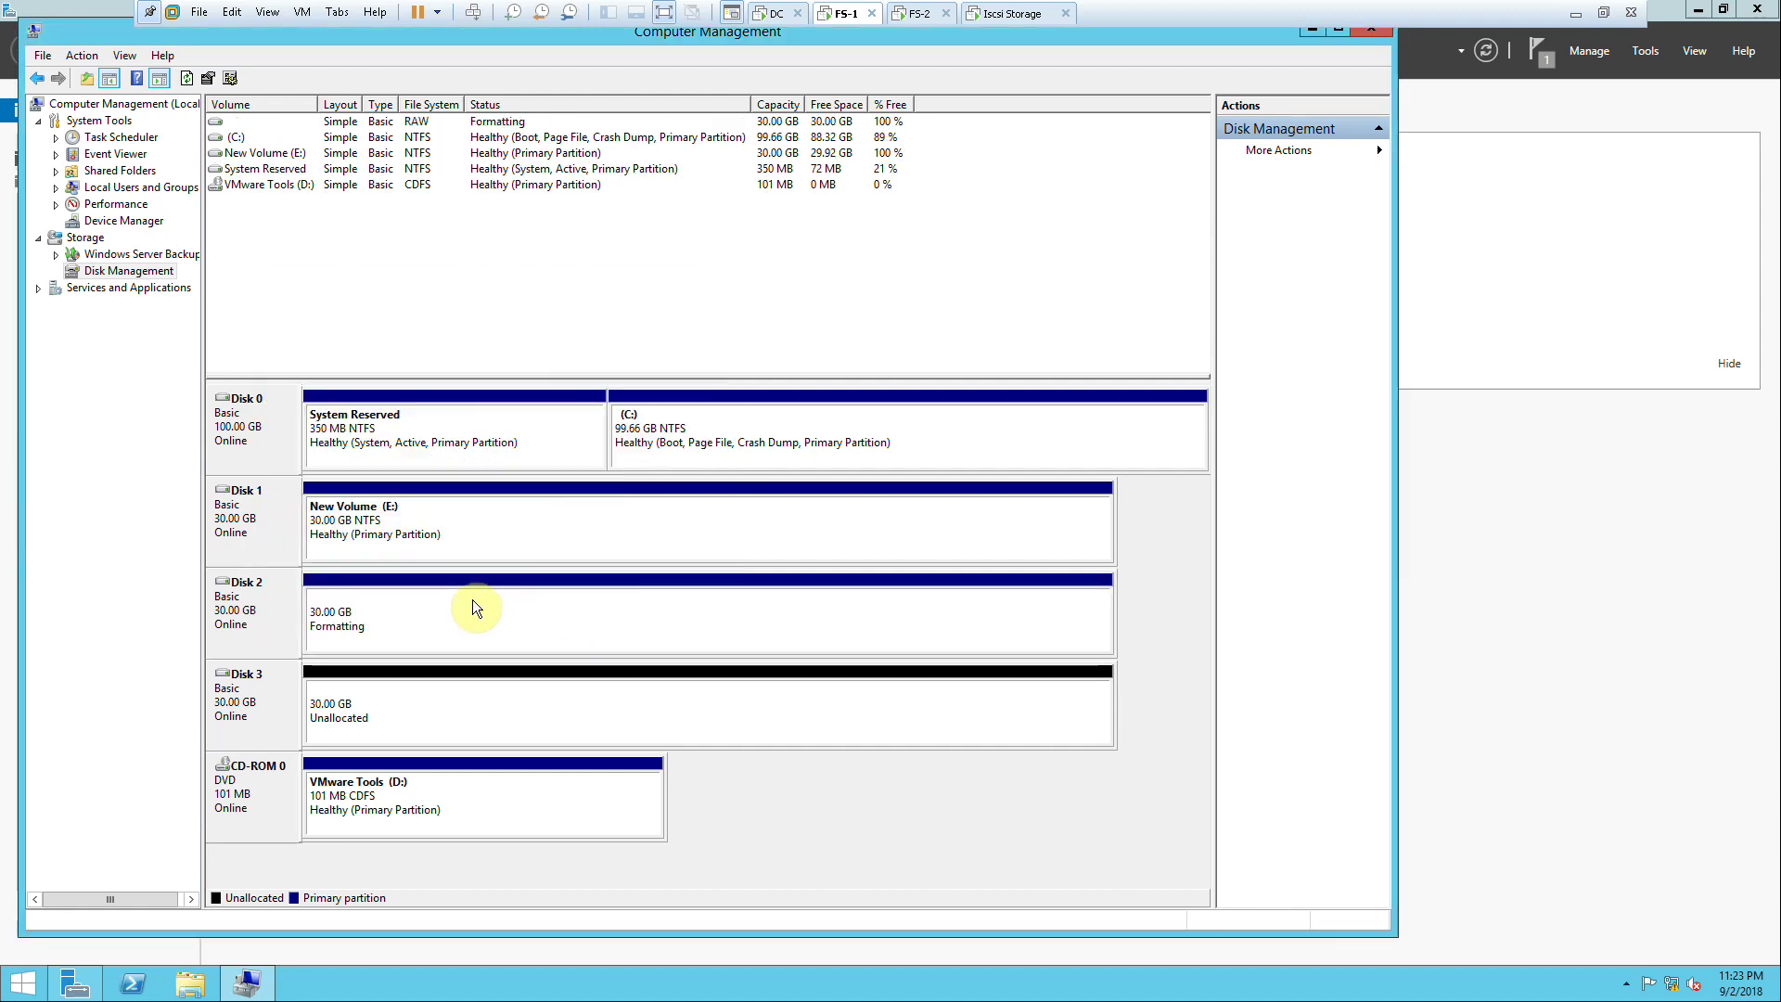
# Step: Create a full-size simple volume on Disk 3 with default format settings
pyautogui.rightClick(367, 692)
pyautogui.click(408, 704)
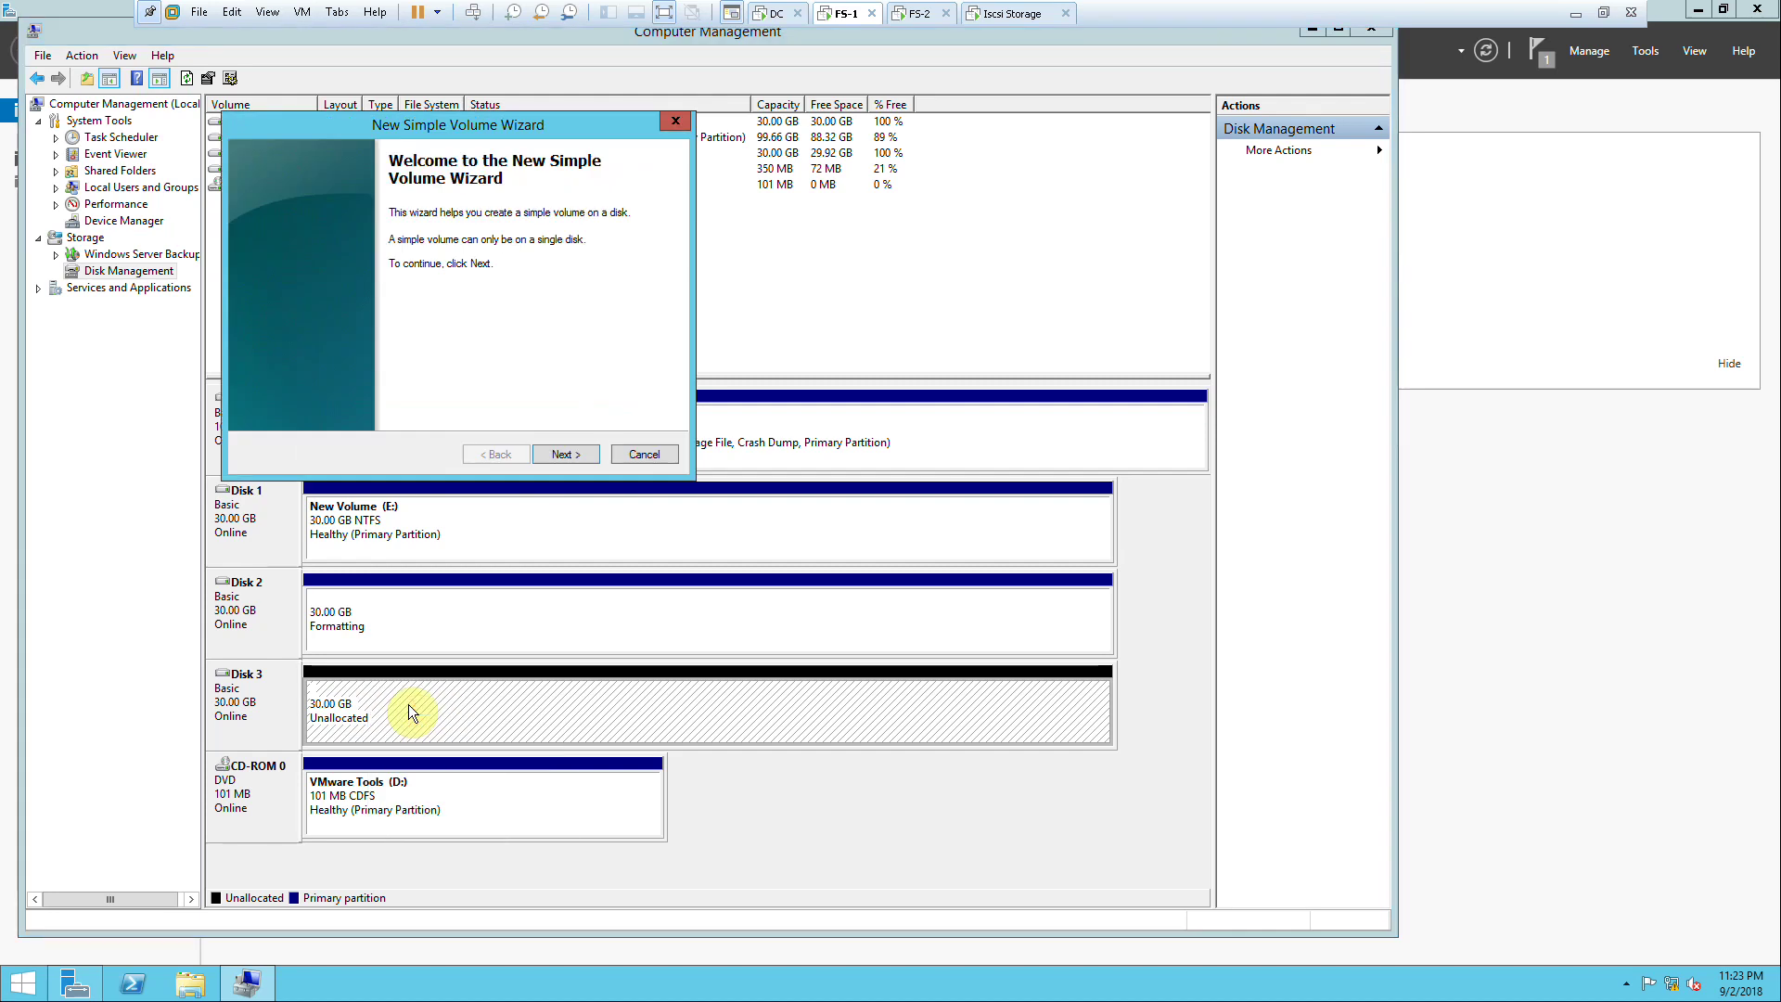
pyautogui.click(564, 454)
pyautogui.click(564, 455)
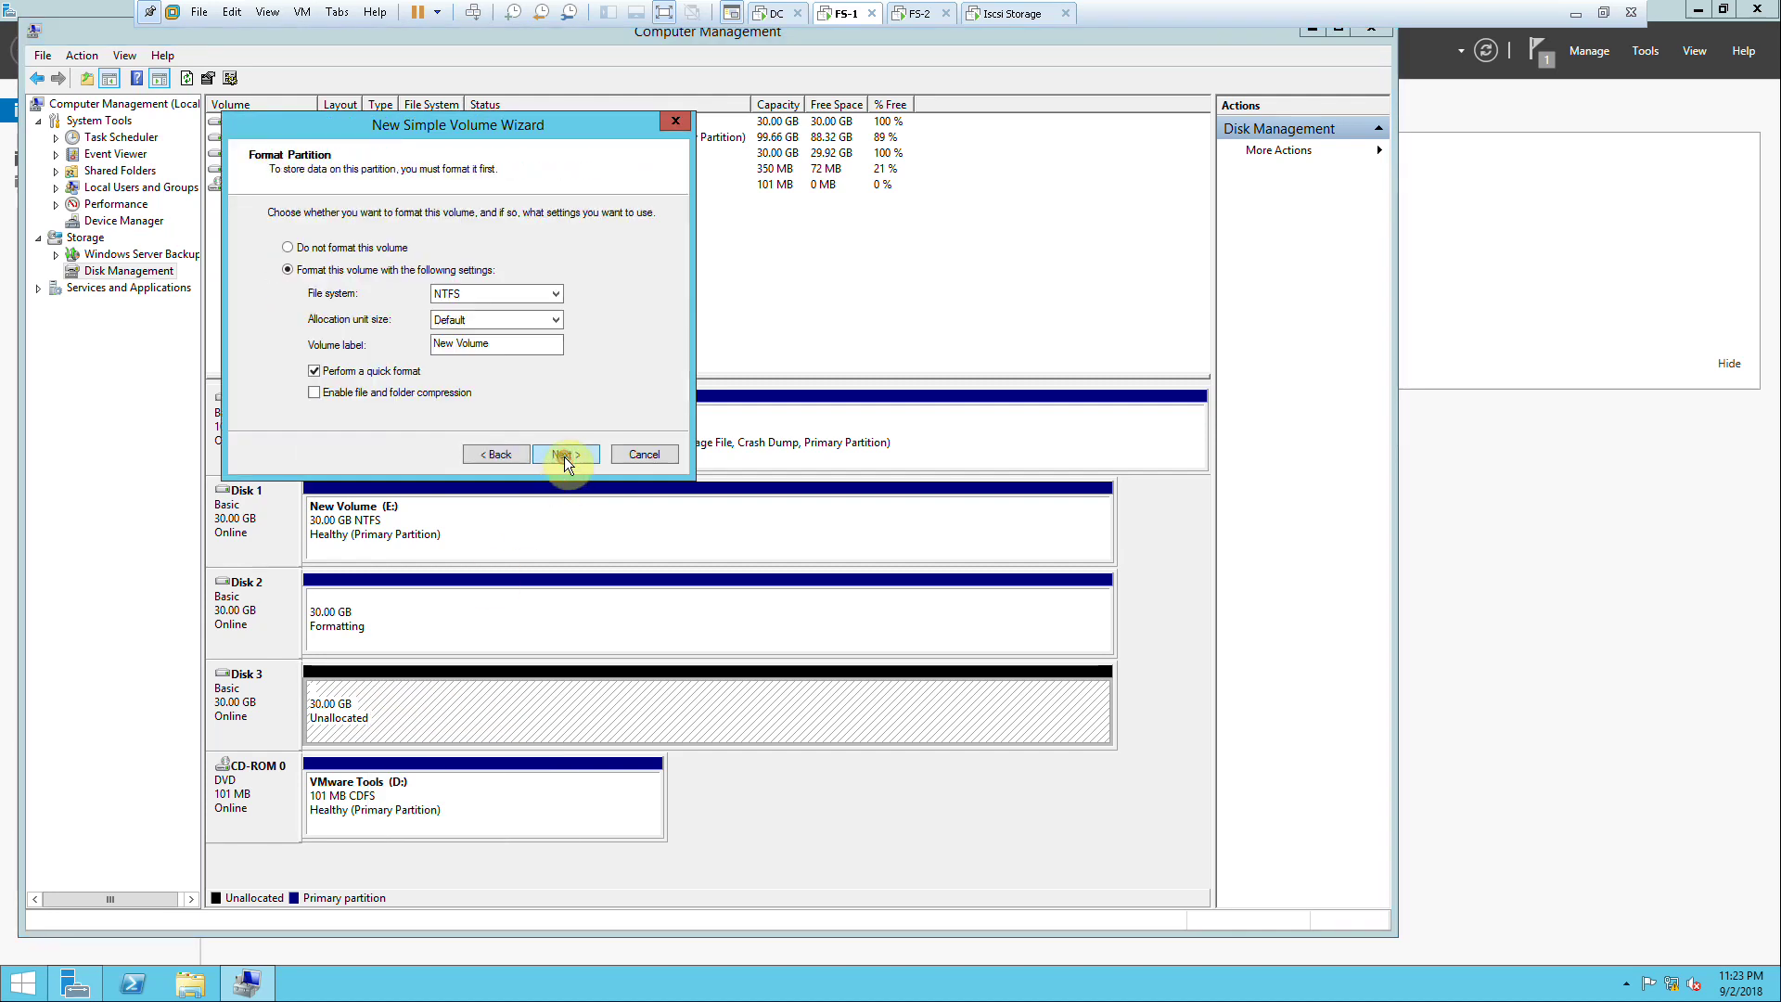
pyautogui.click(564, 456)
pyautogui.click(564, 456)
pyautogui.click(564, 456)
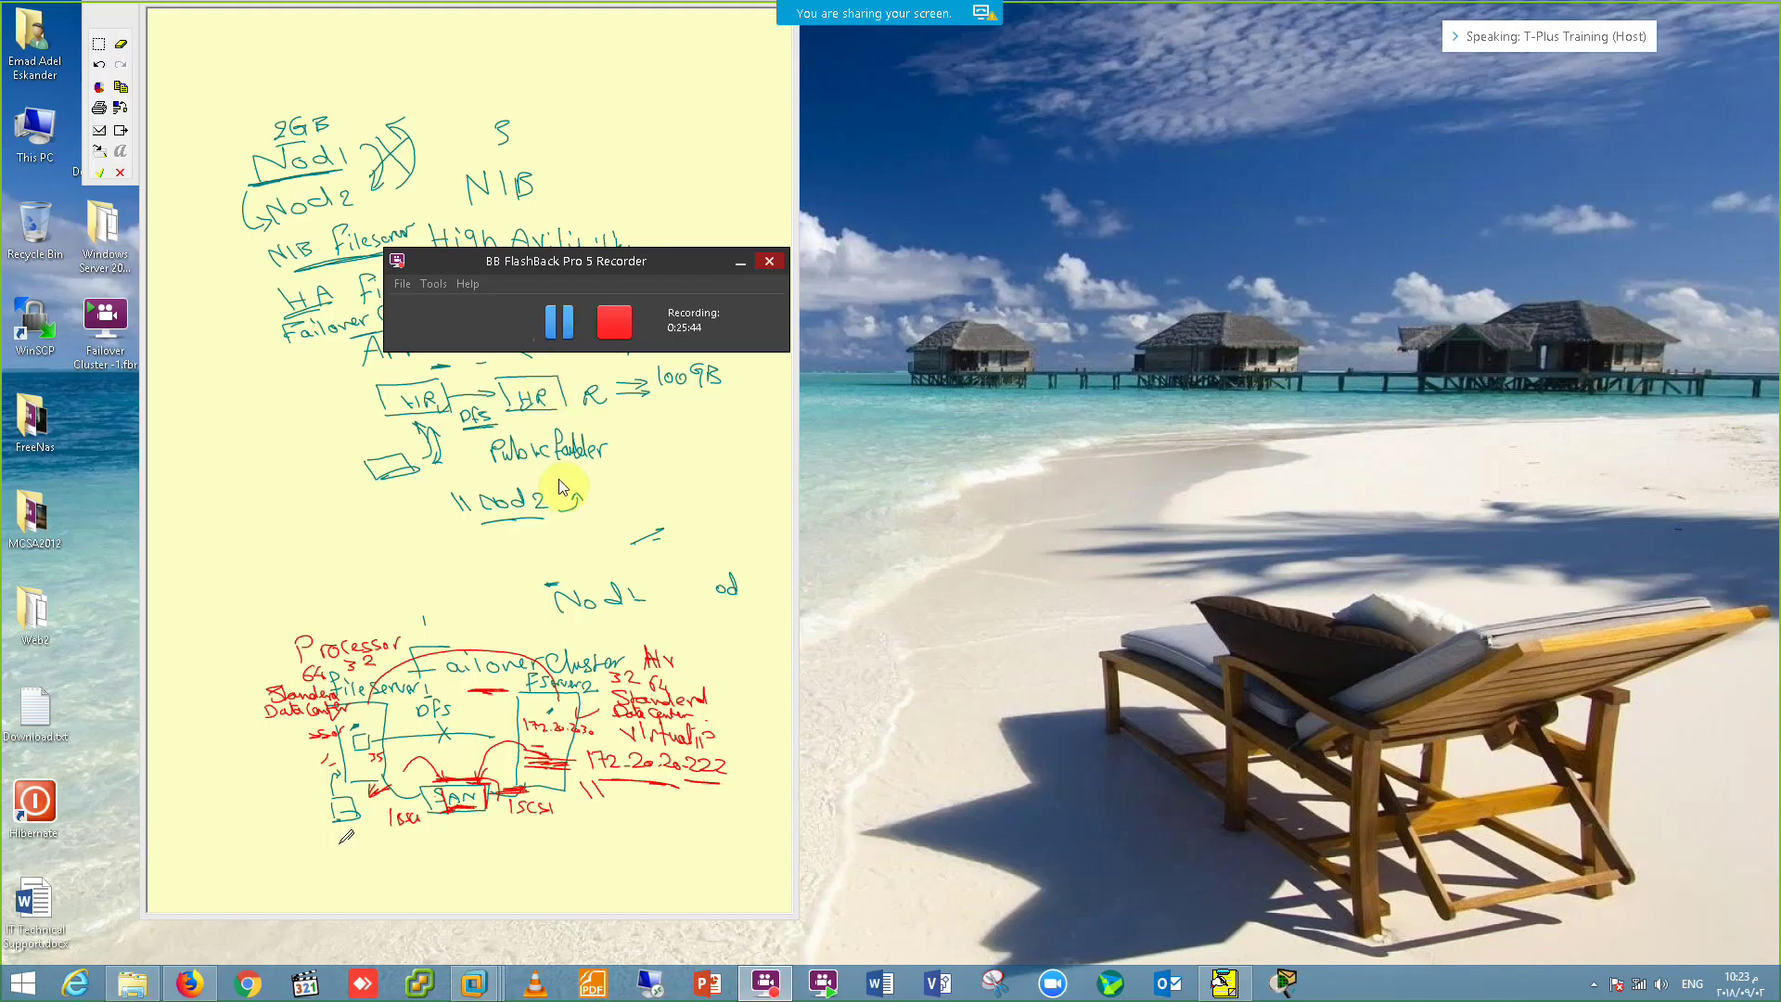
# Step: Return to FS-1 and dismiss the Virtual Disk Manager error
pyautogui.moveTo(474, 983)
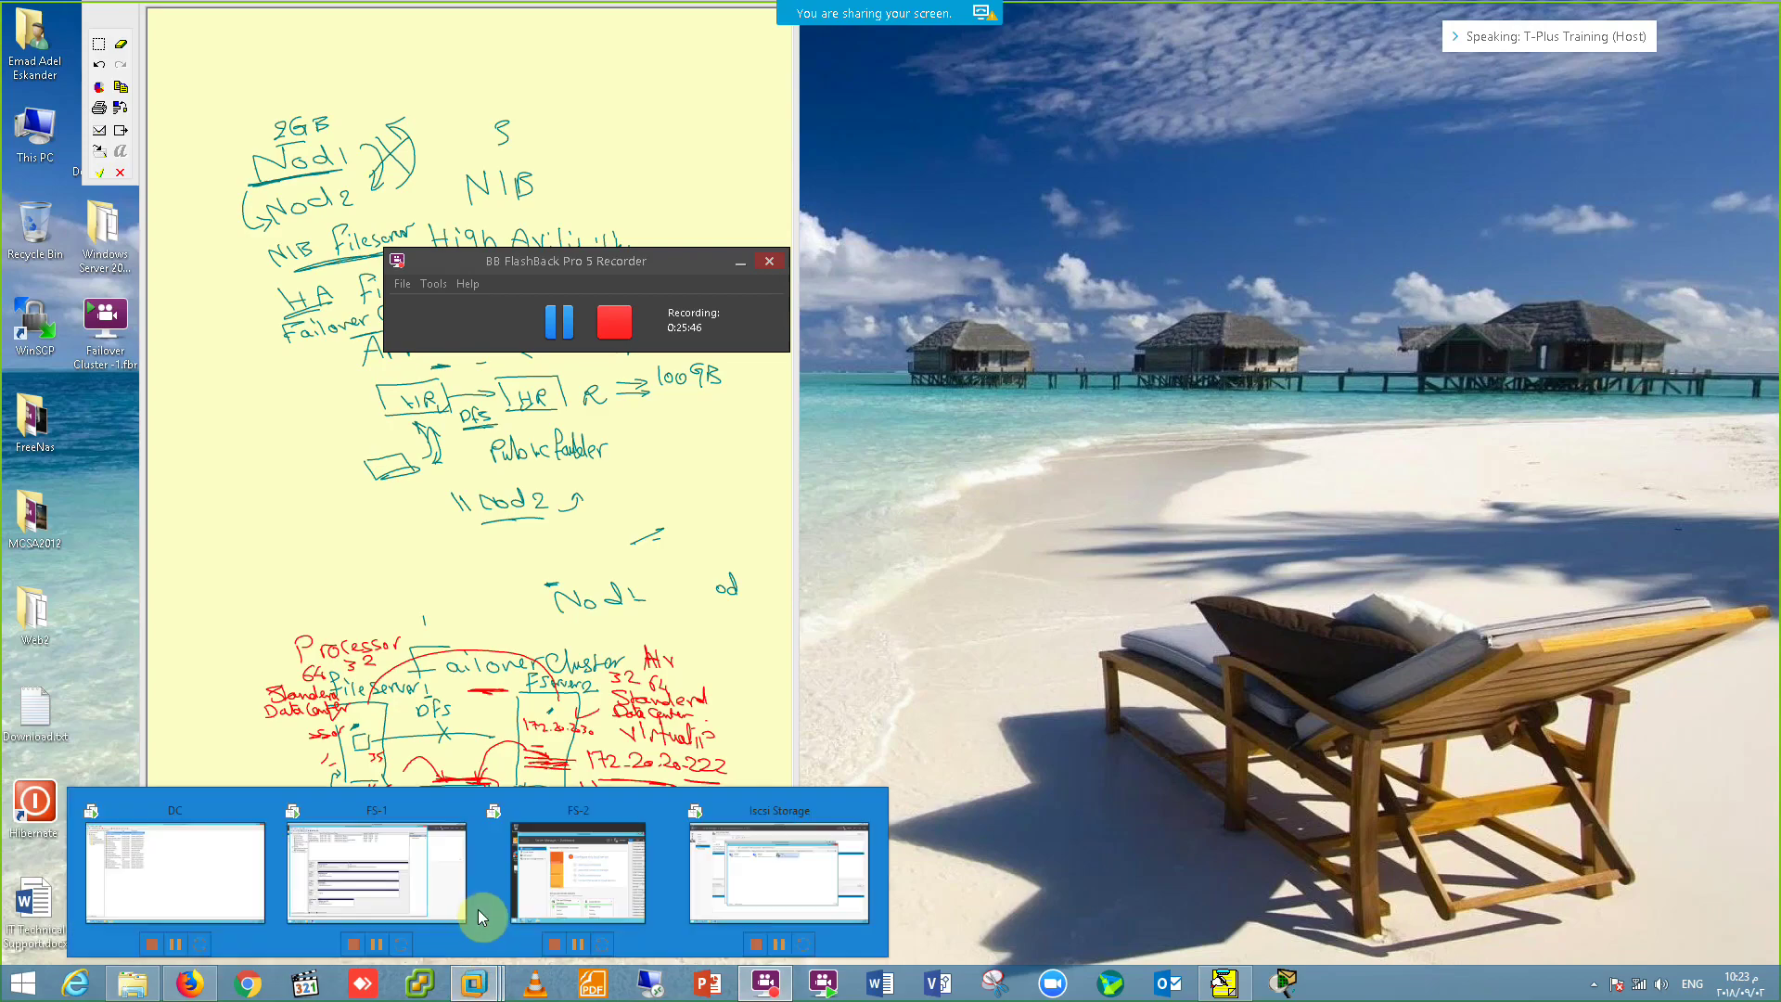
pyautogui.click(428, 881)
pyautogui.click(1021, 560)
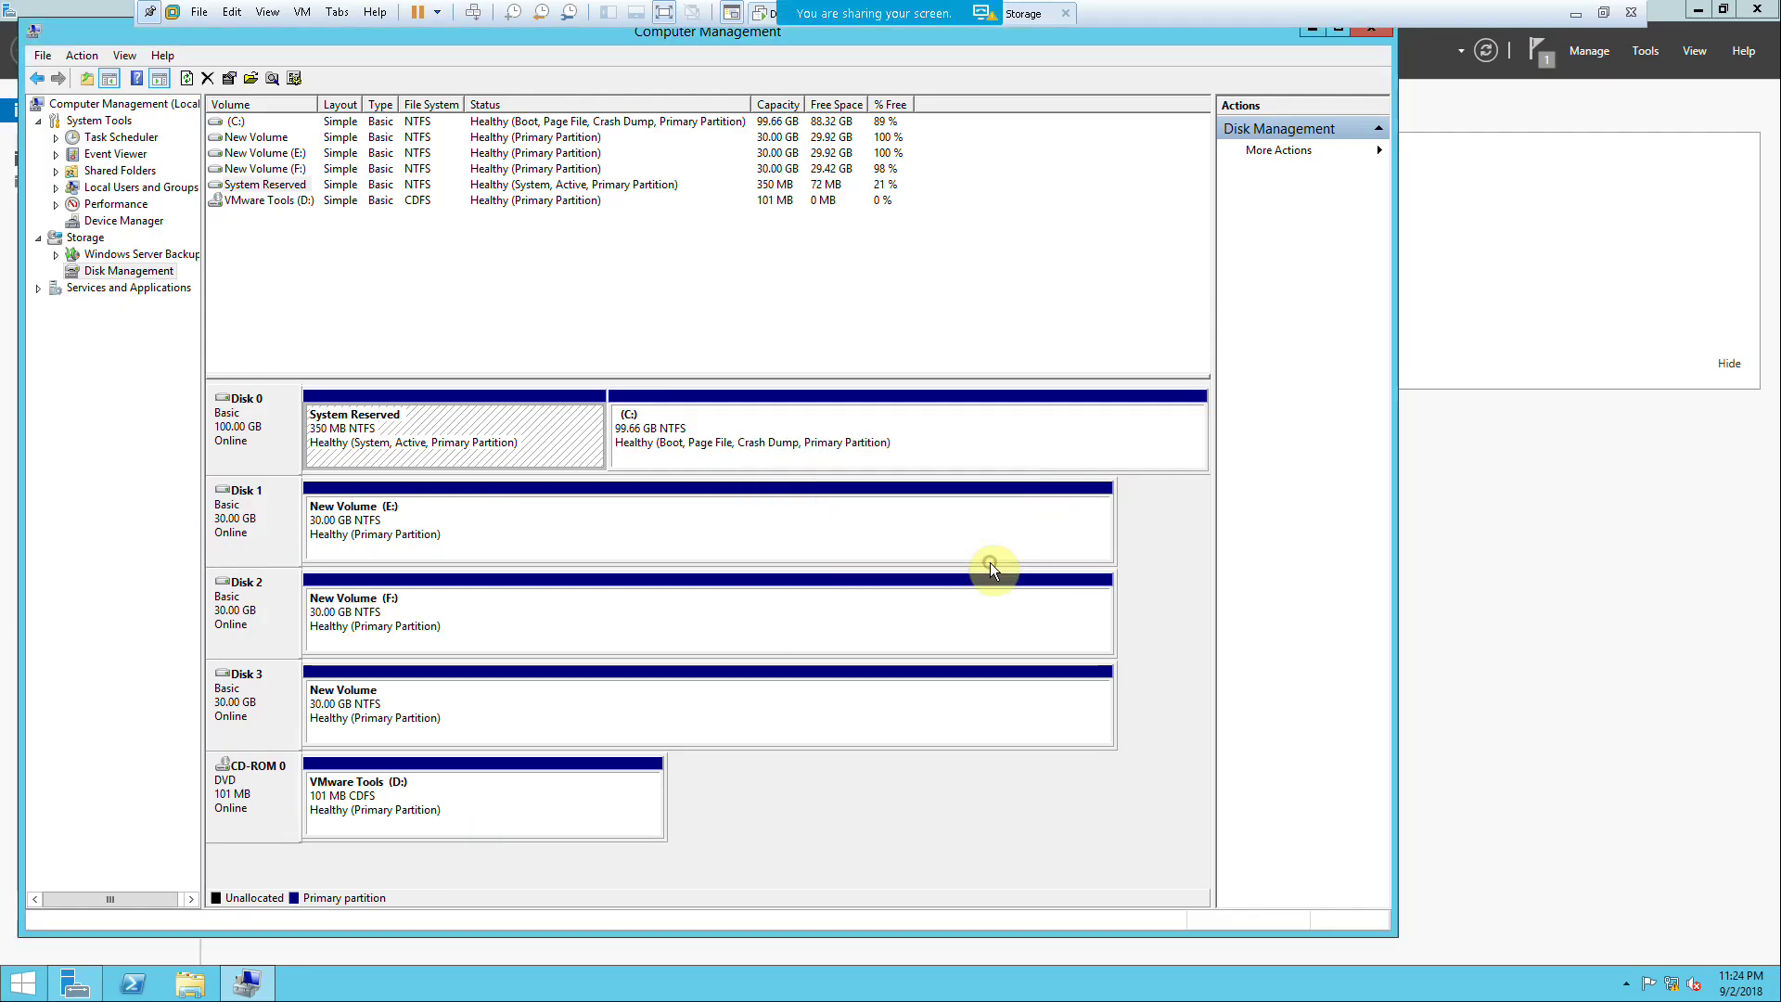
# Step: Assign drive letter G to Disk 3's New Volume
pyautogui.rightClick(363, 721)
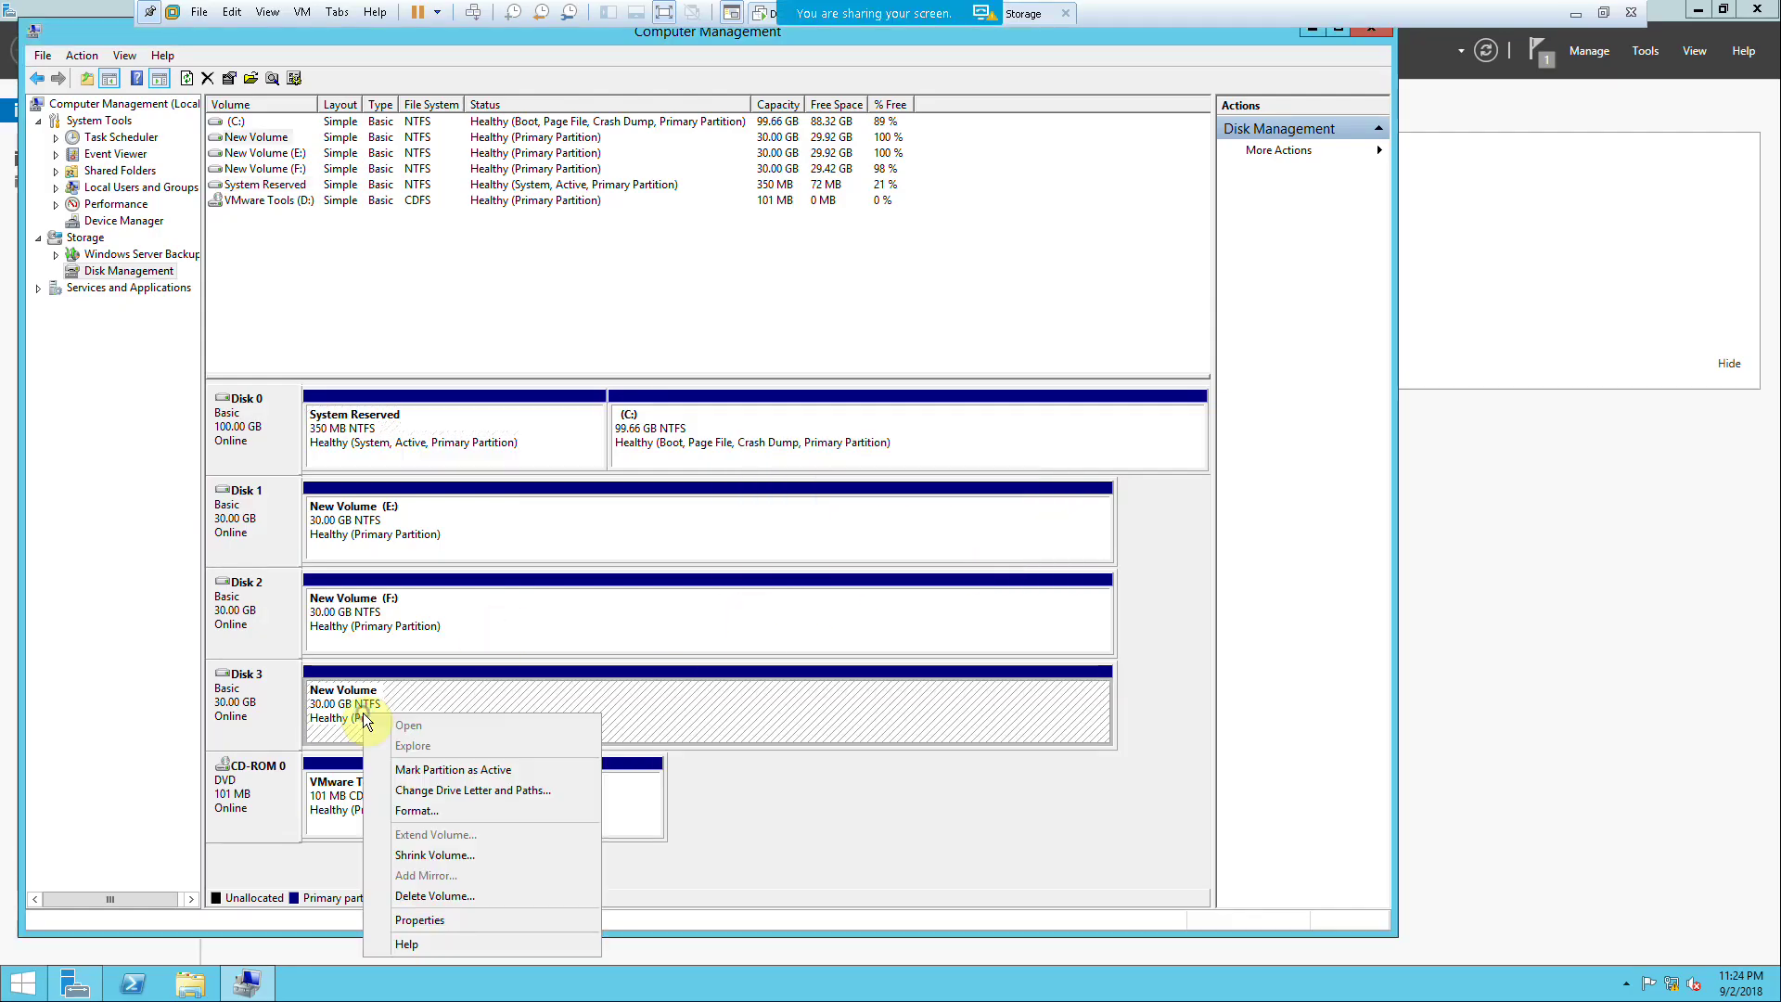
pyautogui.click(481, 791)
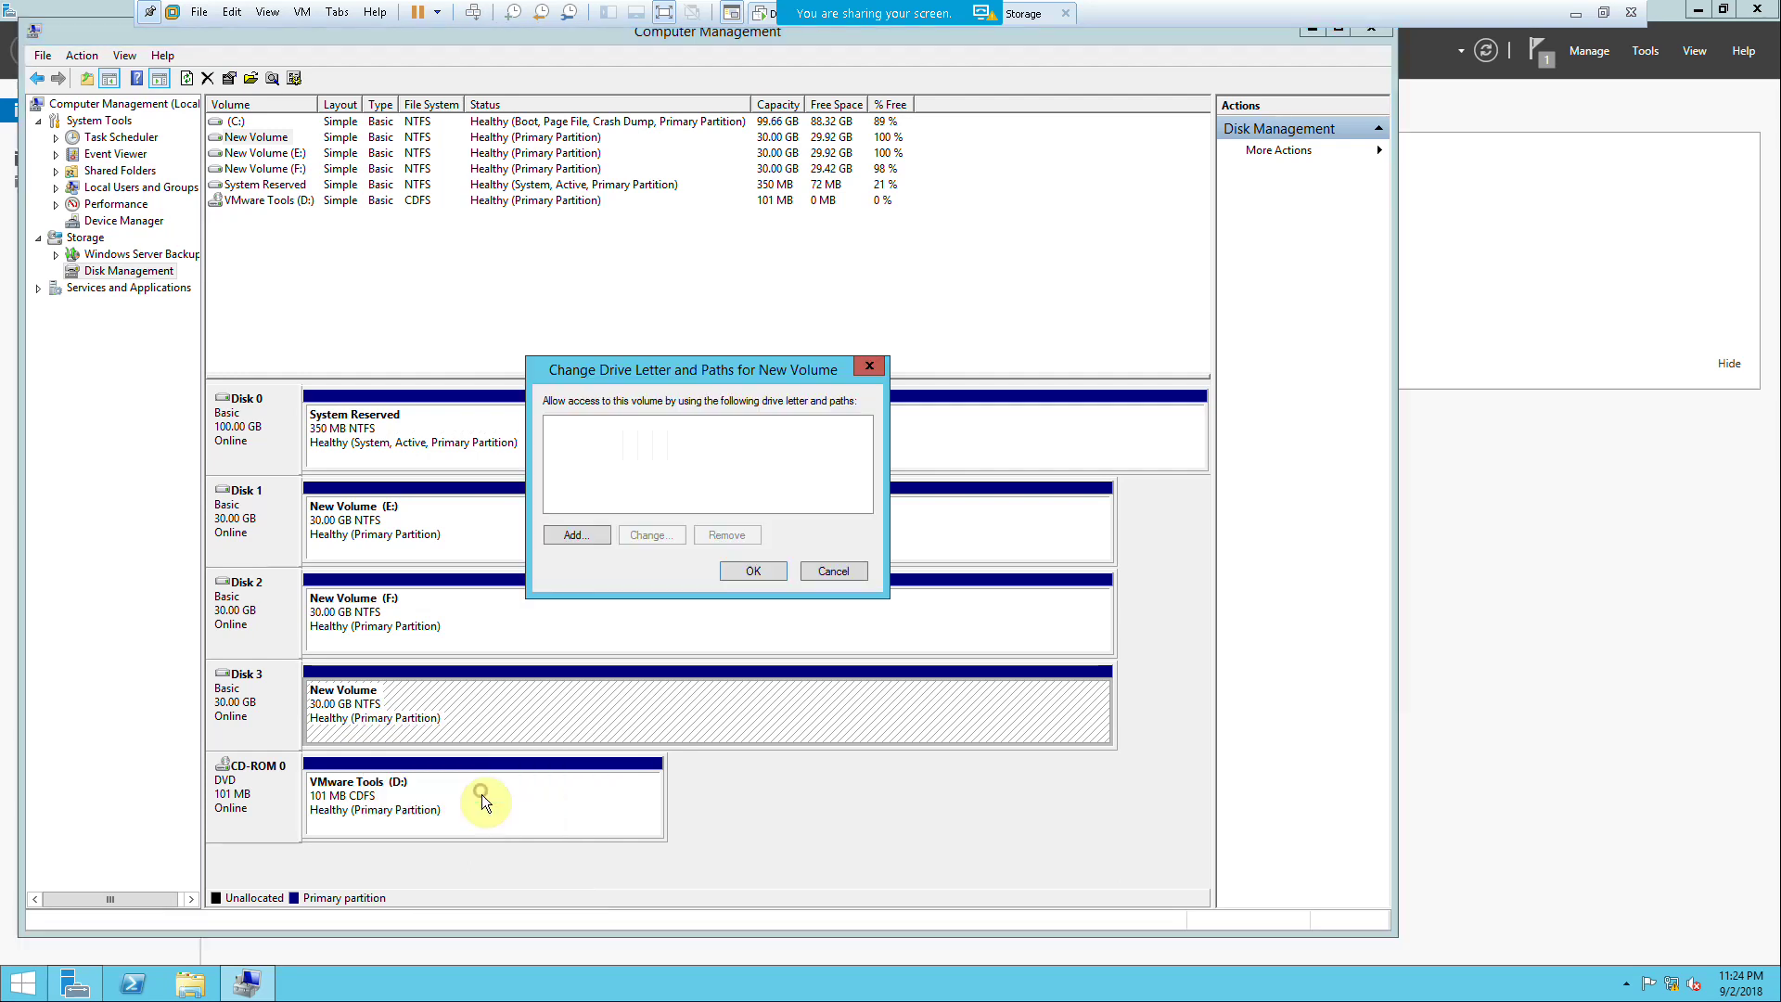
pyautogui.click(587, 534)
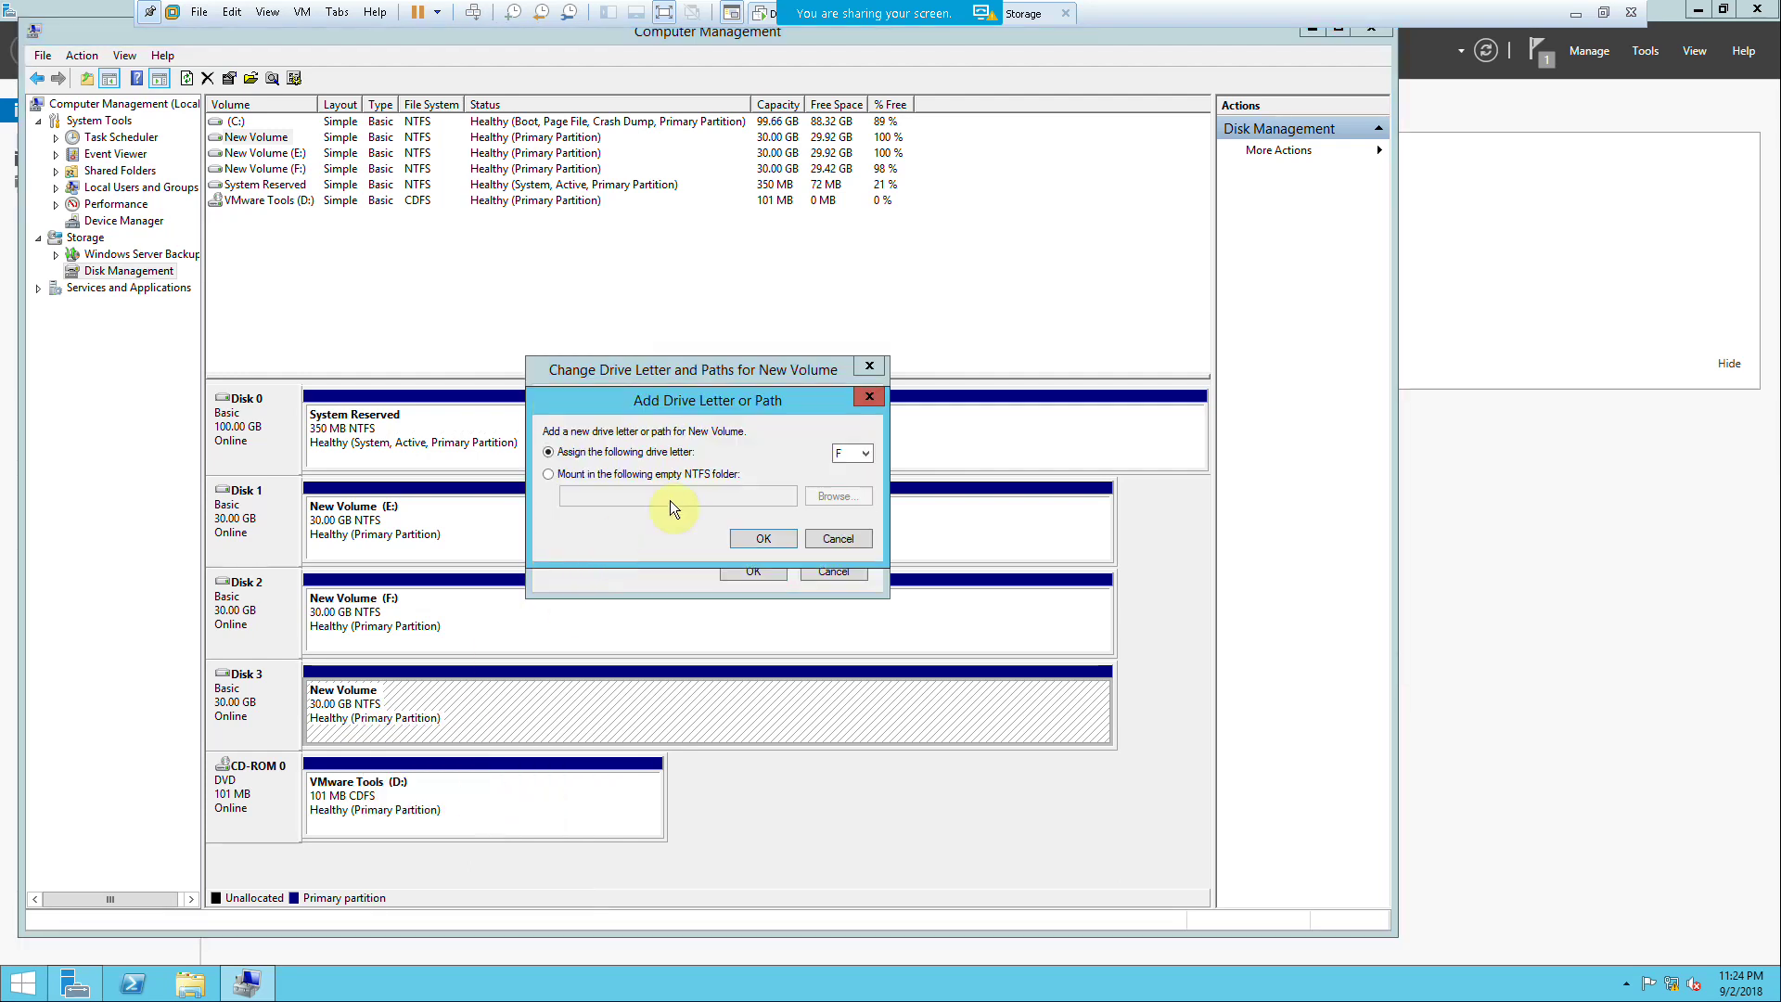
pyautogui.click(846, 455)
pyautogui.click(846, 507)
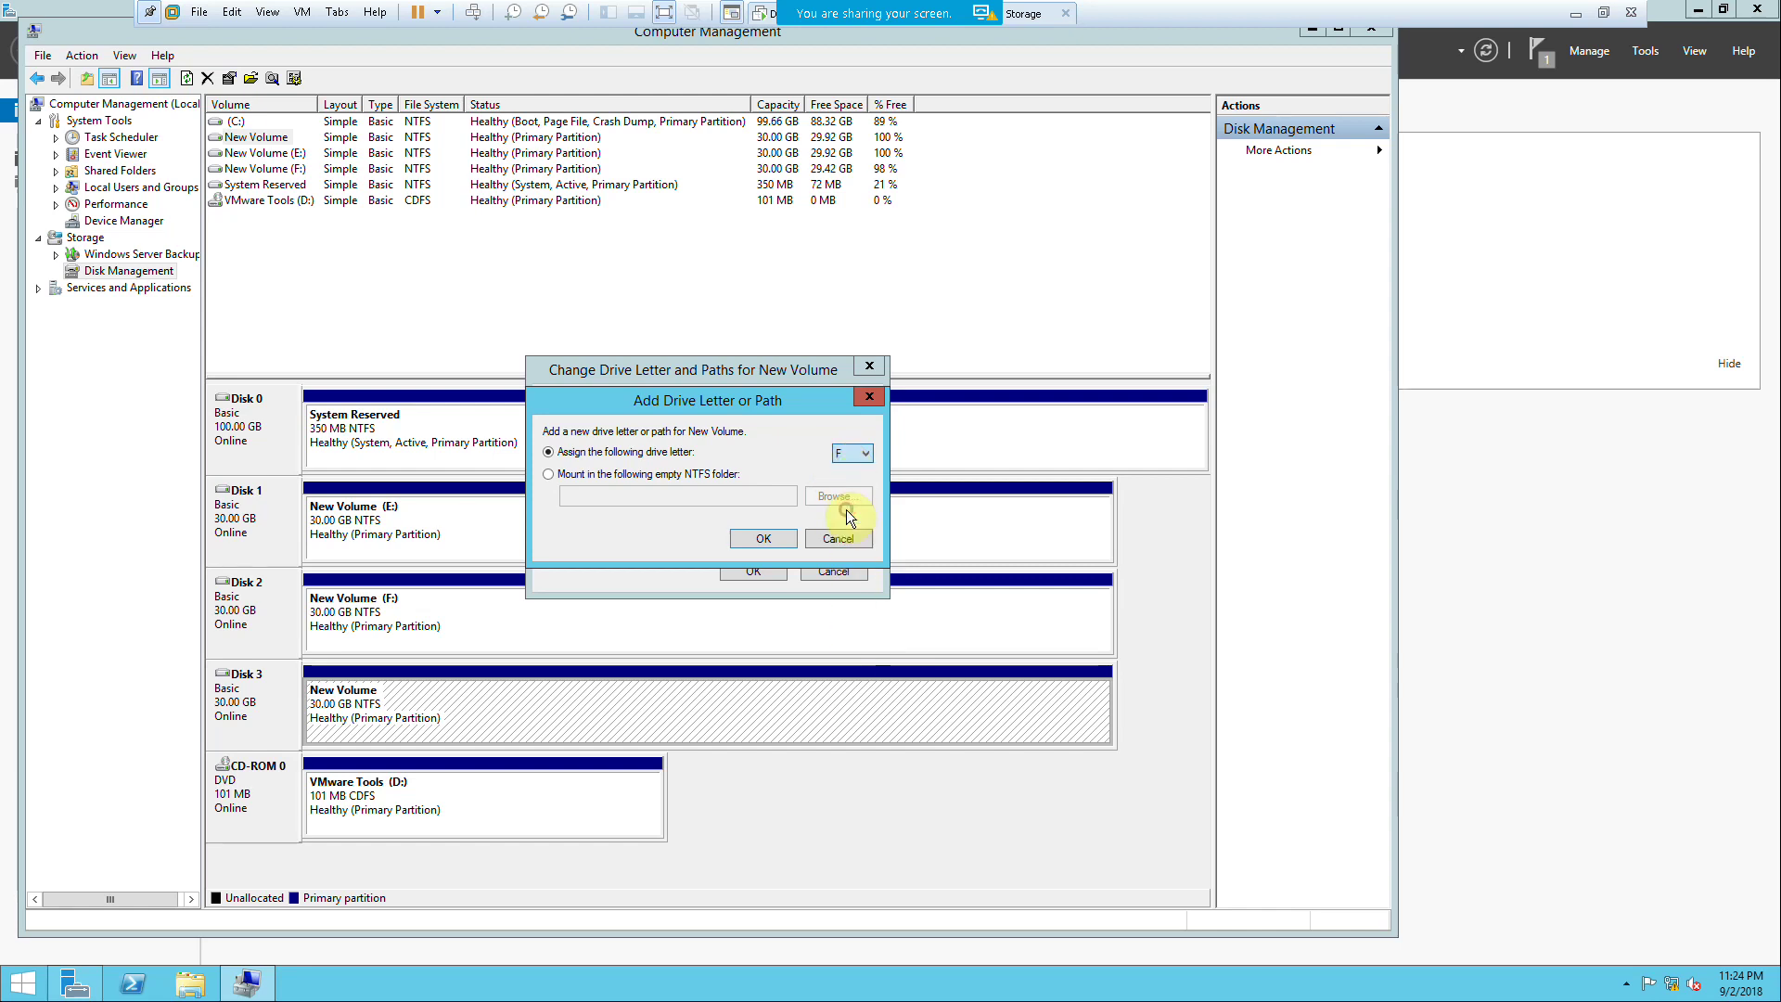
pyautogui.click(775, 538)
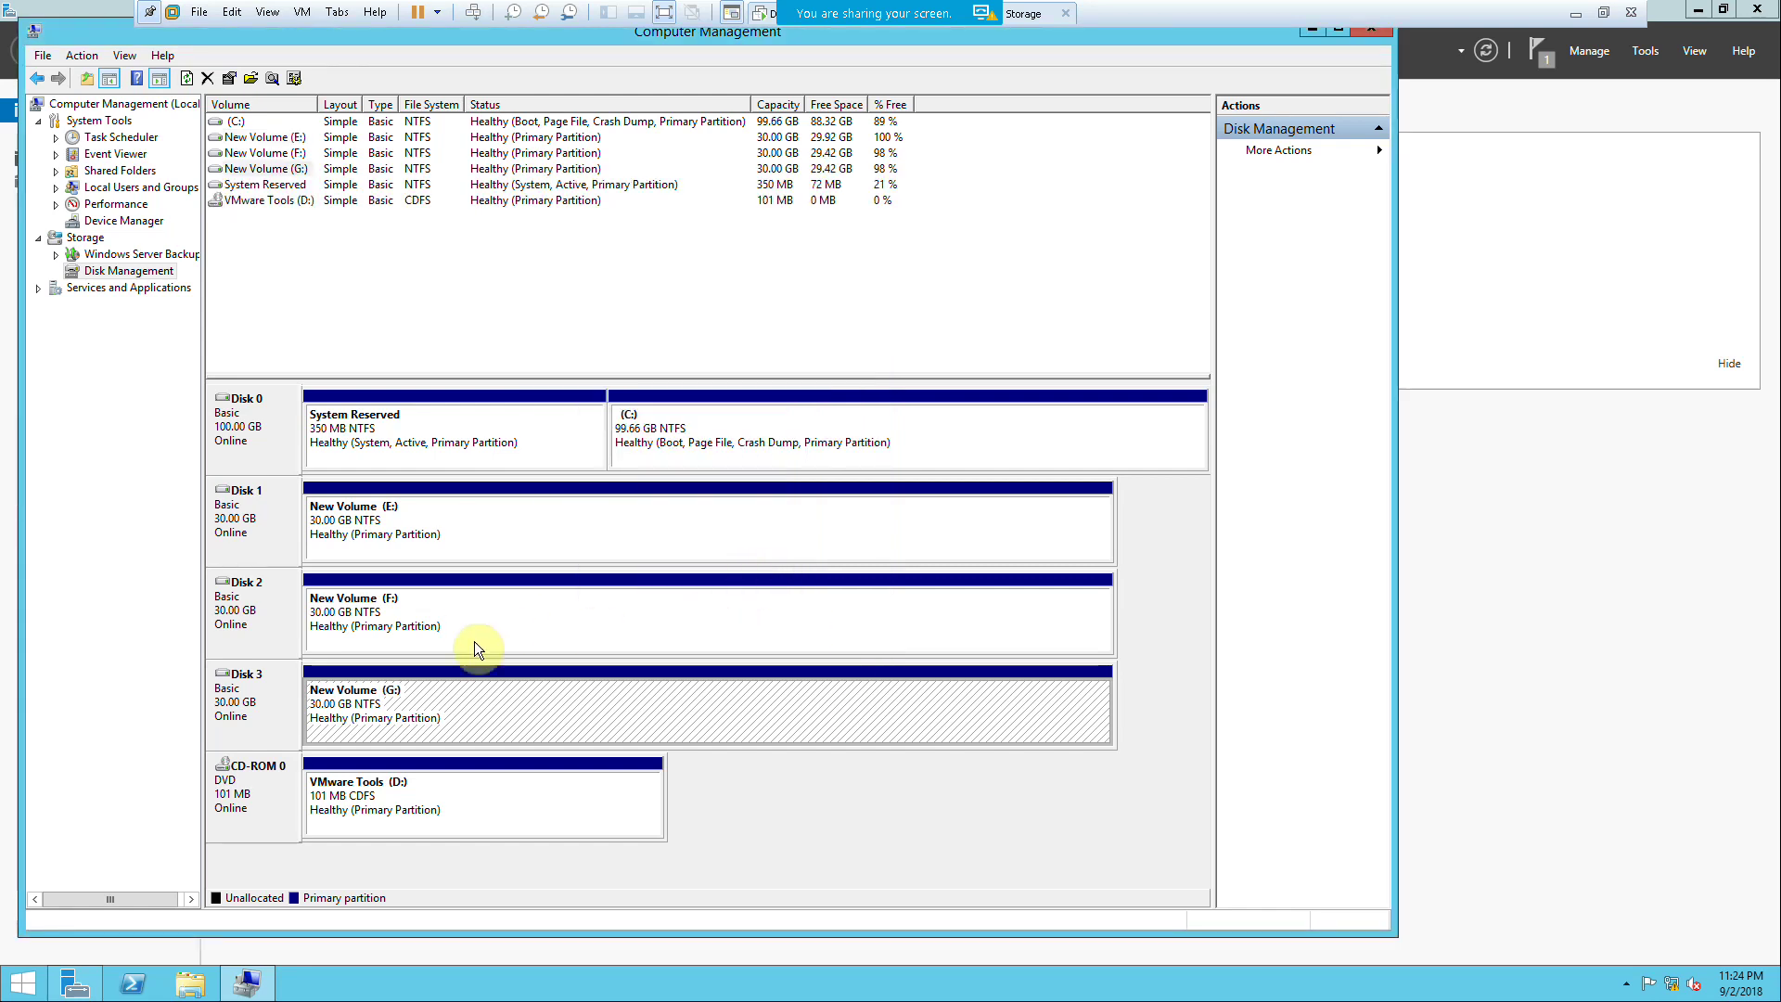
pyautogui.click(1603, 12)
# Step: Switch to FS-2 in full screen and sign in with the administrator password
pyautogui.click(278, 82)
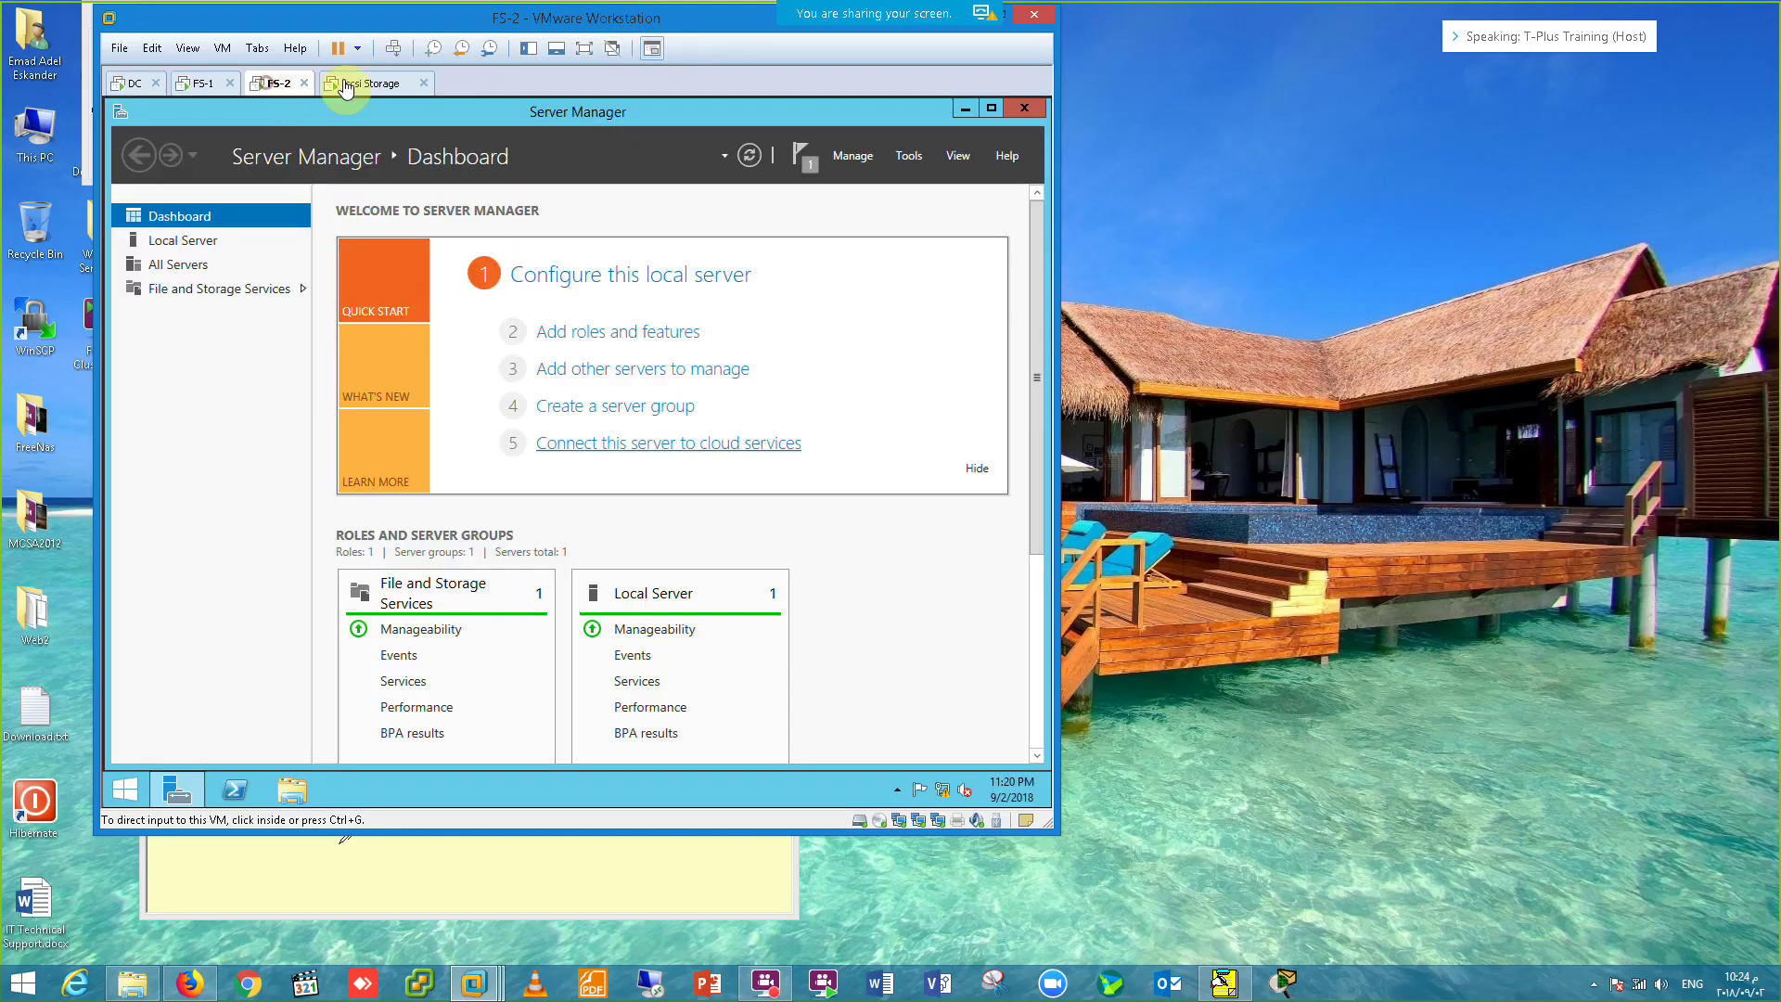
pyautogui.click(584, 48)
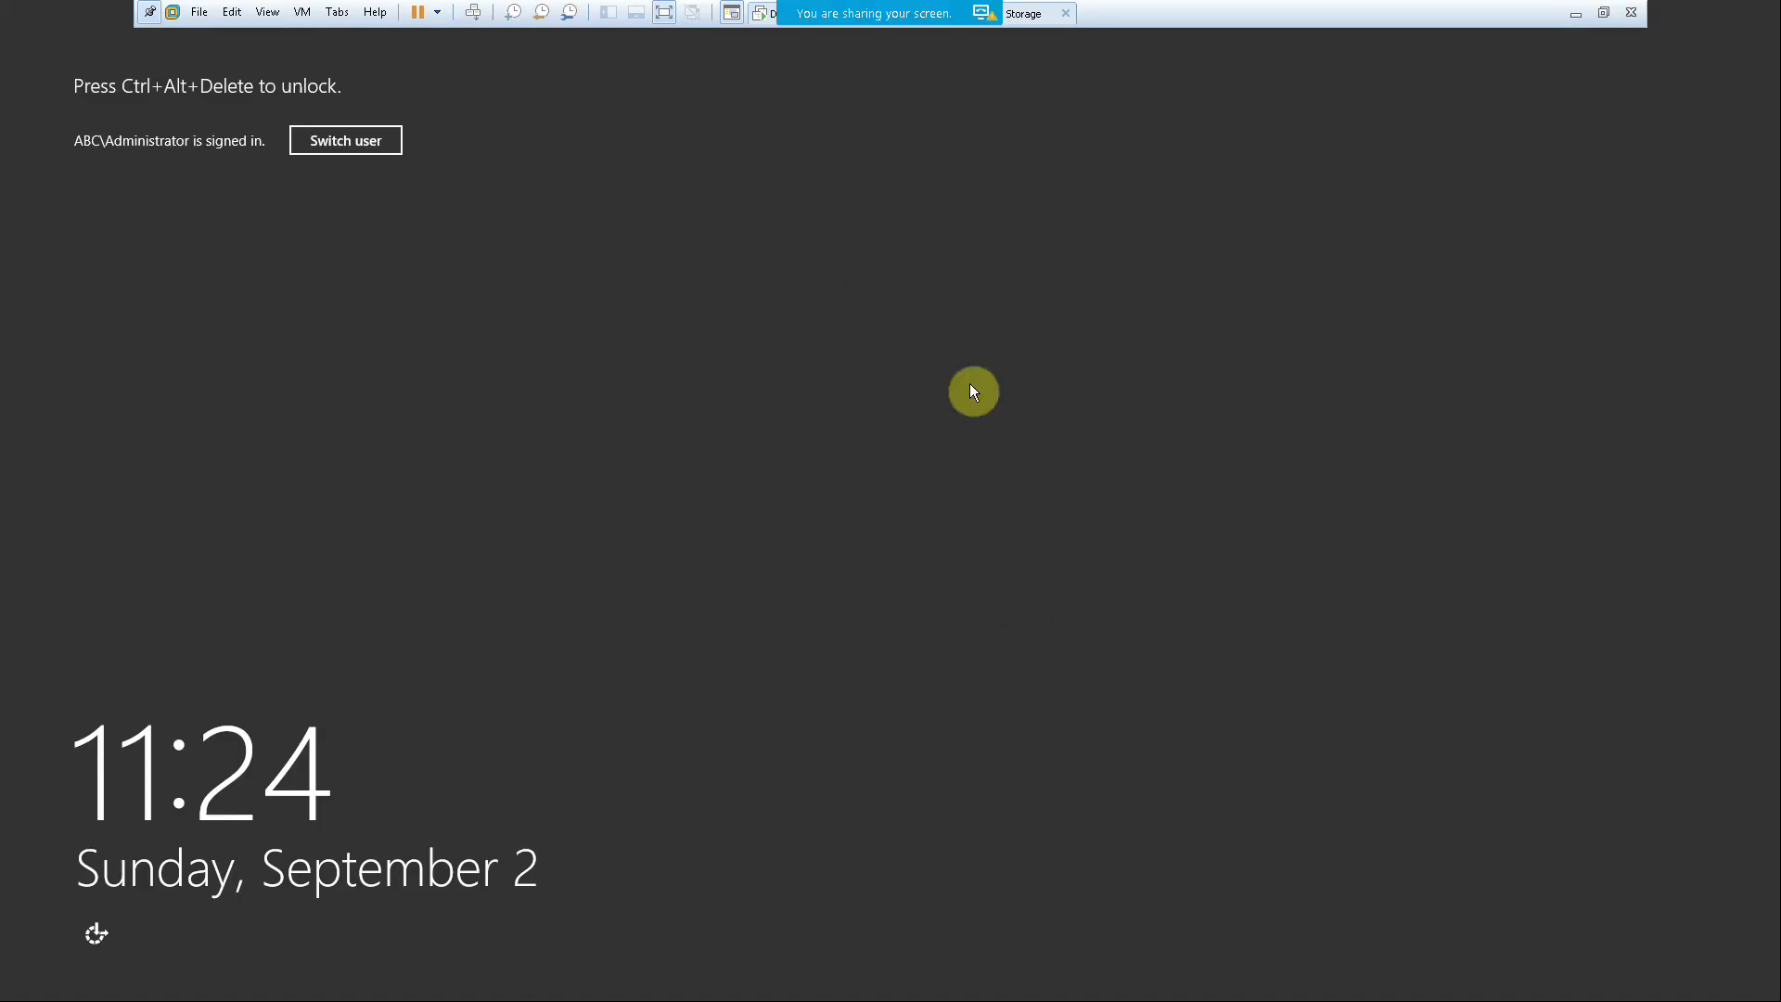
pyautogui.click(476, 17)
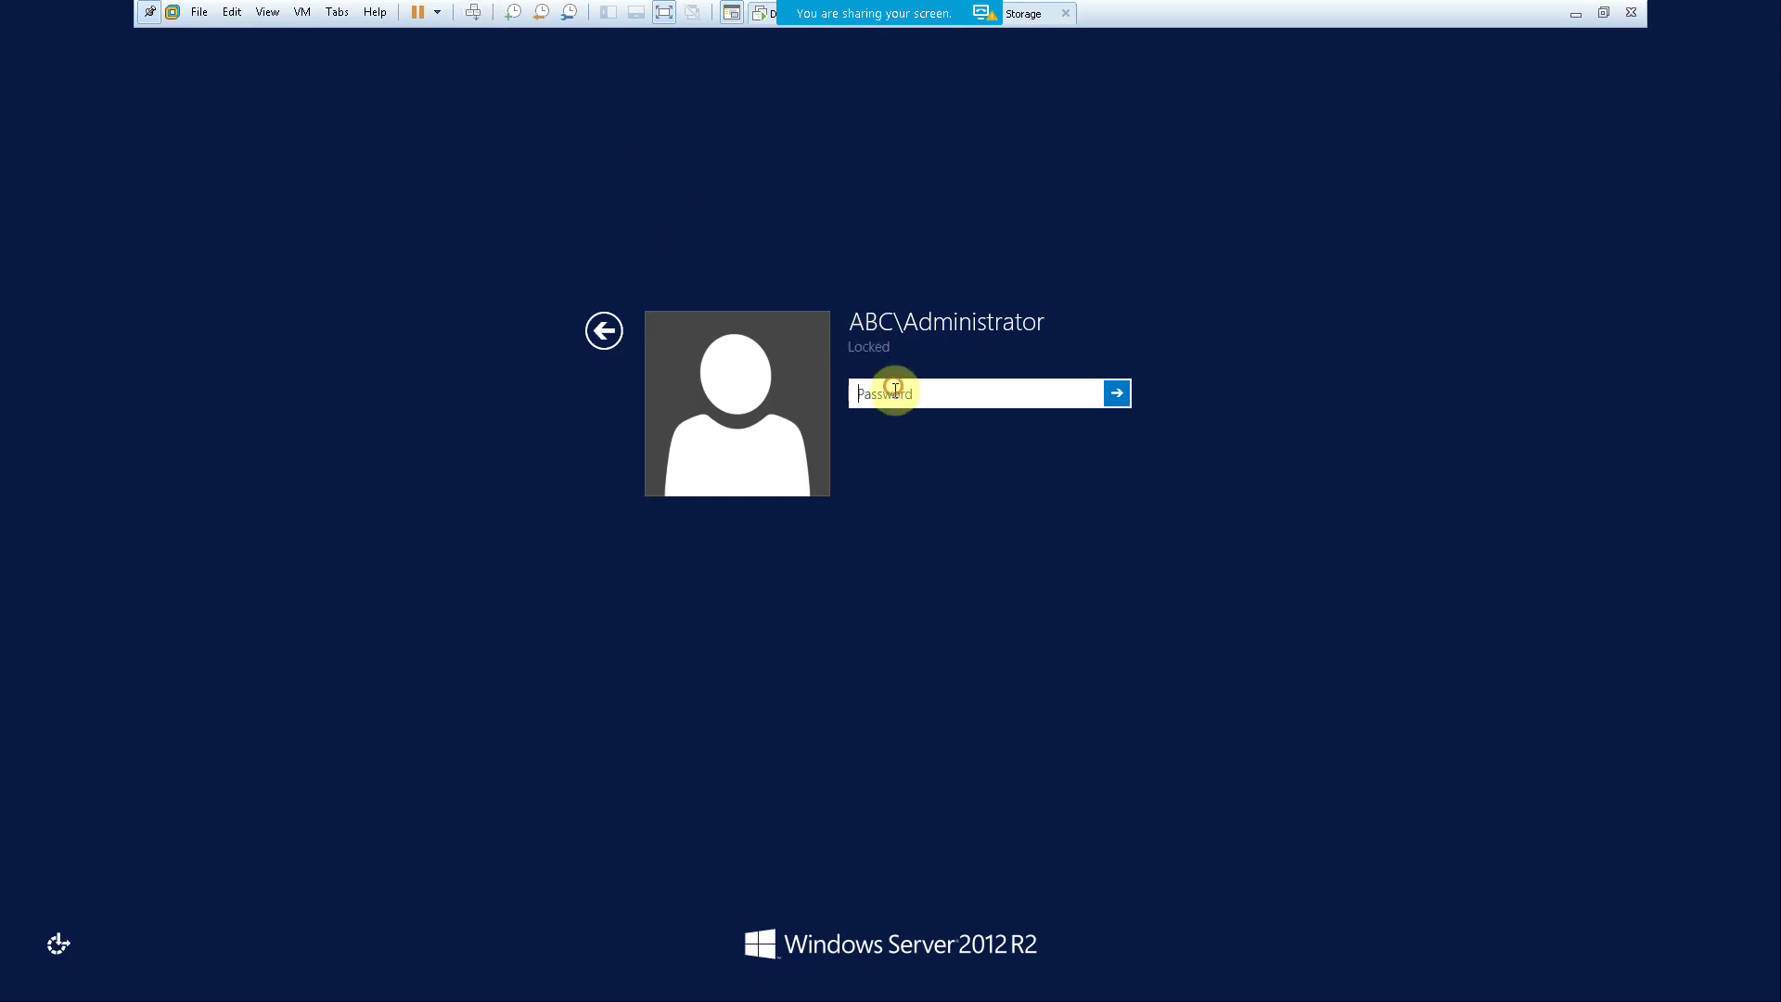
pyautogui.write('P')
pyautogui.press('Return')
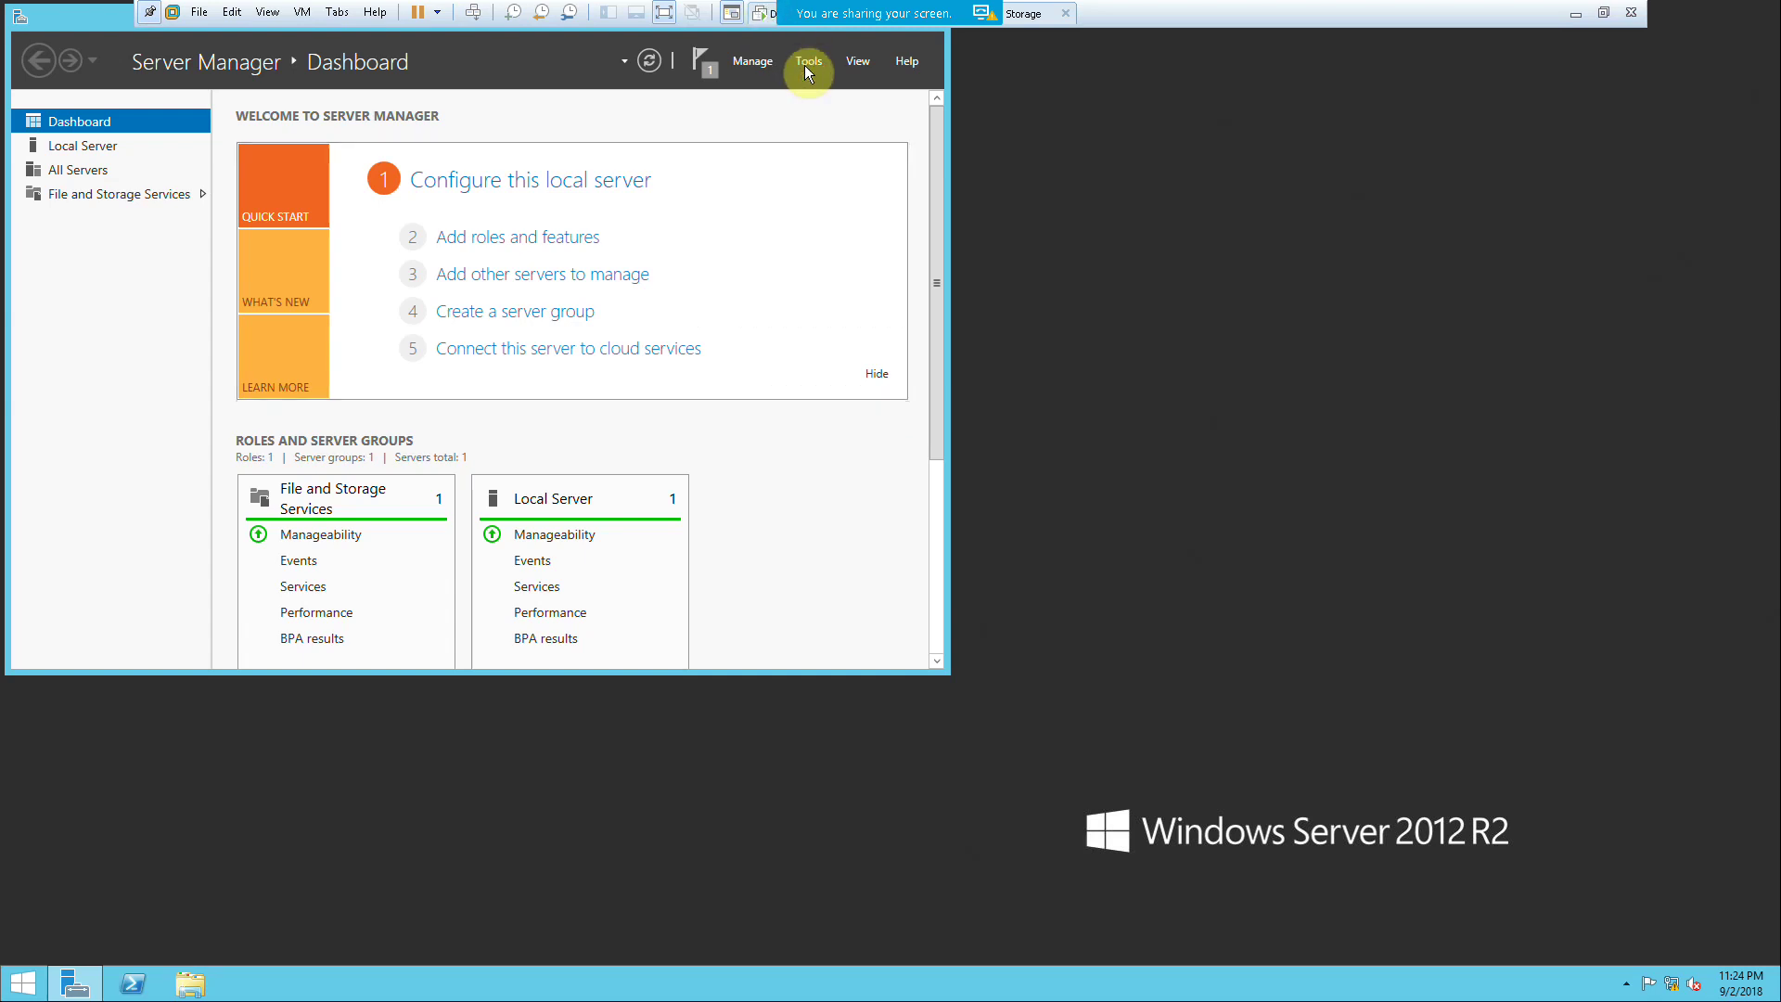
# Step: Launch iSCSI Initiator, starting its service, and Computer Management's Disk Management on FS-2
pyautogui.click(805, 65)
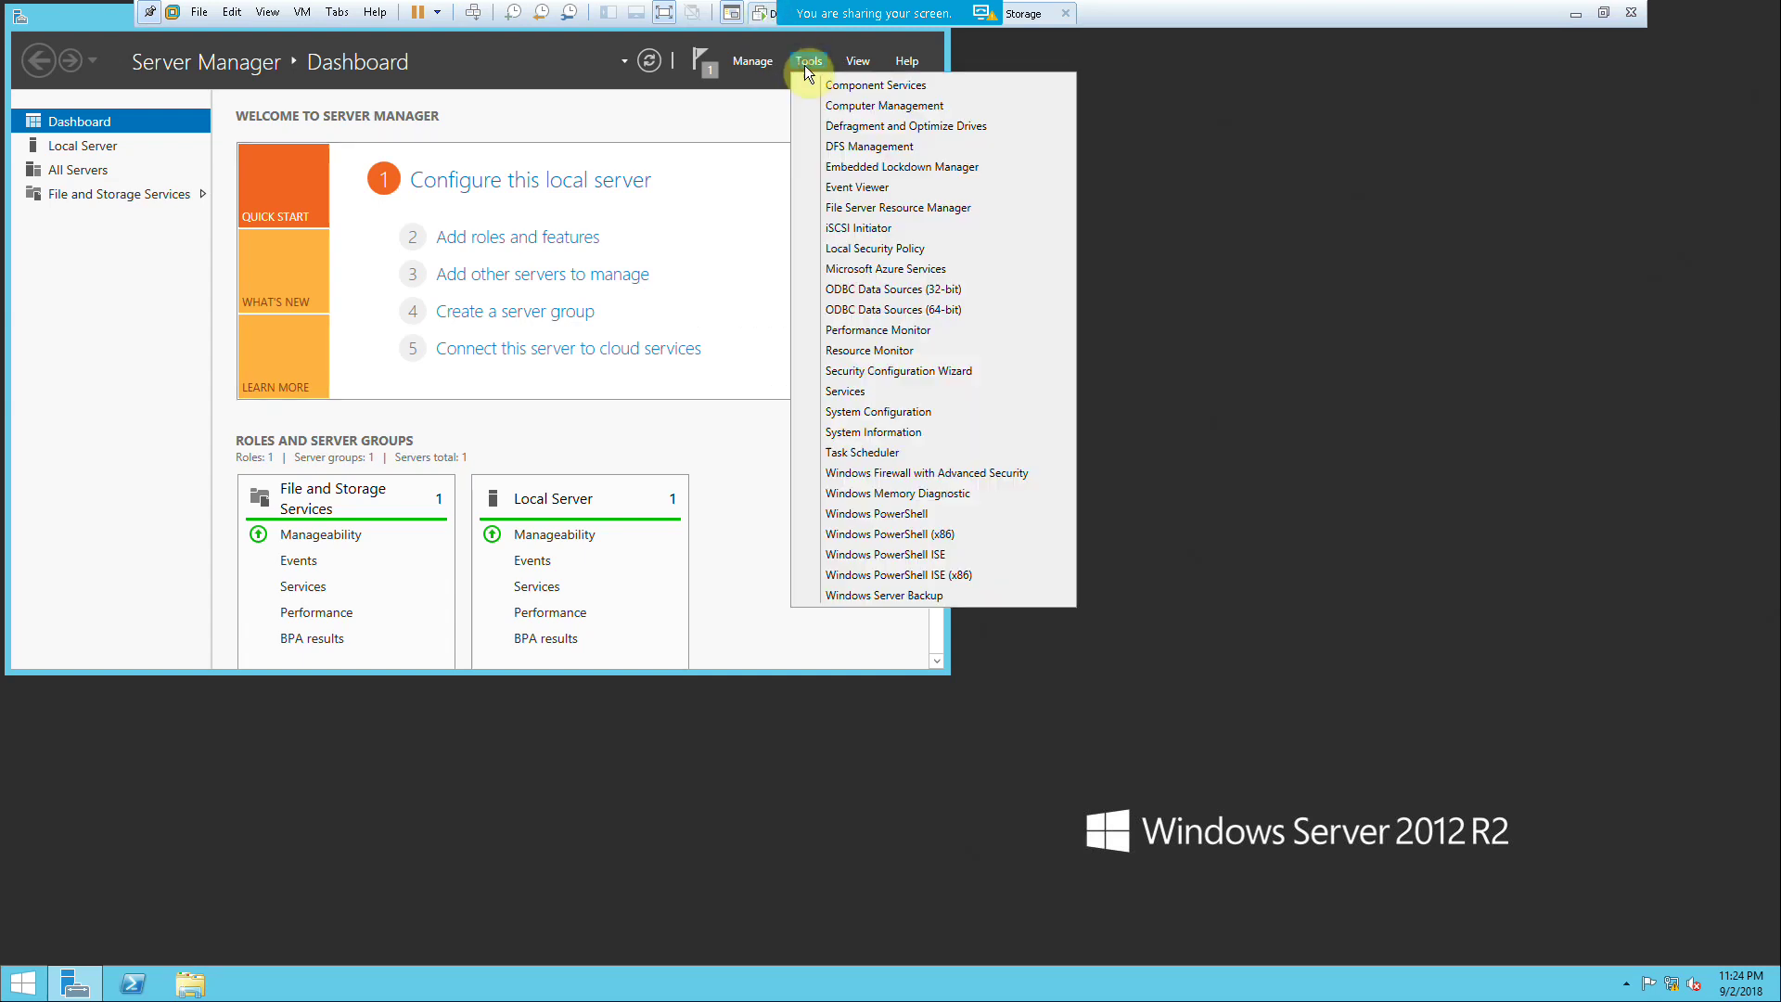
pyautogui.click(848, 231)
pyautogui.click(983, 562)
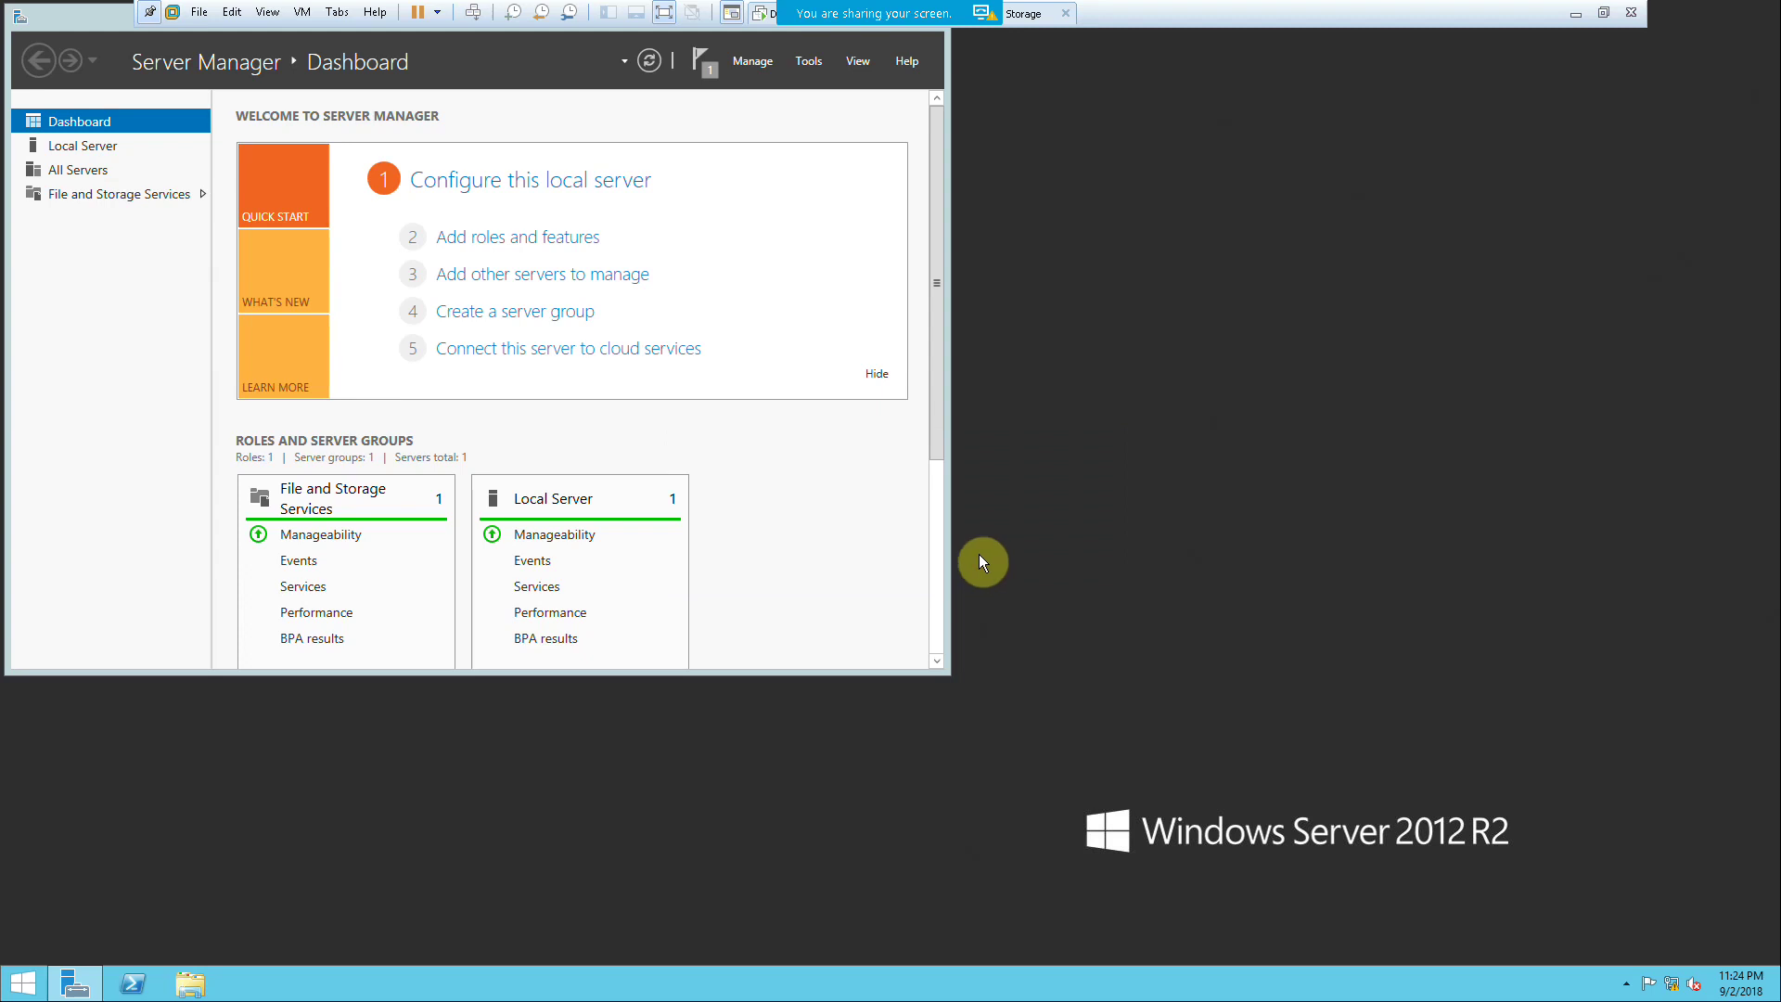
pyautogui.click(805, 62)
pyautogui.click(876, 111)
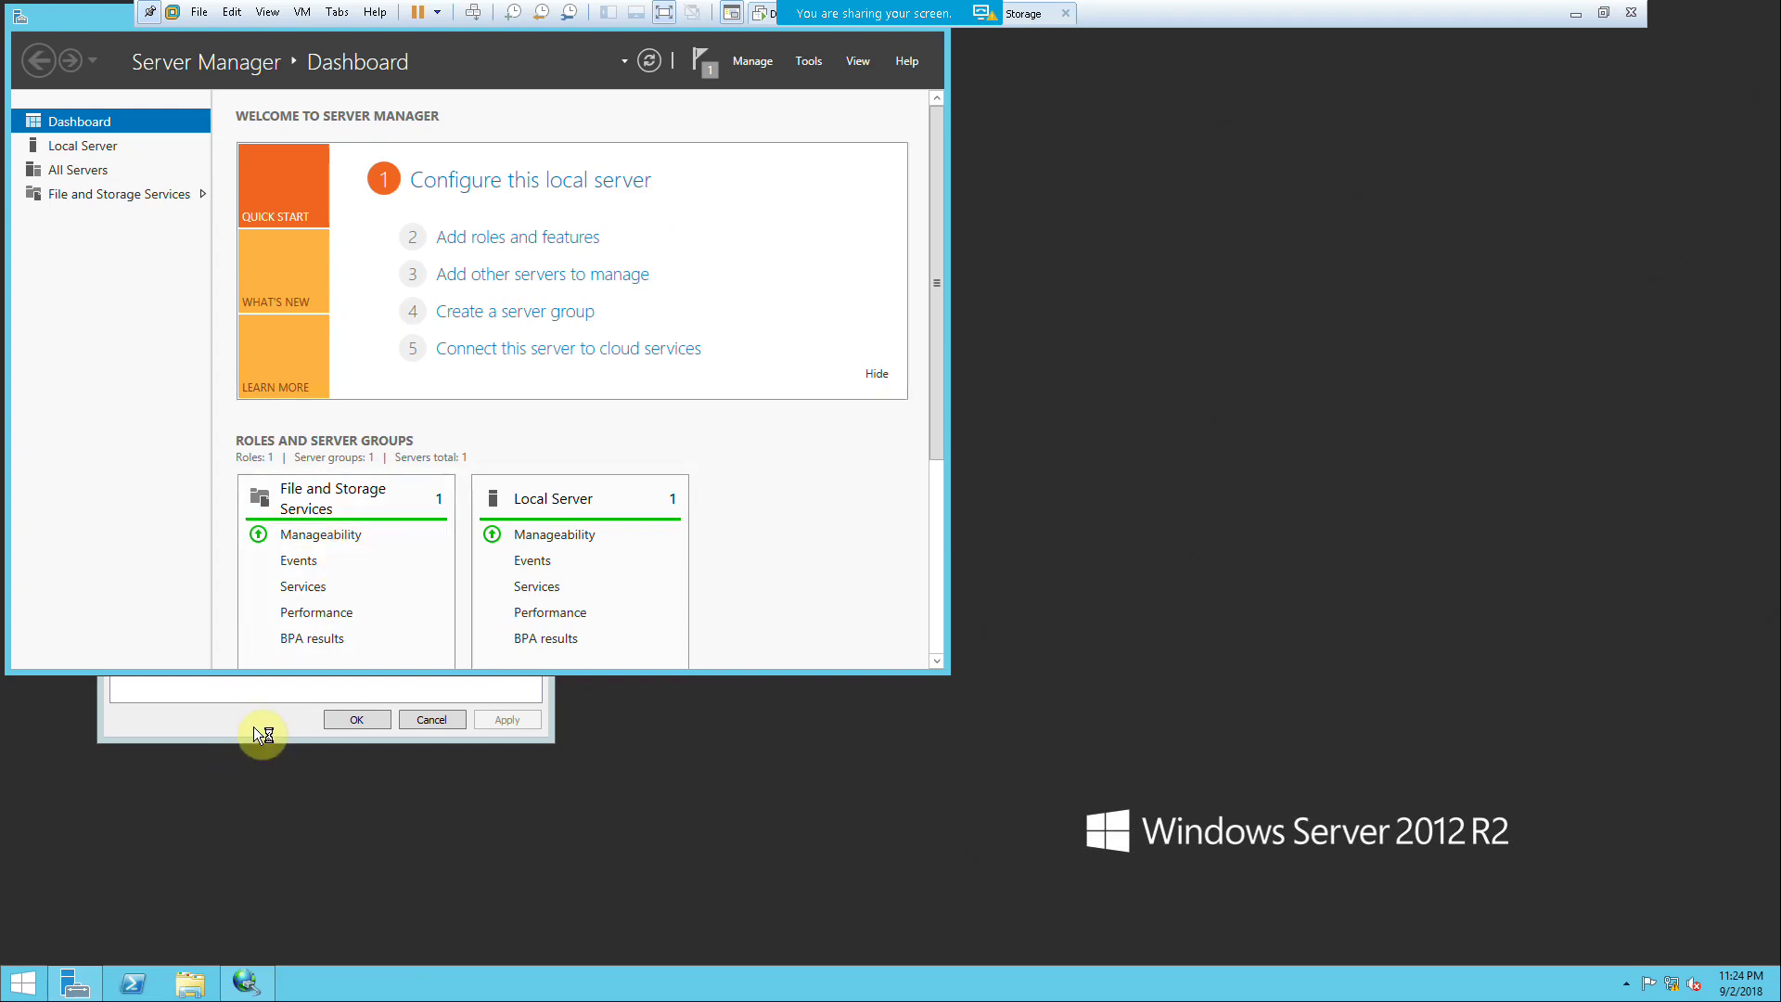
pyautogui.click(256, 723)
pyautogui.moveTo(402, 127); pyautogui.dragTo(1095, 107)
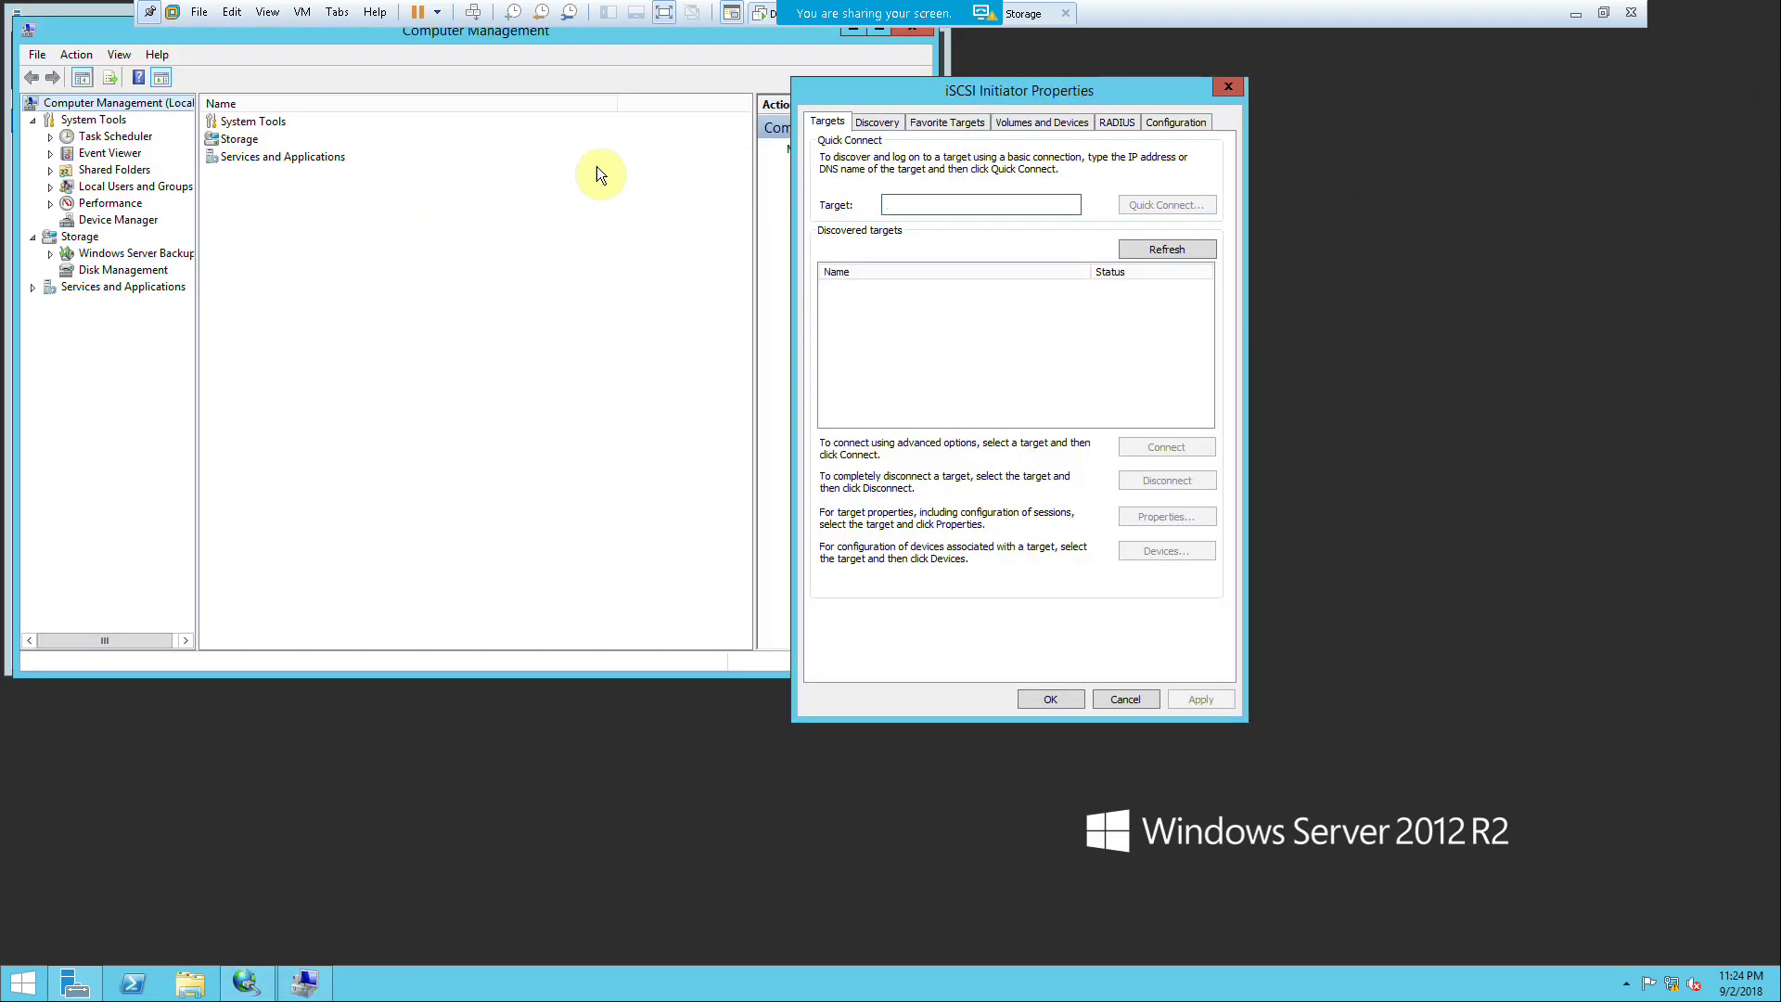
pyautogui.click(148, 270)
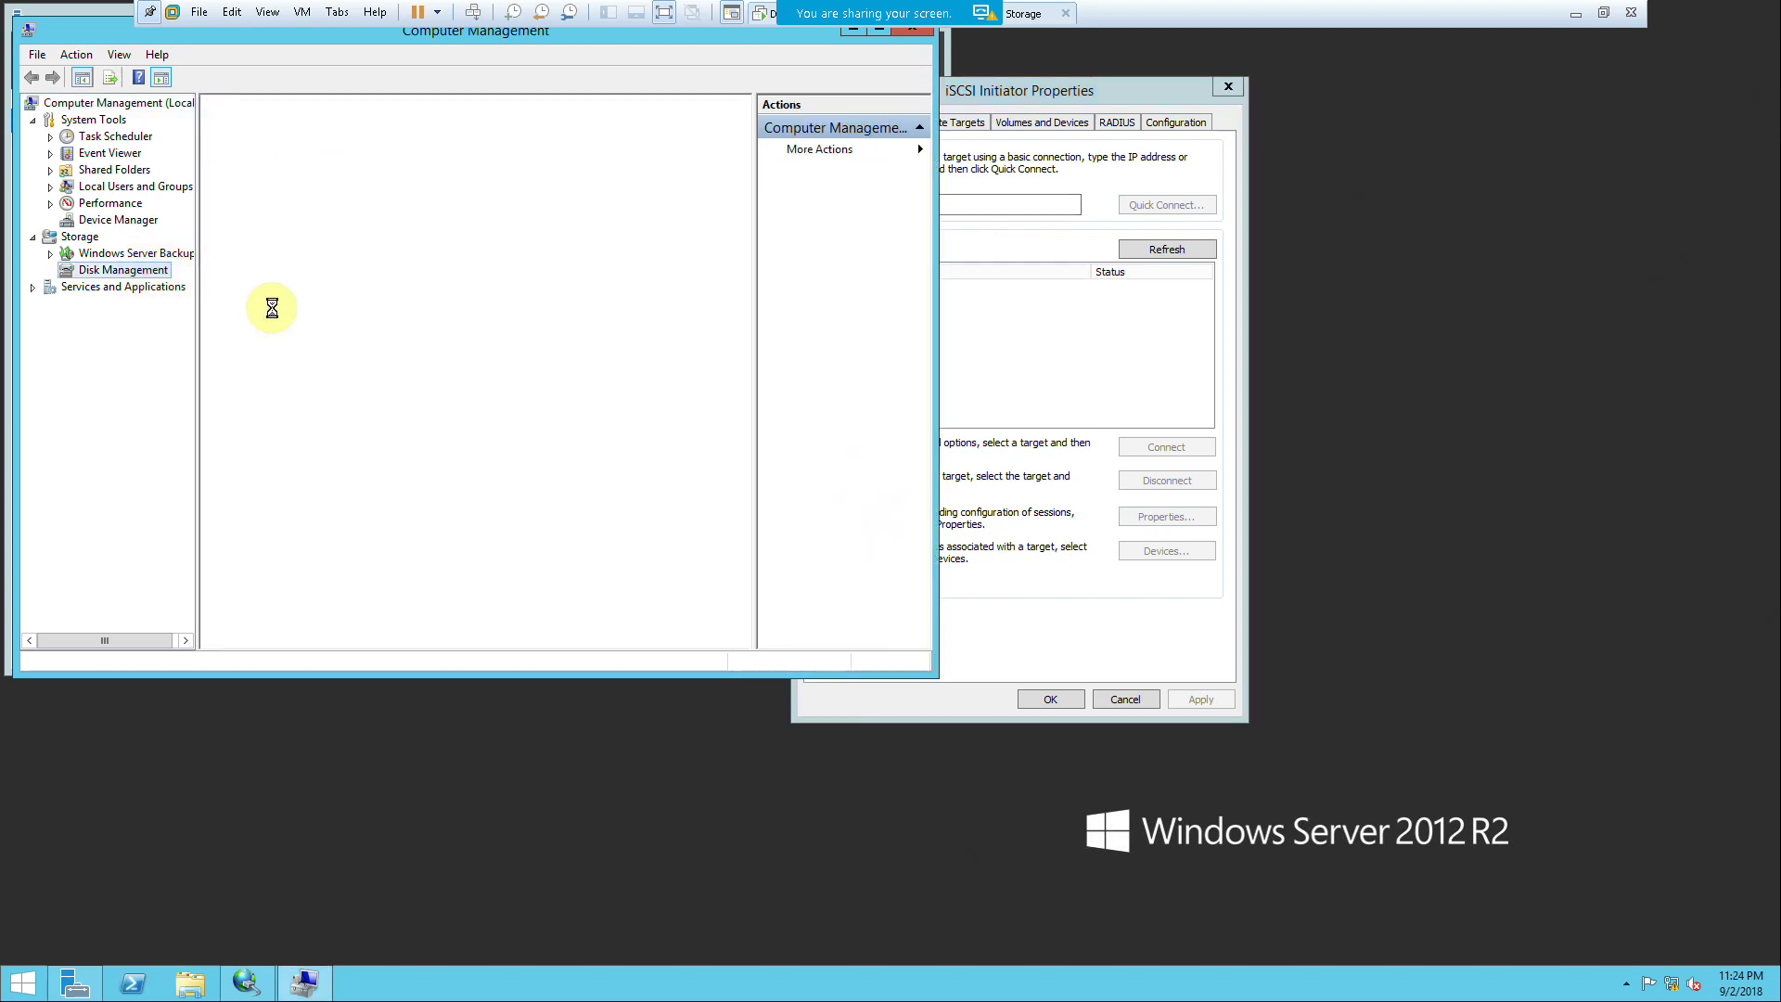
pyautogui.click(1042, 365)
# Step: Quick Connect FS-2 to the iSCSI target at 172.20.20.50
pyautogui.click(923, 204)
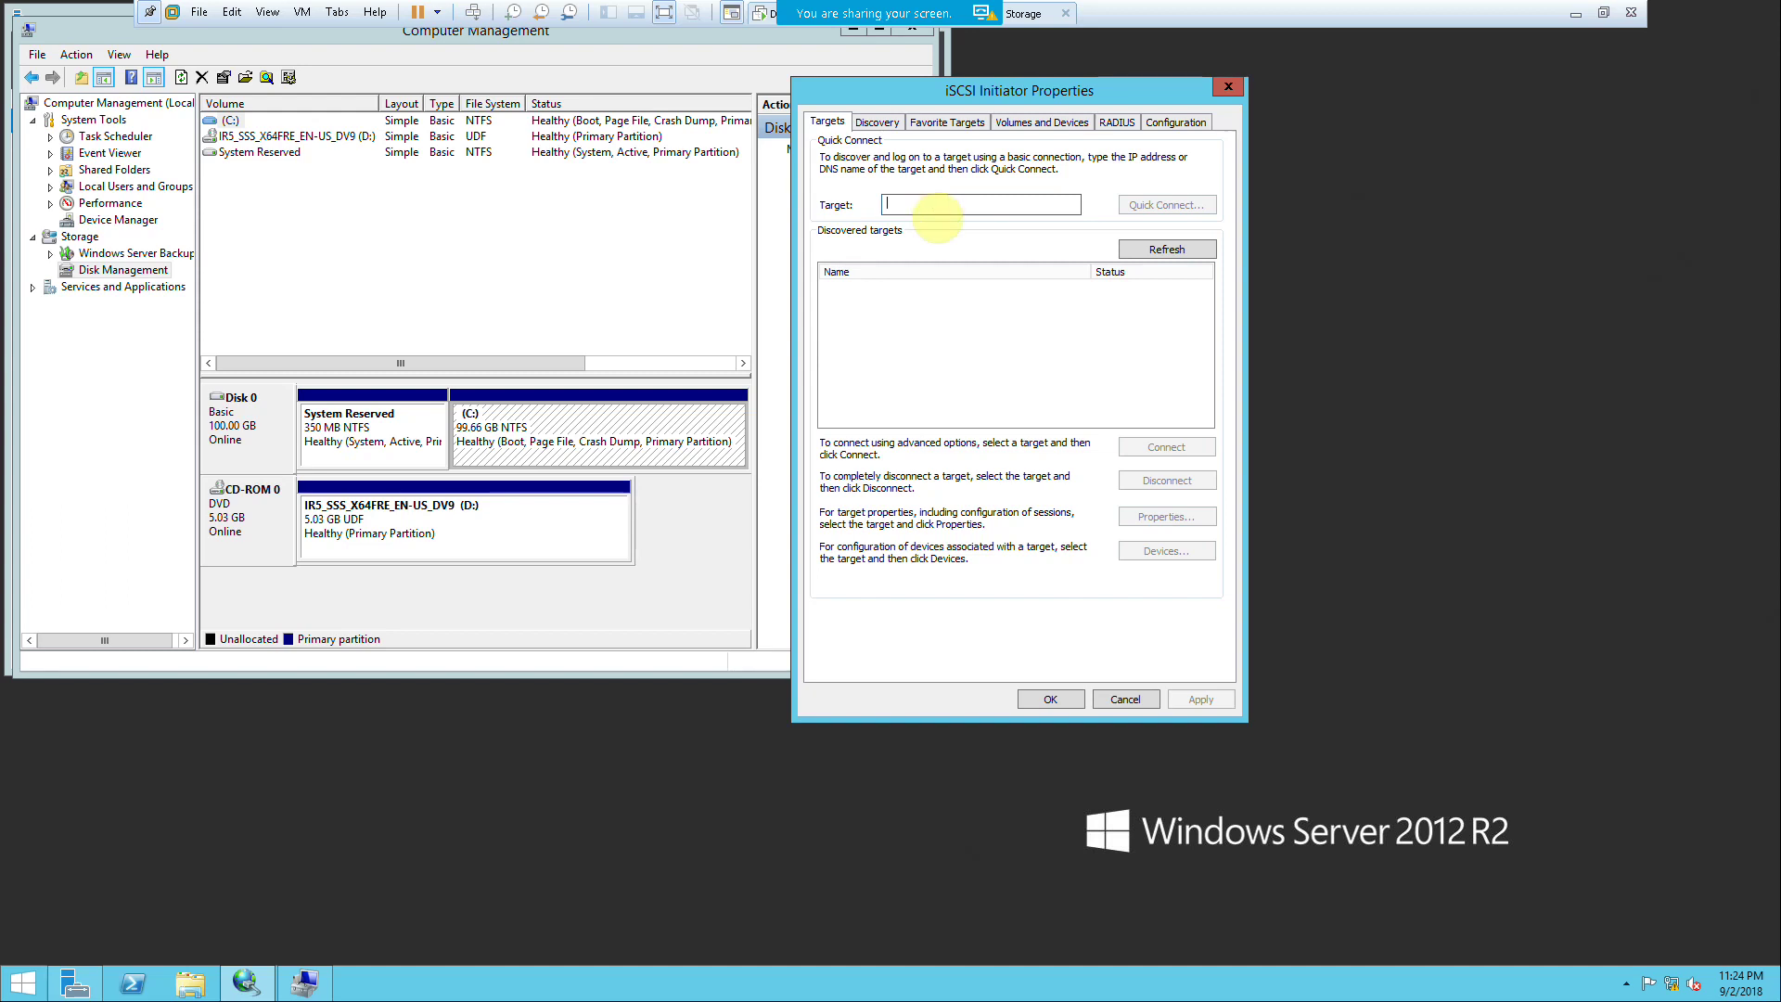
pyautogui.write('172.20.20.50')
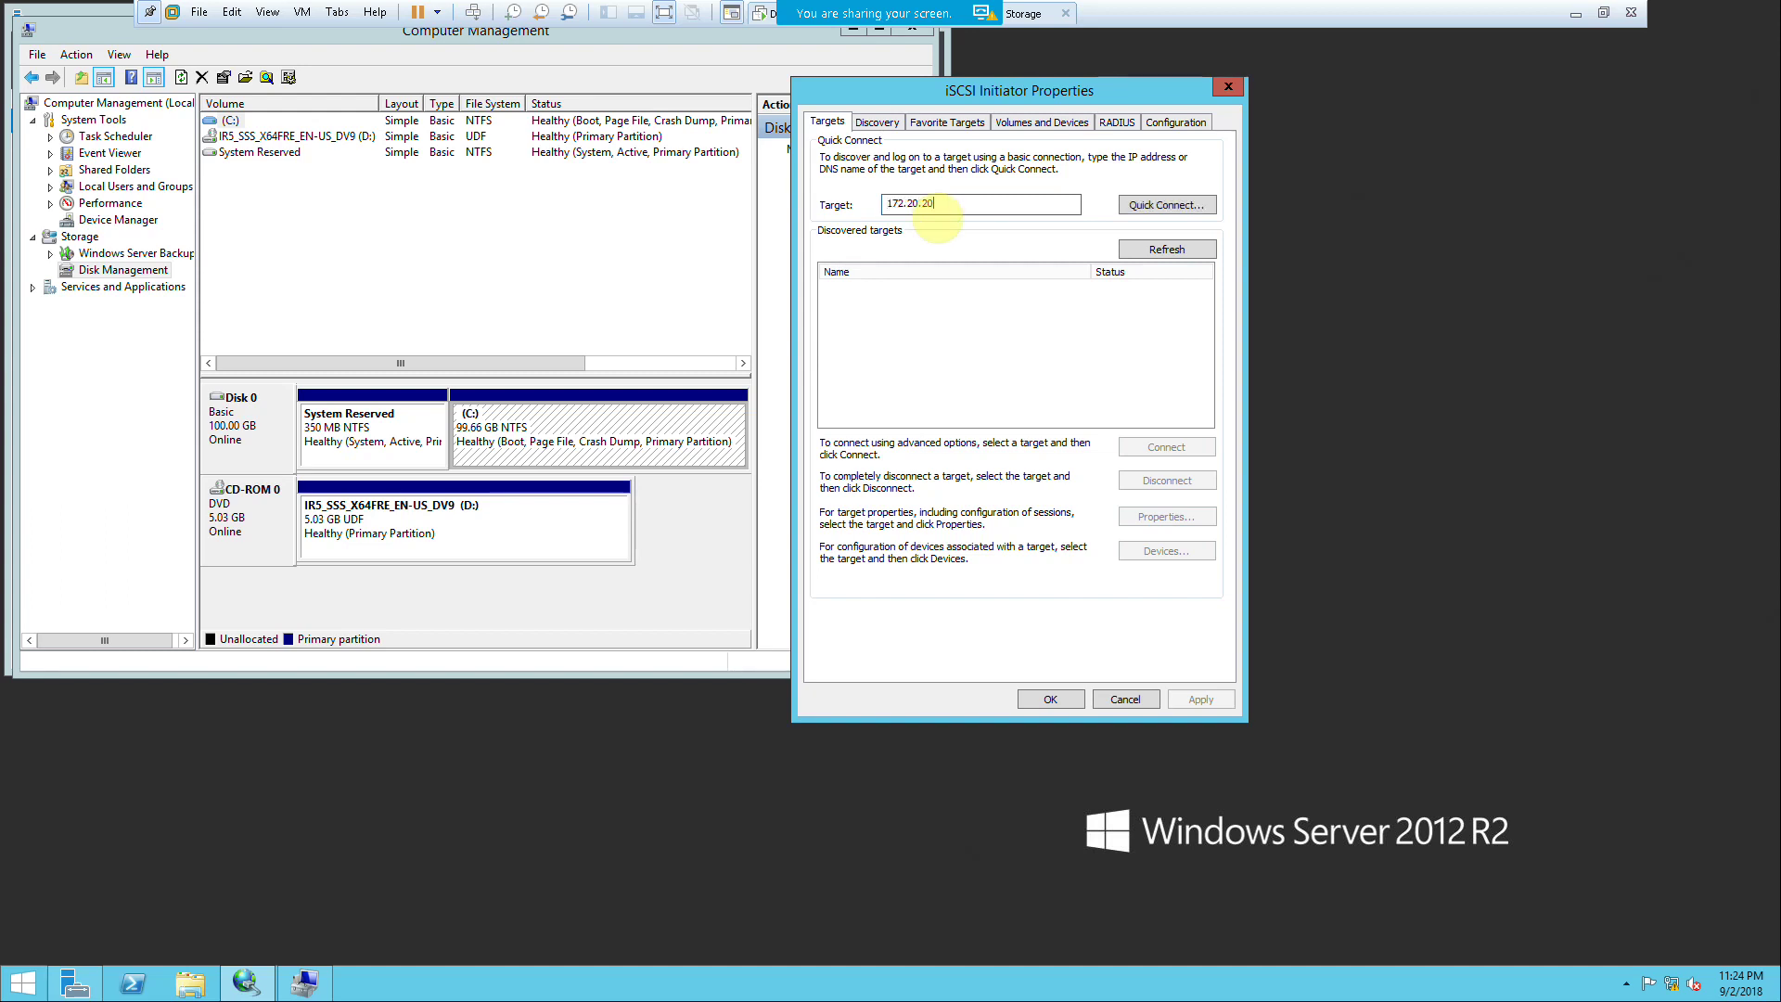
pyautogui.click(1142, 205)
pyautogui.click(1068, 554)
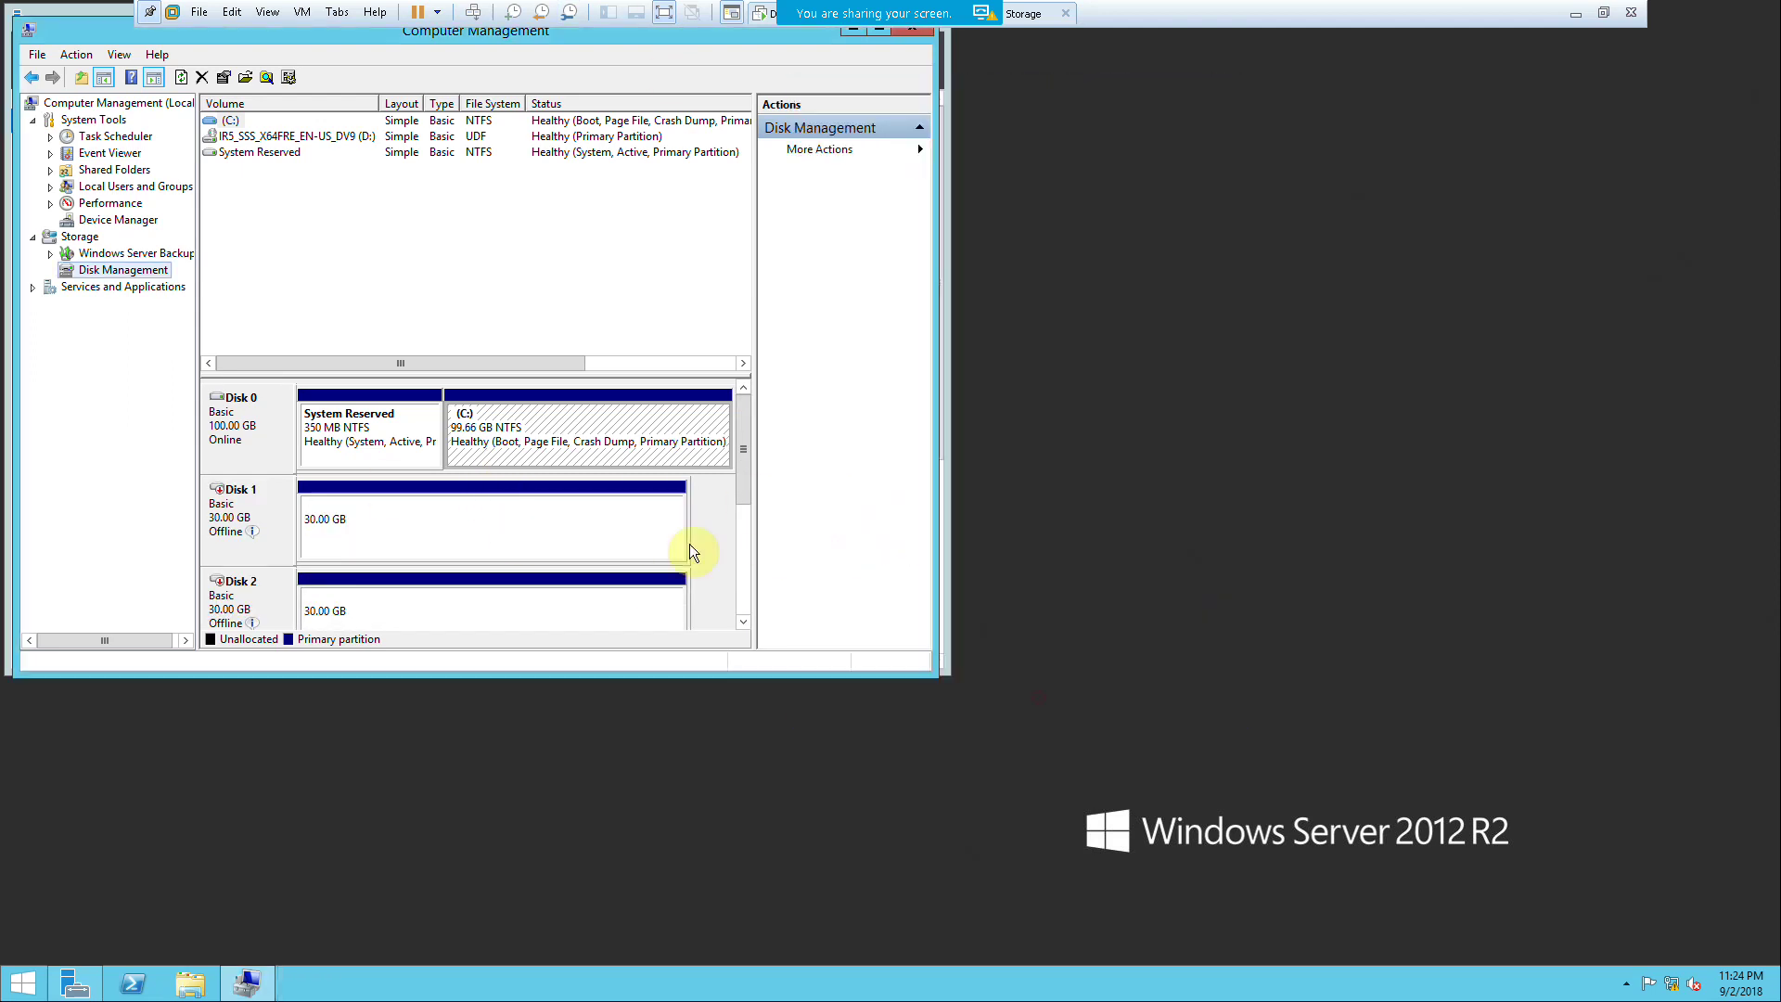
# Step: Bring Disks 1, 2 and 3 online on FS-2, maximizing the window to reach Disk 3
pyautogui.rightClick(239, 497)
pyautogui.click(264, 507)
pyautogui.rightClick(232, 590)
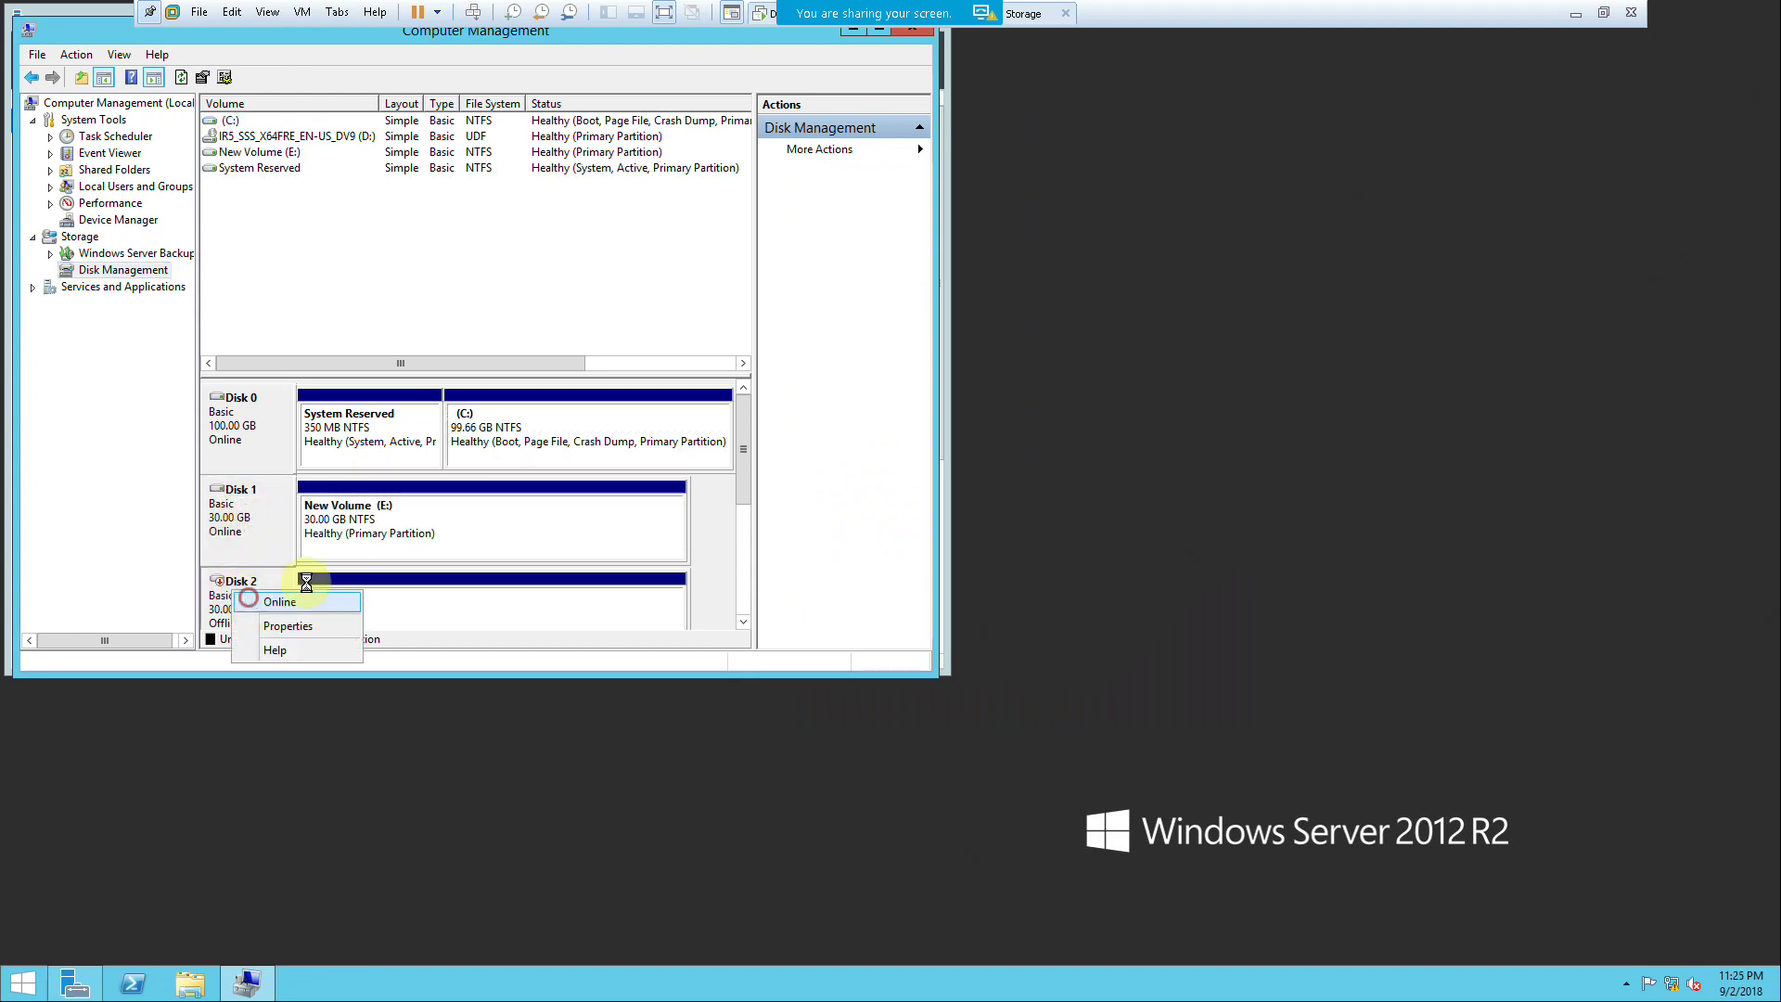
pyautogui.click(254, 600)
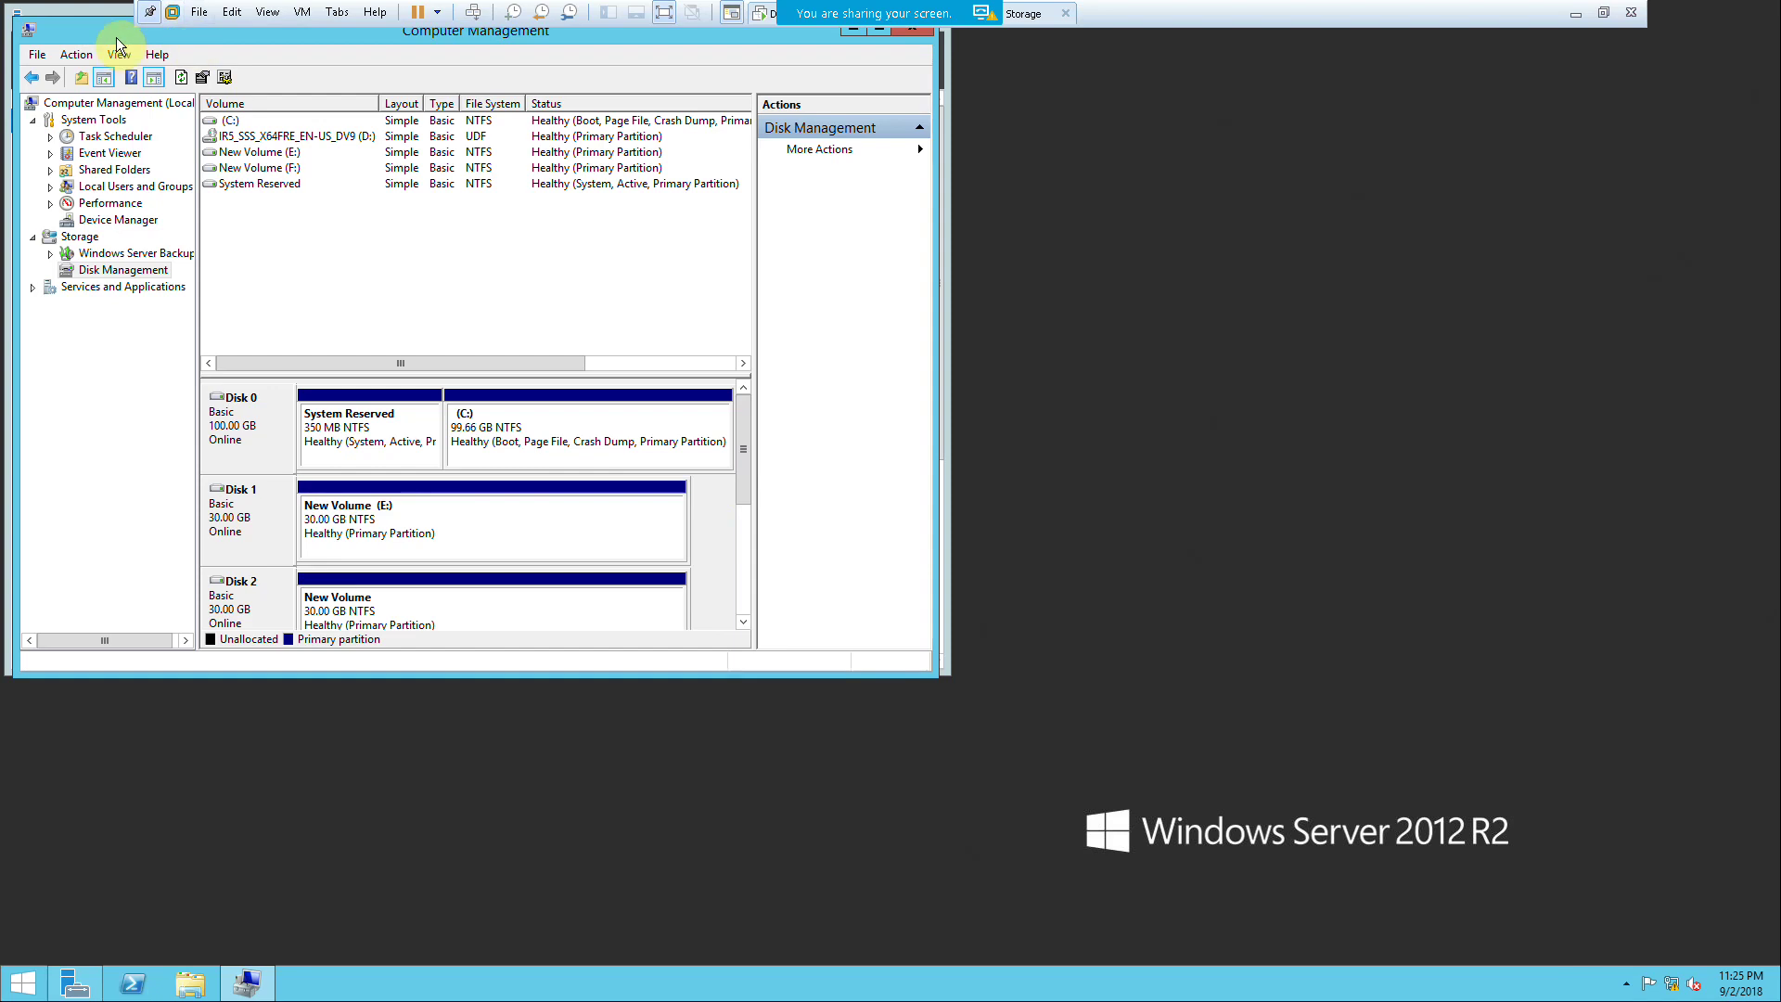
pyautogui.doubleClick(117, 38)
pyautogui.rightClick(247, 687)
pyautogui.click(271, 695)
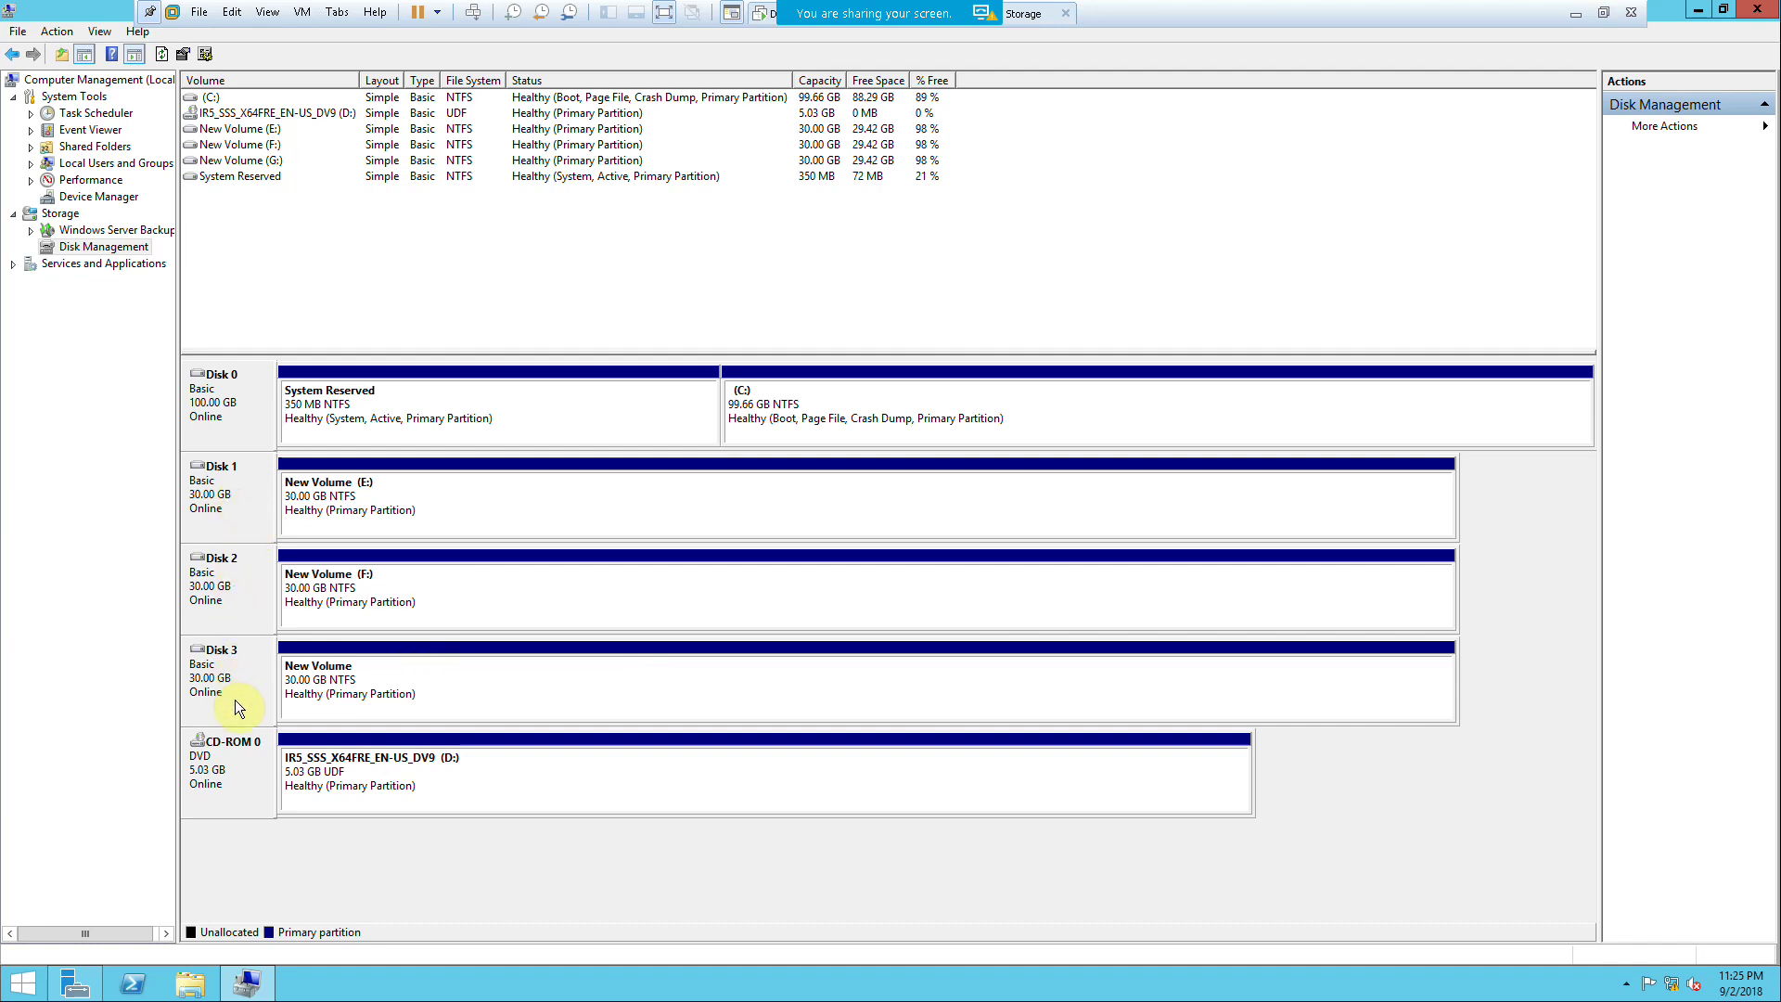
# Step: Switch from FS-2 to FS-1 in full screen to review its E:, F: and G: volumes
pyautogui.click(1603, 12)
pyautogui.click(206, 84)
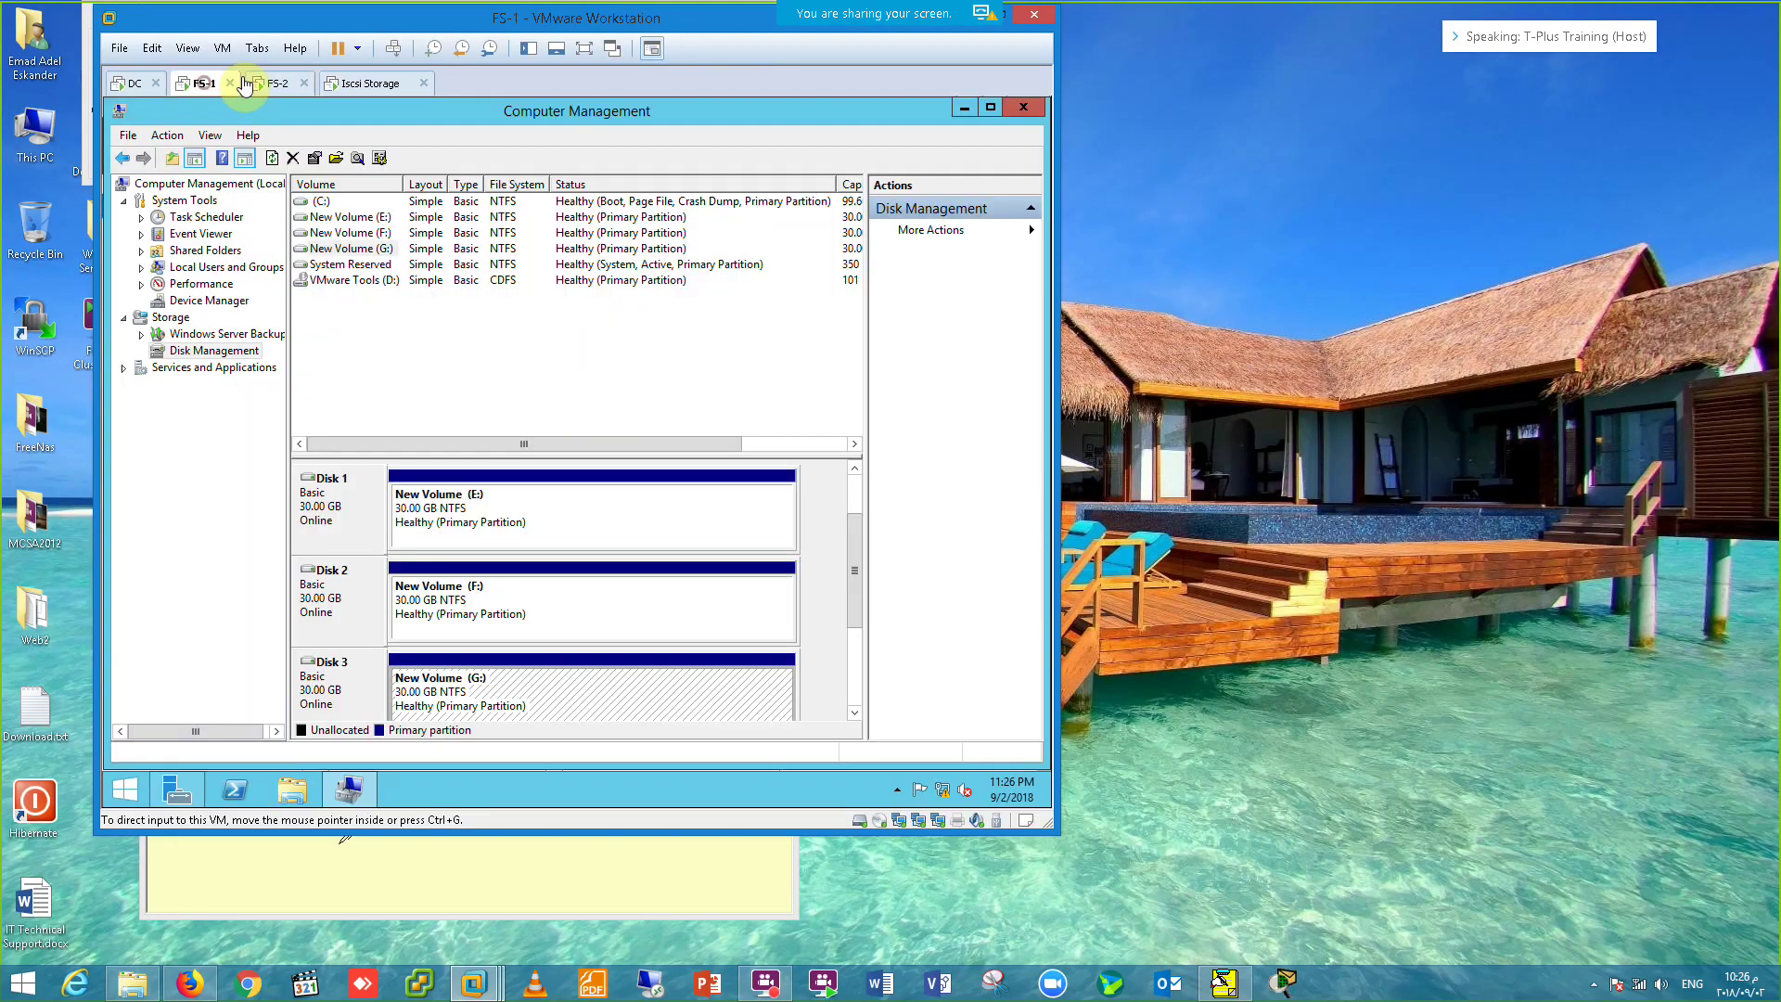
pyautogui.click(583, 50)
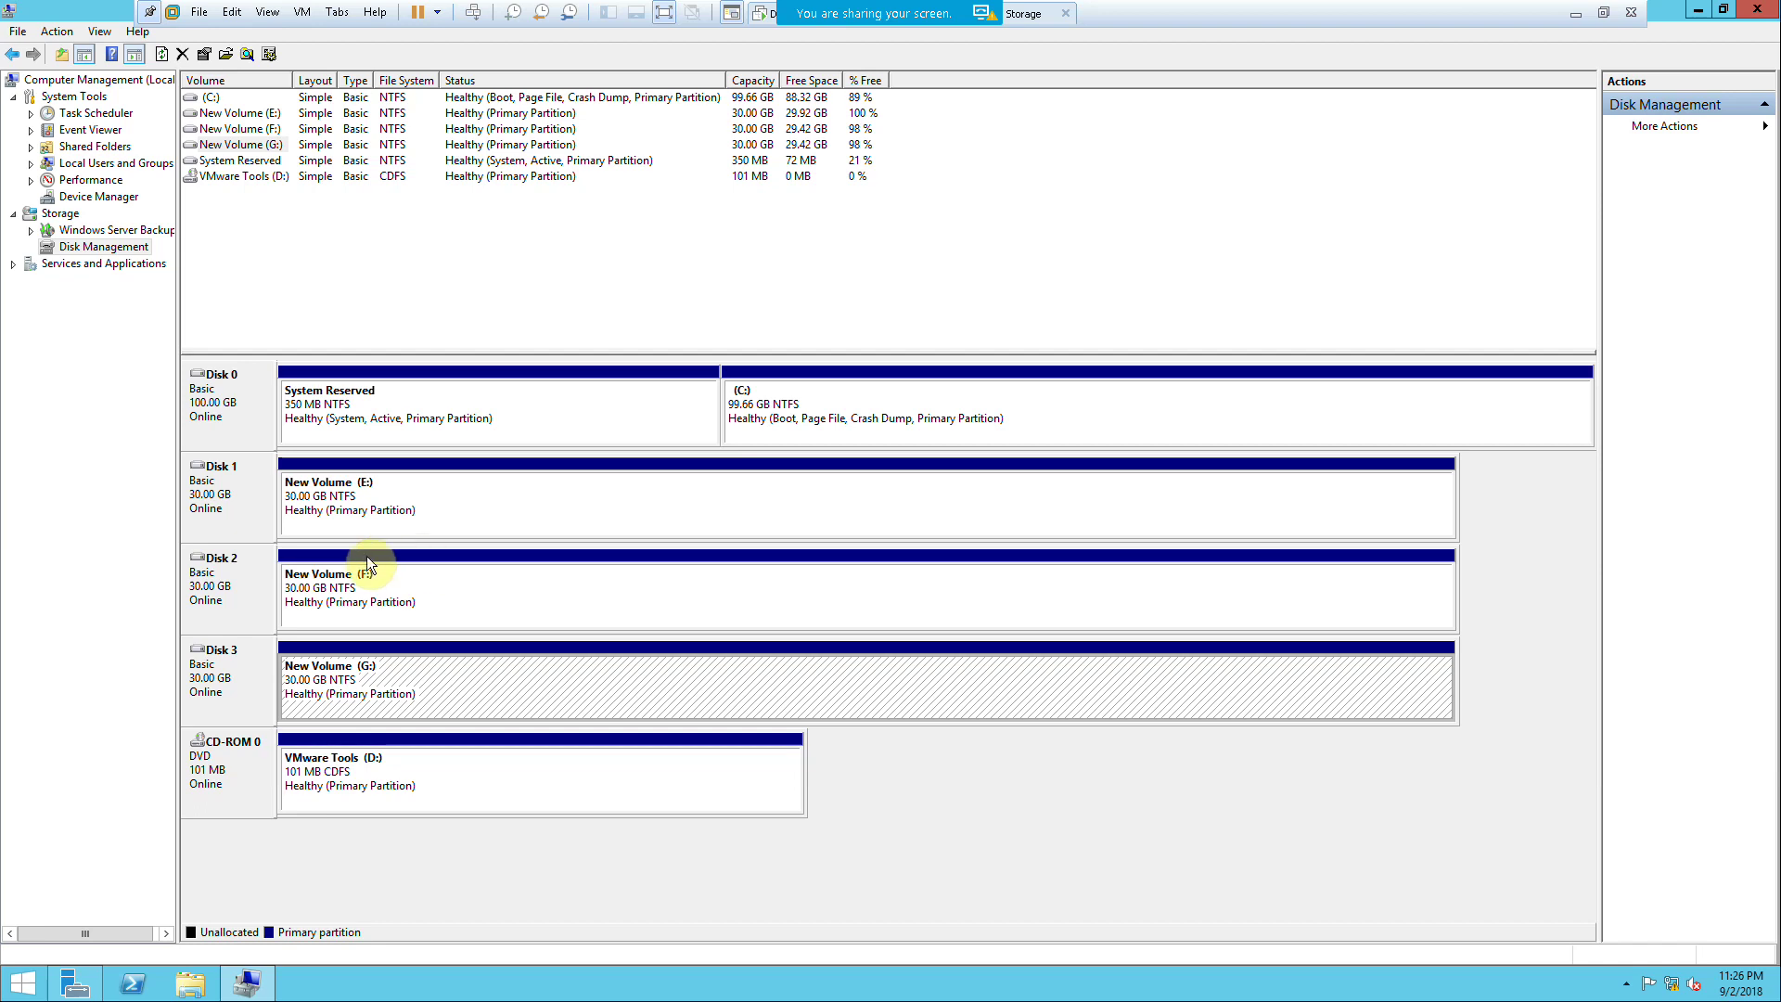
# Step: Run Add Roles and Features on FS-1 as a role-based install through to the Features page
pyautogui.click(74, 981)
pyautogui.click(531, 229)
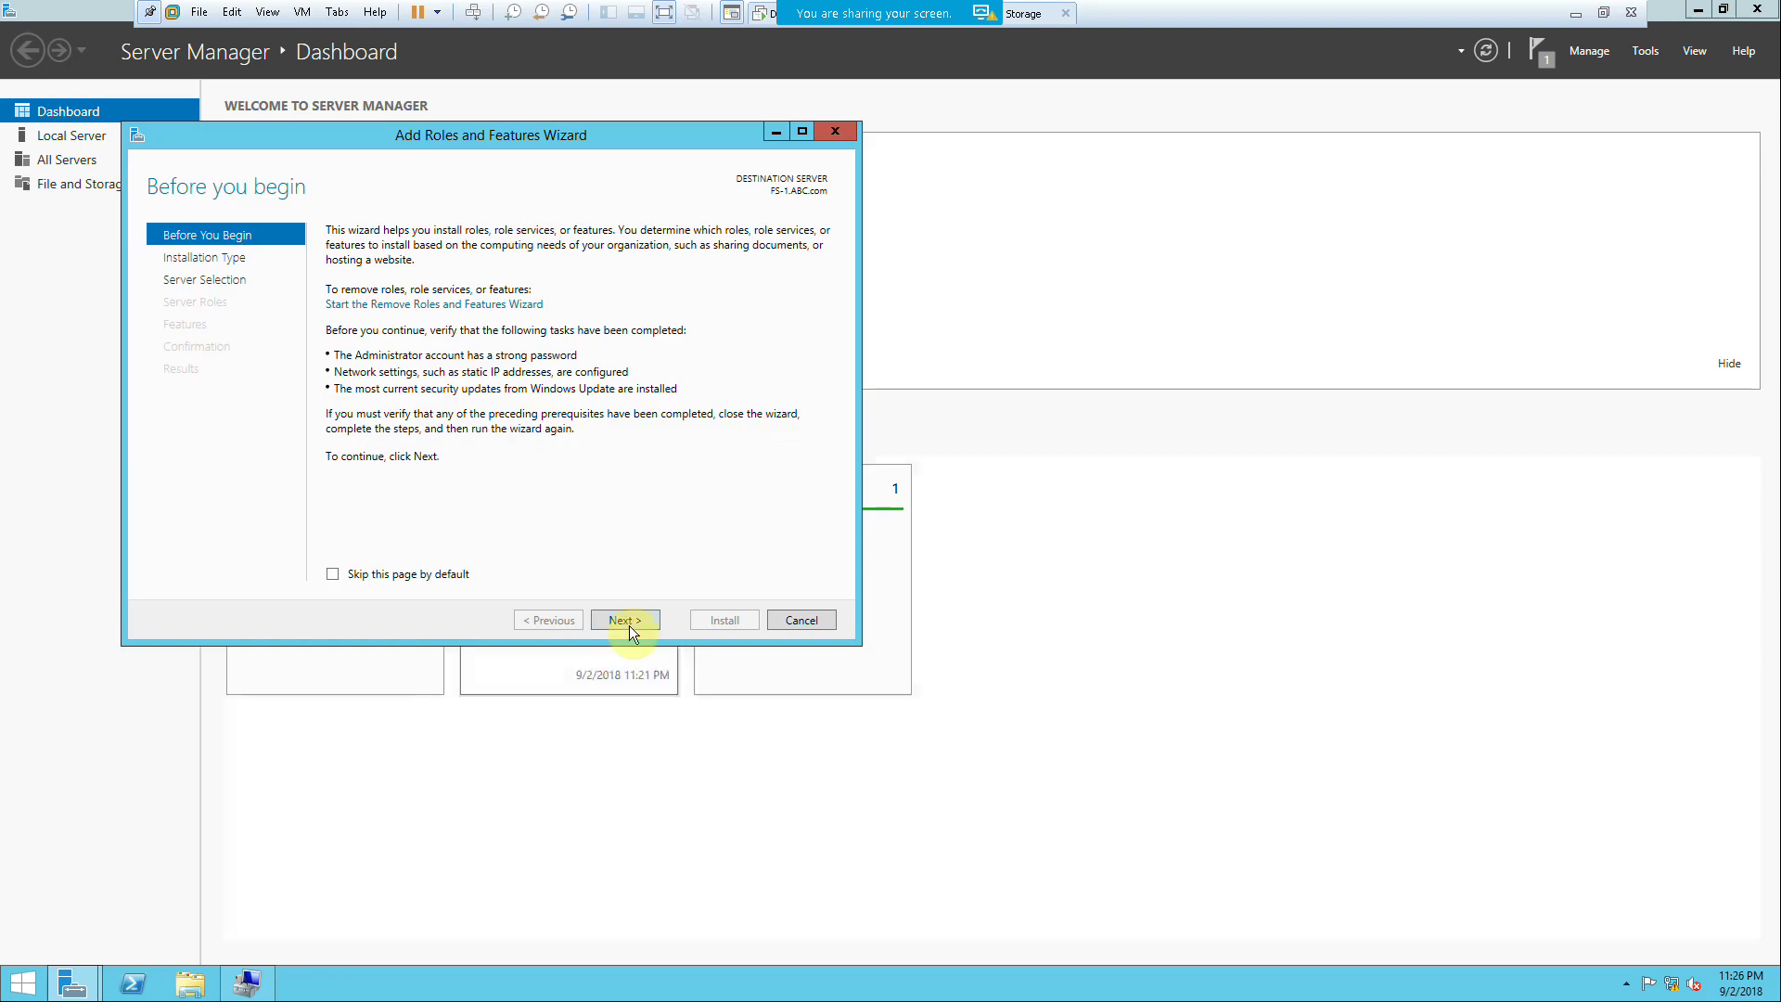
pyautogui.click(627, 622)
pyautogui.click(626, 621)
pyautogui.click(627, 621)
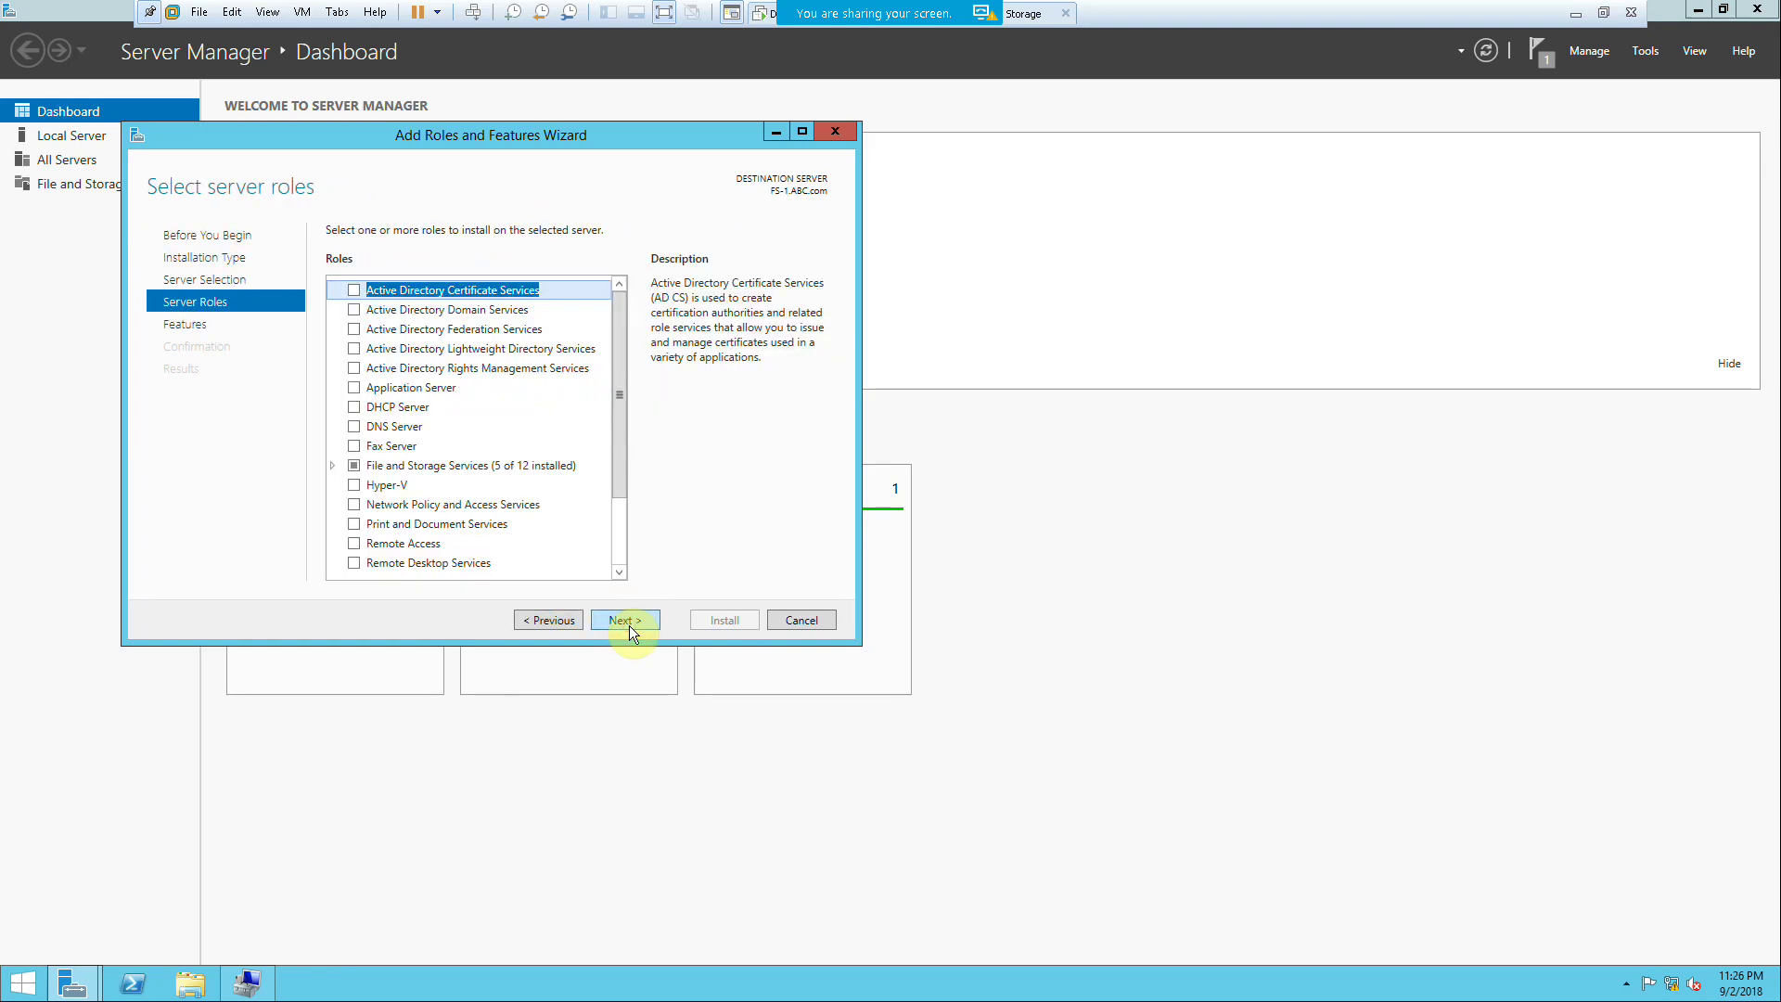
pyautogui.click(629, 625)
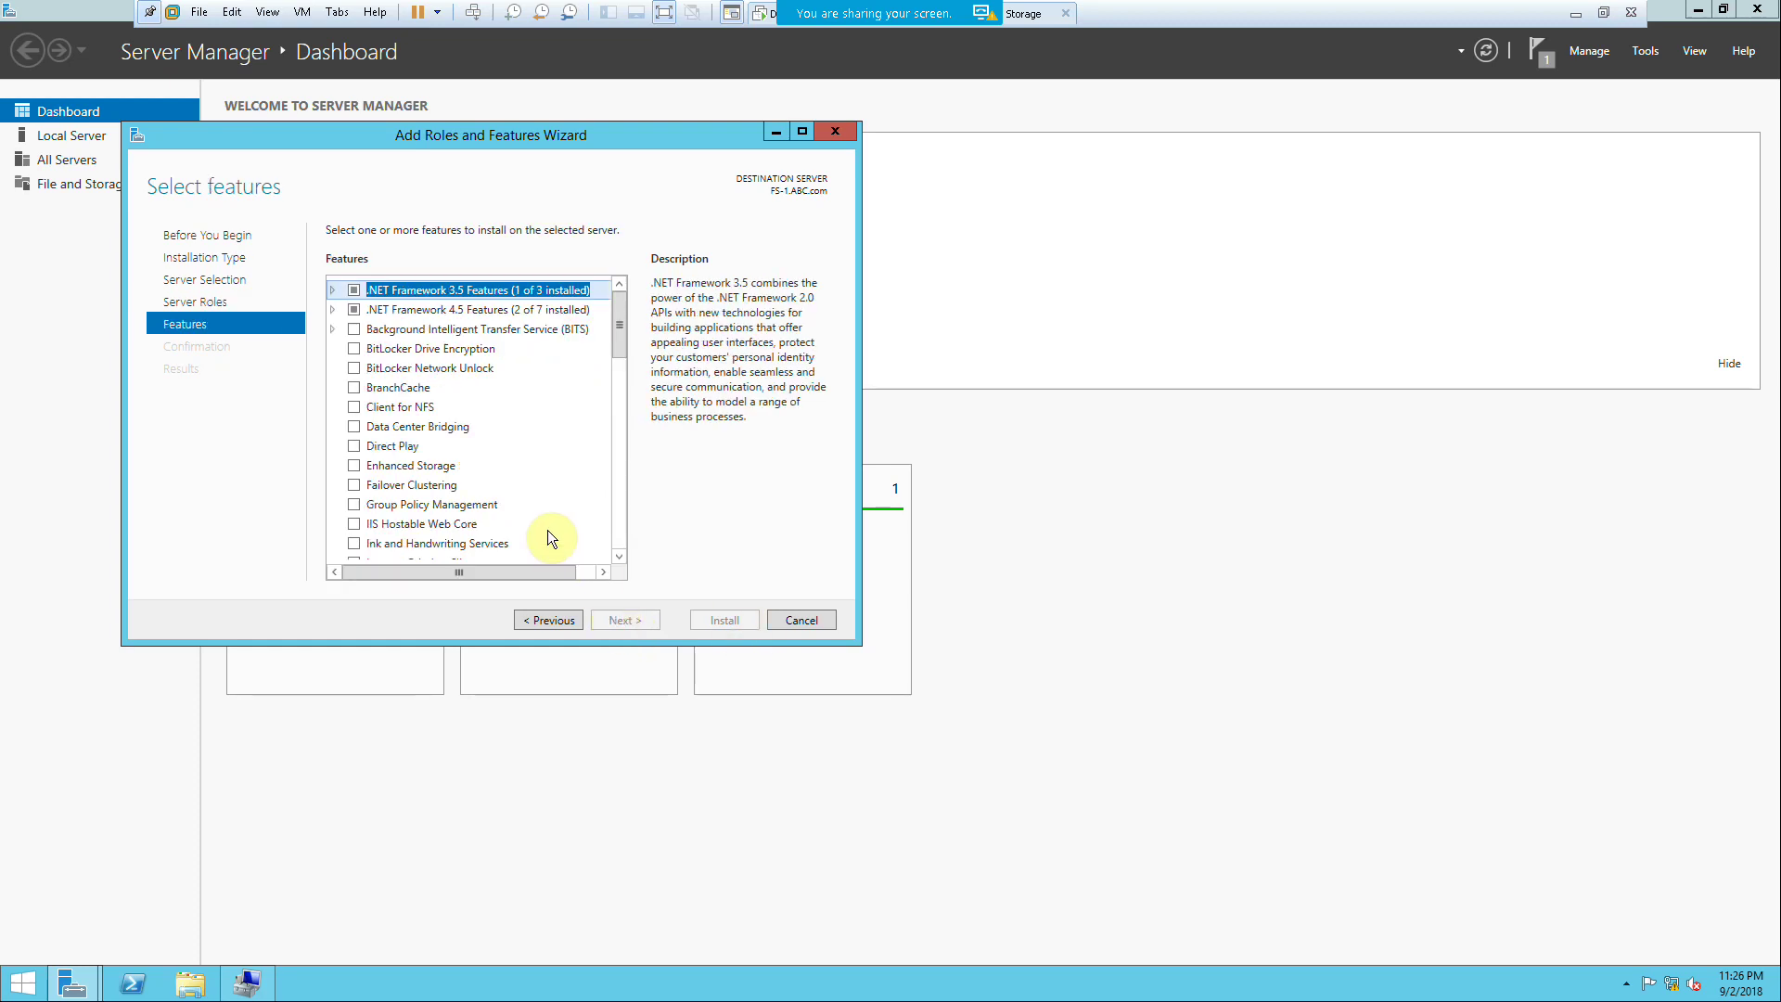
# Step: Install Failover Clustering with its management tools, then switch to FS-2
pyautogui.click(355, 486)
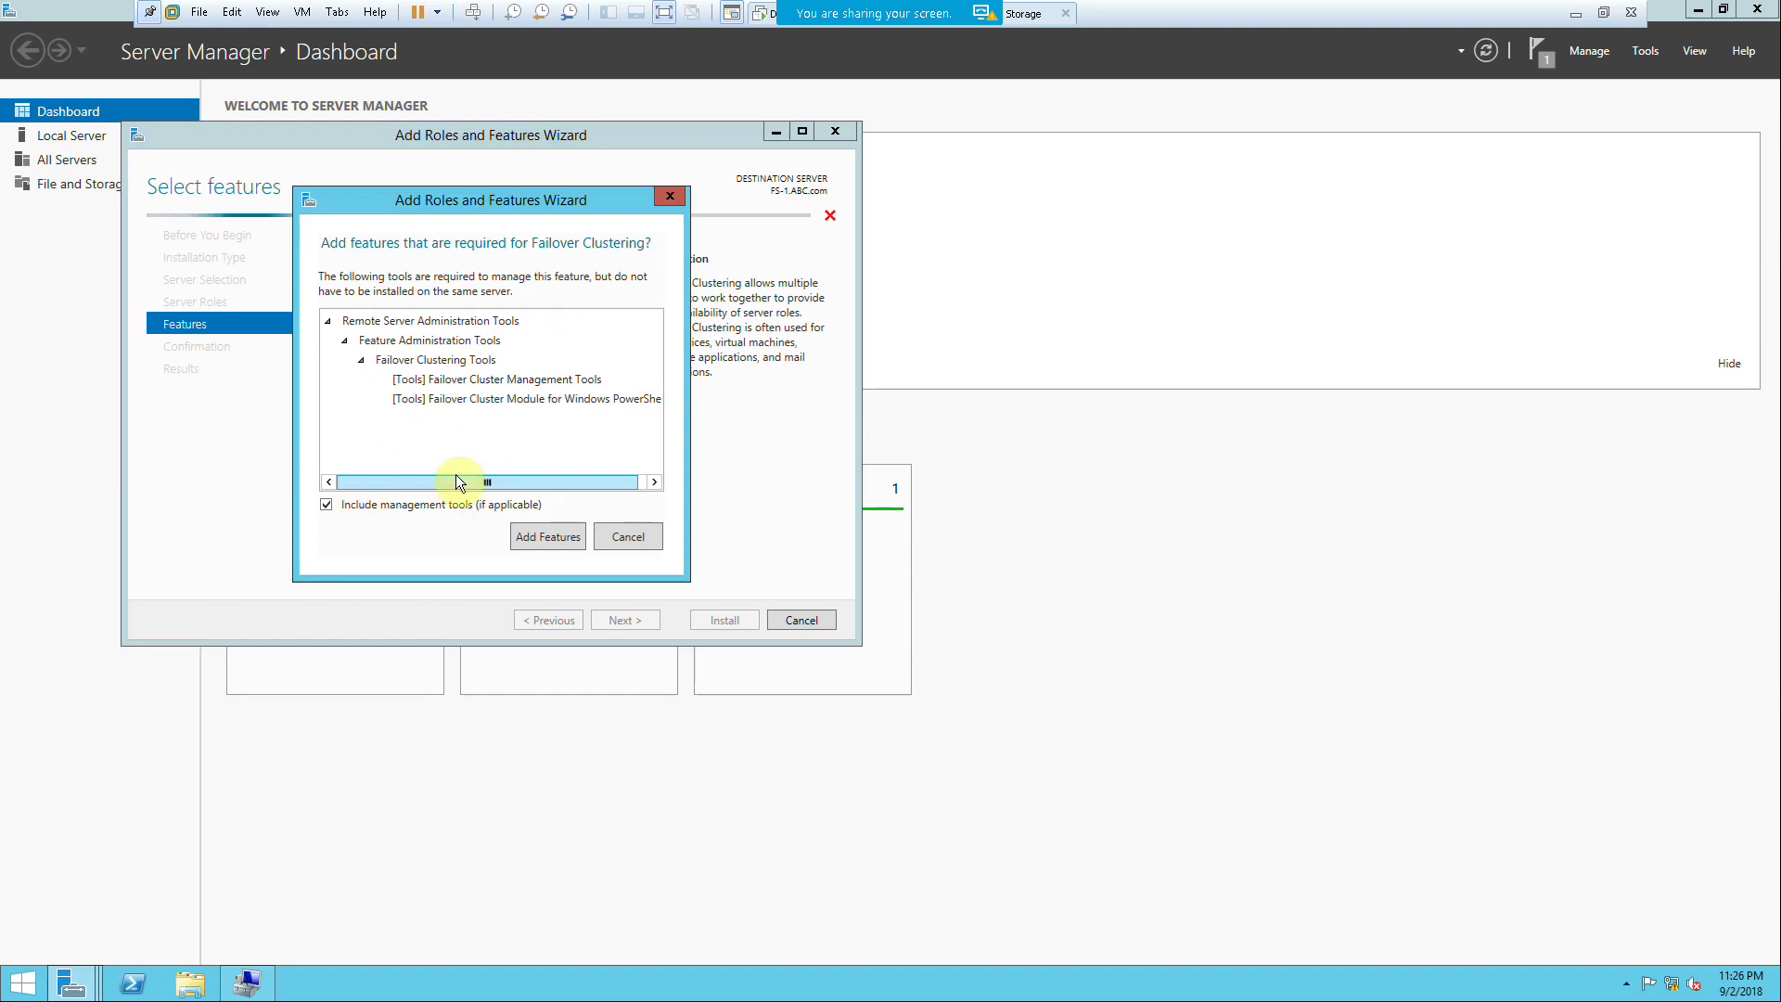
pyautogui.click(539, 534)
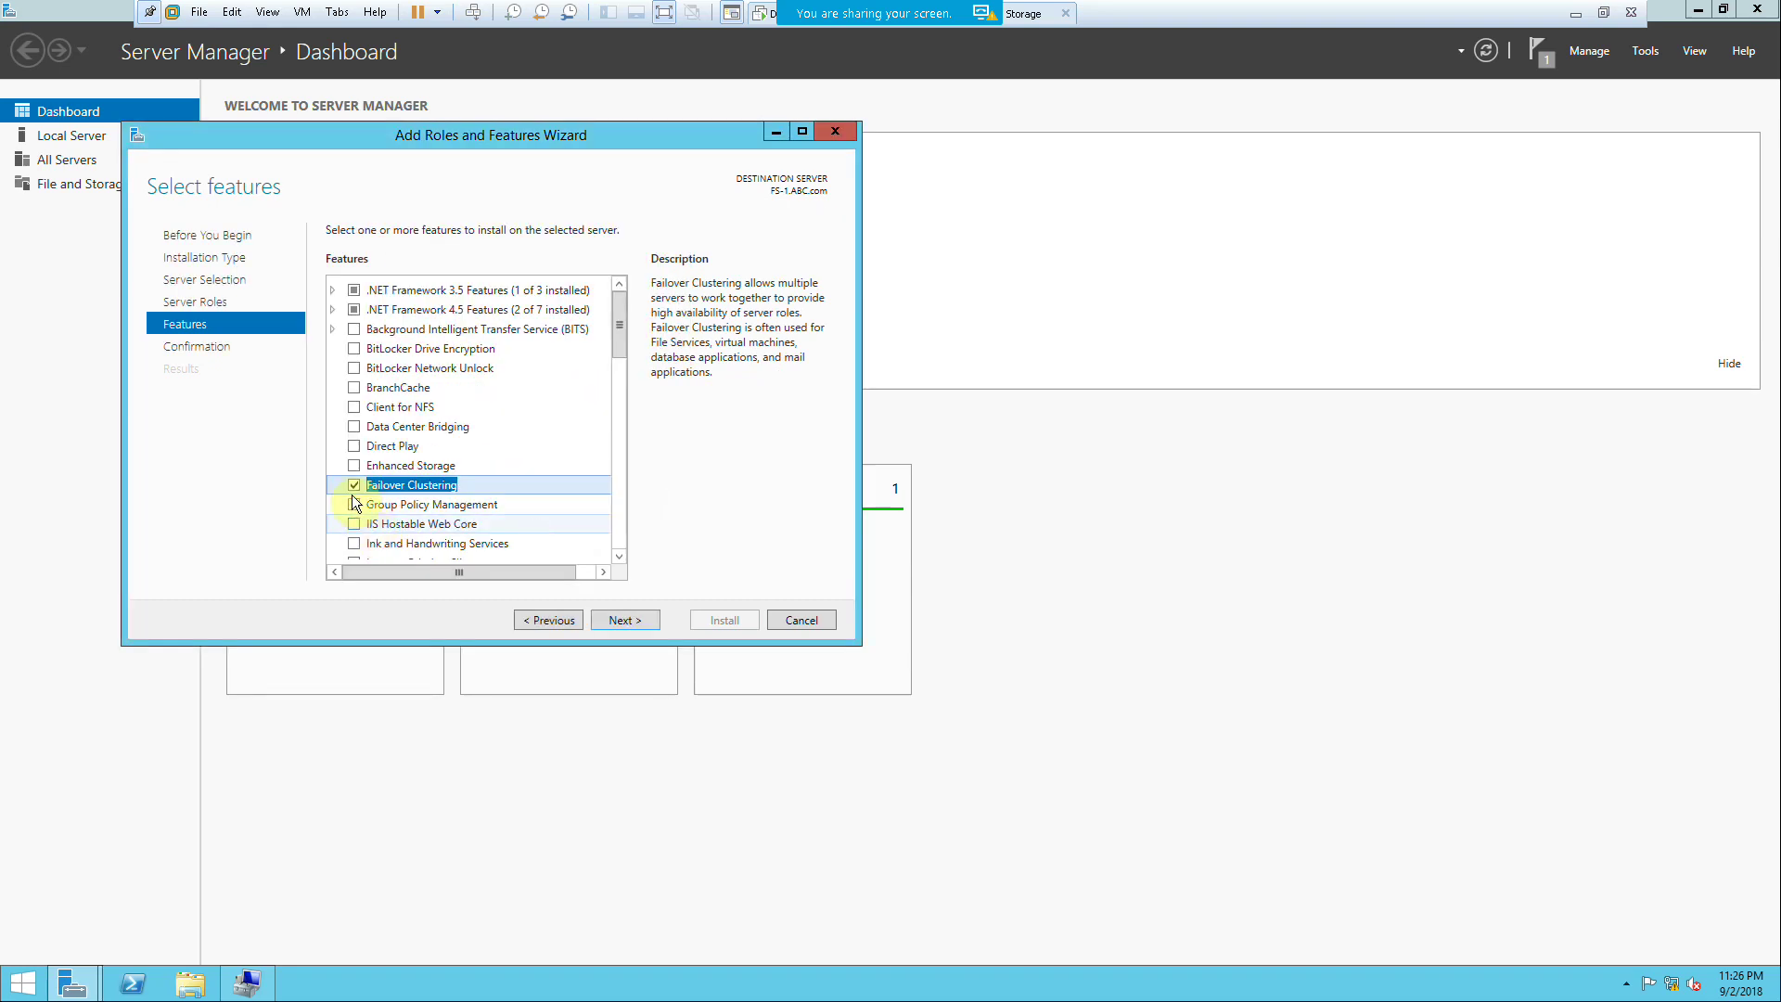
pyautogui.click(632, 621)
pyautogui.click(705, 619)
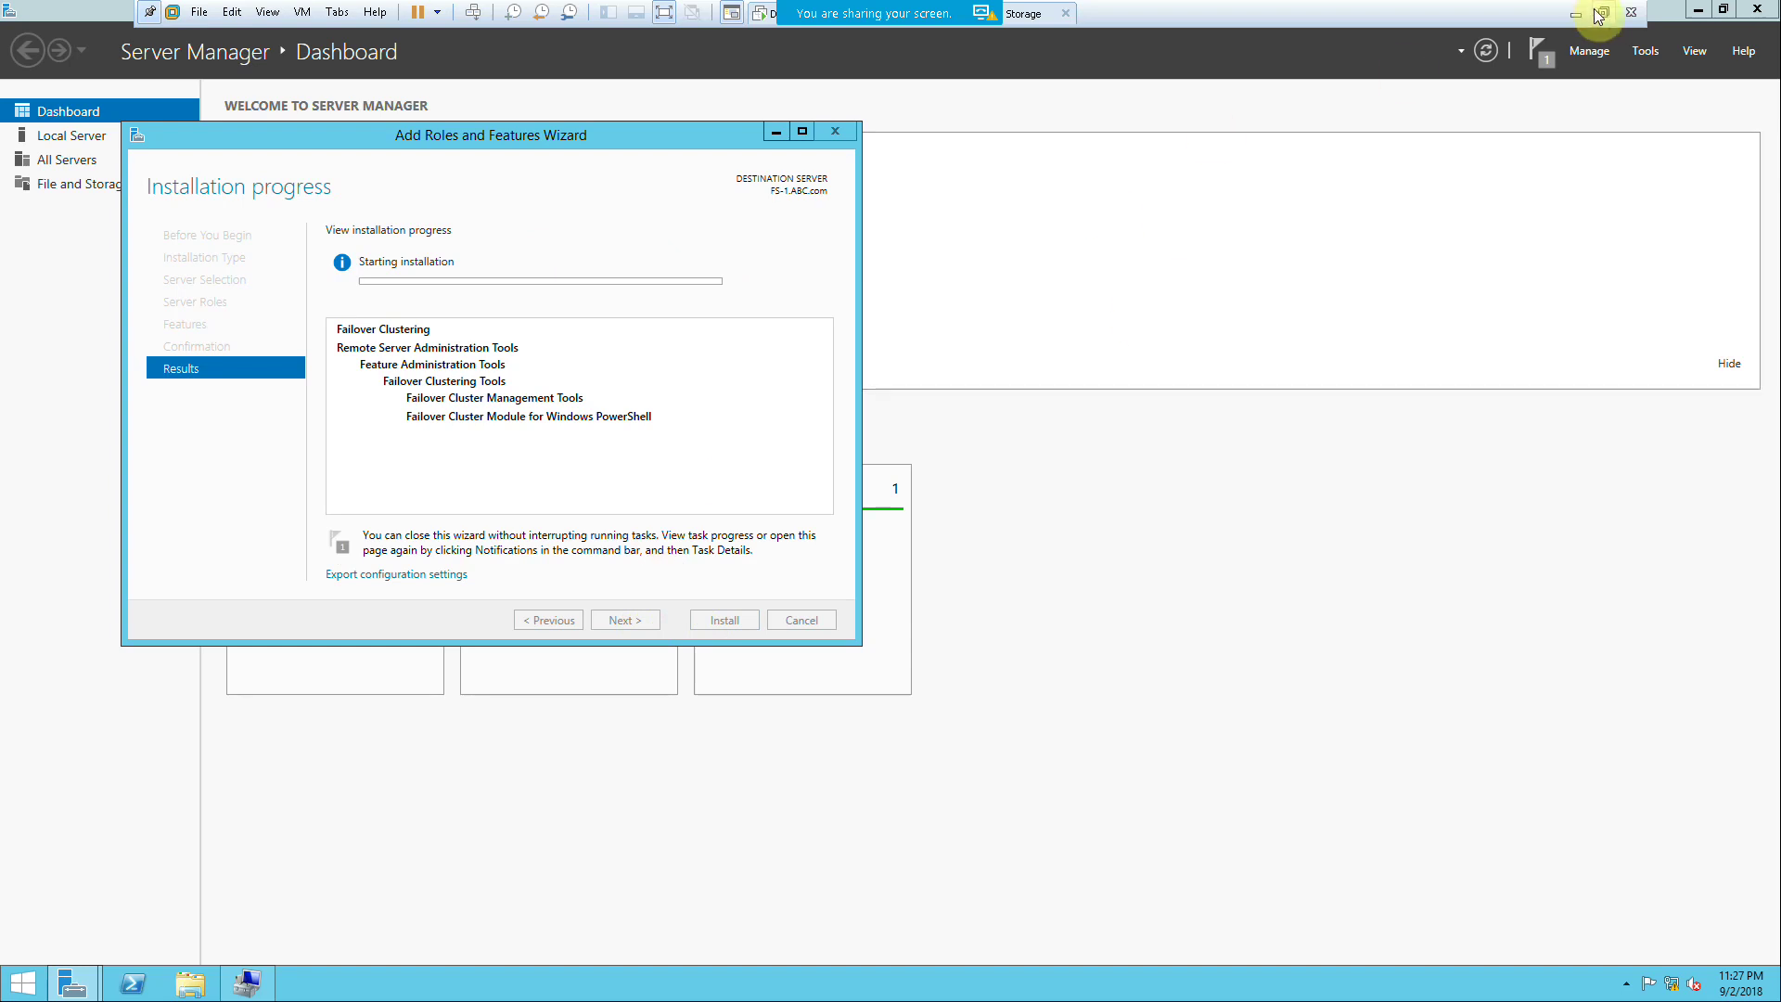
pyautogui.click(1603, 12)
pyautogui.click(270, 84)
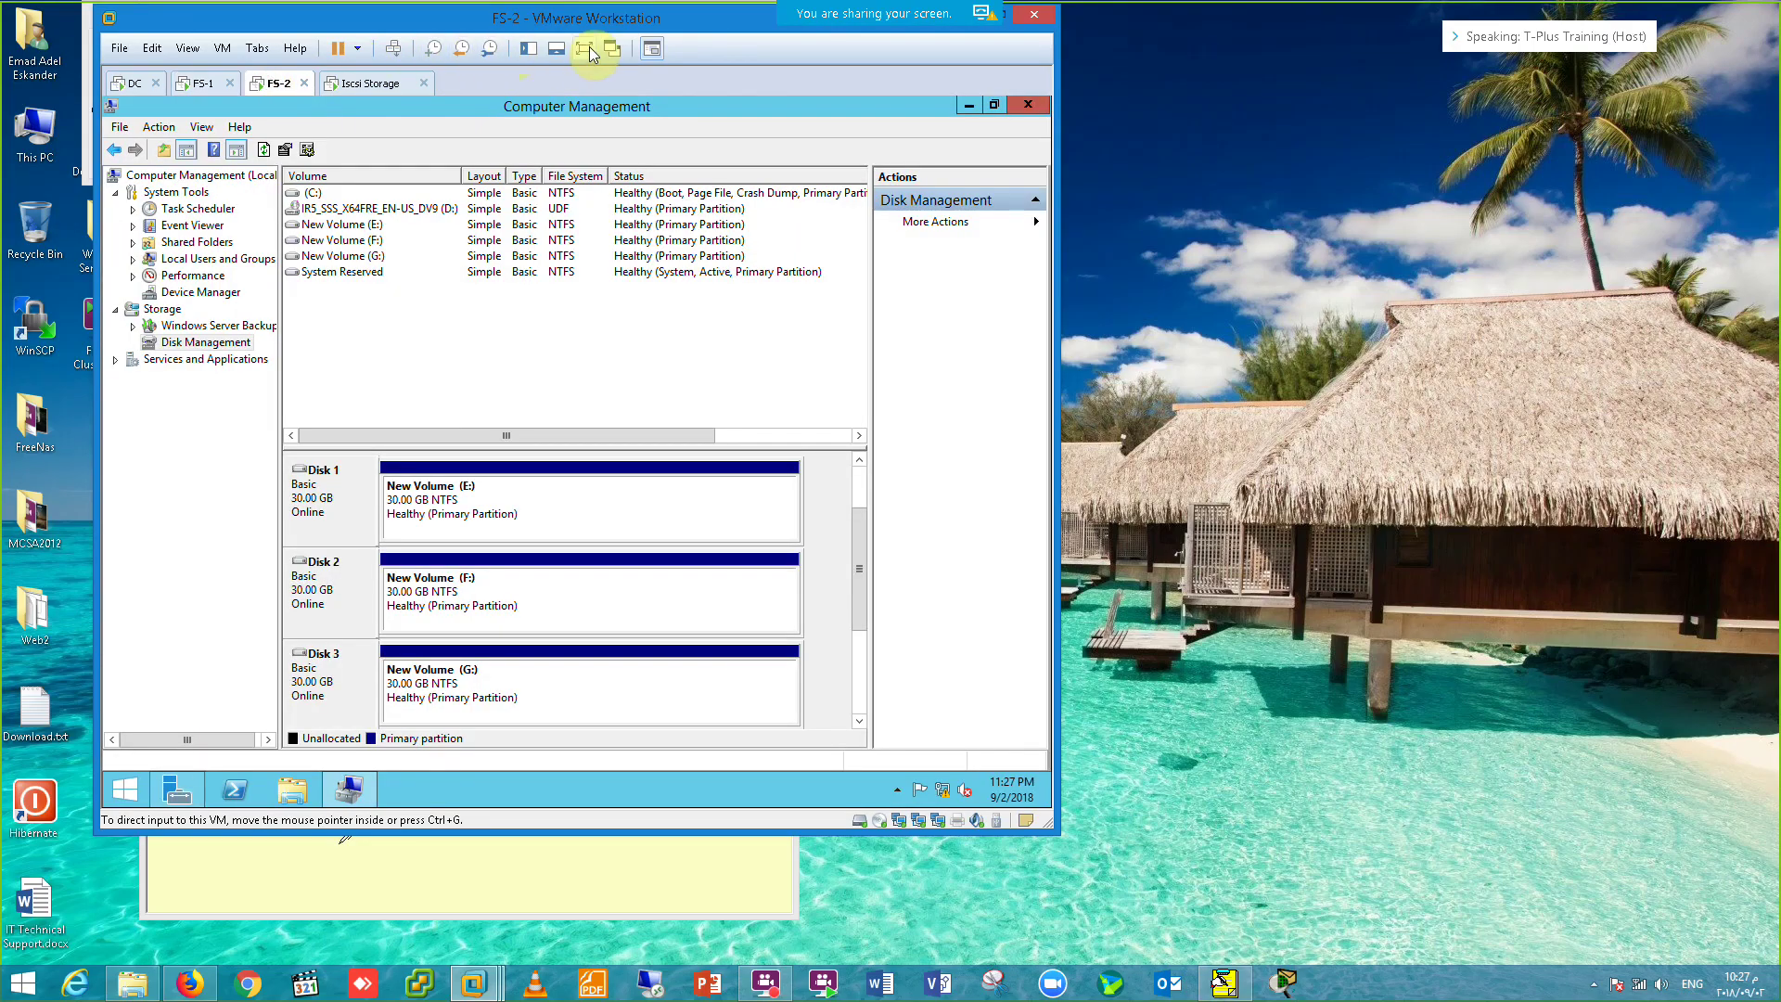
# Step: On FS-2, add the Failover Clustering feature with its required management tools and start installing
pyautogui.hotkey('ctrl', 'alt', 'Return')
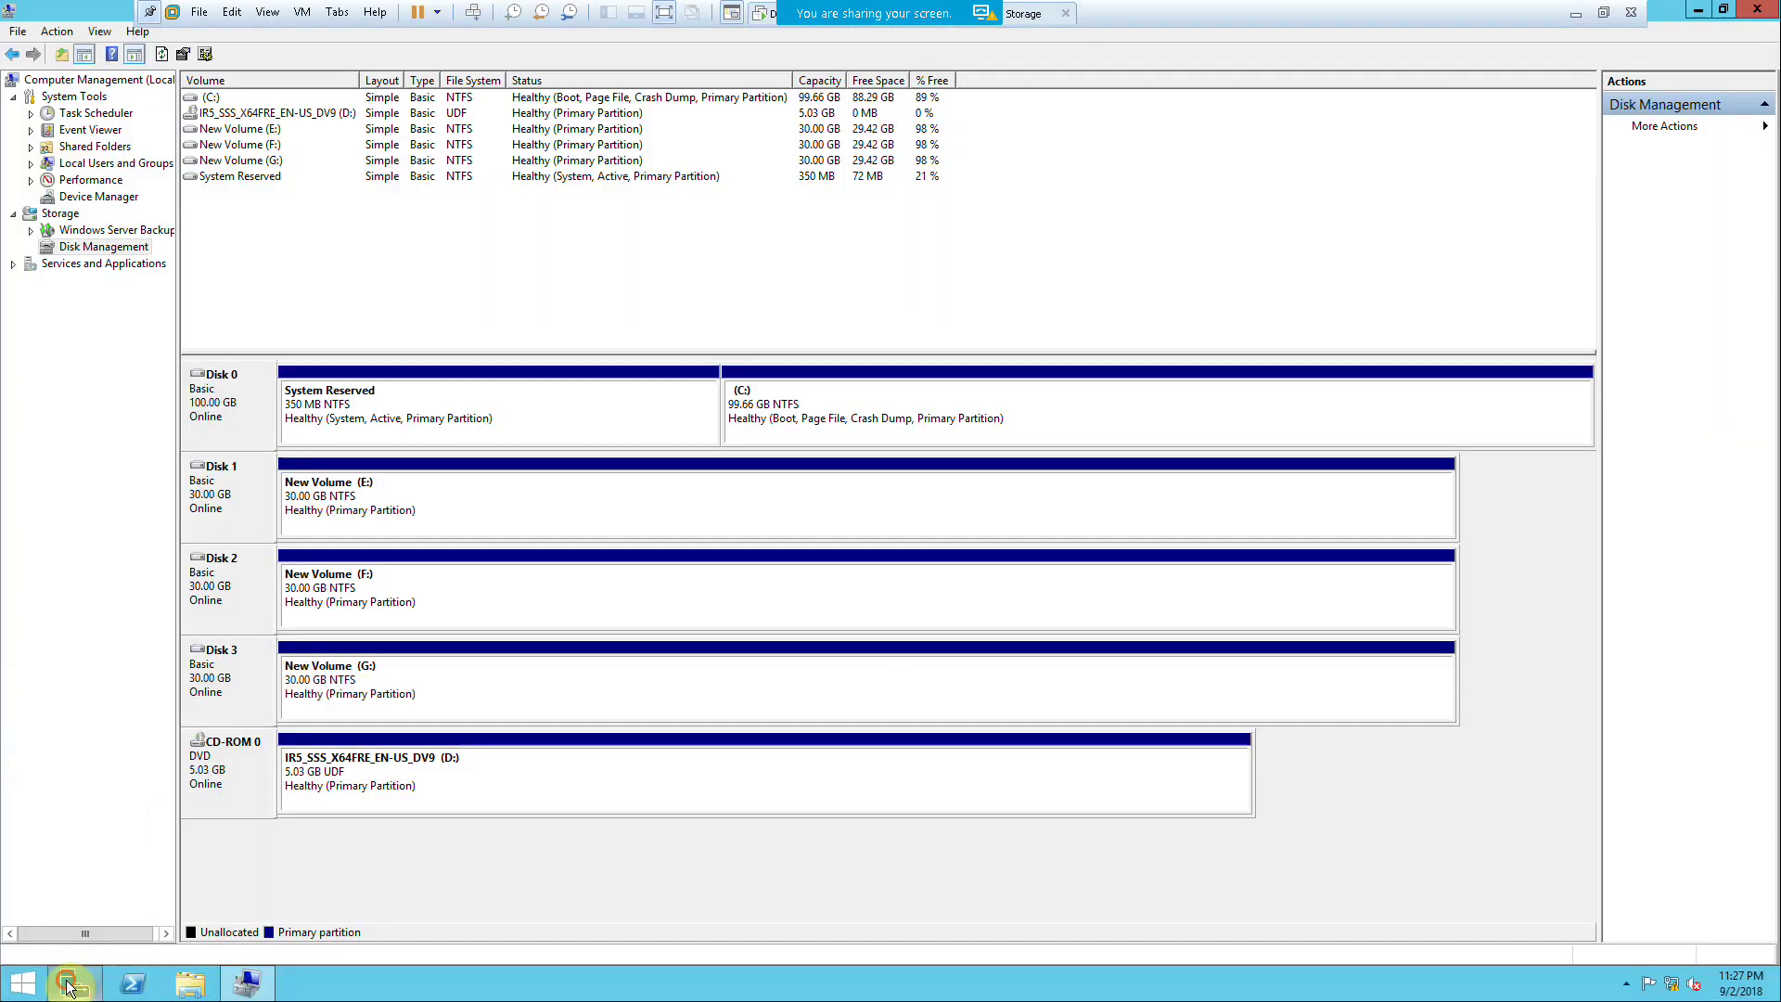
pyautogui.click(72, 981)
pyautogui.click(508, 238)
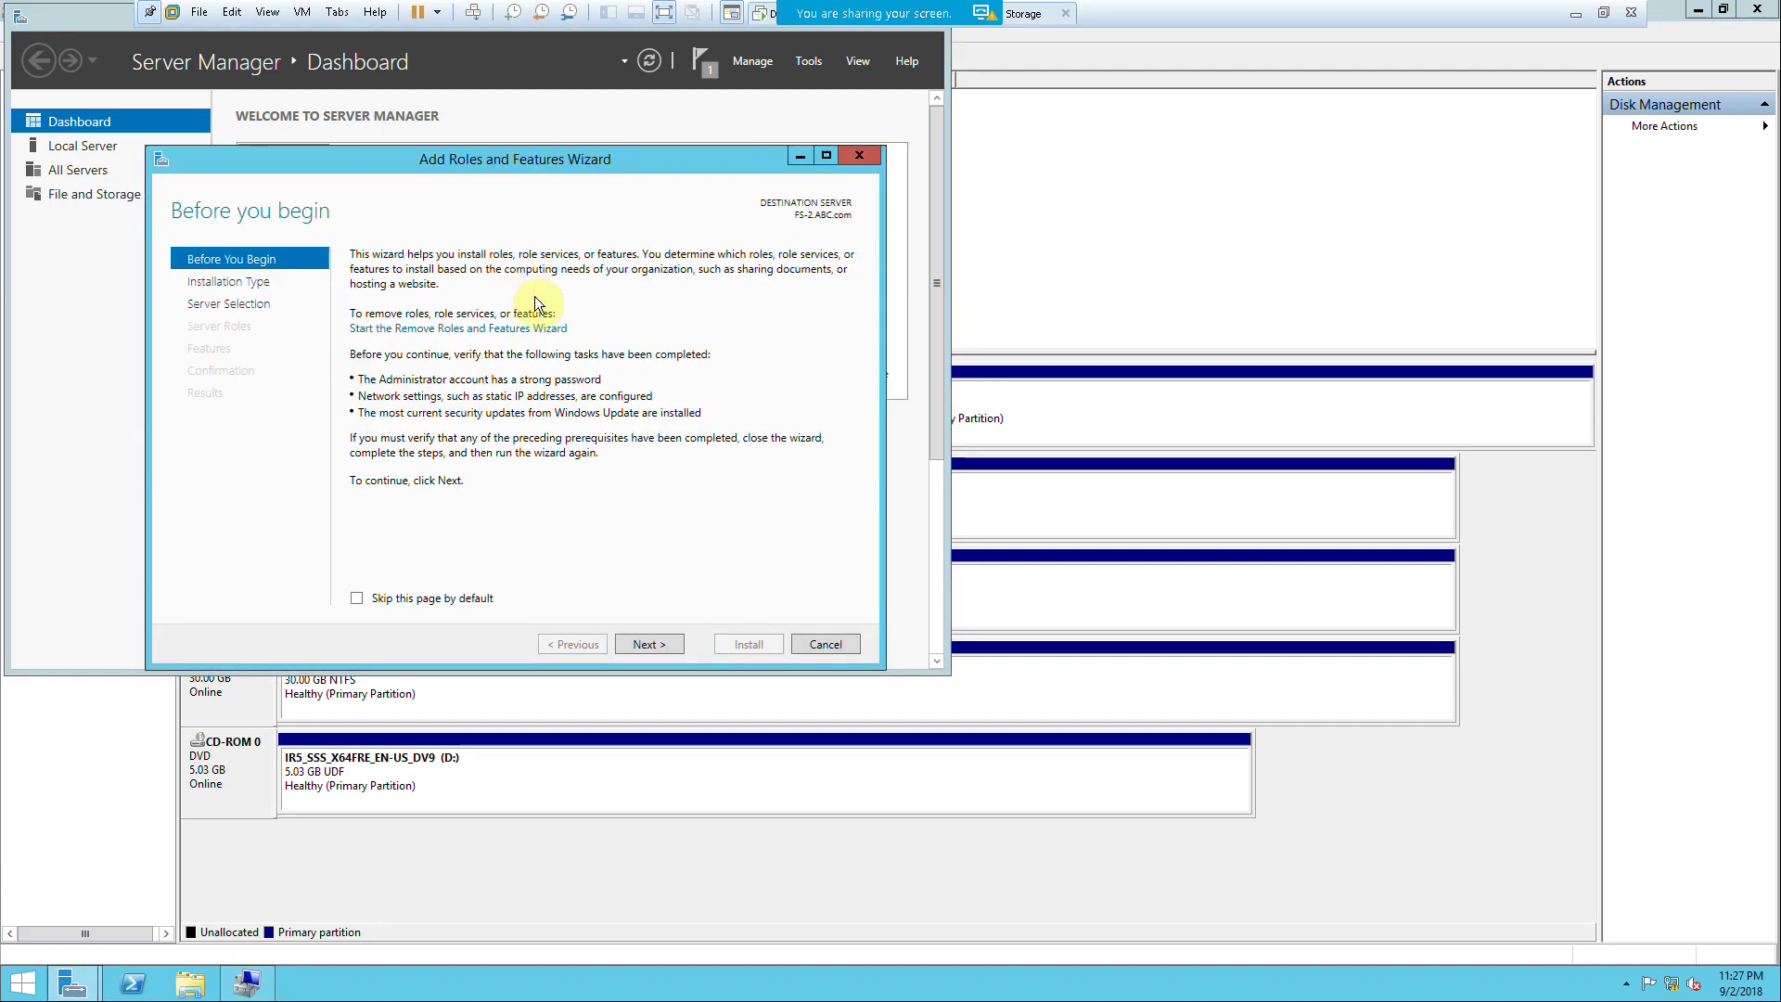
pyautogui.click(633, 649)
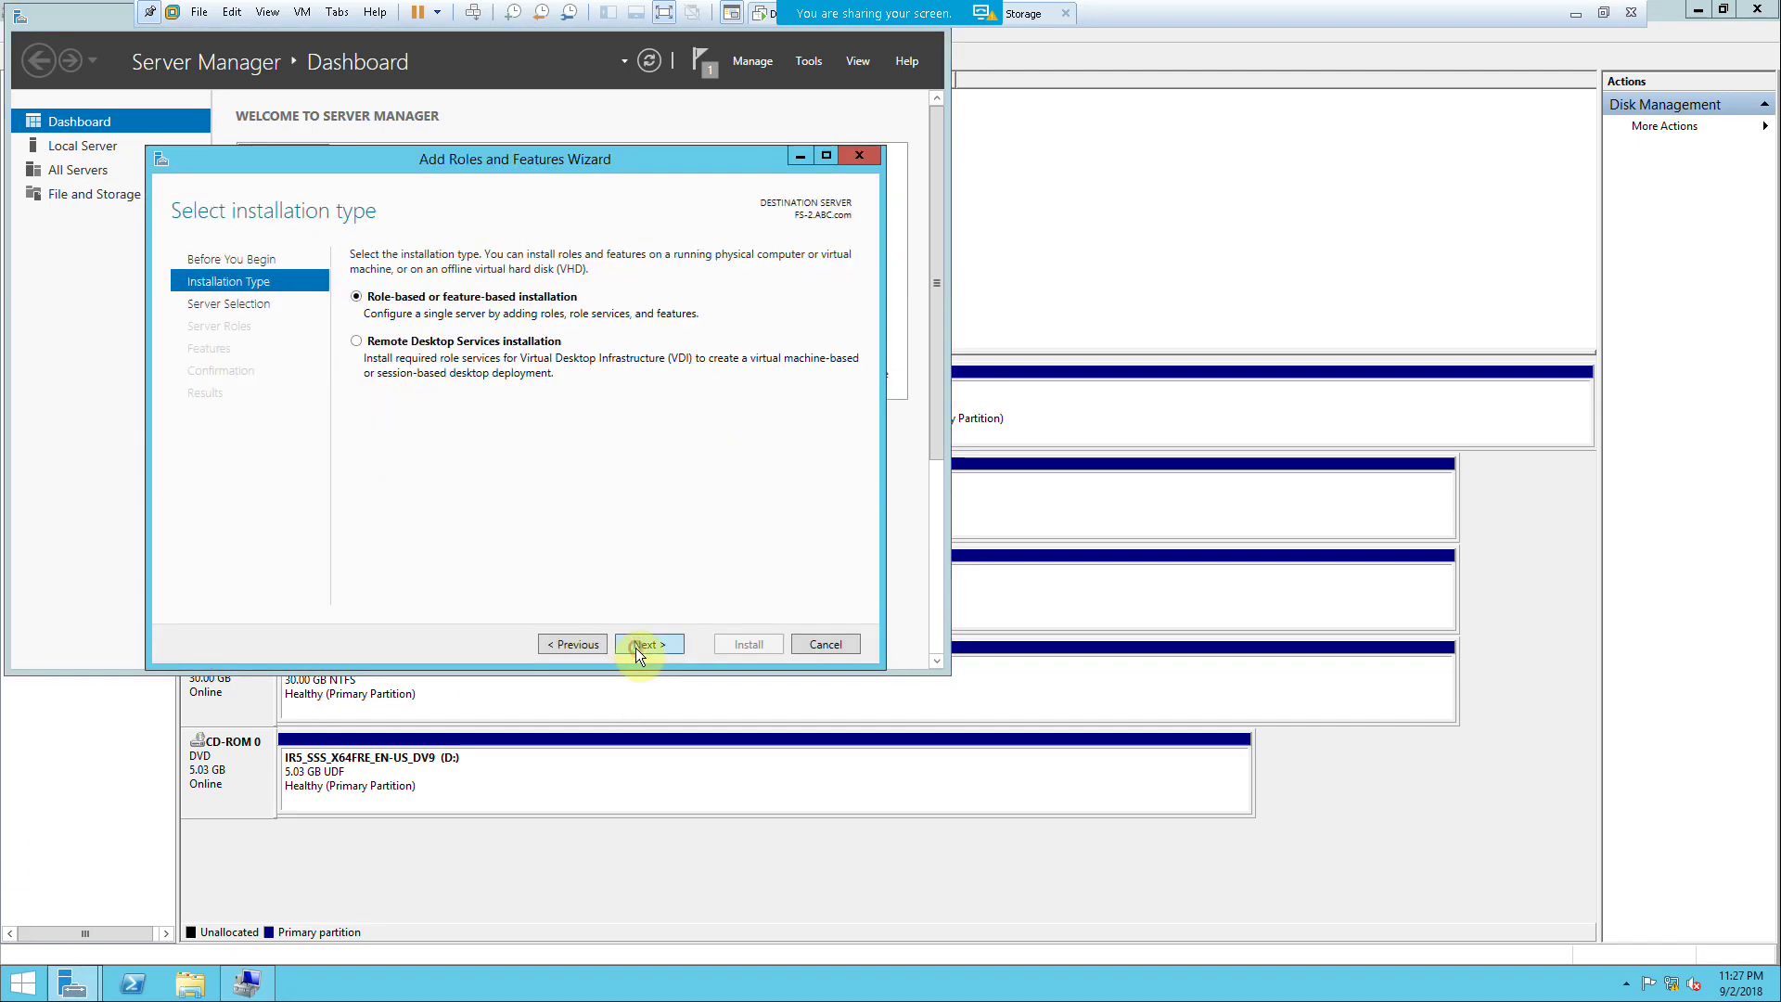
pyautogui.click(636, 647)
pyautogui.click(638, 642)
pyautogui.click(638, 644)
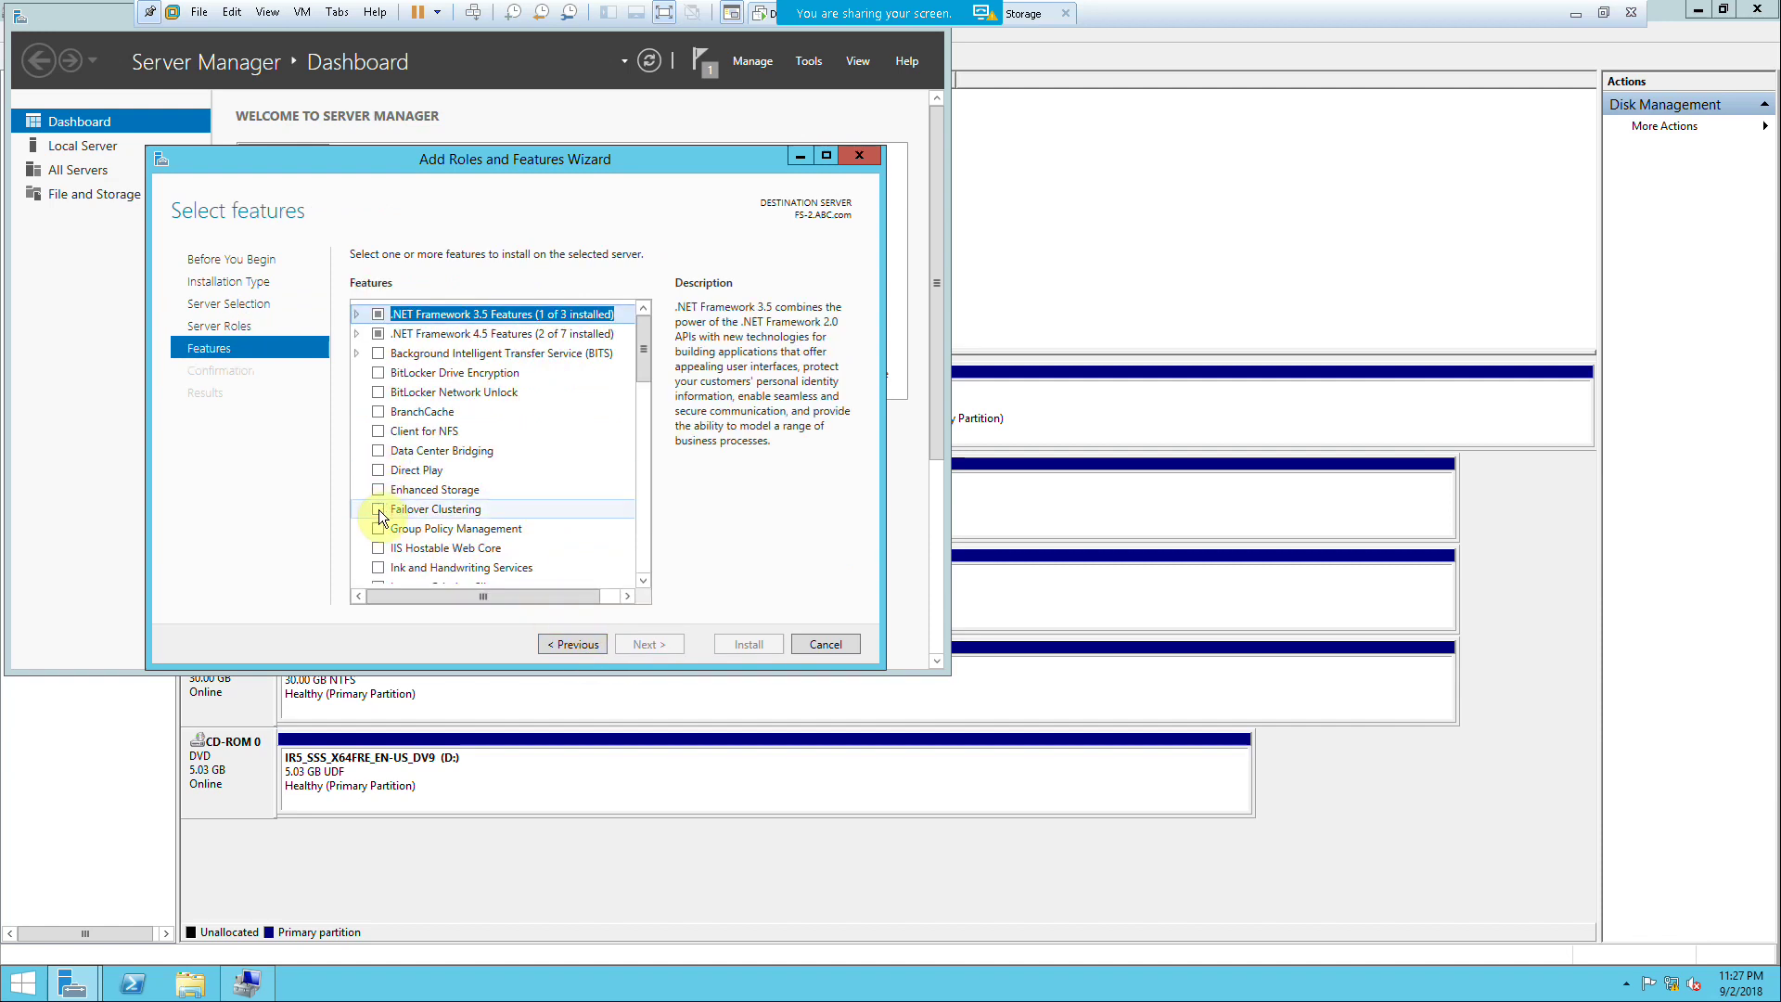
pyautogui.click(378, 508)
pyautogui.click(601, 558)
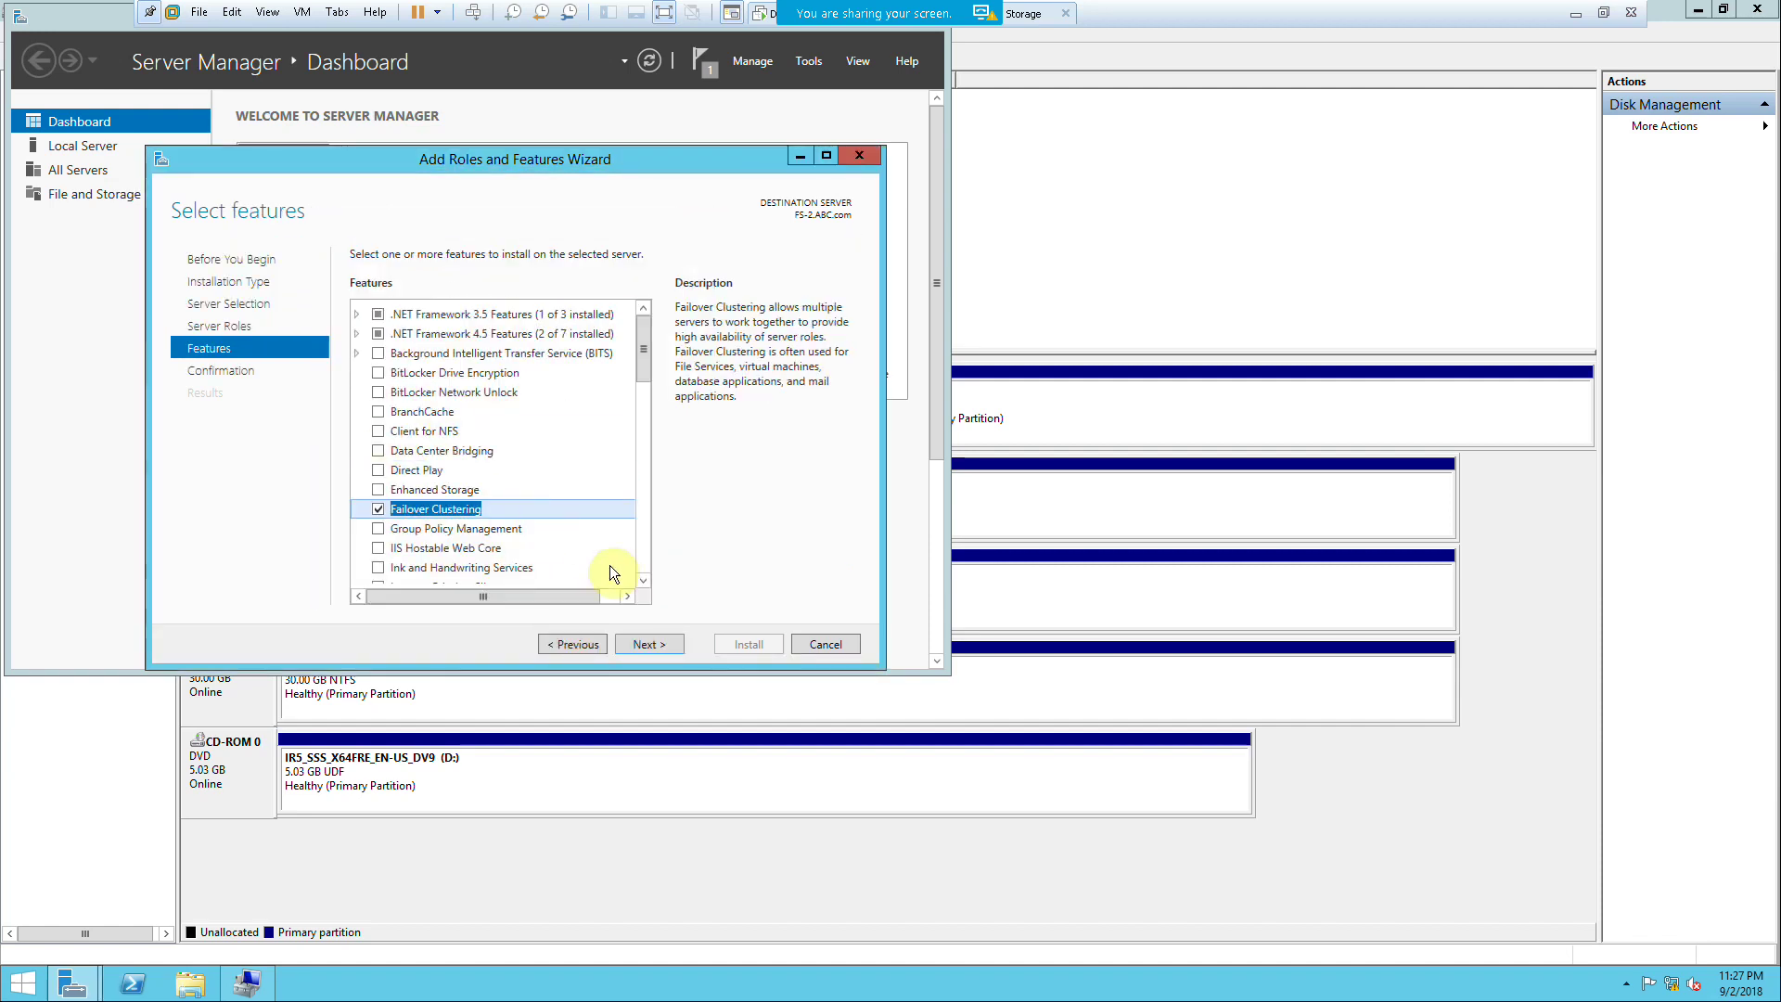
pyautogui.click(653, 640)
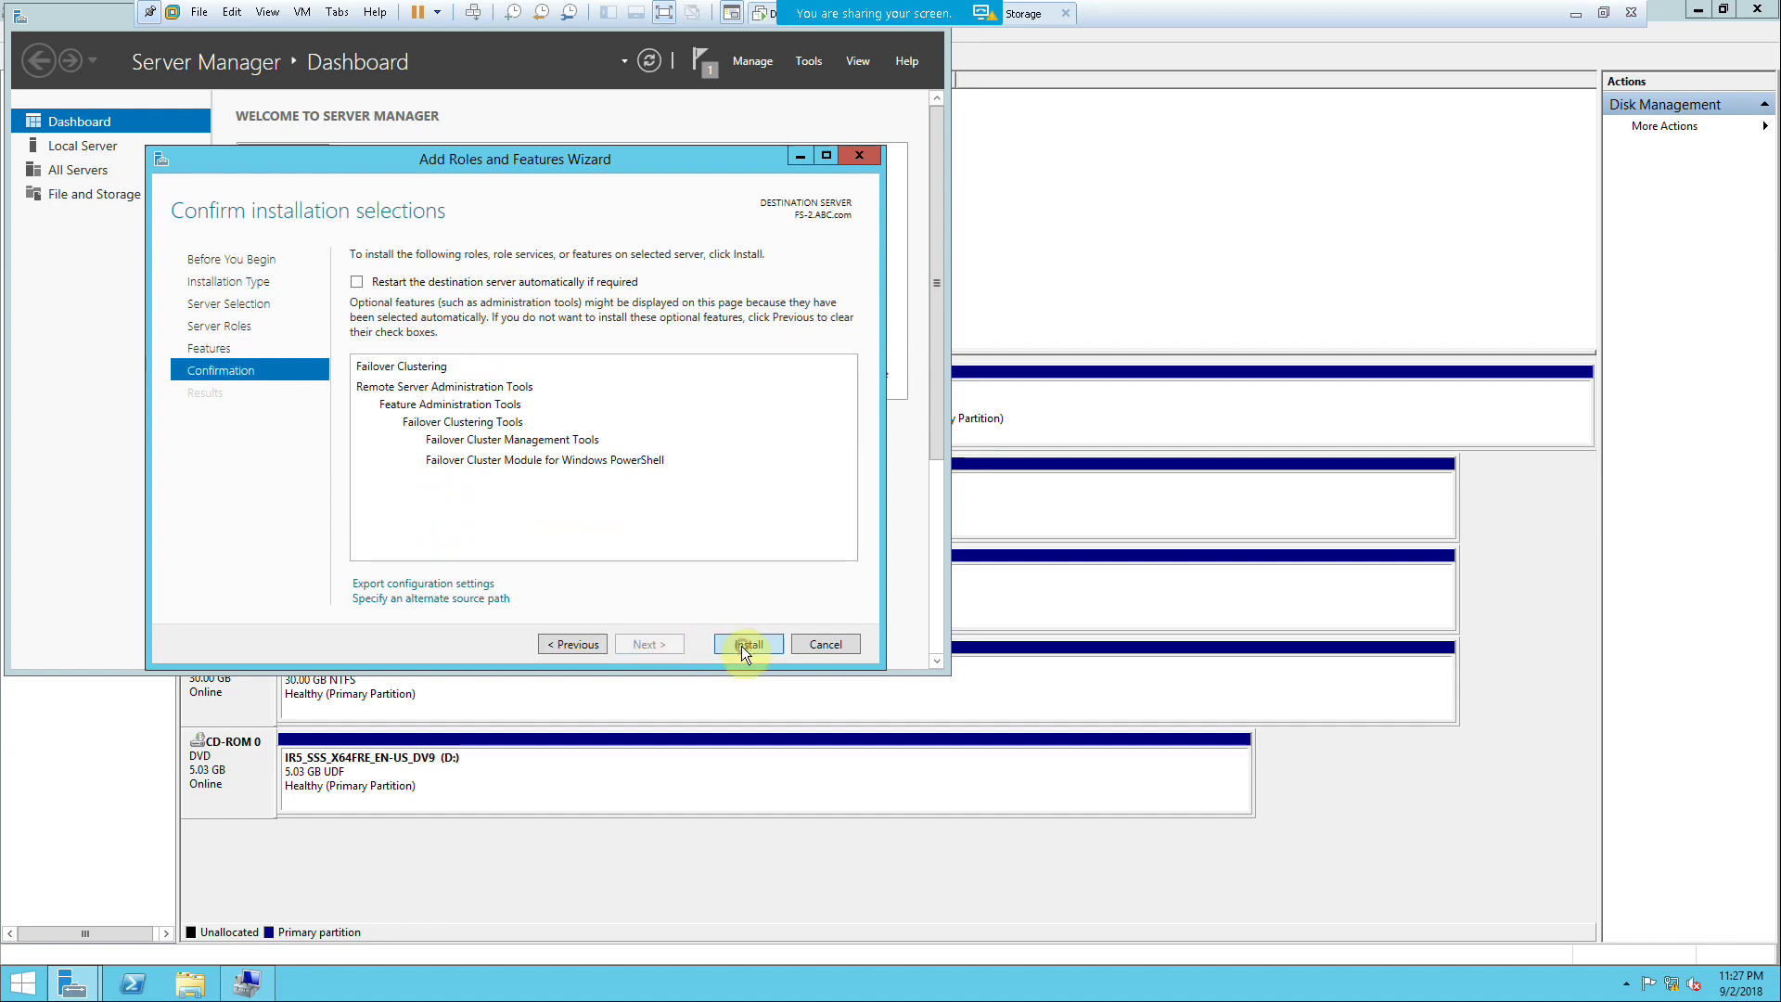
pyautogui.click(742, 645)
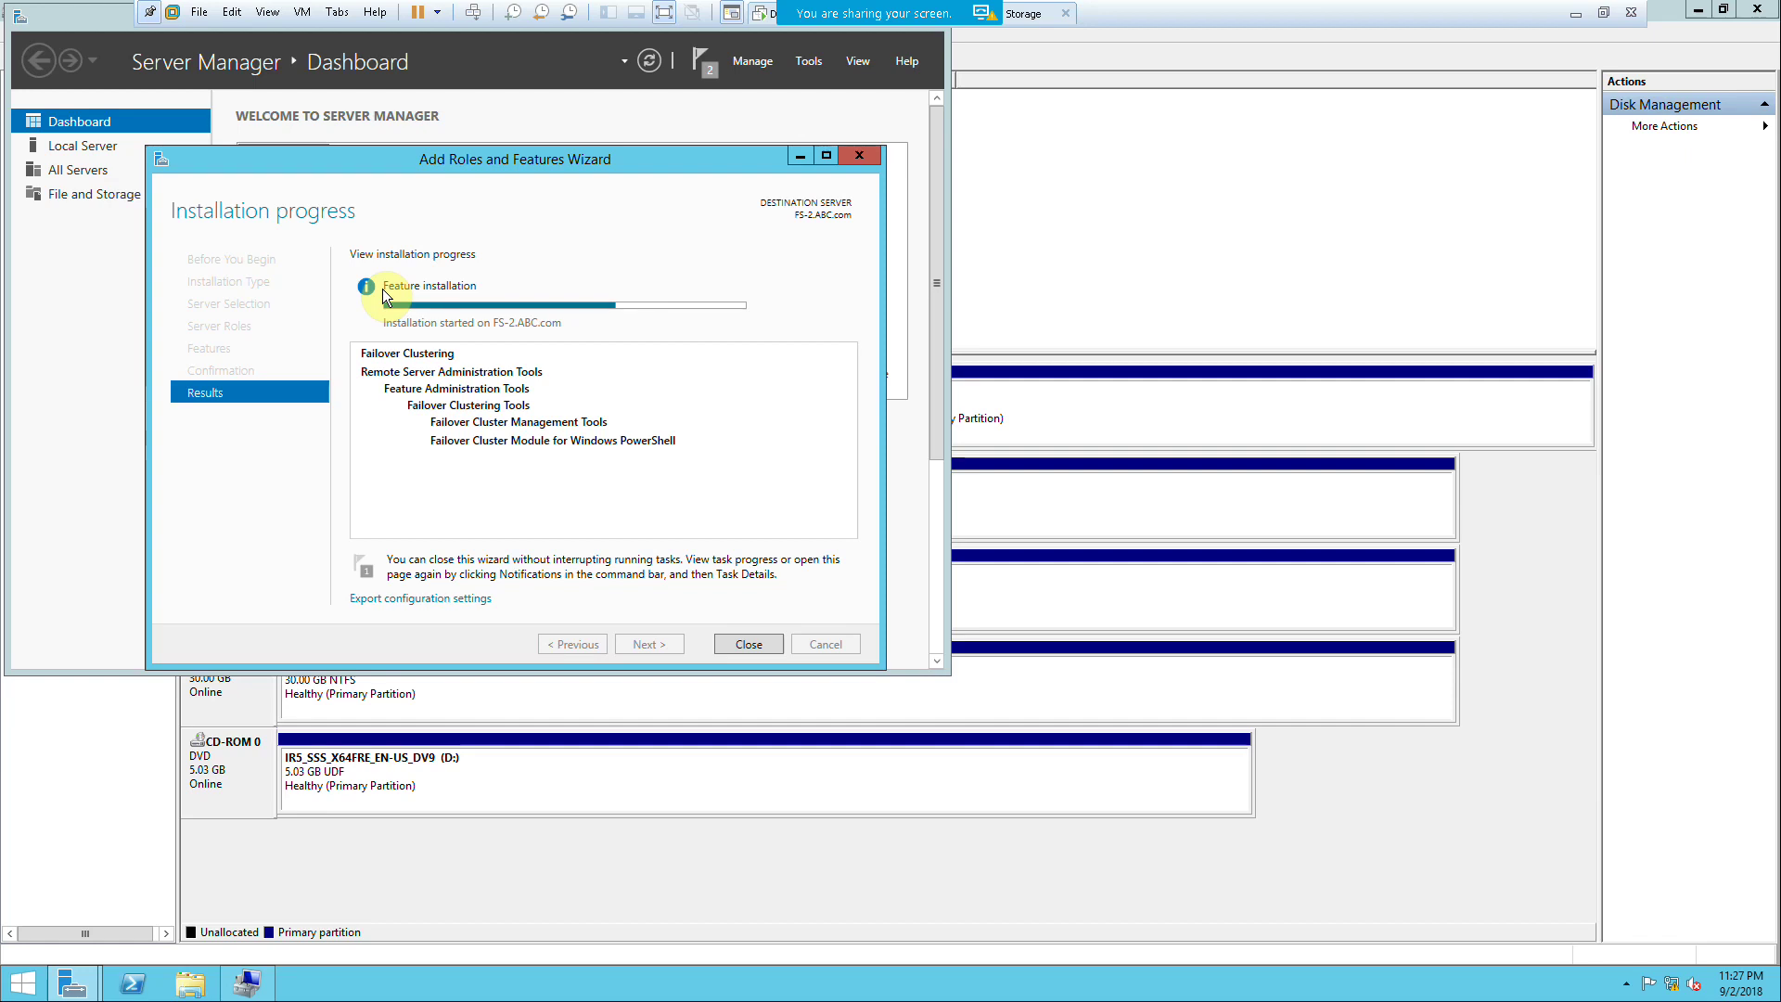
# Step: On the domain controller, open the Domain Admins group's properties in Active Directory Users and Computers
pyautogui.click(756, 24)
pyautogui.moveTo(353, 73); pyautogui.dragTo(463, 80)
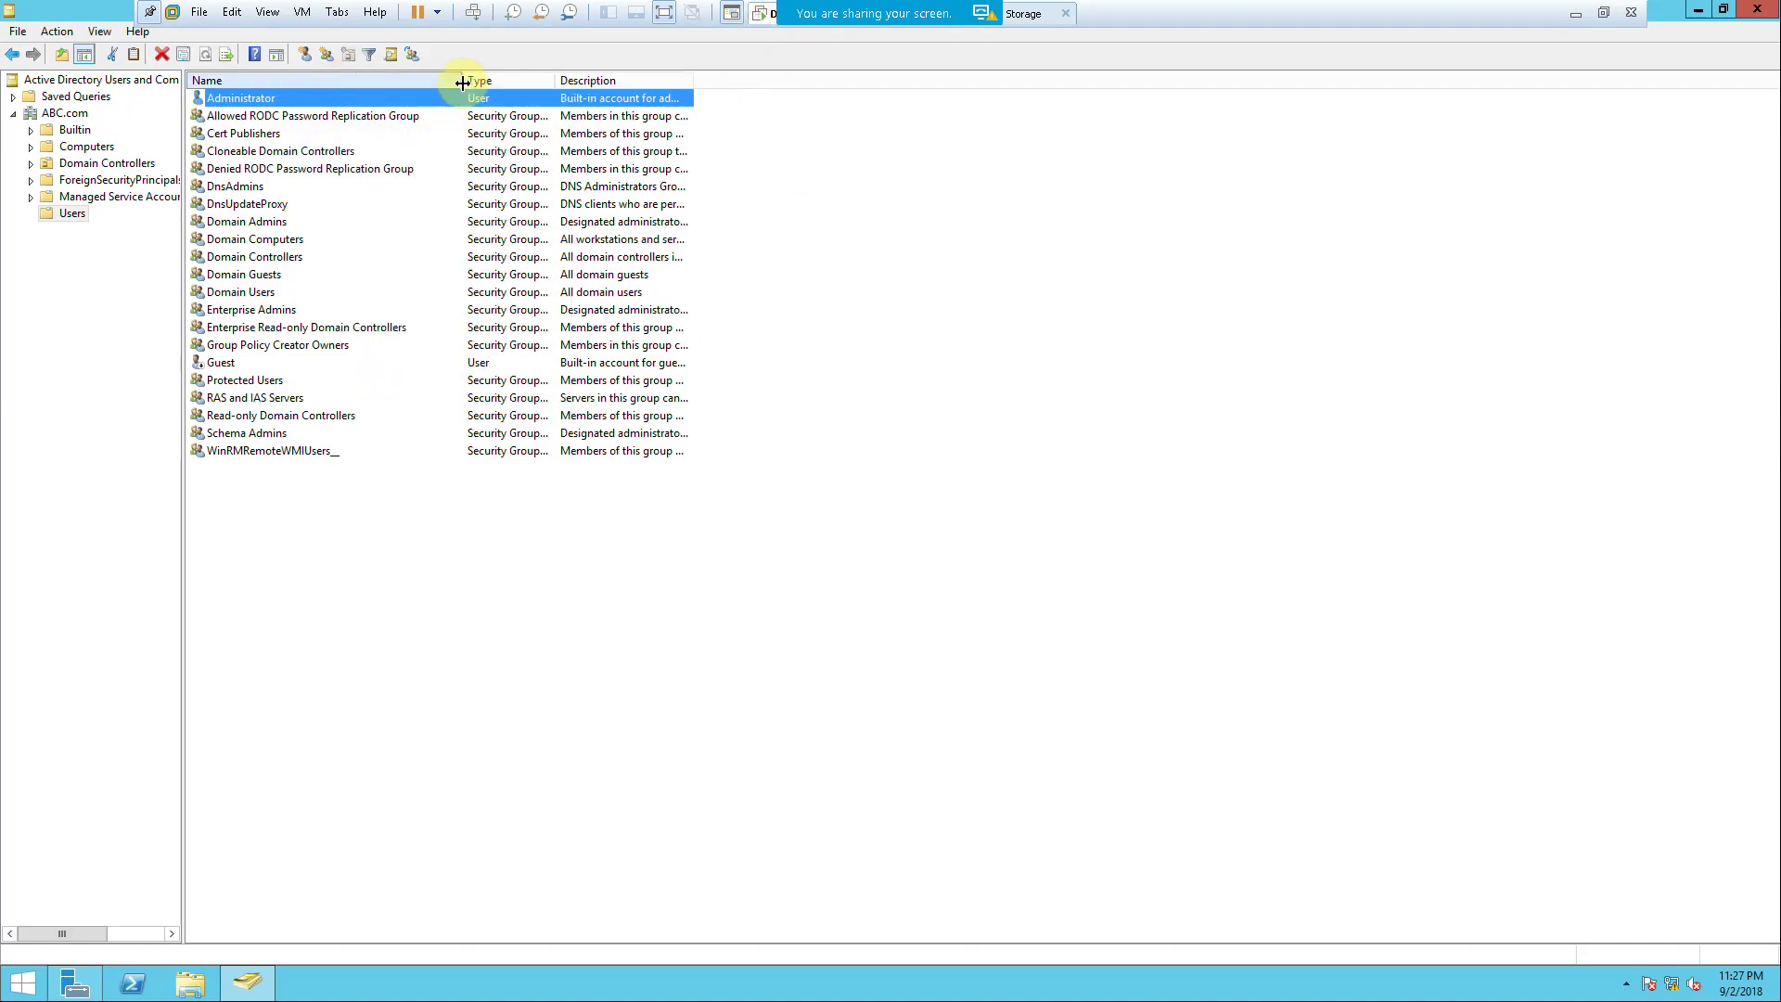
pyautogui.click(252, 232)
pyautogui.click(261, 223)
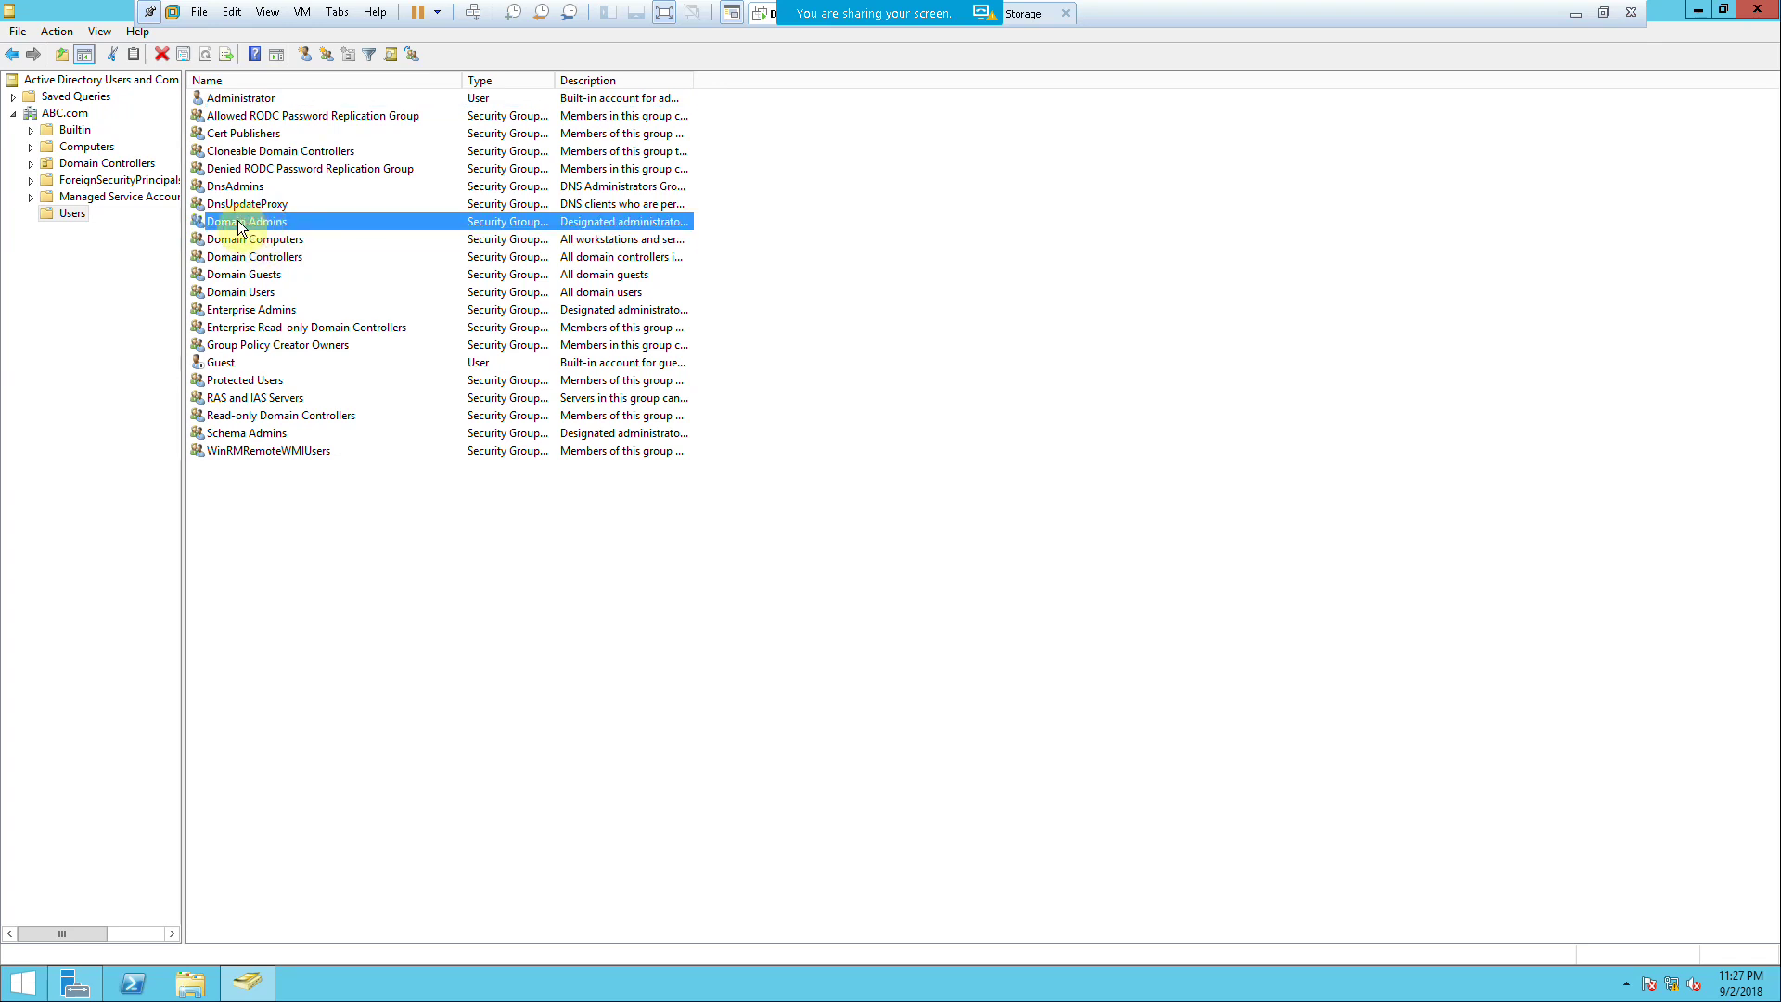
pyautogui.moveTo(556, 80); pyautogui.dragTo(591, 119)
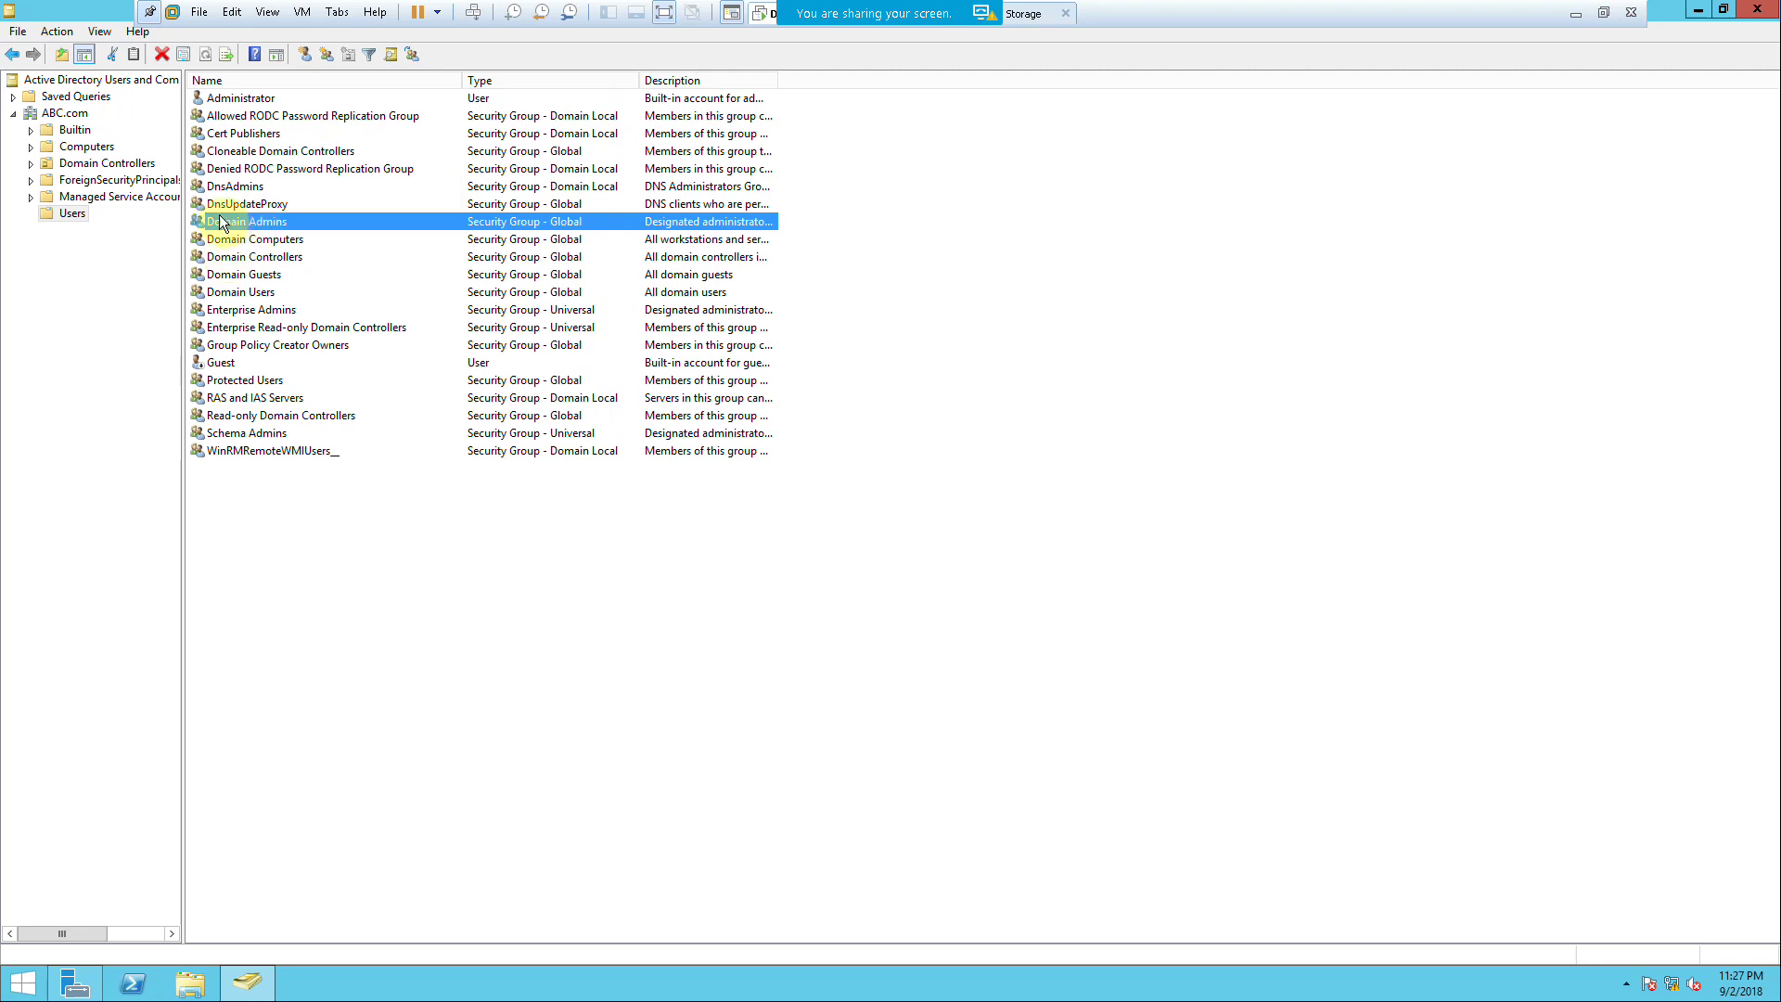
pyautogui.doubleClick(248, 220)
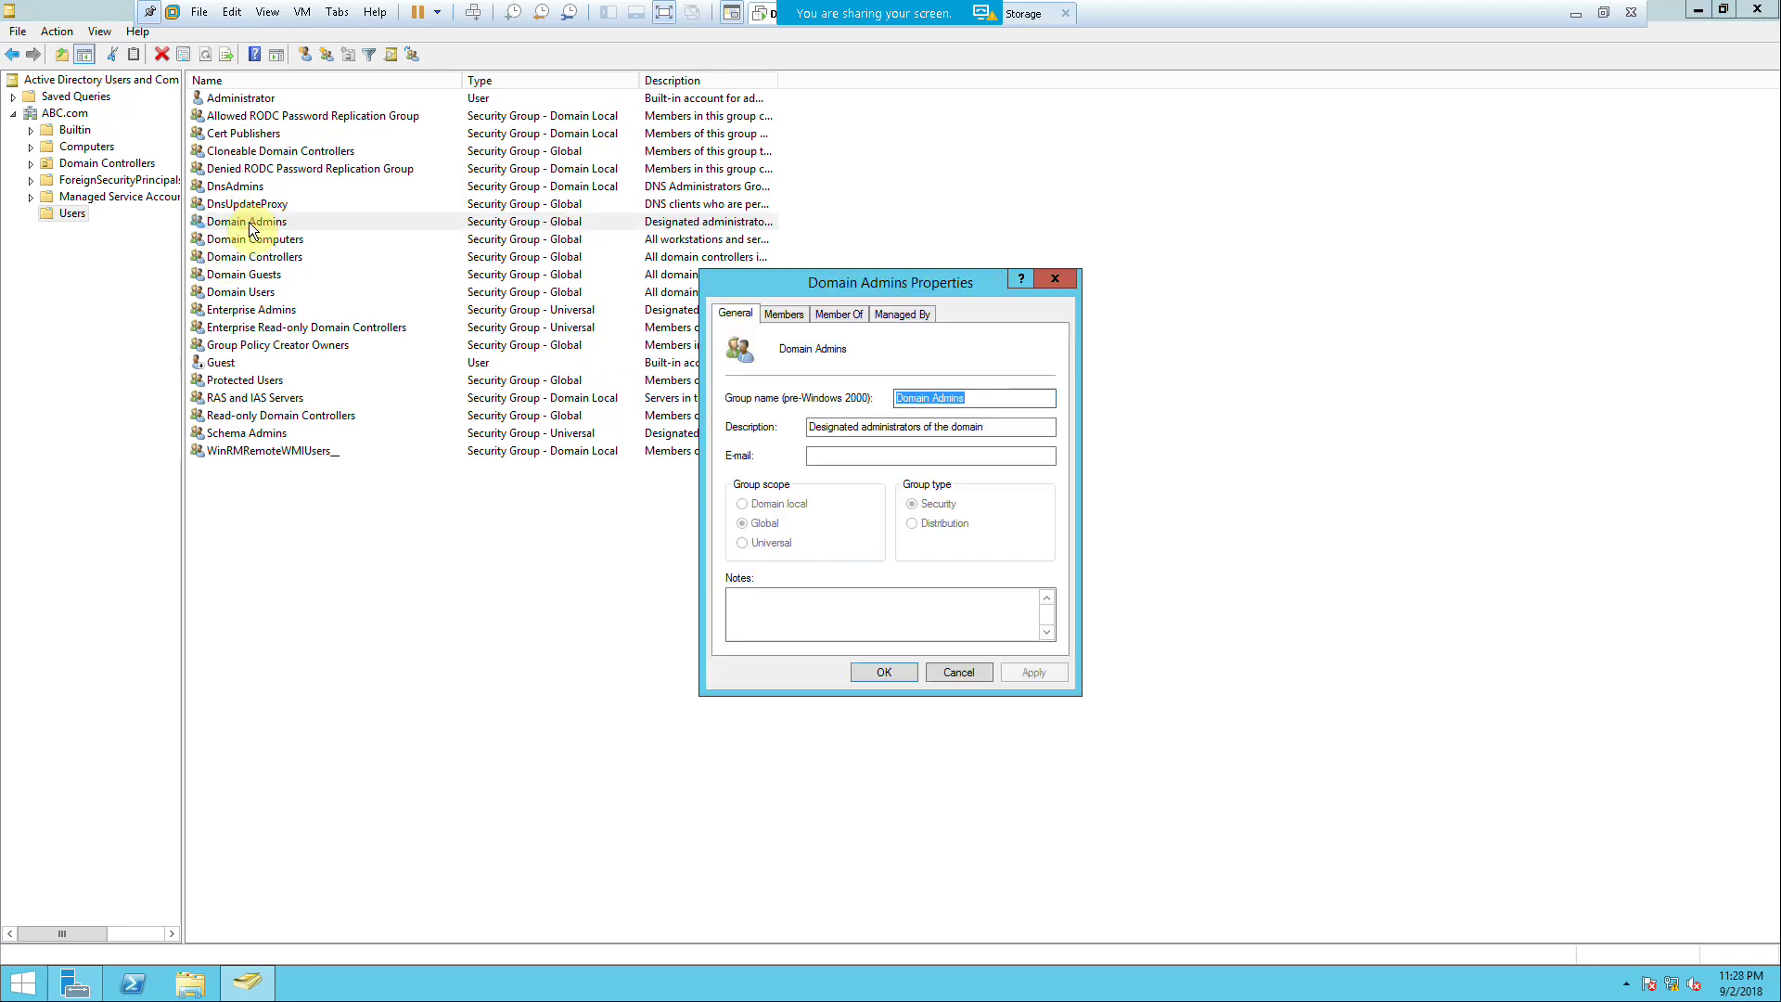
# Step: Start adding a Domain Admins member, with Computers included in the object types
pyautogui.click(781, 316)
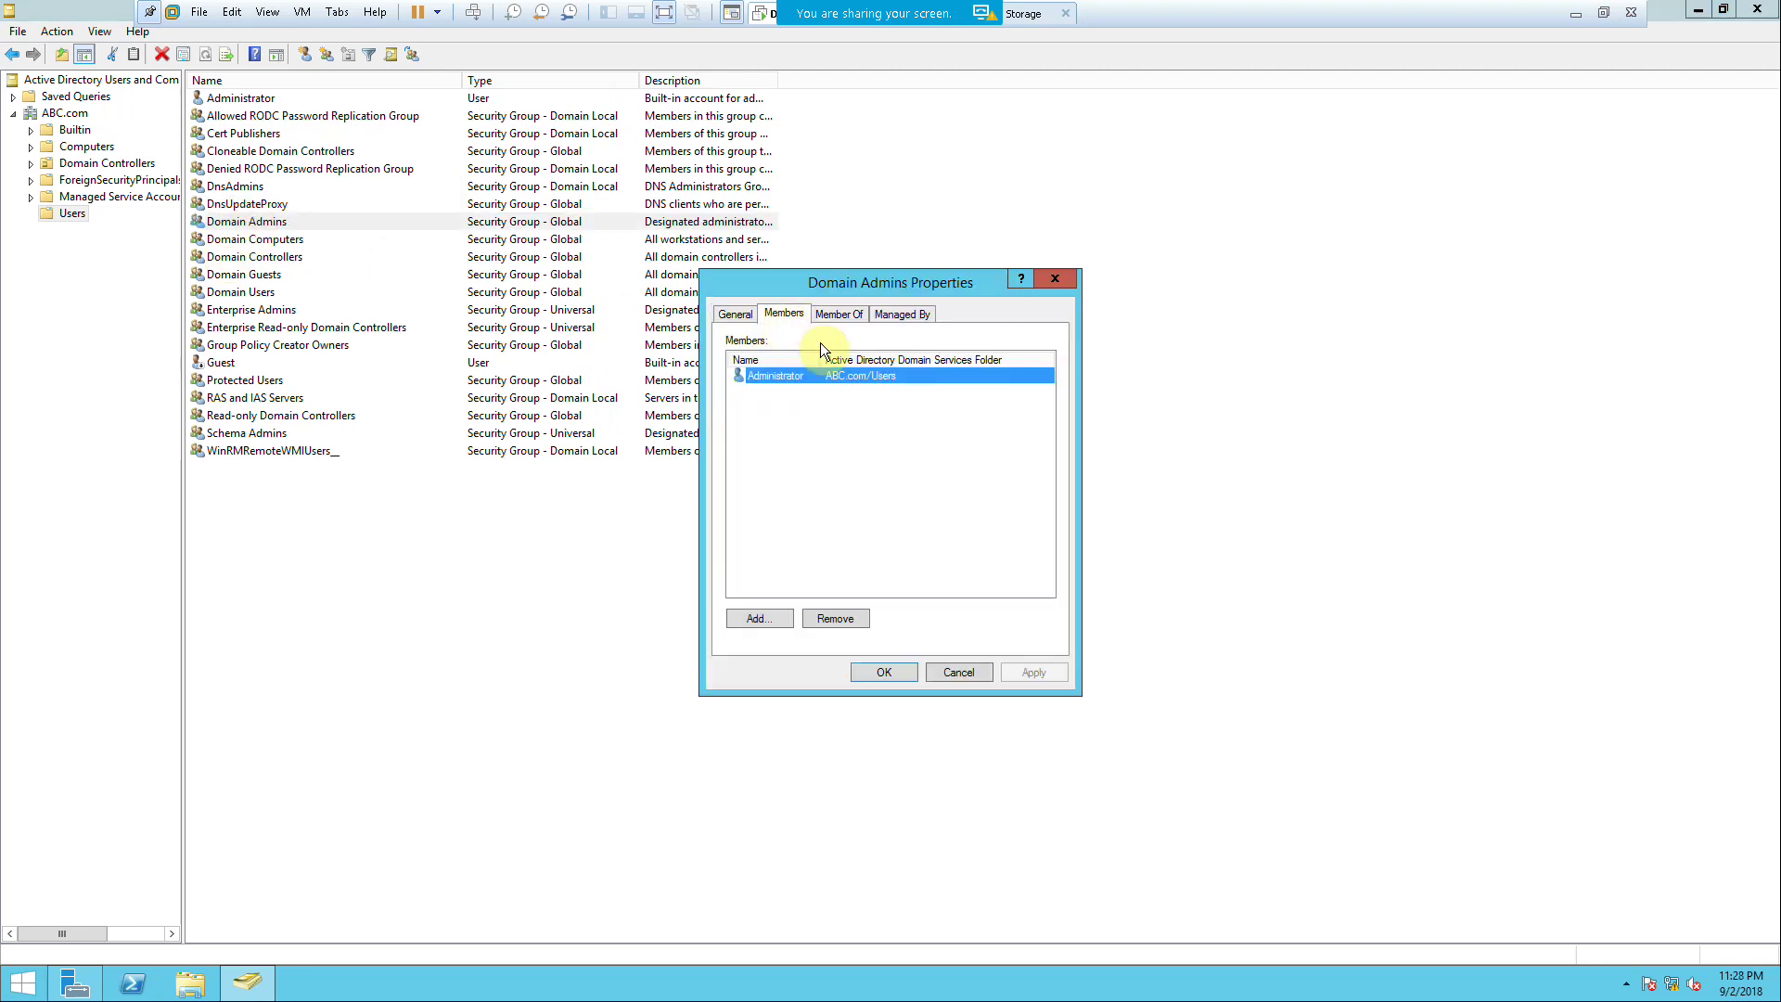
pyautogui.click(777, 619)
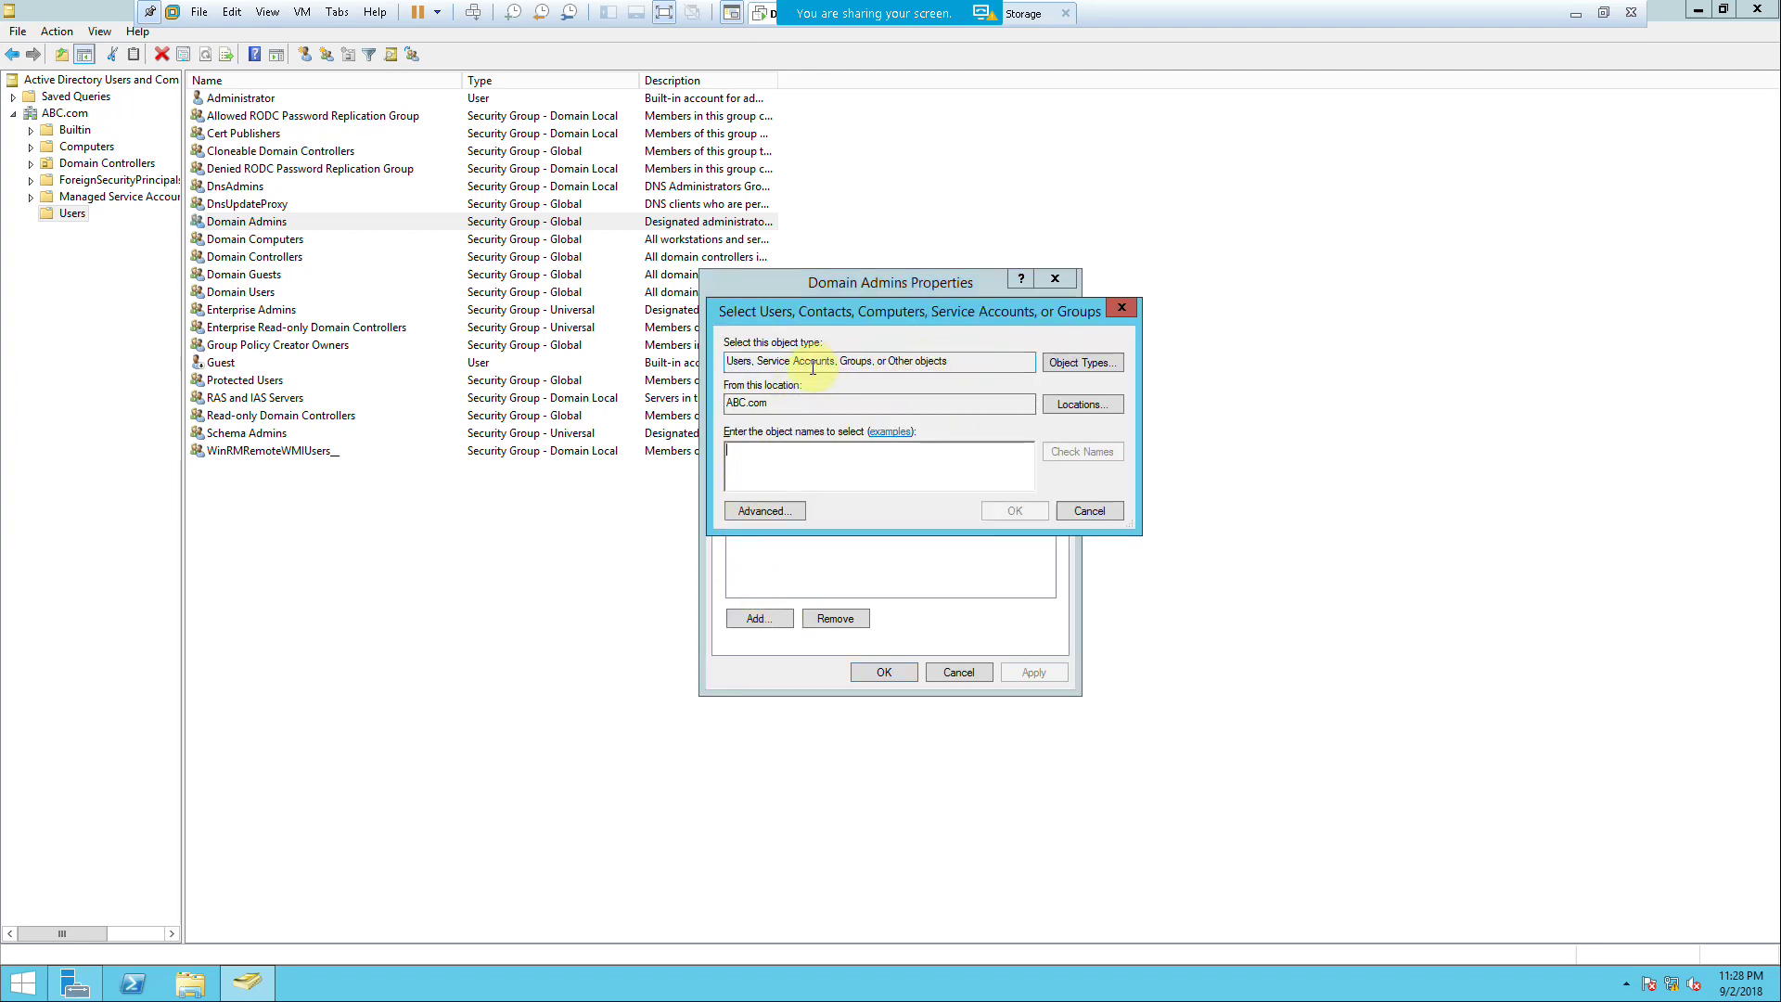
pyautogui.click(1081, 363)
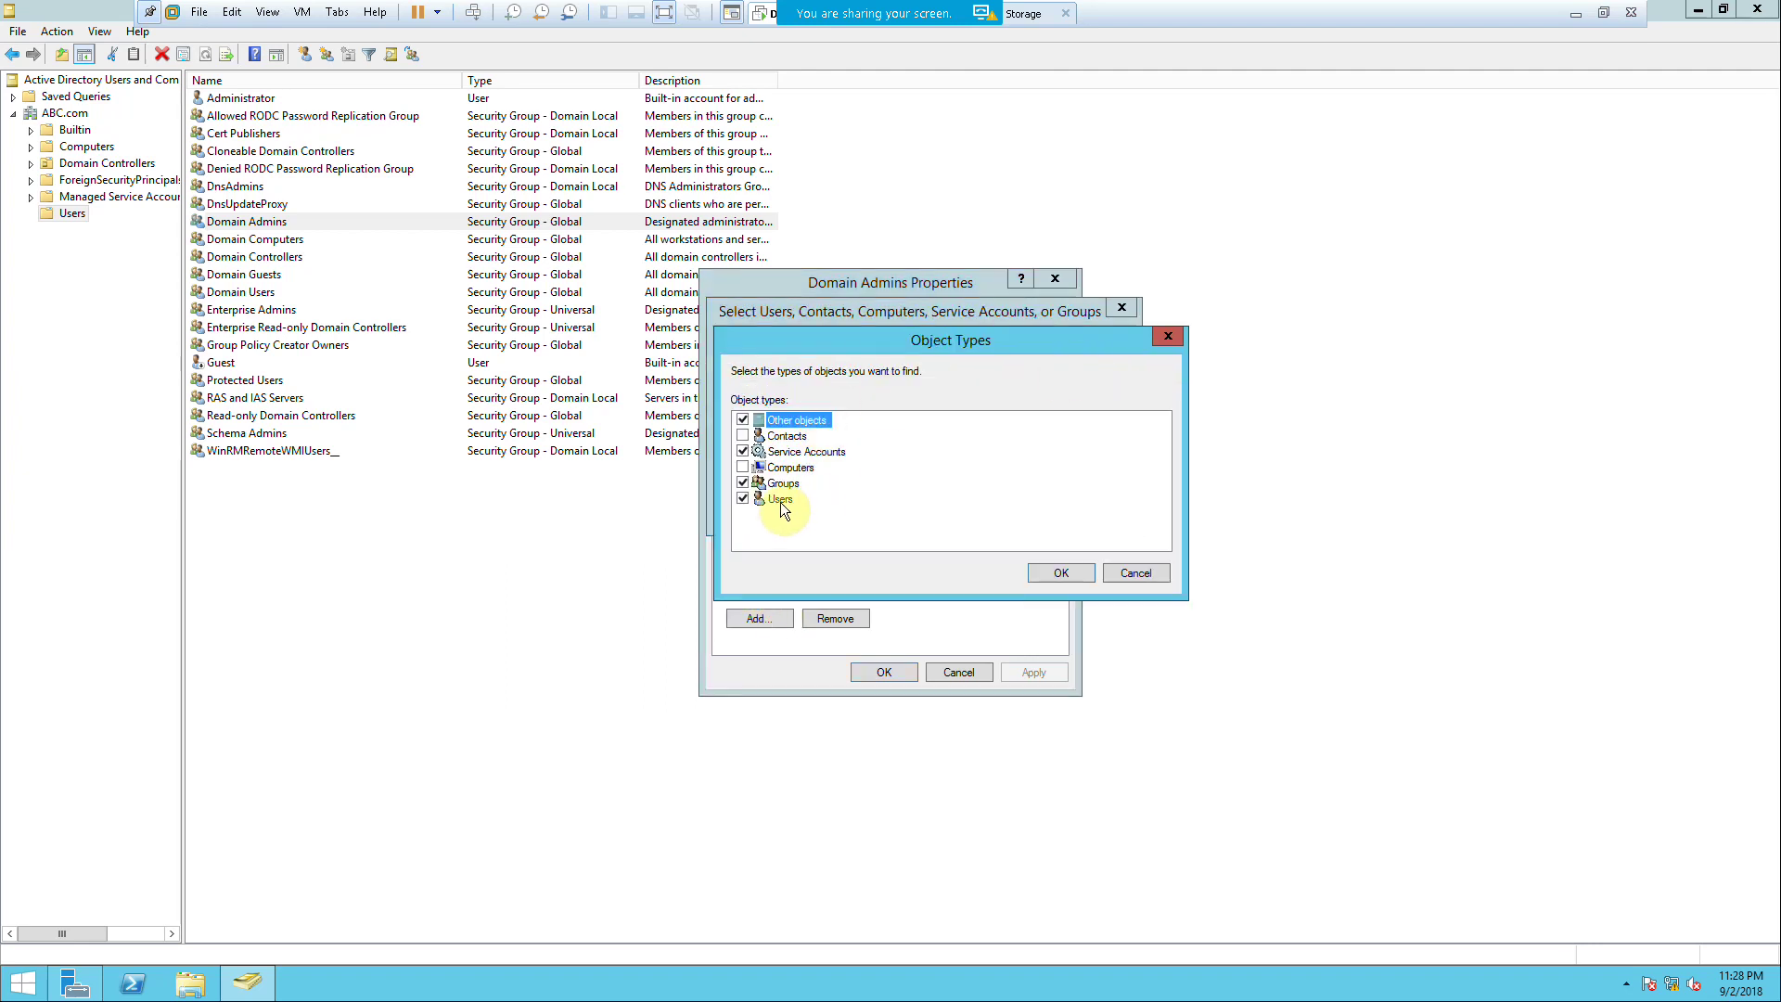
pyautogui.click(742, 466)
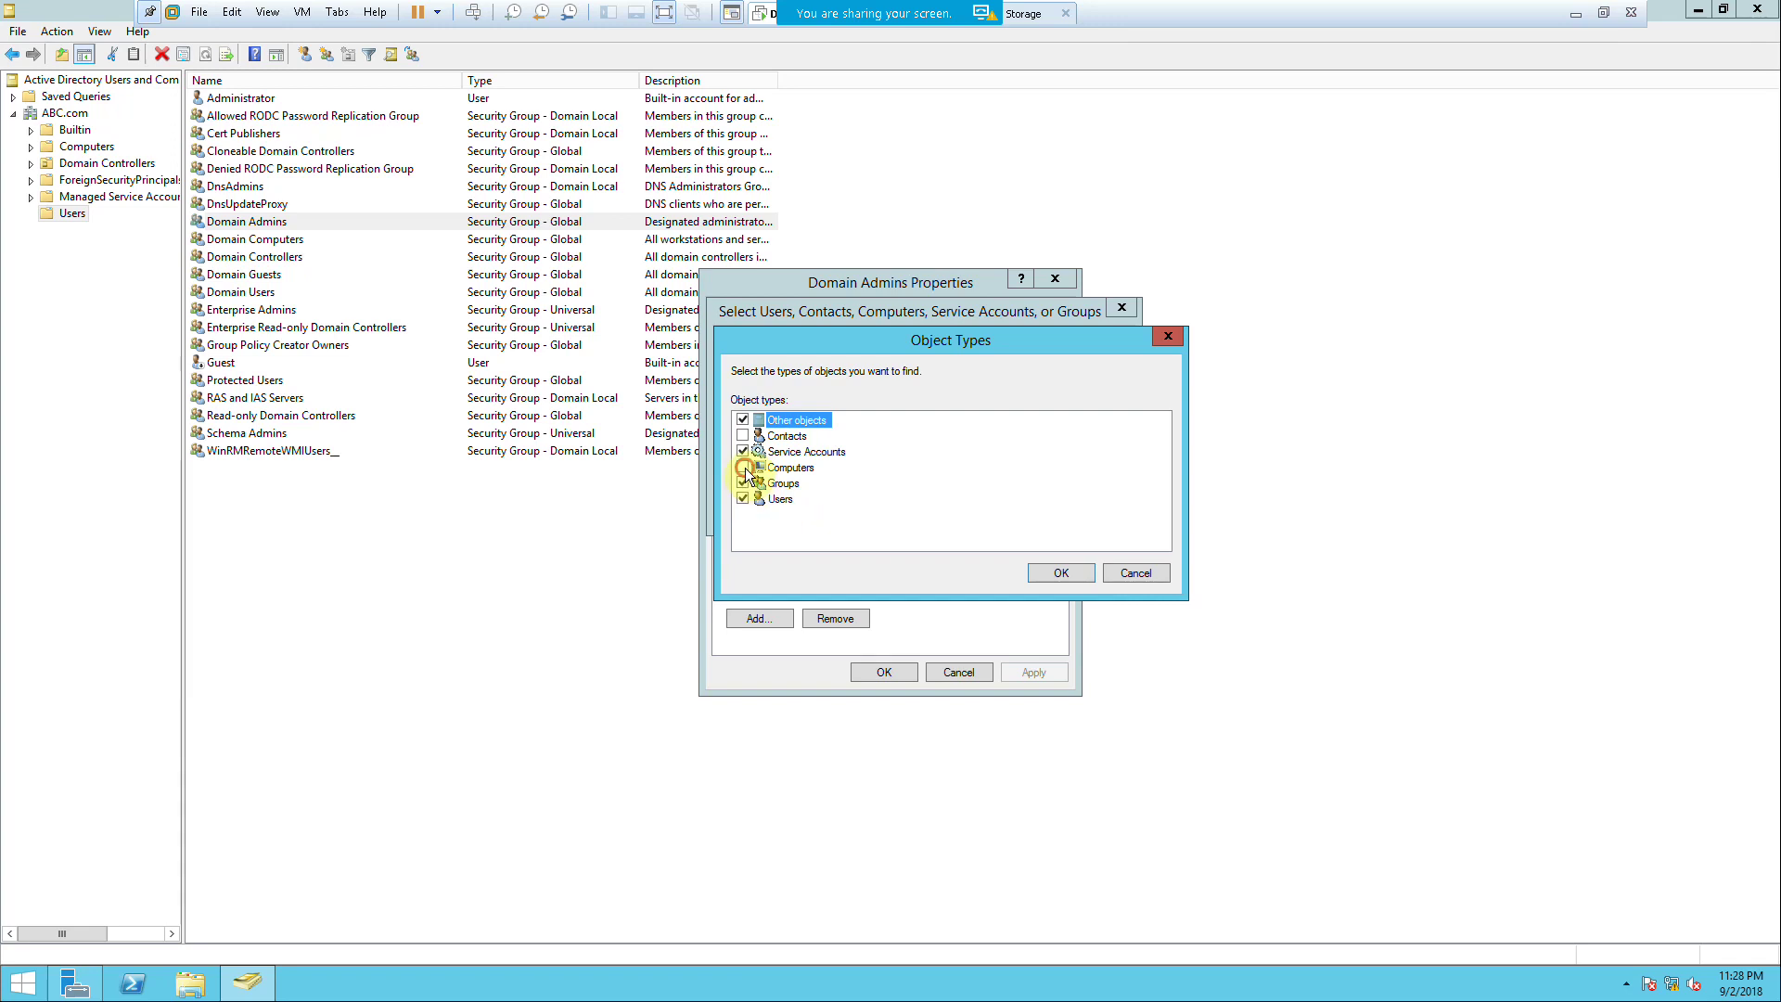
pyautogui.click(1061, 573)
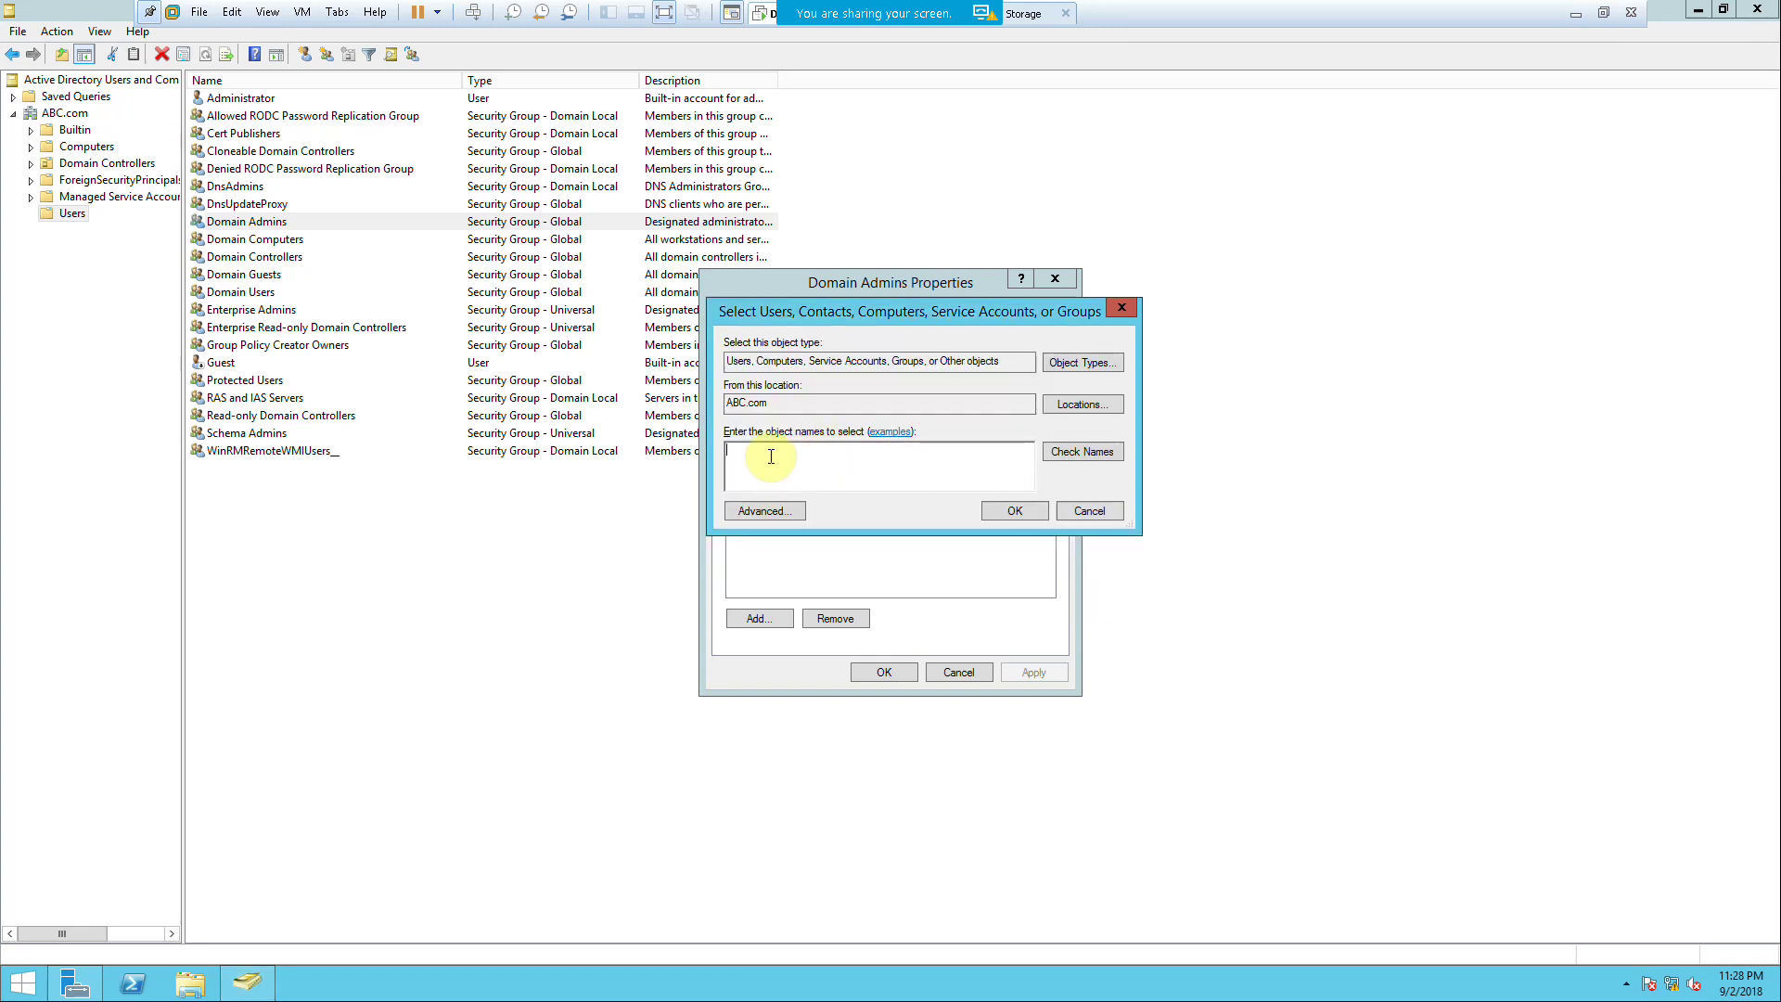
# Step: Look up 'fs' and add FS-1 and FS-2 as Domain Admins members, then apply
pyautogui.write('fs')
pyautogui.press('Return')
pyautogui.click(770, 457)
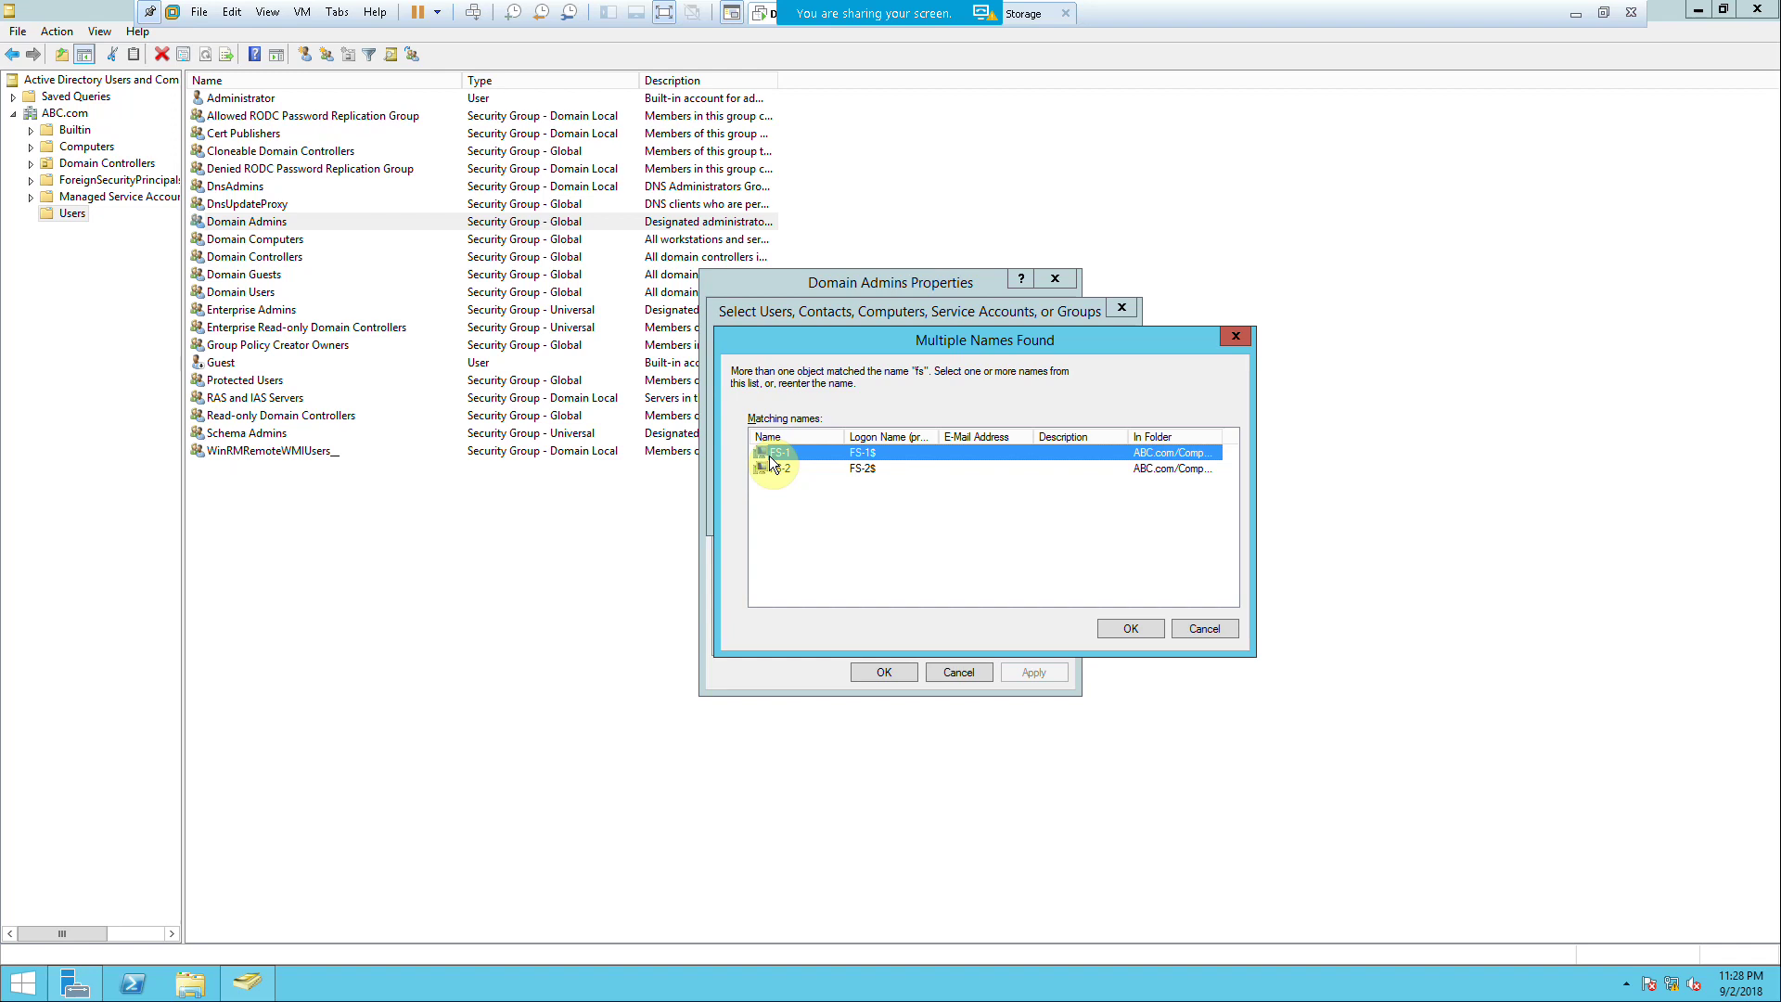
pyautogui.click(1128, 628)
pyautogui.click(1026, 624)
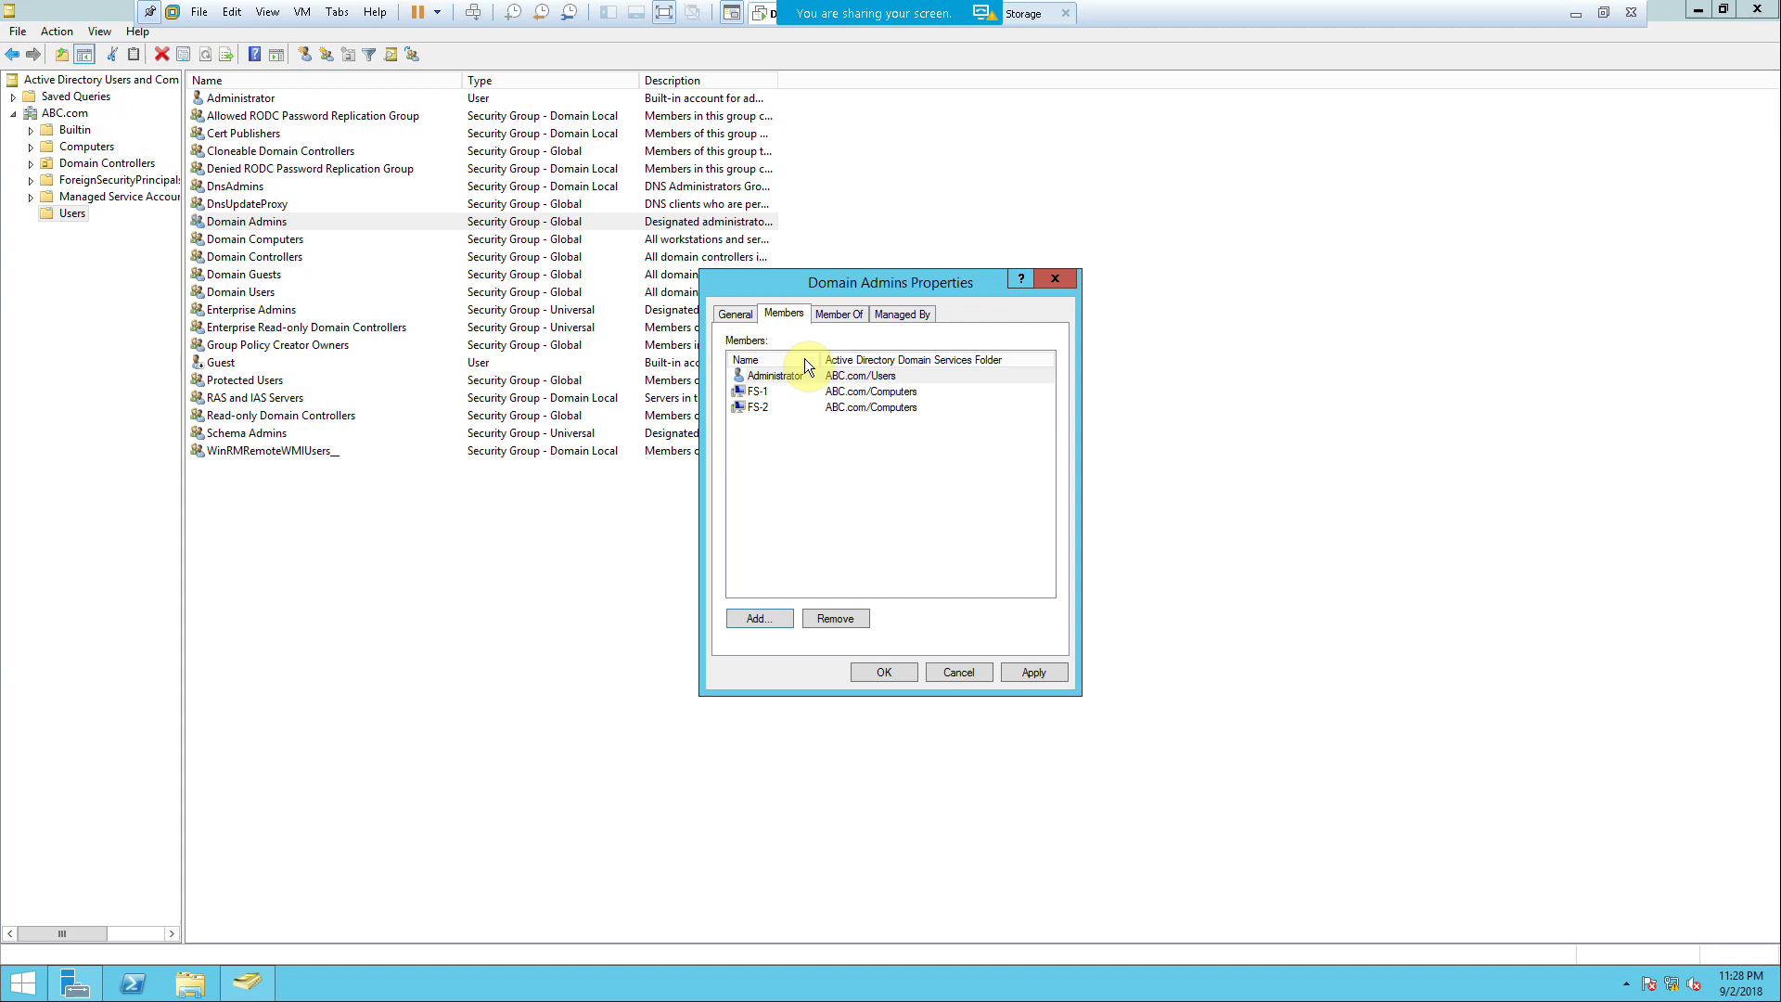
pyautogui.click(1041, 672)
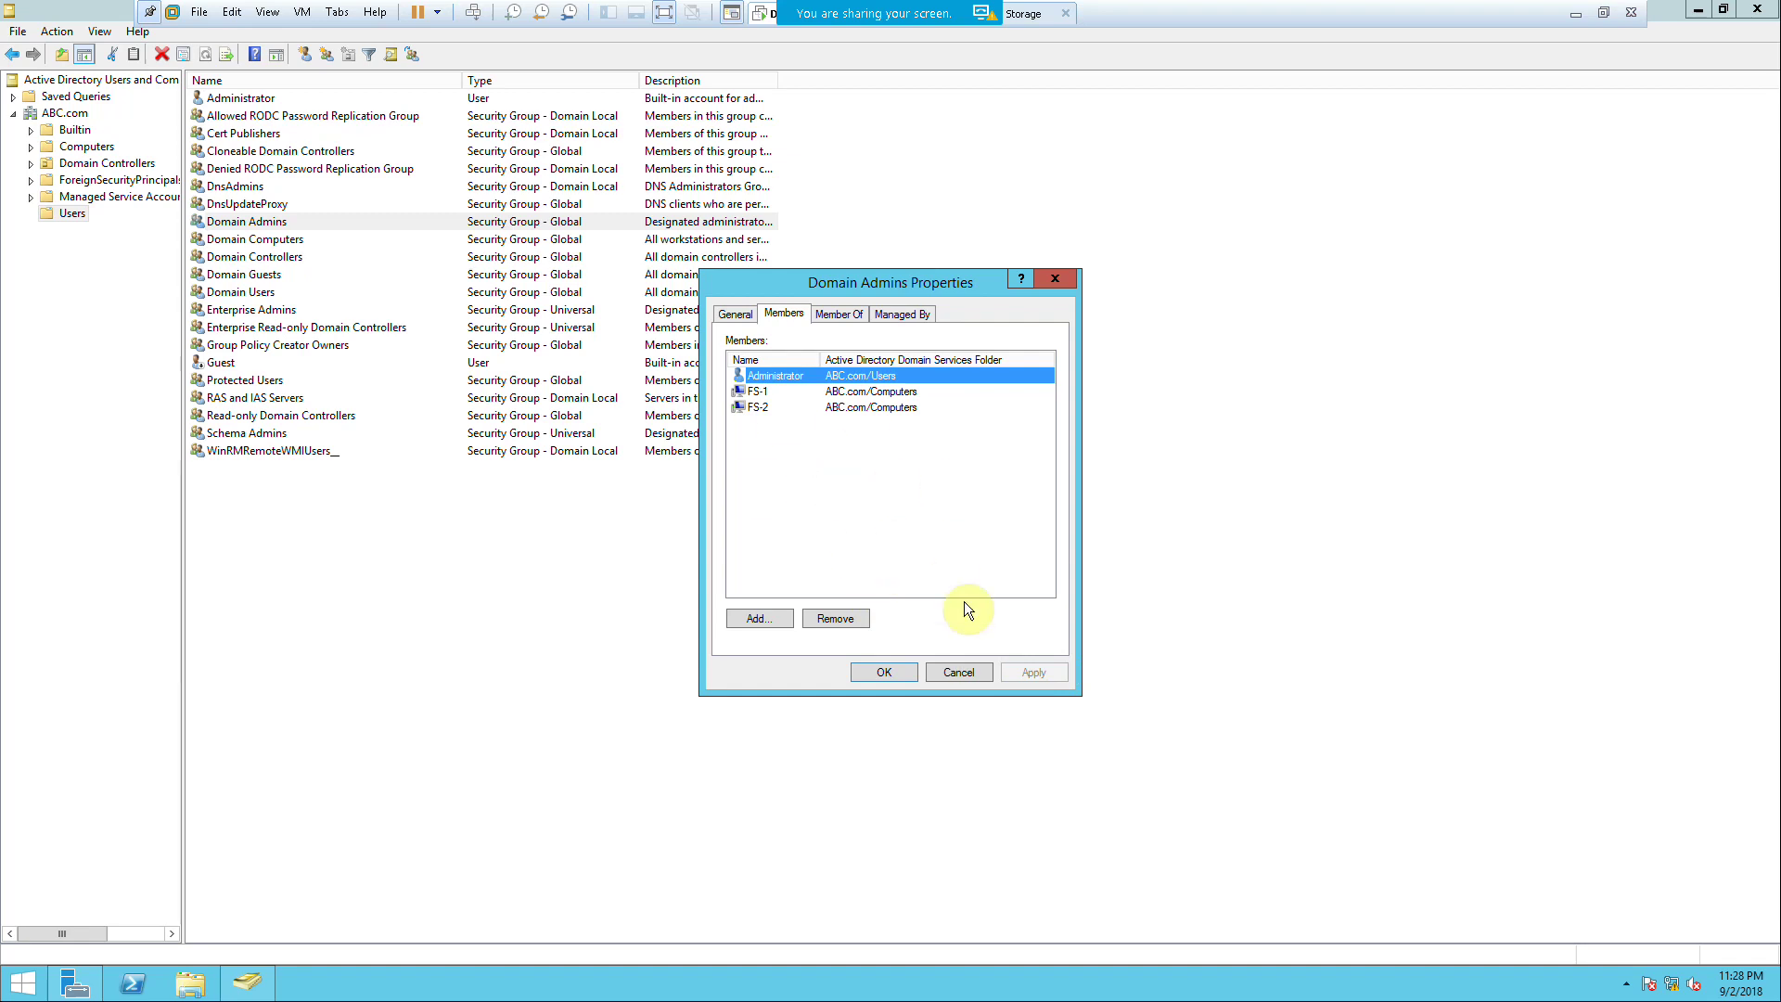
pyautogui.click(897, 680)
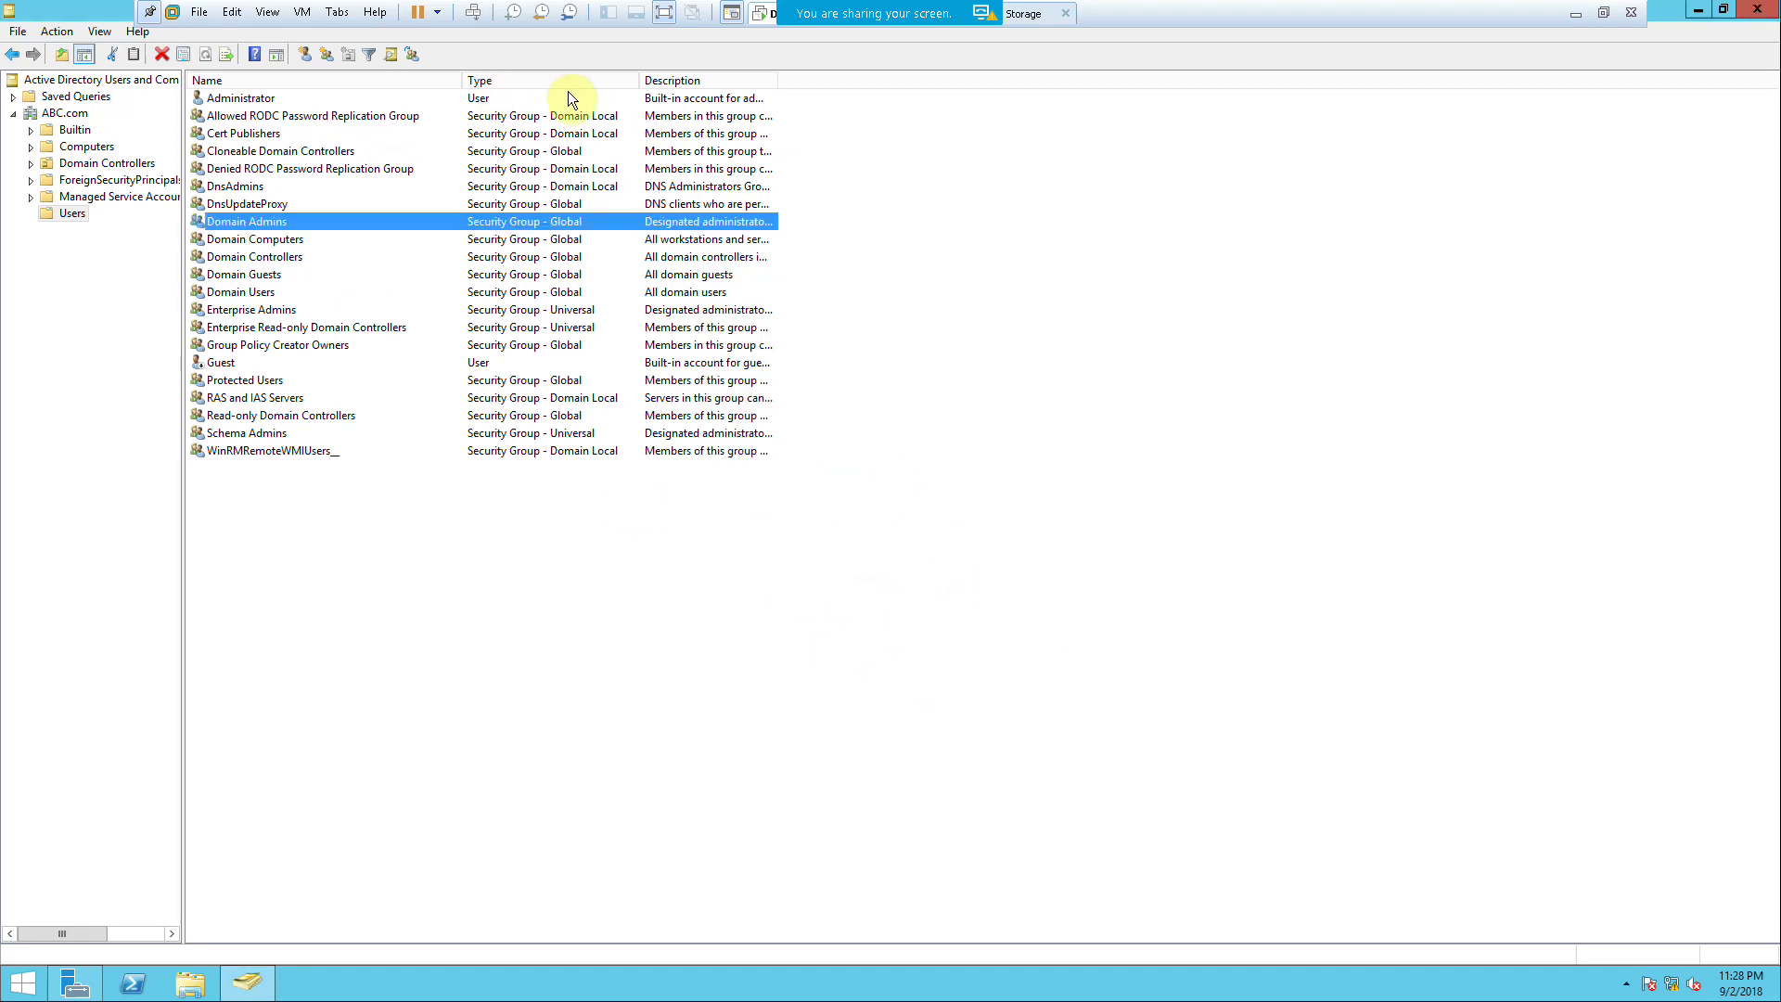
# Step: Switch to FS-2 and close the completed Add Roles and Features wizard
pyautogui.click(1604, 12)
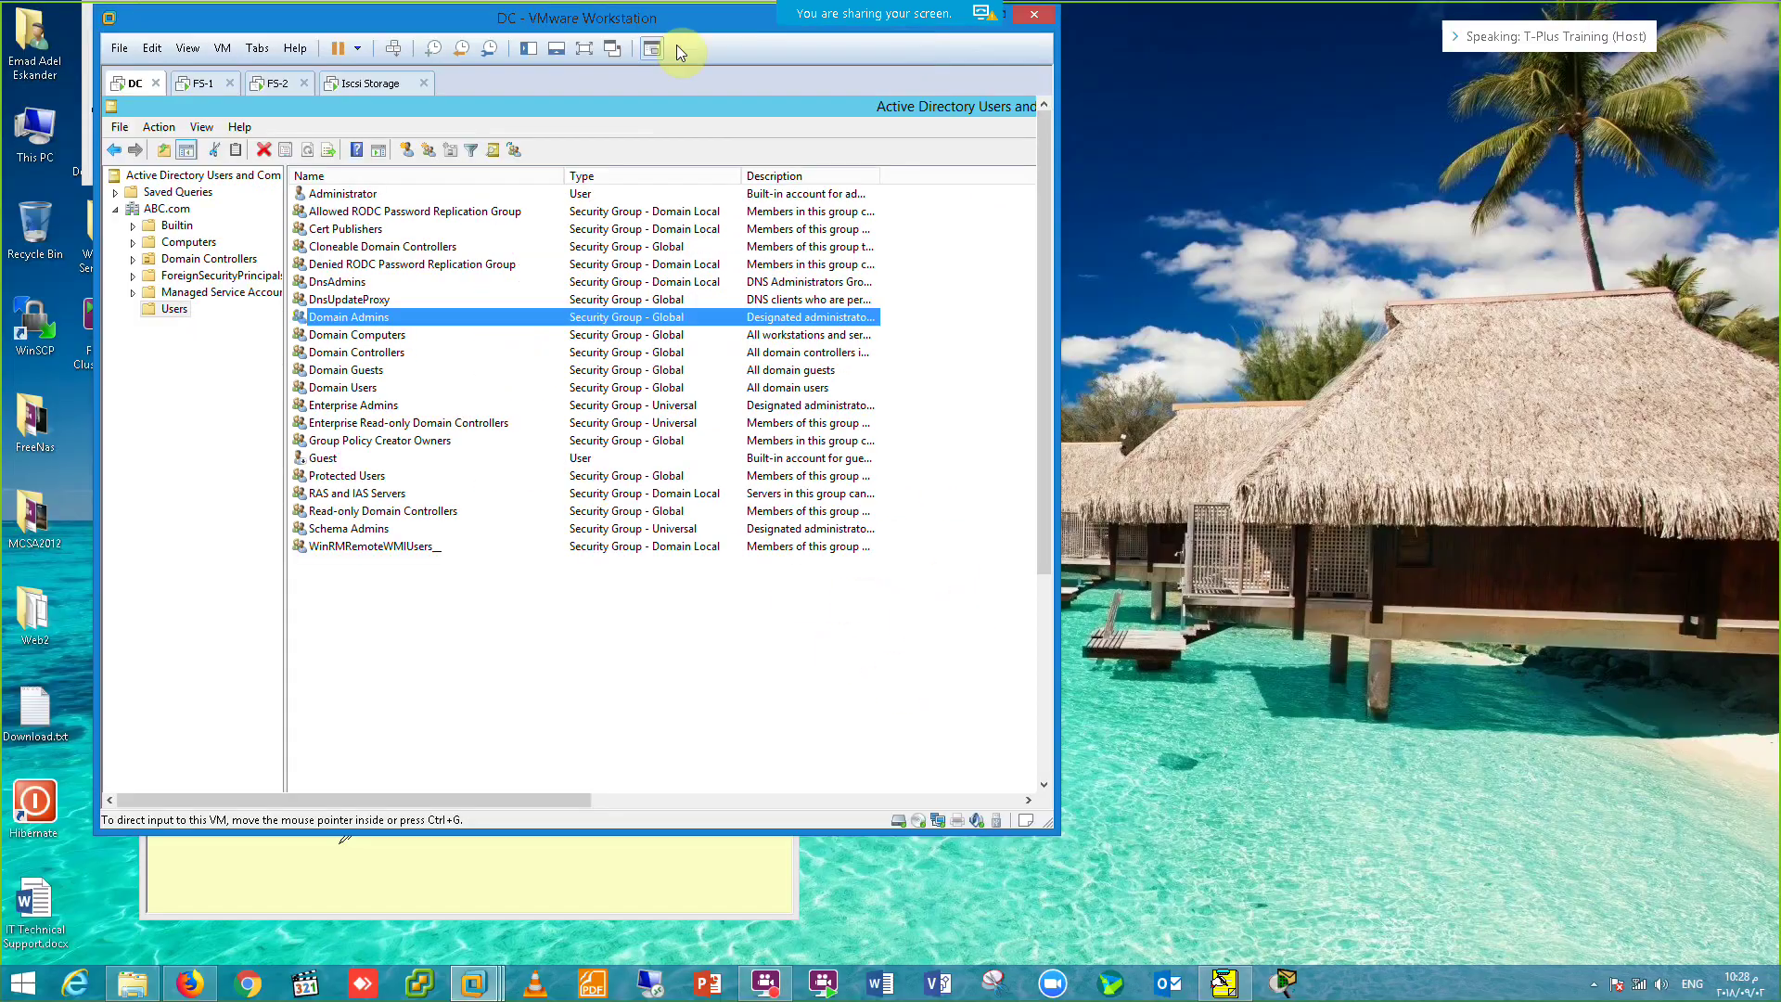
pyautogui.click(206, 84)
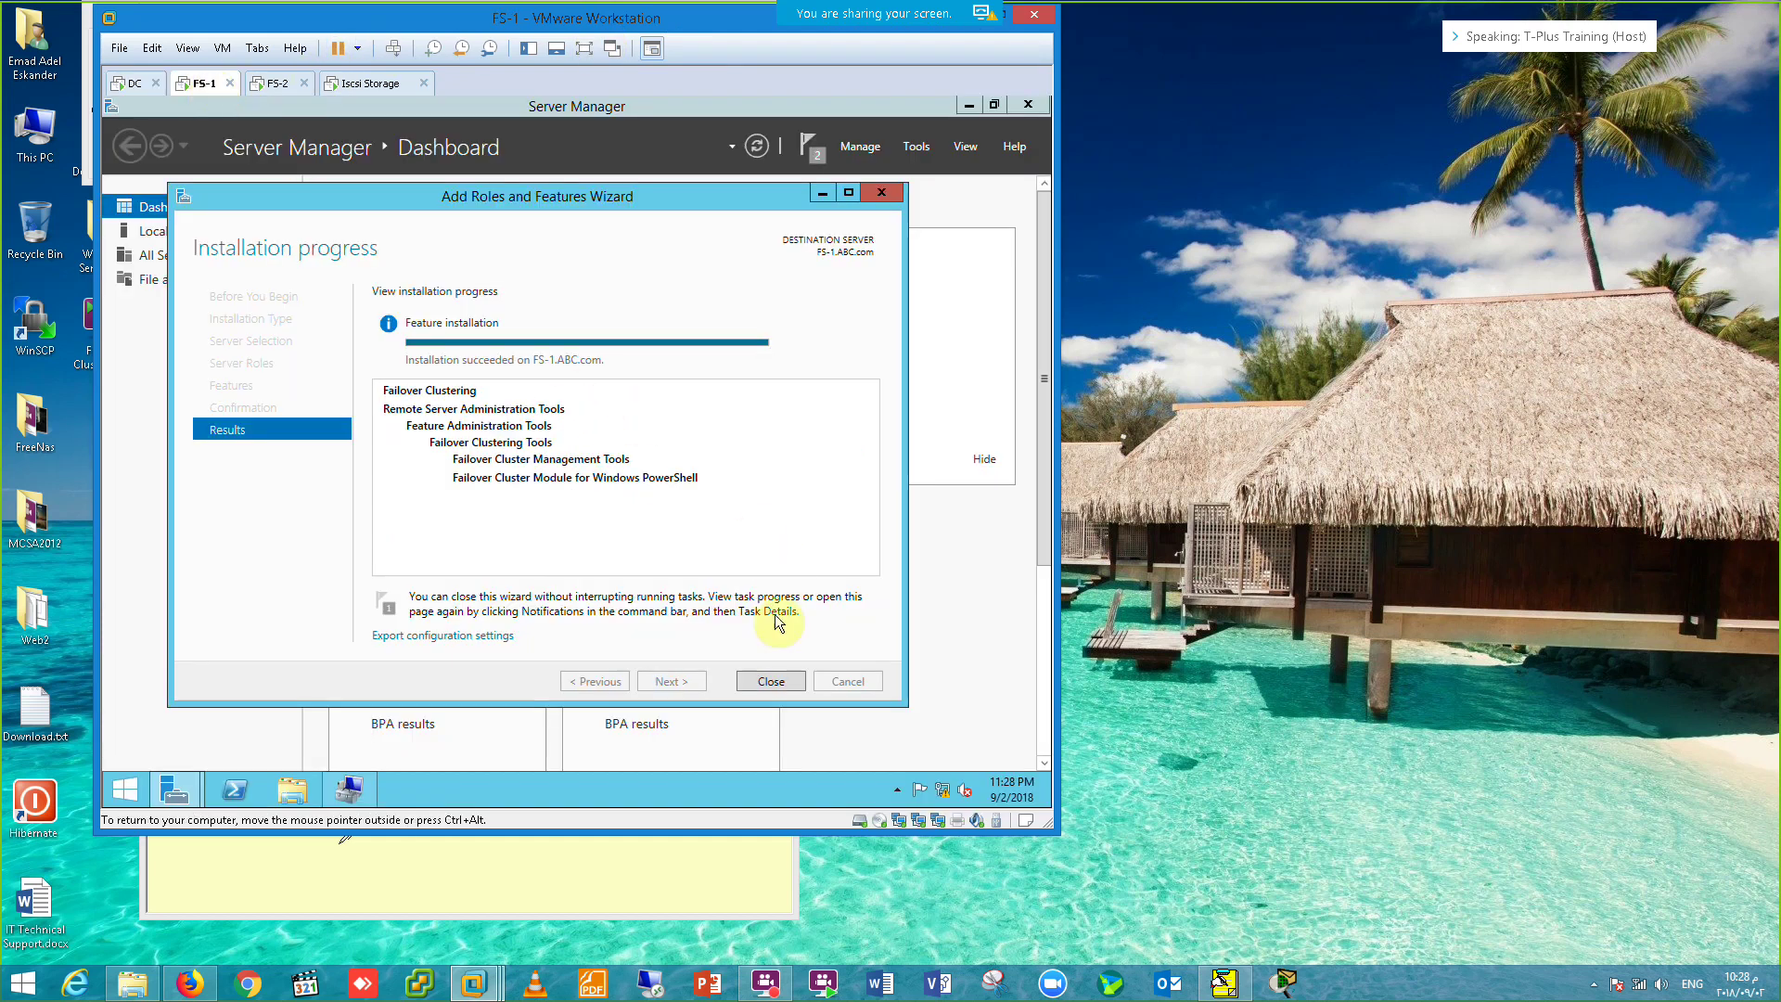
pyautogui.click(369, 83)
pyautogui.click(277, 84)
pyautogui.click(771, 697)
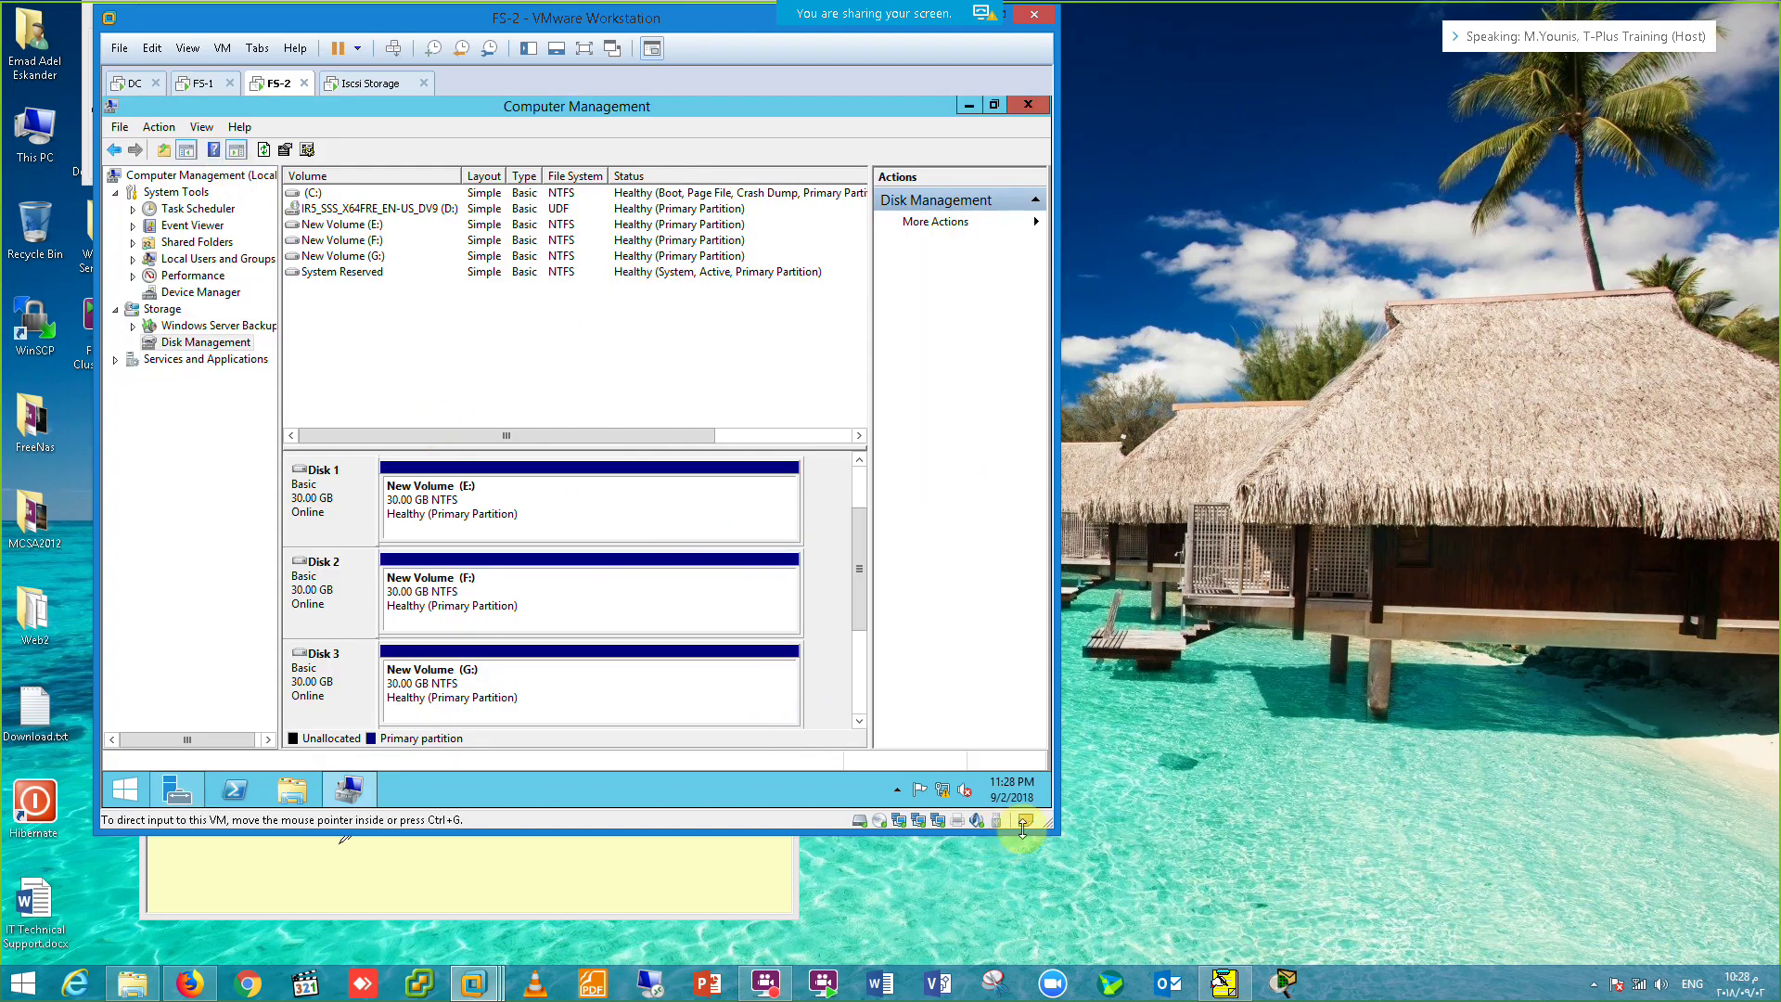
# Step: Enlarge the VMware window so FS-2's Disk Management shows volumes E:, F: and G:
pyautogui.moveTo(1330, 941); pyautogui.dragTo(1746, 964)
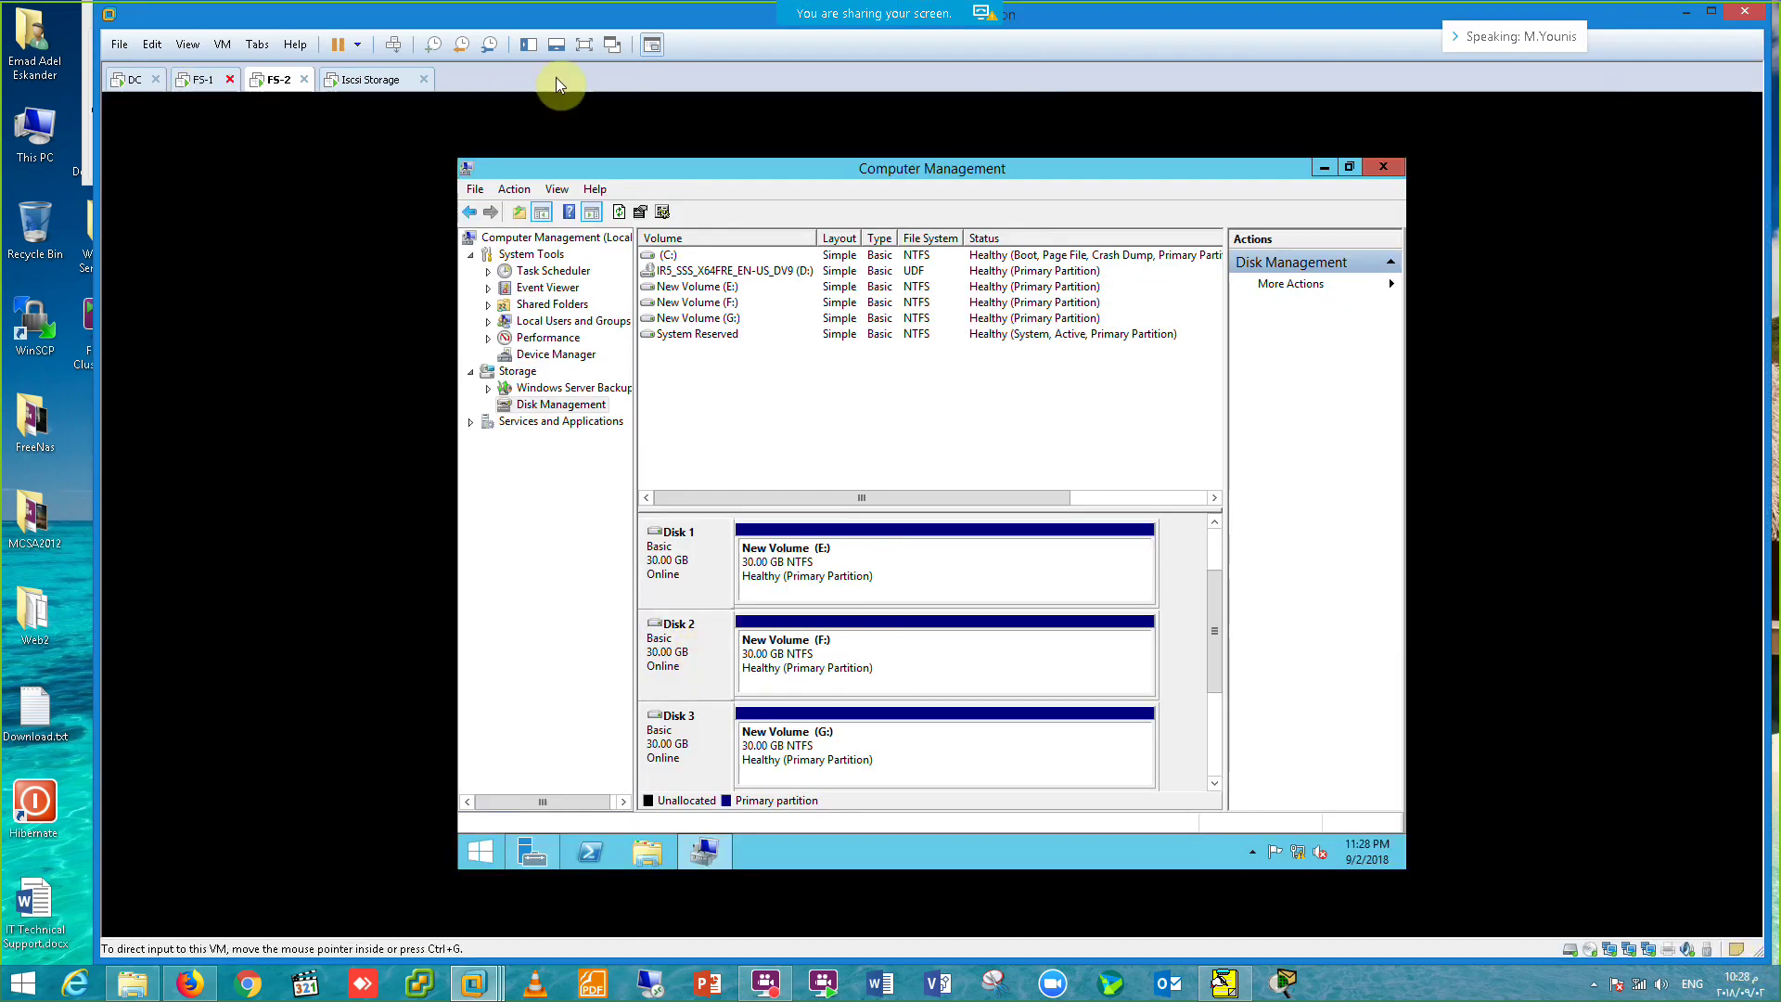
pyautogui.click(582, 48)
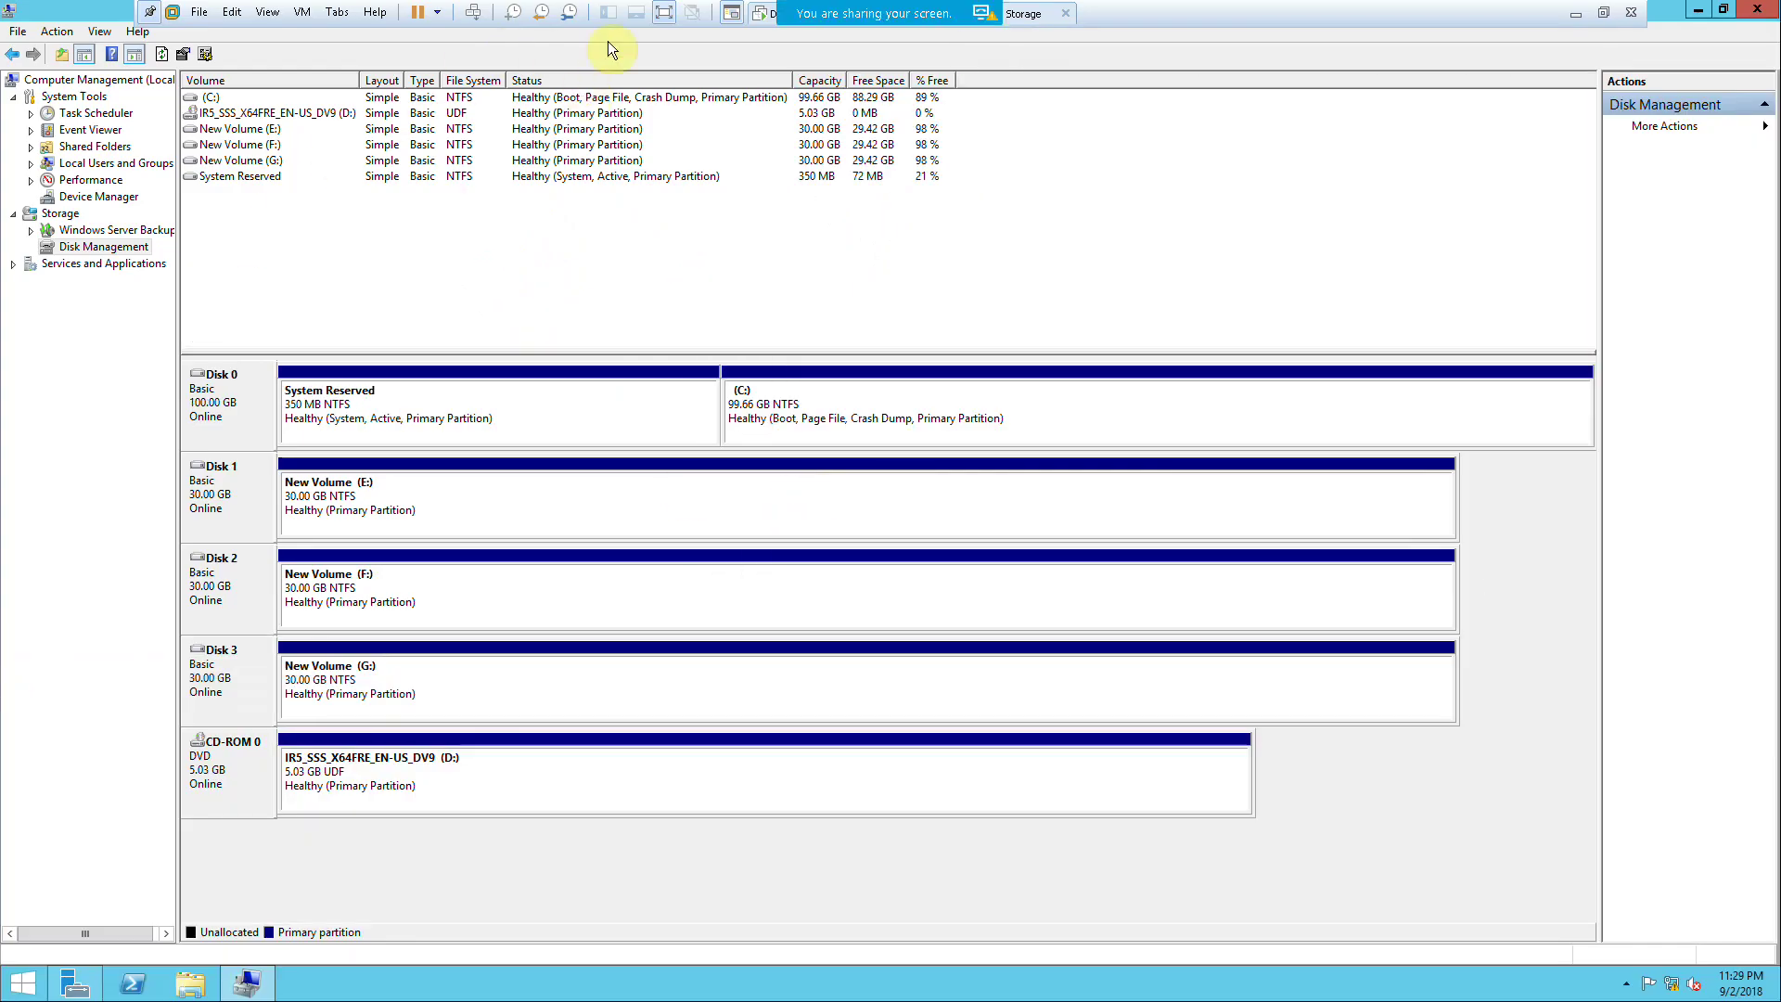
pyautogui.click(1602, 12)
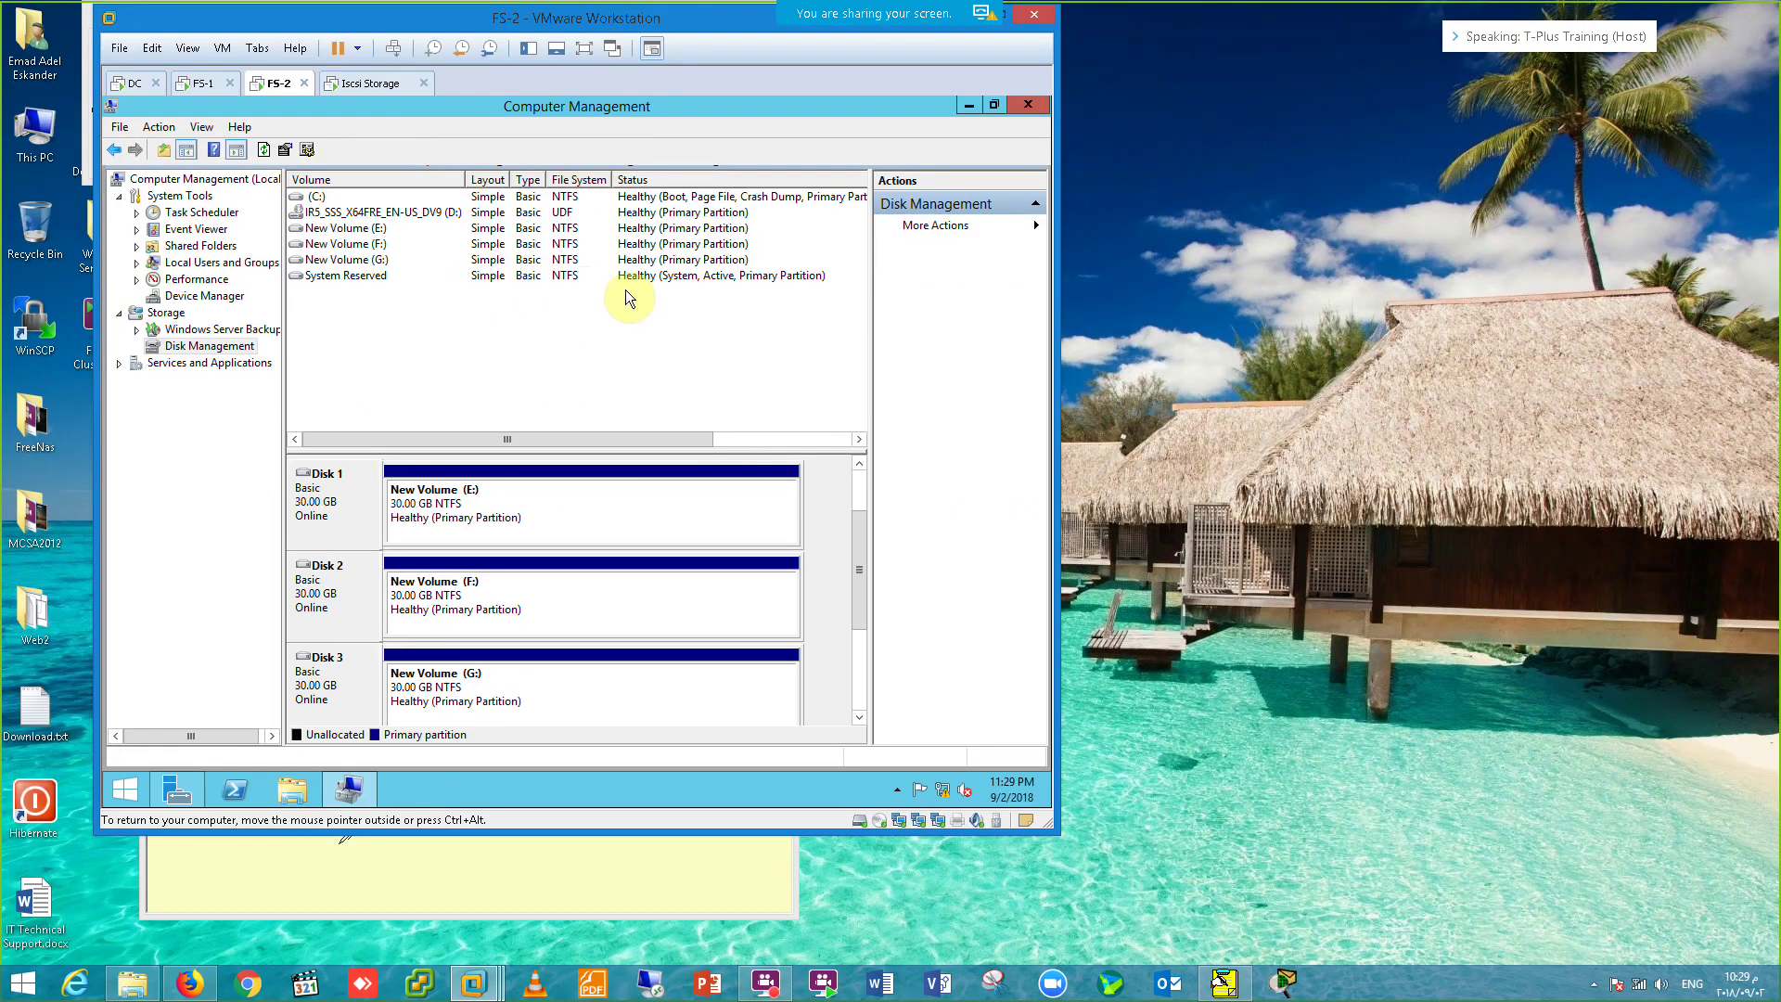
pyautogui.moveTo(96, 304); pyautogui.dragTo(11, 288)
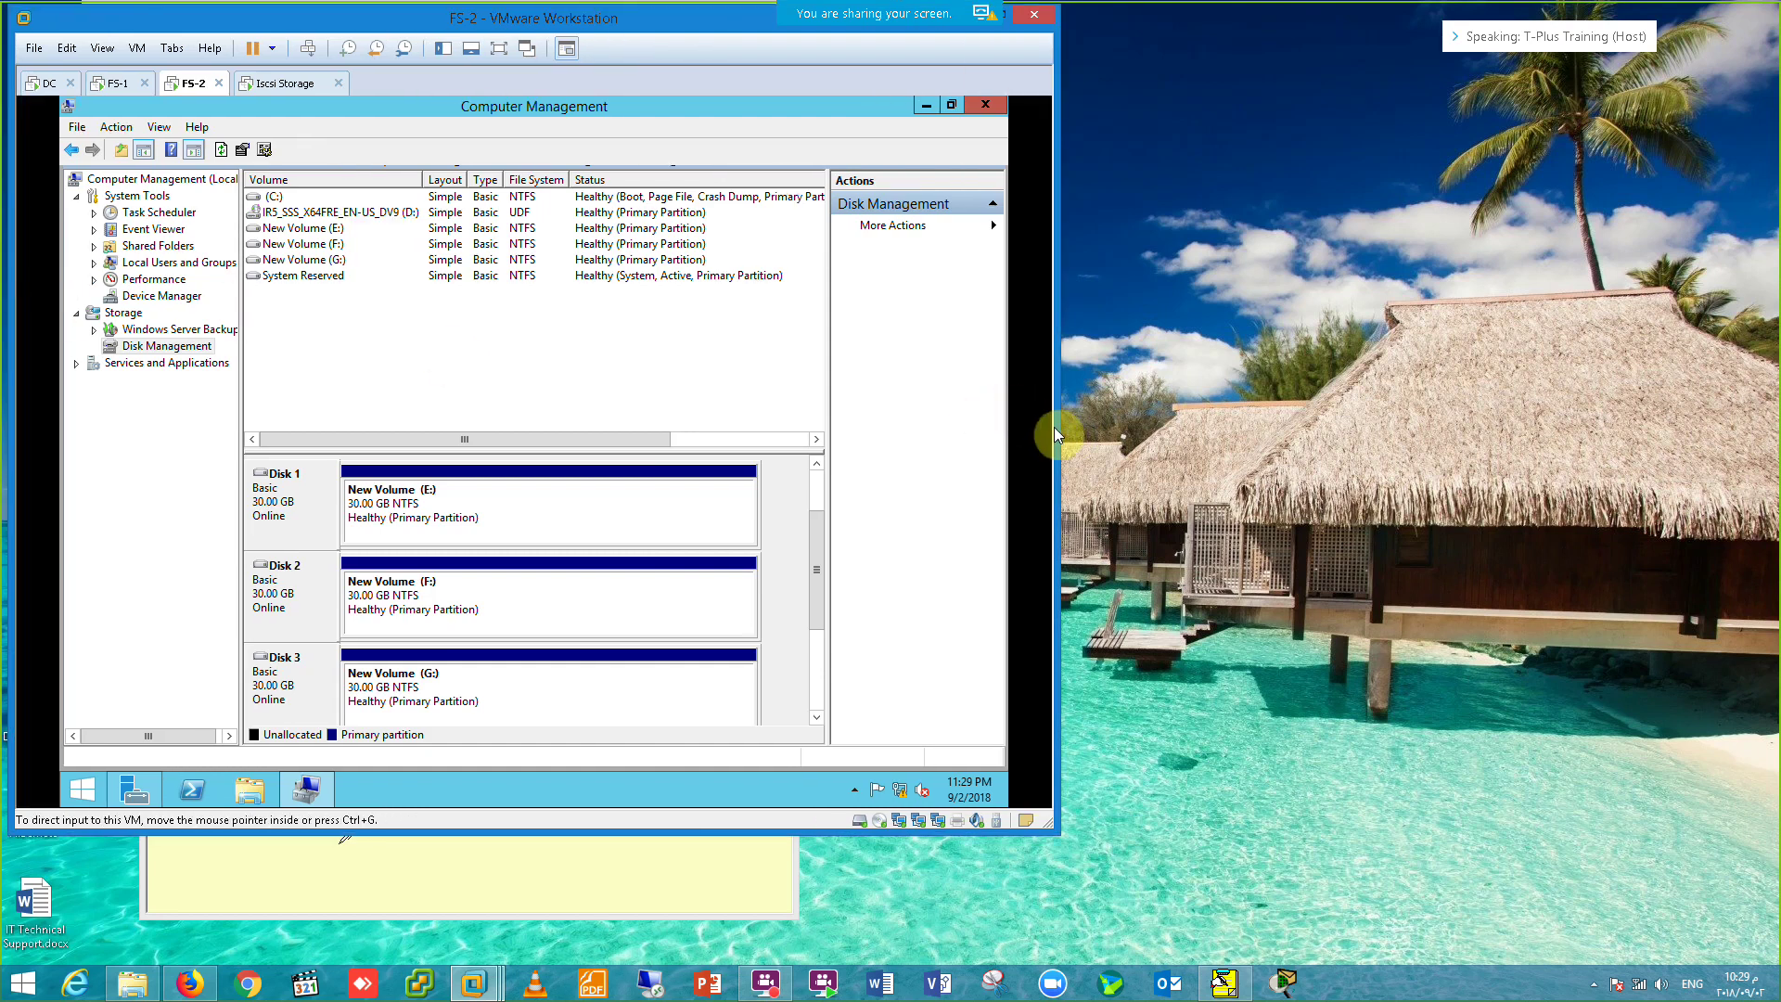
pyautogui.moveTo(1056, 428); pyautogui.dragTo(1284, 496)
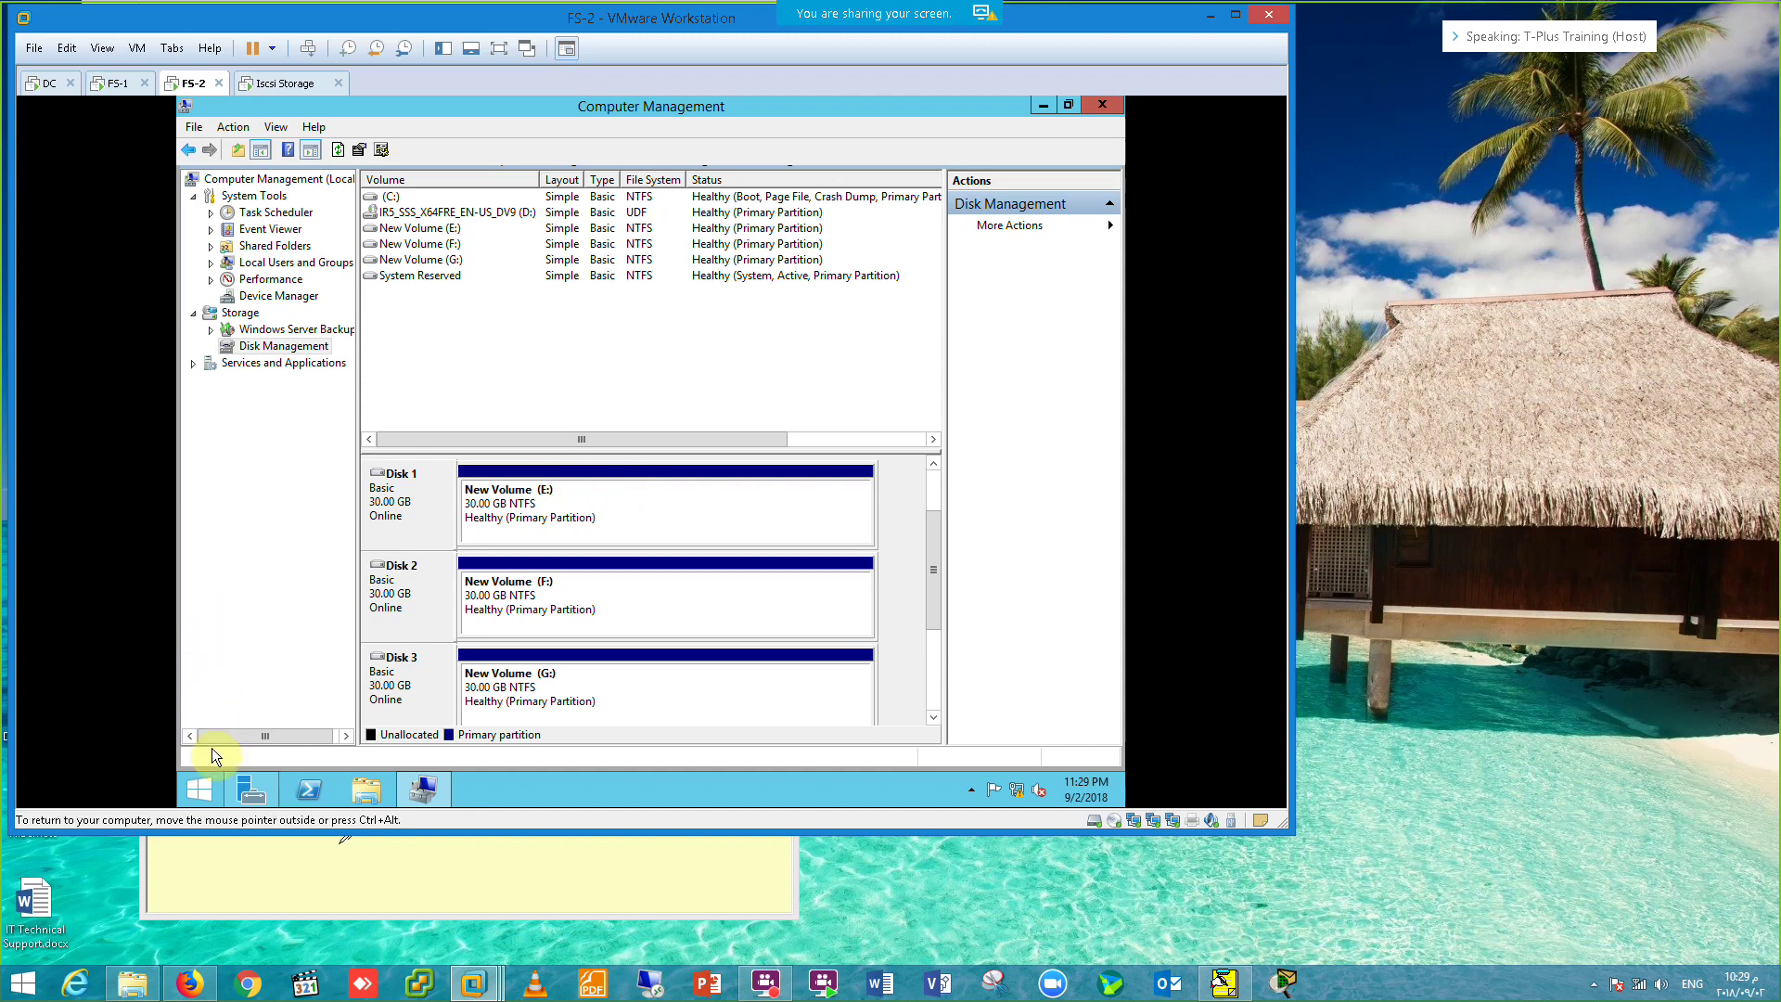
pyautogui.click(196, 785)
# Step: Restart the FS-2 server from the Start menu and confirm the restart
pyautogui.rightClick(196, 785)
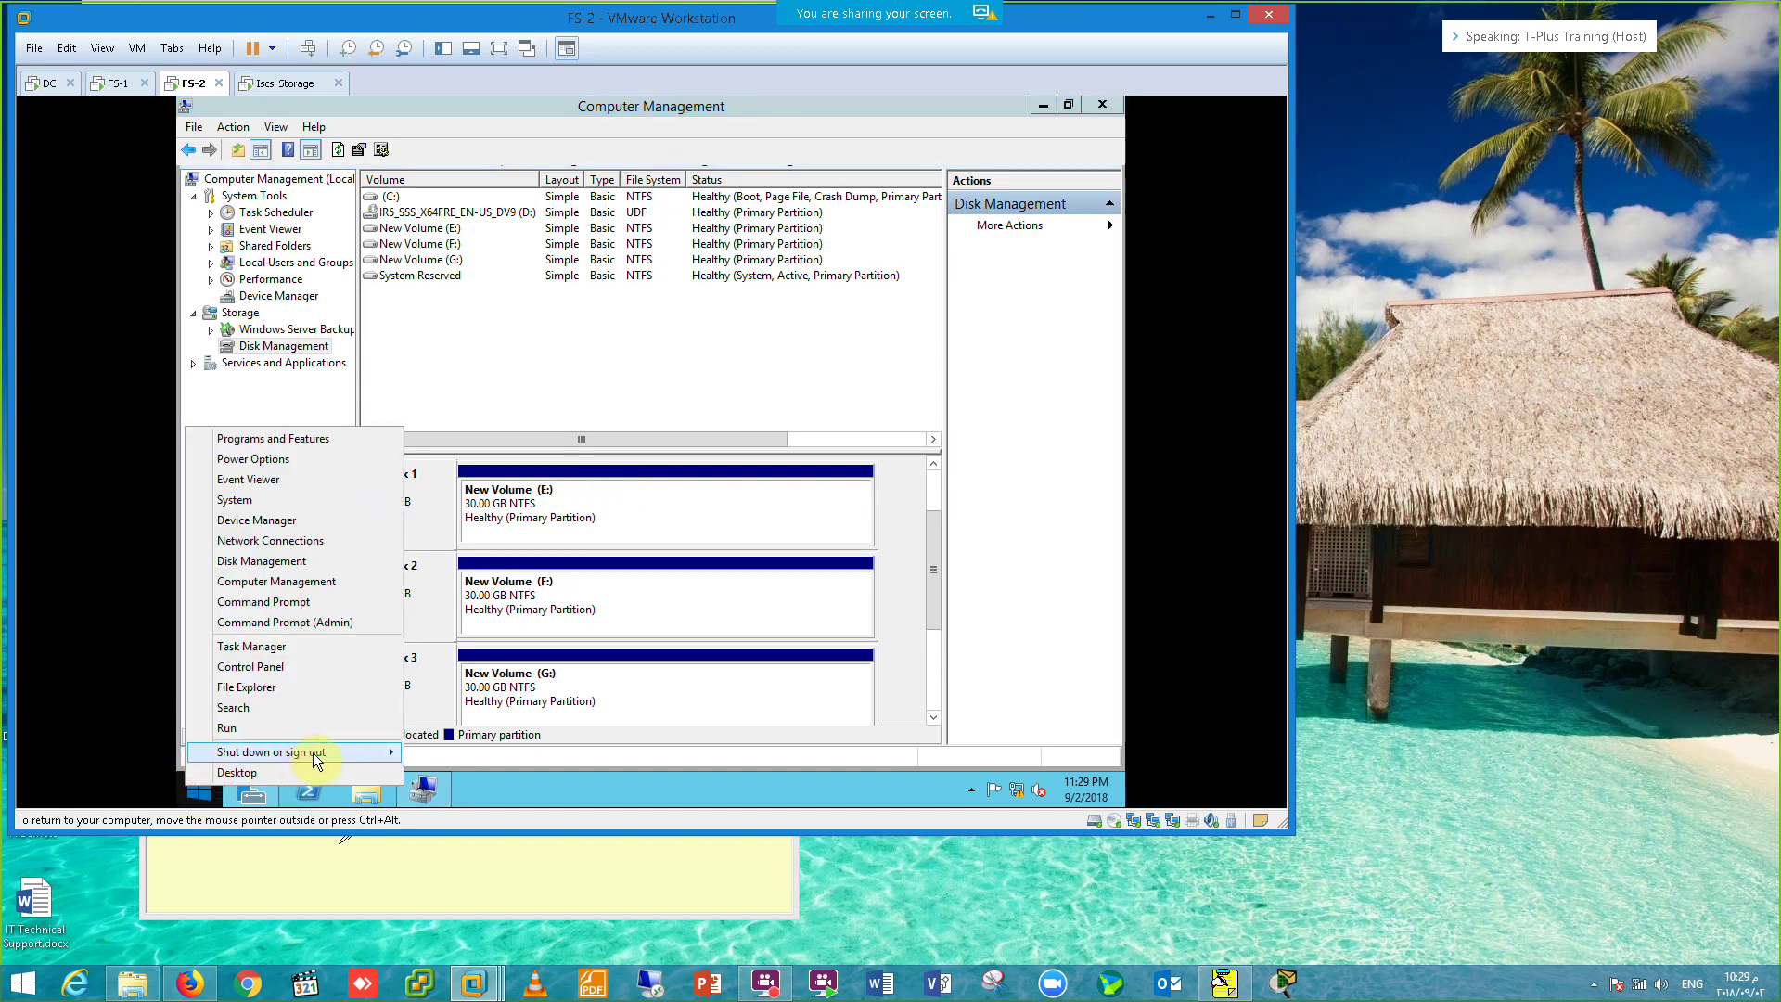
pyautogui.moveTo(306, 752)
pyautogui.click(446, 792)
pyautogui.click(477, 747)
# Step: Restart the FS-1 server and confirm the restart
pyautogui.click(123, 83)
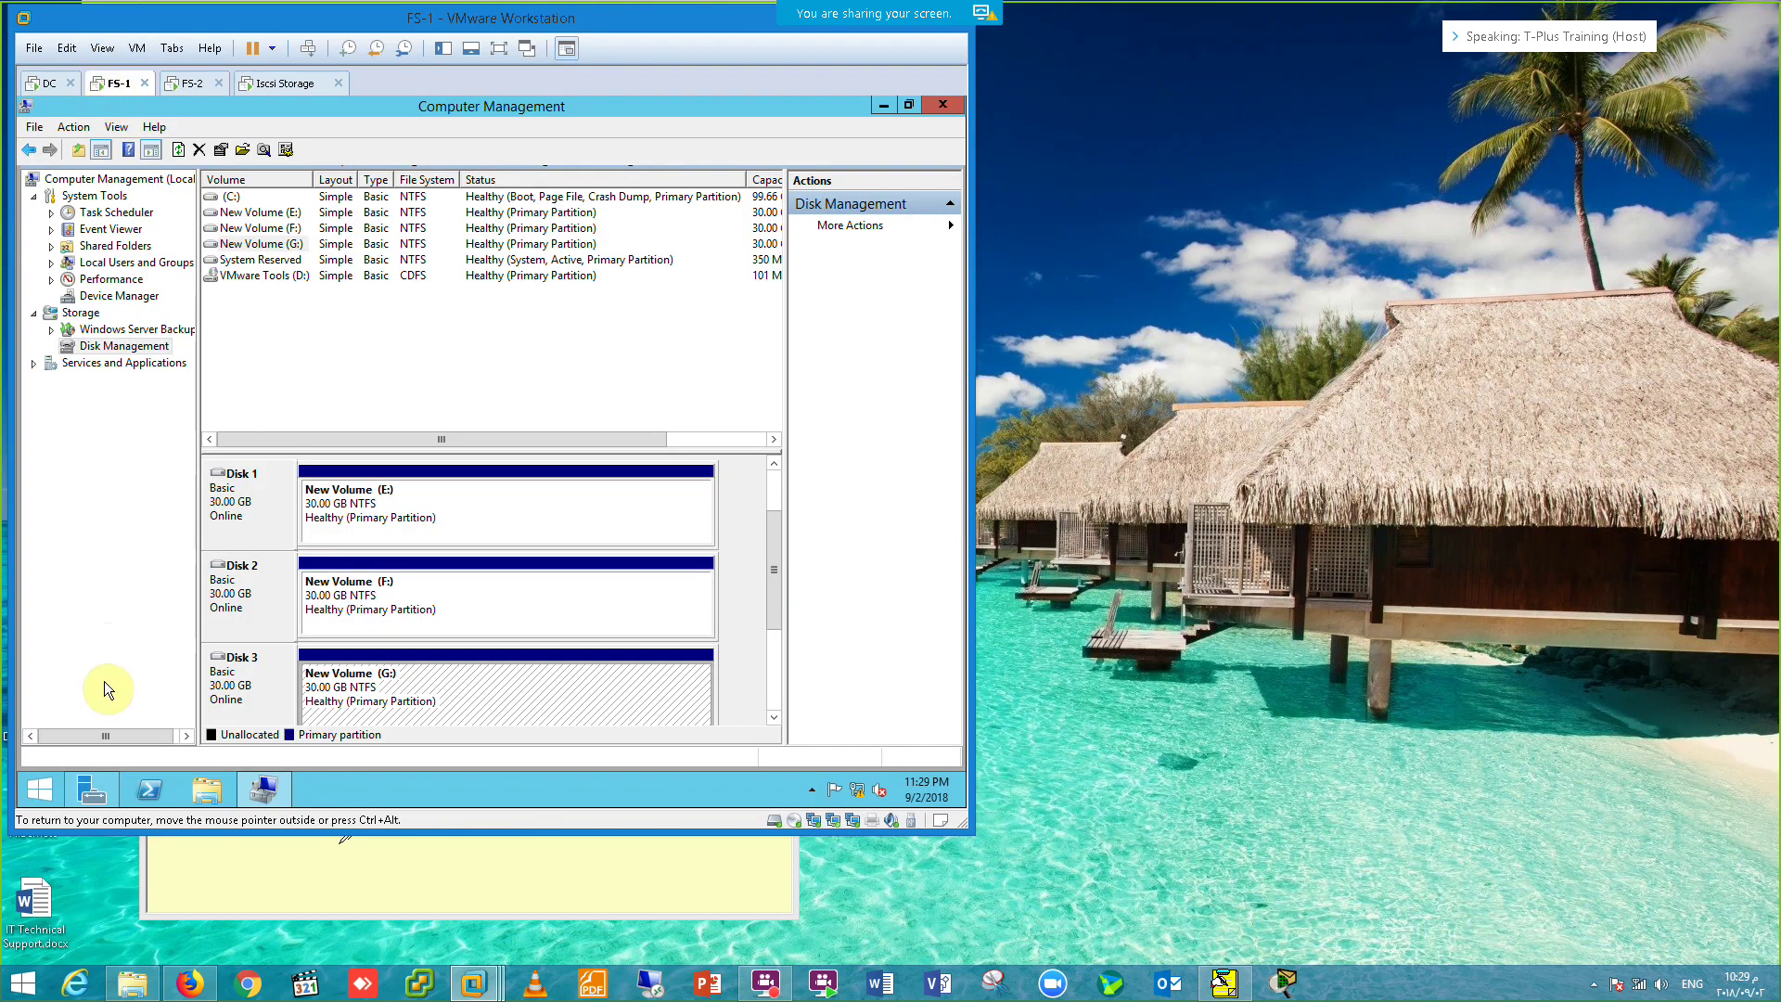
pyautogui.rightClick(34, 795)
pyautogui.moveTo(174, 755)
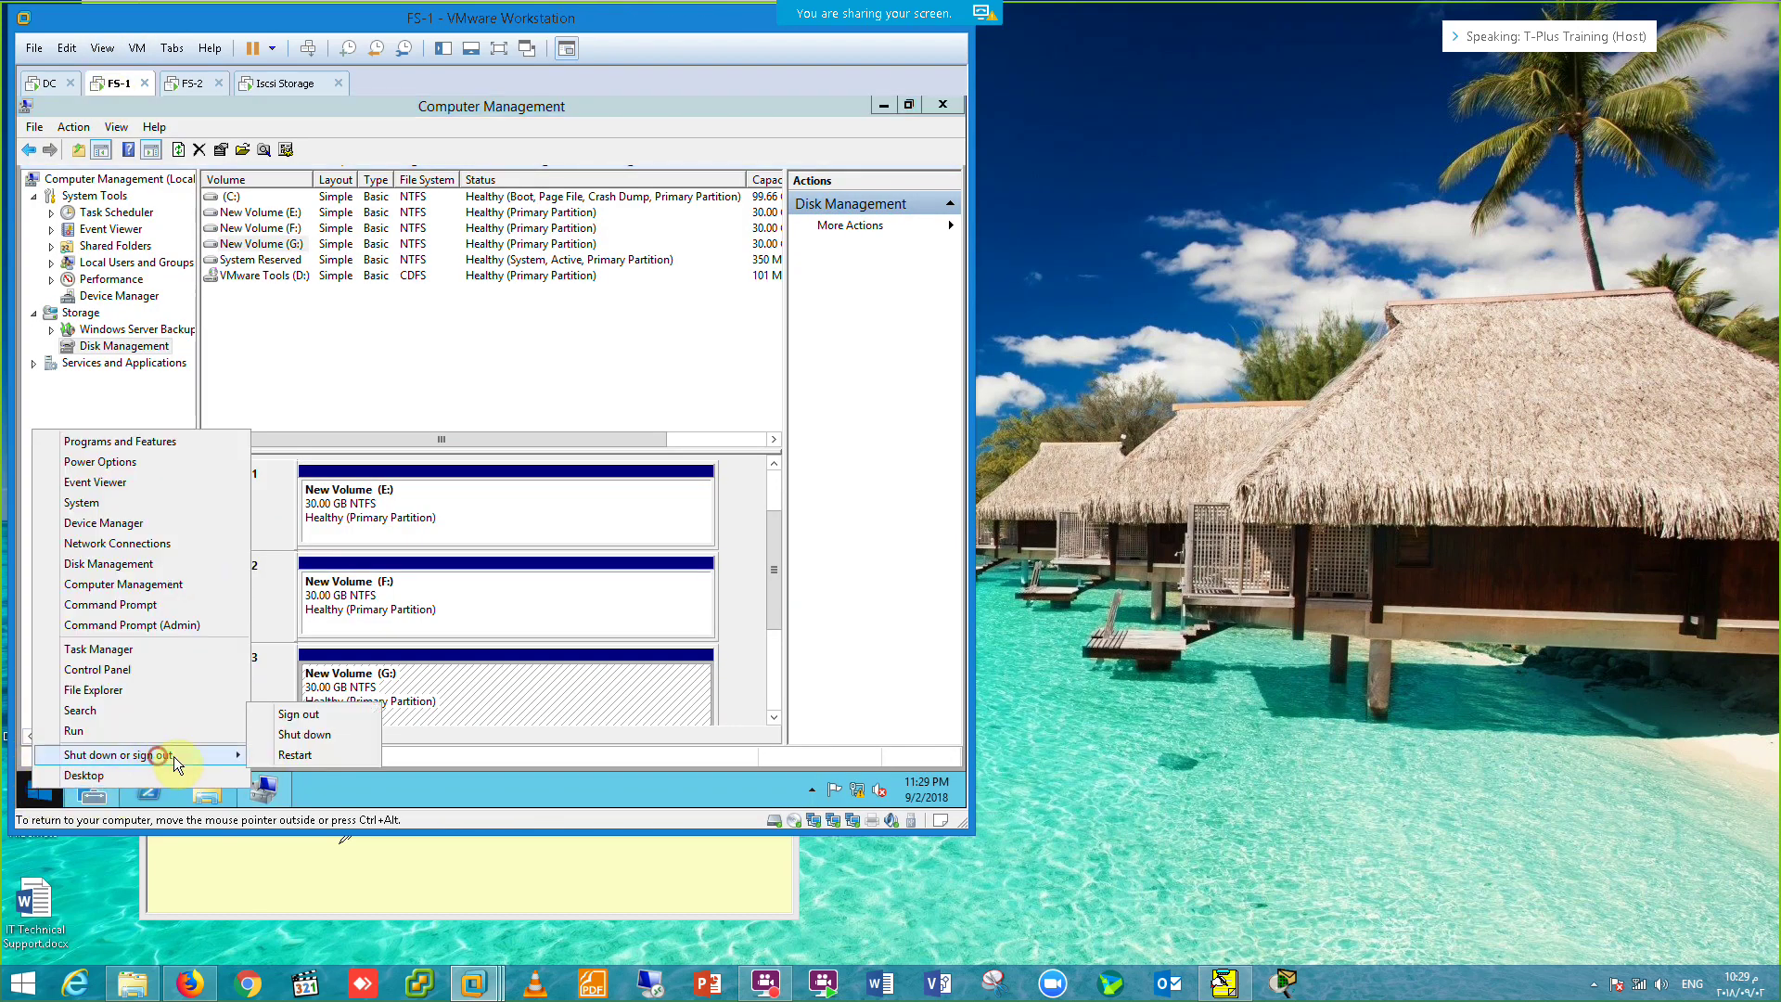
pyautogui.click(269, 754)
pyautogui.click(298, 752)
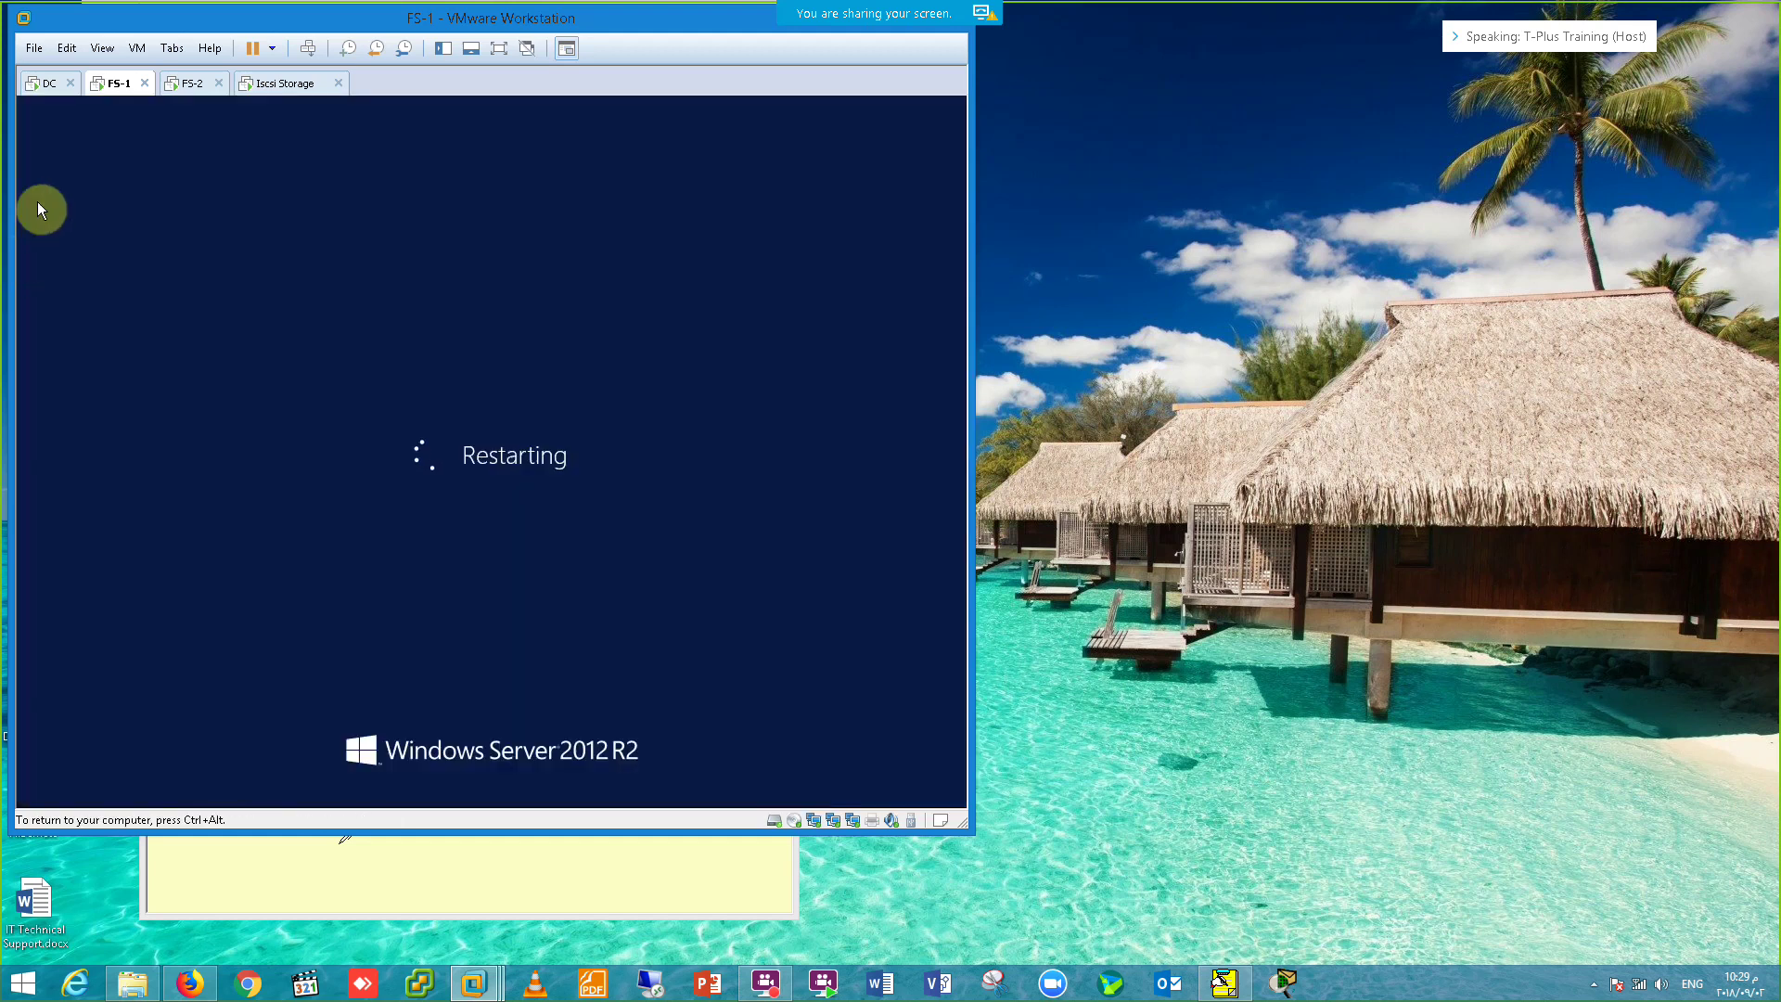
# Step: Restart the domain controller in full-screen view and confirm the restart
pyautogui.click(40, 86)
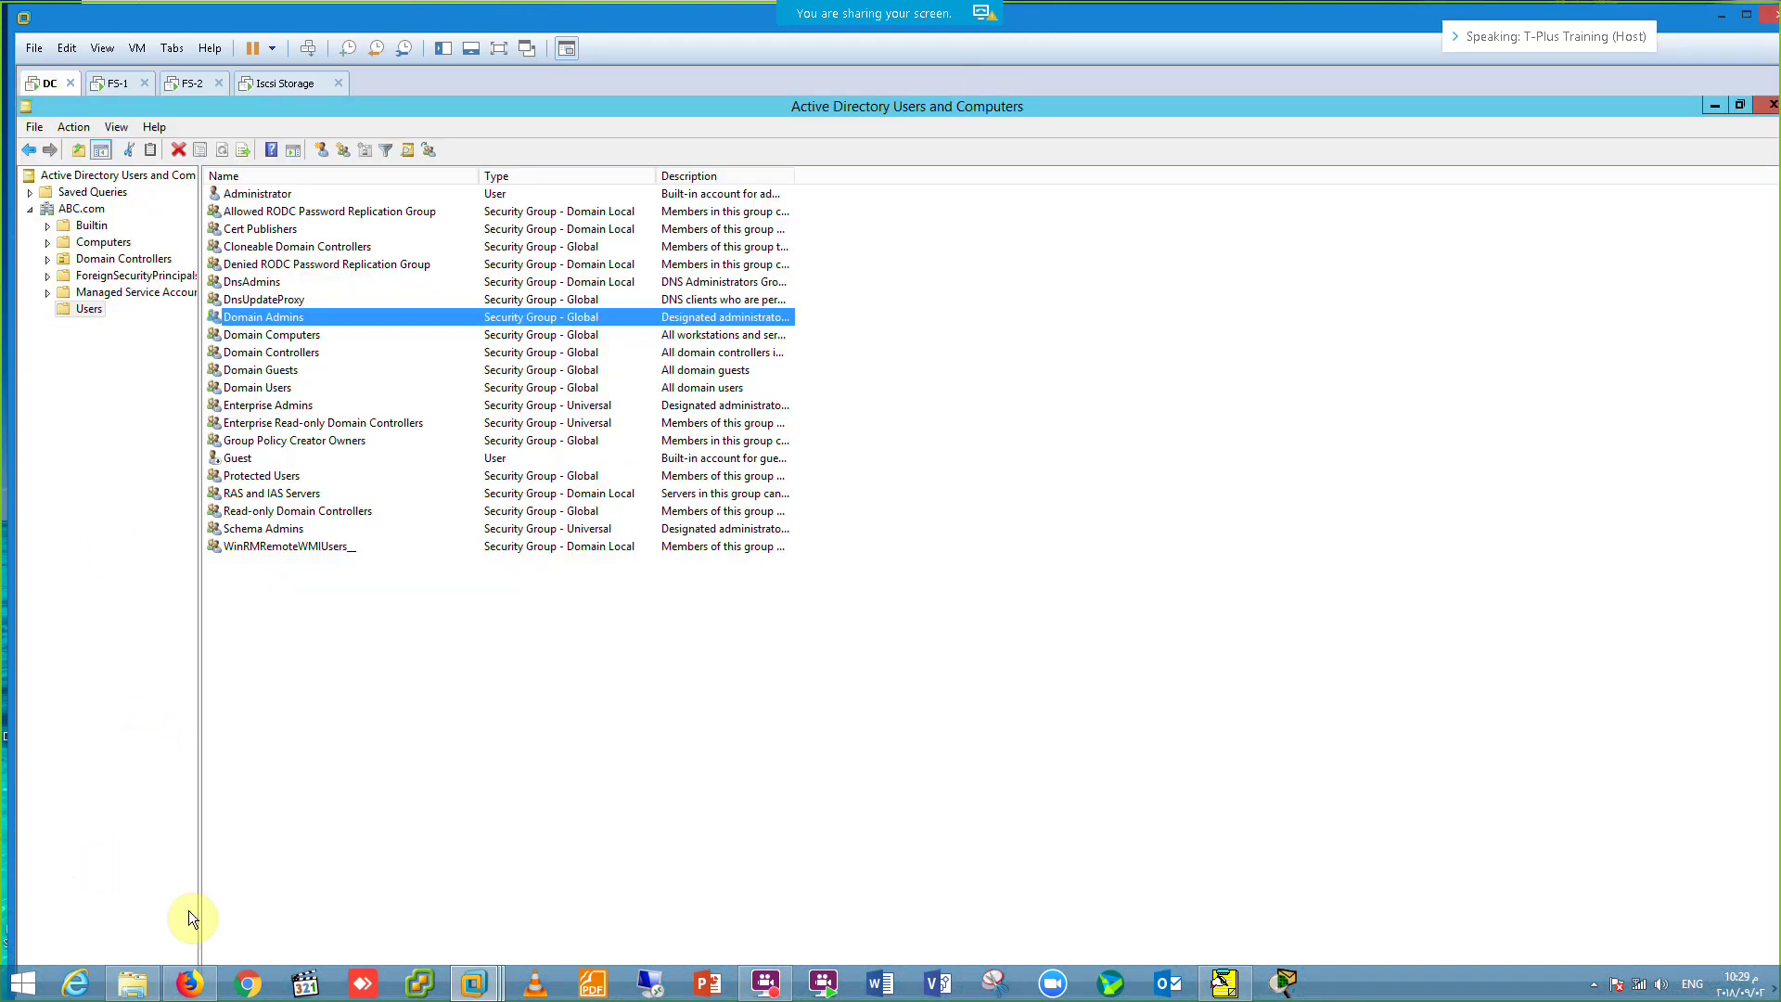
pyautogui.click(499, 48)
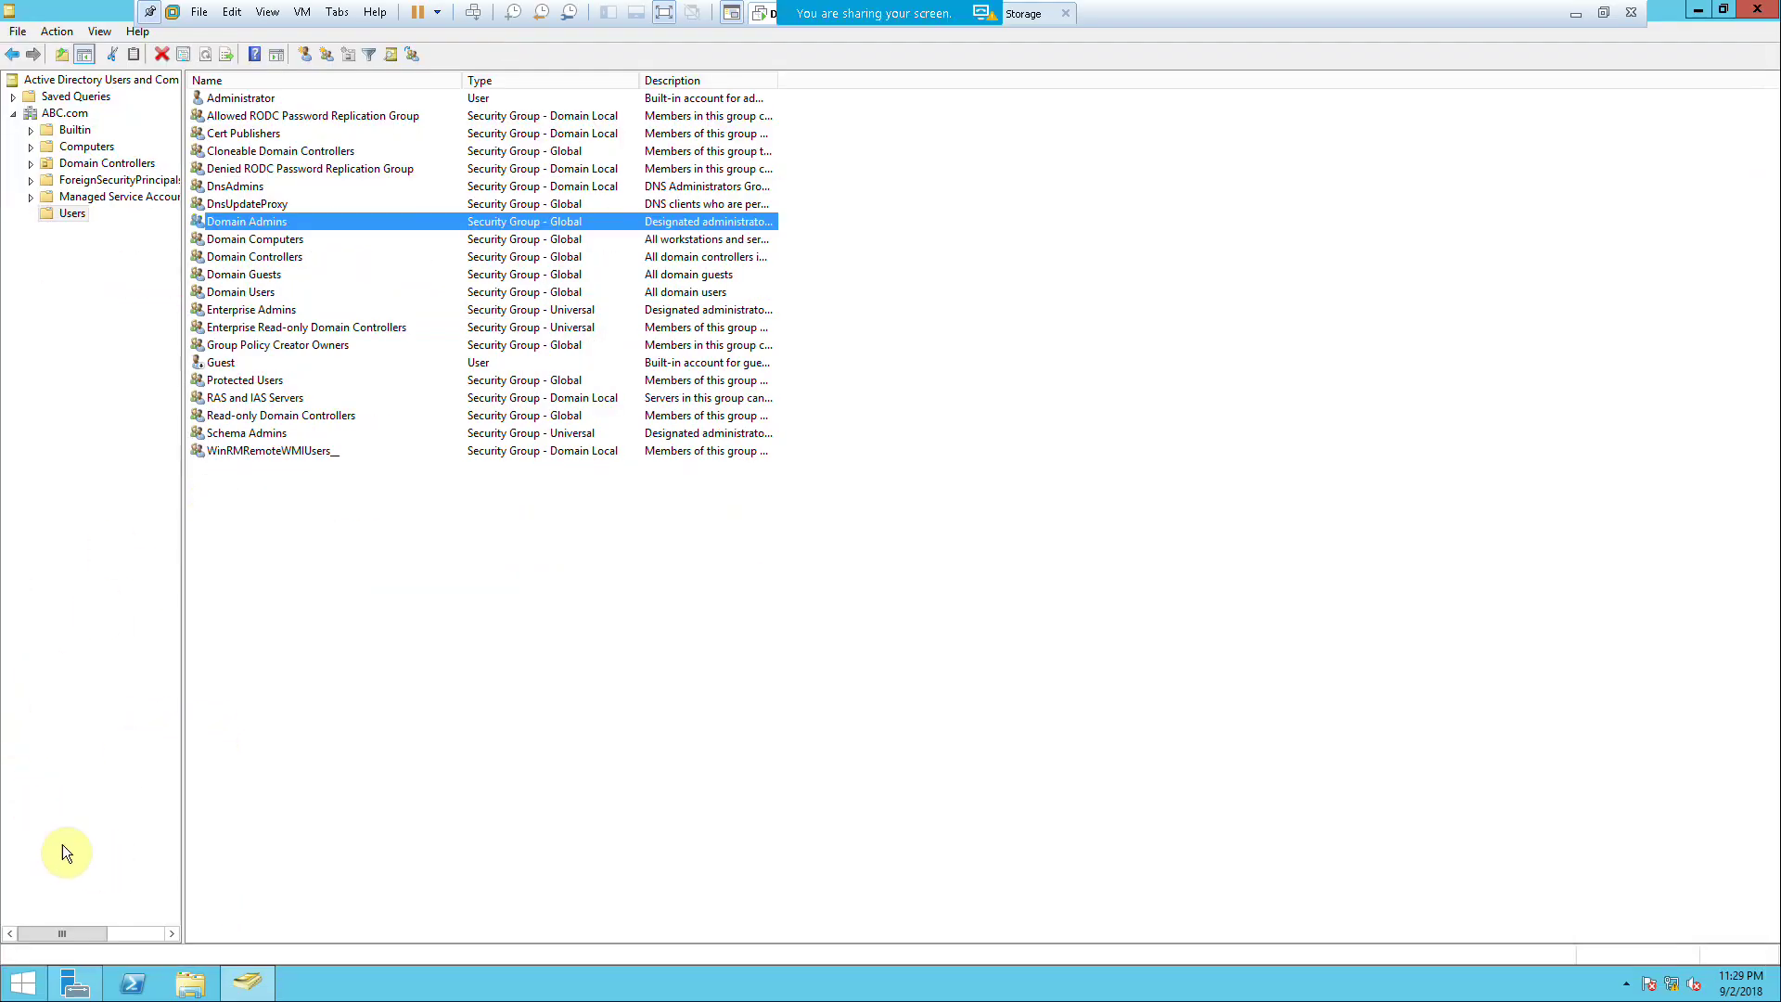
pyautogui.rightClick(22, 982)
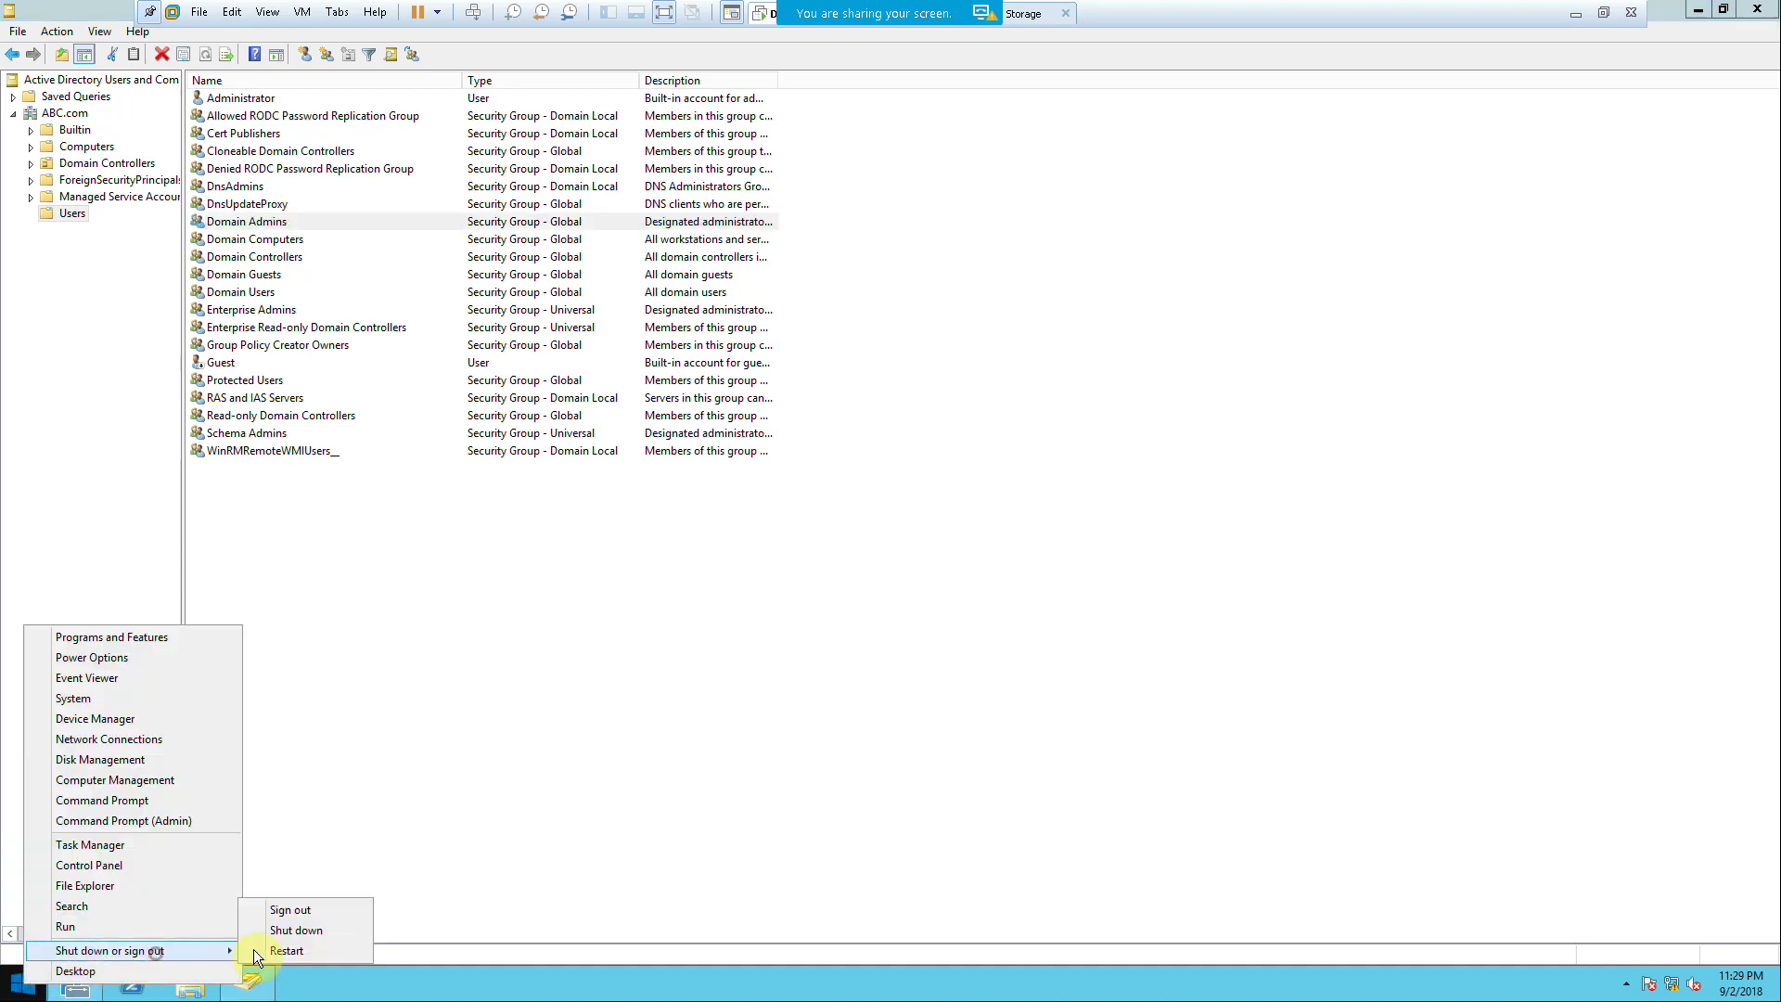
pyautogui.click(259, 949)
pyautogui.click(298, 946)
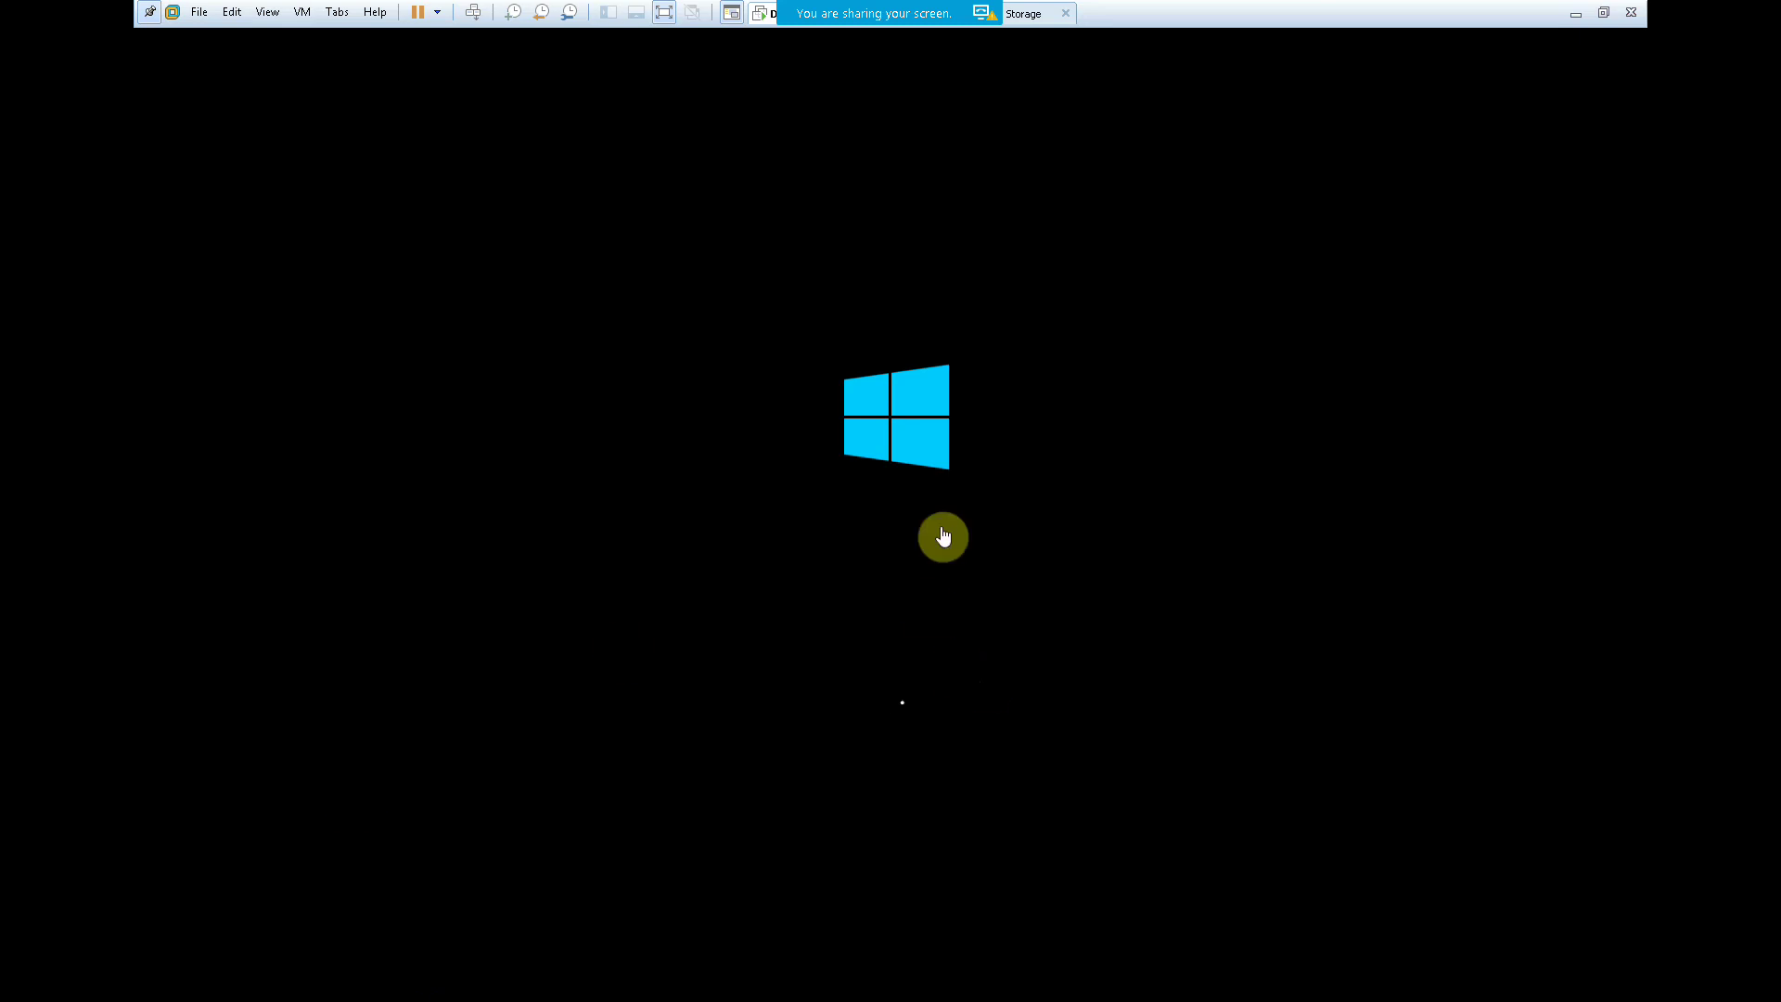
# Step: Leave full screen and check the FS-1, FS-2 and DC machines' boot progress
pyautogui.click(1603, 12)
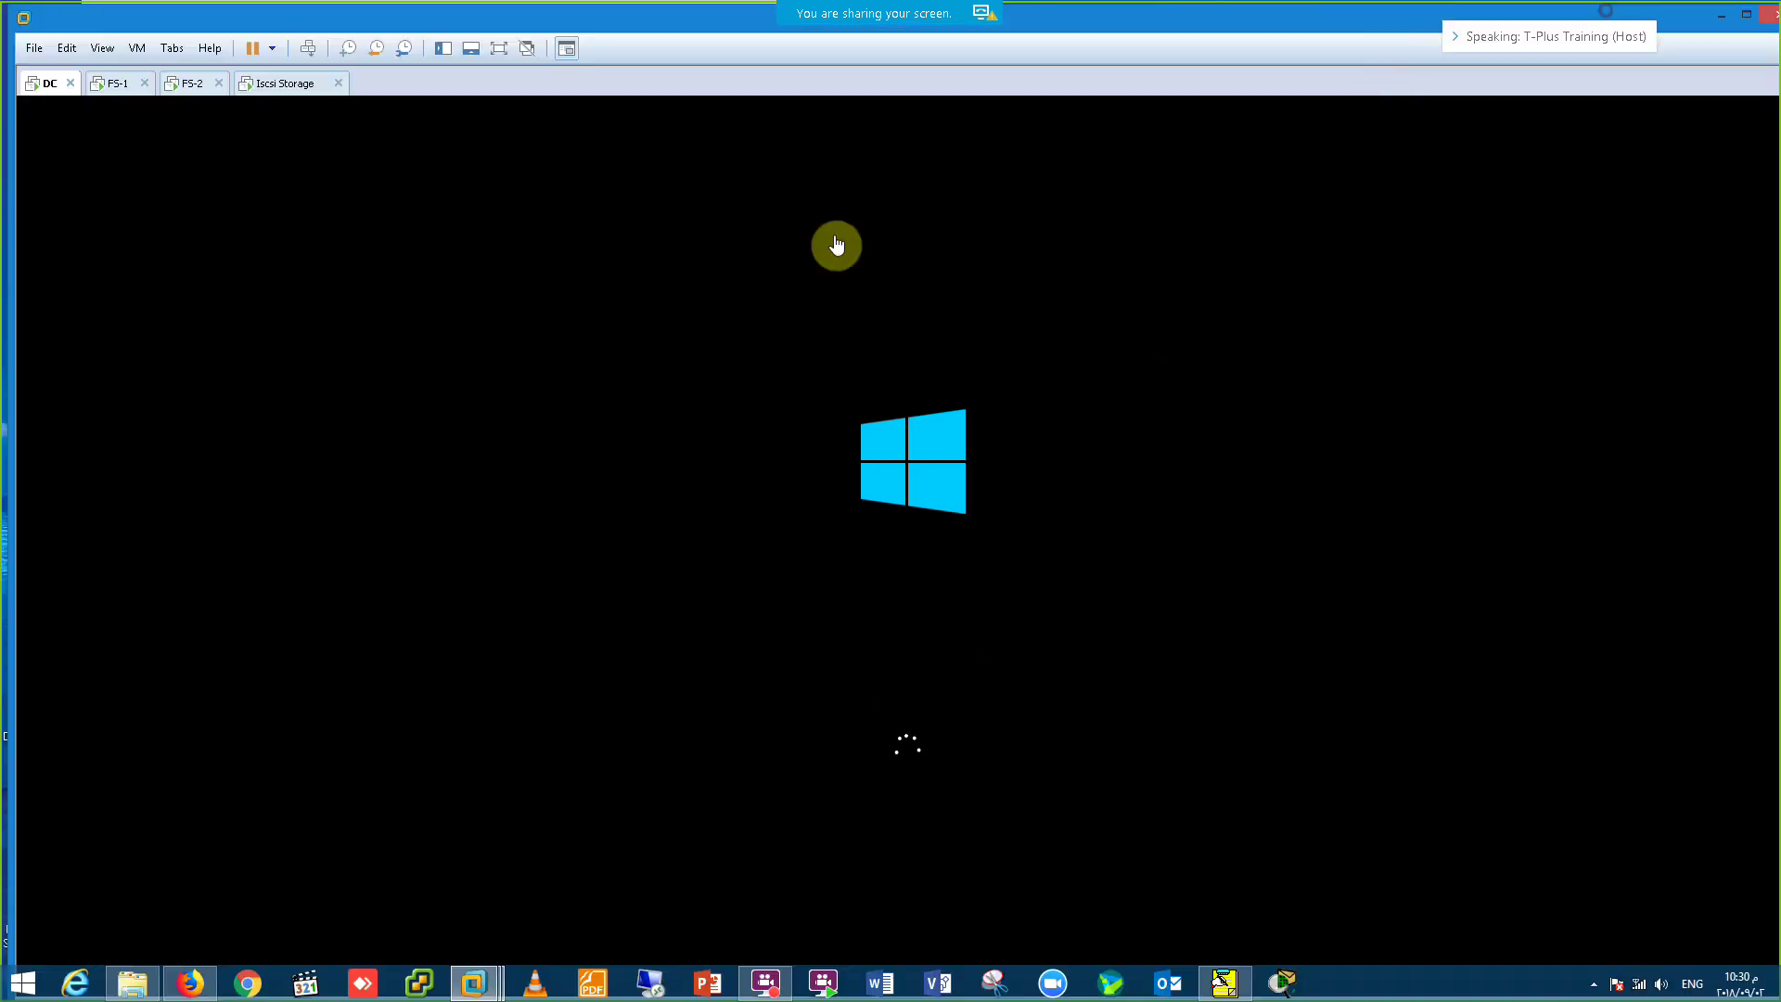
pyautogui.click(117, 83)
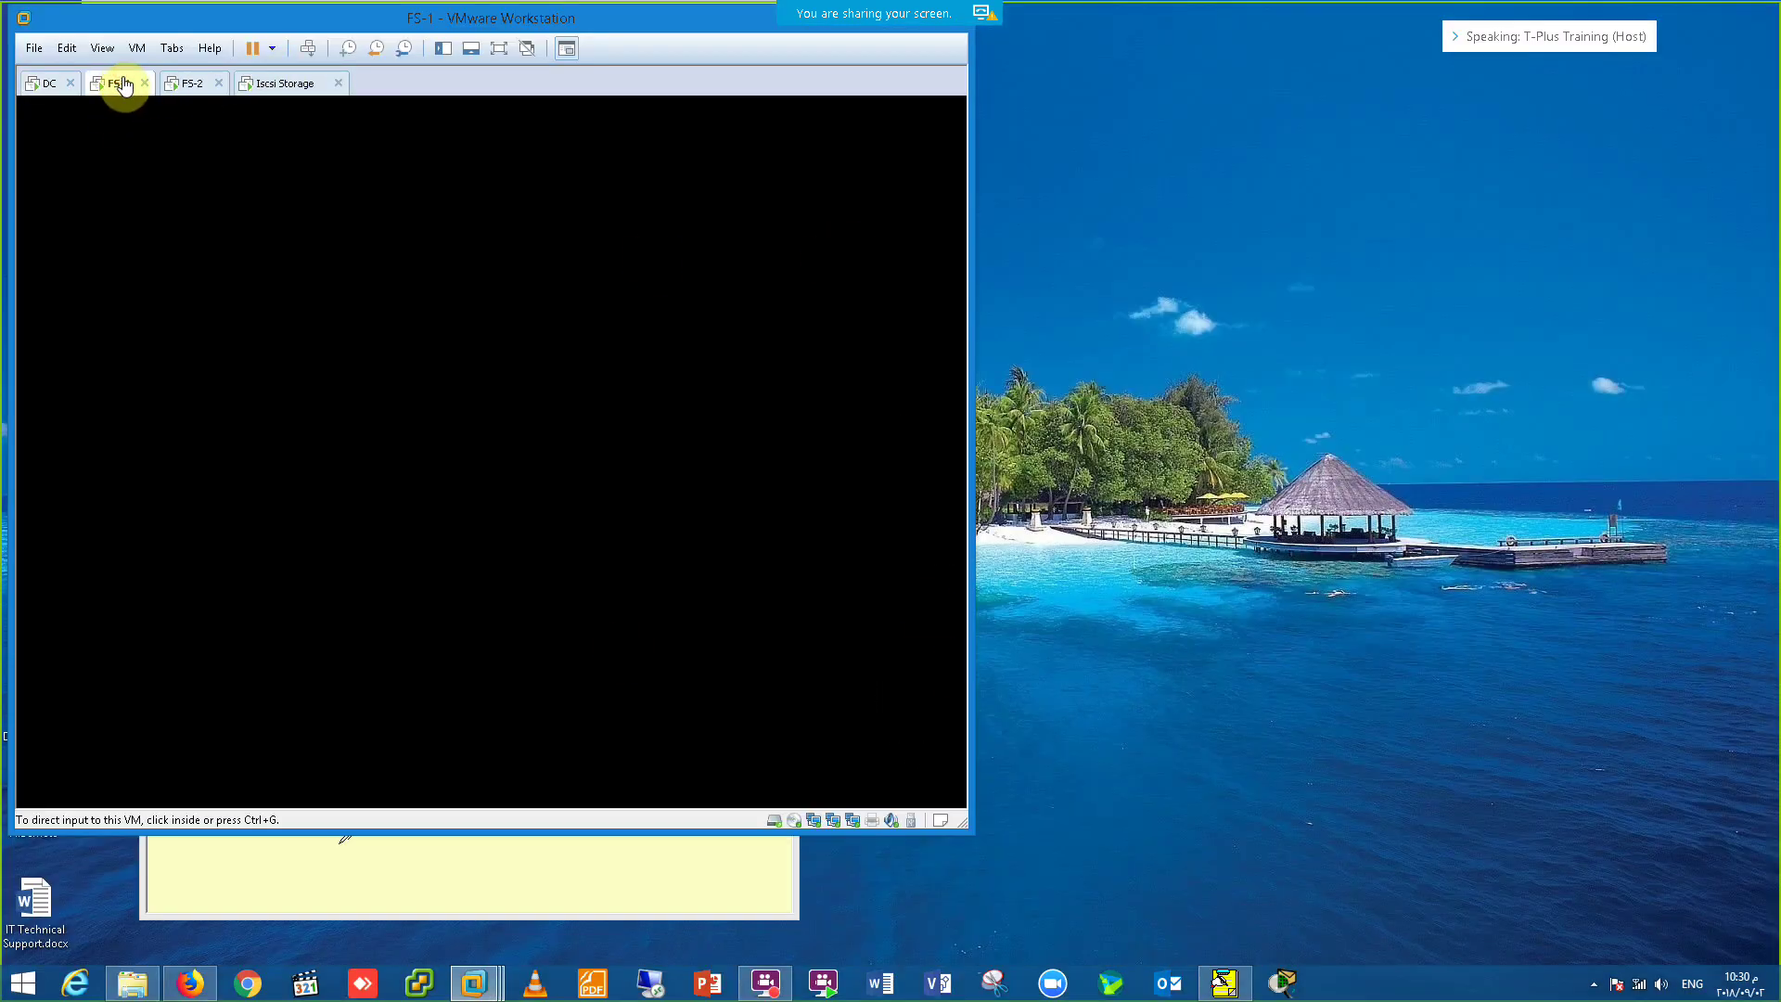
pyautogui.click(184, 83)
pyautogui.click(398, 234)
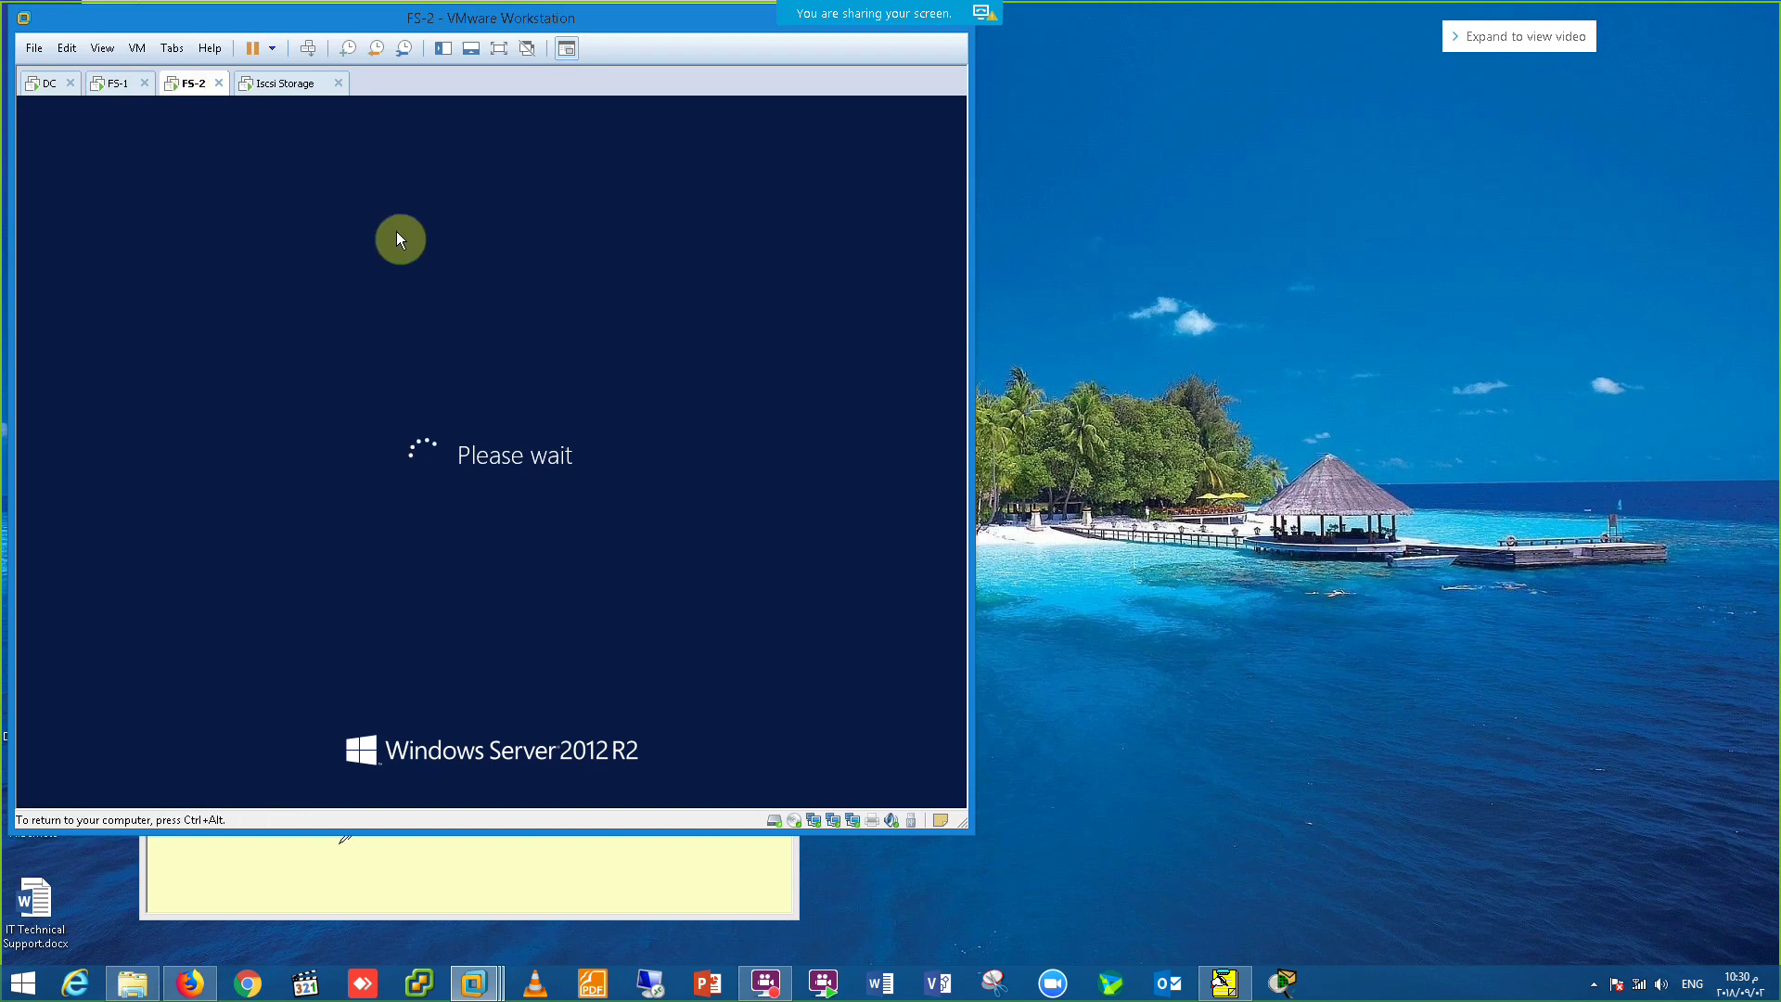
pyautogui.click(113, 84)
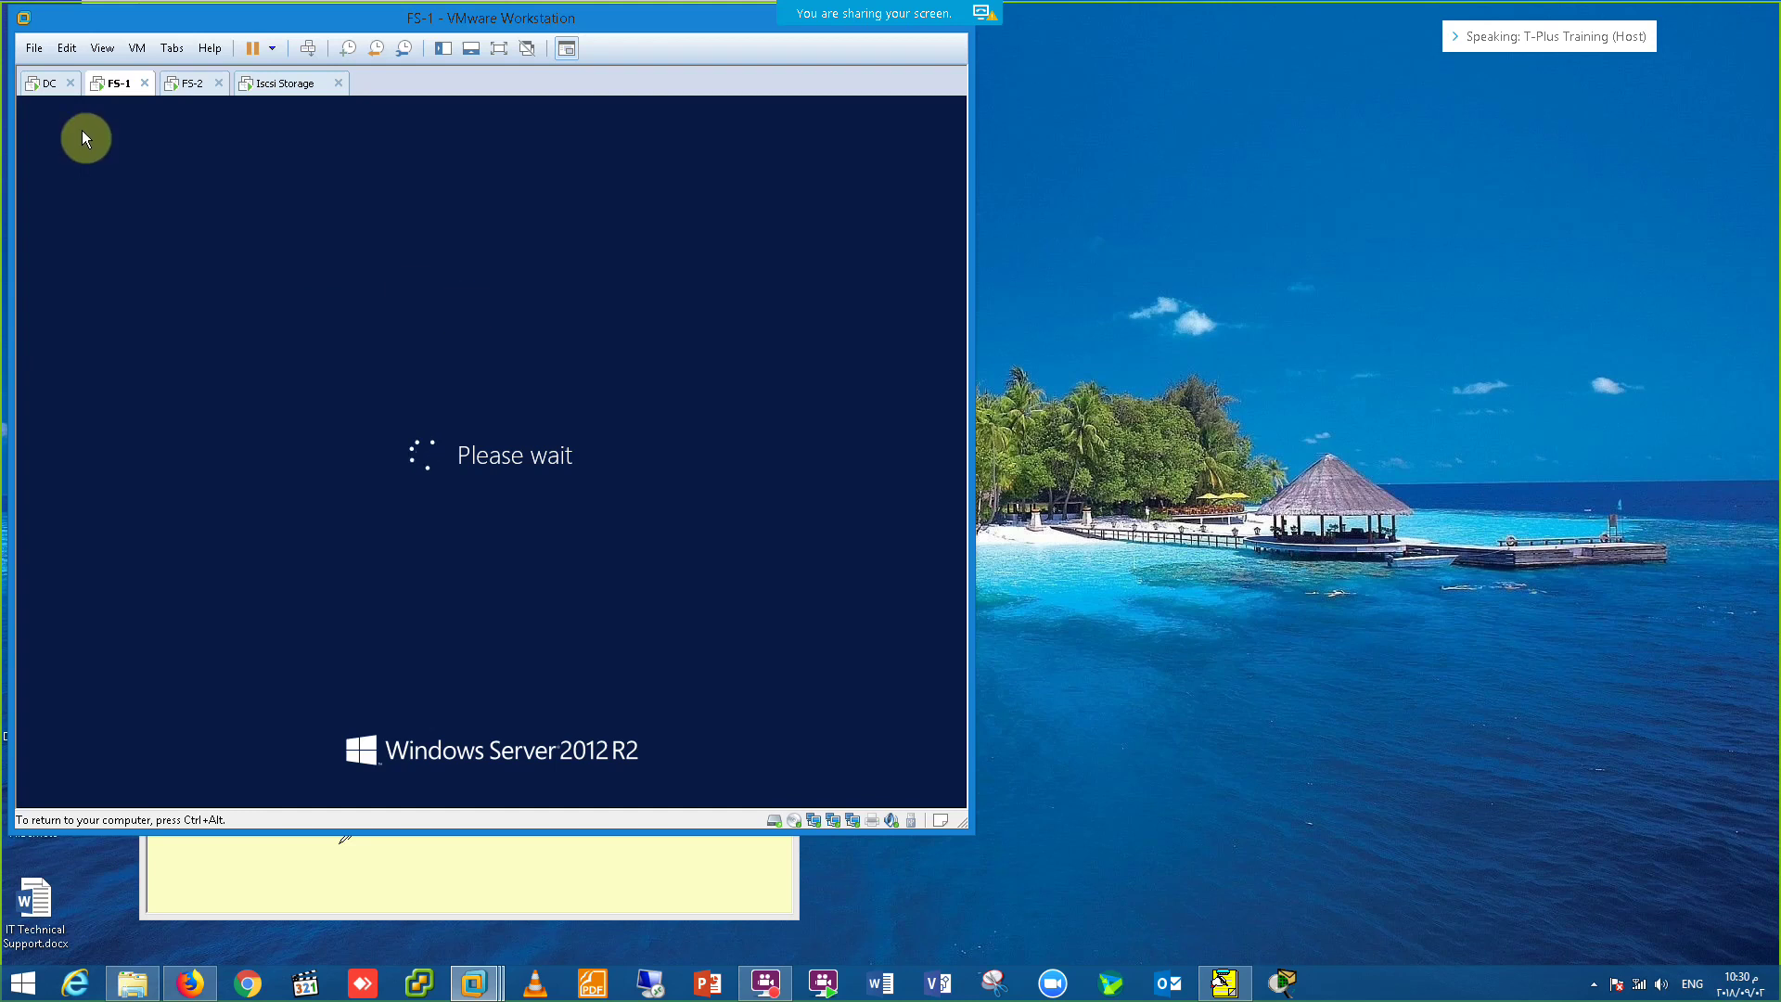
pyautogui.click(41, 83)
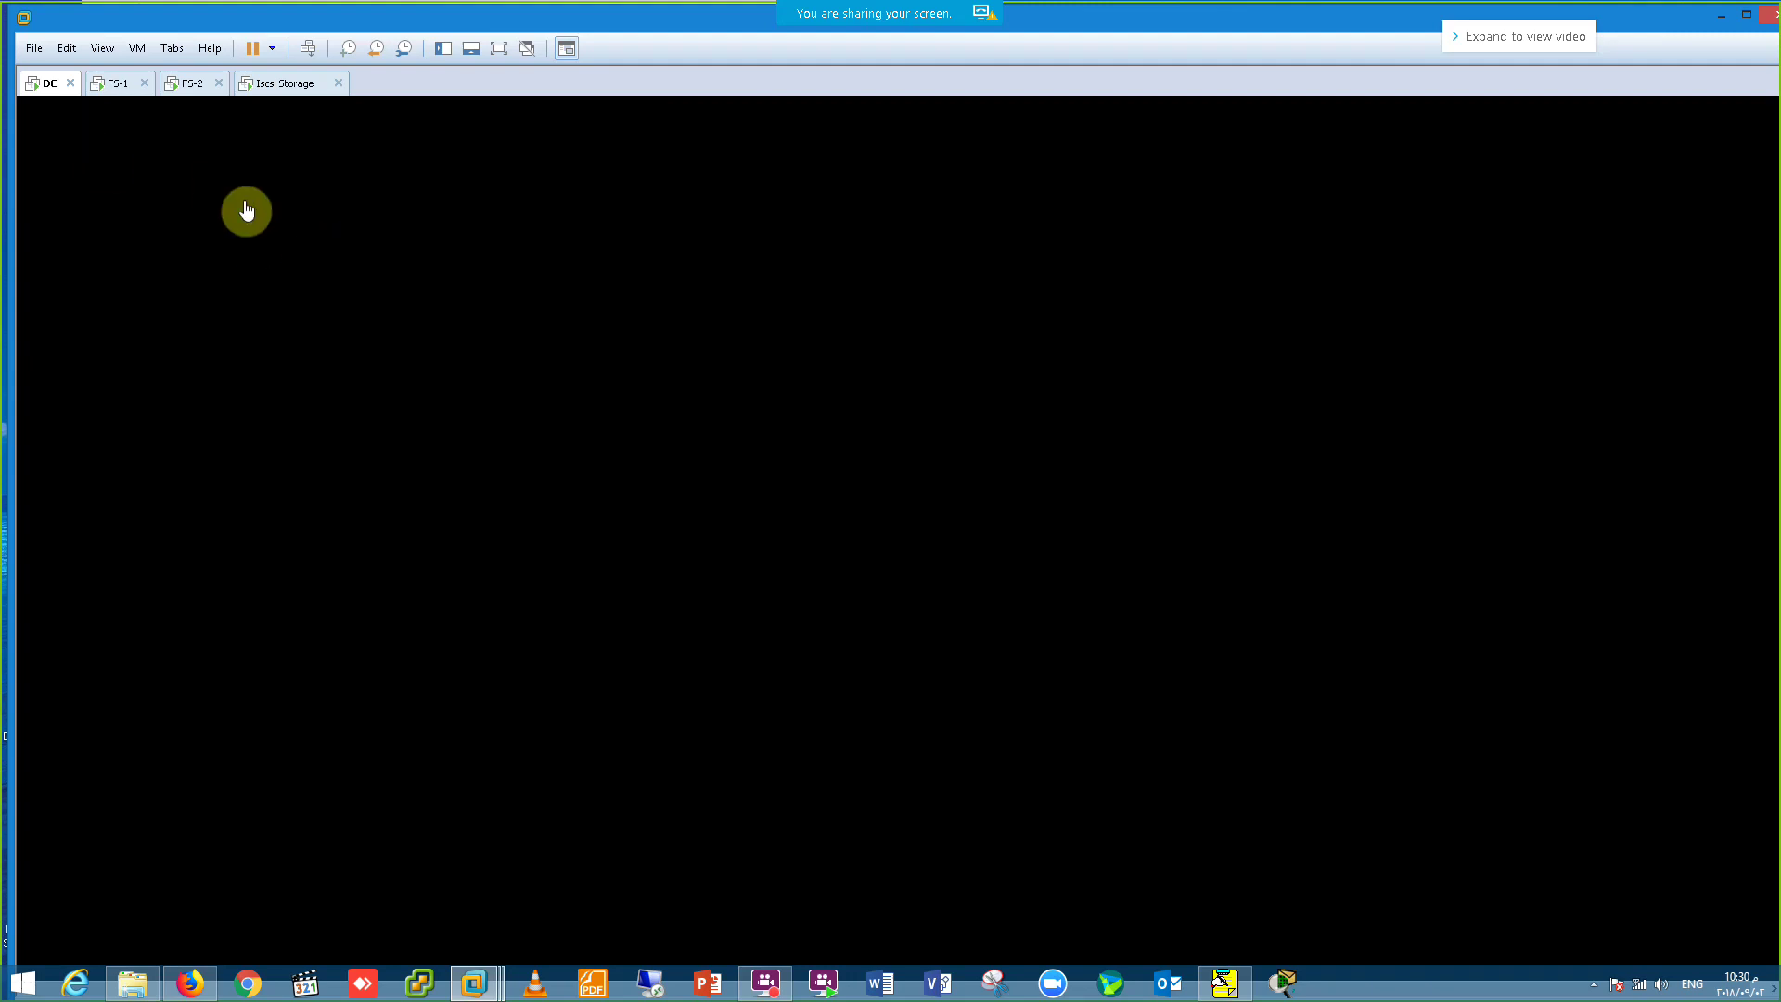
pyautogui.click(112, 84)
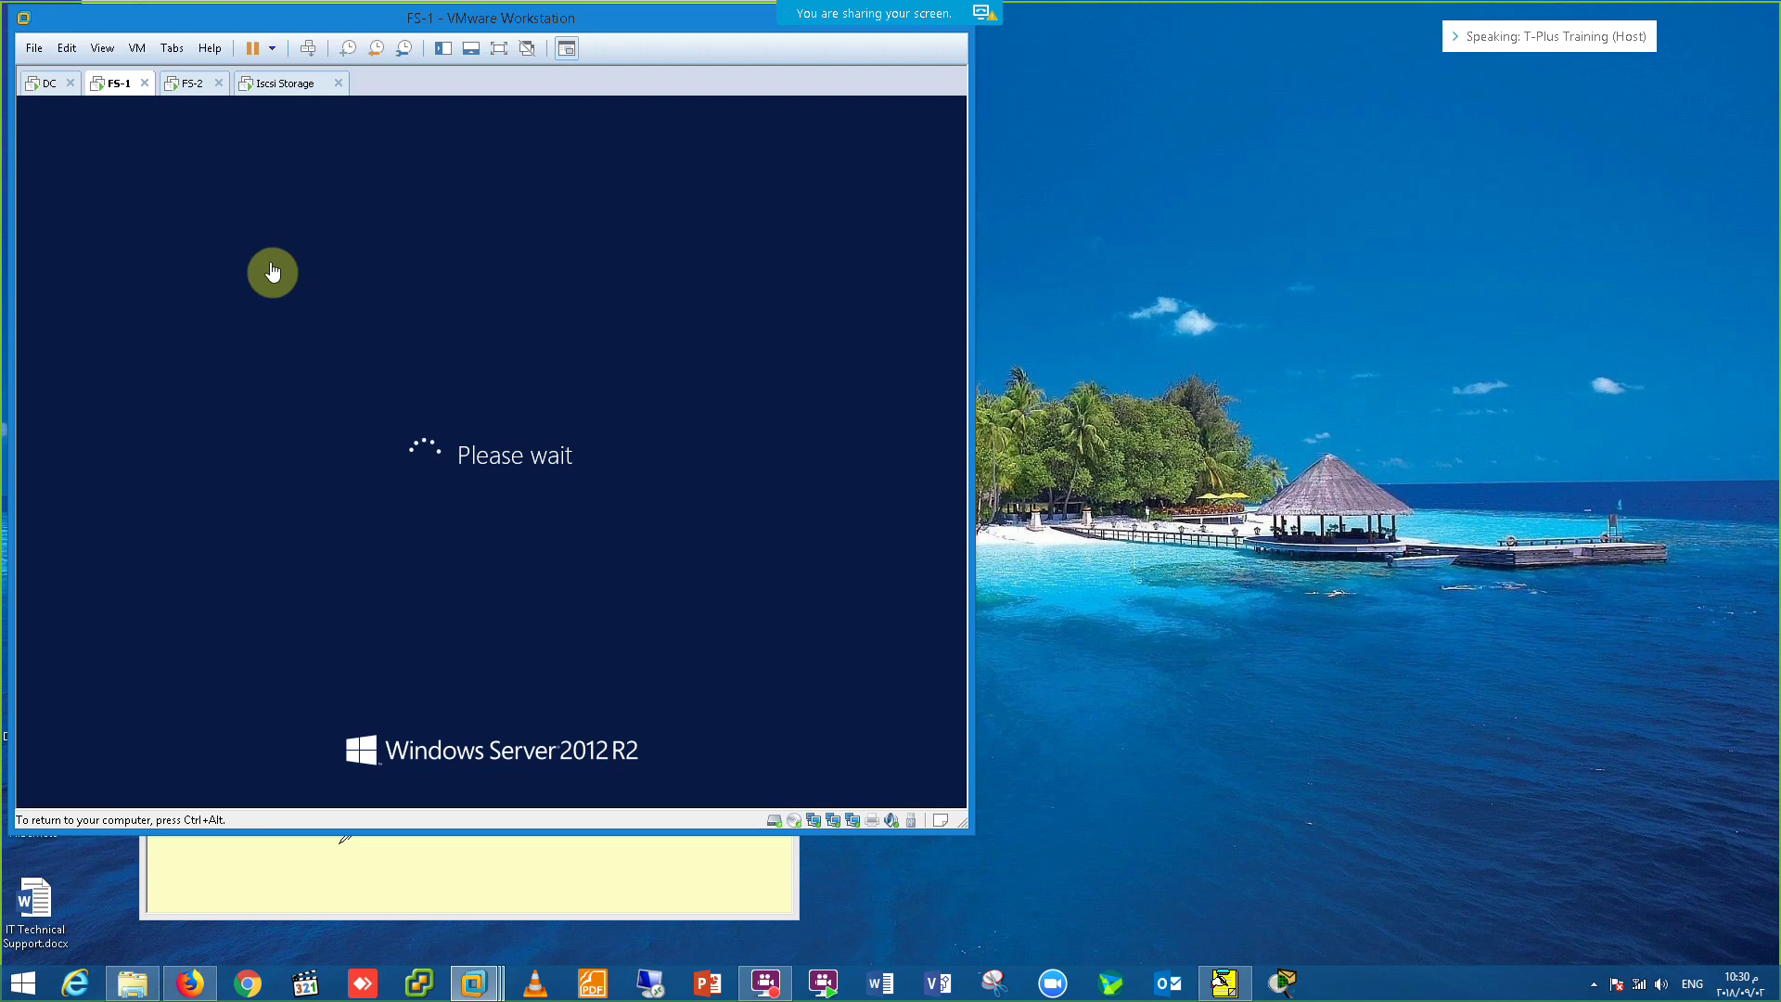
pyautogui.click(195, 84)
pyautogui.moveTo(248, 24); pyautogui.dragTo(514, 31)
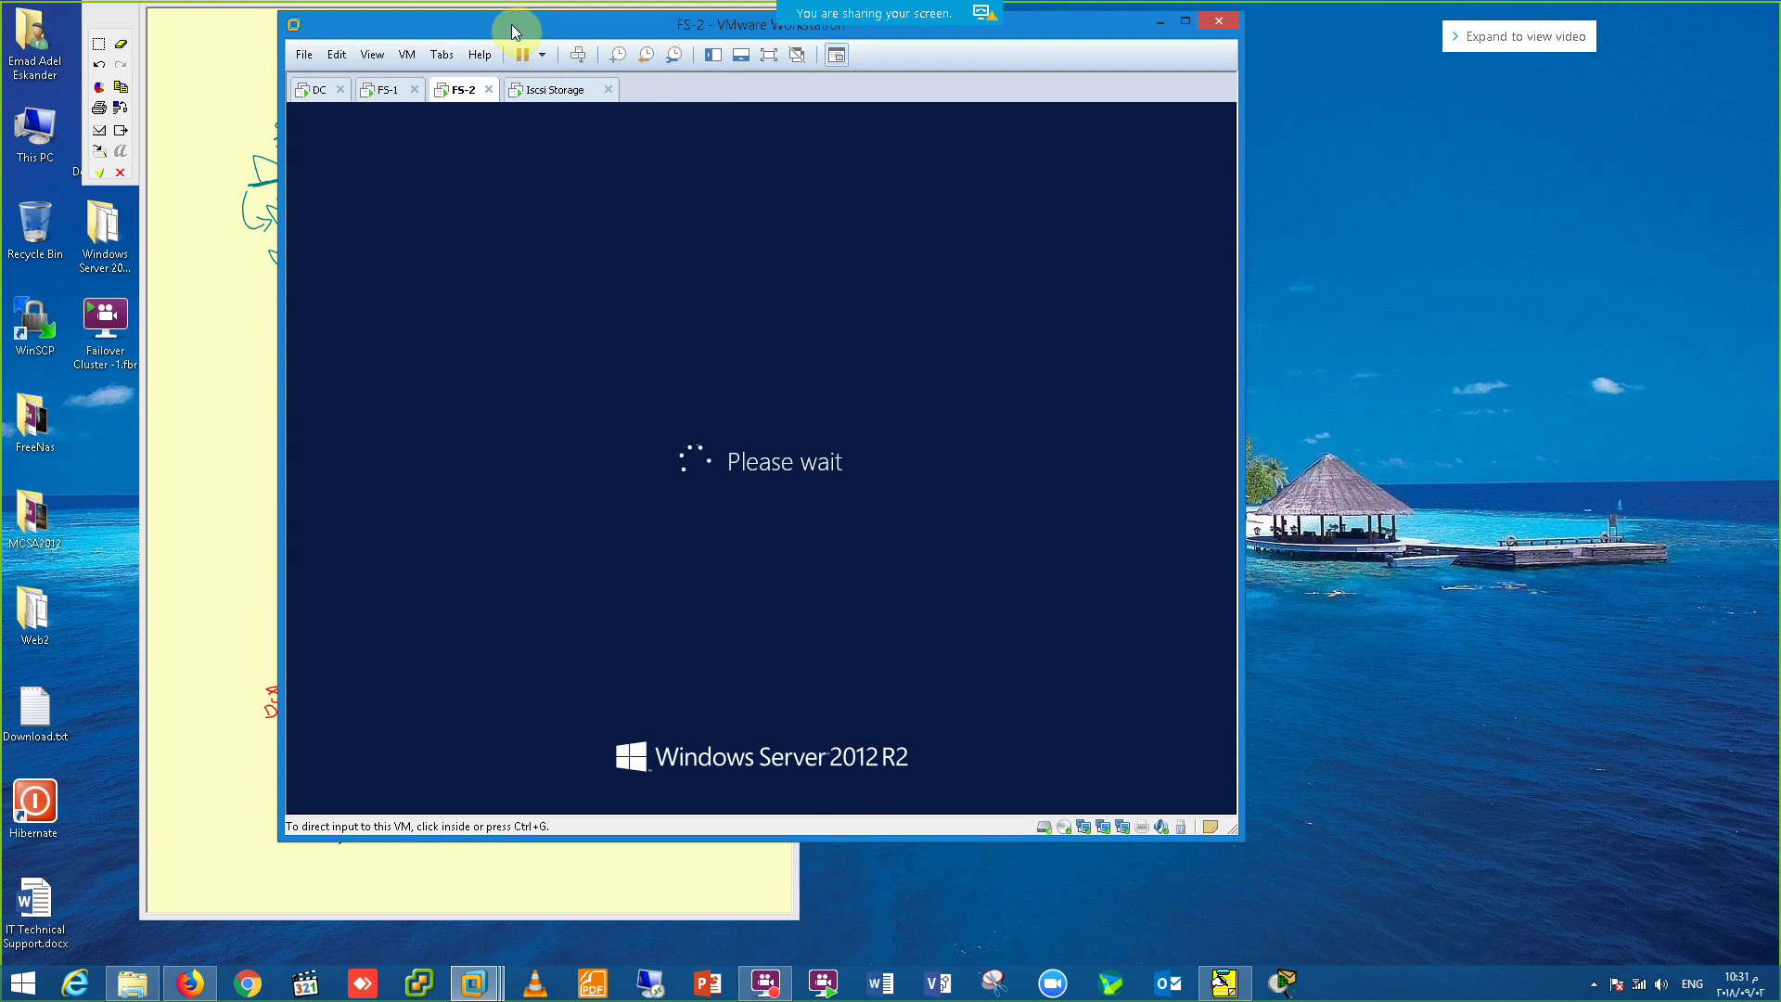
# Step: Check the DC, FS-1 and Iscsi Storage machines, then pause the screen recorder
pyautogui.click(318, 179)
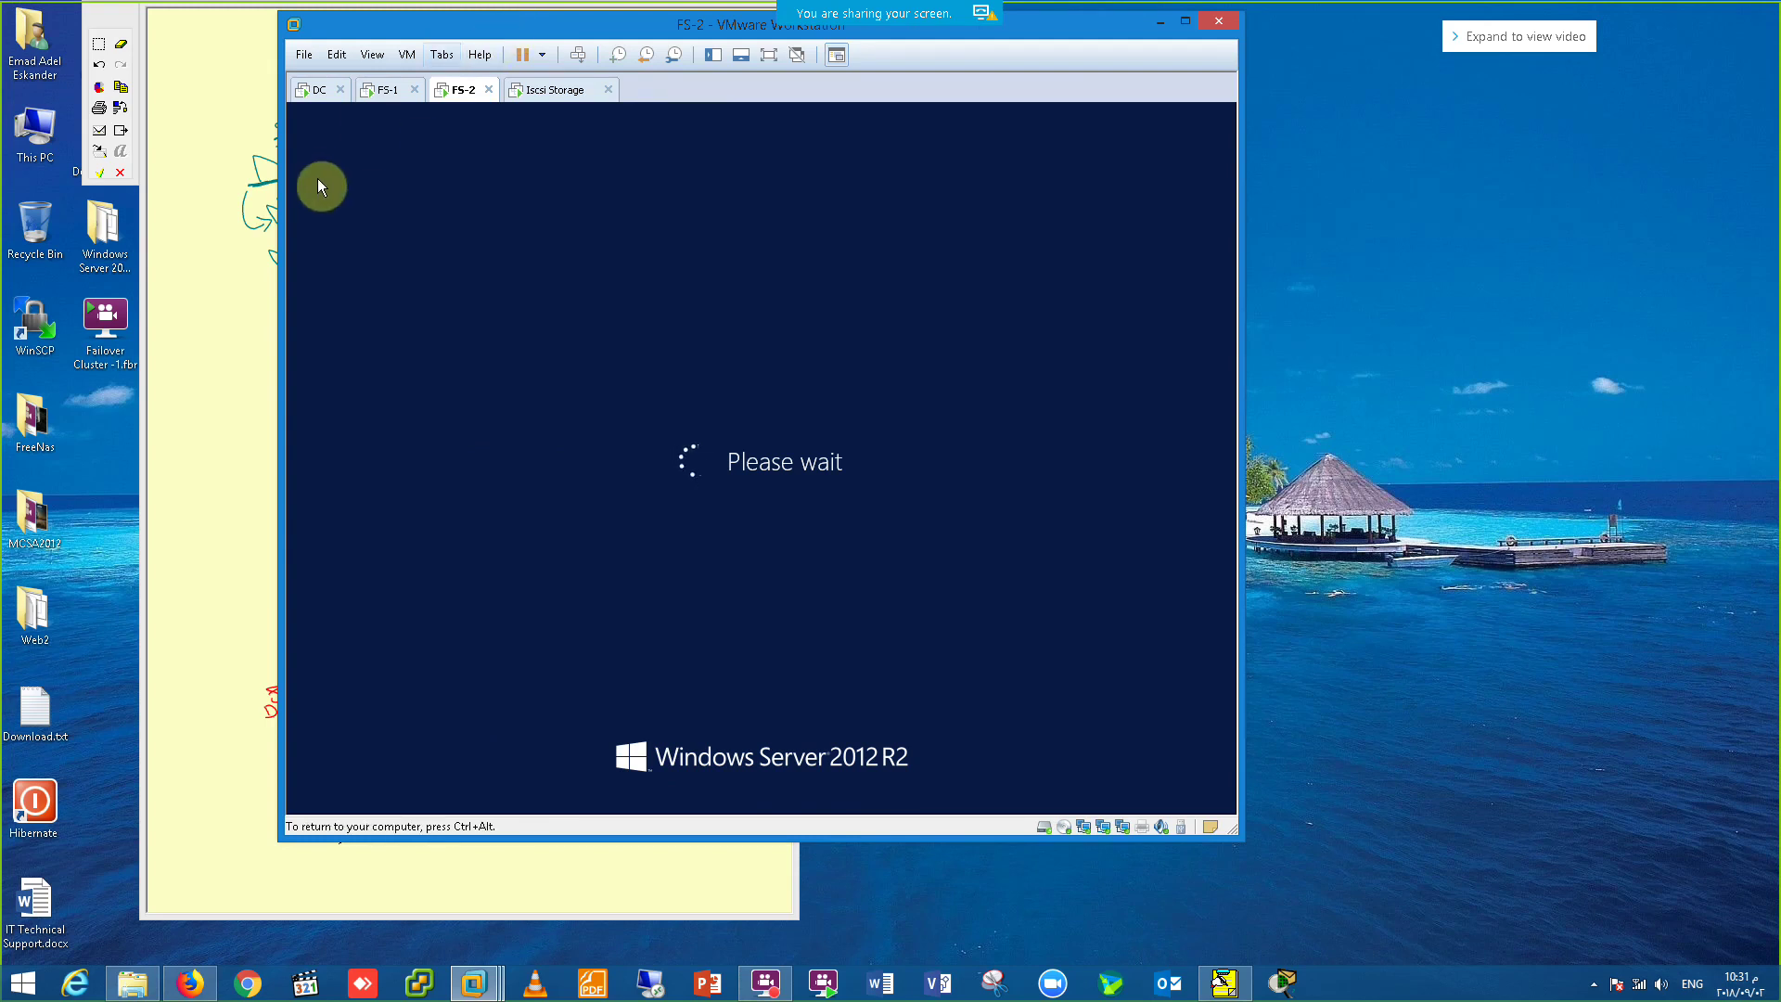
pyautogui.click(317, 104)
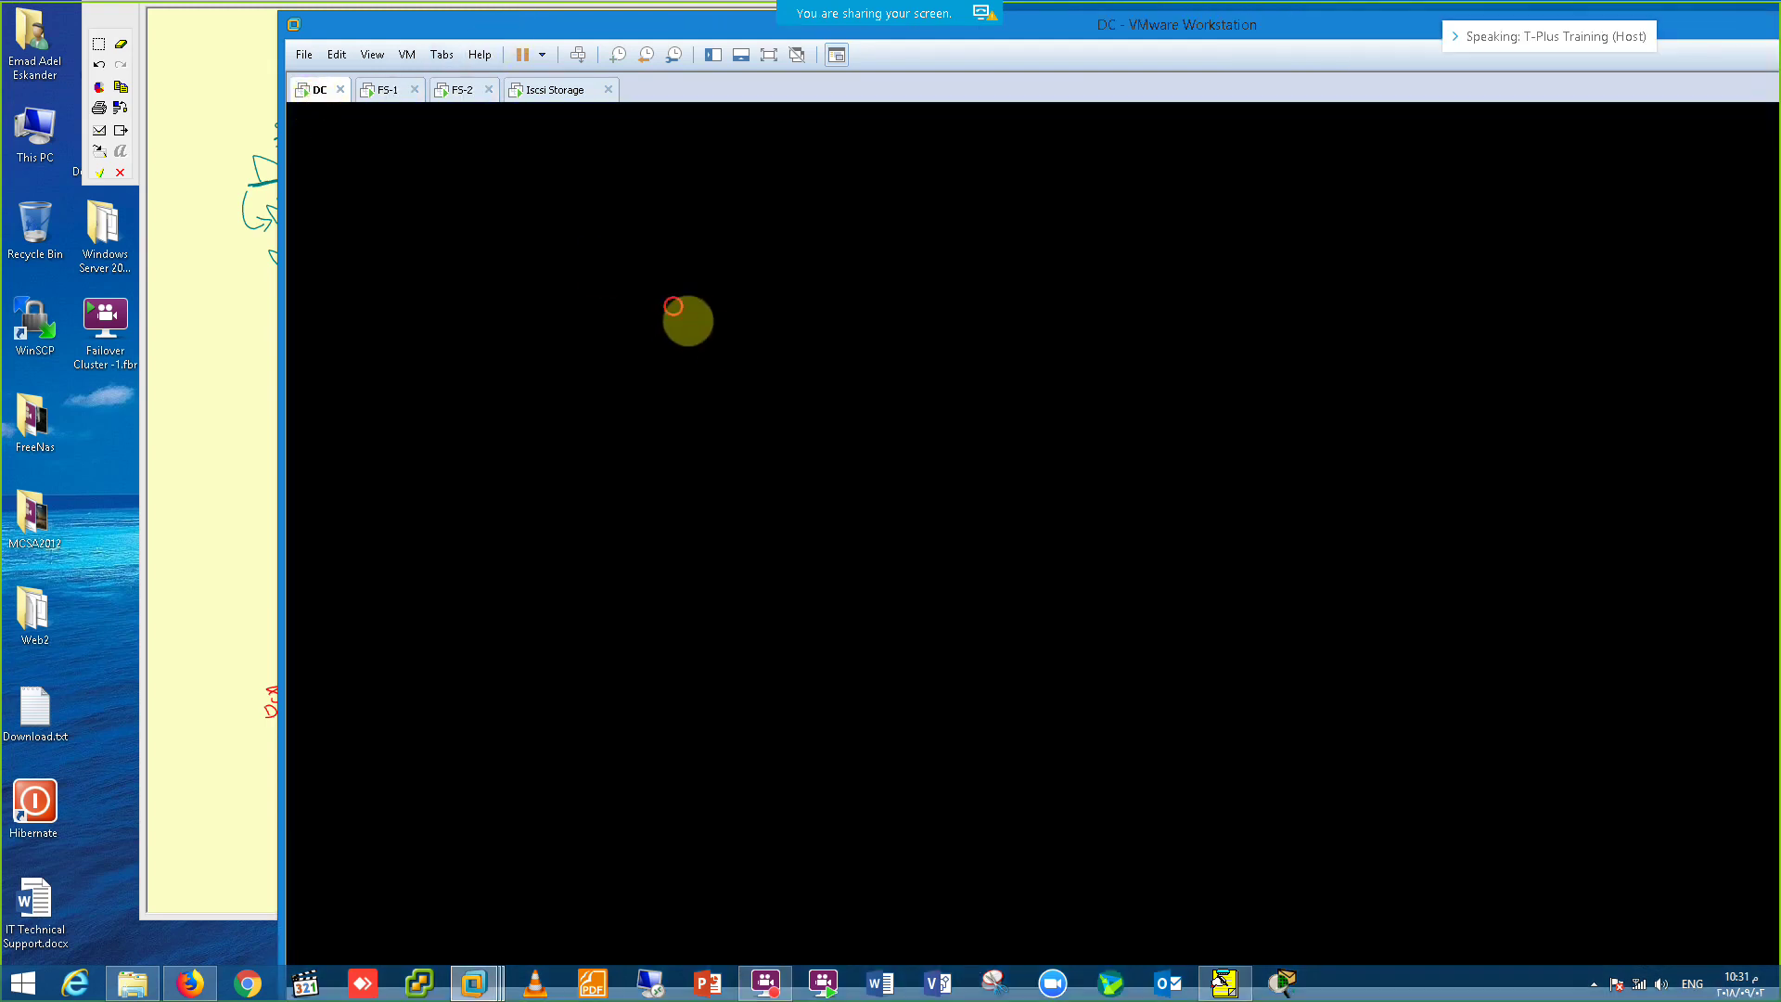
pyautogui.click(388, 90)
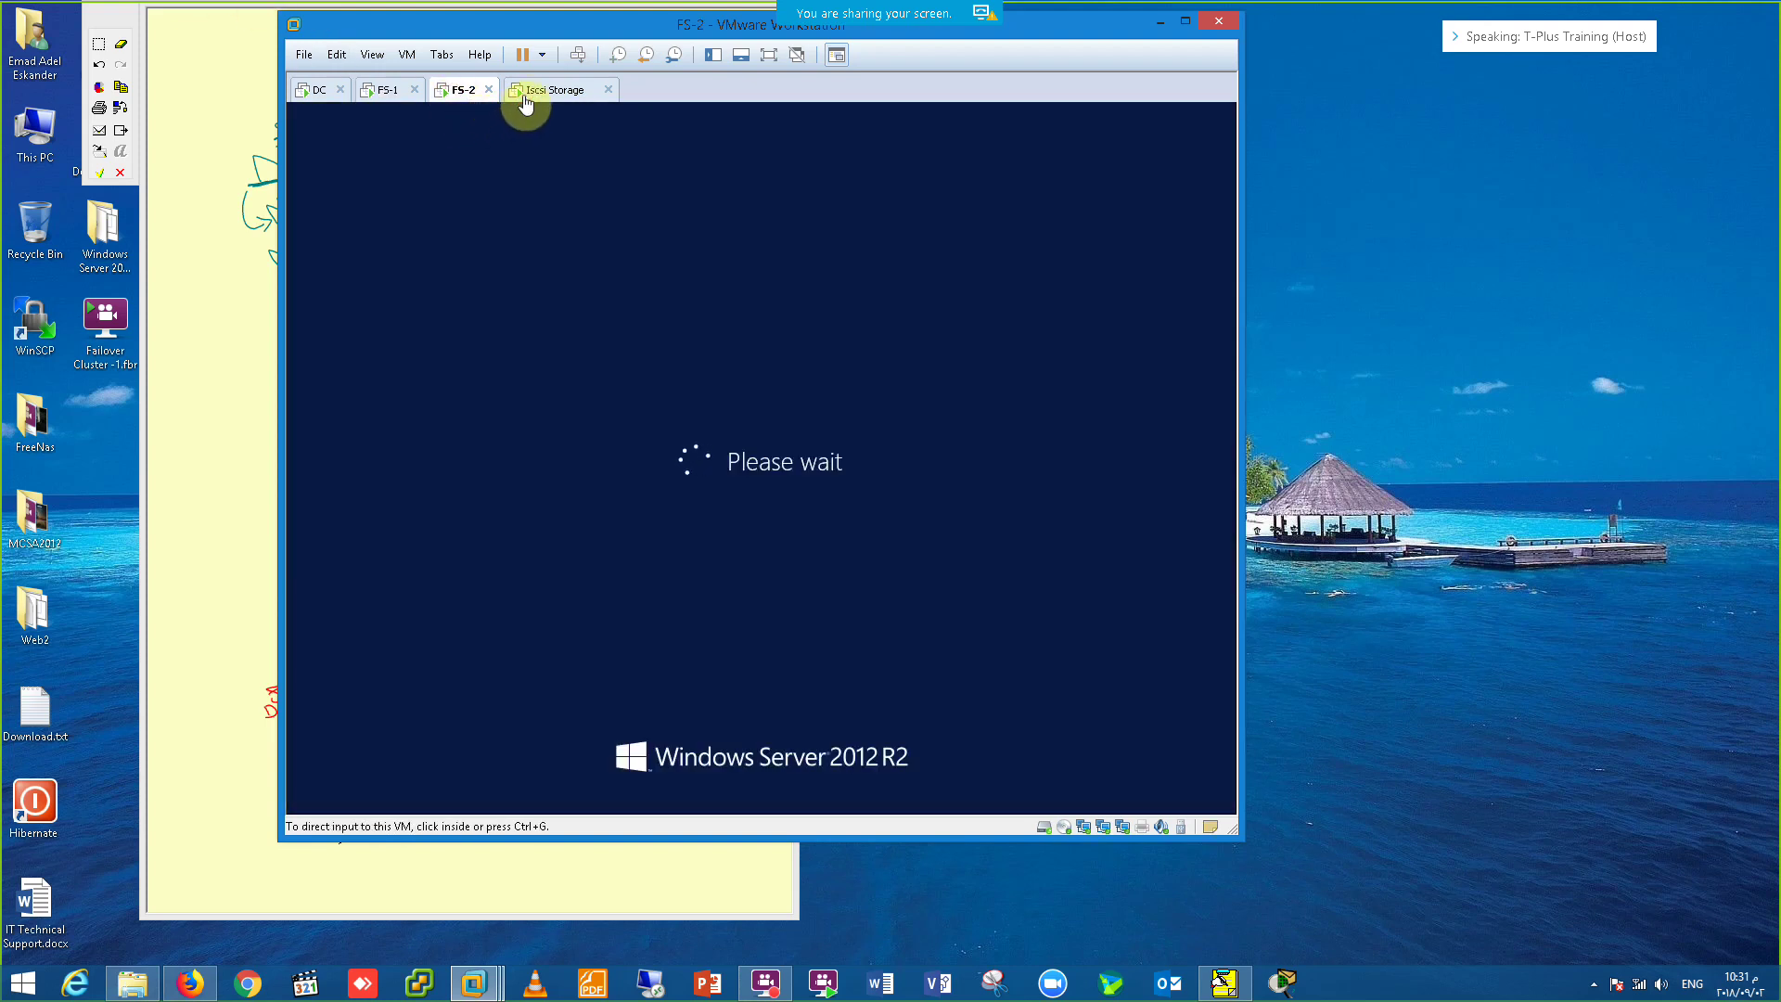
pyautogui.click(529, 100)
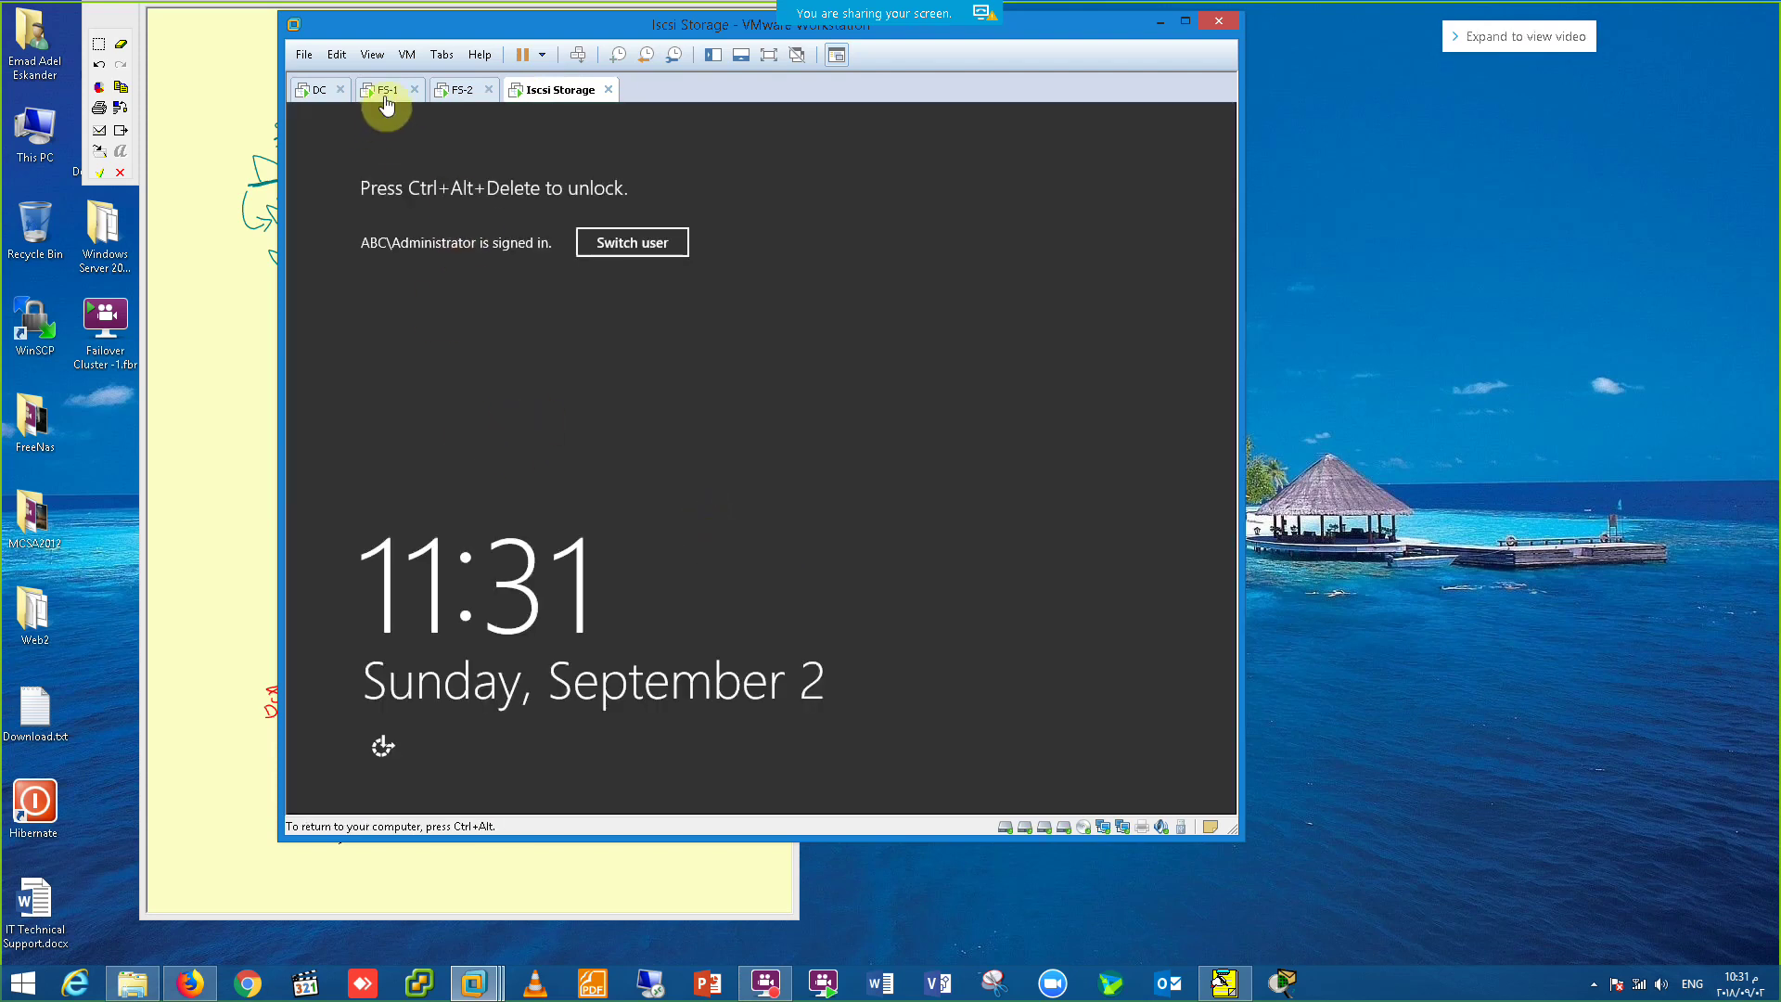
pyautogui.click(385, 90)
pyautogui.click(306, 91)
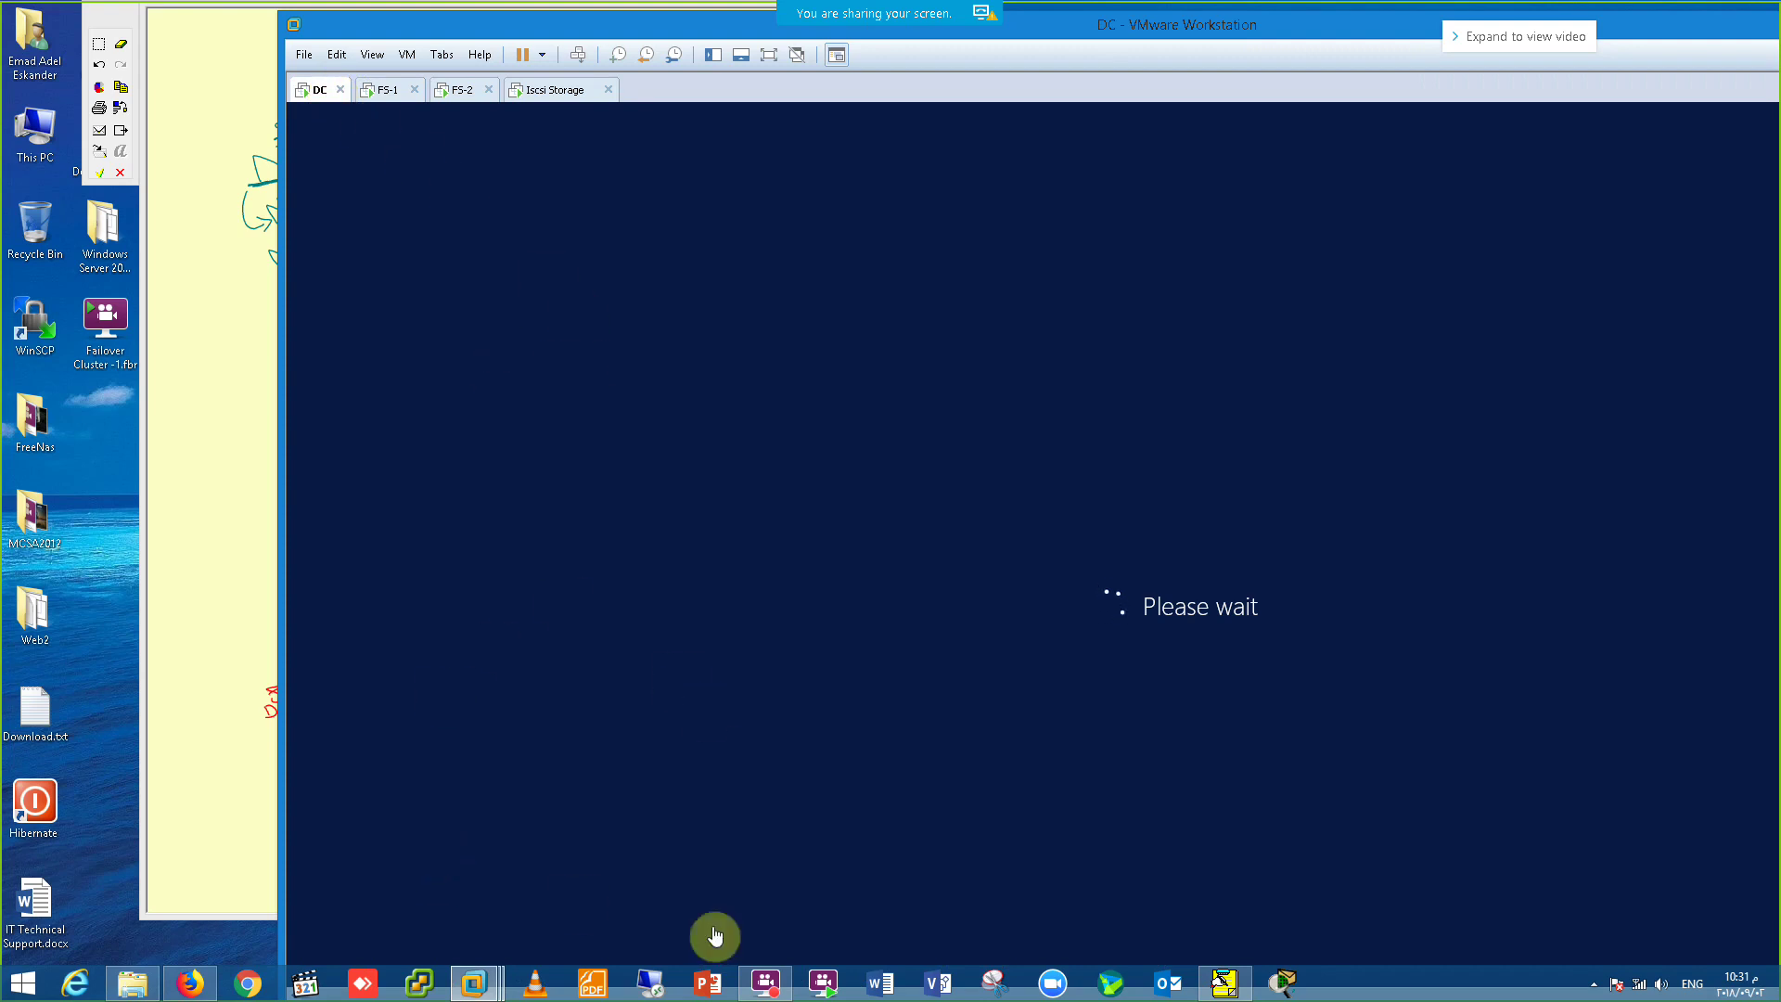
pyautogui.click(765, 981)
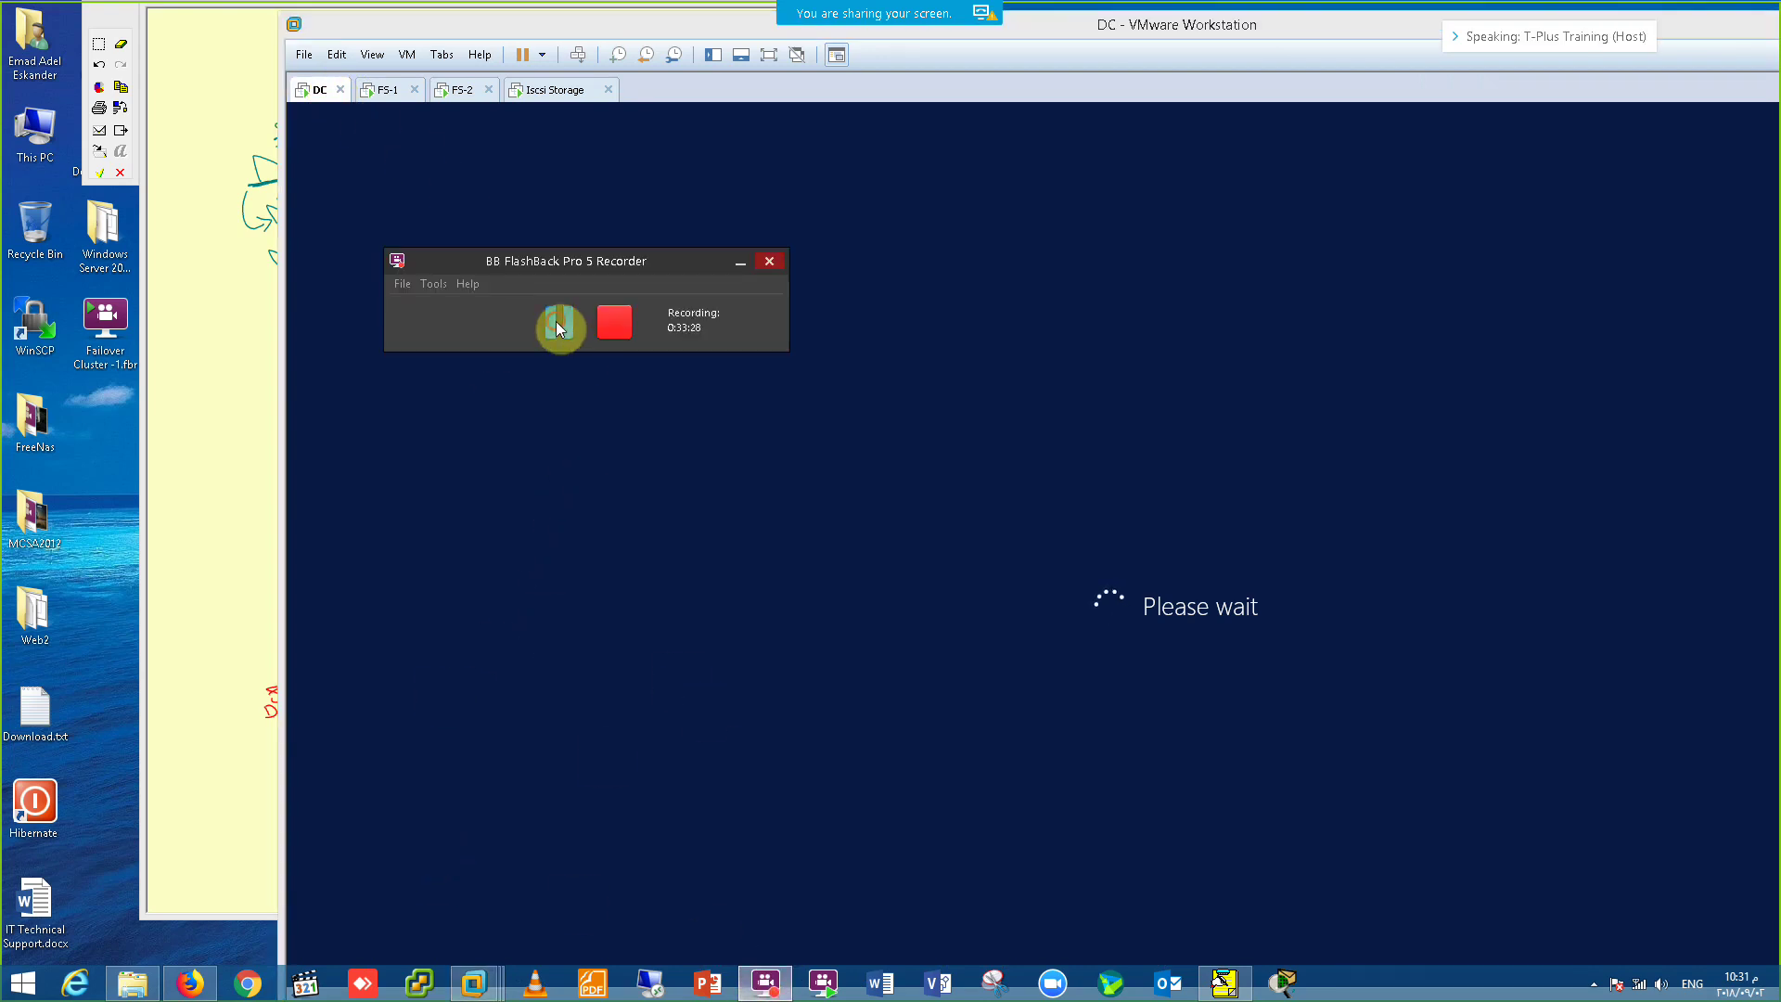
pyautogui.click(554, 322)
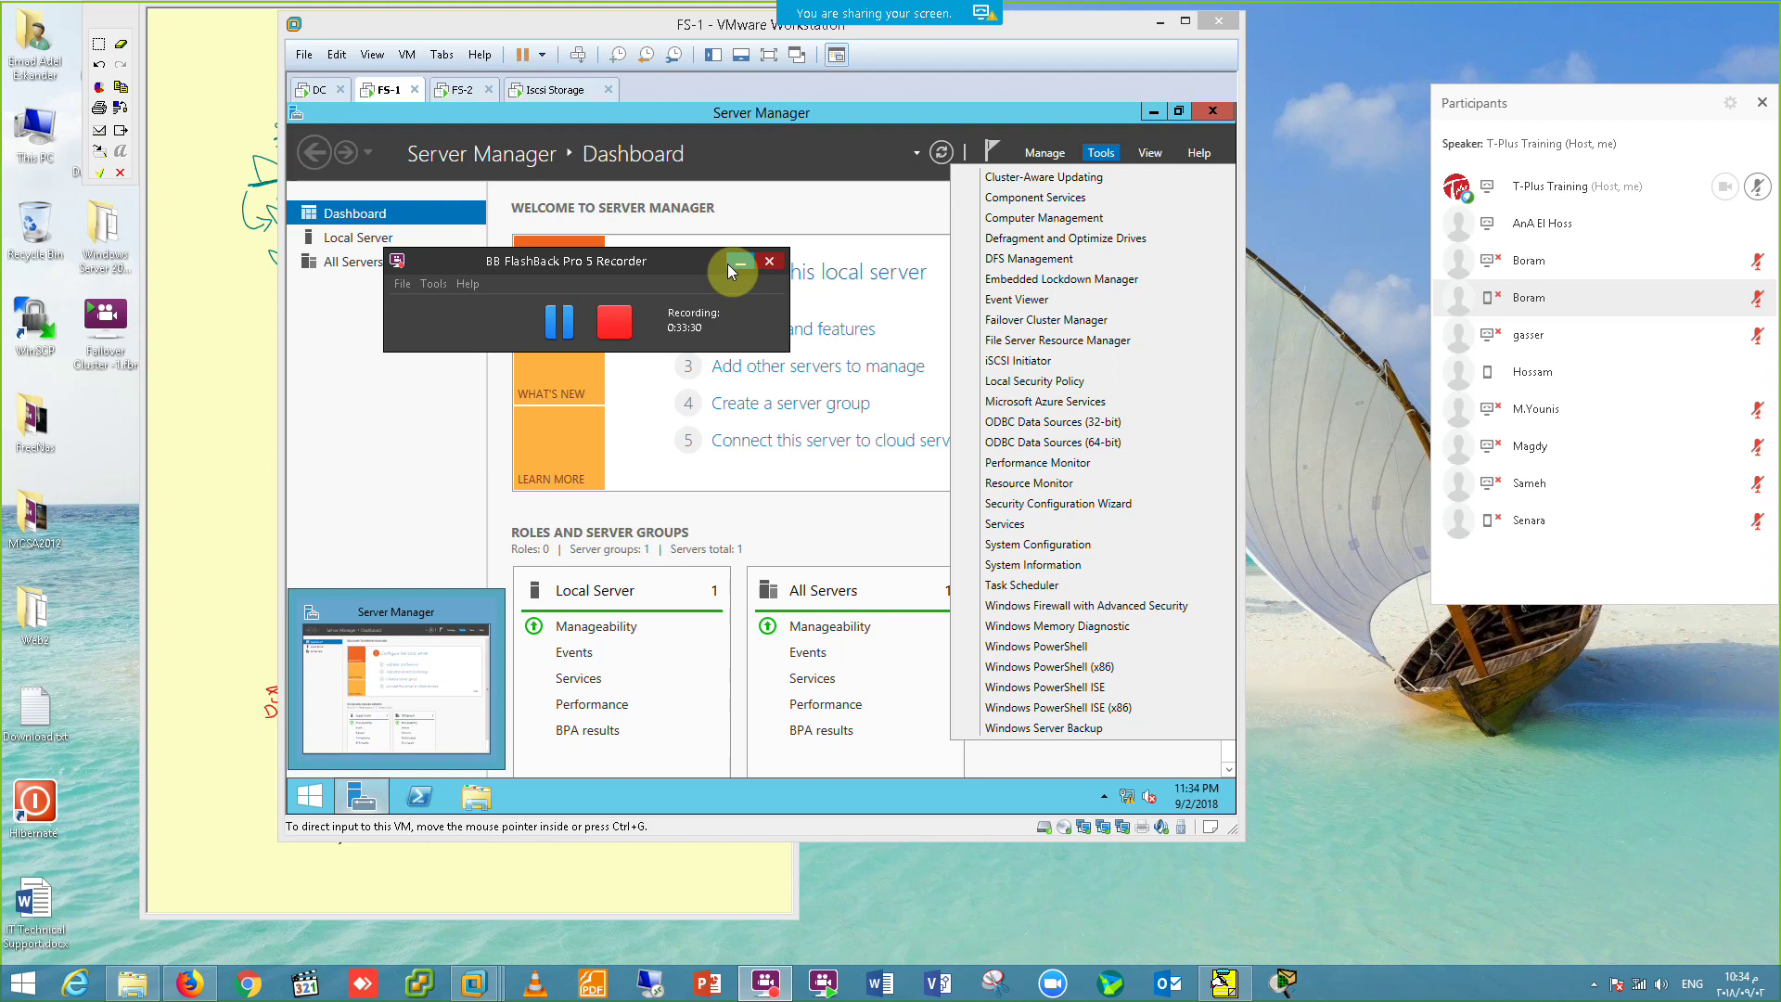
# Step: Verify in iSCSI Initiator that FS-1's target shows Connected, then bring up Server Manager's Tools menu
pyautogui.click(728, 266)
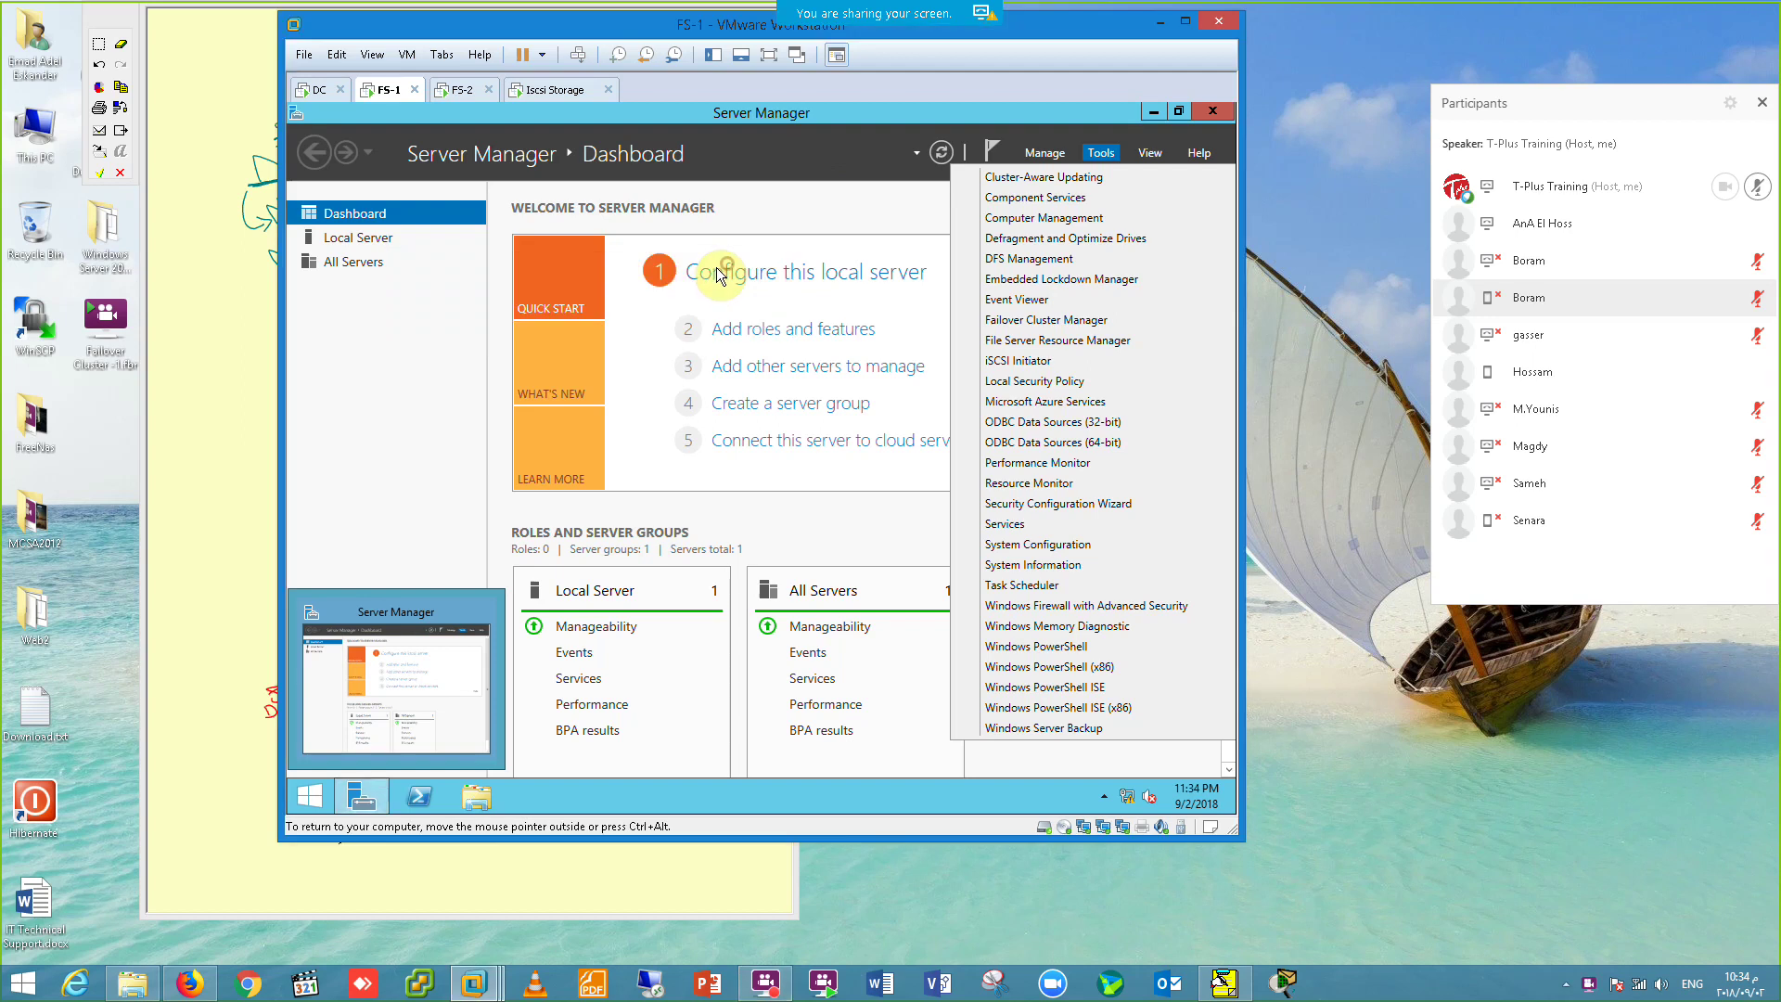
pyautogui.click(1021, 361)
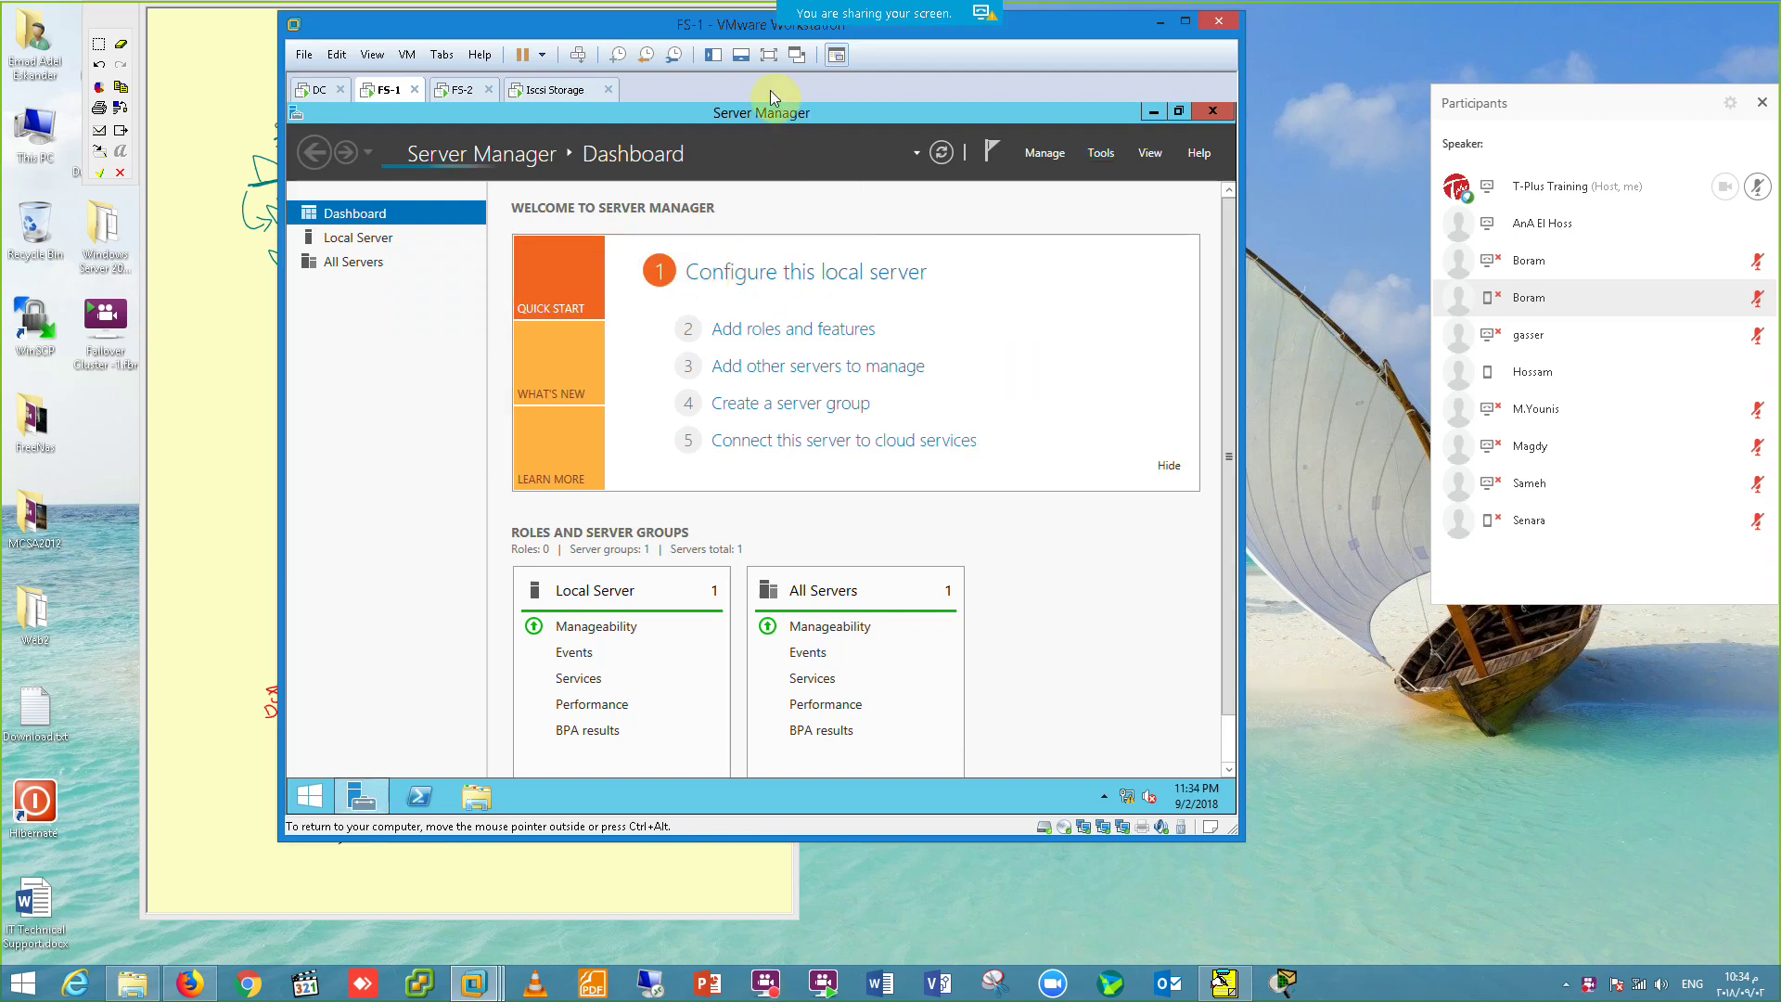
pyautogui.click(768, 54)
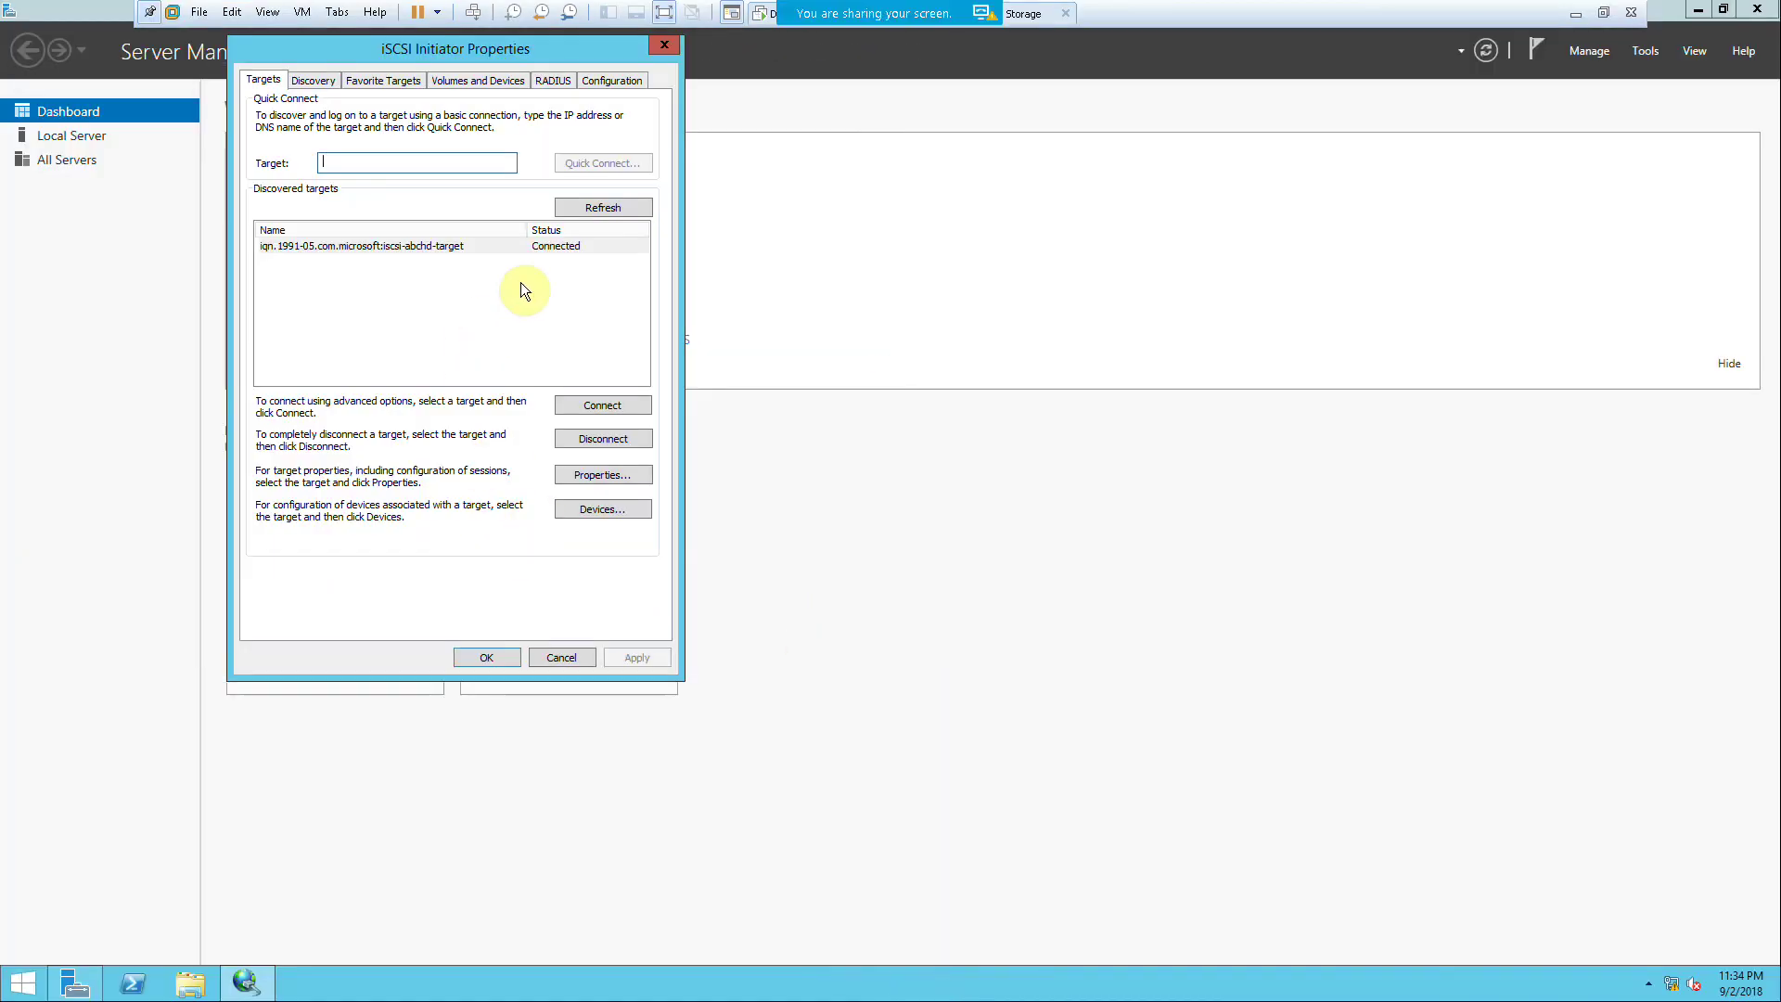
pyautogui.click(495, 246)
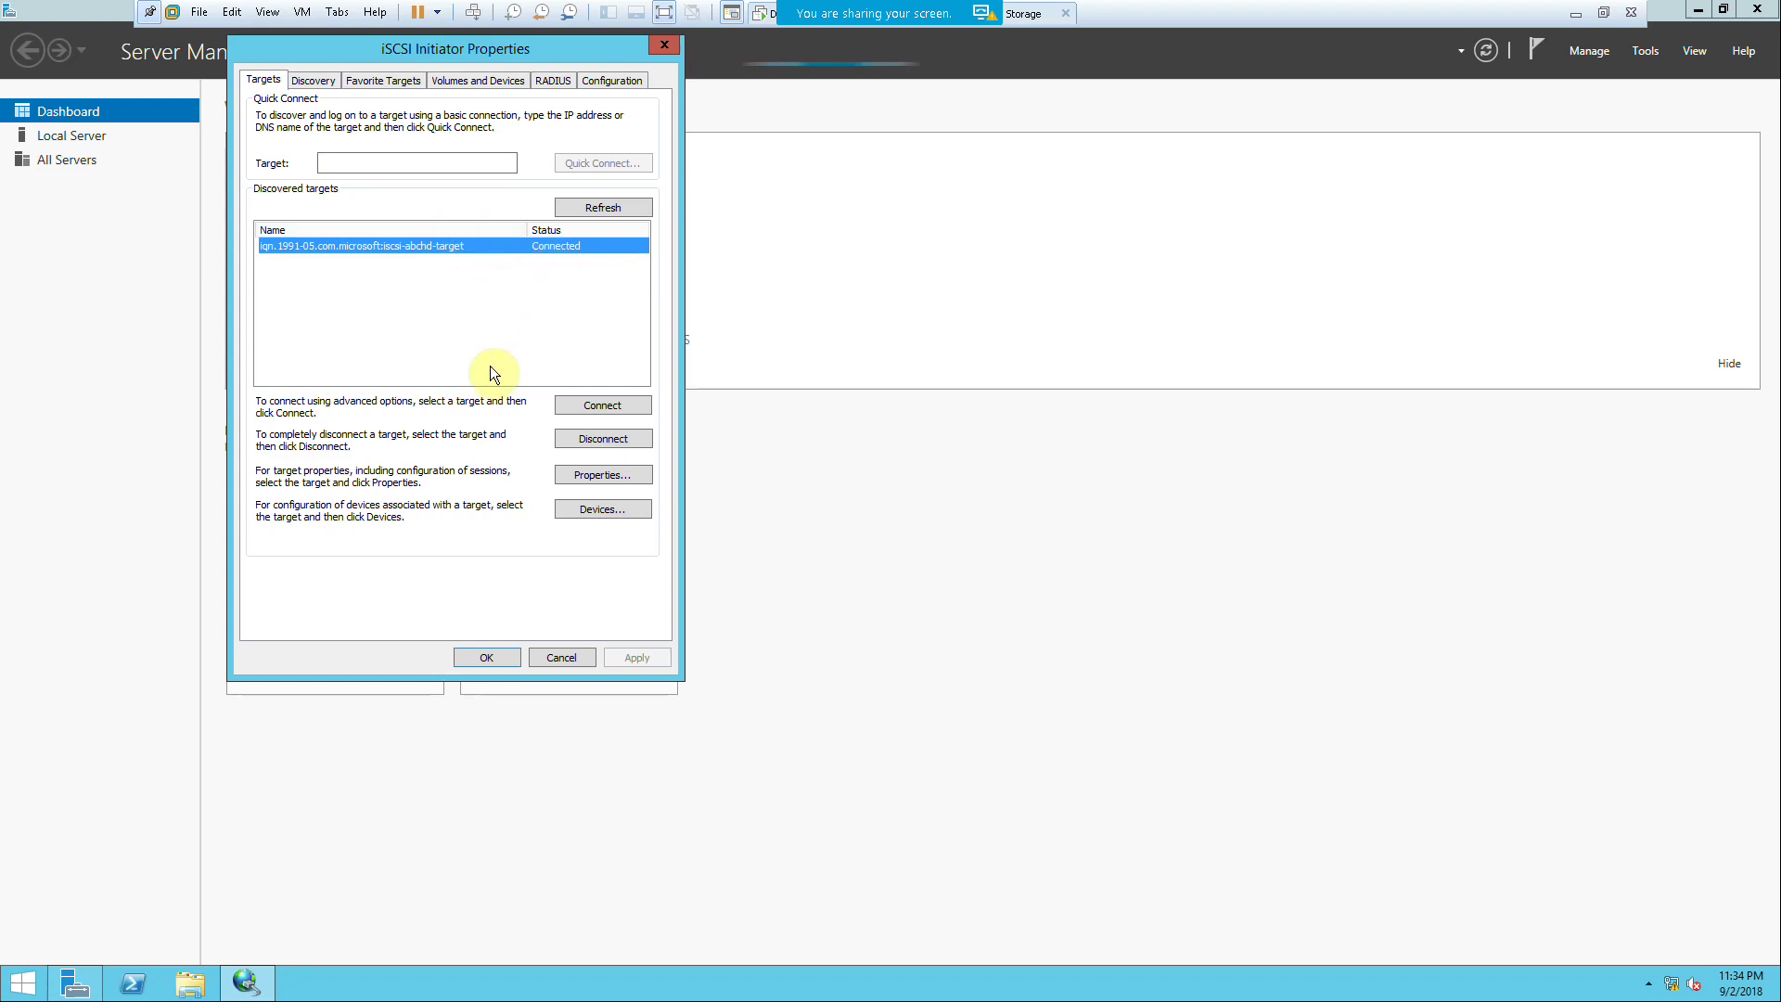
pyautogui.click(553, 665)
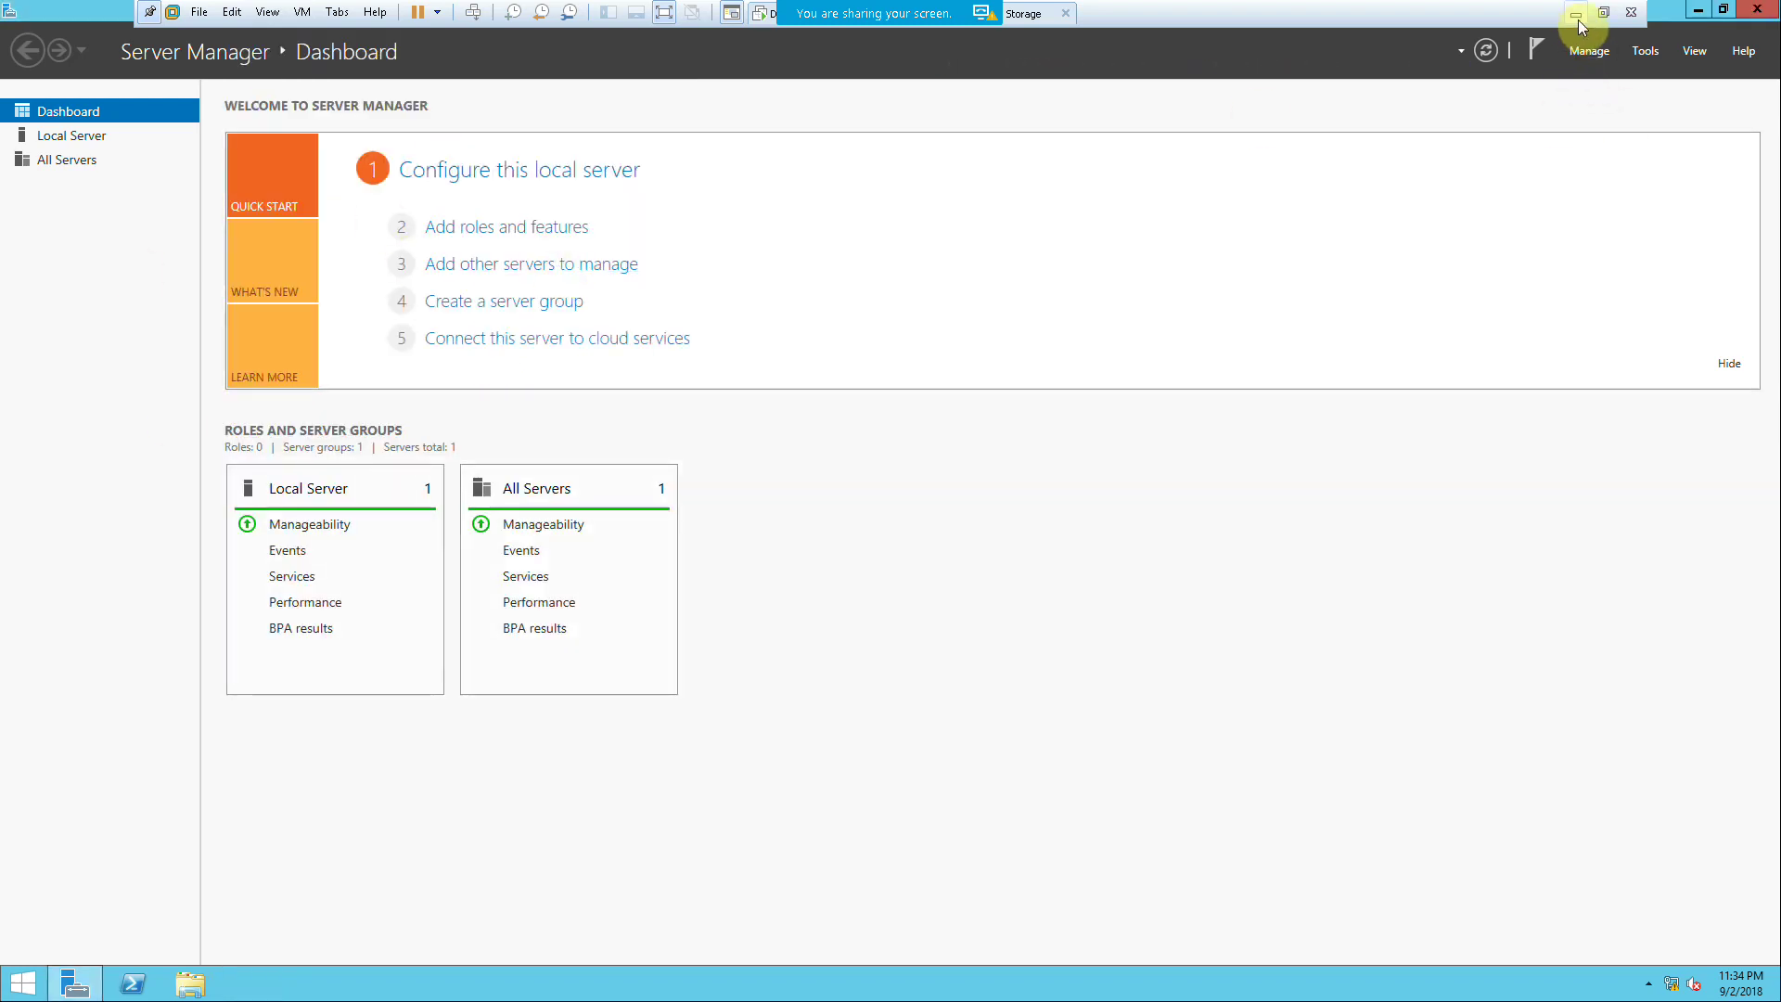
pyautogui.click(1602, 16)
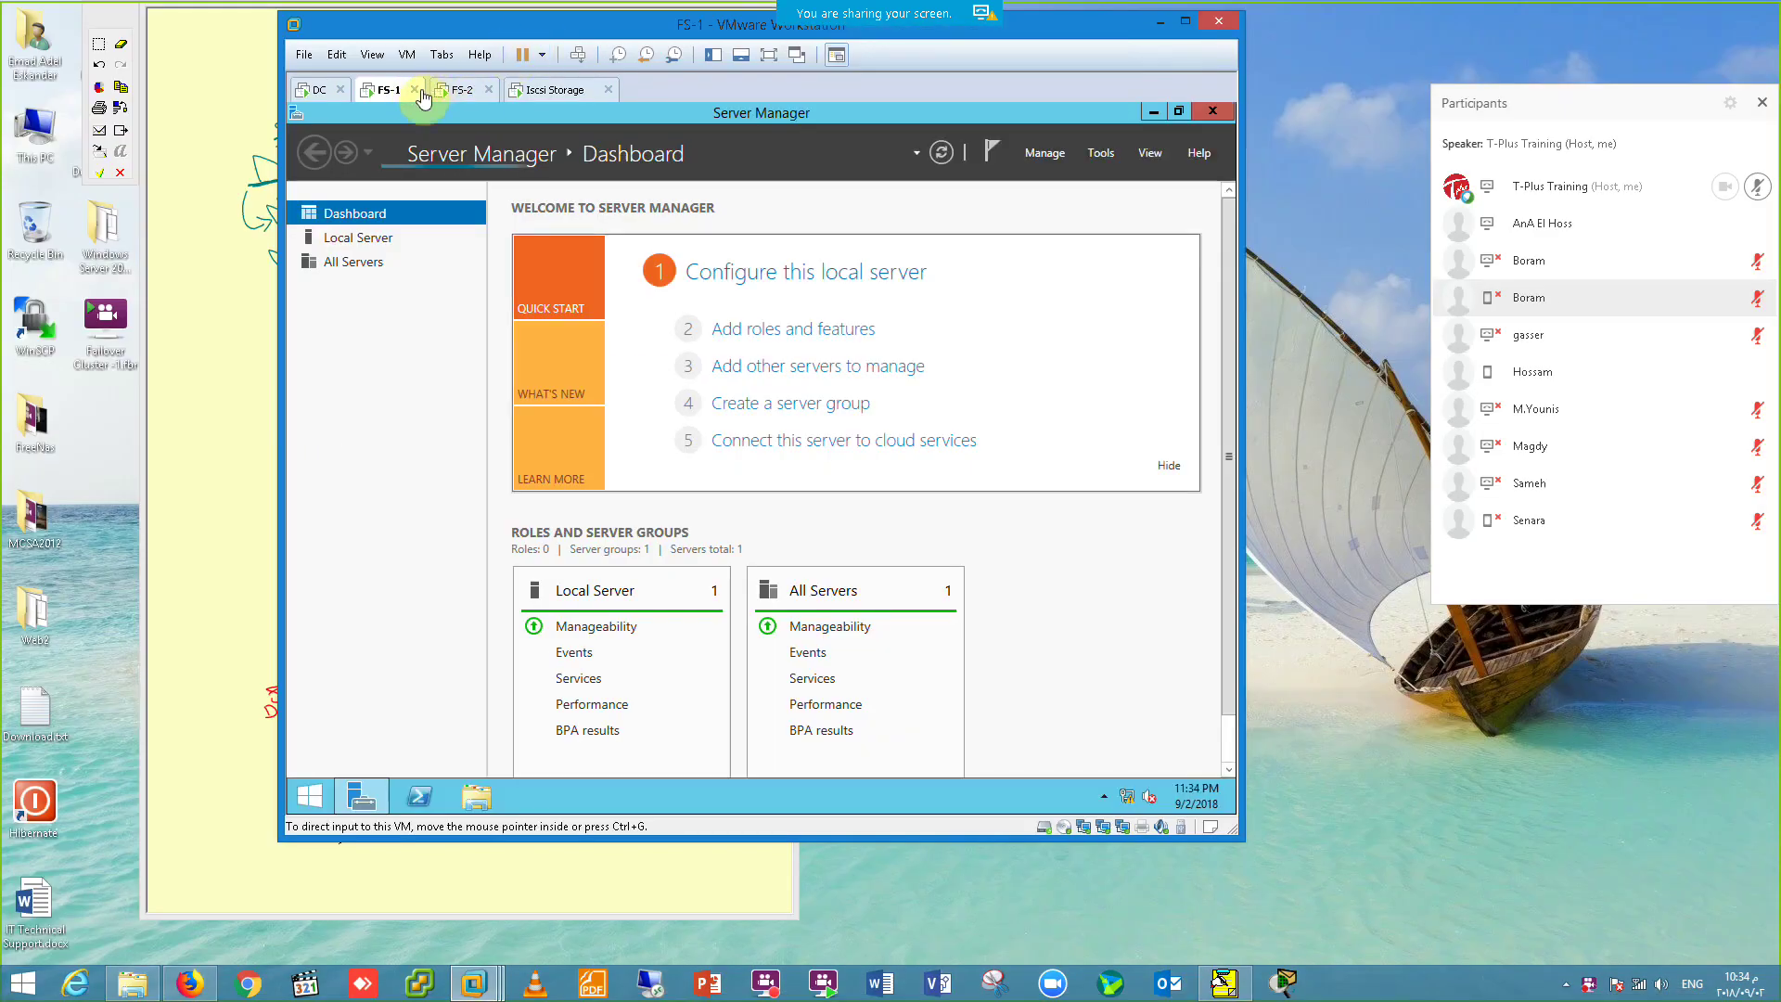
pyautogui.click(768, 54)
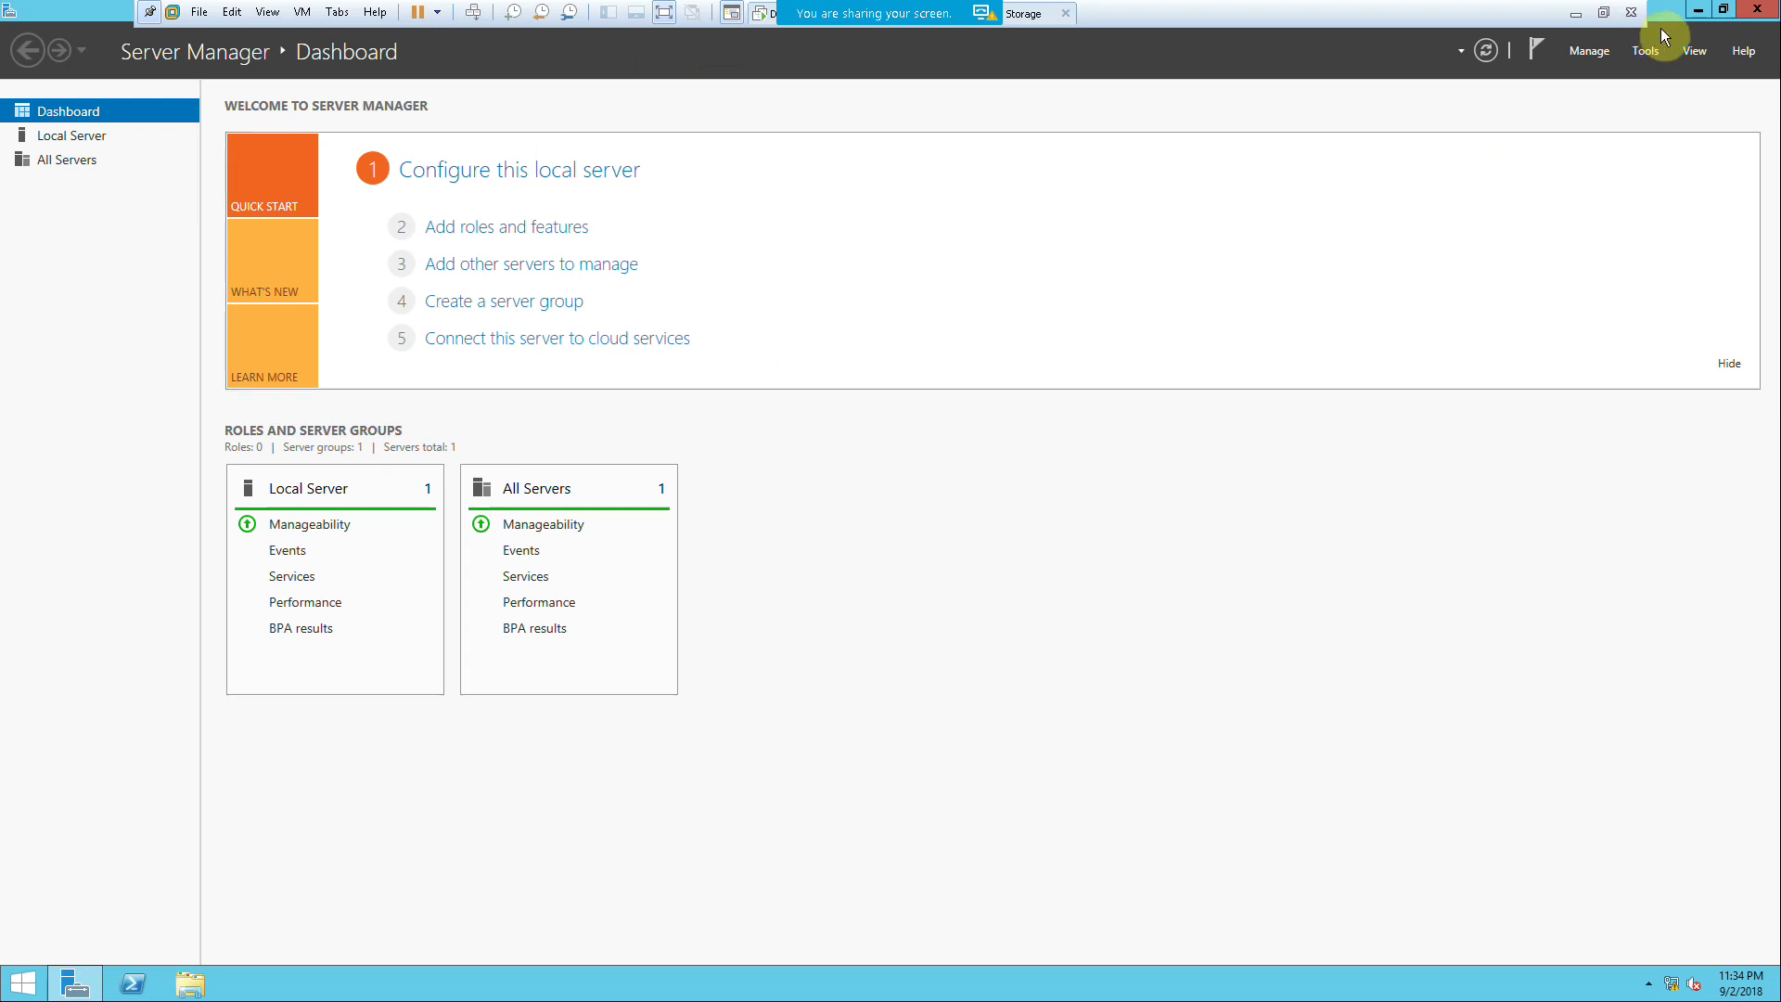
pyautogui.click(1647, 53)
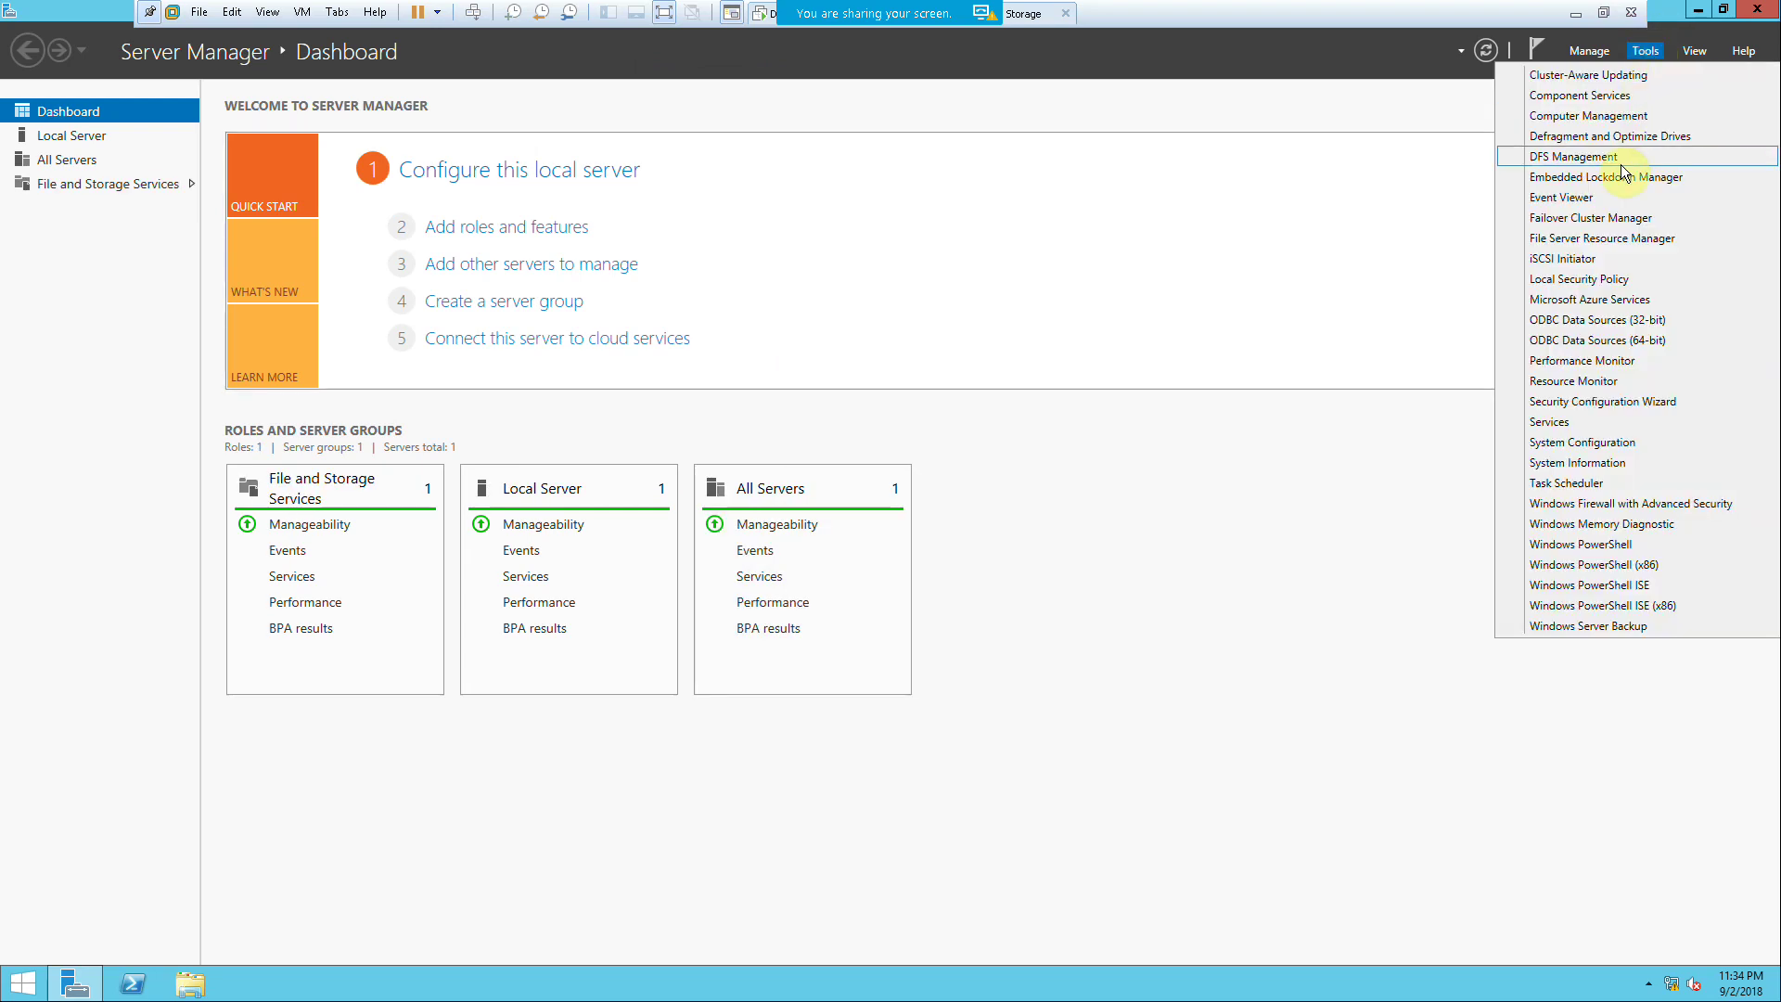
# Step: Launch Failover Cluster Manager maximized and start the Validate a Configuration wizard
pyautogui.click(1609, 219)
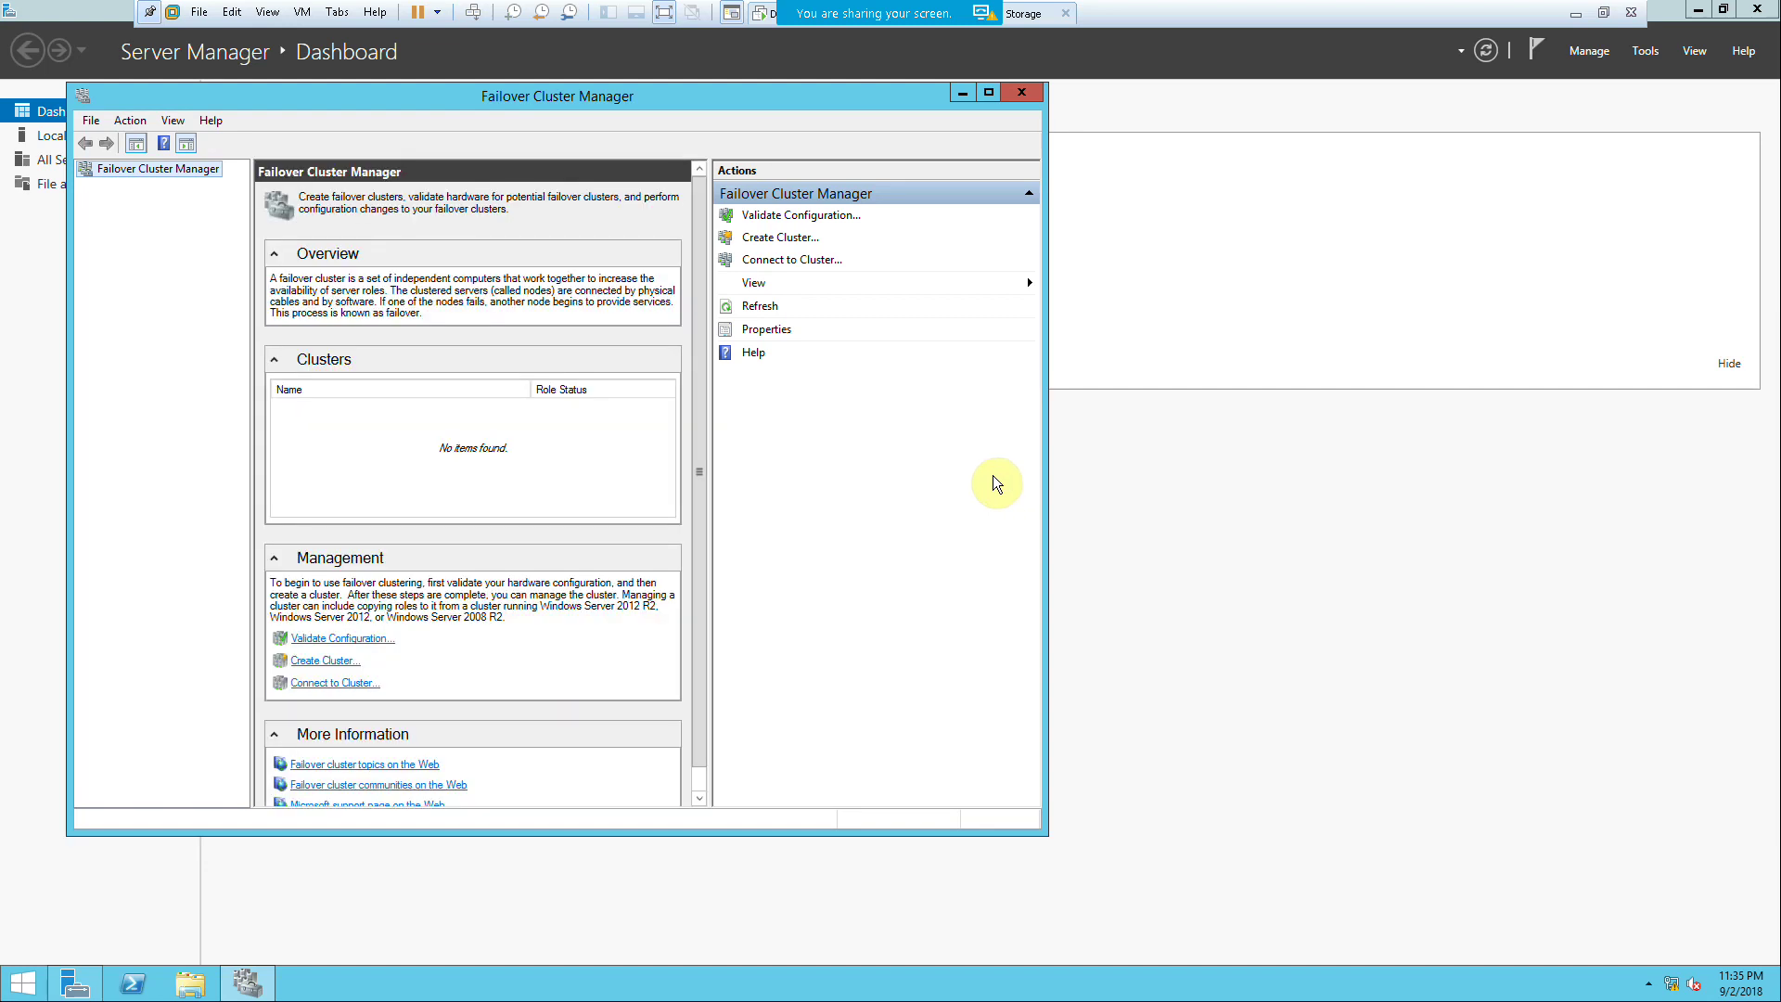
pyautogui.click(989, 95)
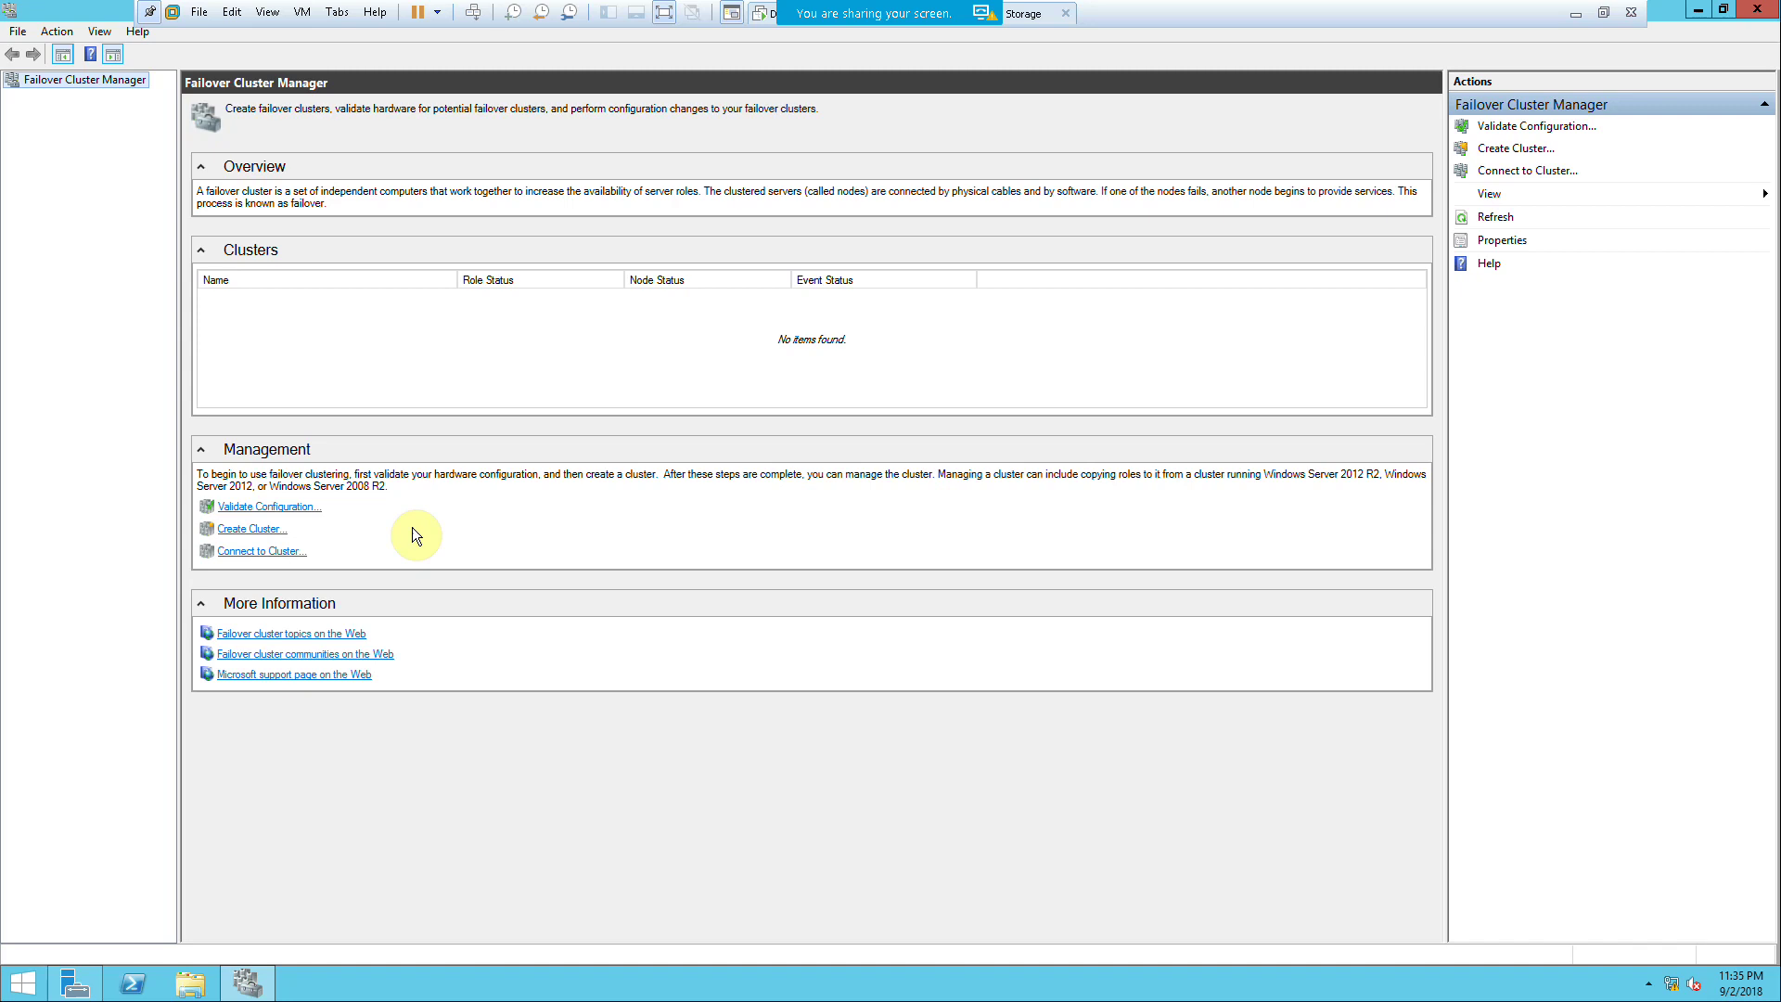
pyautogui.click(309, 508)
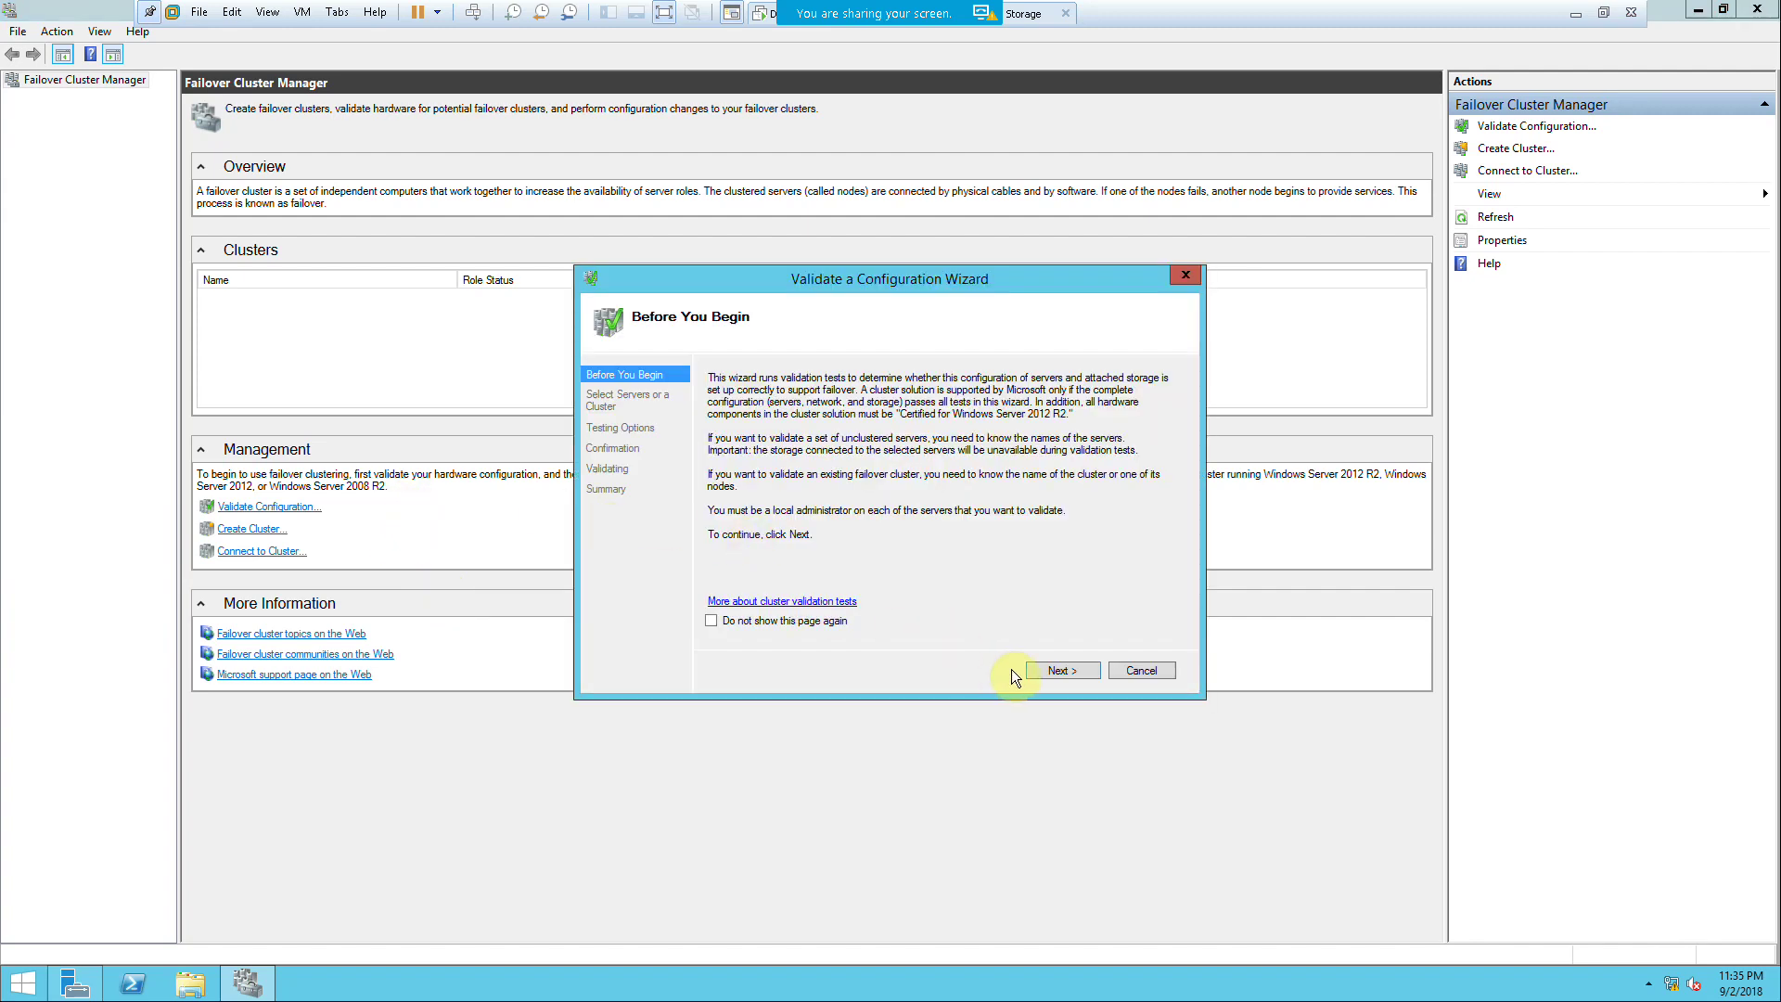
# Step: Search the ABC.com domain and select FS-1 and FS-2 as the servers to validate
pyautogui.click(1049, 670)
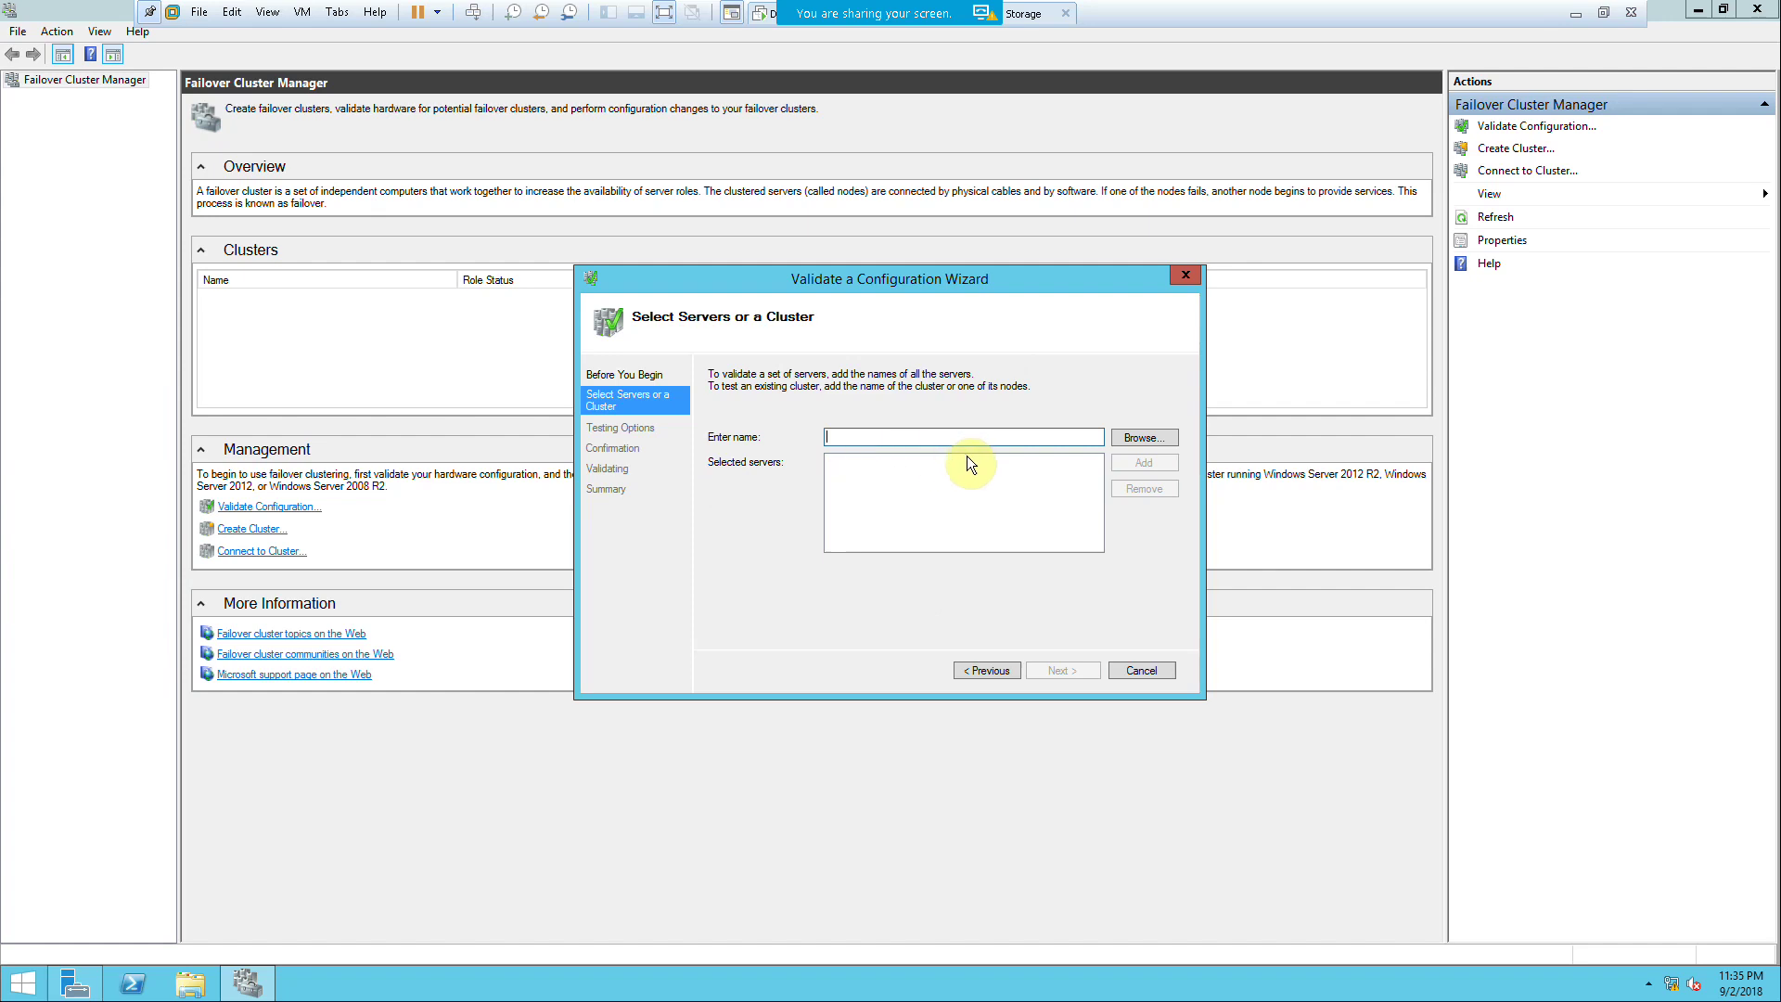
pyautogui.click(1129, 437)
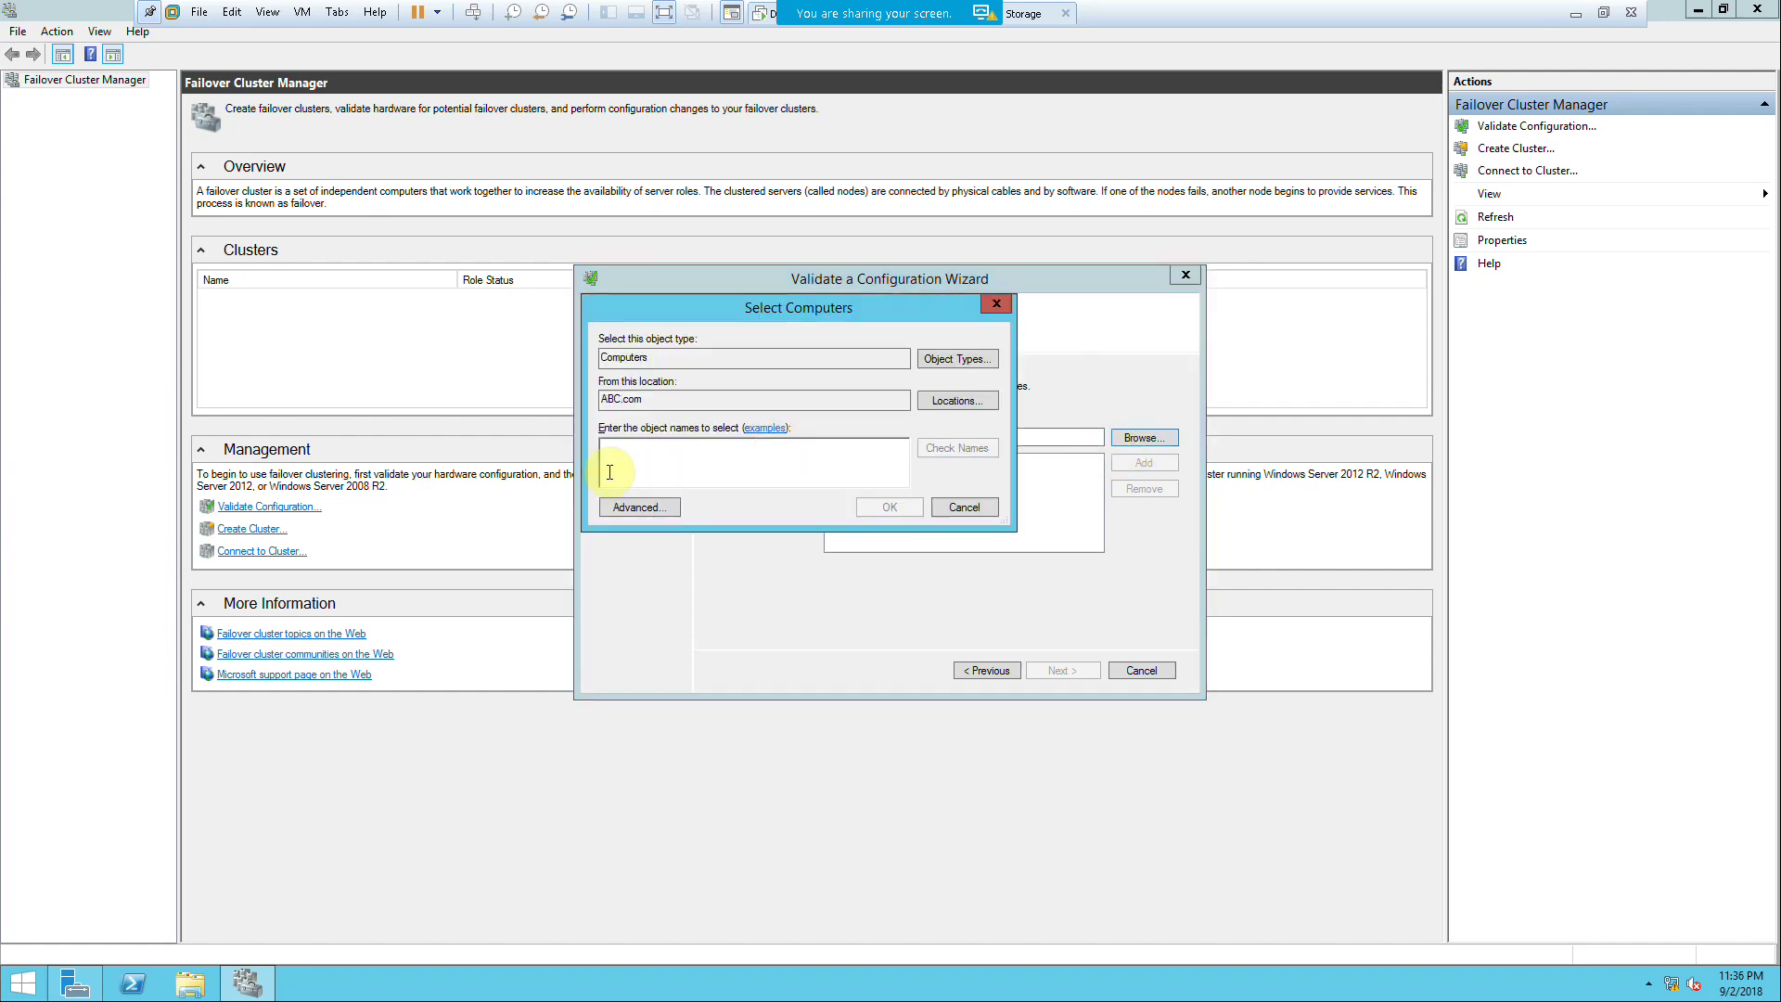
pyautogui.click(647, 507)
pyautogui.click(1003, 510)
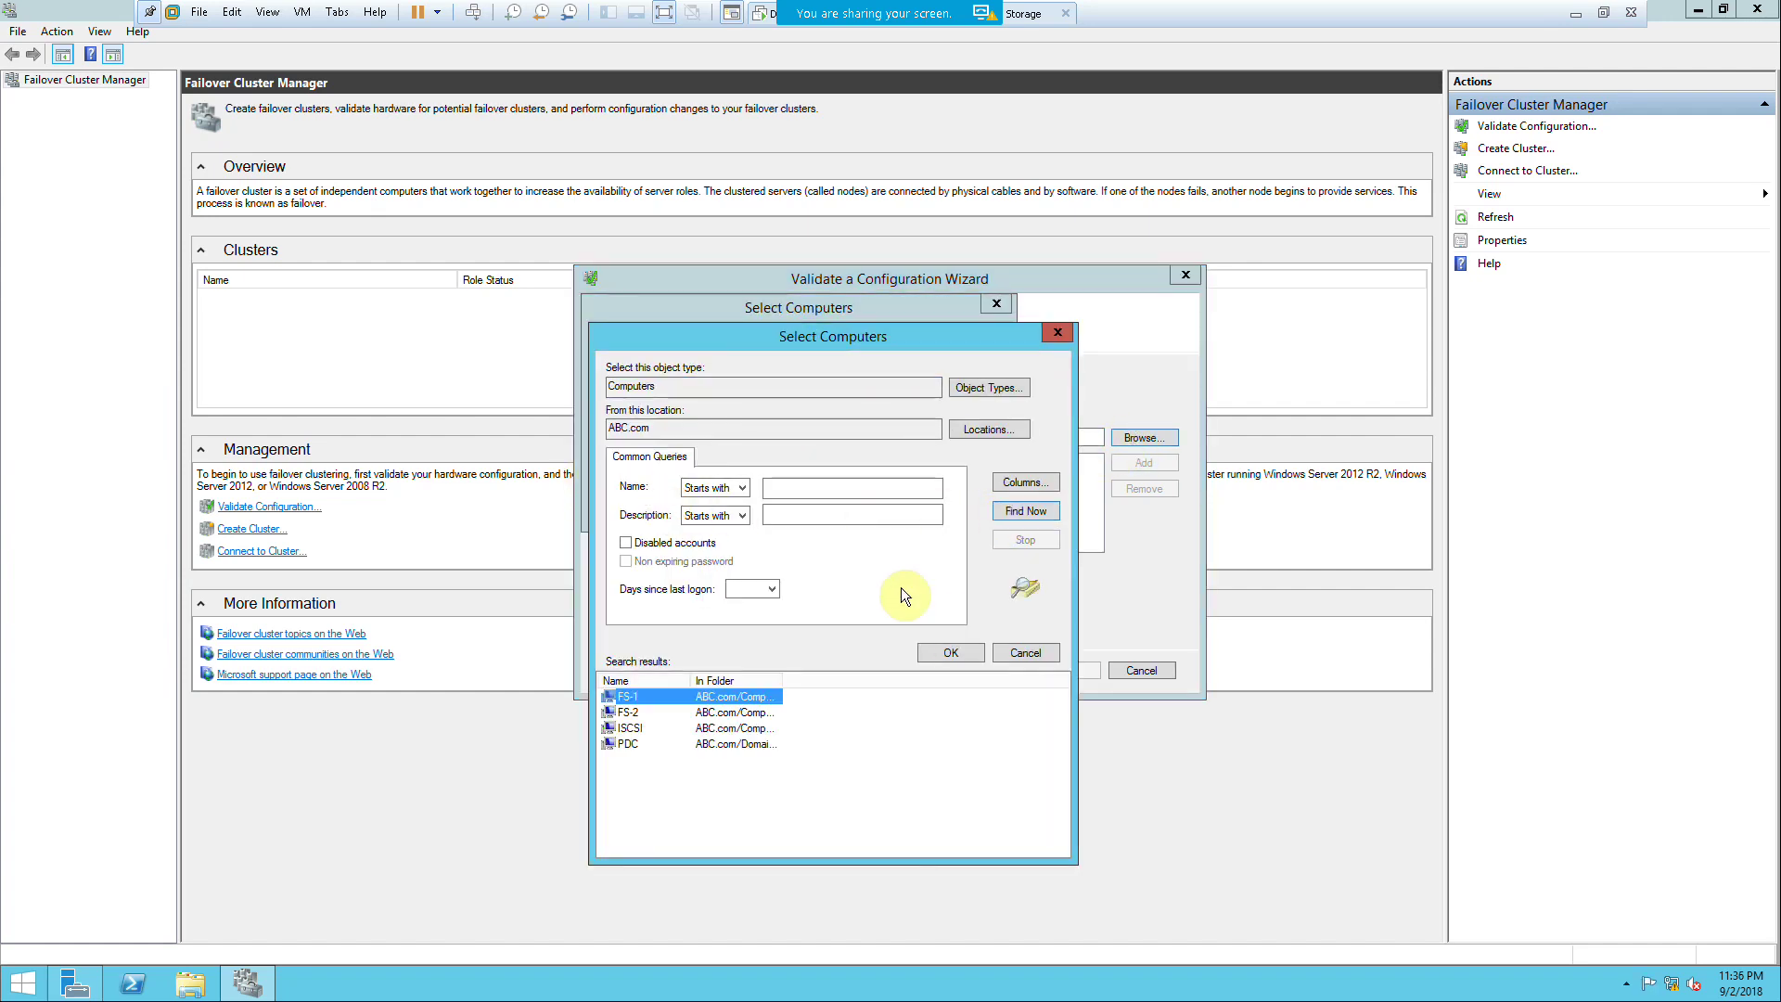
pyautogui.keyDown('ctrl'); pyautogui.click(626, 713); pyautogui.keyUp('ctrl')
pyautogui.click(961, 655)
pyautogui.click(879, 508)
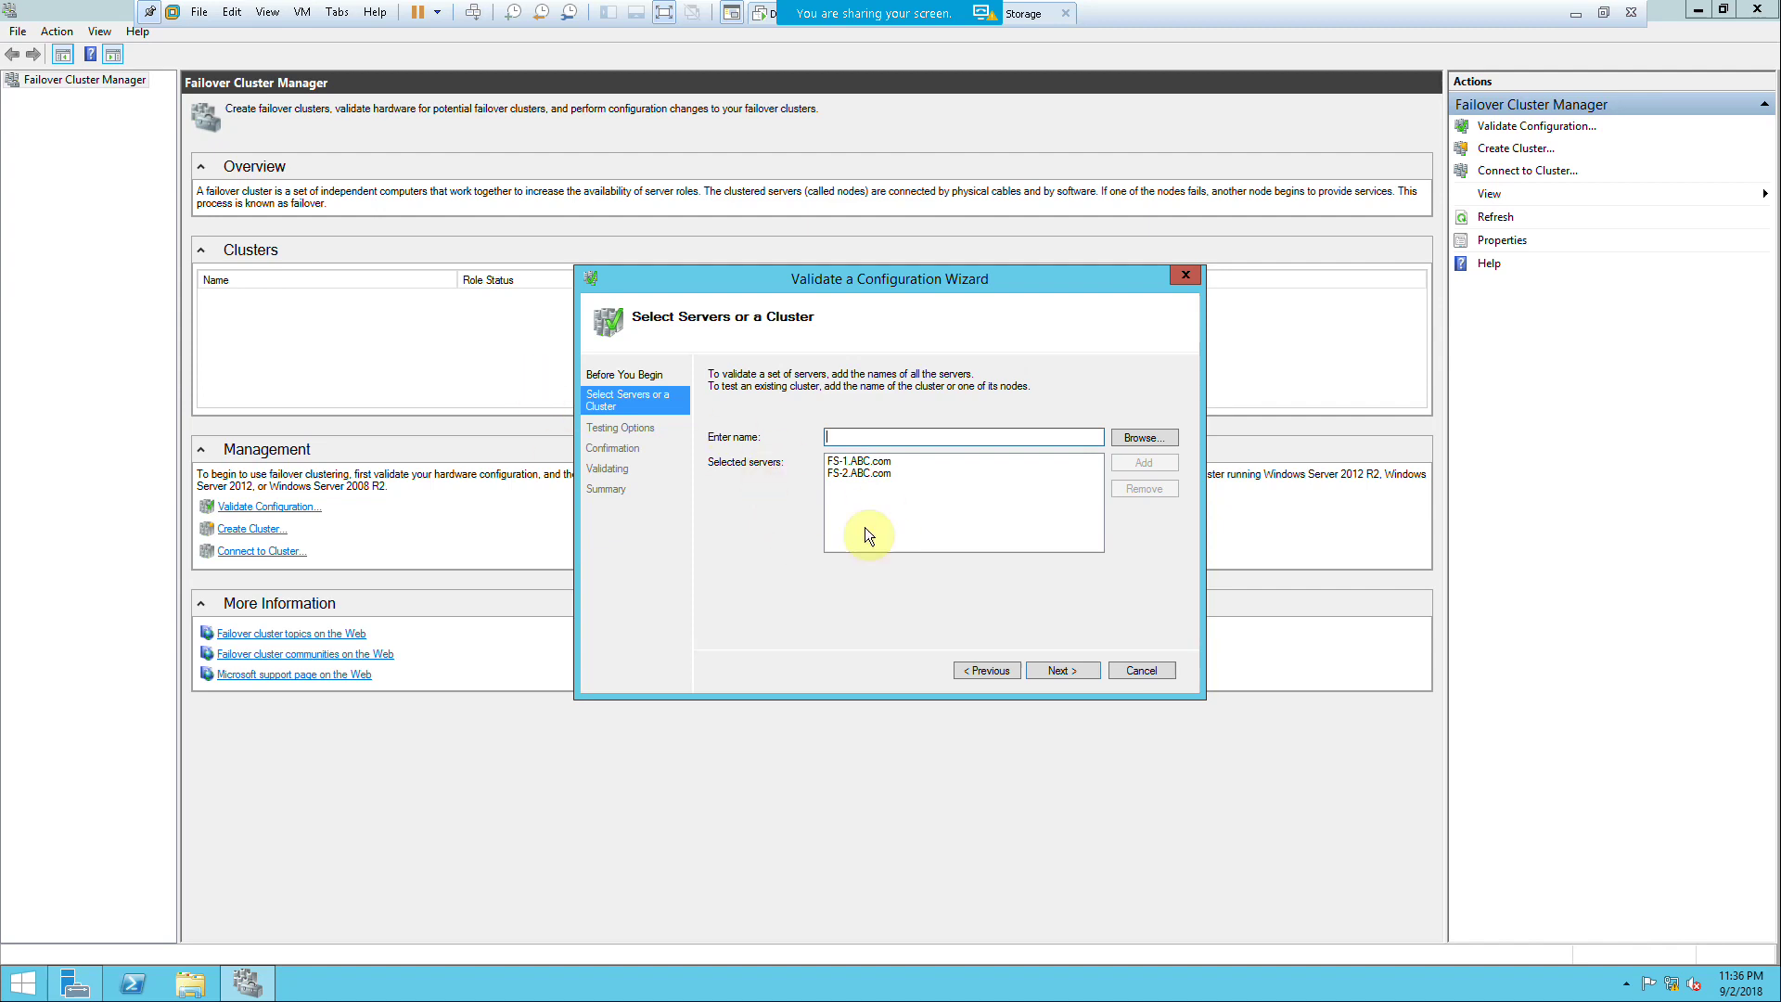
# Step: Keep 'Run all tests (recommended)' and advance to the Confirmation page
pyautogui.click(1048, 671)
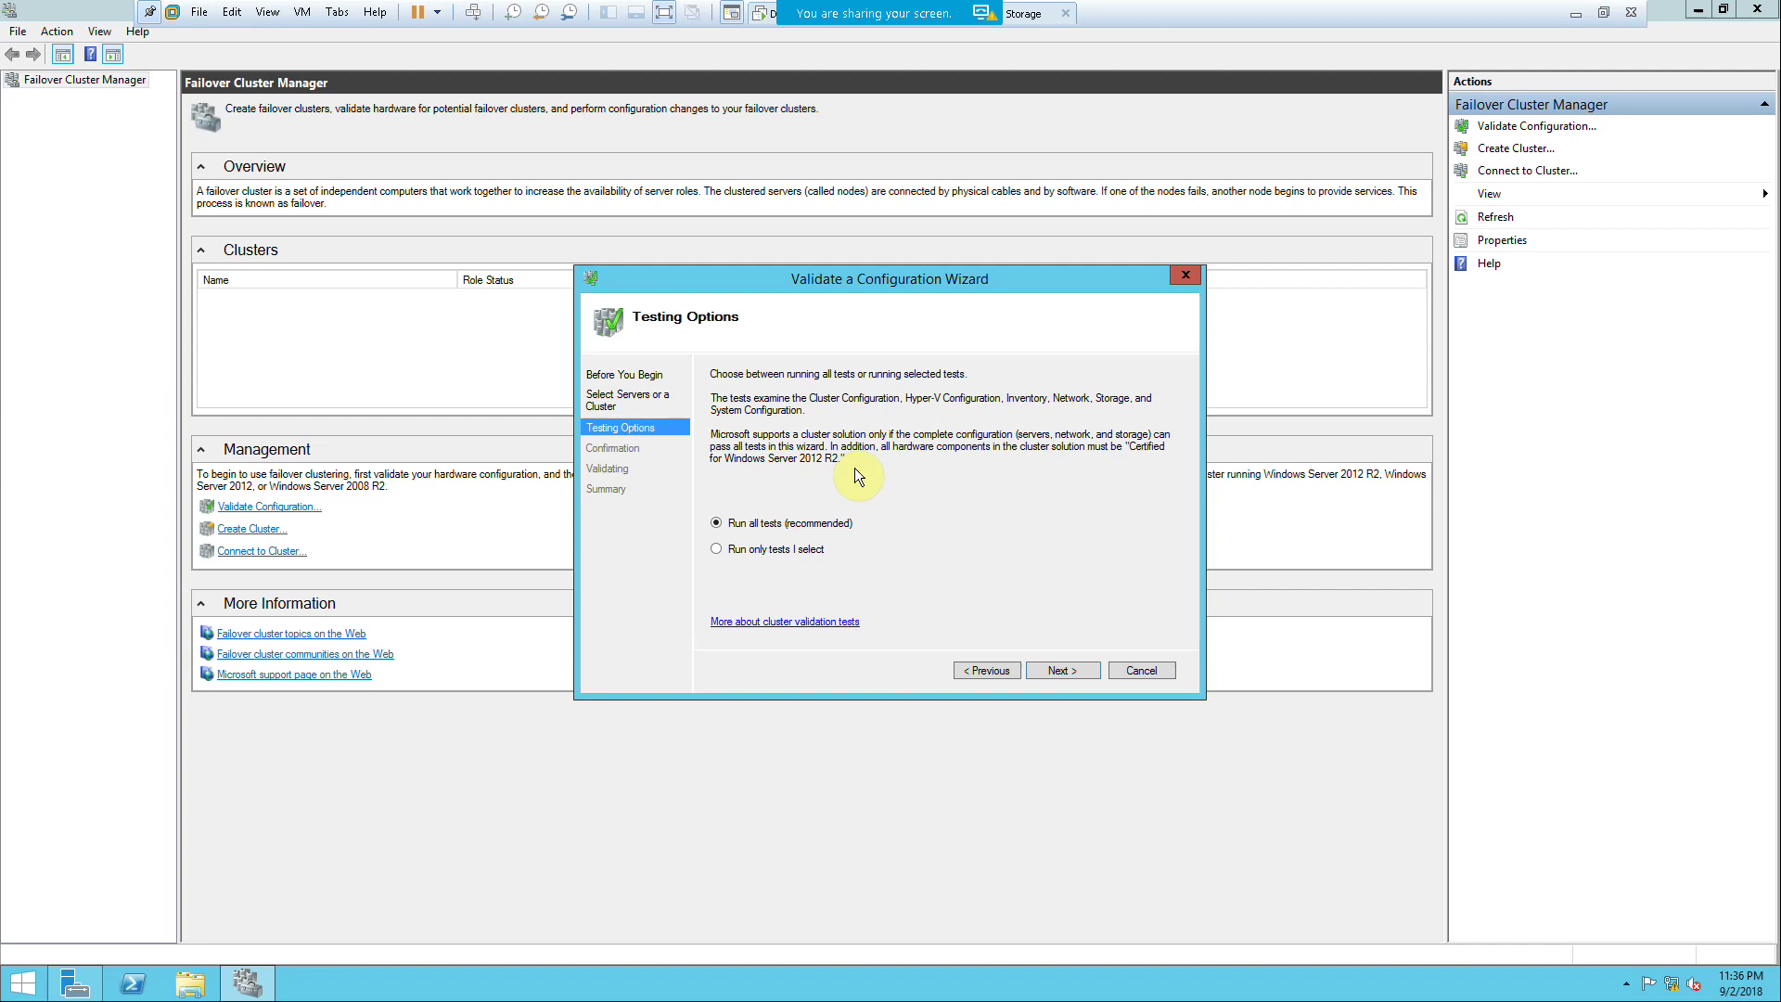
pyautogui.click(1064, 670)
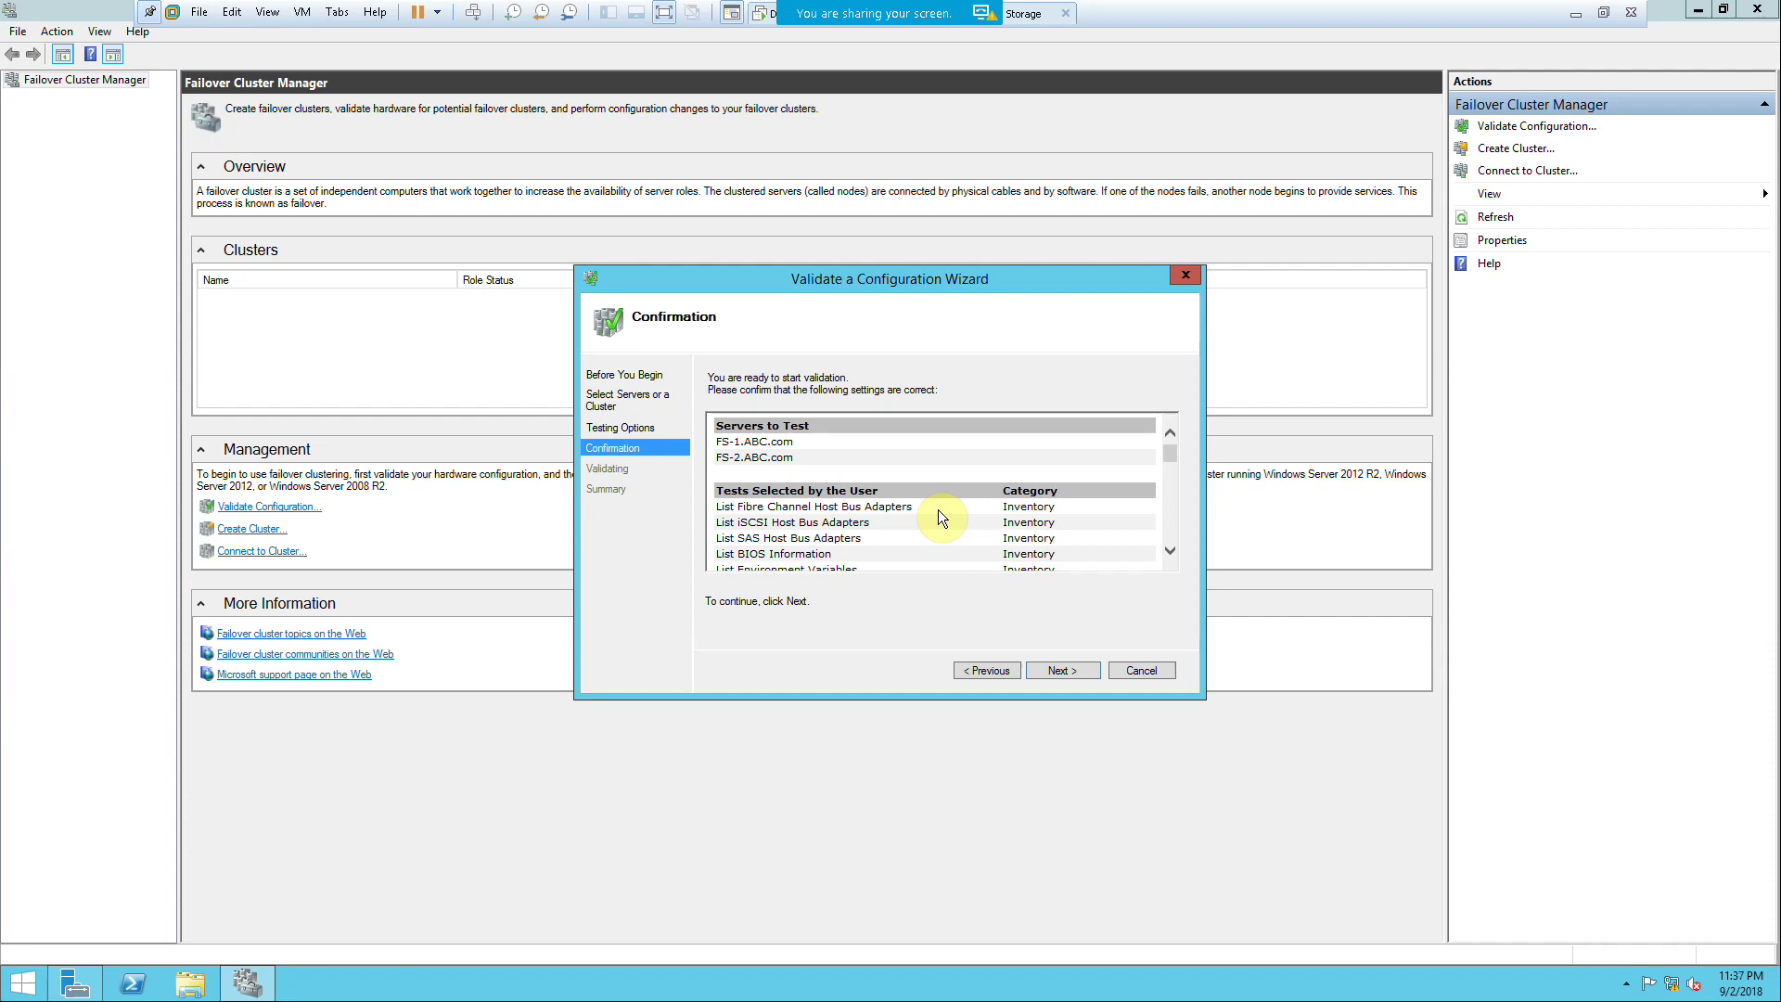
# Step: Begin running the validation tests on FS-1.ABC.com and FS-2.ABC.com
pyautogui.click(1062, 670)
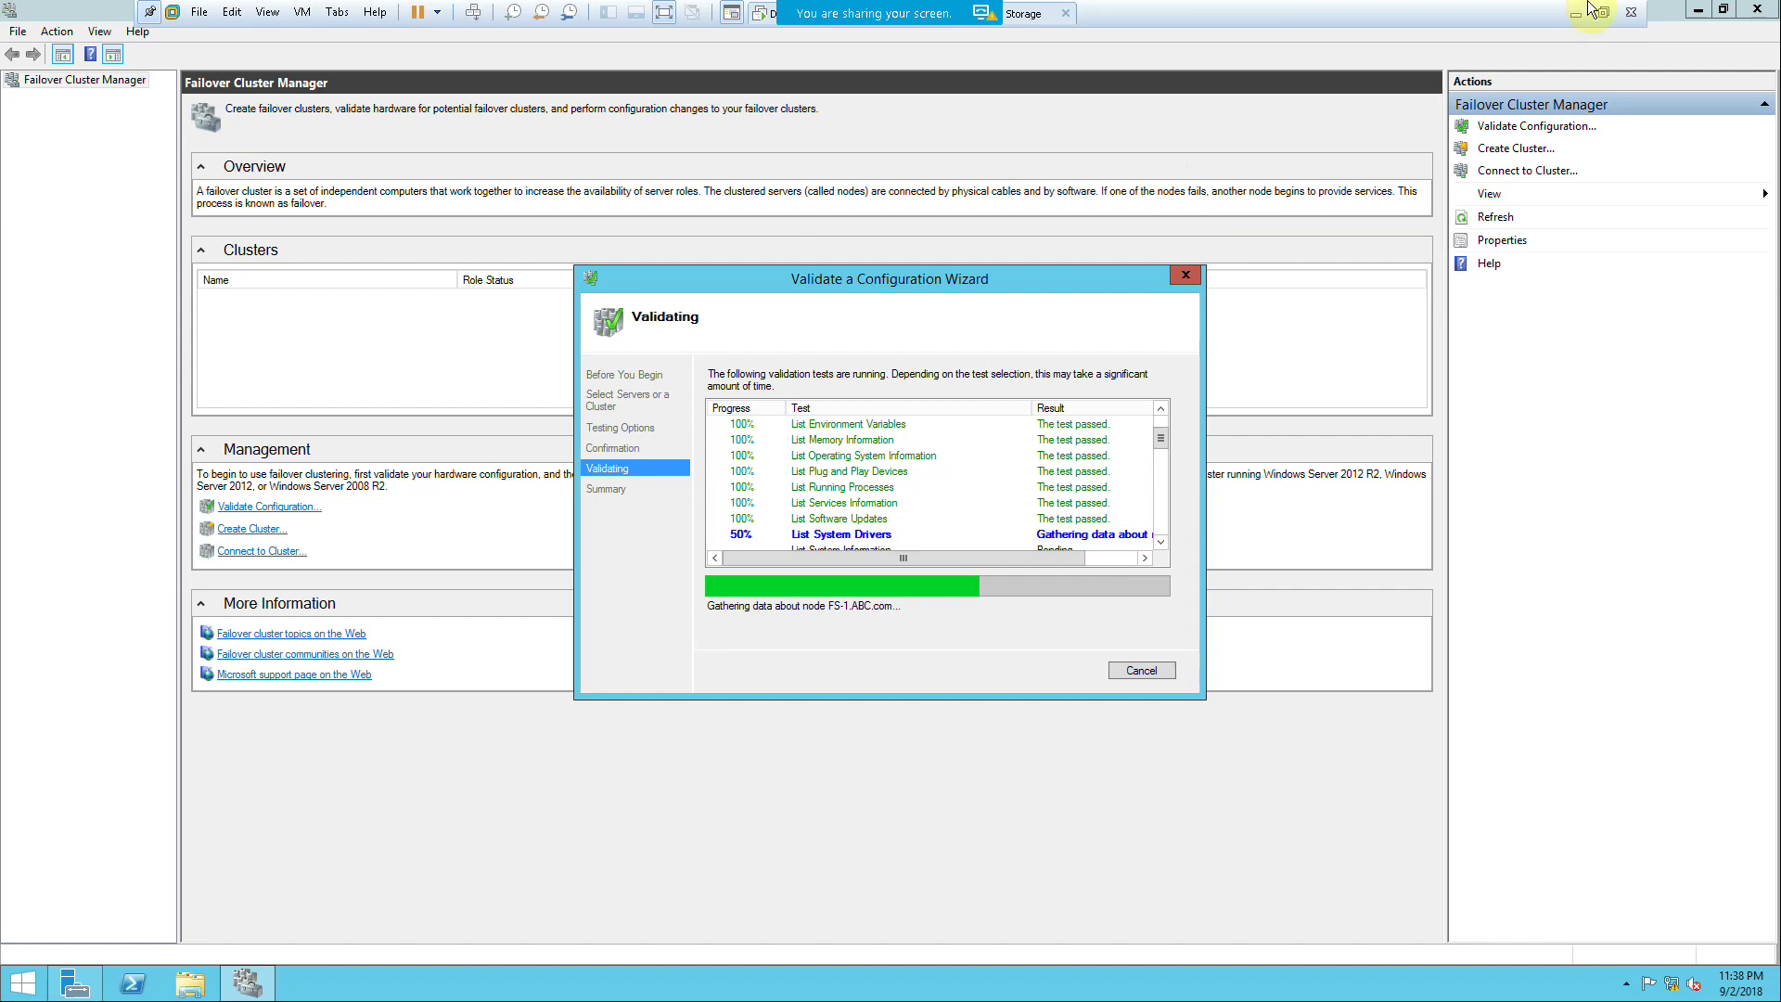
# Step: Resume the paused FlashBack recording from the host tray, then return to the FS-1 machine
pyautogui.click(1576, 13)
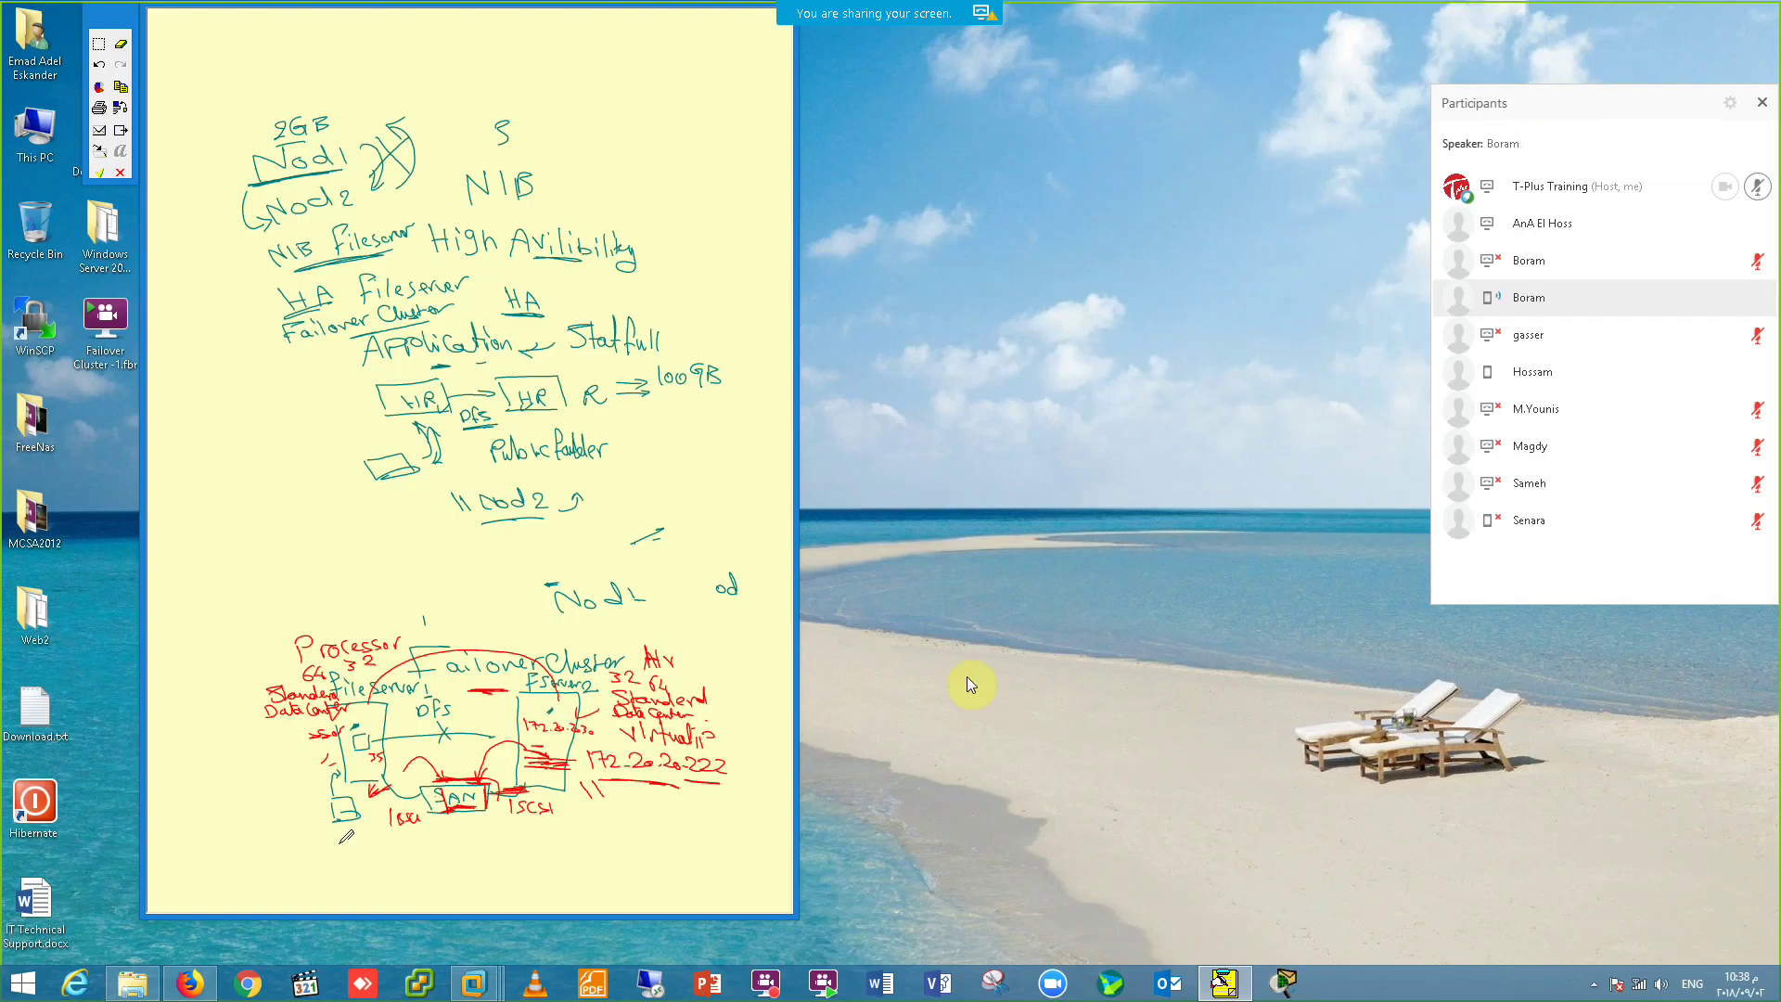
pyautogui.click(1594, 983)
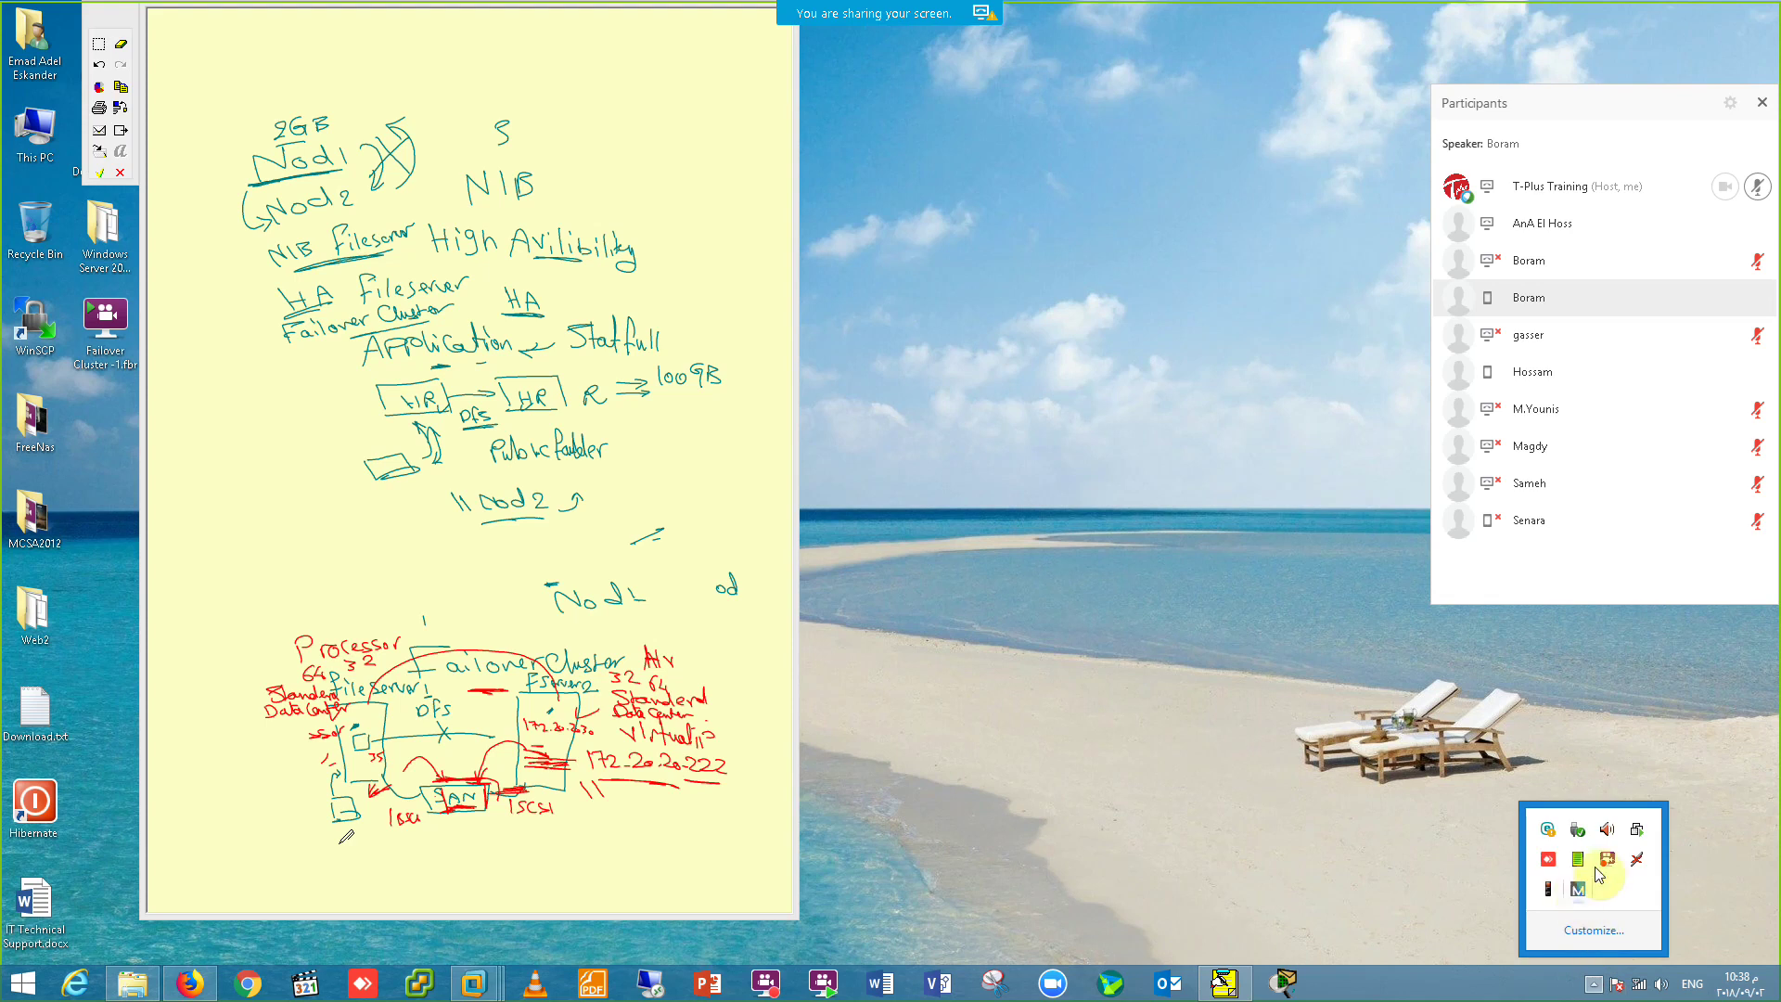
pyautogui.click(1607, 861)
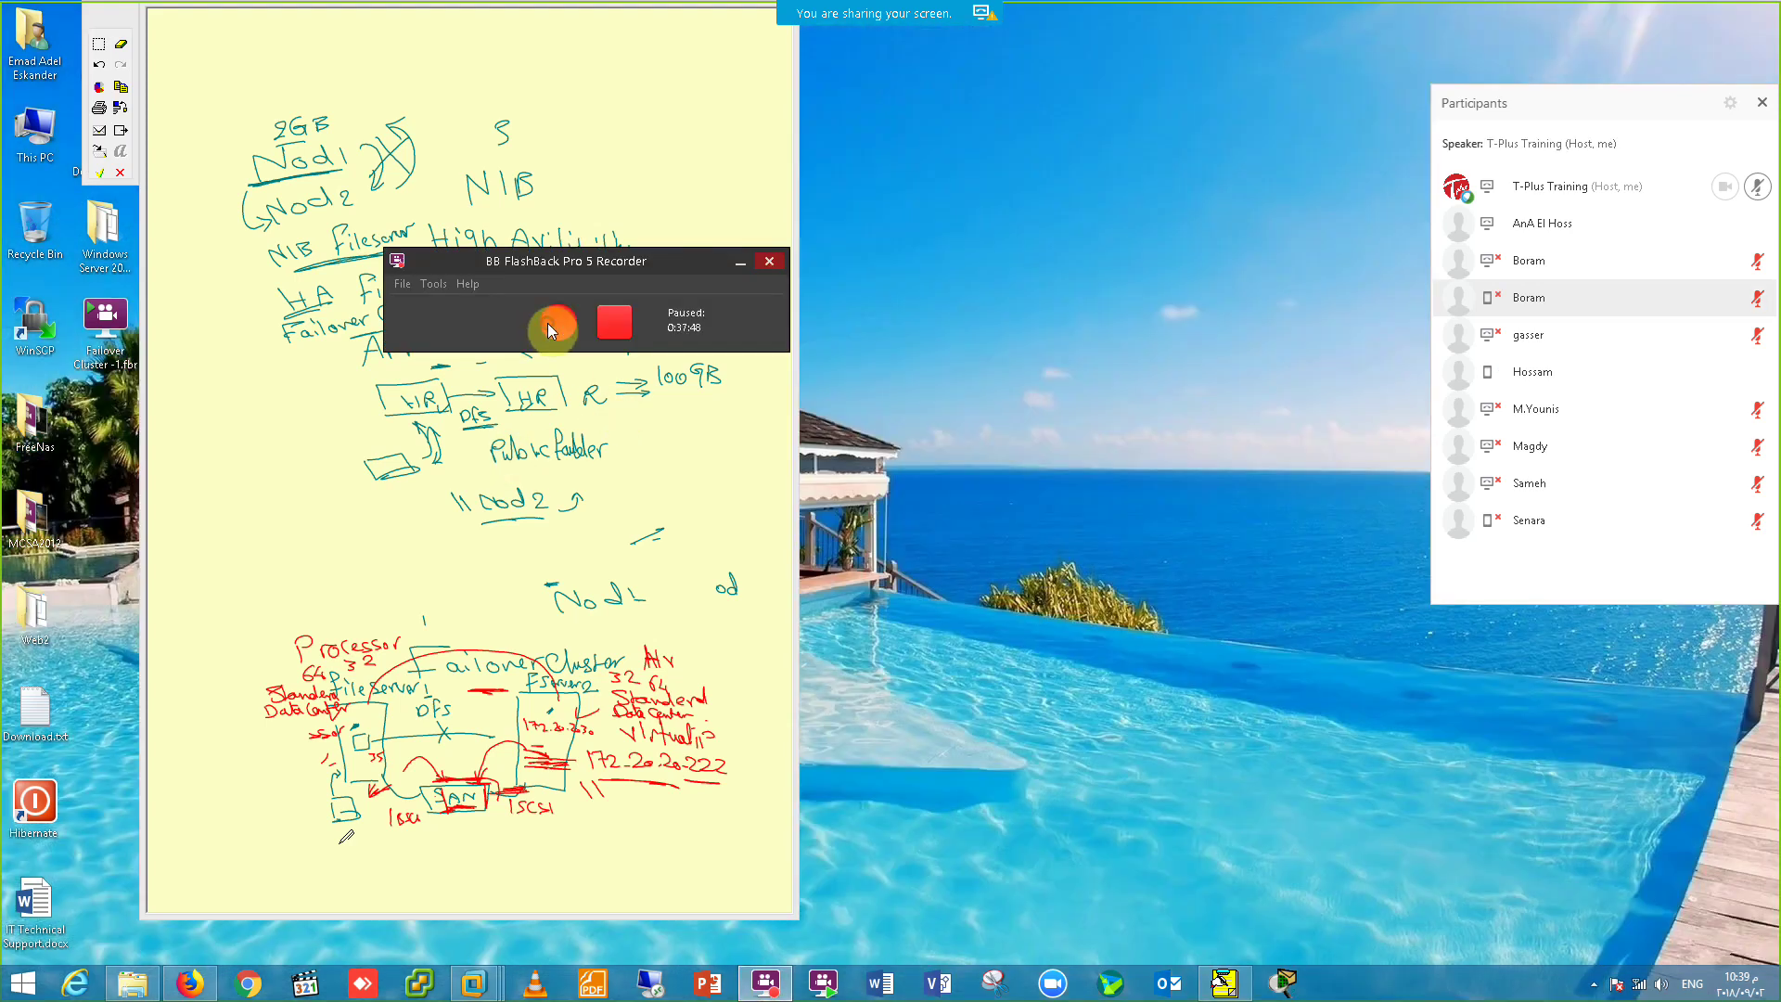
pyautogui.click(472, 981)
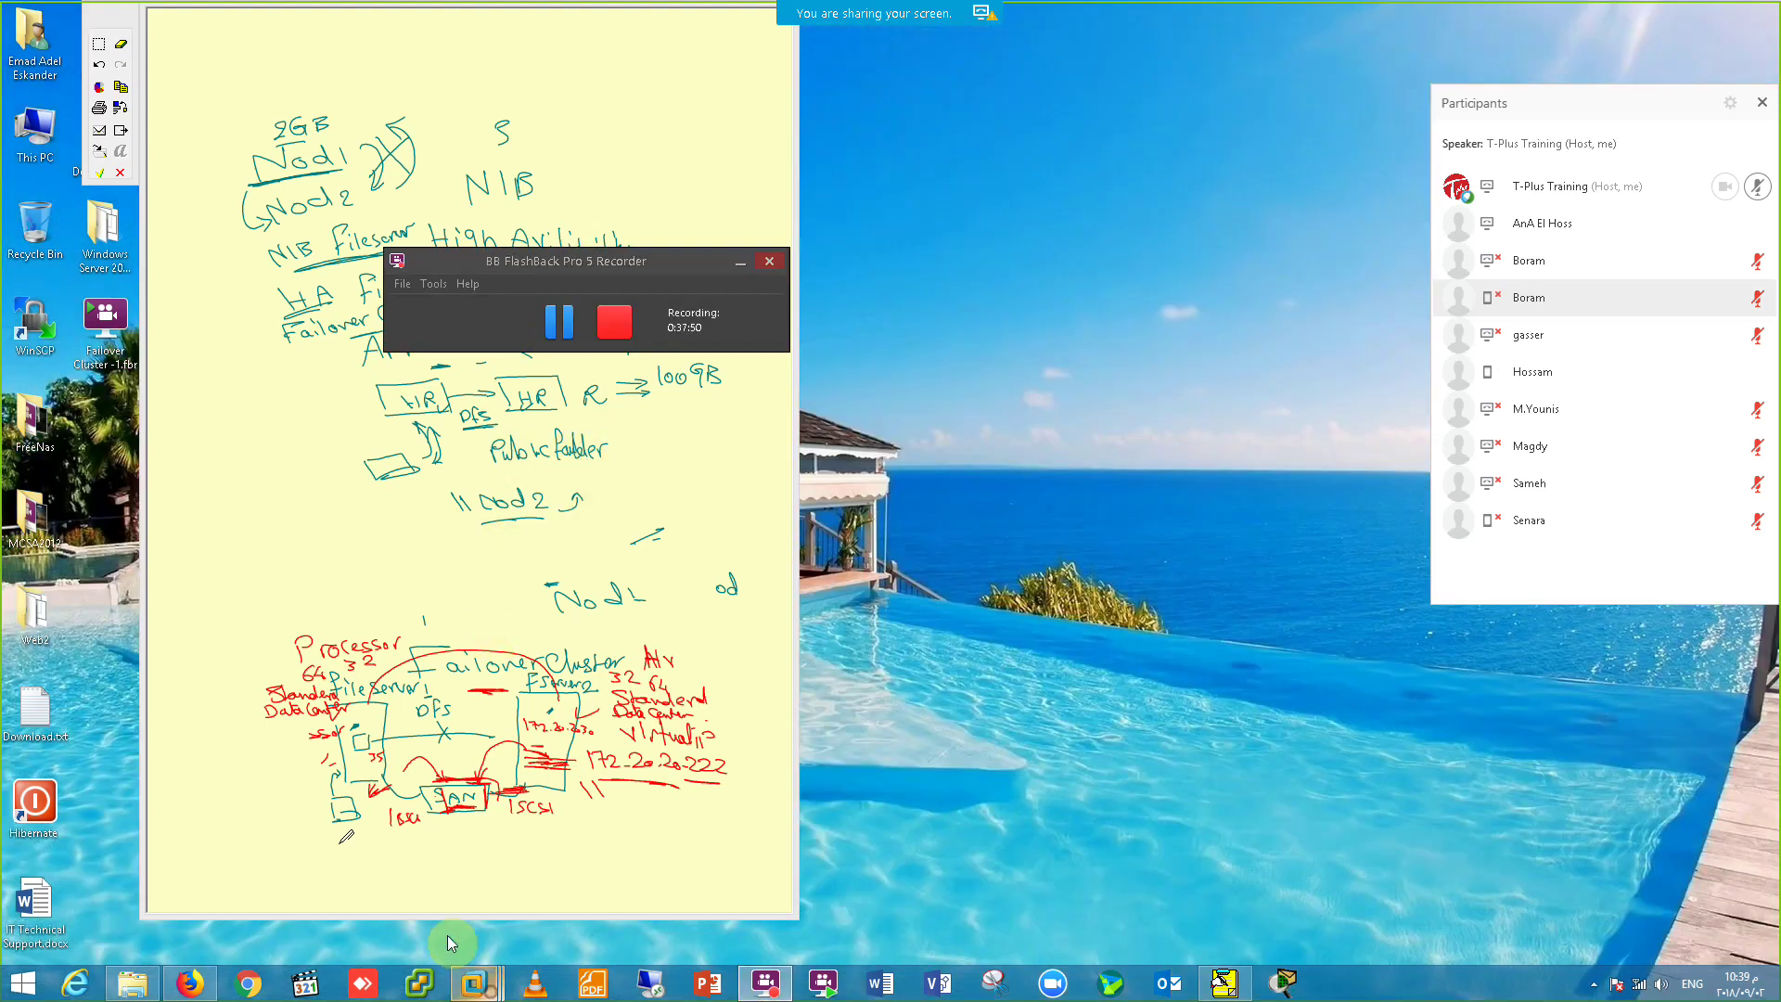
pyautogui.click(404, 893)
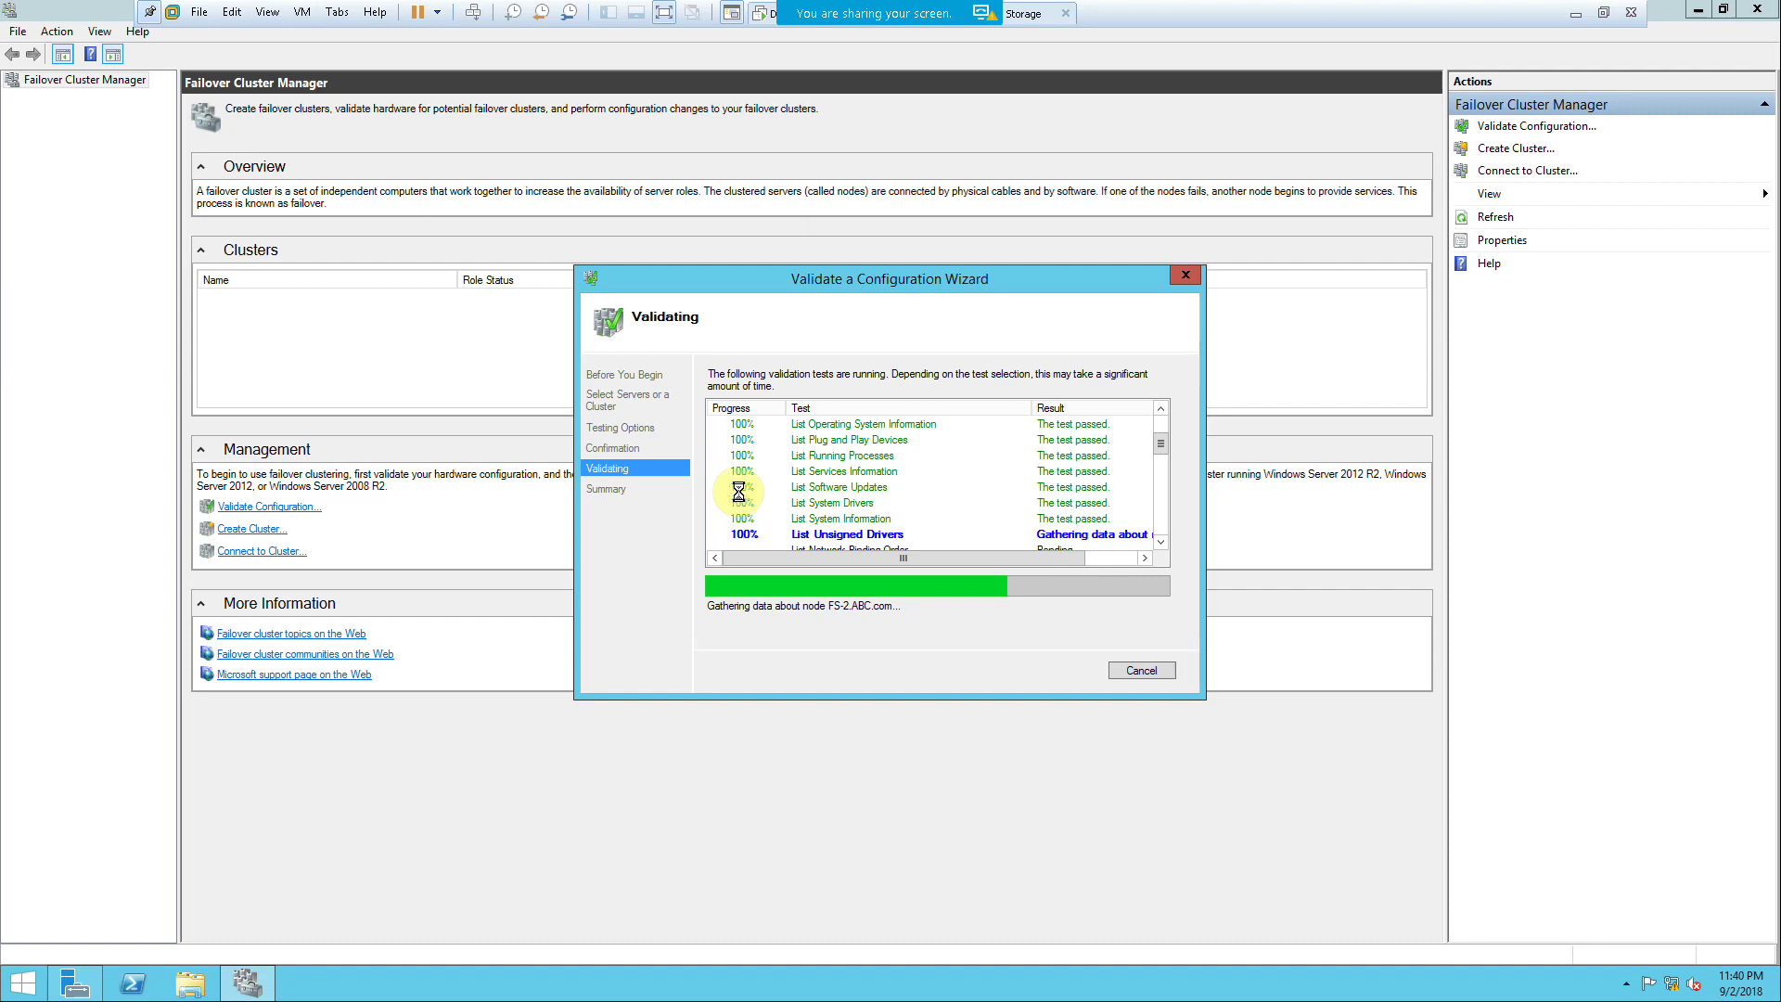
# Step: Wait for the FS-1/FS-2 validation to finish, stepping out to the host and back to FS-1
pyautogui.click(1566, 14)
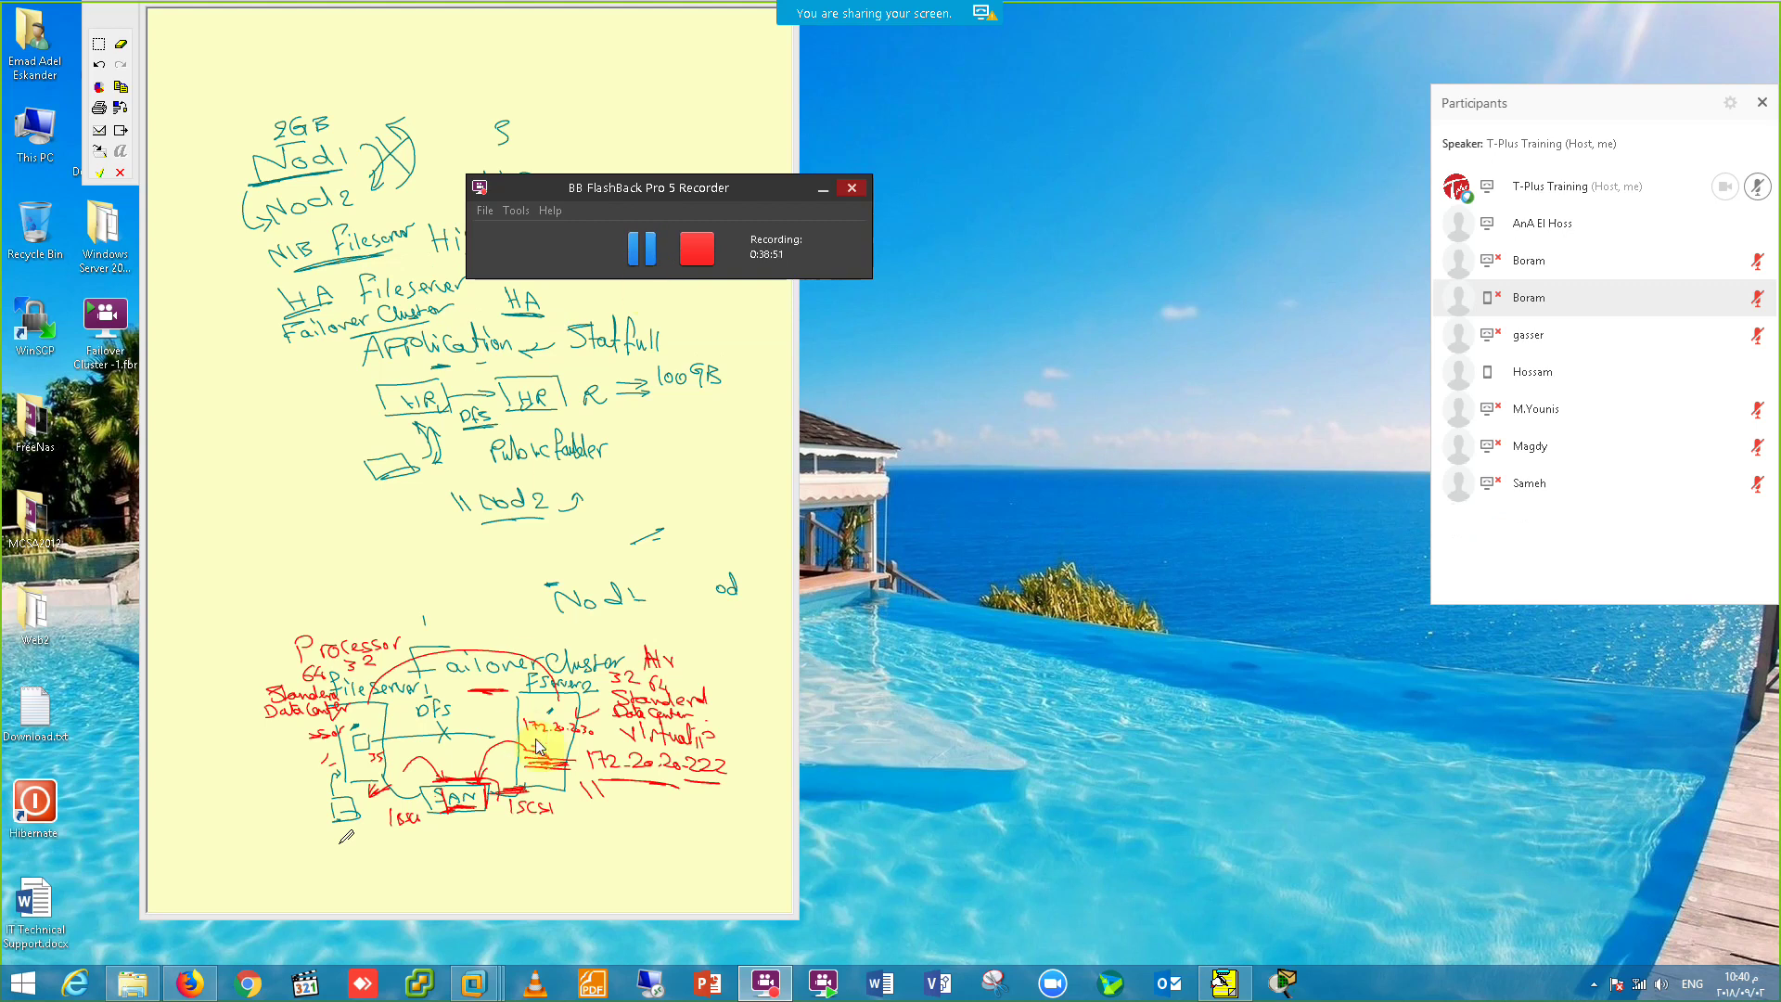
pyautogui.moveTo(473, 982)
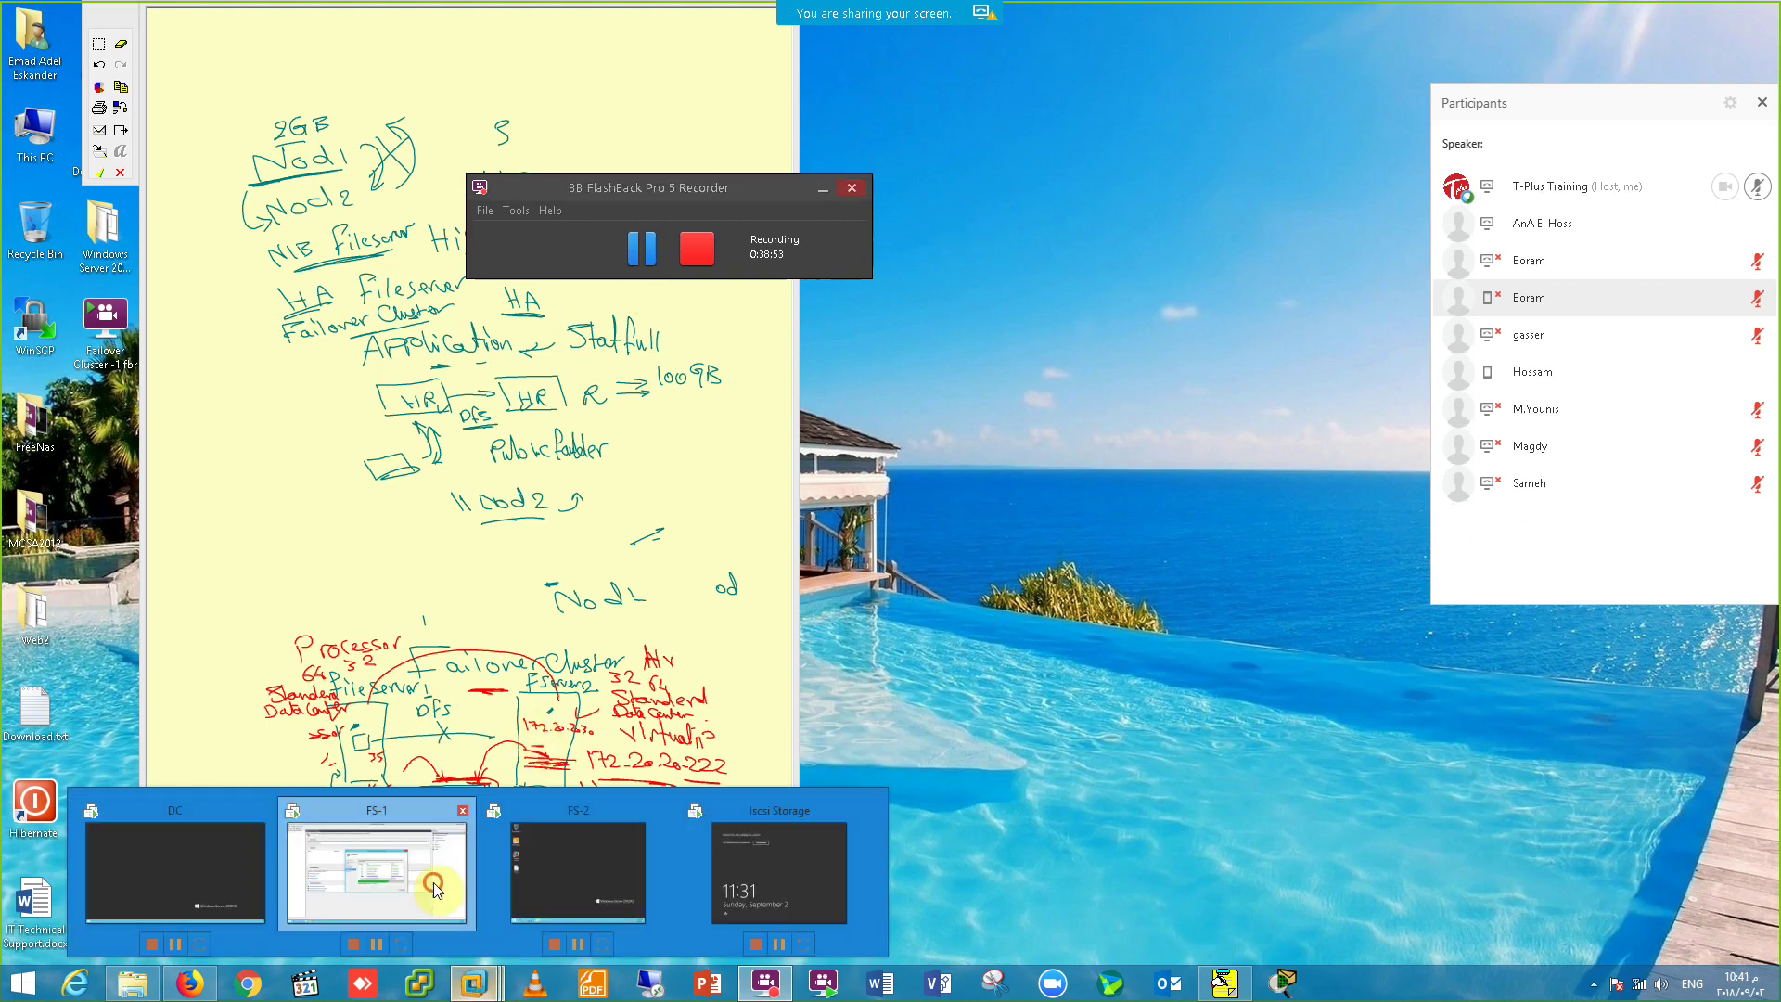
pyautogui.click(432, 882)
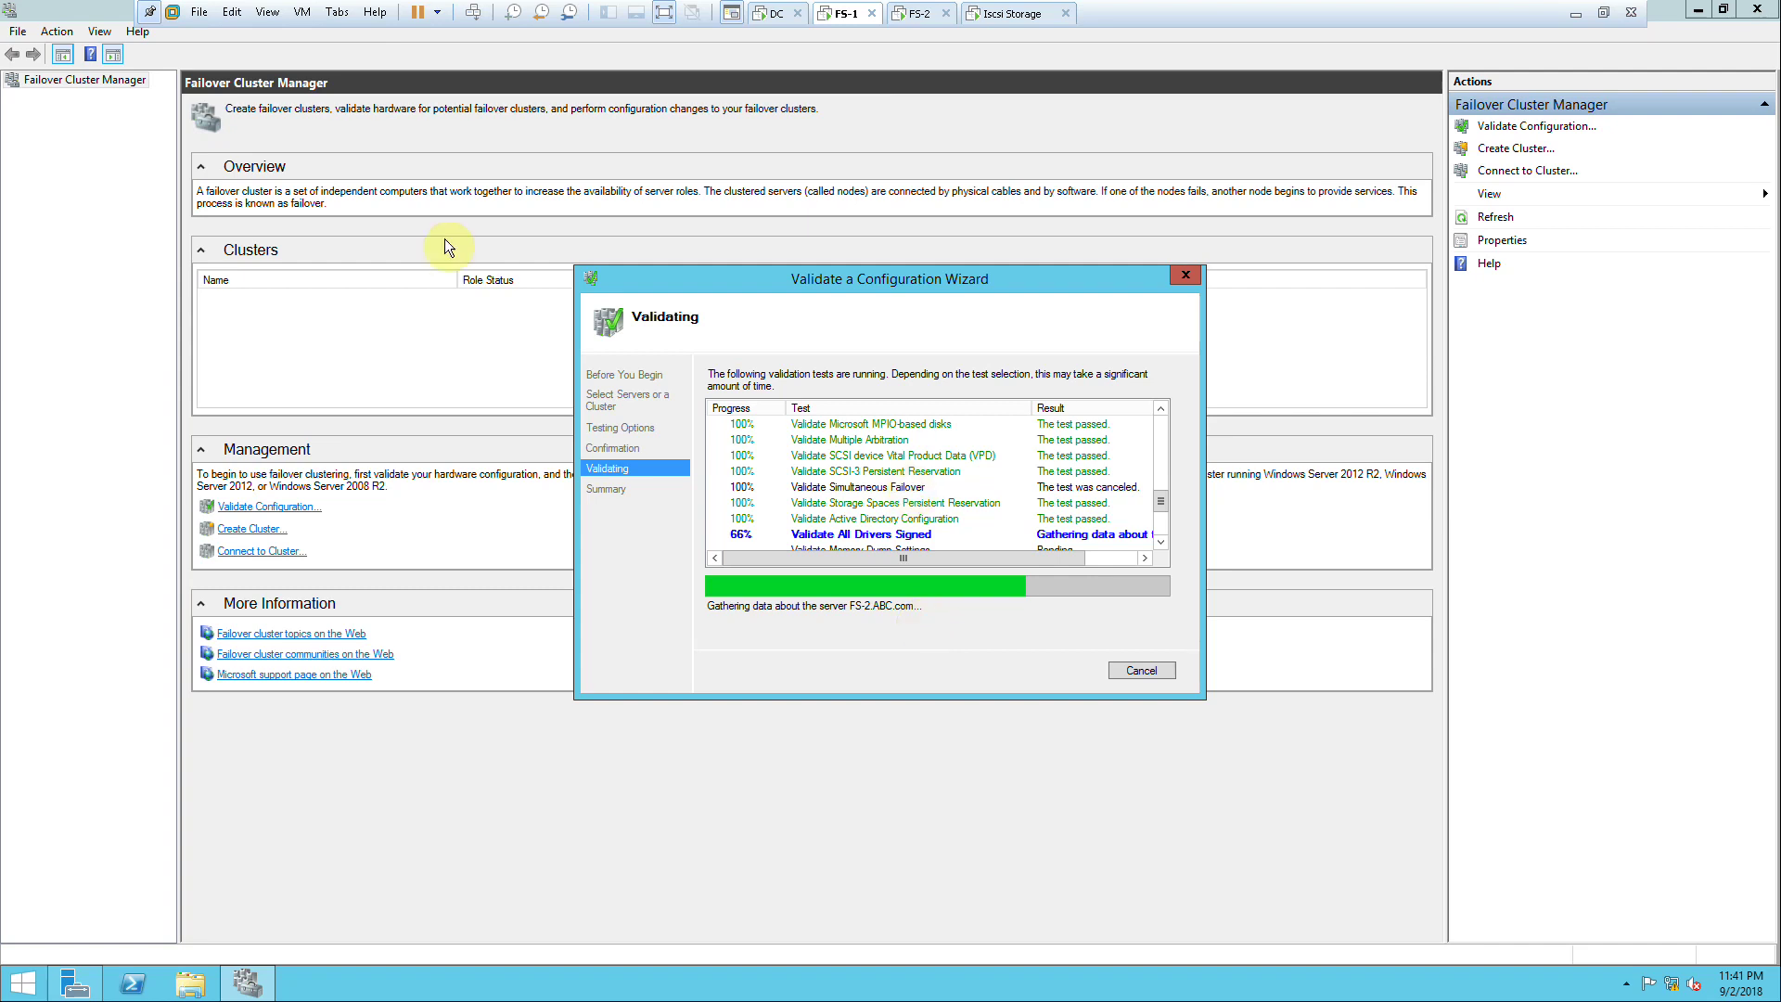
pyautogui.click(1574, 19)
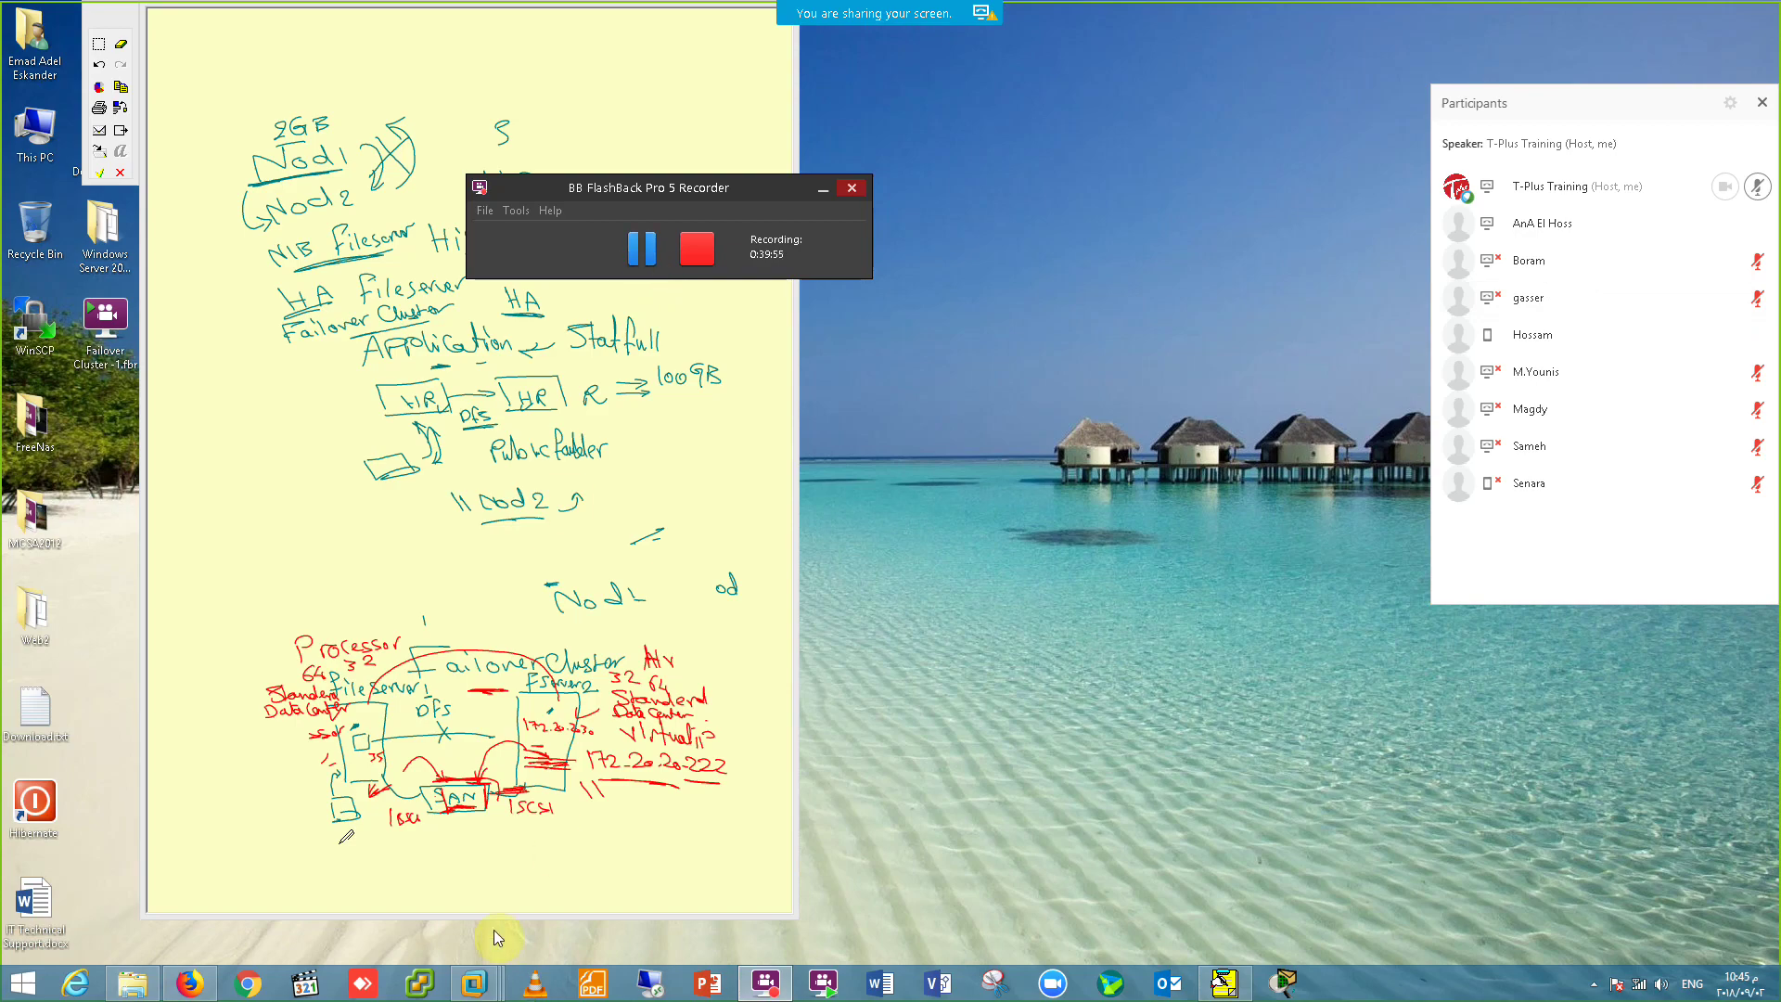
pyautogui.click(473, 983)
pyautogui.click(441, 878)
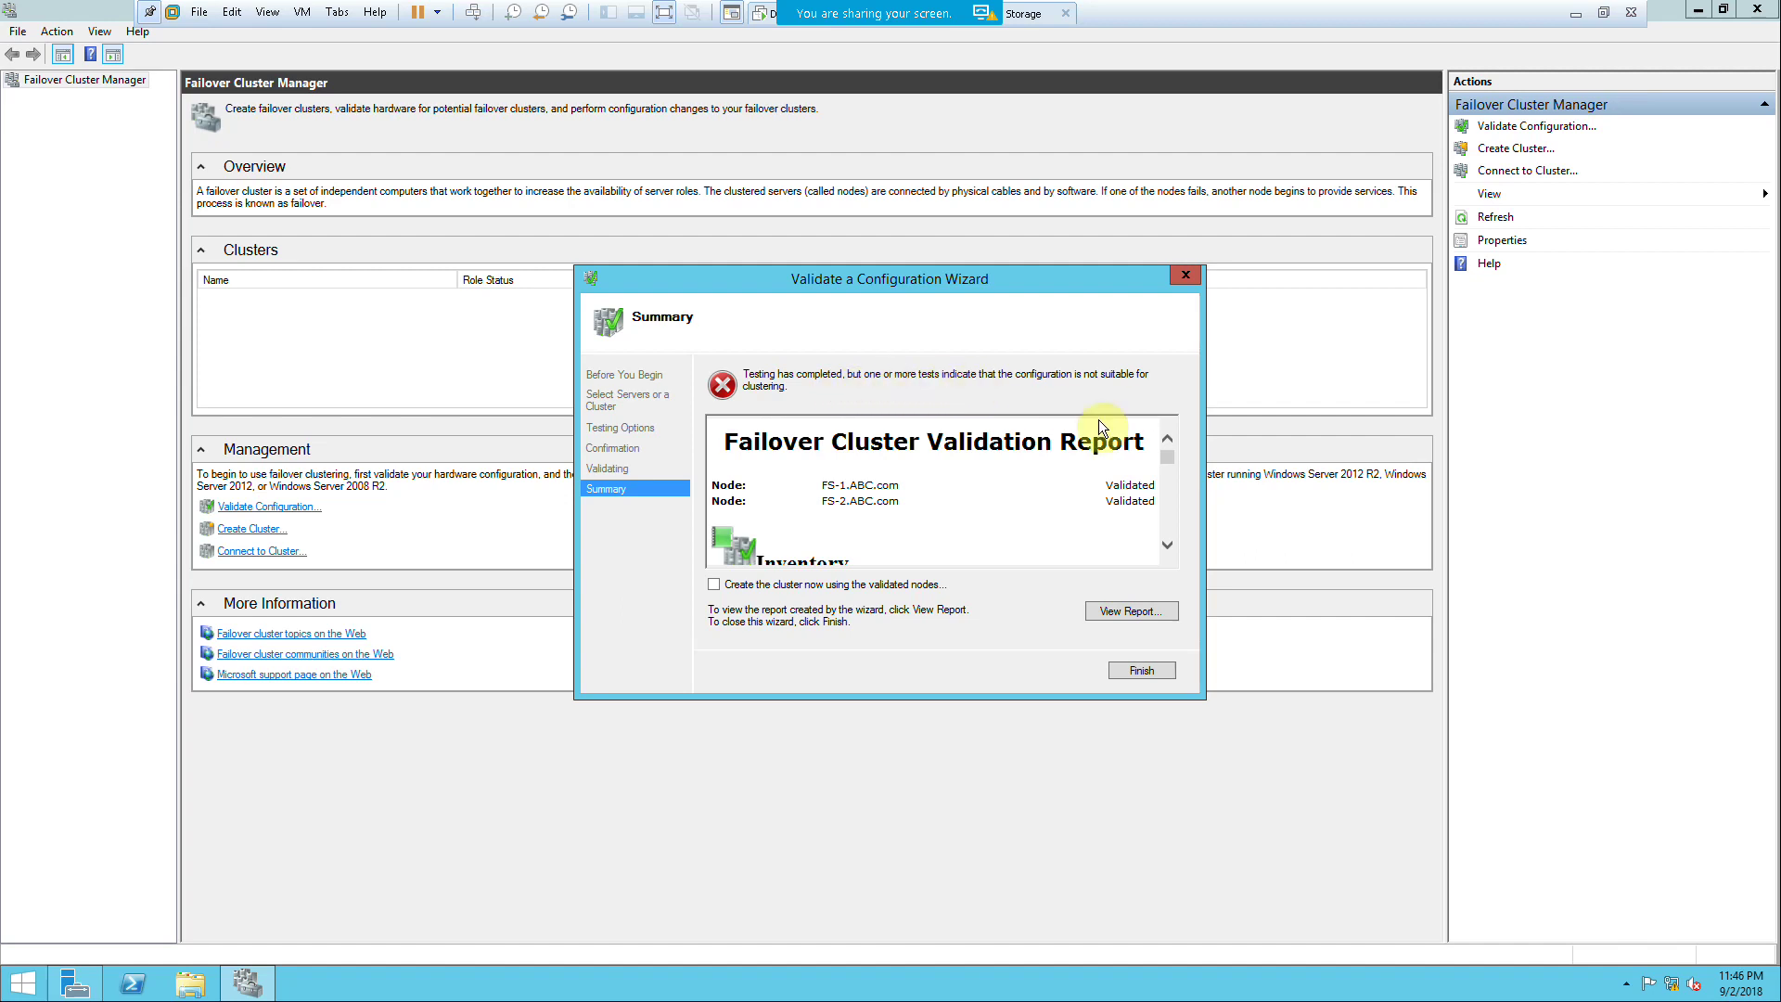
# Step: Open the full validation report maximized in Internet Explorer and review its Storage failures
pyautogui.click(1143, 608)
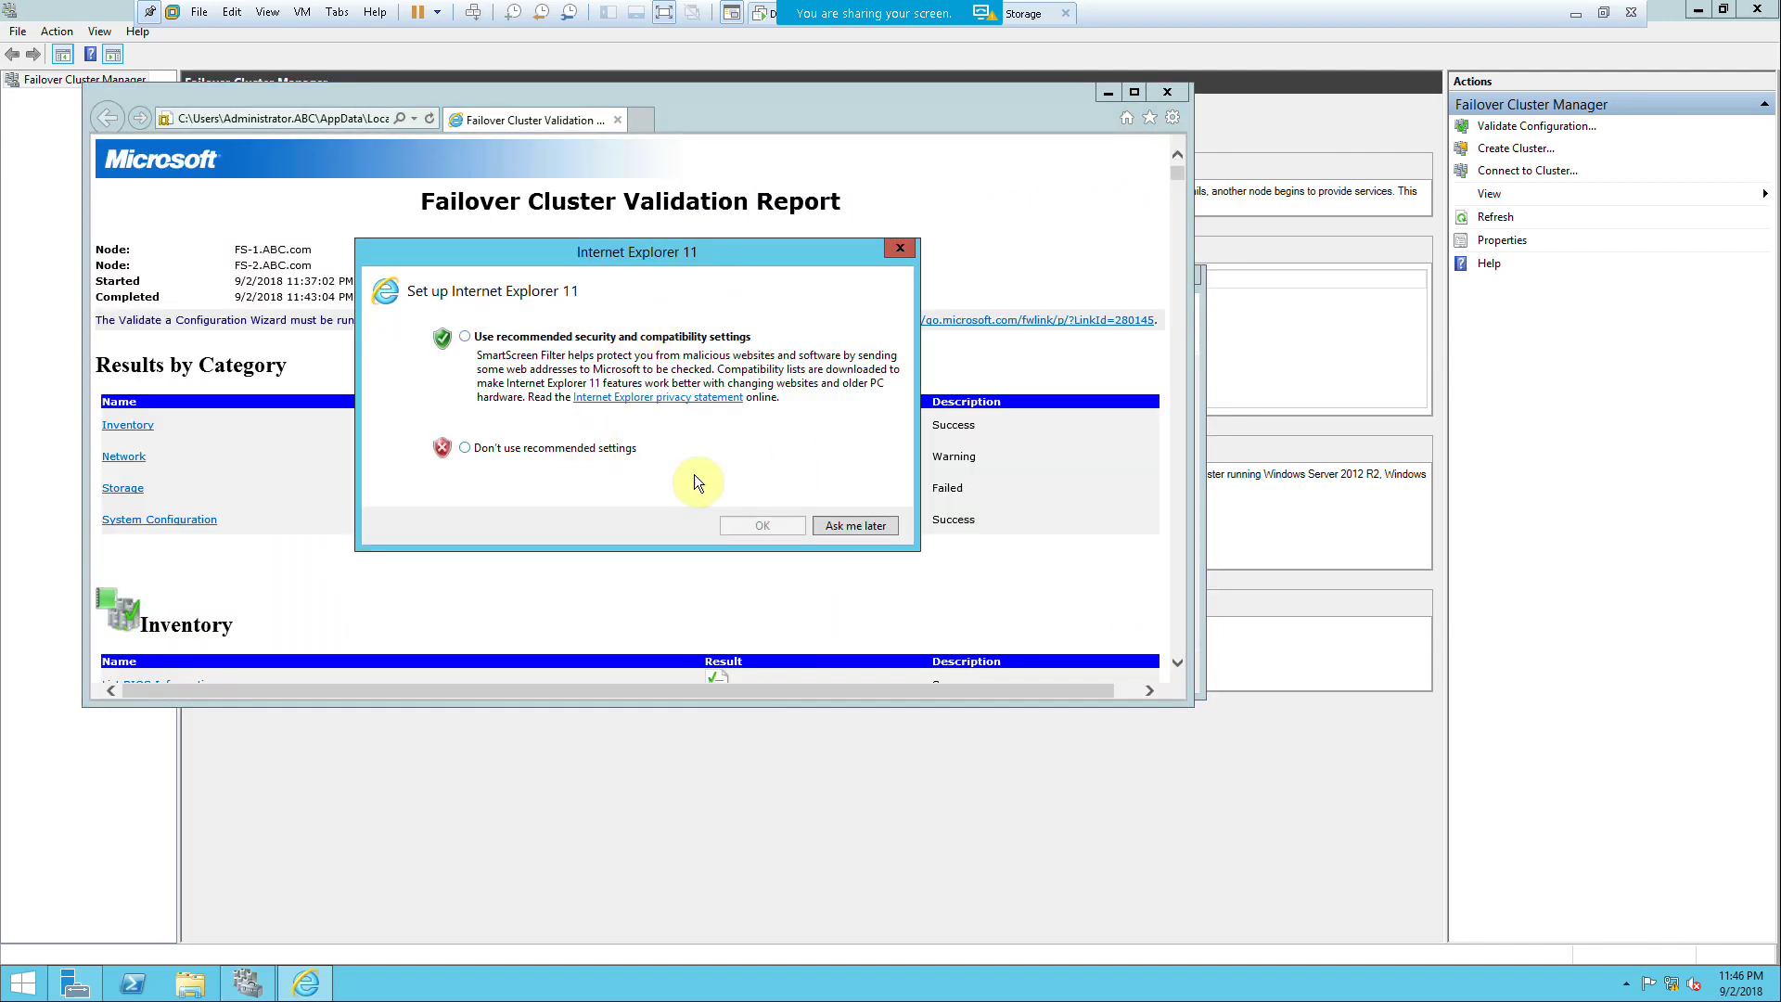
pyautogui.click(837, 527)
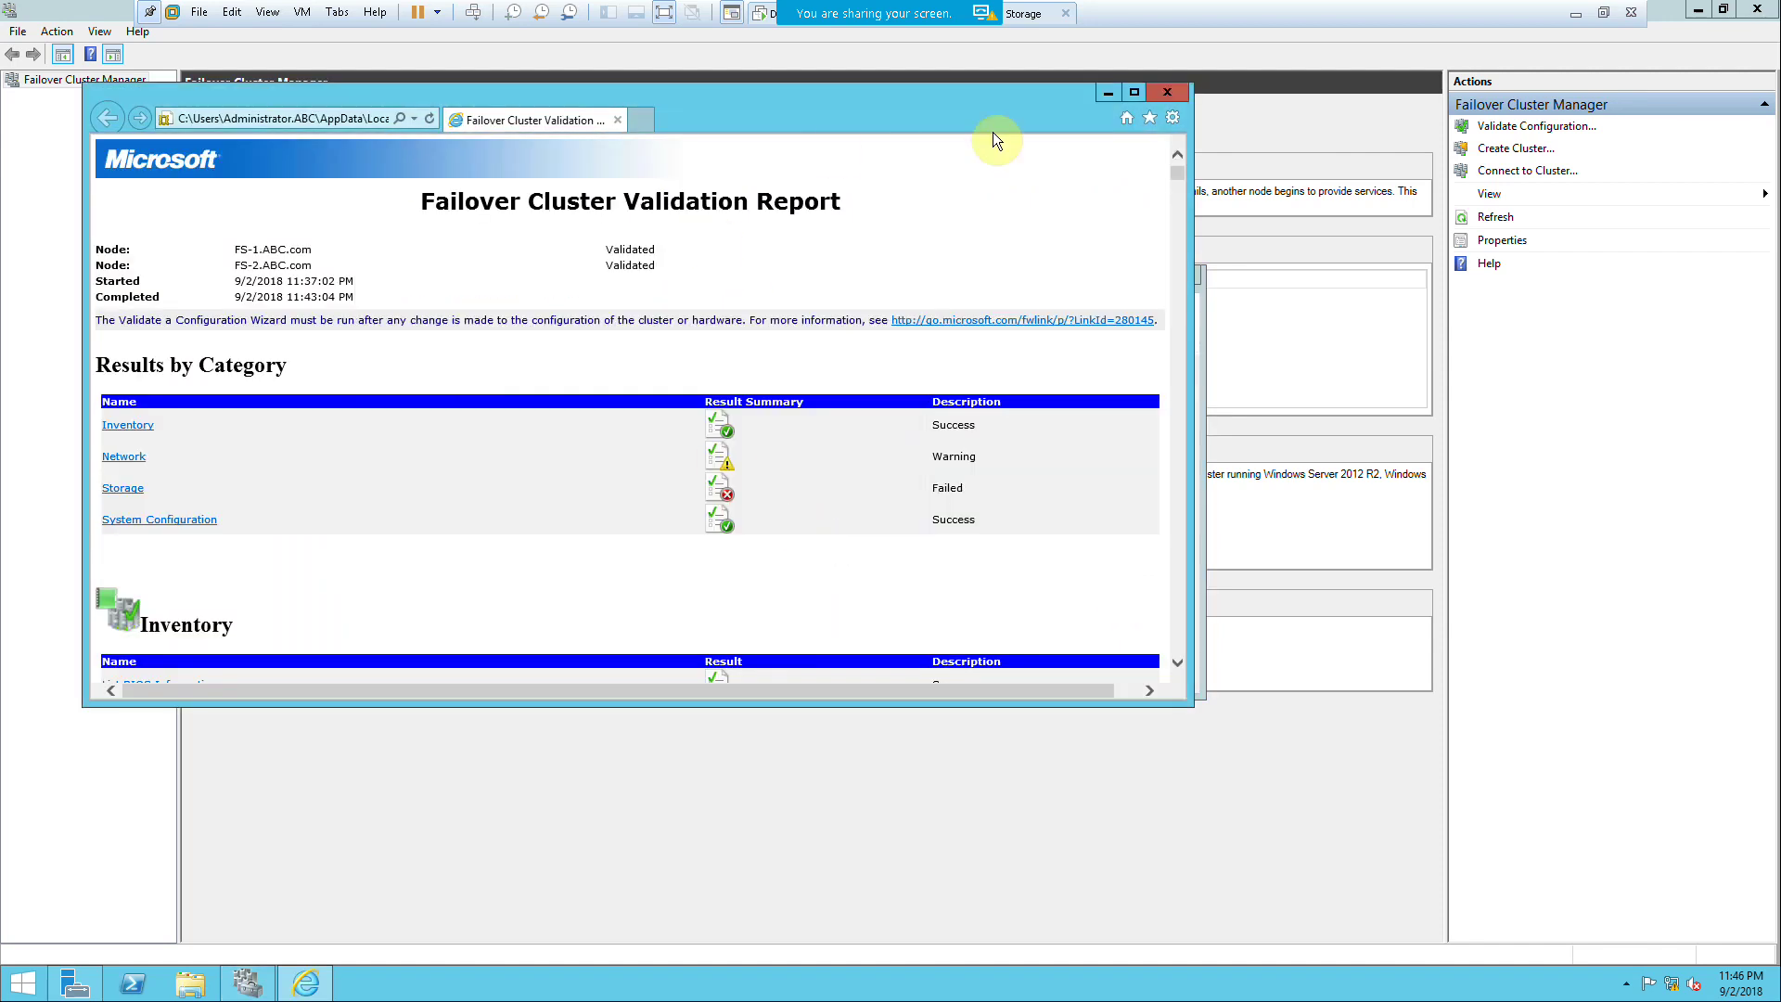
pyautogui.click(1133, 92)
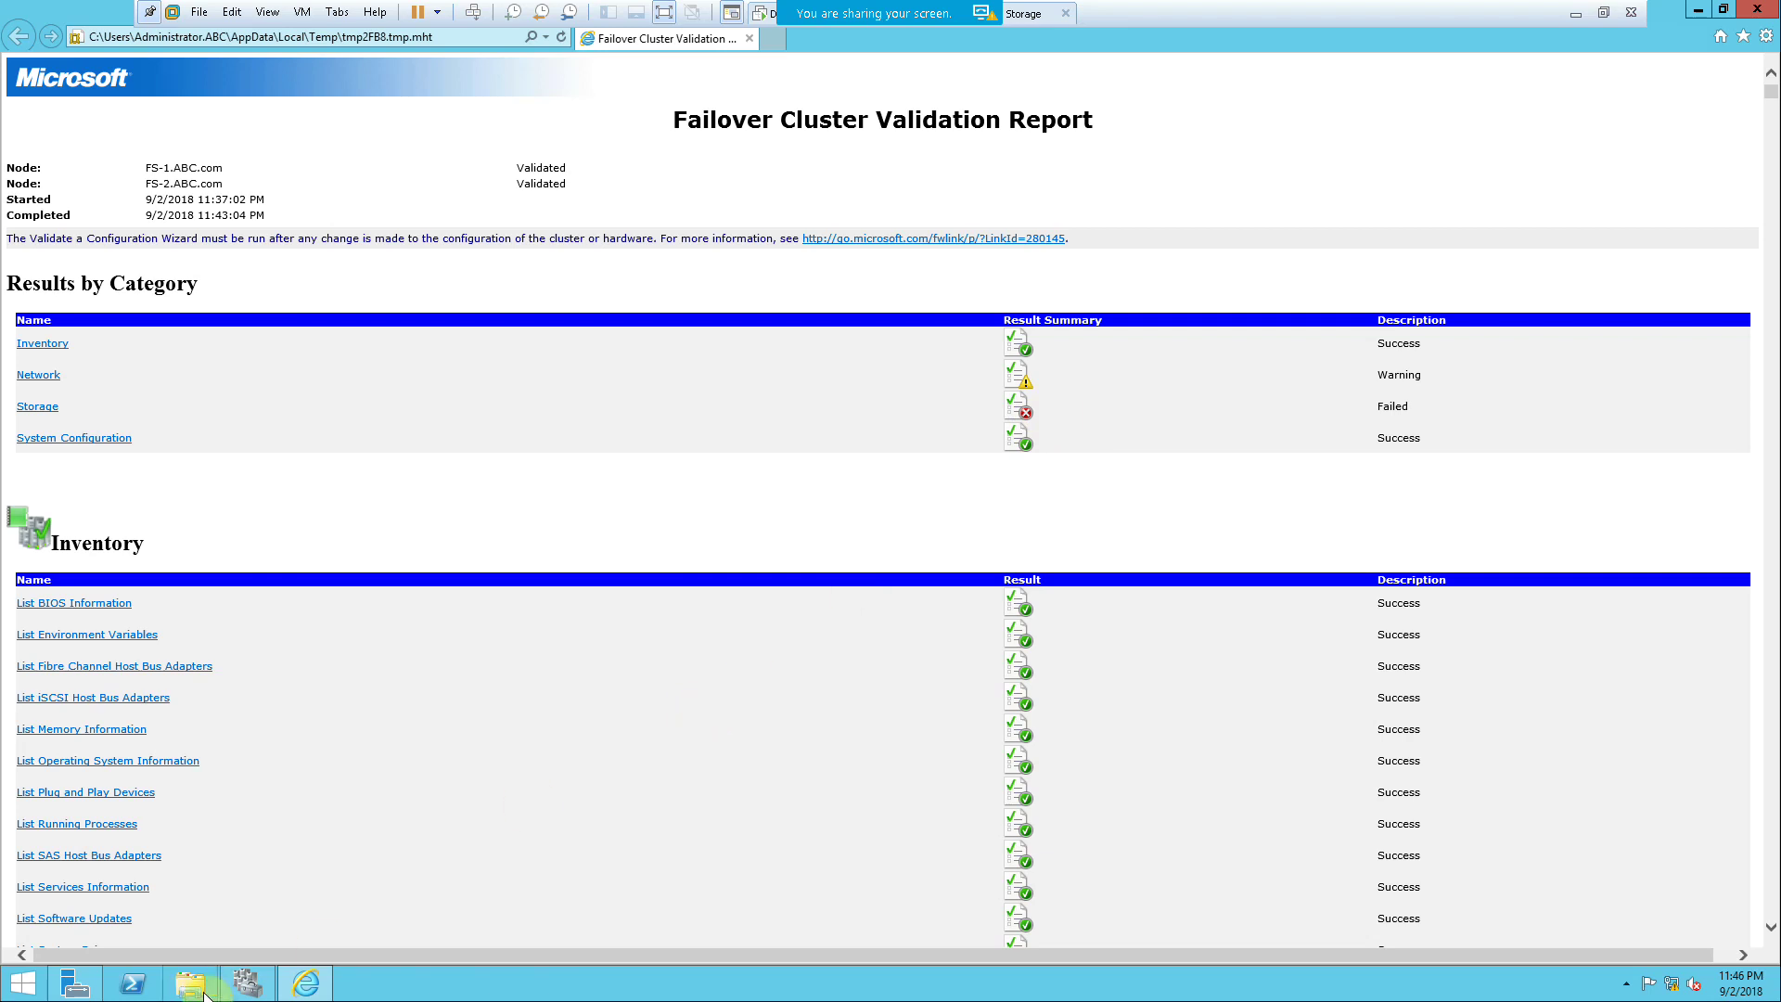
pyautogui.scroll(-15, 281, 634)
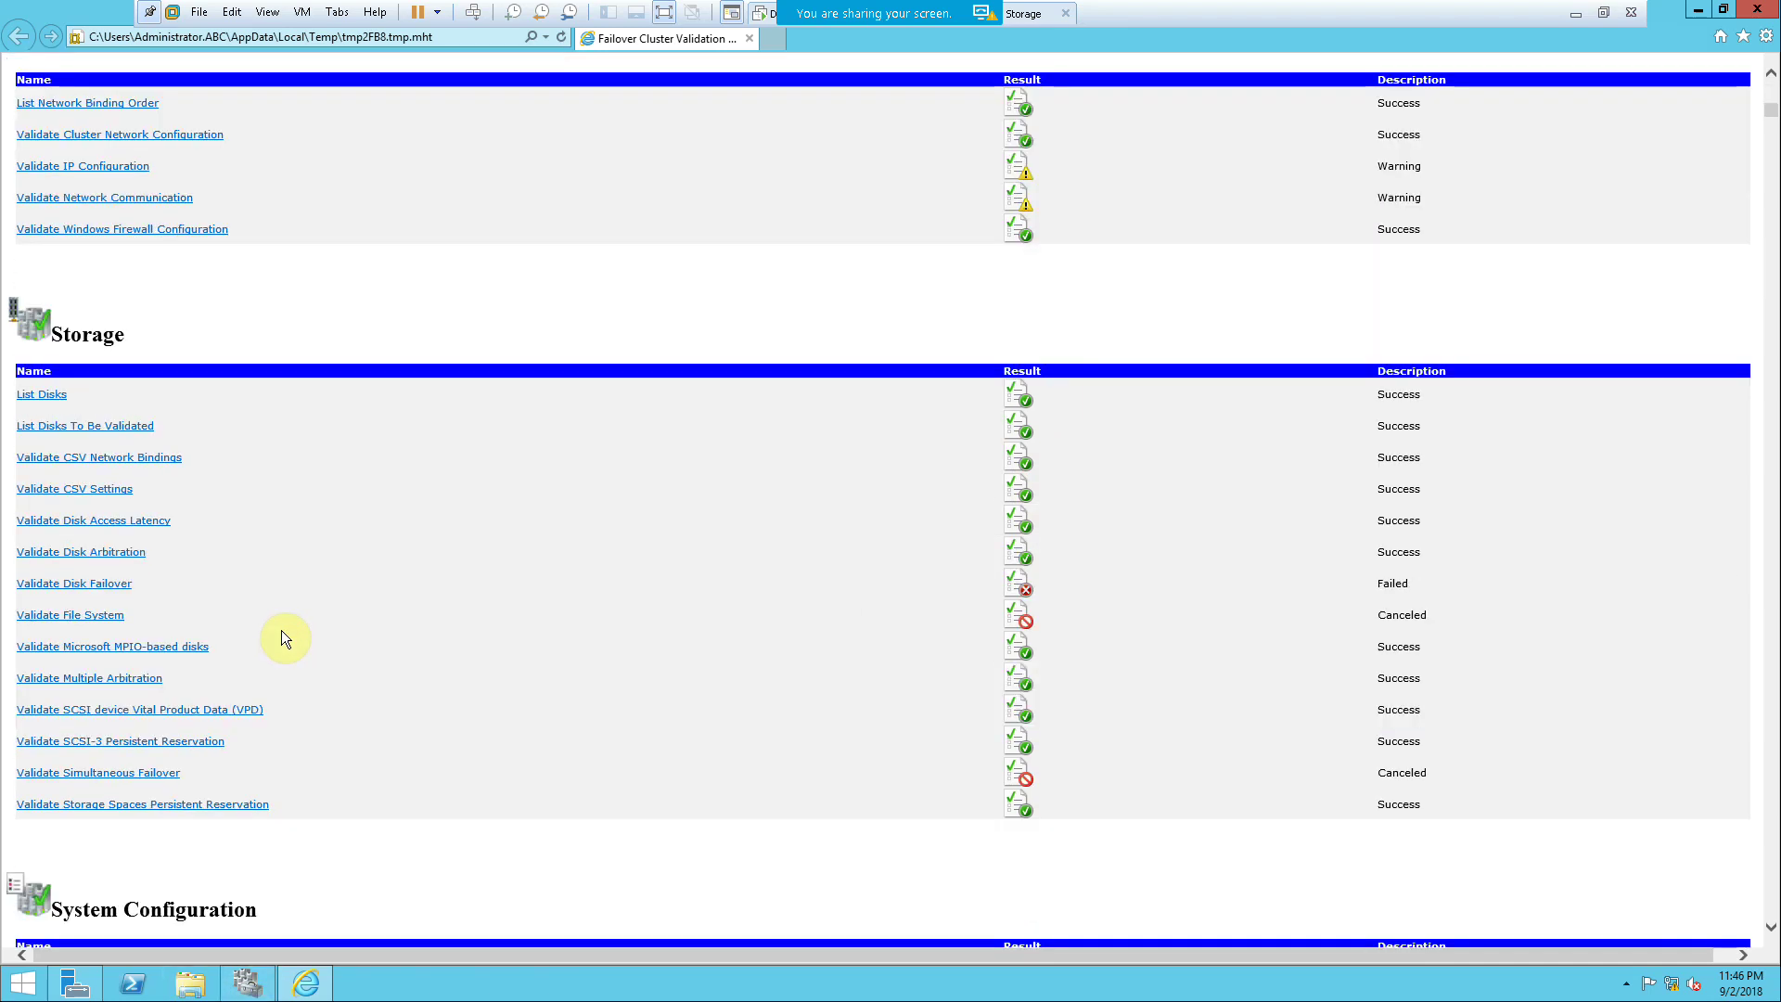
pyautogui.scroll(4, 281, 634)
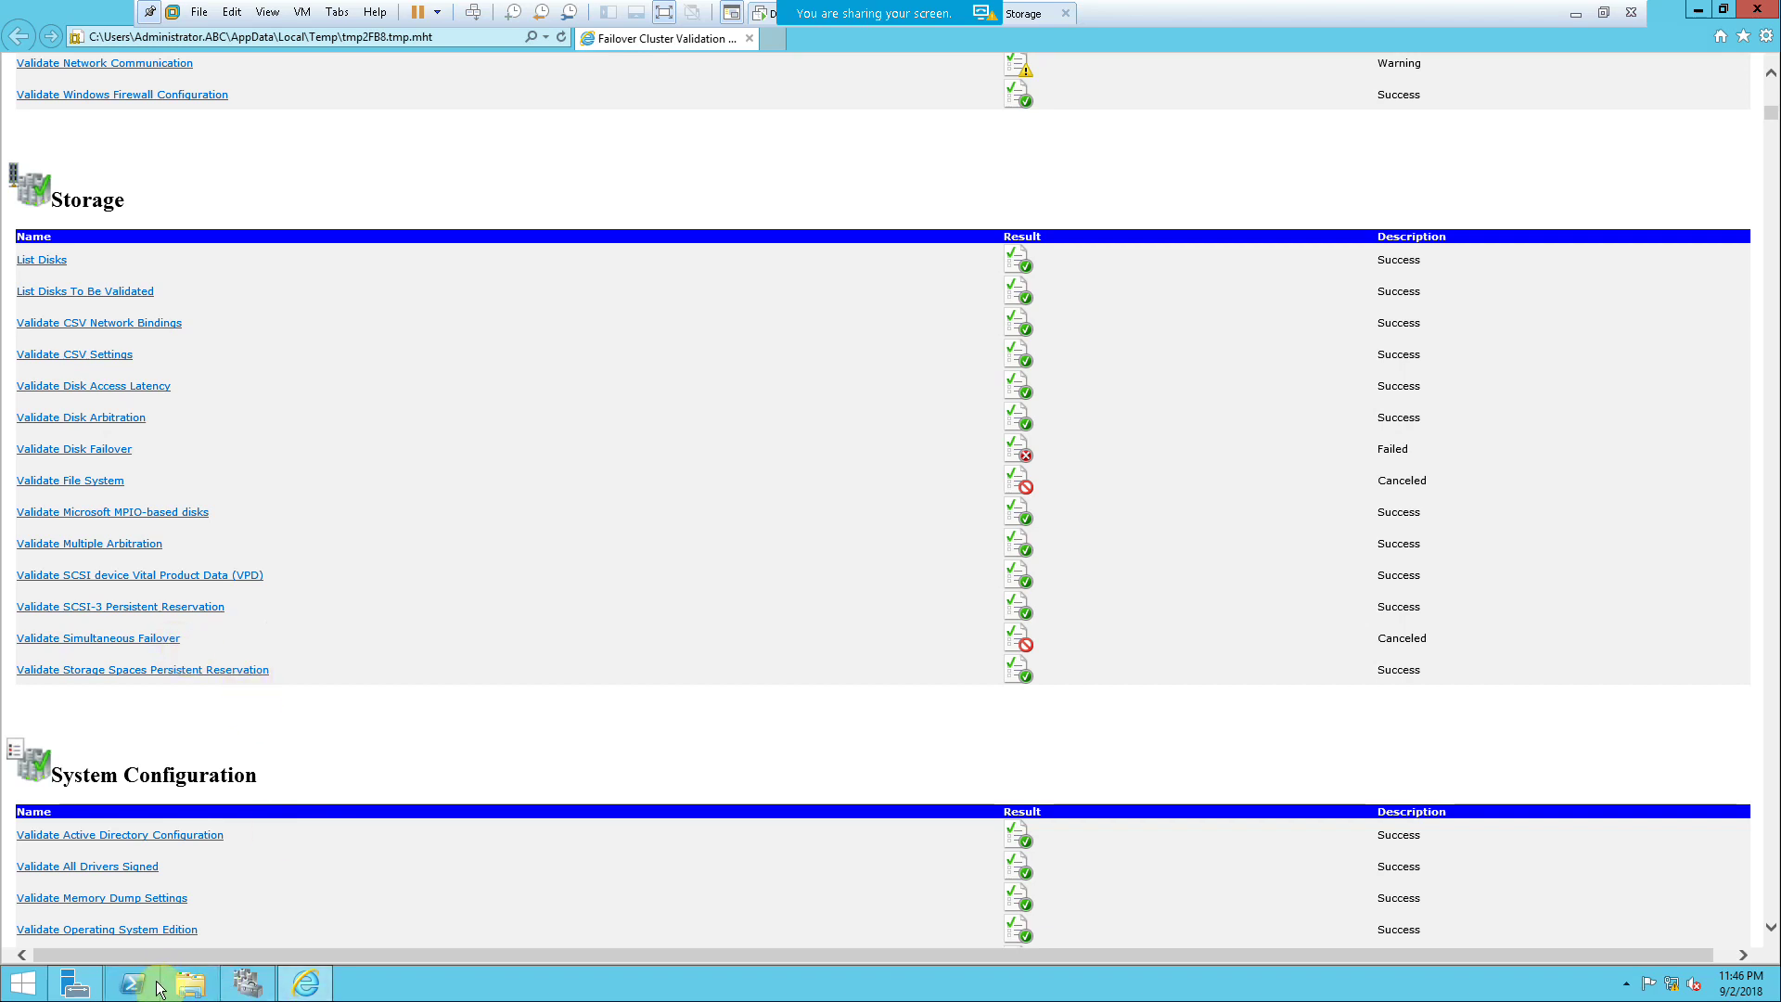
# Step: Check the iSCSI Initiator properties from Server Manager Tools to confirm the target is connected
pyautogui.click(61, 986)
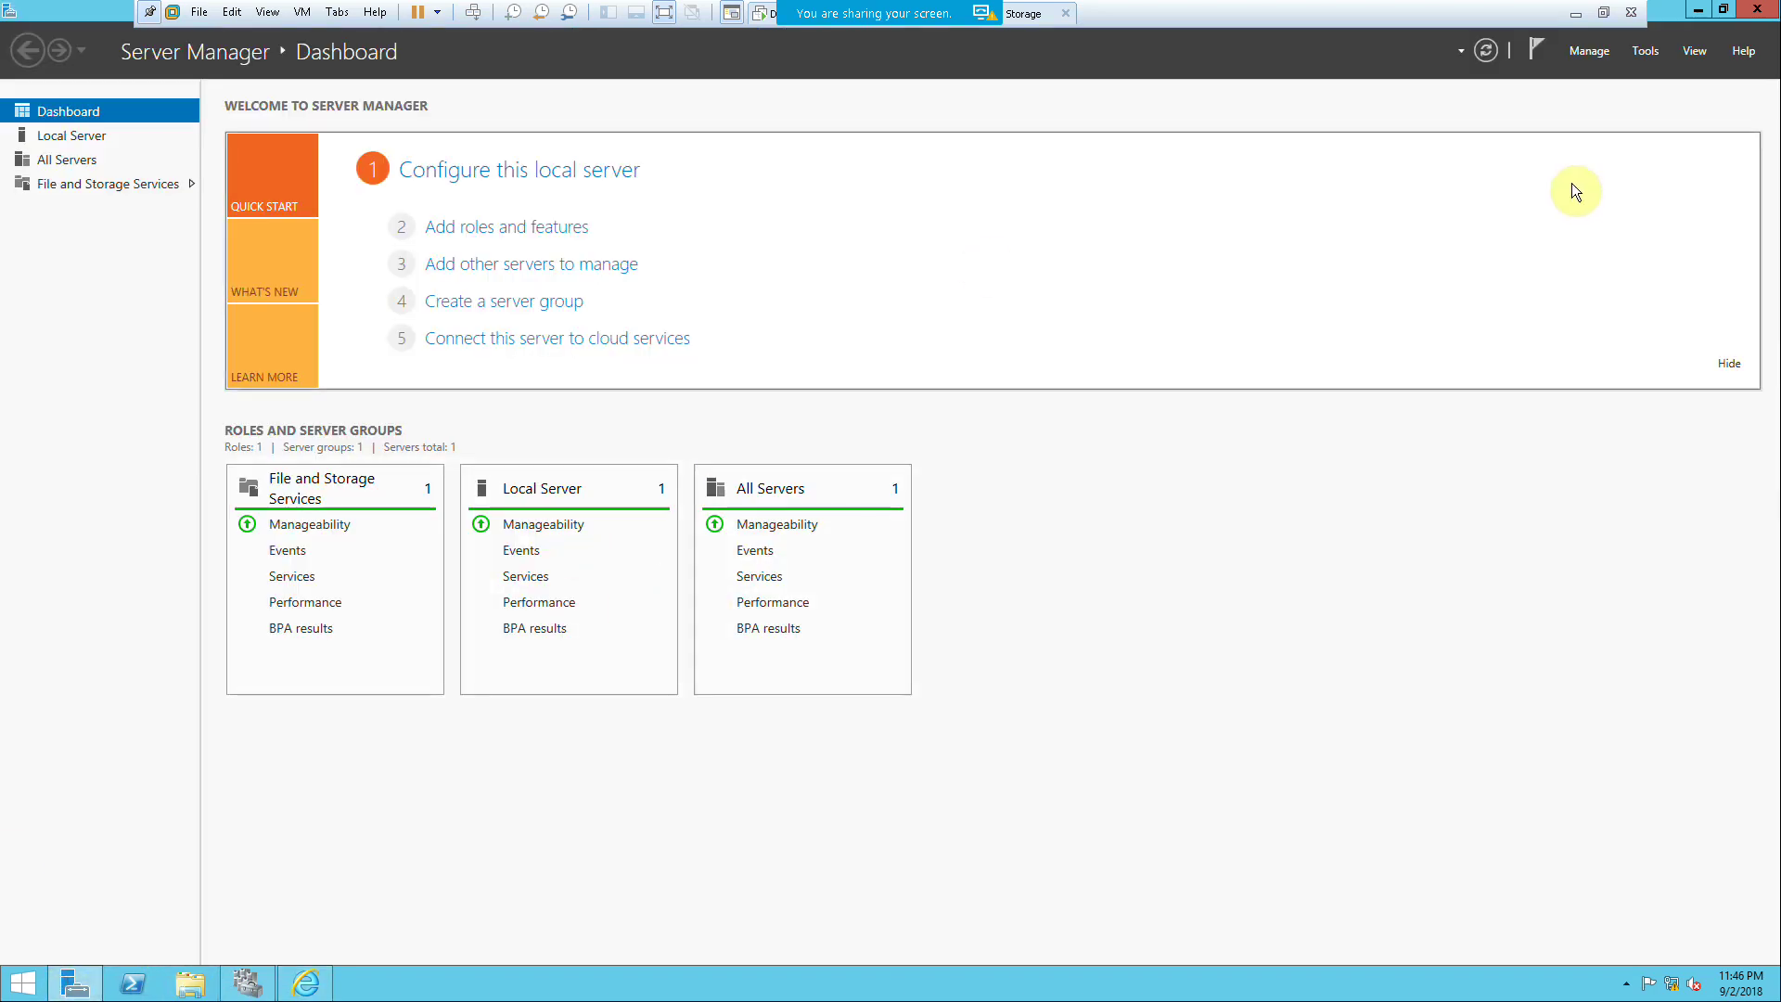
pyautogui.click(1646, 52)
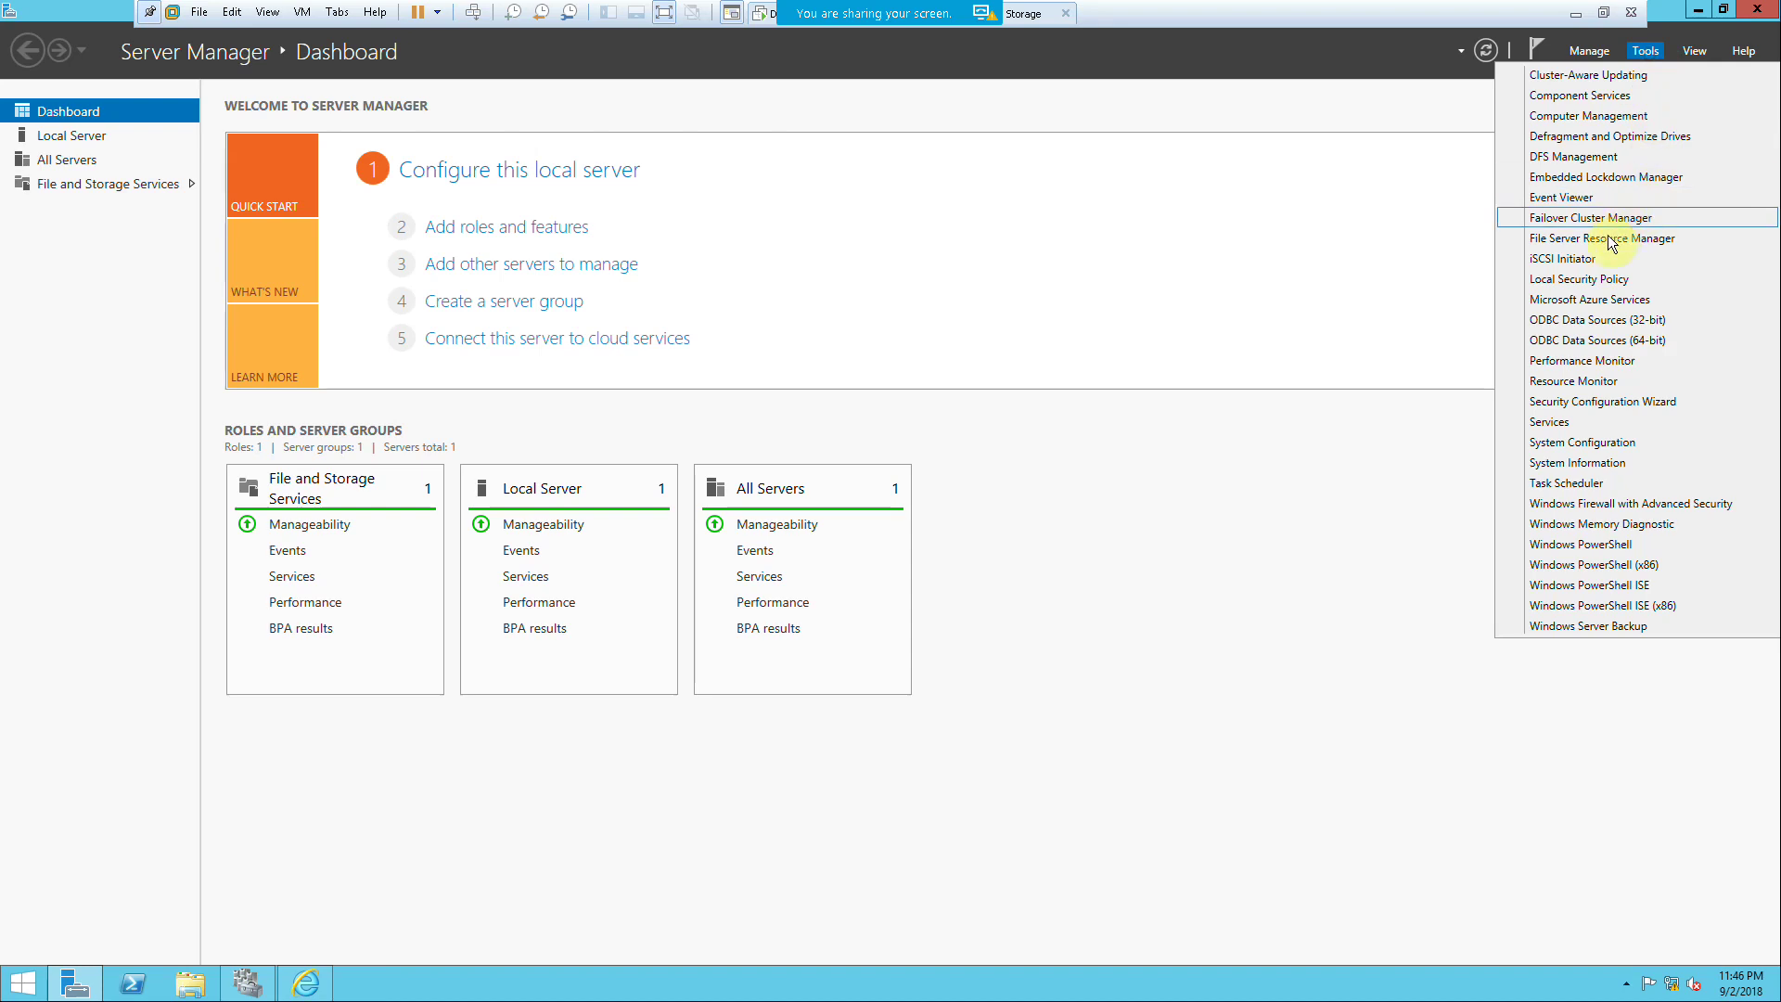
pyautogui.click(1601, 255)
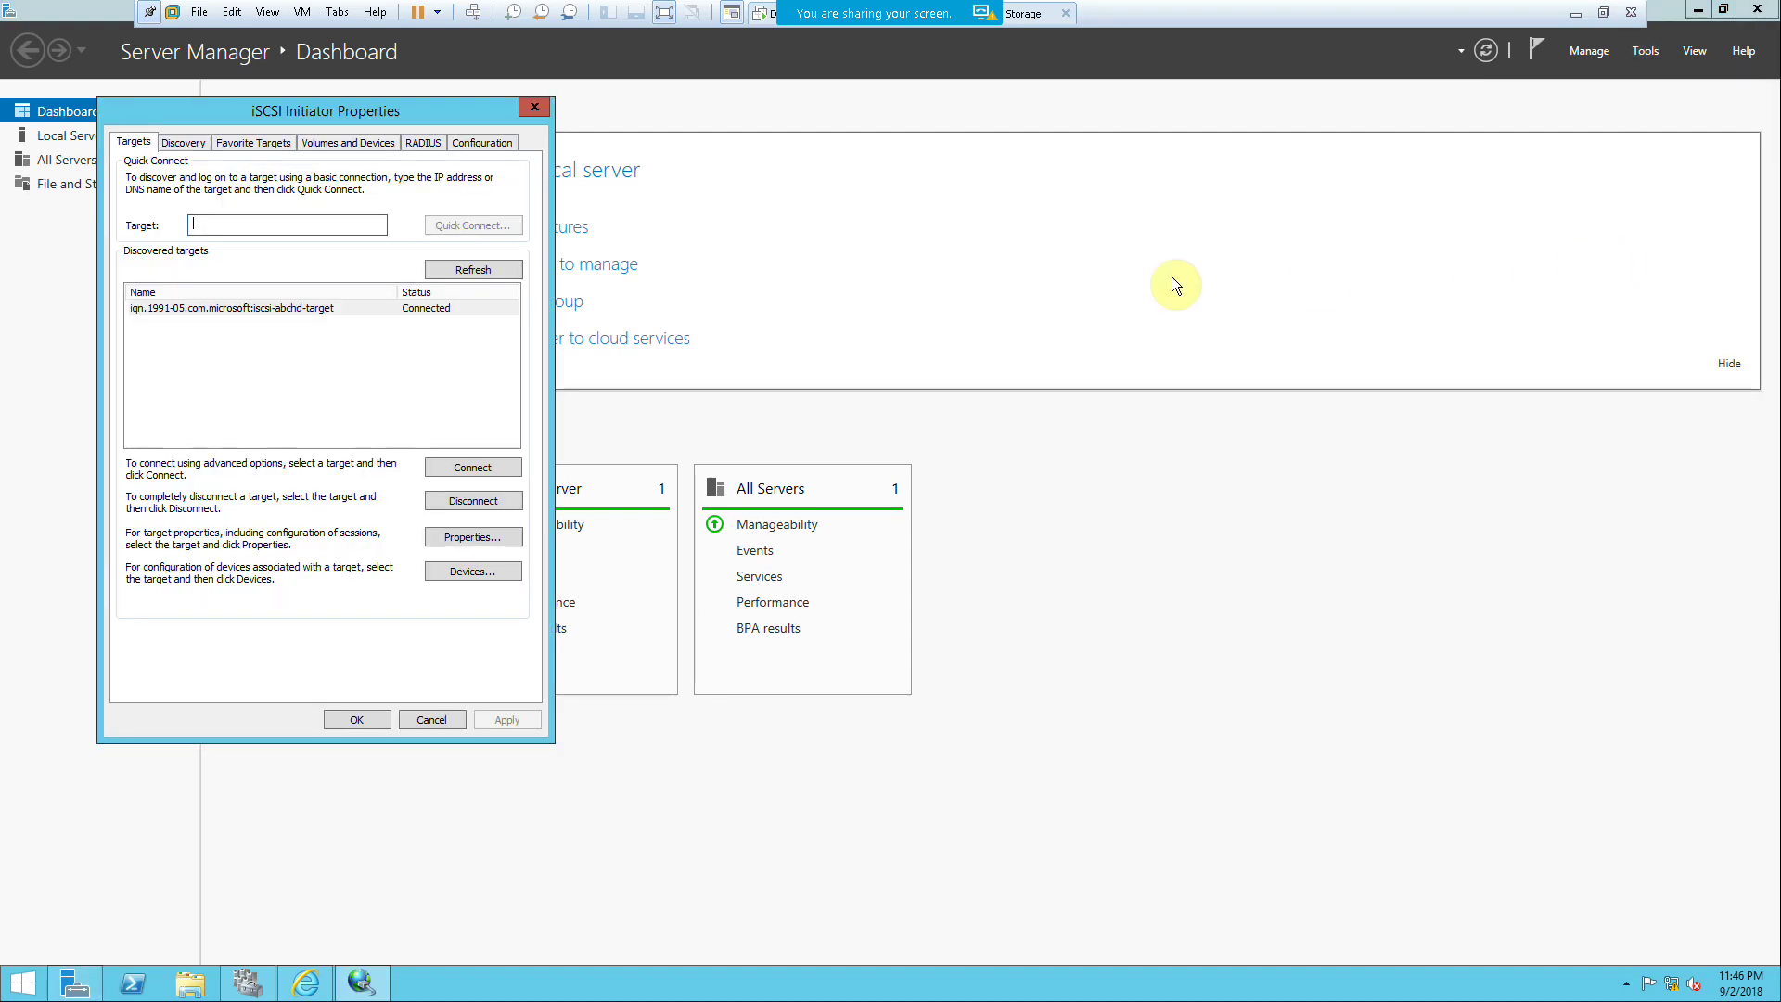
pyautogui.click(449, 721)
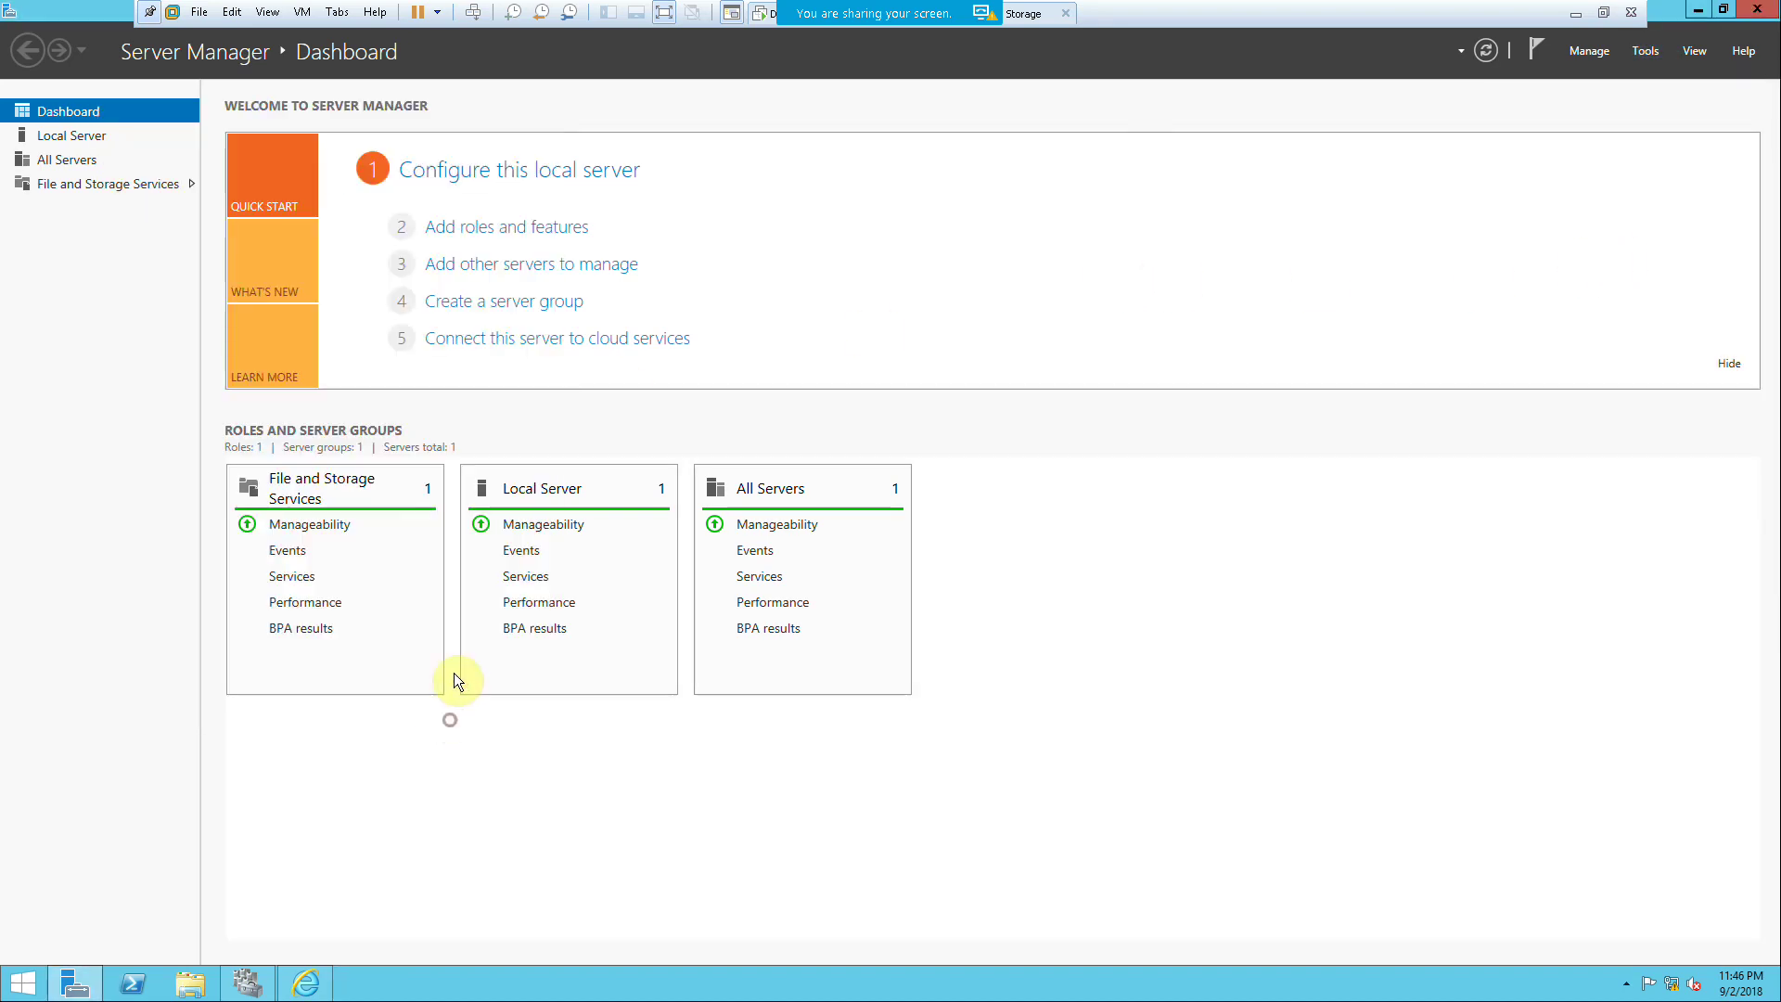
# Step: Open Computer Management at Disk Management
pyautogui.click(1647, 54)
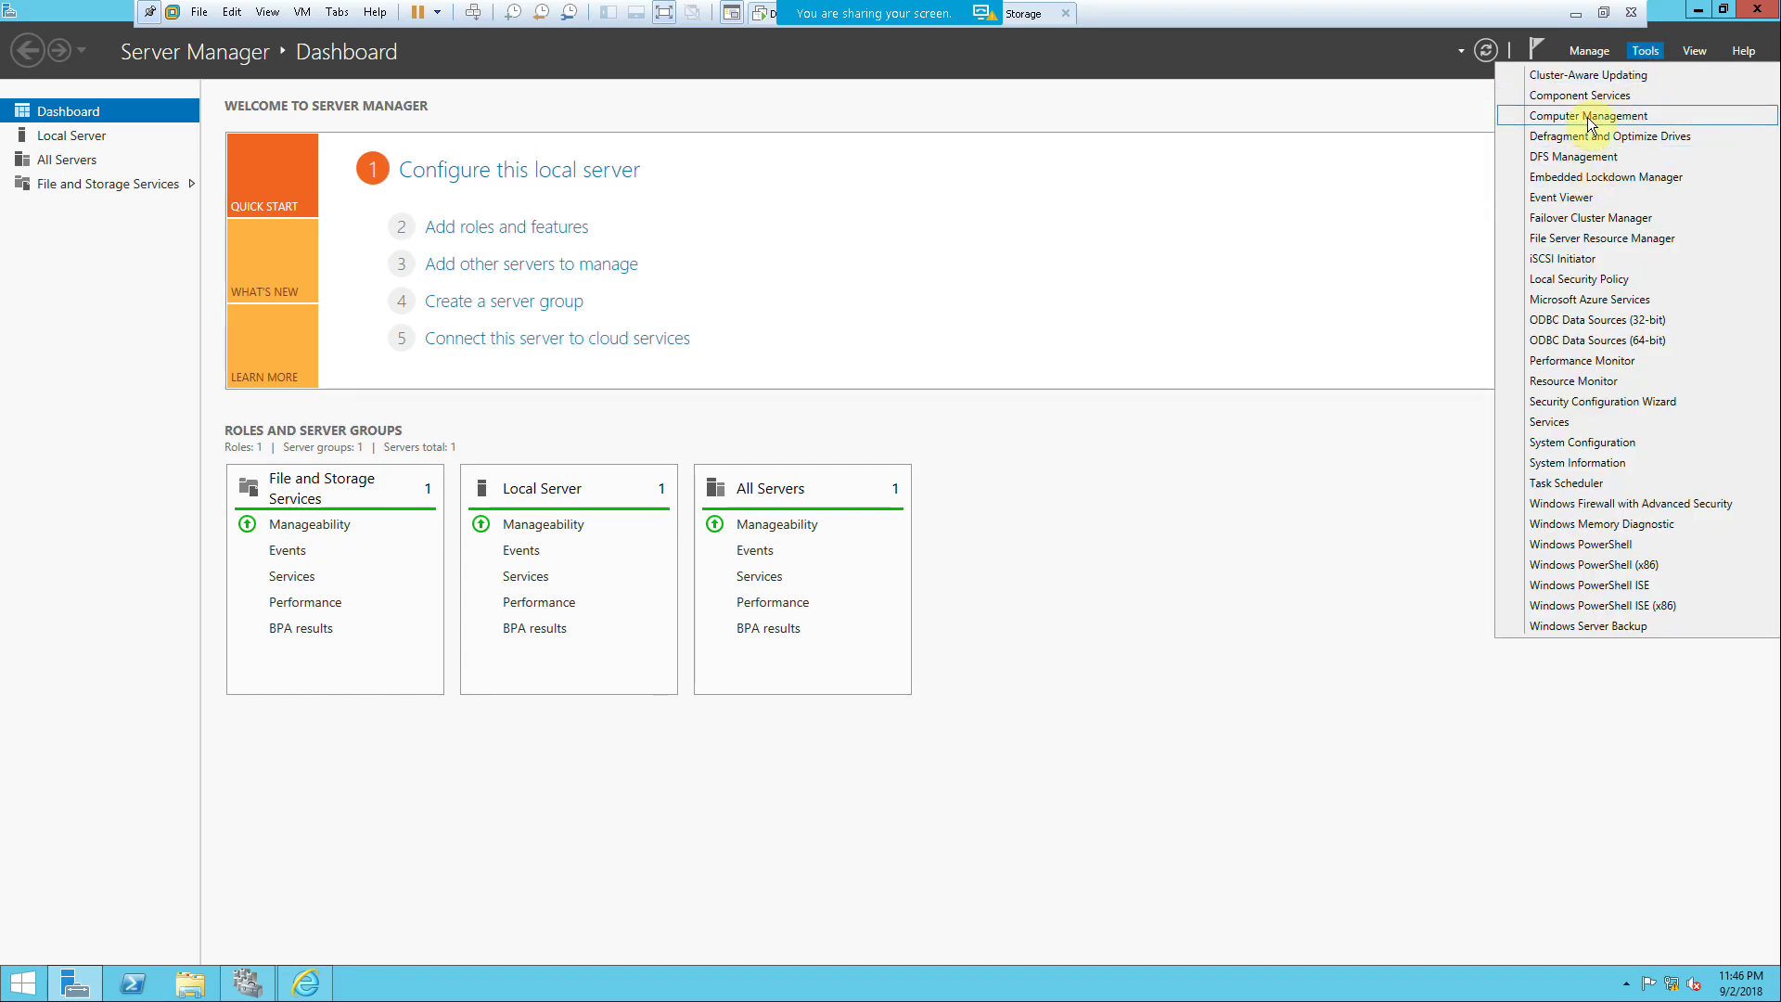
pyautogui.click(1588, 116)
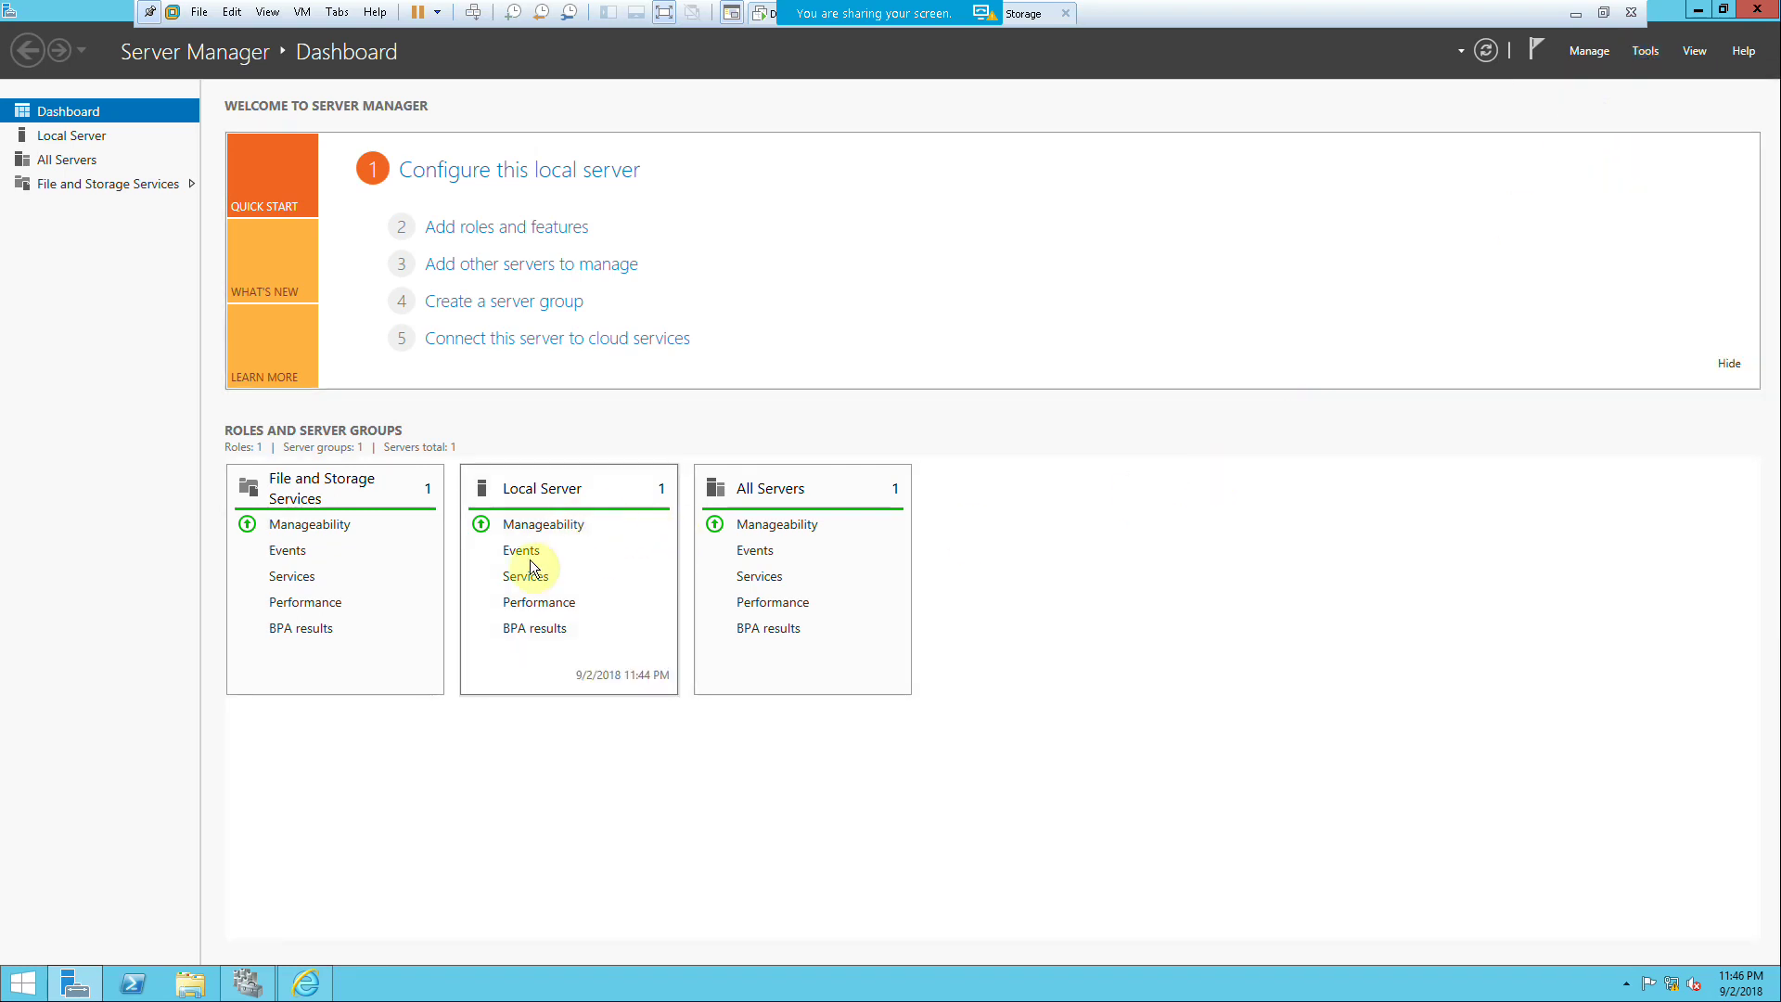
pyautogui.click(103, 273)
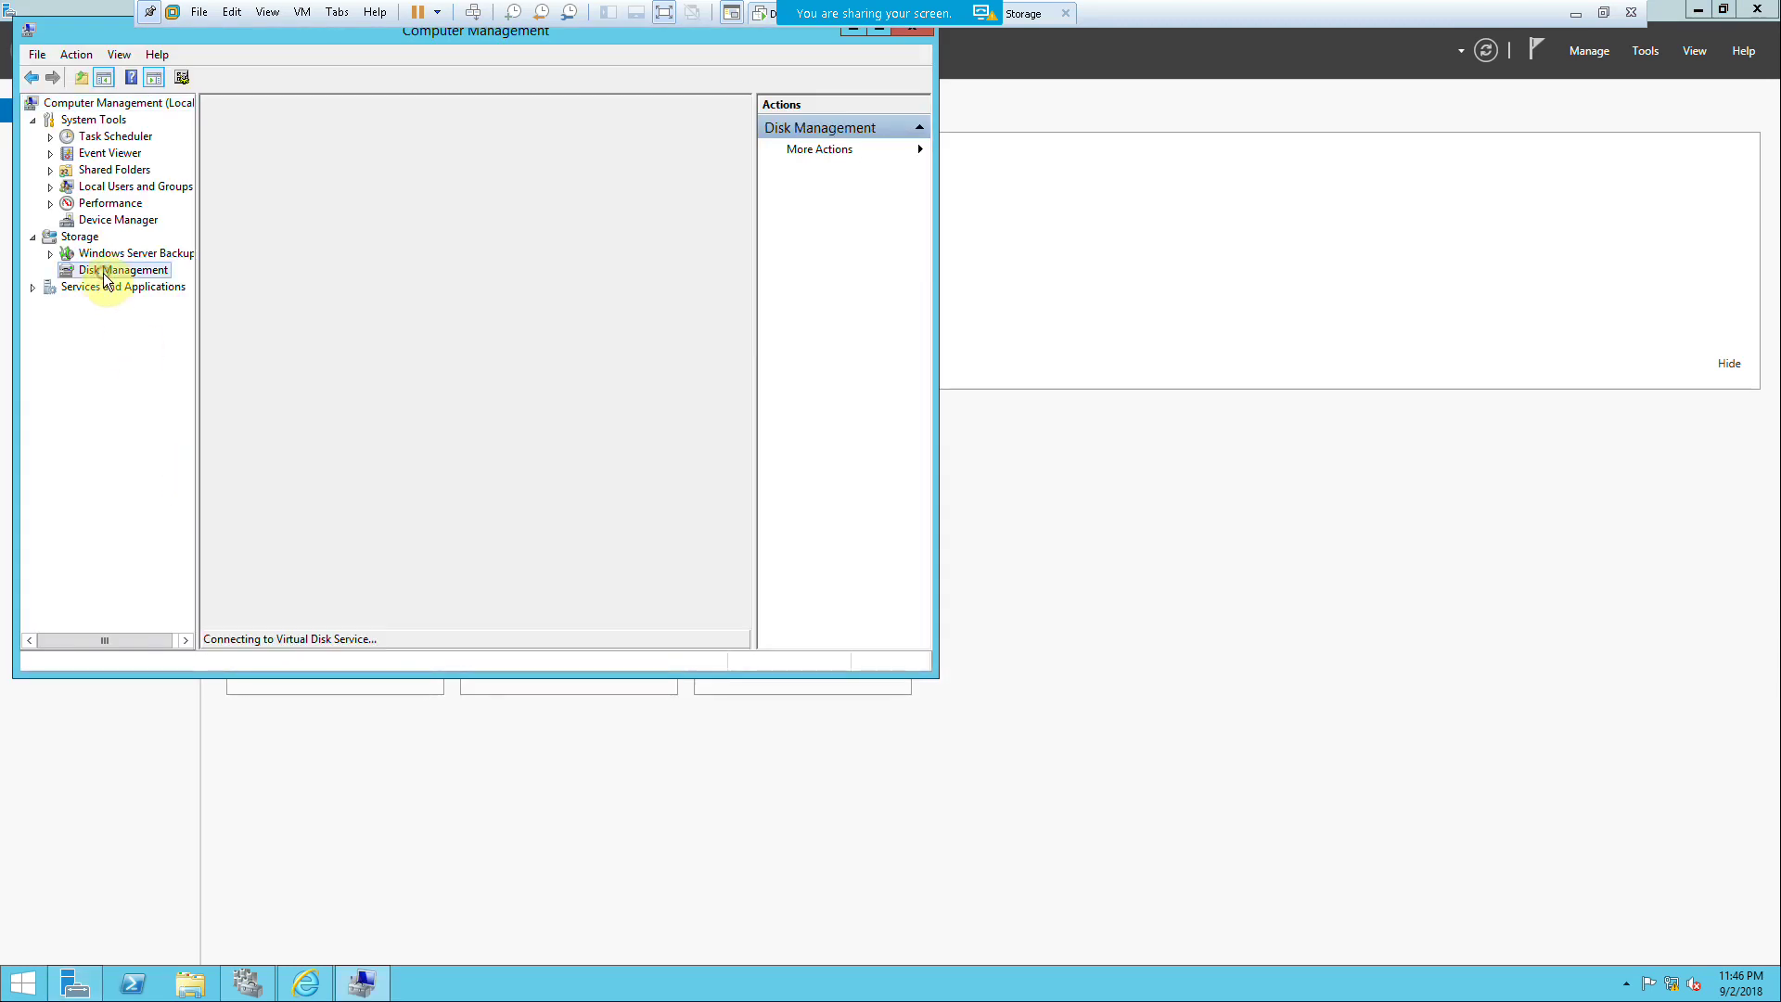
# Step: Bring Disks 1, 2 and 3 online as E:, F: and G:, then switch to the FS-2 machine
pyautogui.rightClick(218, 498)
pyautogui.click(239, 508)
pyautogui.rightClick(232, 609)
pyautogui.click(243, 610)
pyautogui.moveTo(934, 676); pyautogui.dragTo(1094, 826)
pyautogui.rightClick(227, 722)
pyautogui.click(245, 729)
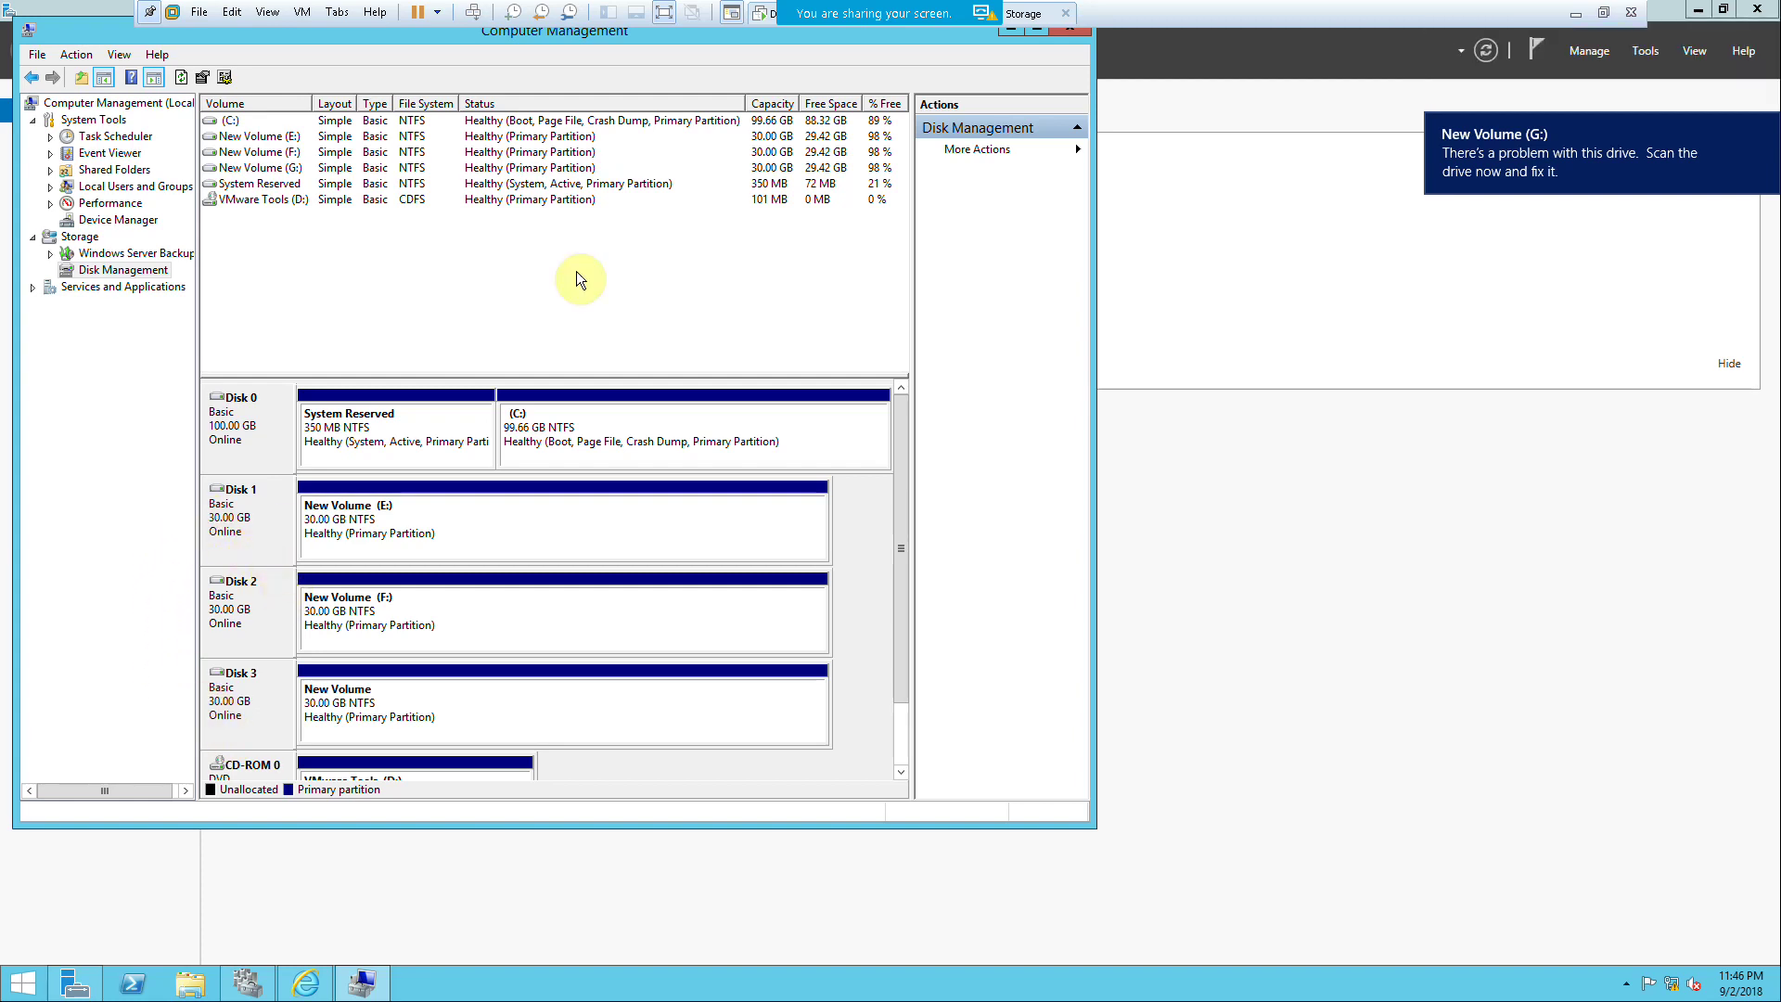
pyautogui.click(1602, 12)
pyautogui.click(461, 89)
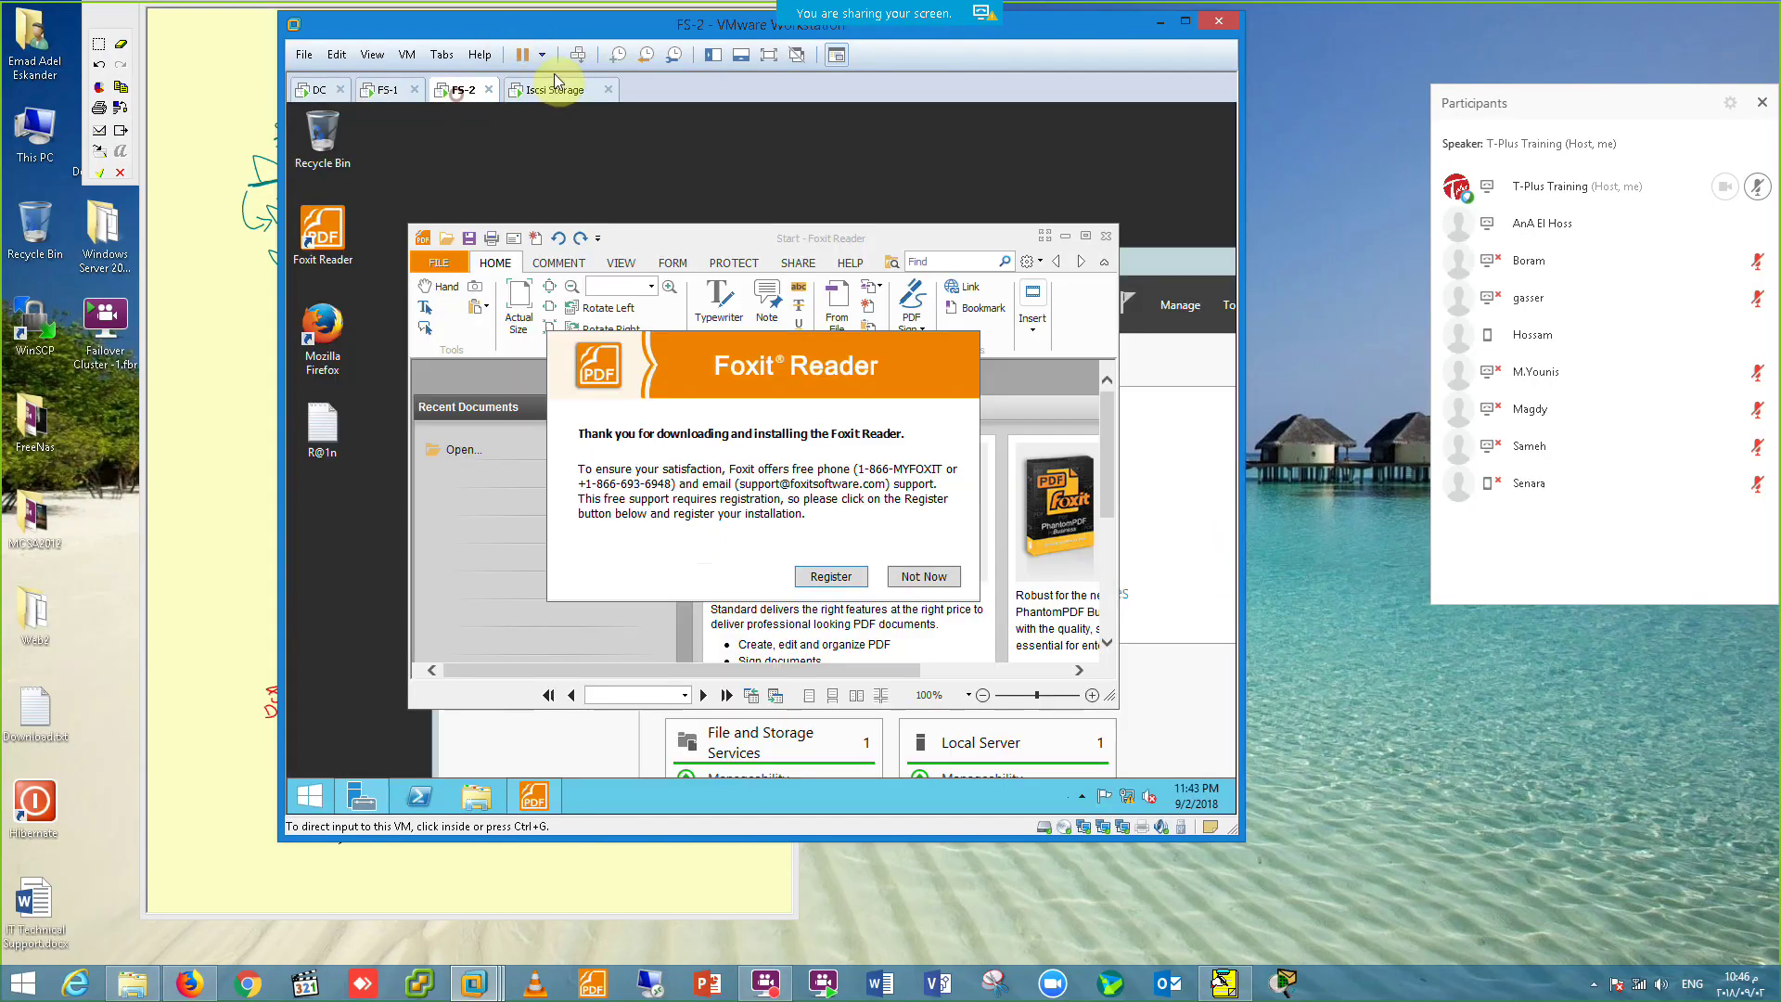
# Step: Unlock FS-2 full screen with the account password and dismiss and close Foxit Reader
pyautogui.click(776, 58)
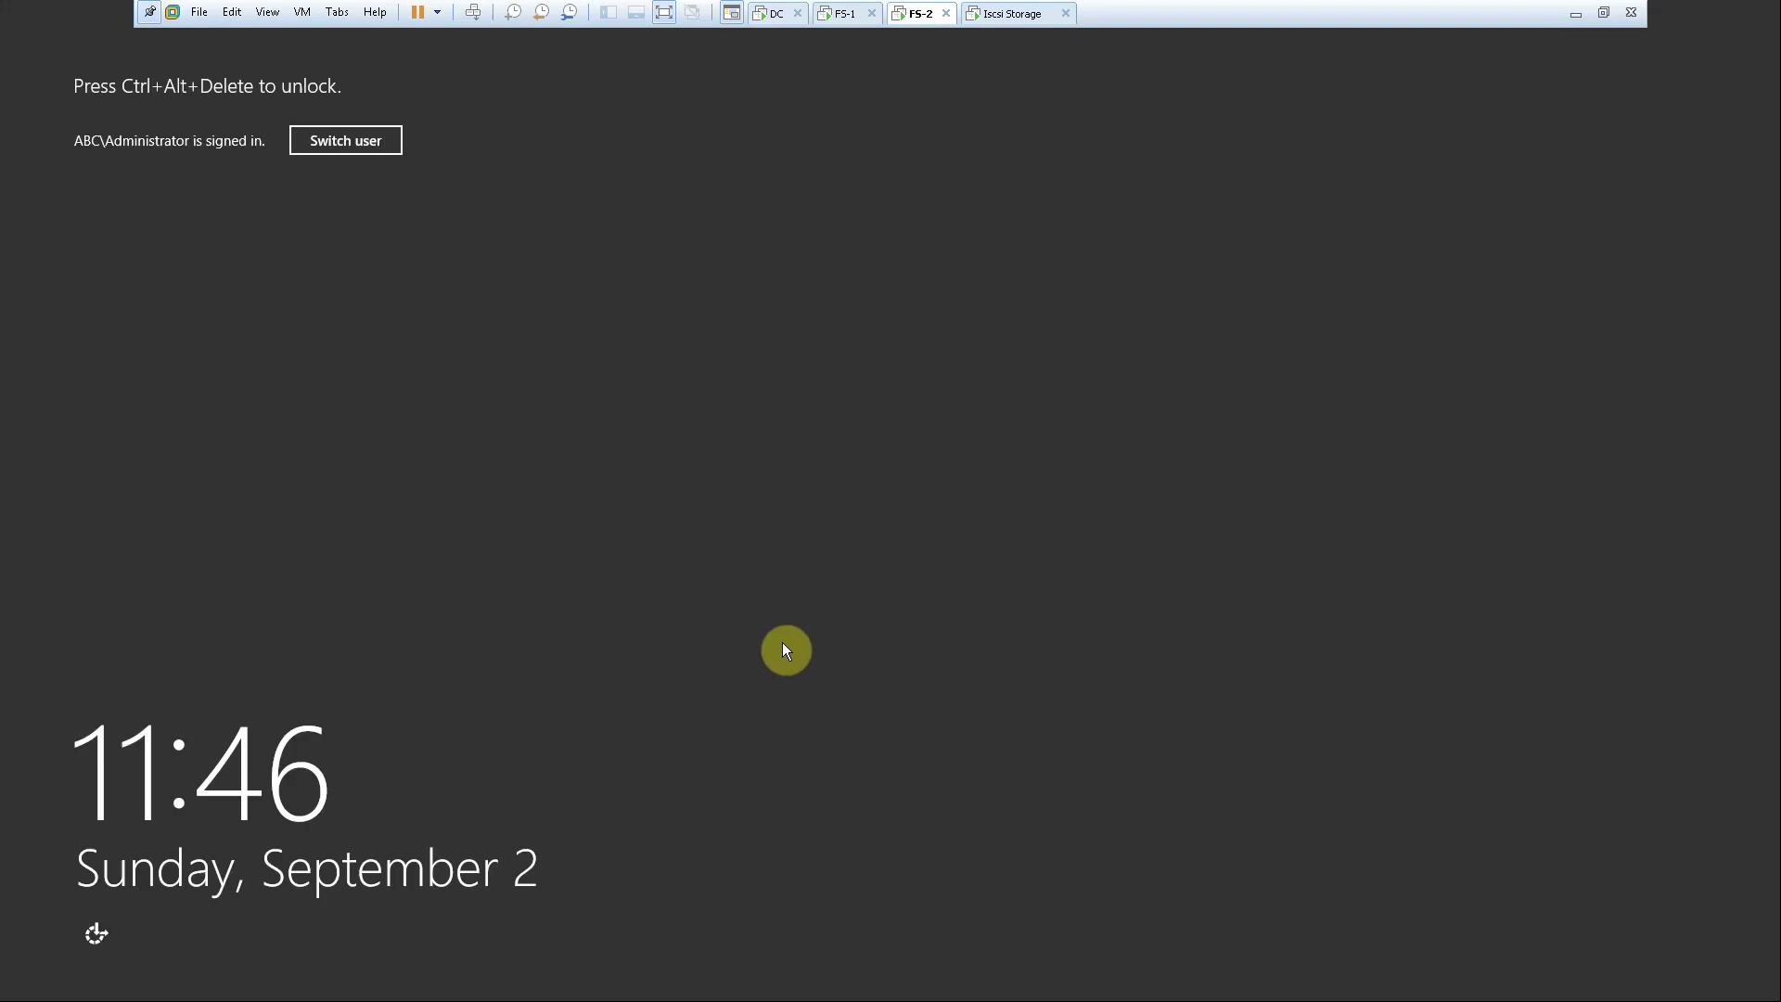
pyautogui.click(470, 21)
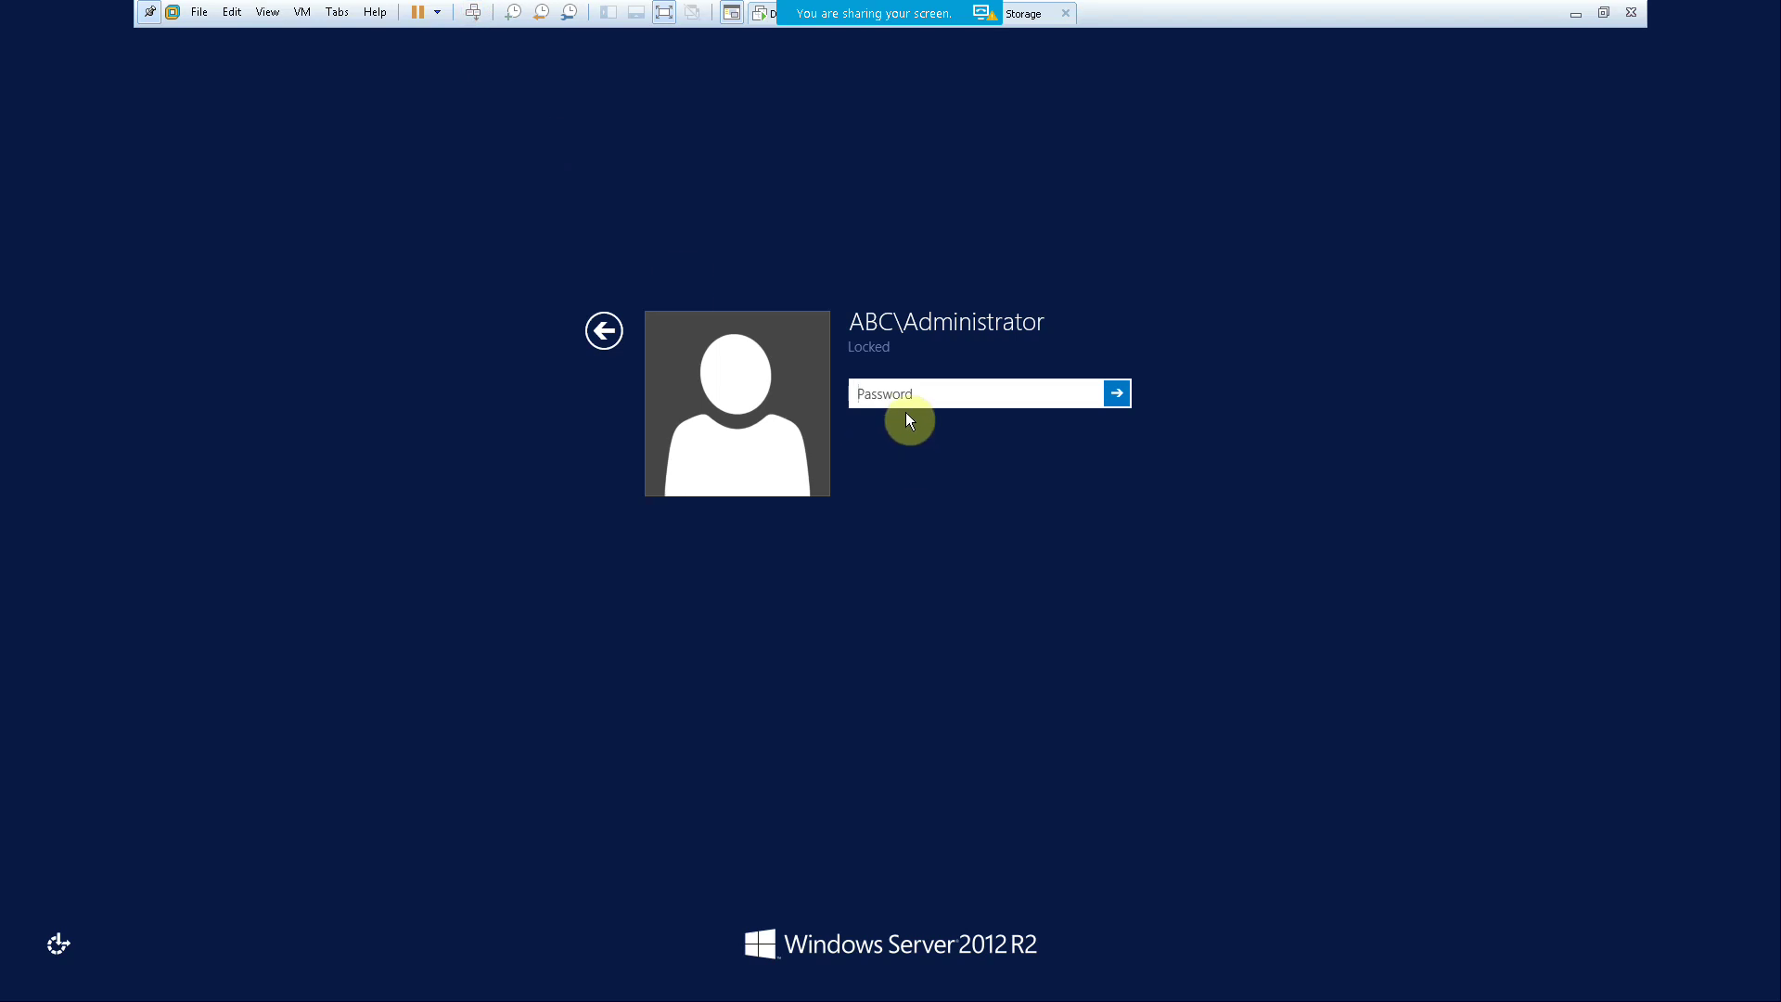
pyautogui.write('********')
pyautogui.press('Return')
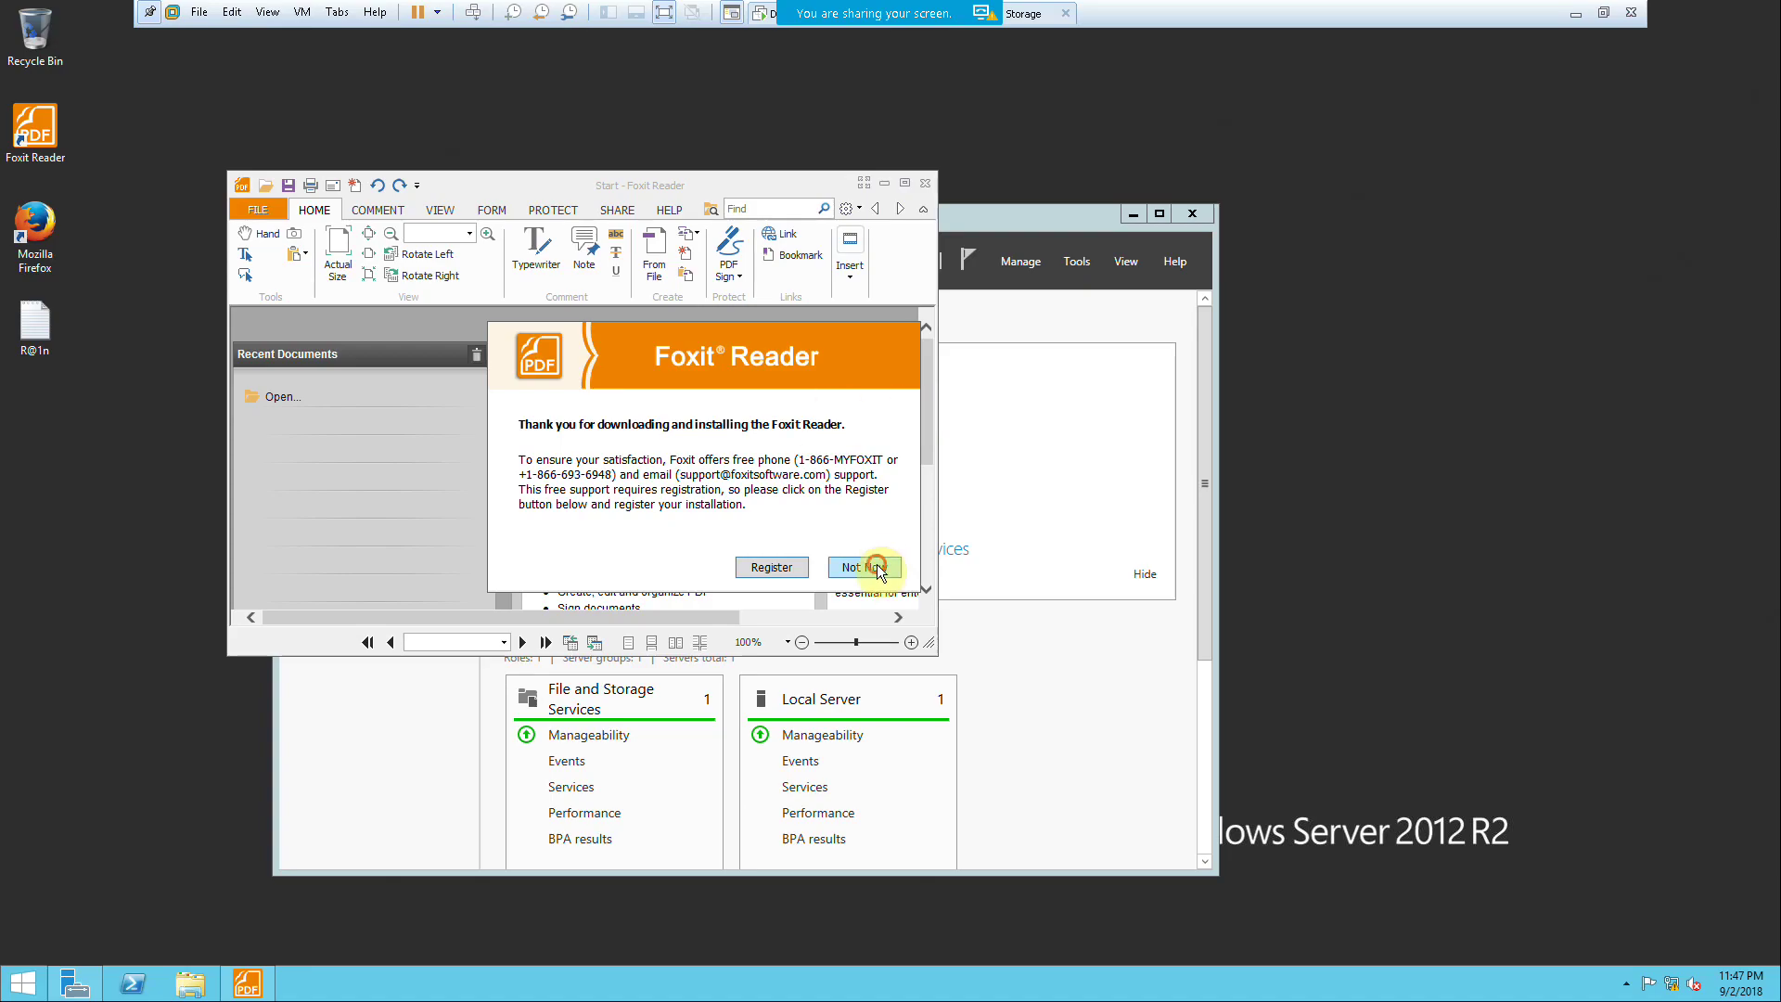
pyautogui.click(864, 566)
pyautogui.click(770, 506)
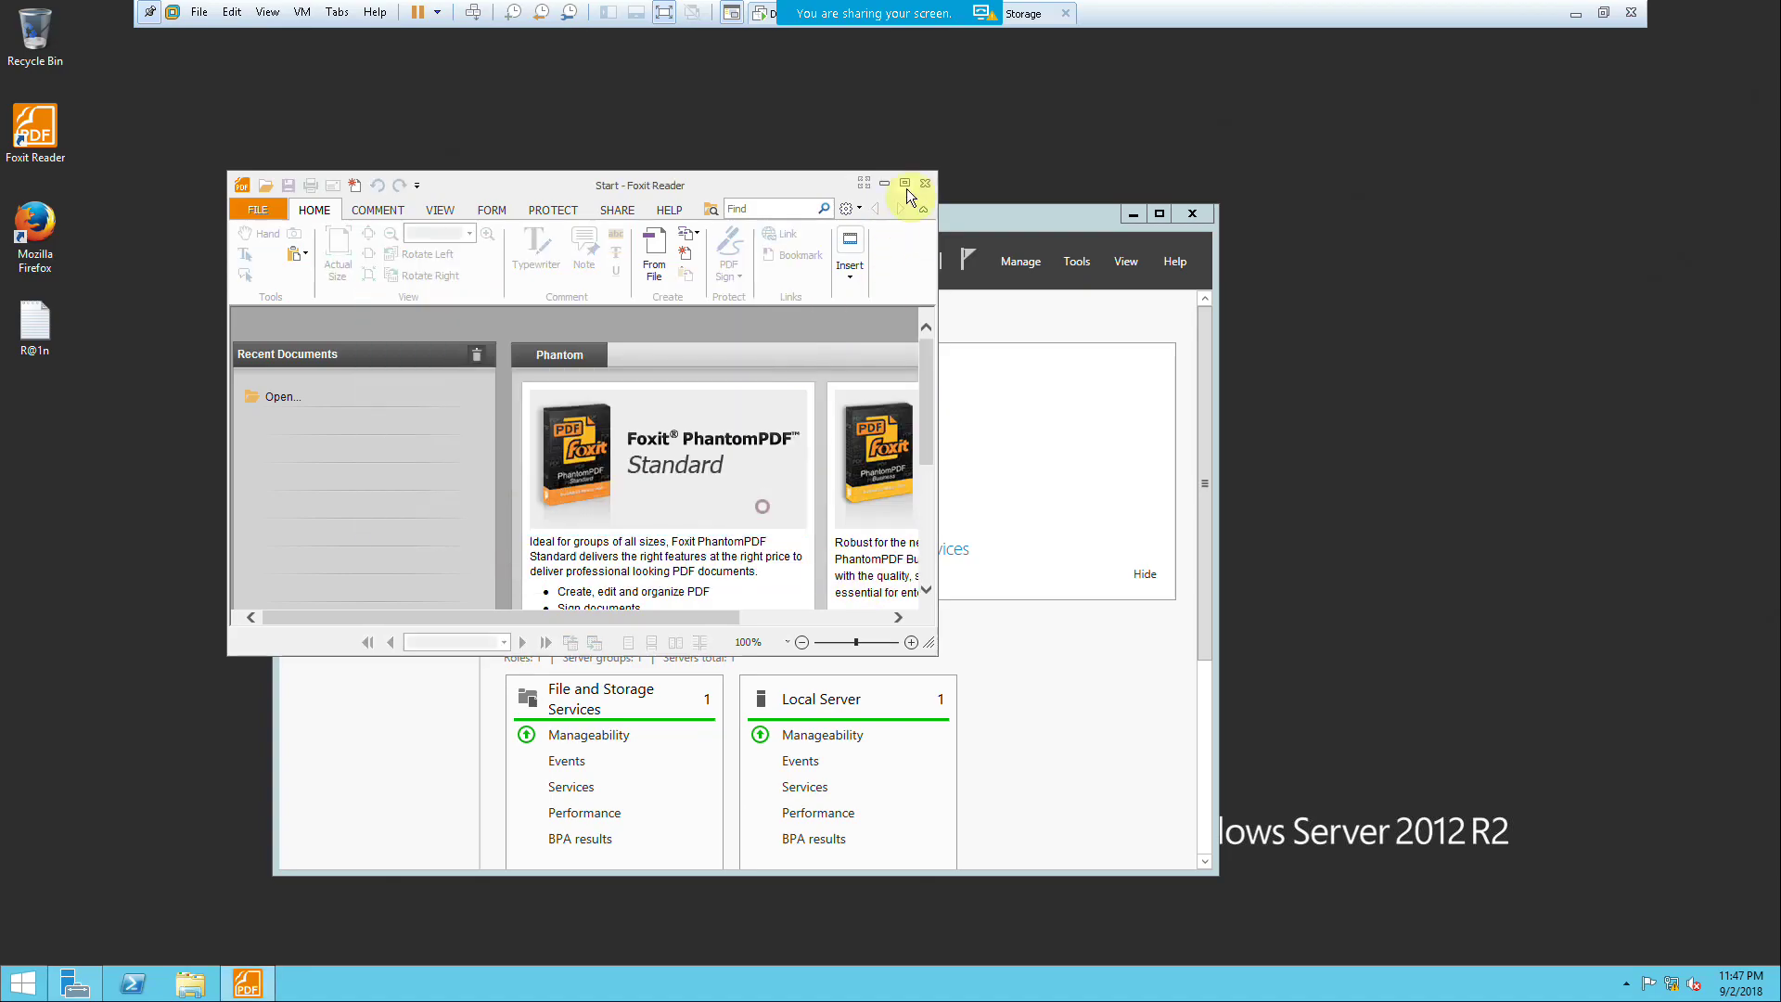
pyautogui.click(924, 183)
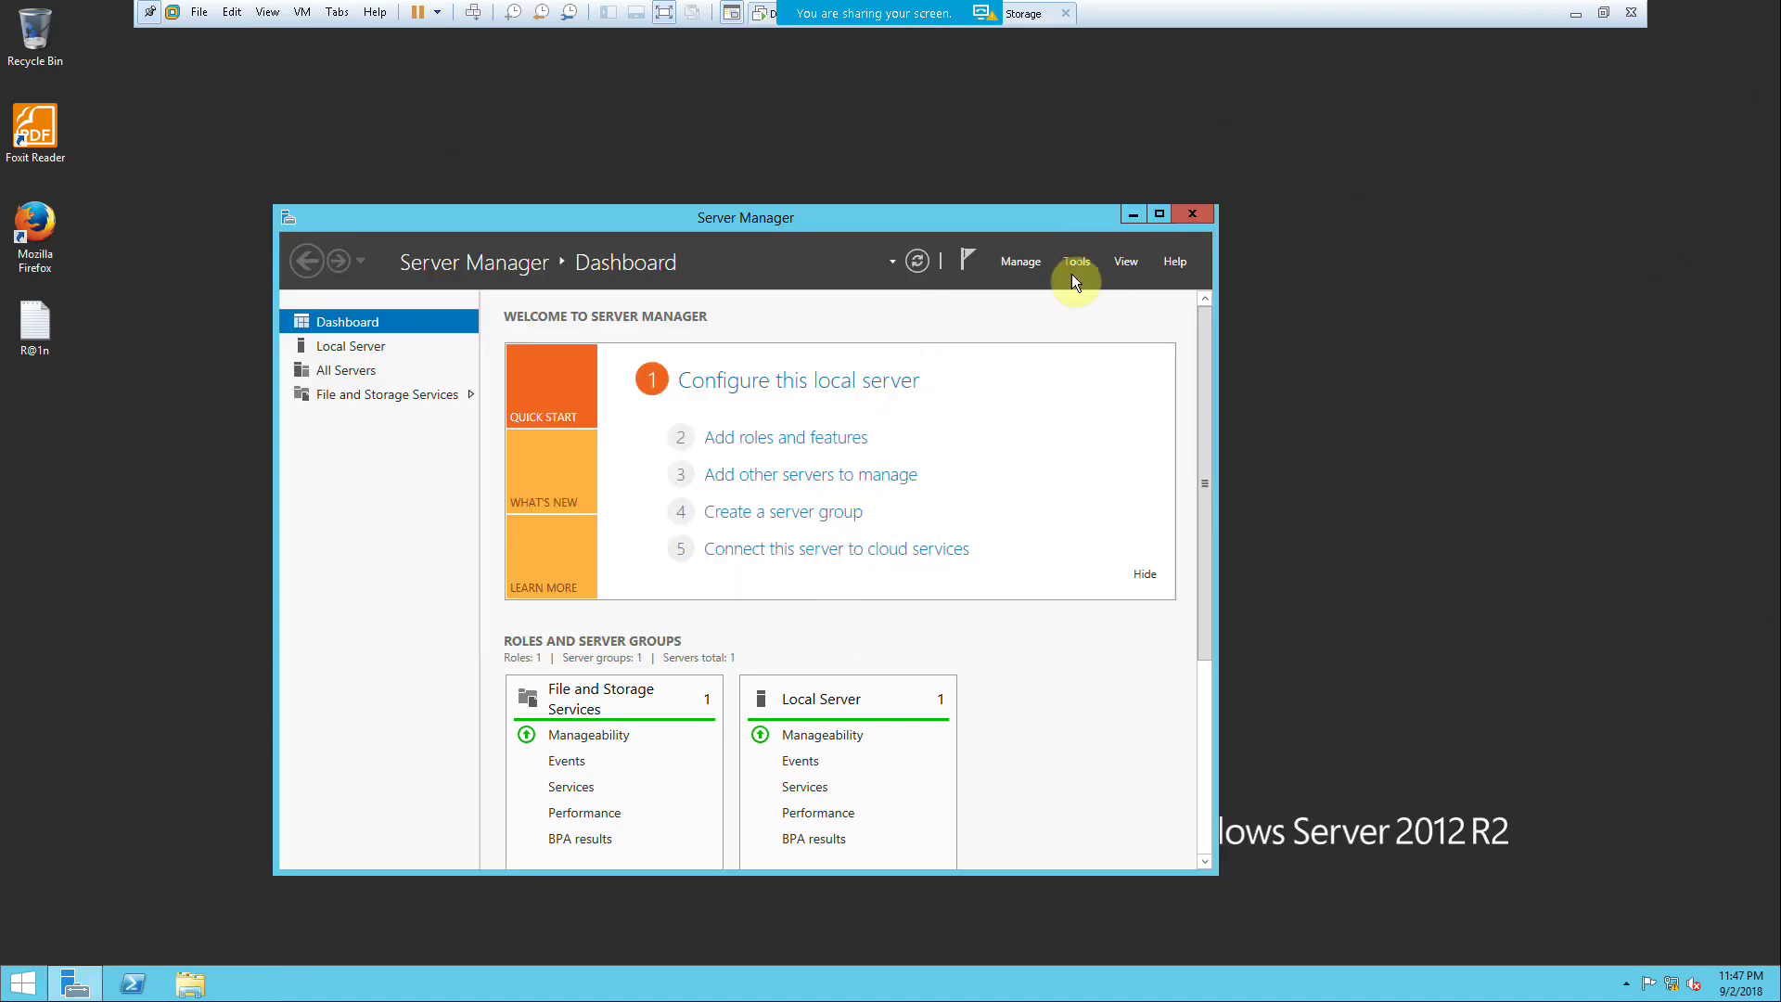
# Step: Check FS-2's Disk Management, where disks E: and F: appear as New Volumes
pyautogui.click(1075, 262)
pyautogui.click(1120, 332)
pyautogui.click(121, 271)
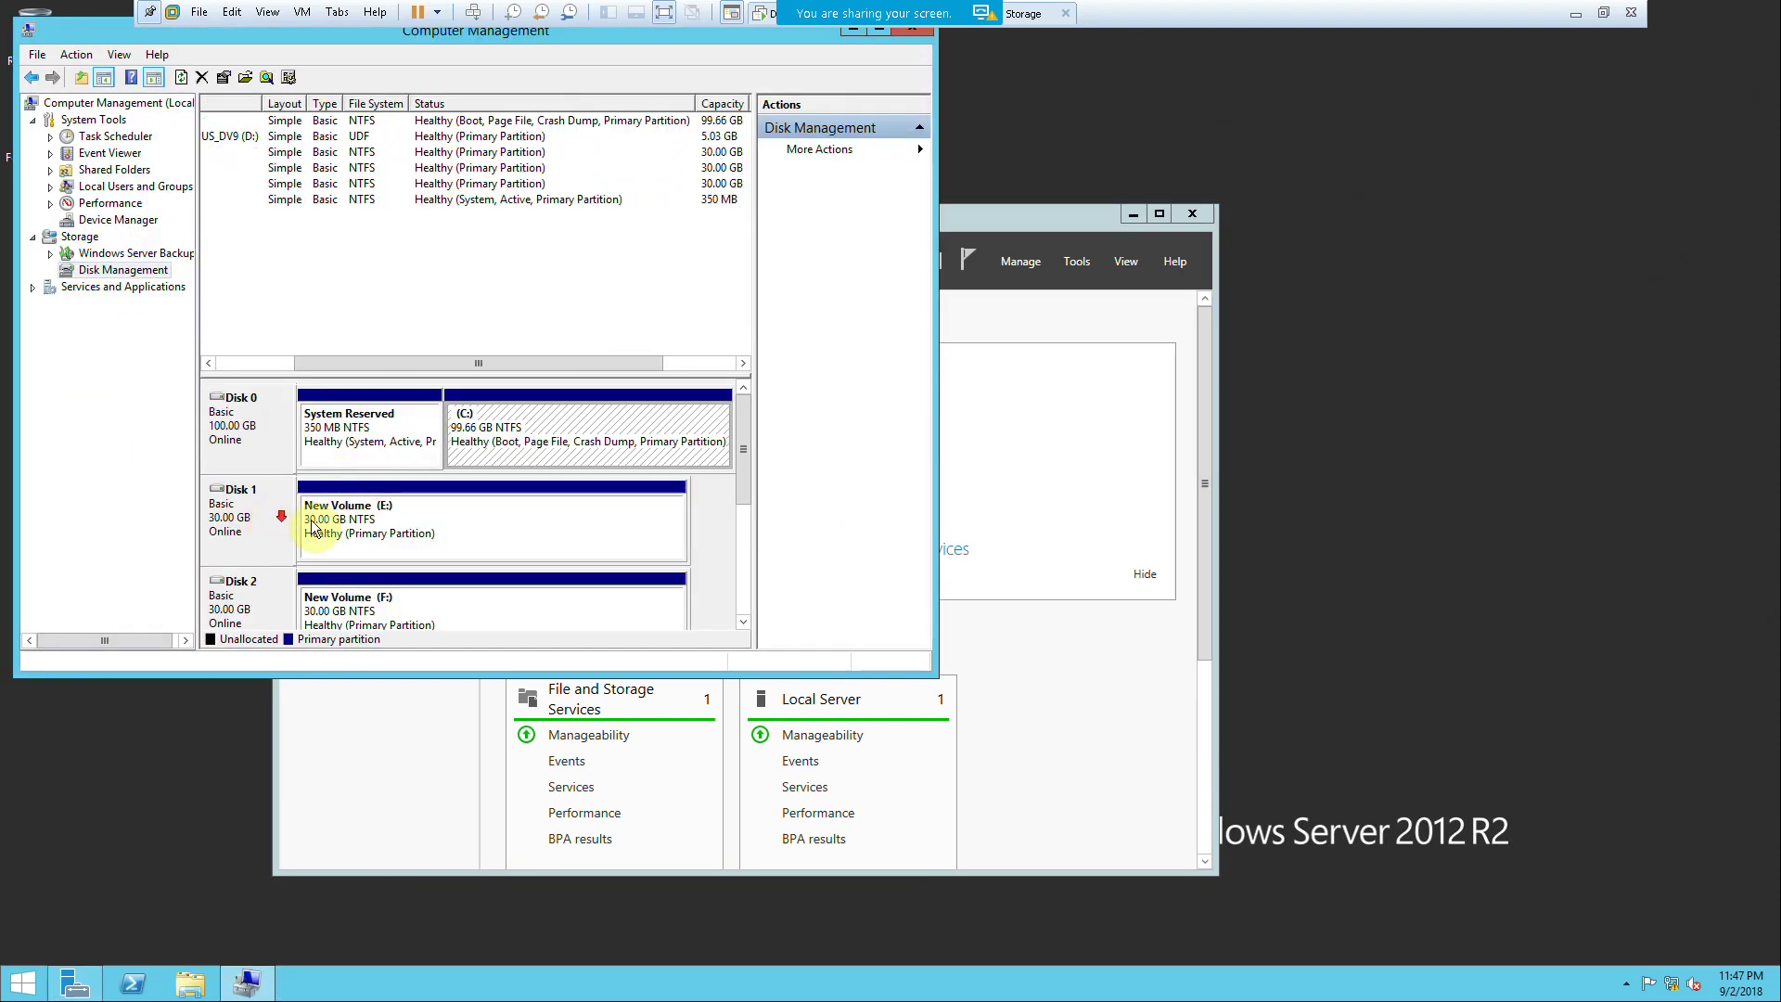
pyautogui.click(360, 551)
pyautogui.click(441, 614)
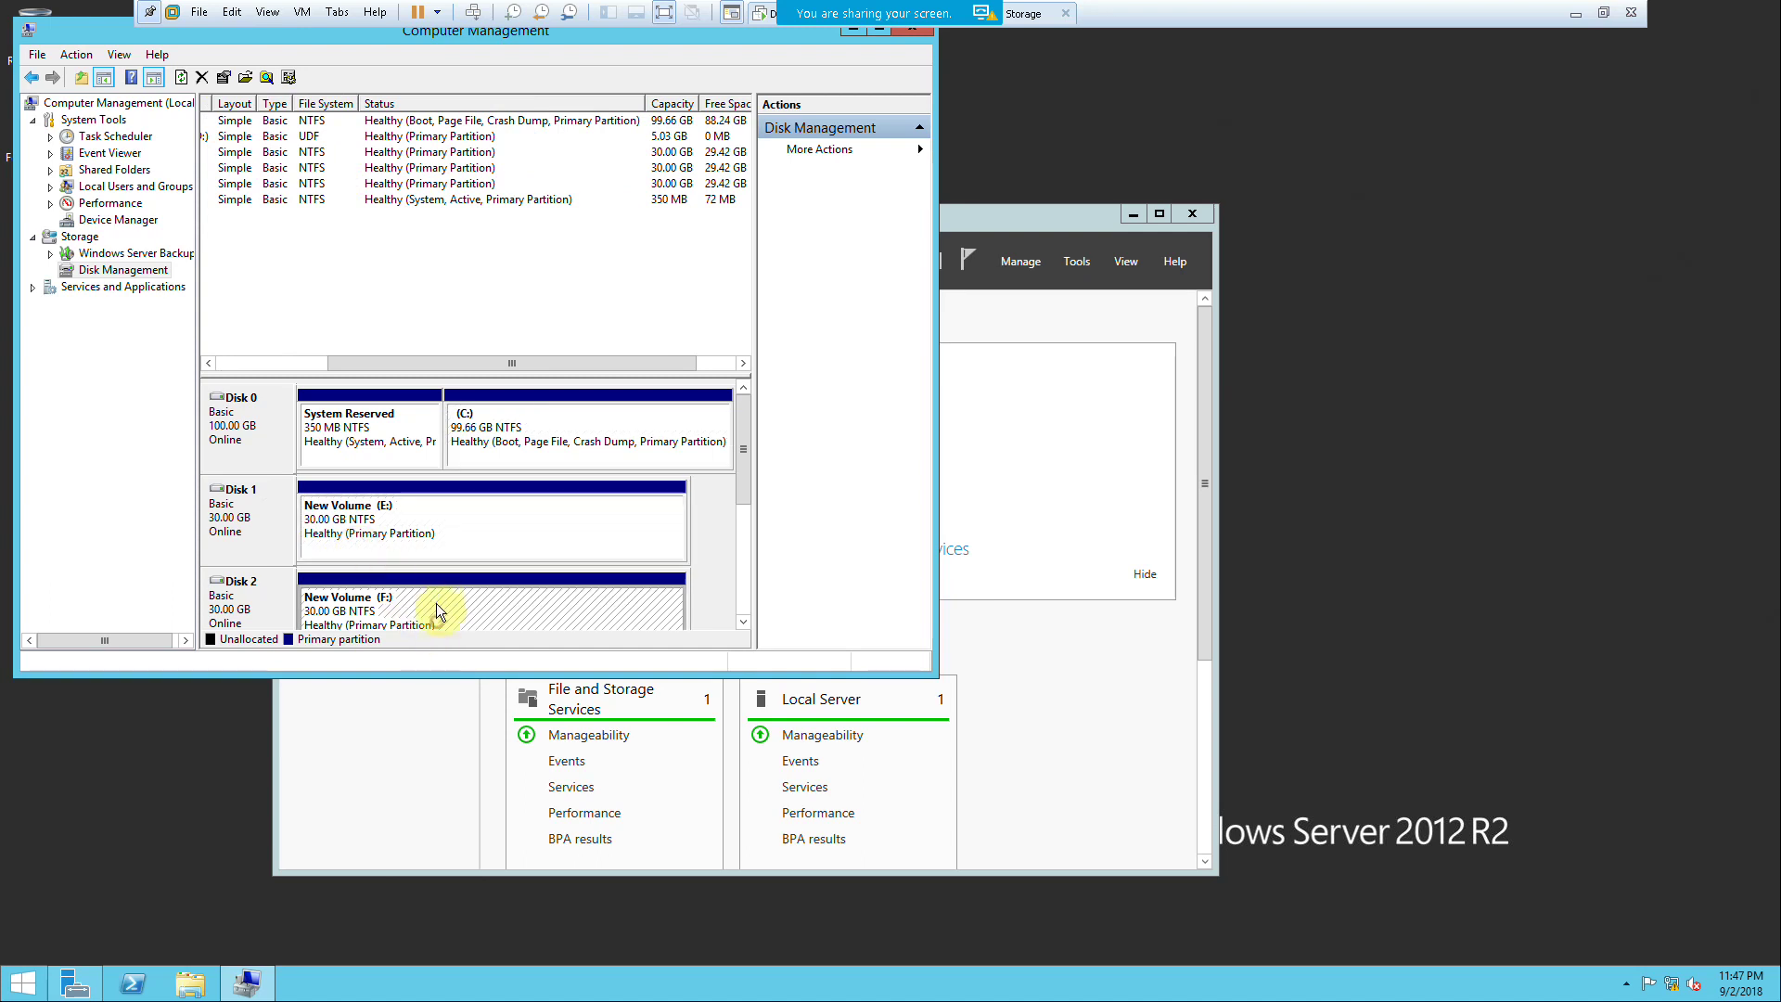
pyautogui.click(1603, 13)
# Step: Switch to FS-1 full screen and exit Computer Management
pyautogui.click(386, 89)
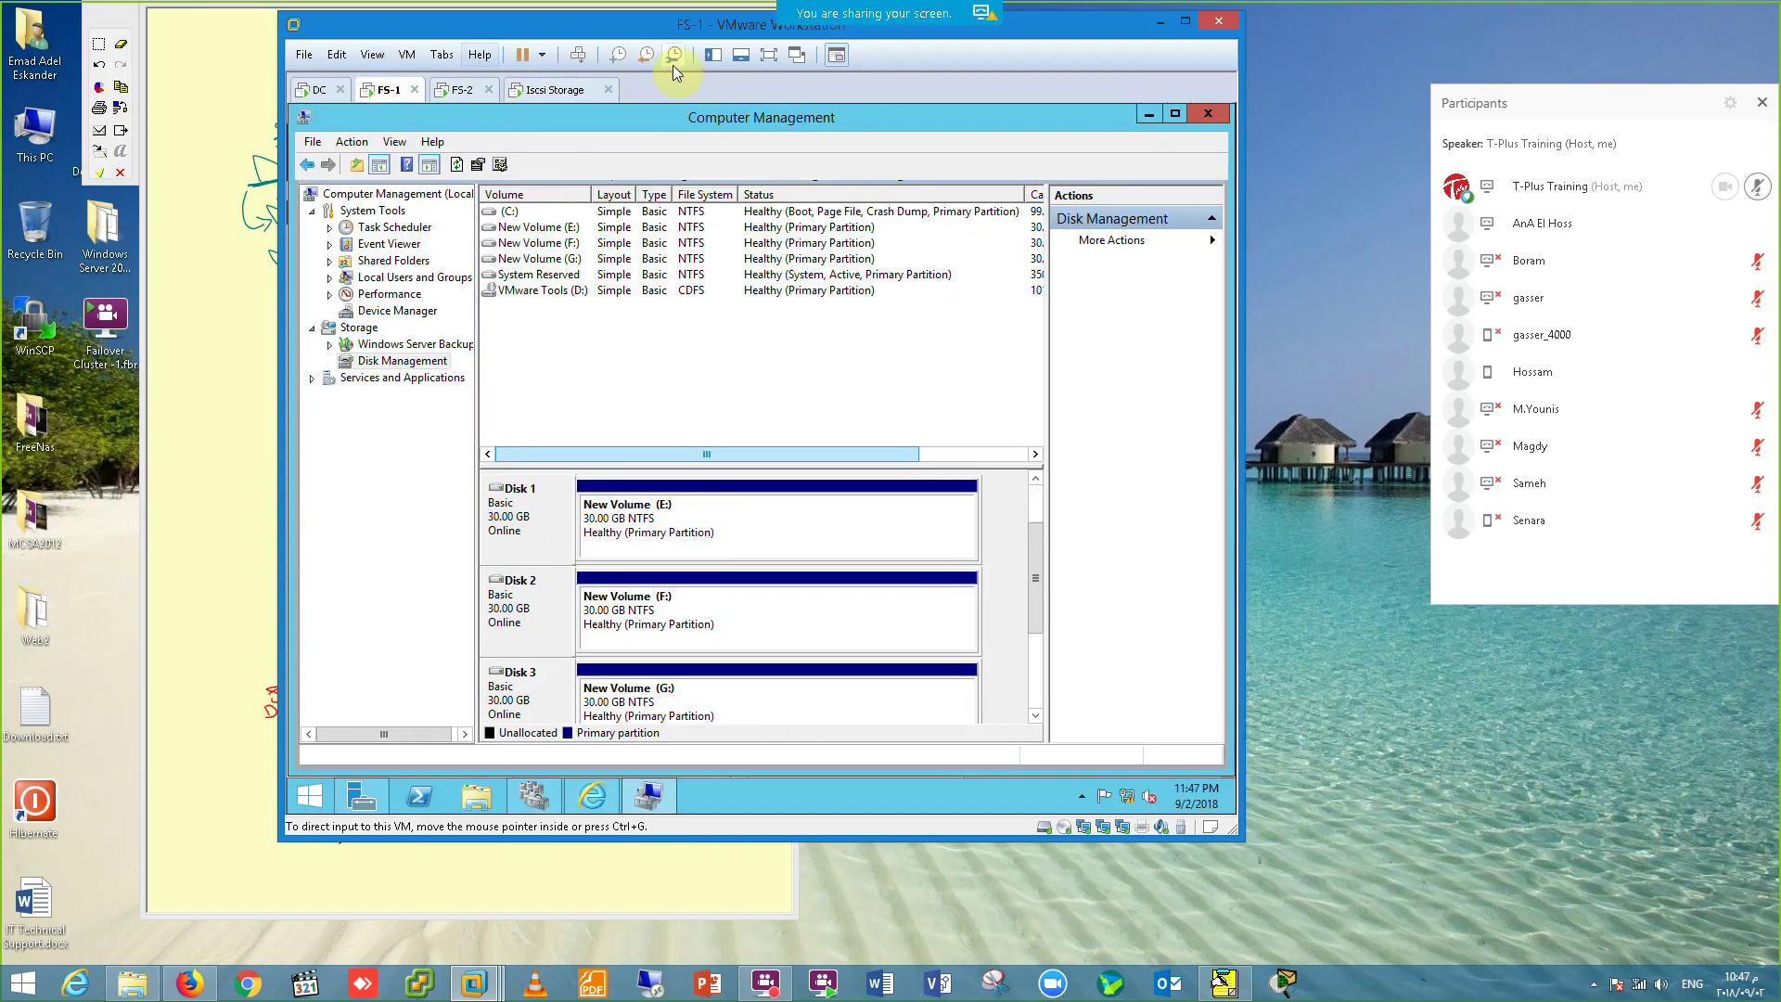
pyautogui.click(769, 55)
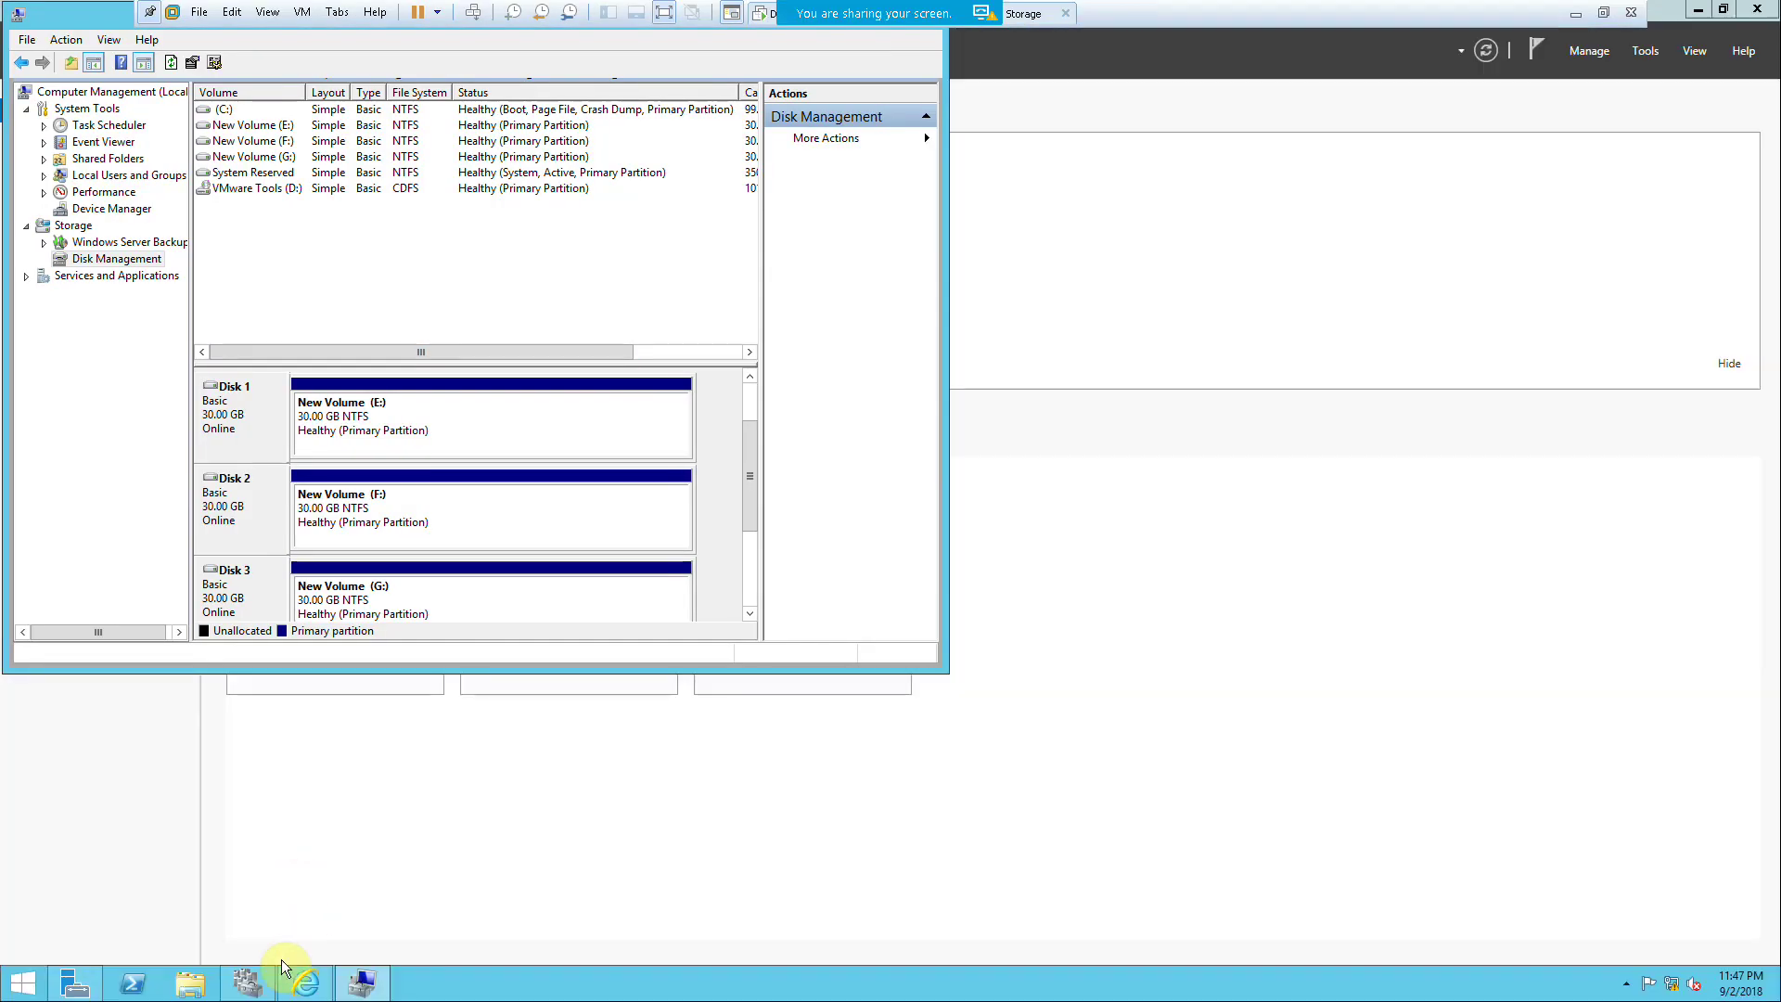
pyautogui.click(27, 39)
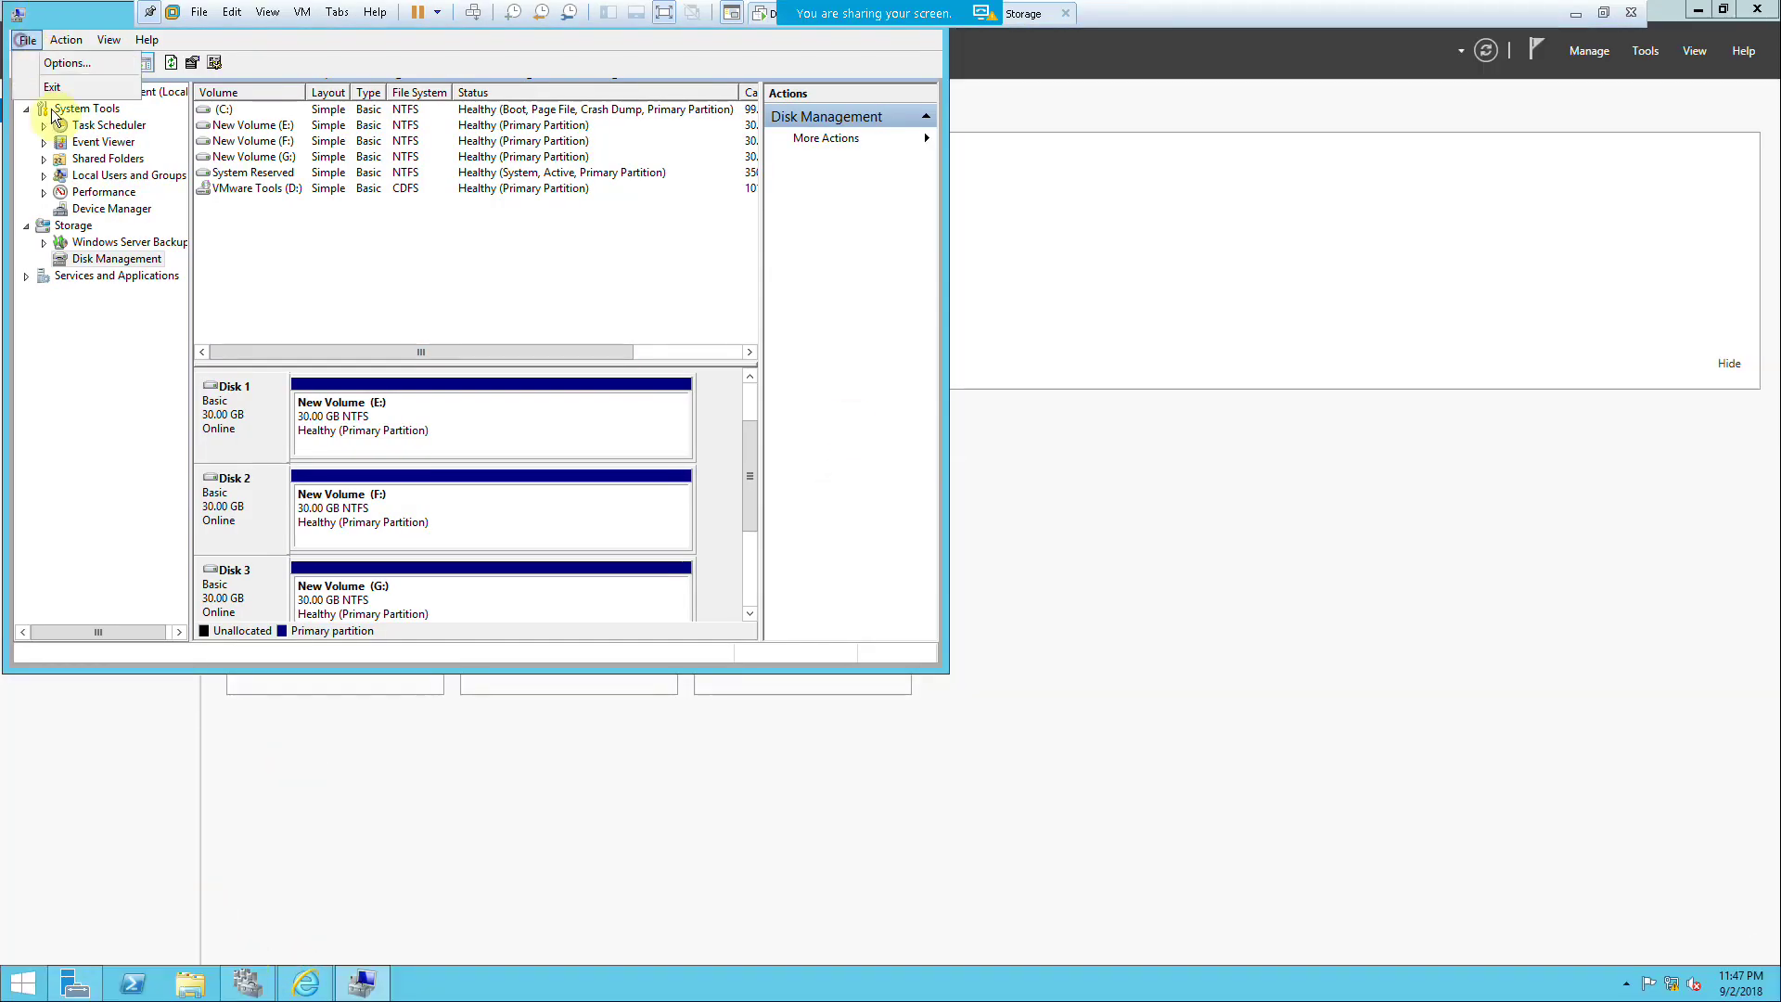
pyautogui.click(47, 80)
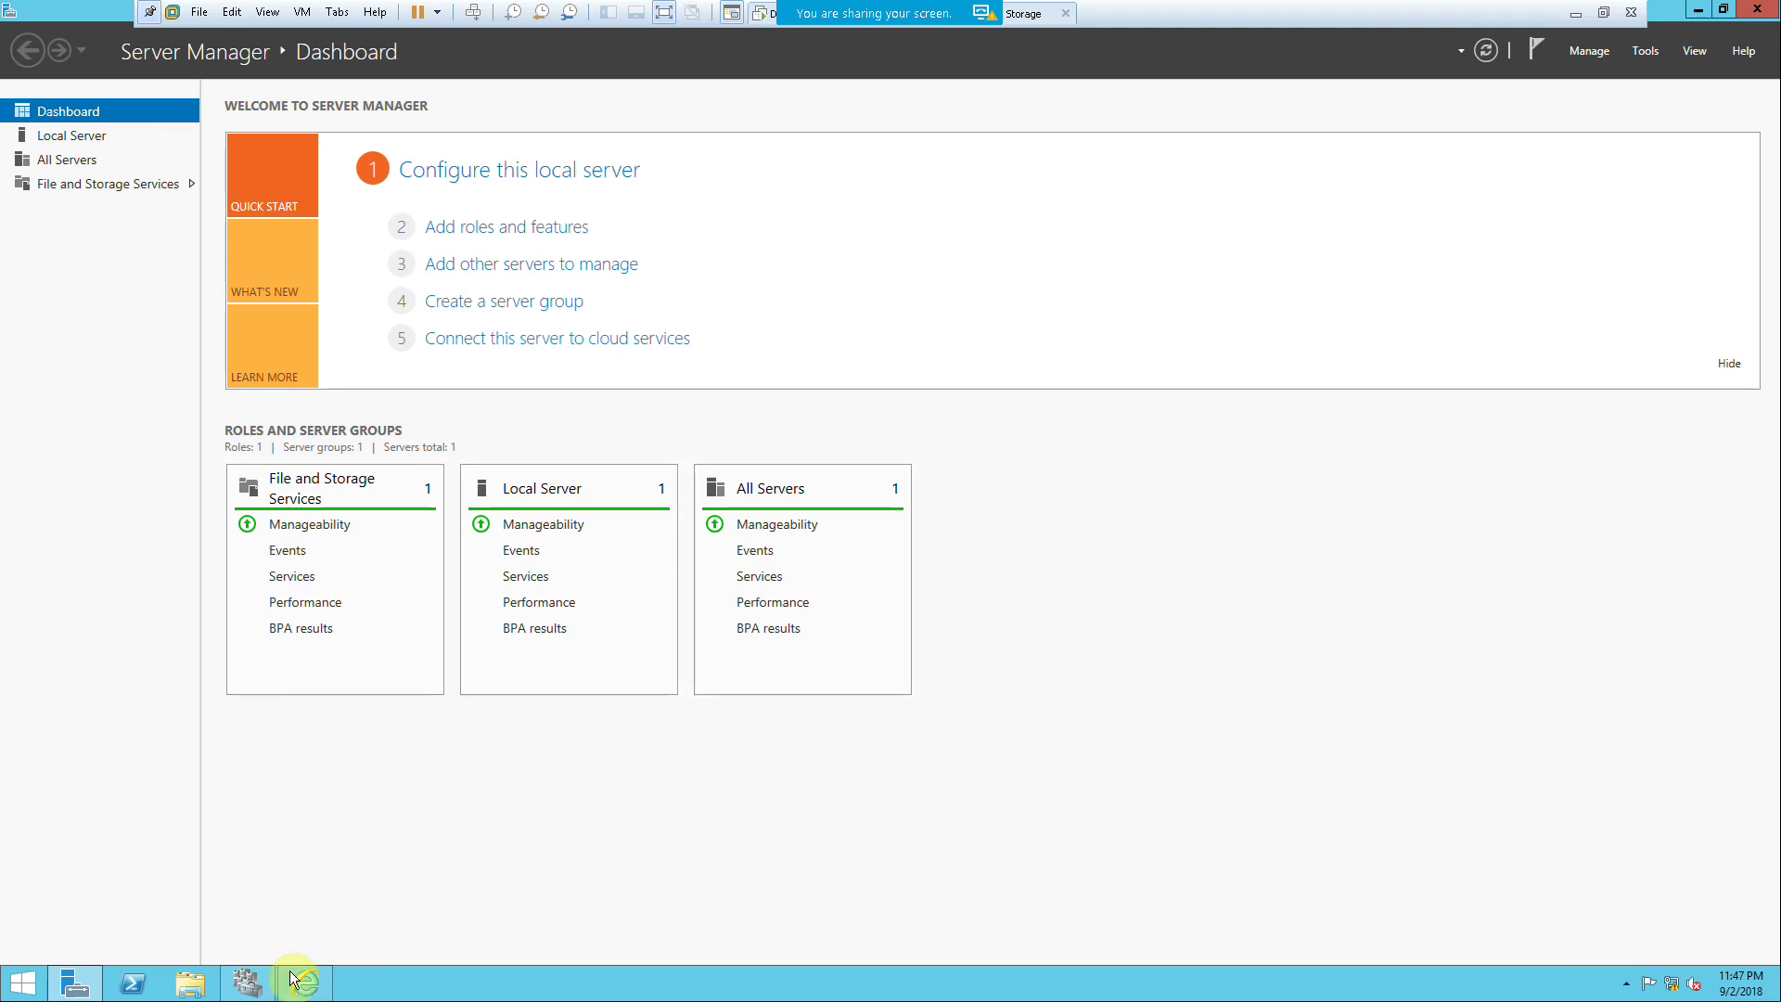
# Step: Tick Create the cluster now and close the validation wizard in Failover Cluster Manager
pyautogui.click(250, 979)
pyautogui.click(896, 587)
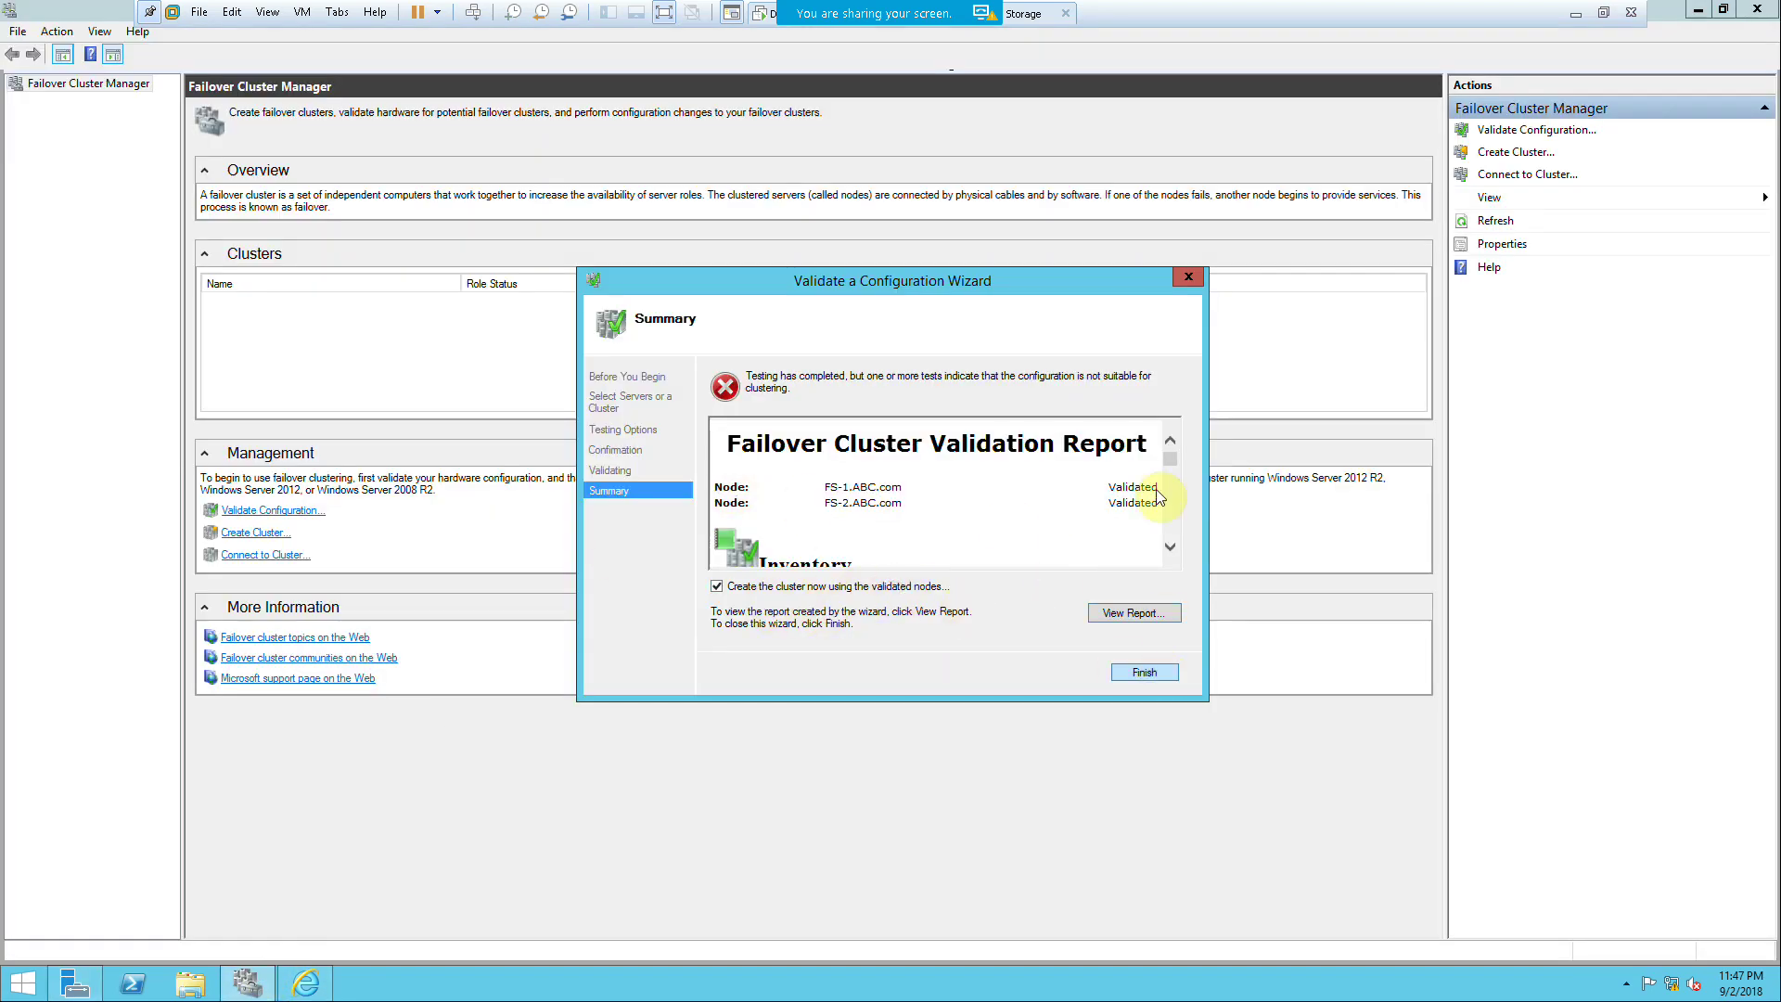
pyautogui.click(1187, 280)
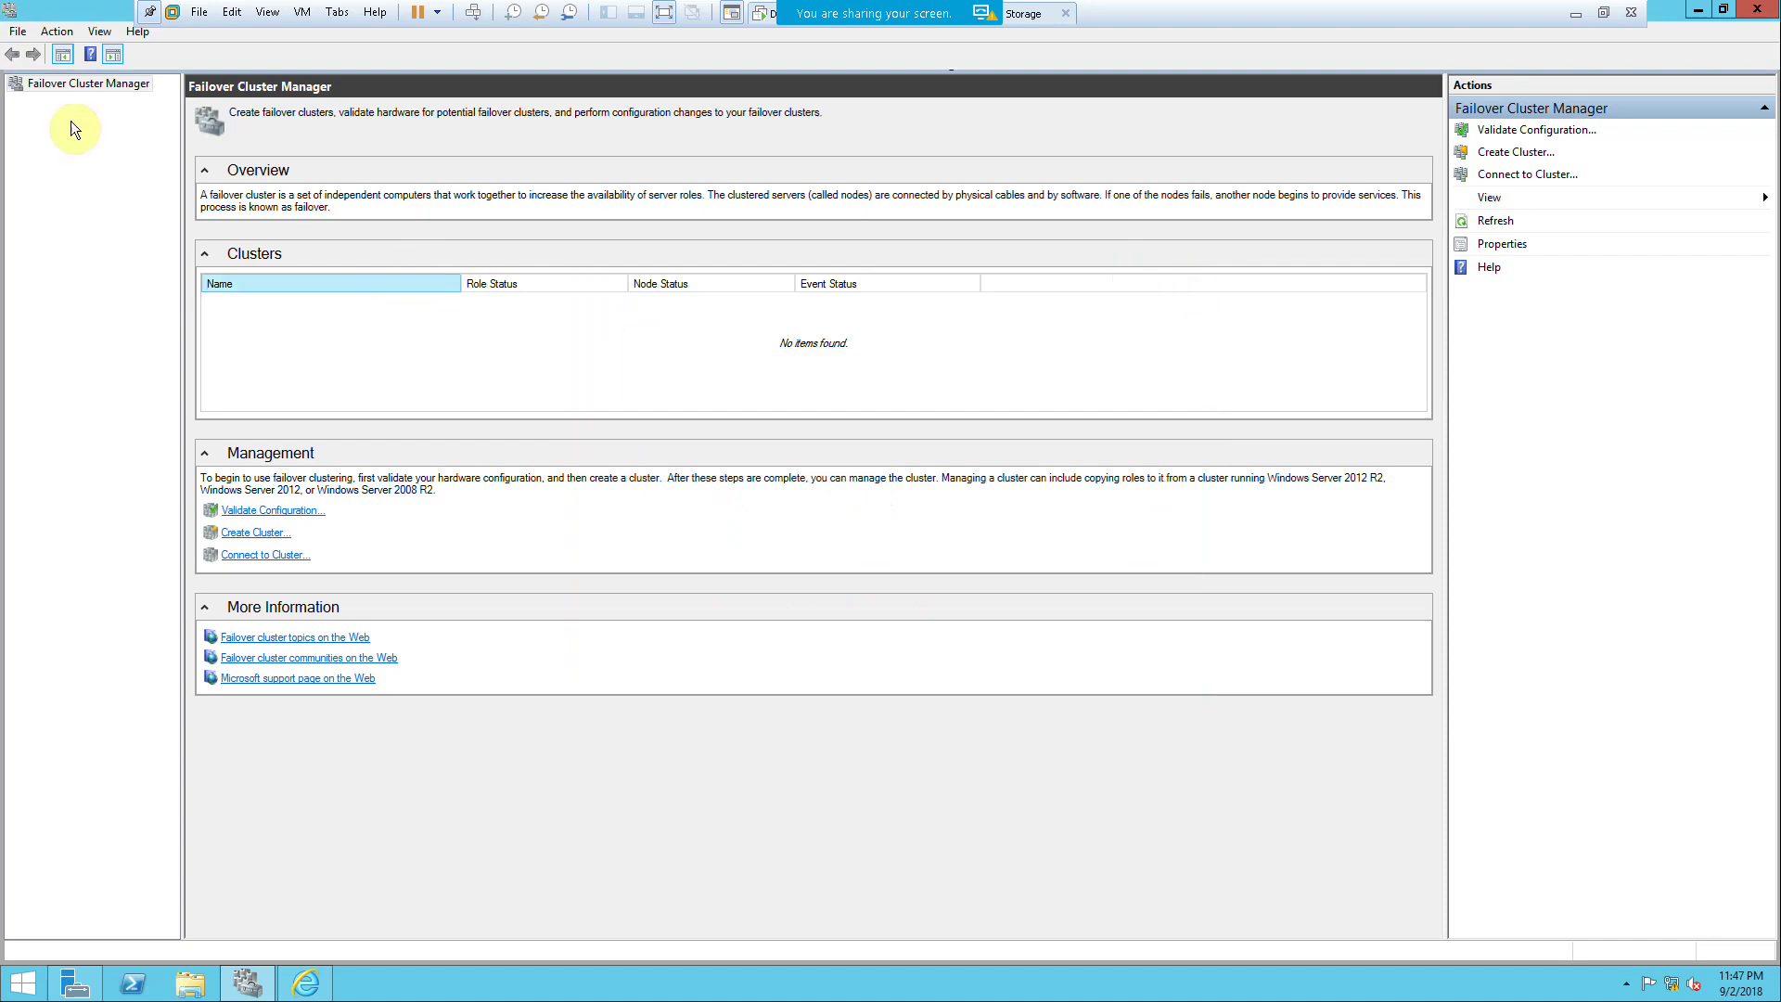
pyautogui.rightClick(39, 85)
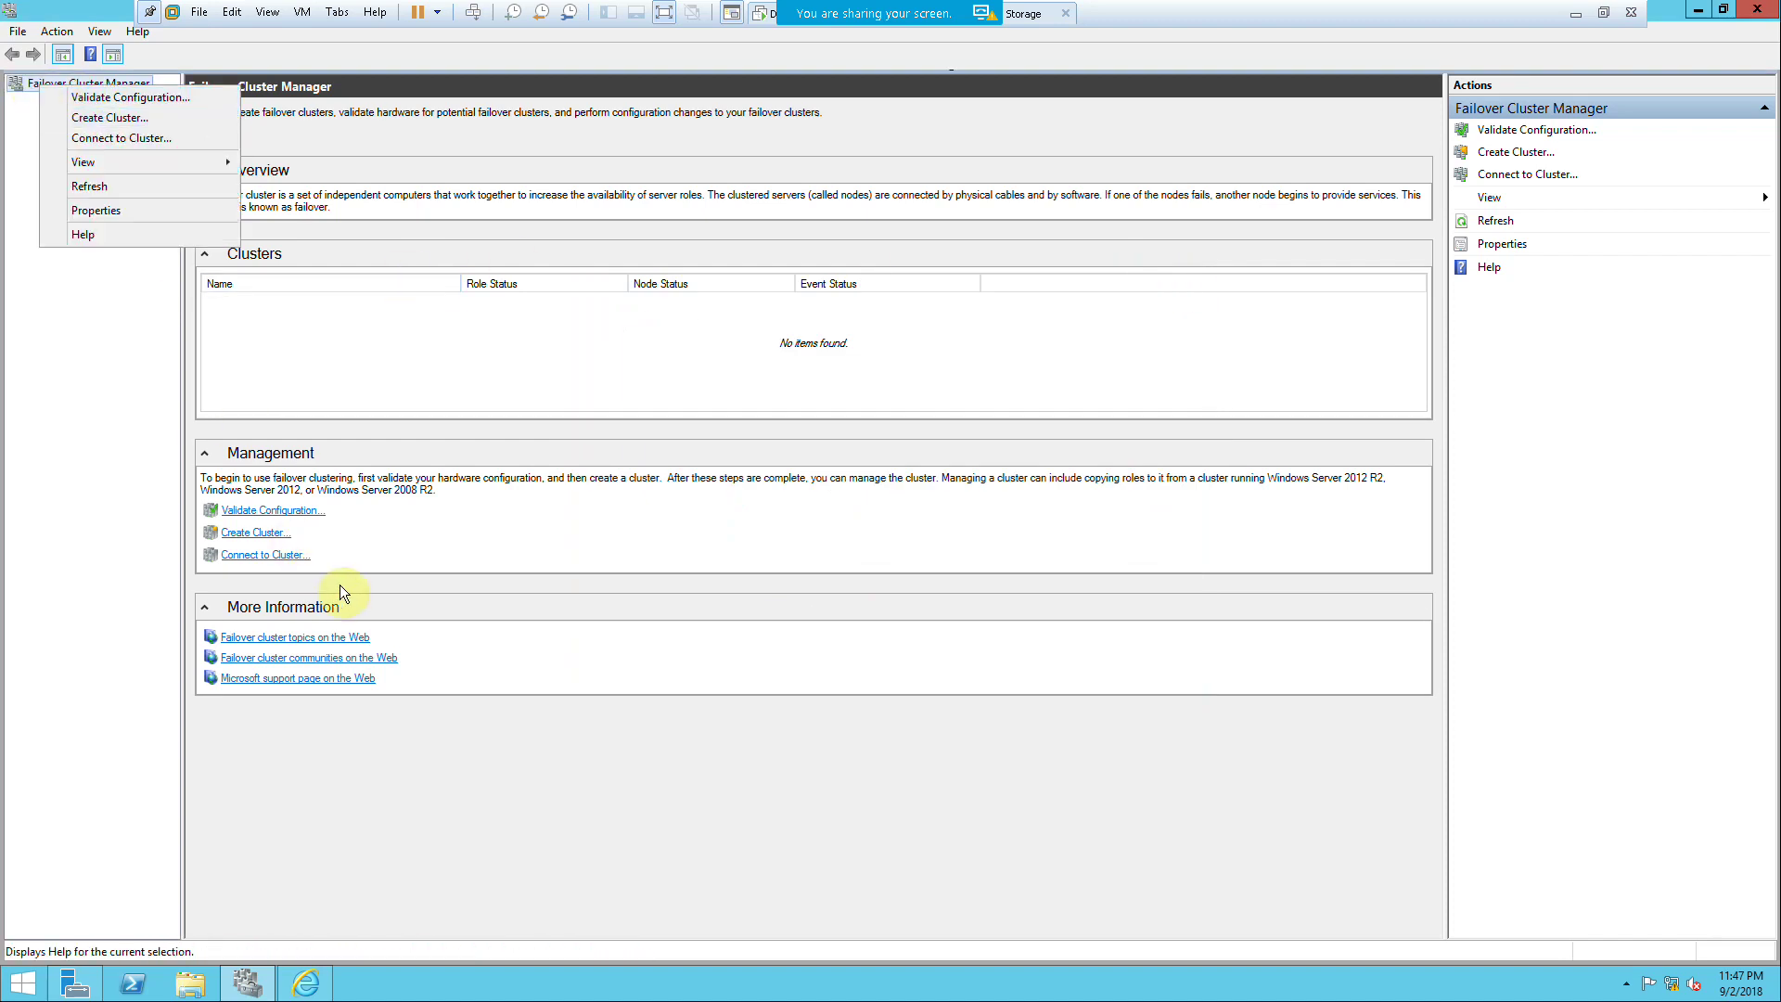
pyautogui.click(318, 552)
# Step: Add FS-1 and FS-2 as servers in the Create Cluster Wizard and advance to the Validation Warning
pyautogui.click(242, 534)
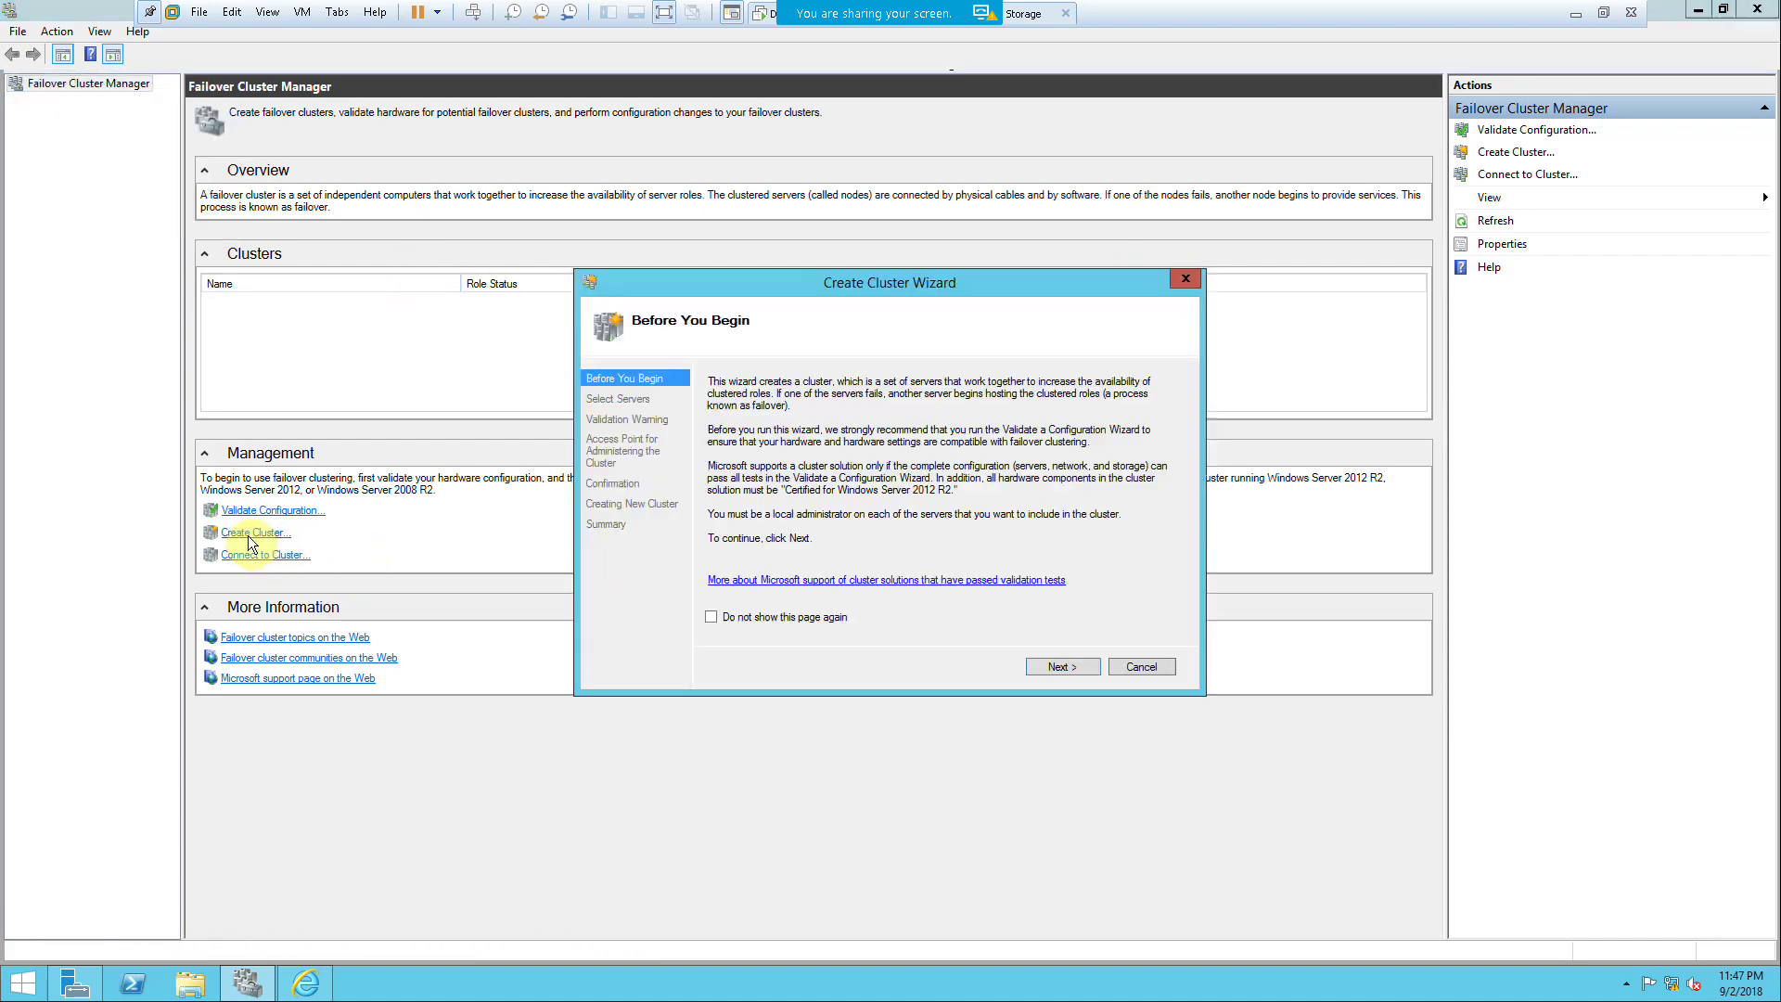
pyautogui.click(1061, 664)
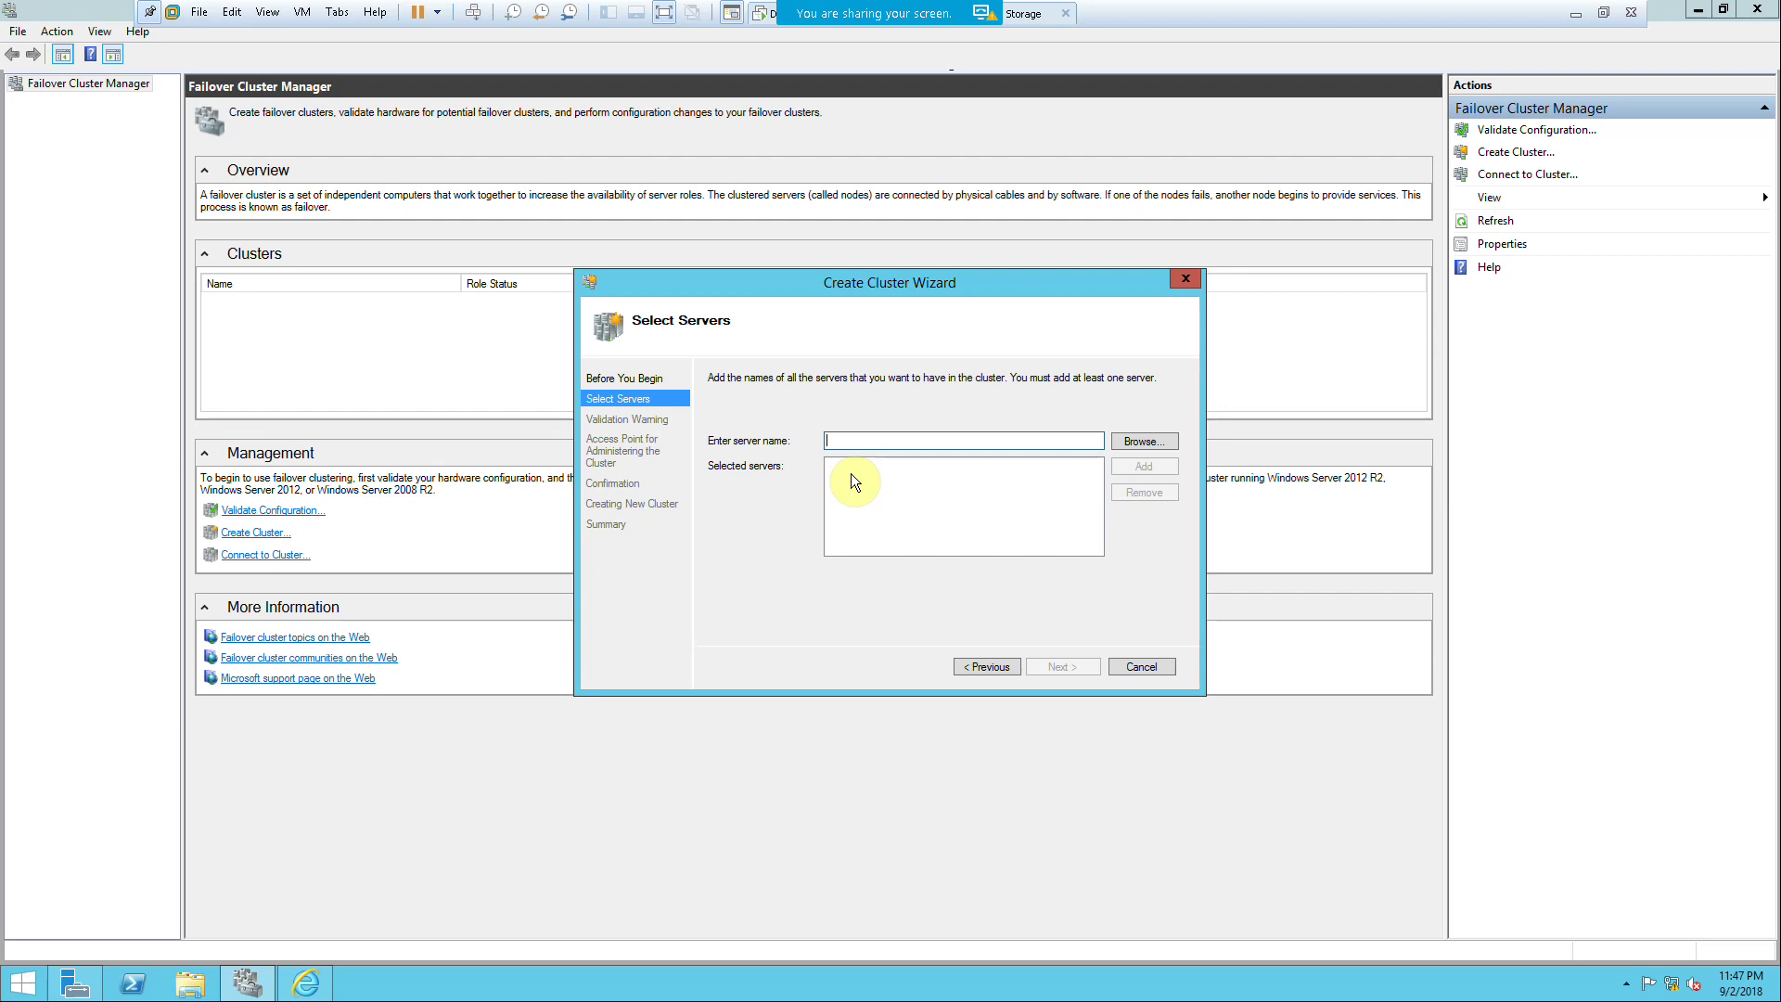
pyautogui.write('fi')
pyautogui.click(1143, 444)
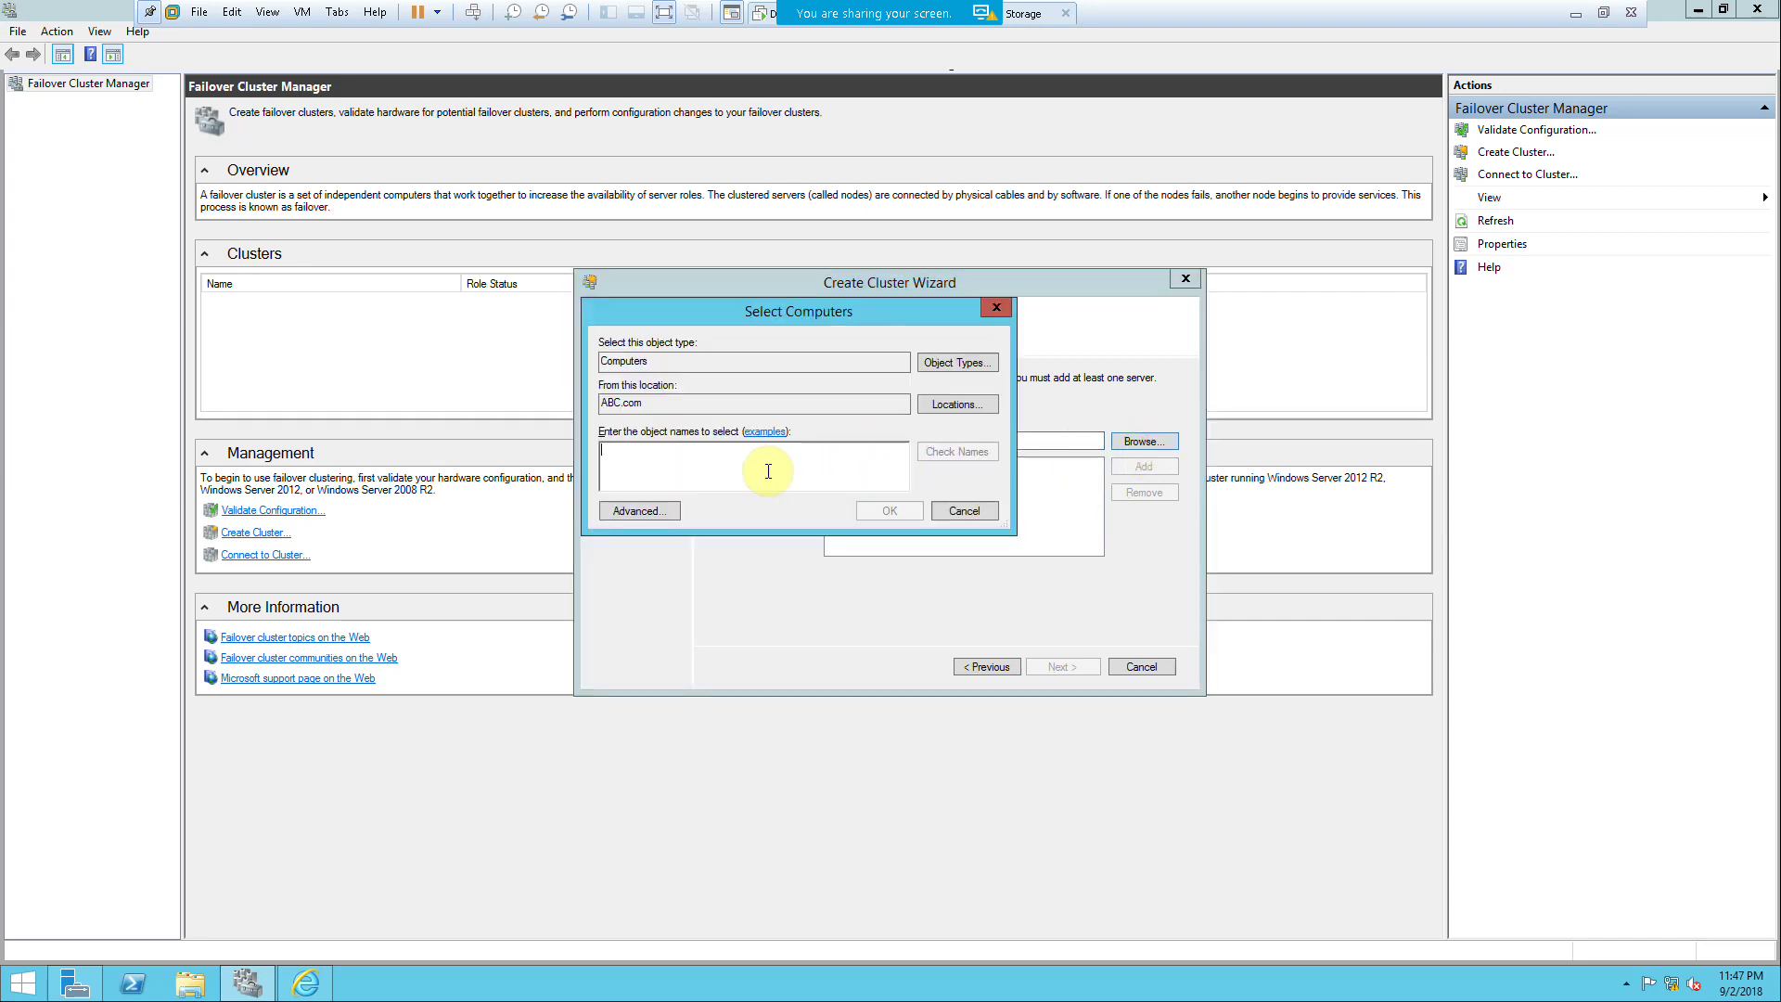
pyautogui.write('fs')
pyautogui.press('Return')
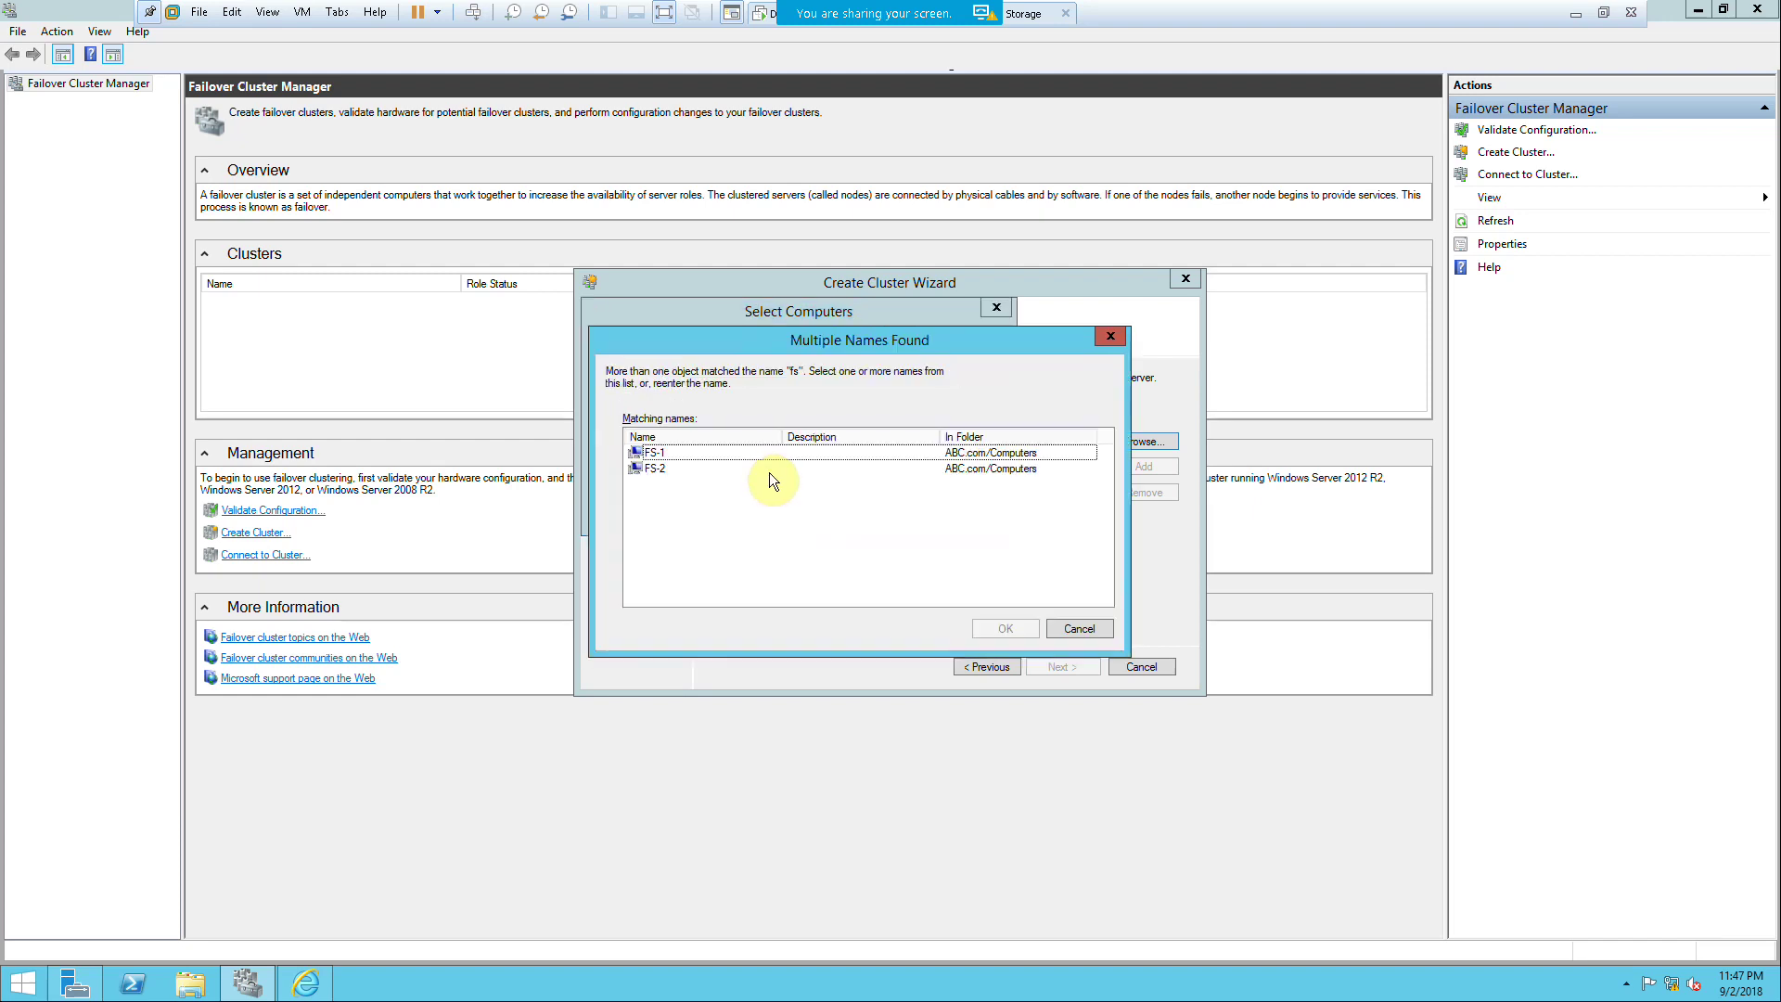
pyautogui.click(729, 453)
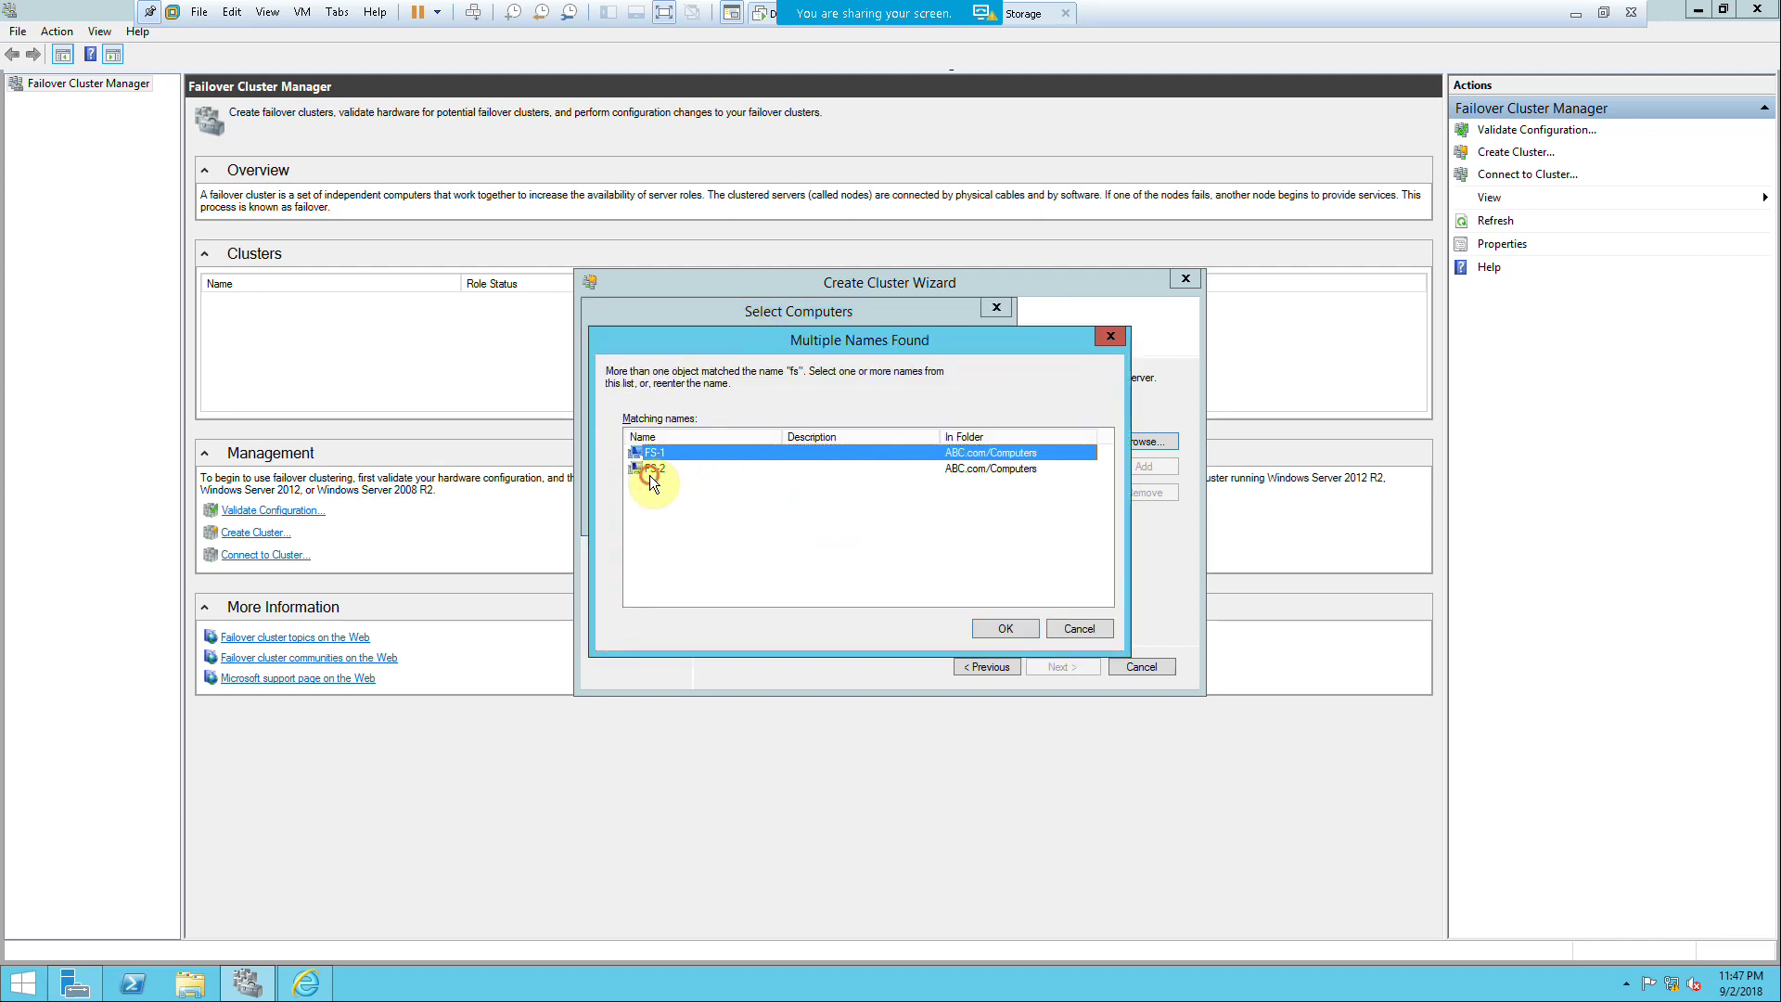
pyautogui.keyDown('shift'); pyautogui.click(649, 471); pyautogui.keyUp('shift')
pyautogui.click(1007, 628)
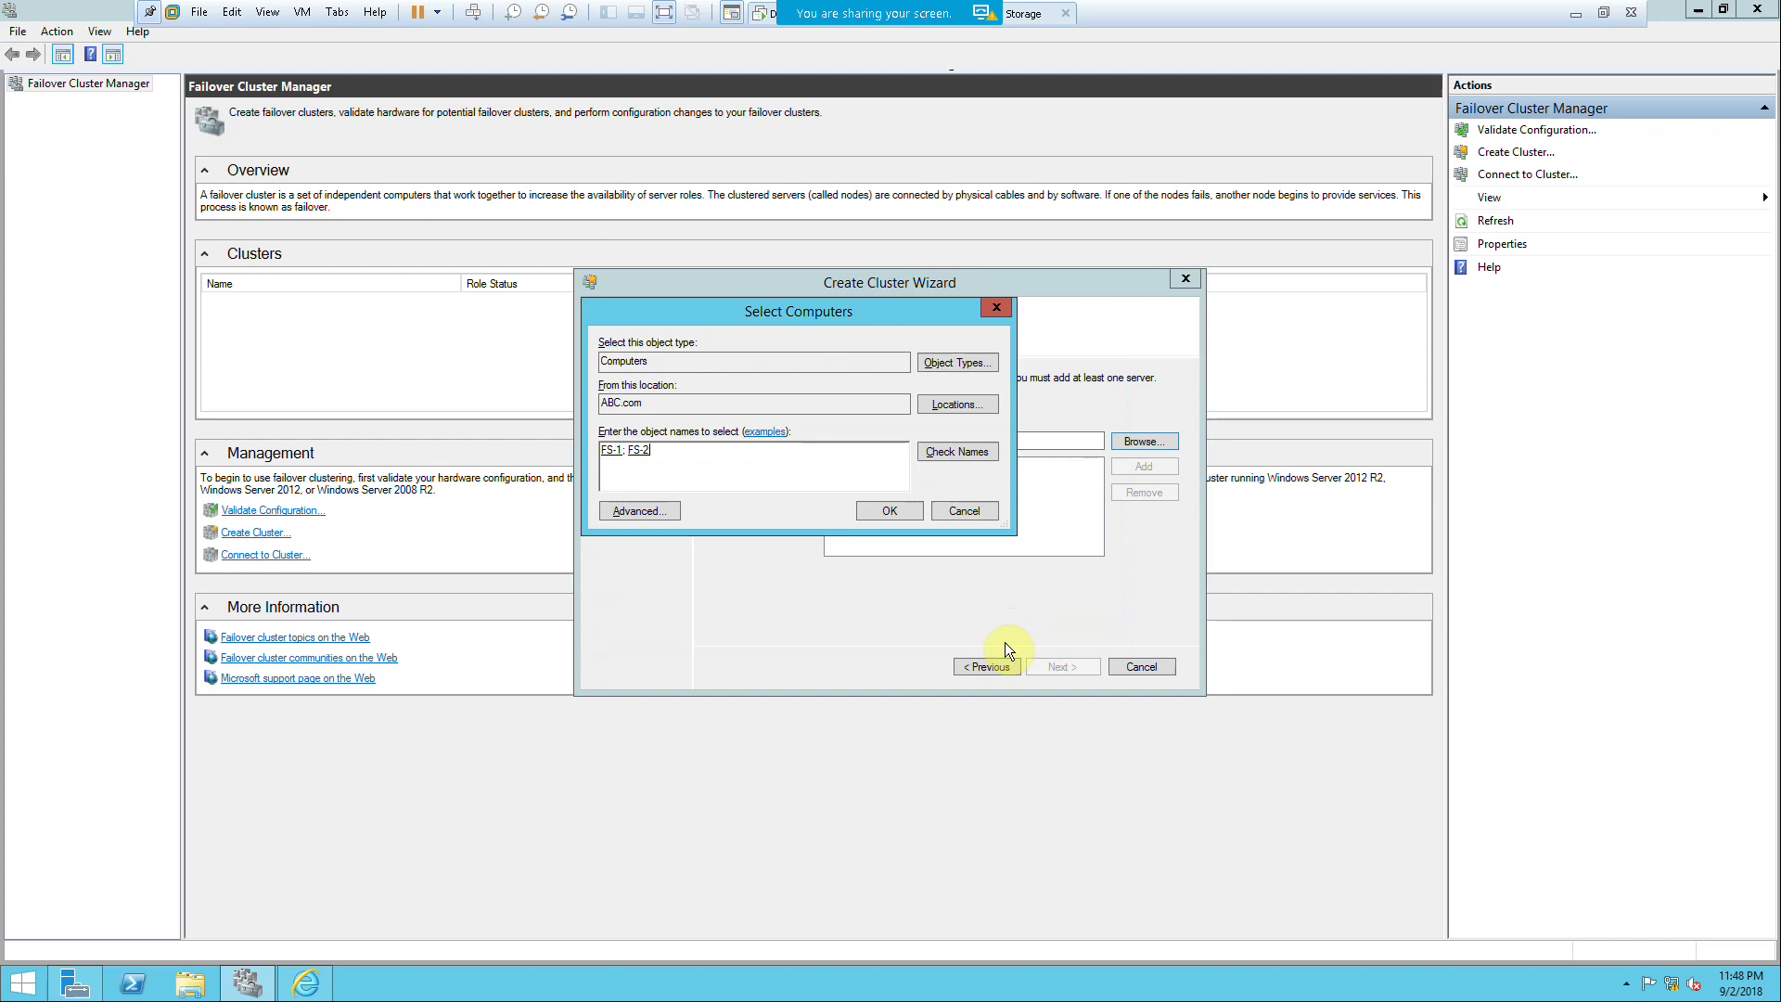
pyautogui.click(862, 508)
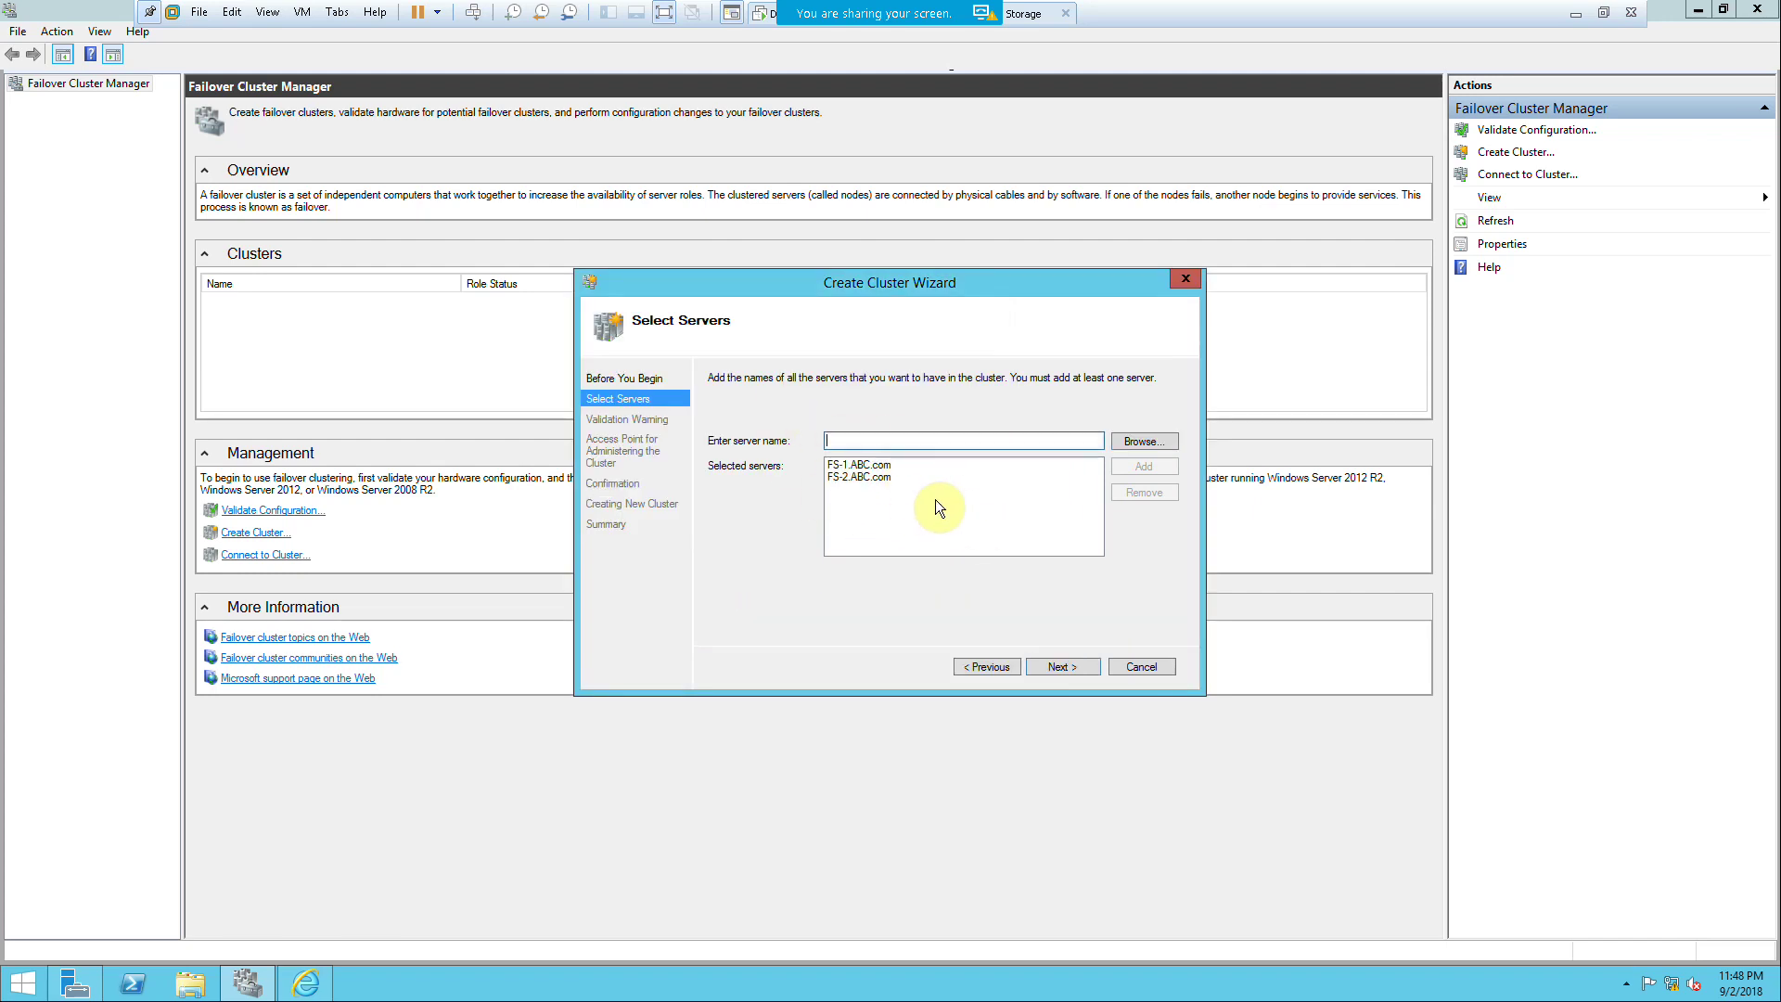
pyautogui.click(1060, 666)
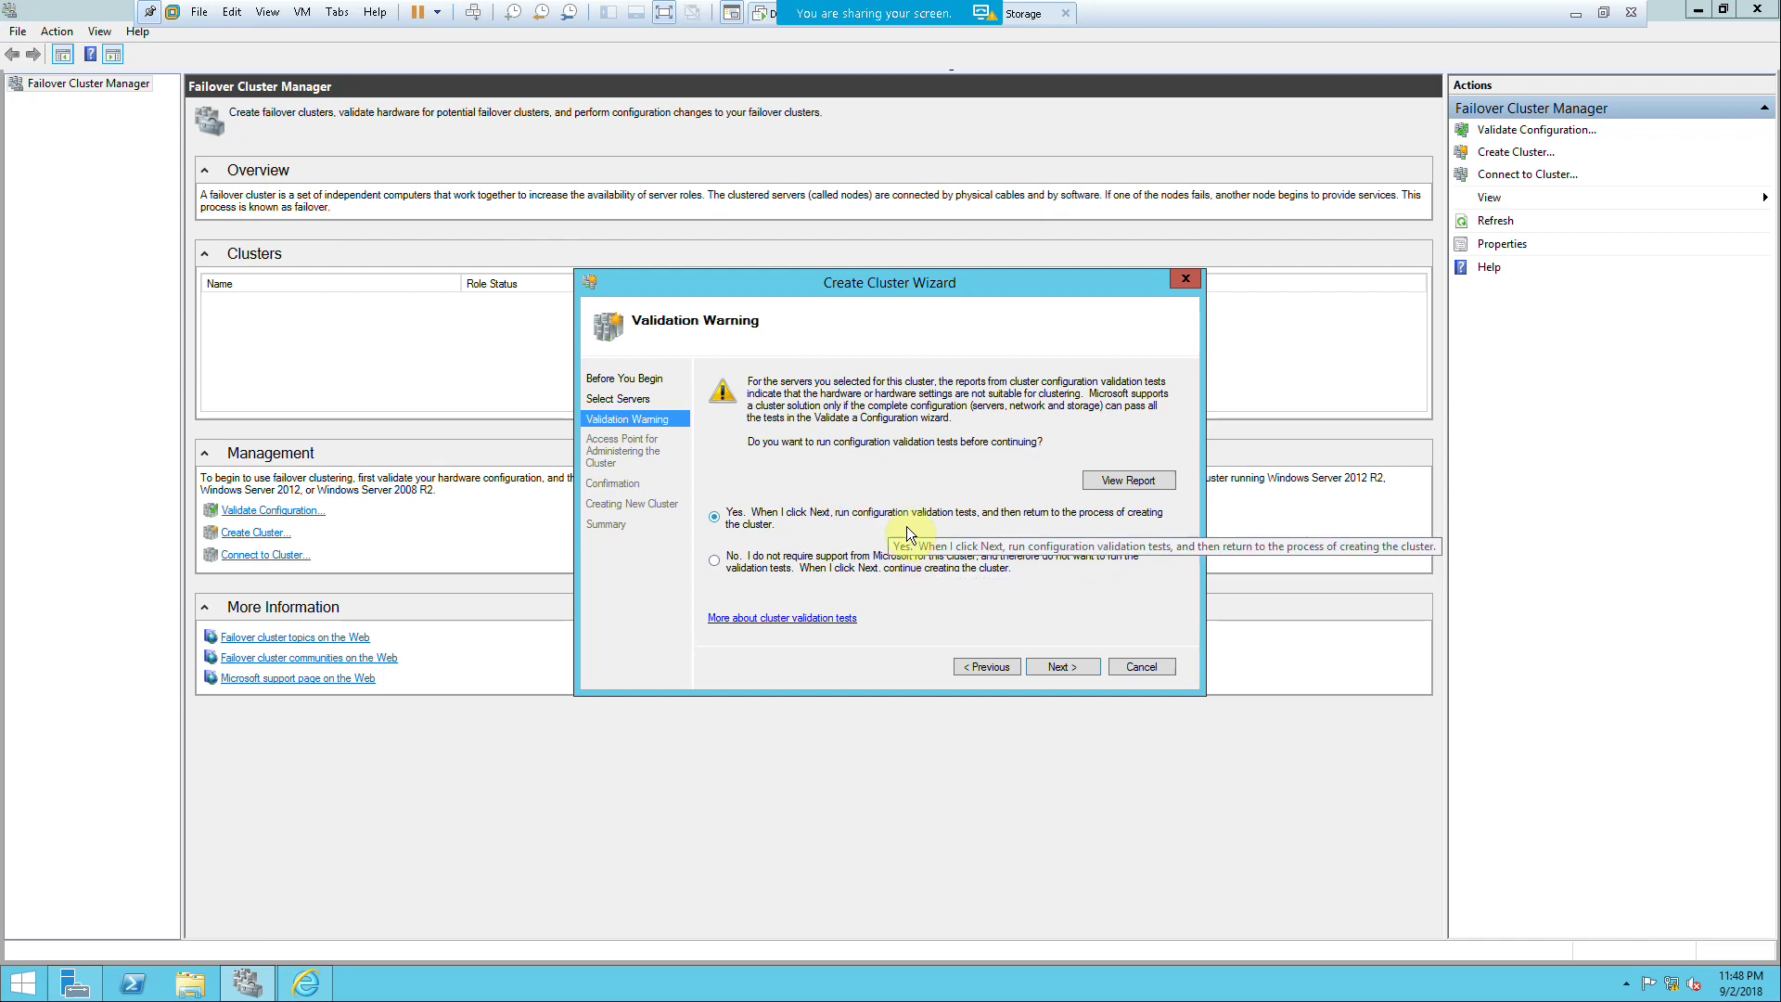
# Step: Cancel the Create Cluster Wizard and start the Validate a Configuration Wizard
pyautogui.click(1131, 668)
pyautogui.click(272, 513)
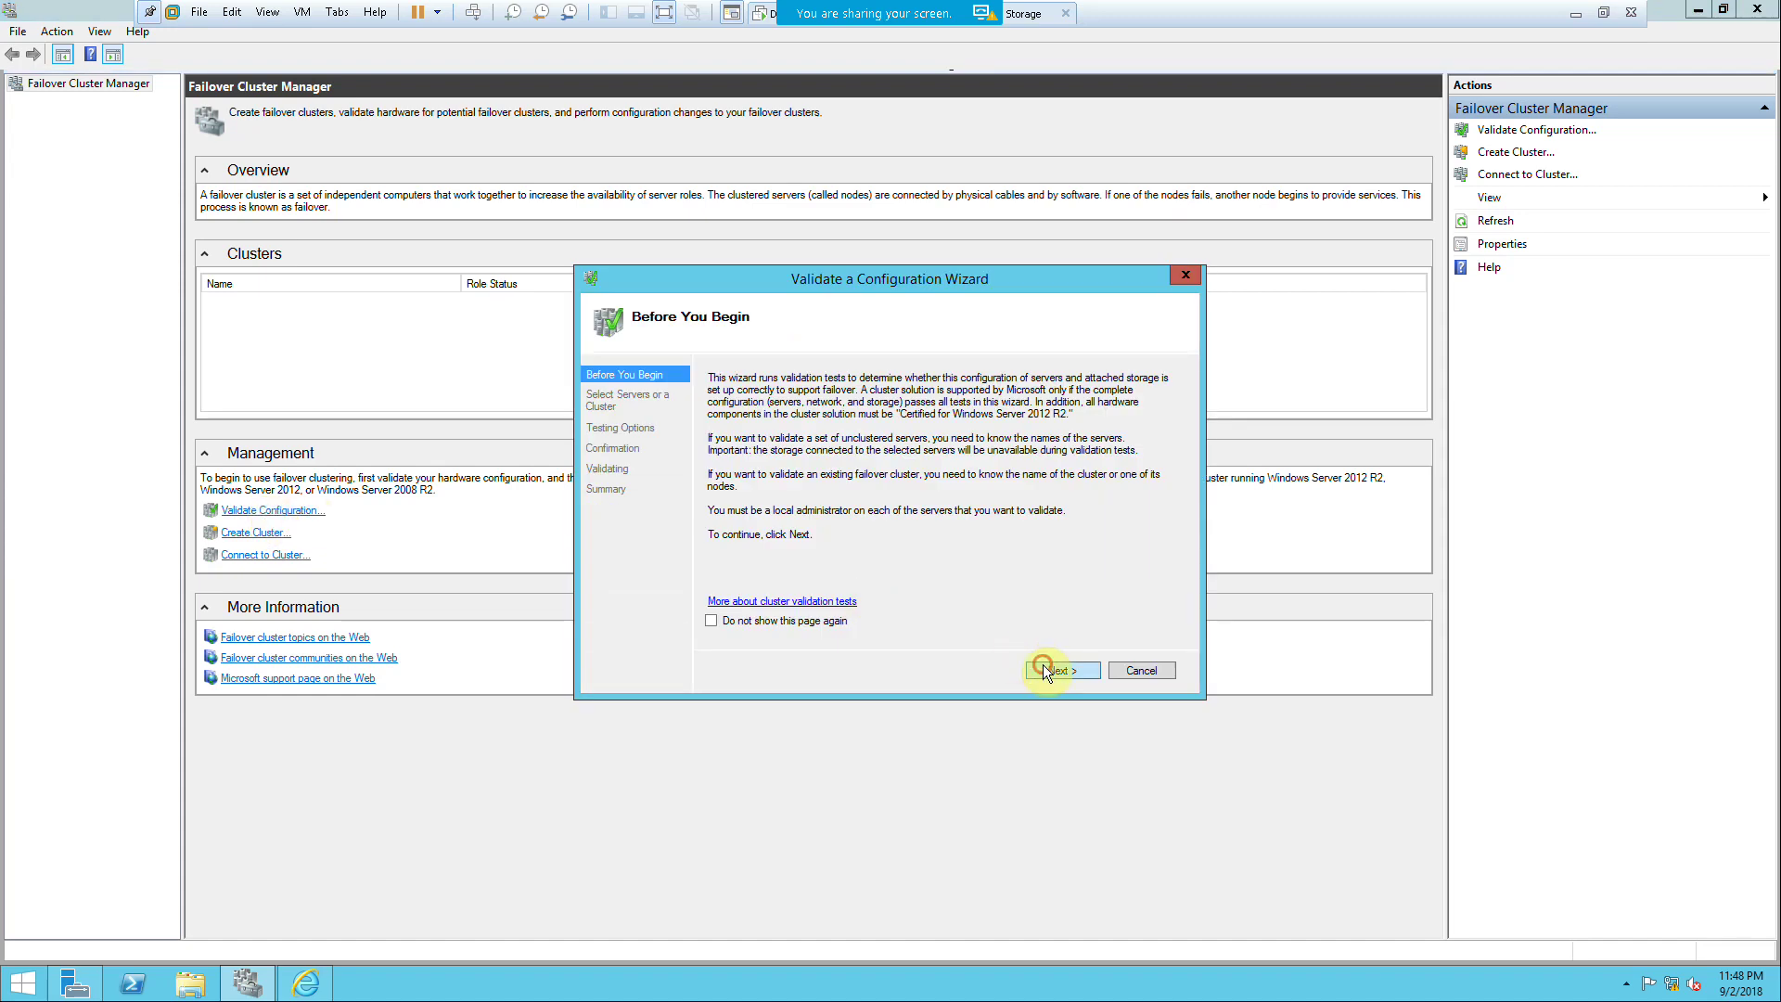
pyautogui.click(1044, 667)
# Step: Select FS-1 and FS-2 as servers to test and start running all validation tests
pyautogui.click(1142, 438)
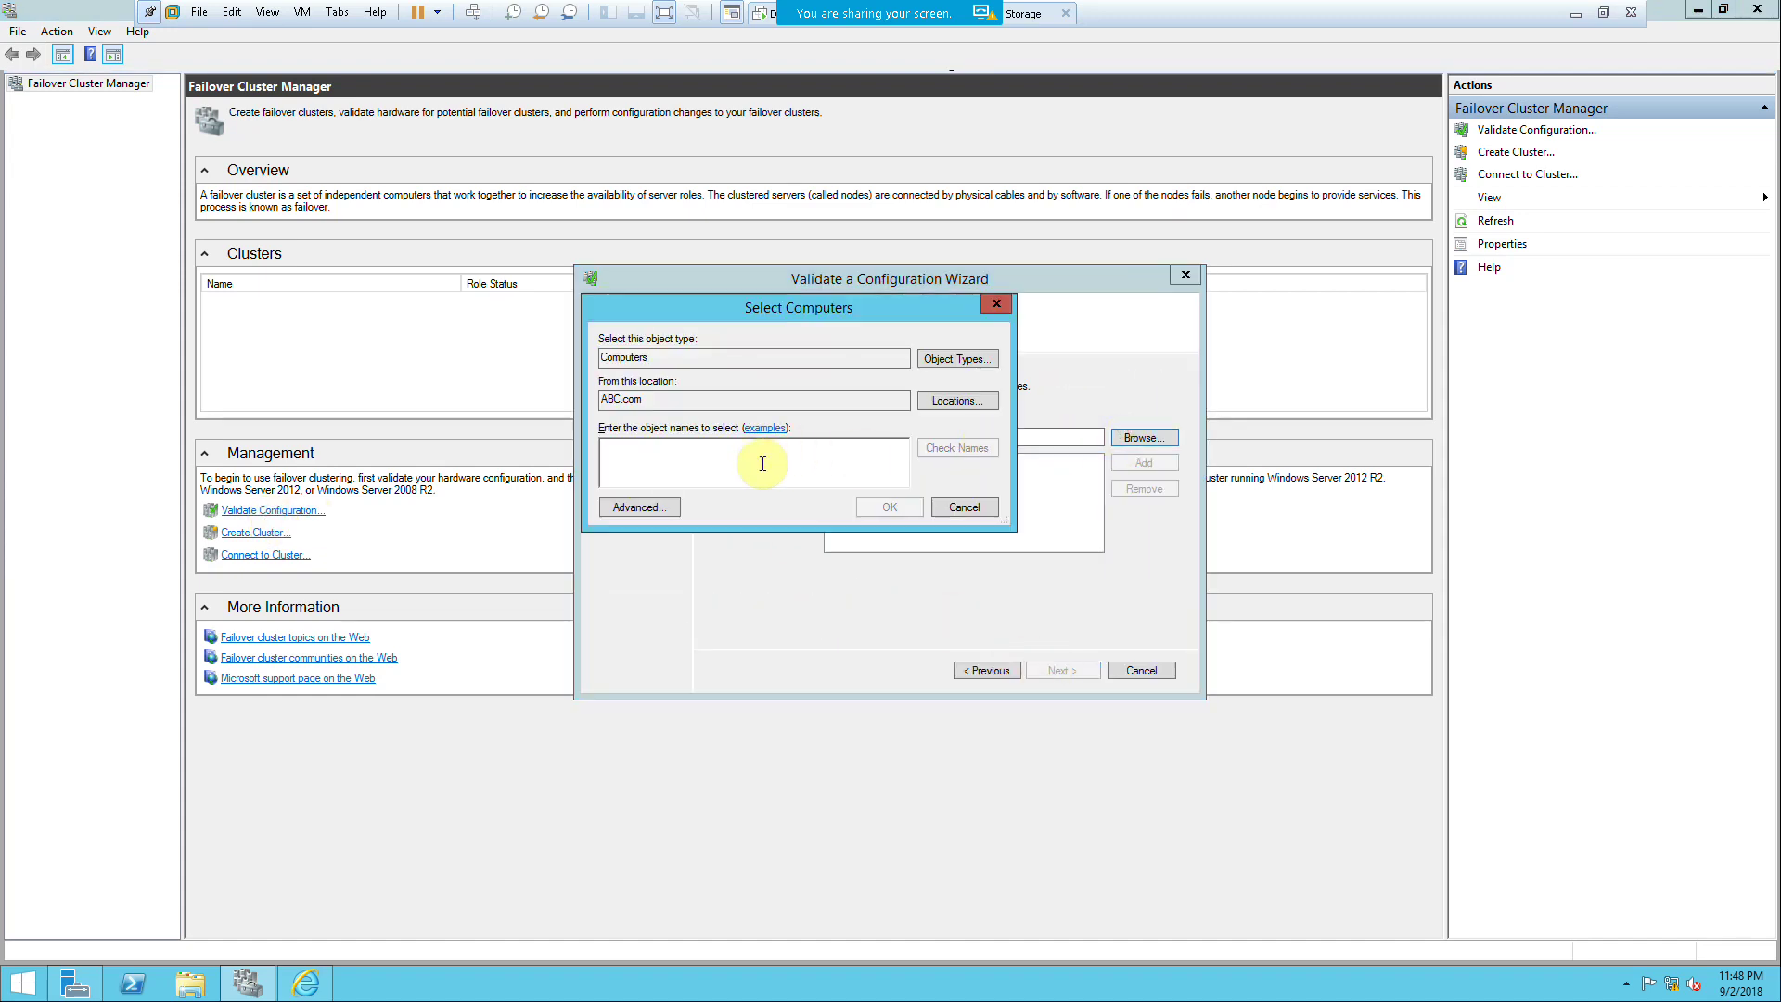
pyautogui.write('fw')
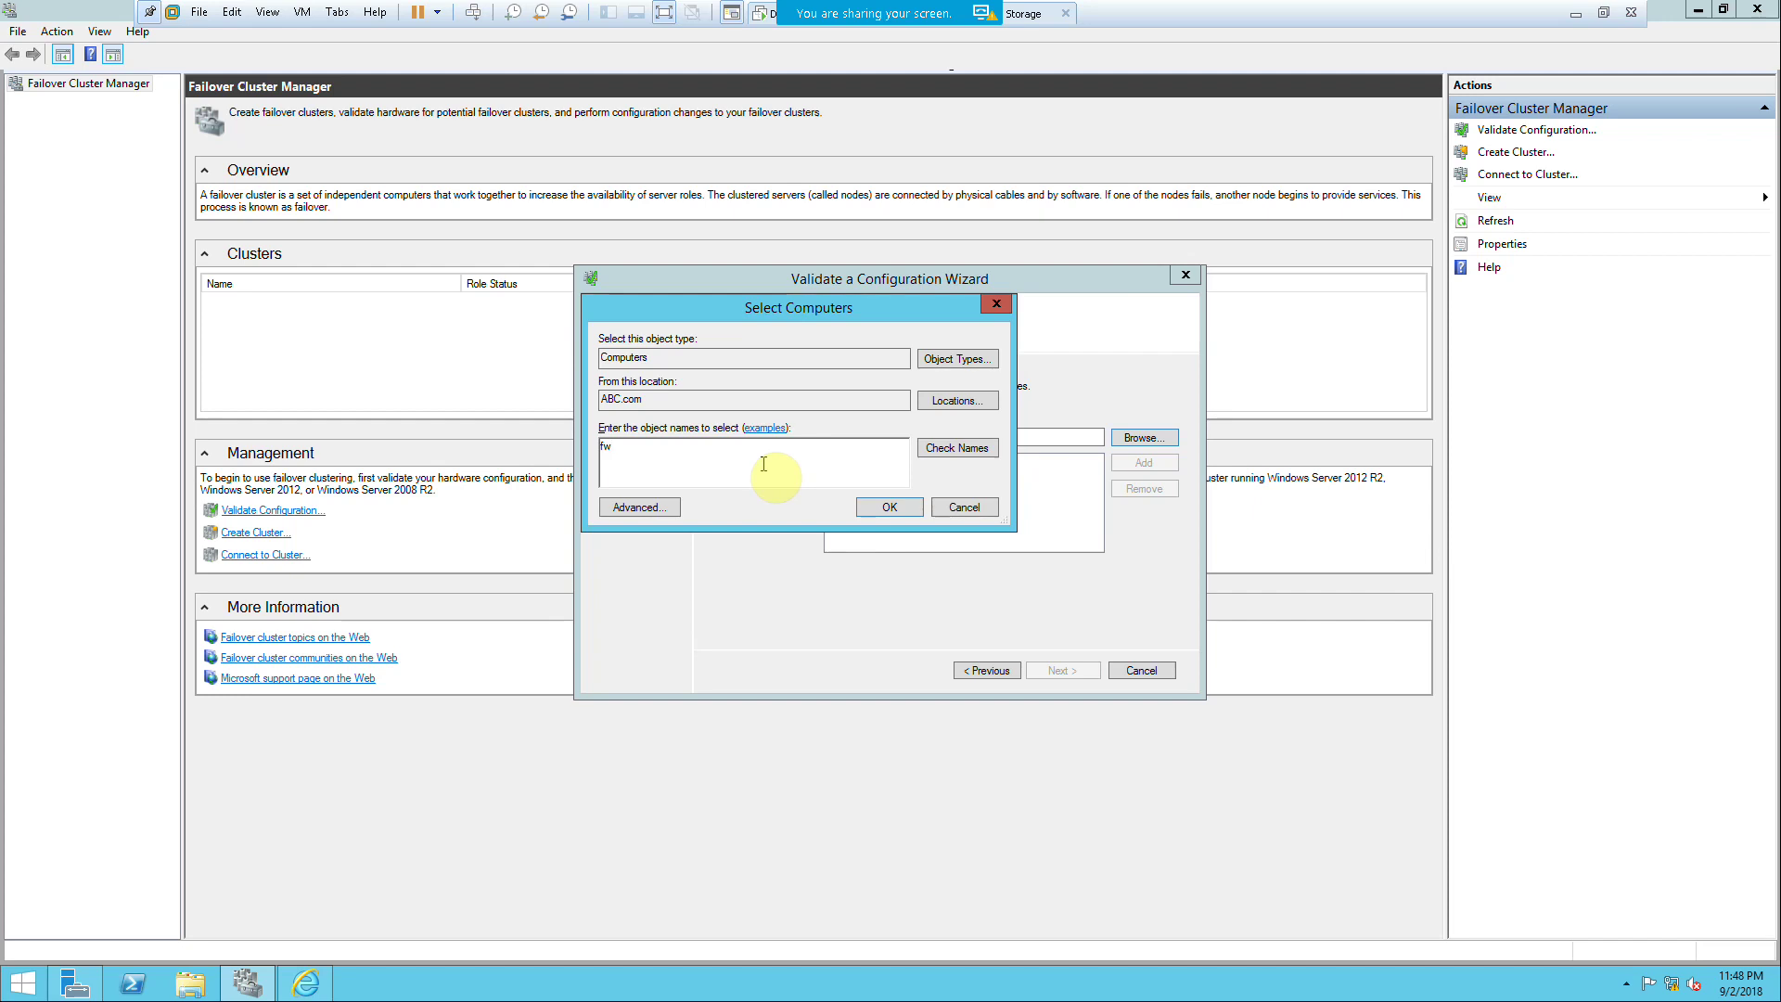
pyautogui.press('Return')
pyautogui.click(657, 449)
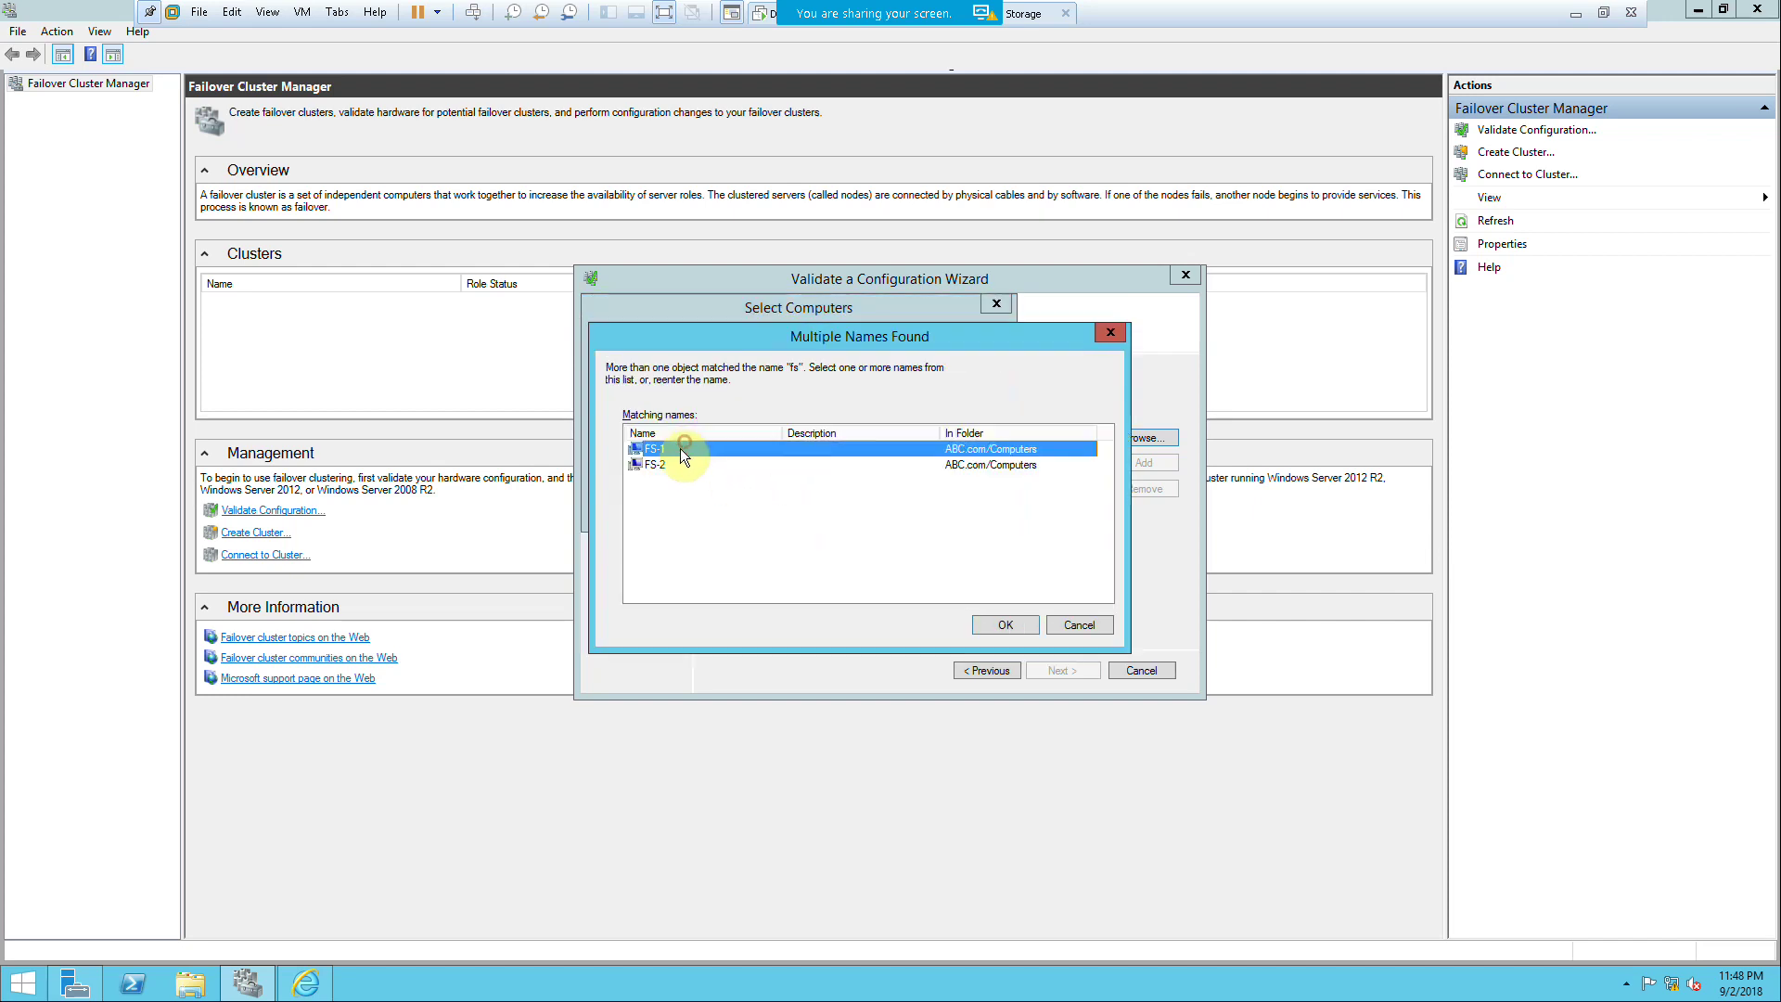
pyautogui.keyDown('shift'); pyautogui.click(666, 462); pyautogui.keyUp('shift')
pyautogui.click(1005, 624)
pyautogui.click(974, 619)
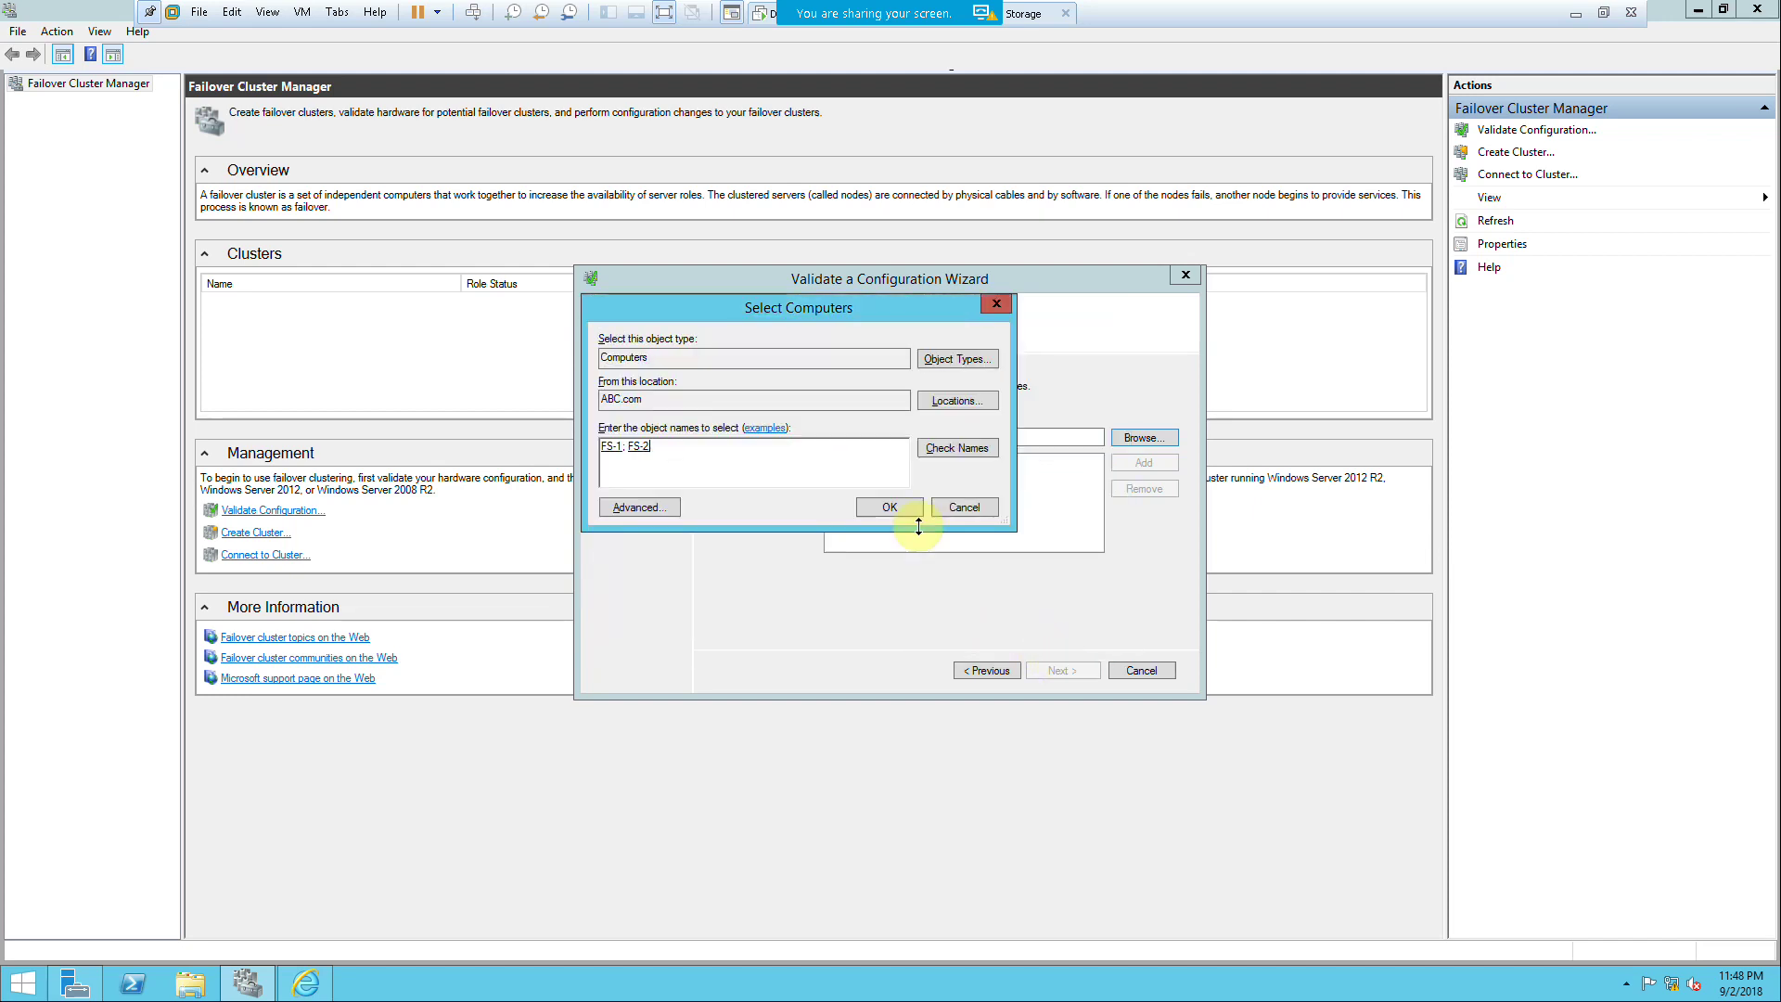
pyautogui.click(1067, 669)
pyautogui.click(1066, 670)
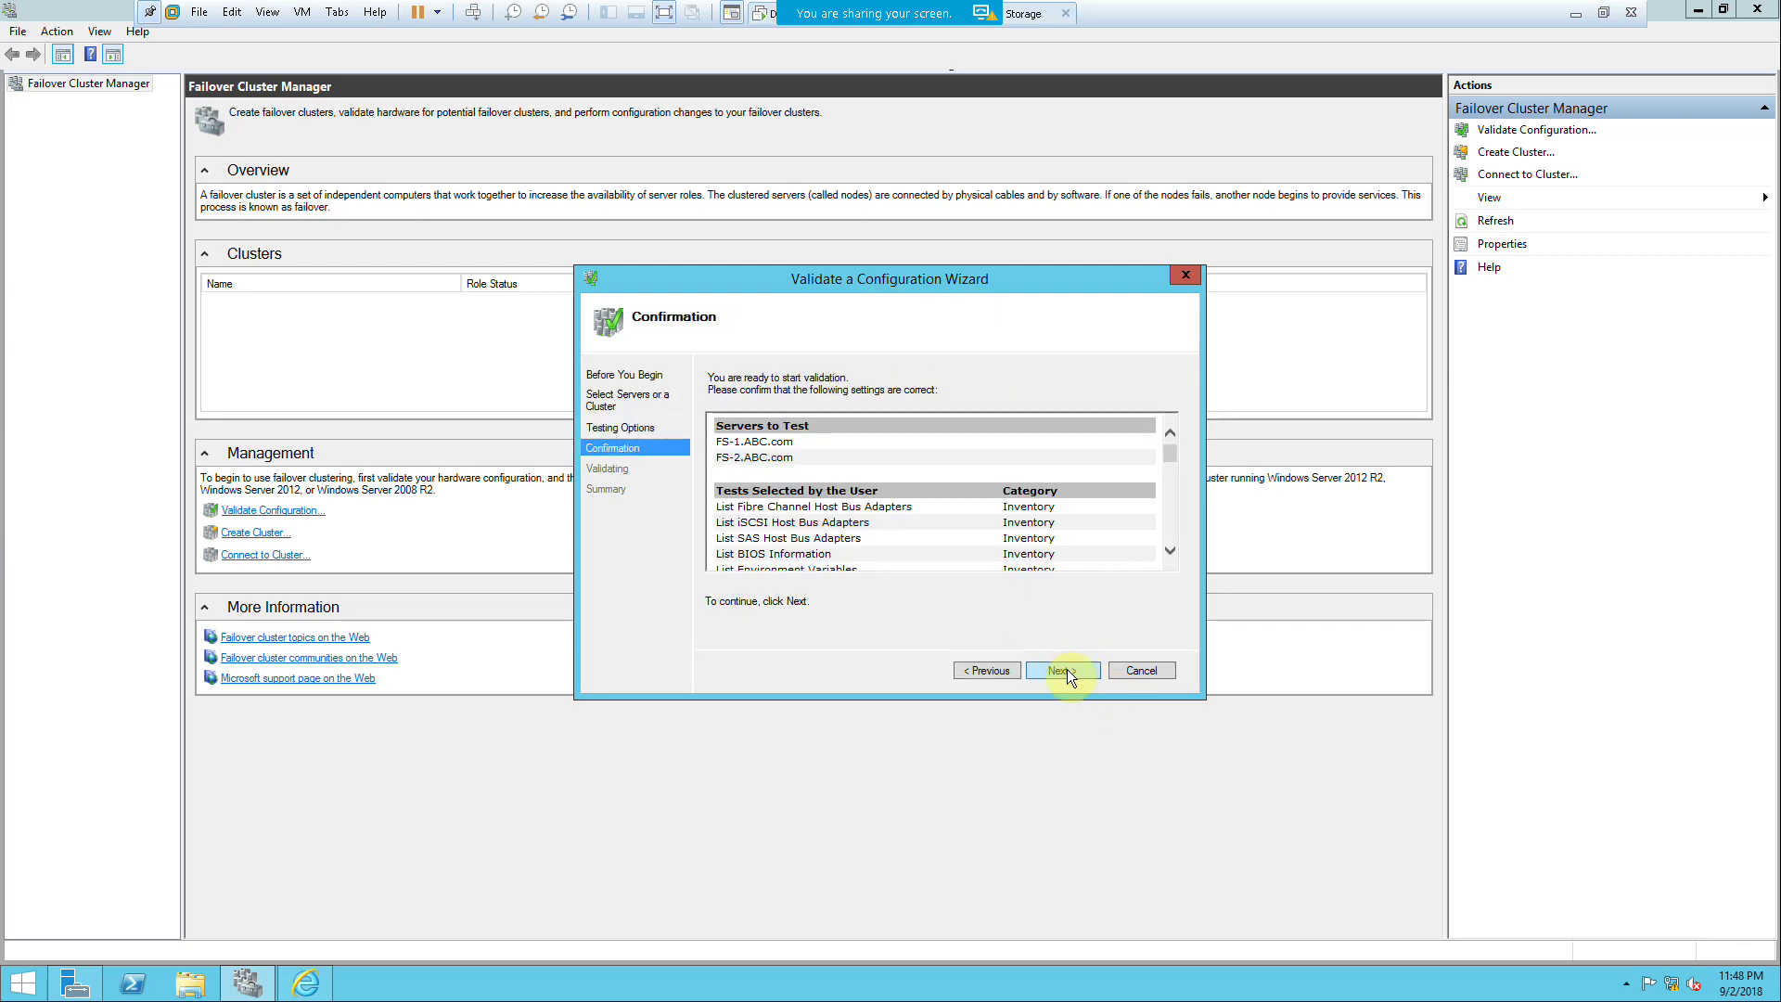
pyautogui.click(1067, 670)
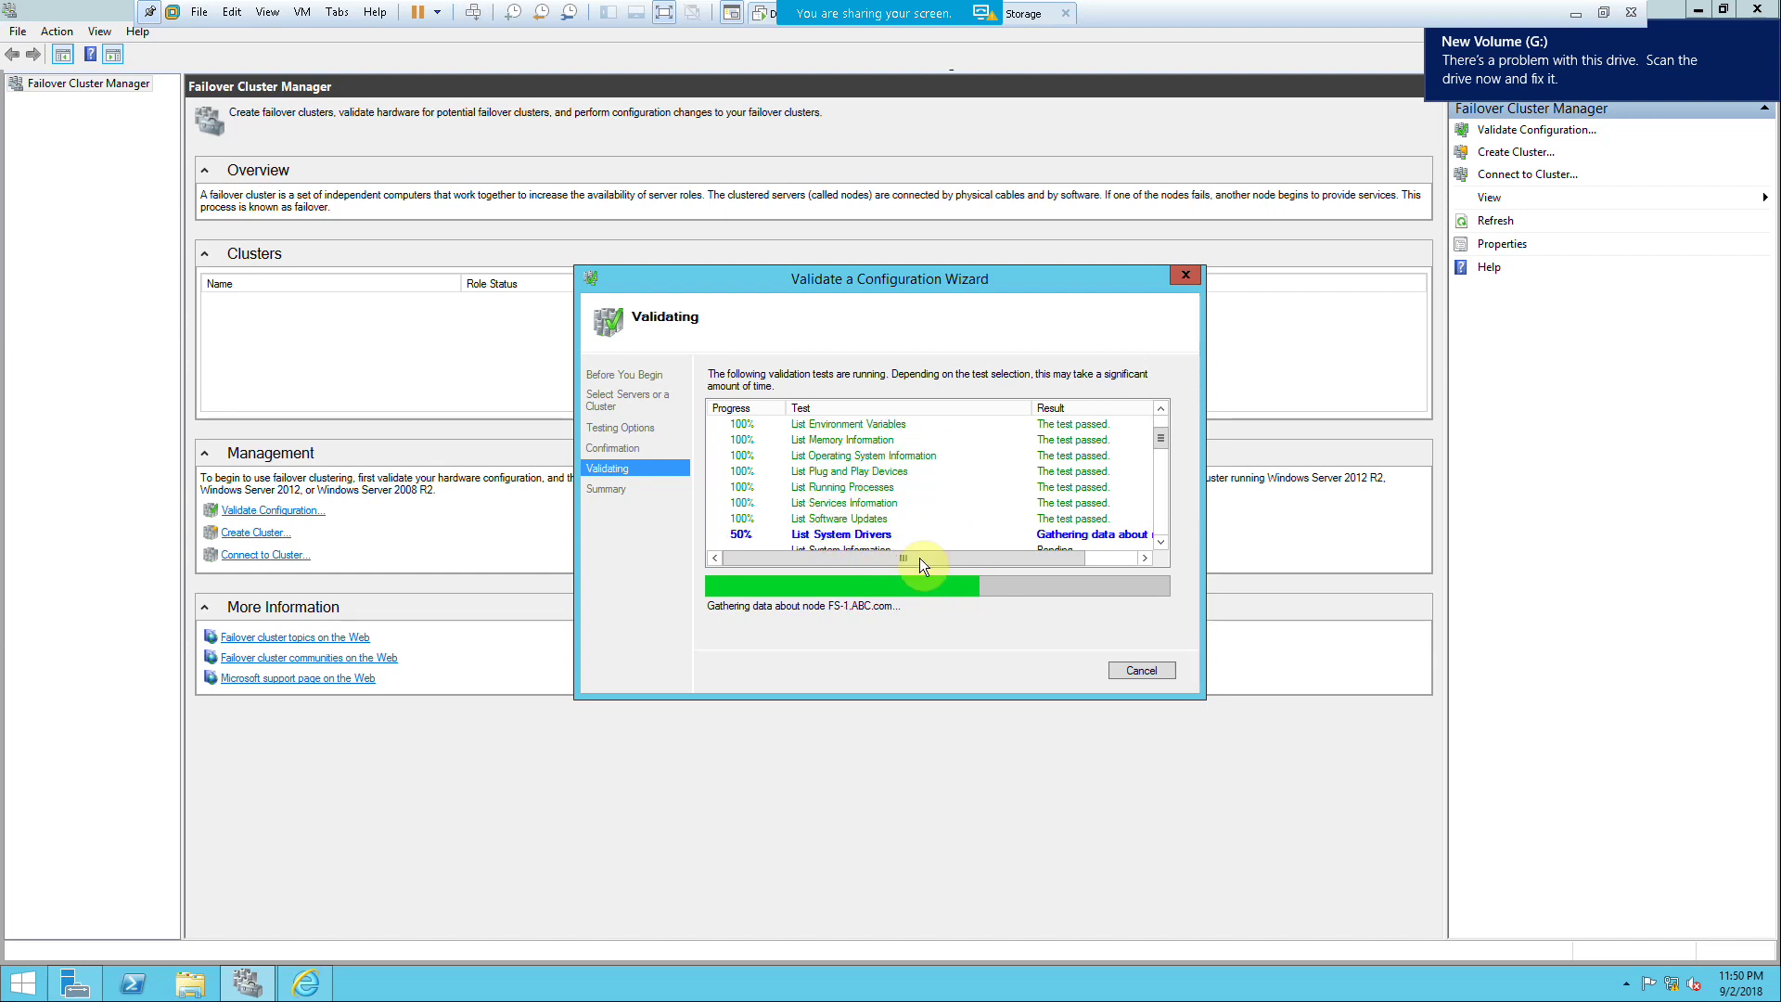
# Step: Dismiss the drive problem notification while the validation tests run
pyautogui.click(1435, 42)
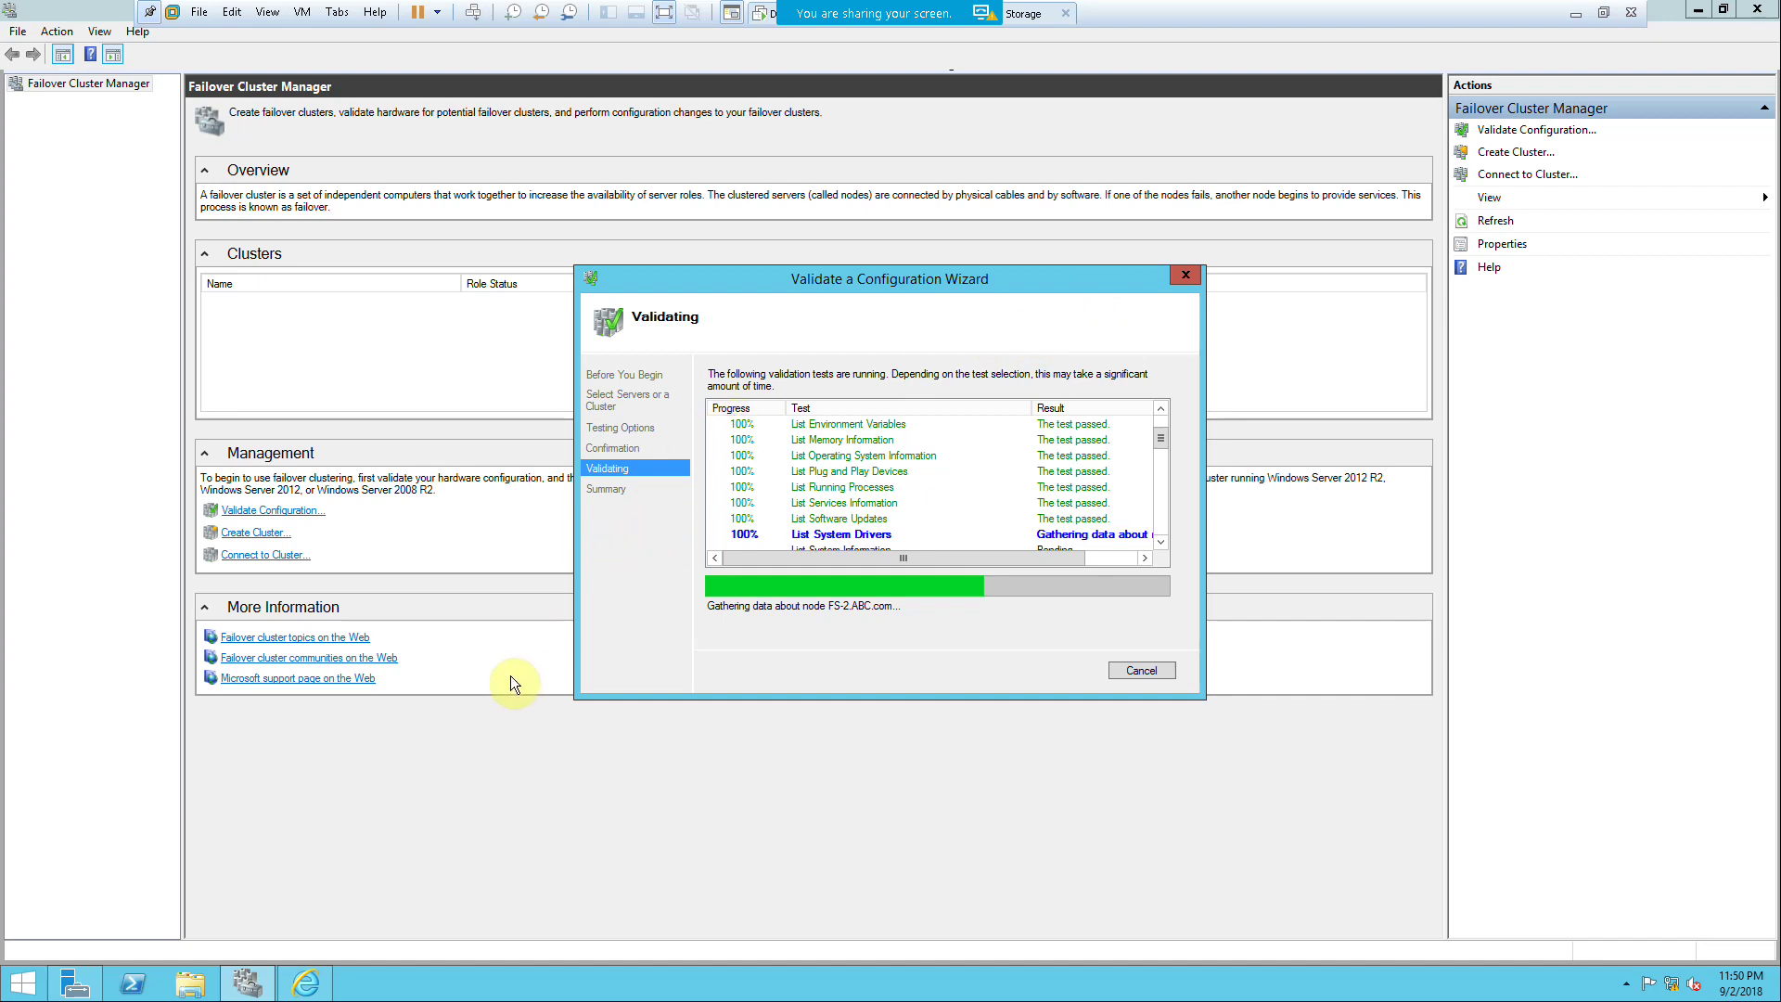
# Step: Launch Computer Management from Server Manager's Tools menu and open Disk Management
pyautogui.click(190, 983)
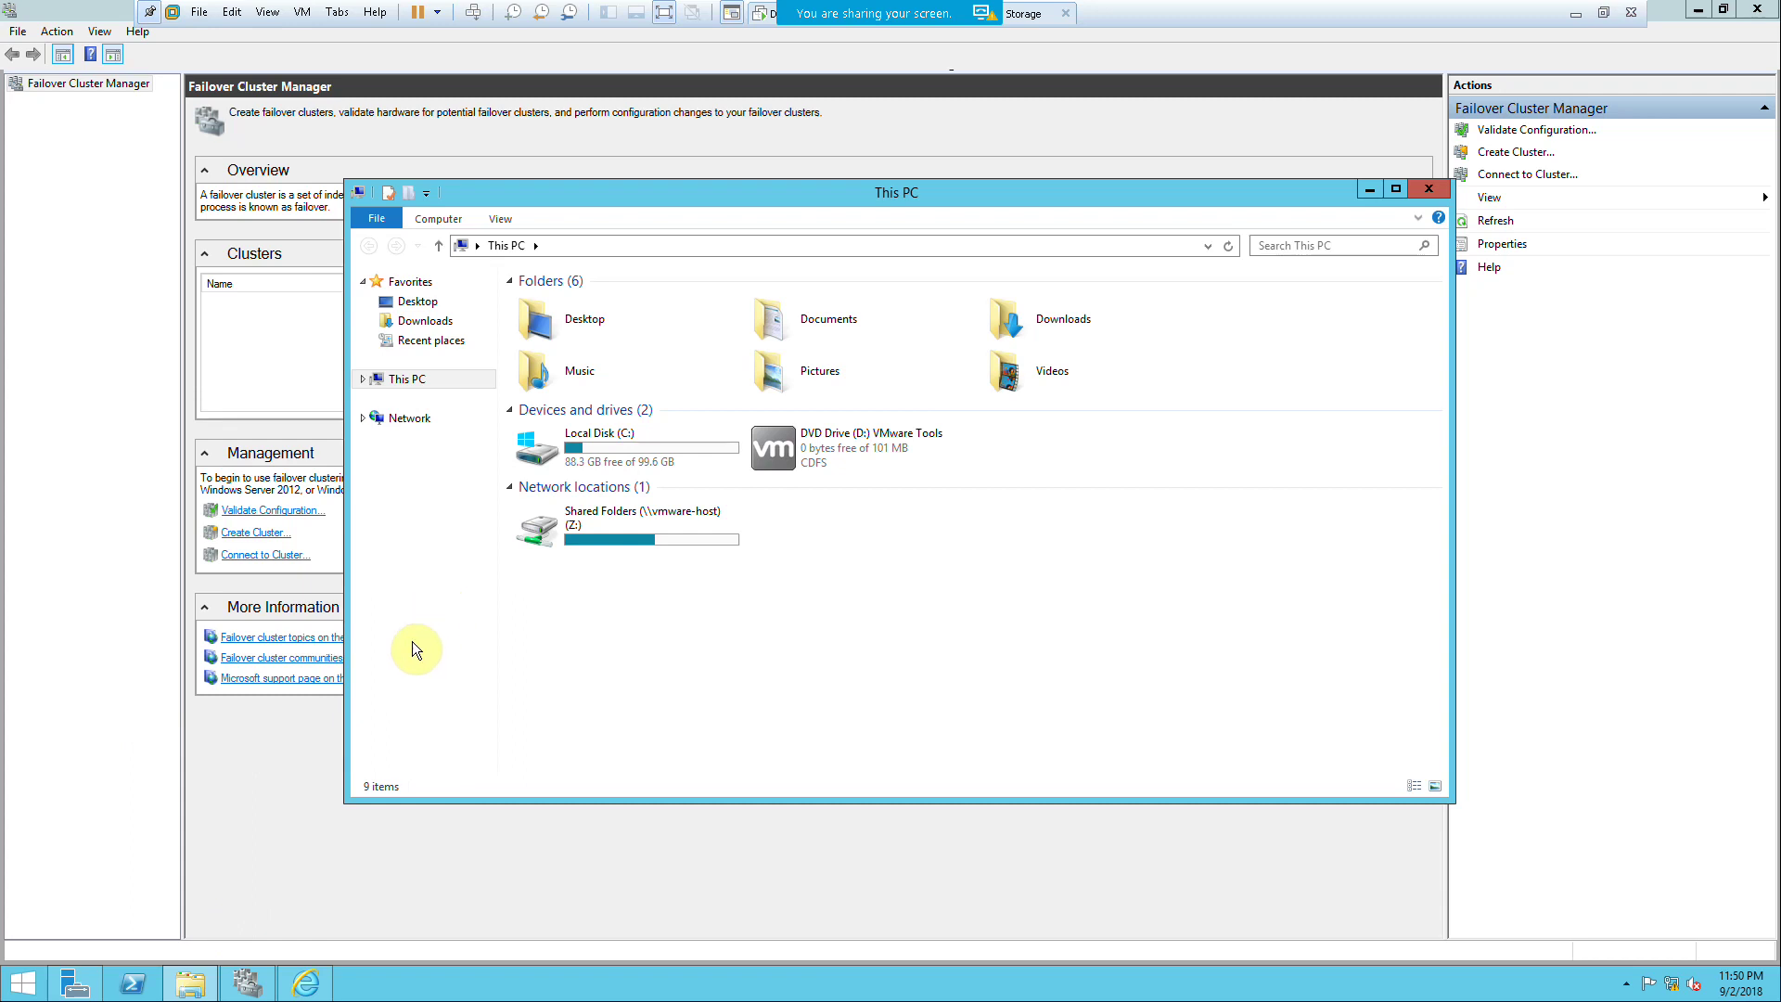
pyautogui.rightClick(402, 381)
pyautogui.click(68, 672)
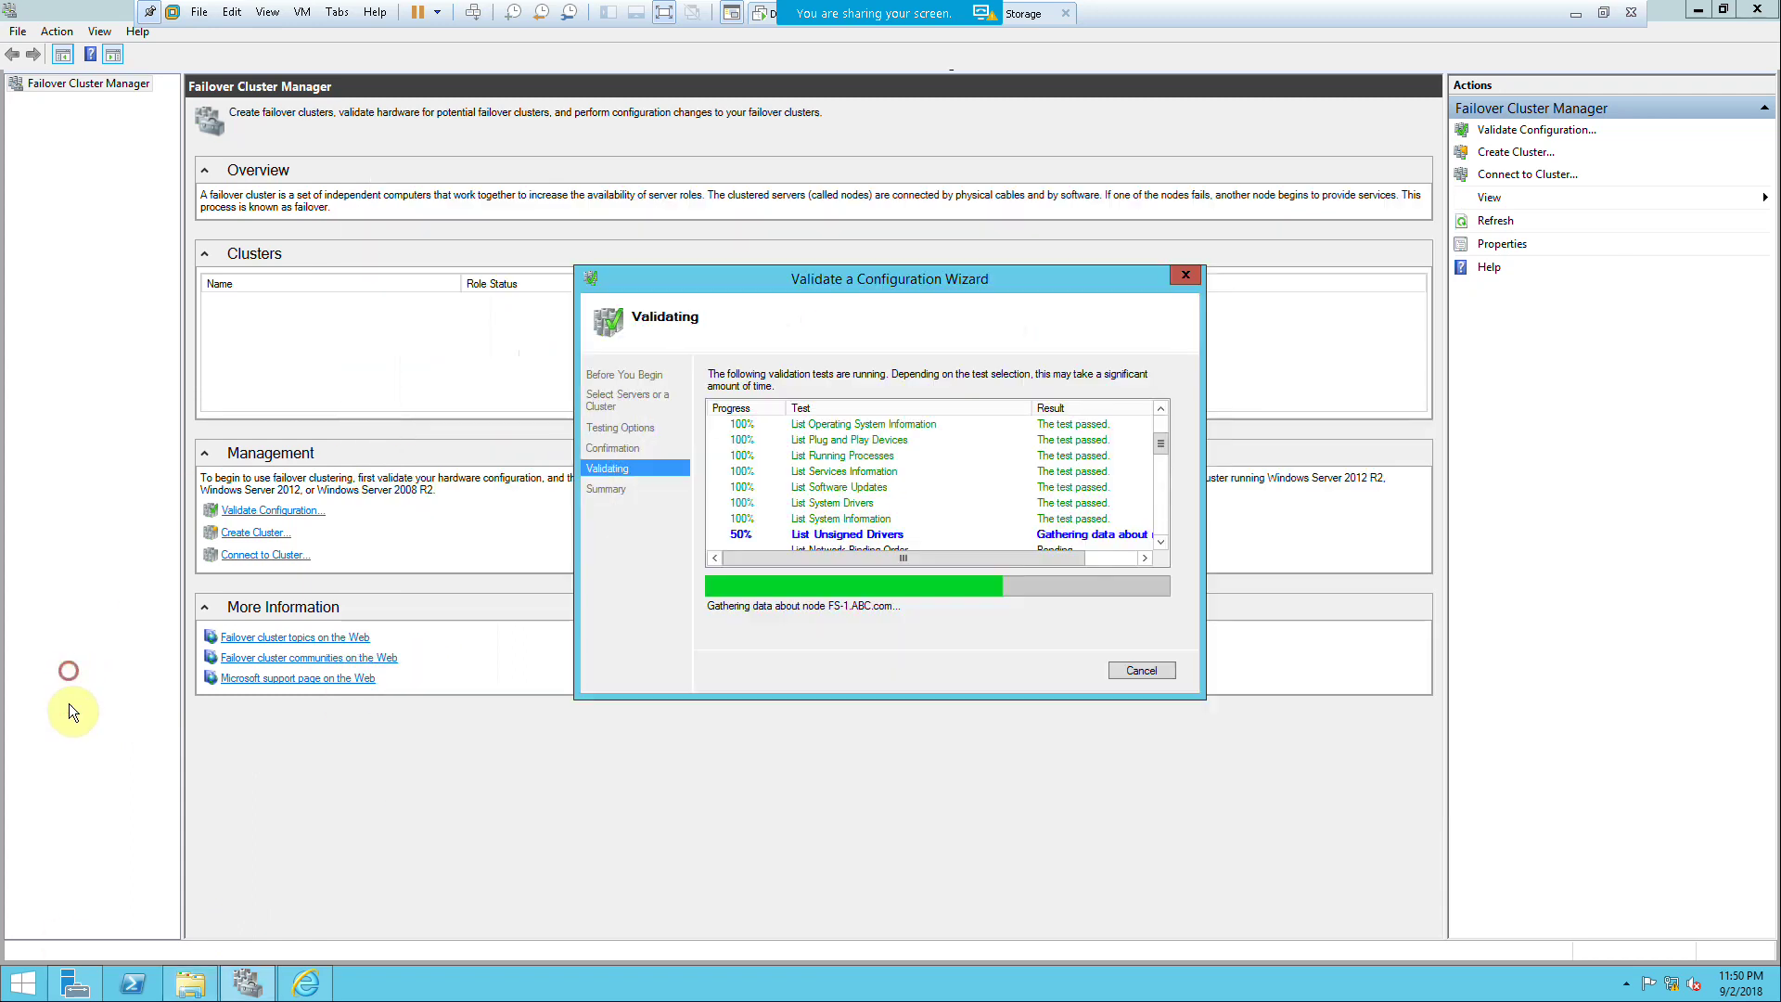
pyautogui.click(74, 981)
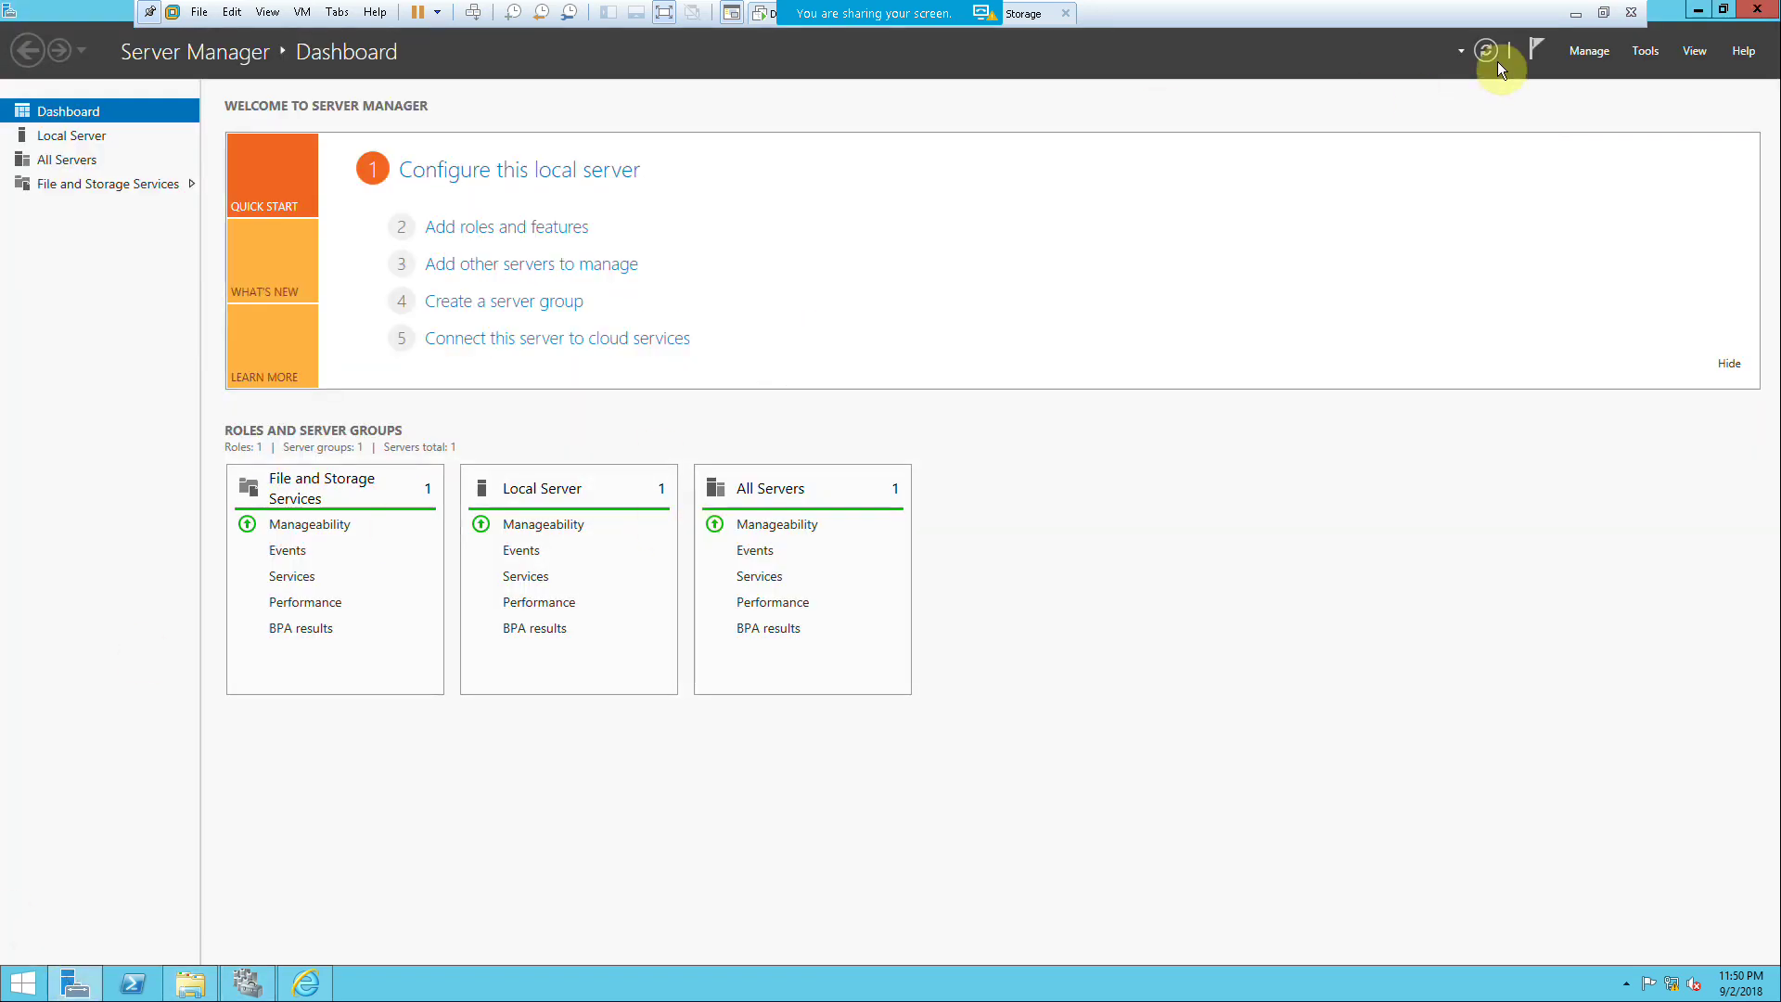
pyautogui.click(1641, 51)
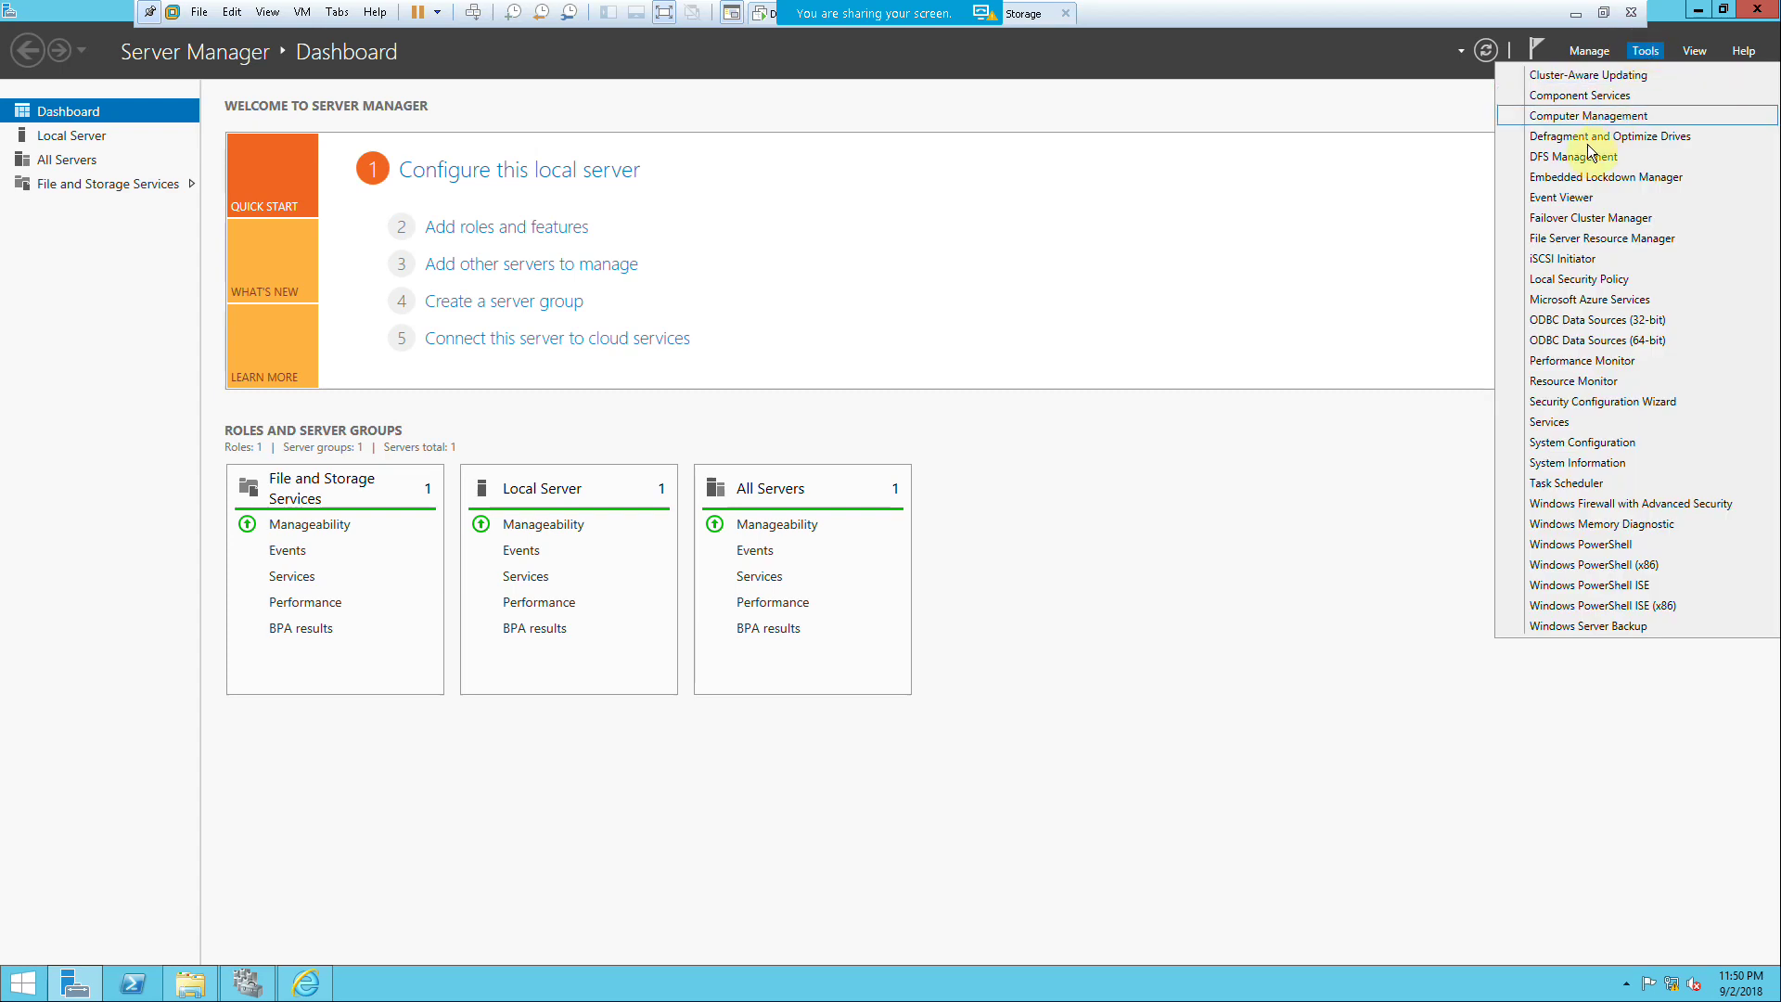
pyautogui.click(1535, 115)
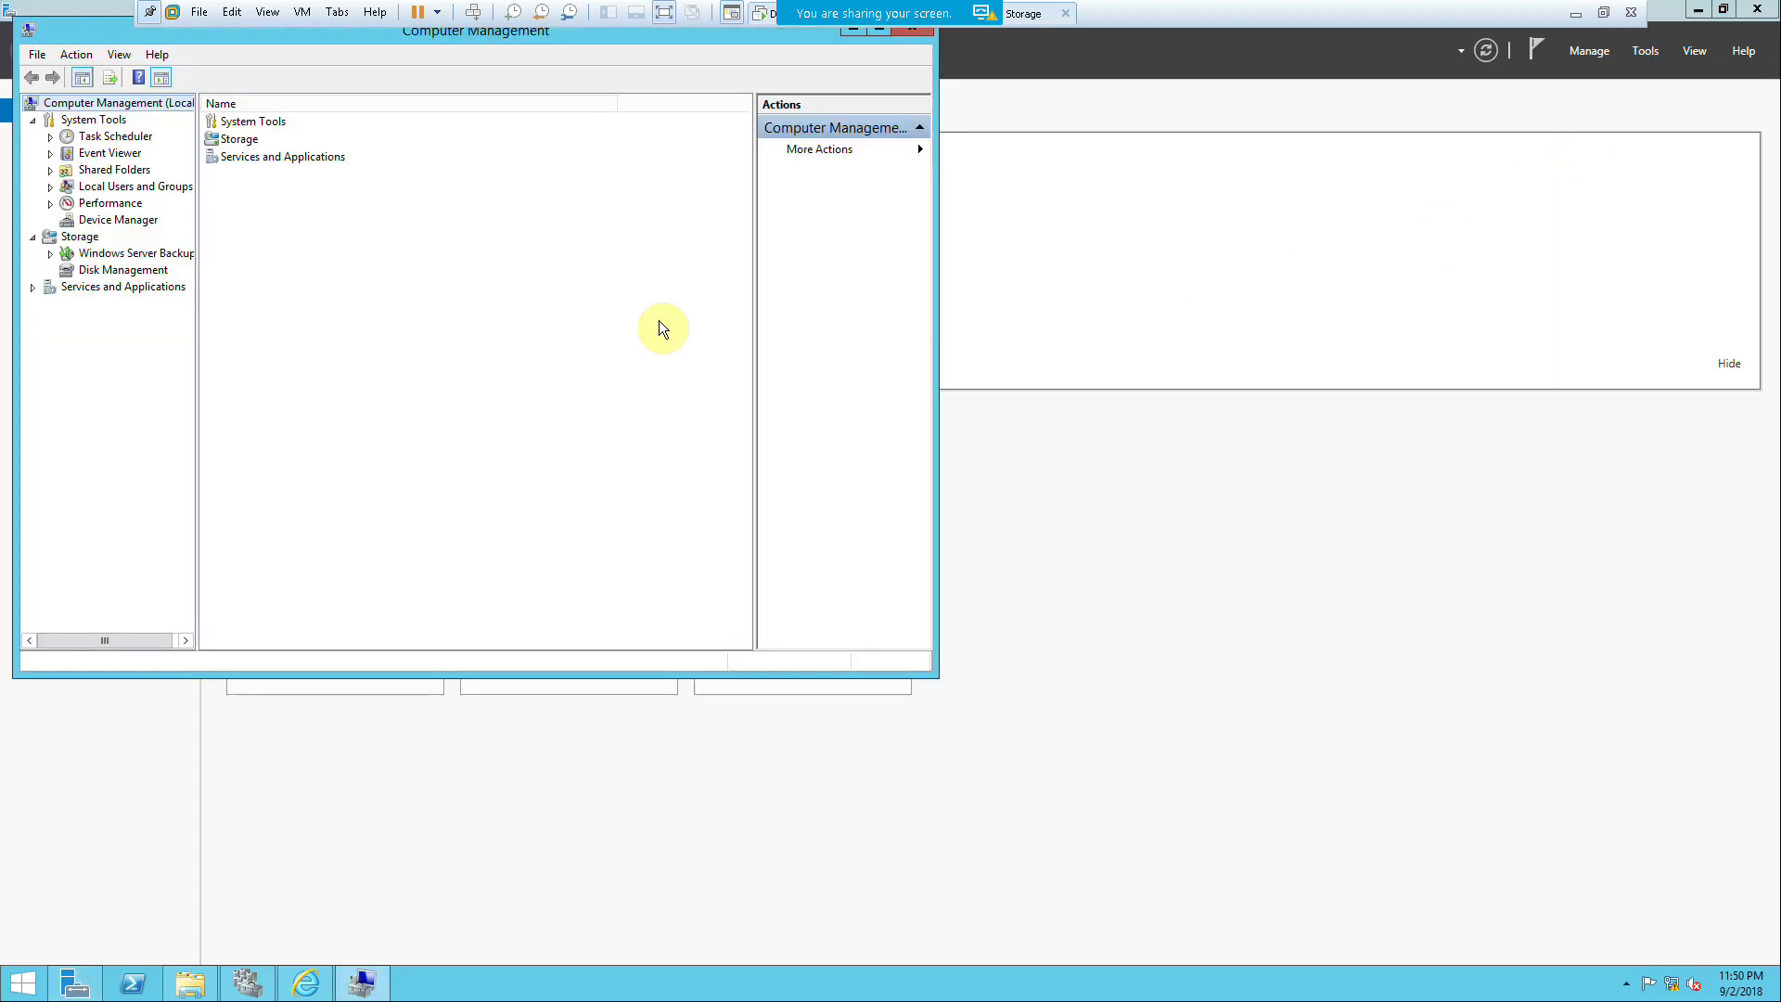
pyautogui.click(110, 270)
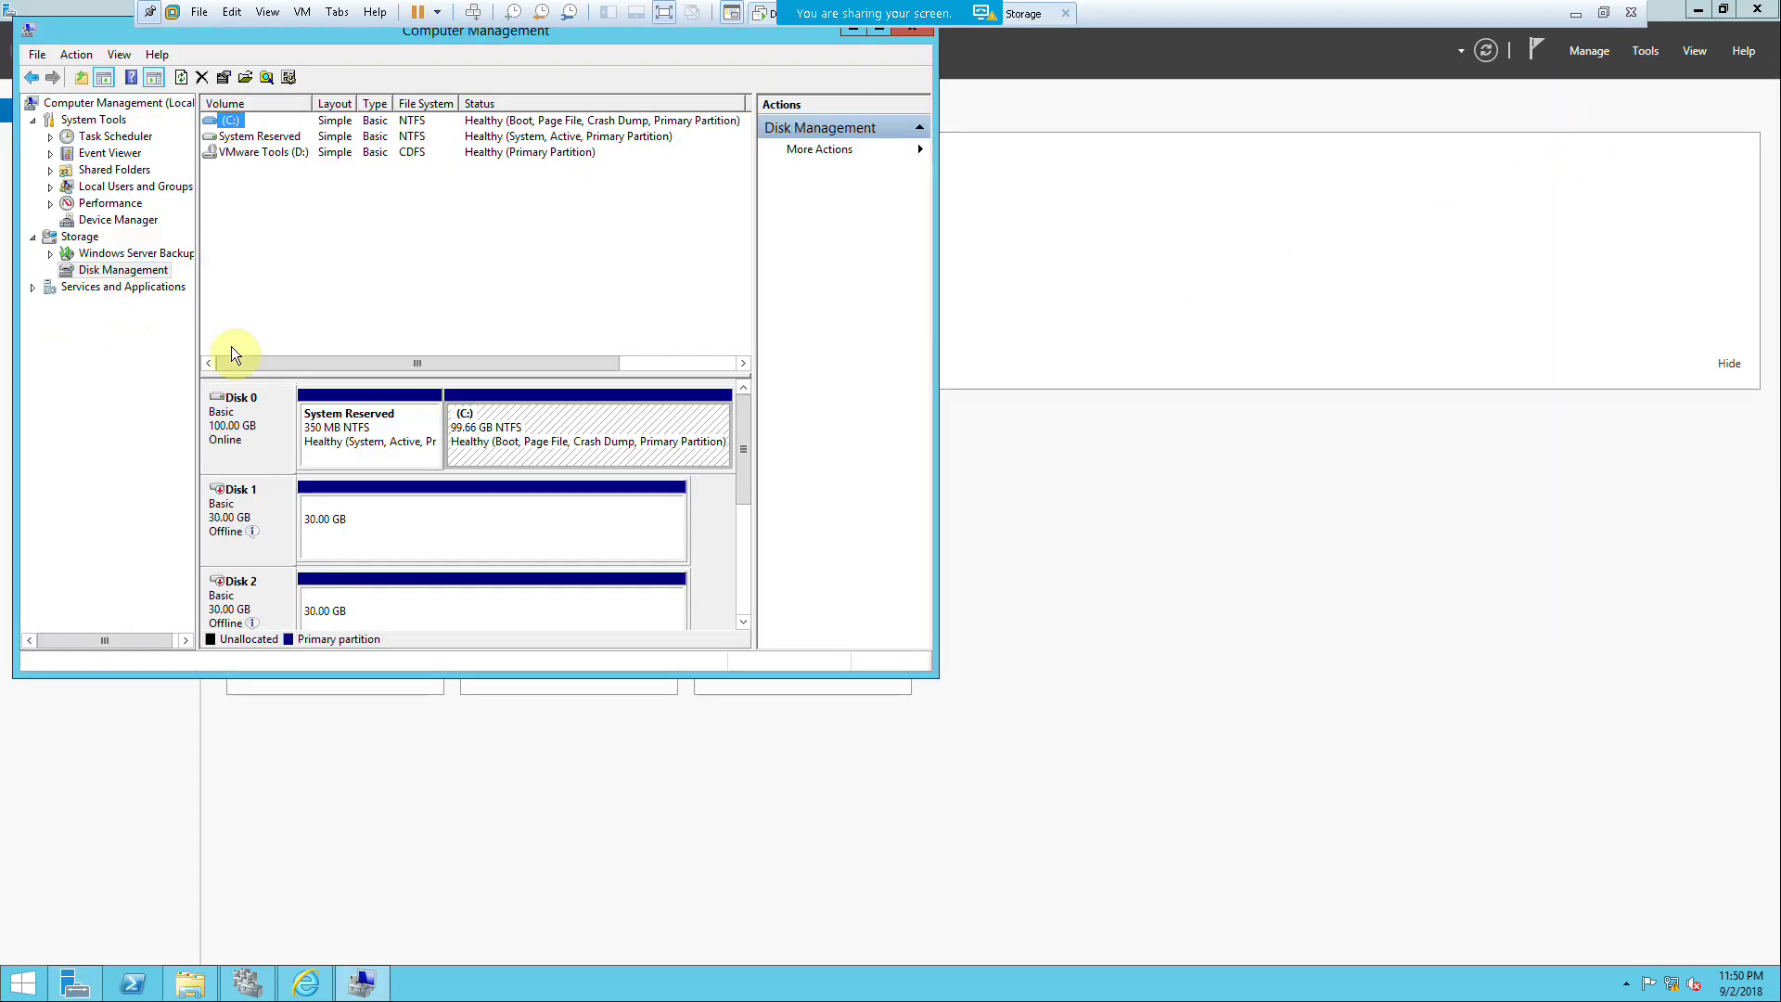
# Step: Bring Disks 1, 2 and 3 online in Disk Management
pyautogui.rightClick(254, 497)
pyautogui.click(269, 506)
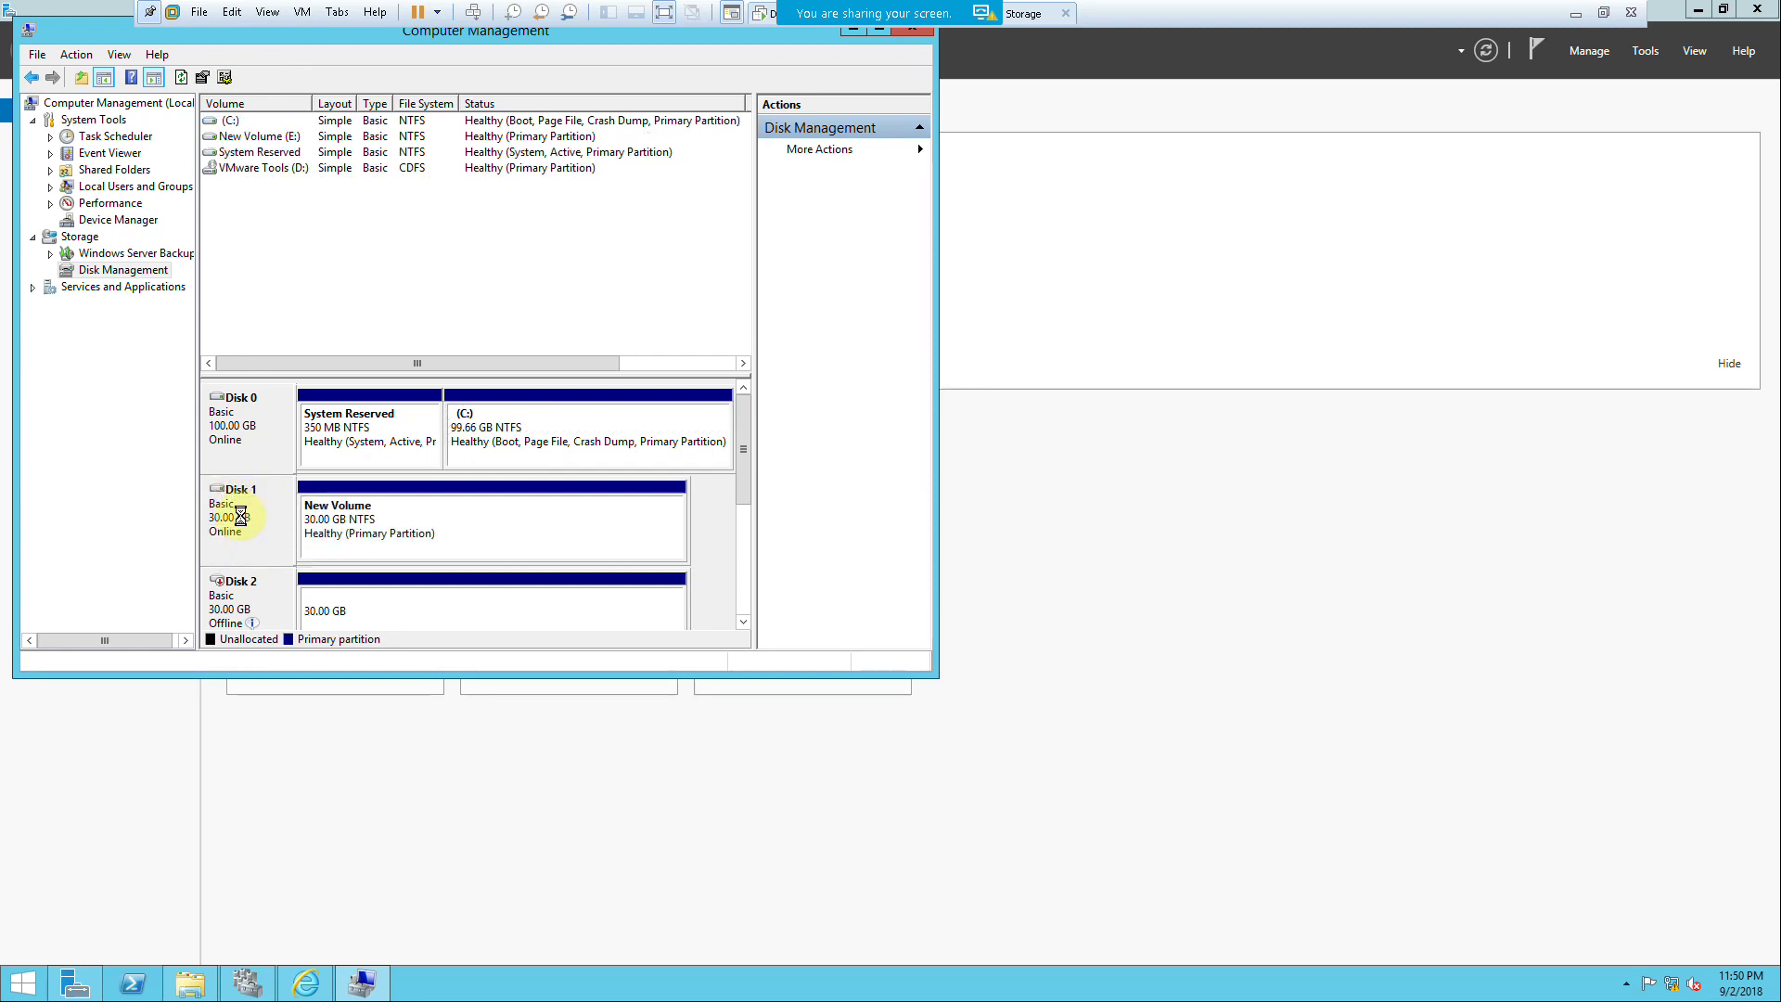
pyautogui.rightClick(221, 603)
pyautogui.click(269, 612)
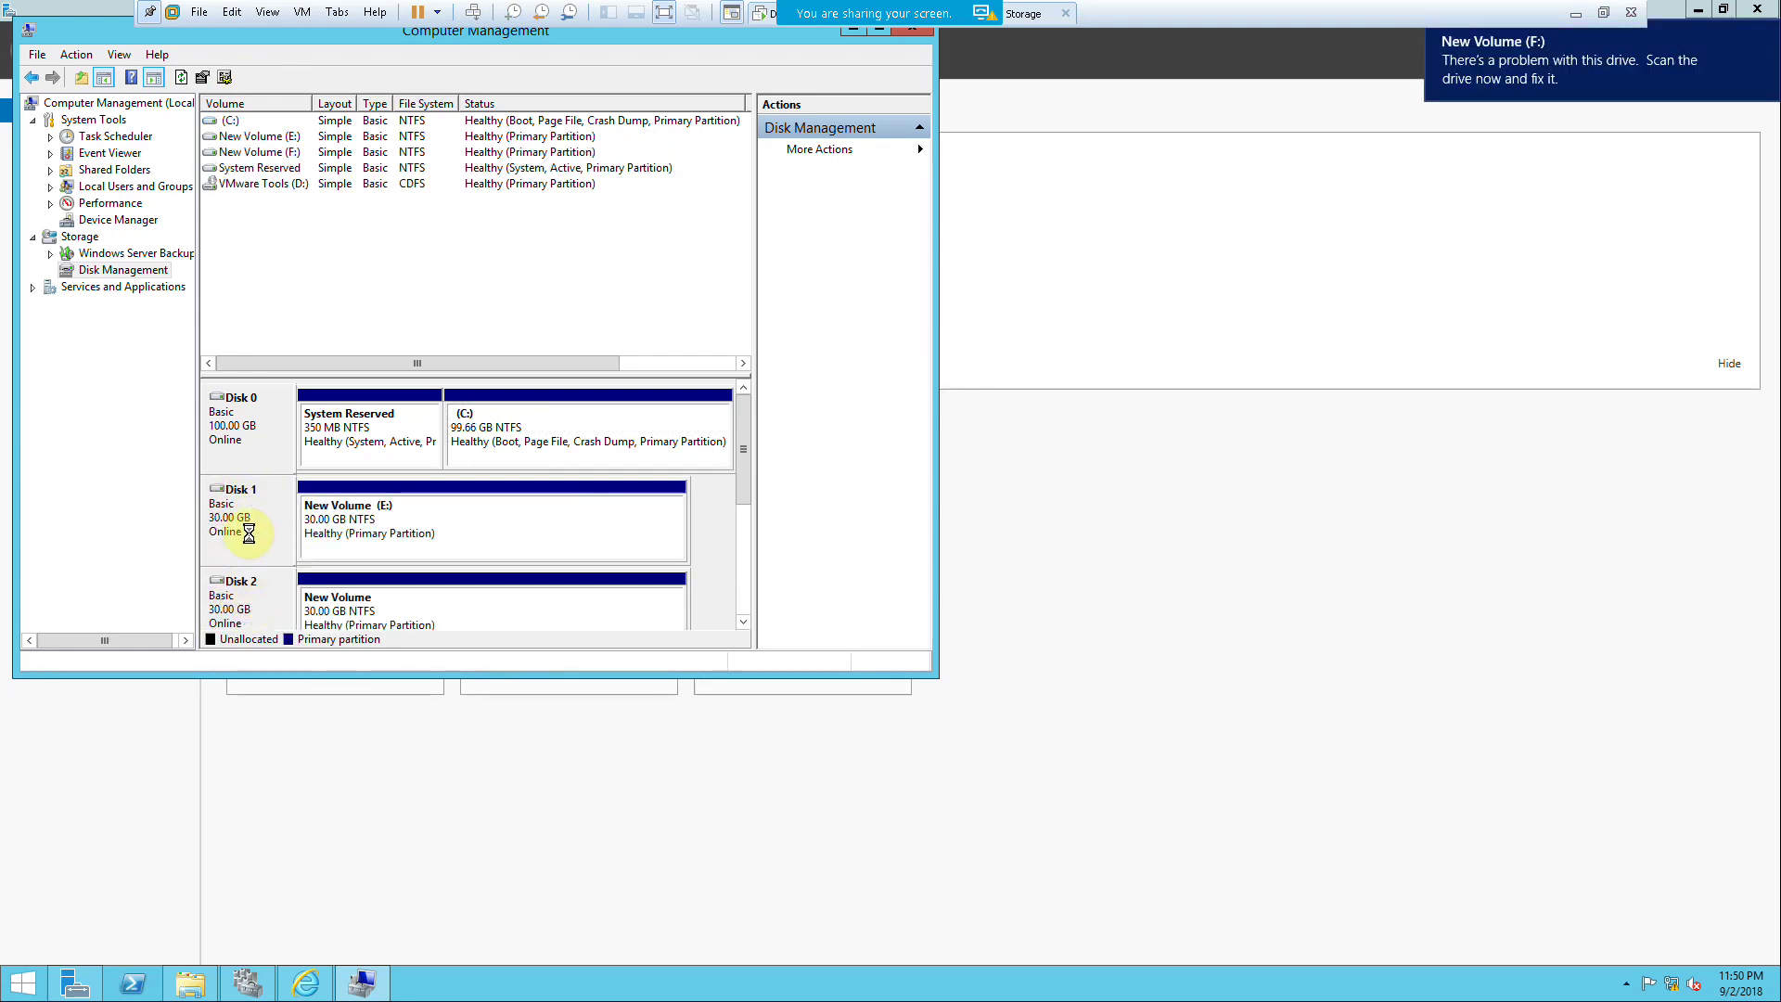
pyautogui.scroll(-2, 752, 547)
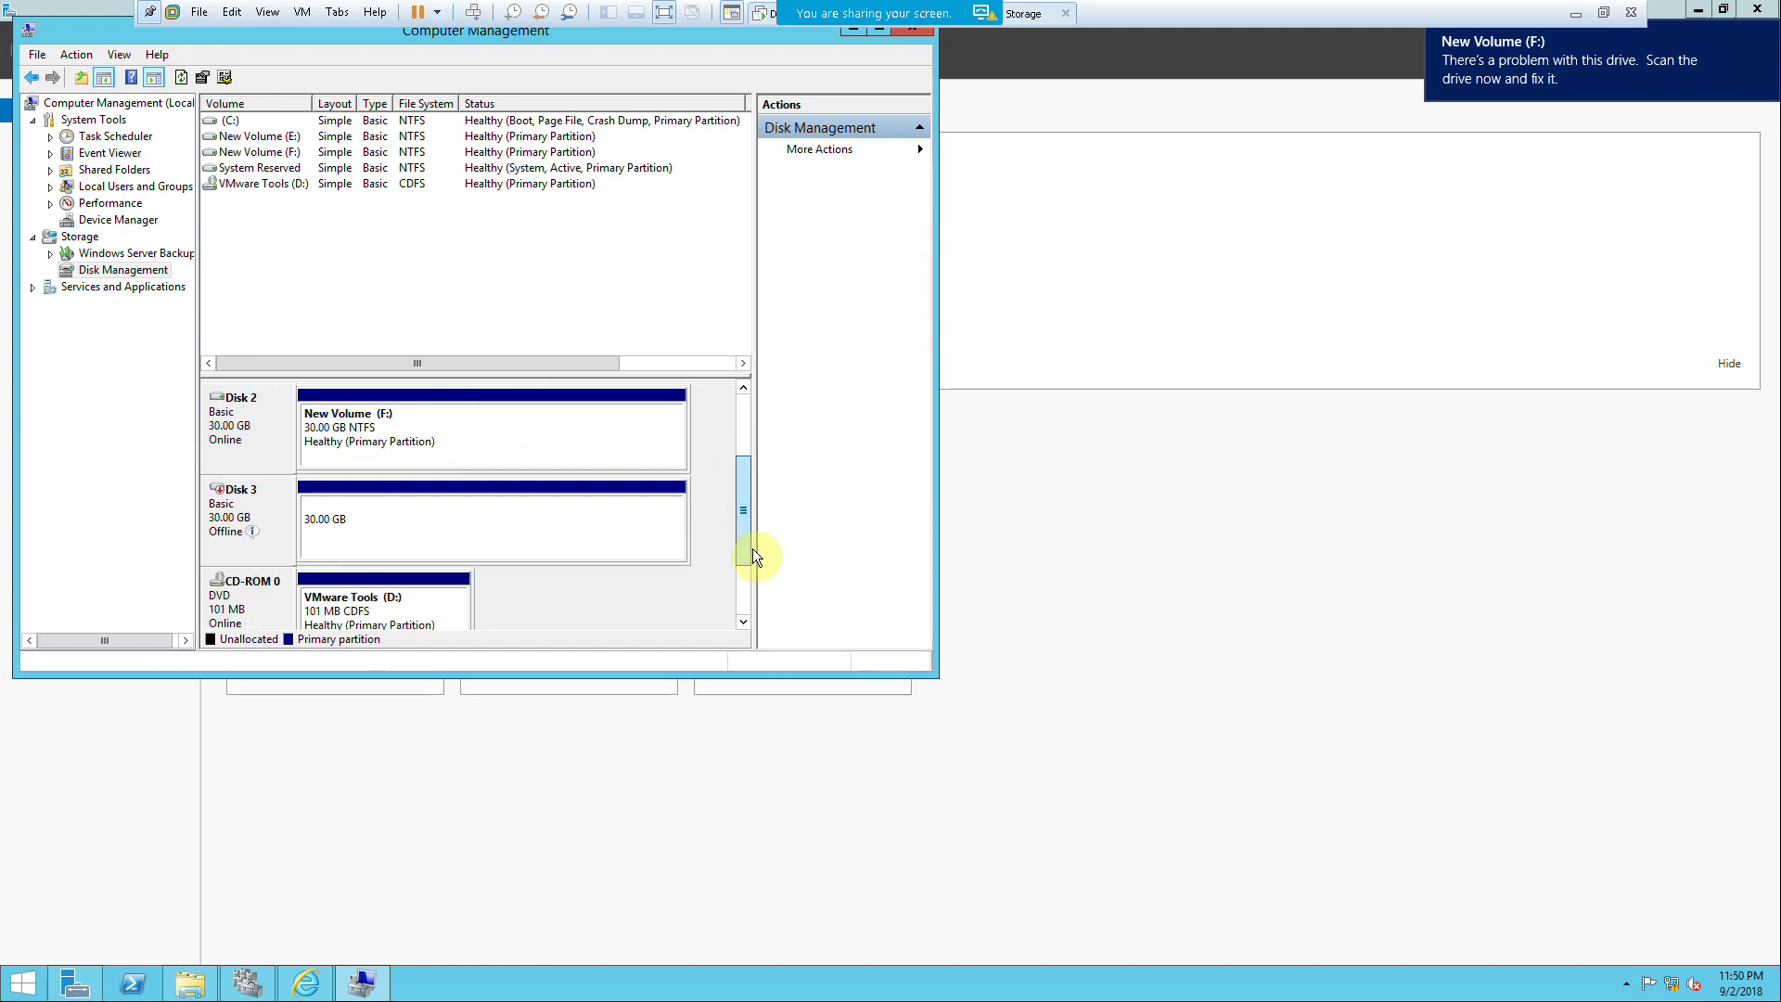
pyautogui.rightClick(243, 503)
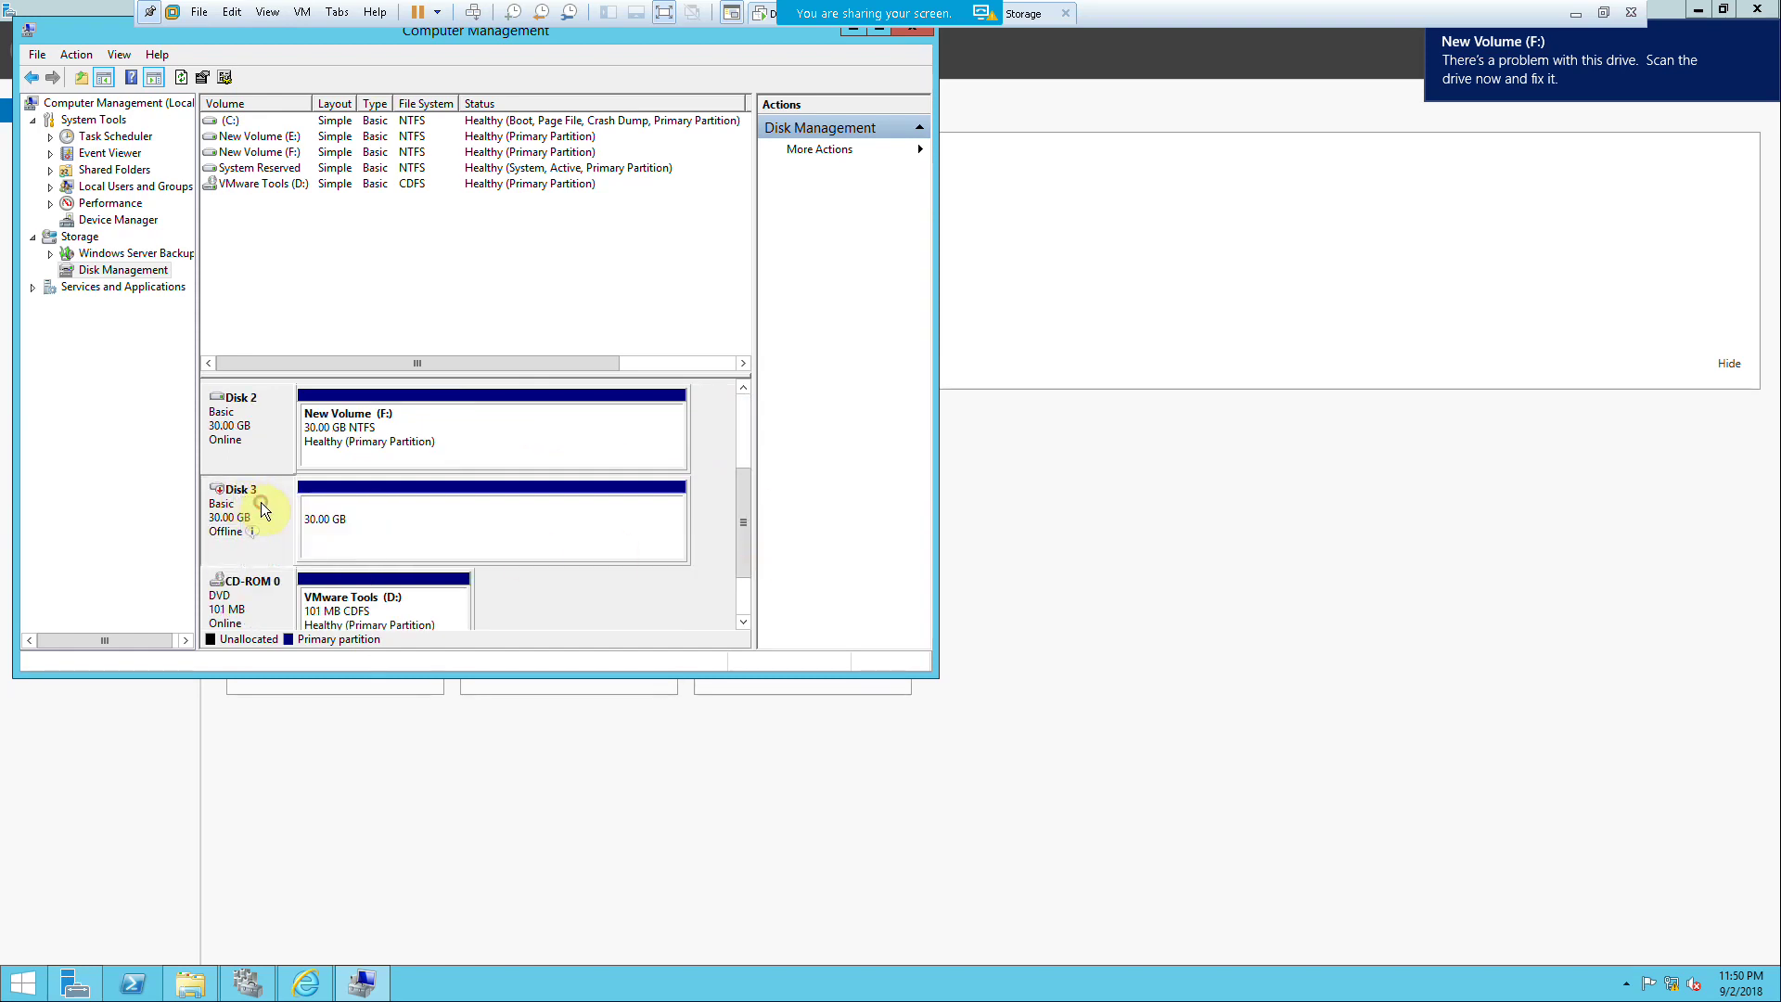
pyautogui.click(264, 508)
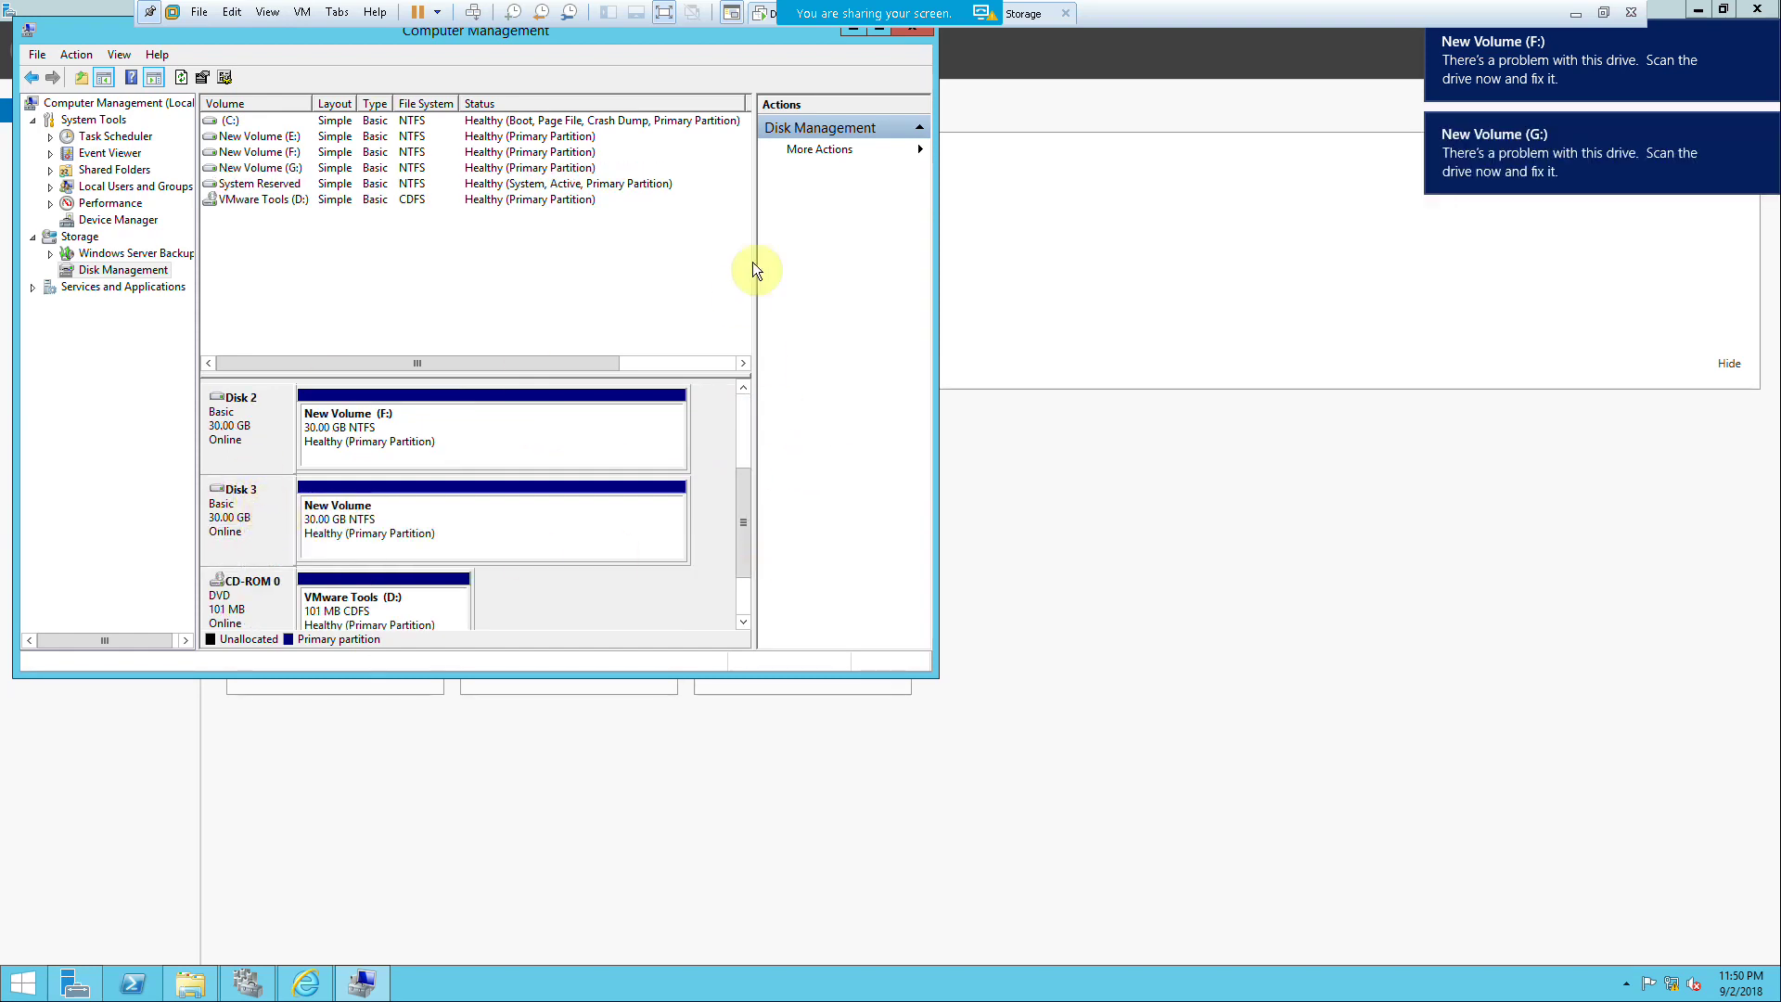
# Step: Mark the volume active, change its drive letter from G: to F:, then minimize Computer Management
pyautogui.click(246, 976)
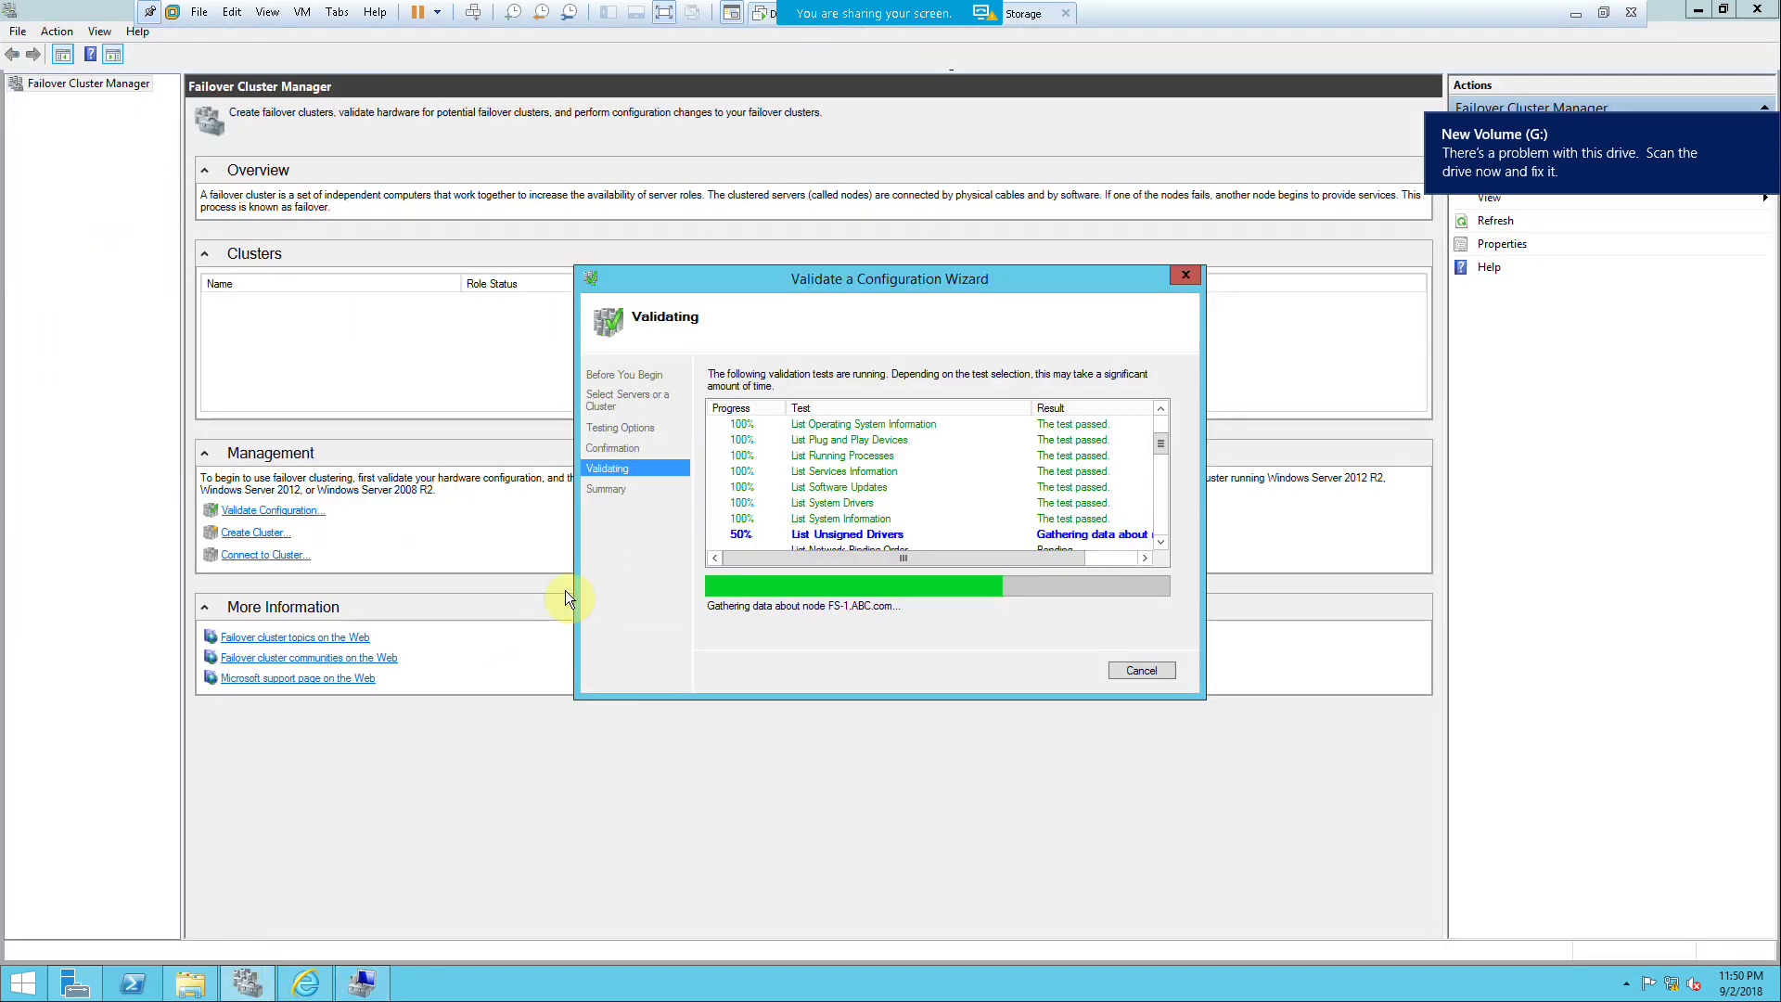
pyautogui.click(362, 981)
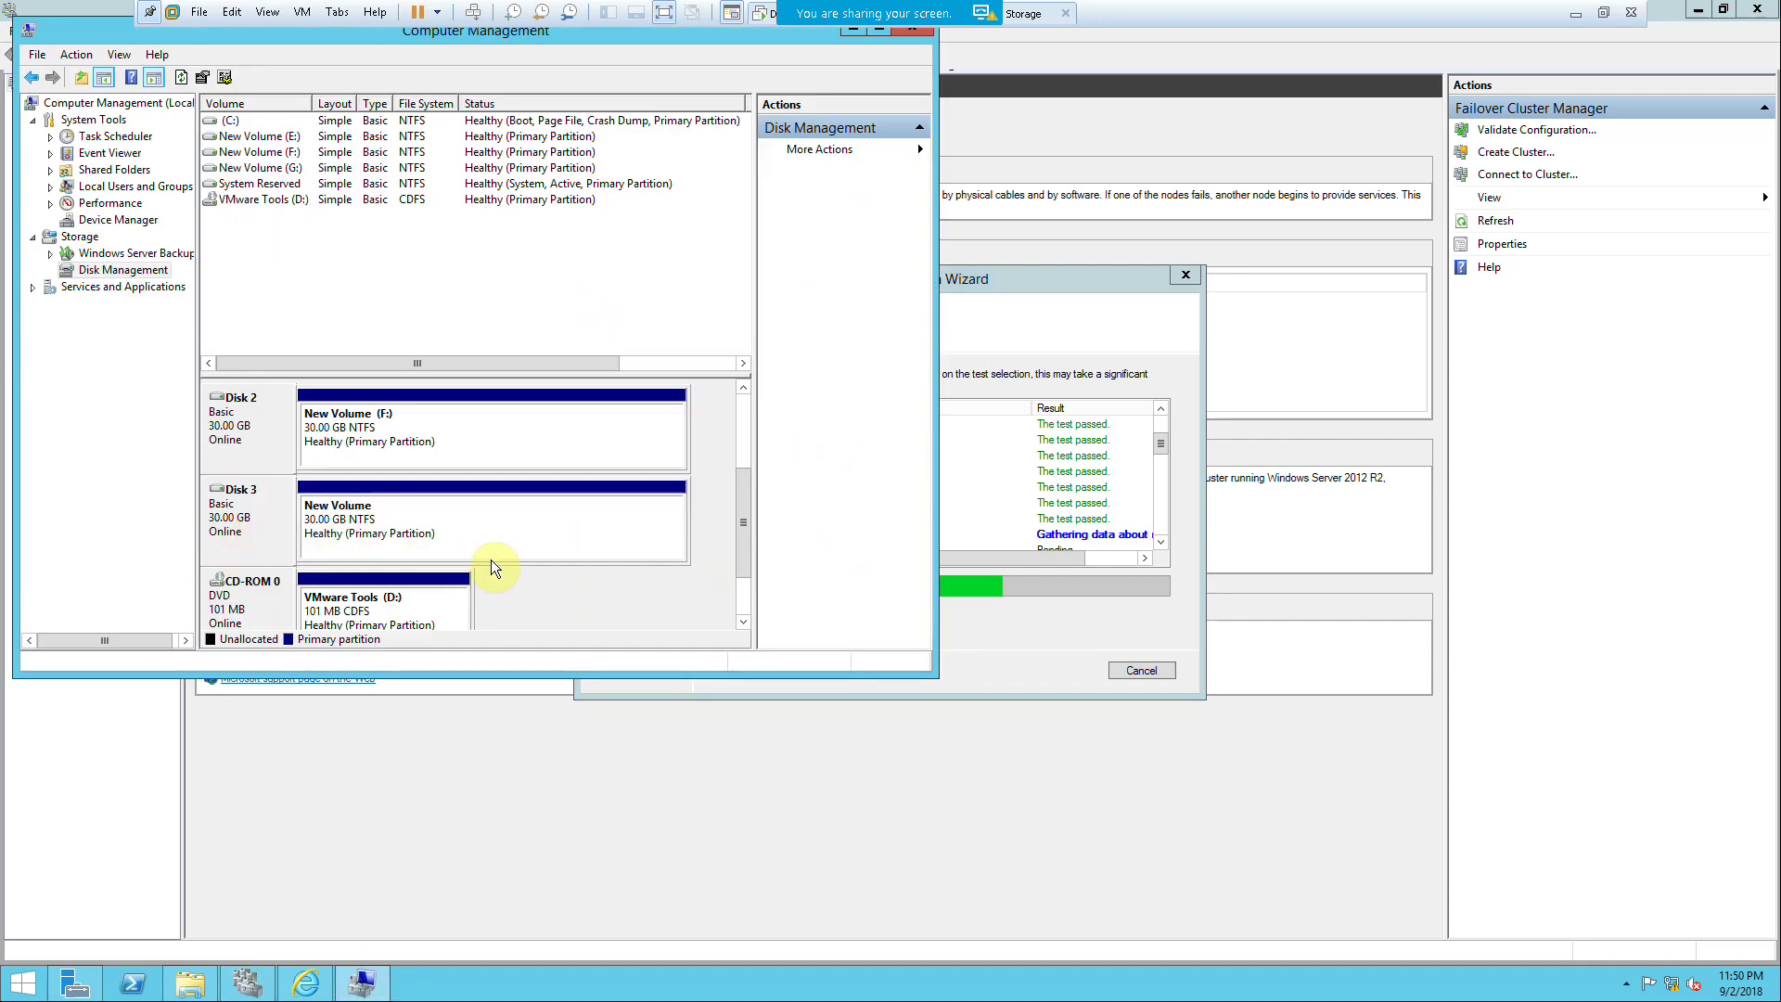
pyautogui.rightClick(371, 519)
pyautogui.click(419, 568)
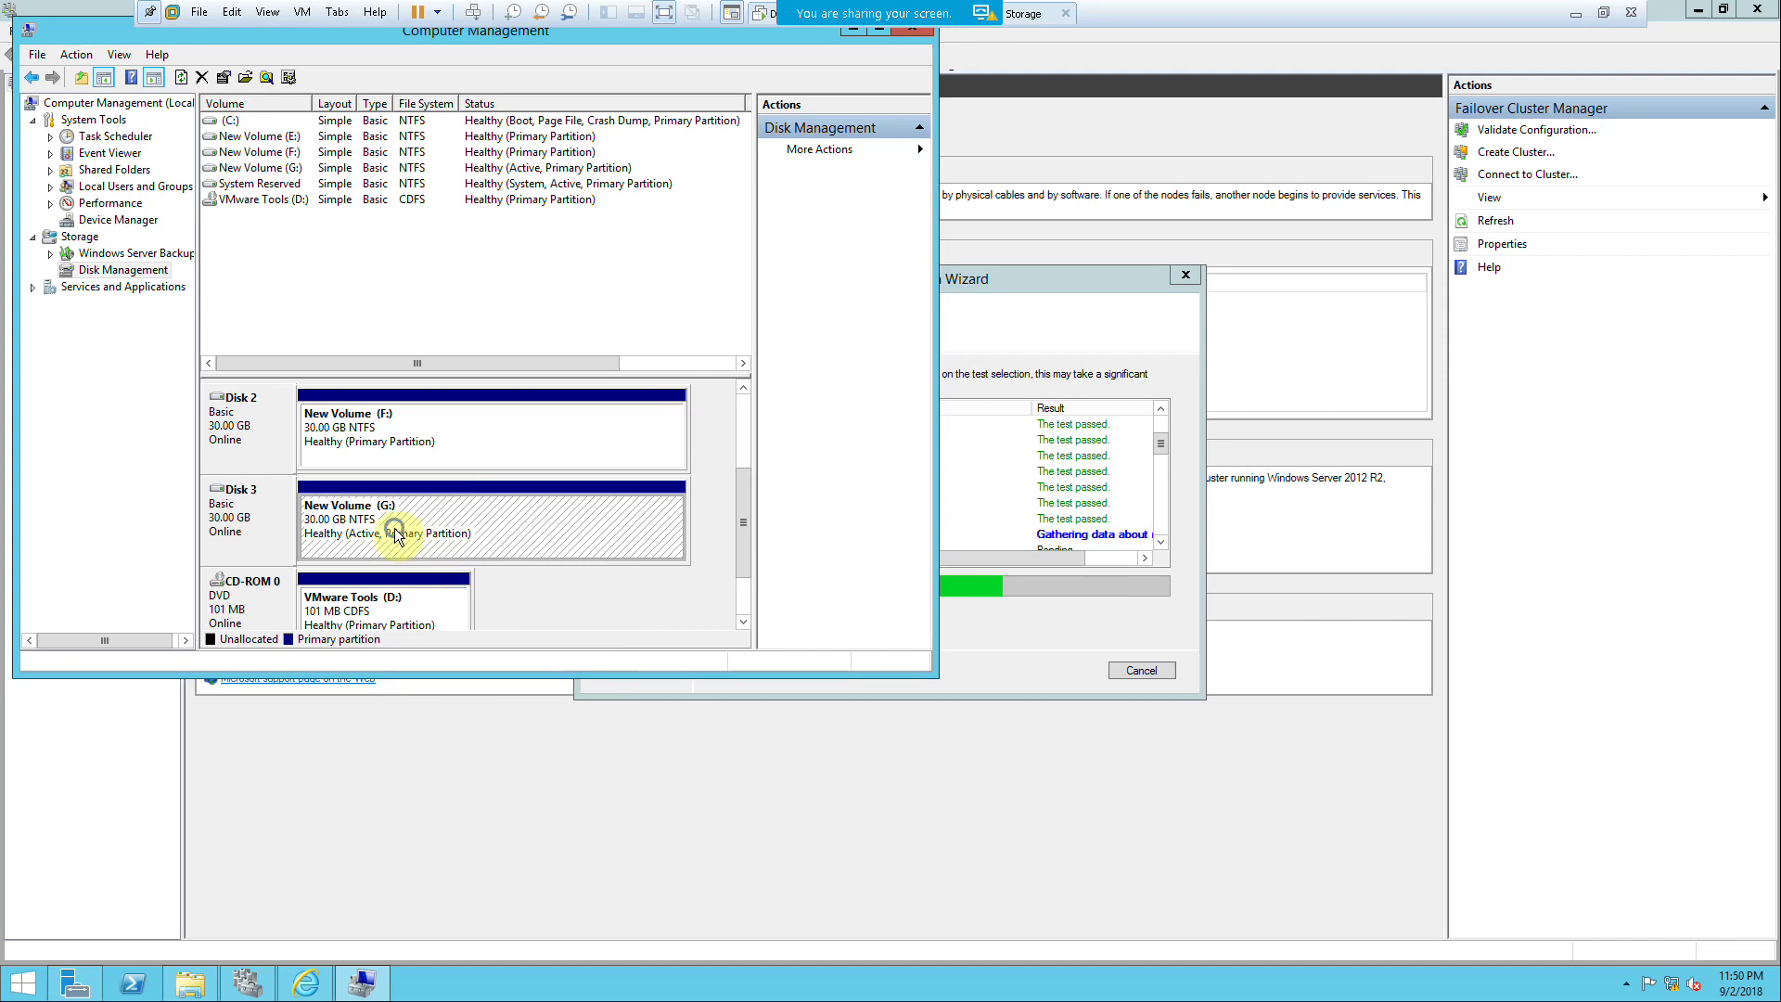
pyautogui.rightClick(399, 529)
pyautogui.click(467, 604)
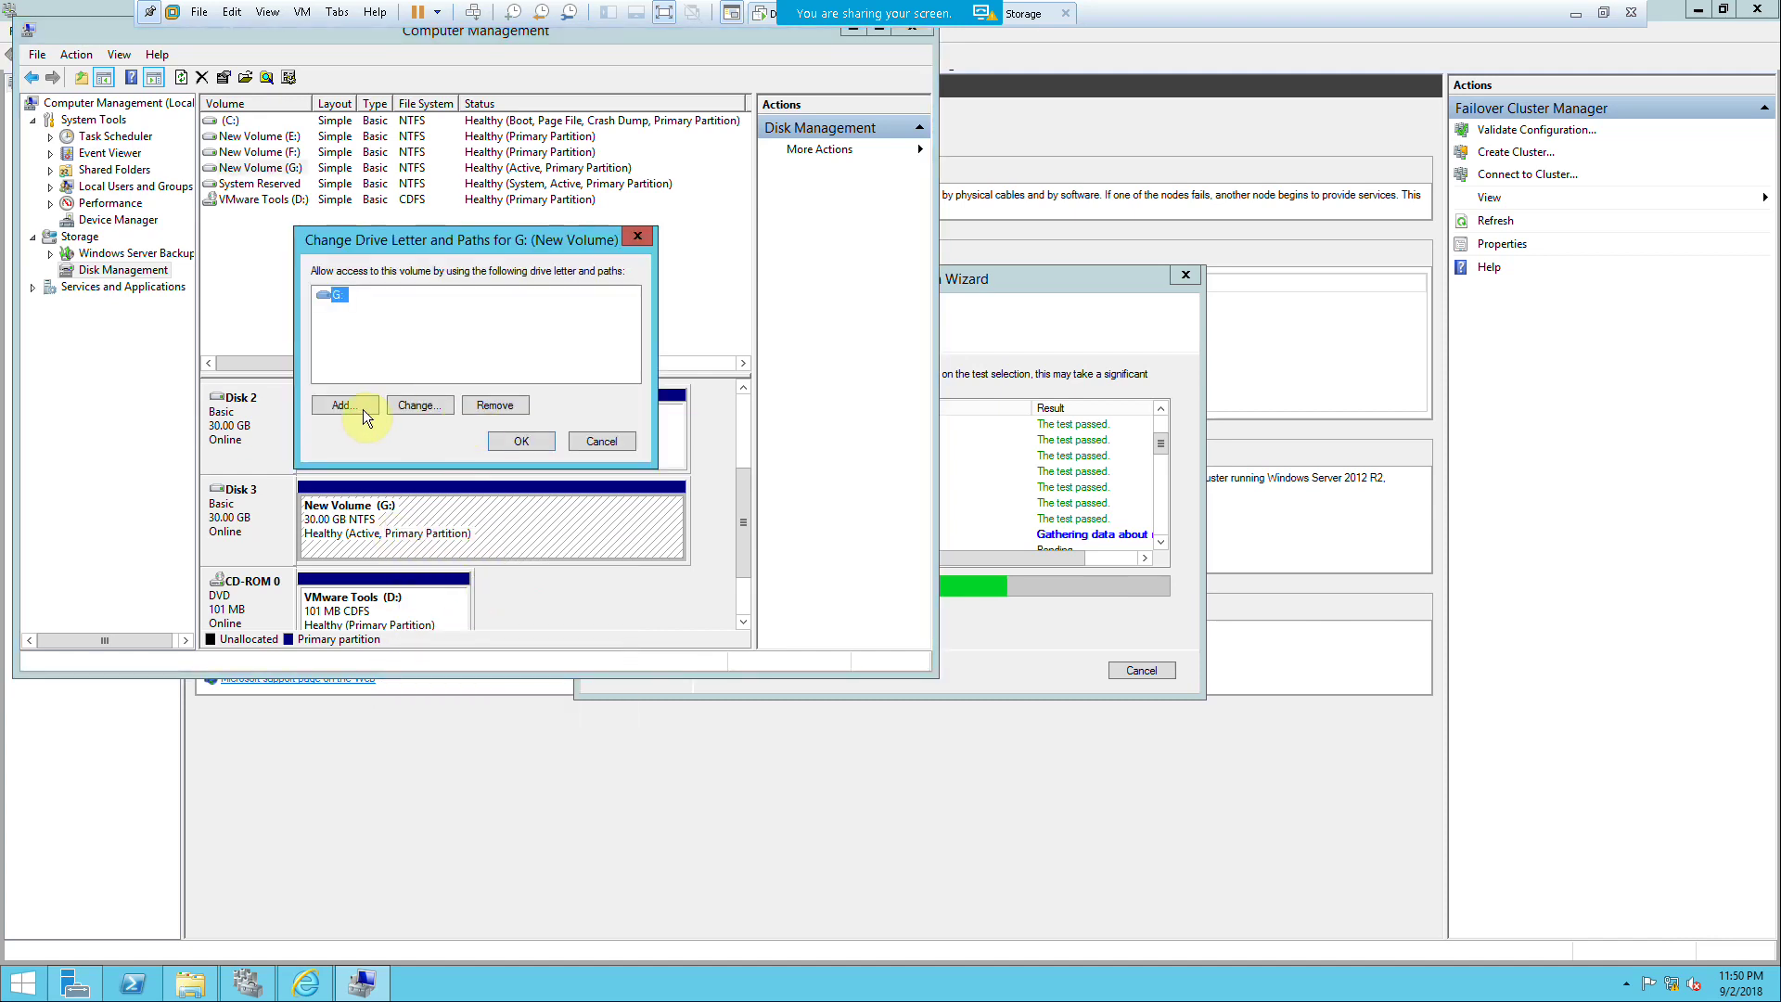
pyautogui.click(513, 439)
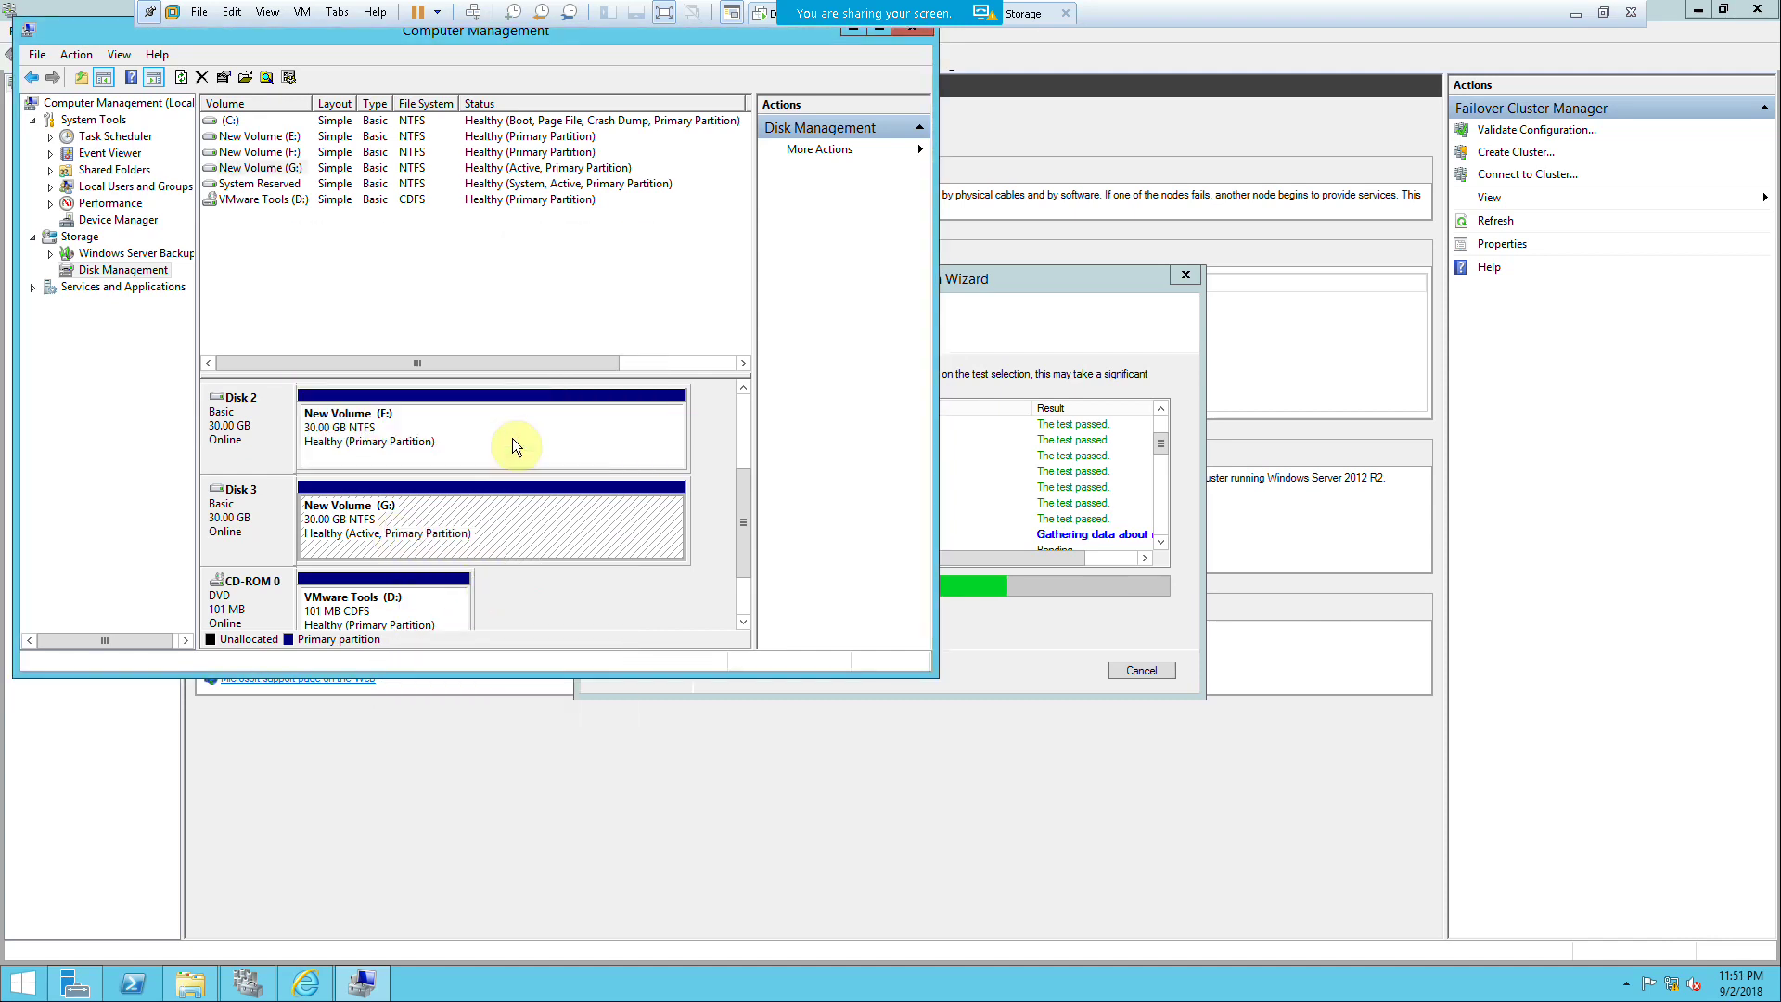
pyautogui.click(847, 31)
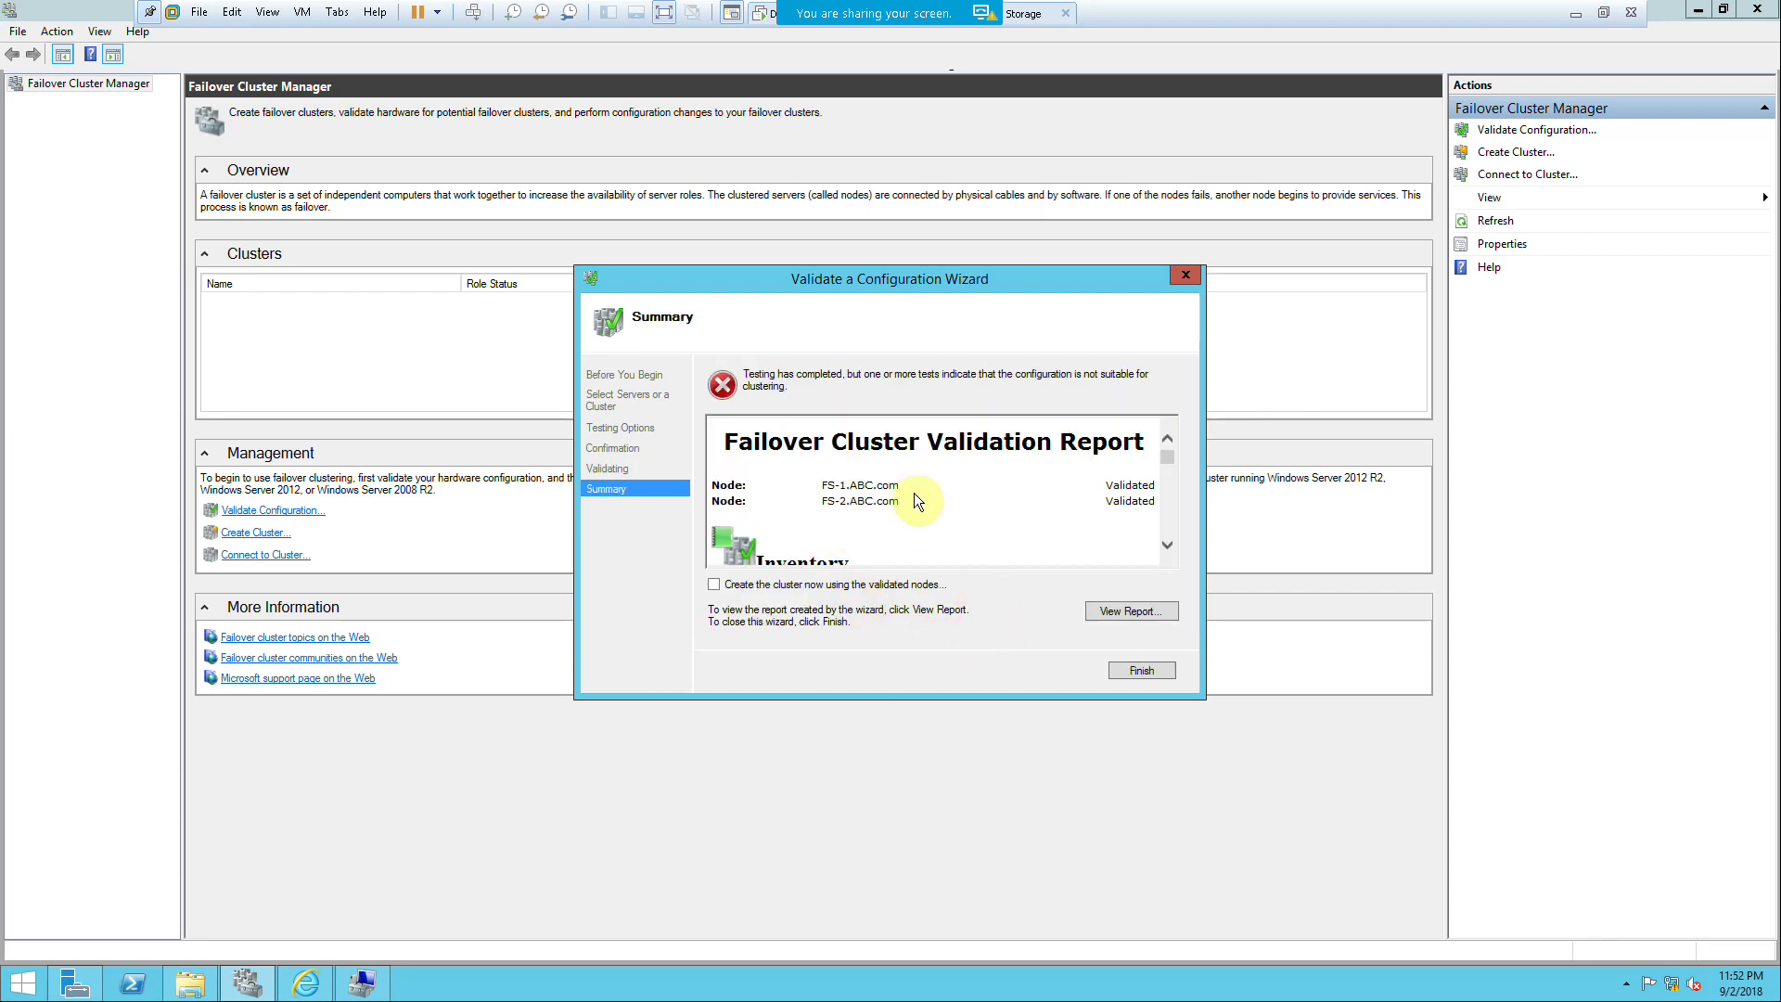
# Step: Close the finished validation wizard and start the Create Cluster Wizard
pyautogui.click(361, 982)
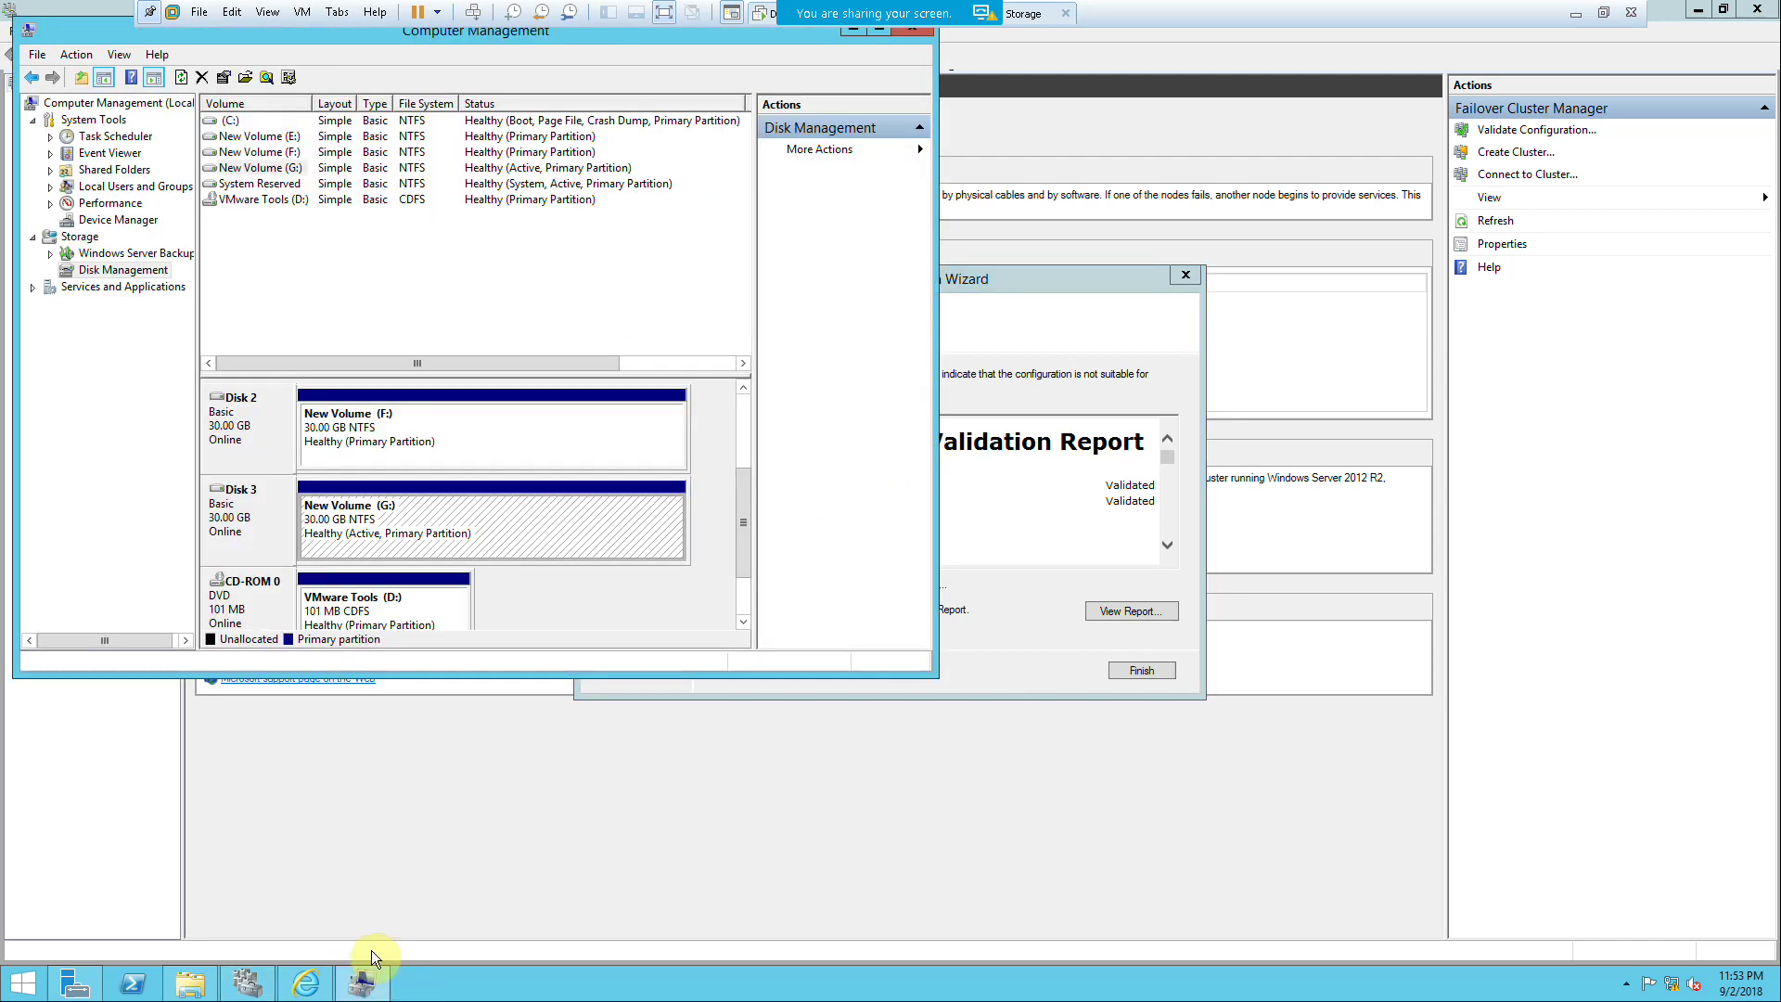
pyautogui.click(1031, 643)
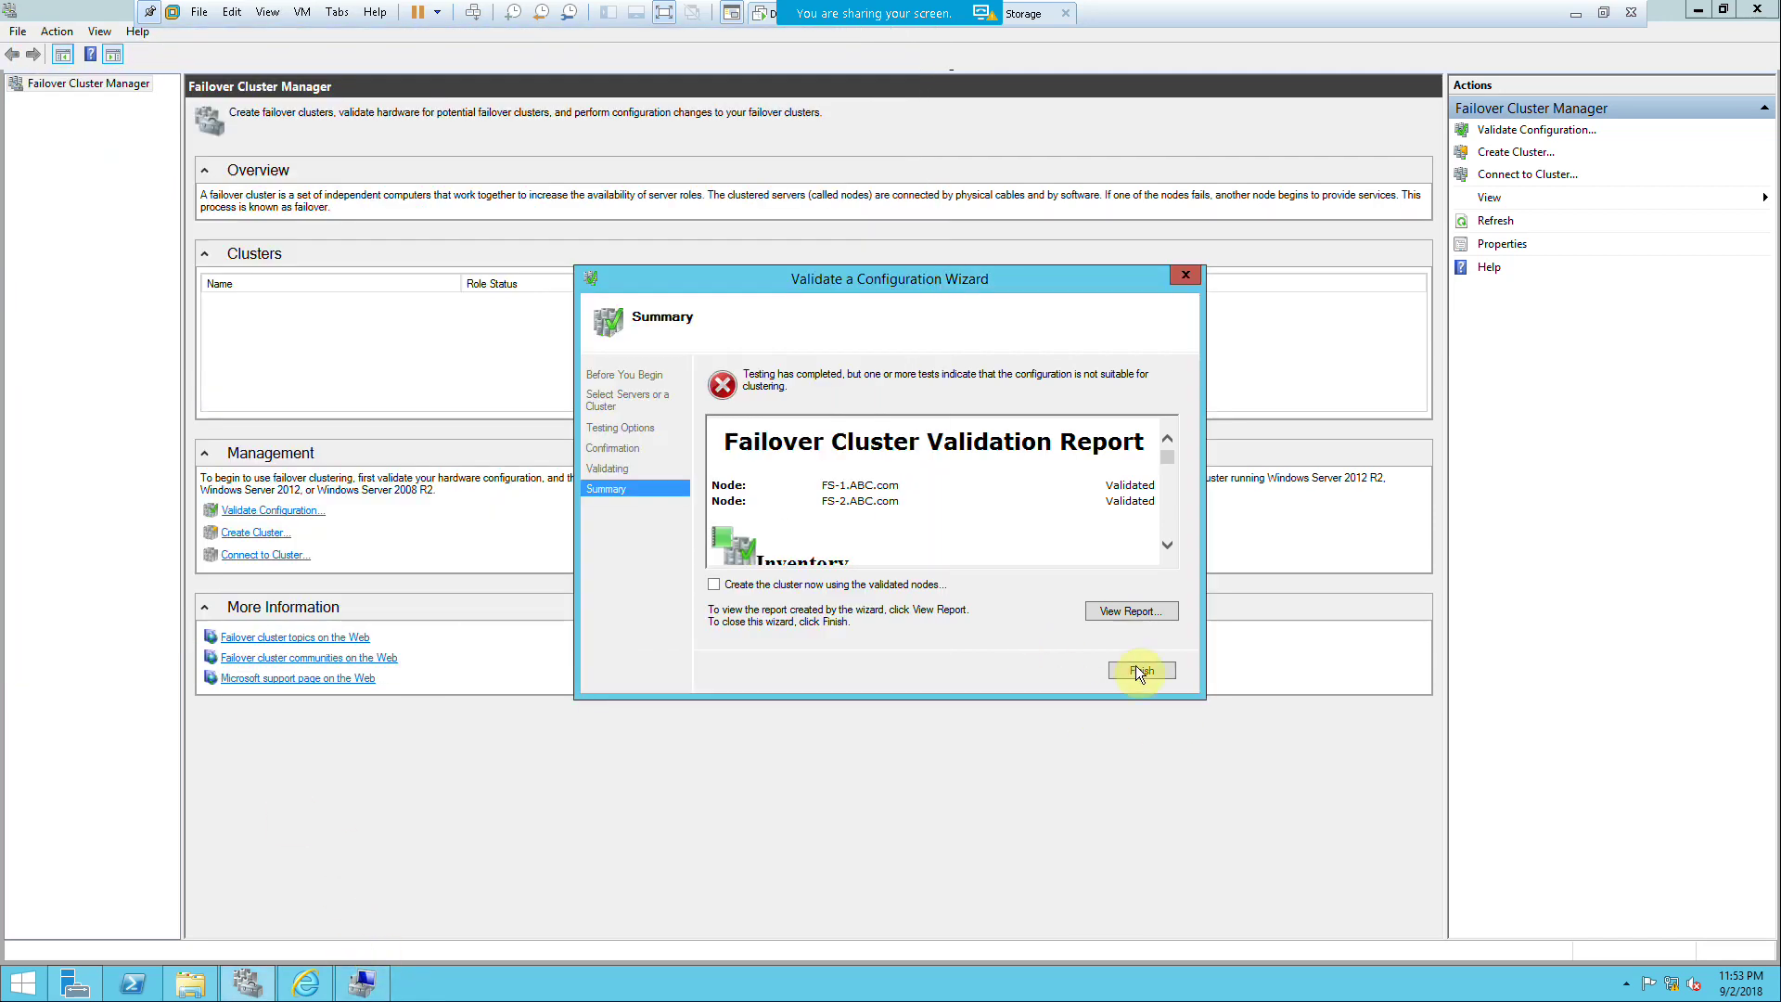
pyautogui.click(1136, 668)
pyautogui.click(258, 532)
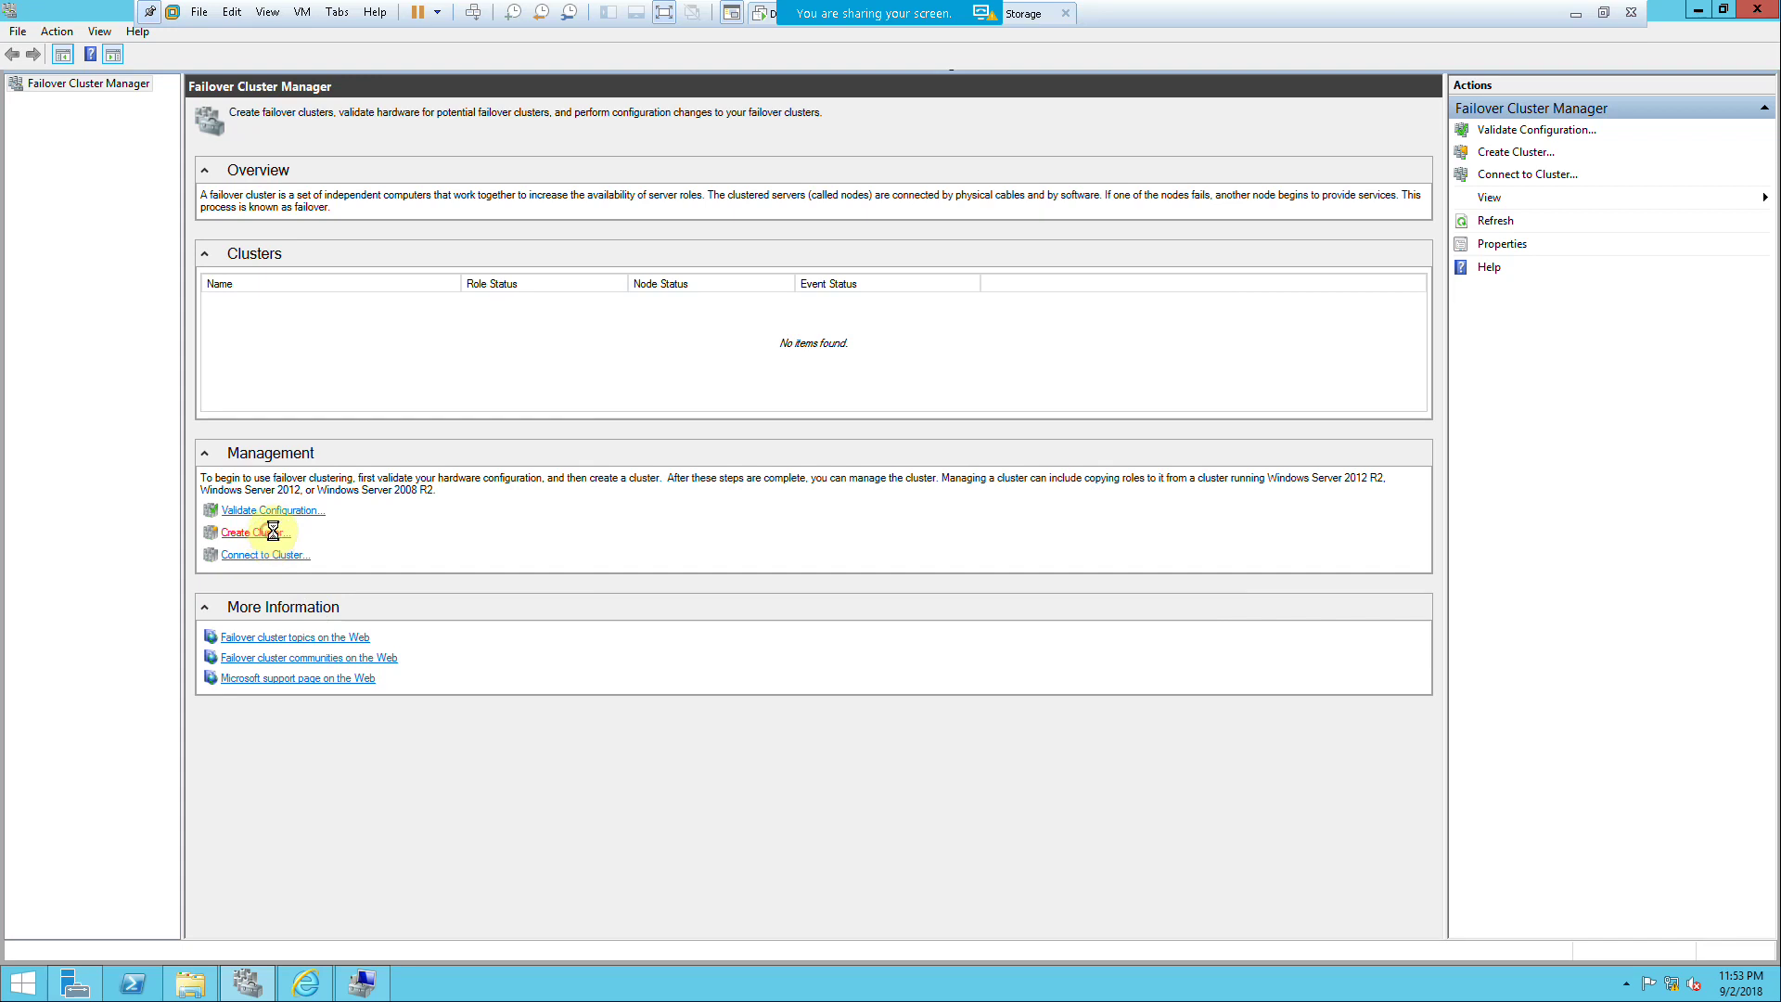
pyautogui.click(1045, 664)
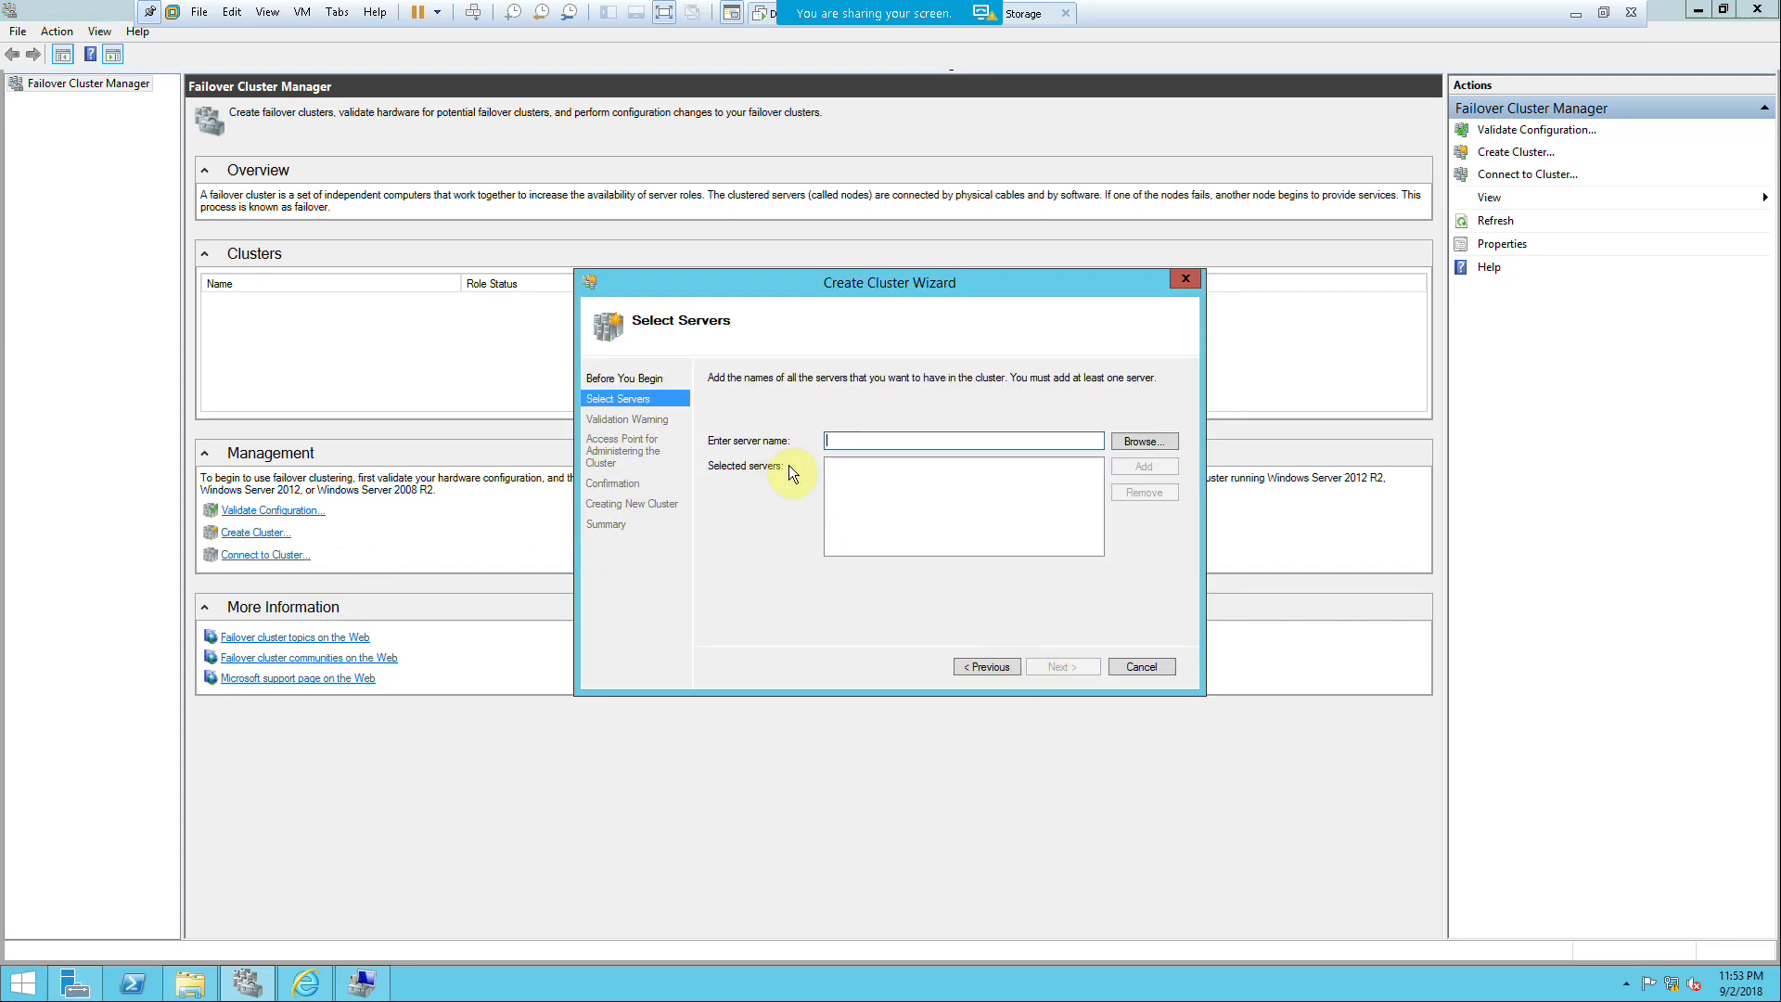
# Step: Search the directory for 'f', add FS-1 and FS-2 as cluster servers, and continue
pyautogui.click(1173, 441)
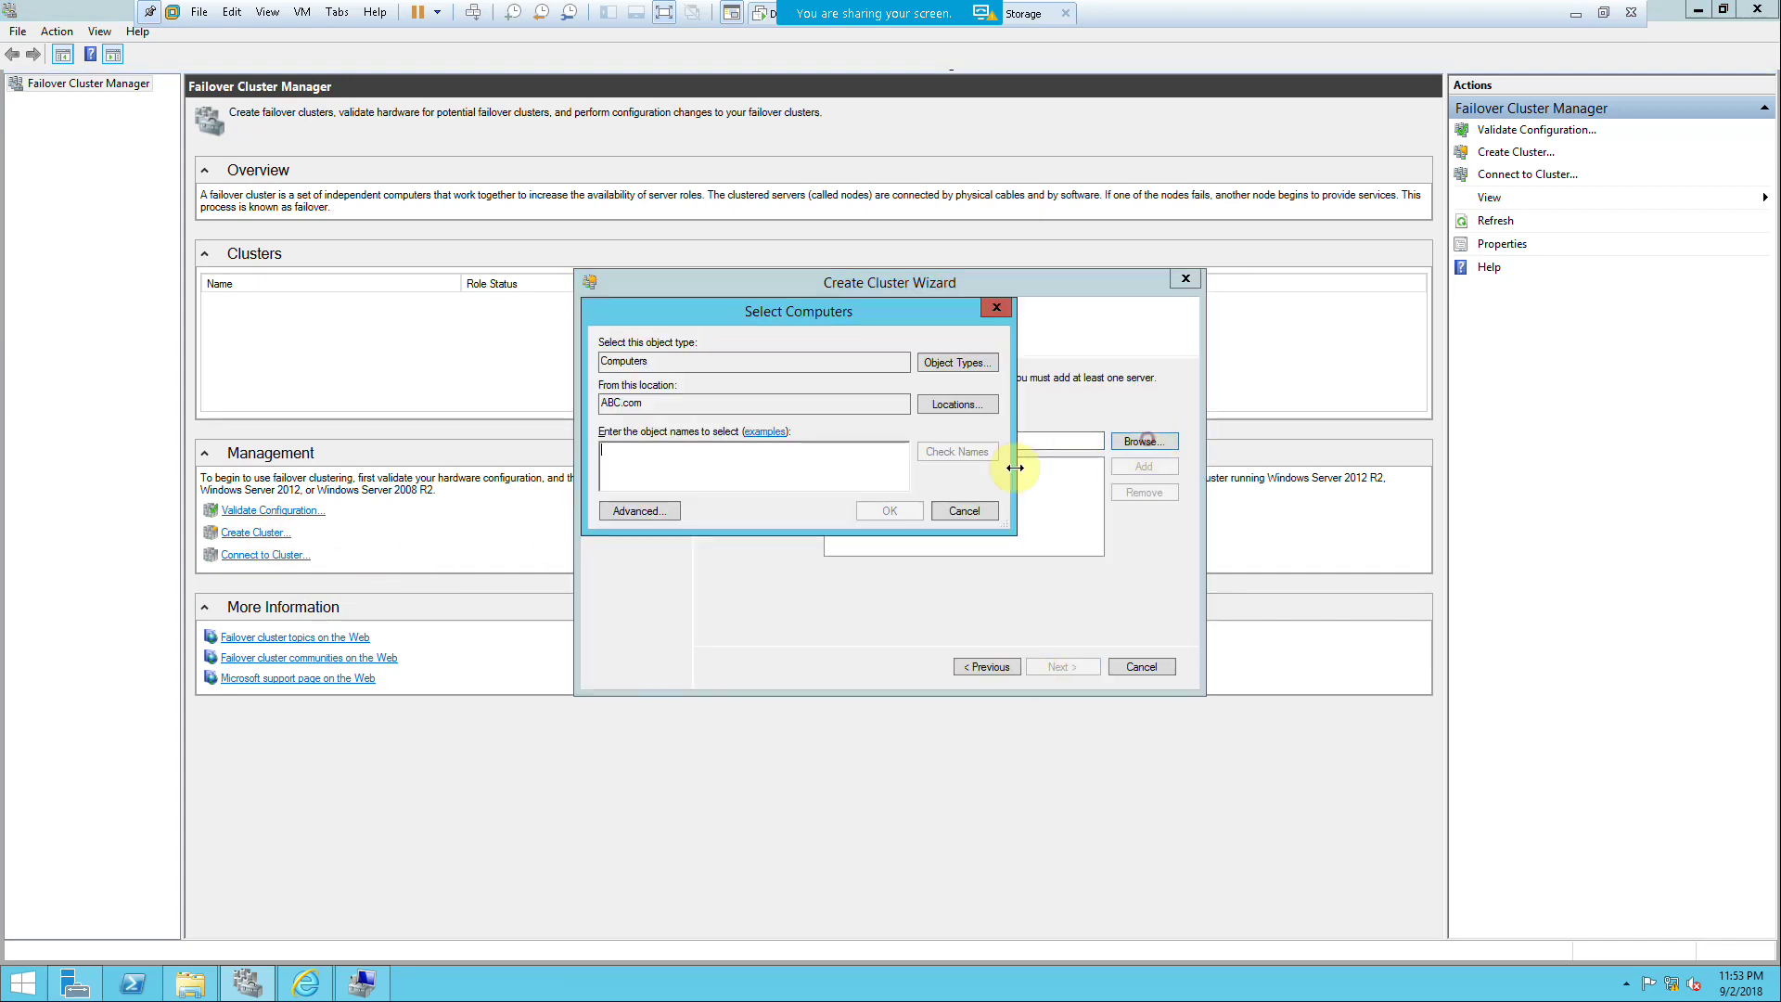
pyautogui.write('fs')
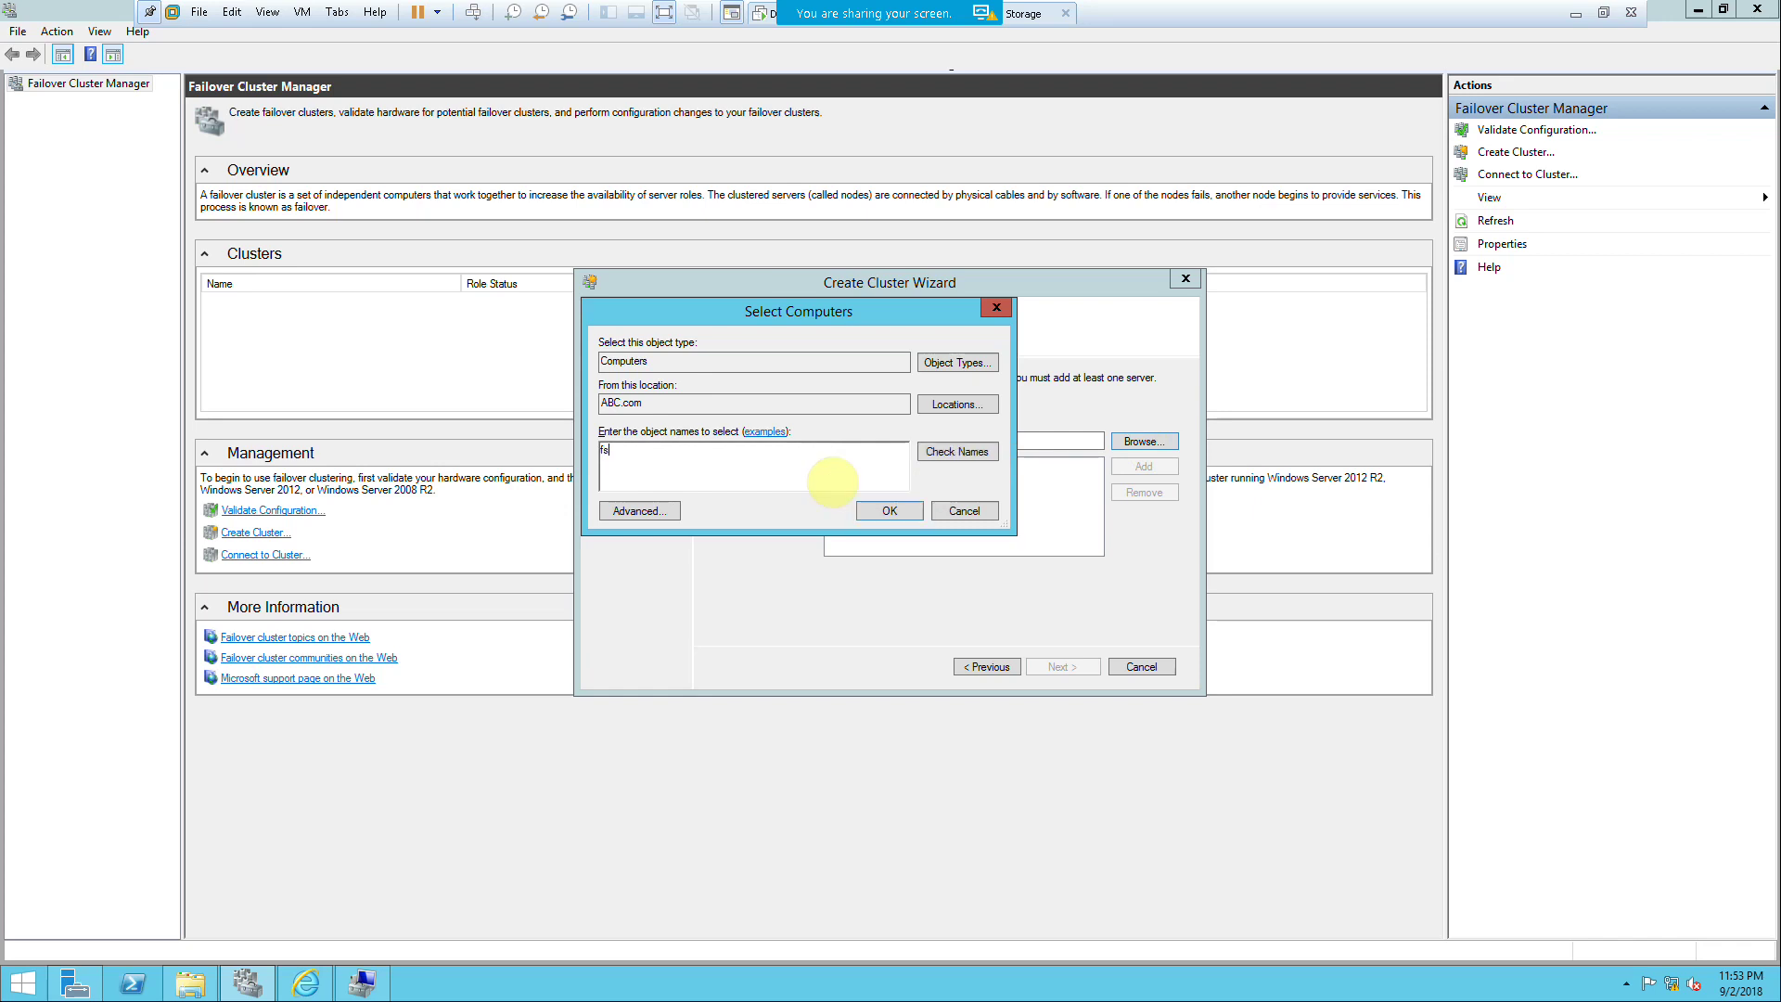
pyautogui.press('Return')
pyautogui.click(679, 454)
pyautogui.keyDown('shift'); pyautogui.click(664, 468); pyautogui.keyUp('shift')
pyautogui.click(1015, 627)
pyautogui.click(886, 513)
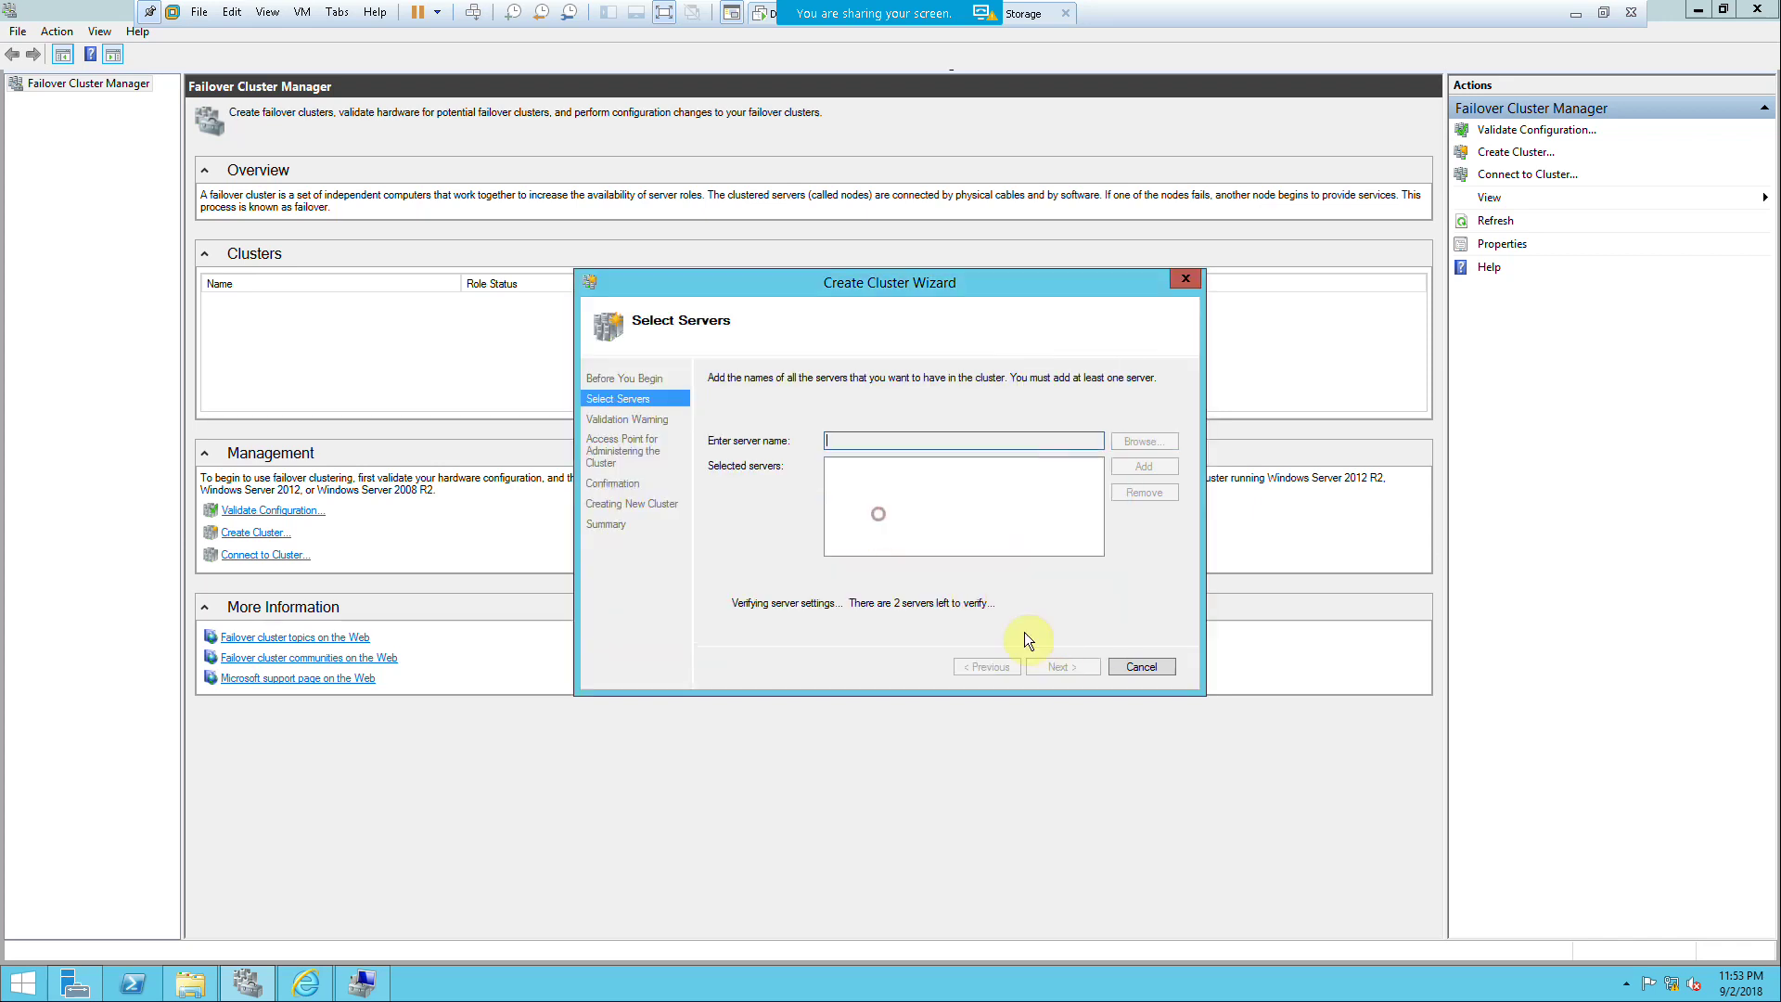
pyautogui.click(1067, 673)
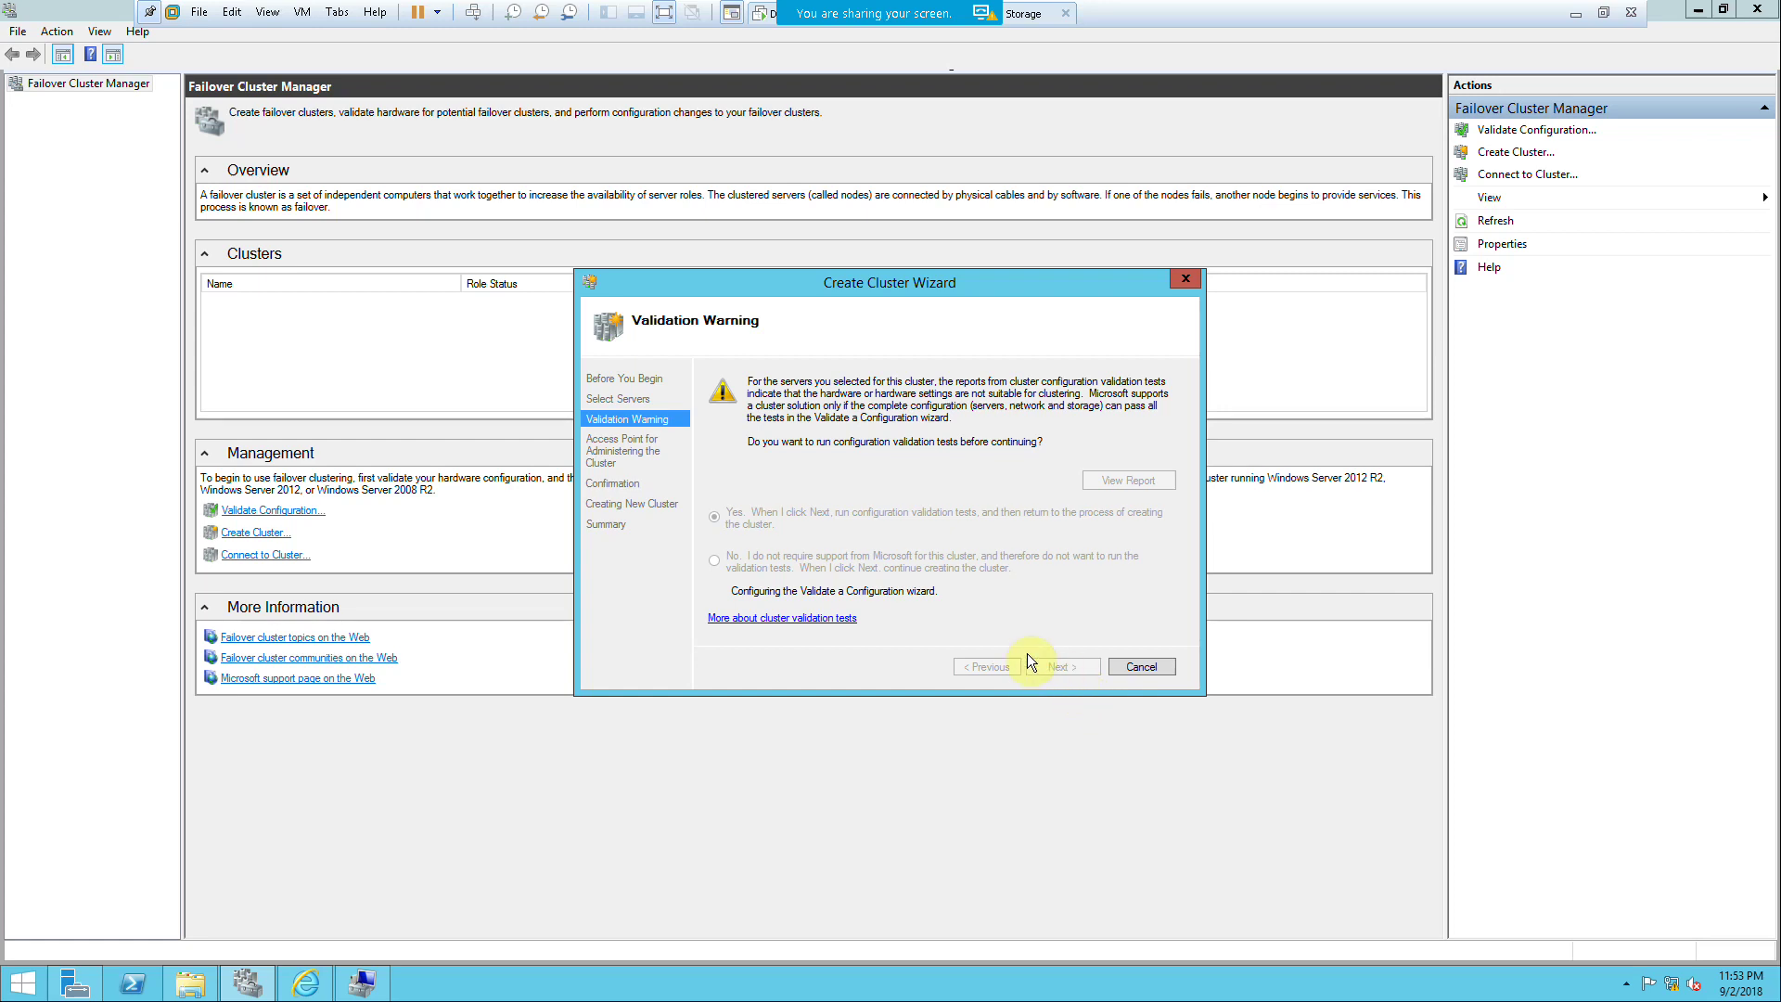
pyautogui.click(1602, 13)
# Step: On FS-2, enlarge Disk Management to confirm volumes E:, F: and G:, then return to Server Manager
pyautogui.click(450, 89)
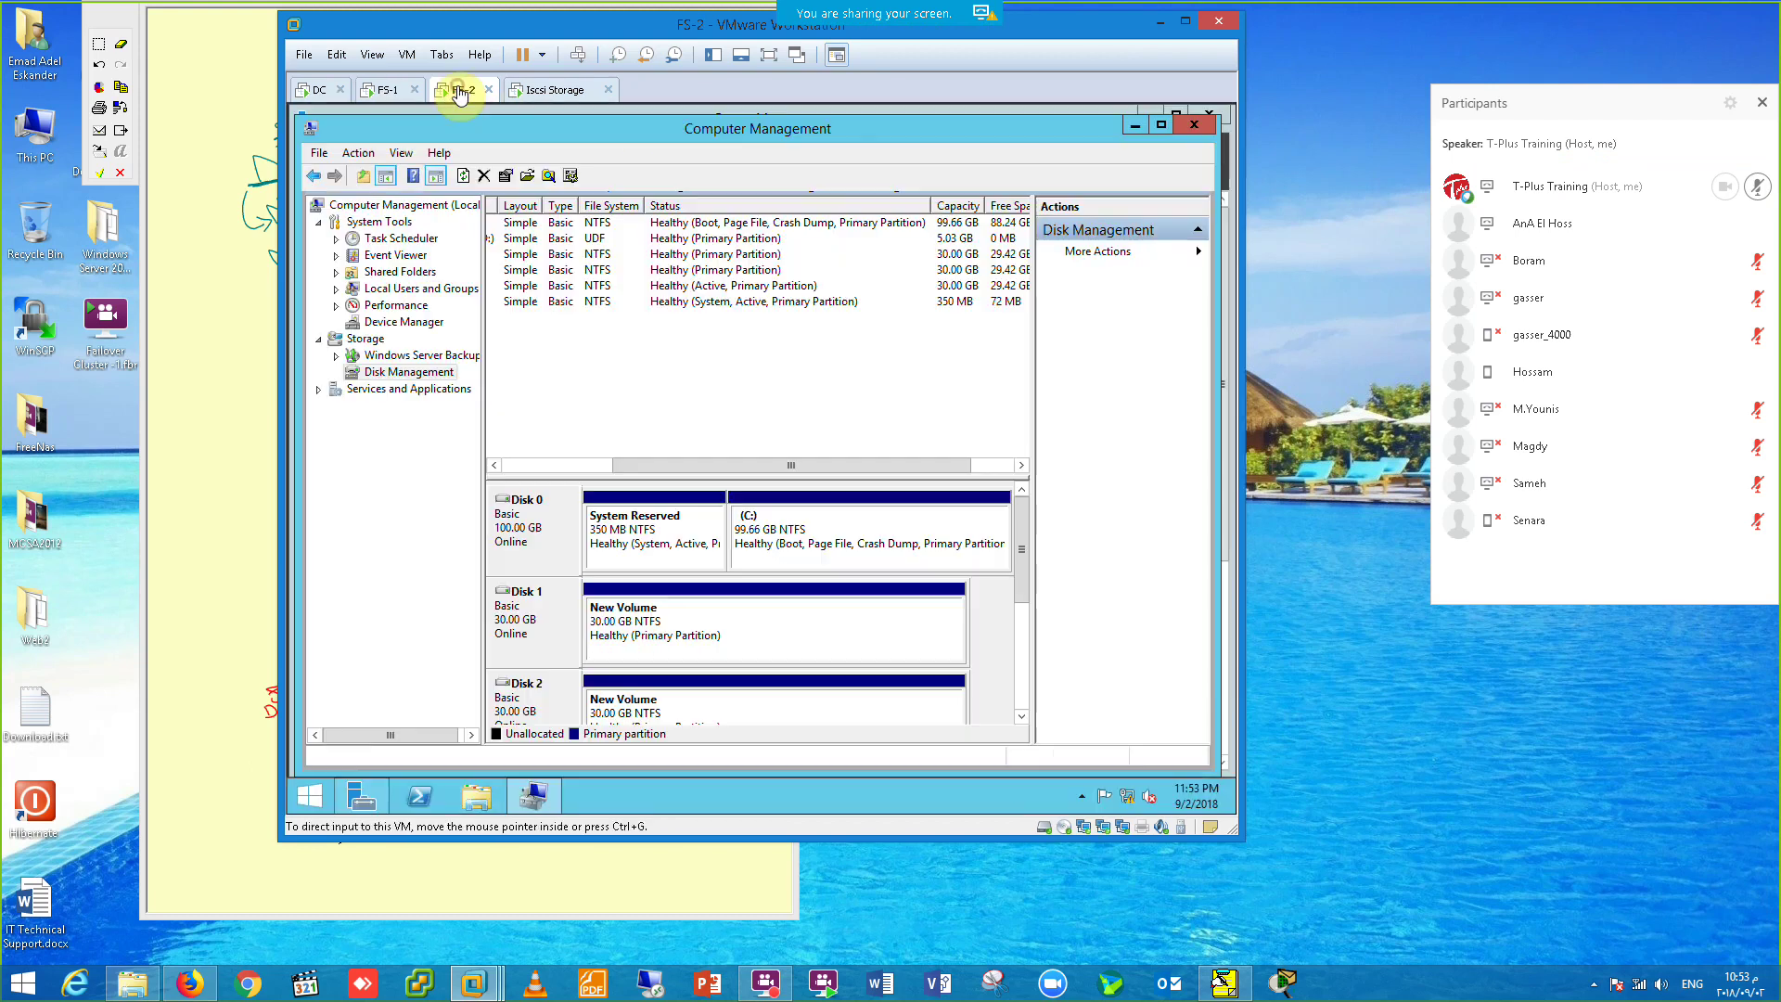
pyautogui.click(767, 55)
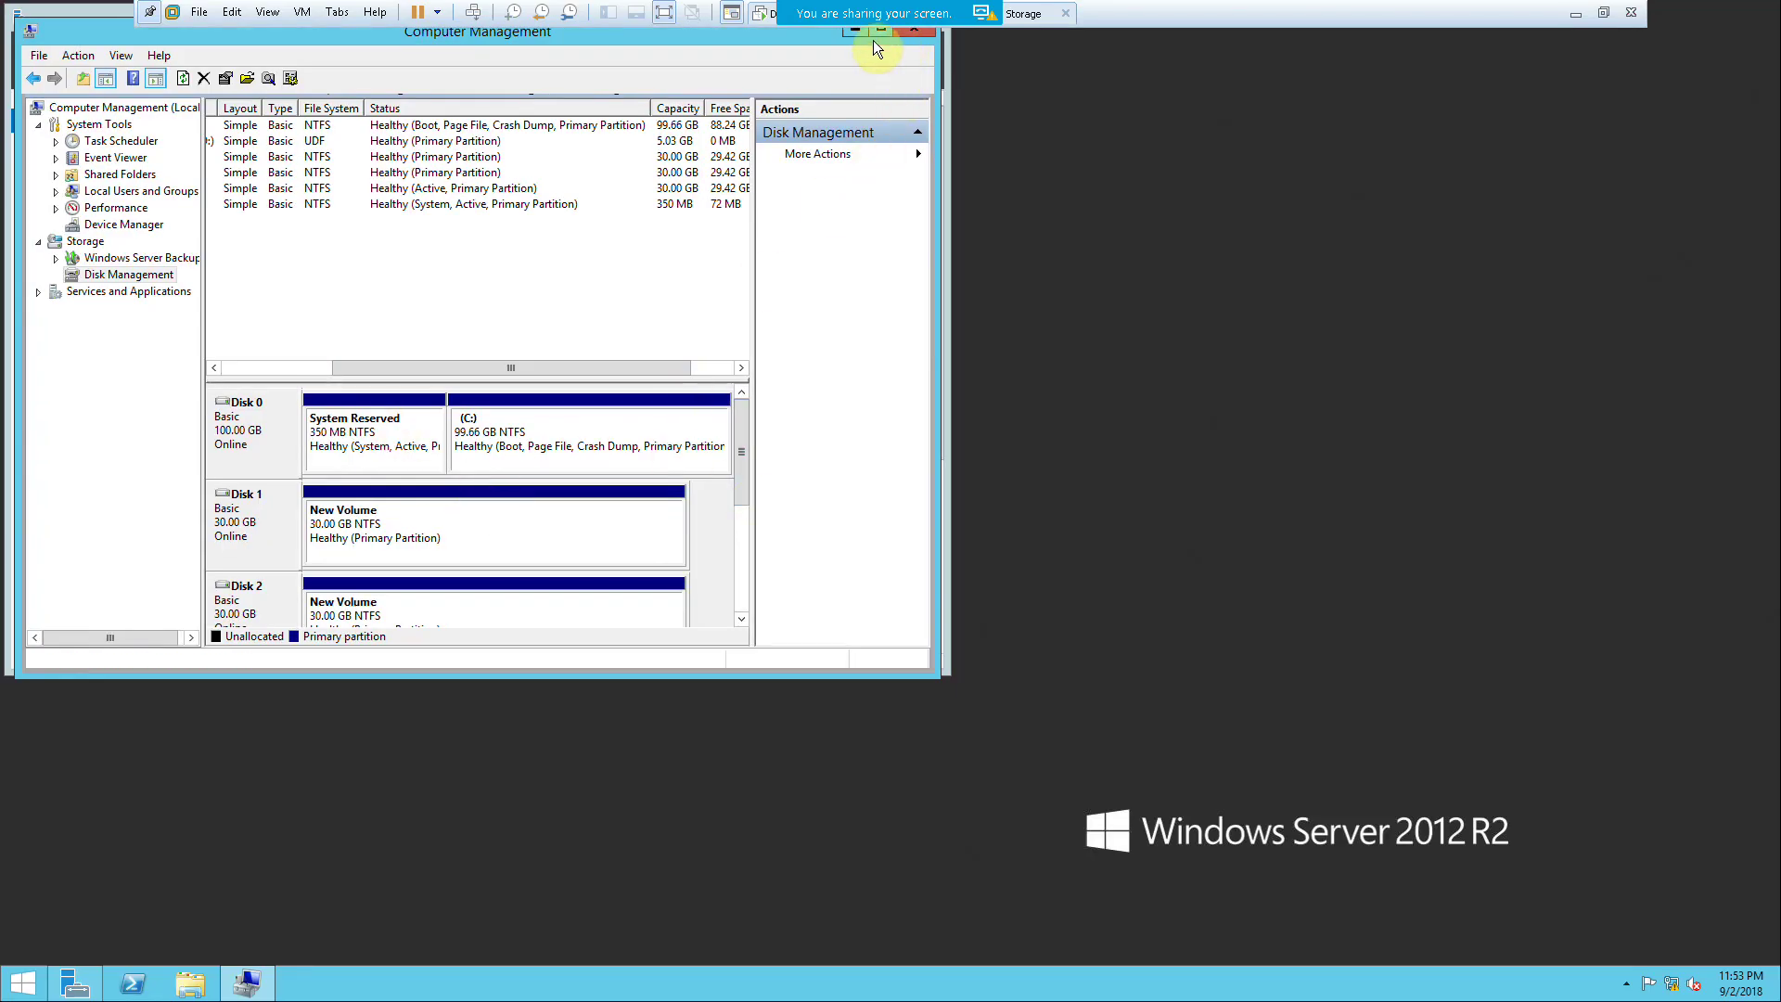
pyautogui.click(858, 32)
pyautogui.click(809, 61)
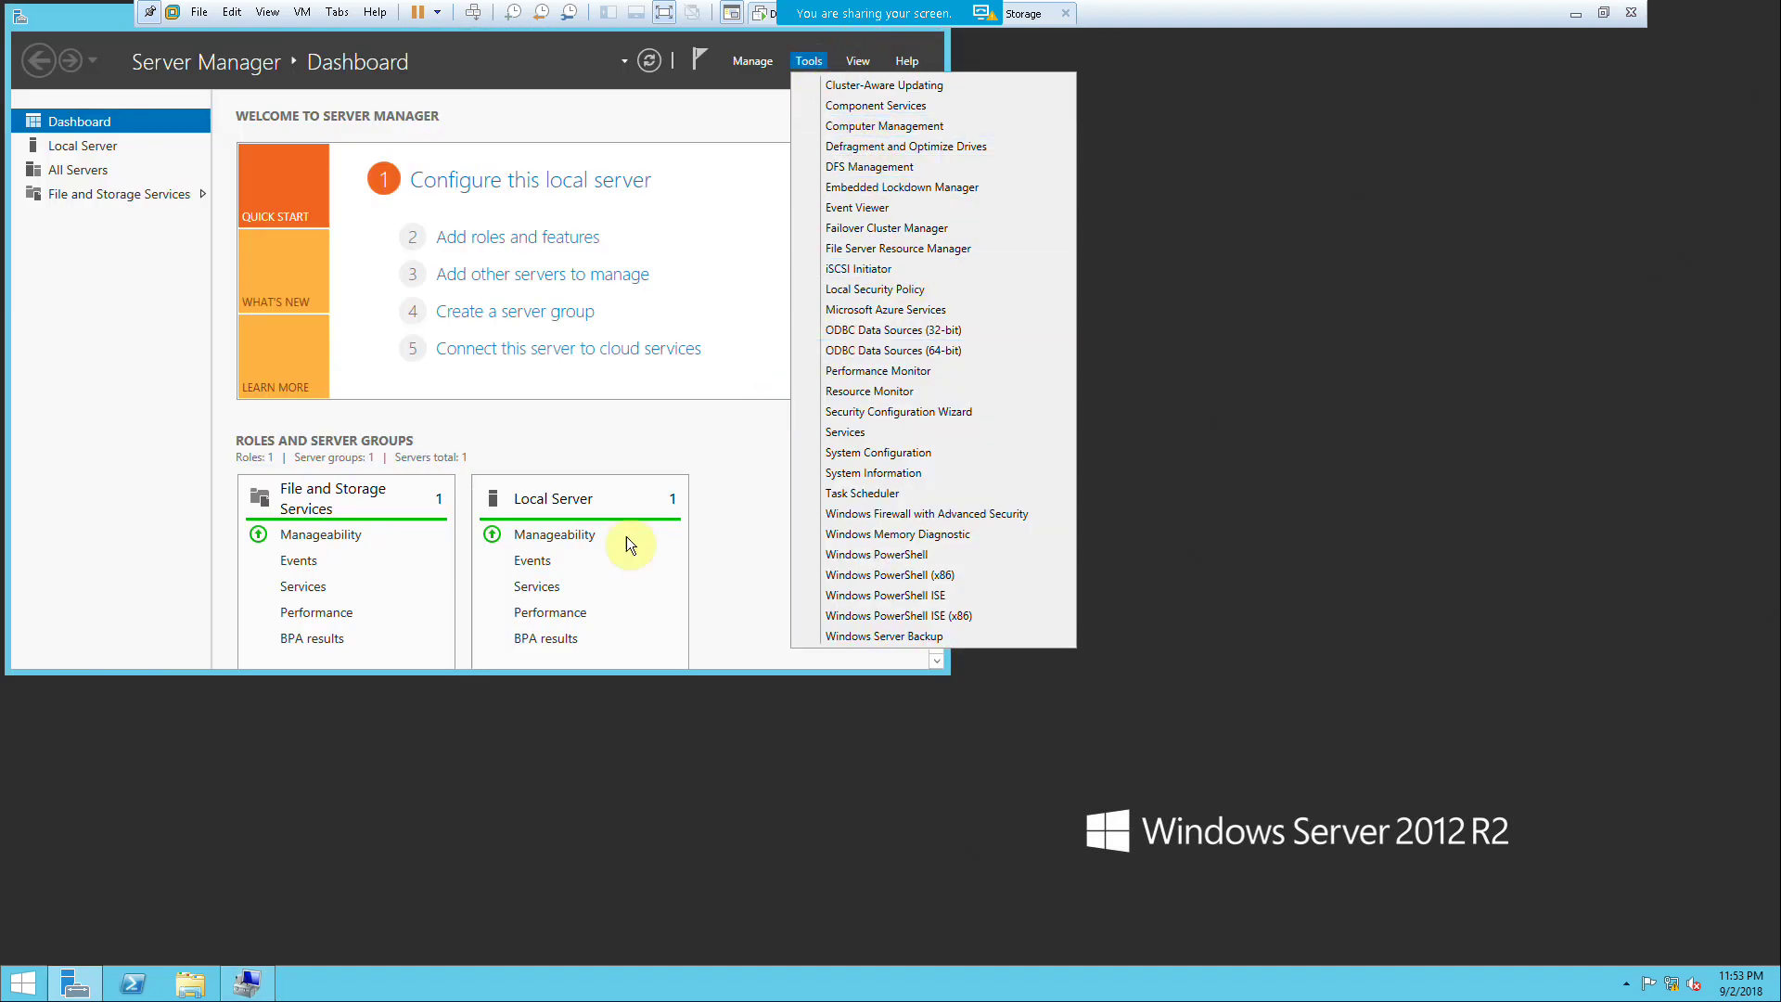
pyautogui.click(251, 986)
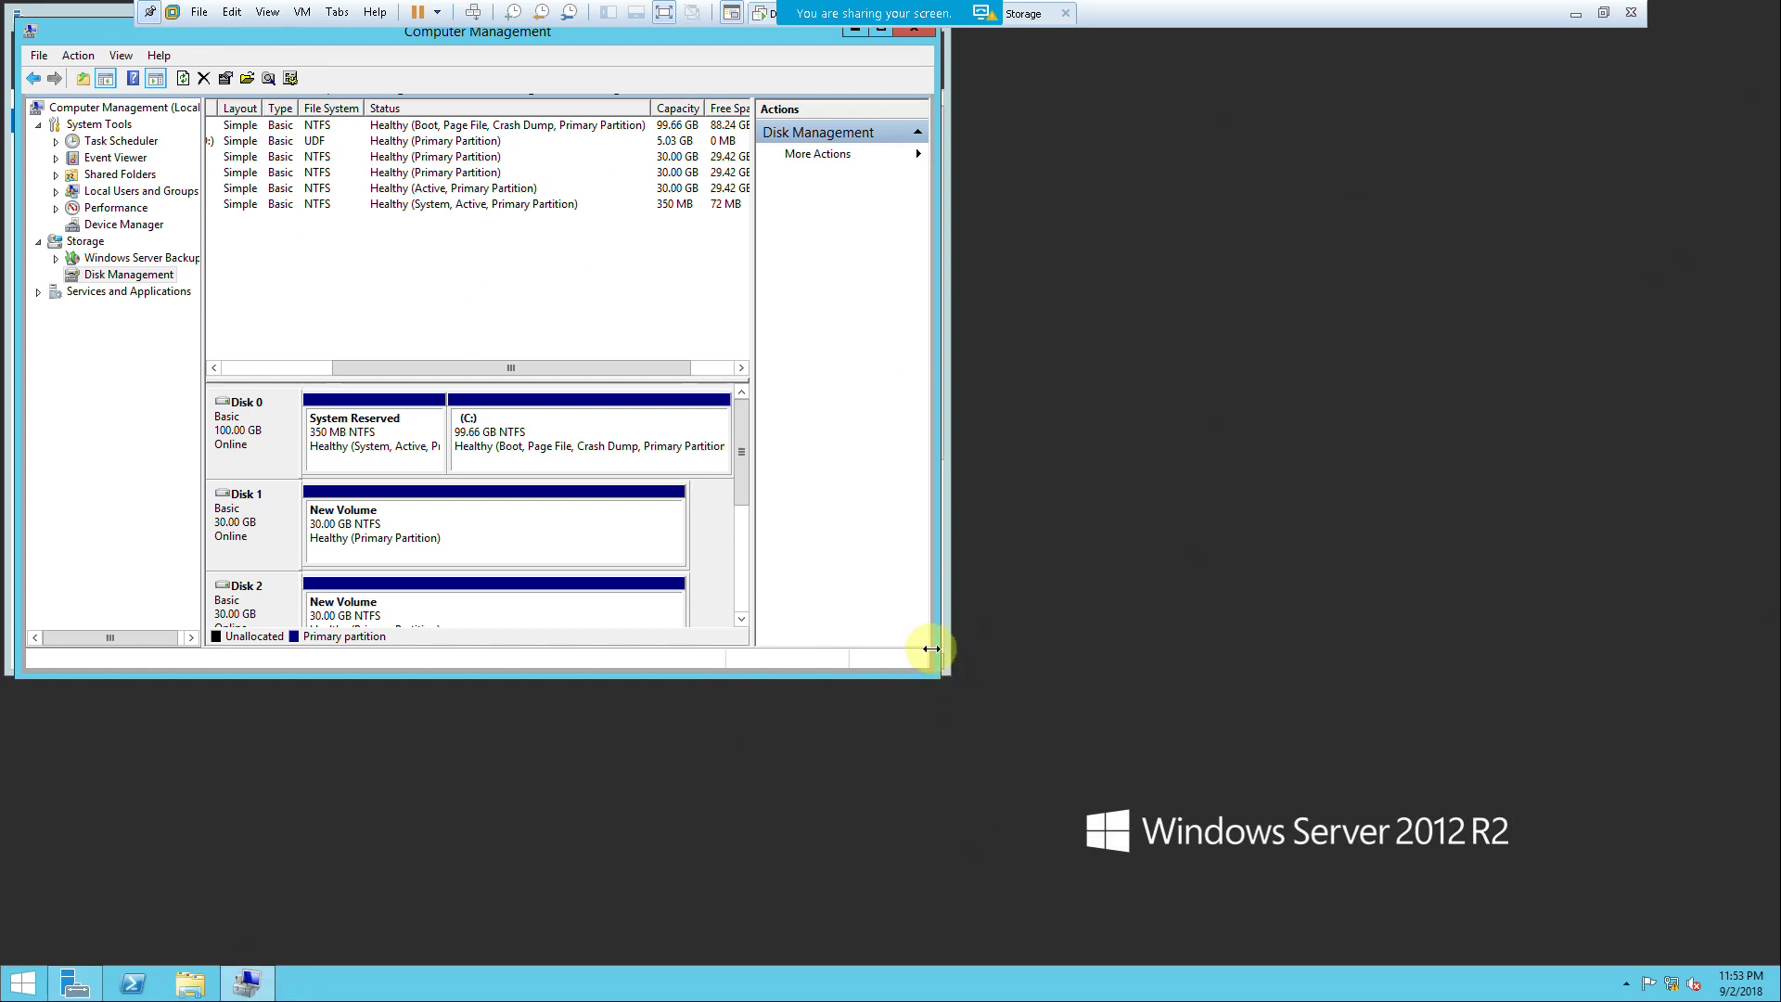
pyautogui.moveTo(934, 668); pyautogui.dragTo(1170, 942)
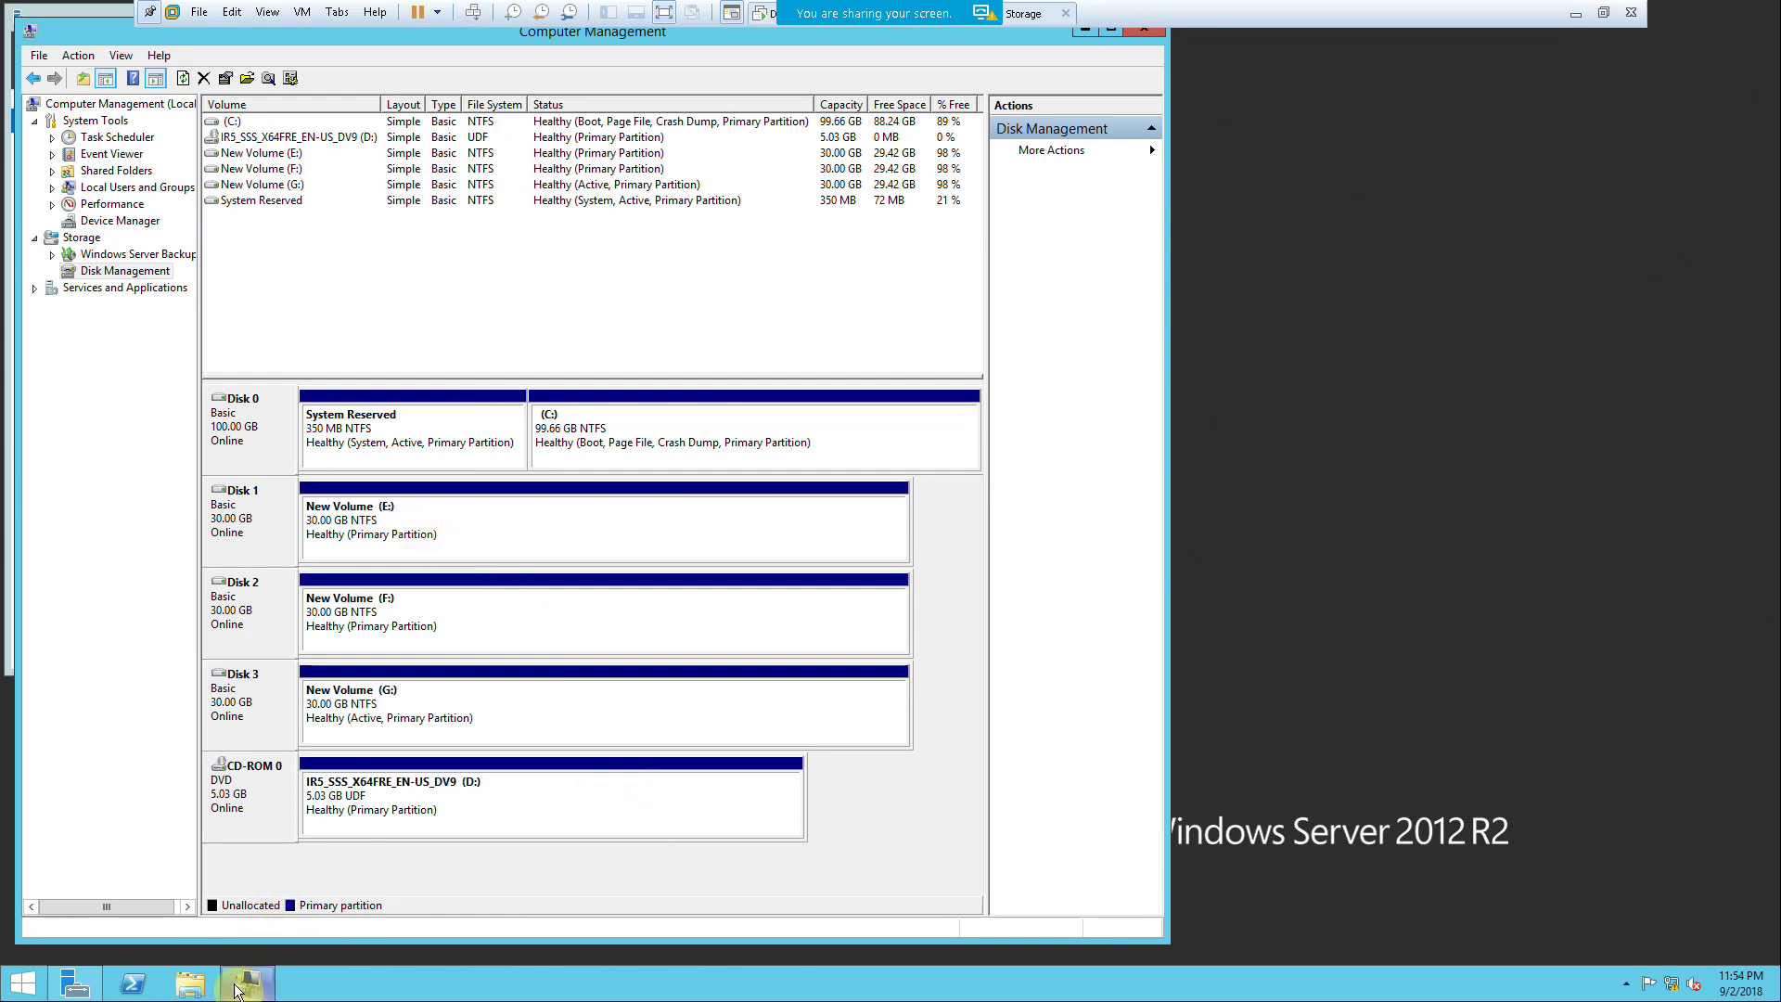
pyautogui.click(57, 981)
pyautogui.click(810, 63)
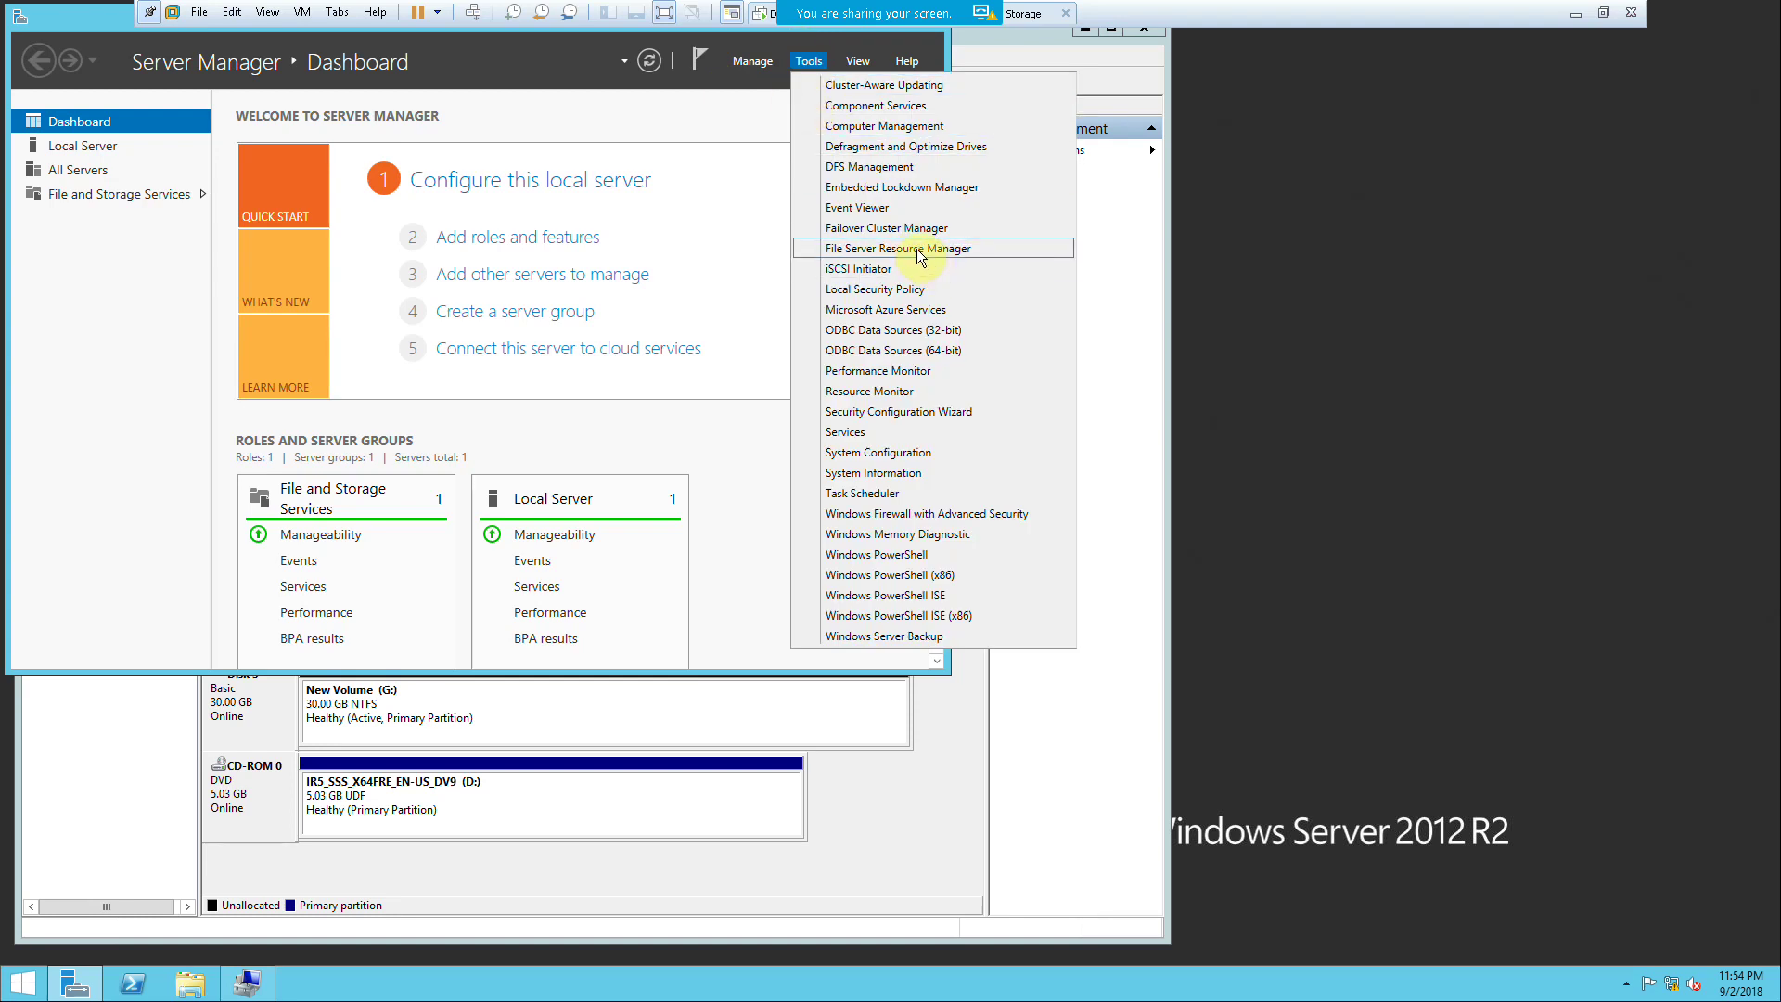
pyautogui.click(911, 228)
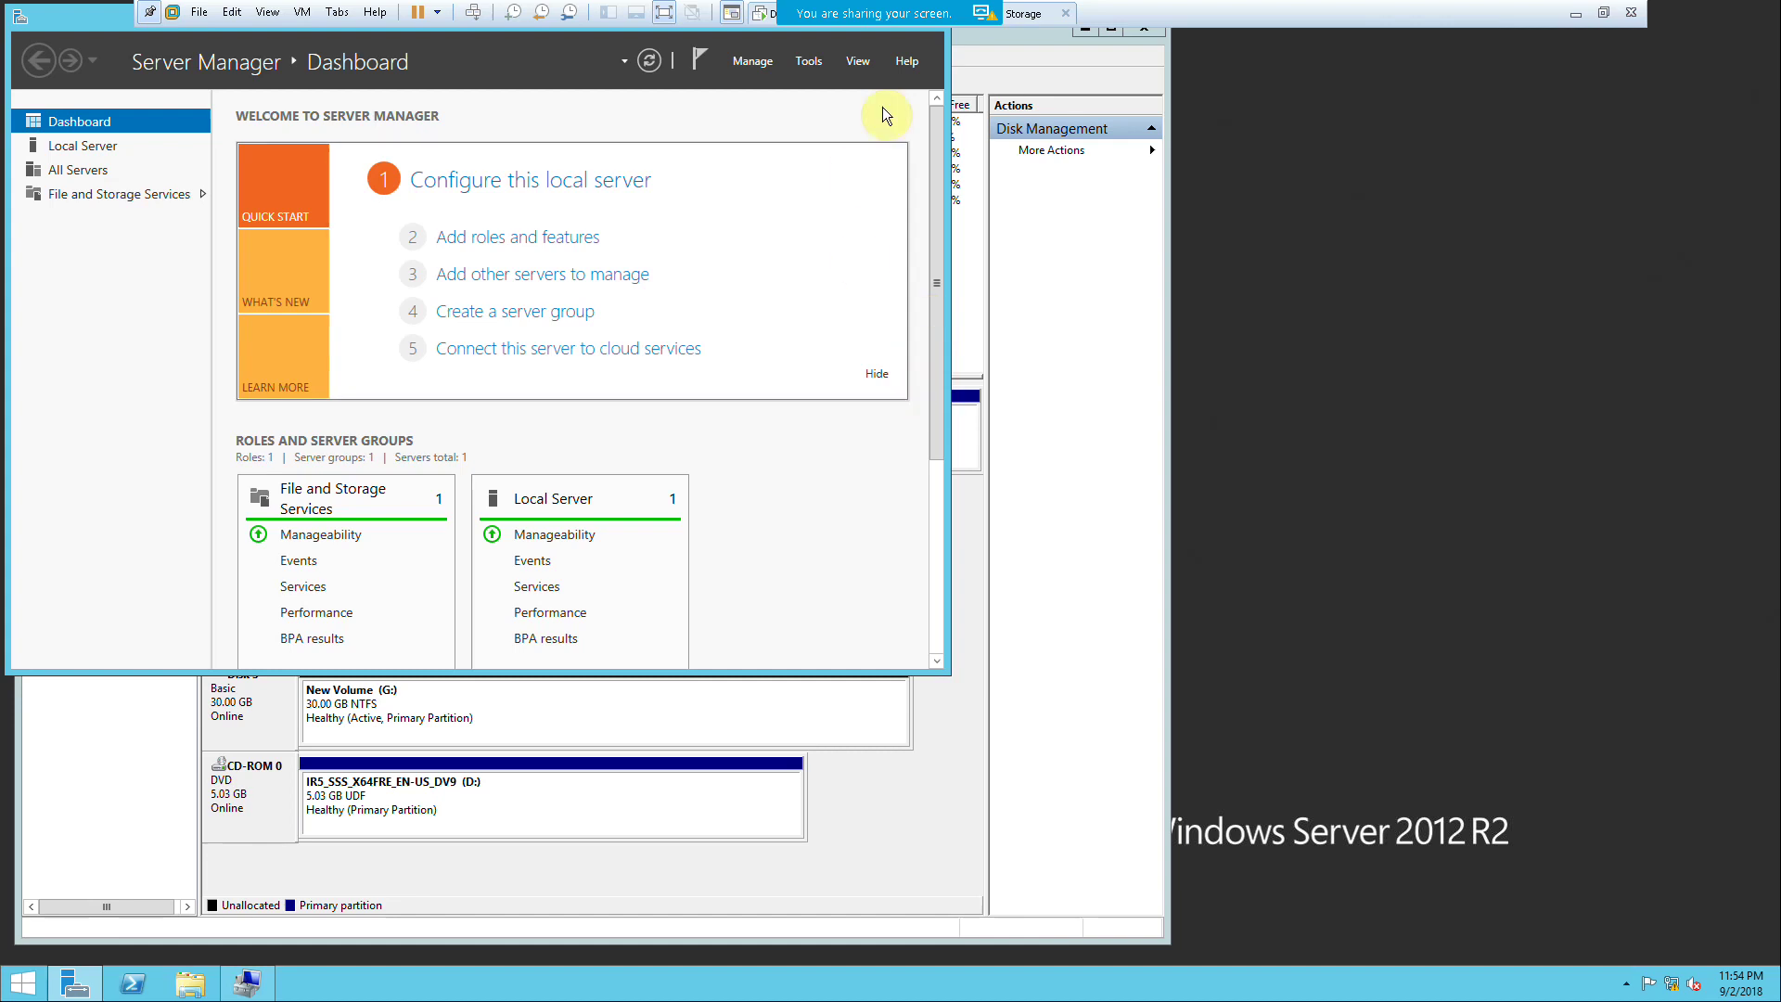
pyautogui.click(1601, 14)
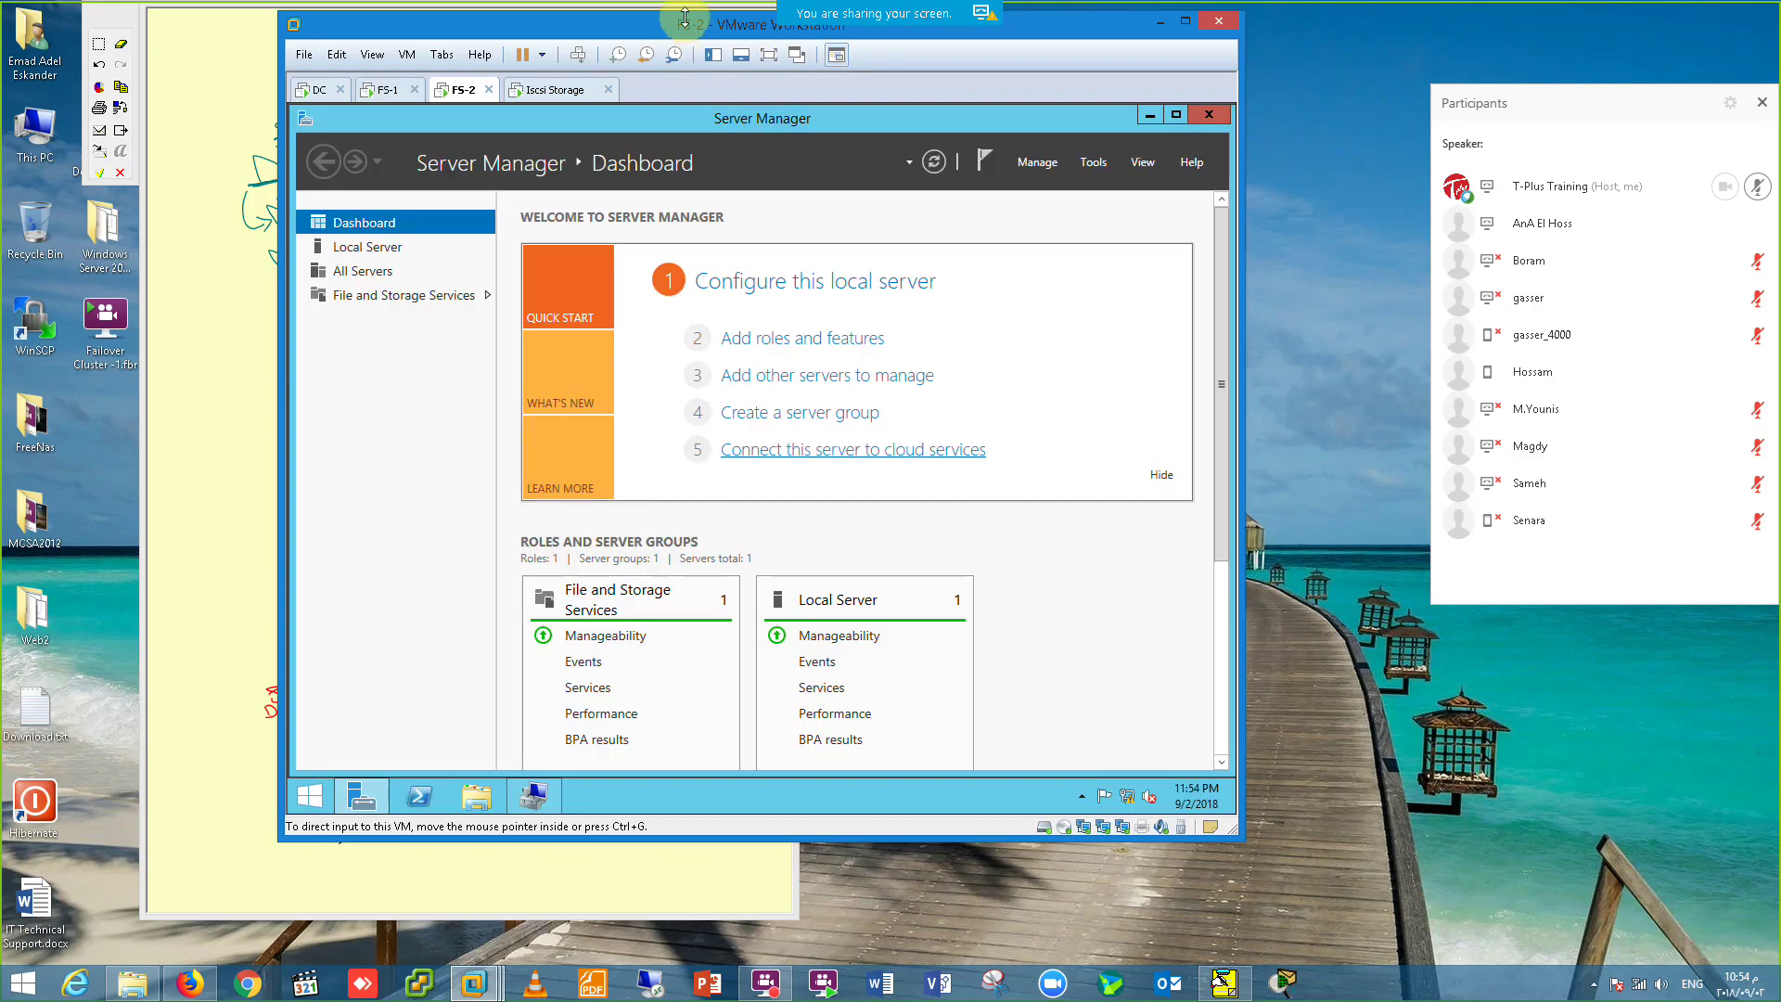
# Step: On FS-1, cancel the separate validation run and choose Yes to validate before creating the cluster
pyautogui.click(387, 88)
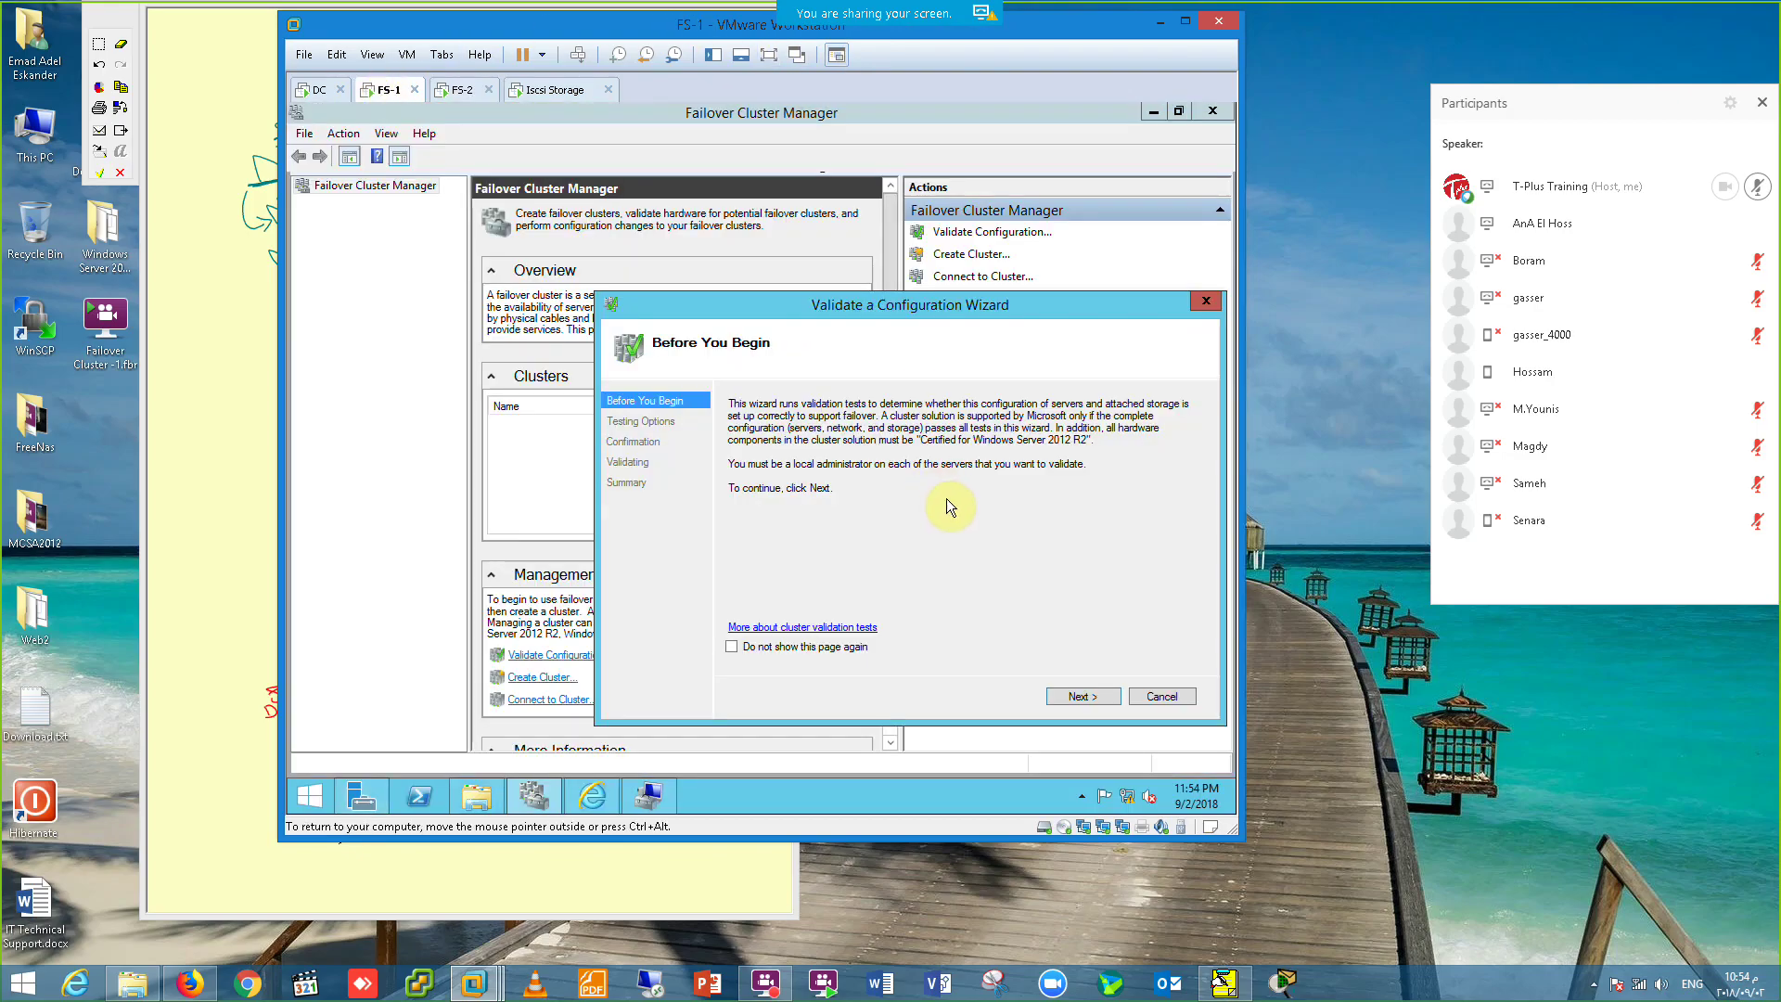
pyautogui.click(1079, 695)
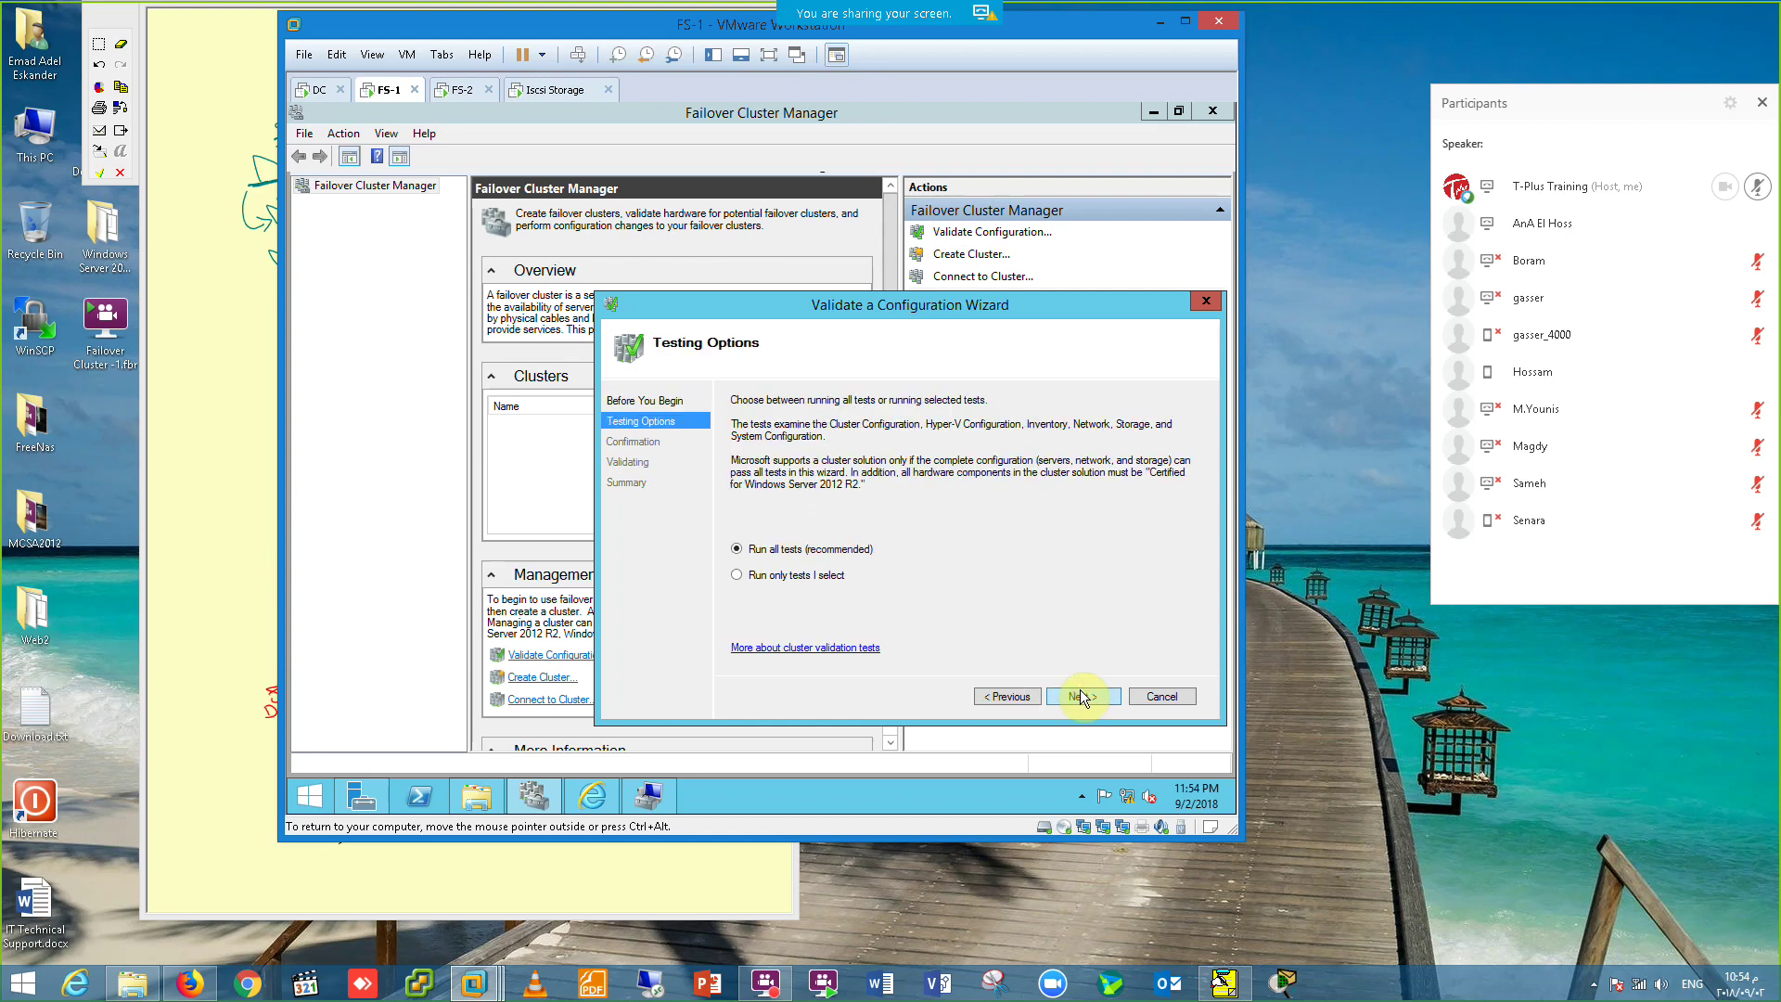
pyautogui.click(1161, 695)
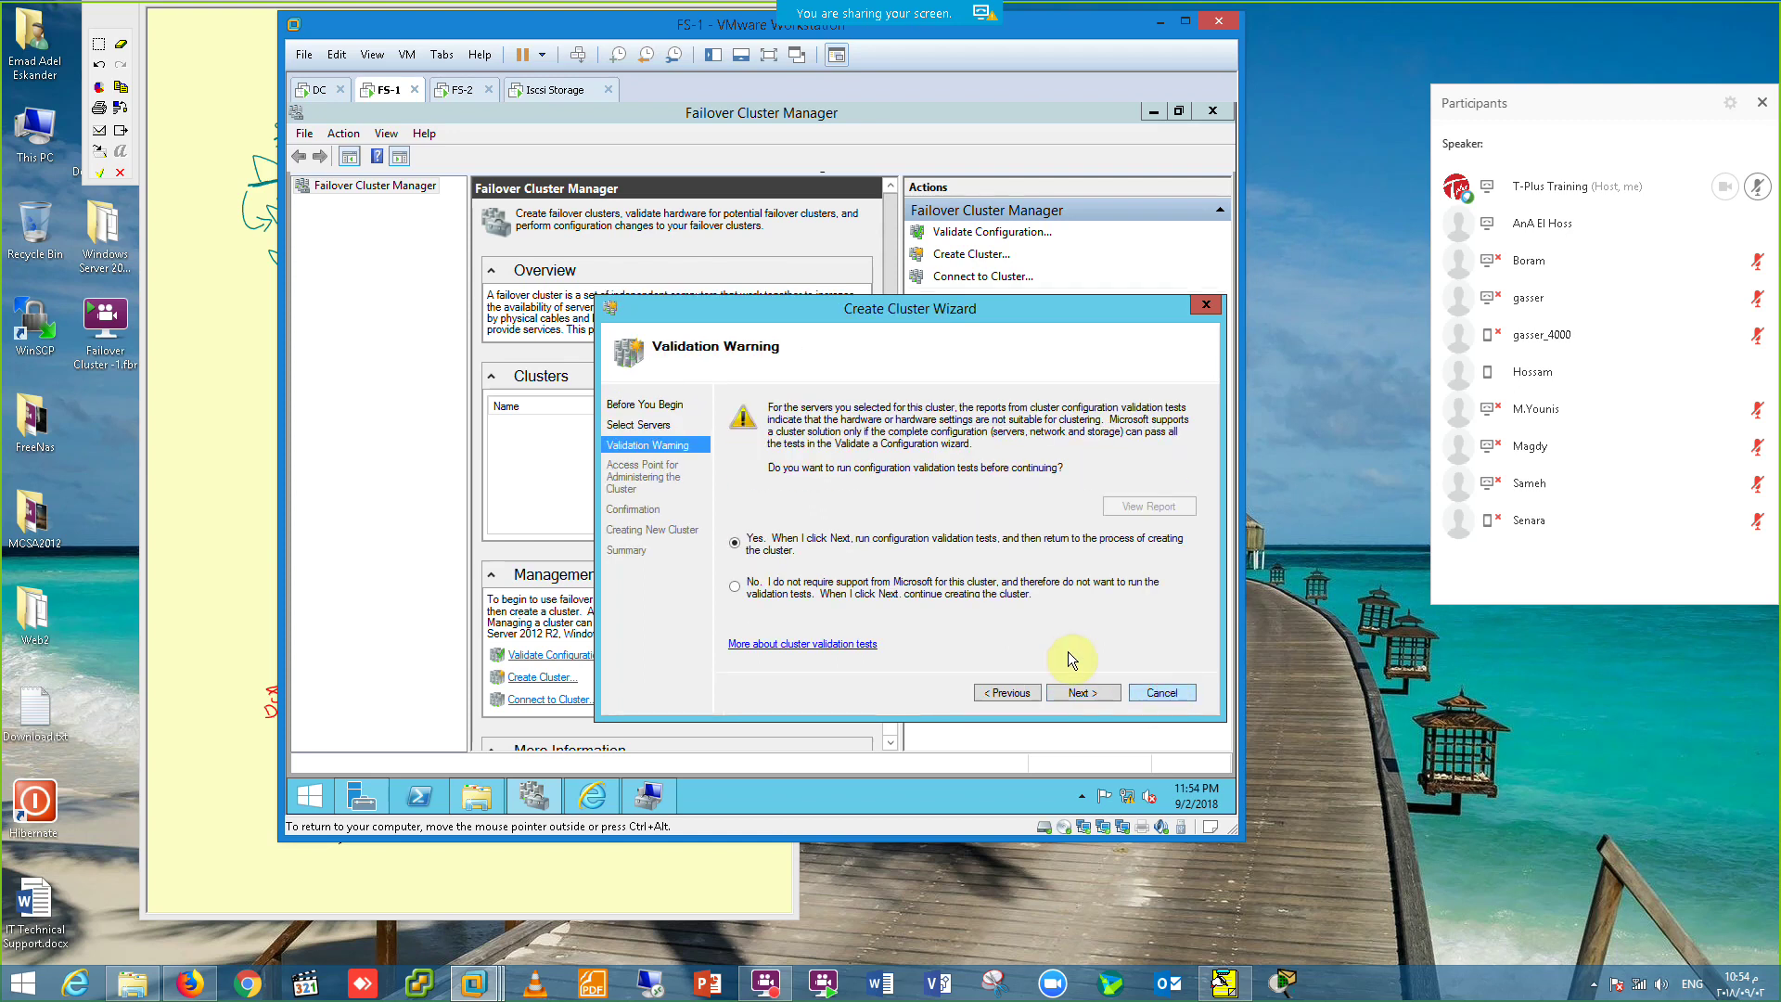
pyautogui.click(1100, 691)
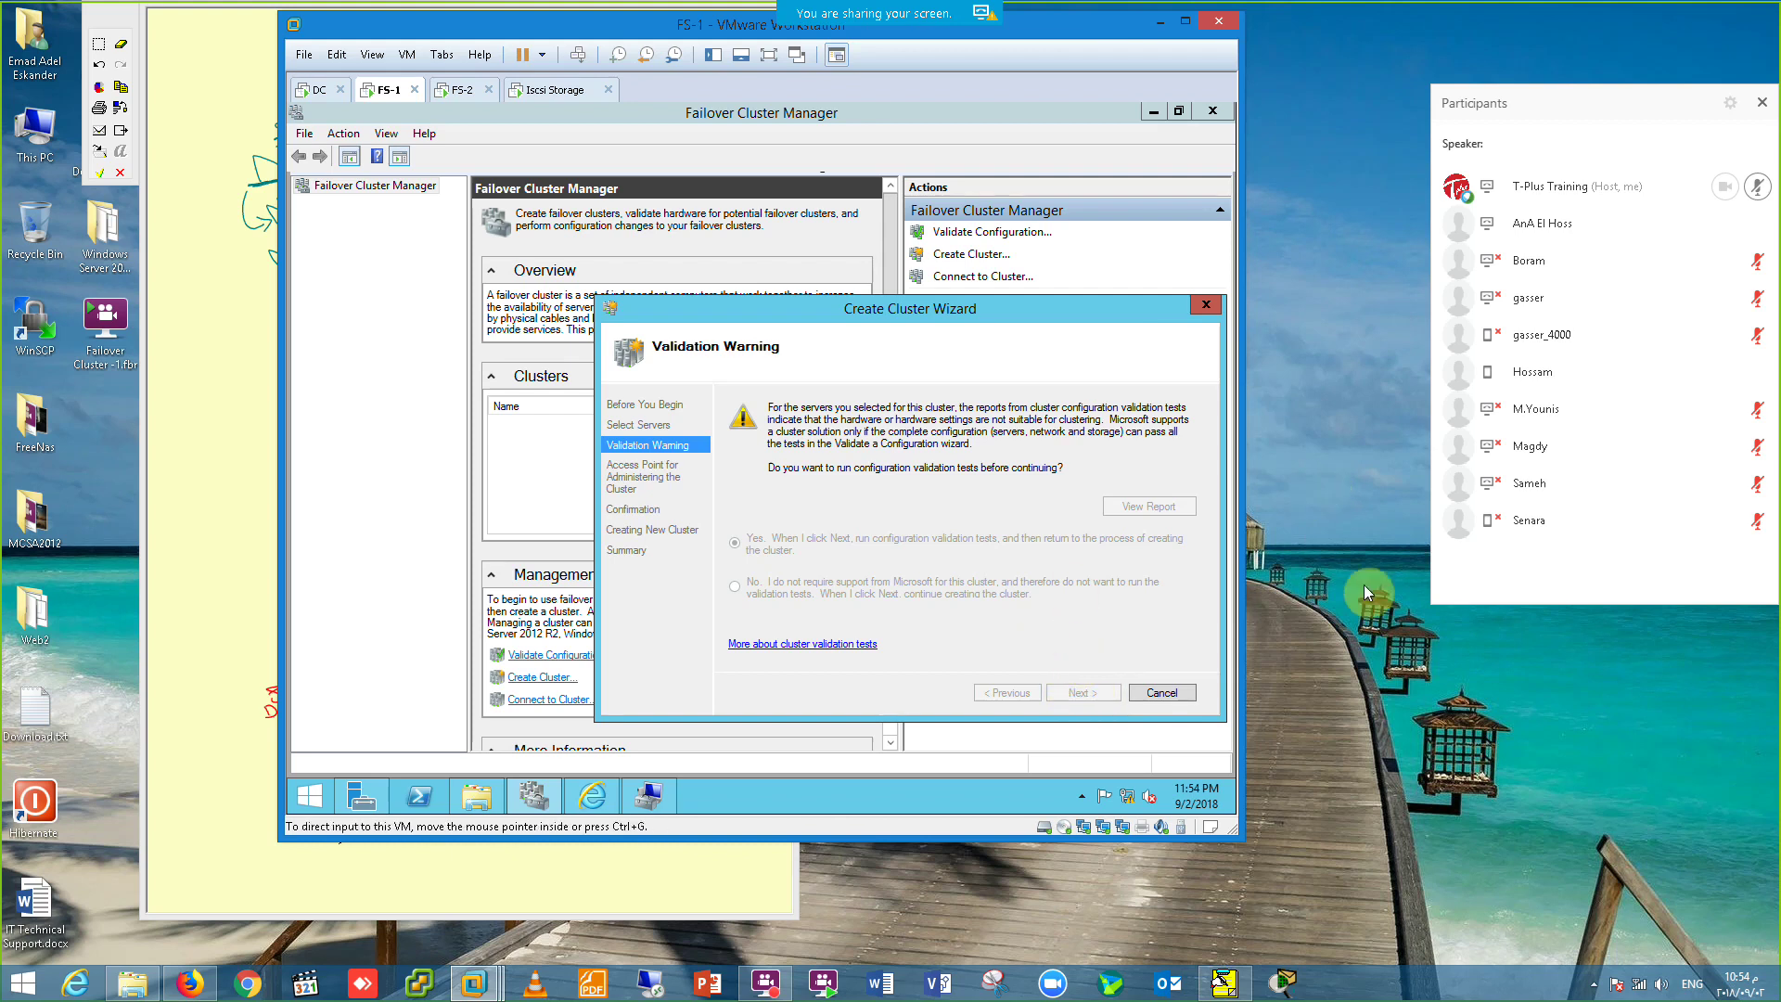
pyautogui.click(461, 90)
pyautogui.click(769, 55)
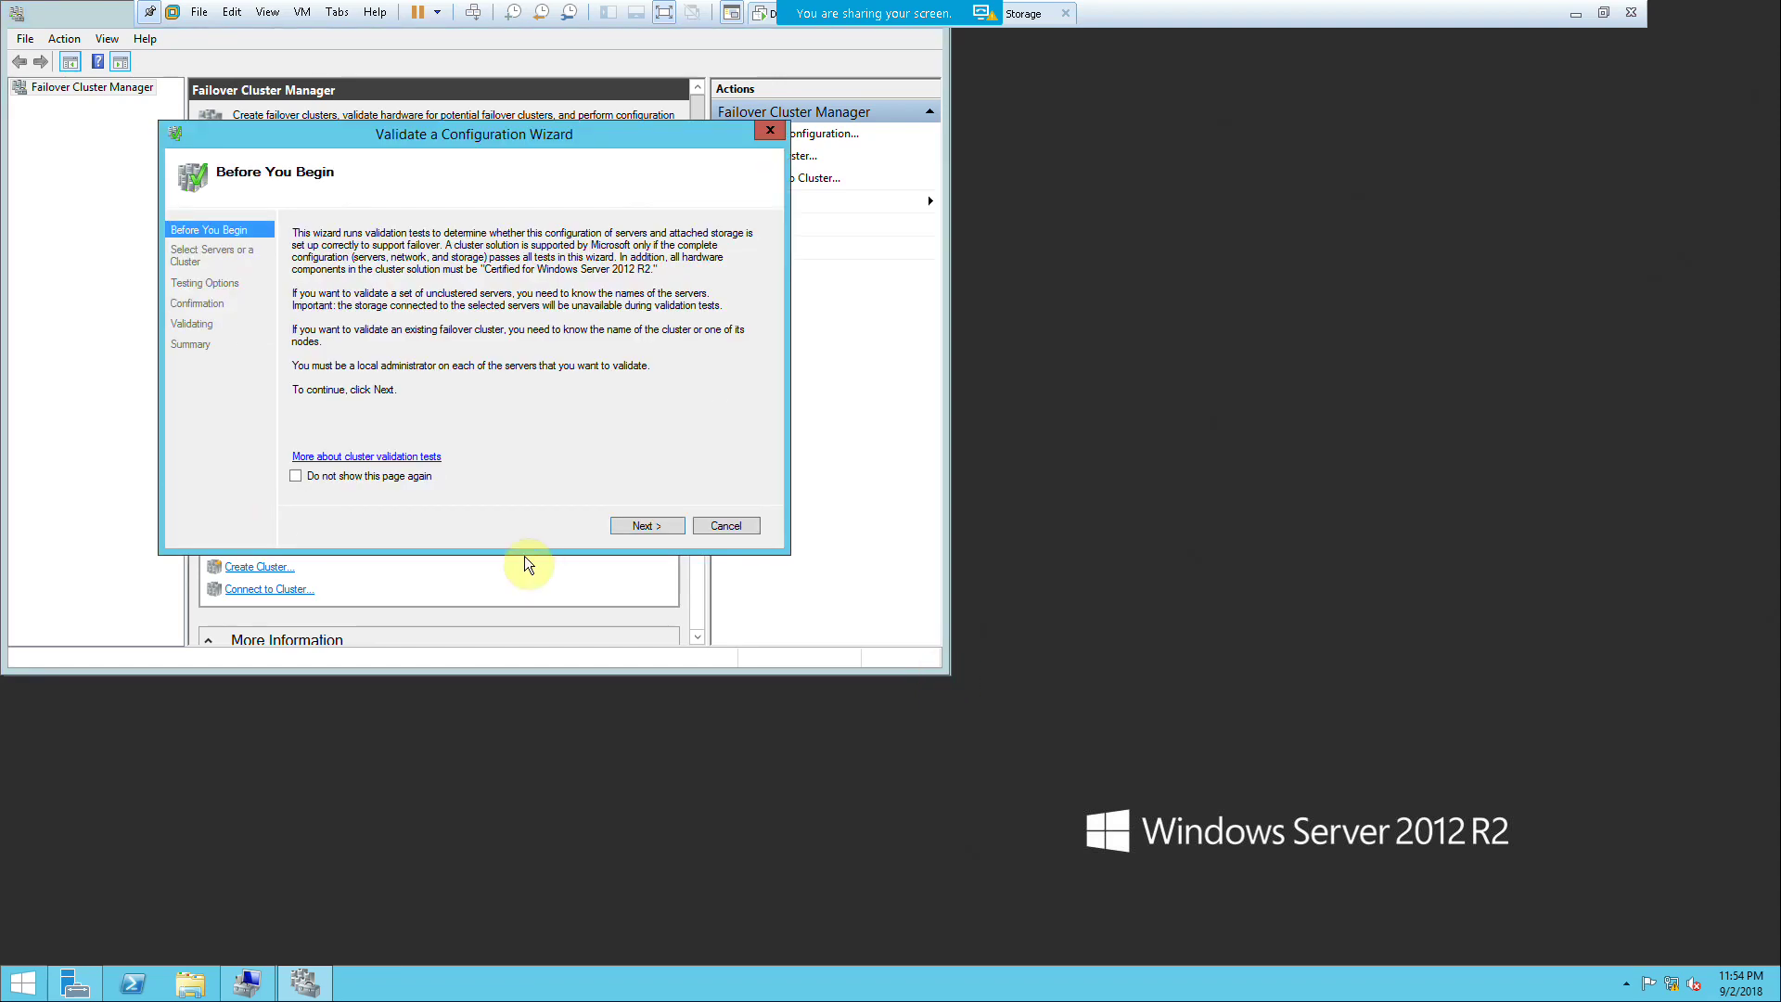
# Step: Add FS-1 and FS-2 to the validation server list via a directory search for 'f'
pyautogui.click(635, 525)
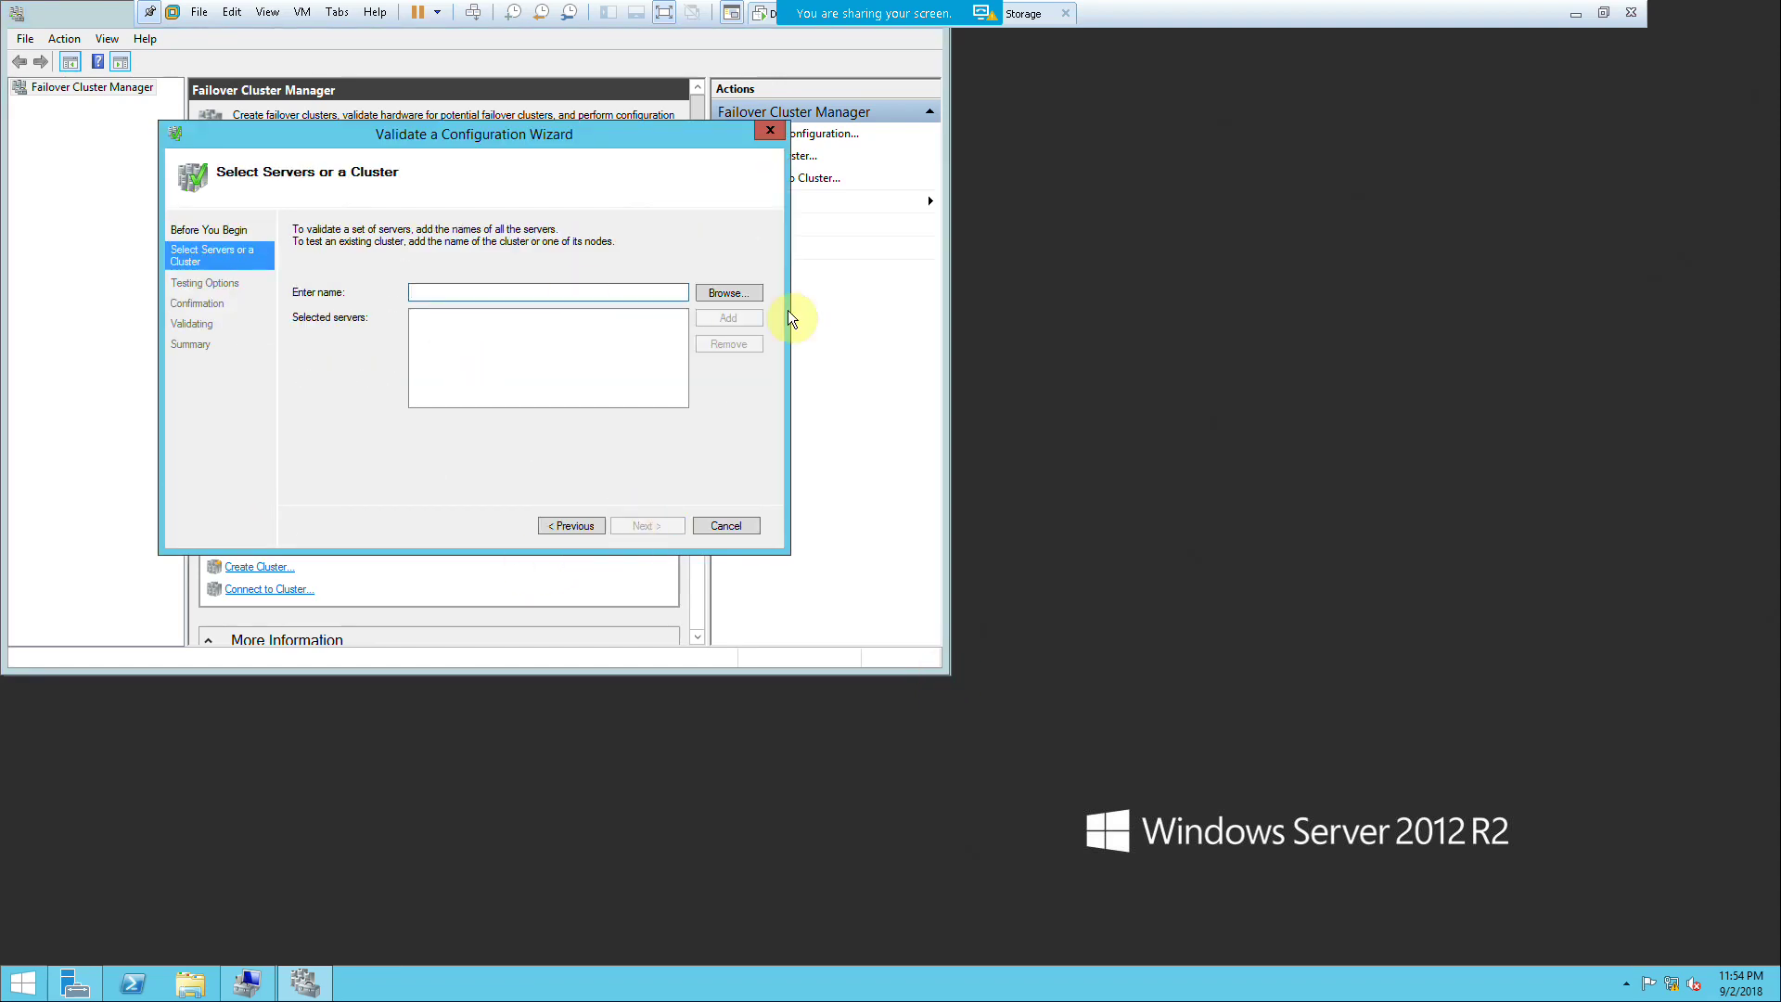
pyautogui.click(728, 293)
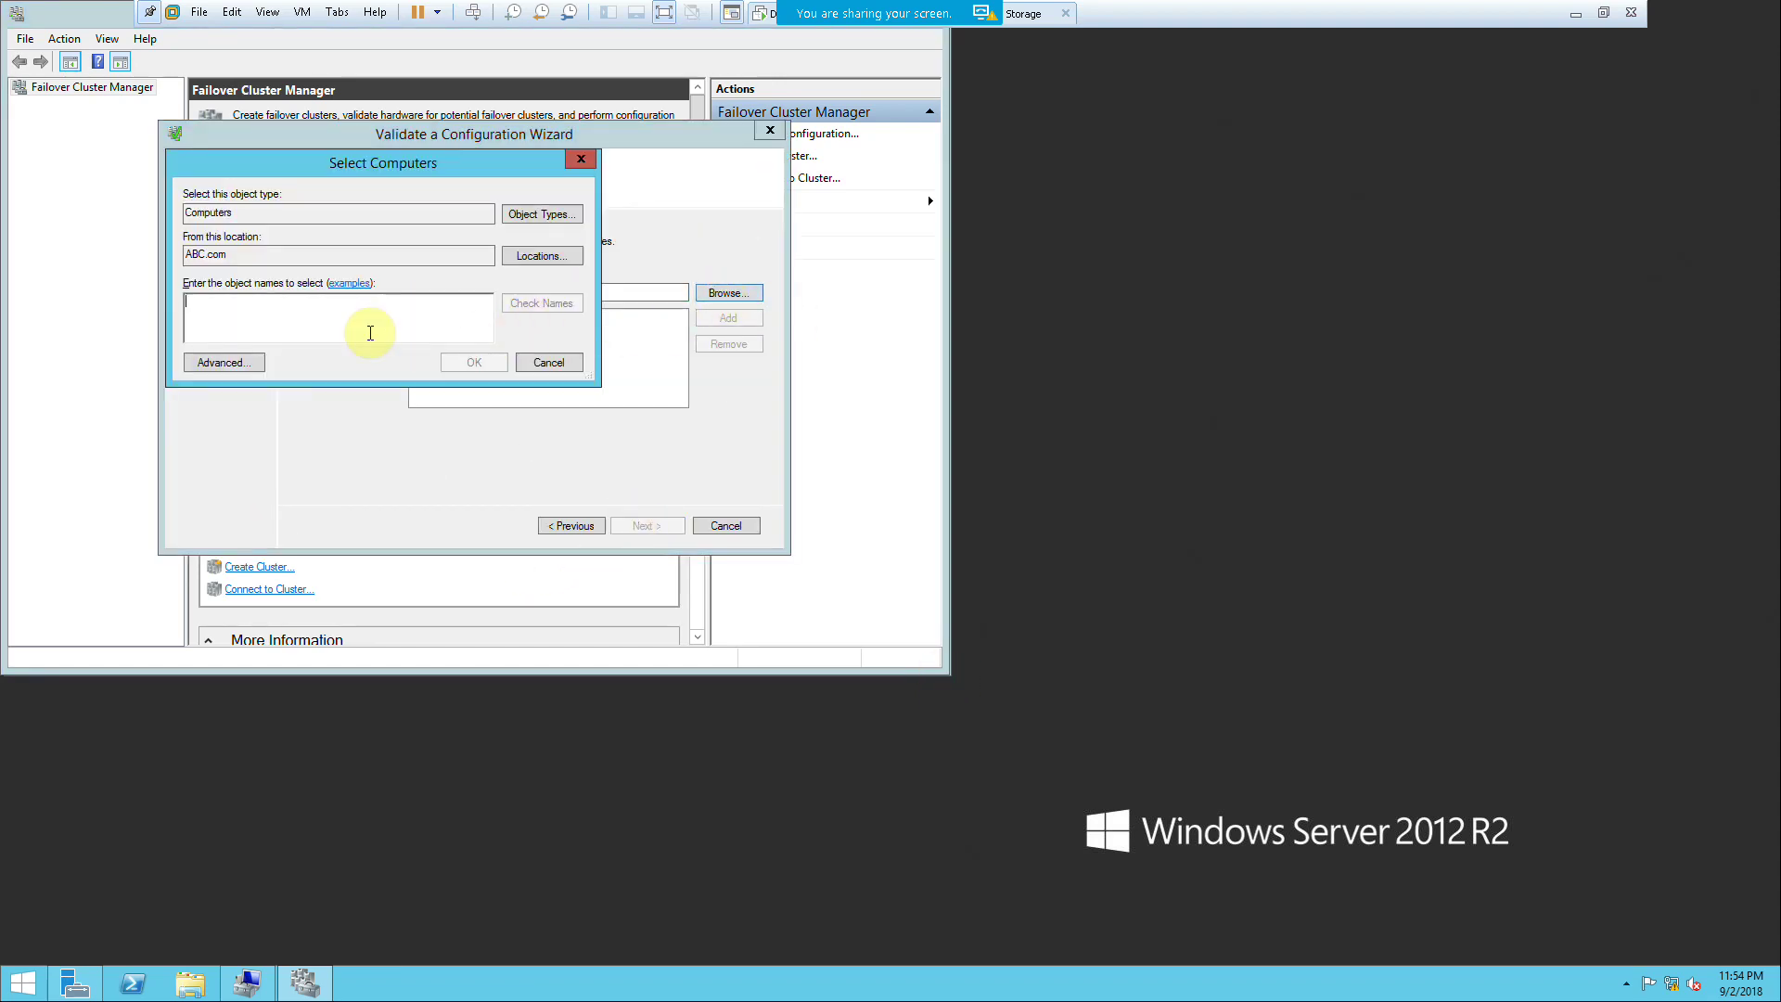
pyautogui.write('fs')
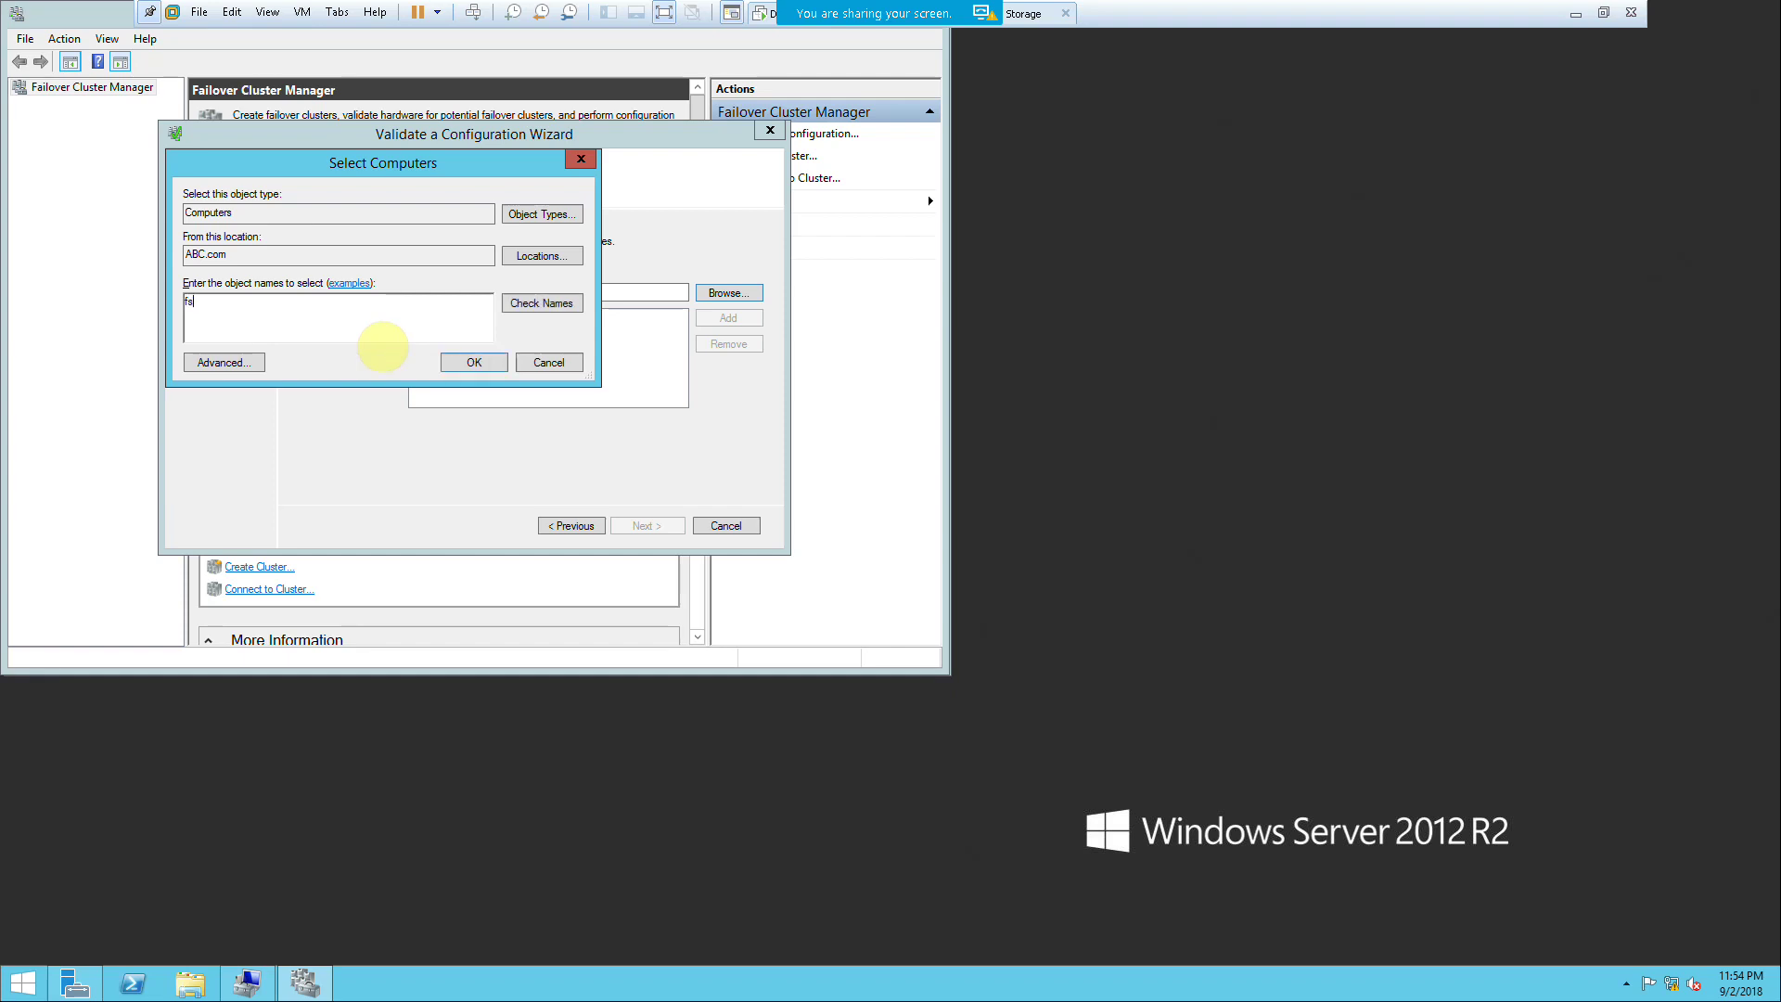
pyautogui.press('Return')
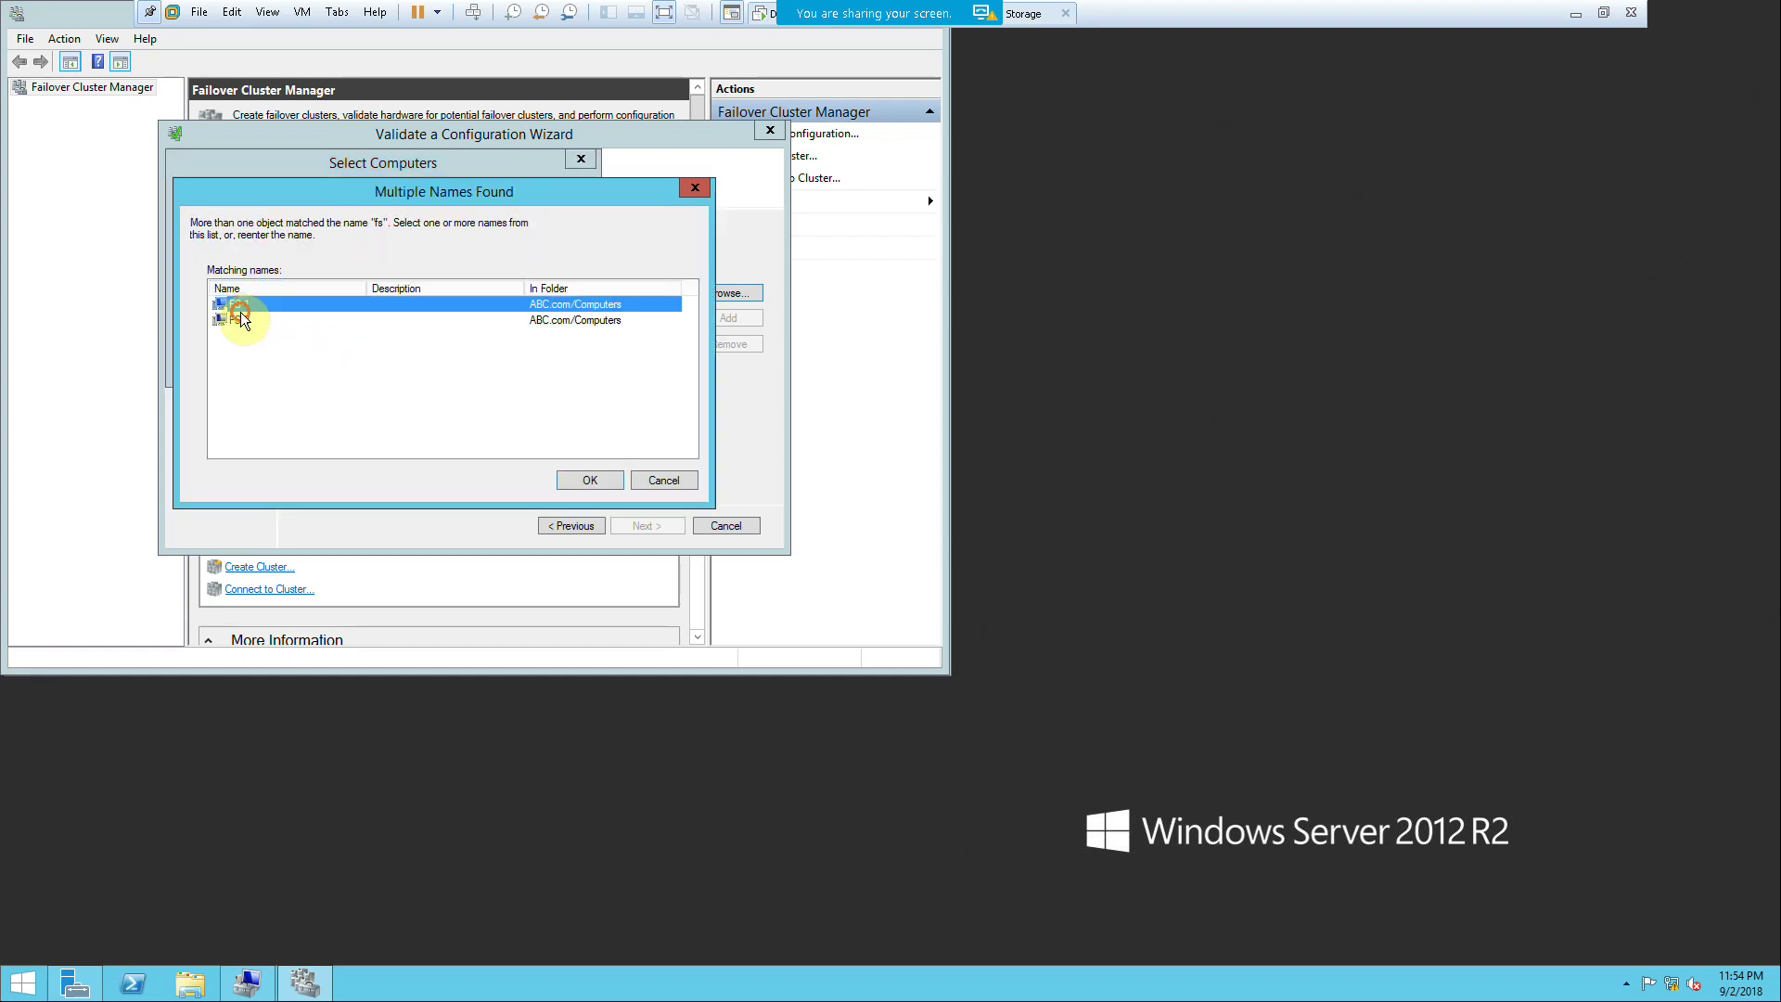
pyautogui.keyDown('ctrl'); pyautogui.click(241, 320); pyautogui.keyUp('ctrl')
pyautogui.click(580, 482)
pyautogui.click(475, 363)
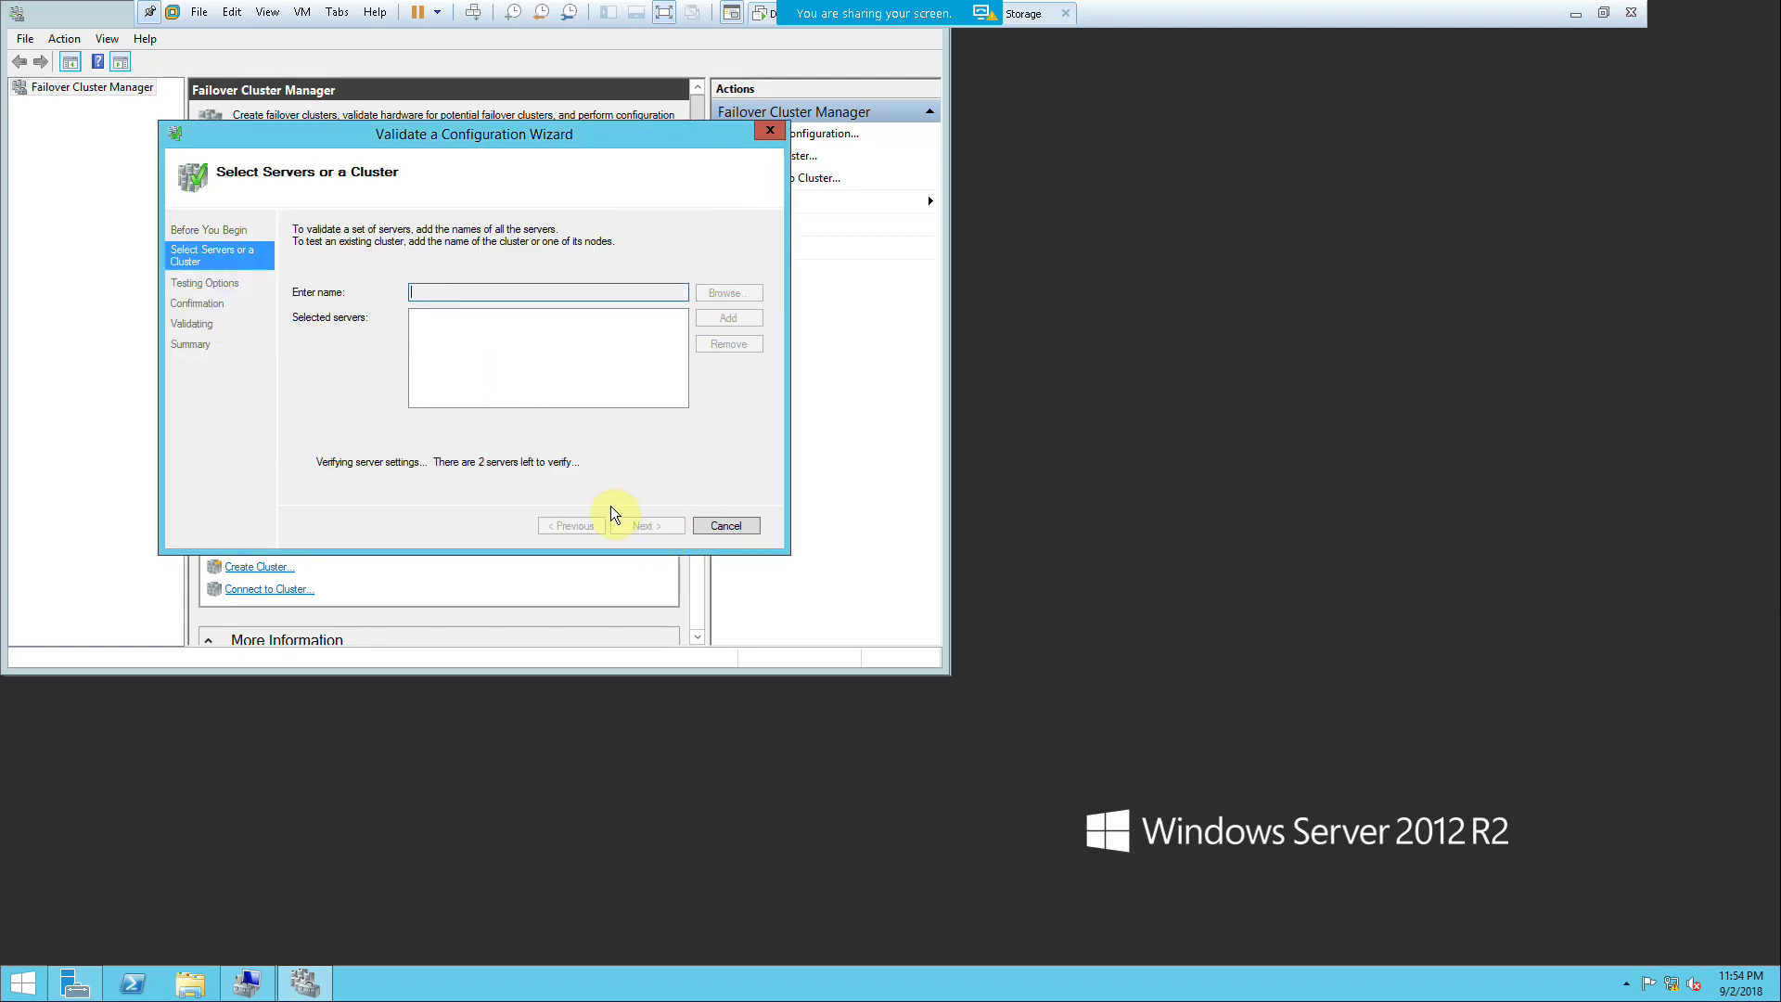
# Step: Review the full list of selected tests on the Confirmation page and start validation
pyautogui.click(93, 13)
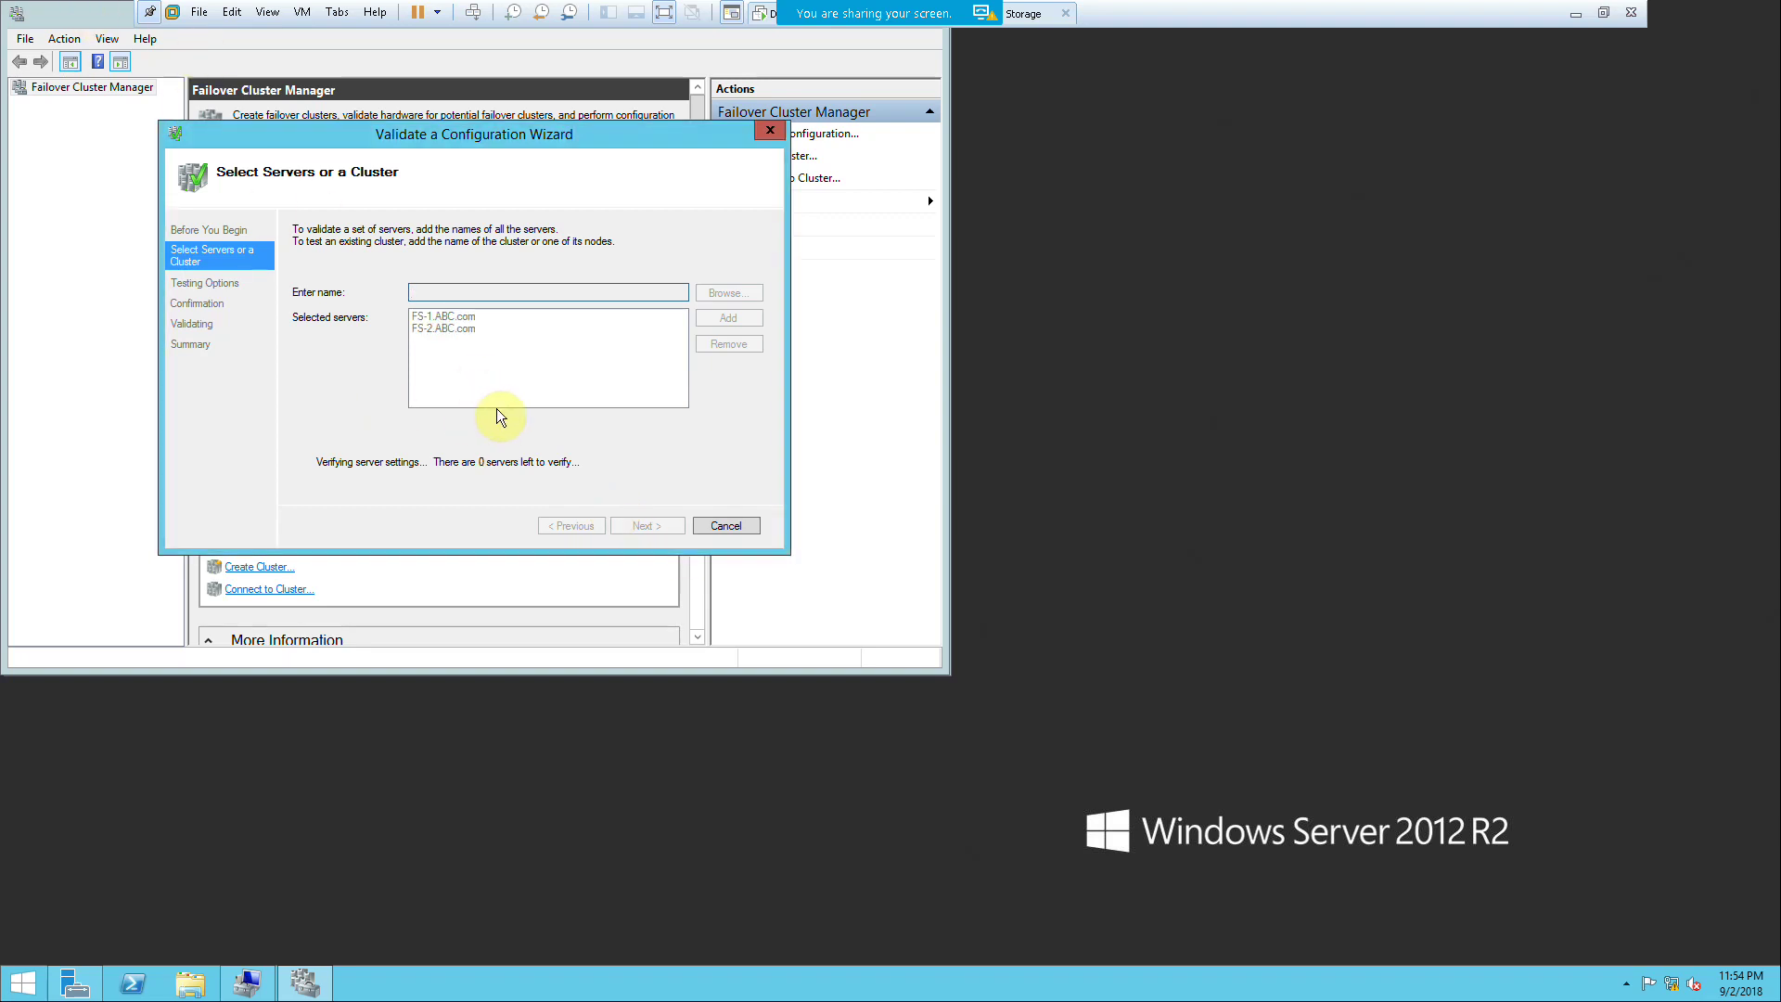
pyautogui.click(636, 528)
pyautogui.click(637, 526)
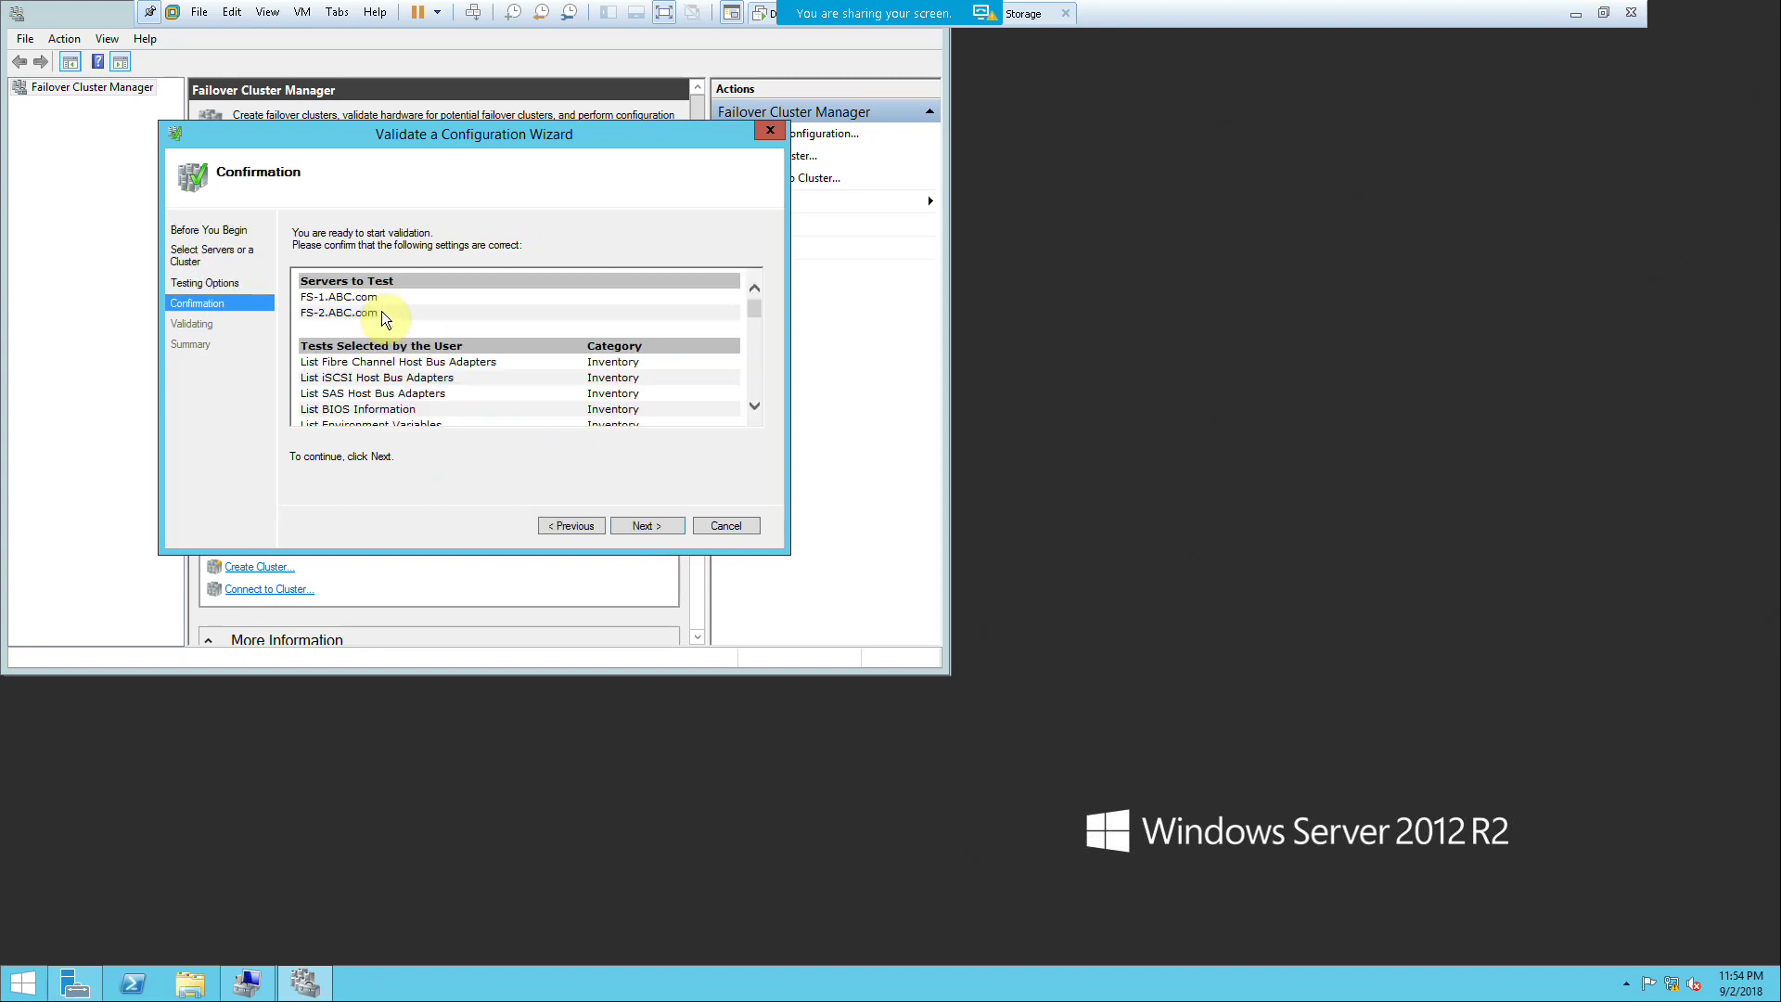
pyautogui.moveTo(752, 311); pyautogui.dragTo(760, 408)
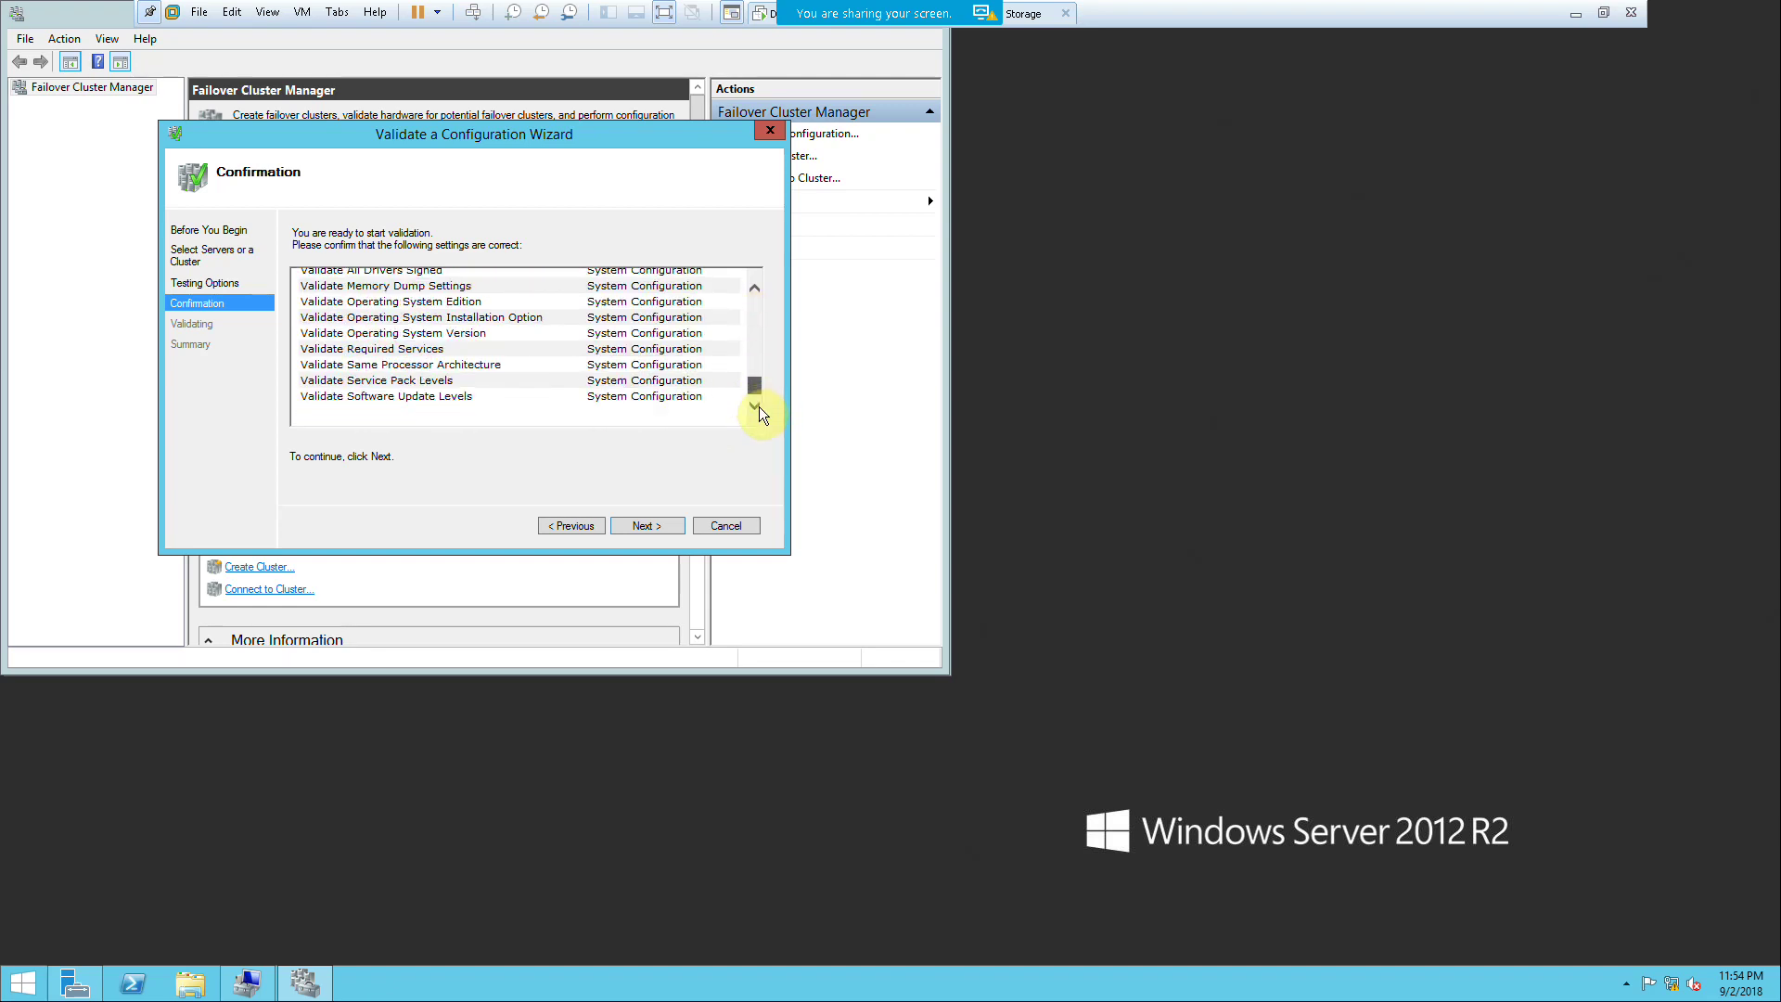
pyautogui.click(640, 529)
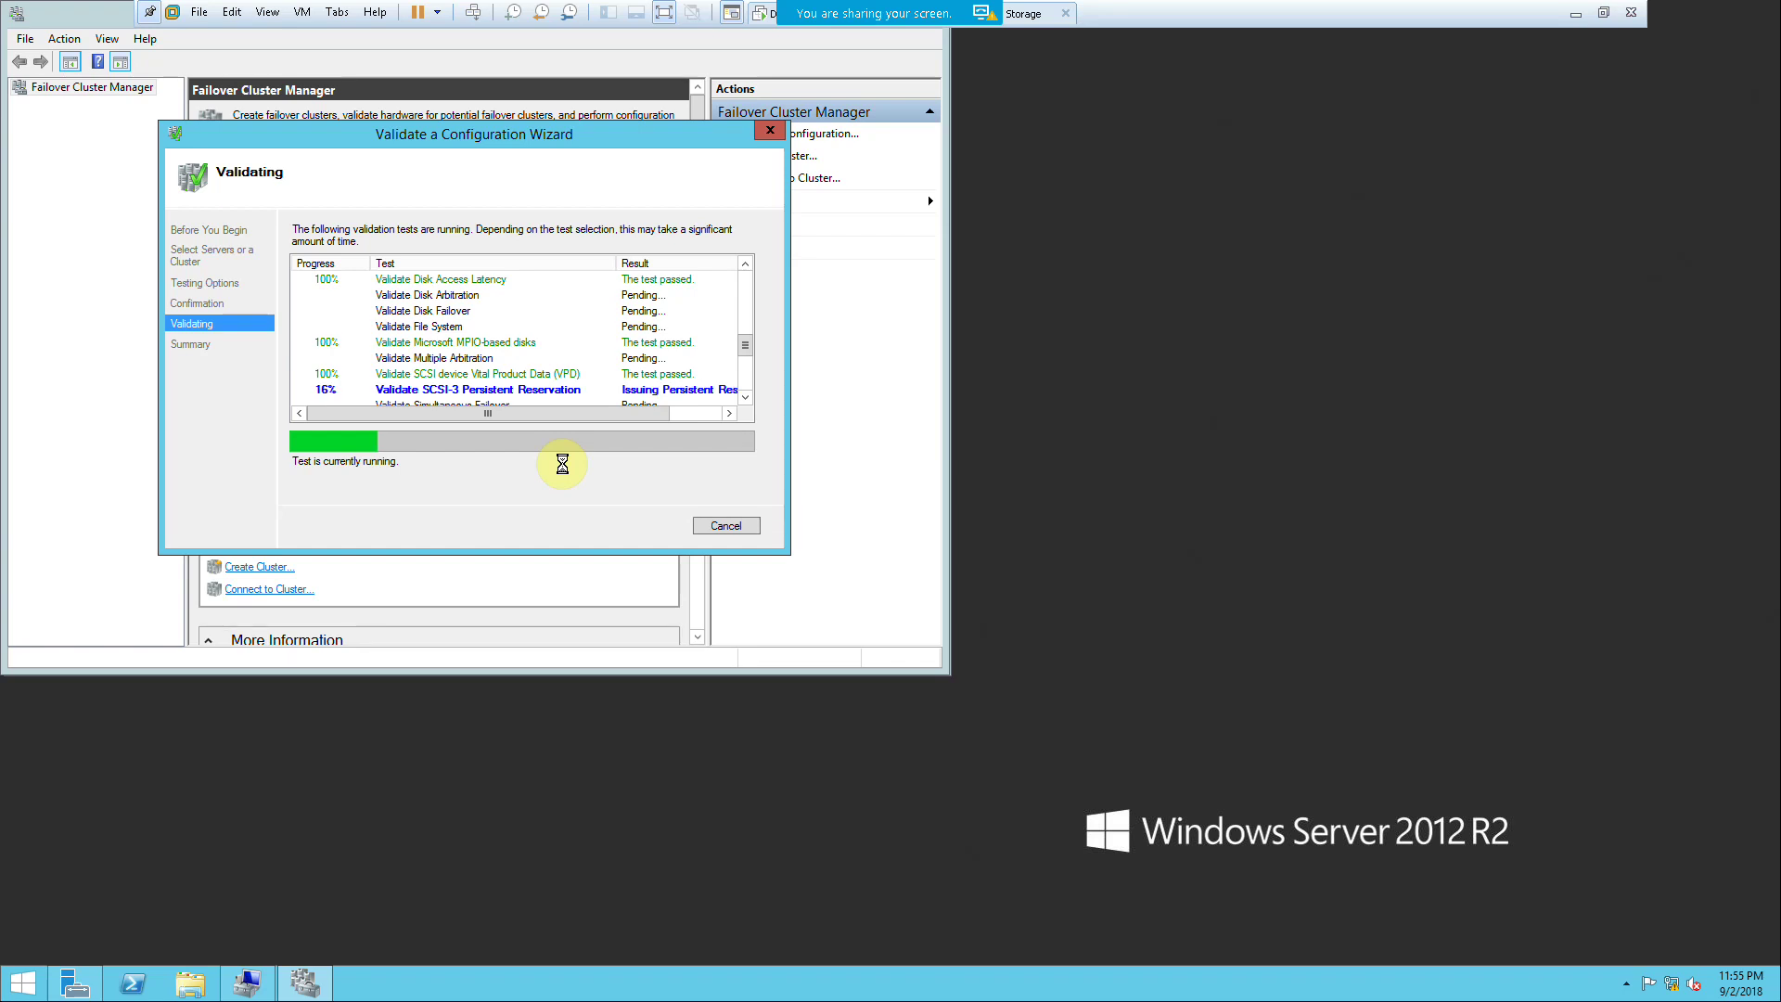
# Step: Remove FS-2's third, host-only network adapter in its VM settings
pyautogui.click(1603, 13)
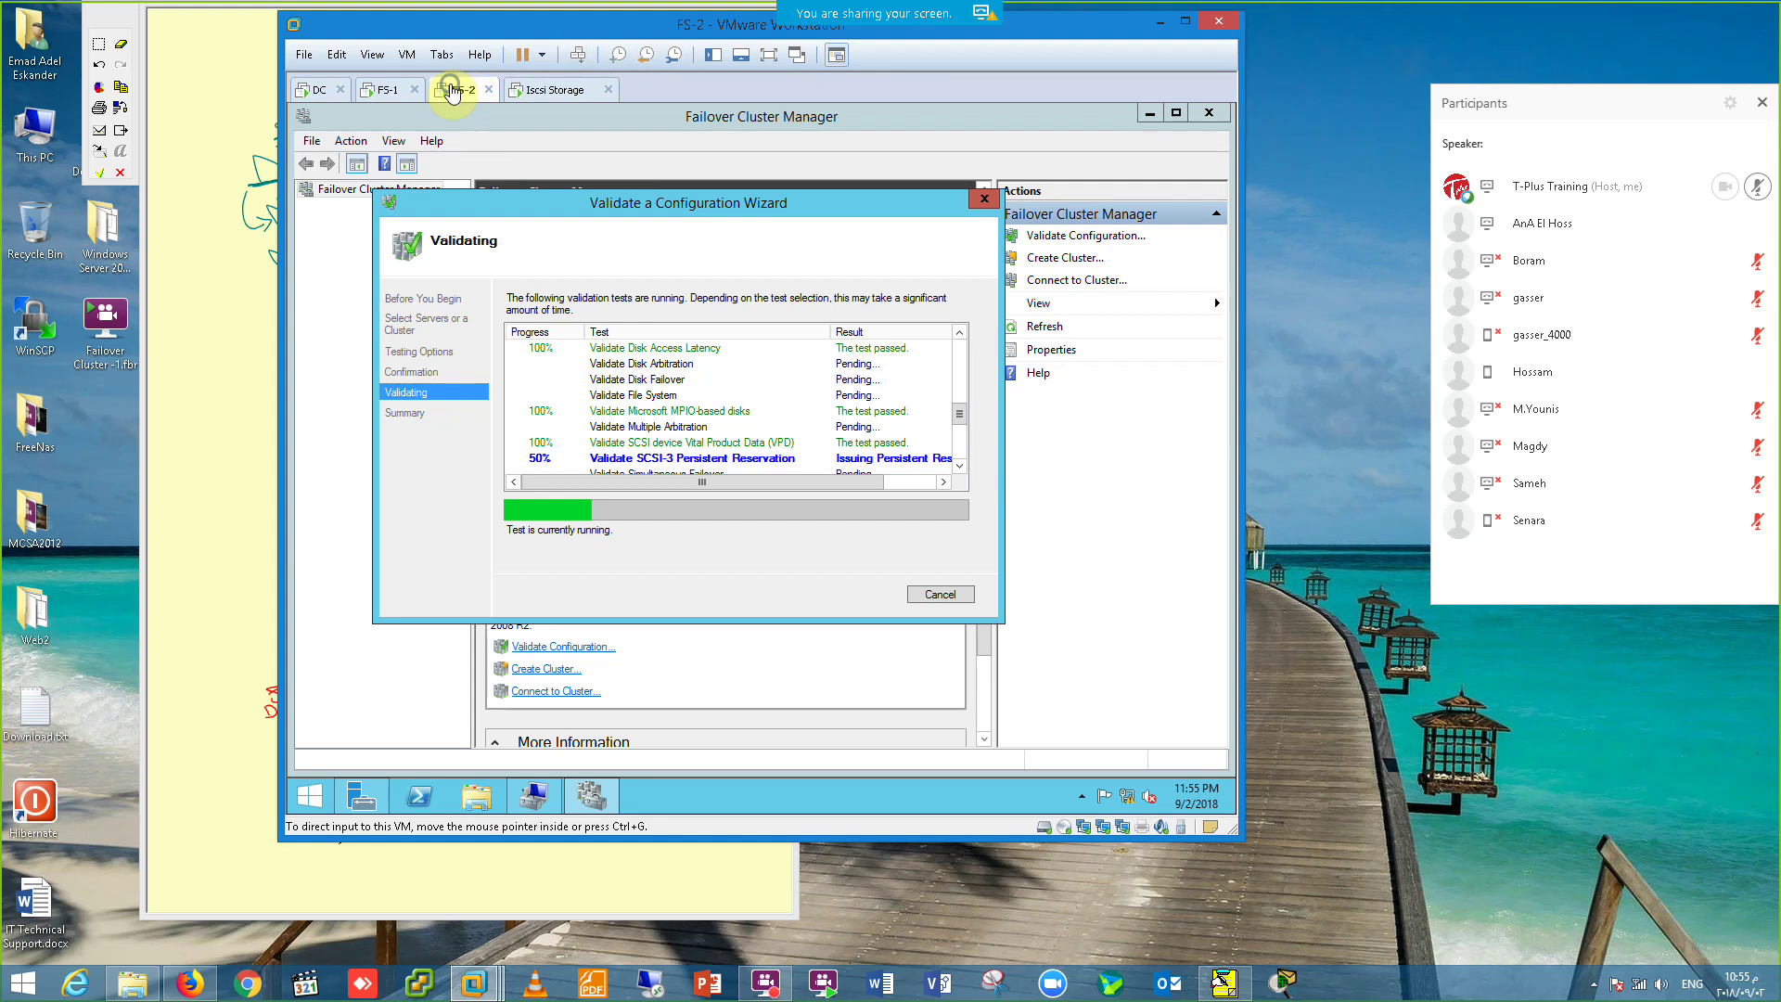
pyautogui.rightClick(464, 89)
pyautogui.click(547, 339)
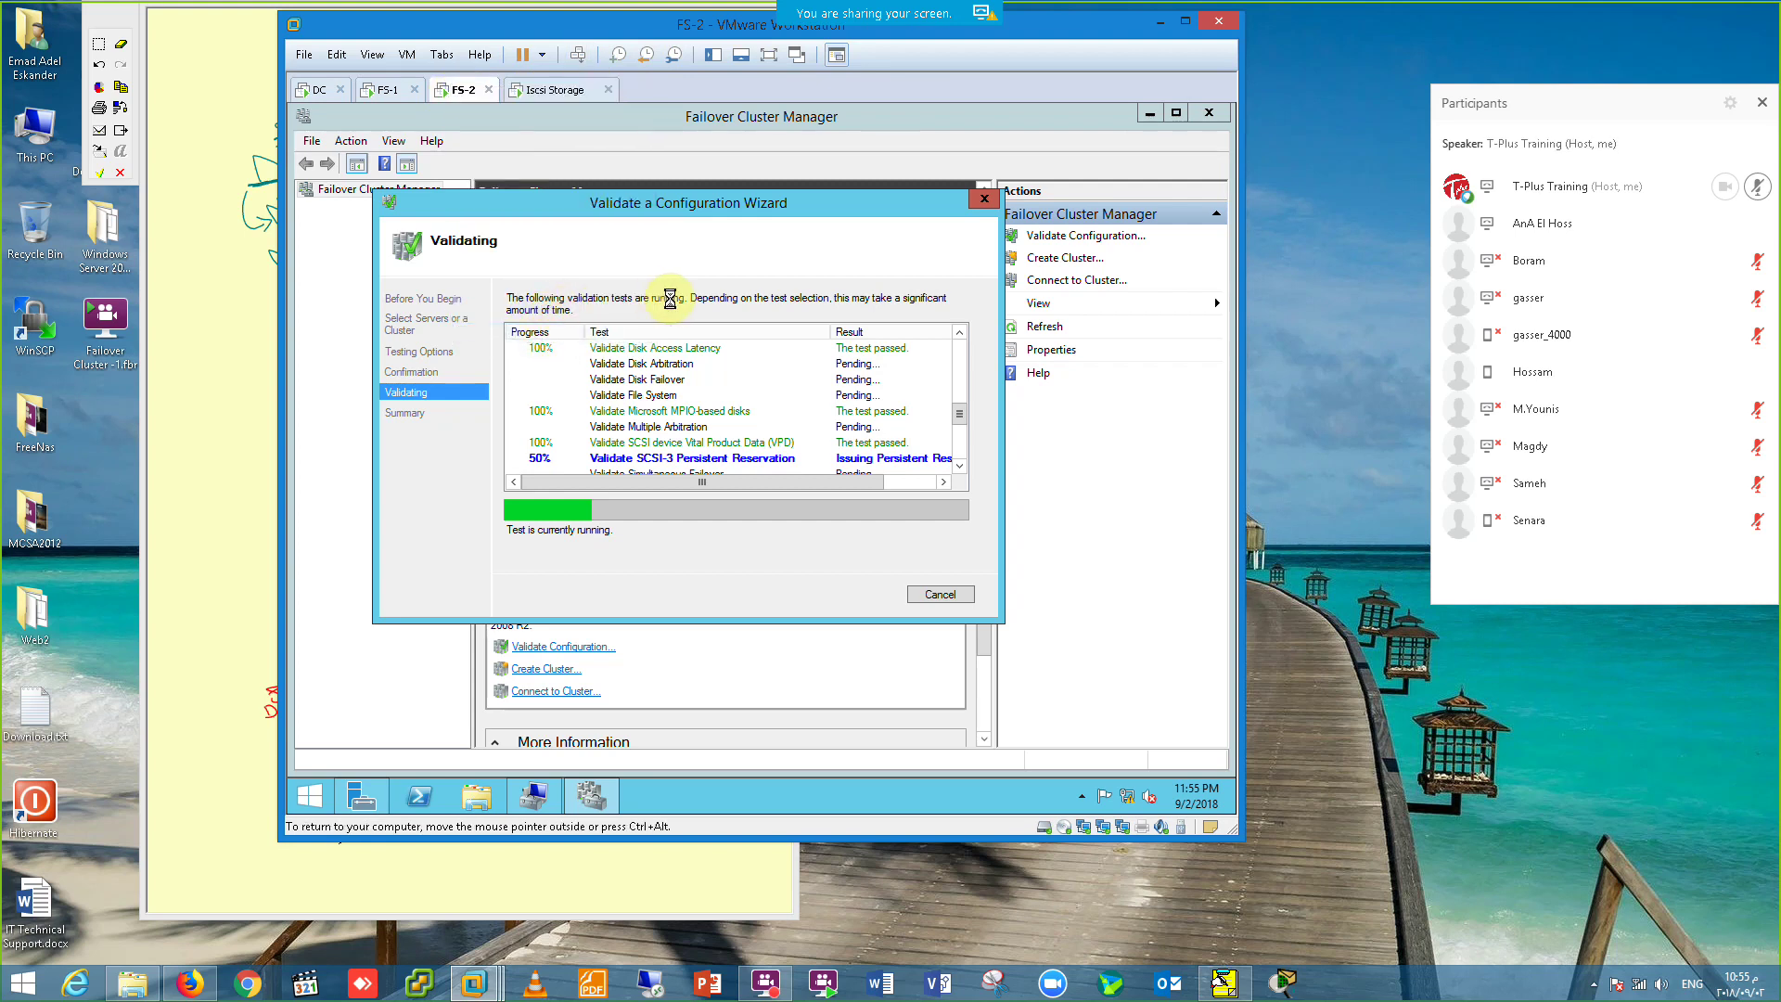
pyautogui.click(981, 28)
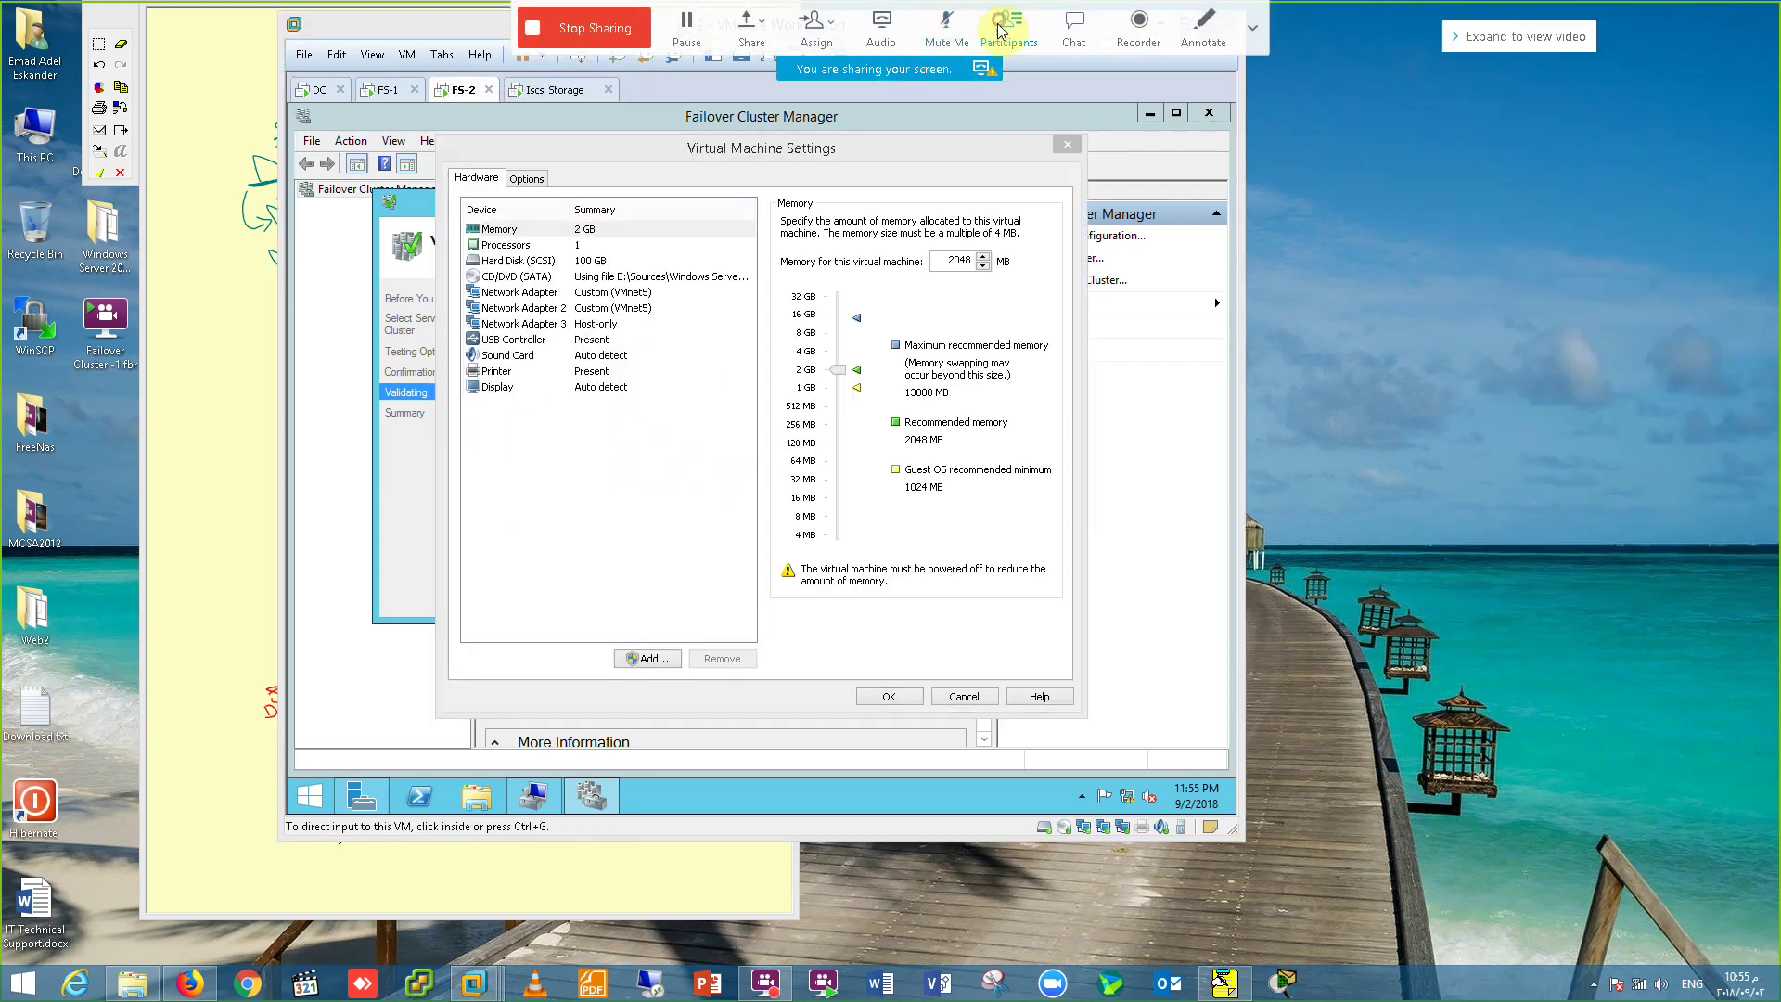
pyautogui.click(614, 324)
pyautogui.click(721, 658)
pyautogui.click(914, 696)
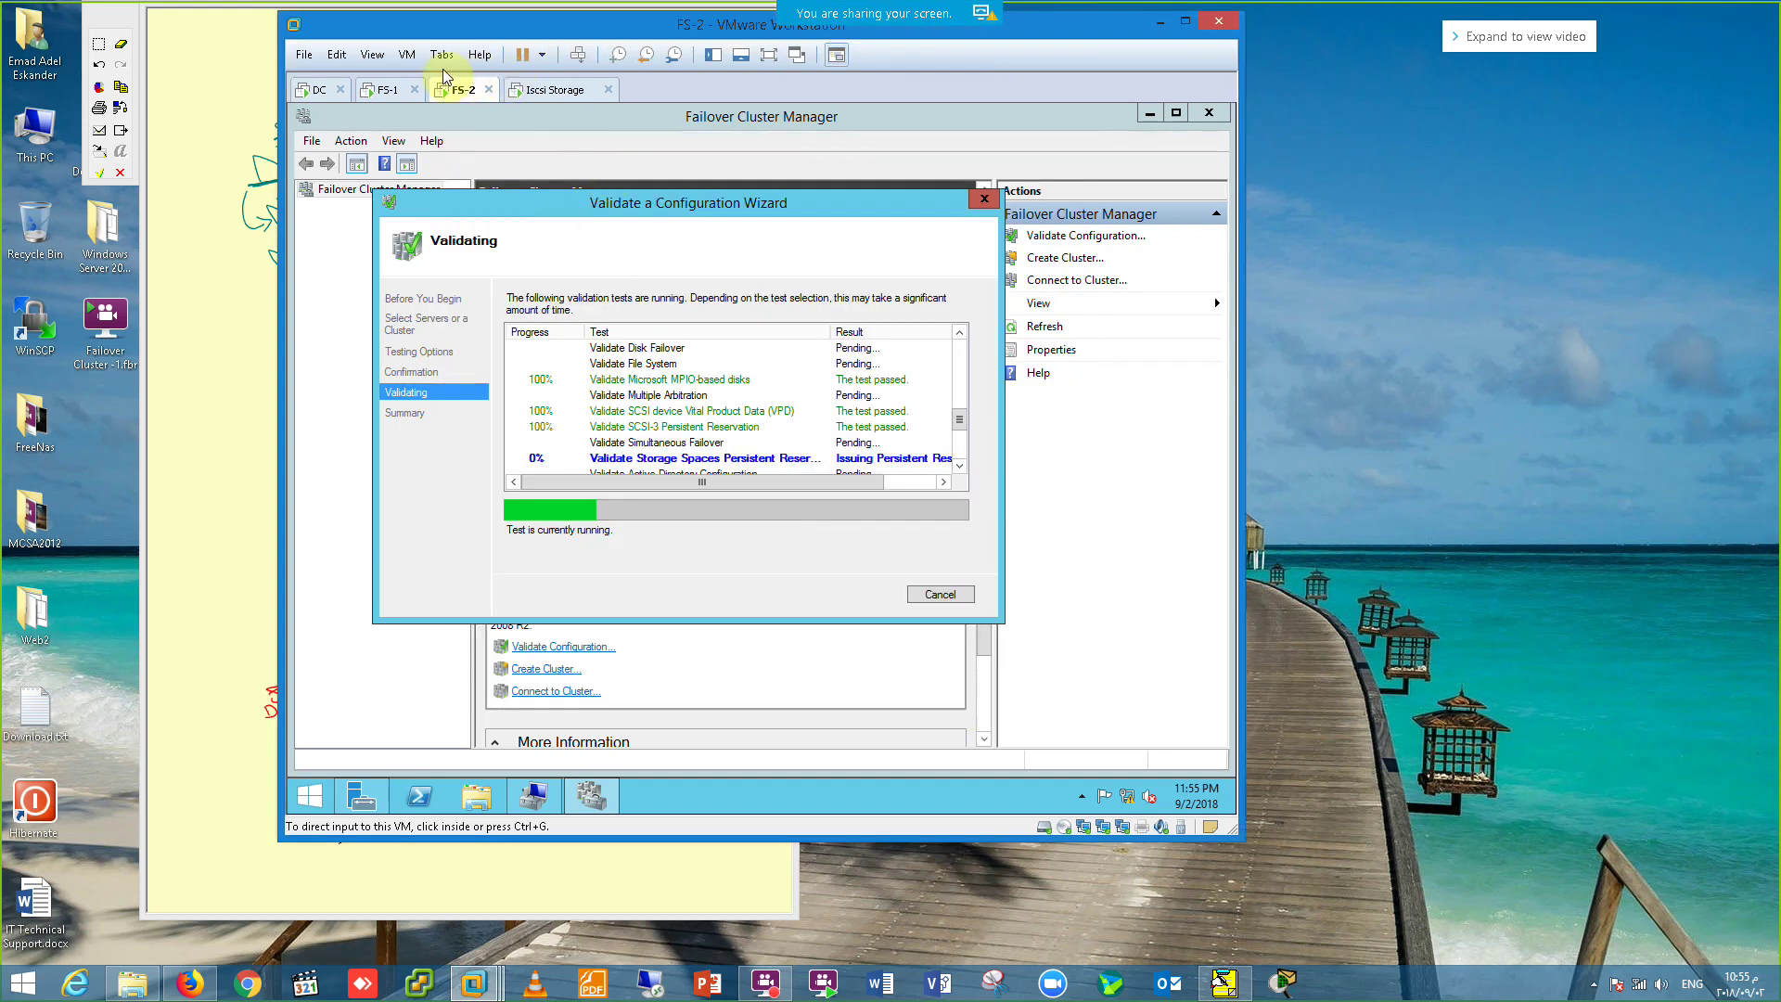
# Step: Remove FS-1's third, host-only network adapter, then return to the FS-2 VM
pyautogui.click(376, 93)
pyautogui.rightClick(376, 93)
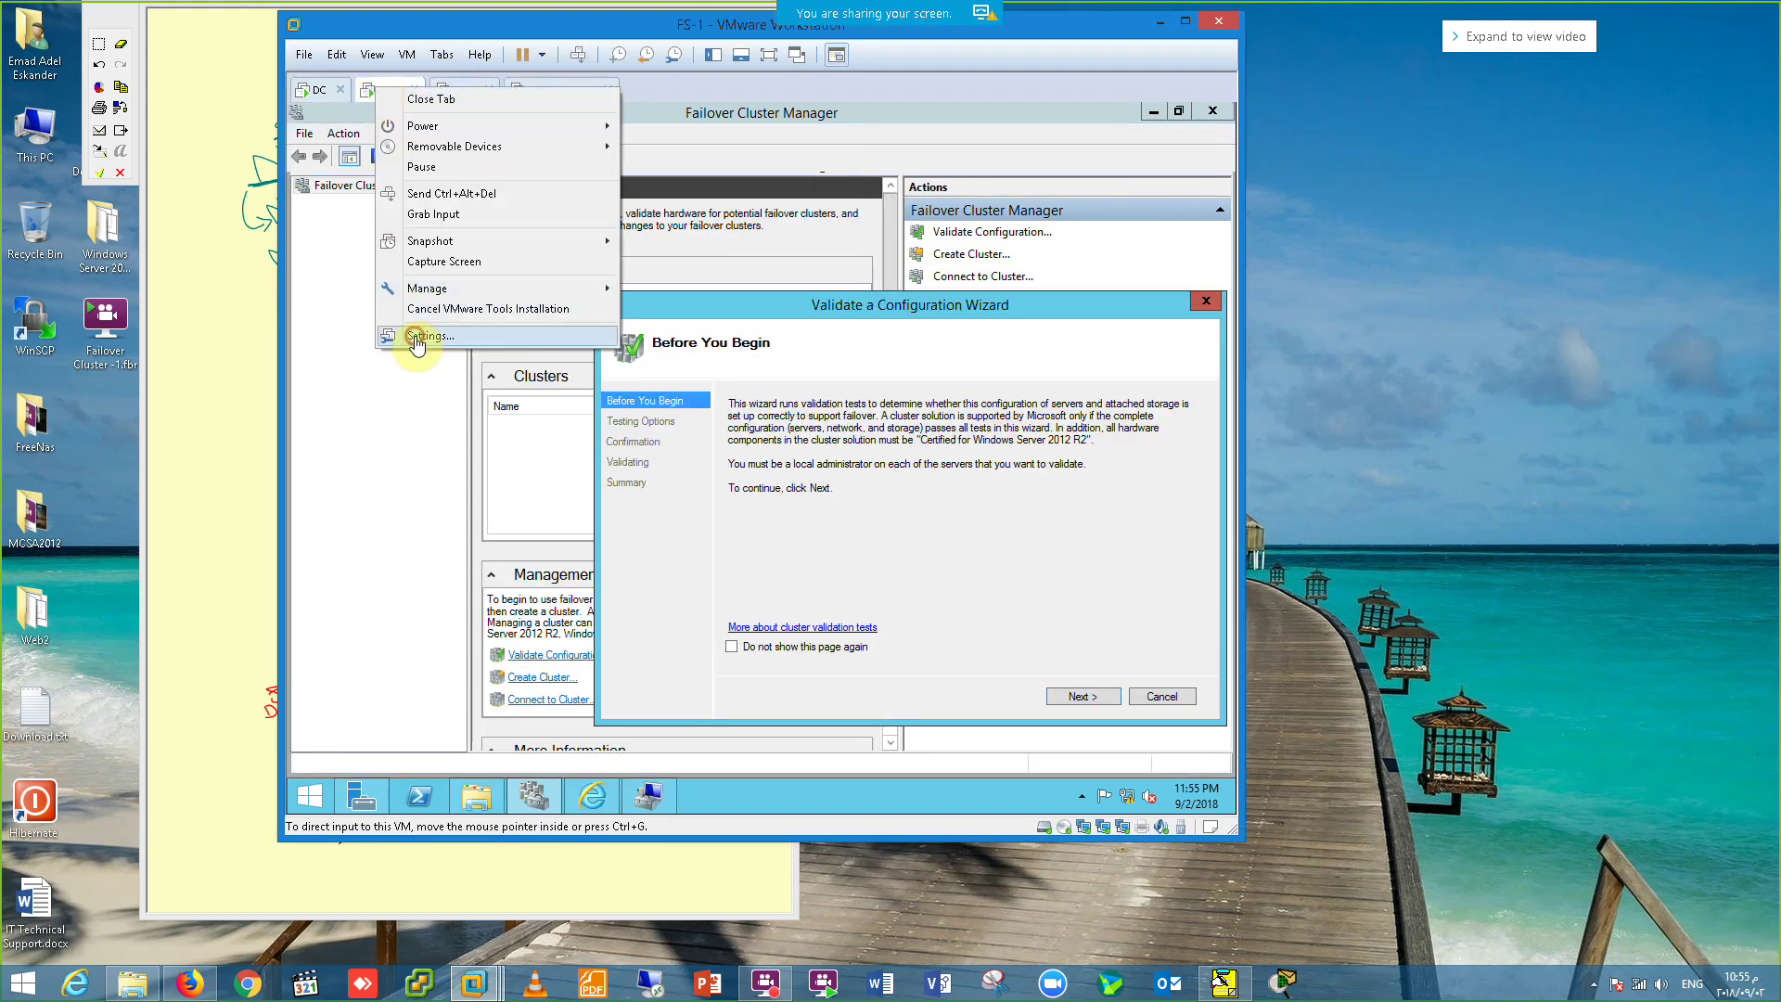
pyautogui.click(439, 336)
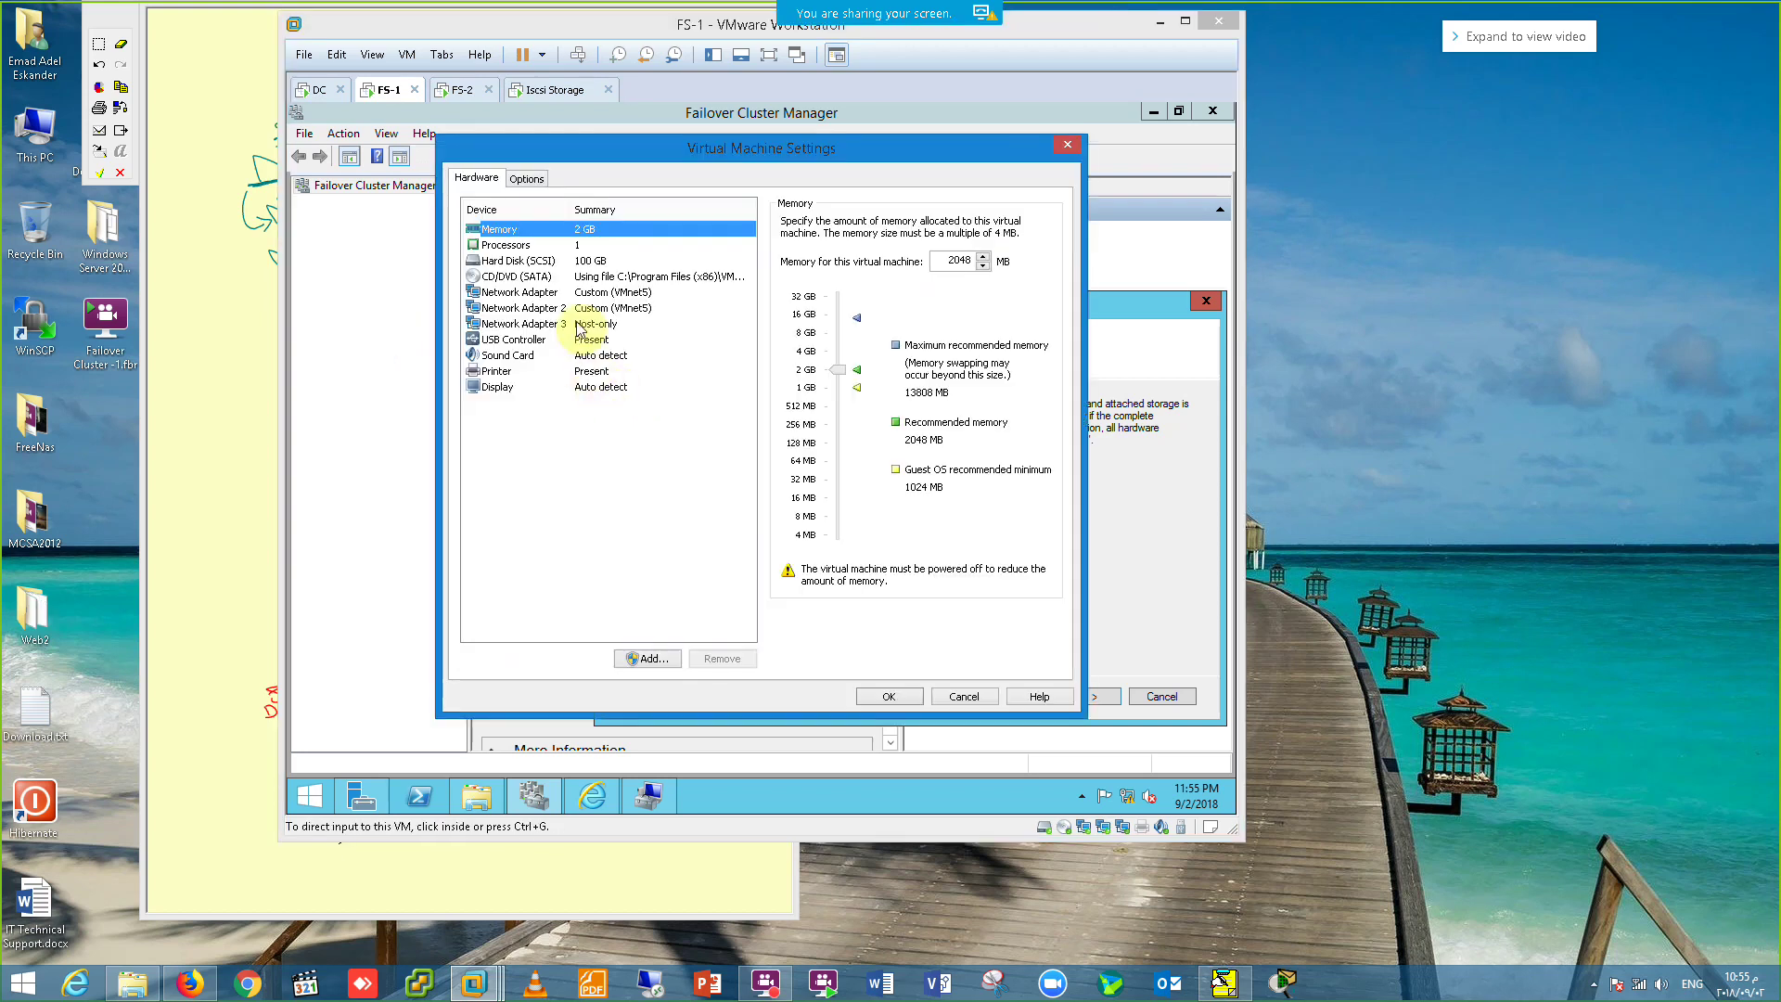
pyautogui.click(581, 324)
pyautogui.click(720, 658)
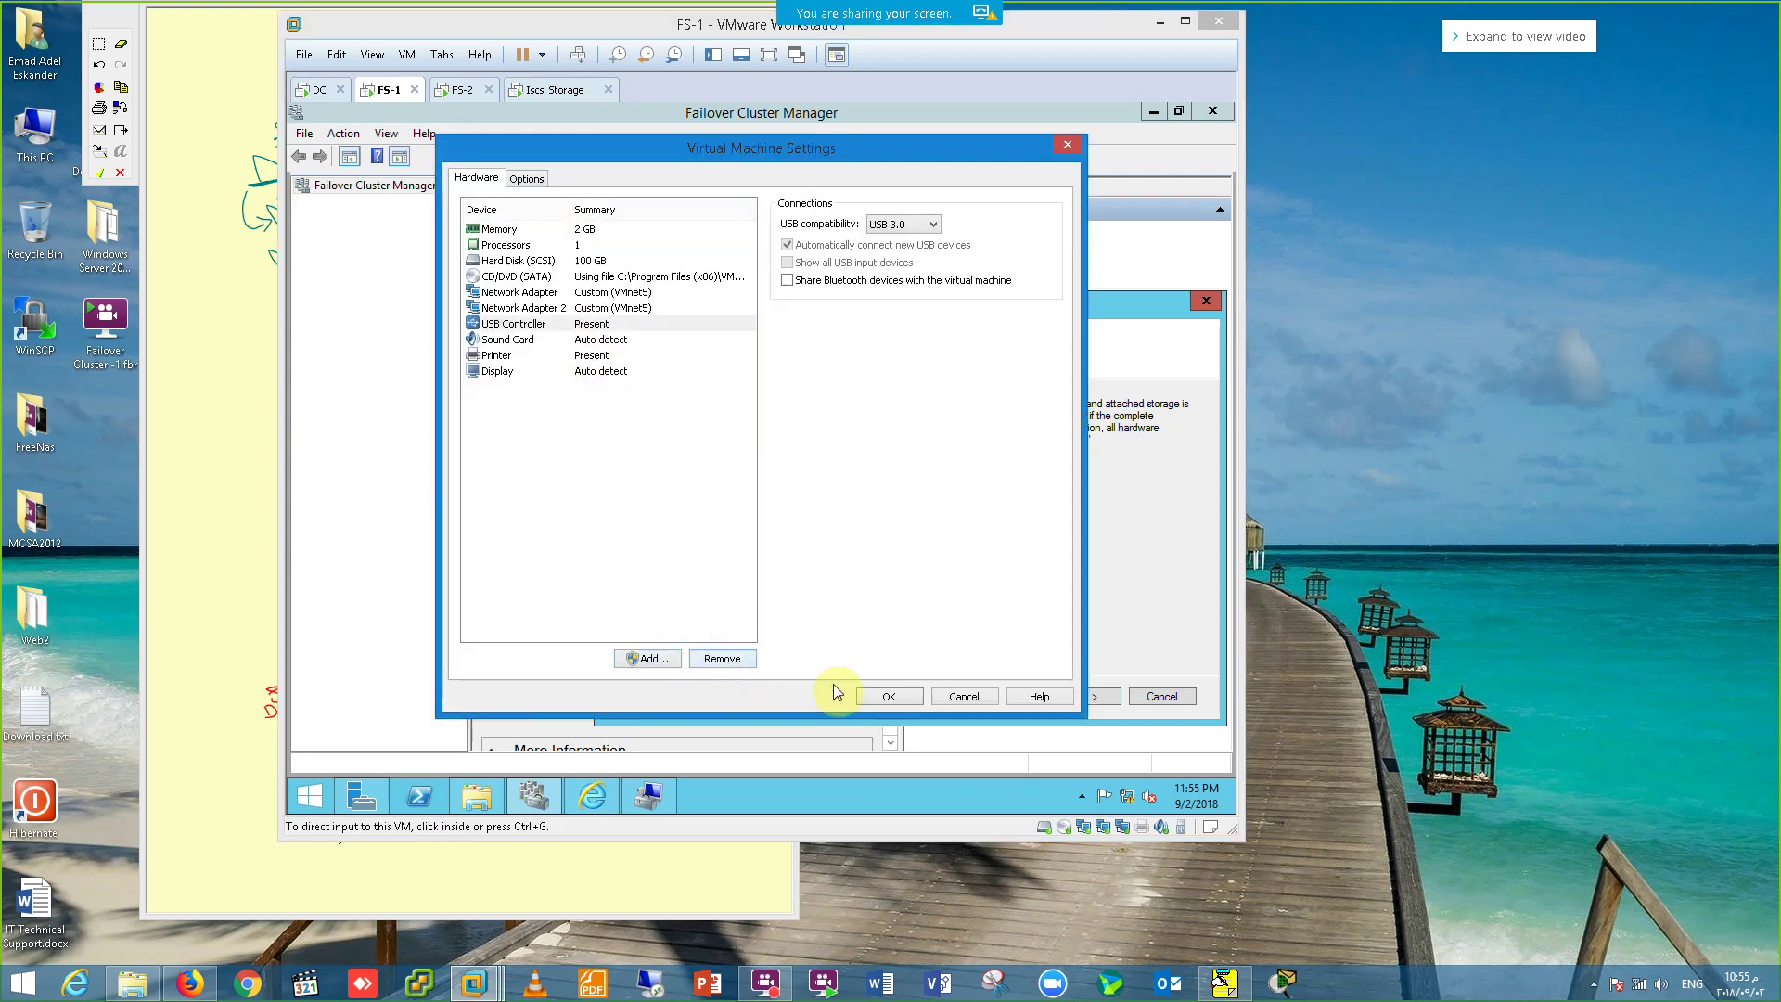
pyautogui.click(885, 697)
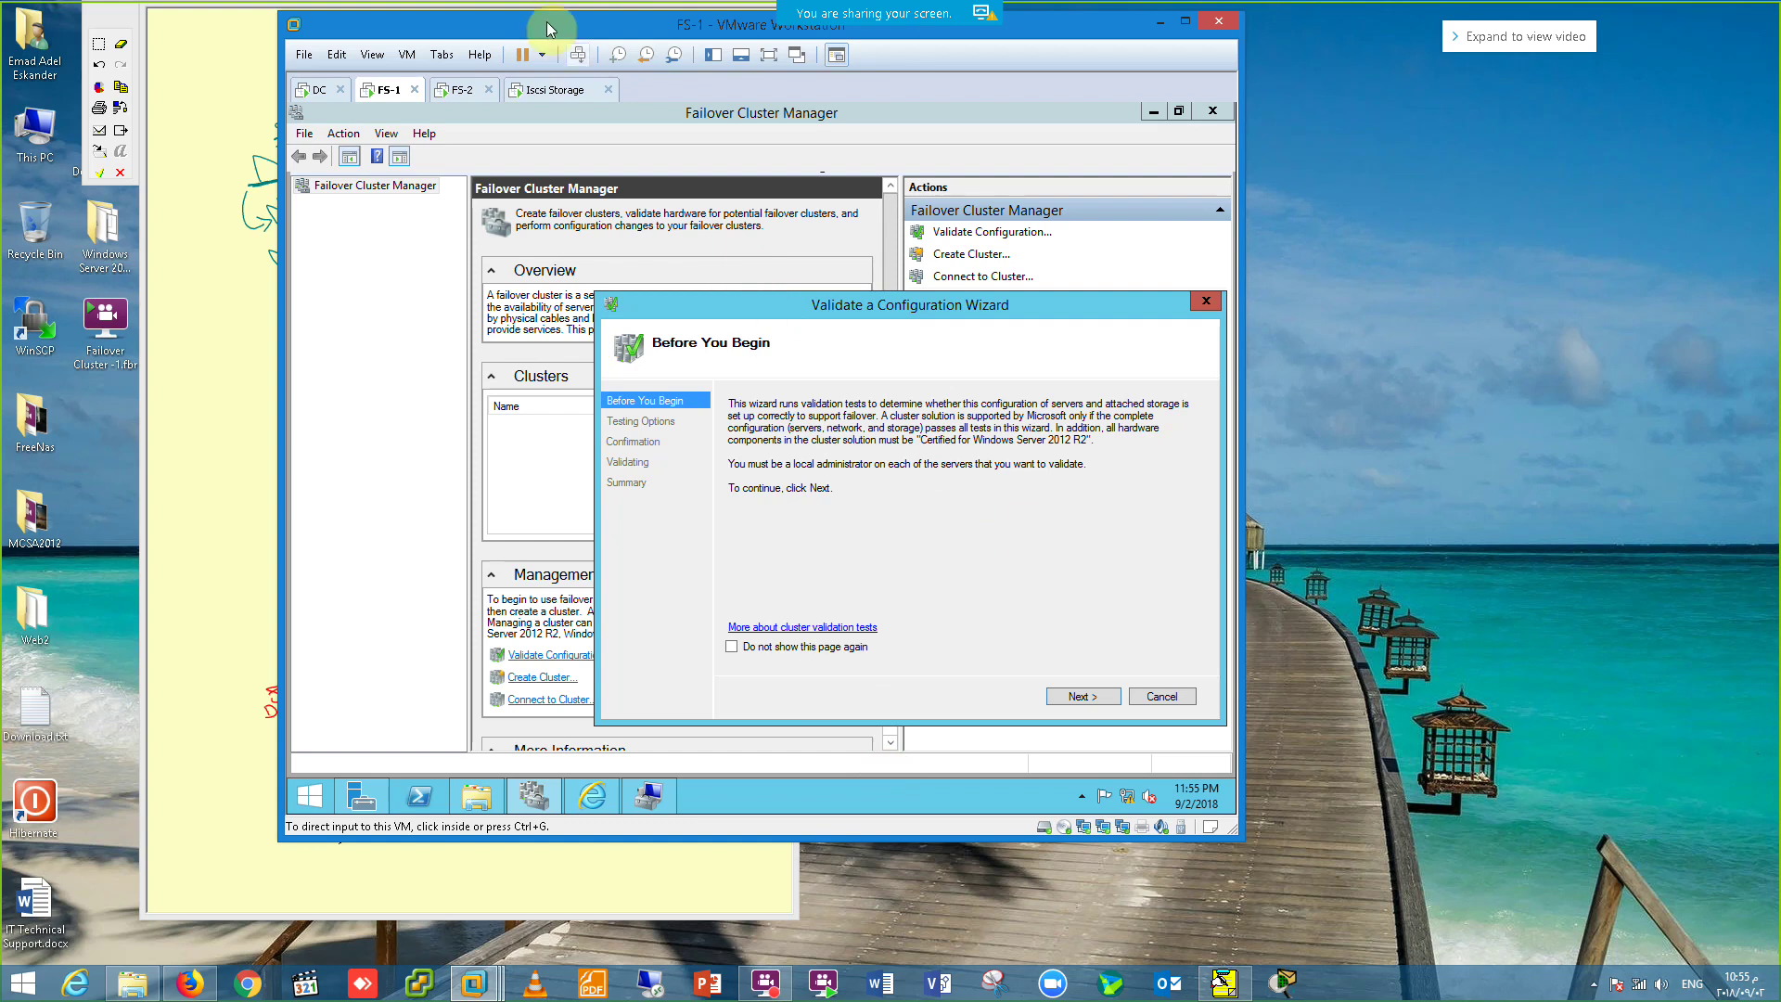
pyautogui.click(459, 90)
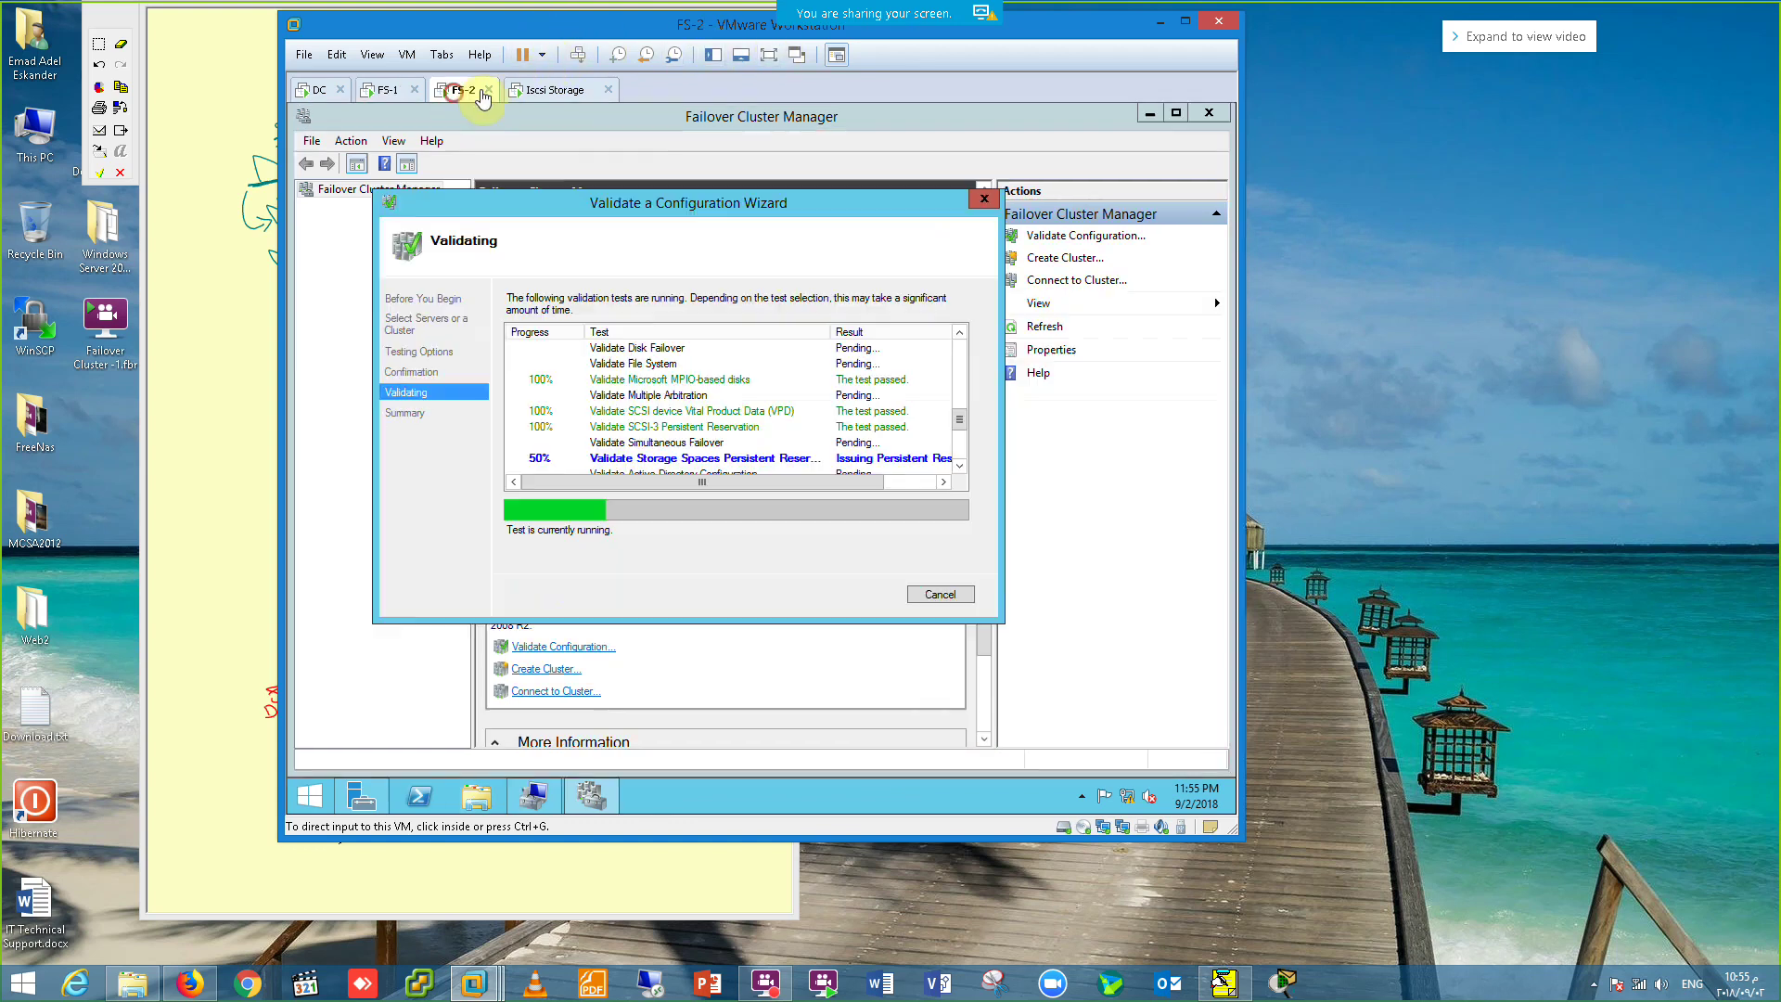
# Step: Show the VM full screen and drag the validation wizard larger to see all running tests
pyautogui.click(770, 54)
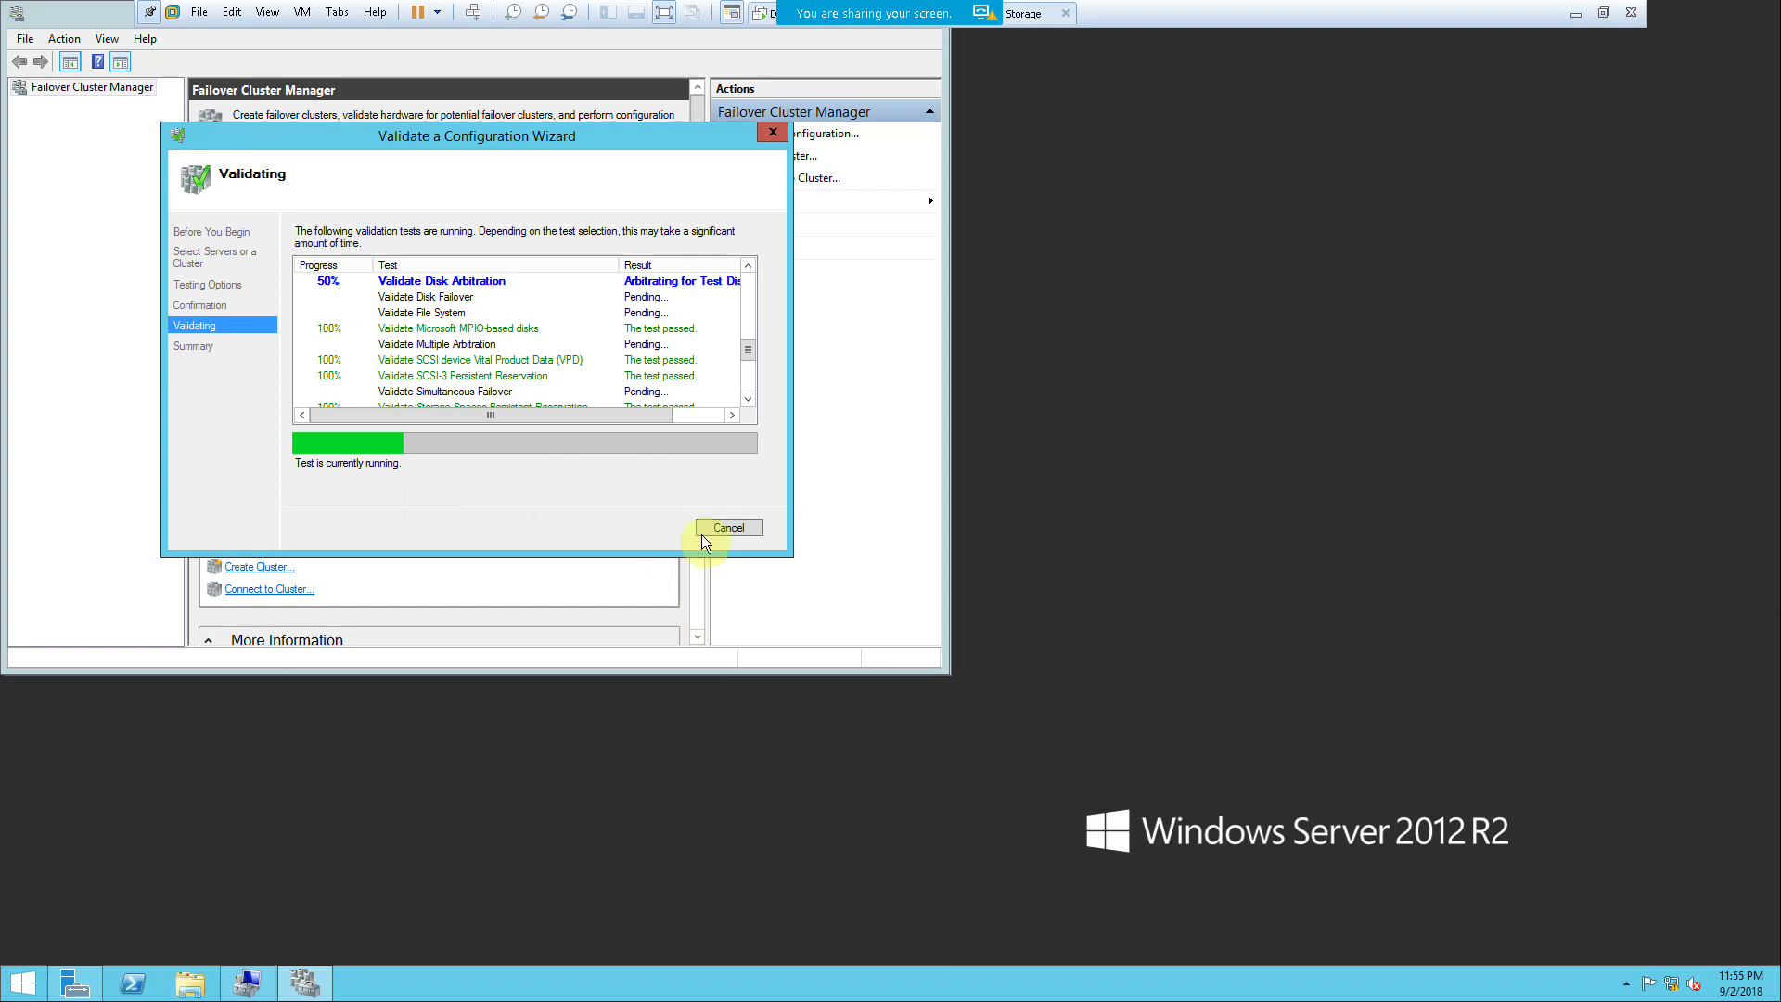
pyautogui.moveTo(790, 557); pyautogui.dragTo(1160, 813)
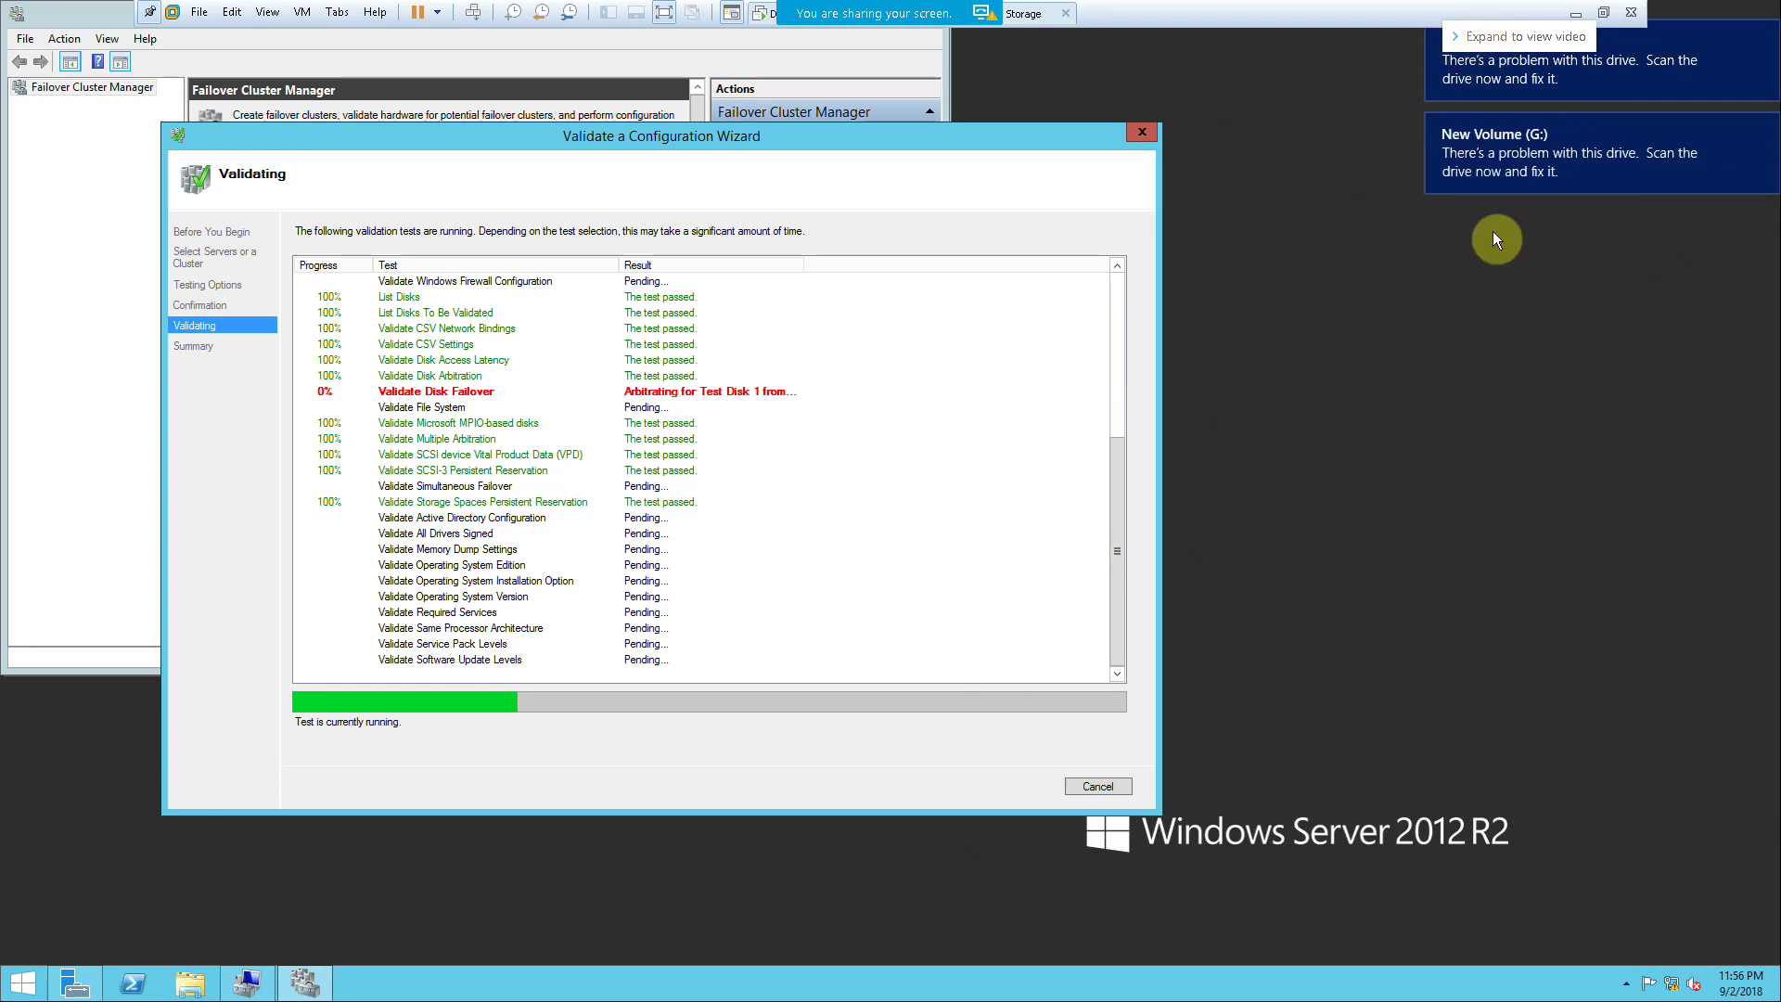
# Step: Set the offline 30 GB Disks 1, 2 and 3 Online, check the wizard, and minimize the VMware console
pyautogui.click(247, 983)
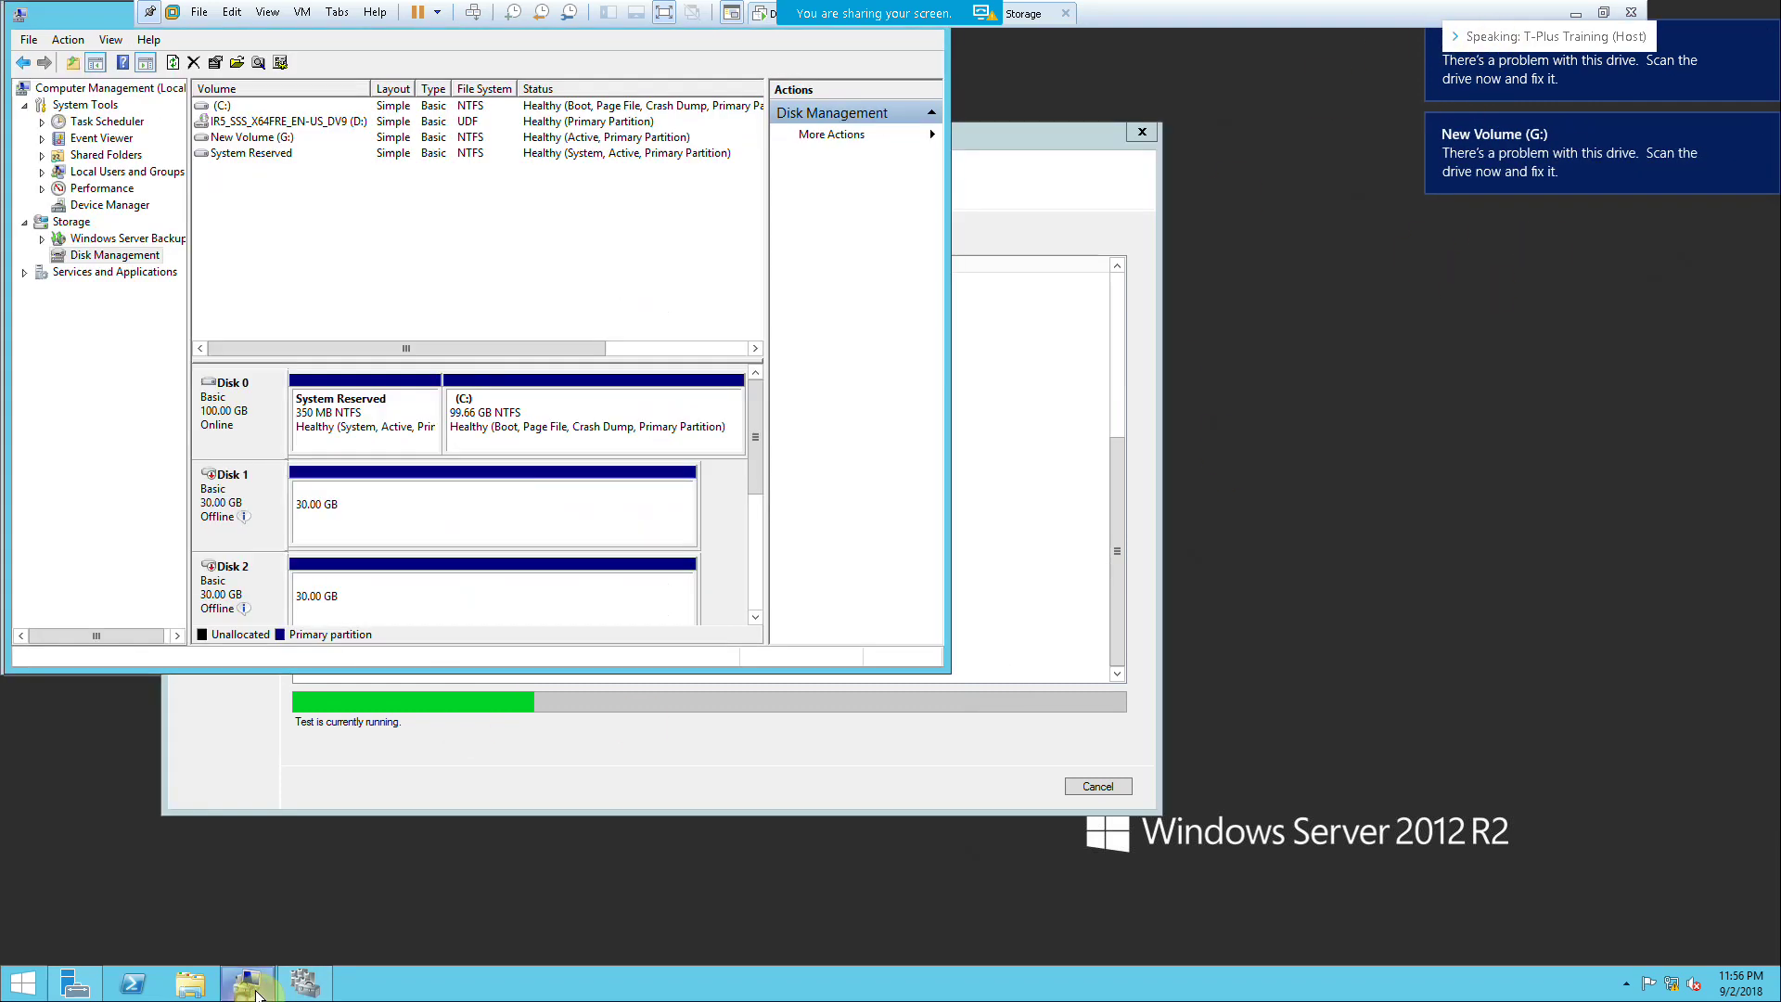
pyautogui.rightClick(245, 518)
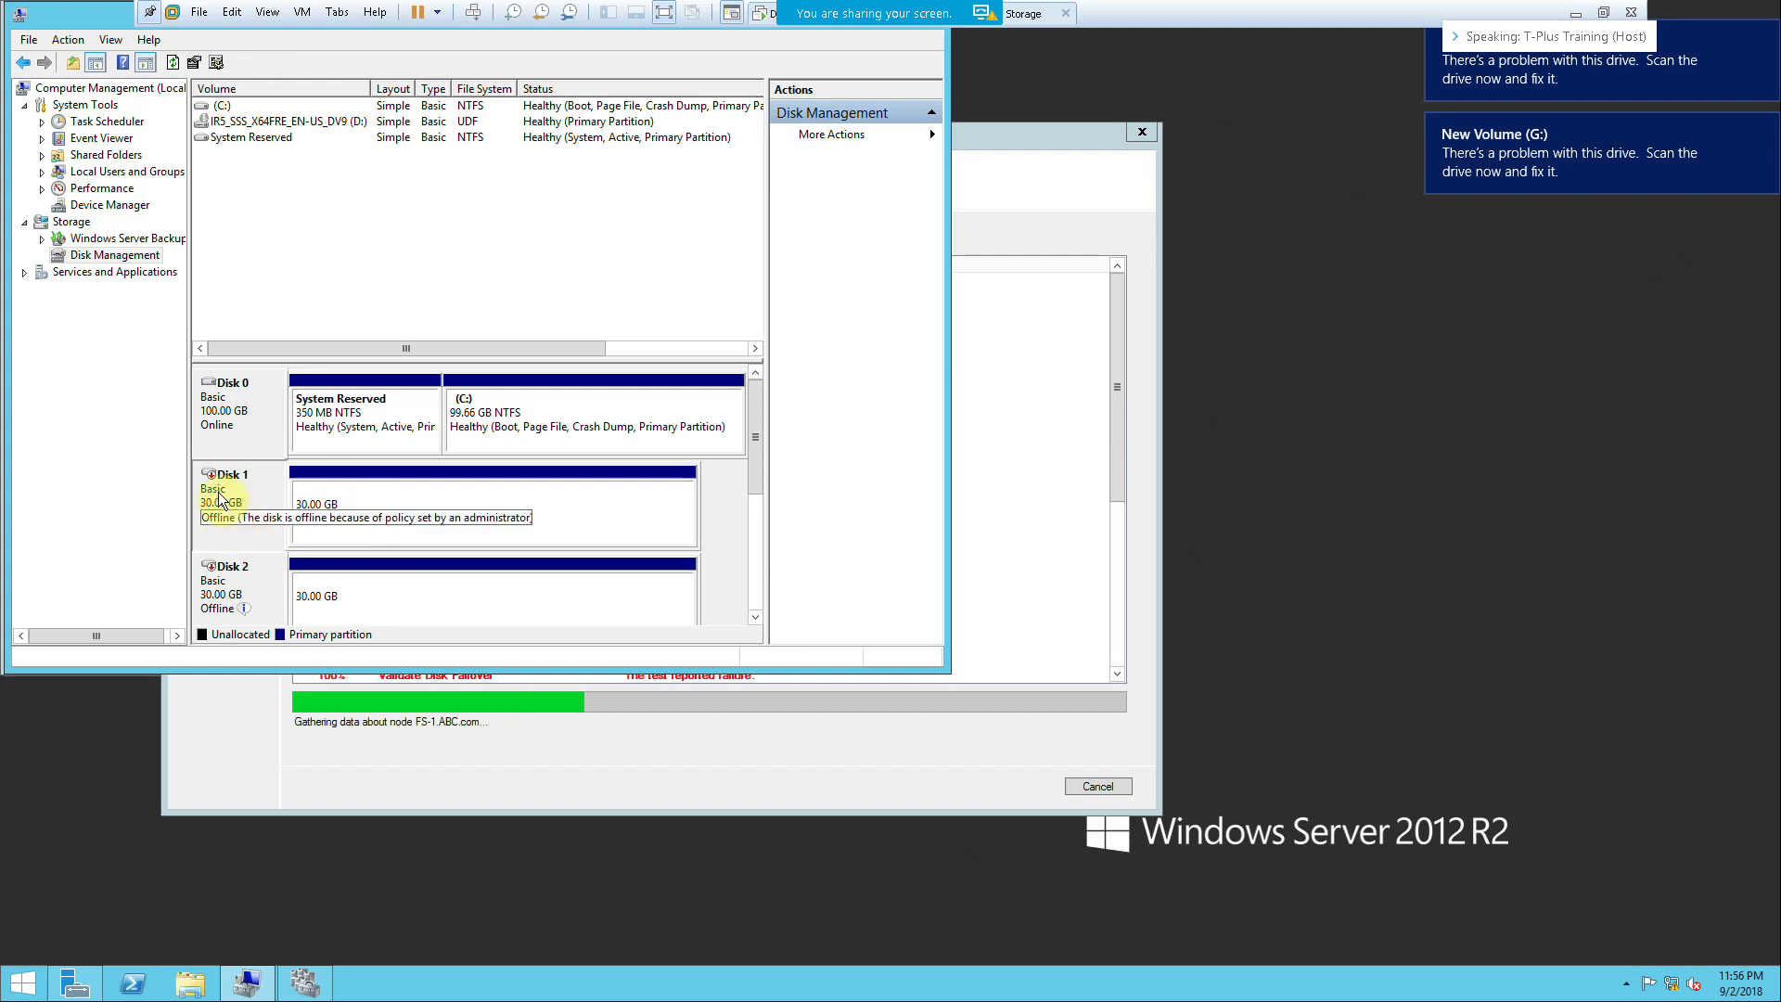
pyautogui.rightClick(231, 568)
pyautogui.click(251, 580)
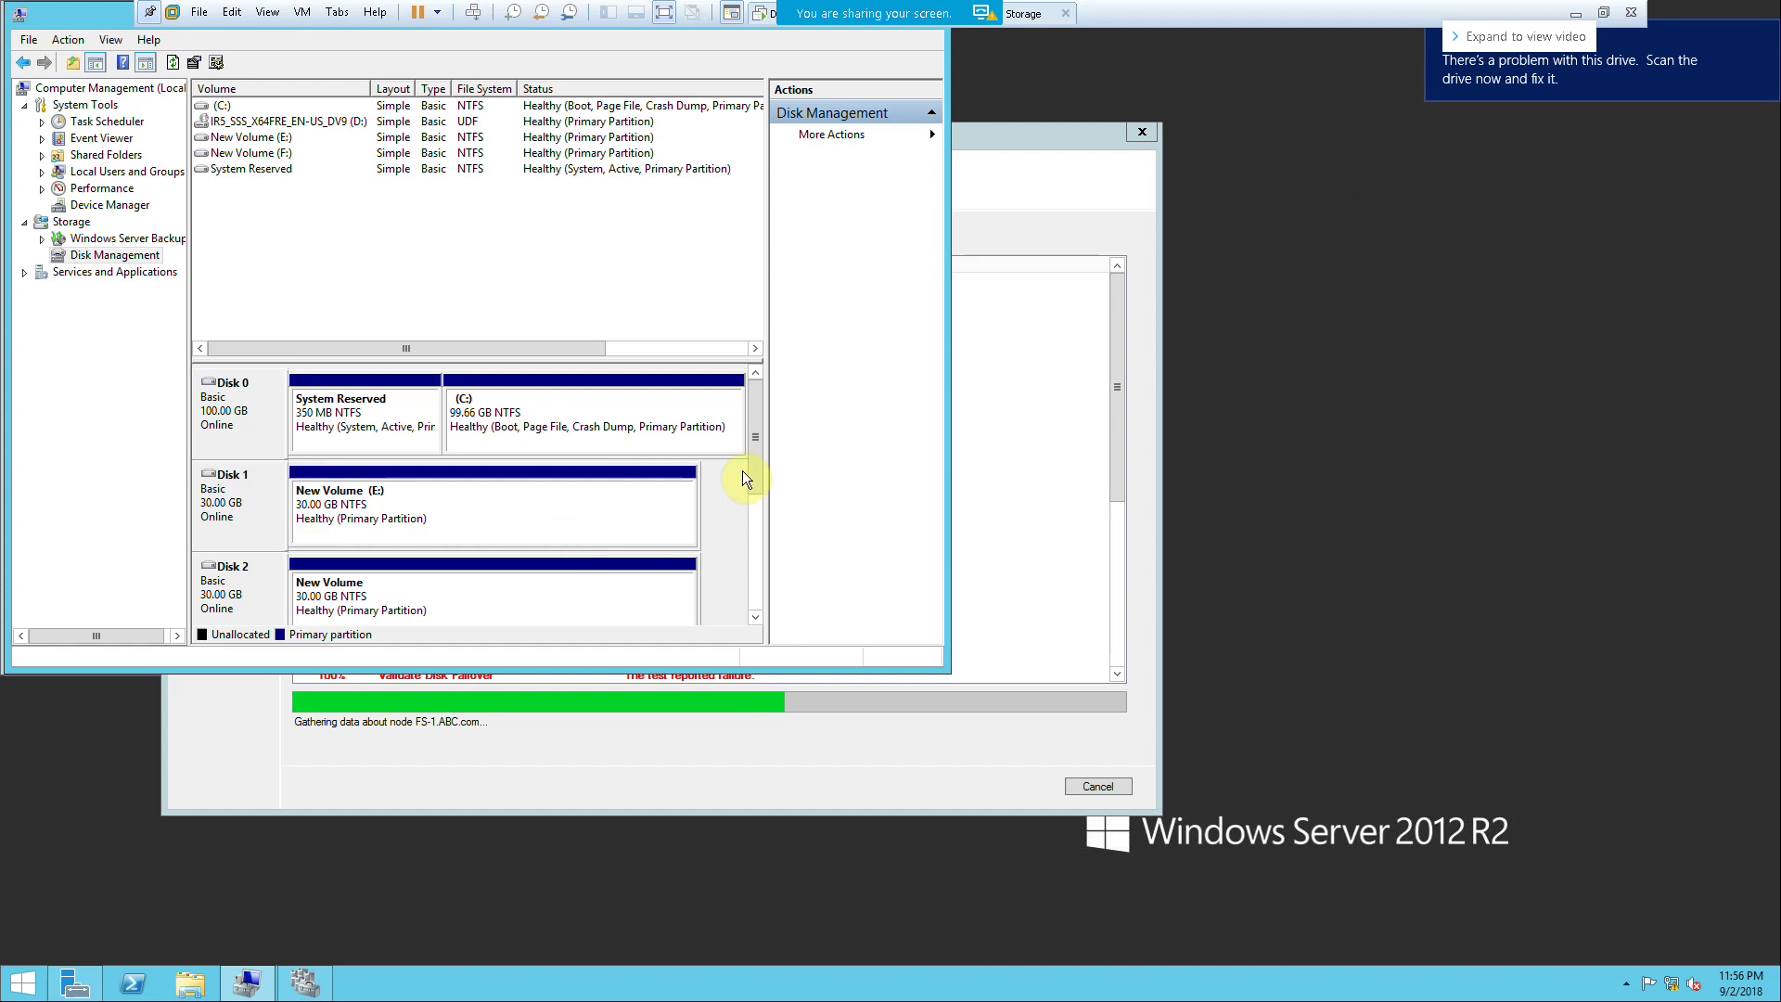
pyautogui.moveTo(755, 470); pyautogui.dragTo(757, 517)
pyautogui.rightClick(243, 573)
pyautogui.click(261, 580)
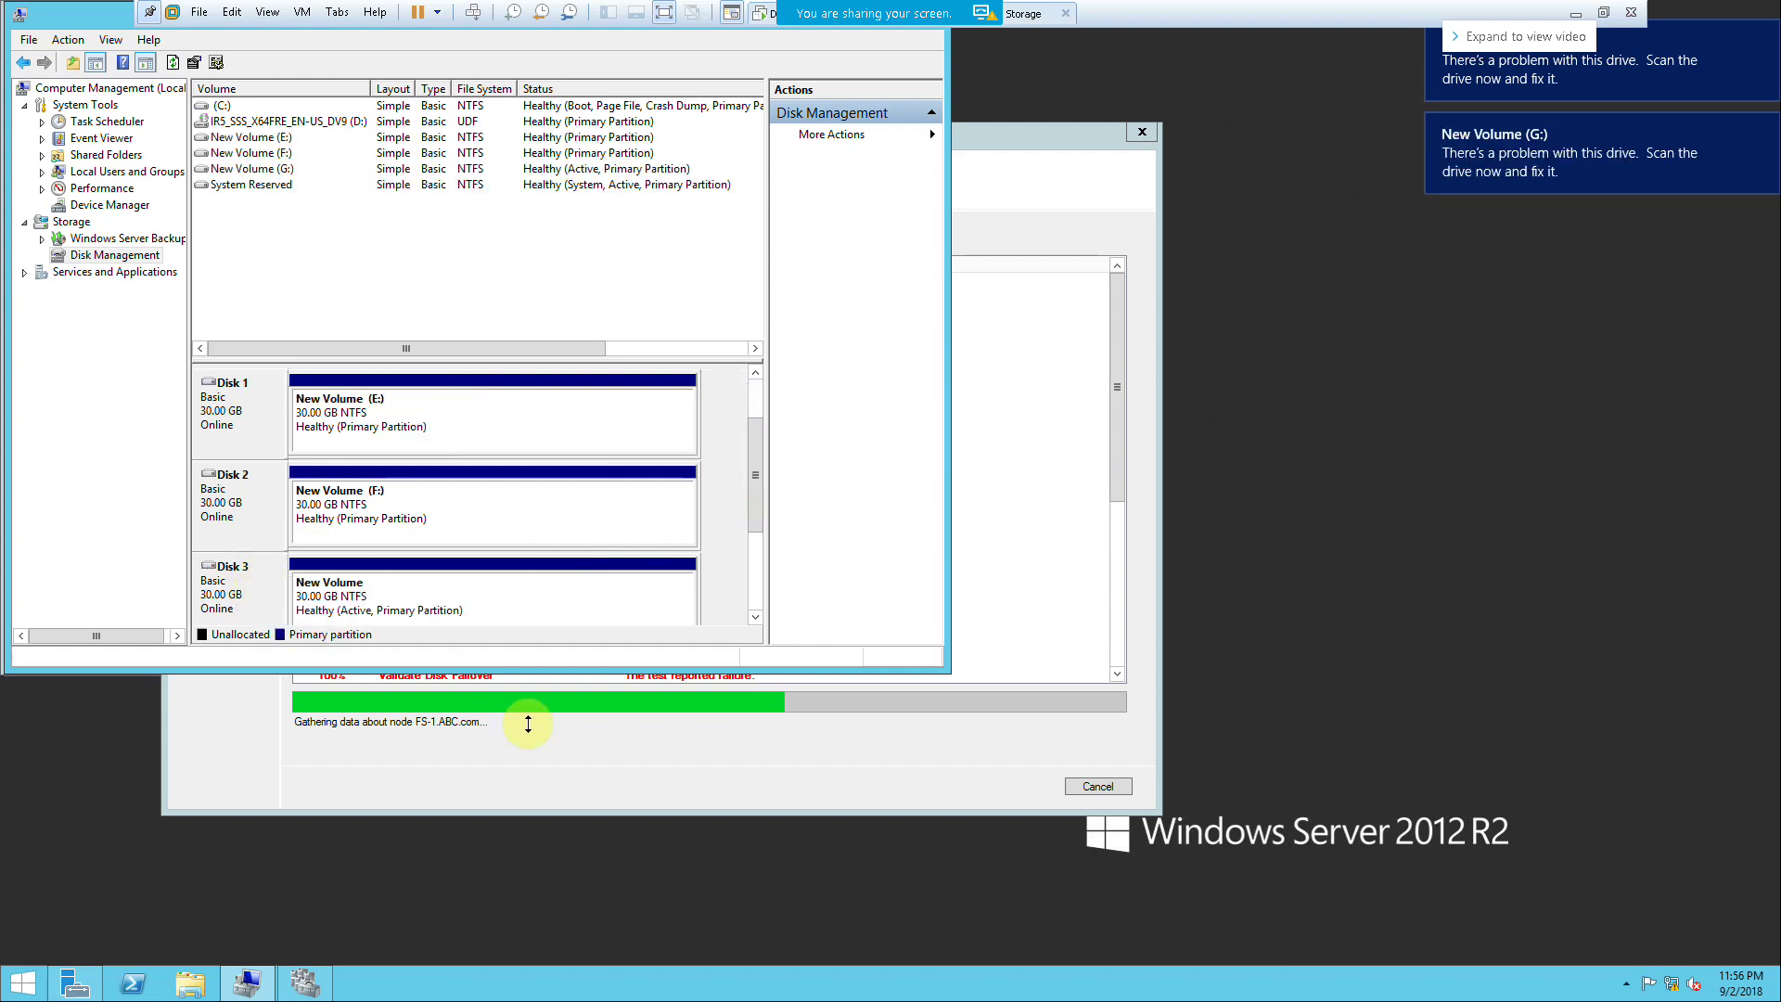
pyautogui.click(520, 759)
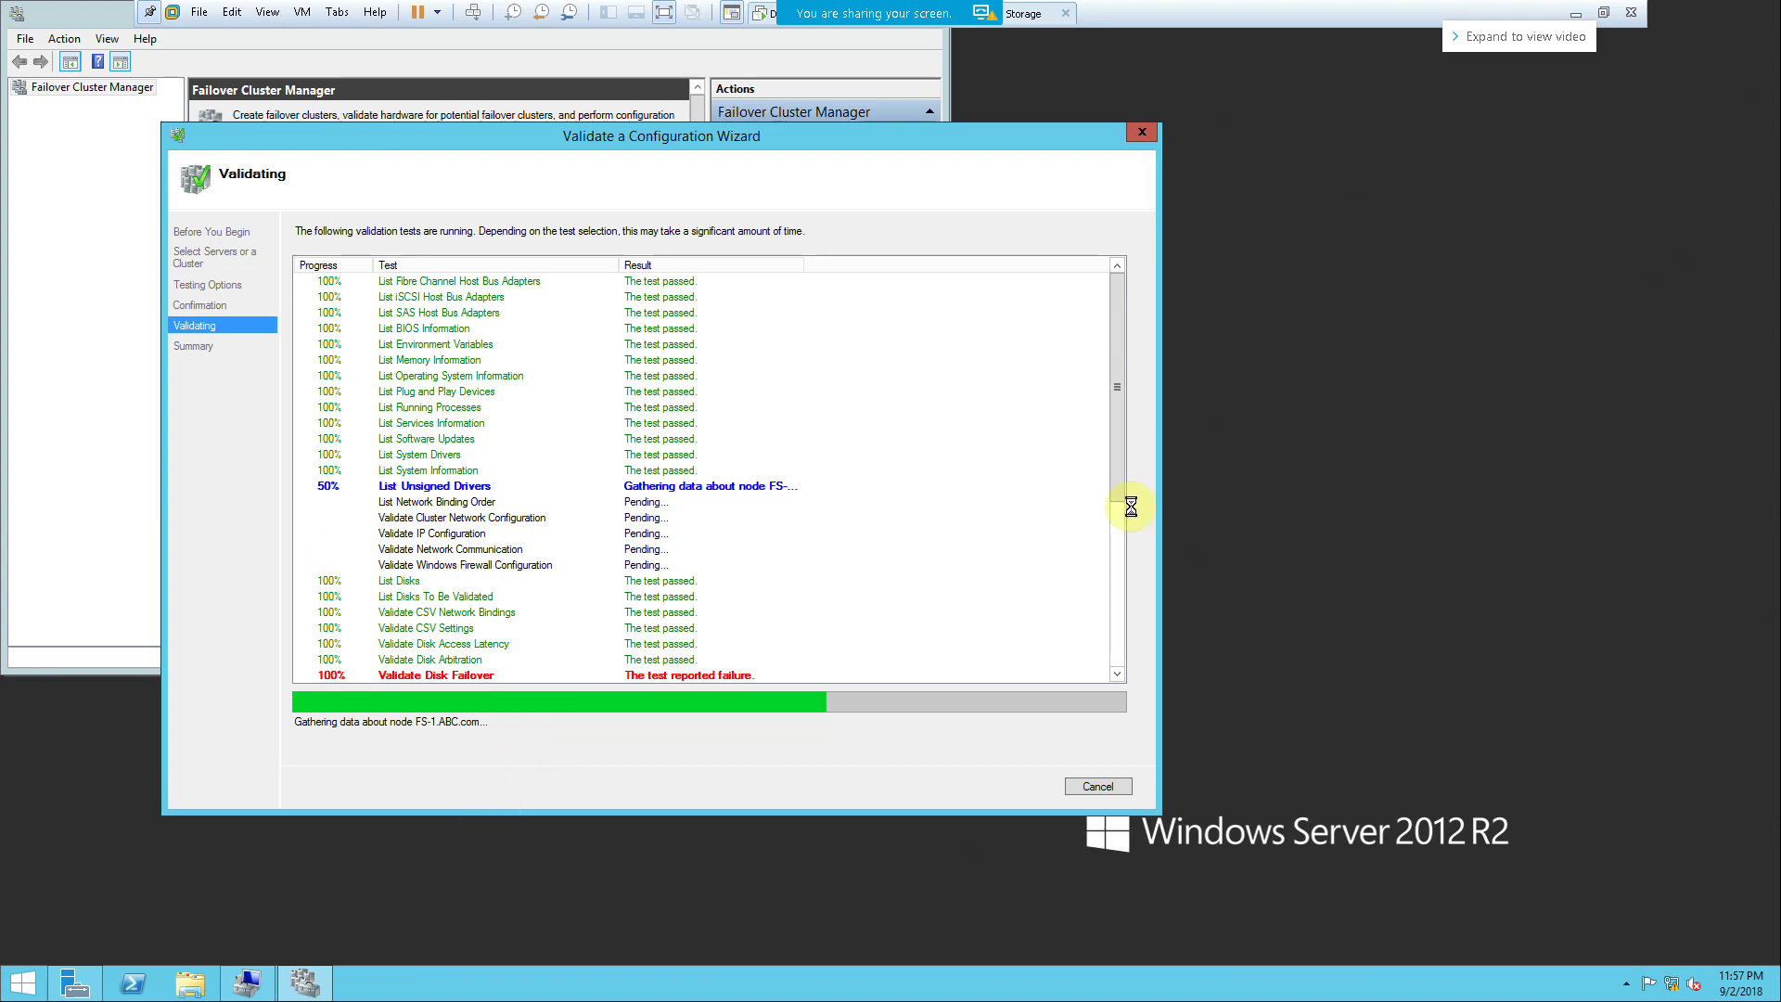
pyautogui.click(1574, 12)
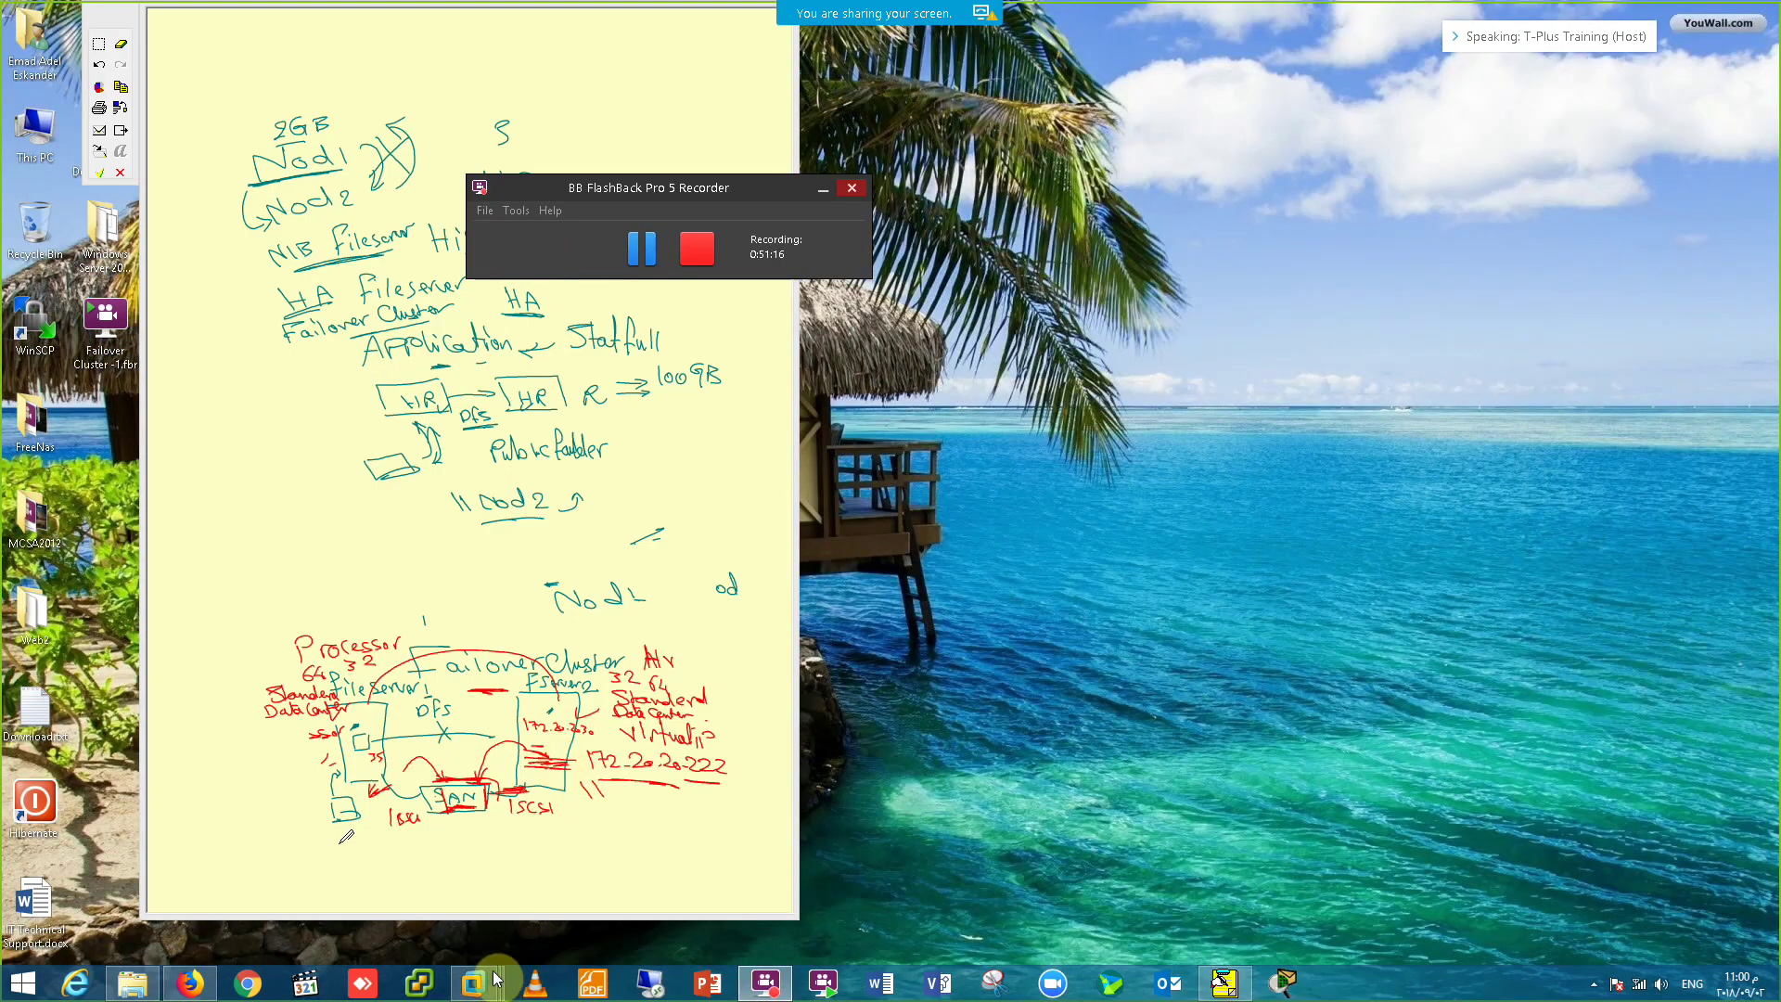
# Step: Restore the VM and enter cluster name ABC-FS with IP address 172.20.20.220
pyautogui.click(474, 969)
pyautogui.click(377, 865)
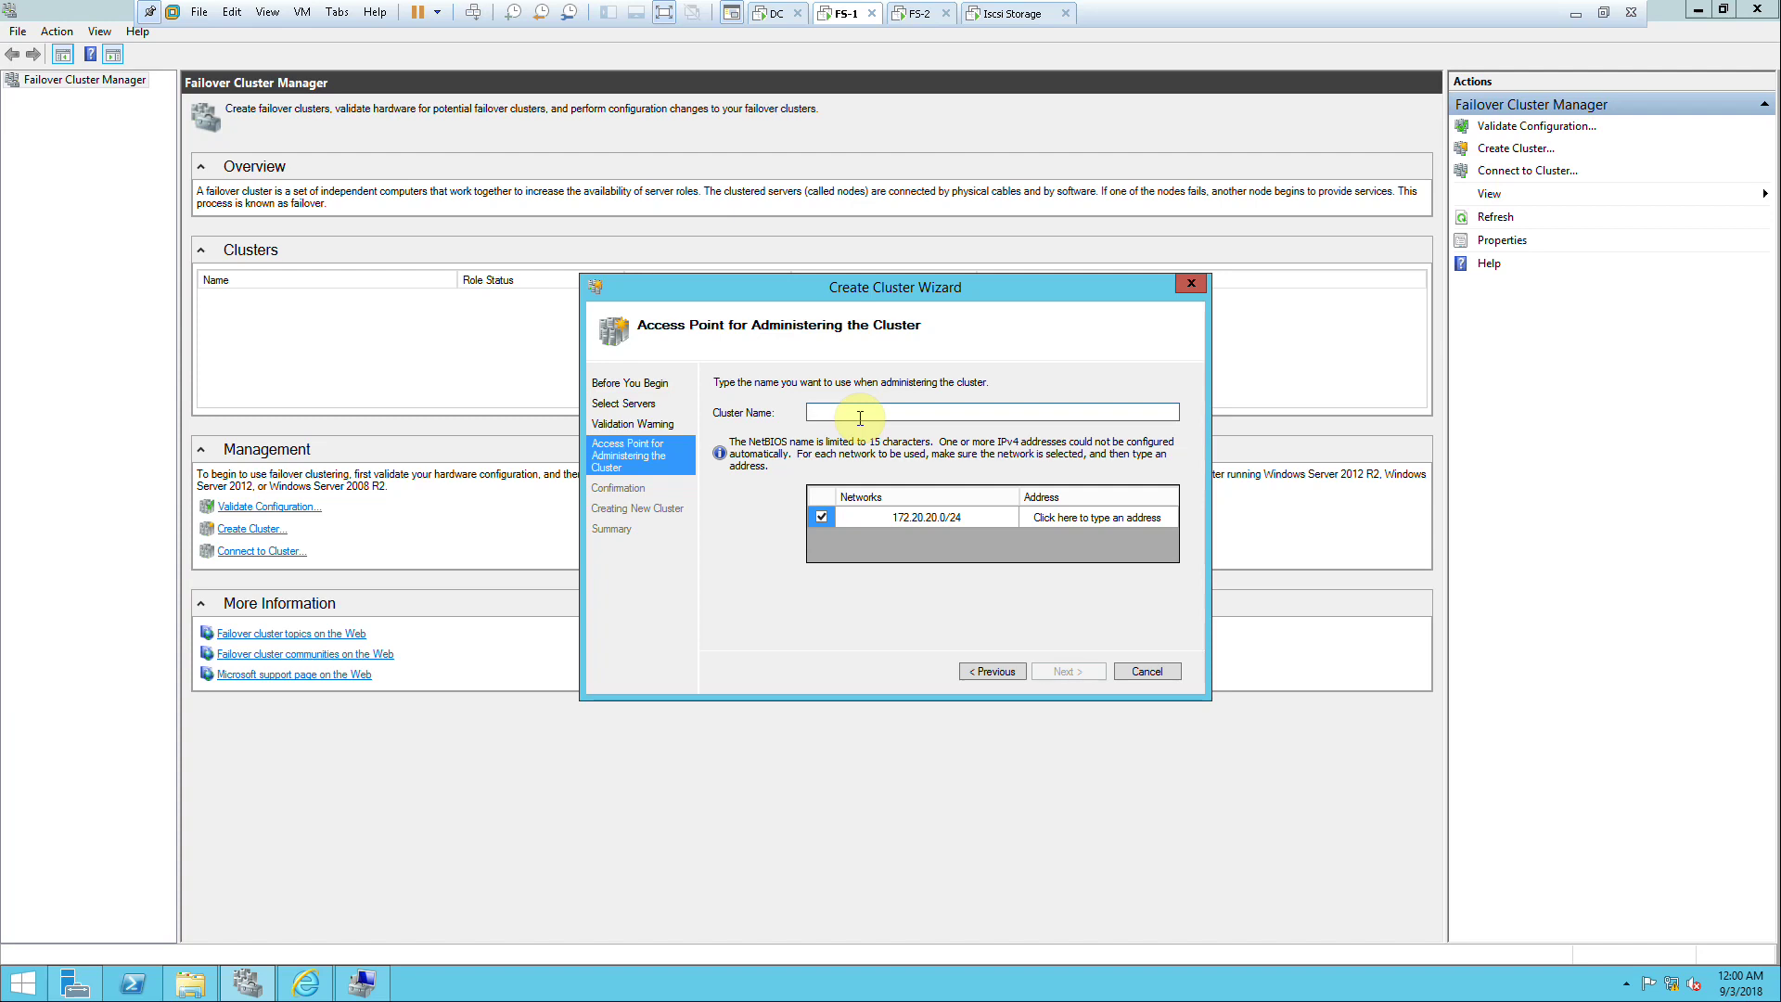
pyautogui.write('ABC-Data')
pyautogui.press('BackSpace')
pyautogui.write('FS')
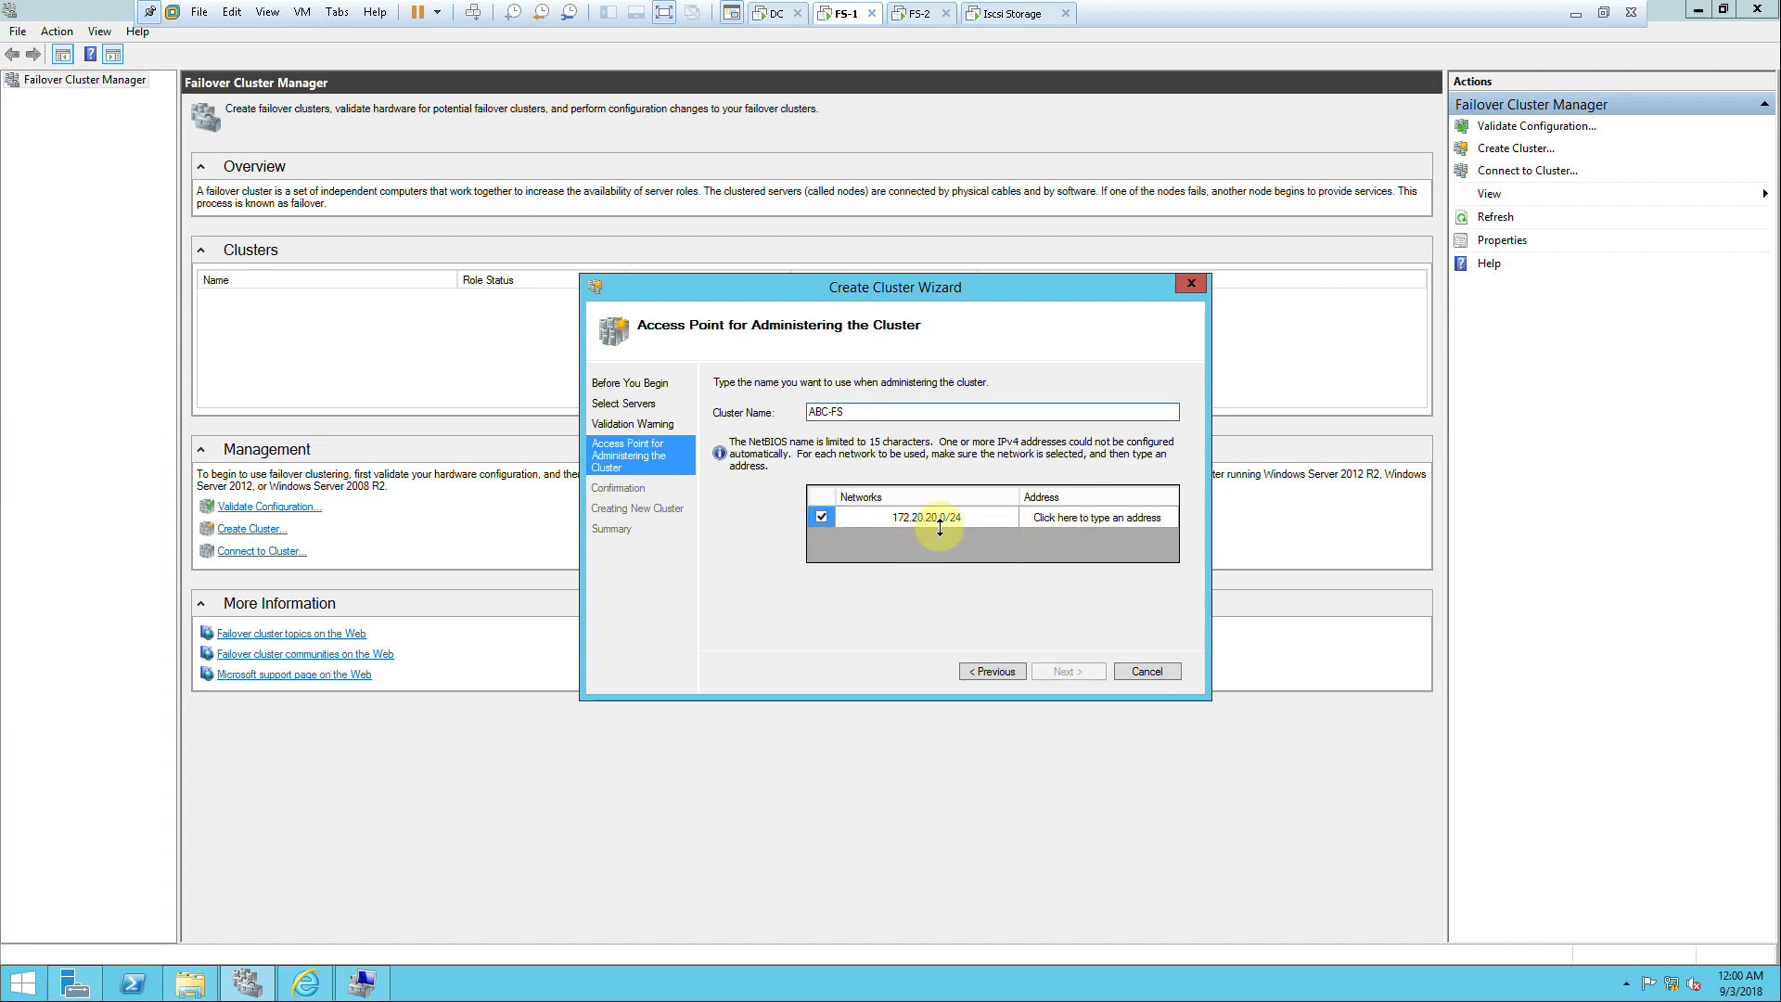
pyautogui.click(1028, 514)
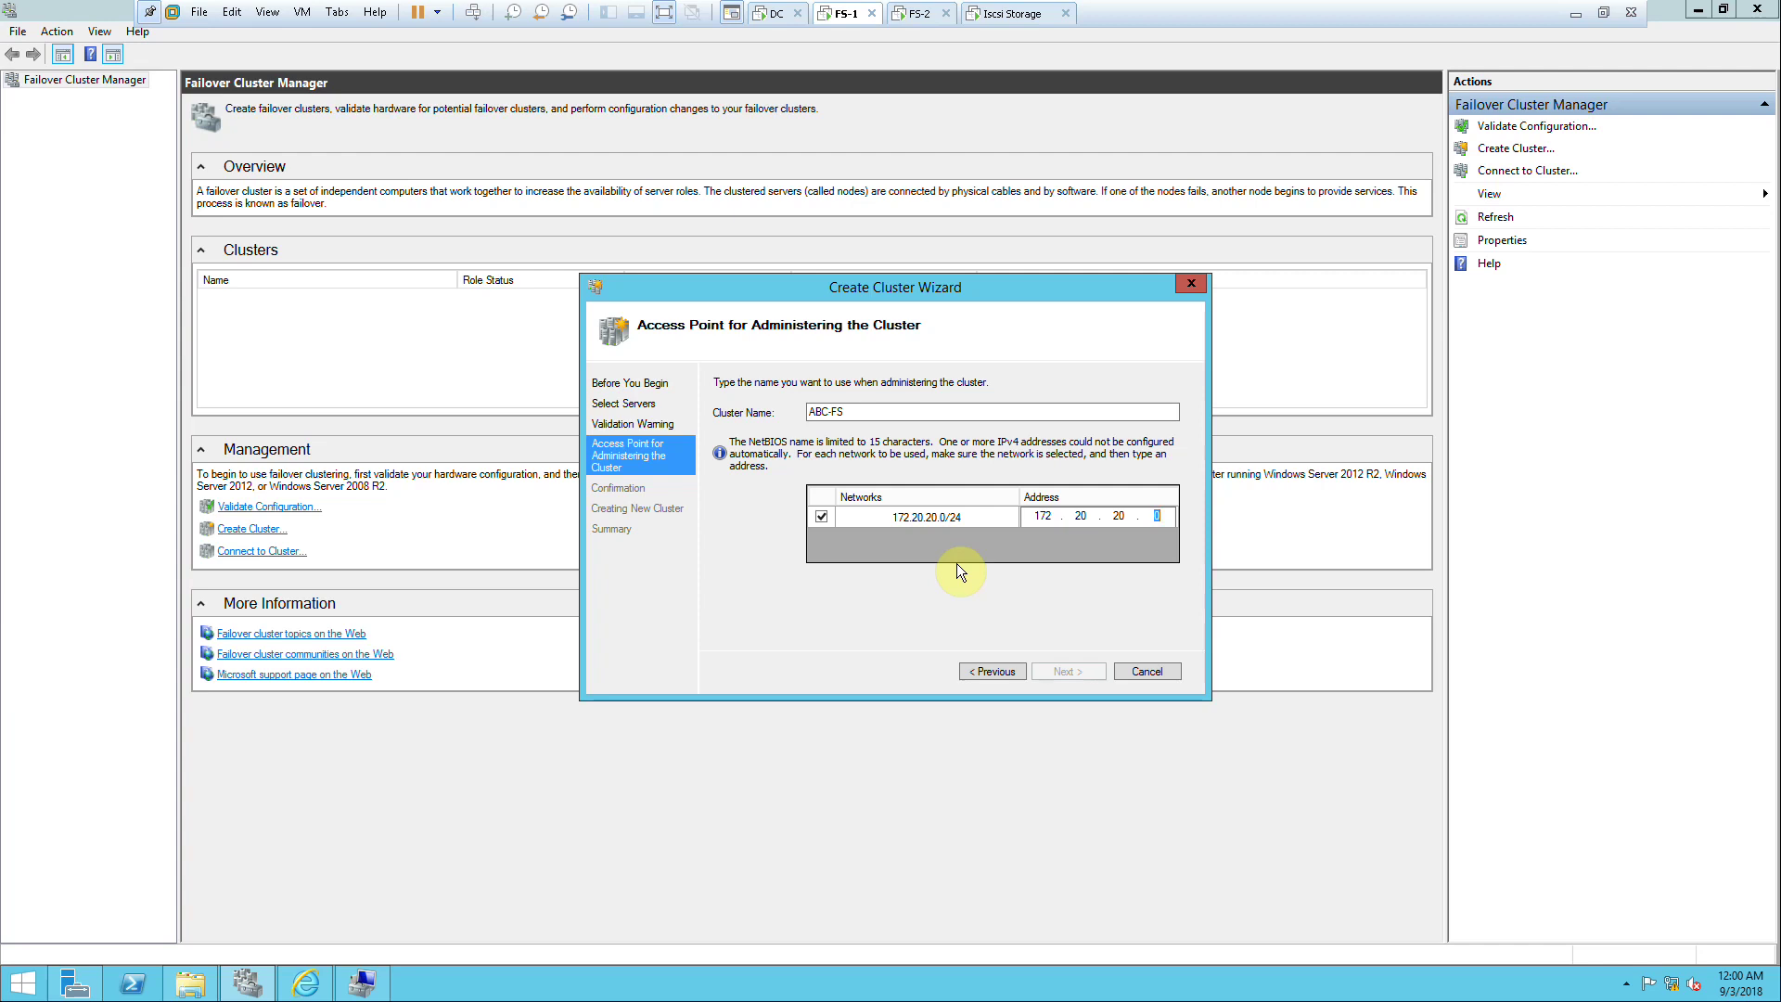
pyautogui.write('220')
# Step: Review the confirmation summary for FS-1 and FS-2 and start creating the cluster
pyautogui.click(1069, 671)
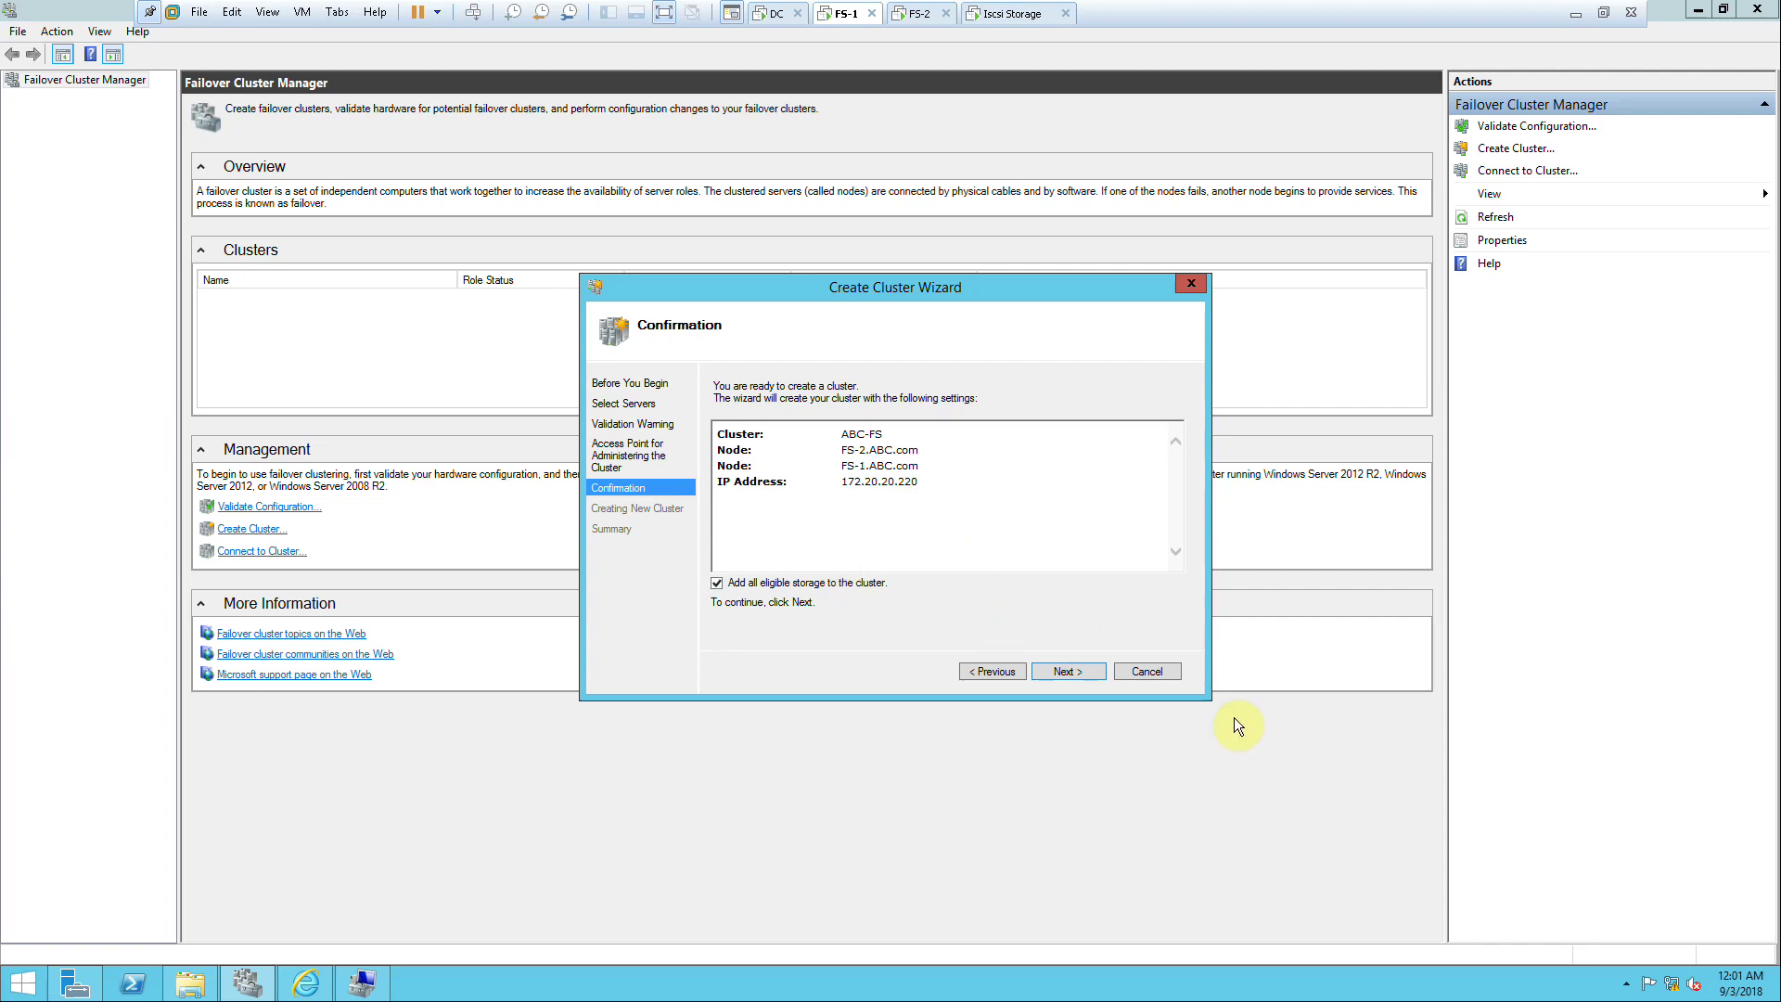
pyautogui.moveTo(841, 451); pyautogui.dragTo(920, 466)
pyautogui.click(846, 464)
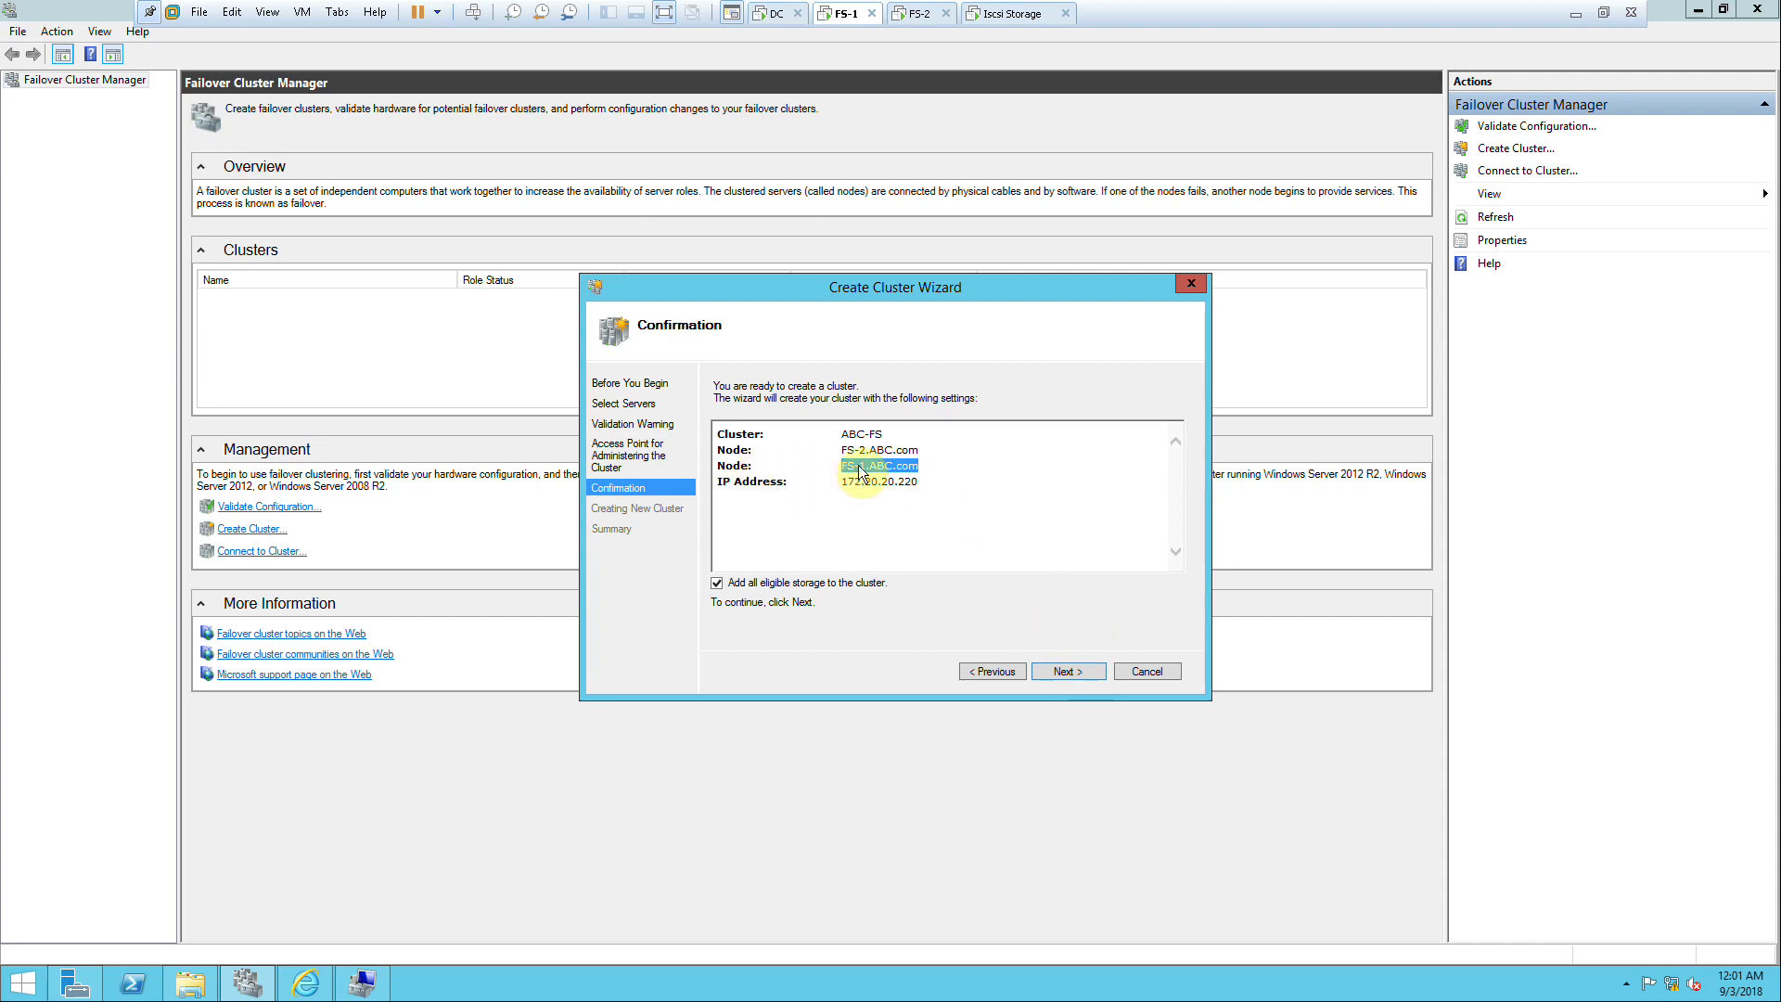
pyautogui.click(1066, 668)
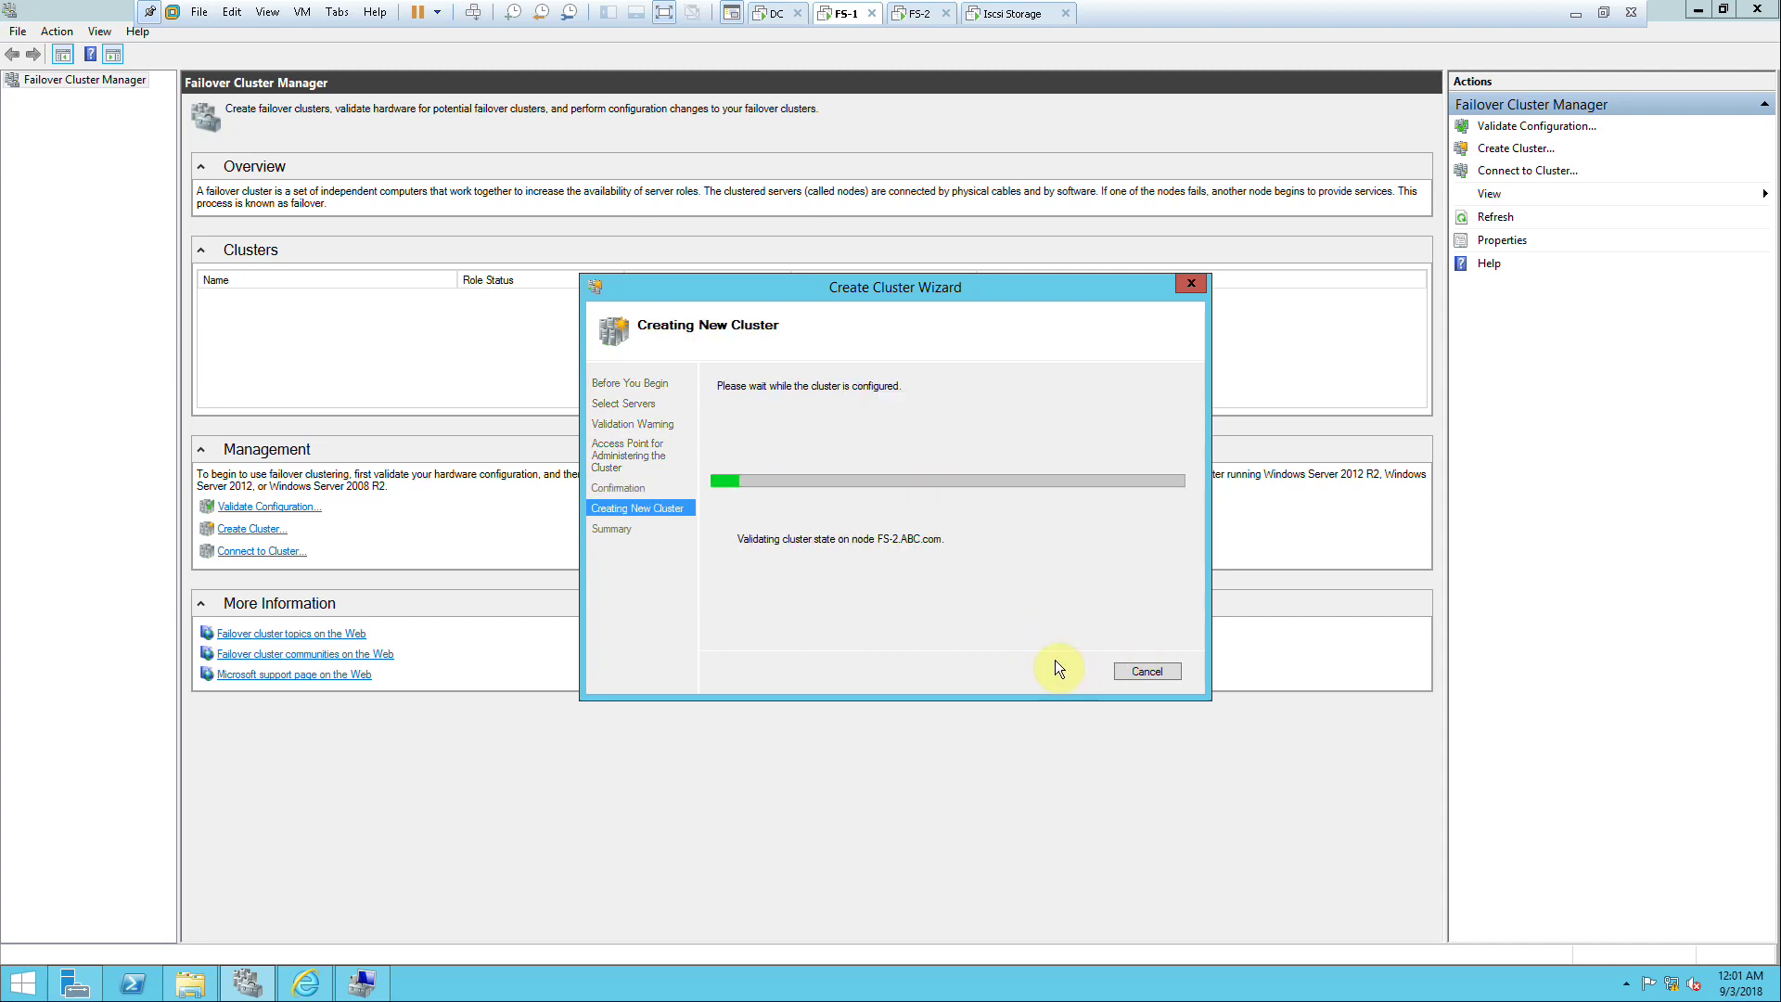
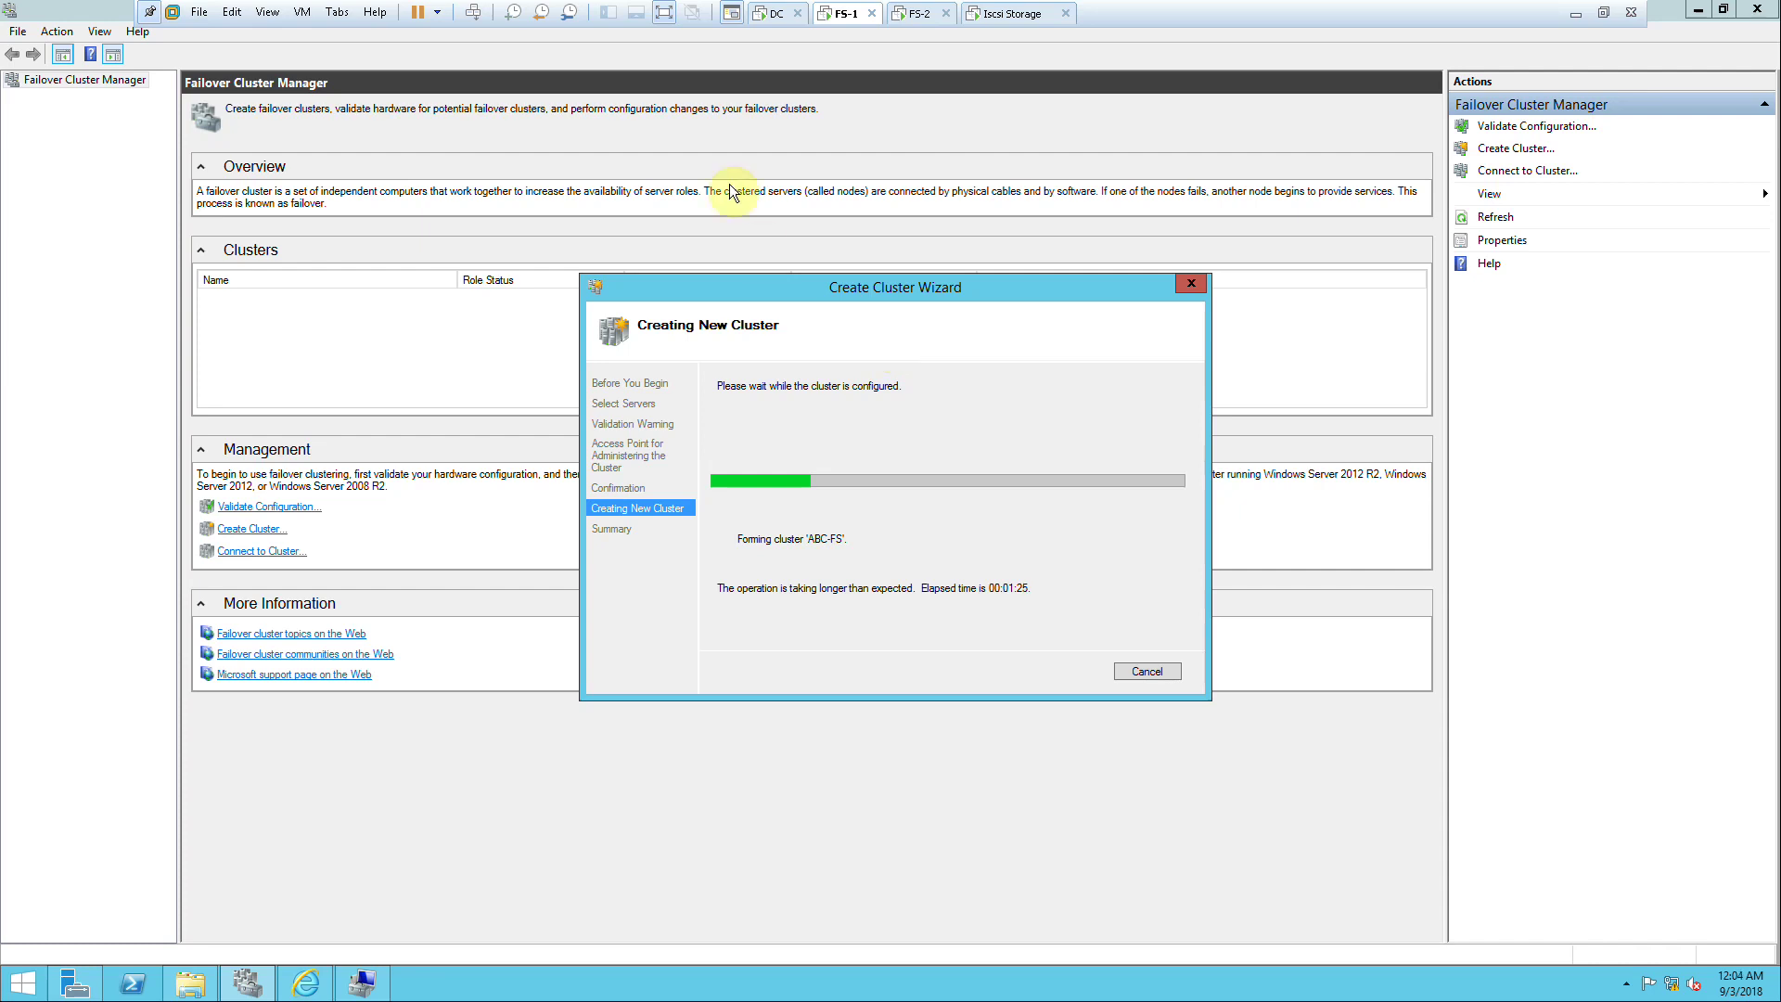
# Step: Minimize the VMware window to reveal the host desktop and FlashBack recorder
pyautogui.click(1575, 13)
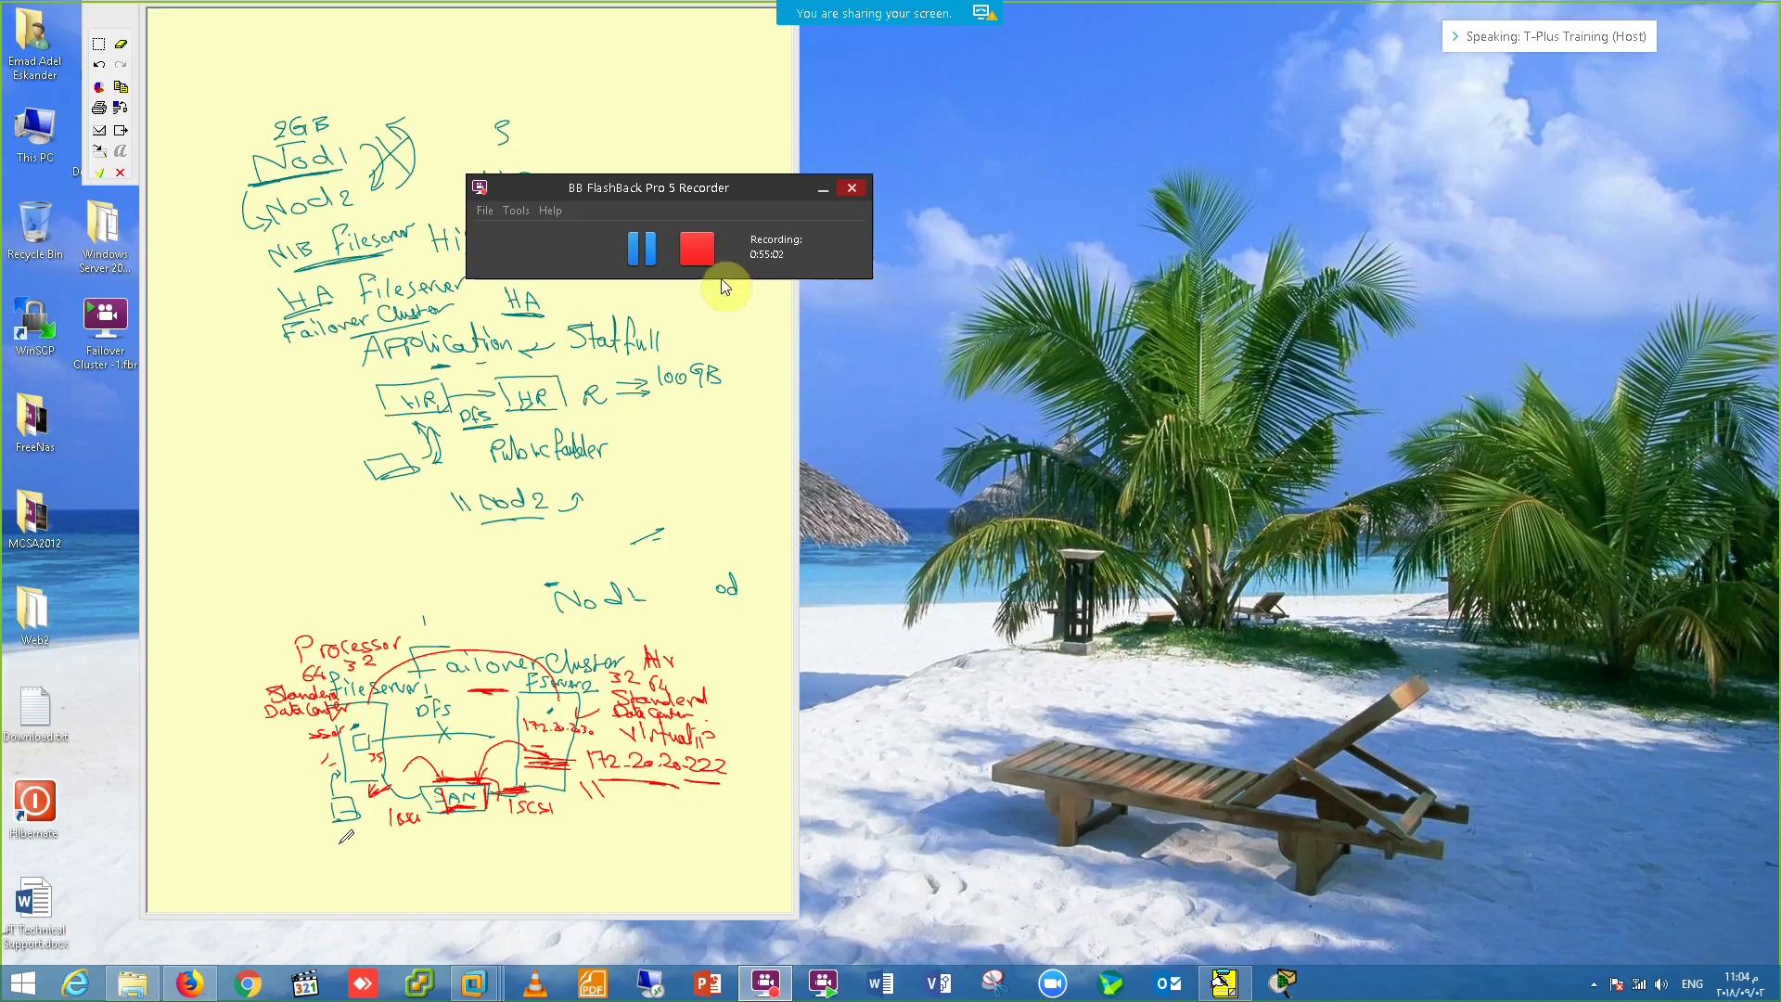